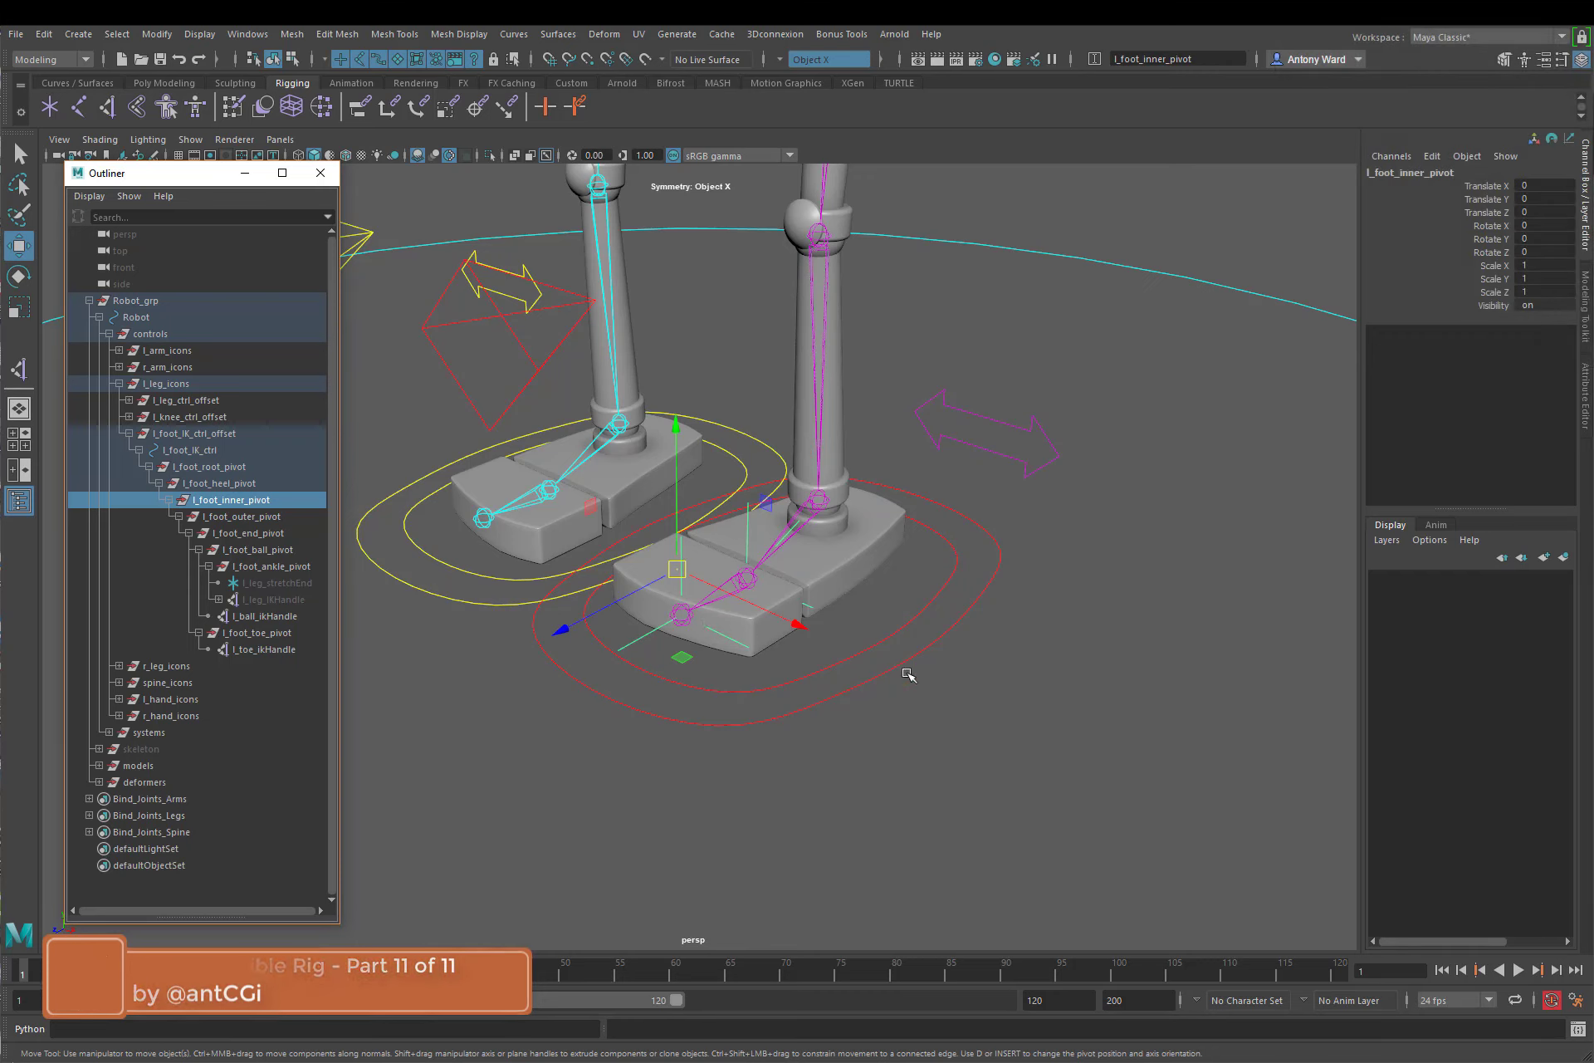
# Step: Select the left foot IK control and examine its Pose and Settings attributes along with the left foot setup
pyautogui.click(951, 693)
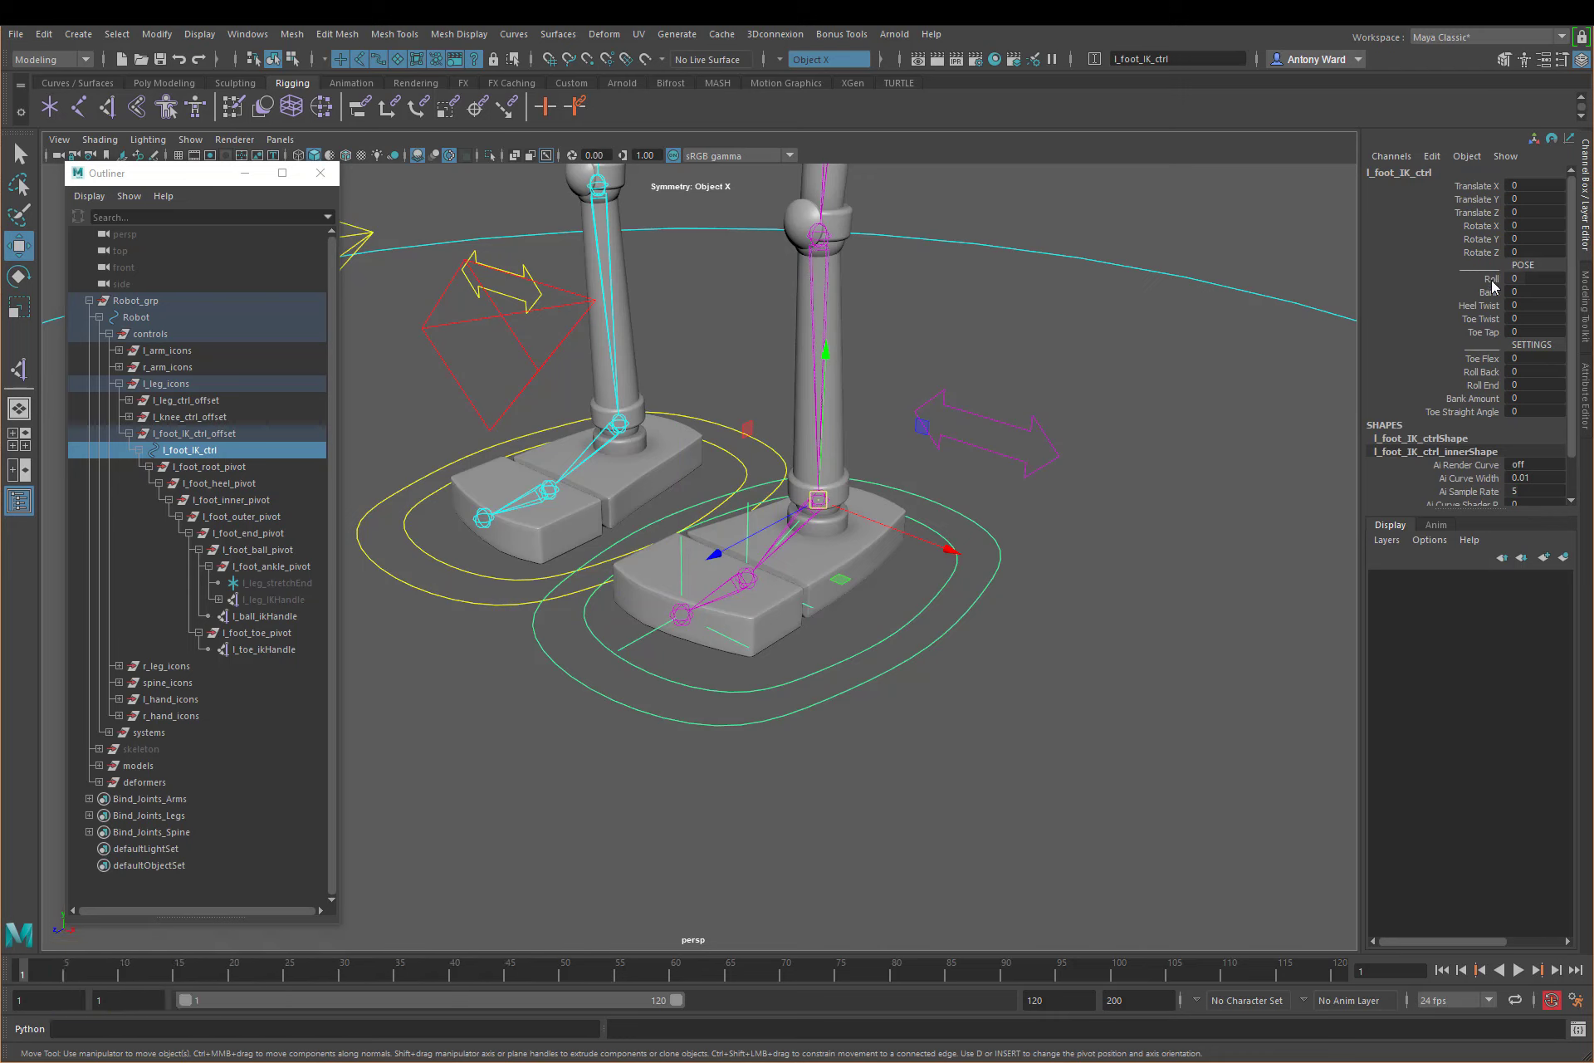
pyautogui.moveTo(1492, 282); pyautogui.dragTo(1484, 430)
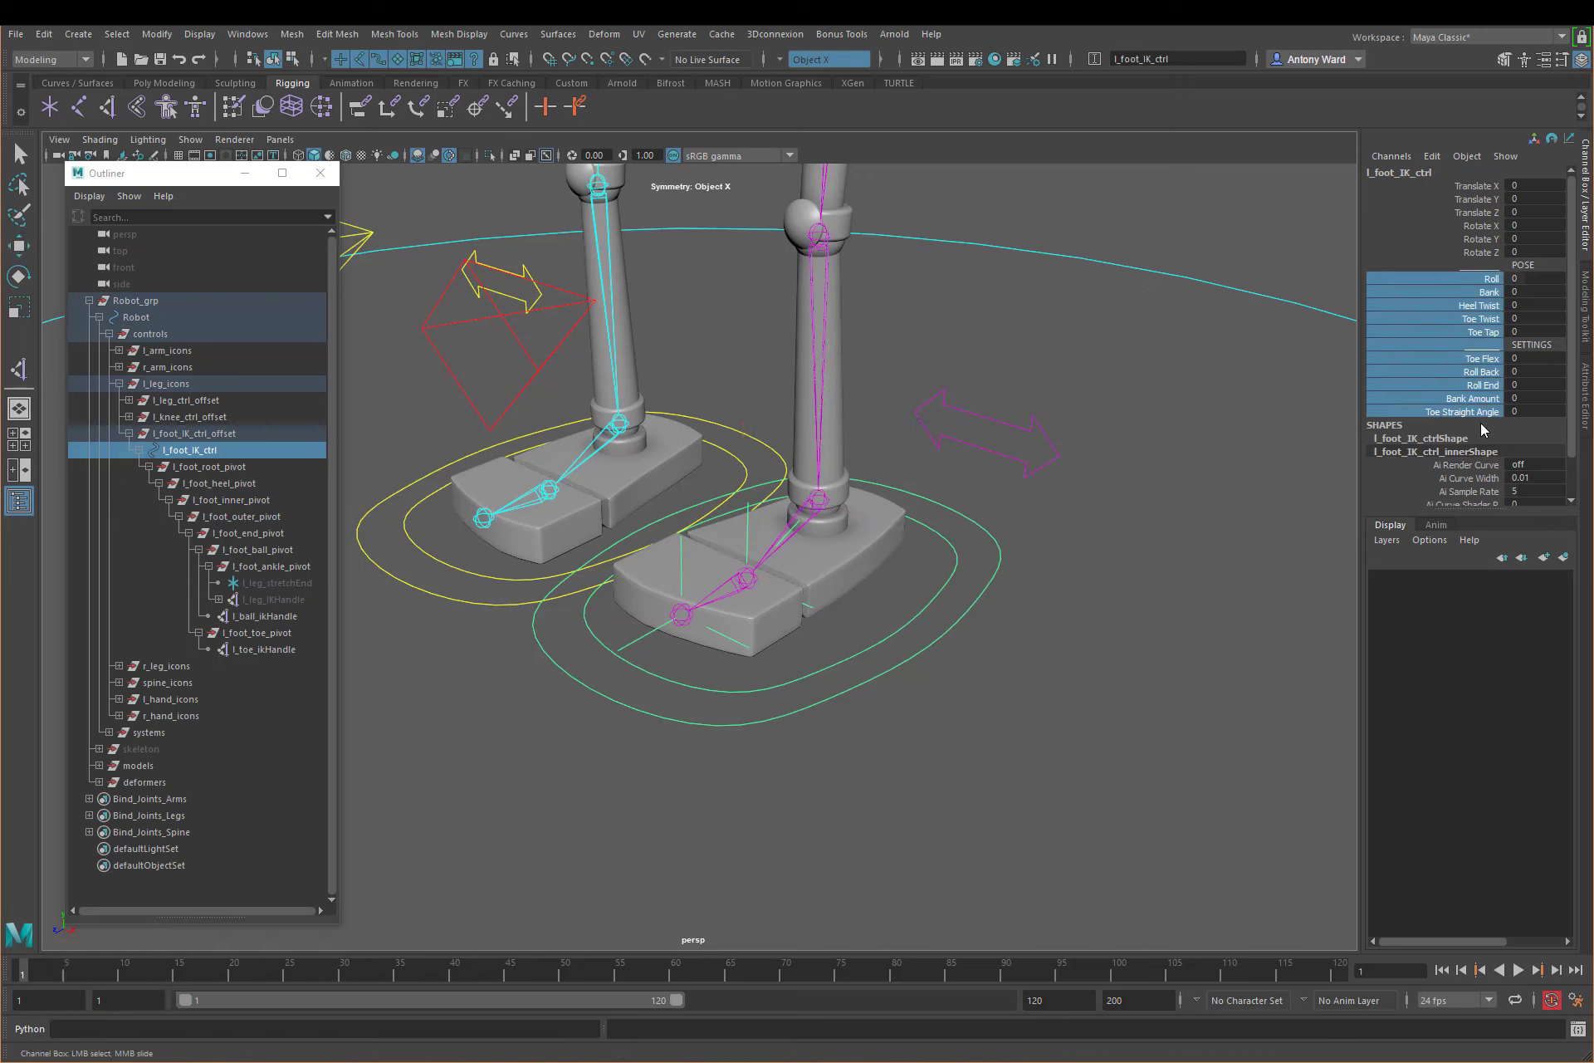
pyautogui.click(1100, 591)
pyautogui.press('w')
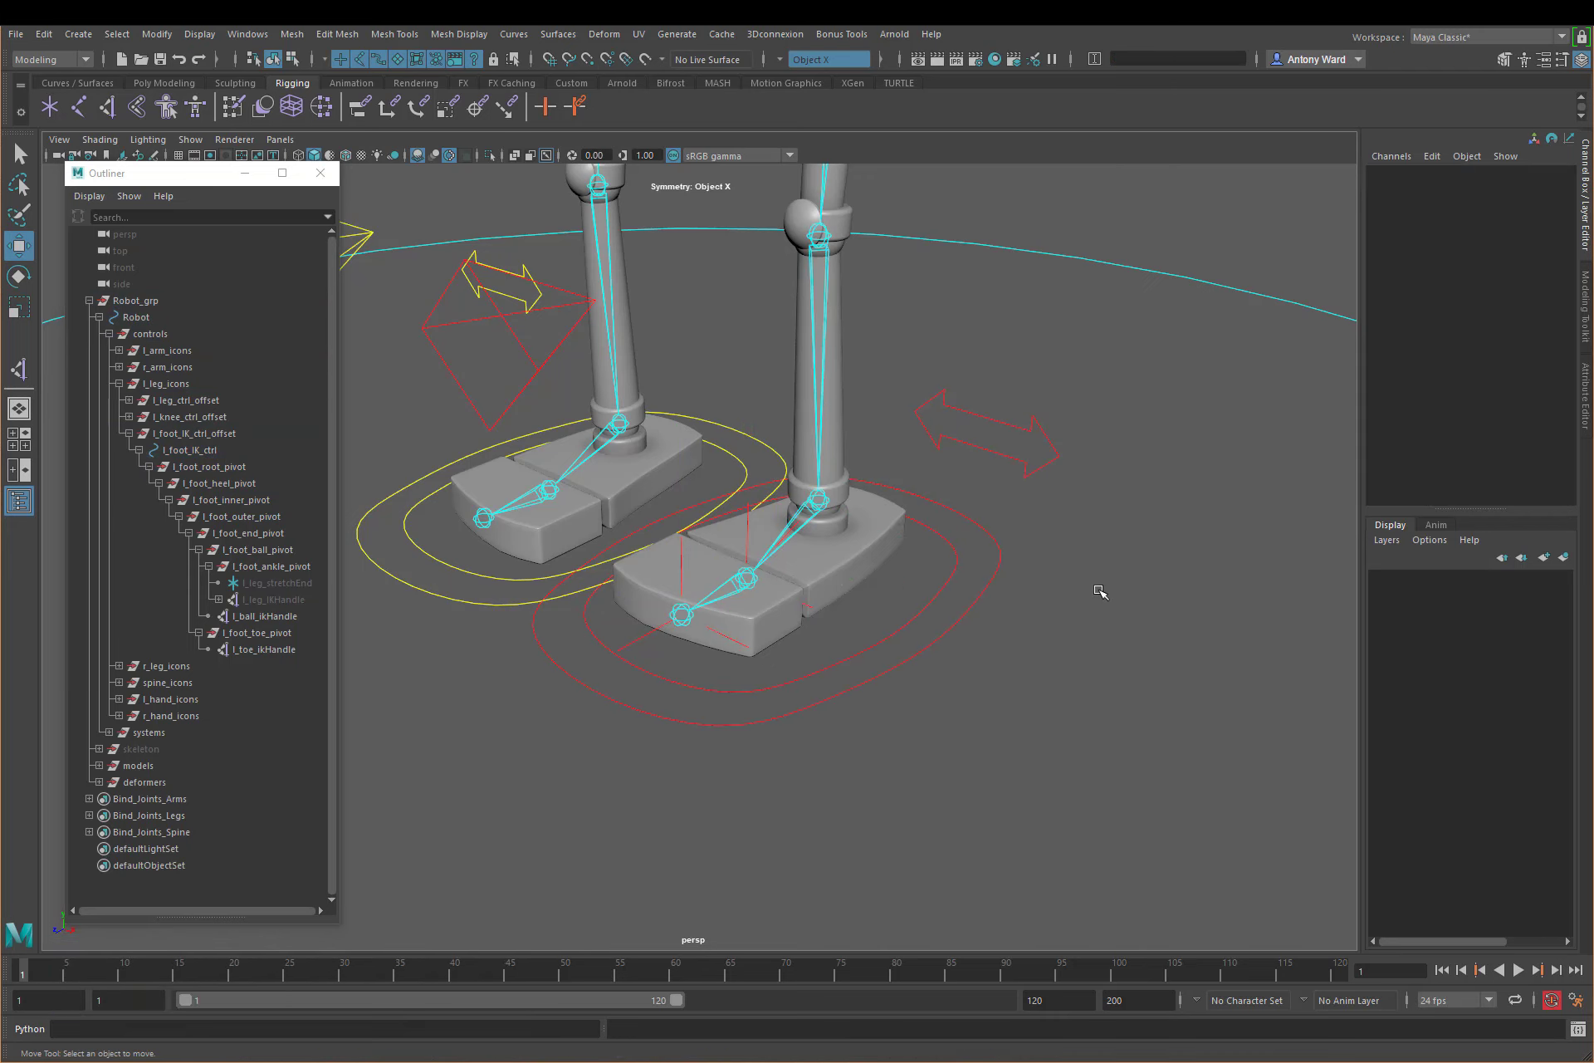
pyautogui.keyDown('alt'); pyautogui.moveTo(736, 554); pyautogui.dragTo(797, 572); pyautogui.keyUp('alt')
pyautogui.press('q')
pyautogui.press('w')
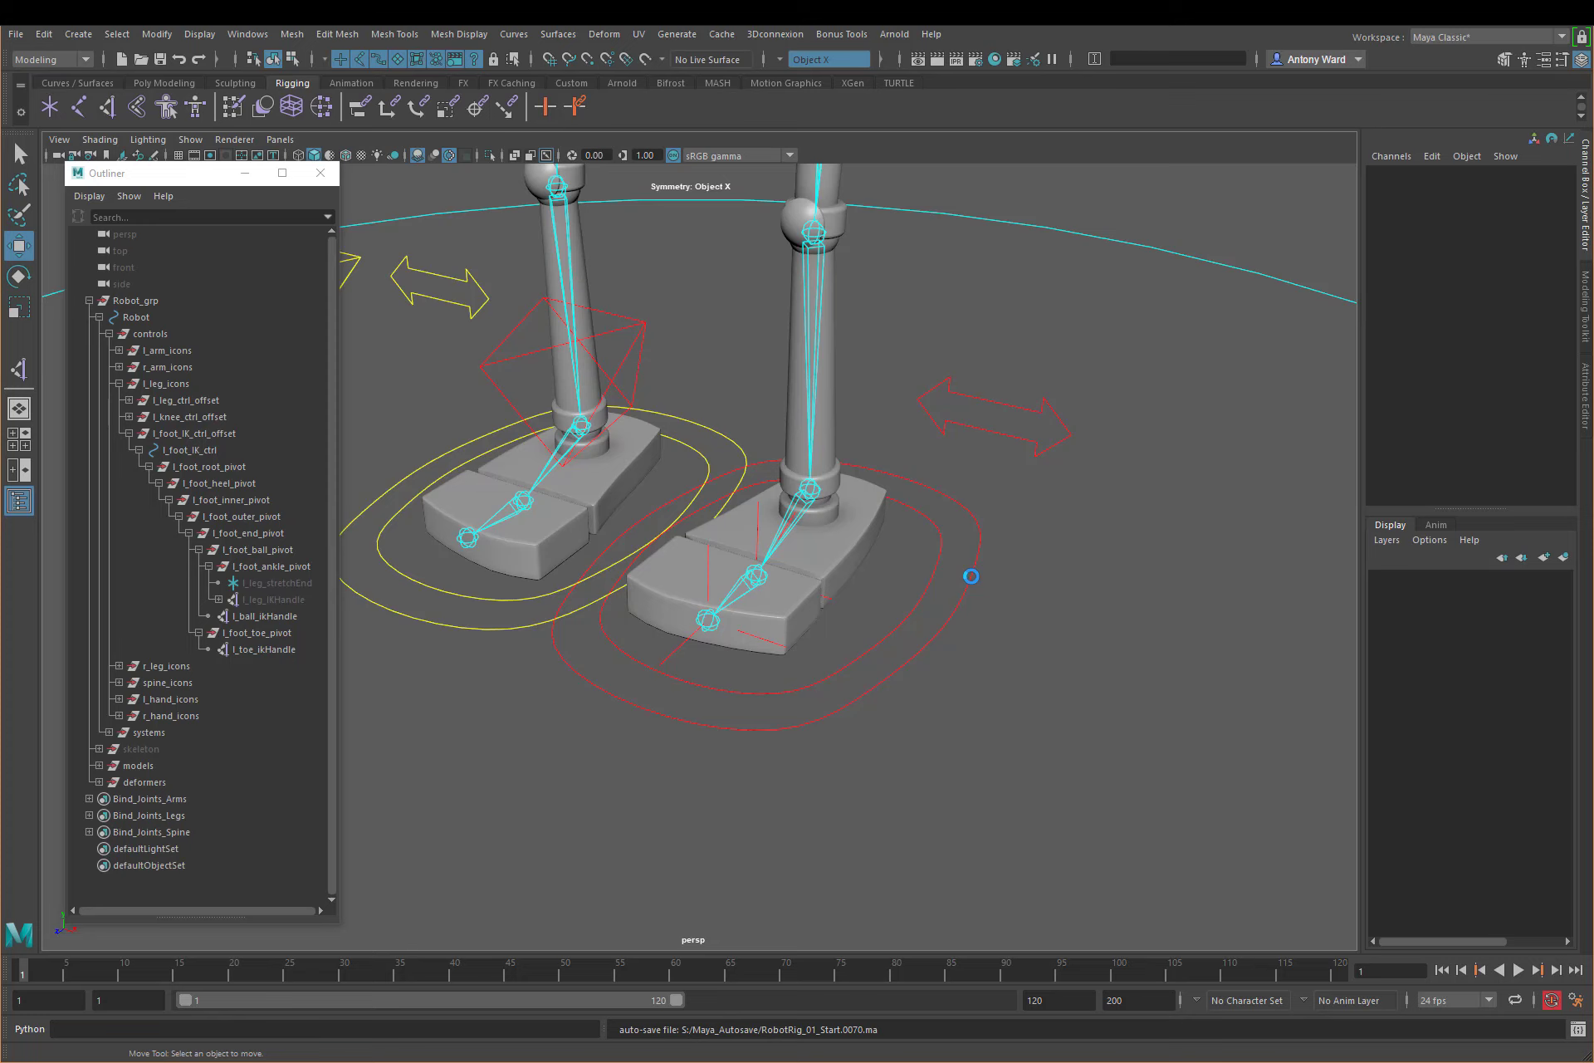
pyautogui.keyDown('alt'); pyautogui.moveTo(950, 587); pyautogui.dragTo(838, 612); pyautogui.keyUp('alt')
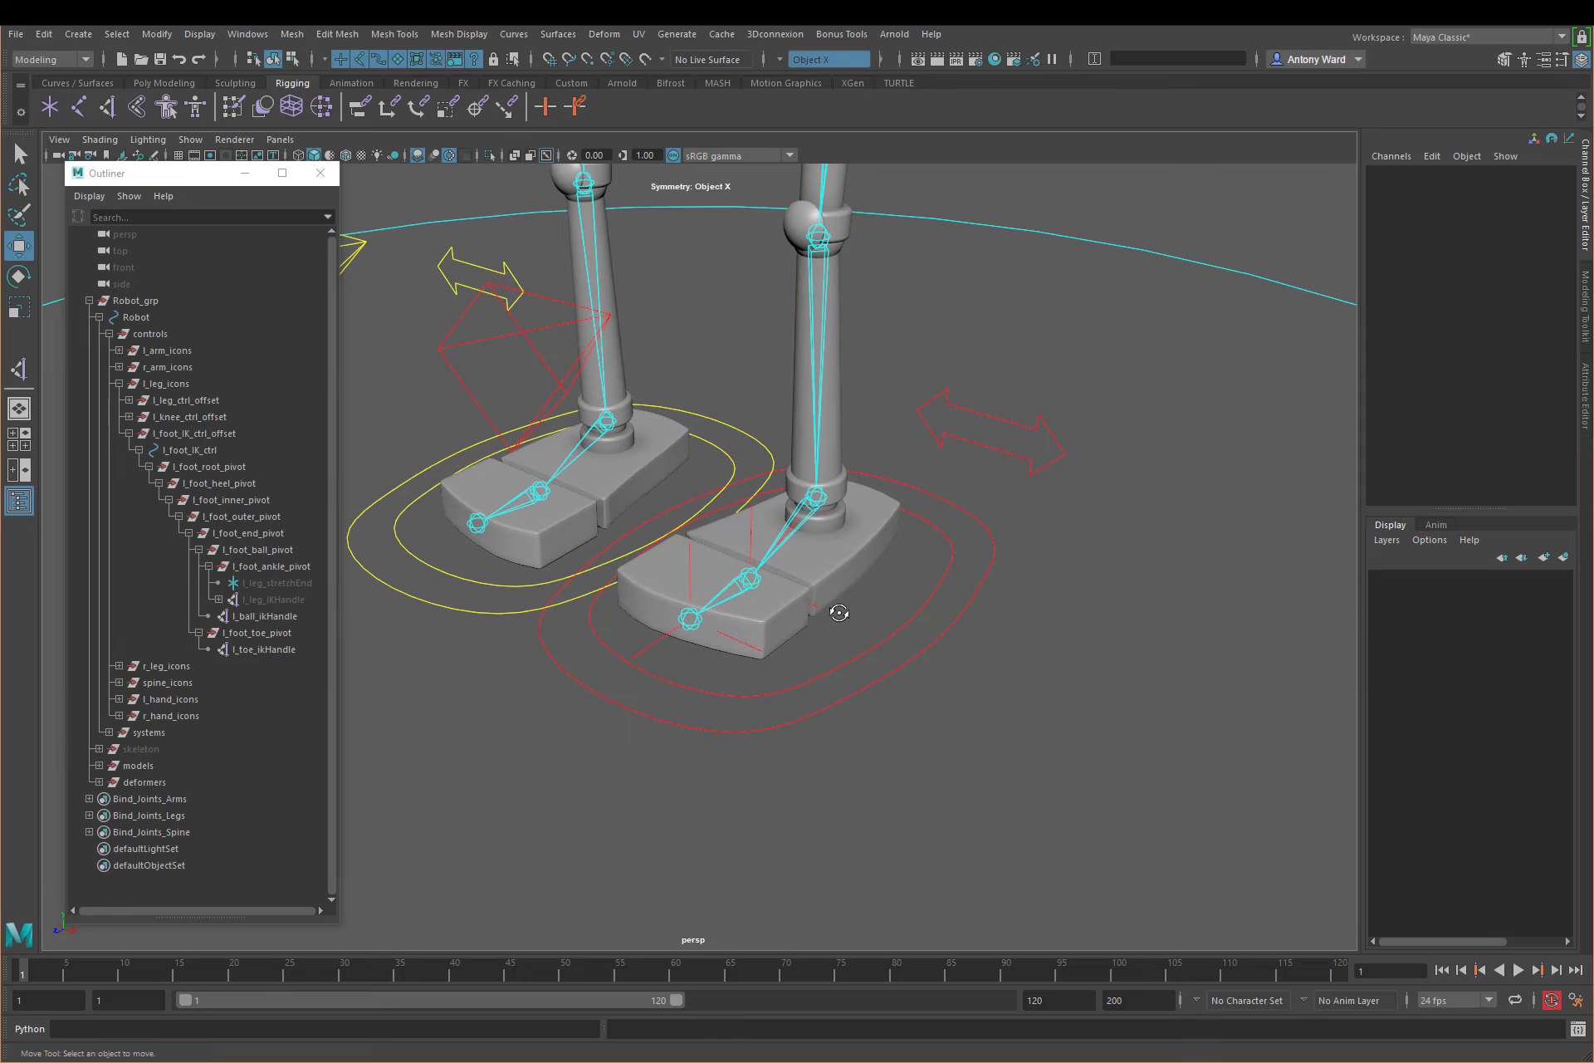
# Step: Open the Connection Editor and load l_foot_IK_ctrl as the output side
pyautogui.click(248, 34)
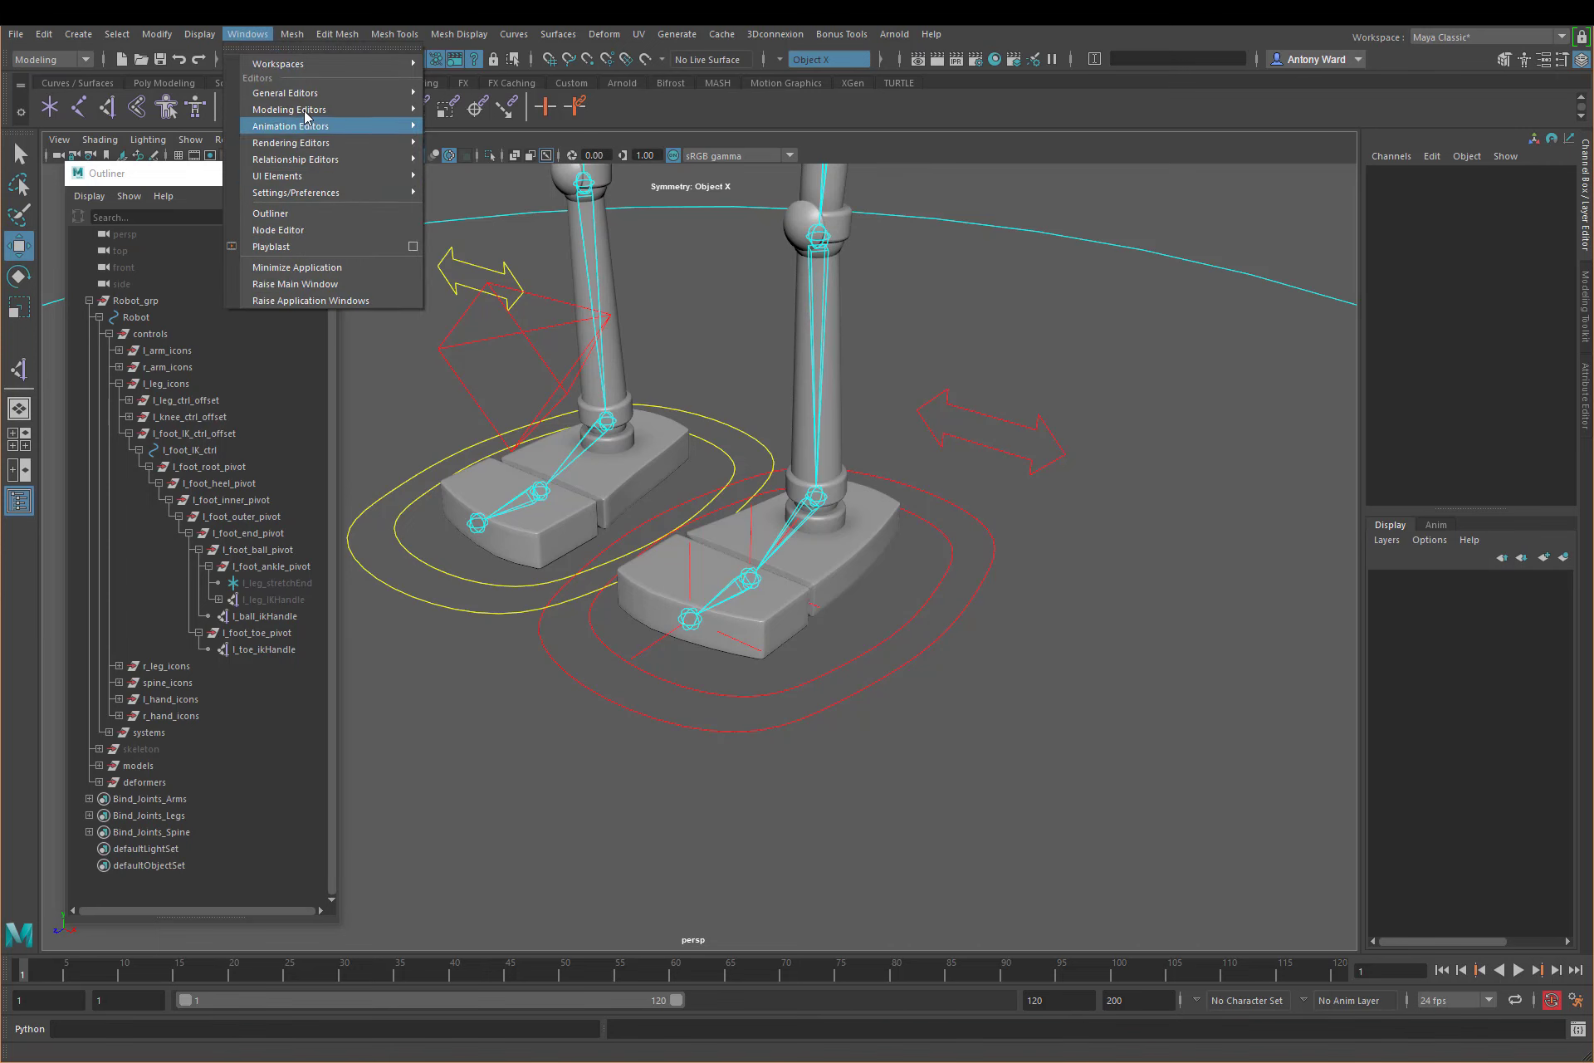
pyautogui.moveTo(305, 93)
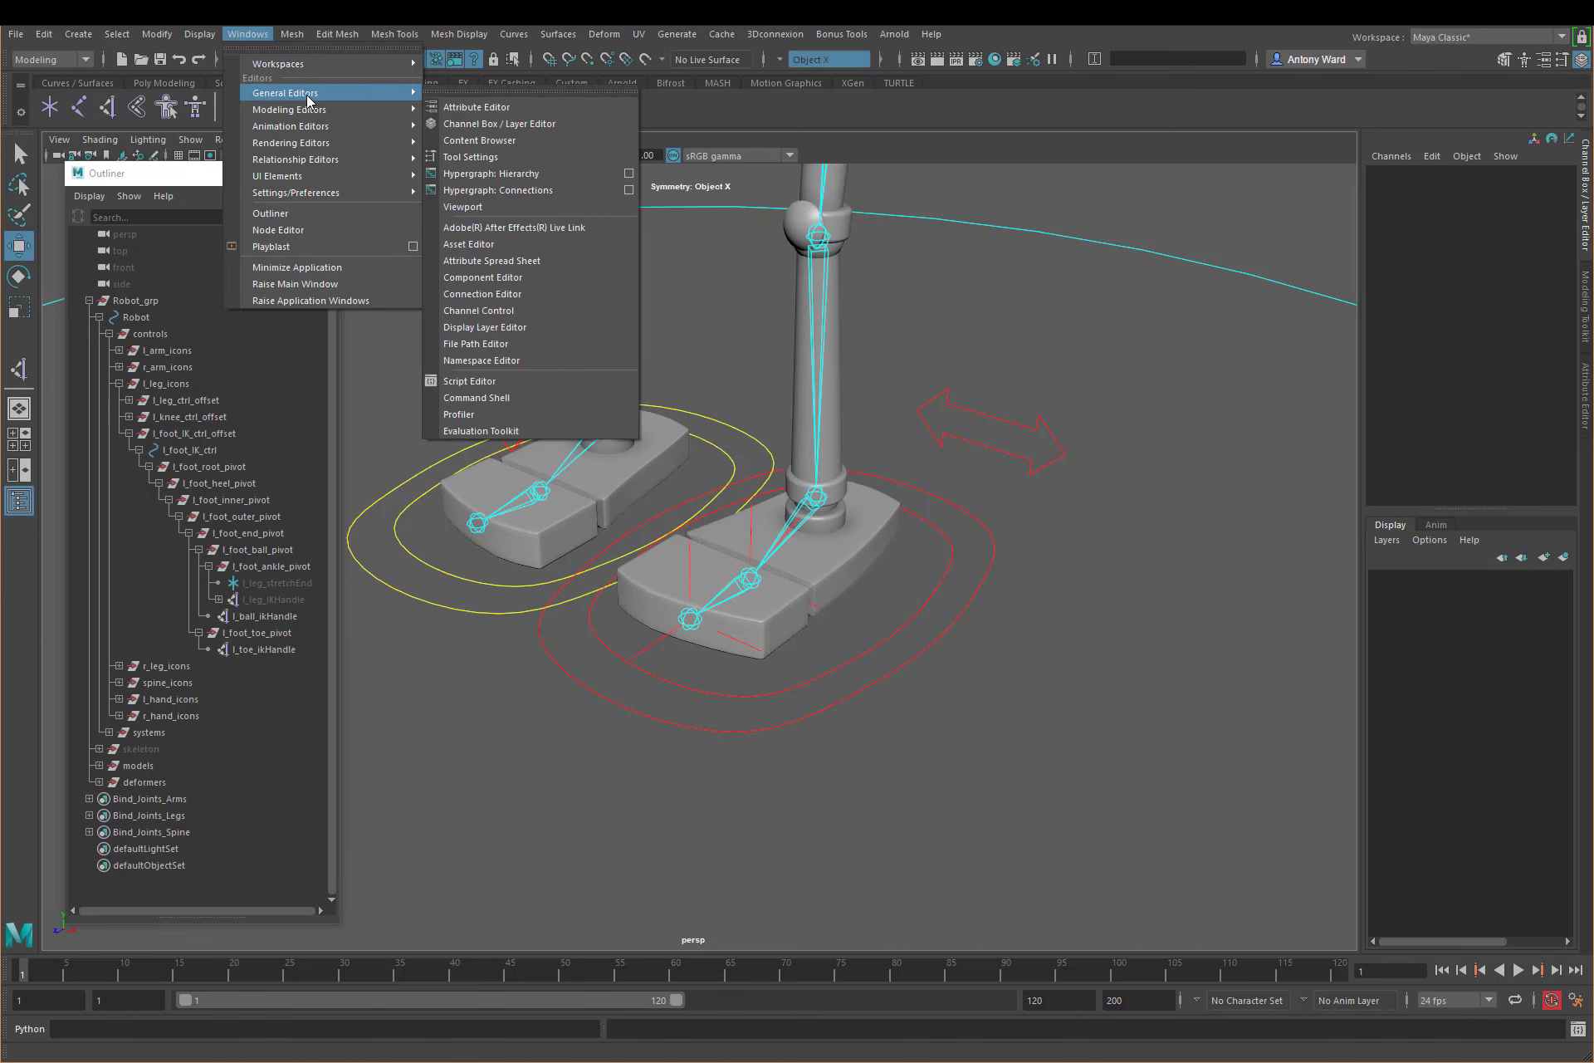
pyautogui.click(537, 291)
pyautogui.moveTo(930, 254); pyautogui.dragTo(1084, 247)
pyautogui.keyDown('alt'); pyautogui.moveTo(885, 590); pyautogui.dragTo(747, 573, button='middle'); pyautogui.keyUp('alt')
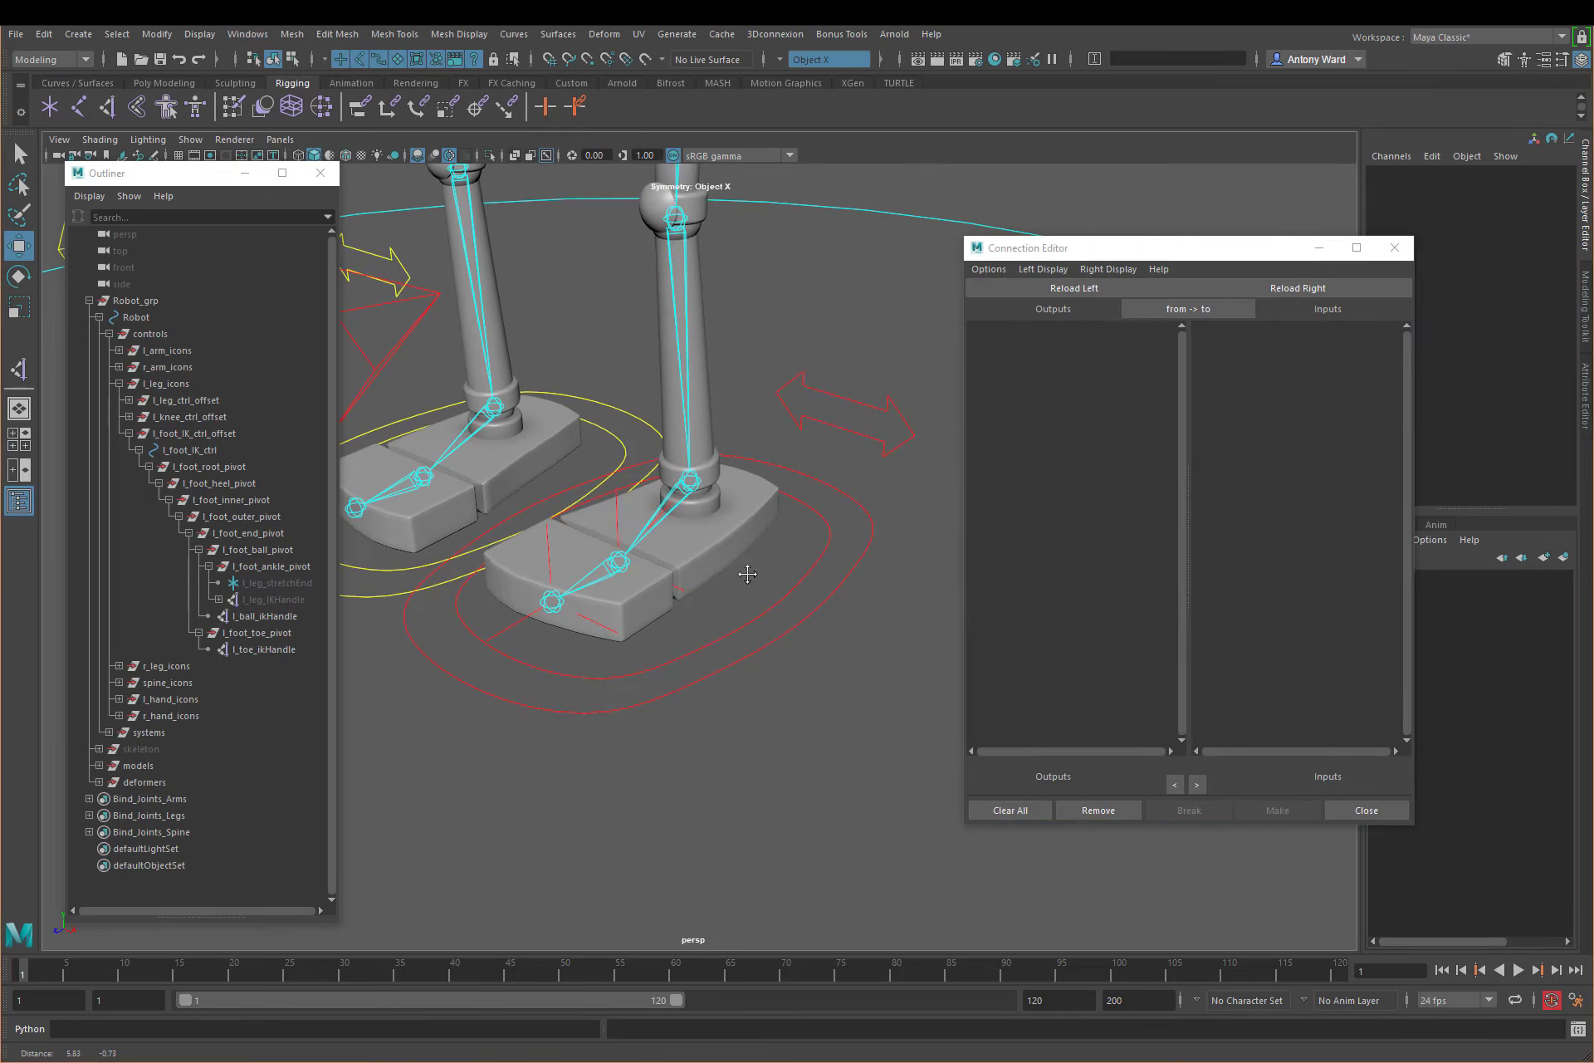
pyautogui.click(800, 611)
pyautogui.click(1056, 288)
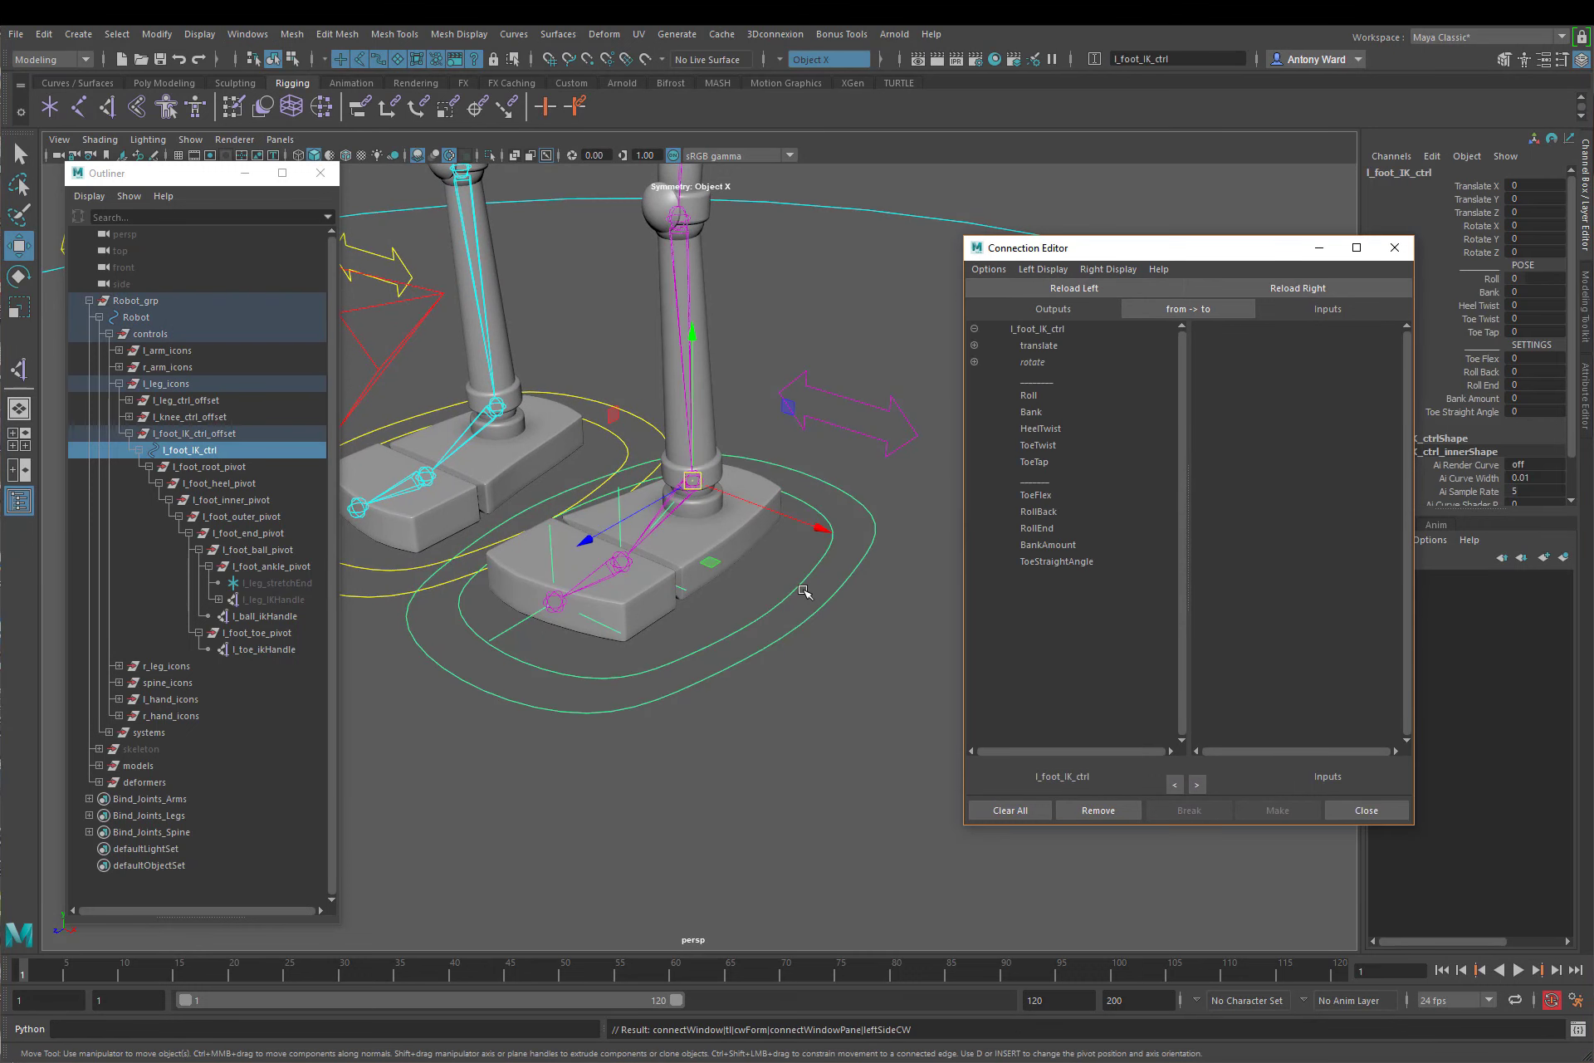
pyautogui.click(827, 679)
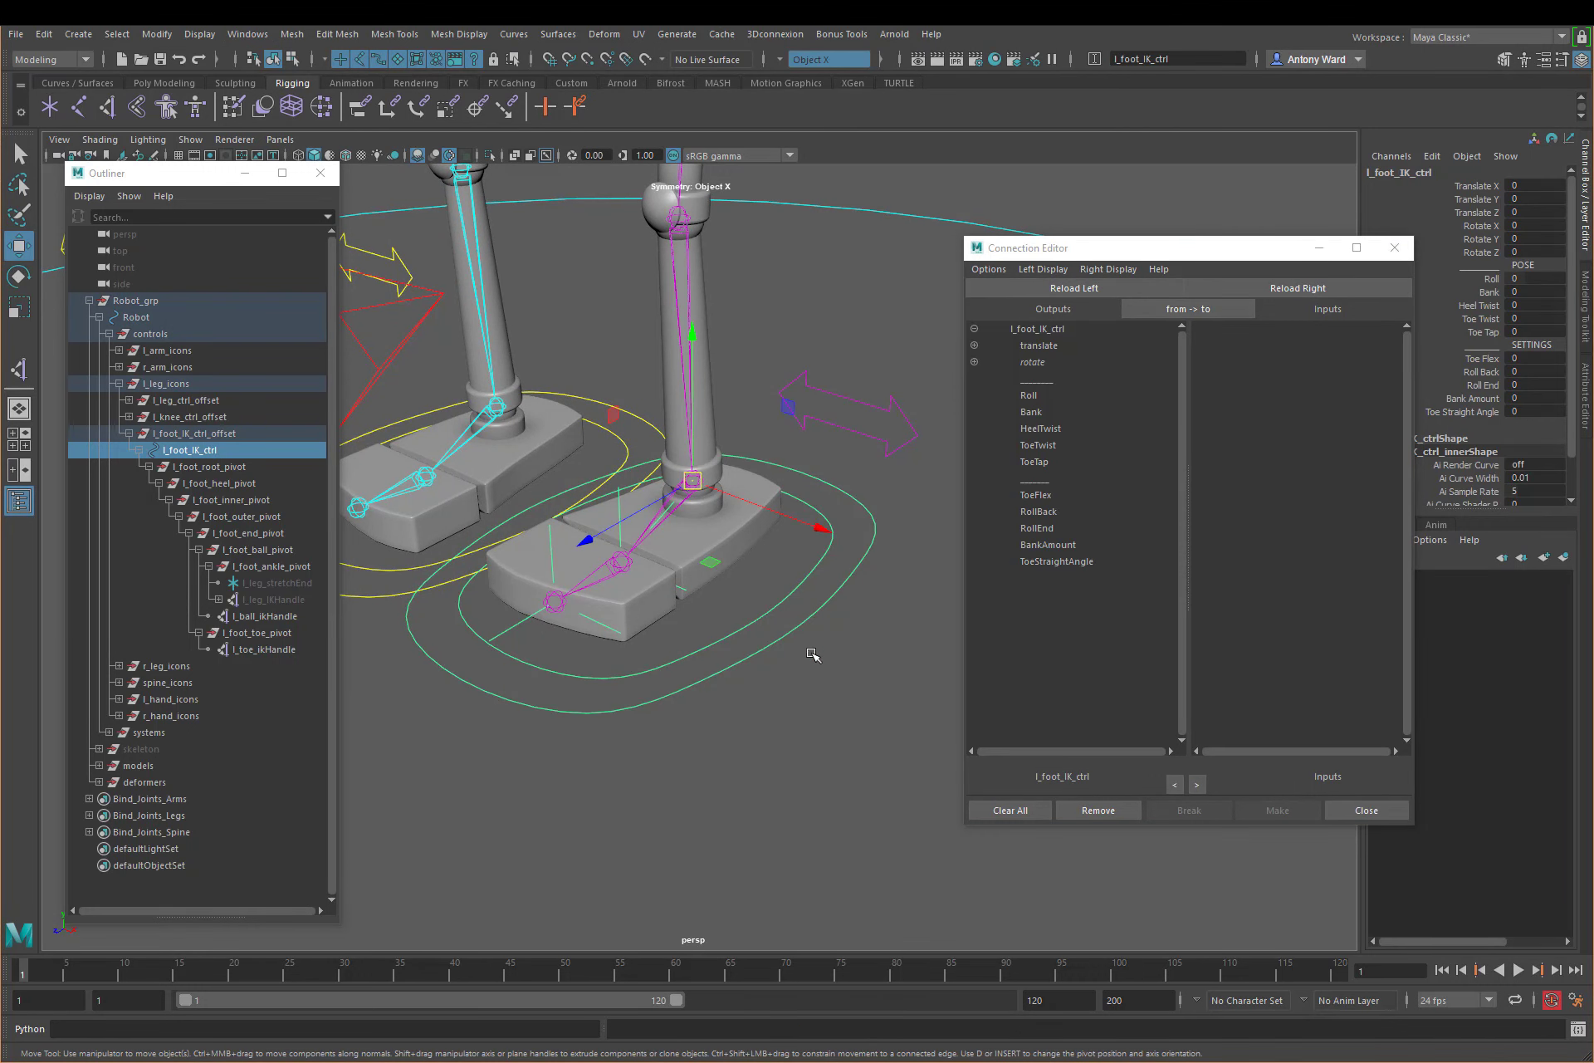
pyautogui.moveTo(1129, 248); pyautogui.dragTo(1079, 259)
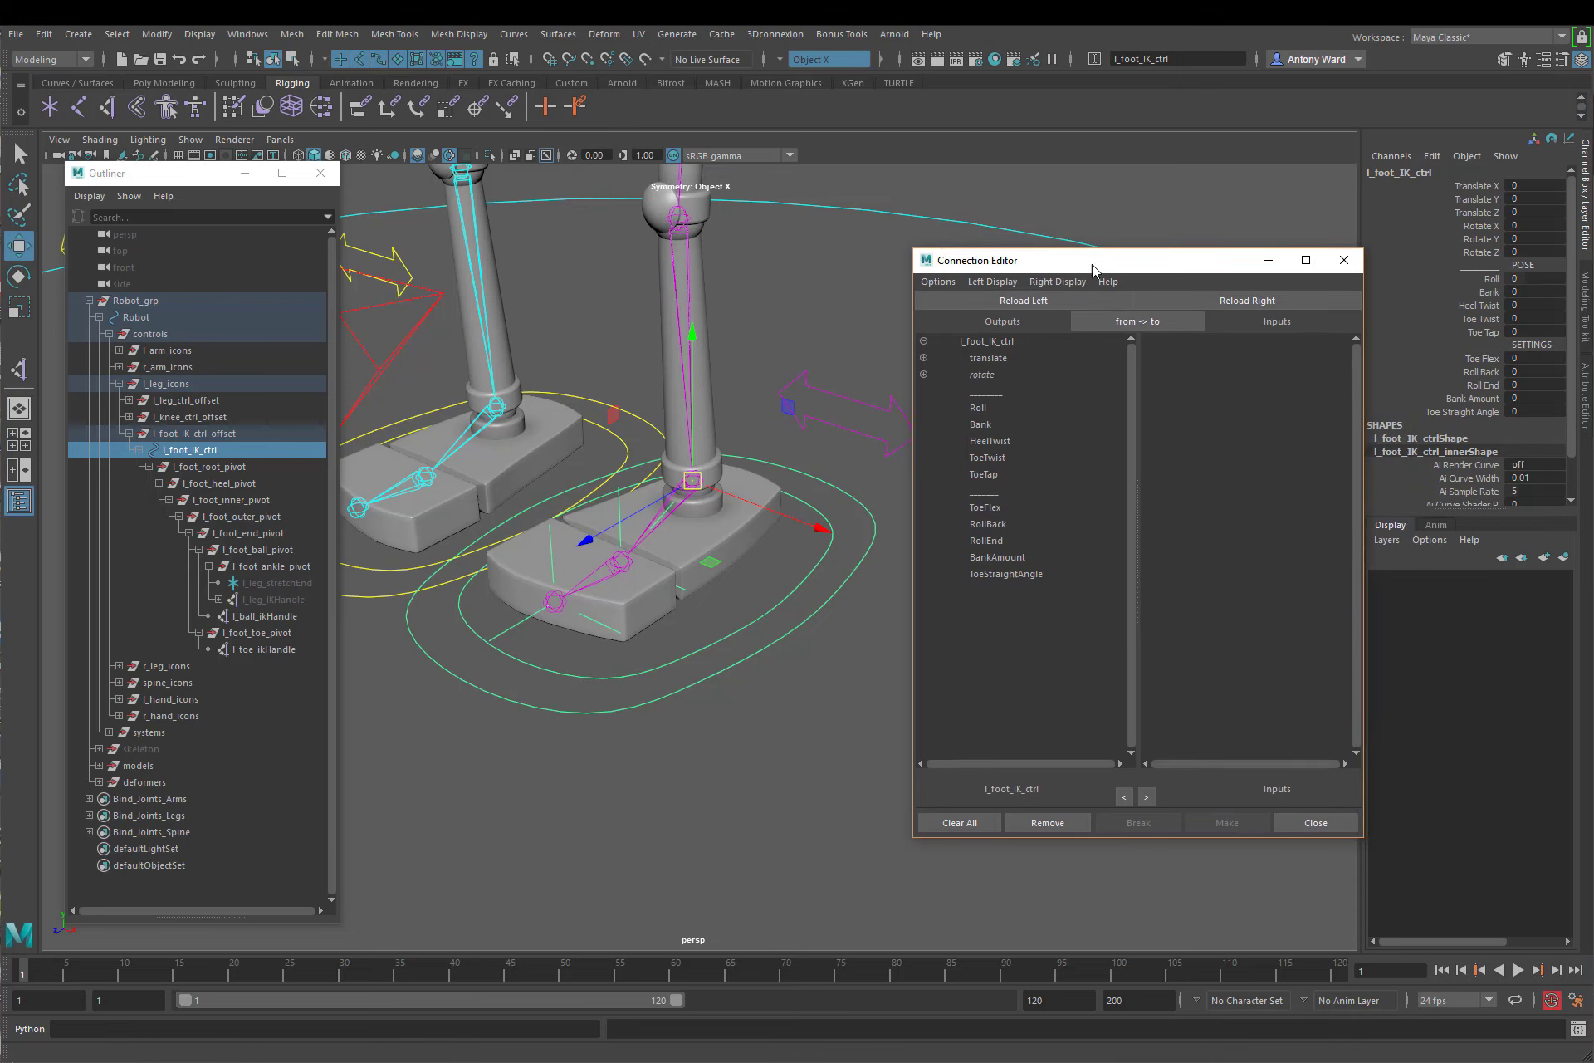
# Step: Load l_foot_heel_pivot, l_foot_end_pivot and l_foot_toe_pivot as the connection inputs and expand each one's rotate attributes
pyautogui.click(235, 490)
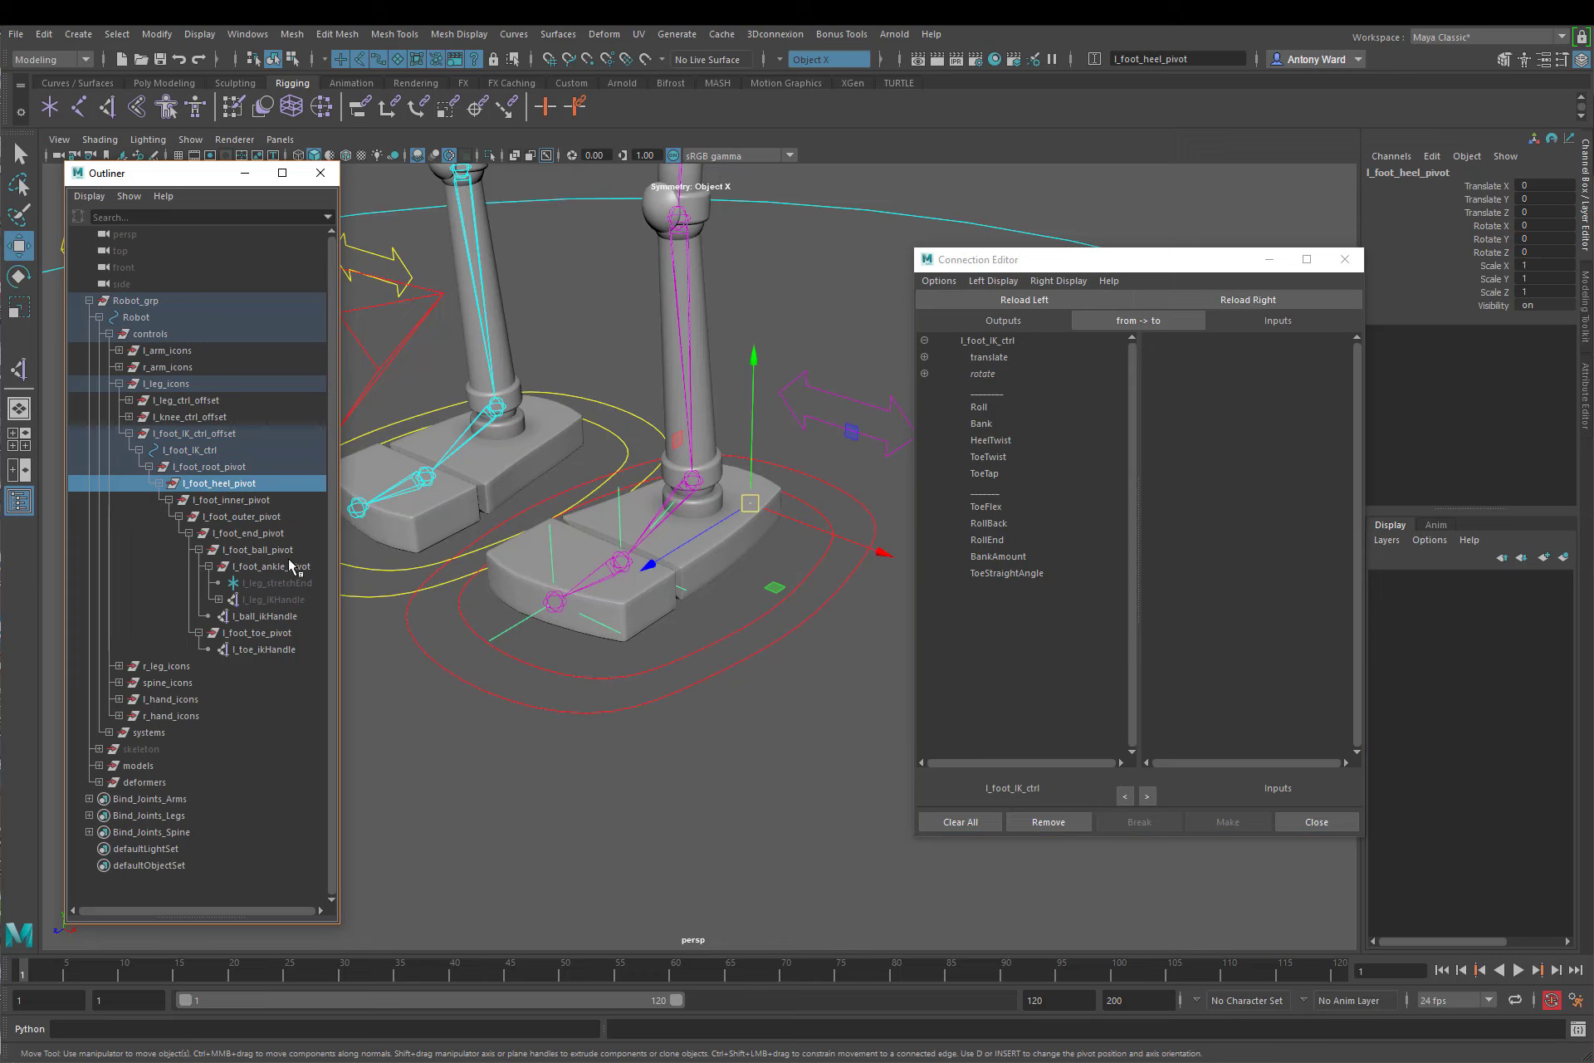
pyautogui.keyDown('ctrl'); pyautogui.click(269, 533); pyautogui.keyUp('ctrl')
pyautogui.keyDown('ctrl'); pyautogui.click(259, 634); pyautogui.keyUp('ctrl')
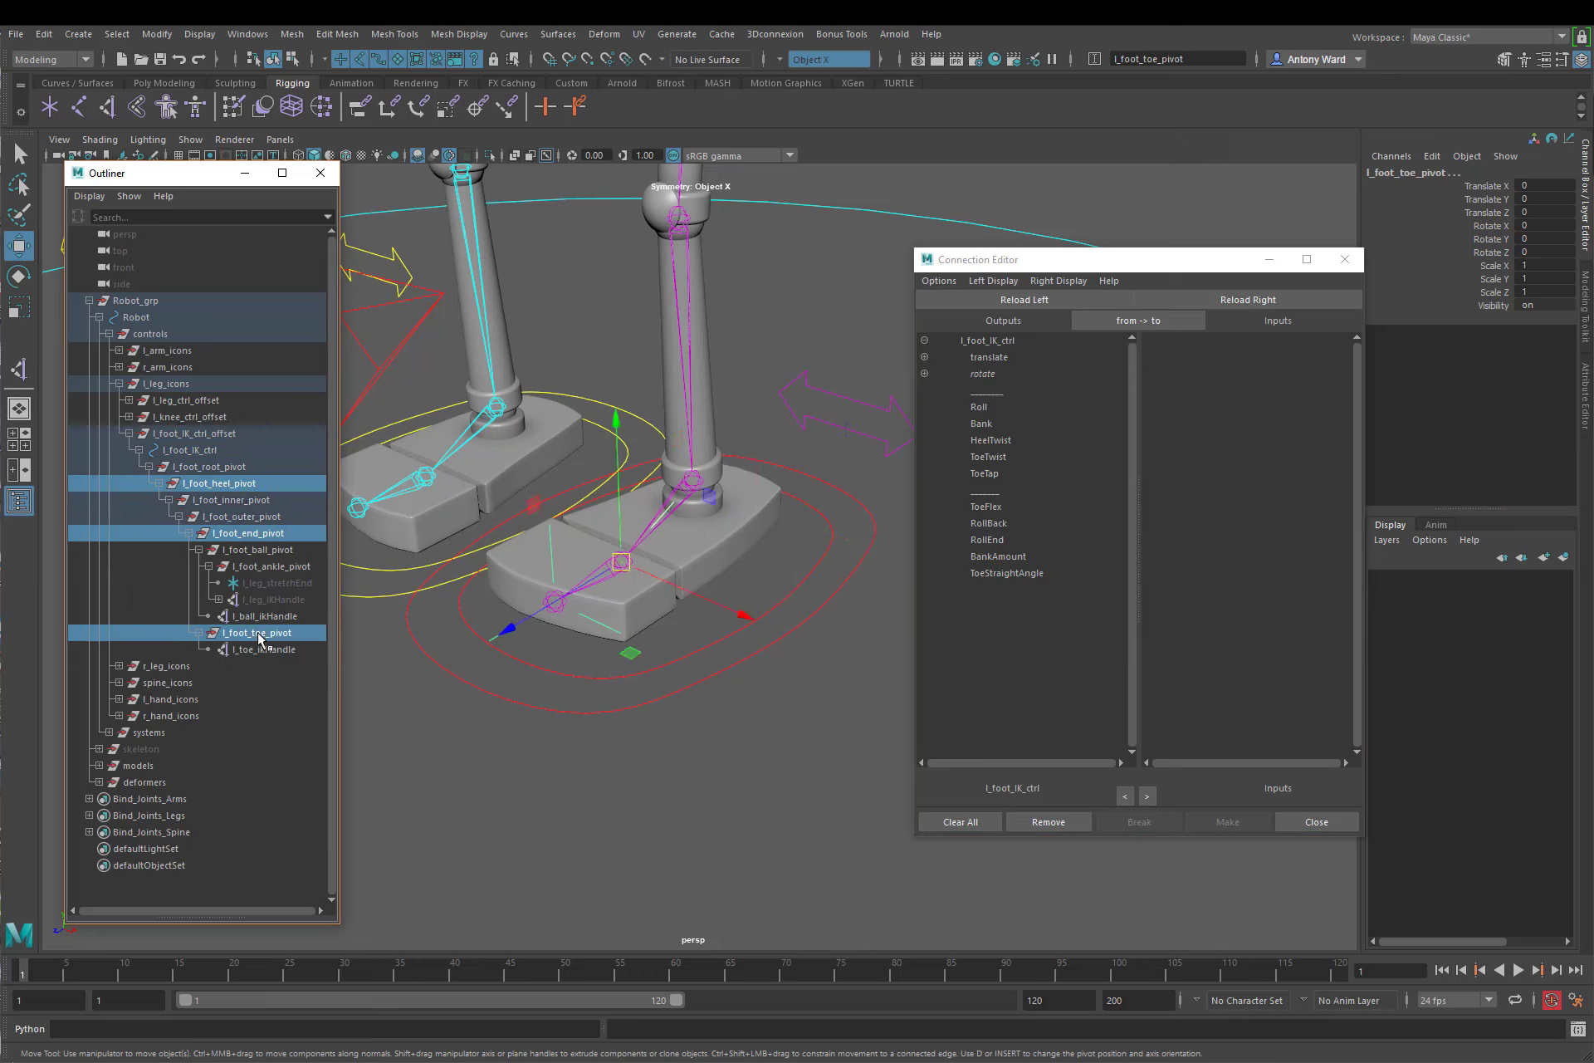
pyautogui.click(1271, 299)
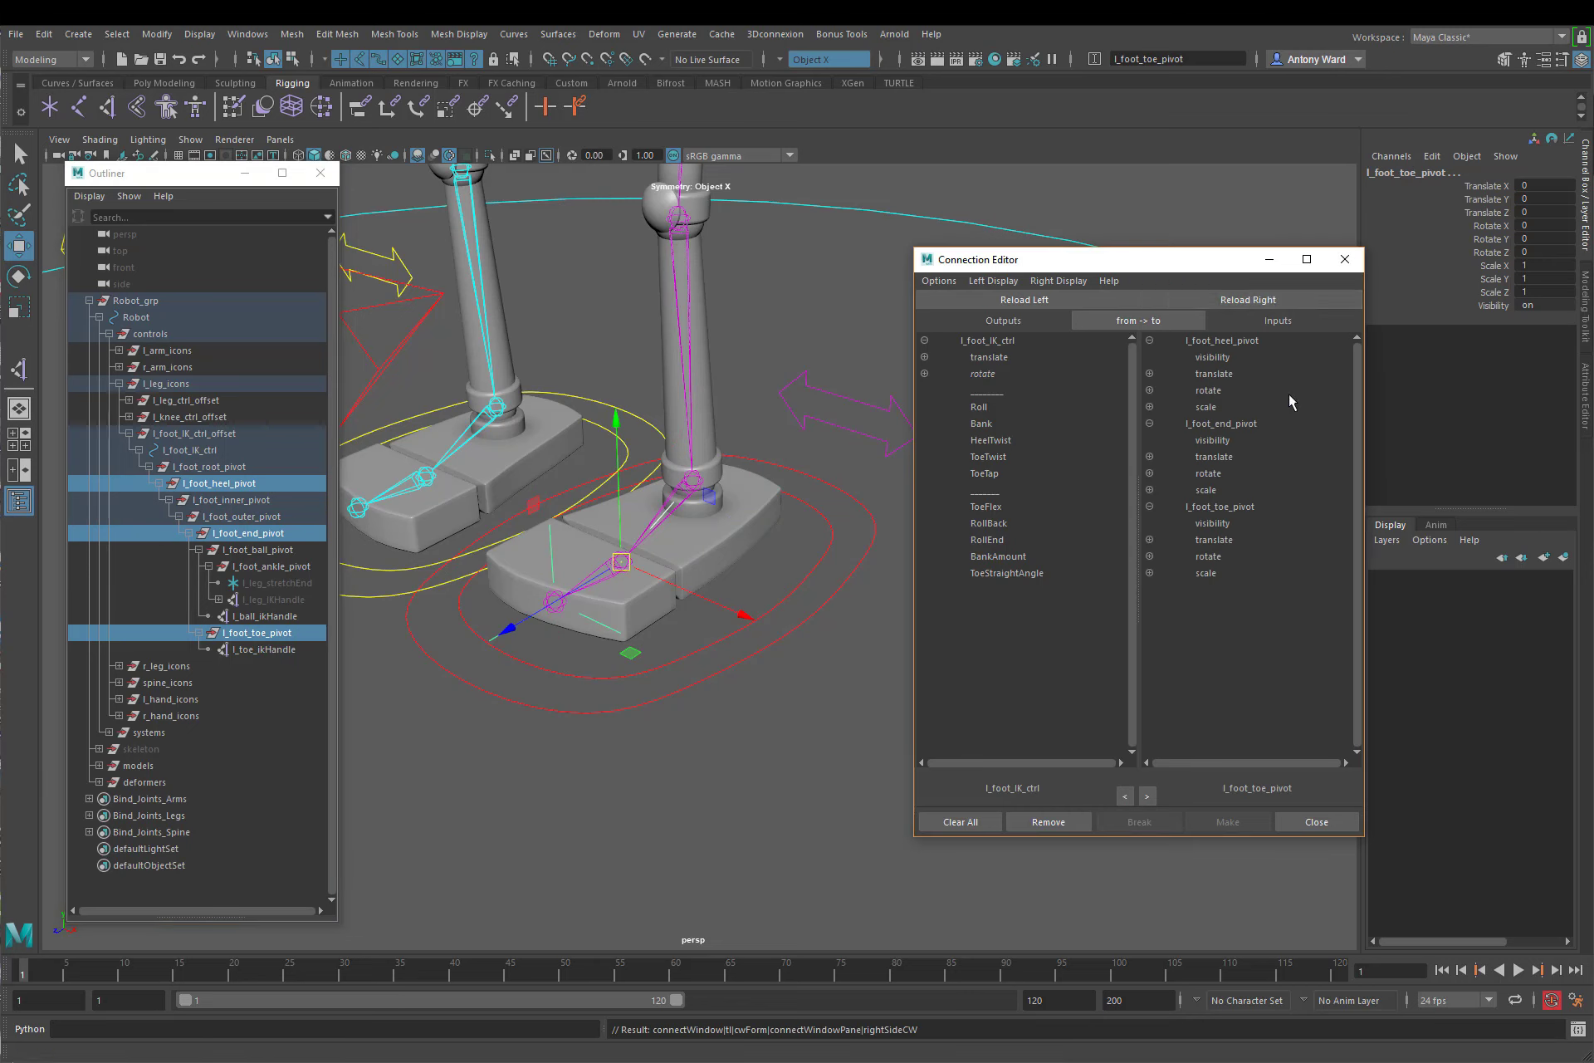
pyautogui.click(1149, 556)
pyautogui.click(1149, 473)
pyautogui.click(1149, 390)
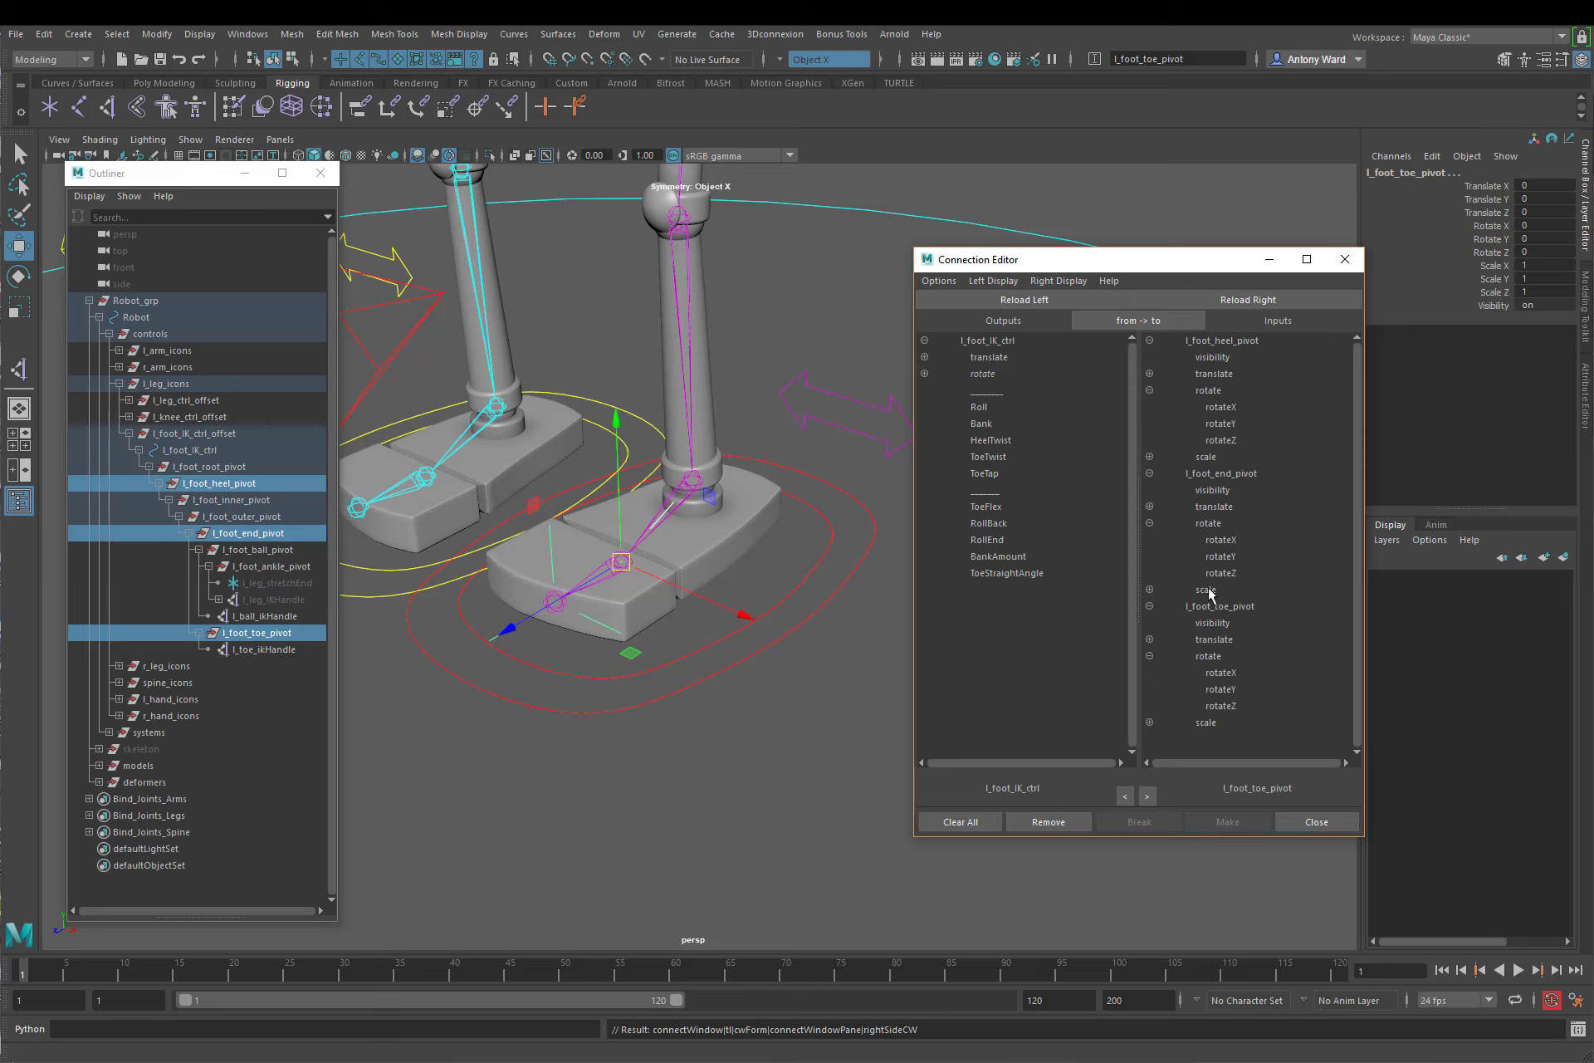
# Step: Connect HeelTwist to the heel pivot's rotateY, ToeTwist to the end pivot's rotateY, and ToeTap to the toe pivot's rotateX
pyautogui.click(1006, 442)
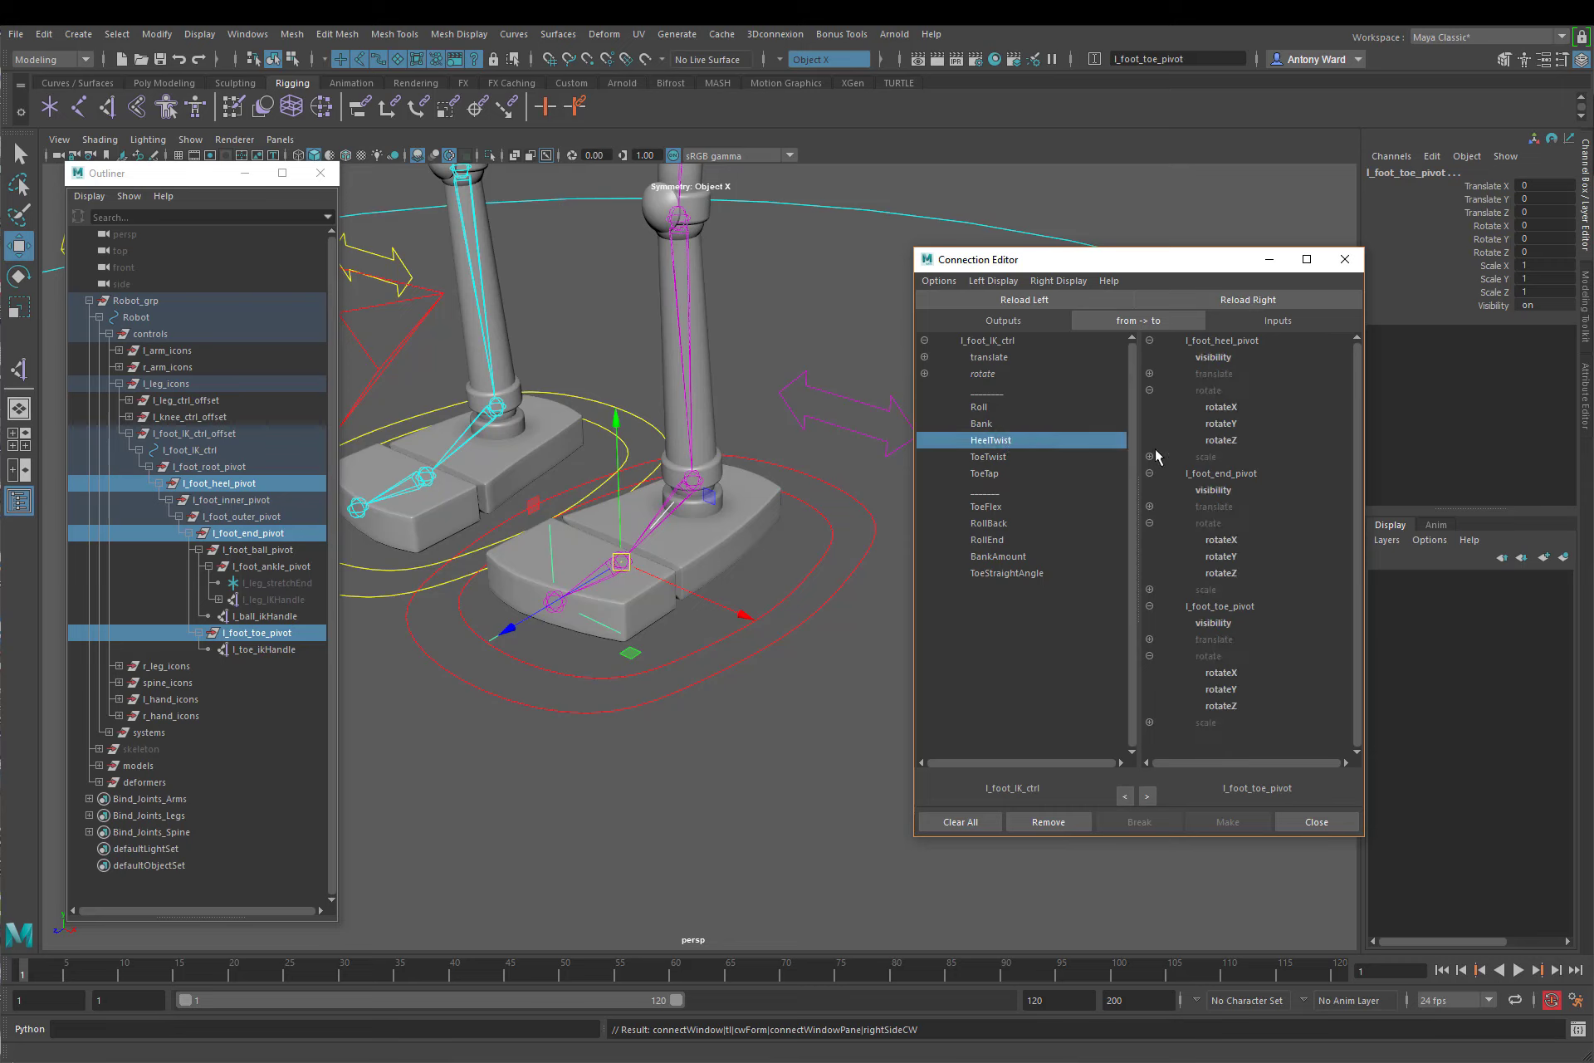
pyautogui.click(1224, 424)
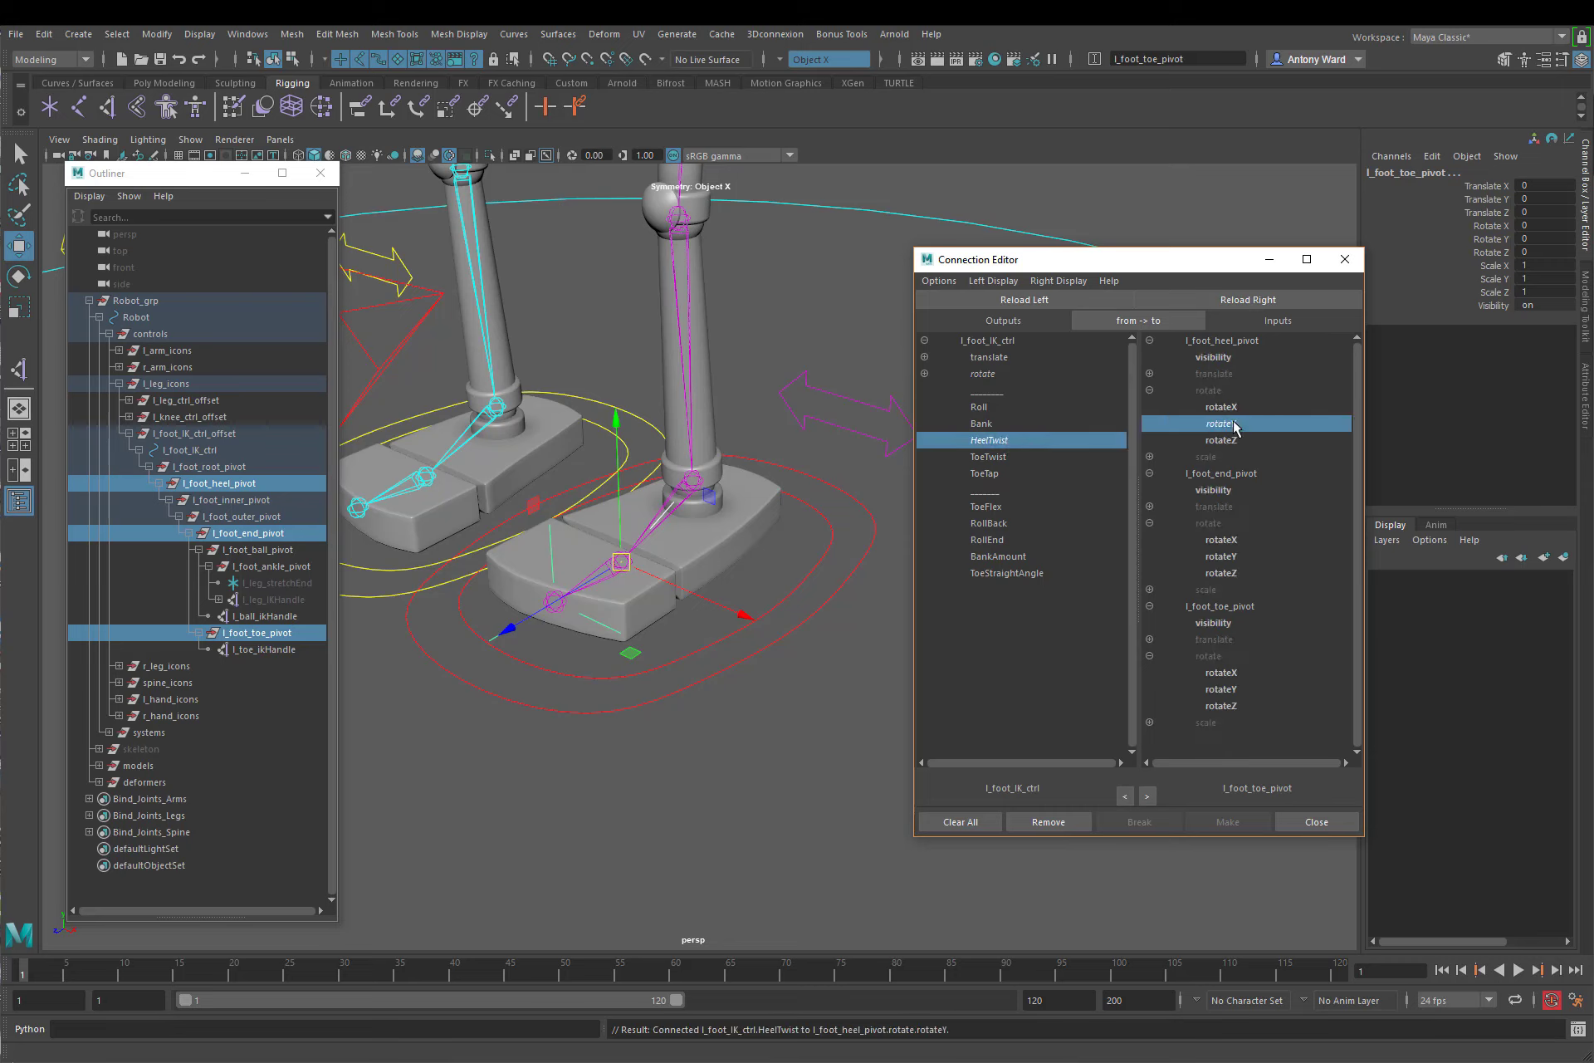
pyautogui.click(990, 458)
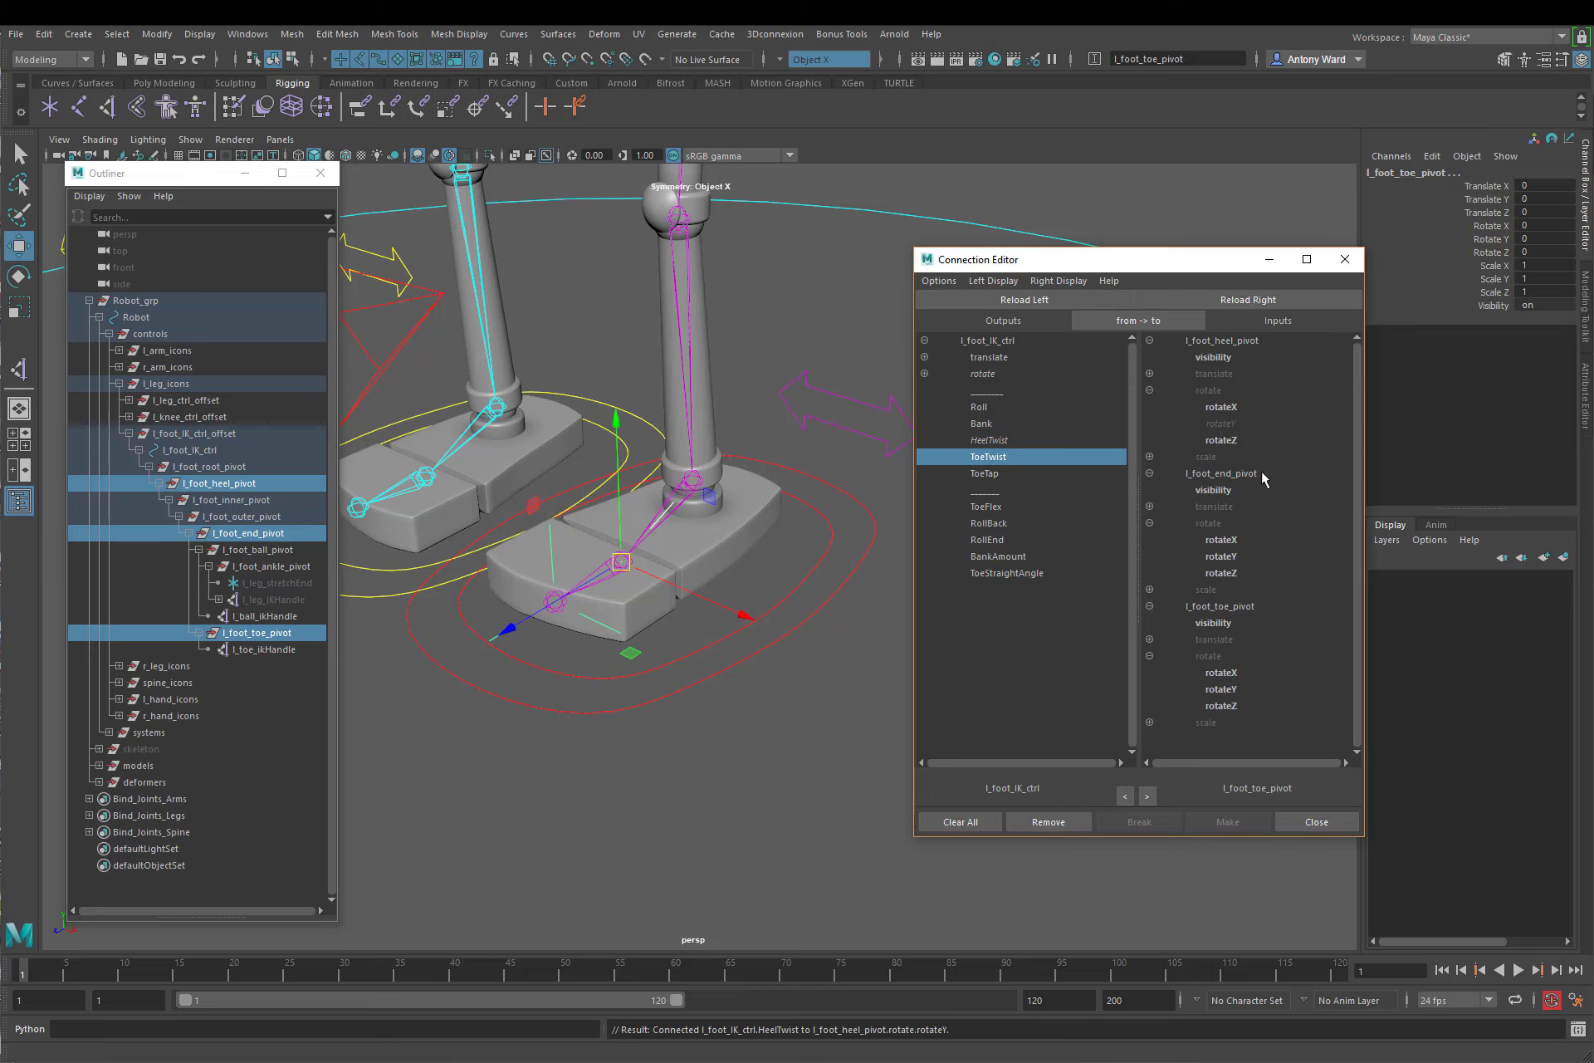
pyautogui.click(1234, 558)
pyautogui.click(997, 473)
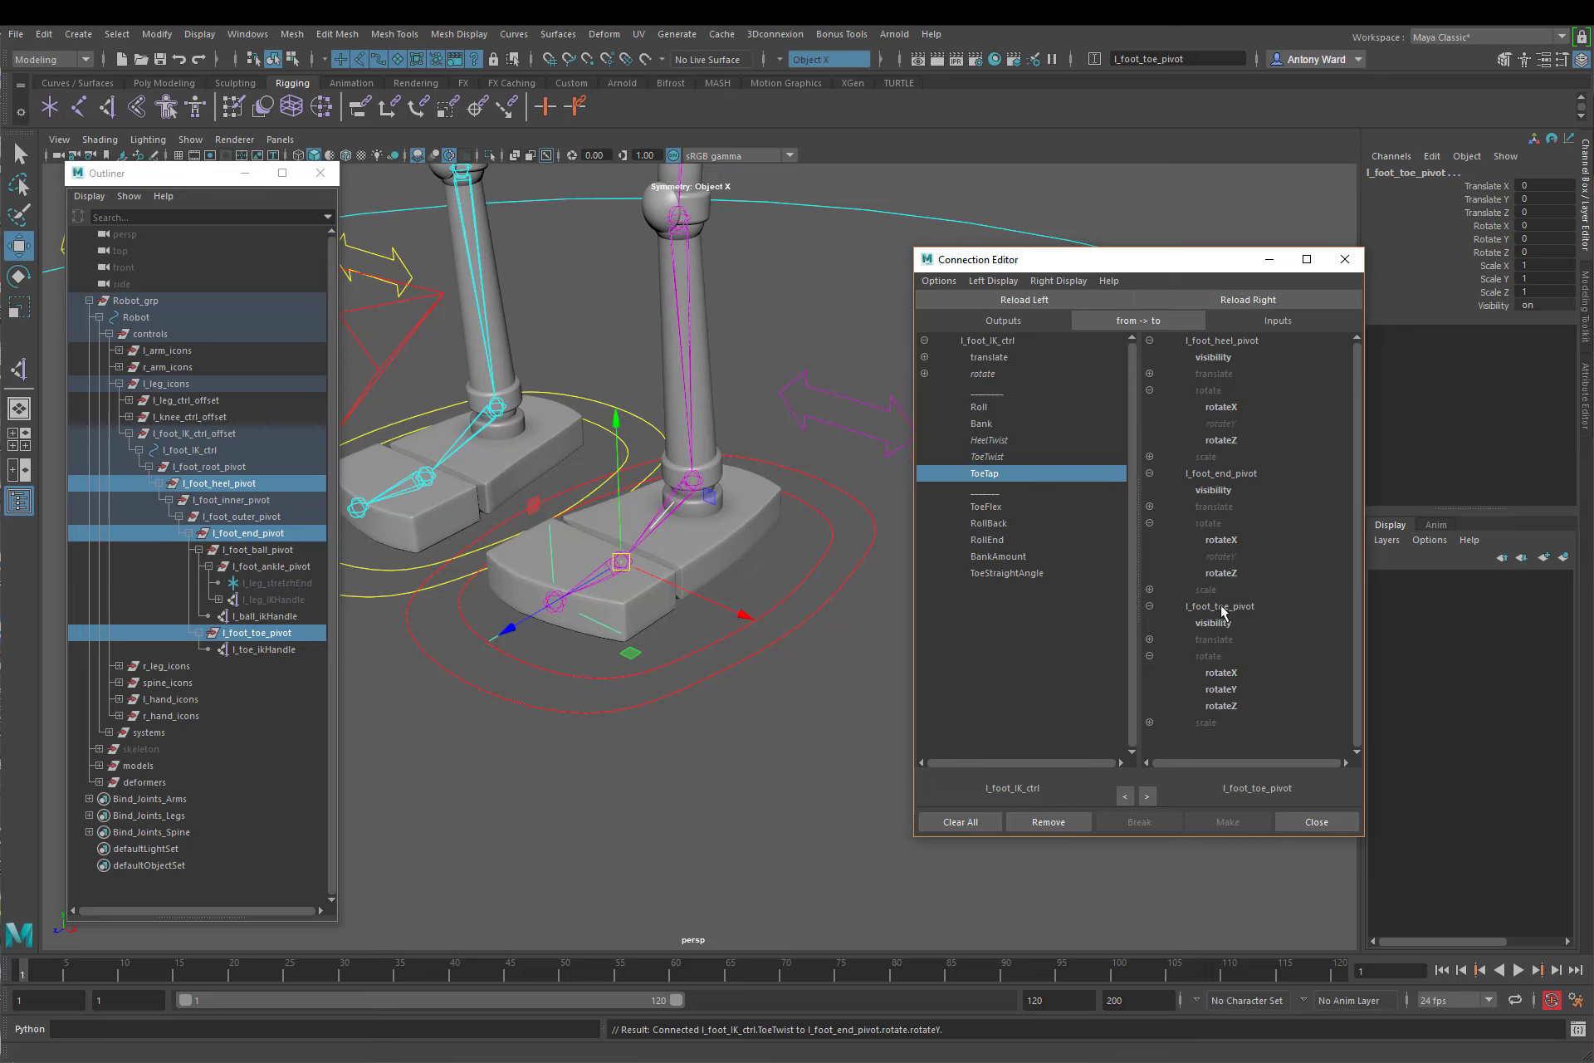
pyautogui.click(1247, 674)
# Step: Test Heel Twist, Toe Twist and Toe Tap on l_foot_IK_ctrl, undoing each change
pyautogui.moveTo(704, 662); pyautogui.dragTo(732, 752)
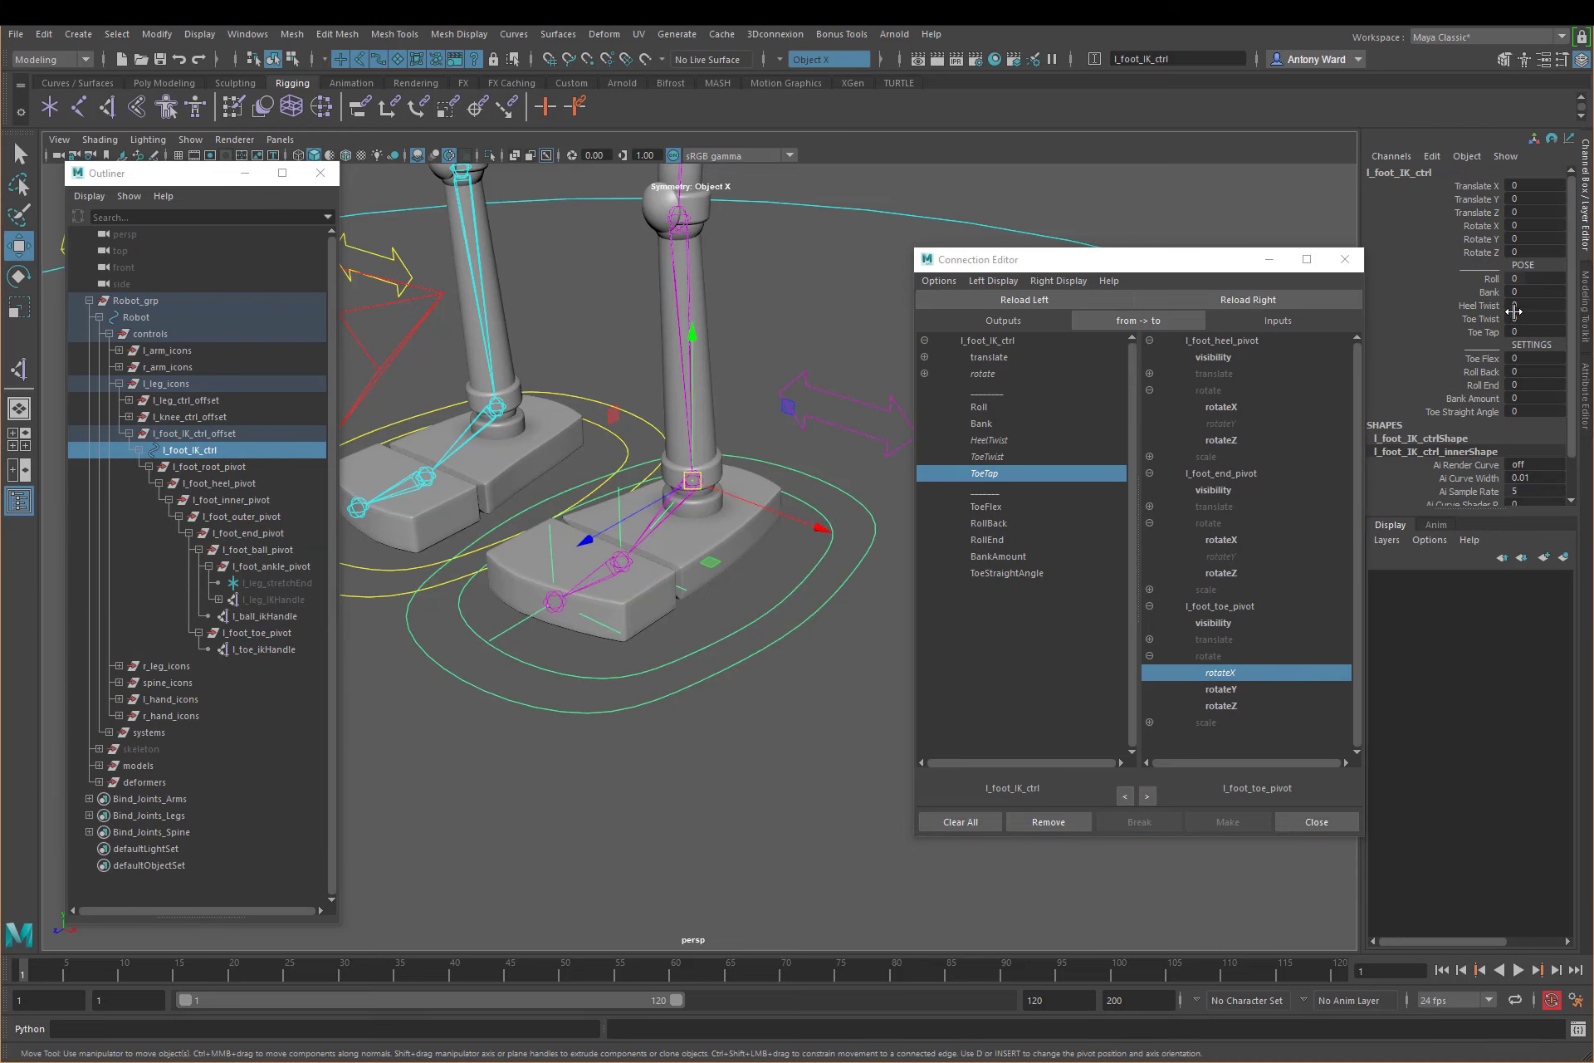
pyautogui.click(1493, 310)
pyautogui.moveTo(677, 700); pyautogui.dragTo(631, 689, button='middle')
pyautogui.hotkey('ctrl', 'z')
pyautogui.click(1486, 320)
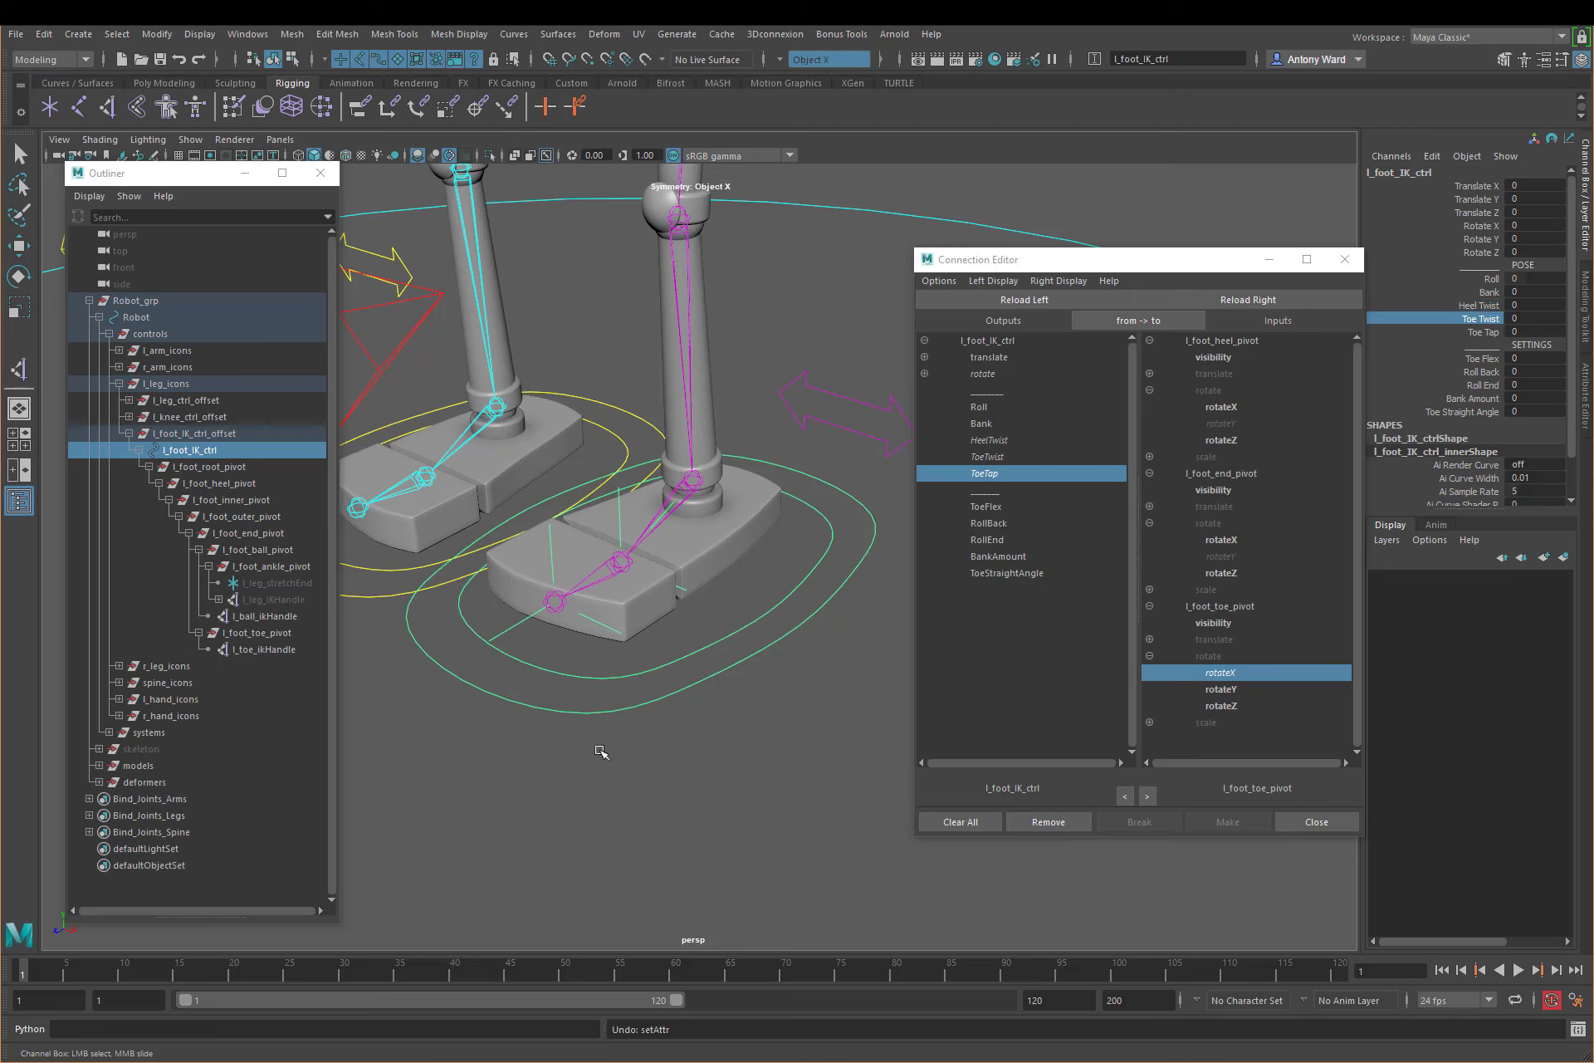
pyautogui.moveTo(597, 751); pyautogui.dragTo(610, 688, button='middle')
pyautogui.hotkey('ctrl', 'z')
pyautogui.click(1483, 333)
pyautogui.hotkey('ctrl', 'z')
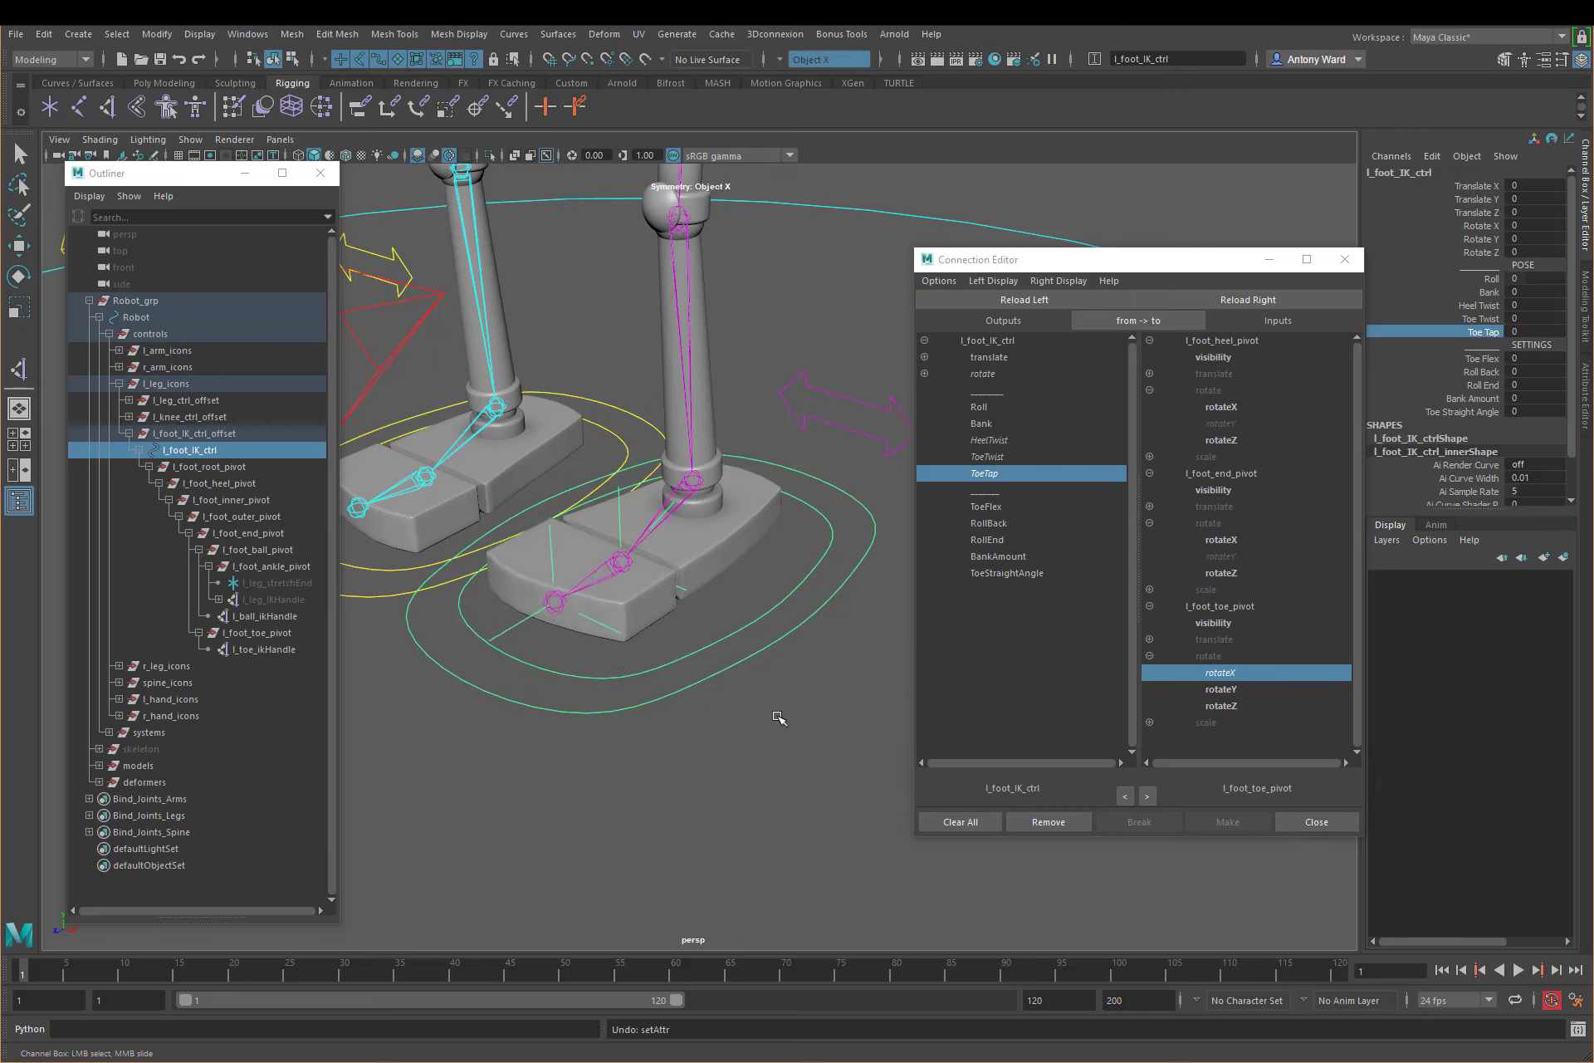
pyautogui.keyDown('alt'); pyautogui.moveTo(744, 618); pyautogui.dragTo(797, 633); pyautogui.keyUp('alt')
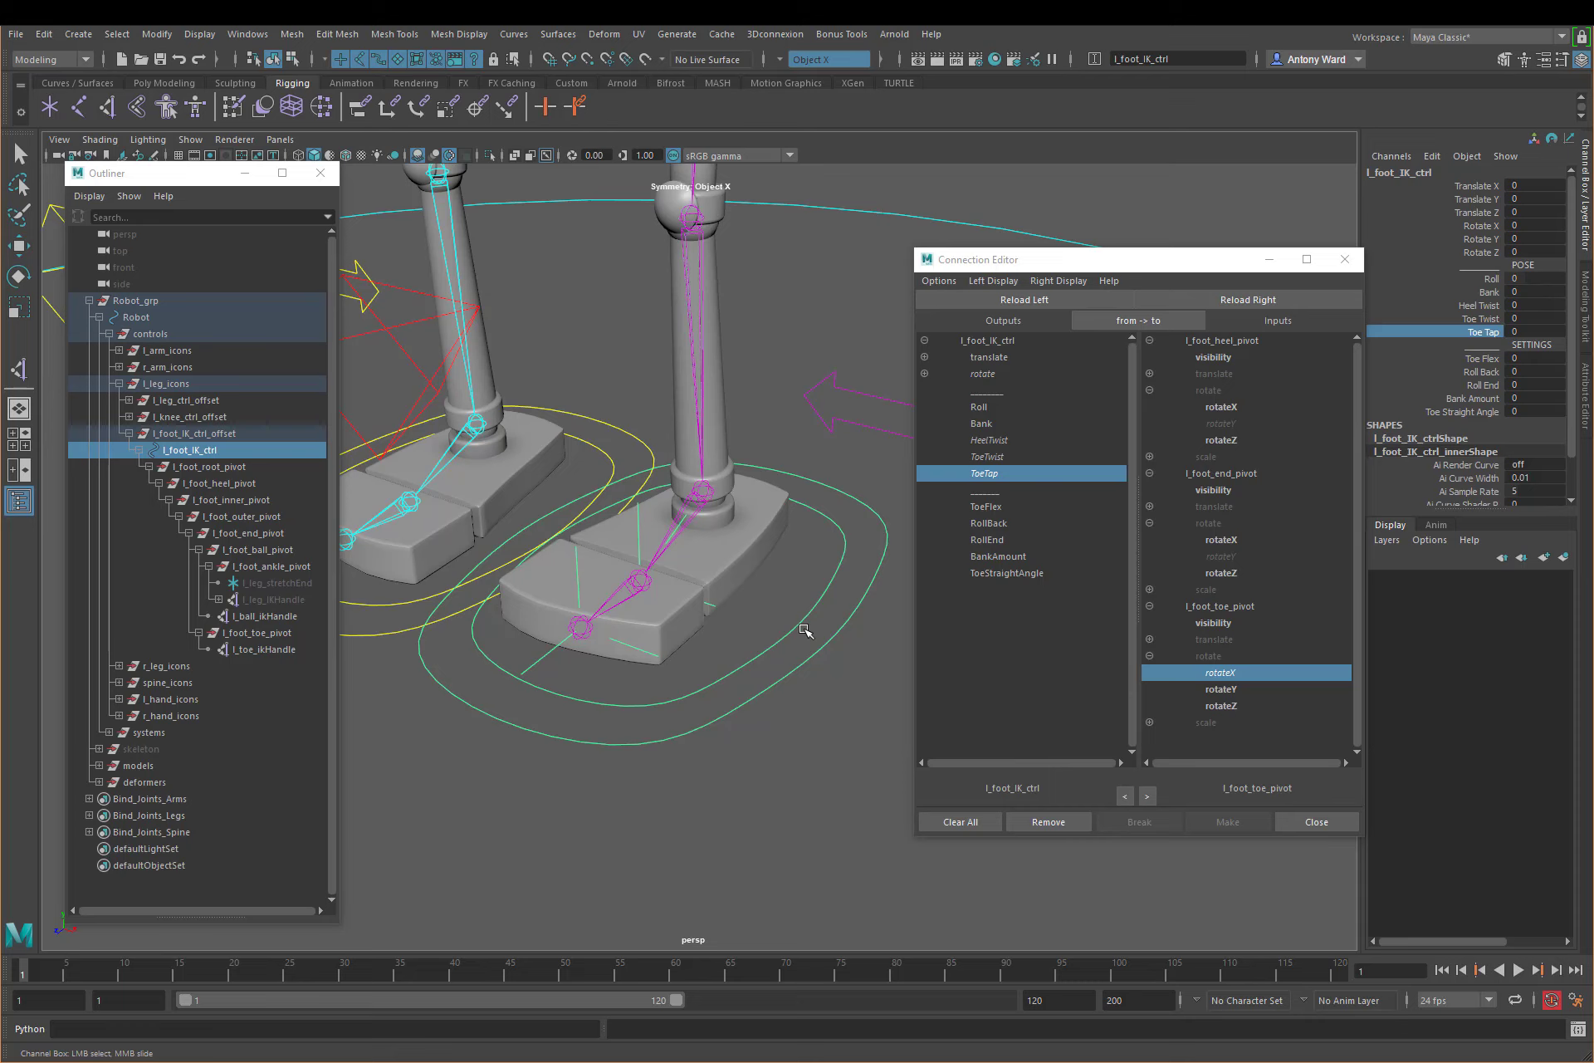
pyautogui.press('w')
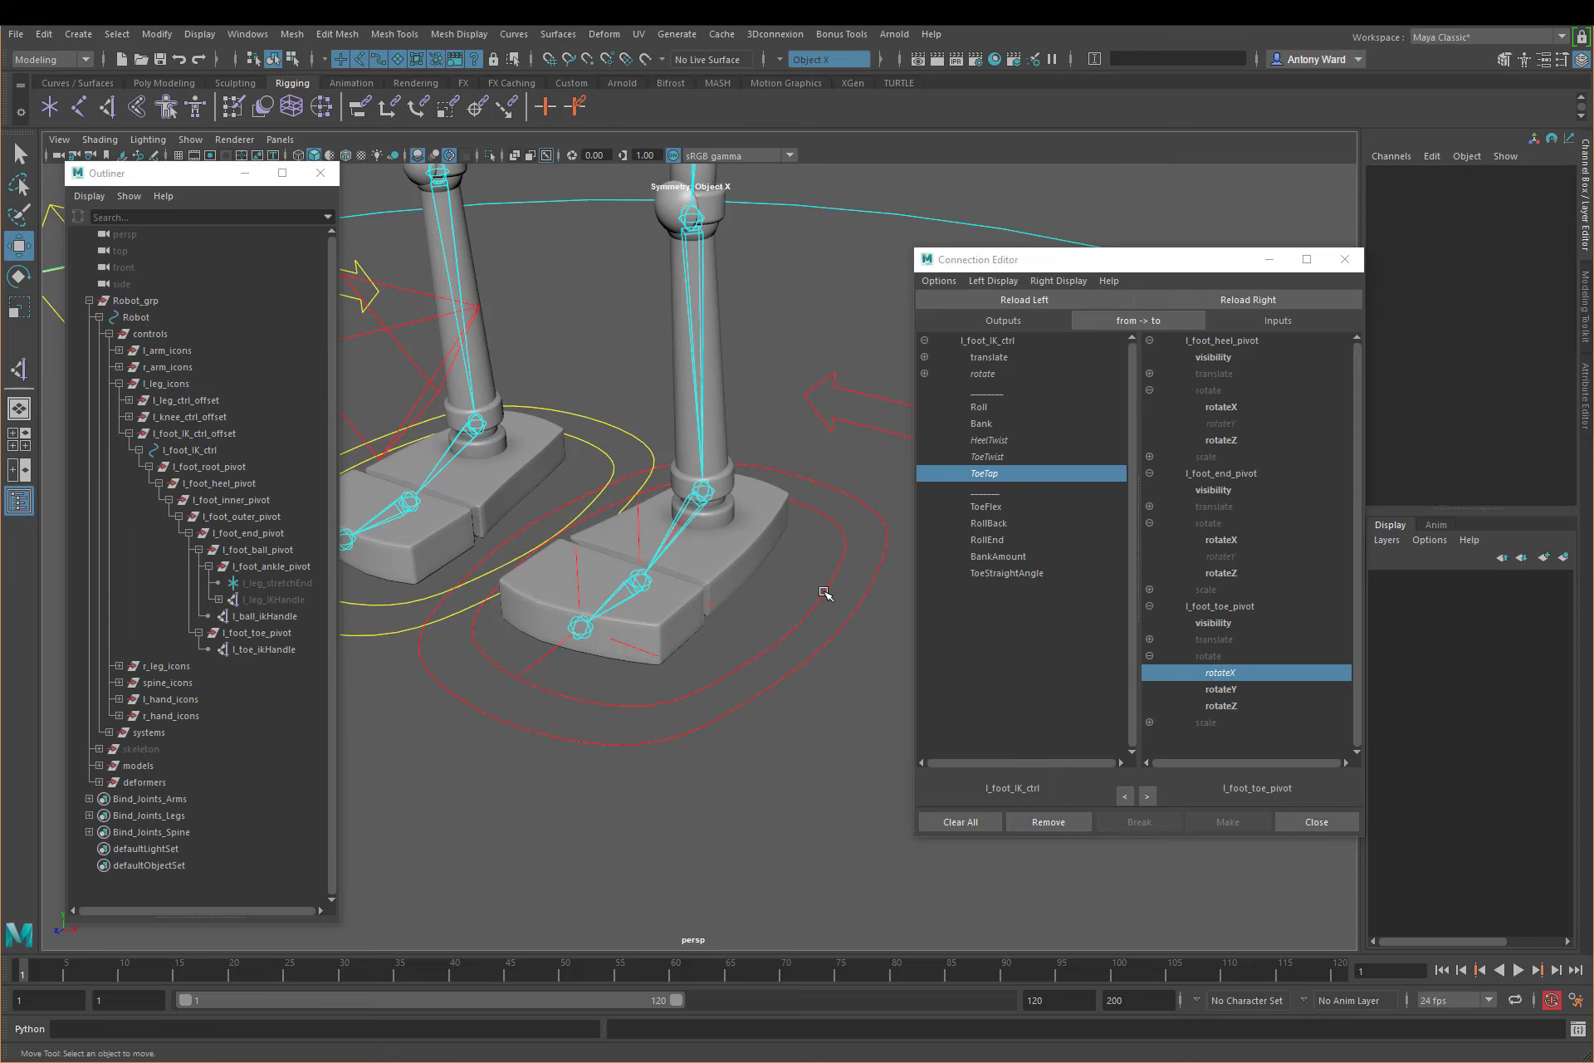
# Step: Test the foot's banking by rotating l_foot_outer_pivot and l_foot_inner_pivot separately around Z, undoing each rotation
pyautogui.click(997, 424)
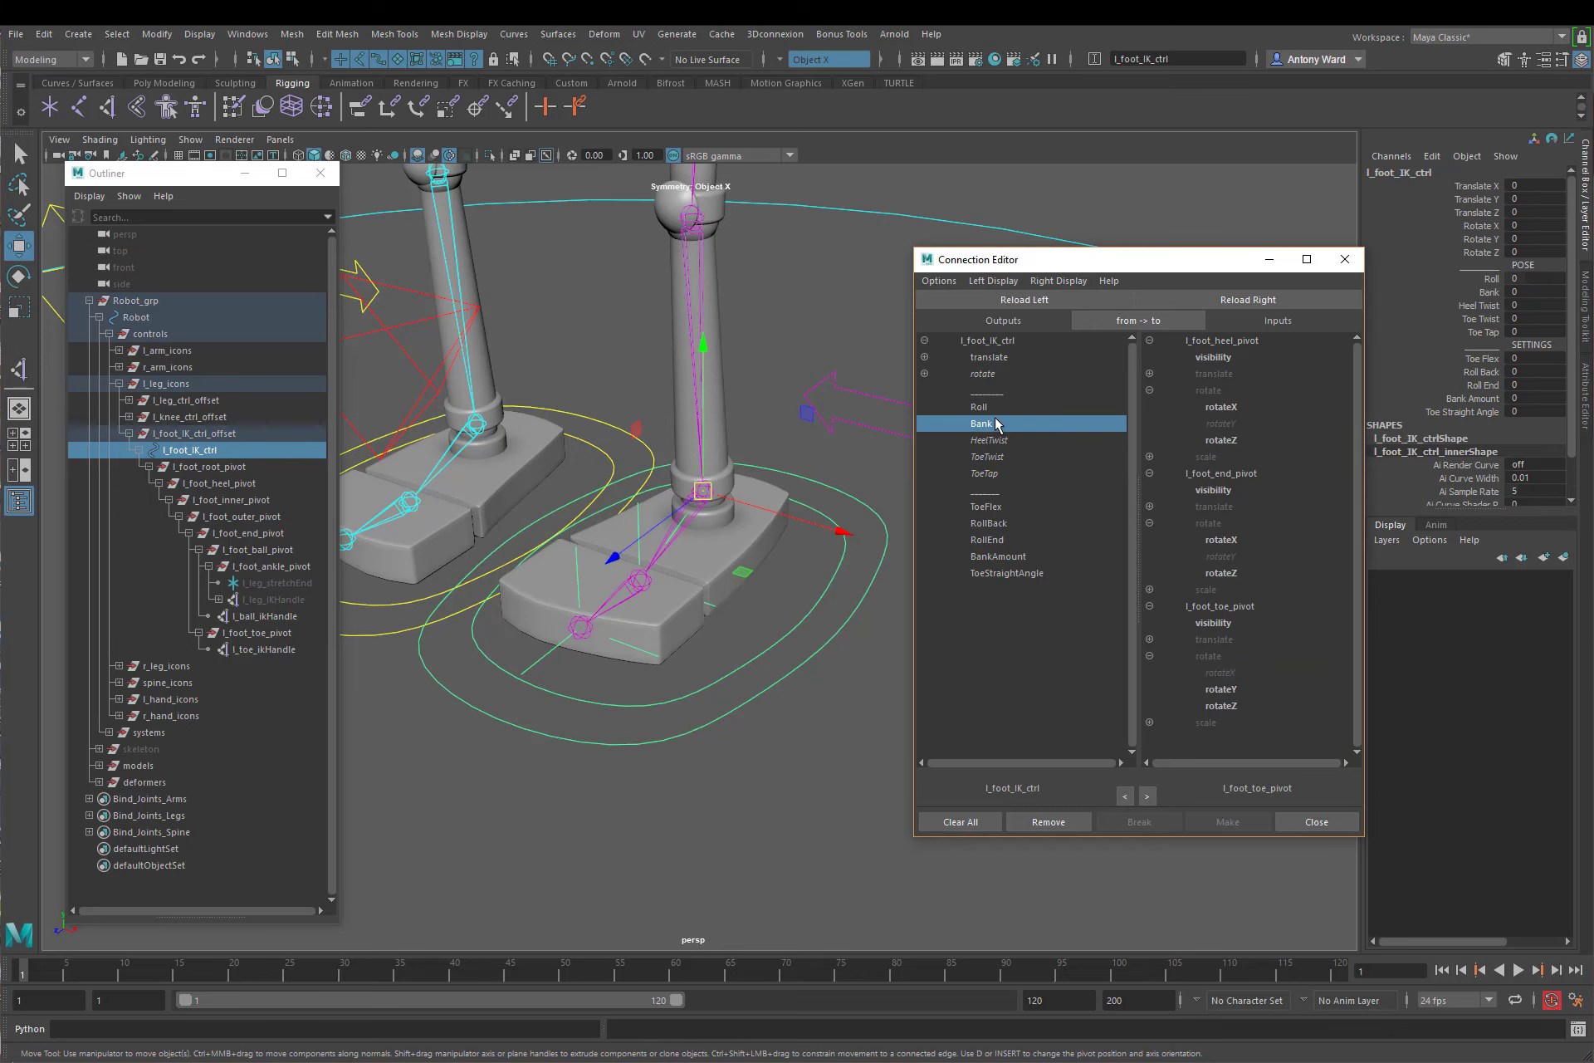
pyautogui.click(263, 501)
pyautogui.click(264, 518)
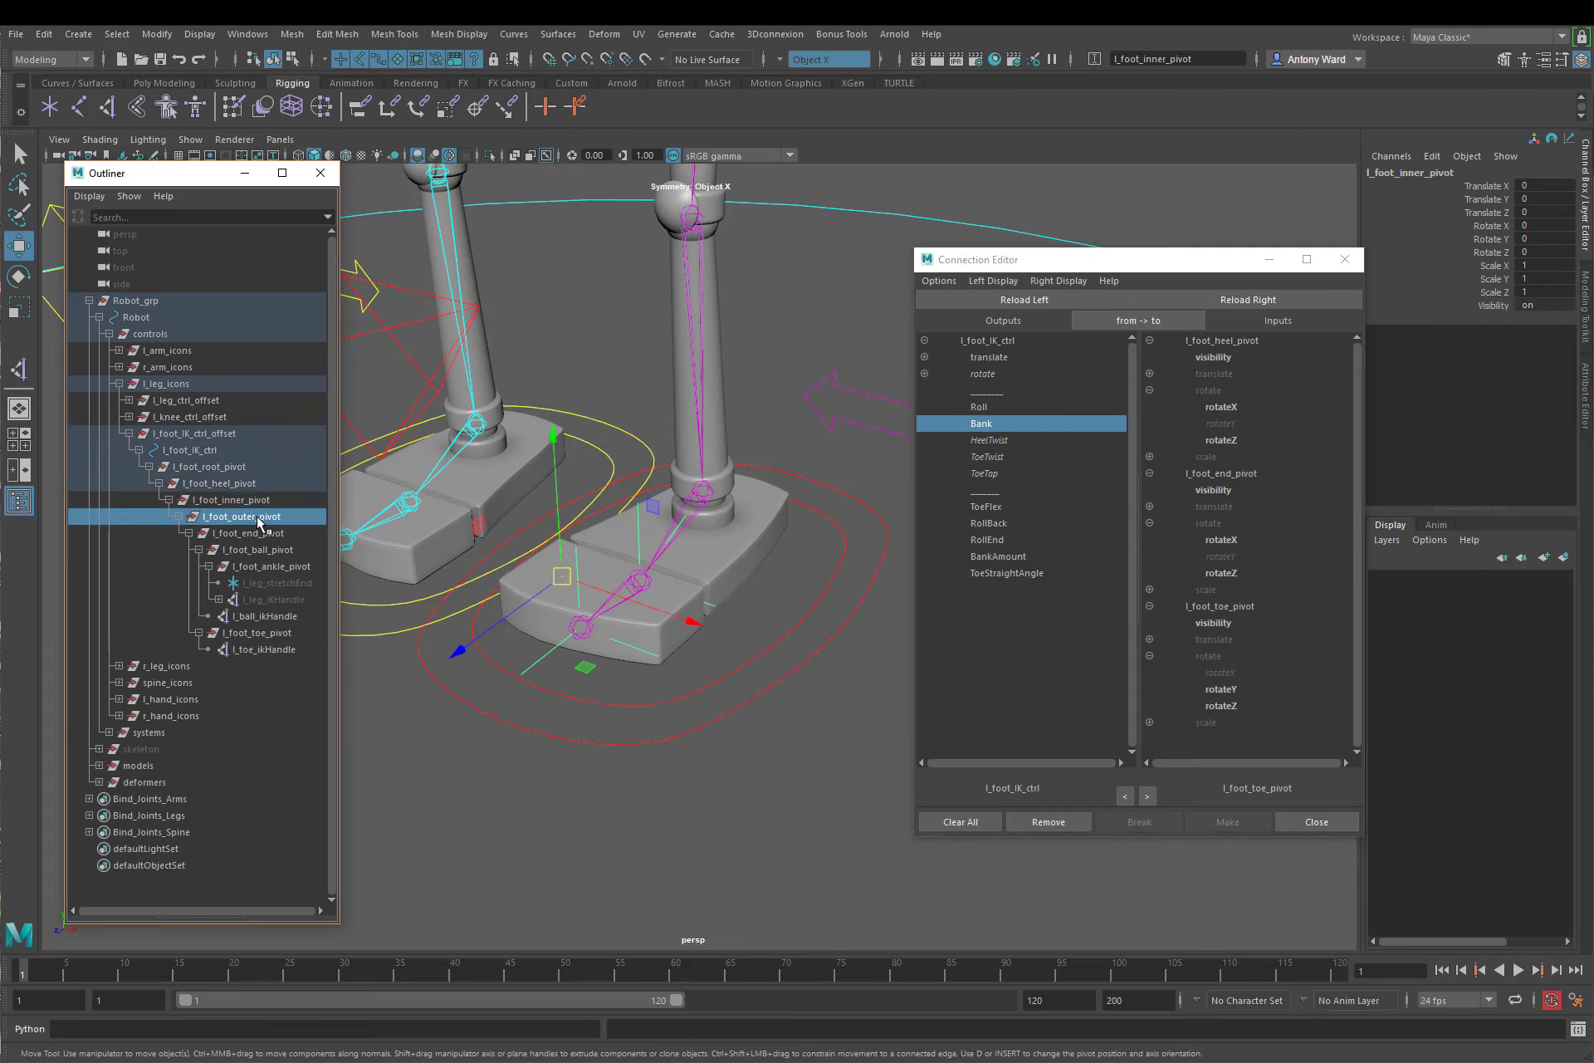
pyautogui.keyDown('alt'); pyautogui.moveTo(760, 692); pyautogui.dragTo(775, 687); pyautogui.keyUp('alt')
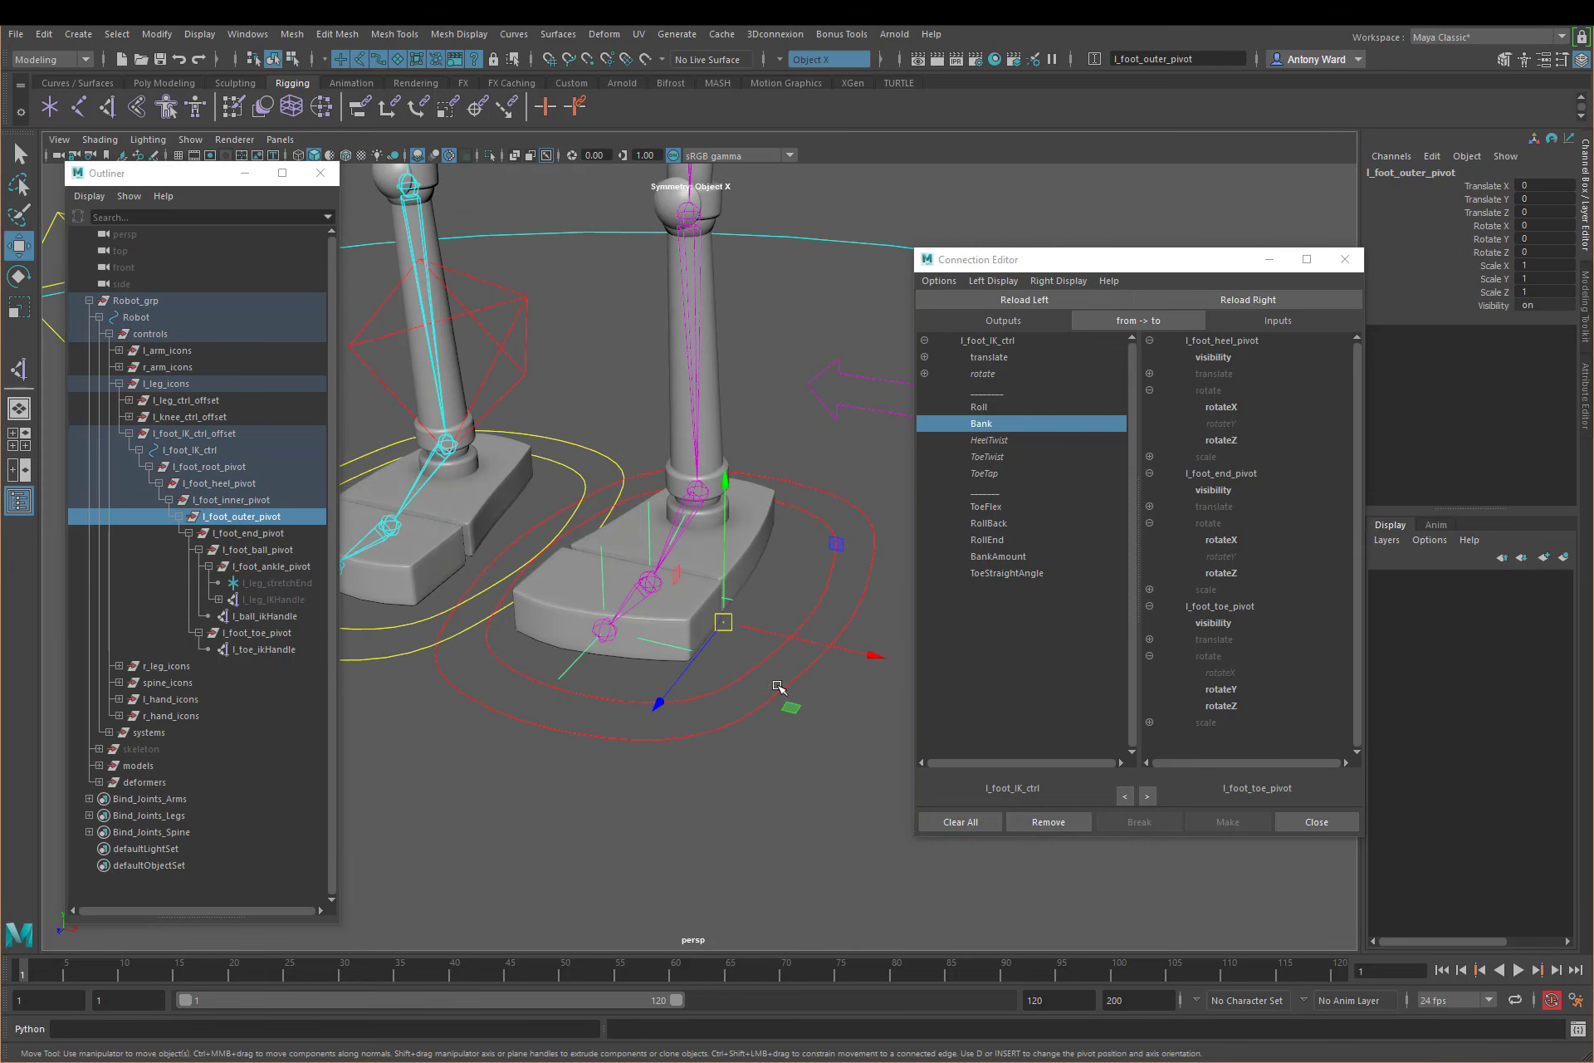
pyautogui.press('e')
pyautogui.moveTo(782, 507); pyautogui.dragTo(844, 569)
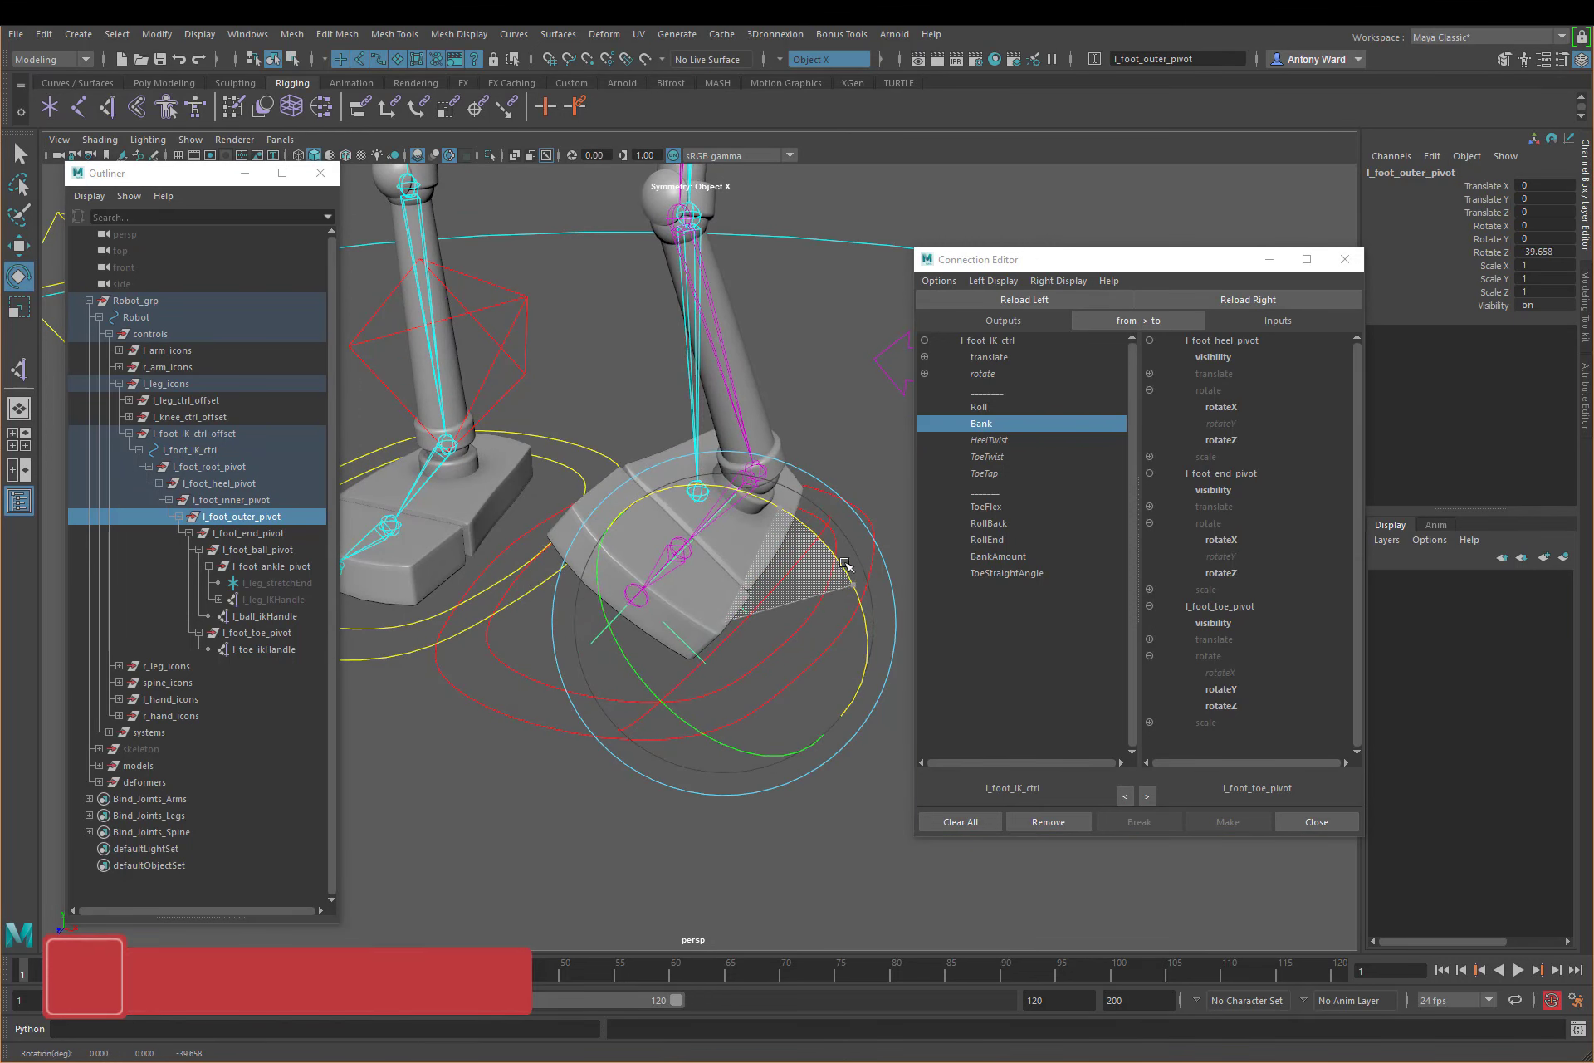
pyautogui.hotkey('ctrl', 'z')
pyautogui.click(241, 501)
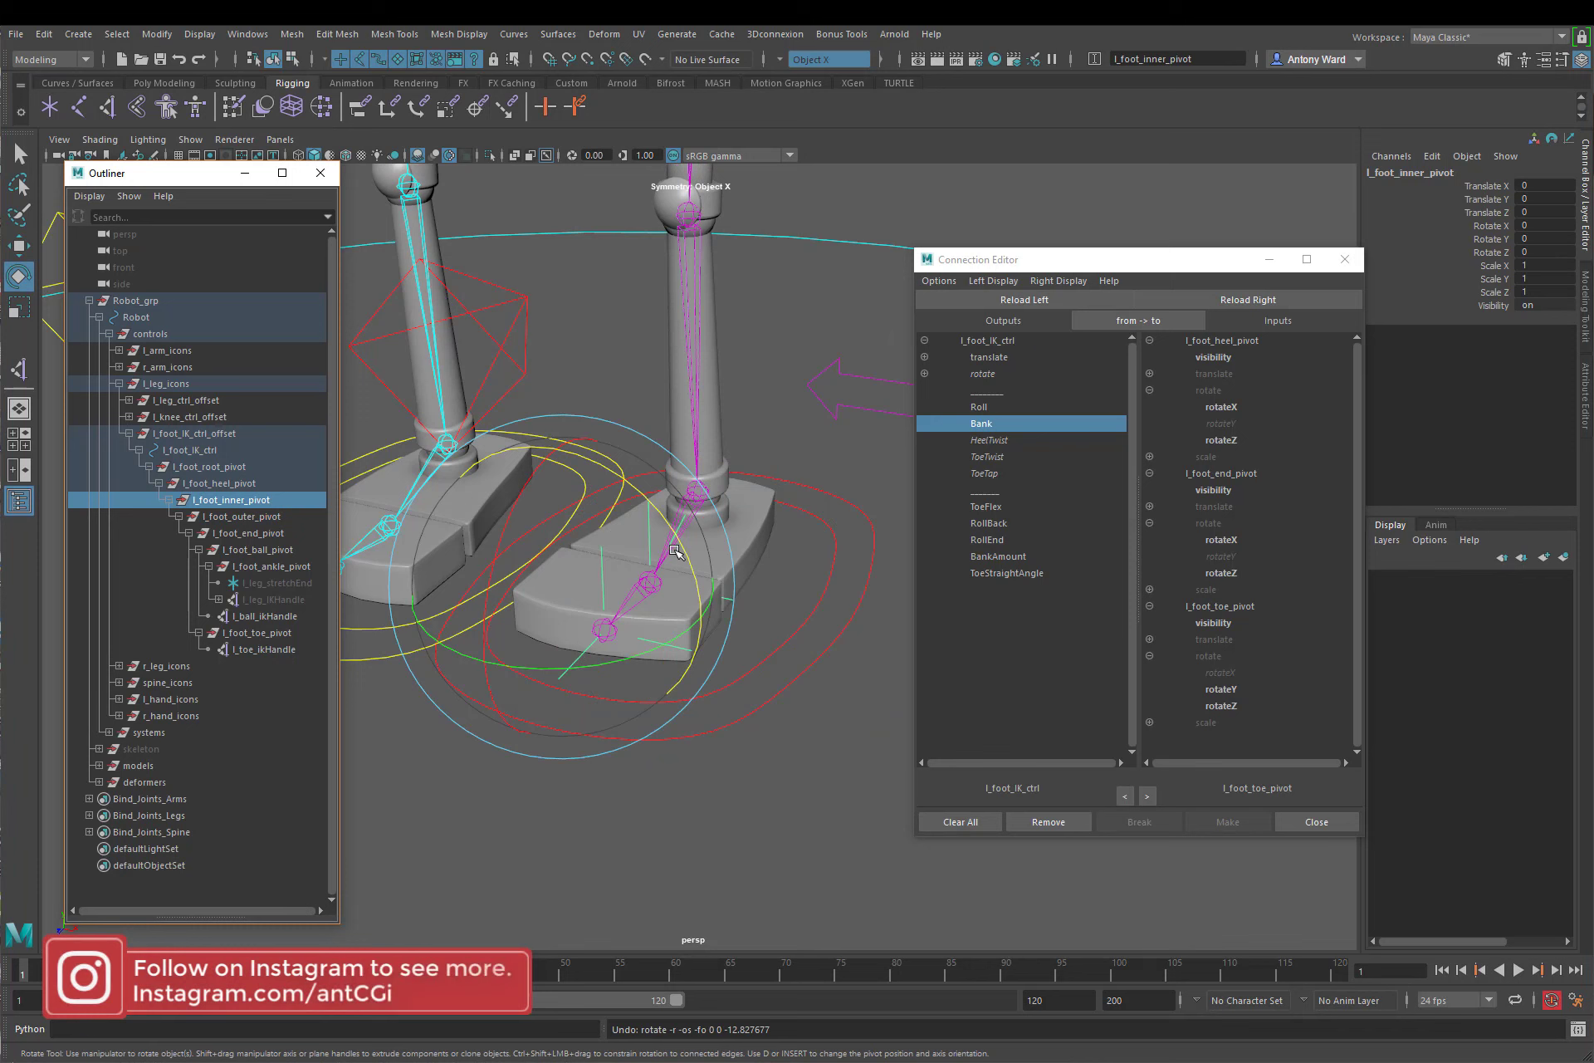
pyautogui.moveTo(678, 552); pyautogui.dragTo(602, 488)
pyautogui.hotkey('ctrl', 'z')
# Step: Test rotating l_foot_inner_pivot about 27 degrees in Z combined with an opposite rotation of l_foot_outer_pivot, and undo the rotations
pyautogui.keyDown('alt'); pyautogui.moveTo(840, 699); pyautogui.dragTo(790, 700); pyautogui.keyUp('alt')
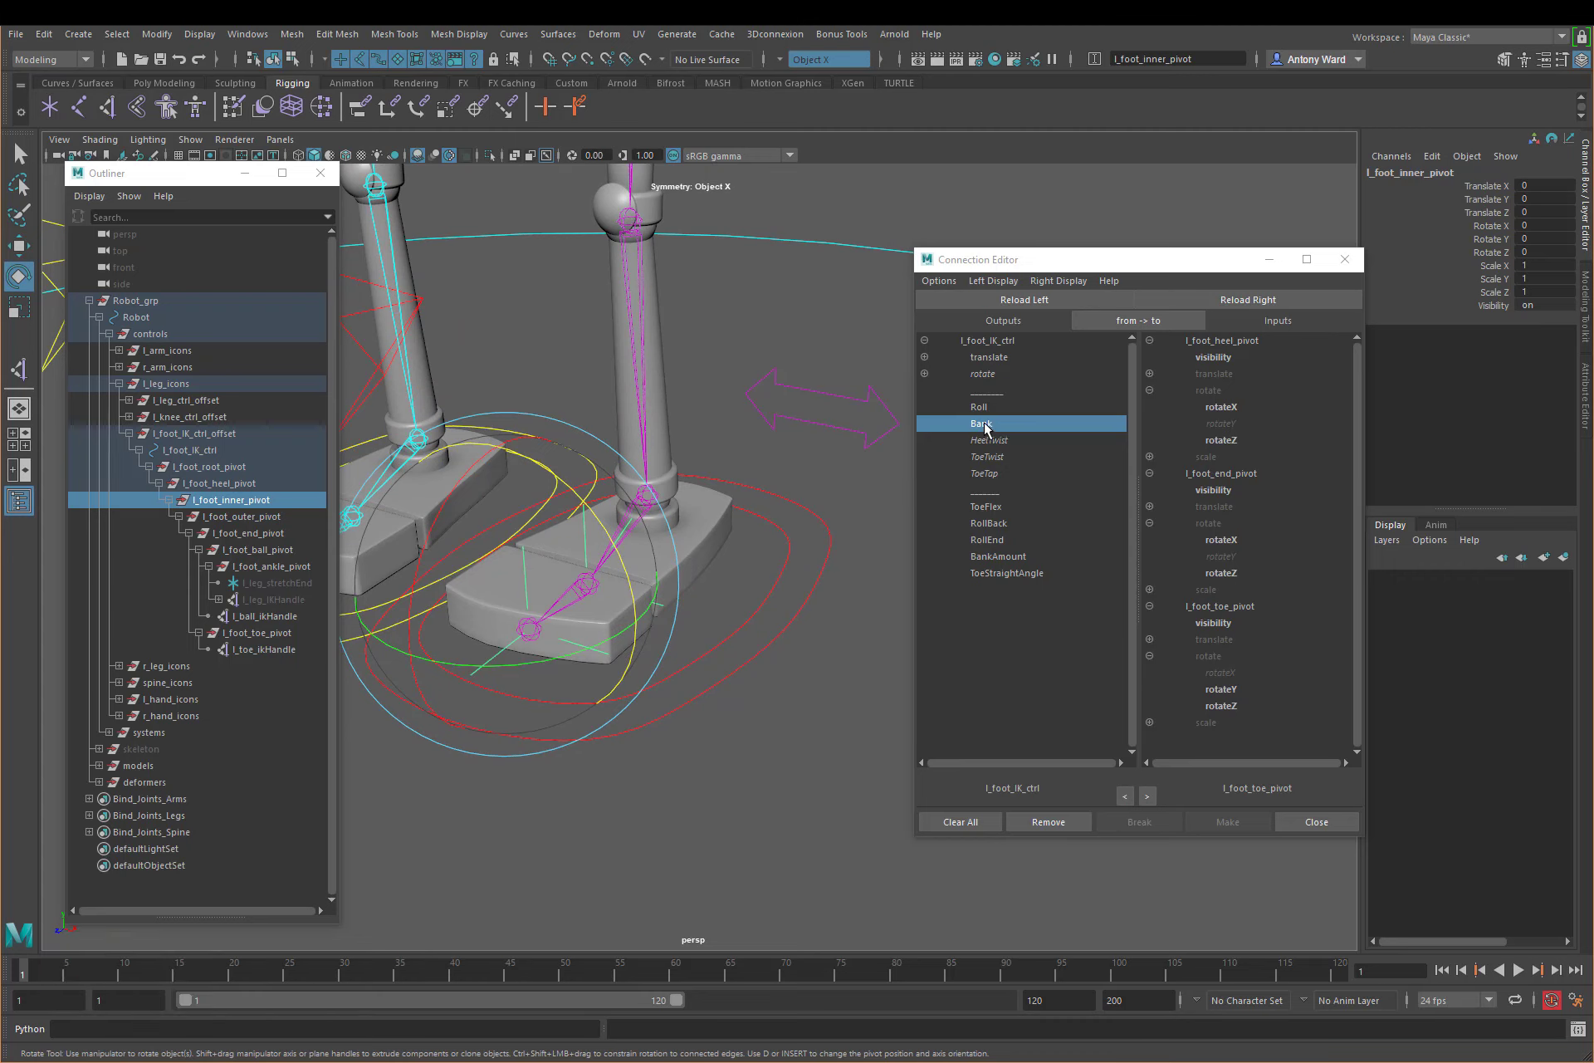
pyautogui.click(259, 516)
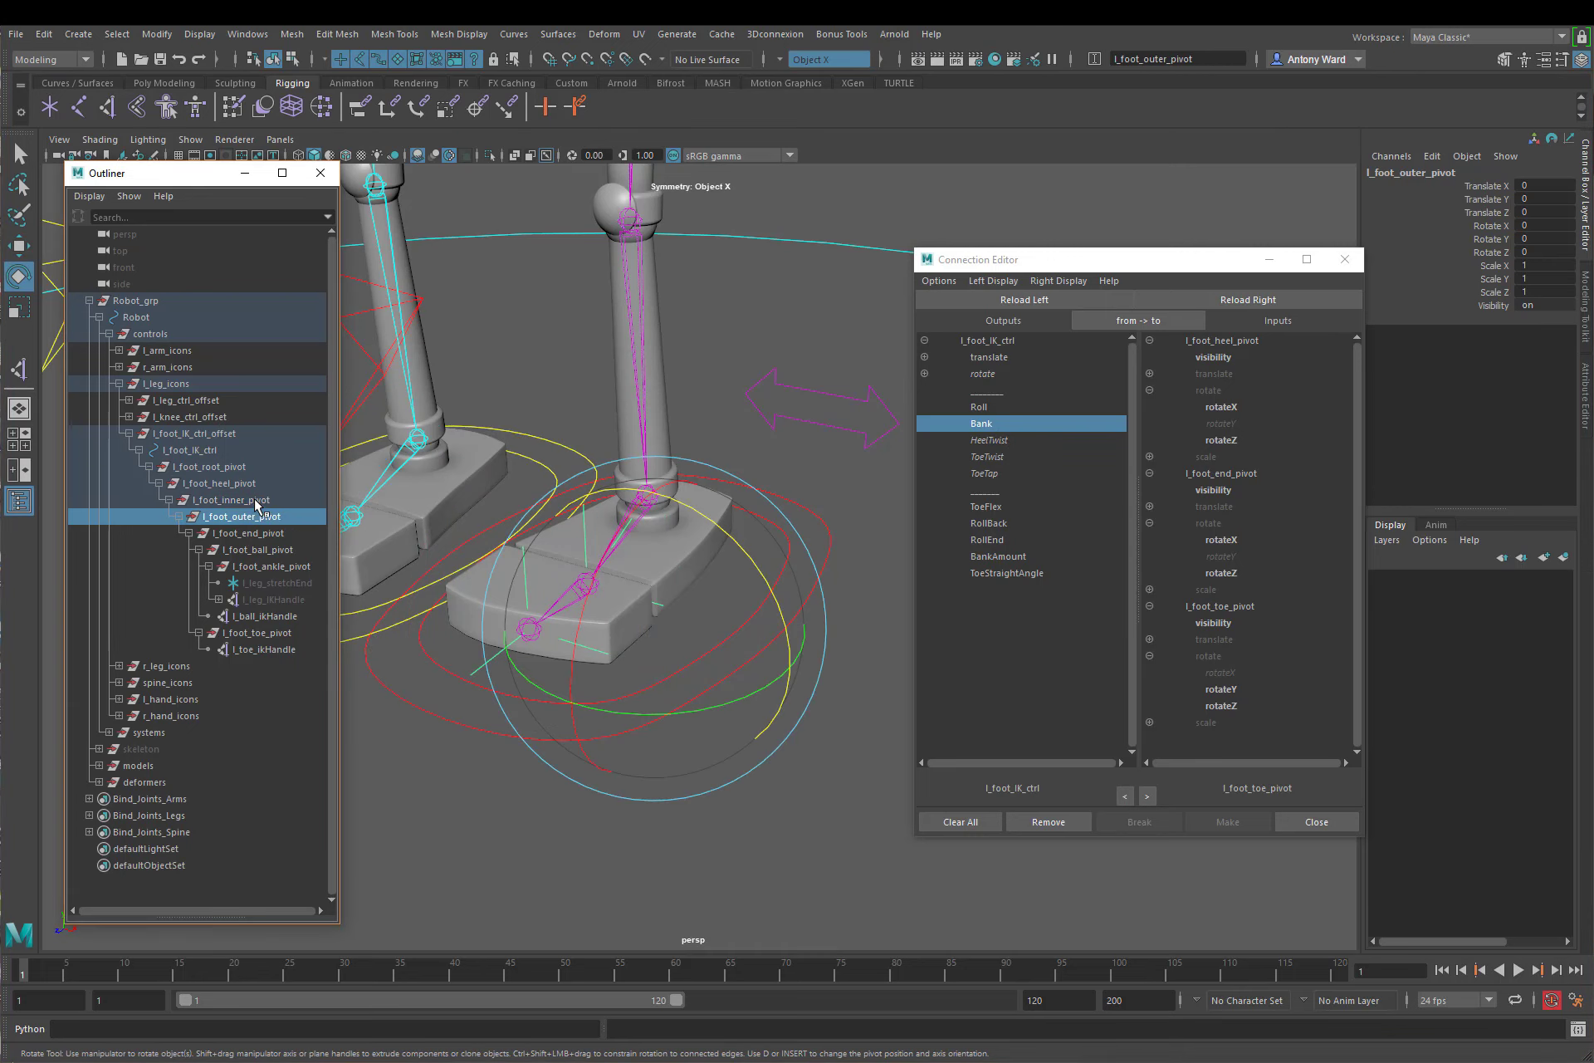
pyautogui.click(789, 889)
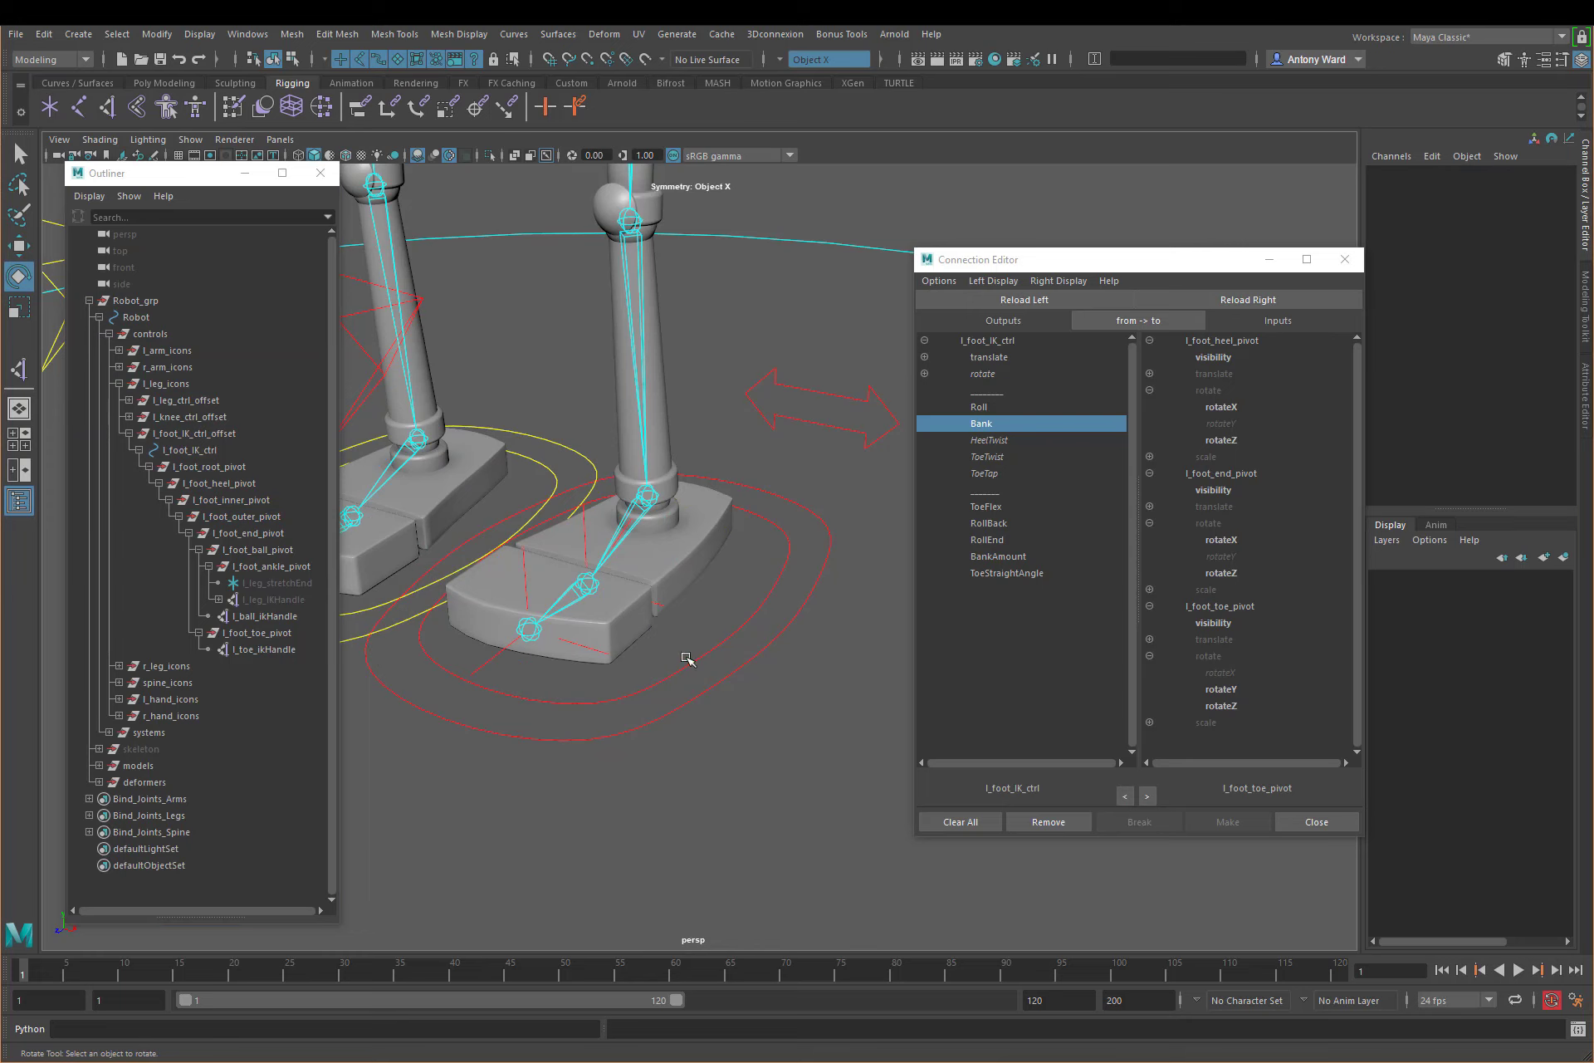
pyautogui.keyDown('alt'); pyautogui.moveTo(689, 660); pyautogui.dragTo(694, 662); pyautogui.keyUp('alt')
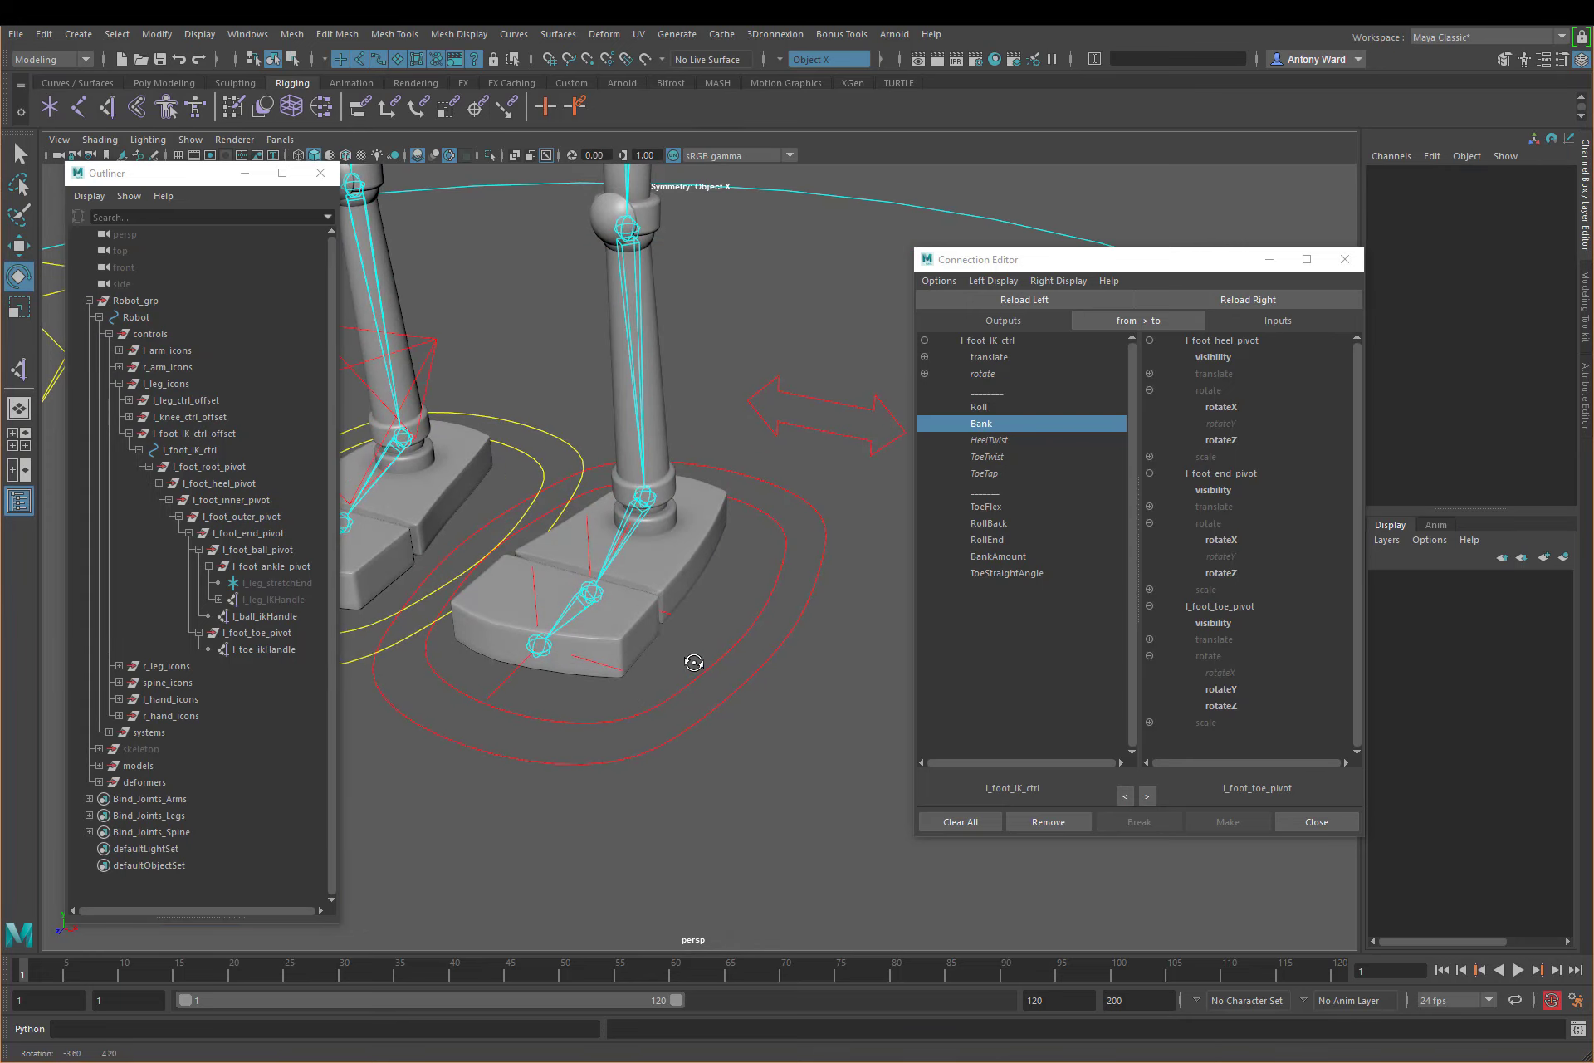
pyautogui.click(259, 499)
pyautogui.moveTo(592, 523); pyautogui.dragTo(528, 477)
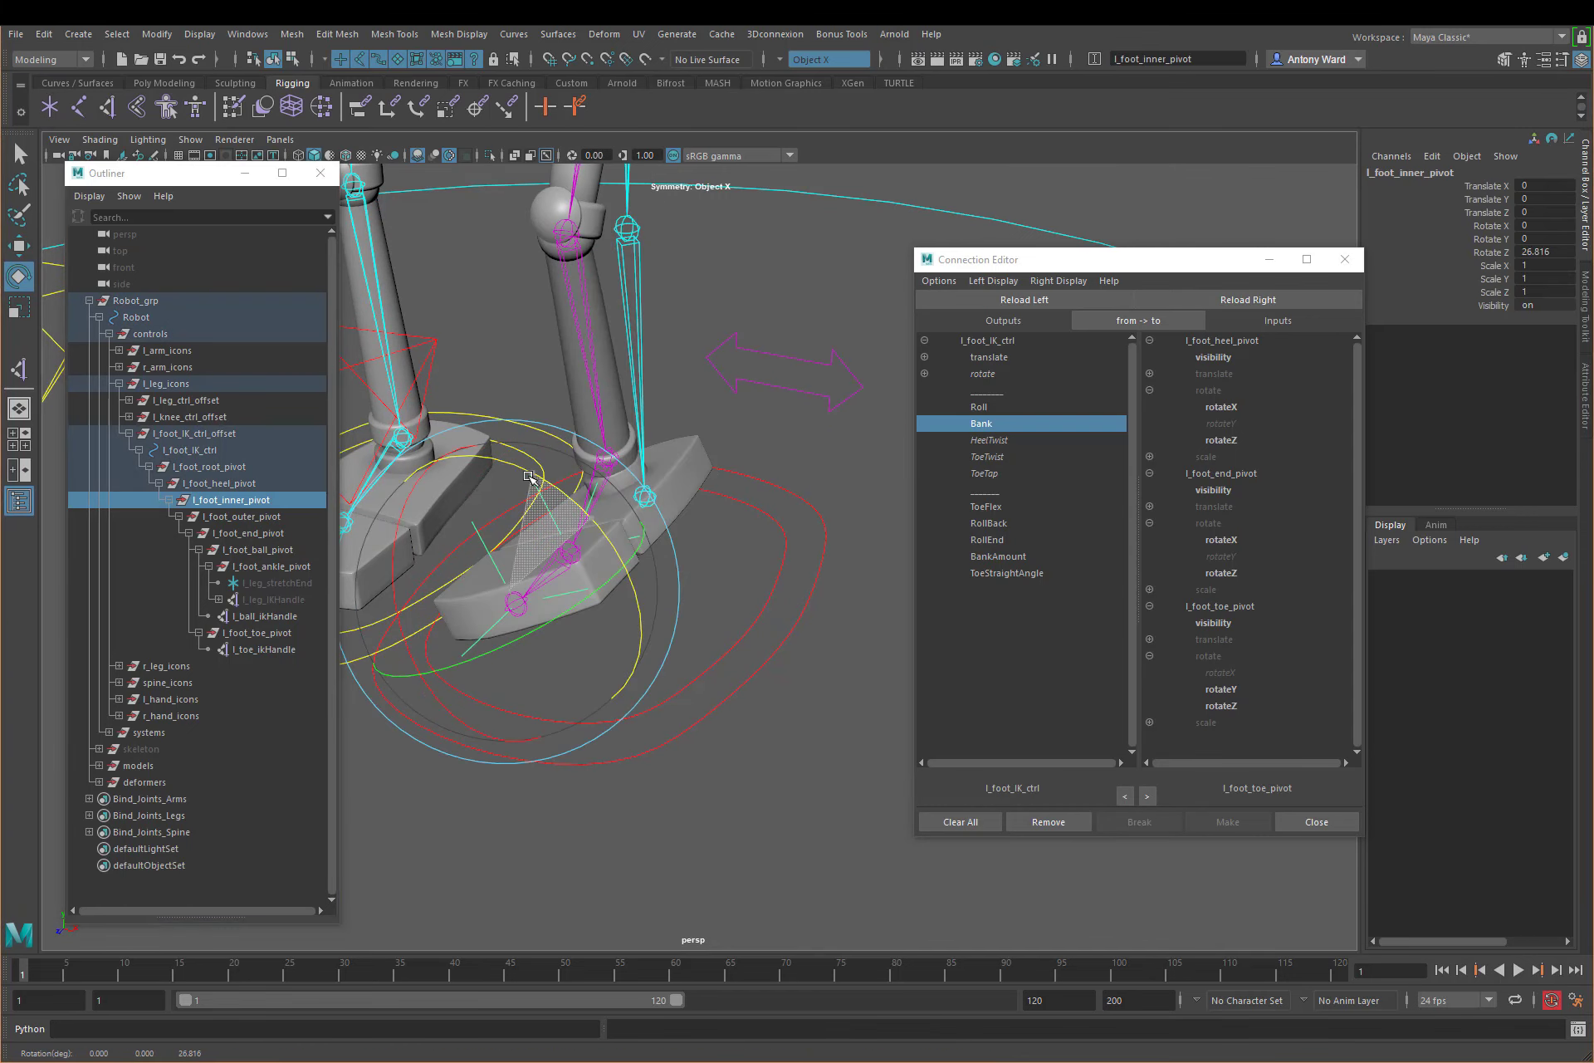
pyautogui.click(237, 518)
pyautogui.moveTo(687, 449); pyautogui.dragTo(738, 475)
pyautogui.hotkey('ctrl', 'z')
pyautogui.hotkey('ctrl', 'z')
pyautogui.hotkey('ctrl', 'z')
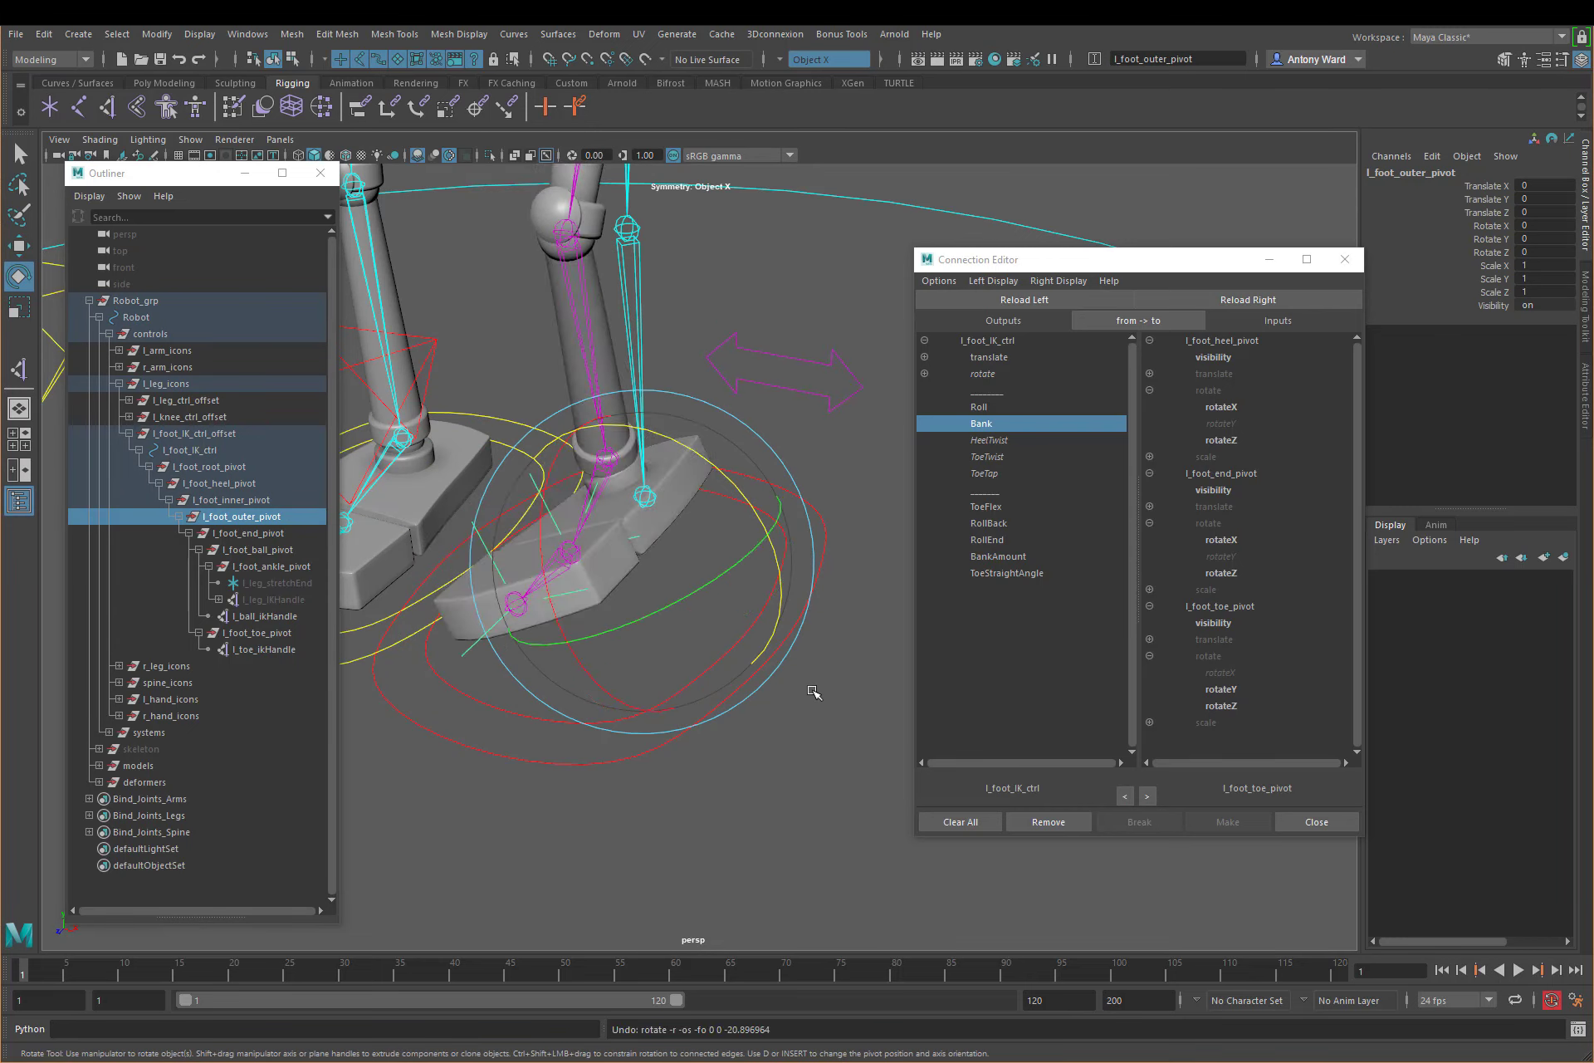
# Step: Undo the remaining foot pivot rotation and close the Connection Editor
pyautogui.hotkey('ctrl', 'z')
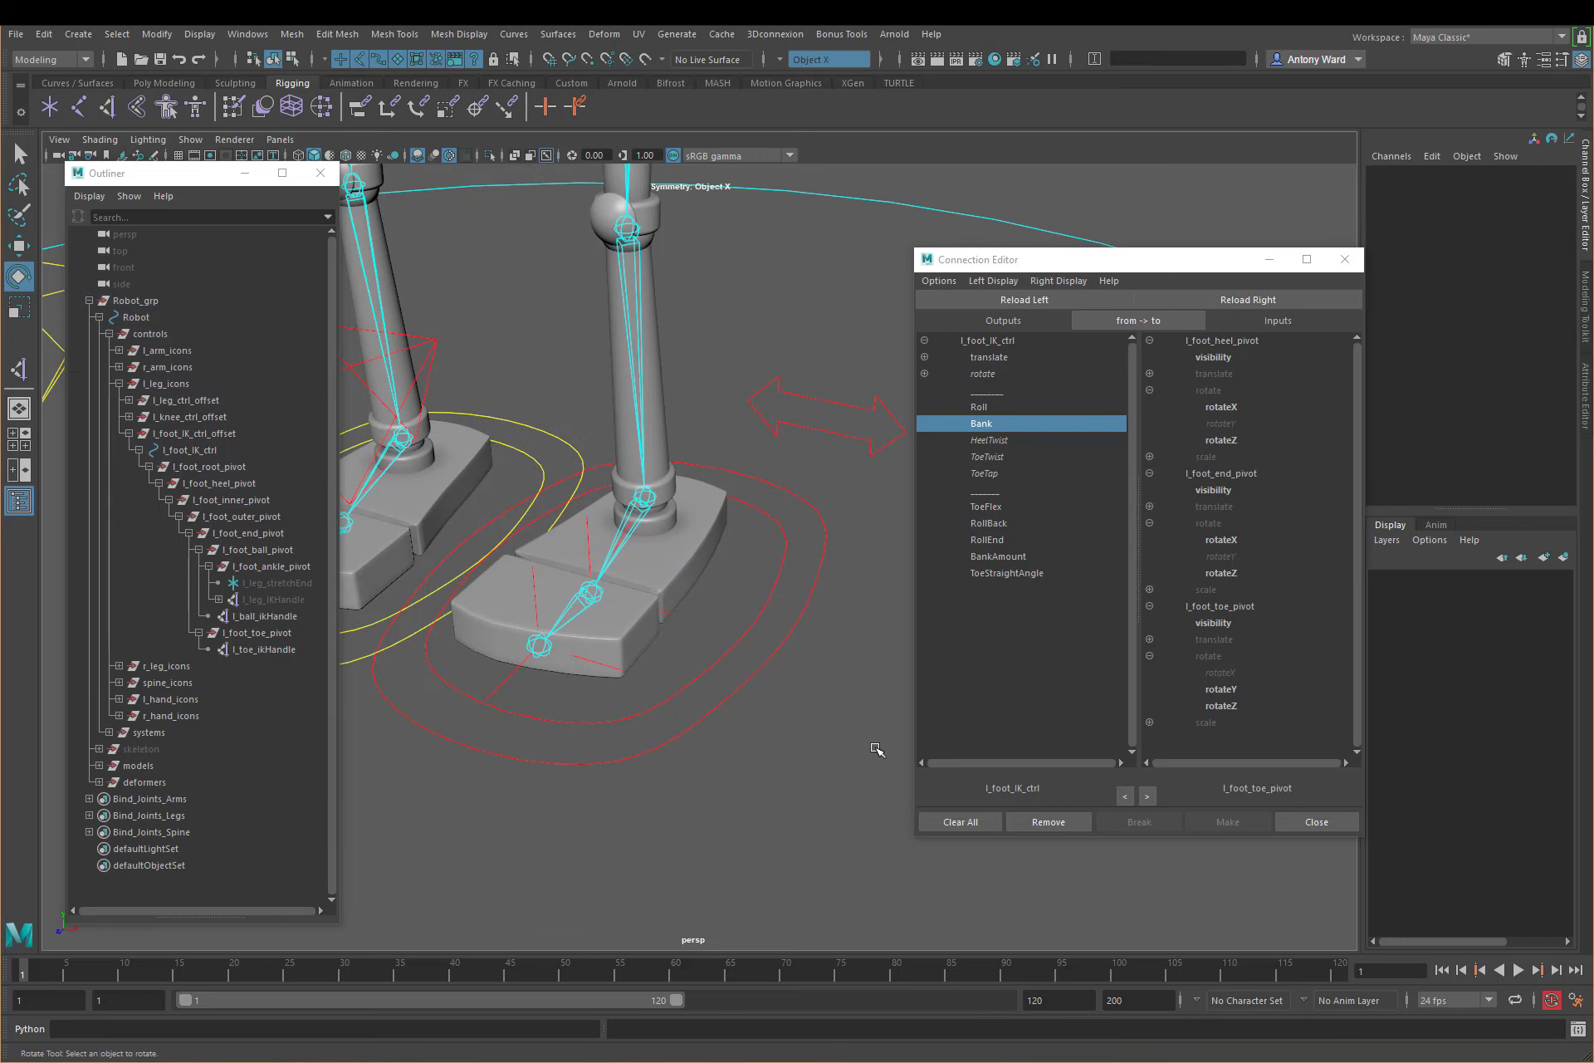
pyautogui.click(1317, 822)
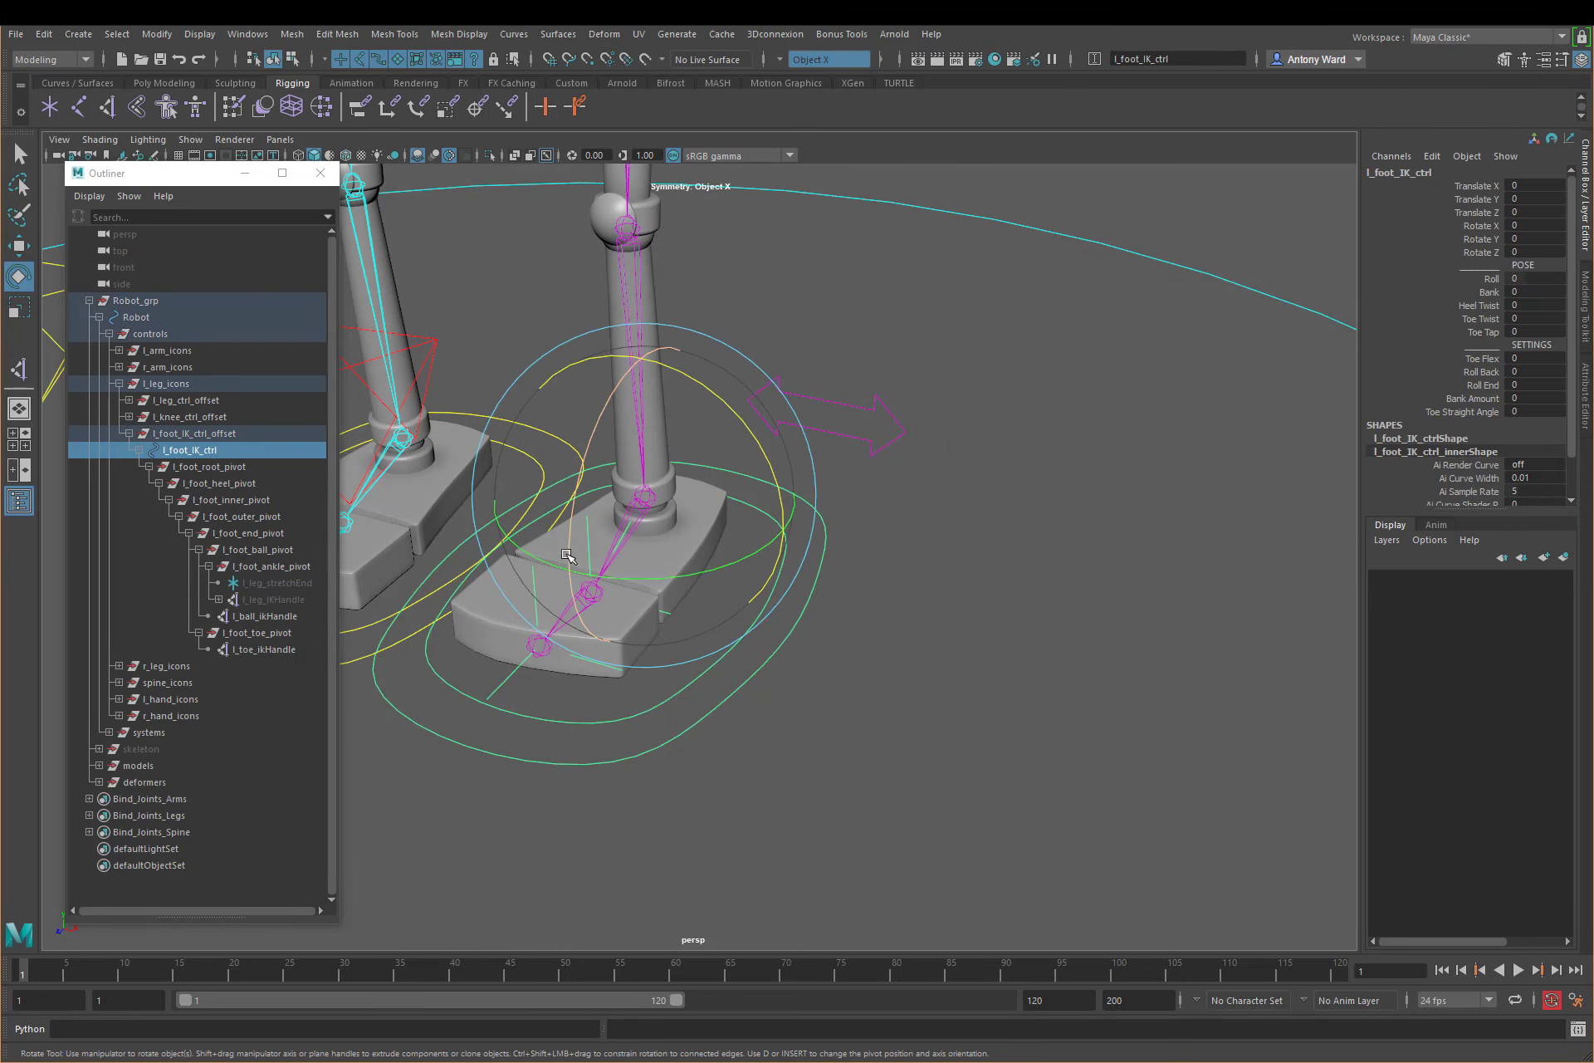
# Step: Try the Bank attribute of l_foot_IK_ctrl at -20, undo the change and deselect the control
pyautogui.click(1492, 292)
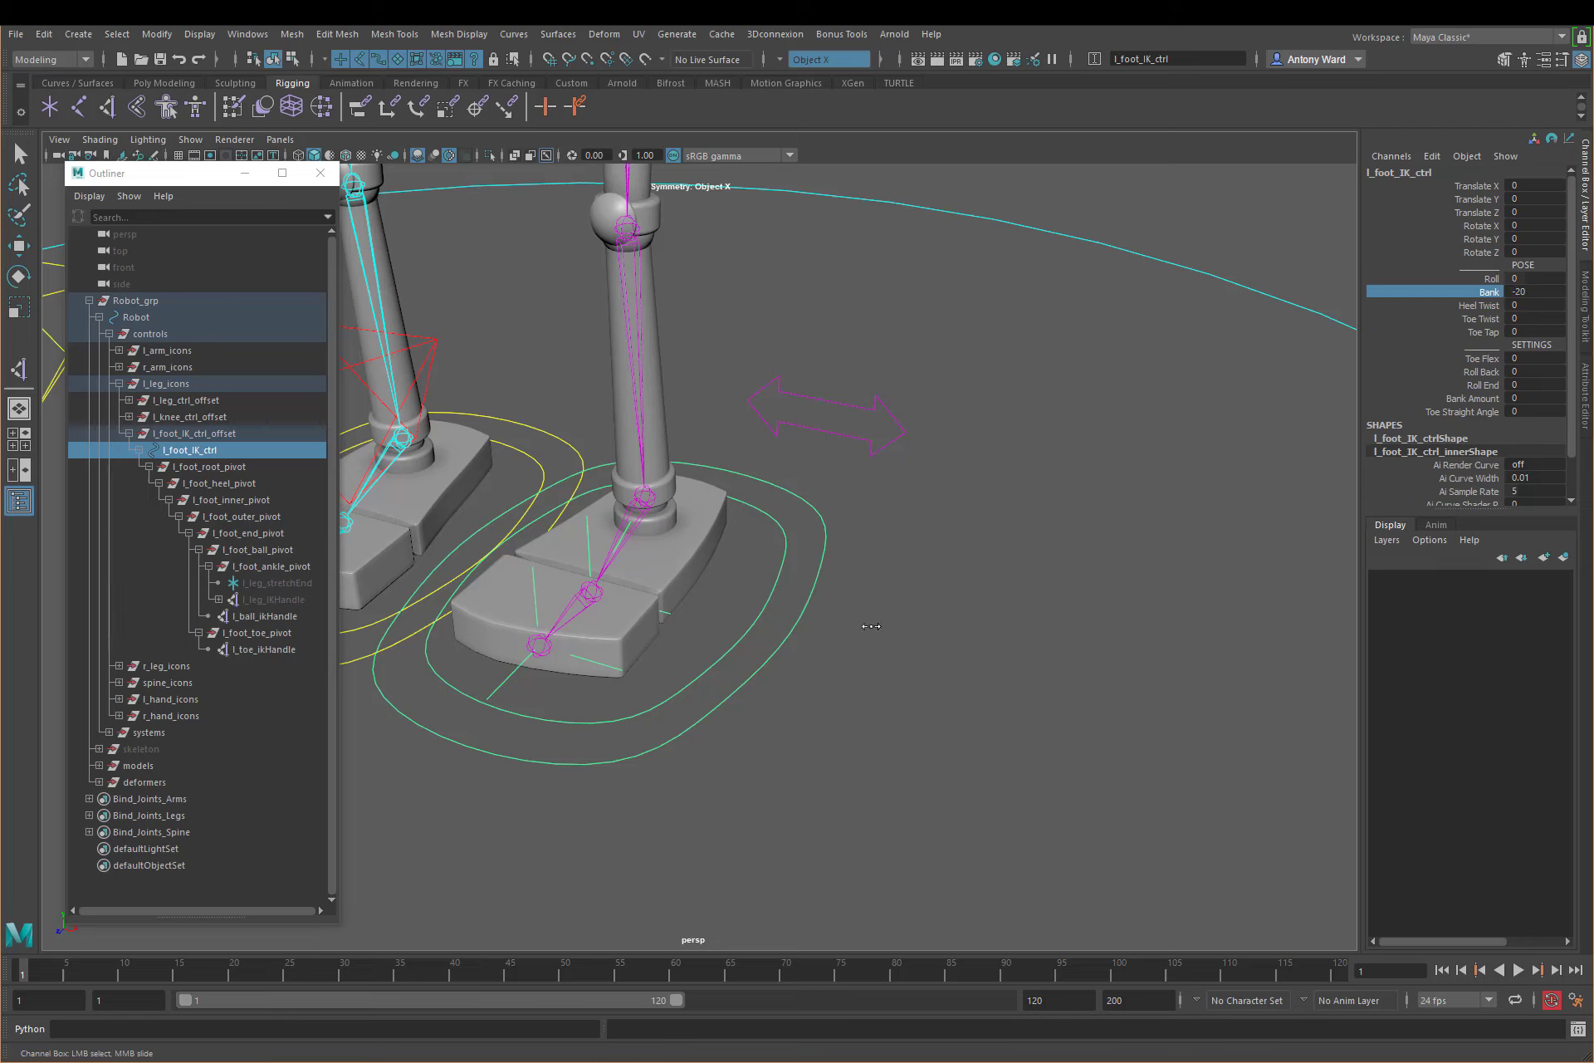
pyautogui.hotkey('ctrl', 'z')
pyautogui.press('e')
pyautogui.click(1006, 625)
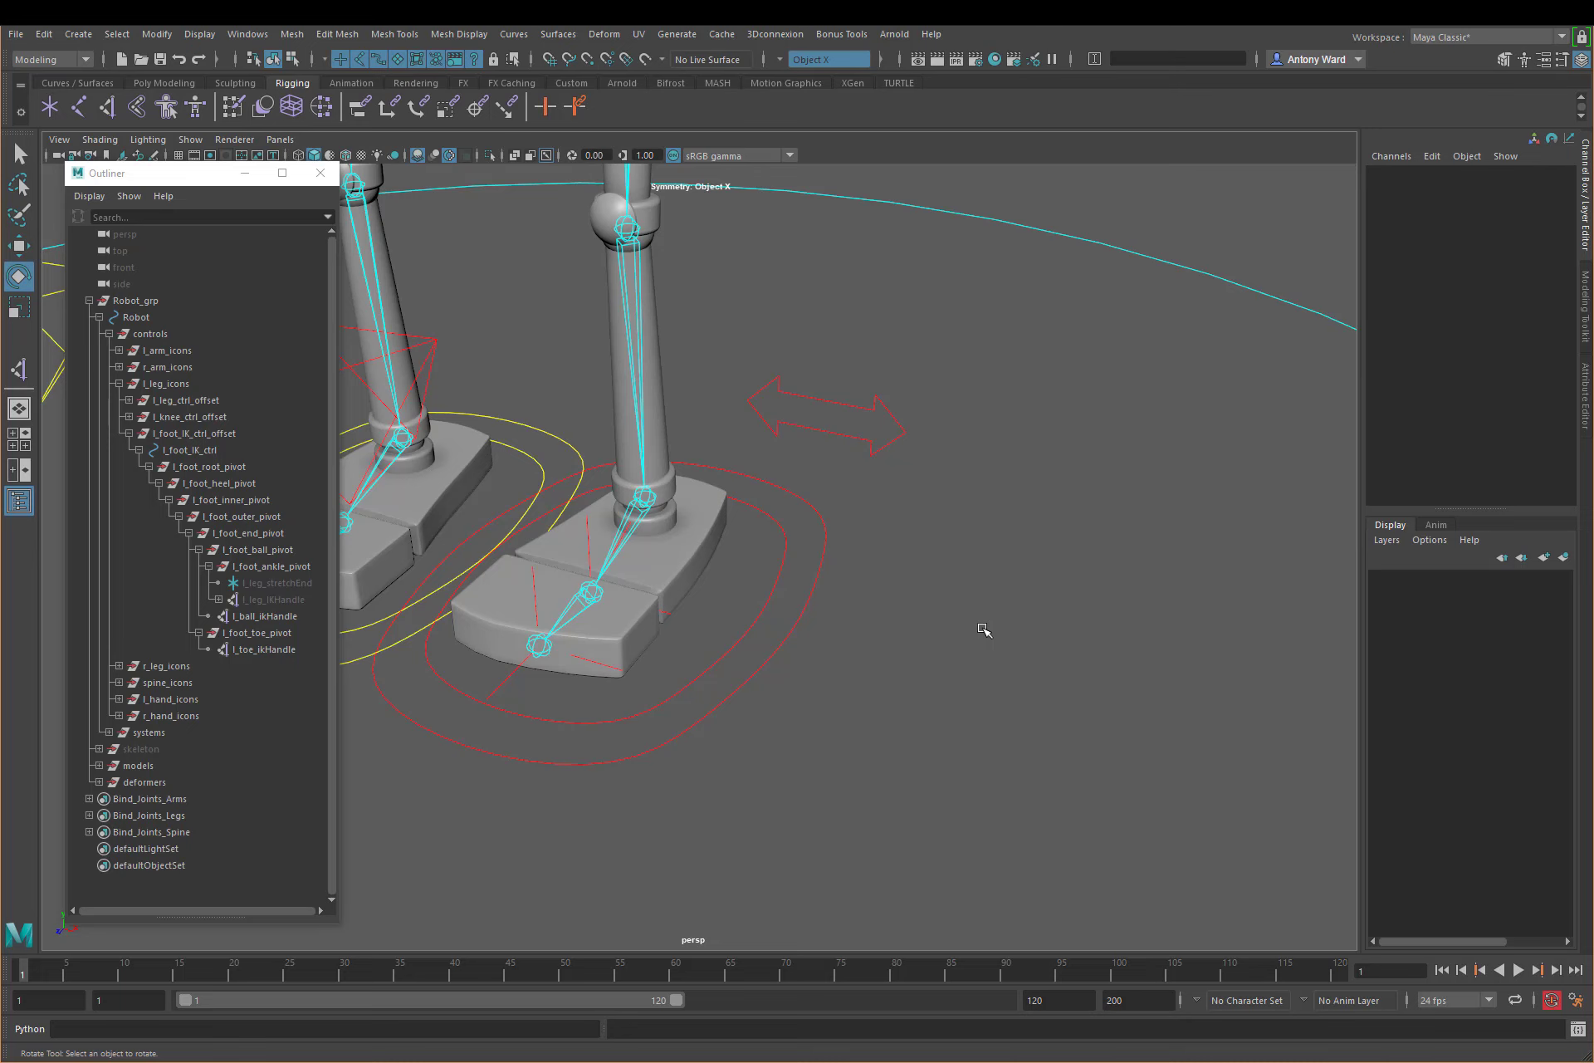
# Step: Open the Node Editor and create a condition node in it
pyautogui.keyDown('alt'); pyautogui.moveTo(748, 599); pyautogui.dragTo(743, 594); pyautogui.keyUp('alt')
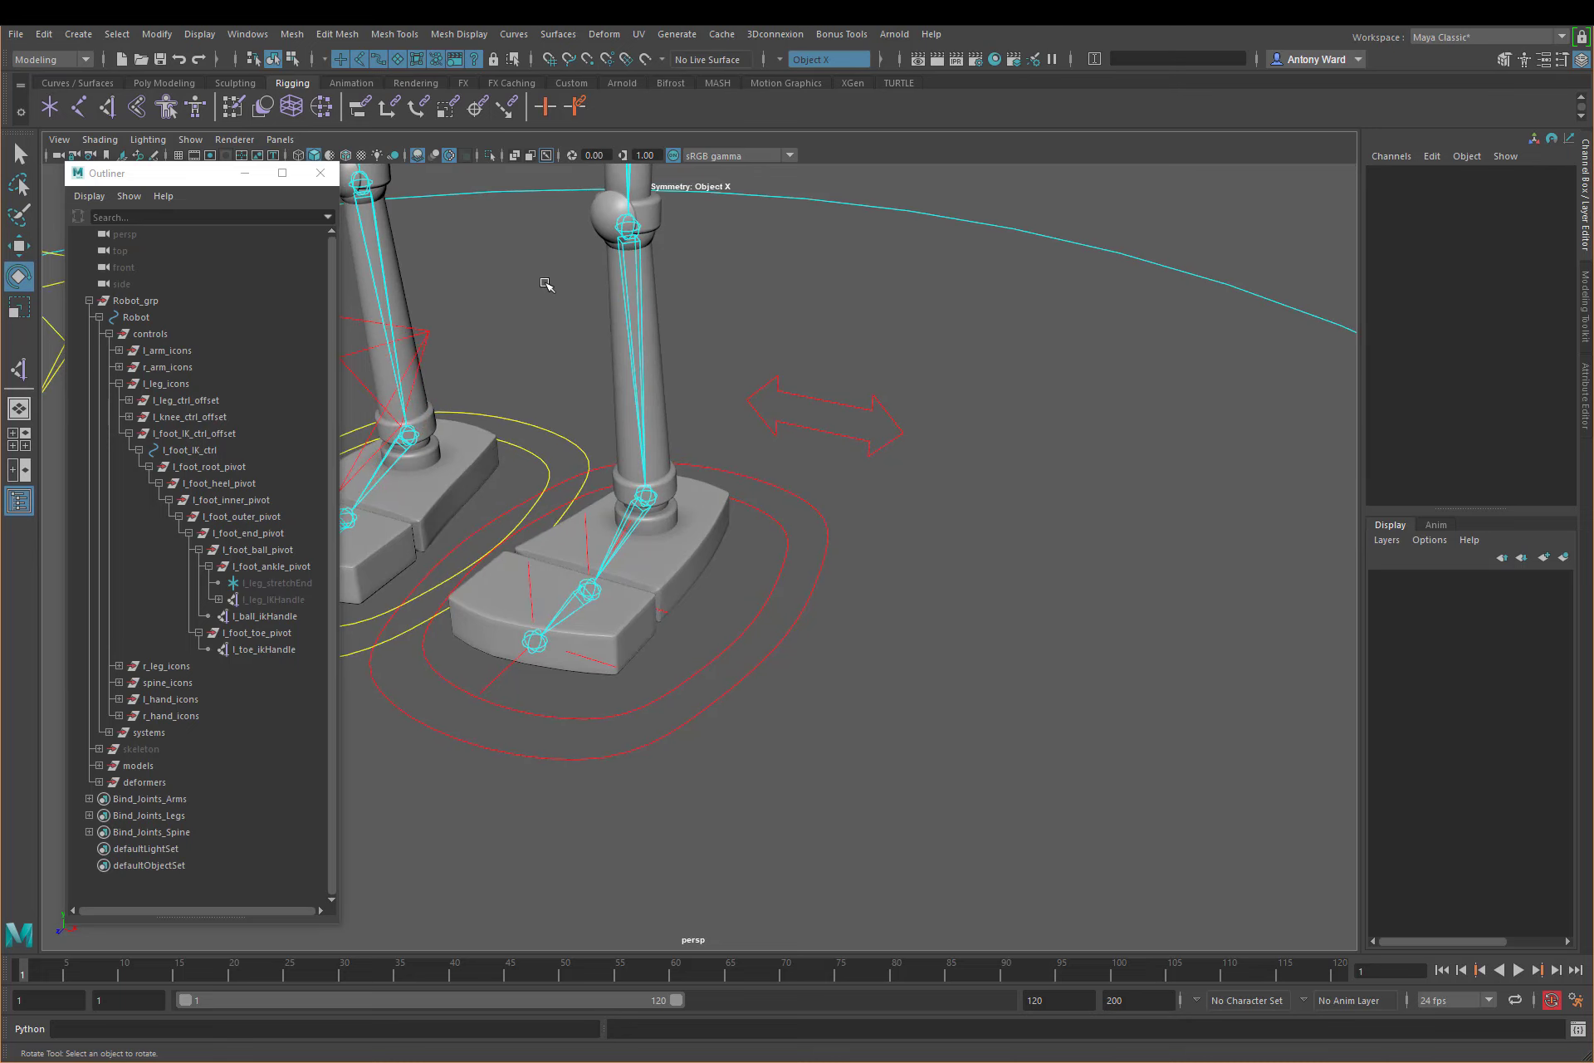
pyautogui.click(248, 34)
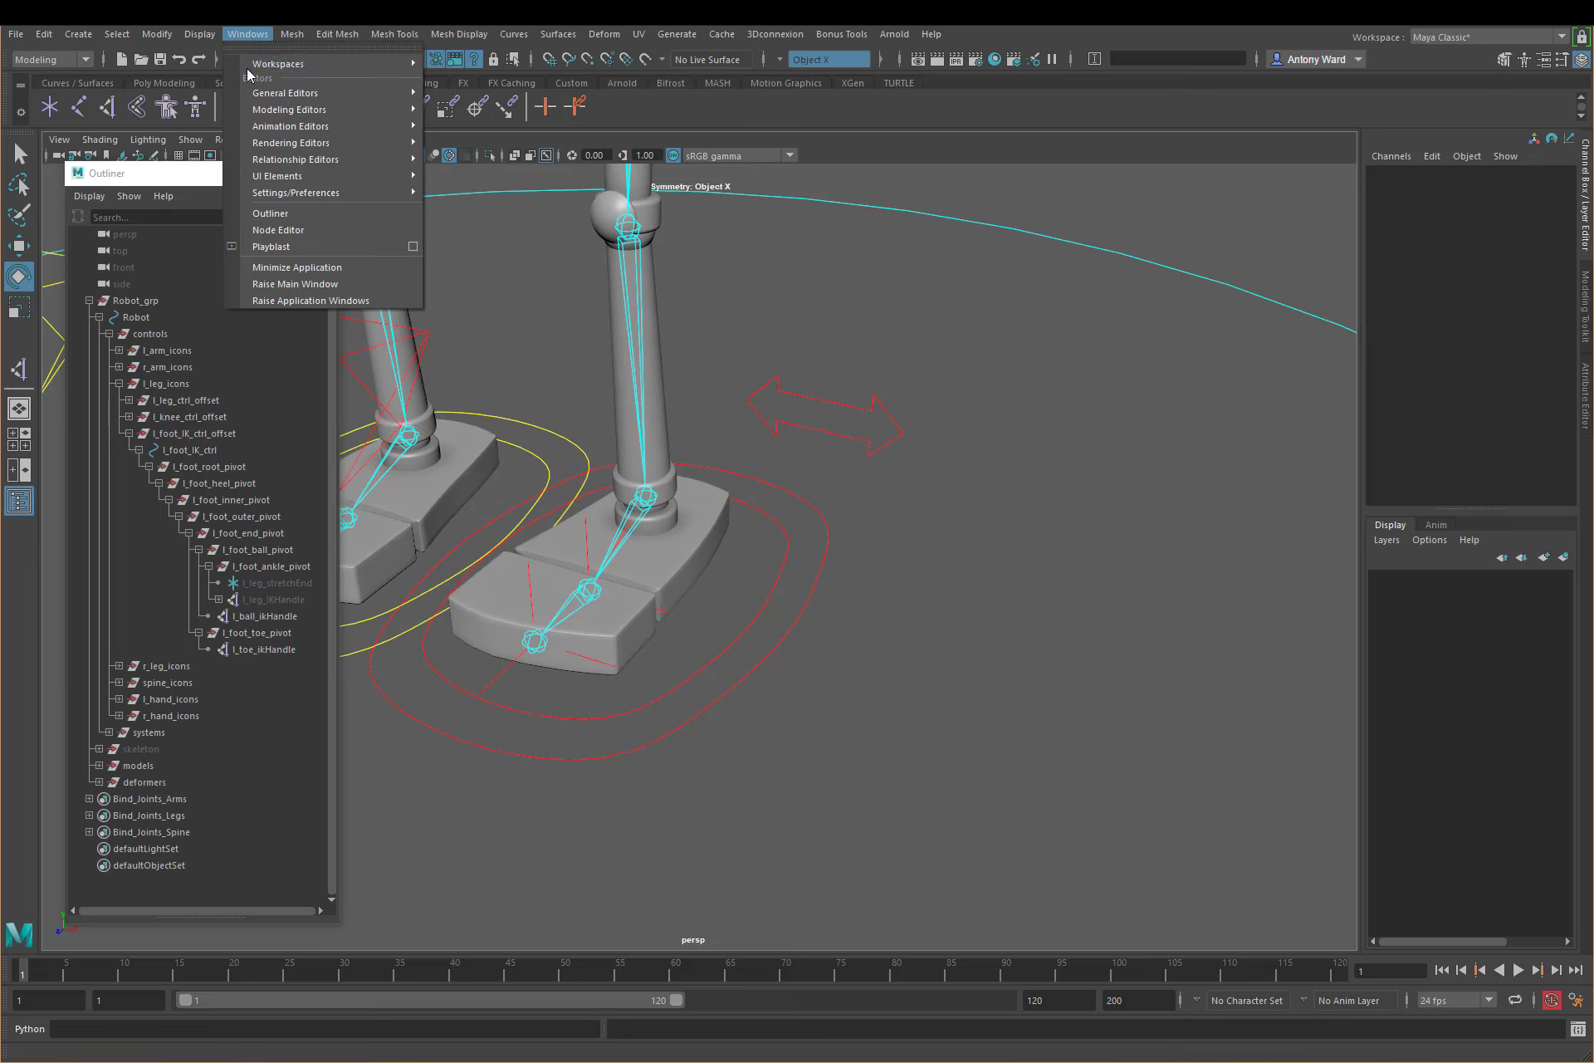
pyautogui.click(283, 230)
pyautogui.moveTo(822, 212); pyautogui.dragTo(937, 204)
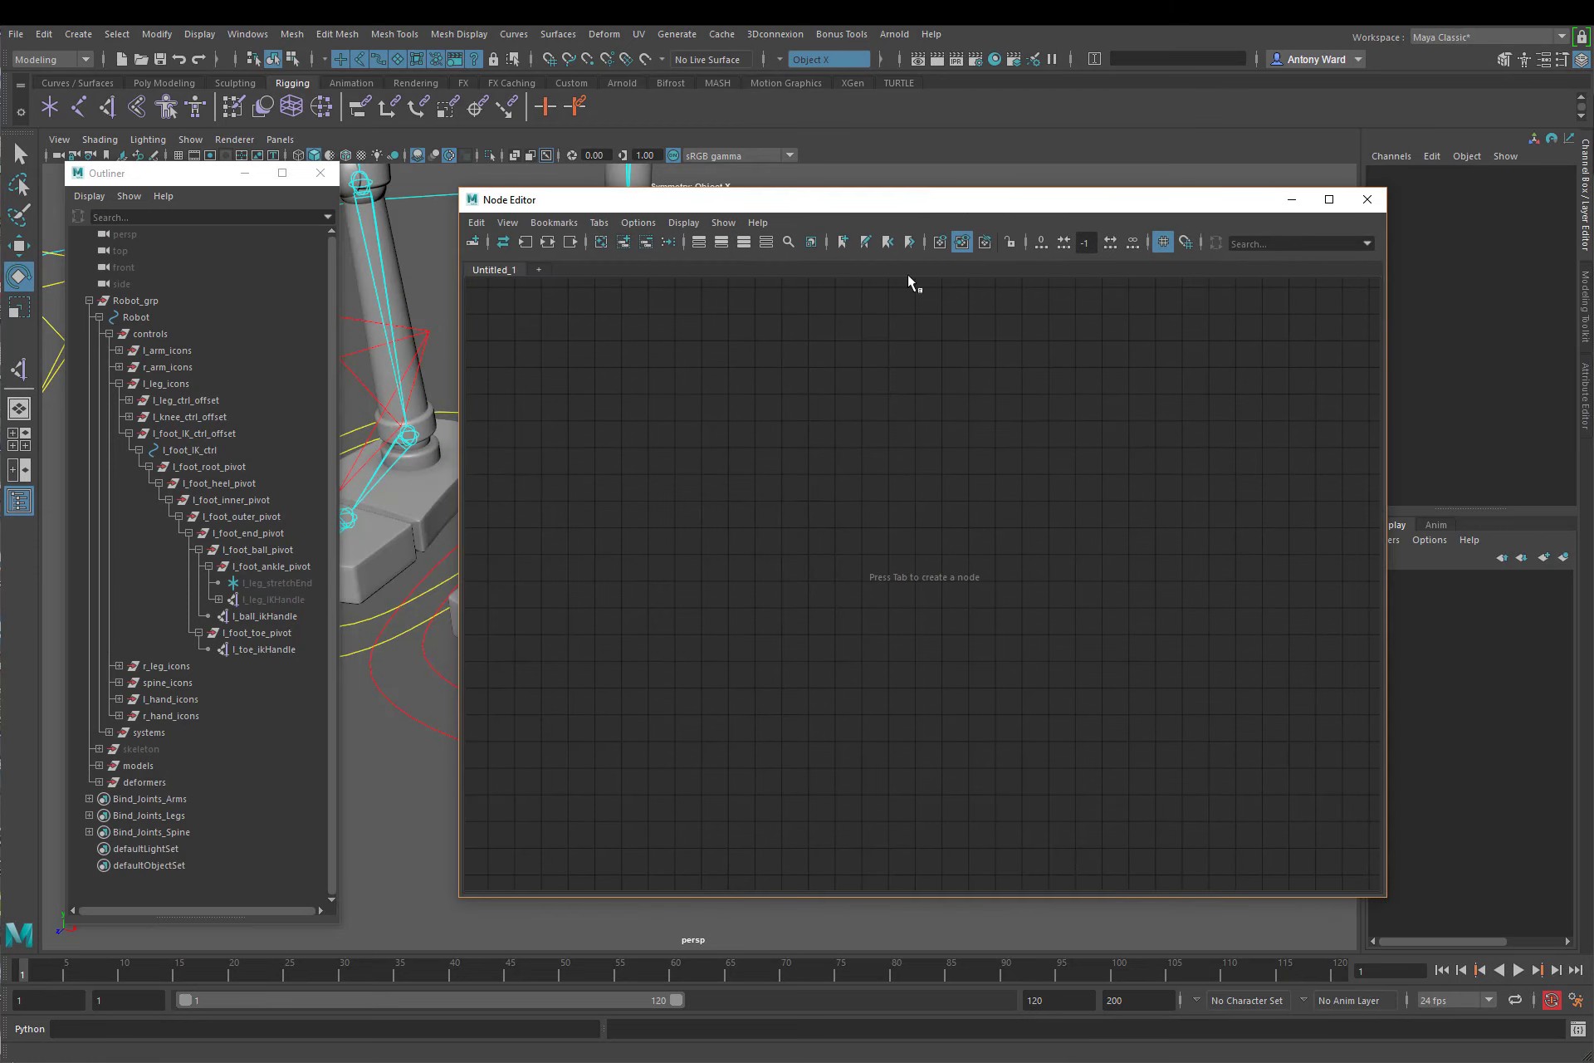
pyautogui.press('Tab')
pyautogui.write('condi')
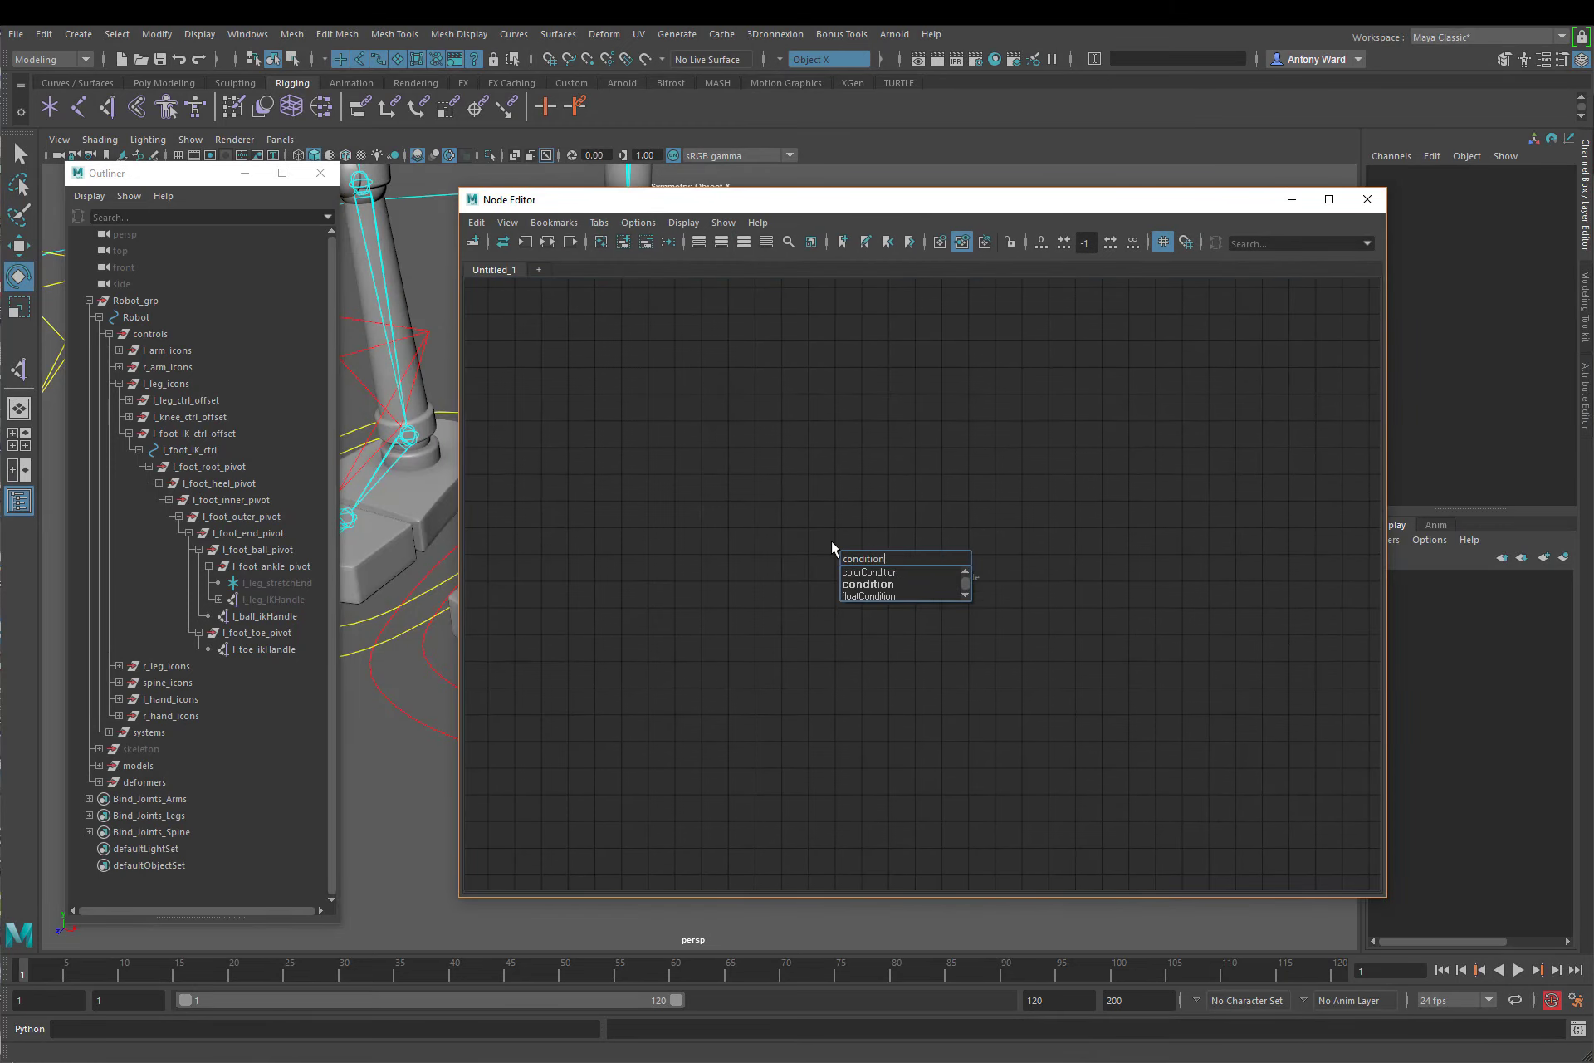
pyautogui.write('tion')
pyautogui.click(871, 583)
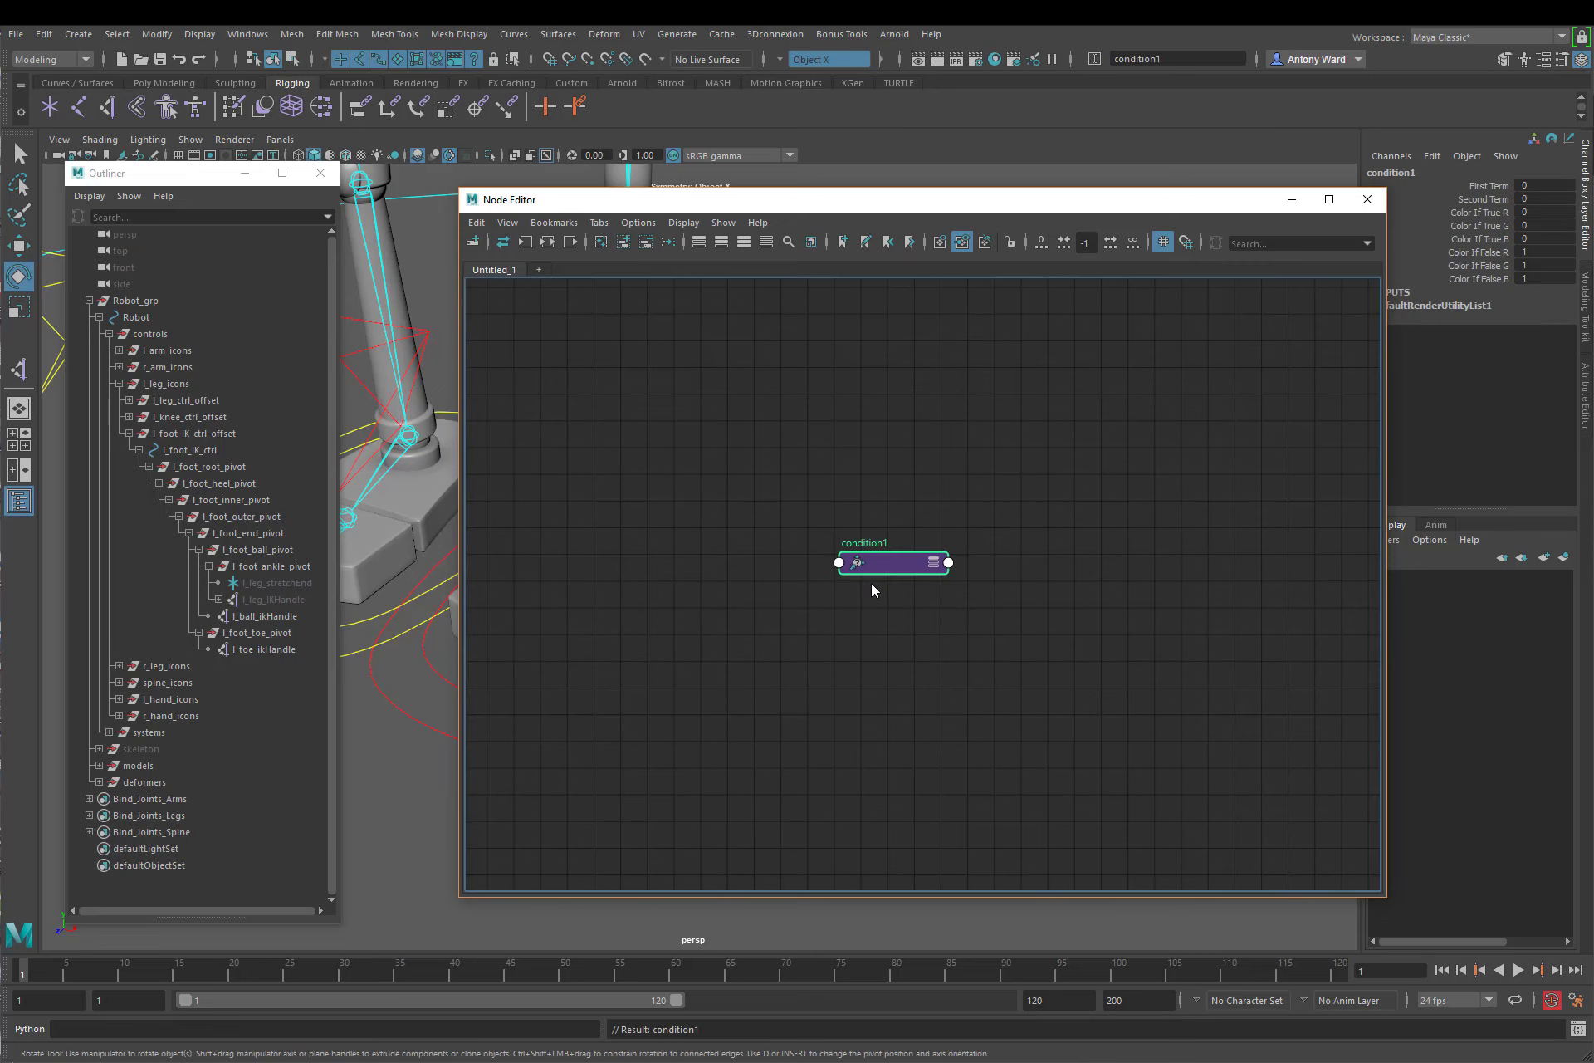
# Step: Show the condition node's attributes with Color If True, Color If False and Out Color expanded, and reposition the node
pyautogui.click(934, 562)
pyautogui.moveTo(913, 563); pyautogui.dragTo(860, 465)
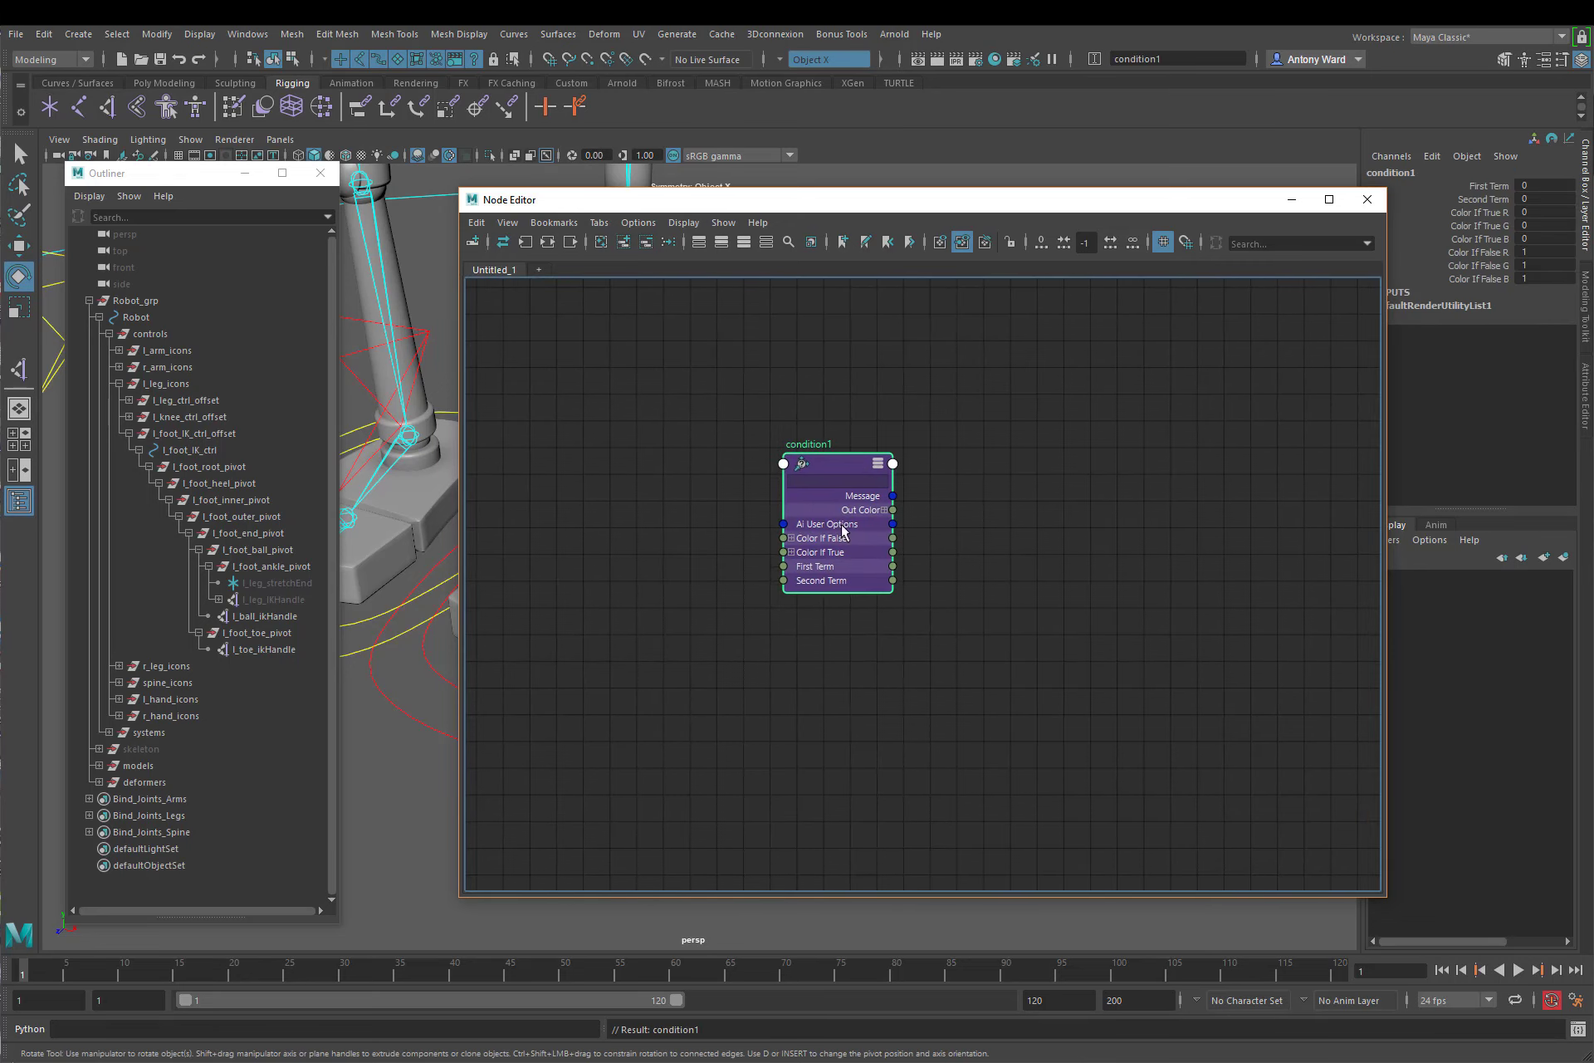
pyautogui.click(792, 552)
pyautogui.click(791, 538)
pyautogui.click(883, 510)
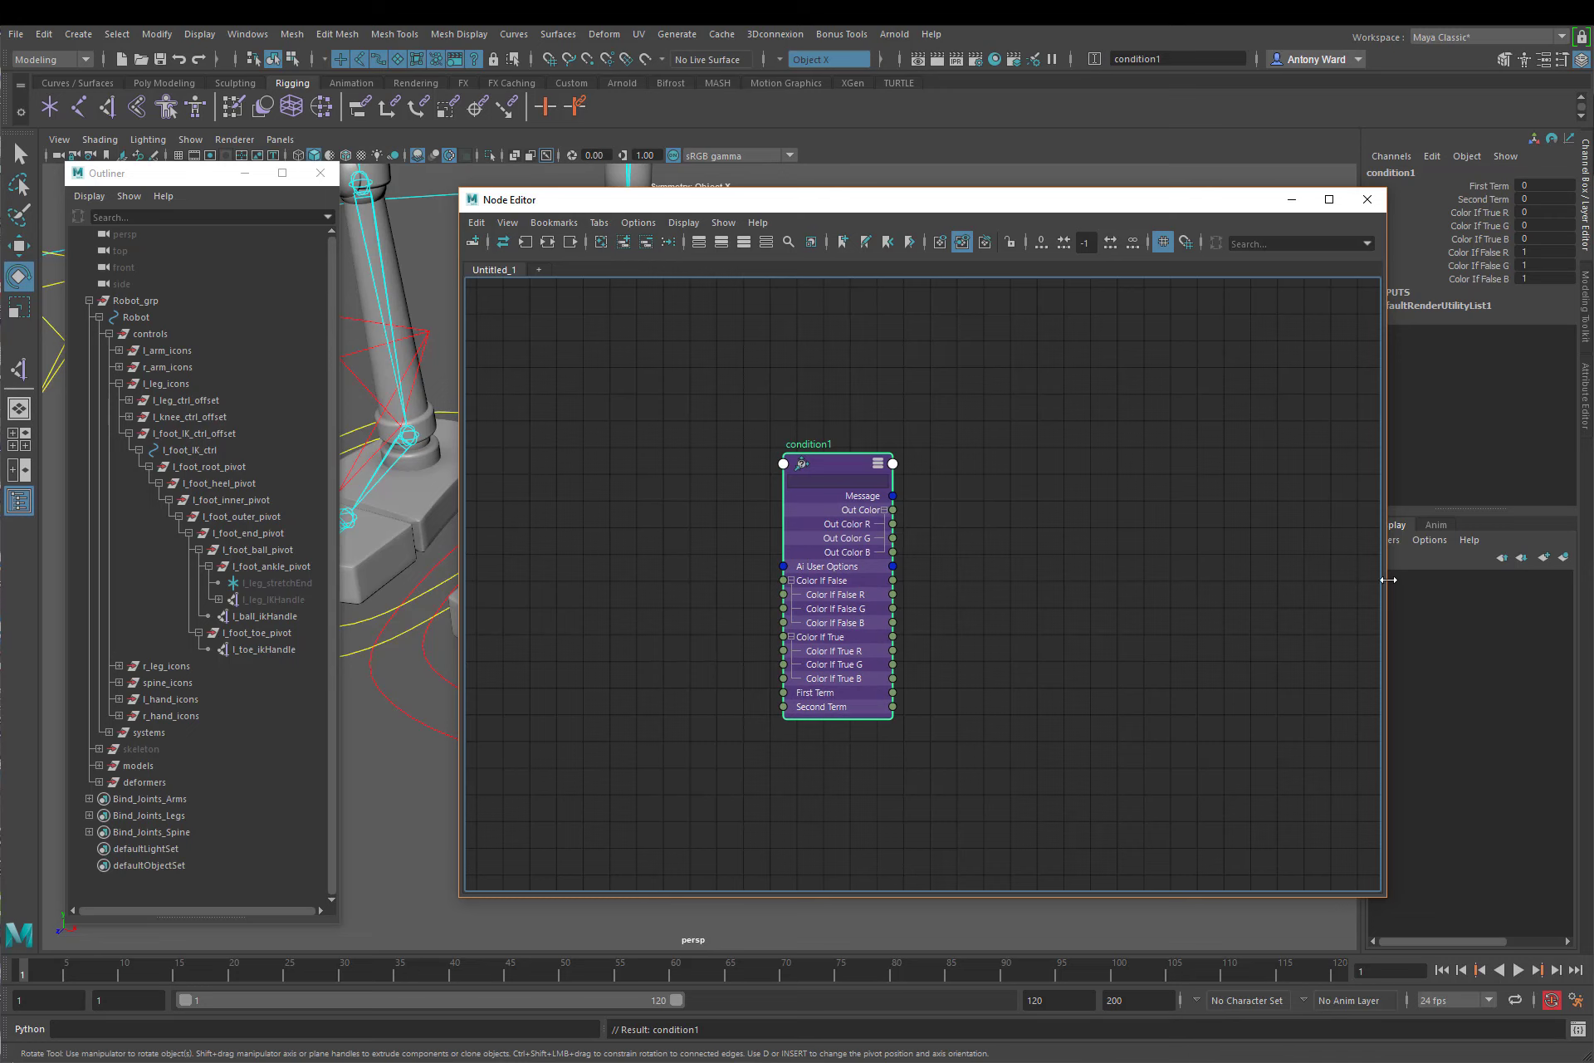
pyautogui.keyDown('alt'); pyautogui.moveTo(1011, 587); pyautogui.dragTo(883, 584, button='middle'); pyautogui.keyUp('alt')
pyautogui.click(885, 584)
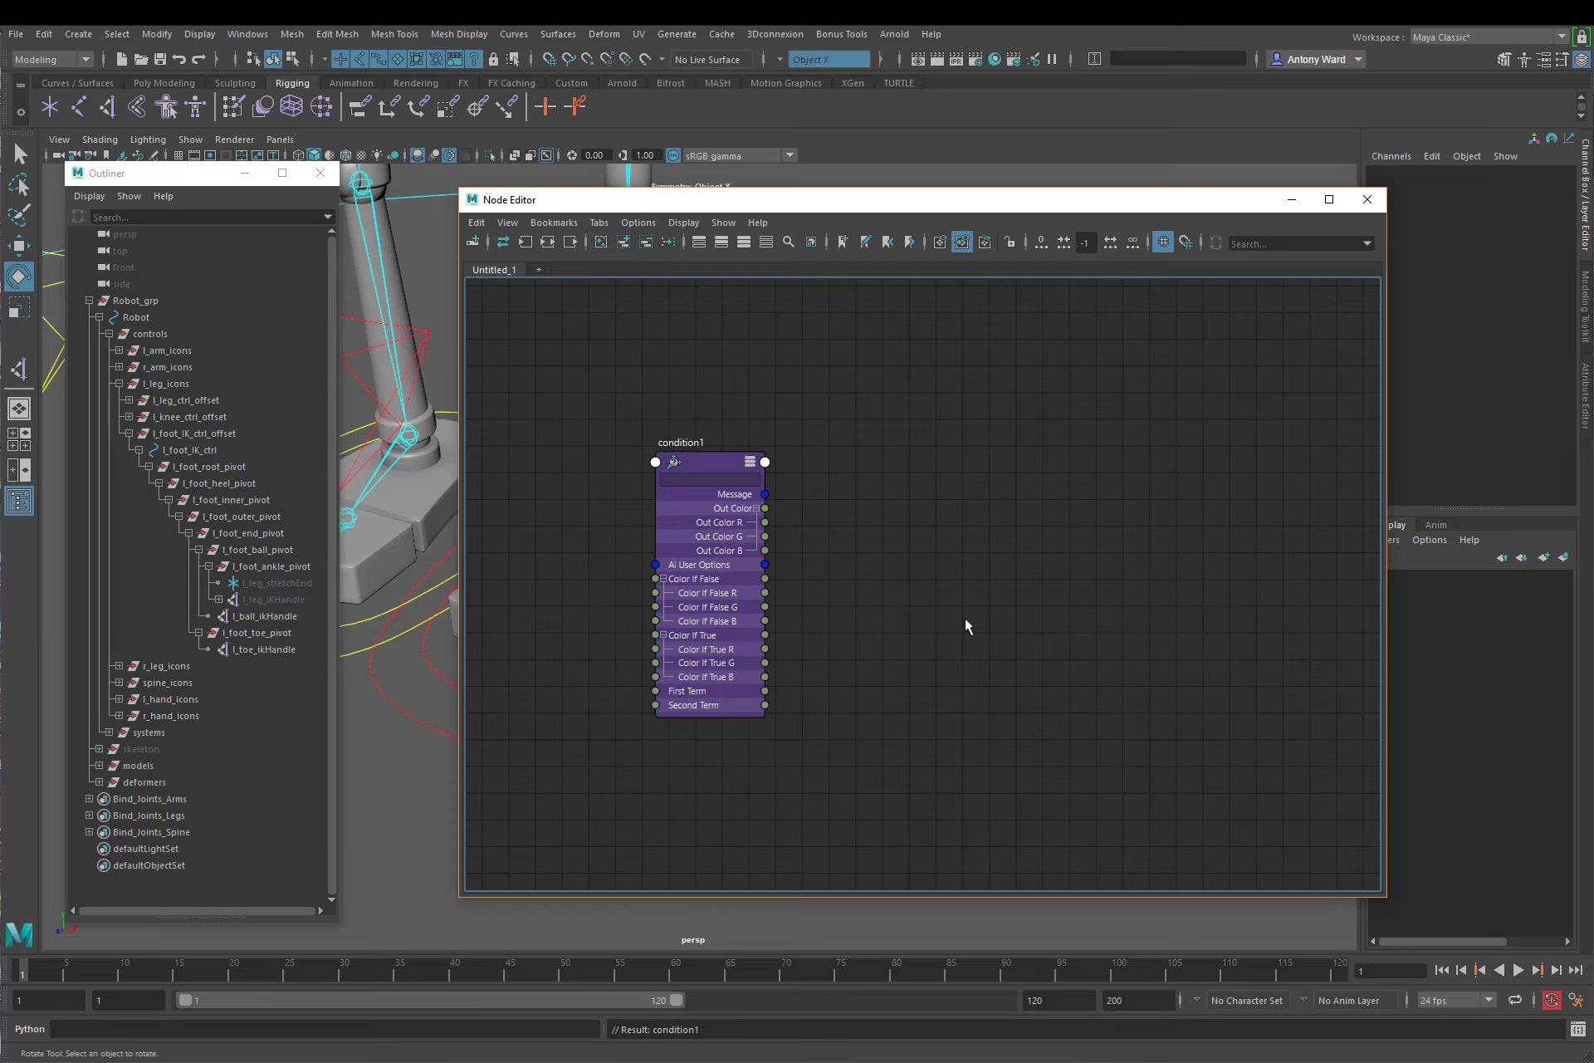
# Step: Show the condition node in the Attribute Editor and set its Operation to Greater Than
pyautogui.click(710, 464)
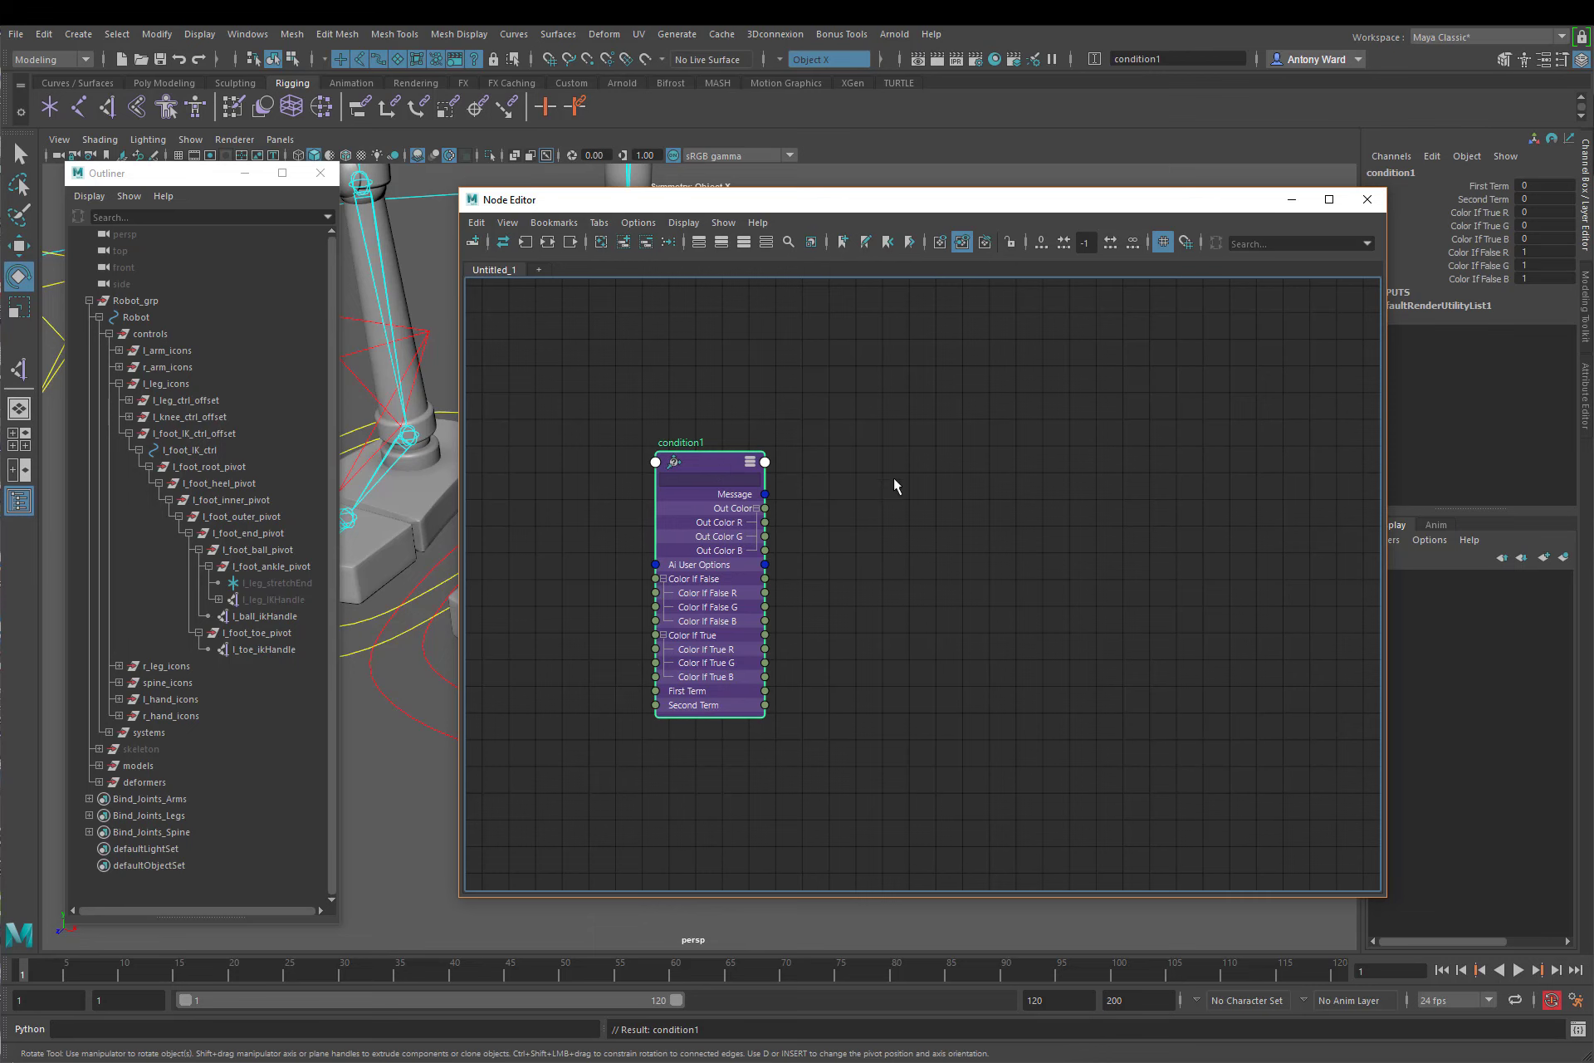
pyautogui.click(1586, 383)
pyautogui.moveTo(1104, 203); pyautogui.dragTo(864, 196)
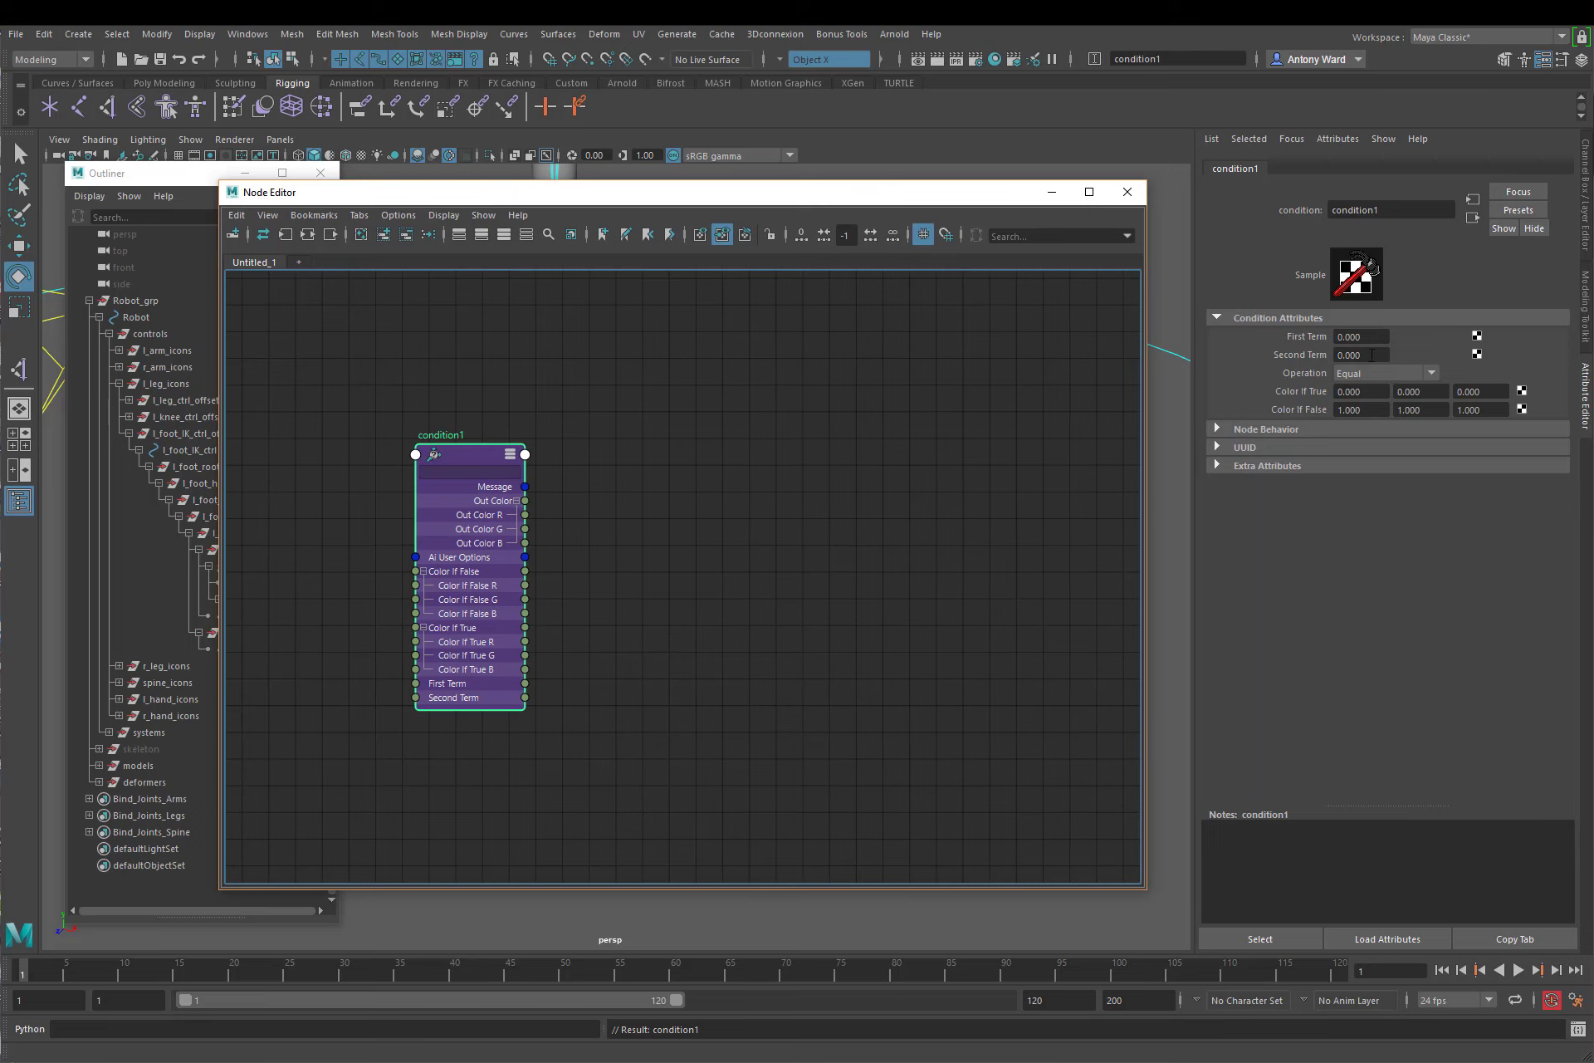
pyautogui.click(1372, 335)
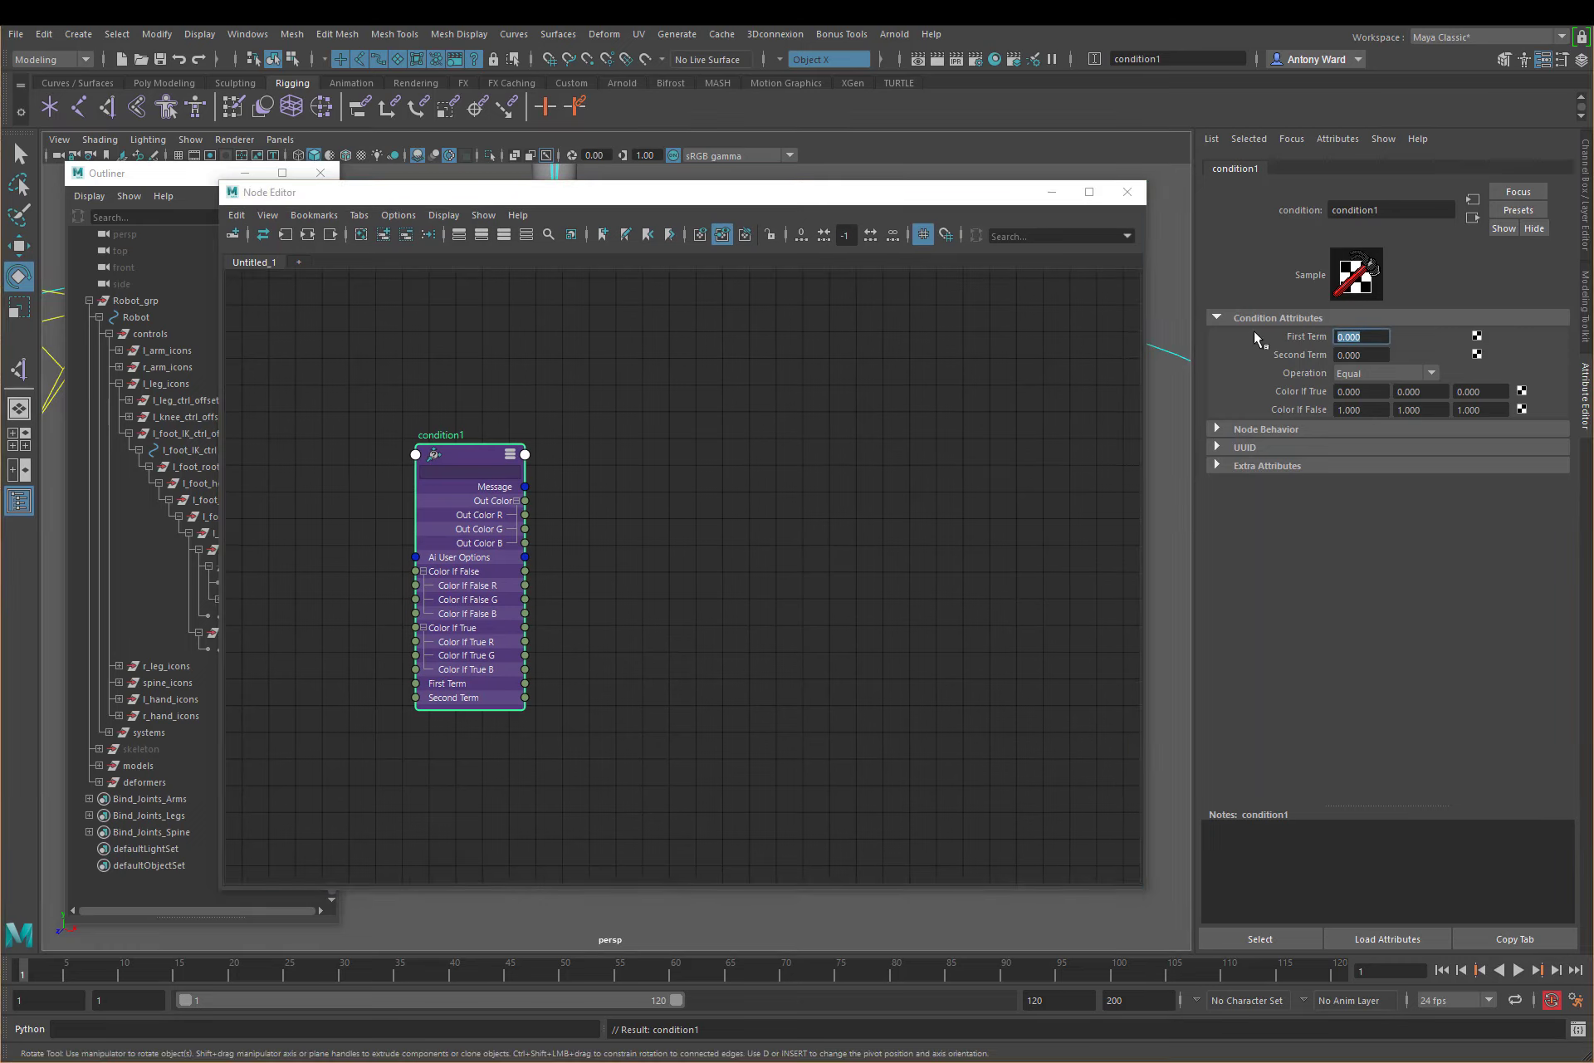
pyautogui.click(1394, 372)
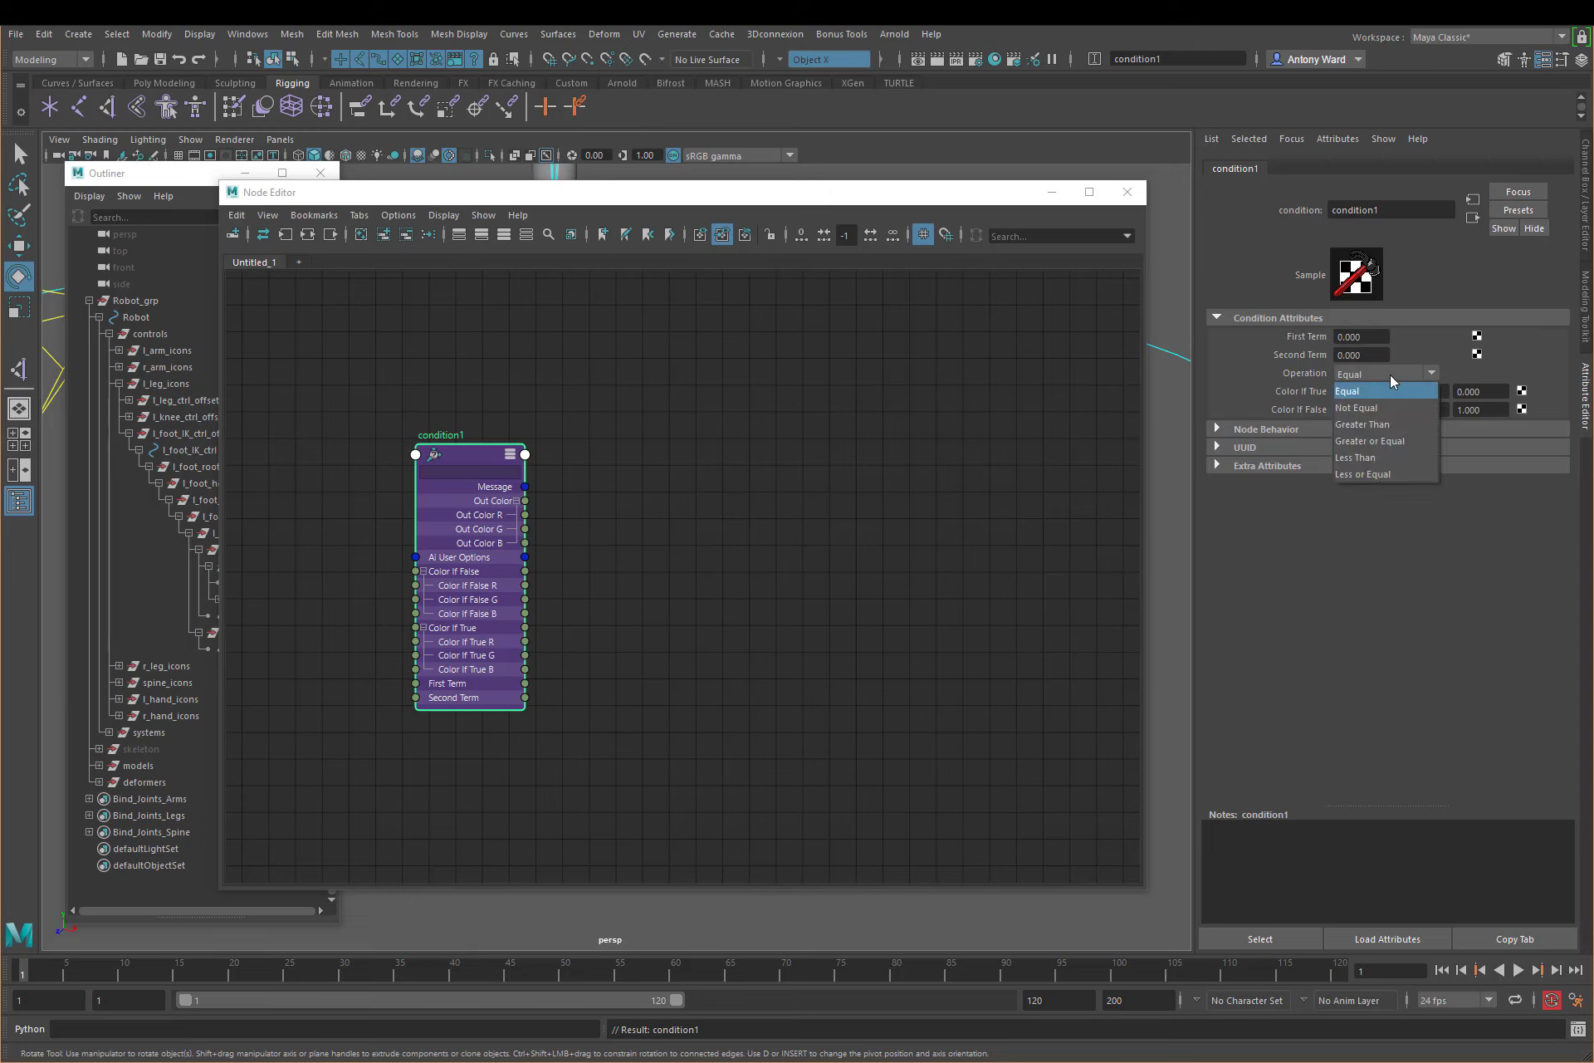
pyautogui.click(1393, 425)
# Step: Examine the condition node's First Term, Second Term, Color If True and Color If False values
pyautogui.click(1370, 336)
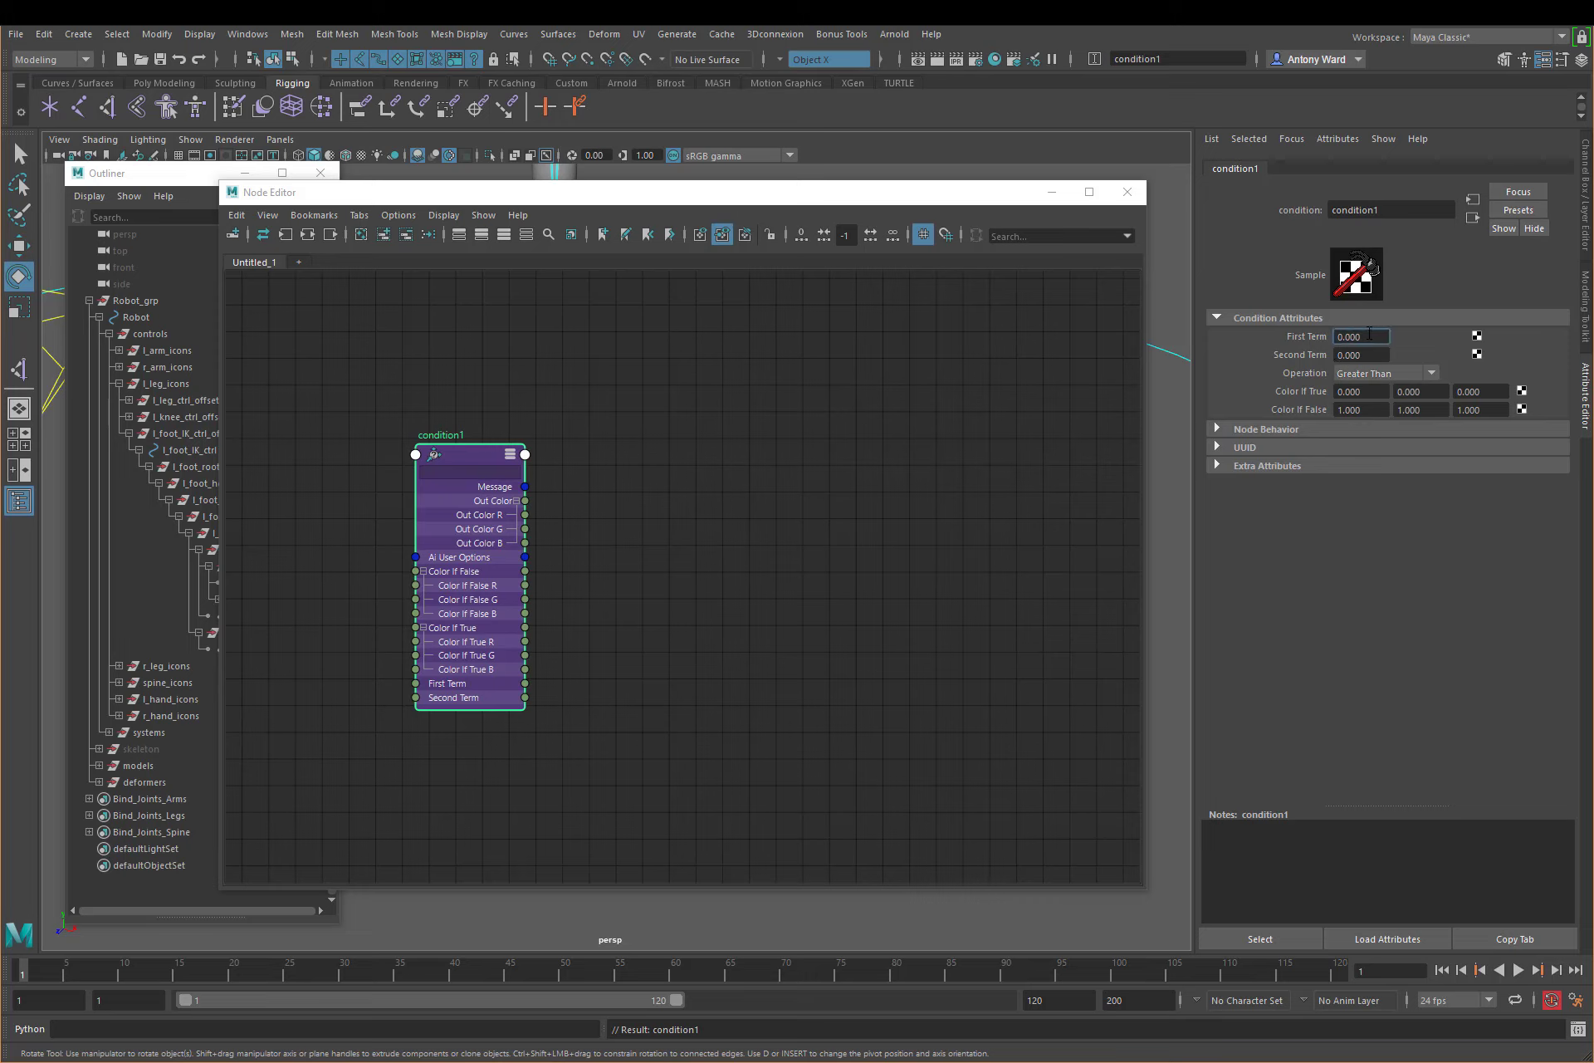
pyautogui.doubleClick(1369, 335)
pyautogui.doubleClick(1371, 355)
pyautogui.press('Tab')
pyautogui.doubleClick(1370, 410)
pyautogui.doubleClick(1437, 391)
pyautogui.doubleClick(1403, 410)
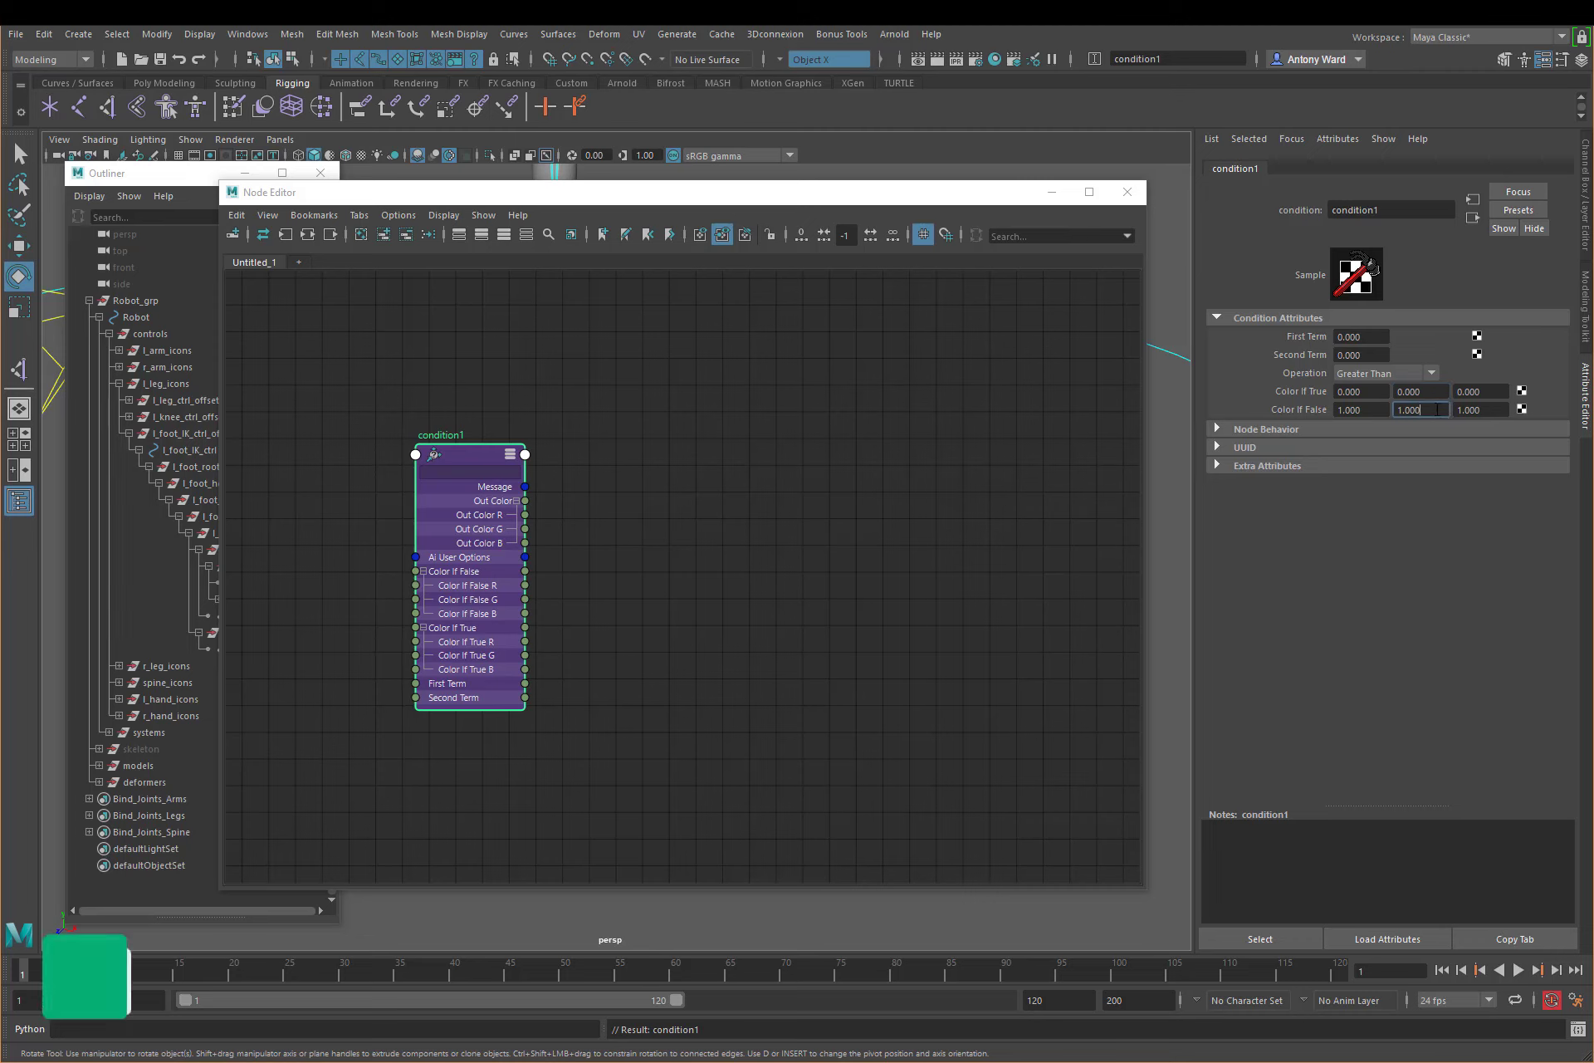
pyautogui.click(1401, 410)
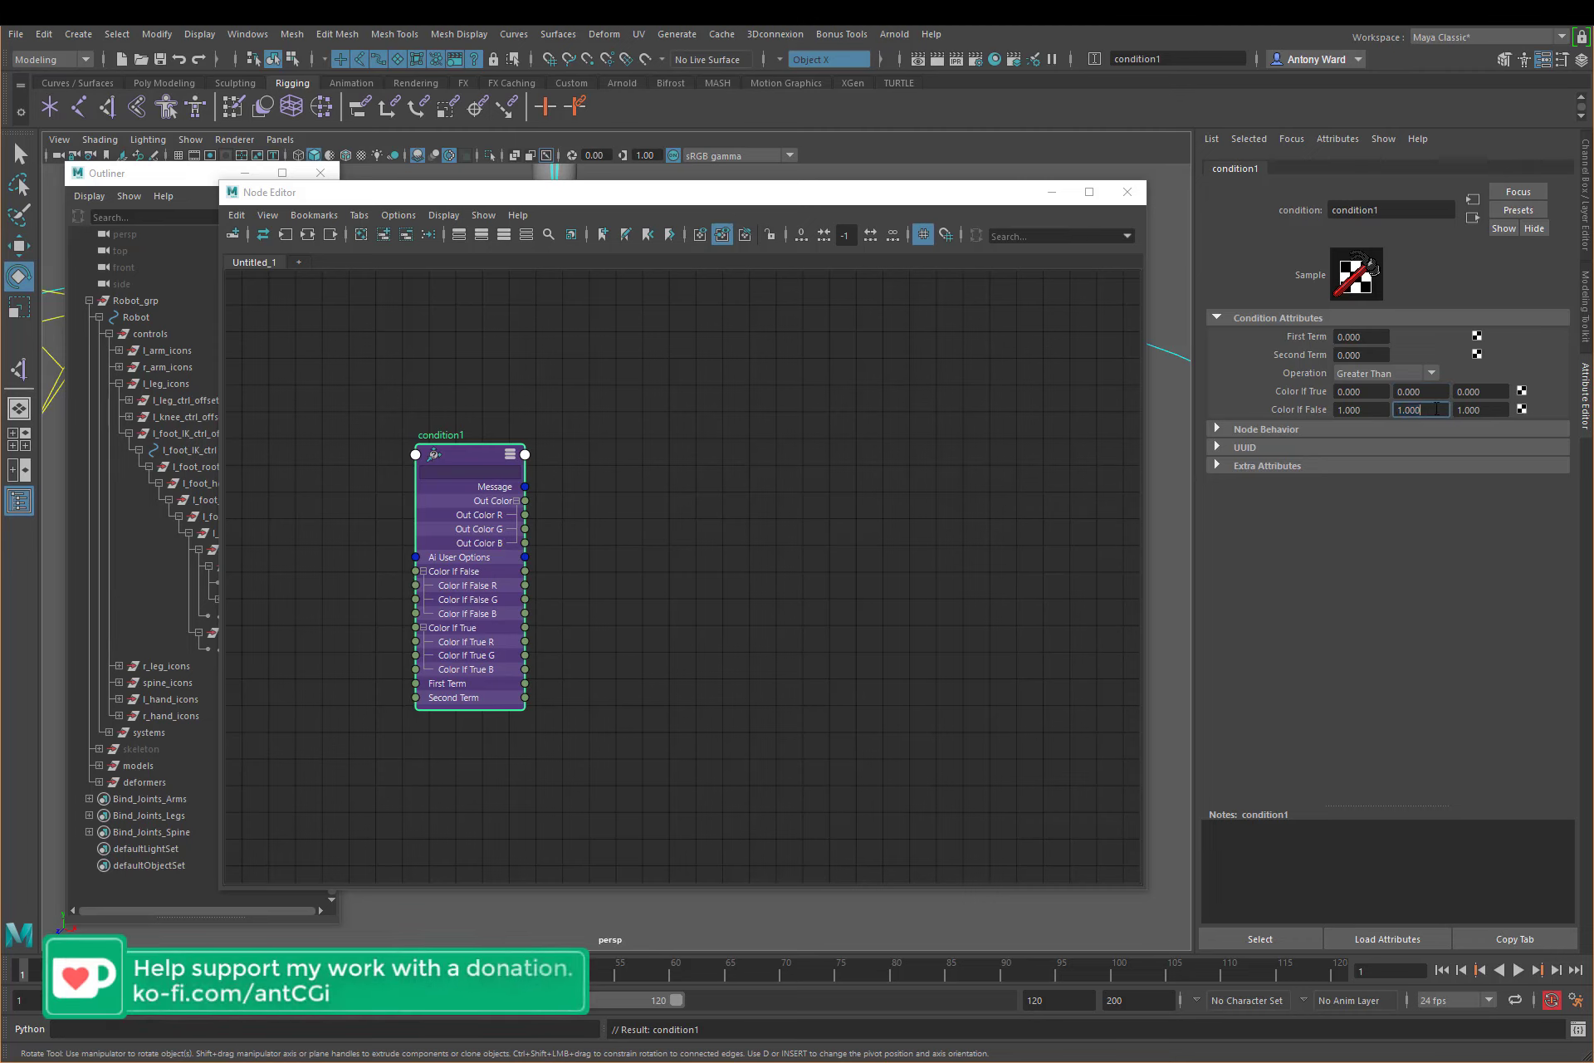
pyautogui.doubleClick(1401, 410)
pyautogui.click(1399, 410)
pyautogui.moveTo(1435, 393); pyautogui.dragTo(1353, 395)
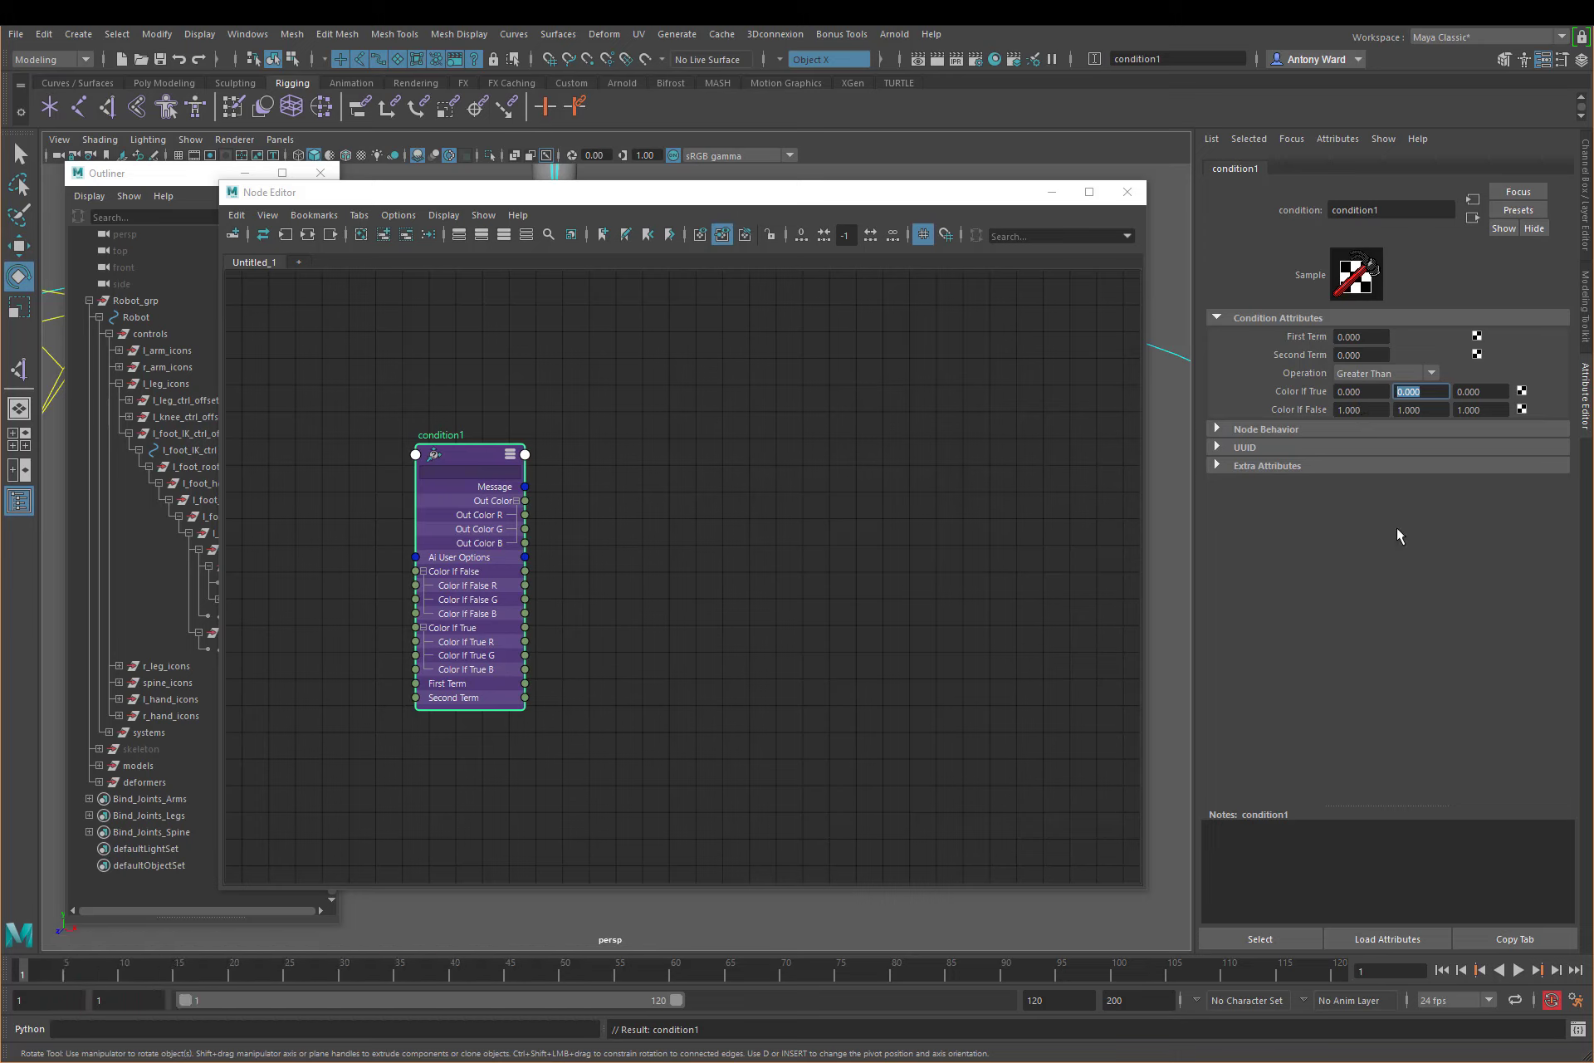
# Step: Add l_foot_IK_ctrl to the node graph and remove its two shape nodes from the graph
pyautogui.moveTo(751, 192); pyautogui.dragTo(904, 220)
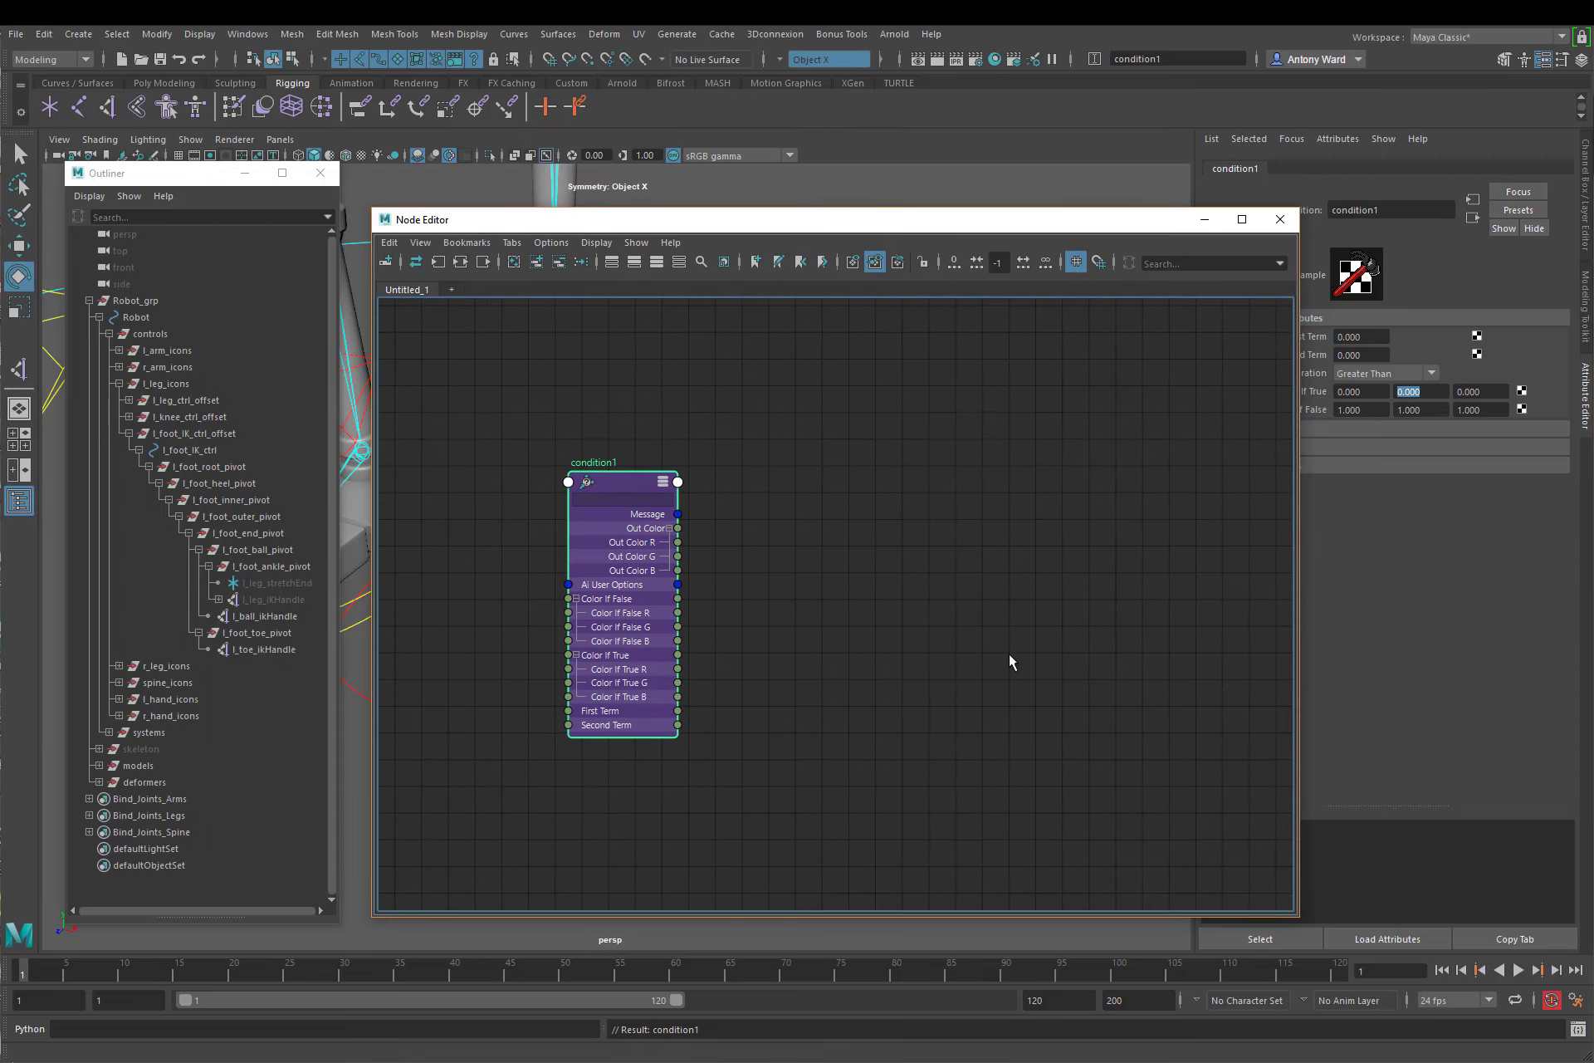
pyautogui.moveTo(950, 222); pyautogui.dragTo(1156, 200)
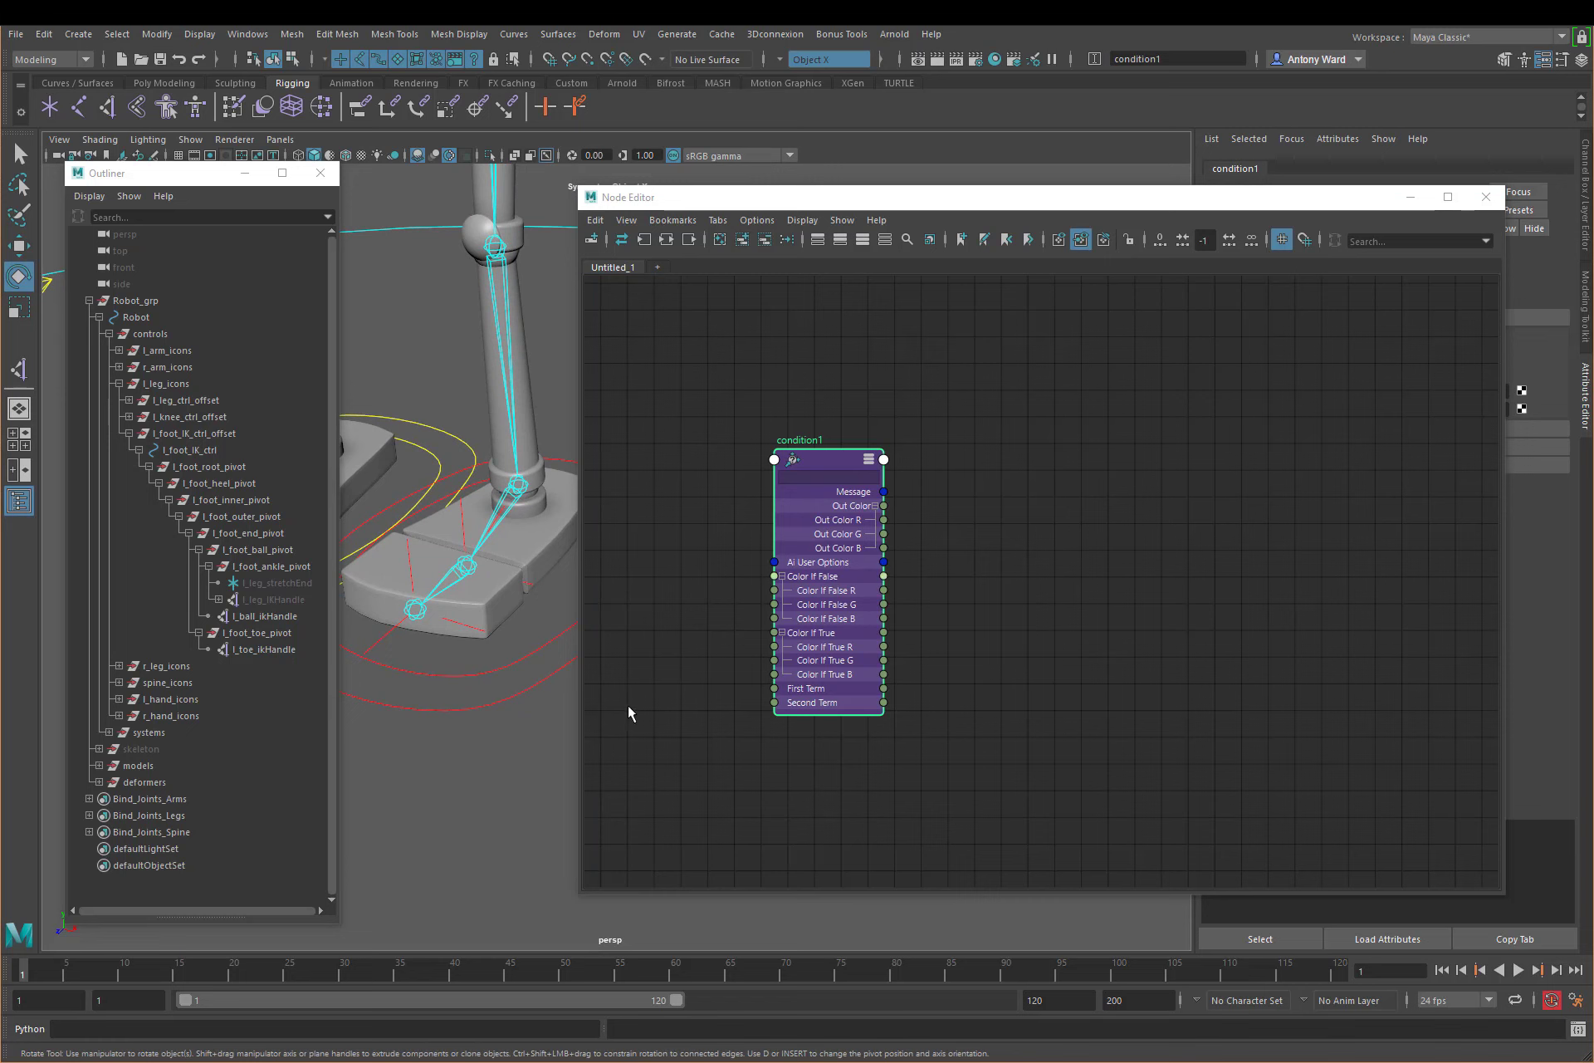
pyautogui.click(541, 738)
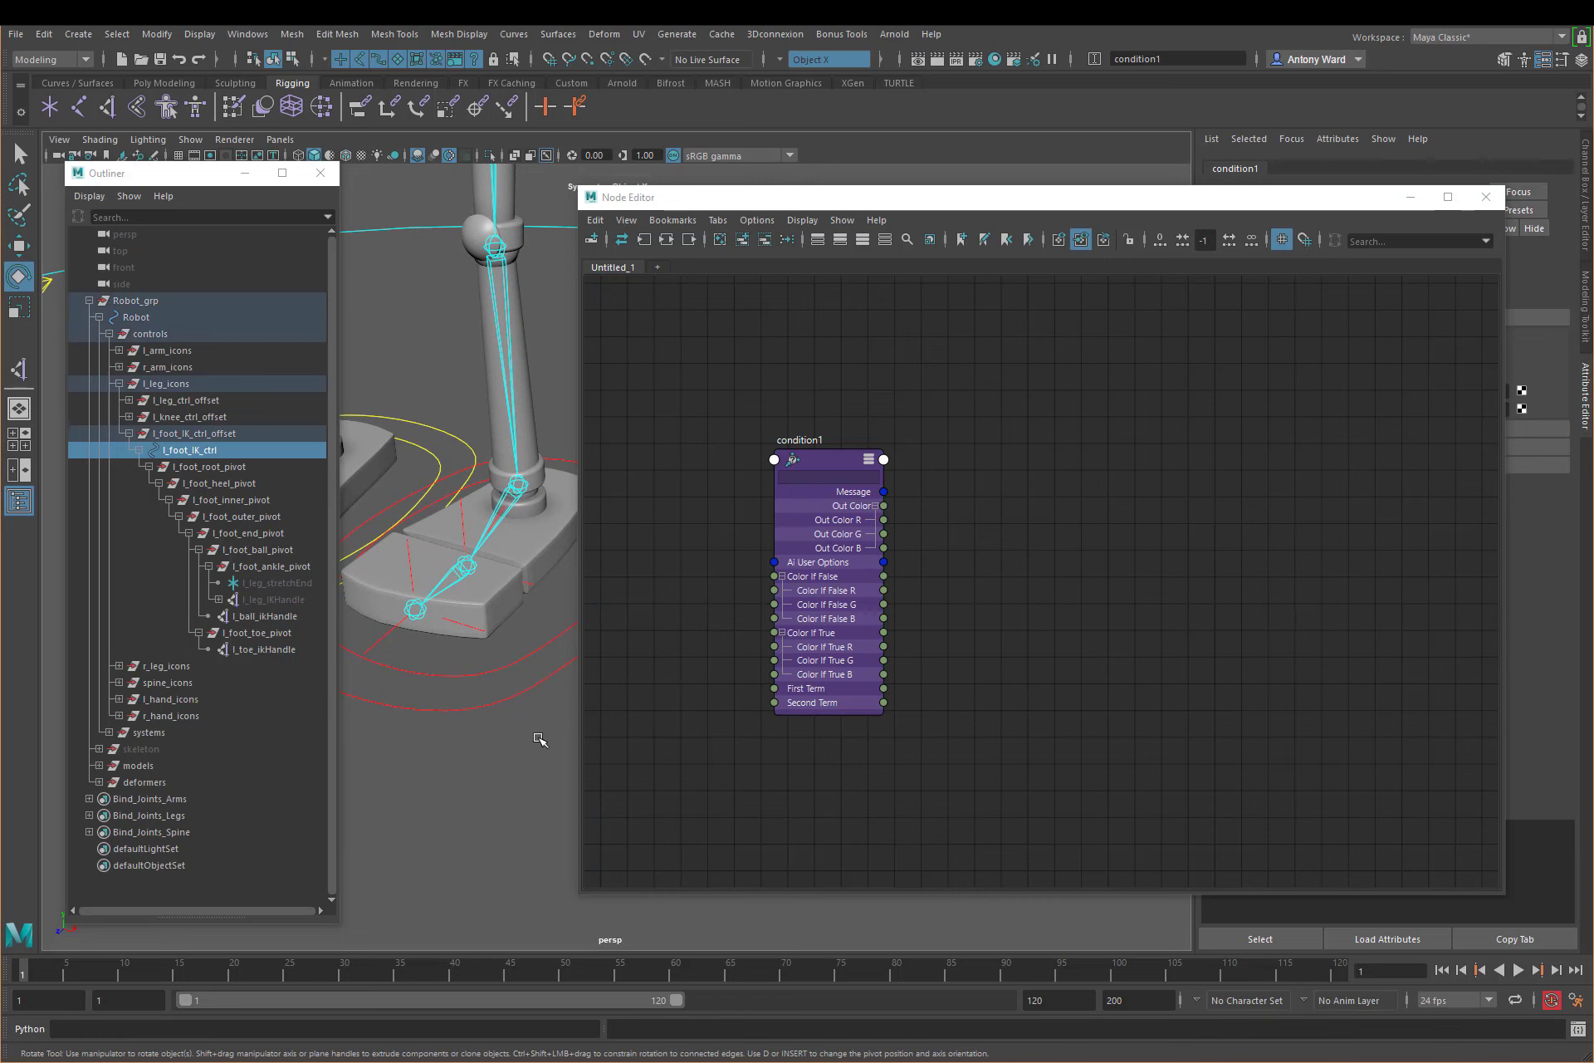
pyautogui.click(743, 241)
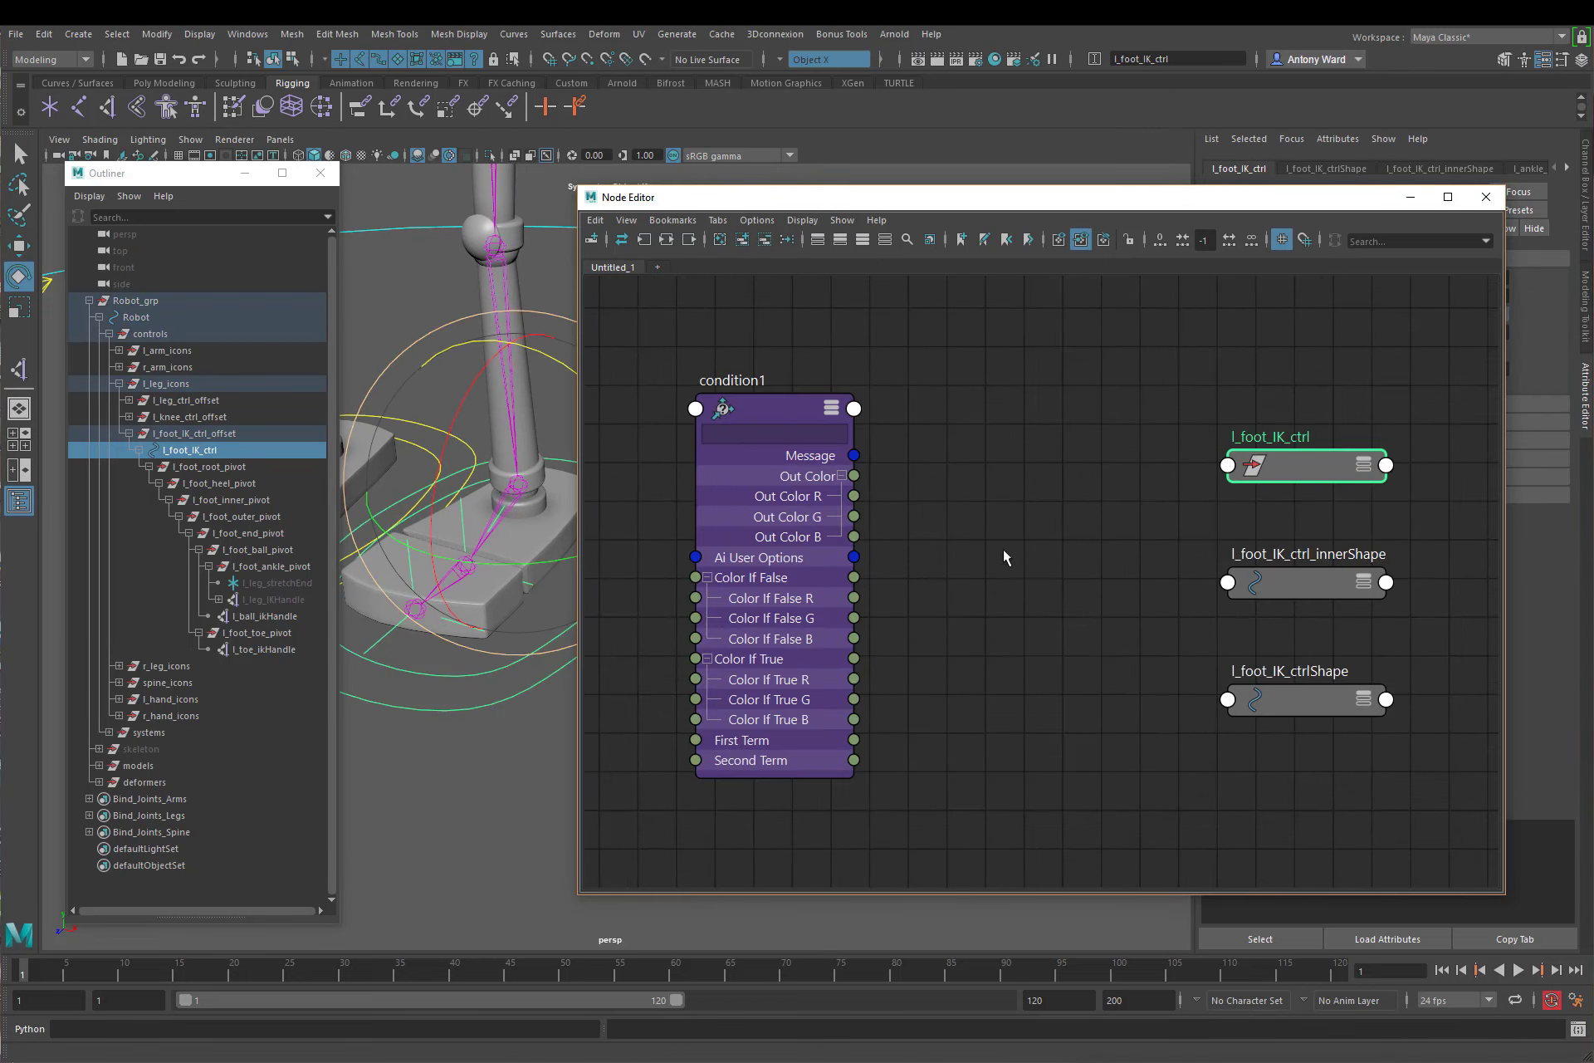
pyautogui.moveTo(1193, 538); pyautogui.dragTo(1333, 784)
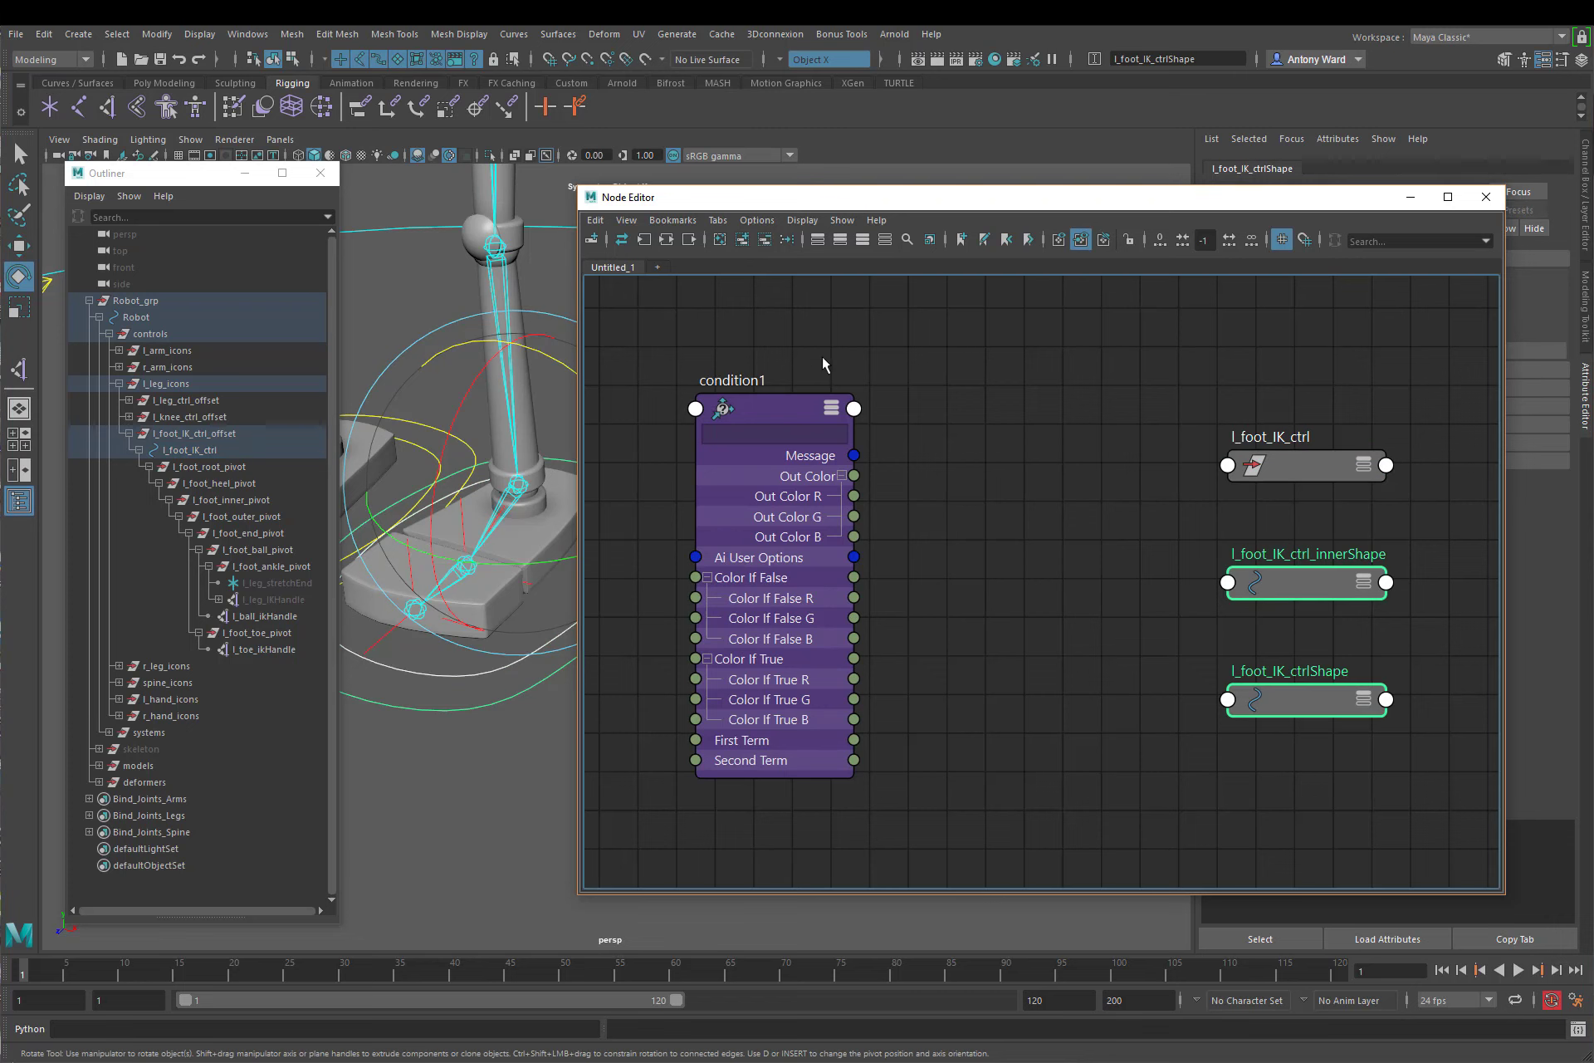
pyautogui.click(765, 242)
# Step: Show all attributes of the l_foot_IK_ctrl node and place it ahead of the condition node
pyautogui.scroll(-3, 1138, 623)
pyautogui.click(1249, 545)
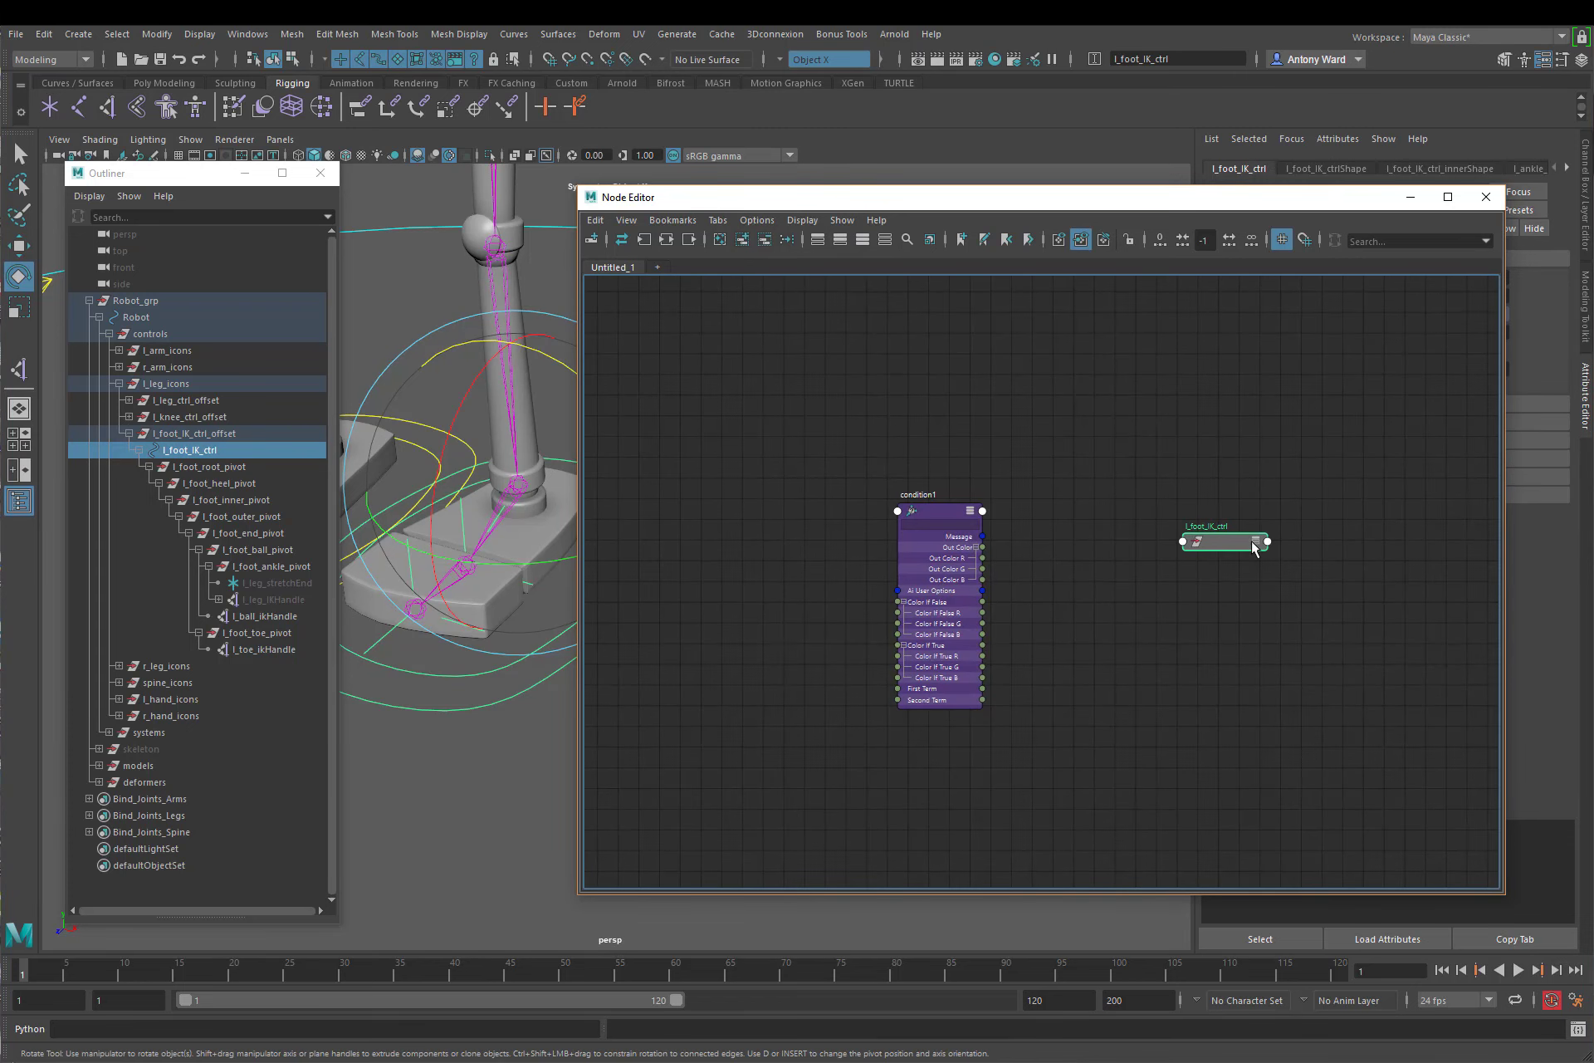
pyautogui.click(1256, 541)
pyautogui.moveTo(1243, 545); pyautogui.dragTo(762, 438)
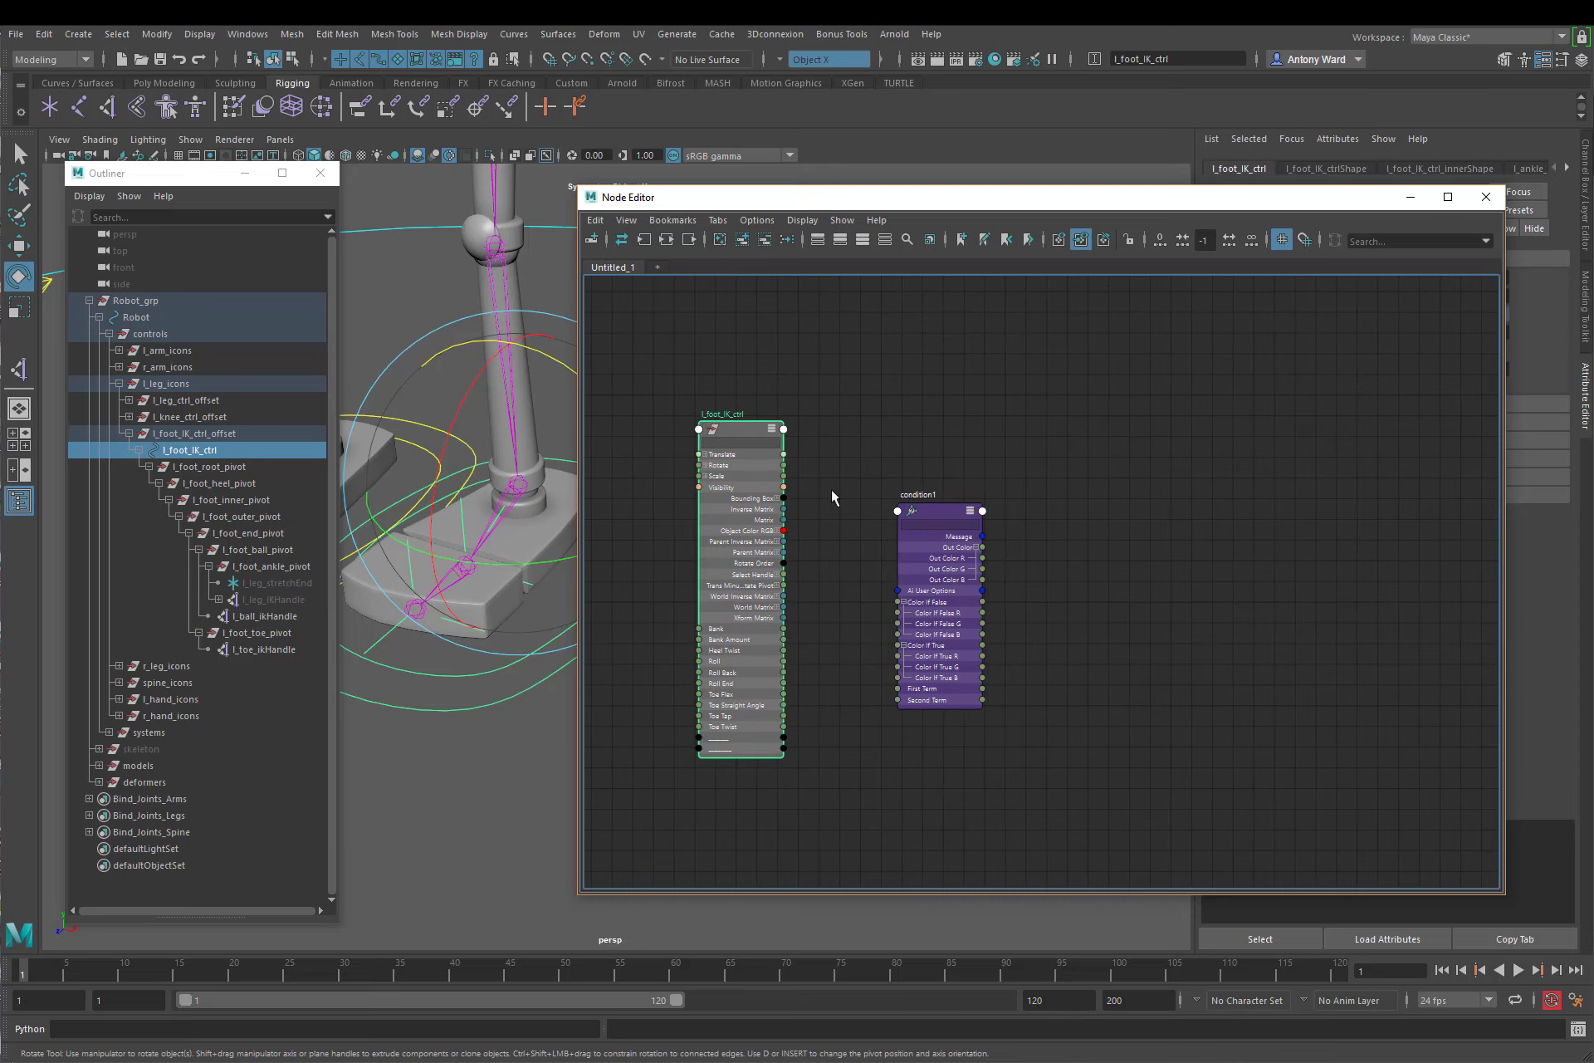
# Step: Rename the condition node as l_foot_bank_condition and move it beside the l_foot_IK_ctrl node
pyautogui.scroll(2, 913, 498)
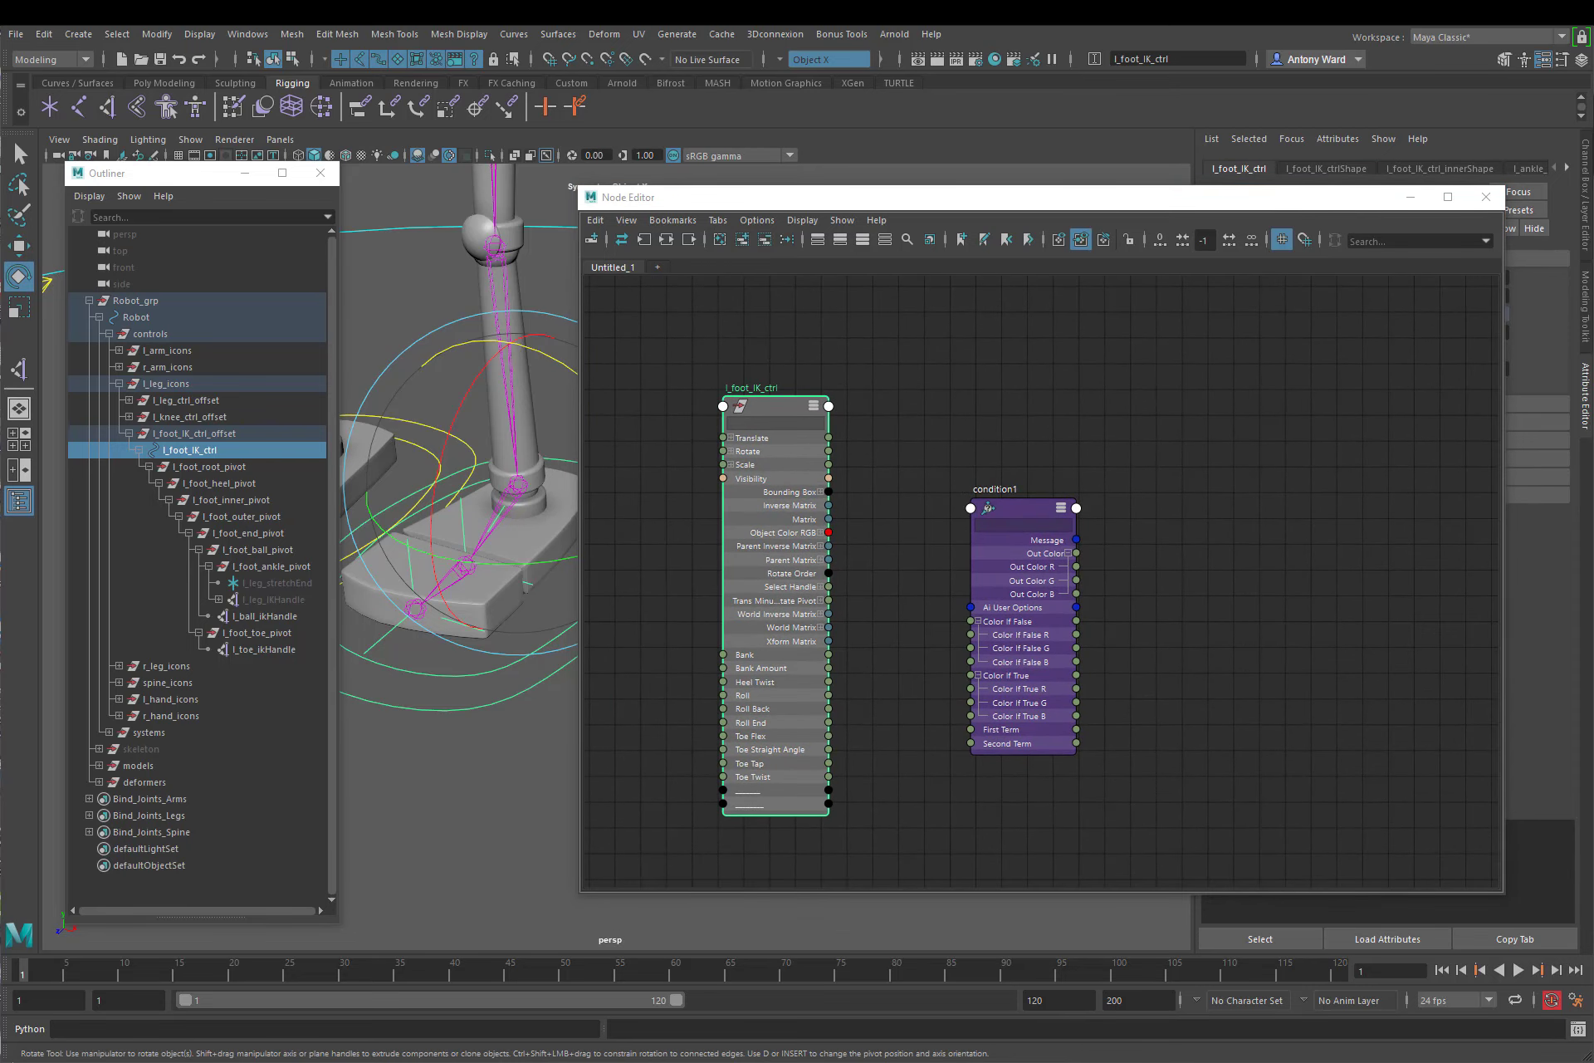
pyautogui.doubleClick(995, 489)
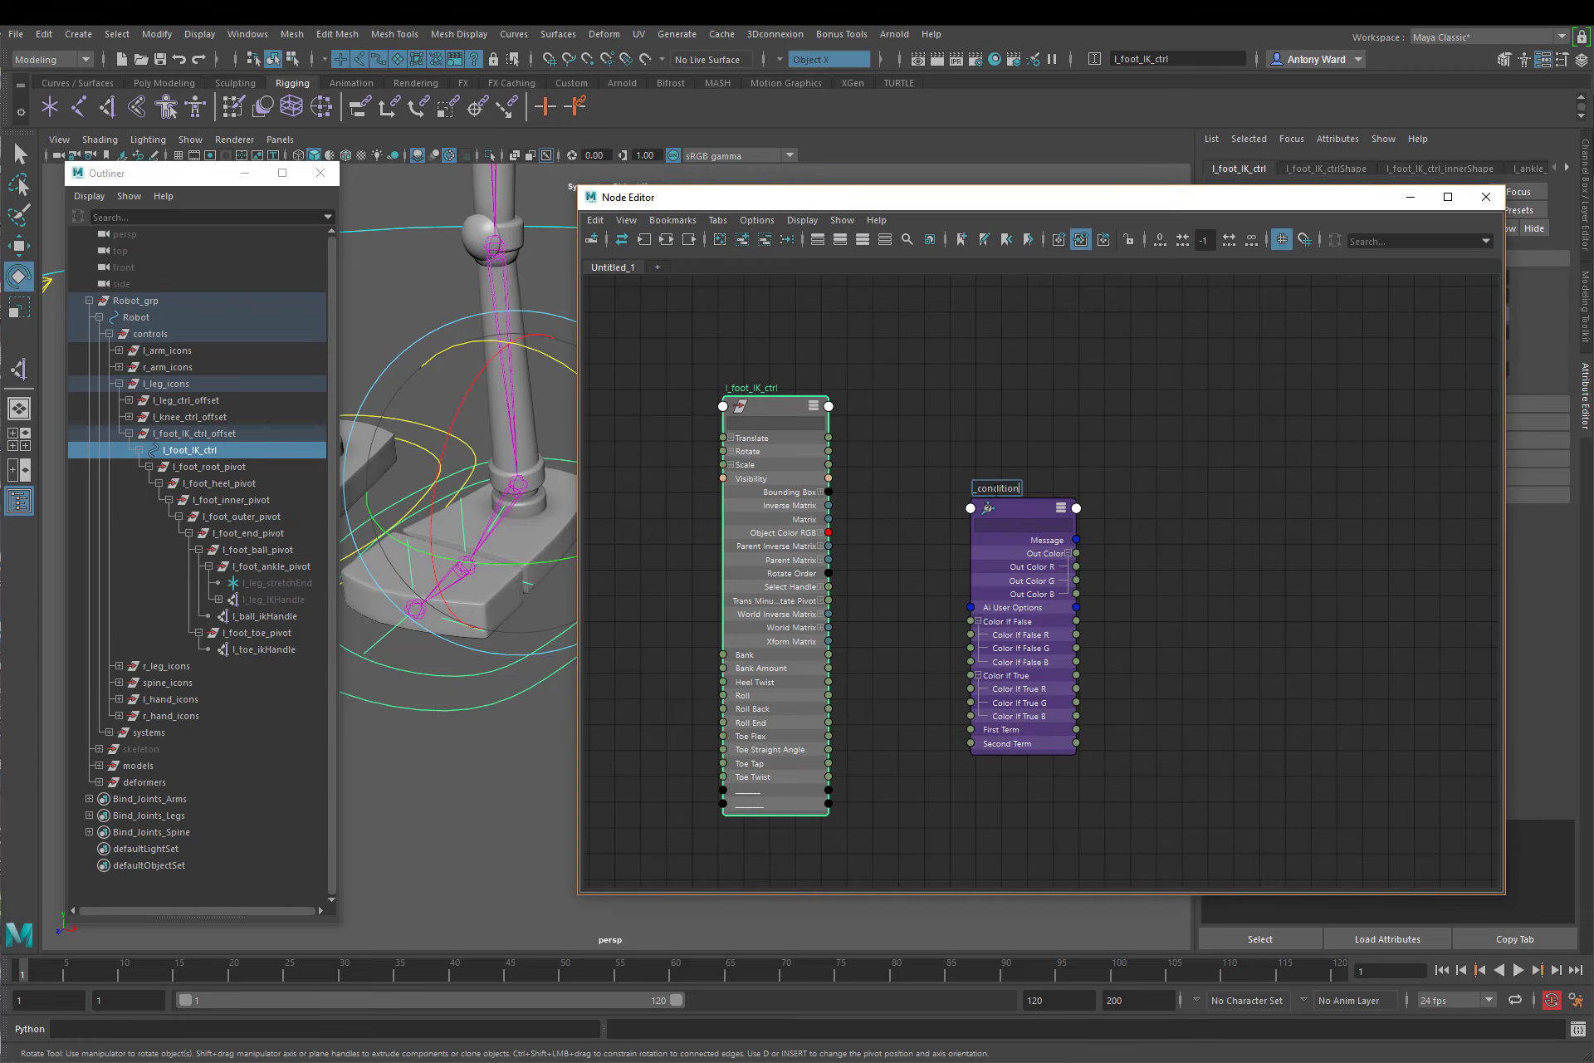
pyautogui.write('l_foot_bank_condition')
pyautogui.press('Return')
pyautogui.moveTo(1012, 518); pyautogui.dragTo(943, 425)
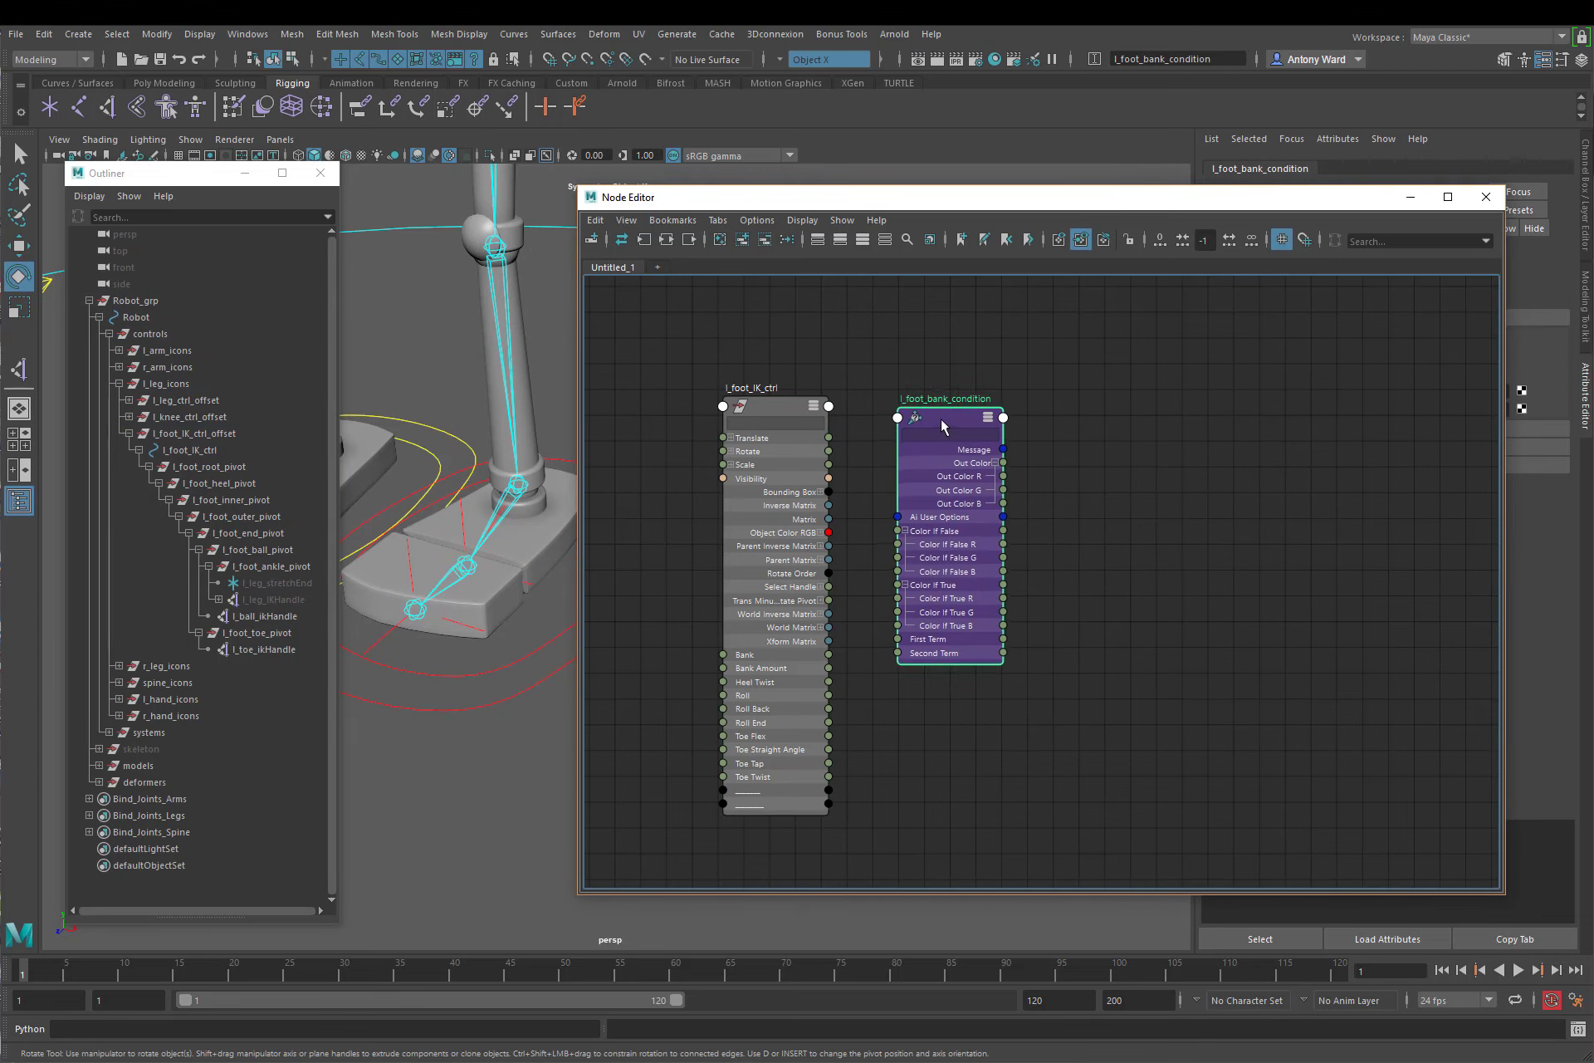
pyautogui.keyDown('alt'); pyautogui.moveTo(916, 718); pyautogui.dragTo(879, 701, button='middle'); pyautogui.keyUp('alt')
pyautogui.keyDown('alt'); pyautogui.moveTo(881, 701); pyautogui.dragTo(898, 710, button='right'); pyautogui.keyUp('alt')
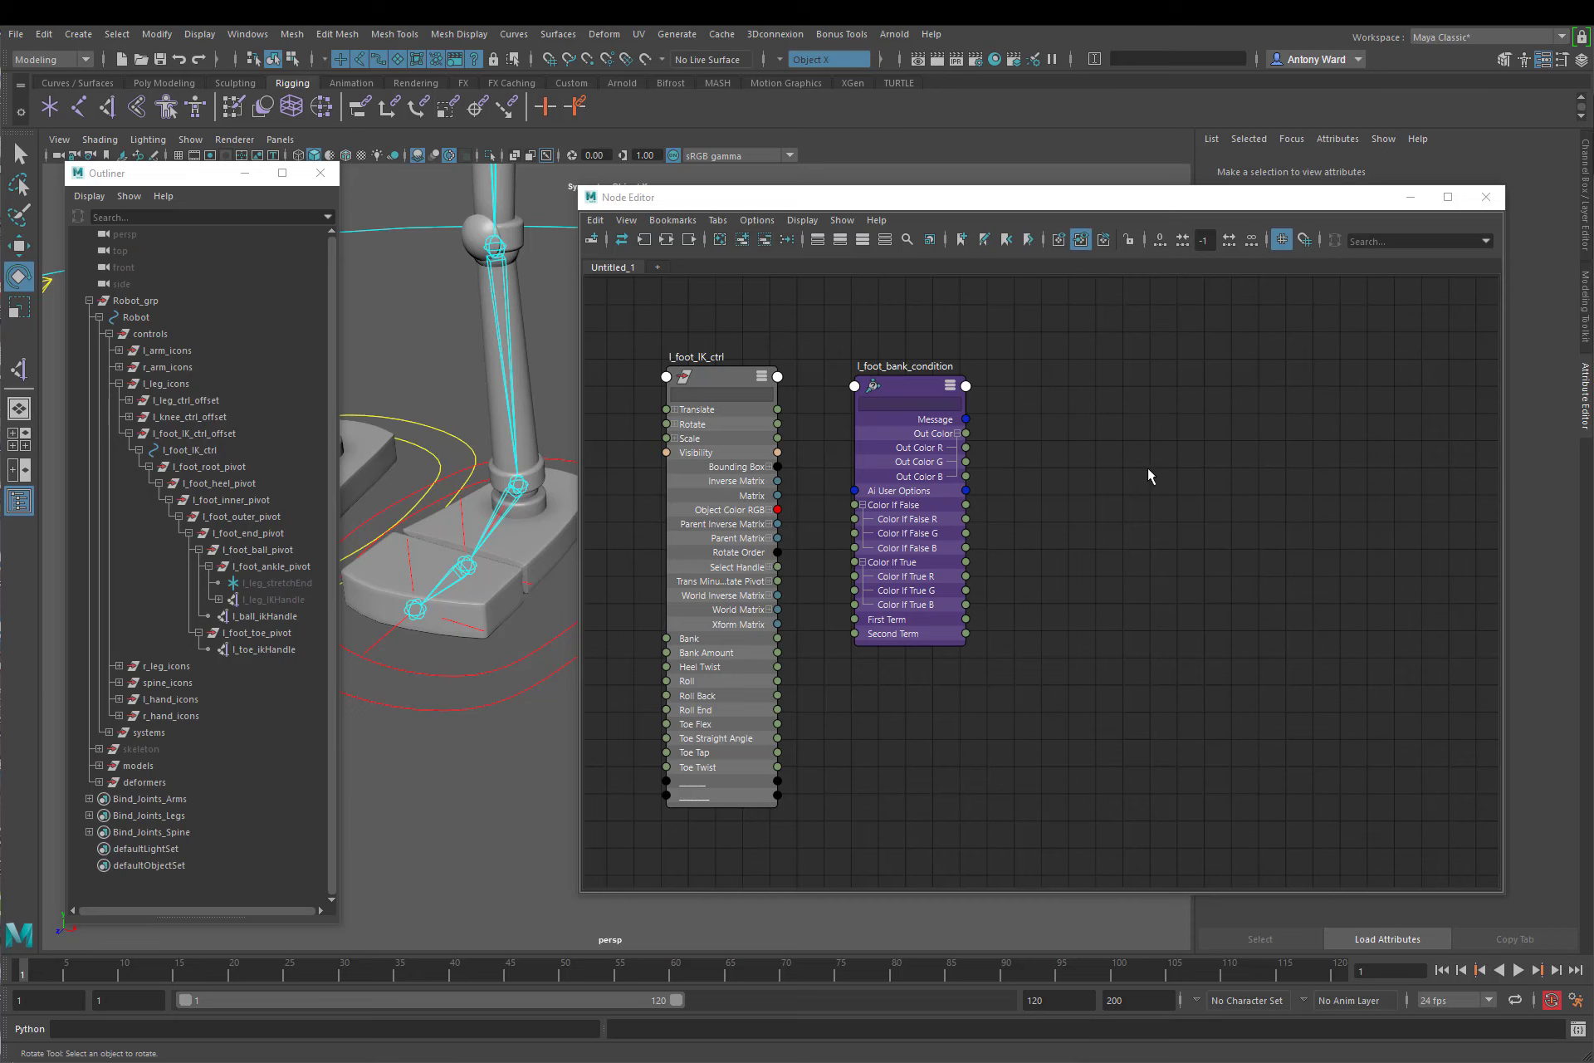
# Step: Create a multiplyDivide node in the node graph and show all its attributes
pyautogui.press('Tab')
pyautogui.write('multi')
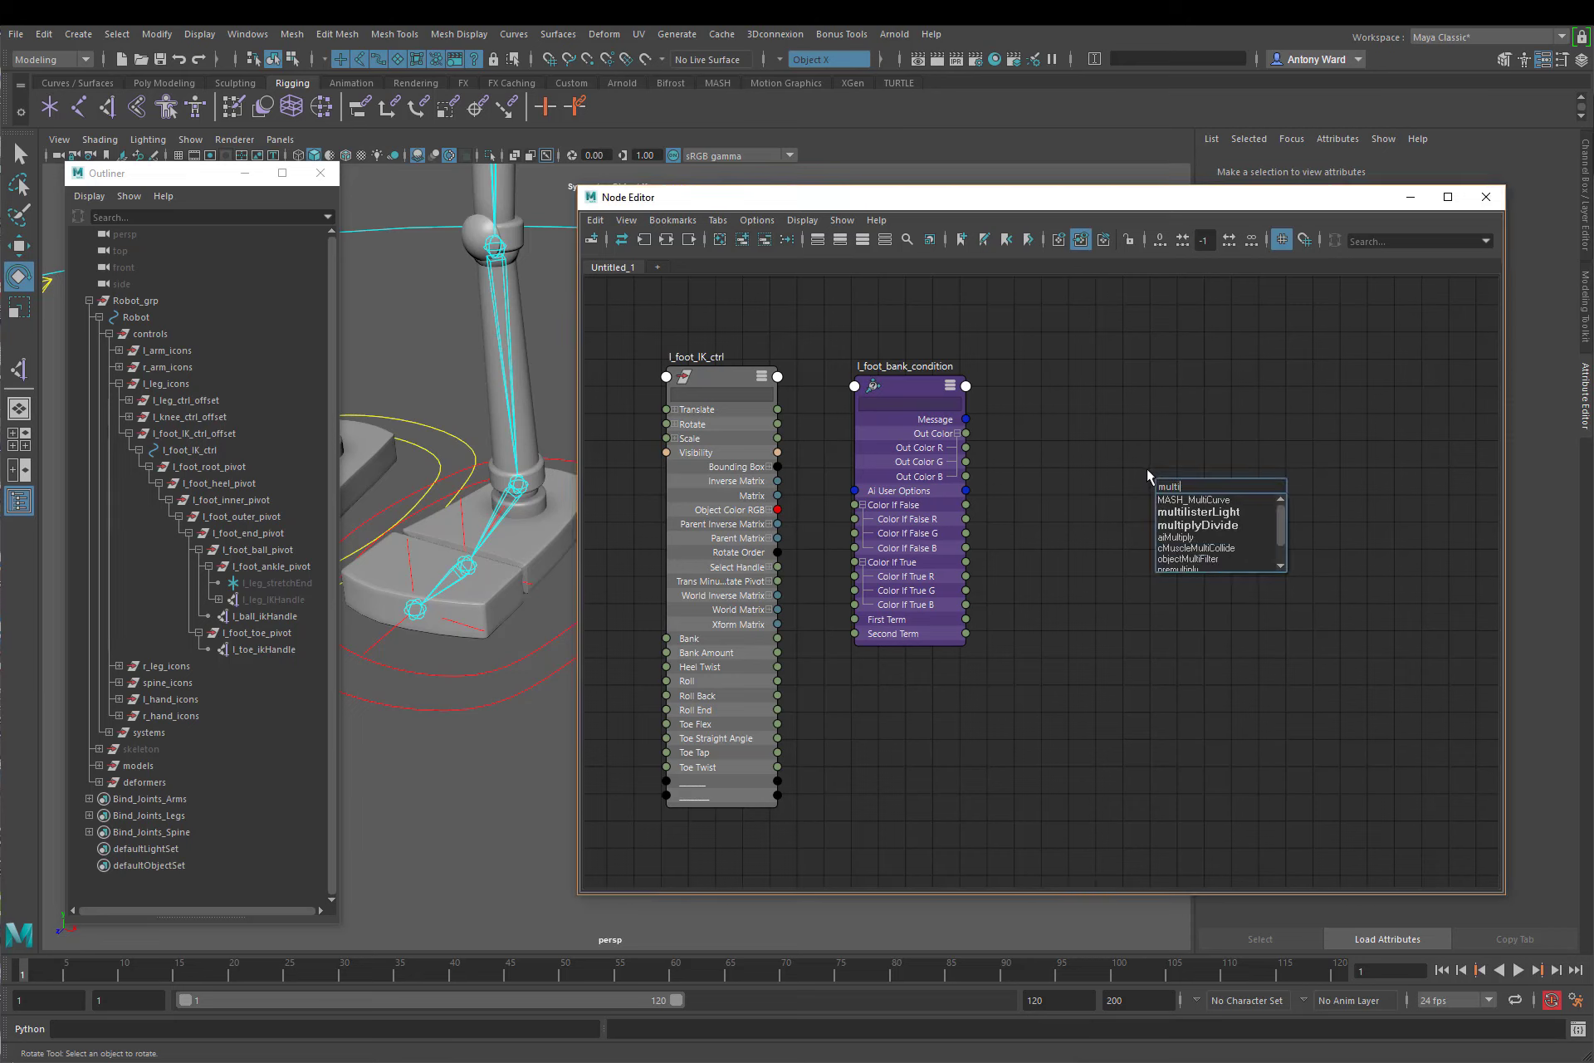
pyautogui.write('ply')
pyautogui.click(1188, 503)
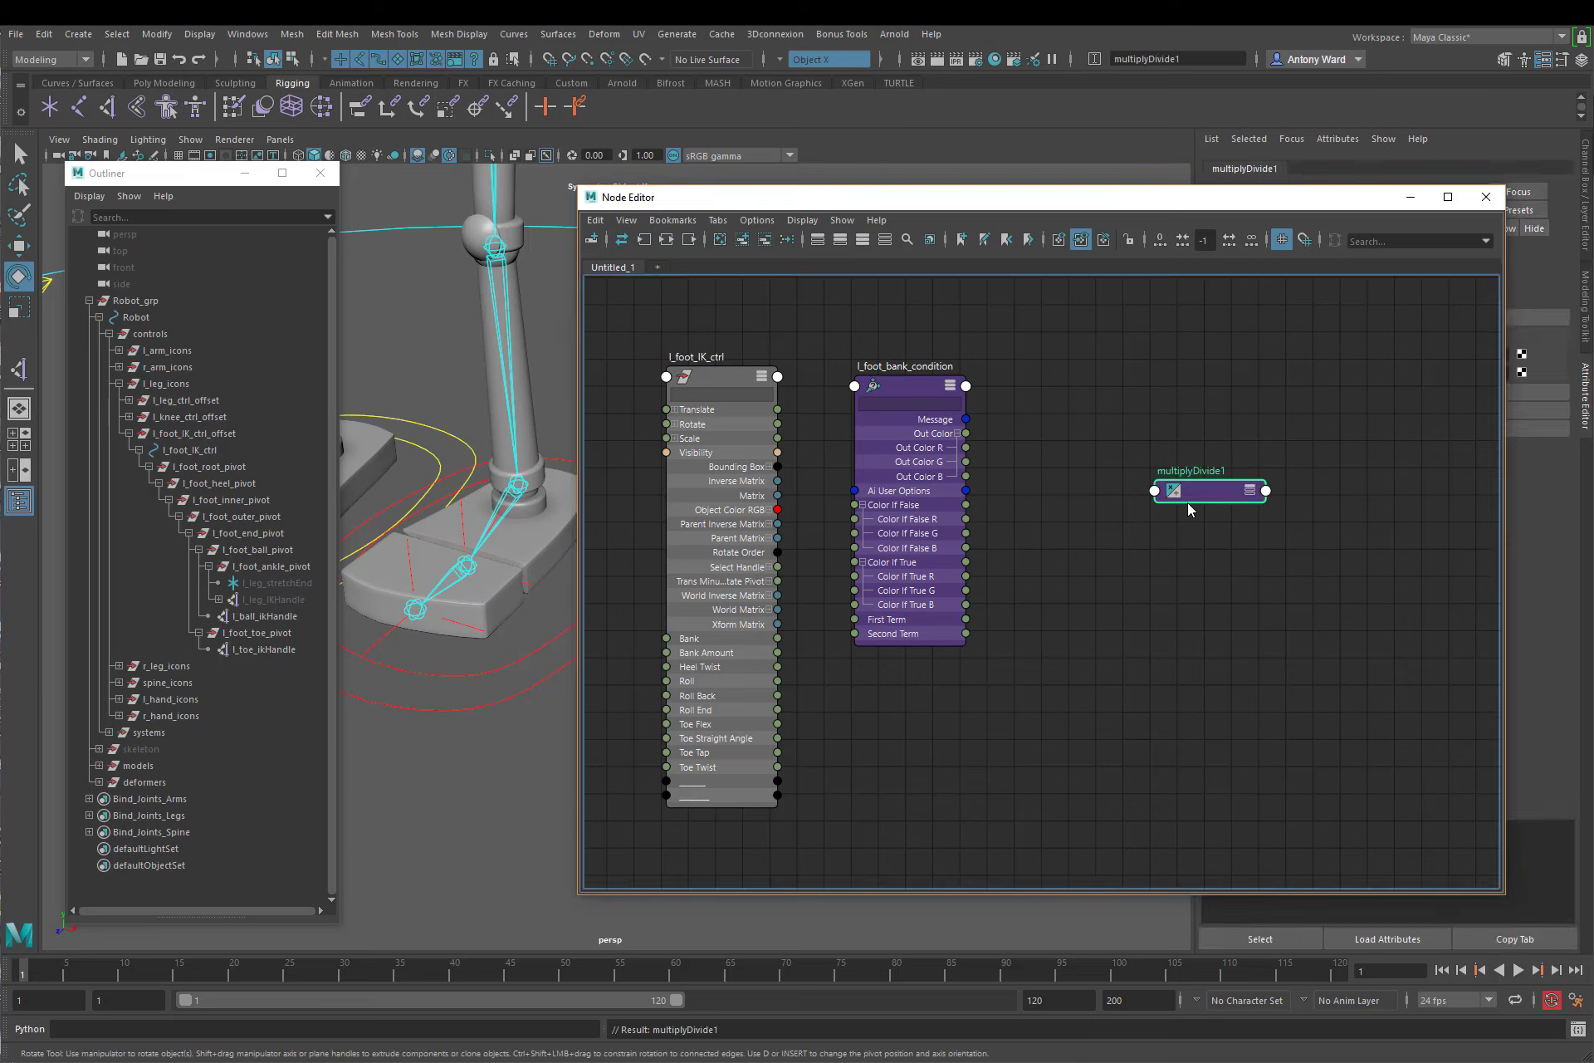
pyautogui.click(1250, 491)
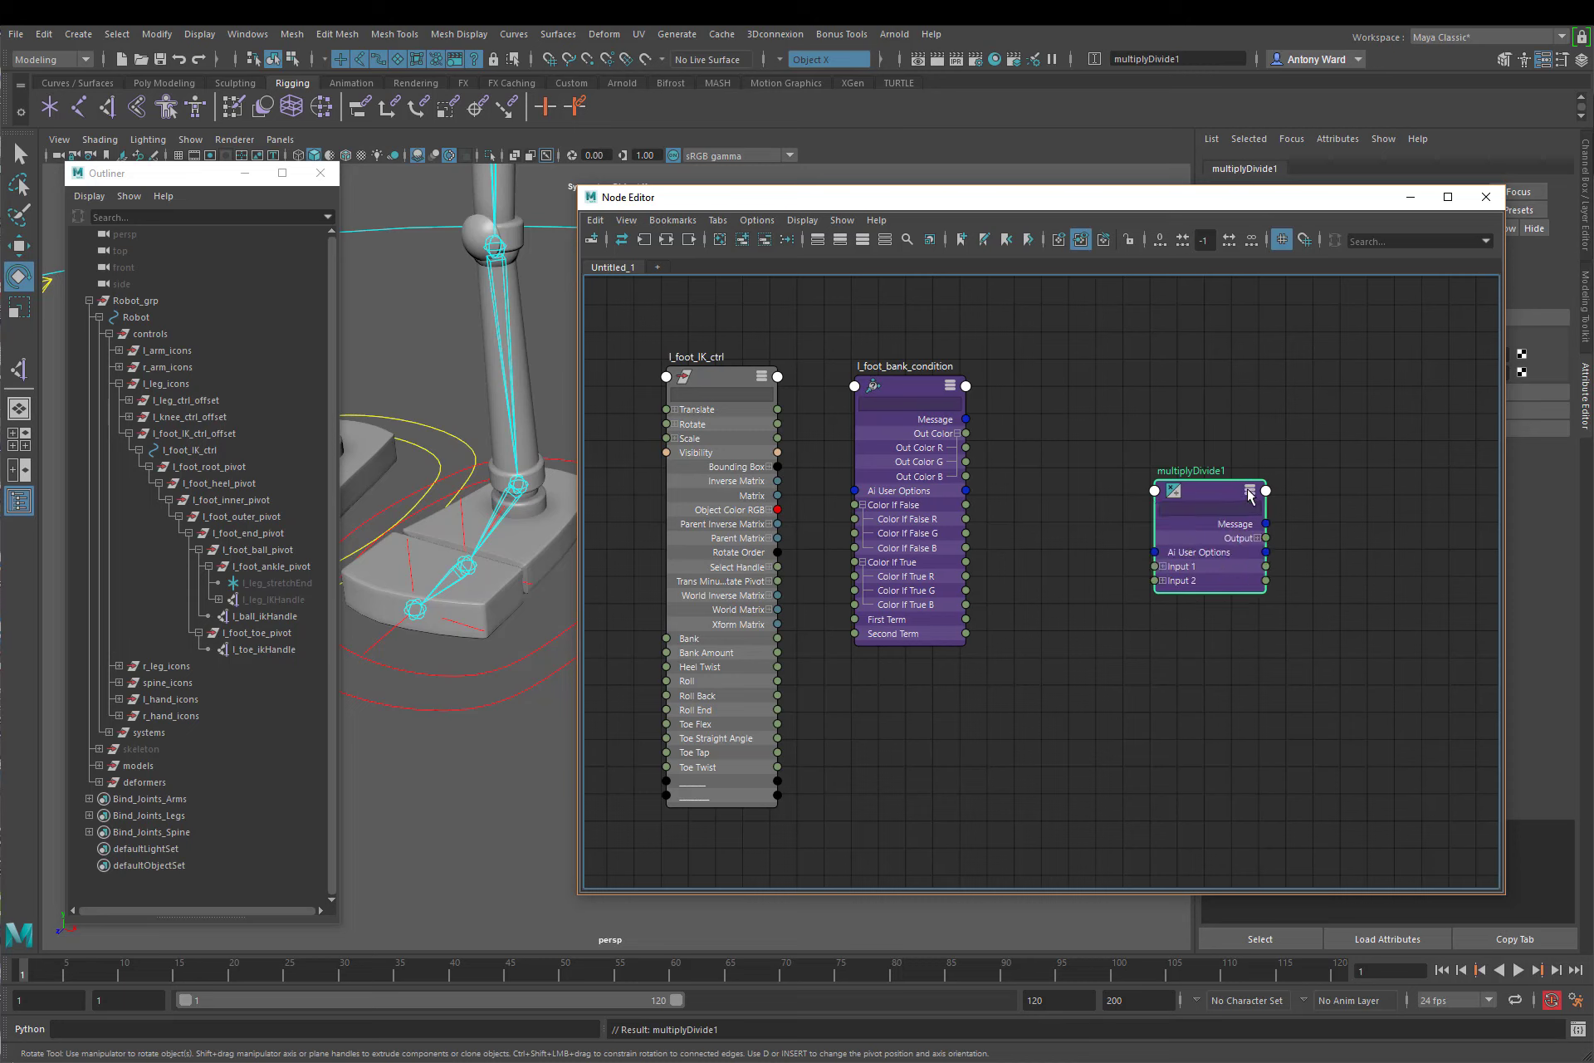
# Step: Rename the multiplyDivide node as l_foot_bank_multi and move it closer to the condition node
pyautogui.doubleClick(1200, 470)
pyautogui.write('l_foot_bank_multi')
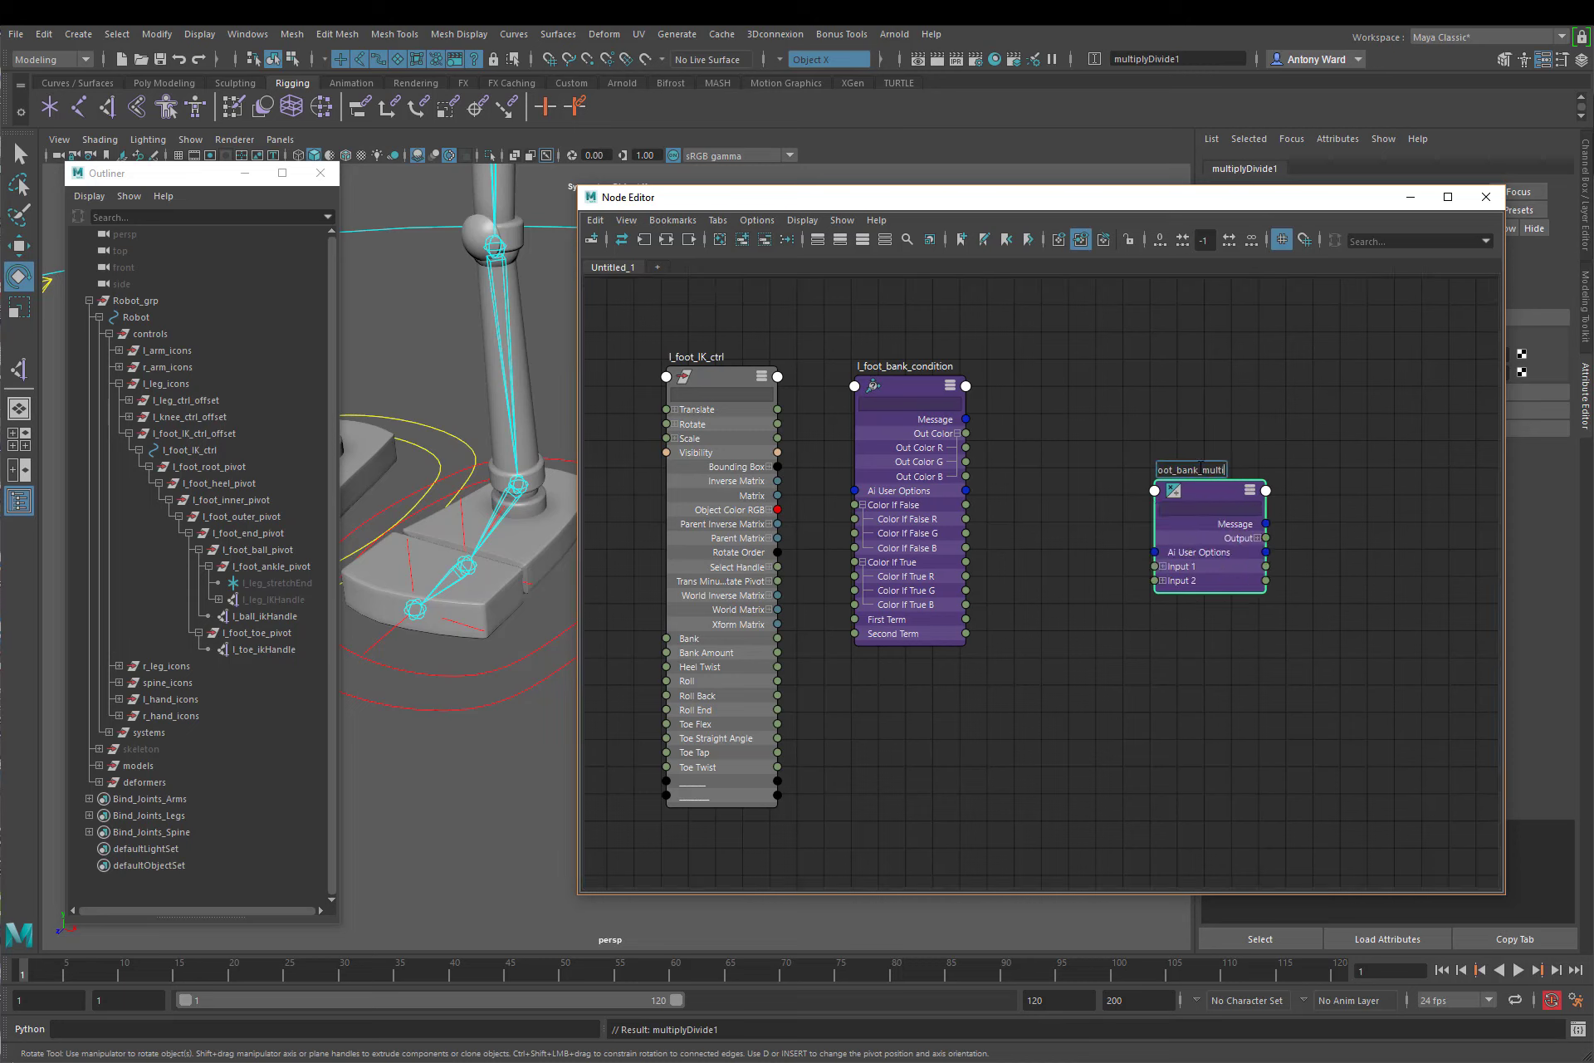
pyautogui.press('Return')
pyautogui.moveTo(1203, 497); pyautogui.dragTo(1114, 412)
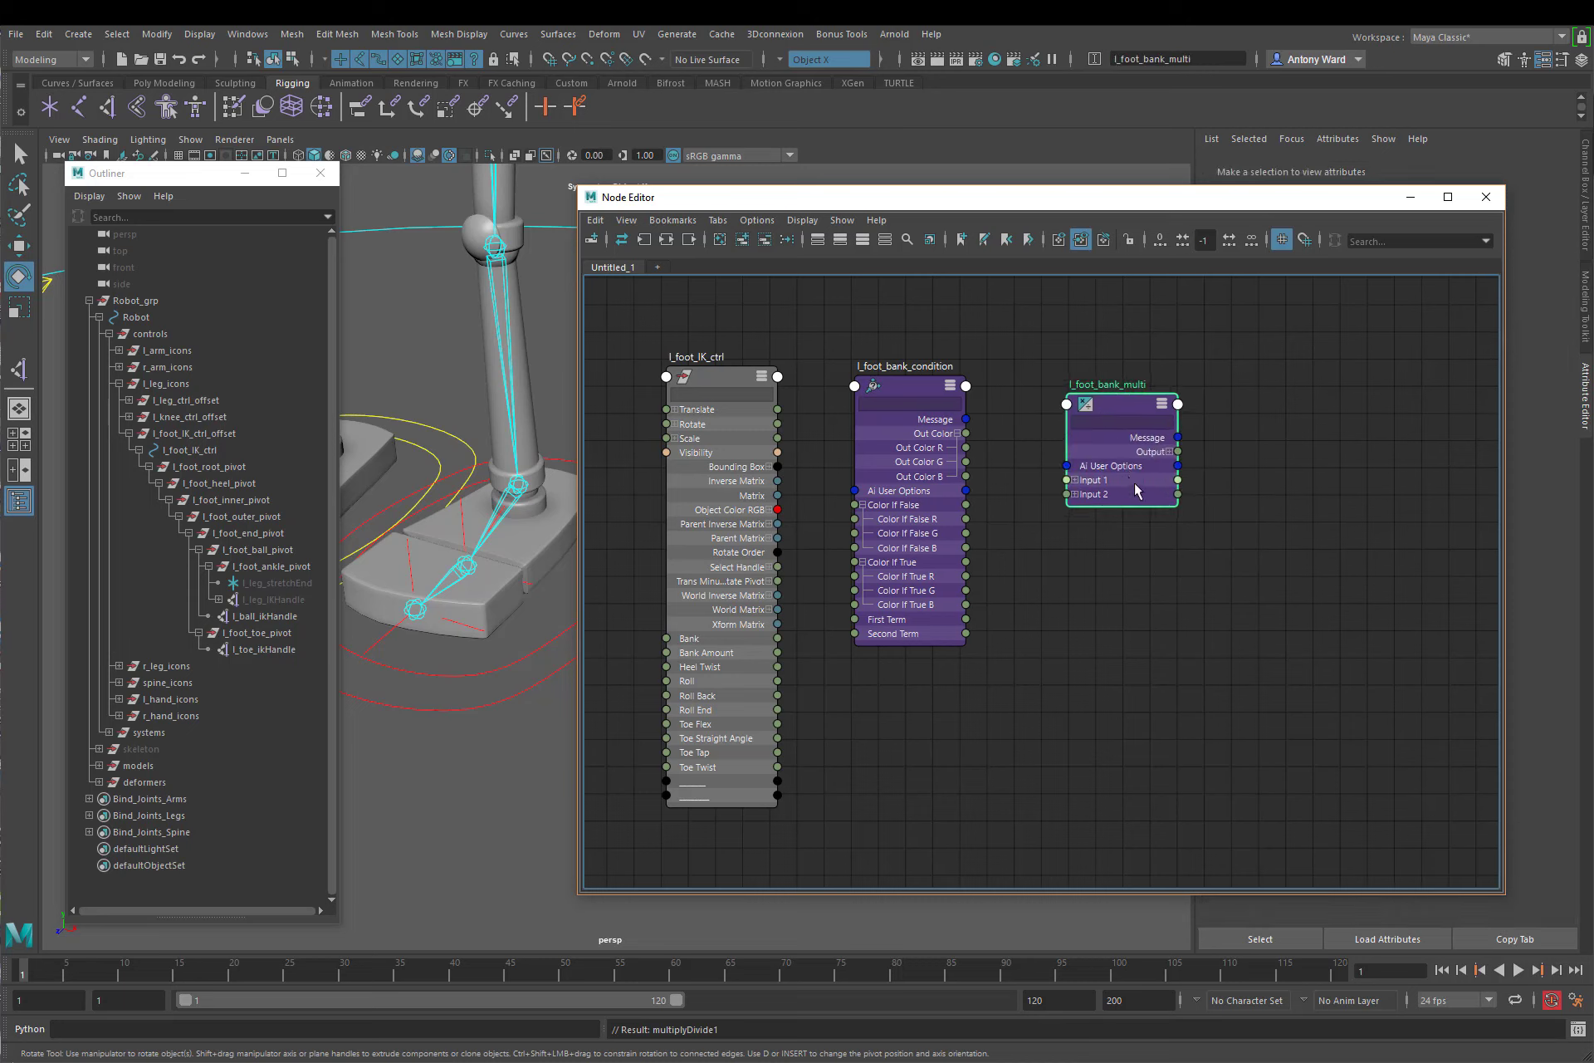
# Step: Expand the Input 1, Input 2 and Output attributes of l_foot_bank_multi and place the node lower, beyond the condition node
pyautogui.click(1074, 496)
pyautogui.click(1073, 481)
pyautogui.click(1170, 451)
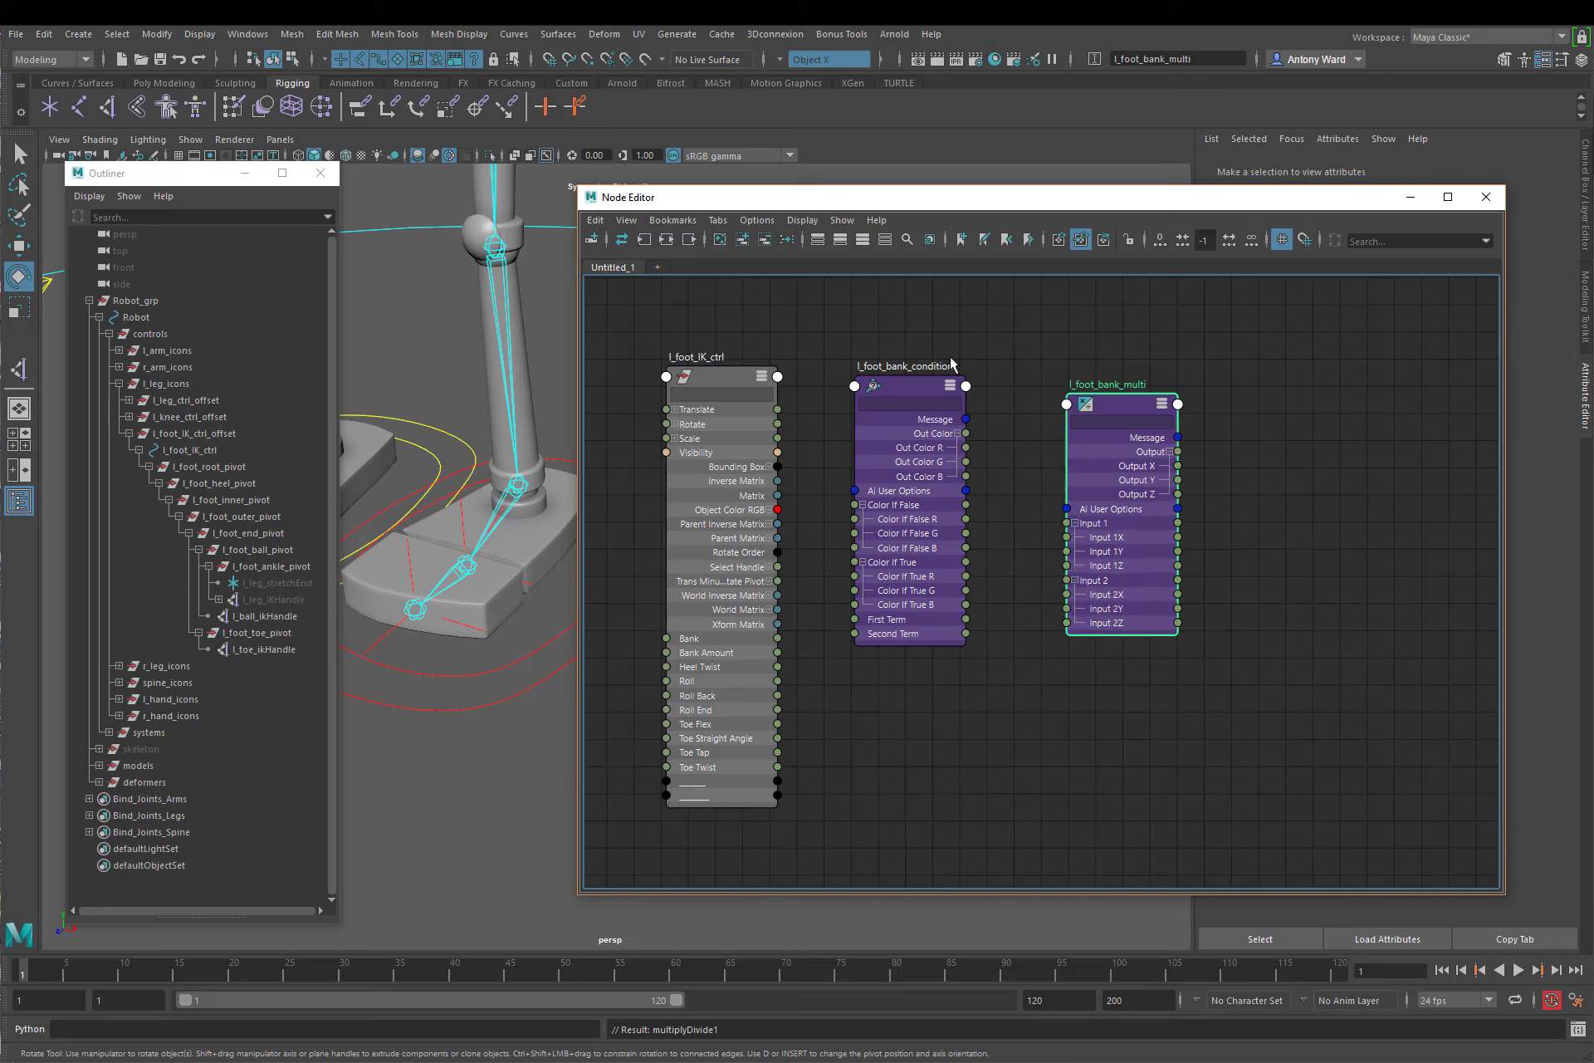
pyautogui.moveTo(906, 397); pyautogui.dragTo(903, 388)
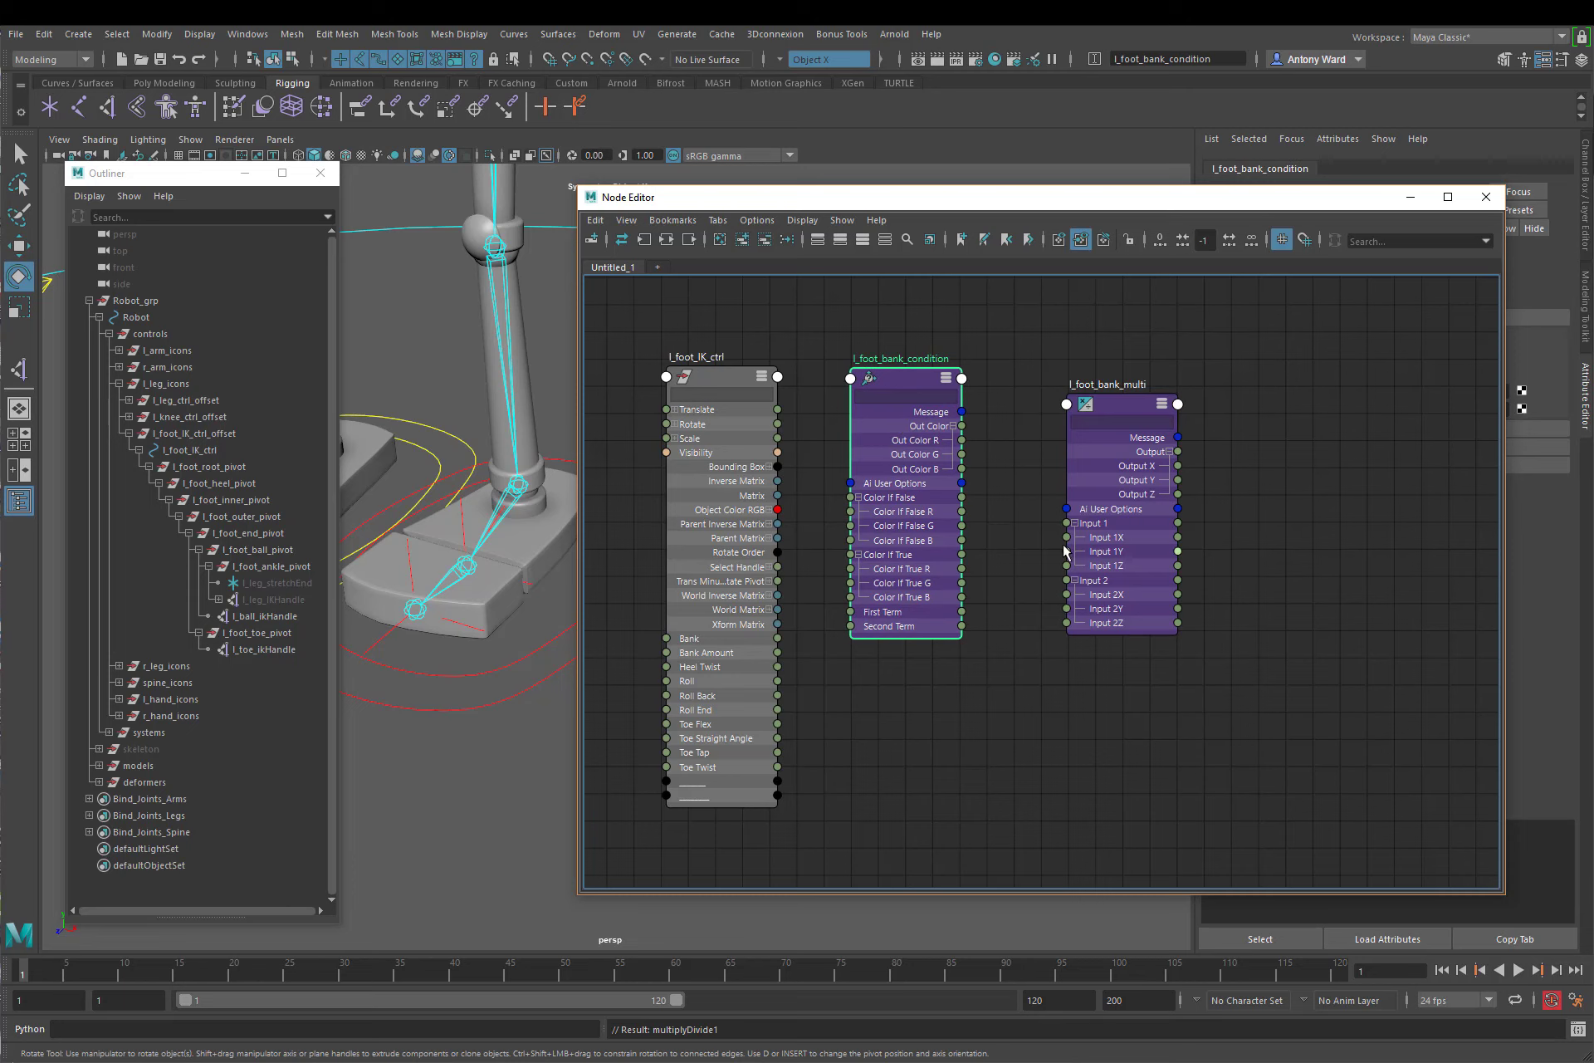
pyautogui.moveTo(1127, 412); pyautogui.dragTo(1126, 439)
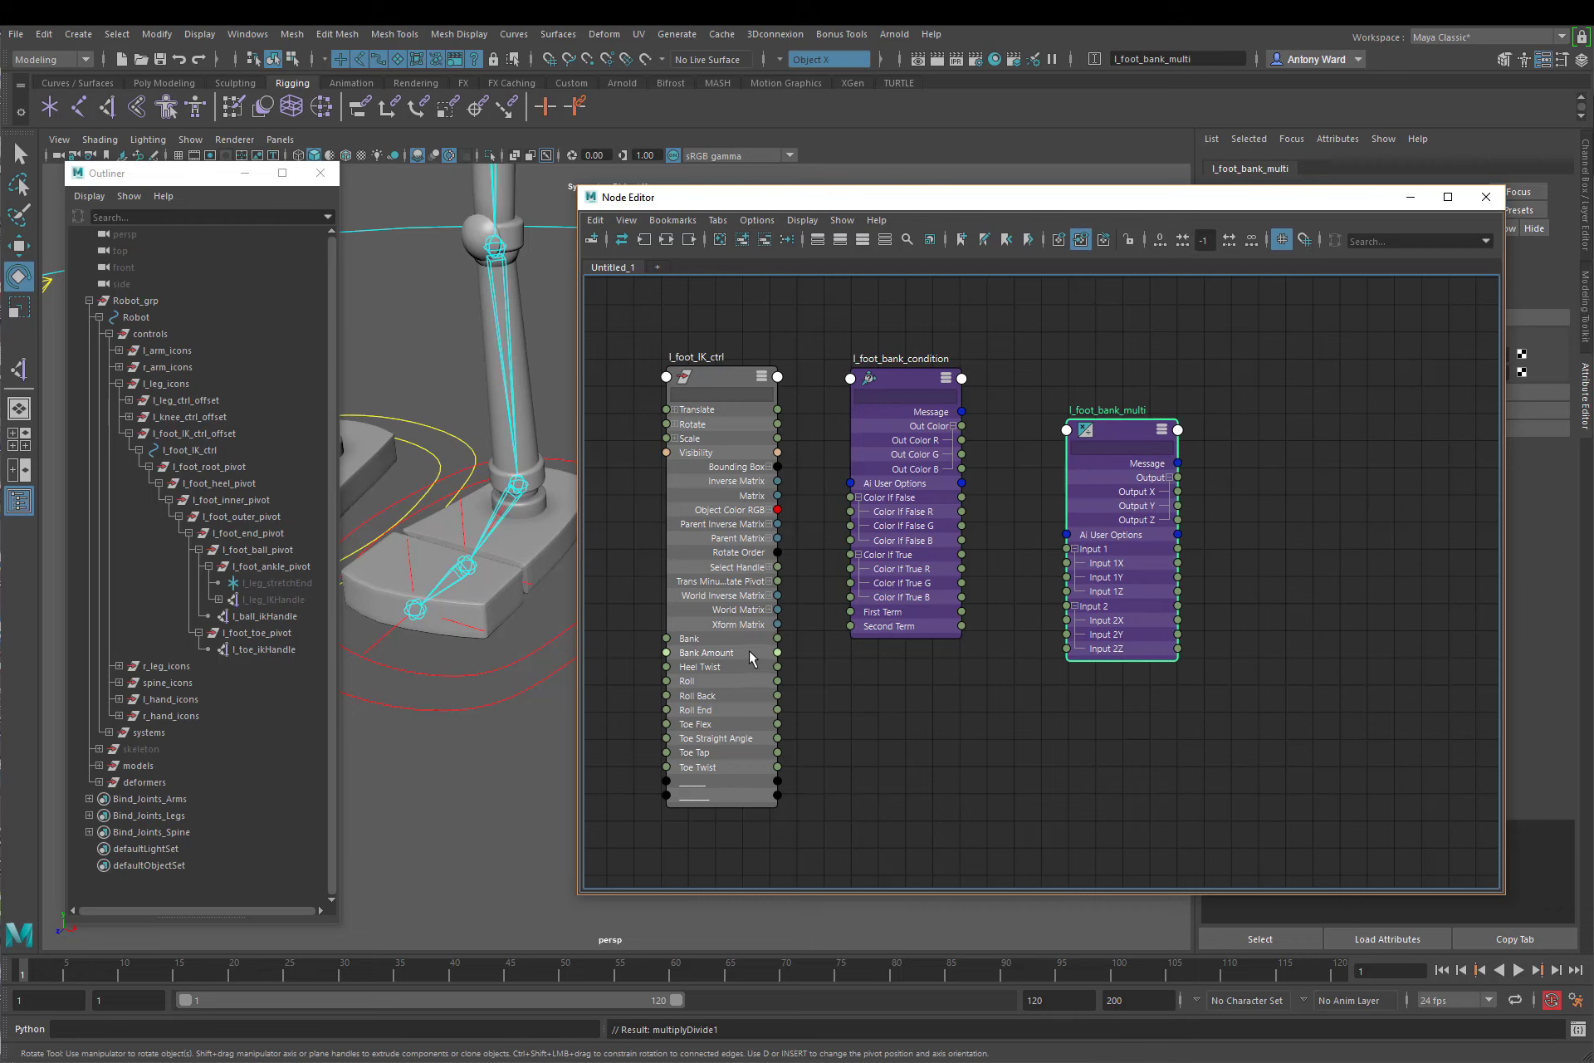
pyautogui.moveTo(1119, 438); pyautogui.dragTo(1113, 558)
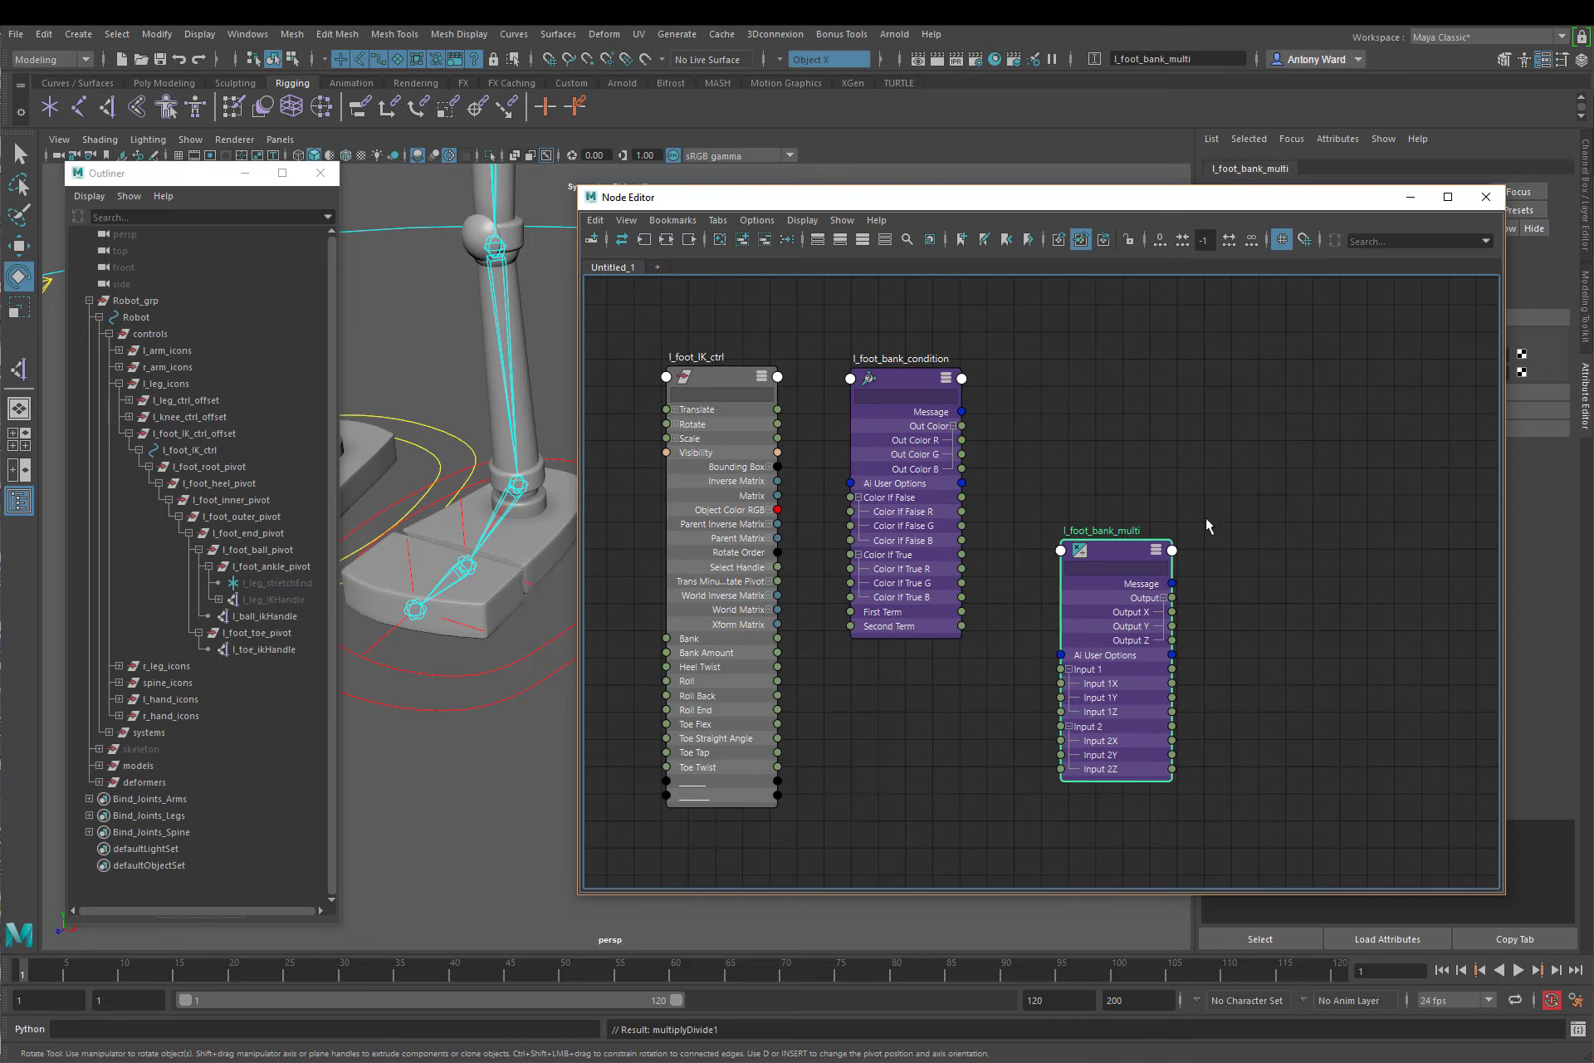
pyautogui.moveTo(1114, 558); pyautogui.dragTo(1121, 615)
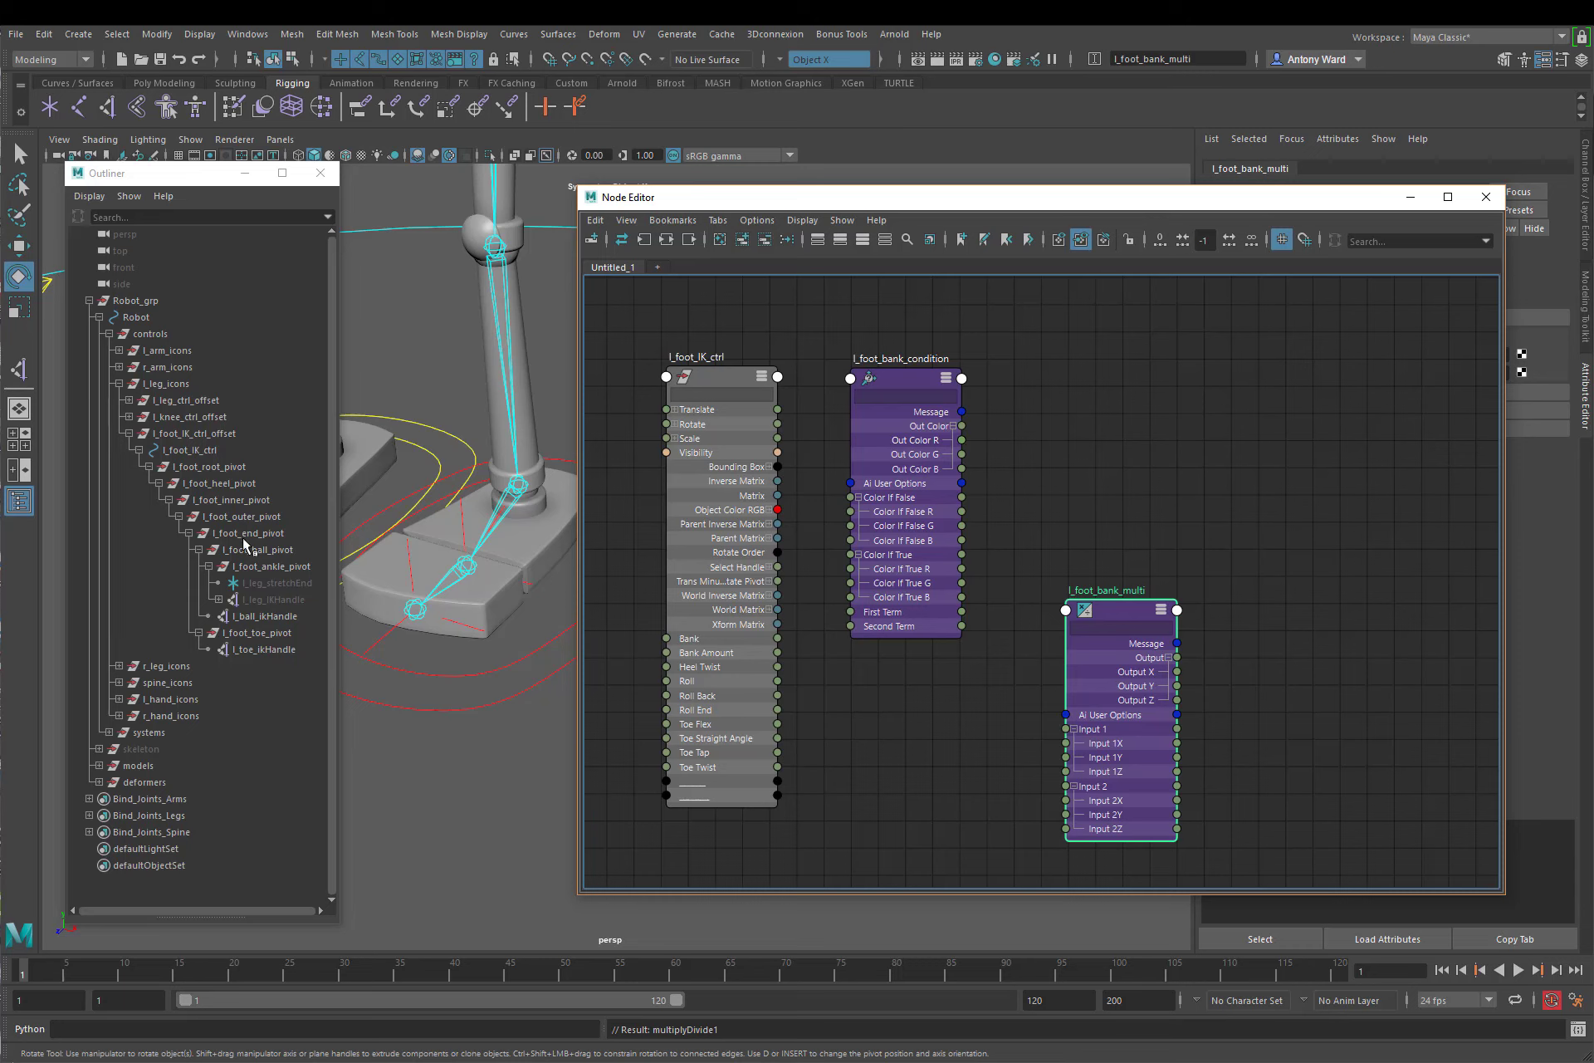
# Step: Add l_foot_inner_pivot and l_foot_outer_pivot to the node graph, showing all their attributes with the Rotate channels expanded
pyautogui.moveTo(248, 500); pyautogui.dragTo(253, 517)
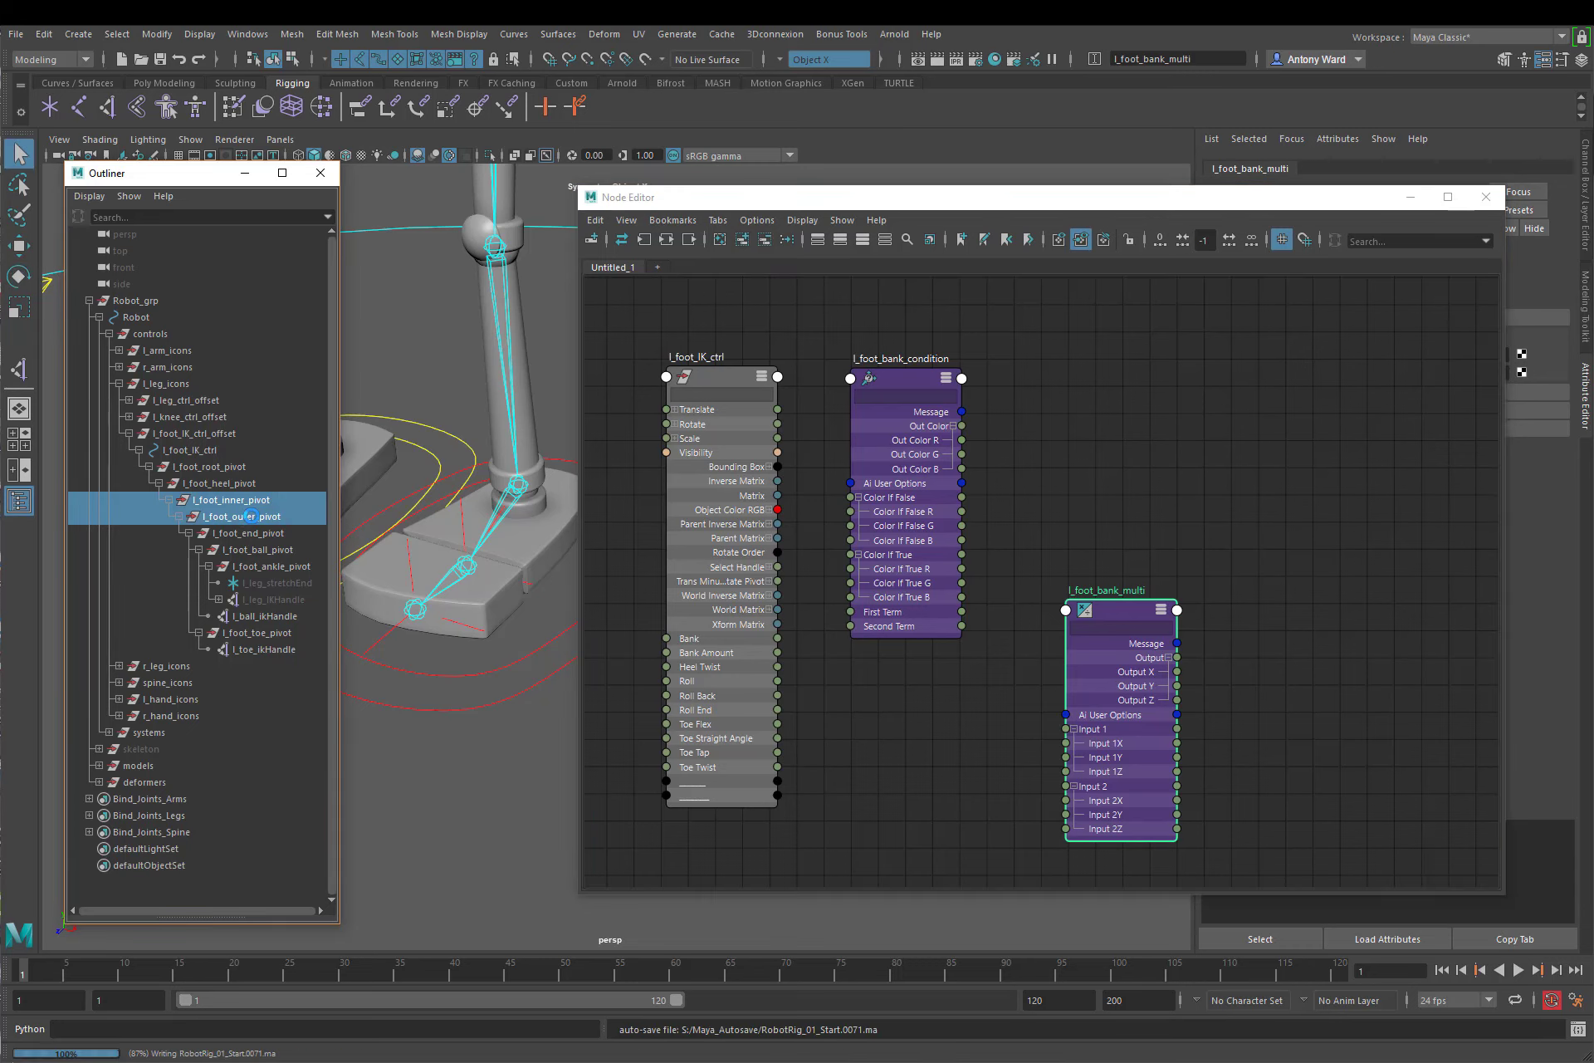
pyautogui.moveTo(253, 517); pyautogui.dragTo(1296, 452, button='middle')
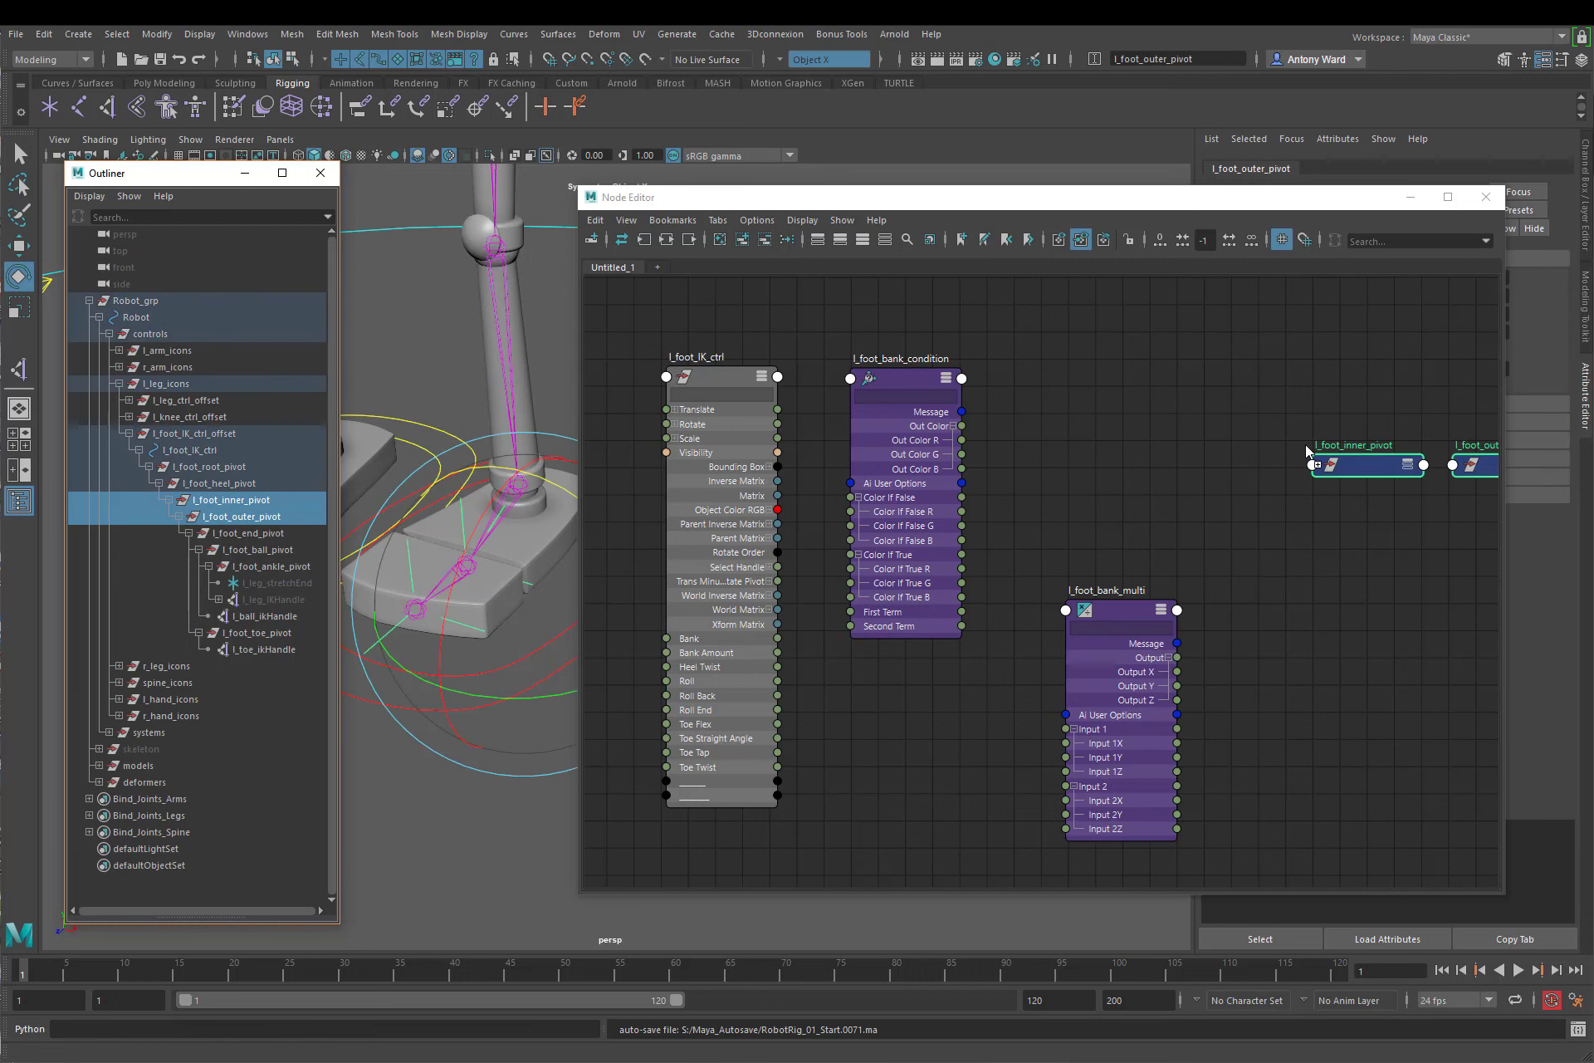
pyautogui.moveTo(1204, 525); pyautogui.dragTo(1101, 531, button='middle')
pyautogui.click(1222, 453)
pyautogui.click(1222, 454)
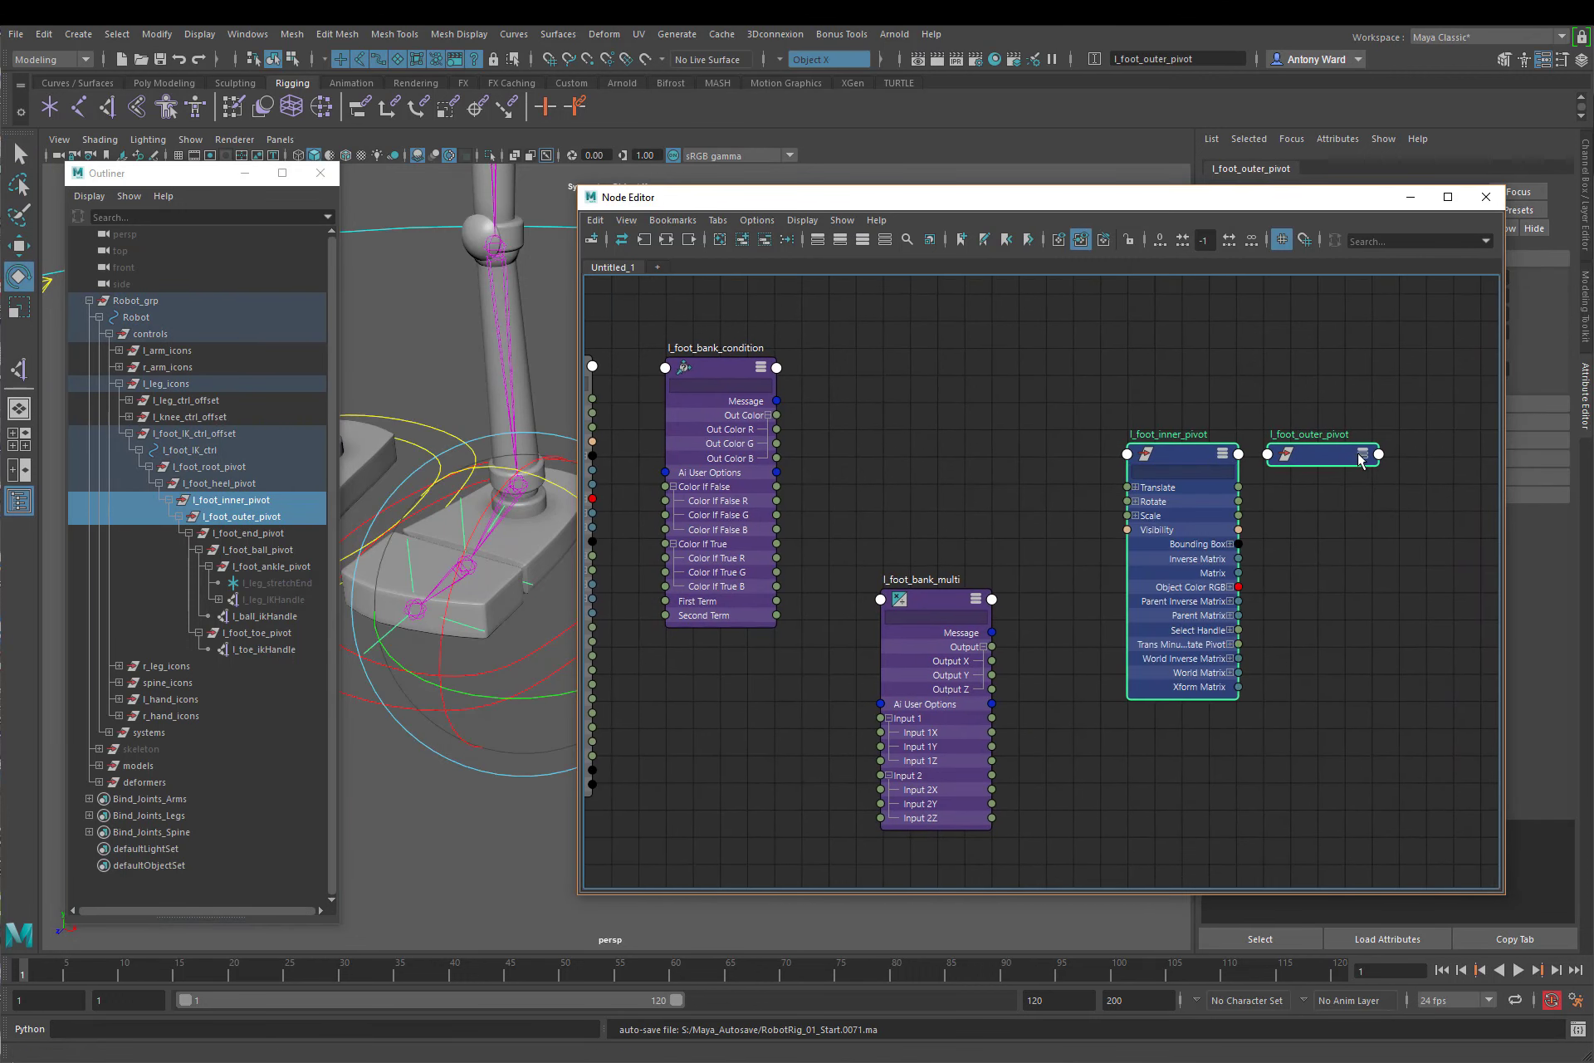
pyautogui.click(1362, 454)
pyautogui.click(1362, 454)
pyautogui.click(1275, 502)
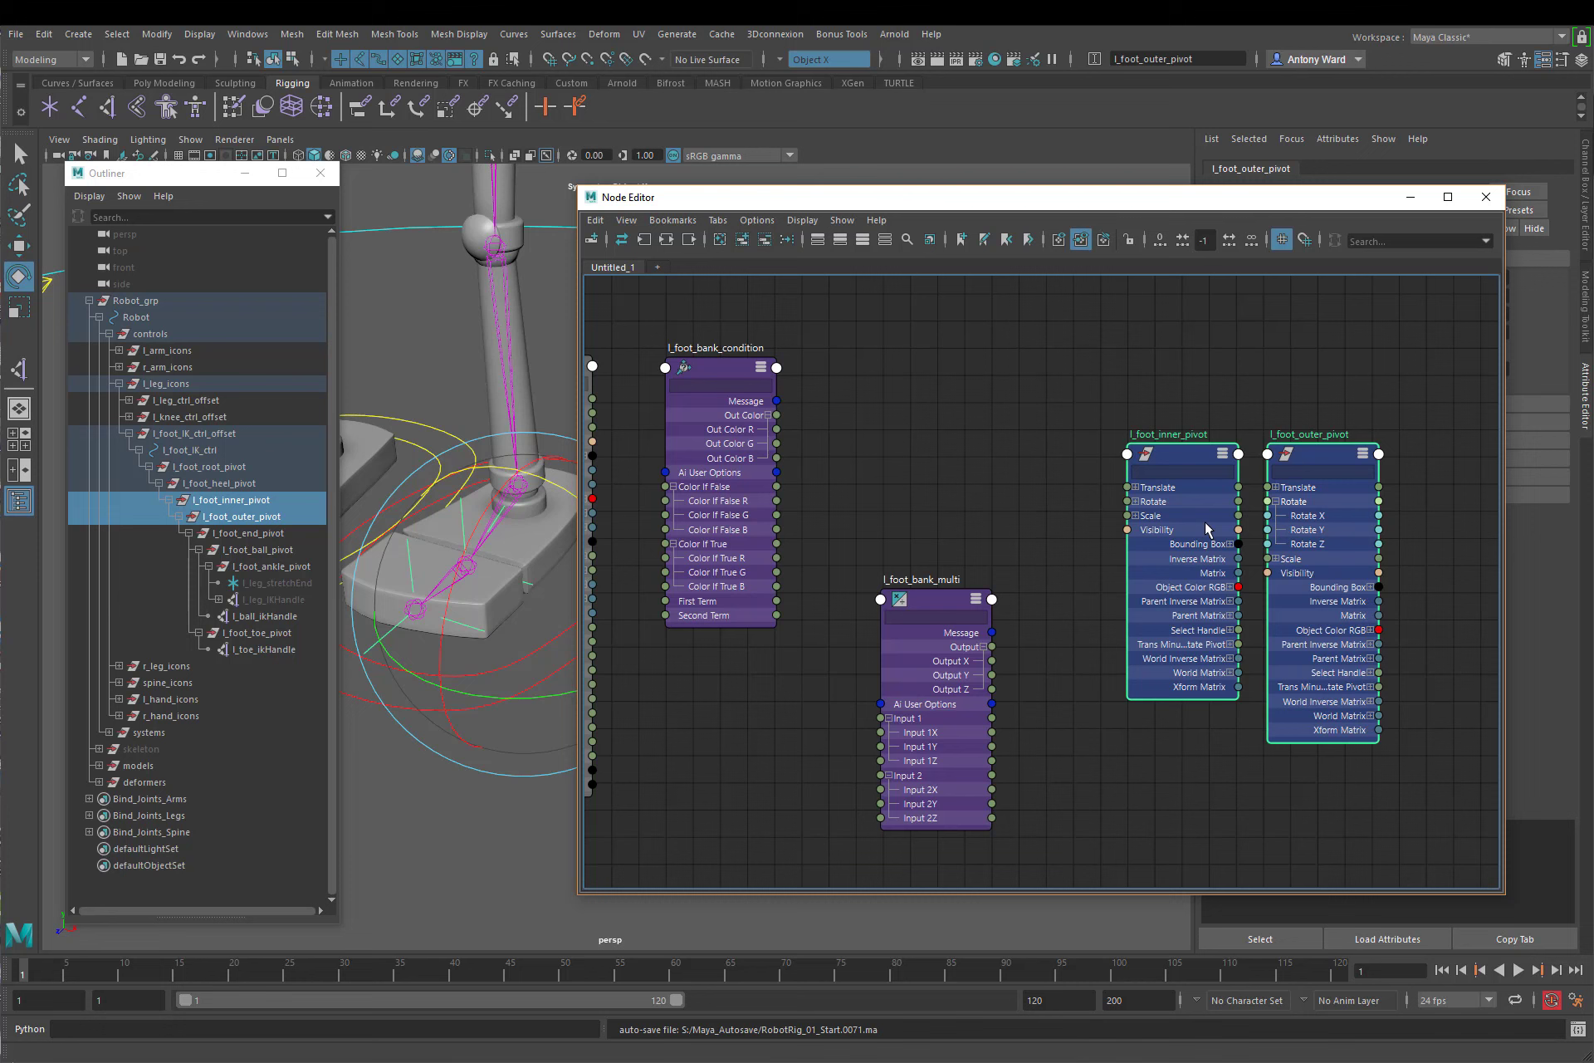
pyautogui.click(1134, 502)
# Step: Arrange the nodes with the inner pivot above the outer pivot and l_foot_bank_multi beside the condition node
pyautogui.click(1260, 407)
pyautogui.moveTo(1184, 465); pyautogui.dragTo(1199, 335)
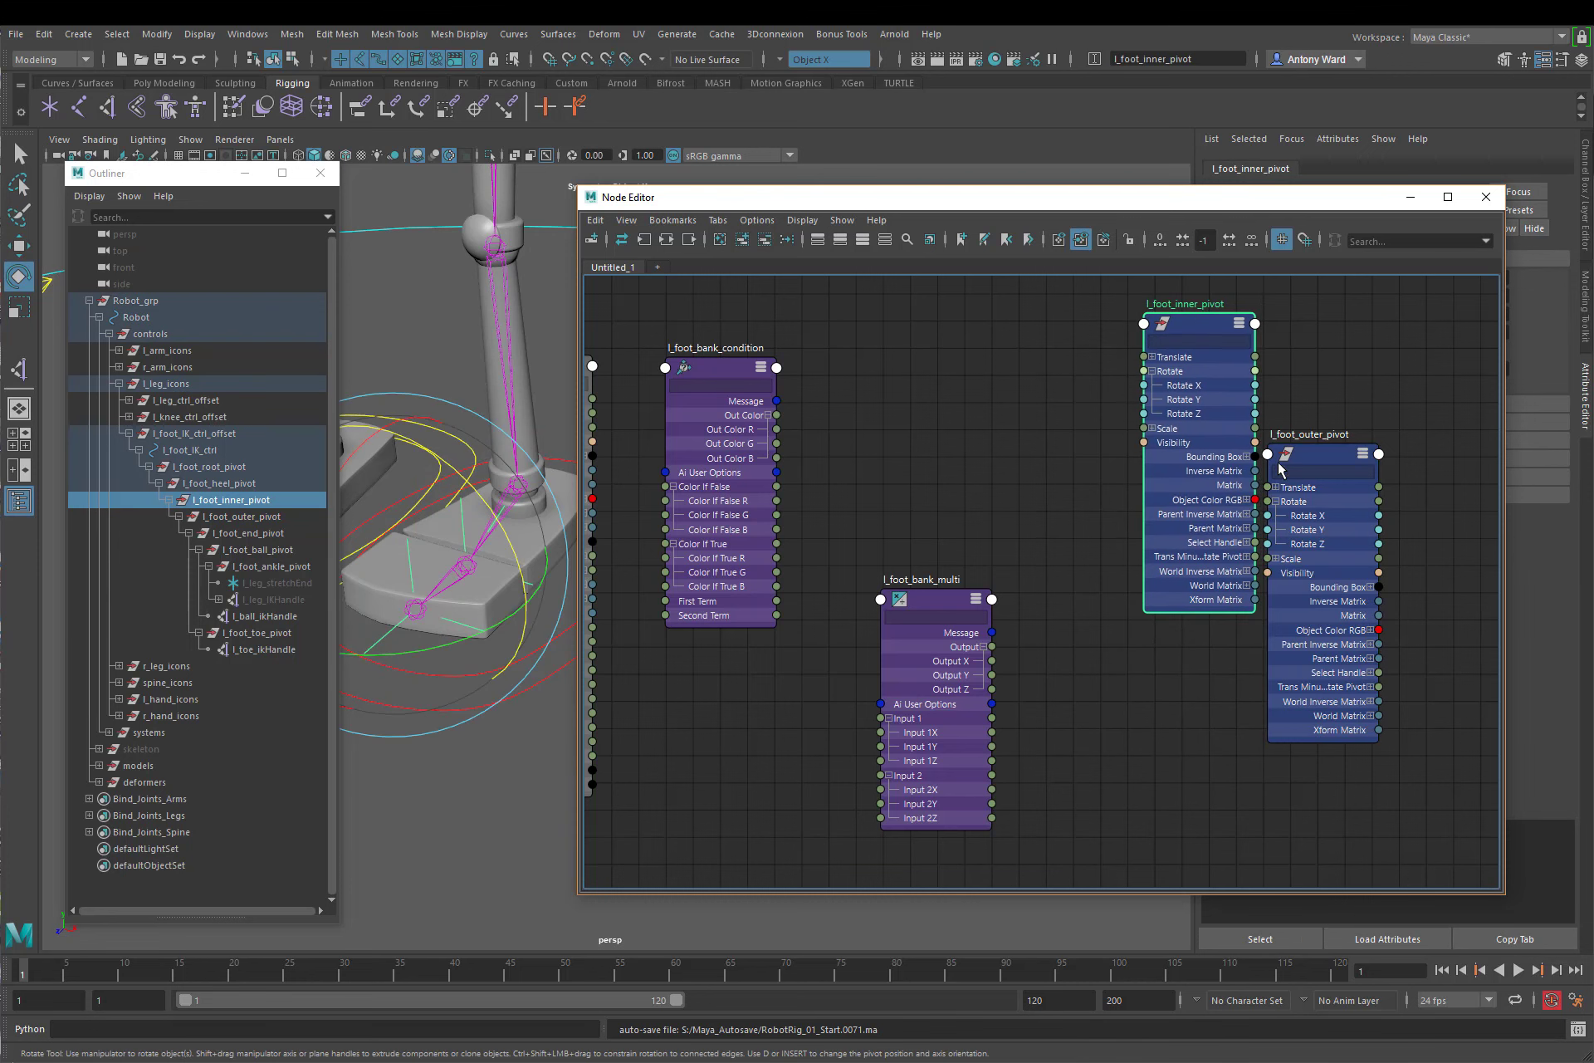
pyautogui.click(1337, 467)
pyautogui.moveTo(1337, 467); pyautogui.dragTo(1342, 586)
pyautogui.keyDown('alt'); pyautogui.moveTo(1119, 603); pyautogui.dragTo(1249, 601, button='middle'); pyautogui.keyUp('alt')
pyautogui.keyDown('alt'); pyautogui.moveTo(1249, 601); pyautogui.dragTo(1193, 606, button='right'); pyautogui.keyUp('alt')
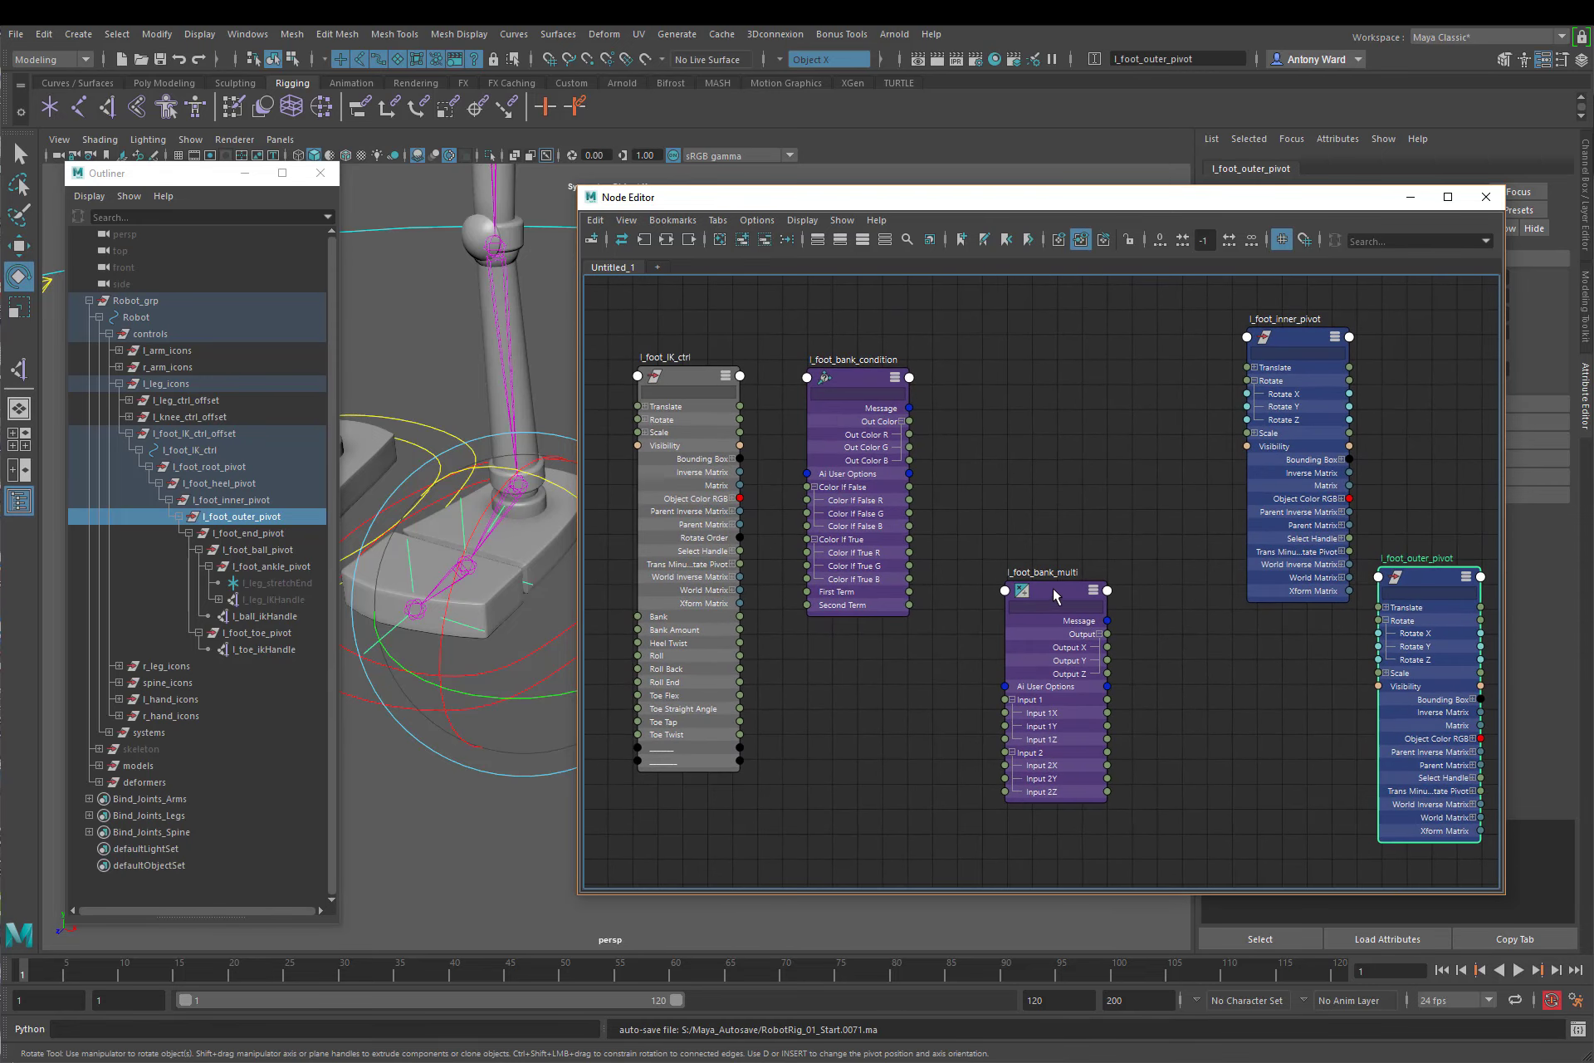
pyautogui.click(1000, 600)
pyautogui.moveTo(1000, 600); pyautogui.dragTo(1027, 380)
pyautogui.click(1202, 616)
pyautogui.keyDown('alt'); pyautogui.moveTo(1202, 616); pyautogui.dragTo(1207, 613, button='middle'); pyautogui.keyUp('alt')
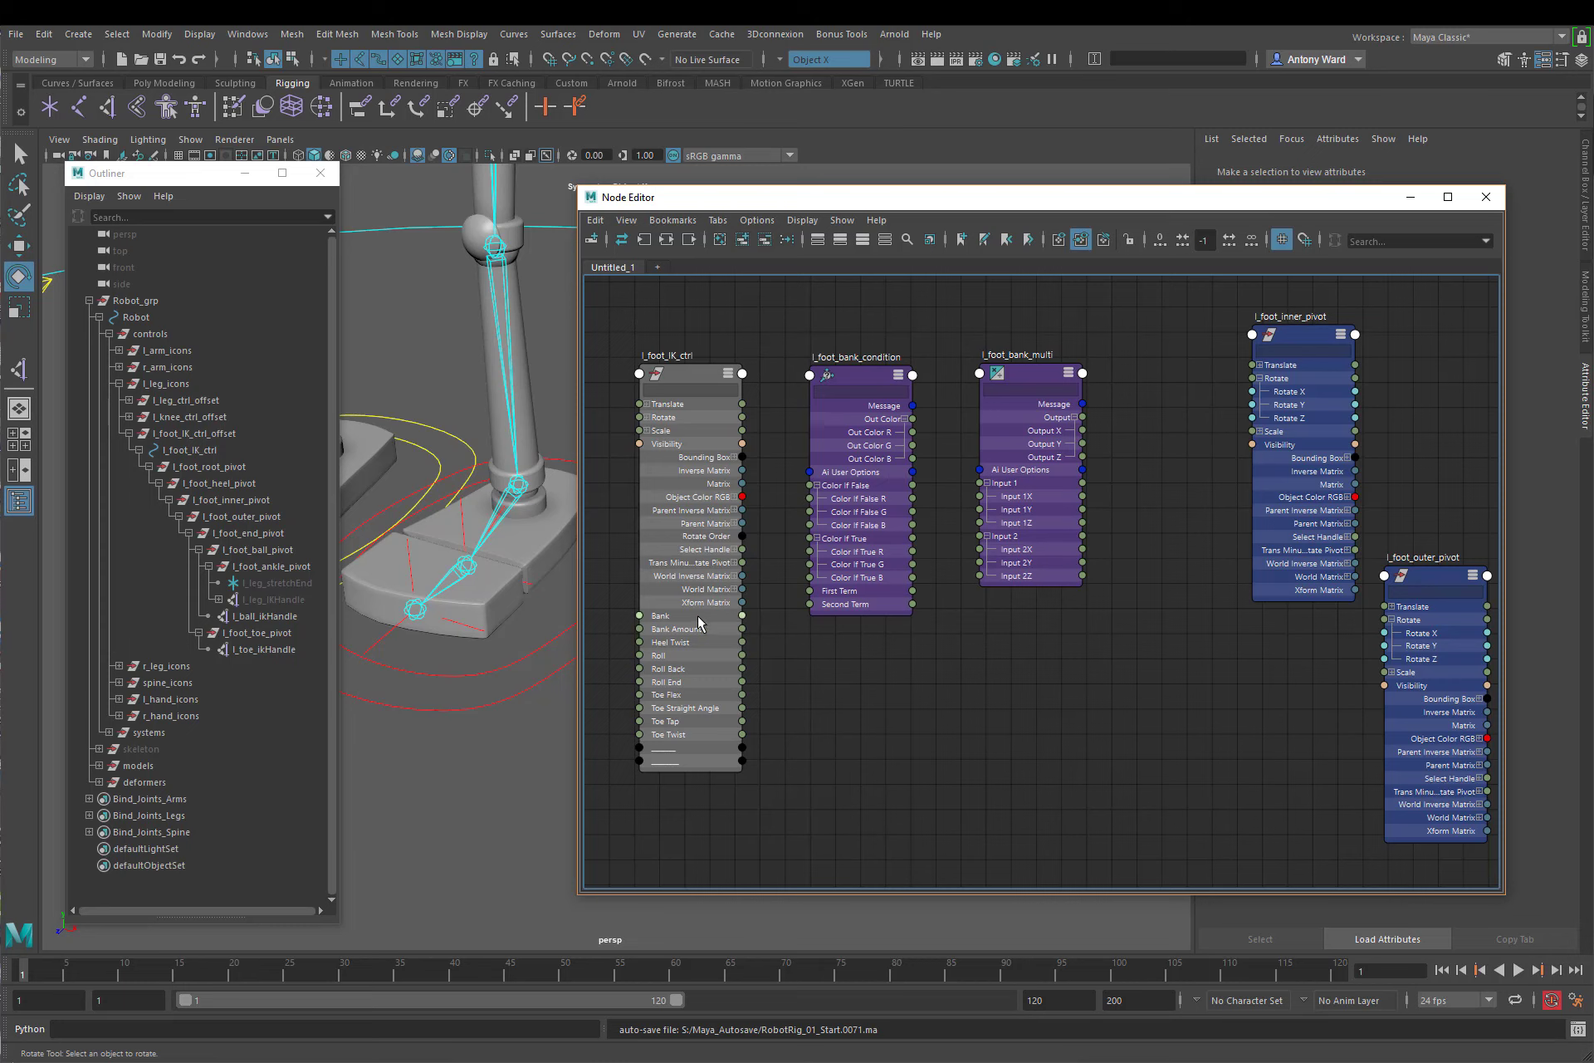
# Step: Connect Bank of l_foot_IK_ctrl to the condition node's First Term, Color If False G and Color If True R
pyautogui.moveTo(742, 615); pyautogui.dragTo(810, 590)
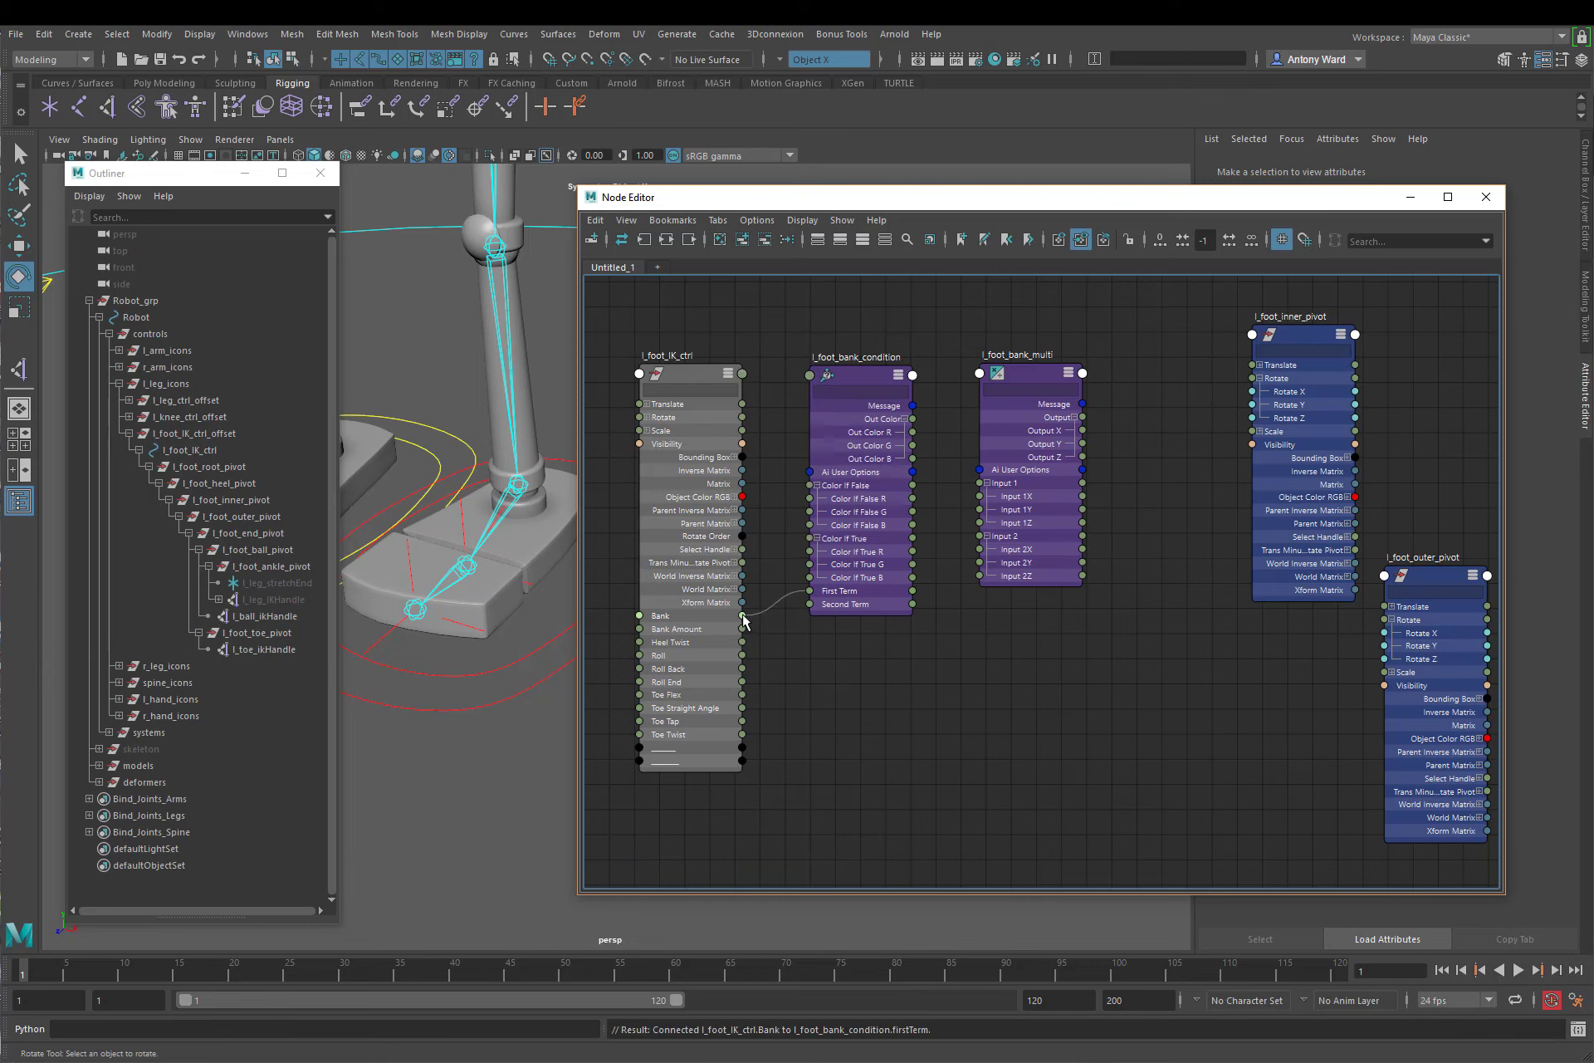
pyautogui.moveTo(742, 615); pyautogui.dragTo(810, 511)
pyautogui.moveTo(742, 615); pyautogui.dragTo(812, 554)
# Step: Connect the condition's Out Color R and G to l_foot_bank_multi's Input 1X and 1Y, and Bank Amount to its Input 2X and 2Y
pyautogui.moveTo(913, 433); pyautogui.dragTo(980, 498)
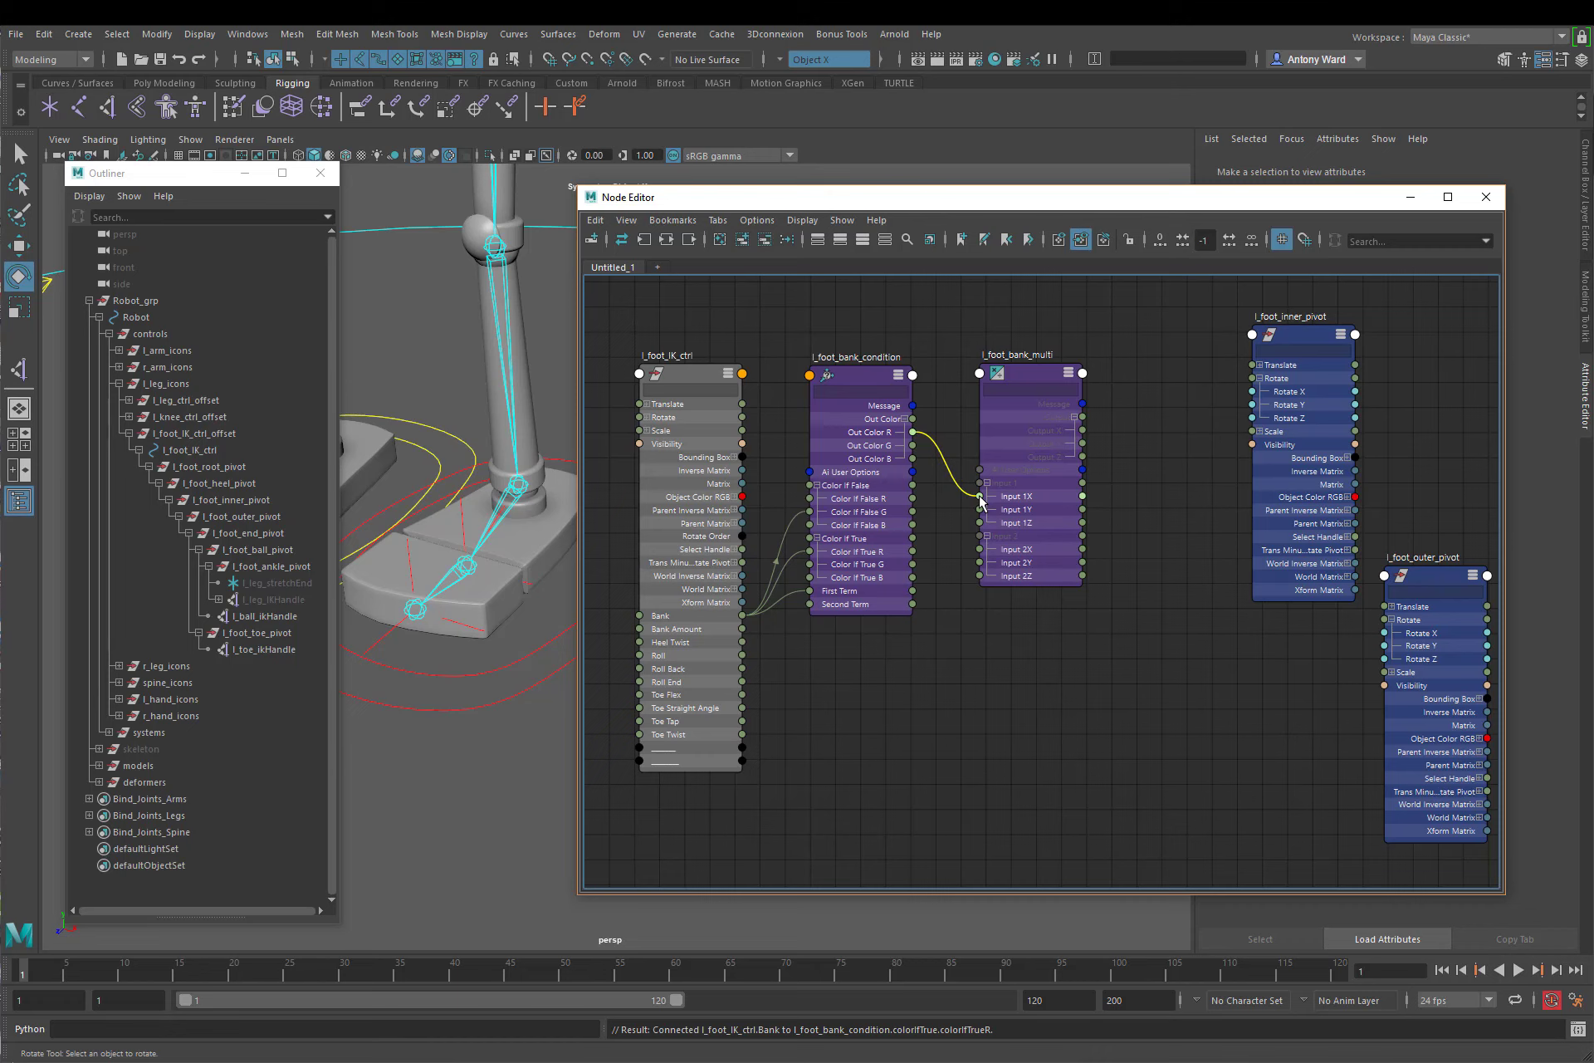
pyautogui.moveTo(979, 497)
pyautogui.mouseDown()
pyautogui.moveTo(955, 480)
pyautogui.moveTo(949, 438)
pyautogui.moveTo(1174, 436)
pyautogui.moveTo(1250, 399)
pyautogui.moveTo(1172, 475)
pyautogui.moveTo(980, 498)
pyautogui.mouseUp()
pyautogui.moveTo(980, 499)
pyautogui.mouseDown()
pyautogui.moveTo(961, 499)
pyautogui.moveTo(981, 499)
pyautogui.mouseUp()
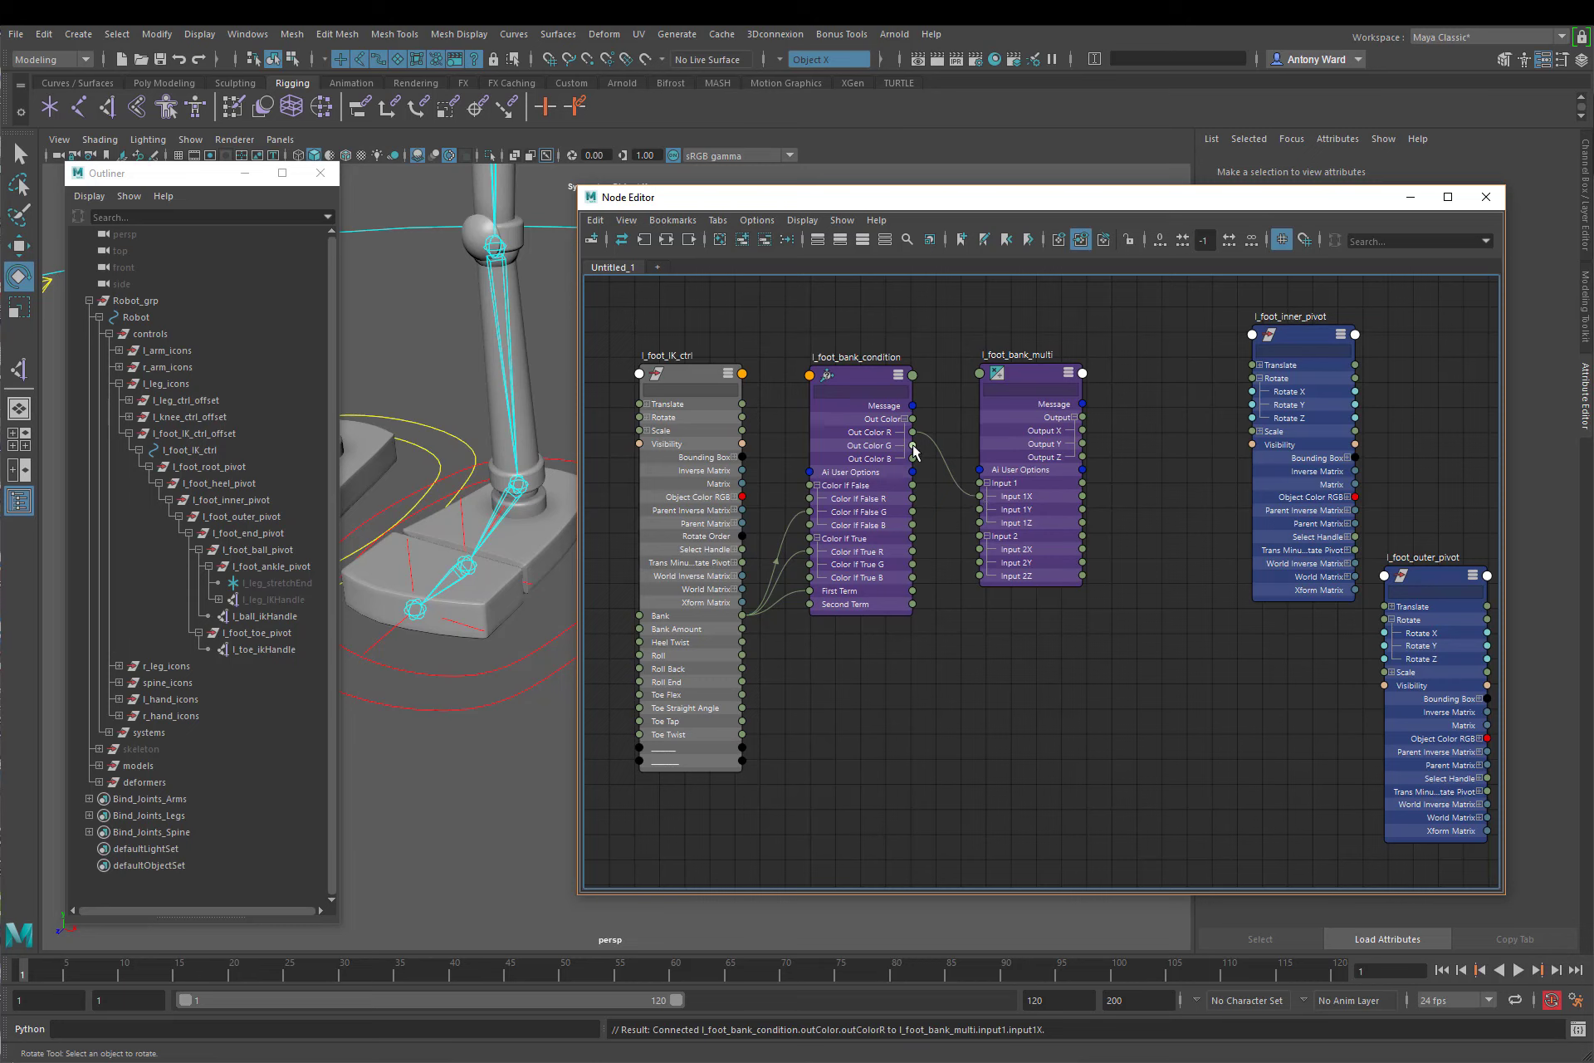
pyautogui.moveTo(913, 445); pyautogui.dragTo(980, 509)
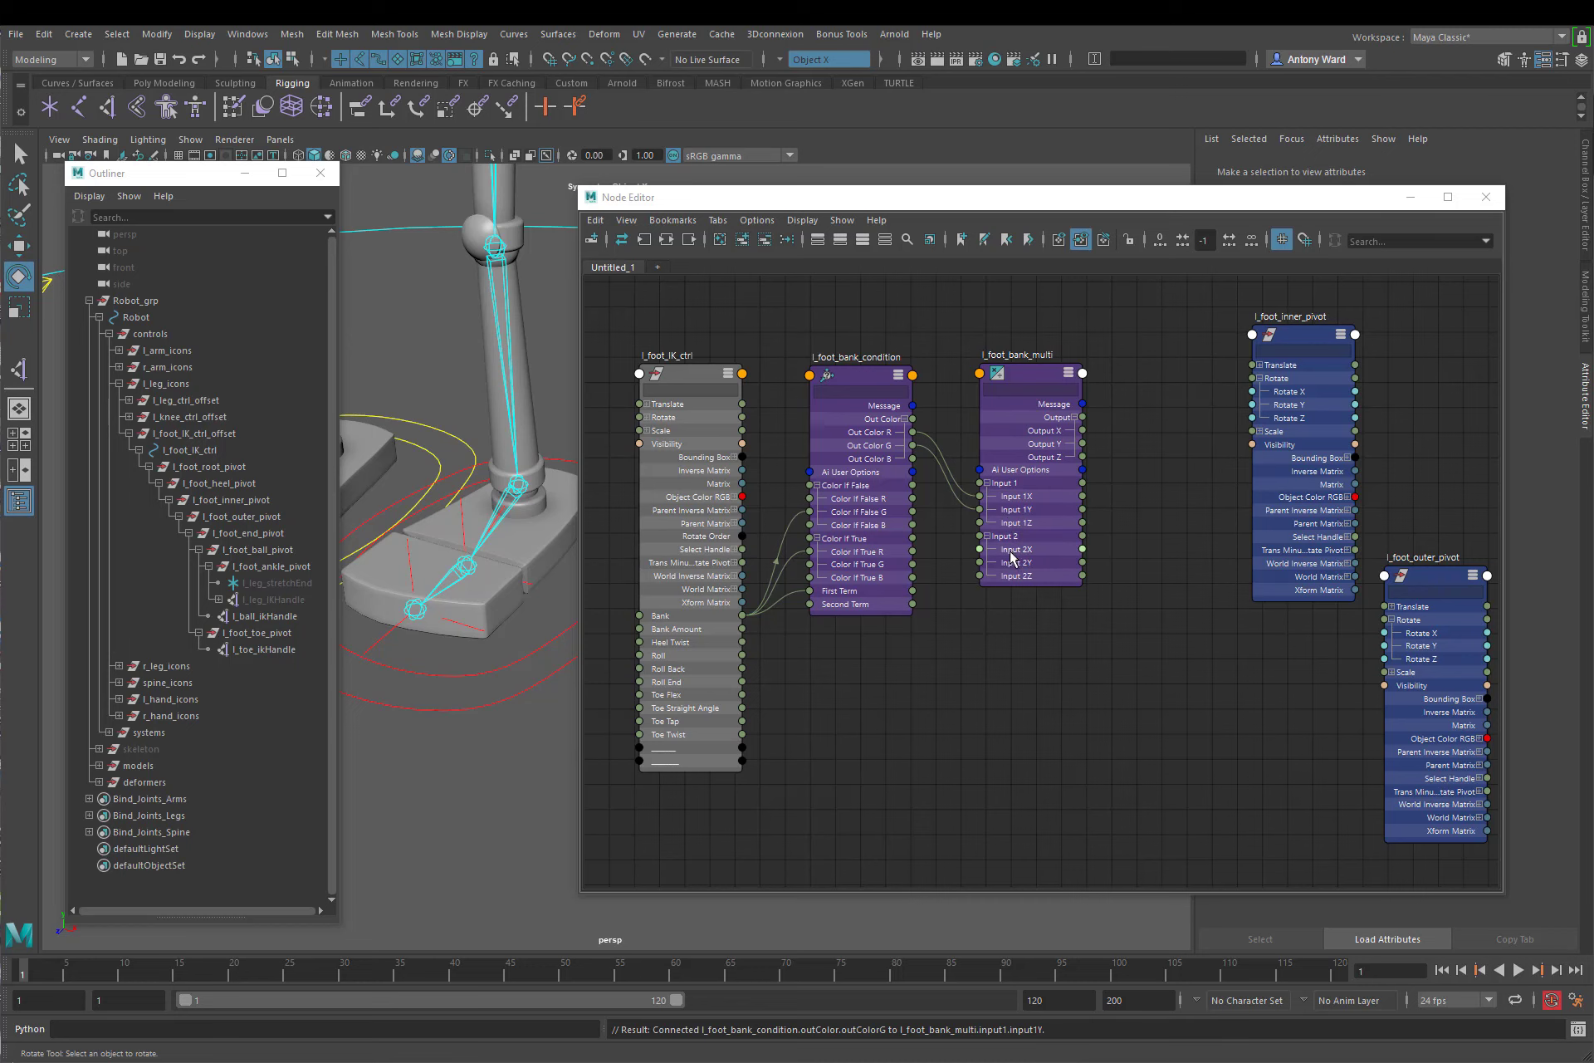
pyautogui.moveTo(742, 628); pyautogui.dragTo(979, 549)
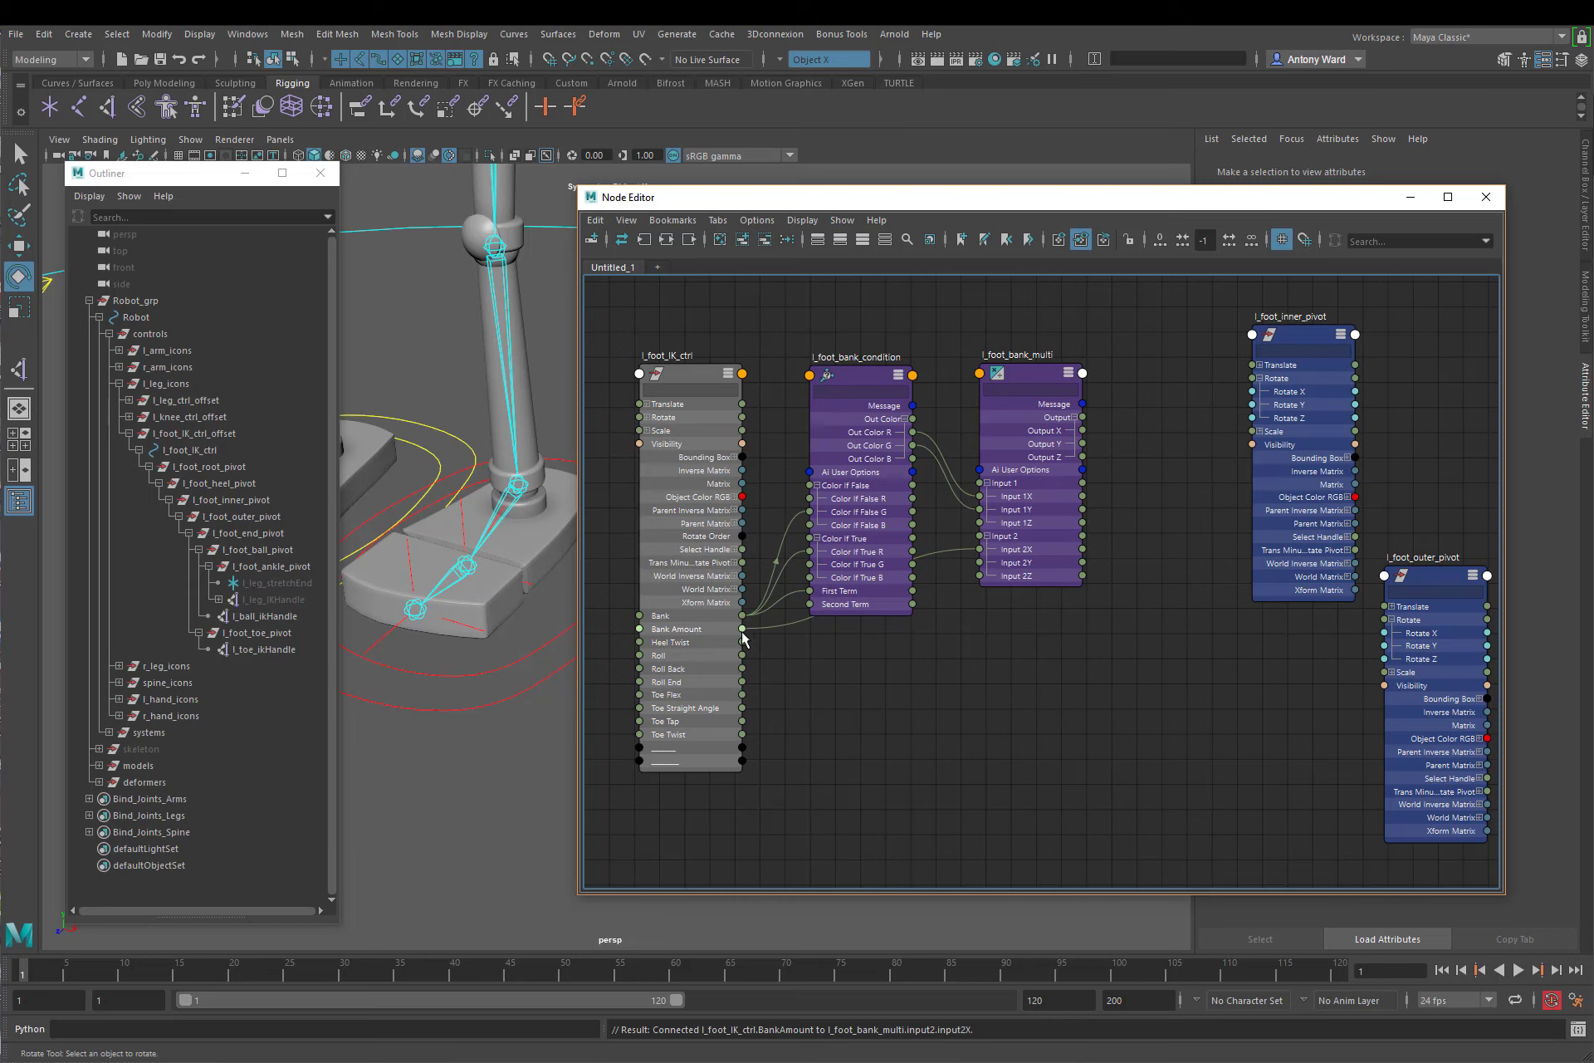
pyautogui.moveTo(742, 630); pyautogui.dragTo(979, 563)
# Step: Connect l_foot_bank_multi's Output X to the inner pivot's Rotate Z and its Output Y to the outer pivot's Rotate Z
pyautogui.moveTo(1141, 427); pyautogui.dragTo(1252, 418)
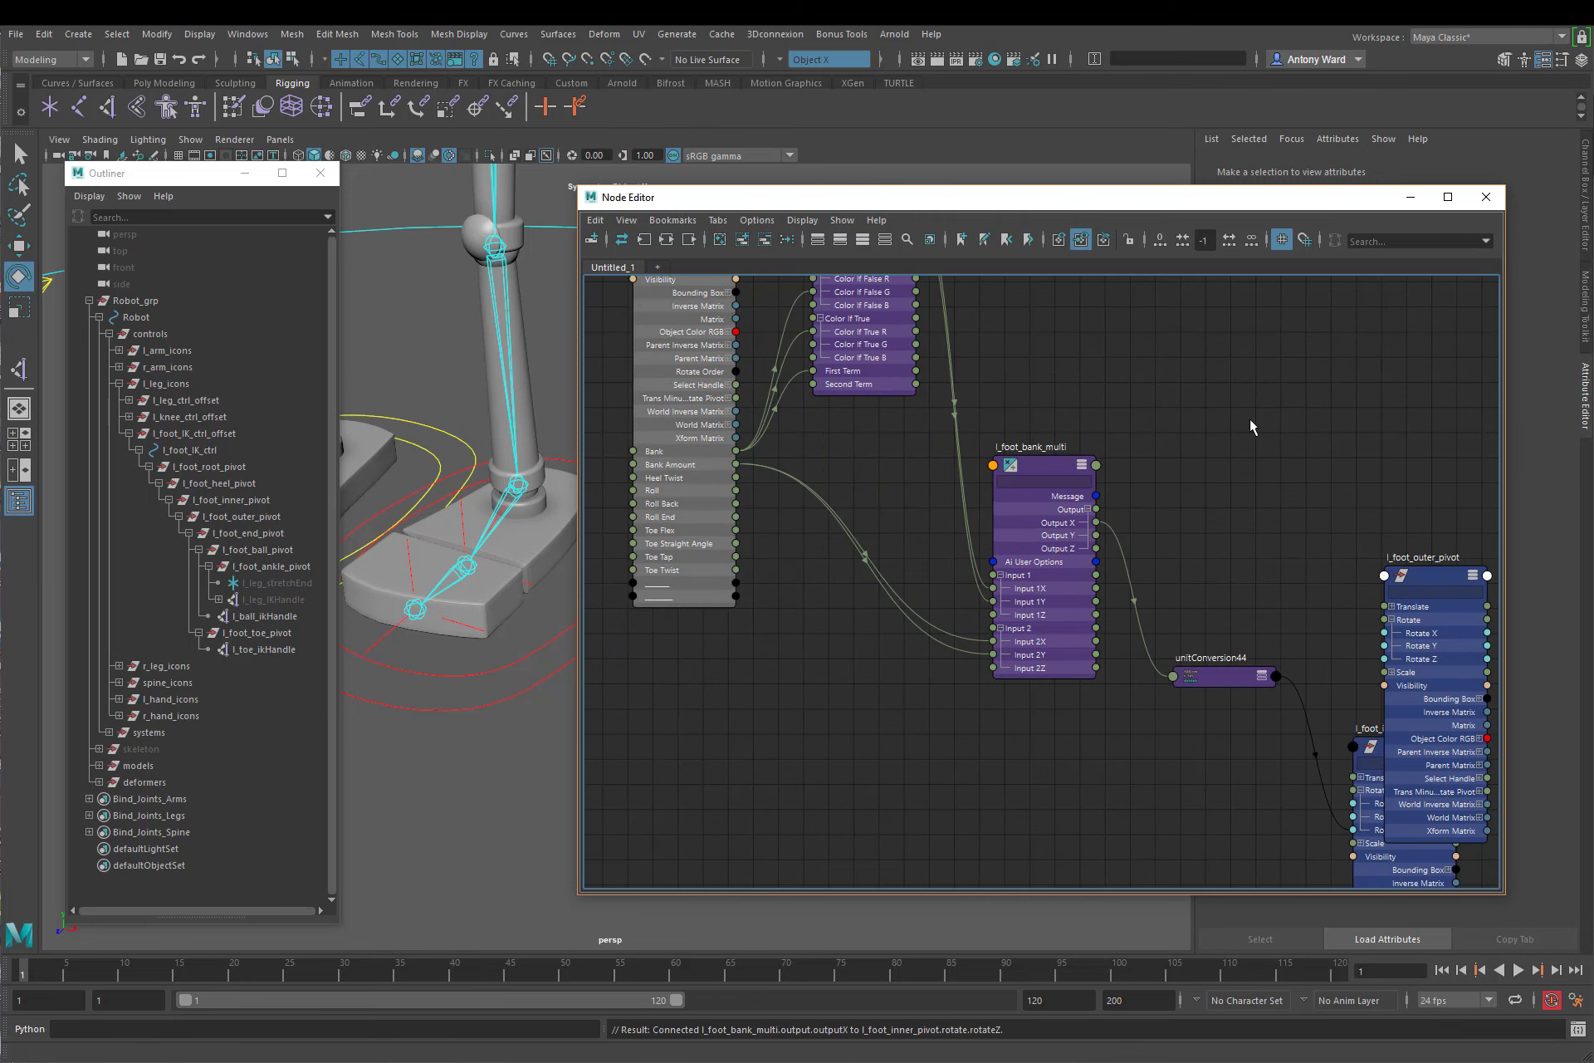
pyautogui.keyDown('alt'); pyautogui.moveTo(1276, 713); pyautogui.dragTo(1114, 579, button='middle'); pyautogui.keyUp('alt')
pyautogui.moveTo(1269, 457); pyautogui.dragTo(1245, 282)
pyautogui.keyDown('alt'); pyautogui.moveTo(1154, 529); pyautogui.dragTo(1202, 564, button='middle'); pyautogui.keyUp('alt')
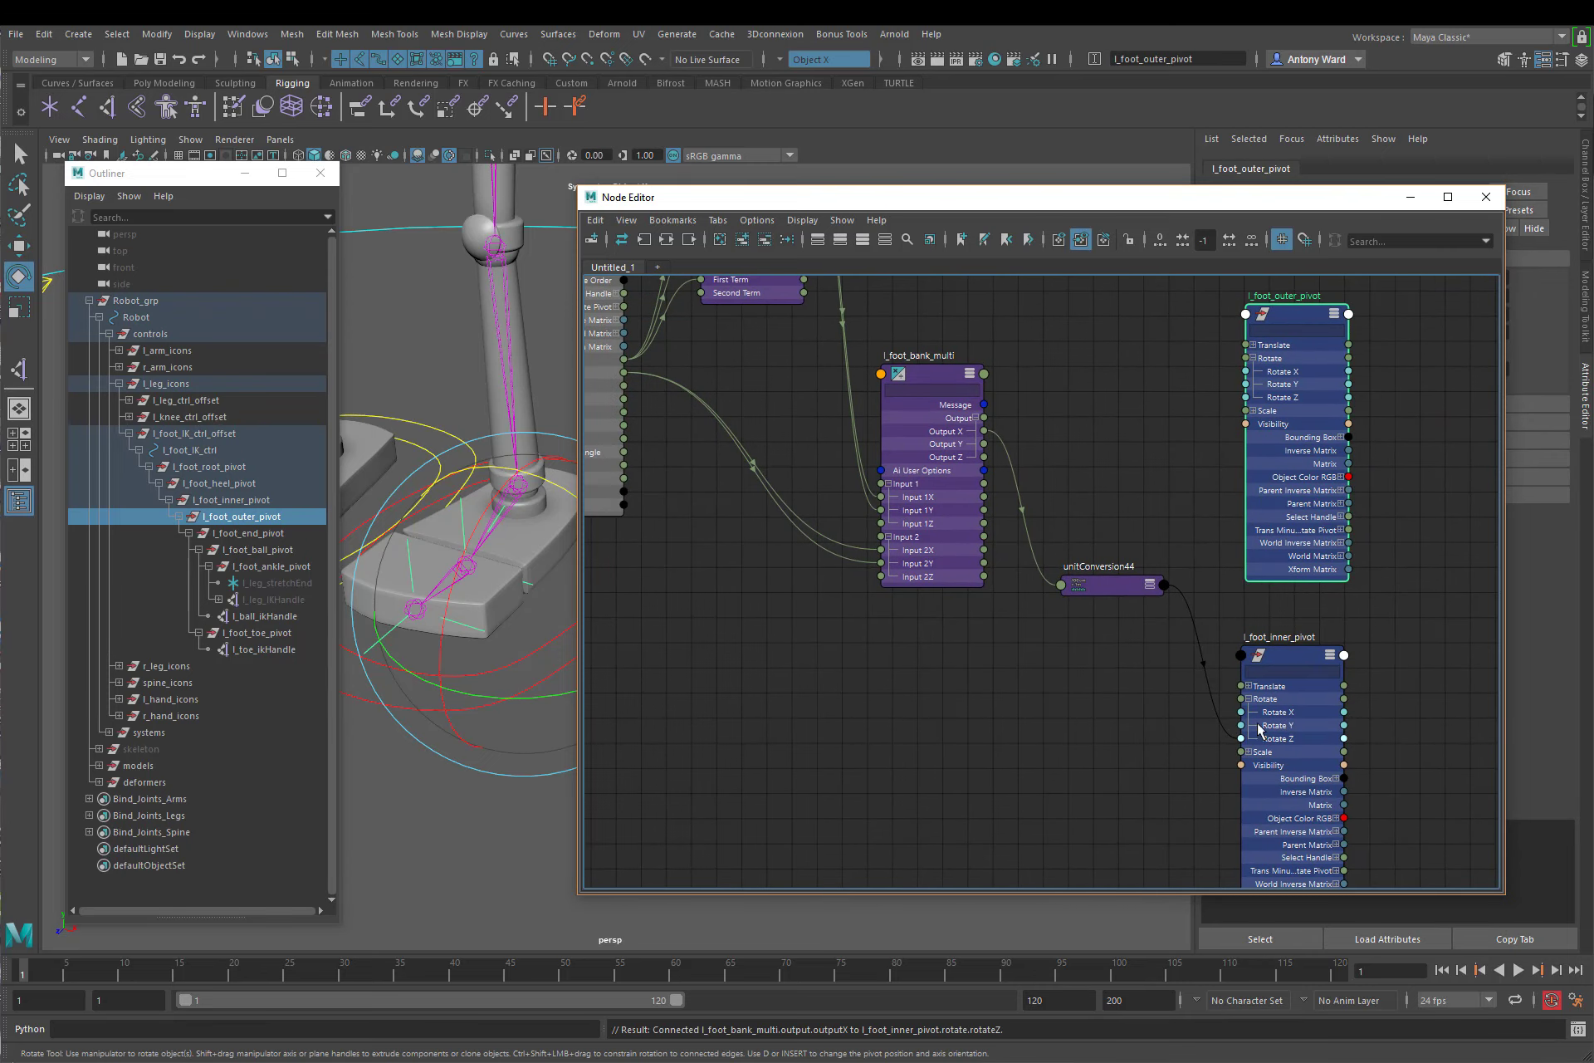
pyautogui.keyDown('alt'); pyautogui.moveTo(1103, 521); pyautogui.dragTo(1104, 608, button='middle'); pyautogui.keyUp('alt')
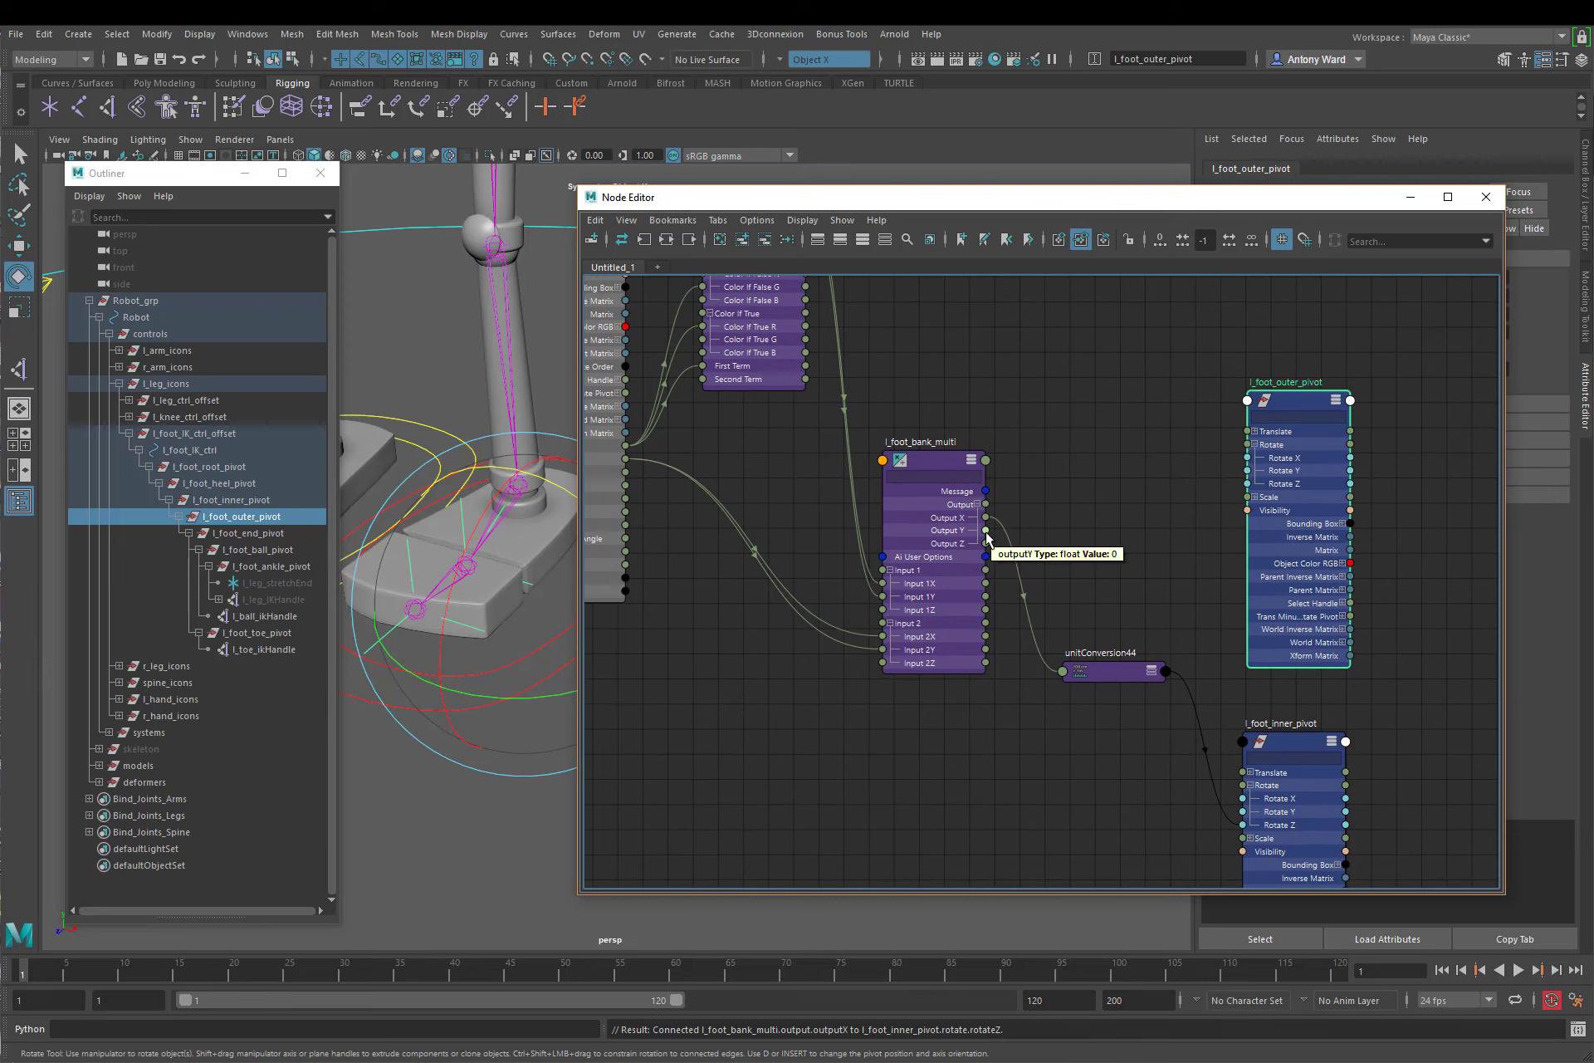
pyautogui.moveTo(986, 529); pyautogui.dragTo(1250, 490)
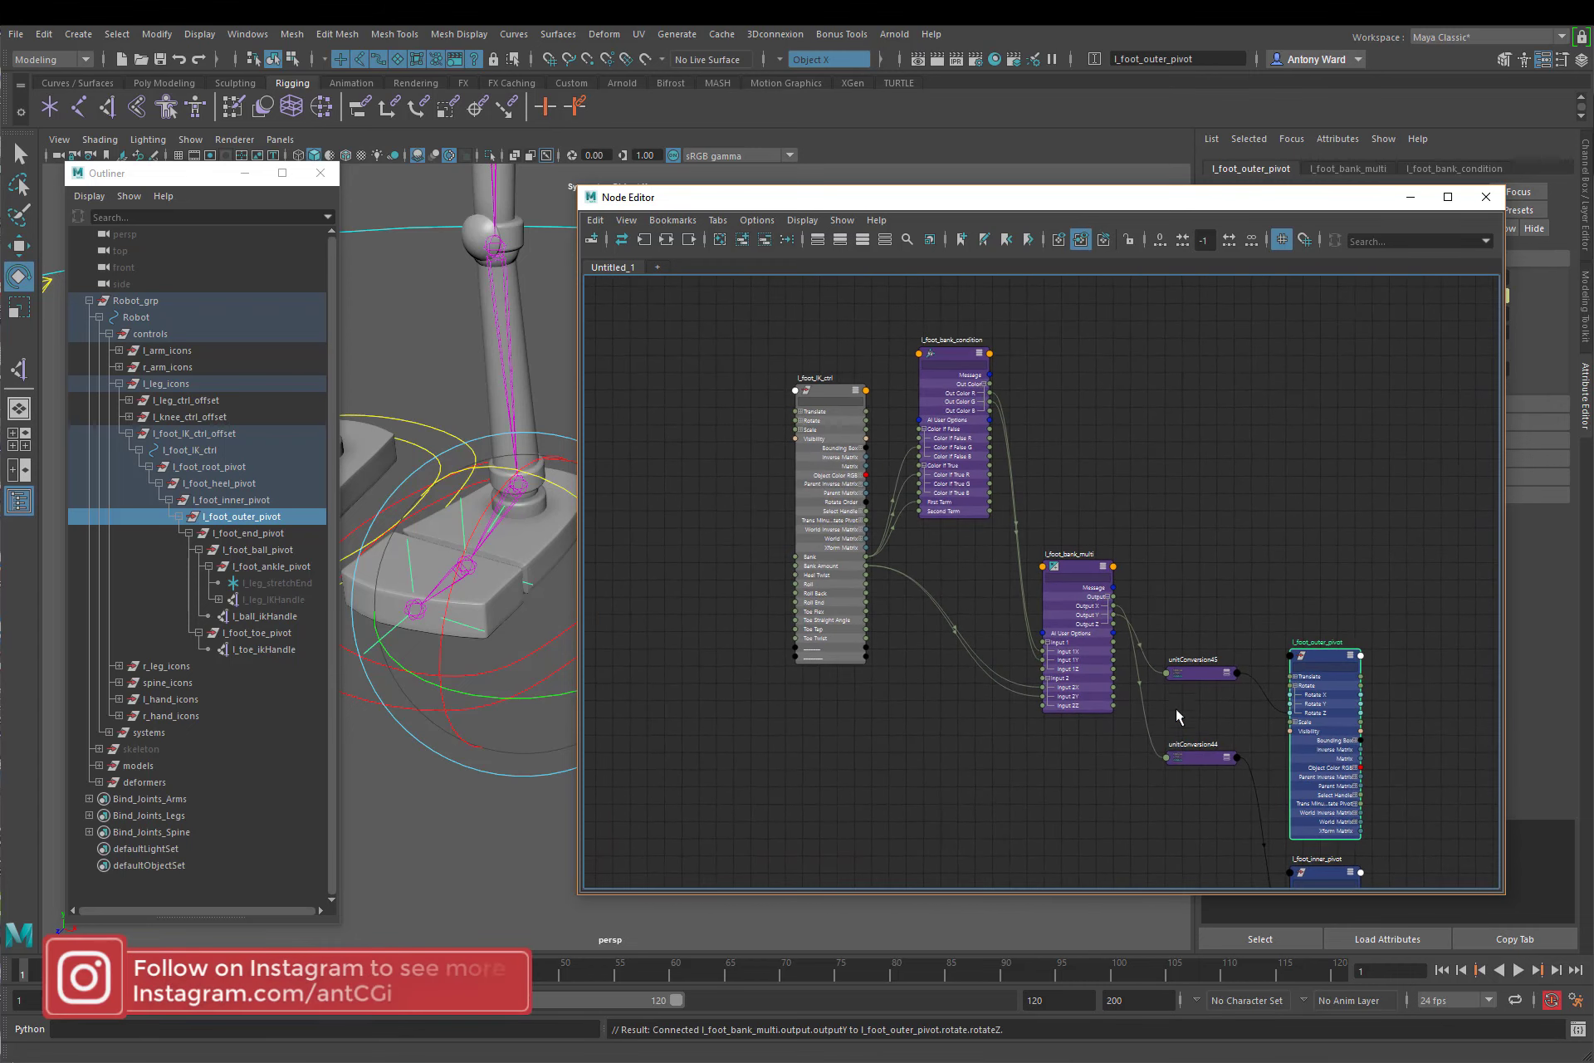
# Step: Move l_foot_bank_multi up beside the condition node and place the two unitConversion nodes next to it
pyautogui.moveTo(1064, 551); pyautogui.dragTo(1051, 389)
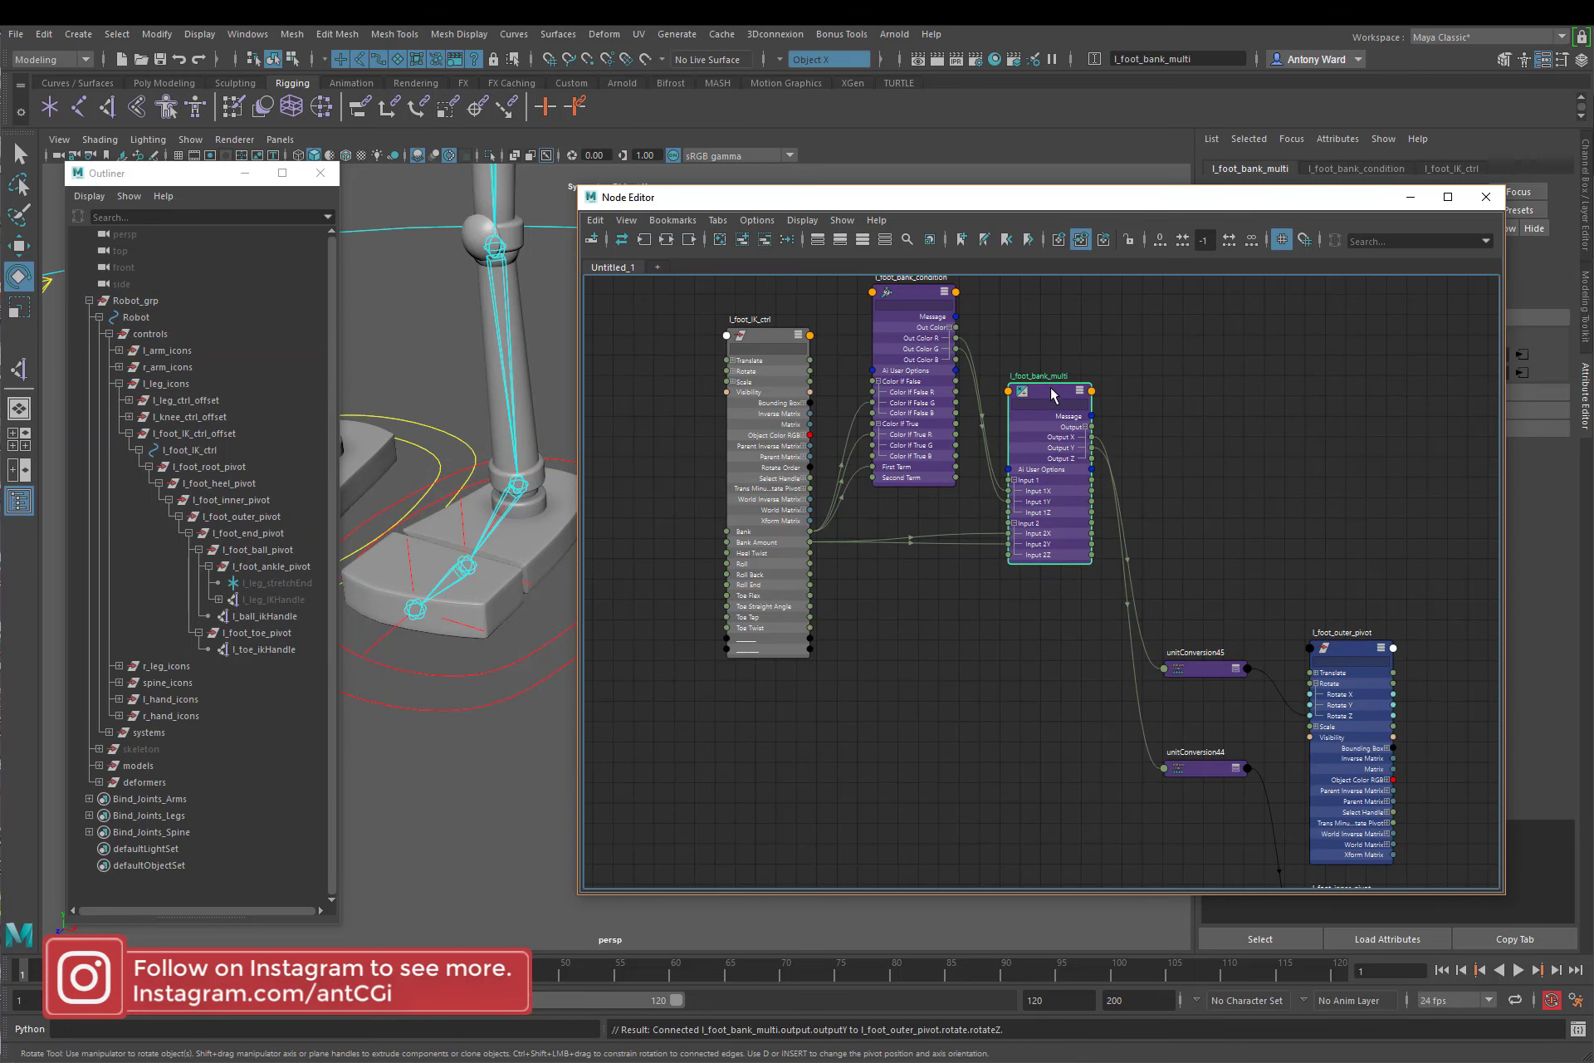
pyautogui.keyDown('alt'); pyautogui.moveTo(1033, 590); pyautogui.dragTo(1019, 651, button='middle'); pyautogui.keyUp('alt')
pyautogui.moveTo(1189, 691); pyautogui.dragTo(1177, 828)
pyautogui.moveTo(1186, 735); pyautogui.dragTo(1171, 456)
pyautogui.keyDown('alt'); pyautogui.moveTo(1024, 622); pyautogui.dragTo(1030, 665, button='middle'); pyautogui.keyUp('alt')
pyautogui.keyDown('alt'); pyautogui.moveTo(1030, 665); pyautogui.dragTo(1061, 652, button='right'); pyautogui.keyUp('alt')
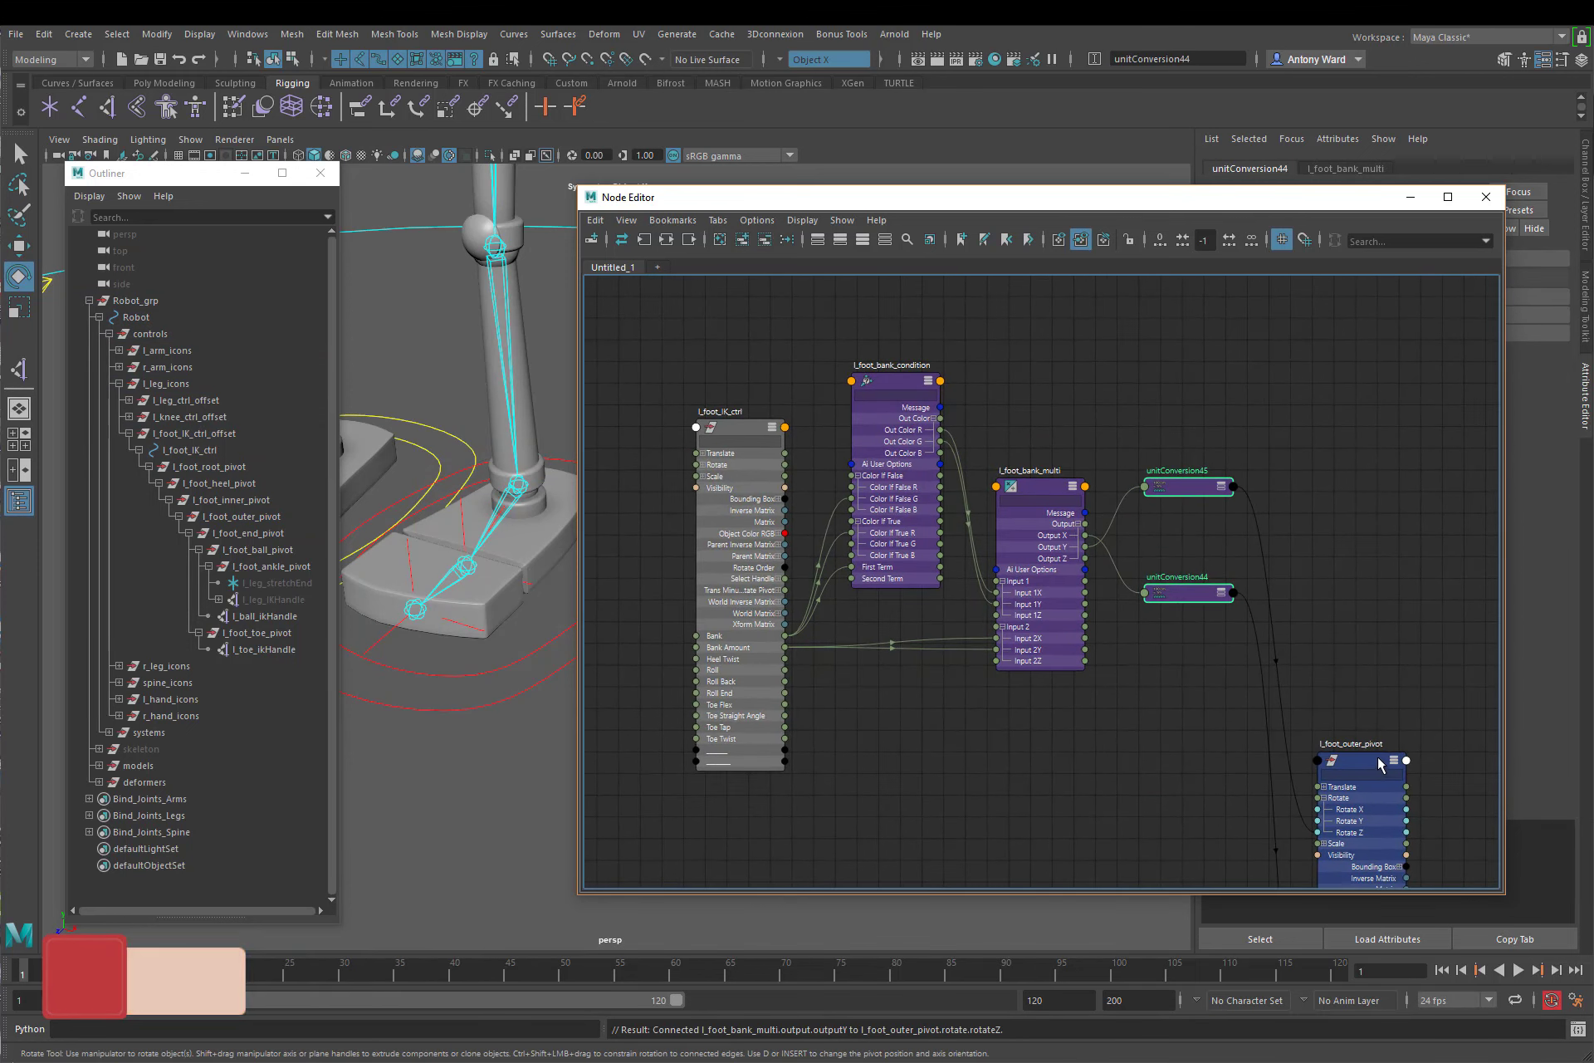
# Step: Place l_foot_outer_pivot beside the unitConversion nodes and l_foot_inner_pivot just below it
pyautogui.moveTo(1380, 760); pyautogui.dragTo(1342, 455)
pyautogui.click(1299, 772)
pyautogui.keyDown('alt'); pyautogui.moveTo(1293, 781); pyautogui.dragTo(1187, 789, button='right'); pyautogui.keyUp('alt')
pyautogui.keyDown('alt'); pyautogui.moveTo(1203, 830); pyautogui.dragTo(1182, 692, button='middle'); pyautogui.keyUp('alt')
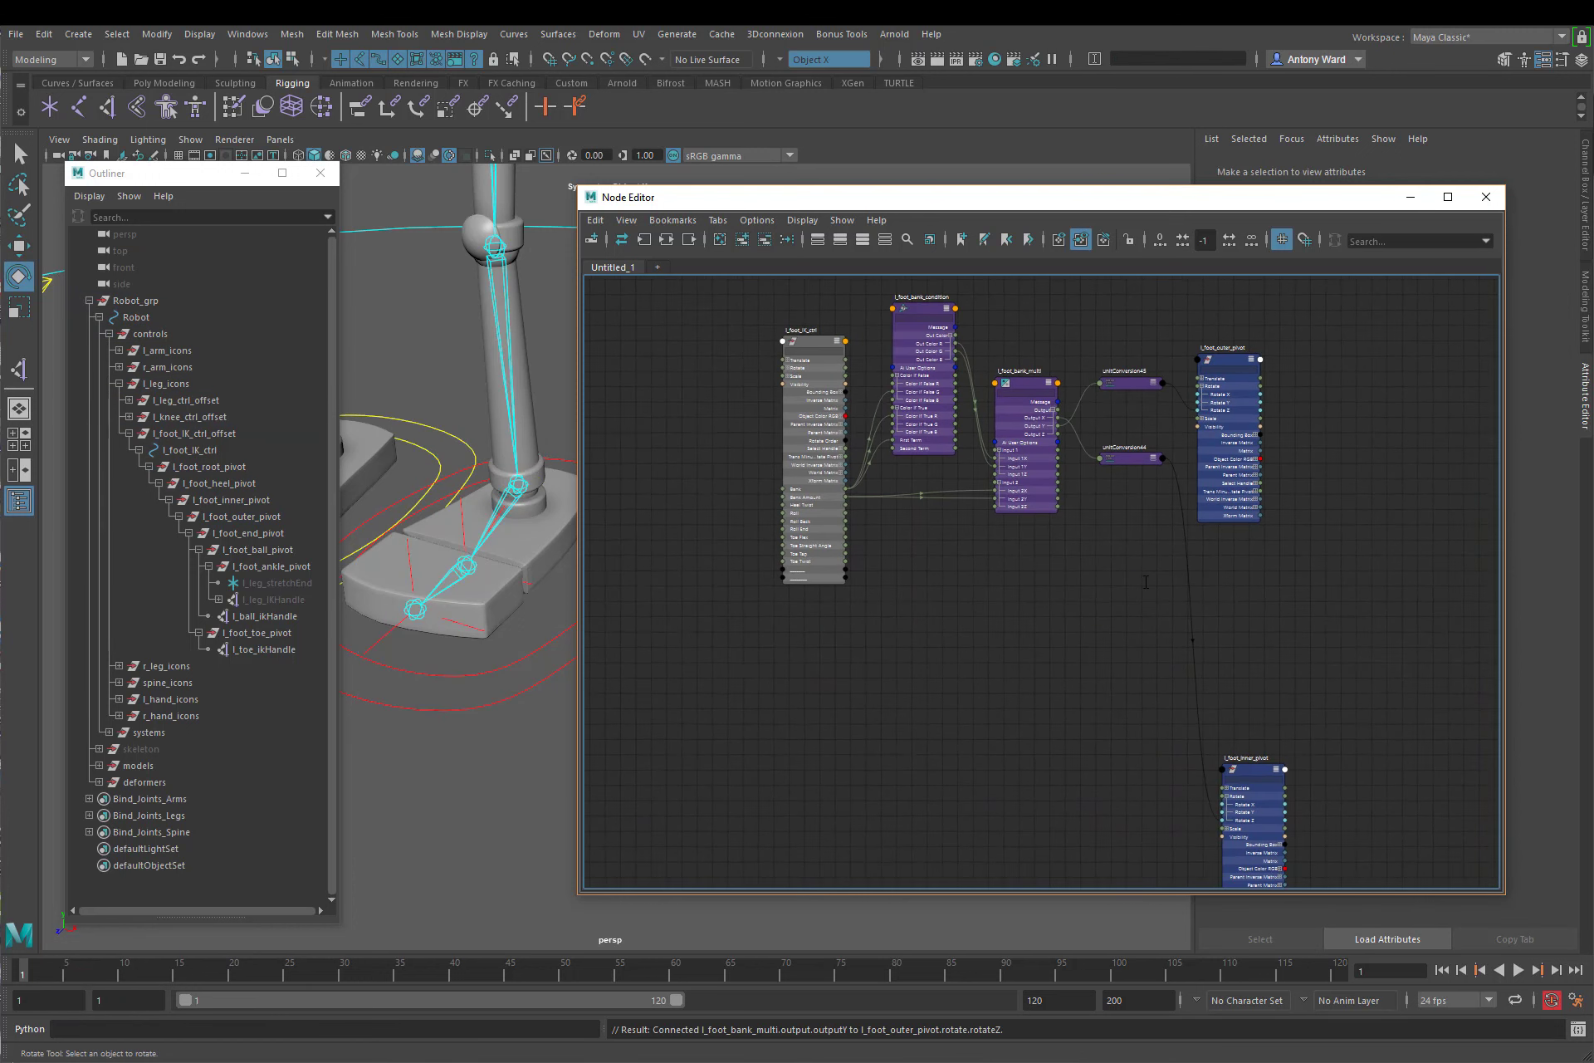
pyautogui.moveTo(1257, 771); pyautogui.dragTo(1320, 519)
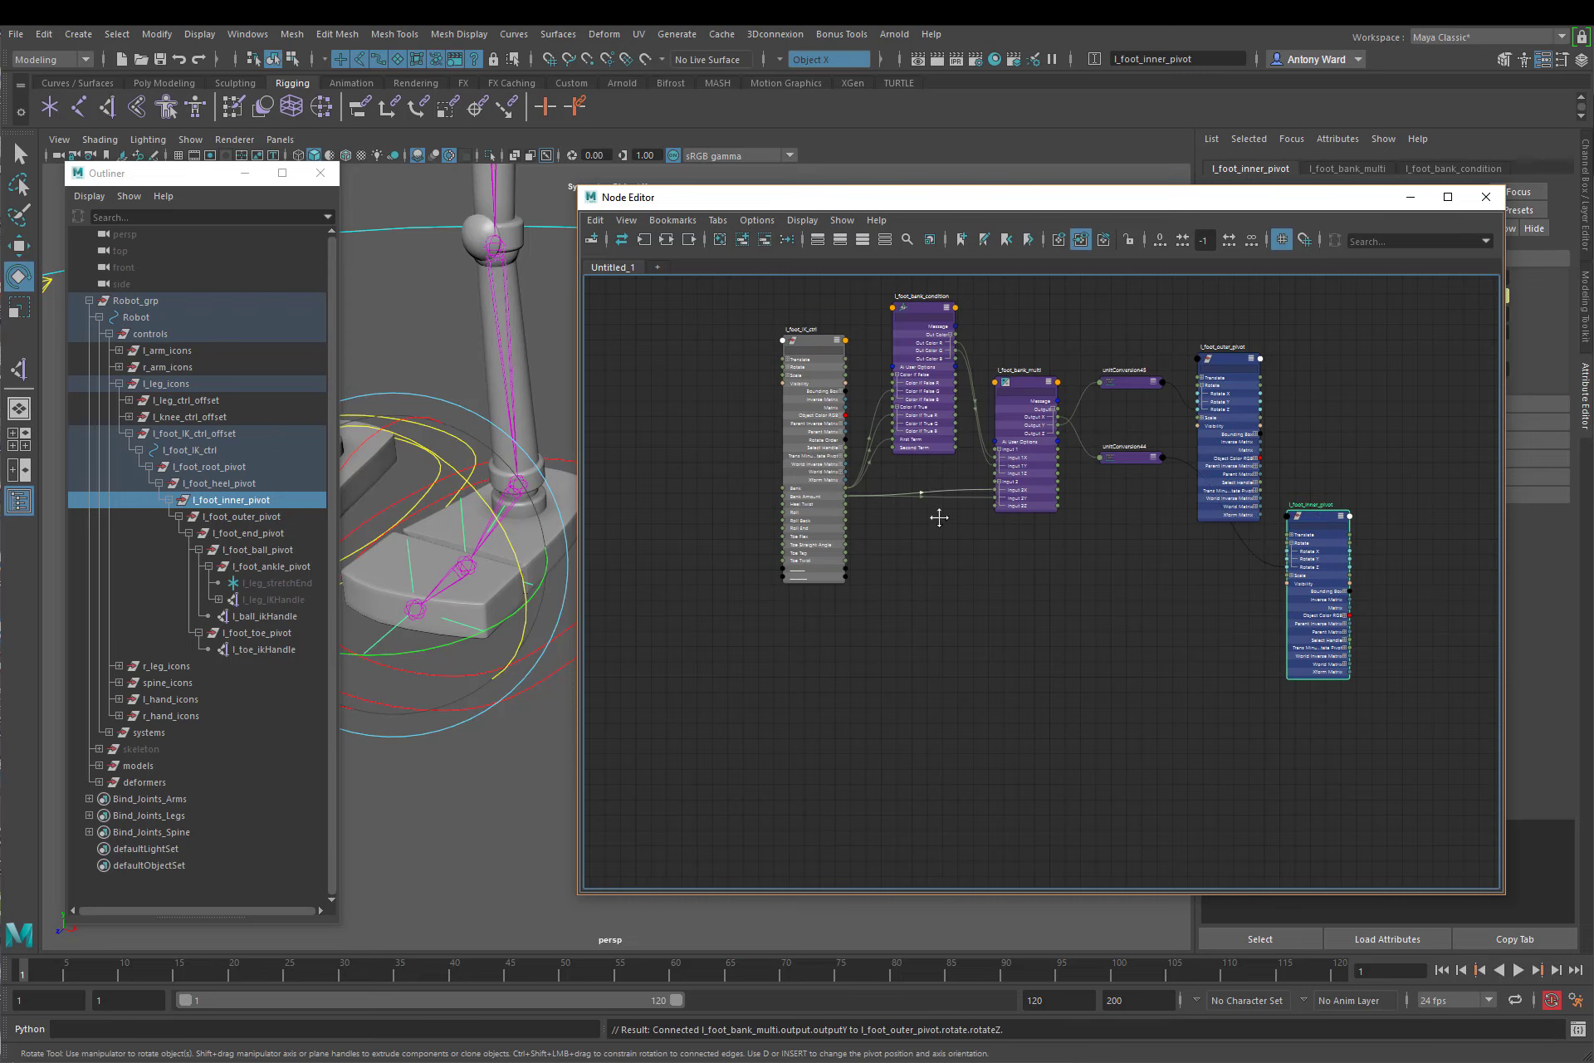
pyautogui.keyDown('alt'); pyautogui.moveTo(939, 518); pyautogui.dragTo(940, 646, button='middle'); pyautogui.keyUp('alt')
pyautogui.keyDown('alt'); pyautogui.moveTo(942, 639); pyautogui.dragTo(1016, 622, button='right'); pyautogui.keyUp('alt')
# Step: Select l_foot_IK_ctrl, move the Node Editor clear of the feet and show the control's channels
pyautogui.click(760, 429)
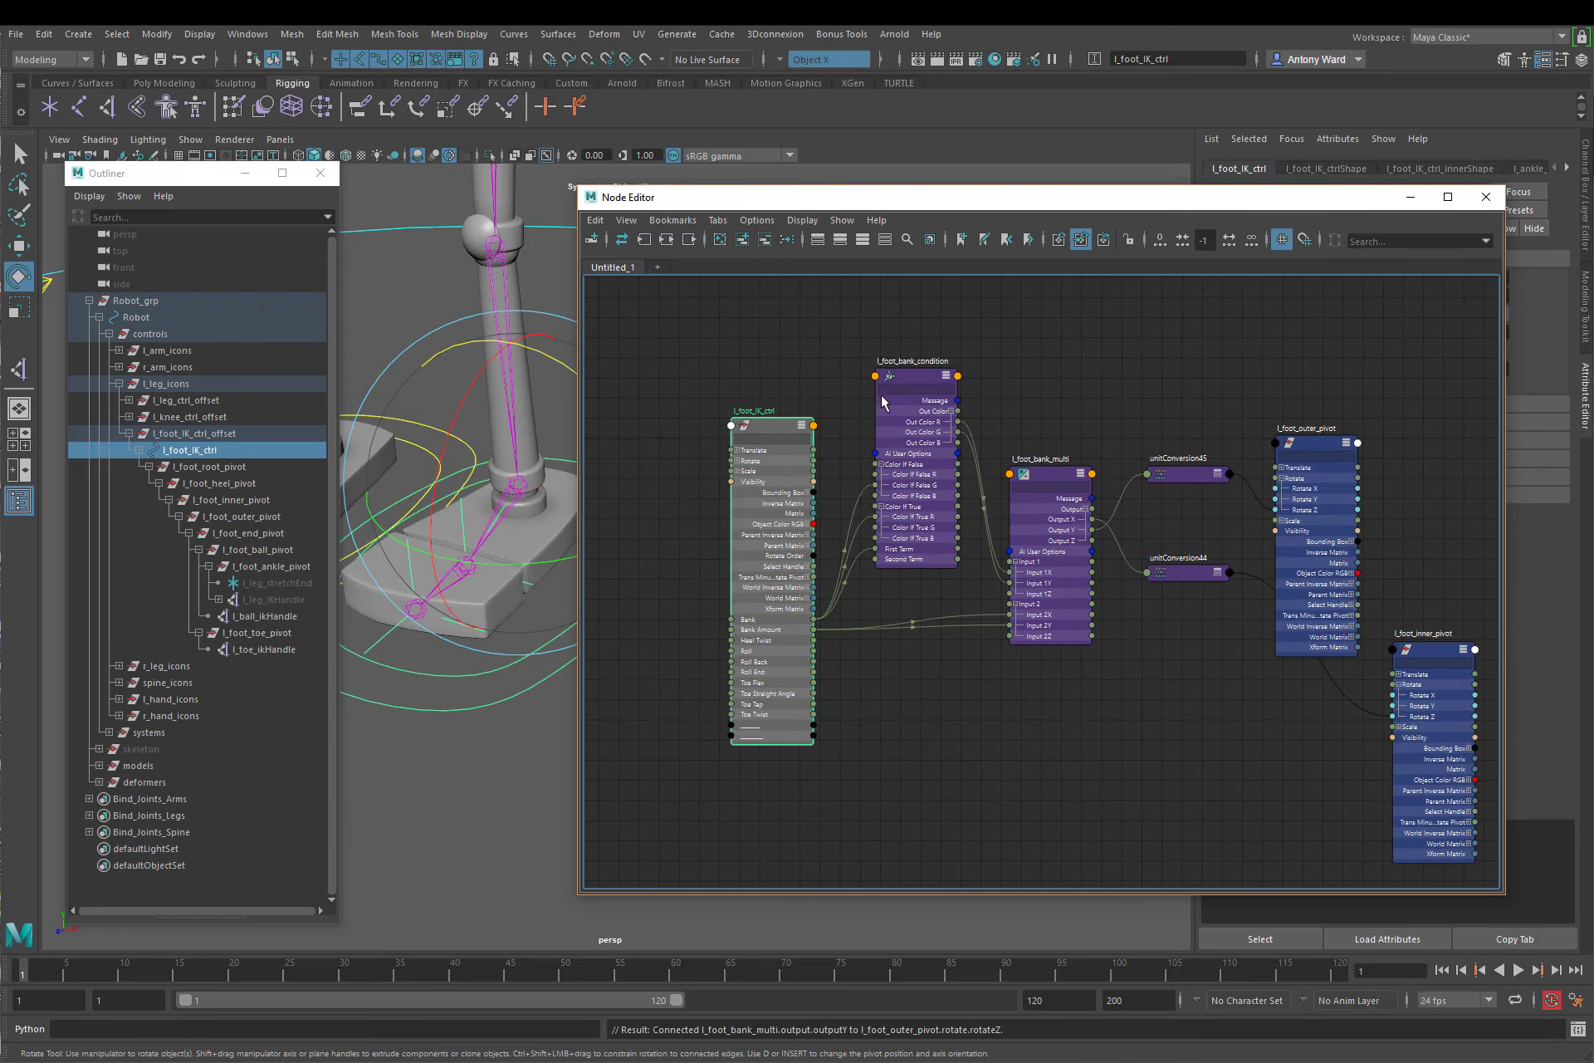
pyautogui.moveTo(1371, 203); pyautogui.dragTo(1181, 802)
pyautogui.click(1586, 249)
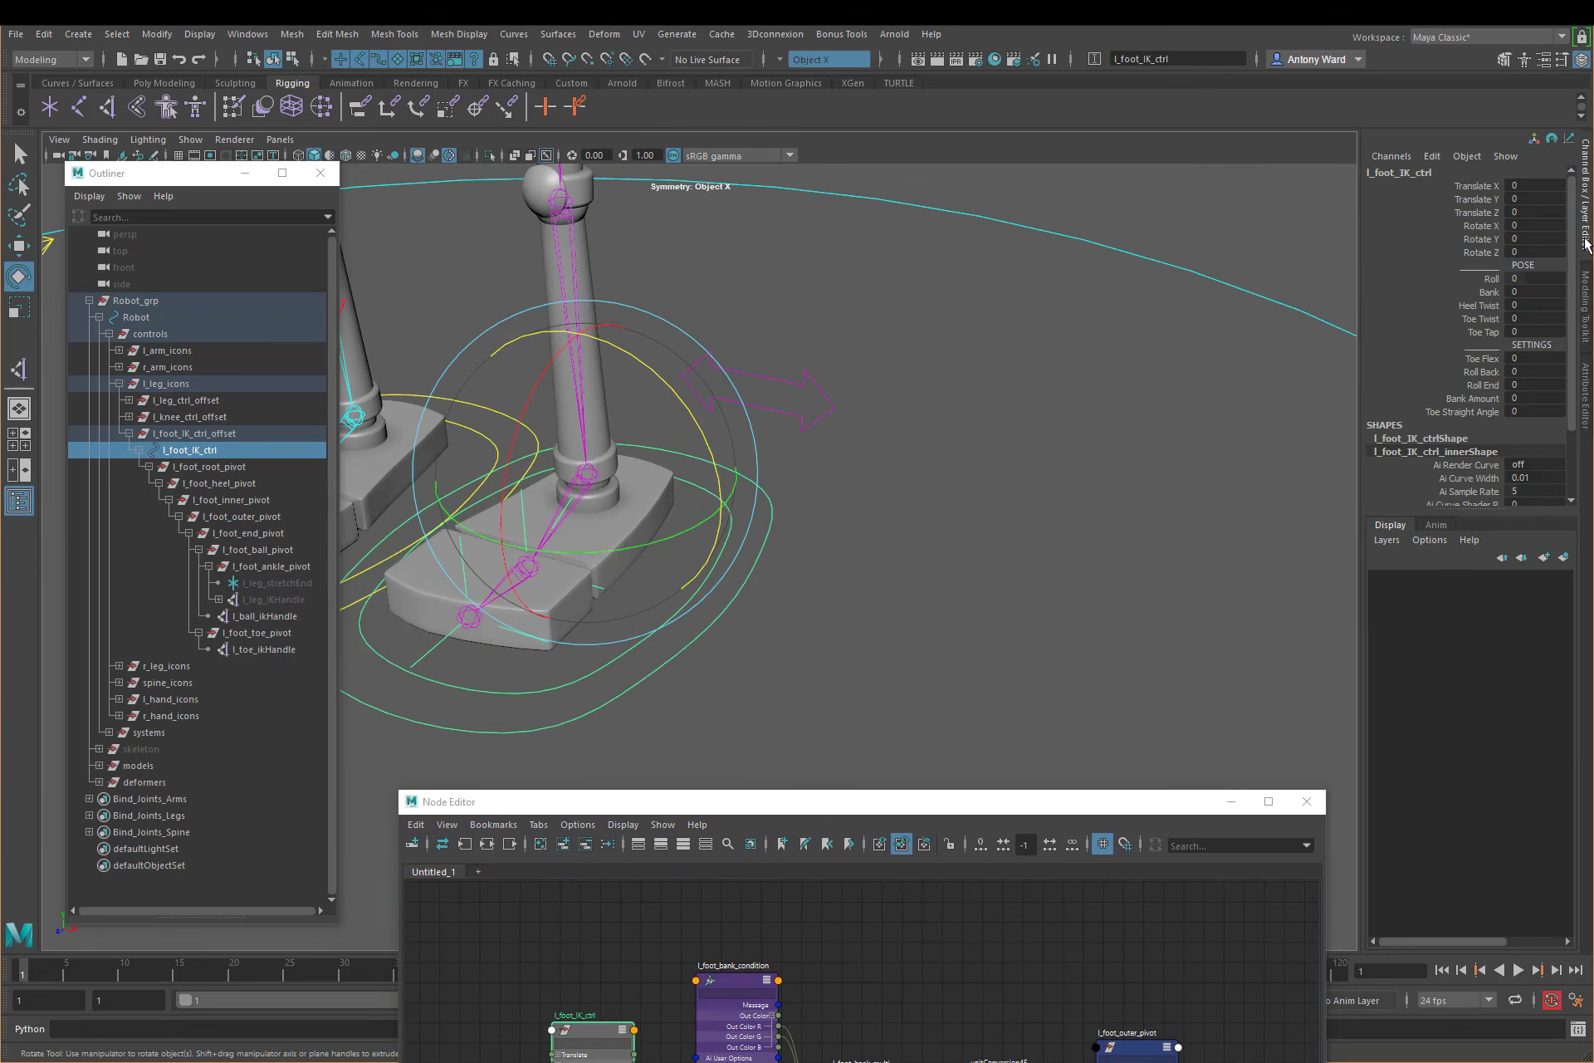
pyautogui.press('f')
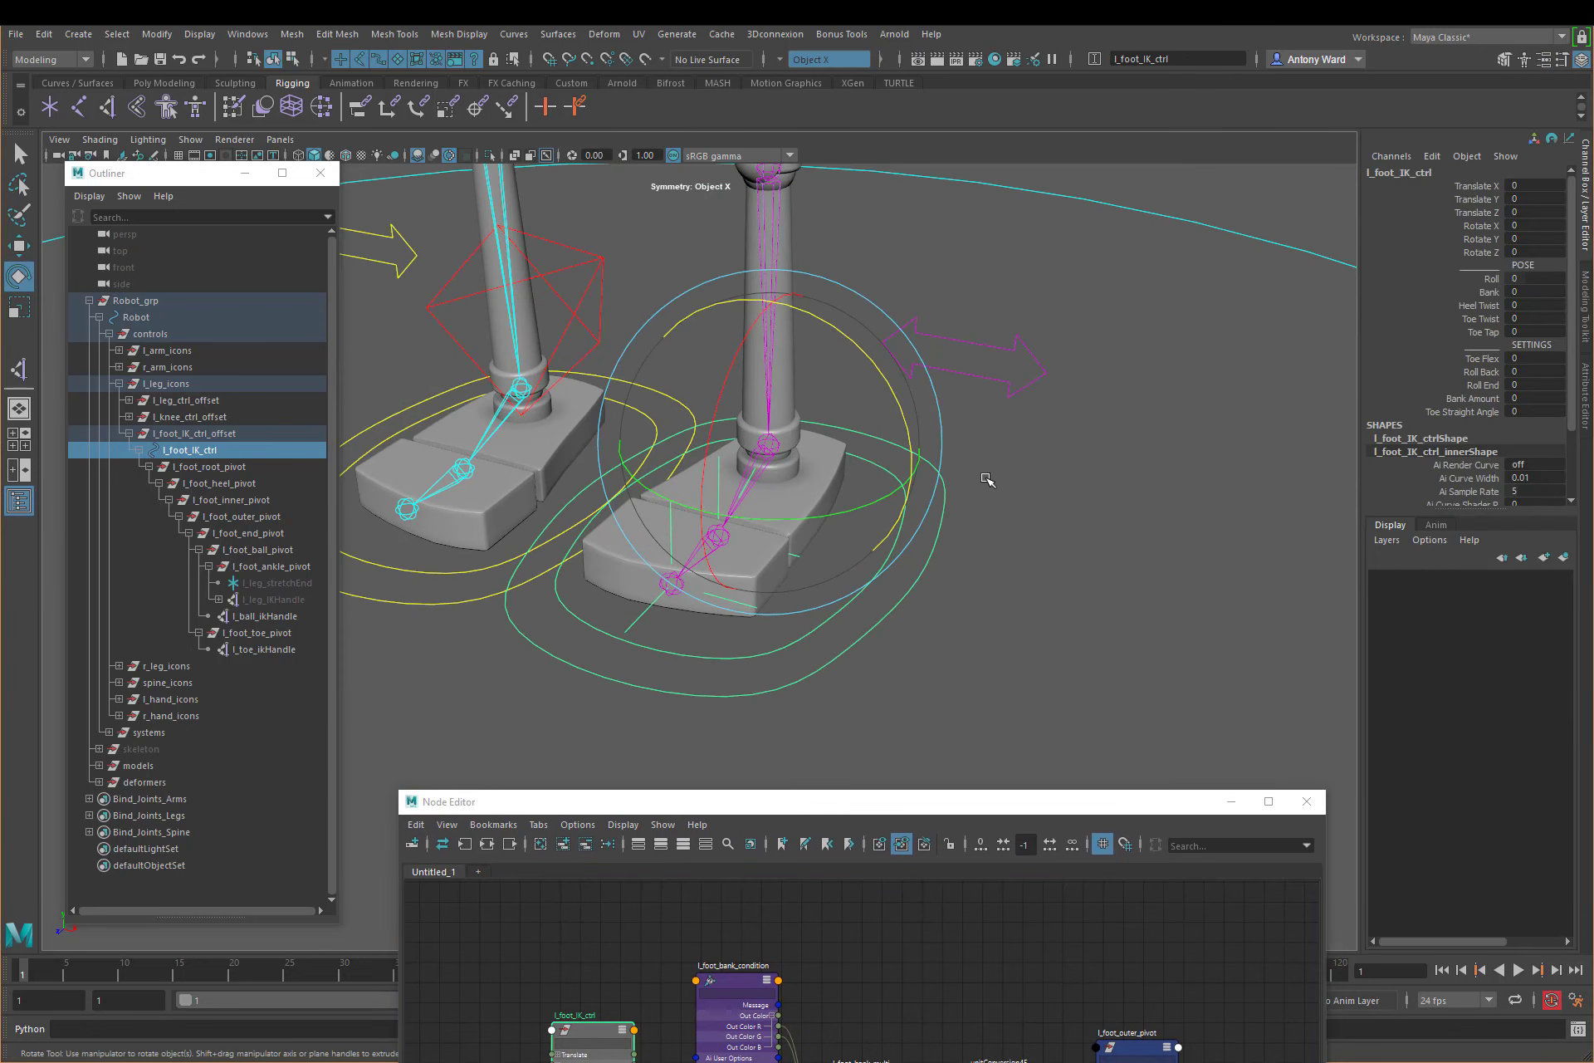
# Step: Try adjusting the Bank value of l_foot_IK_ctrl interactively, and undo the change
pyautogui.click(1486, 292)
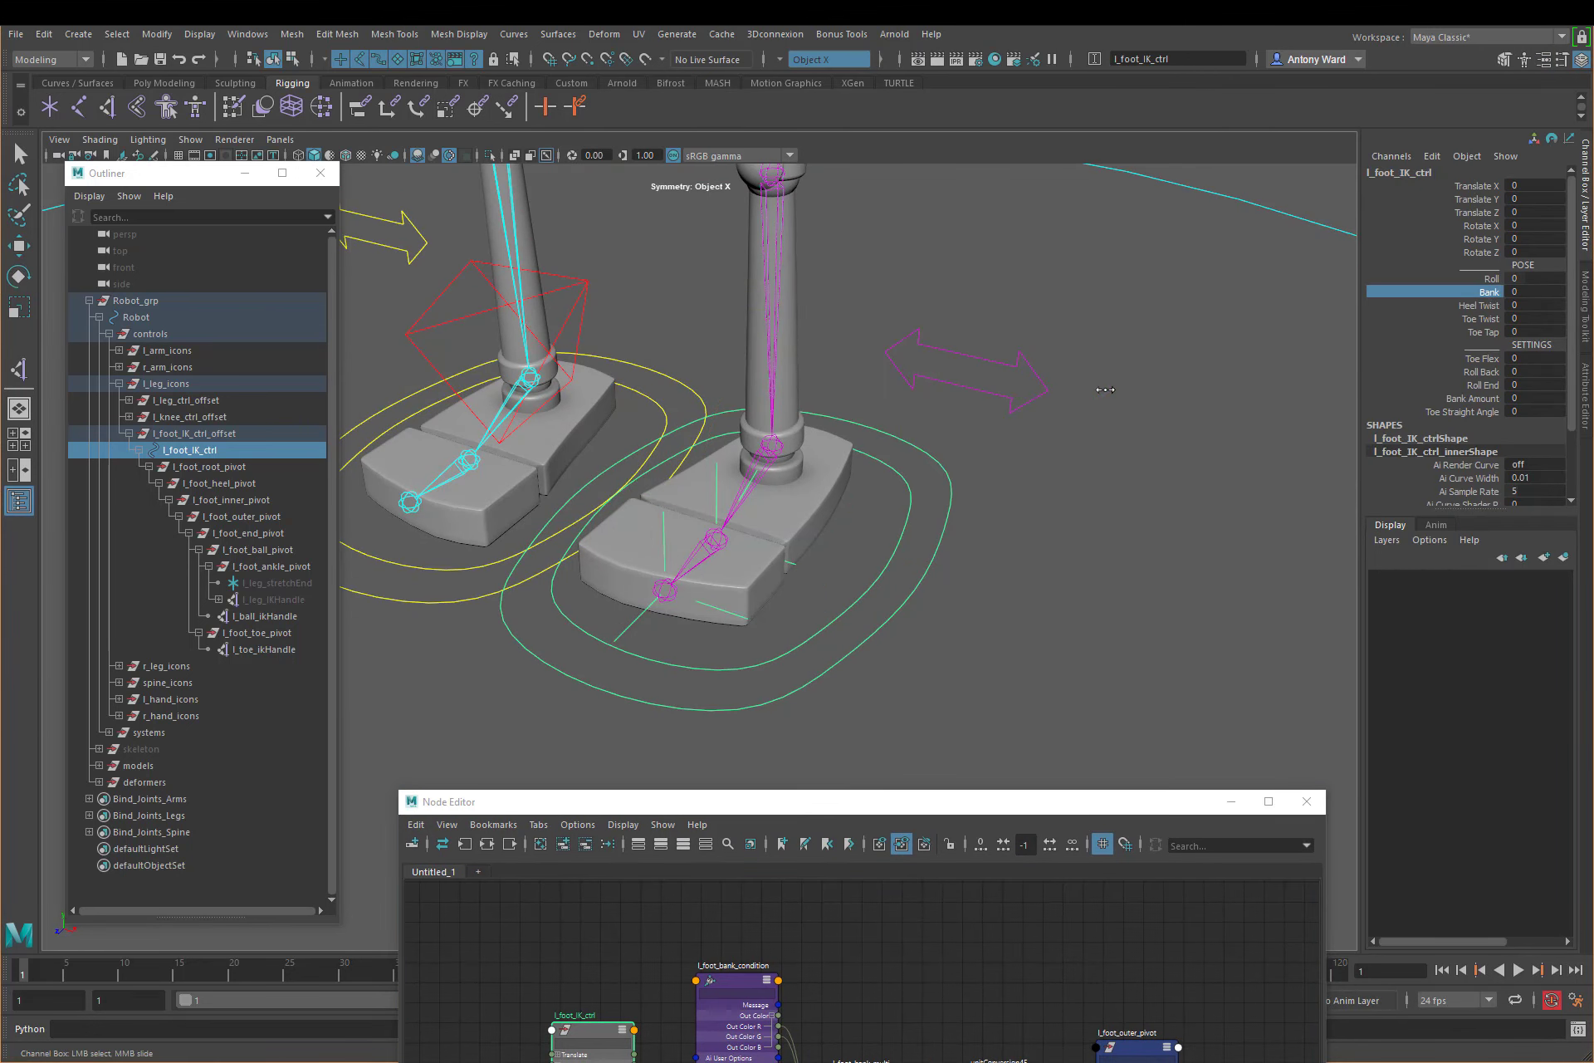
pyautogui.moveTo(1004, 391)
pyautogui.mouseDown(button='middle')
pyautogui.moveTo(1111, 389)
pyautogui.moveTo(982, 380)
pyautogui.moveTo(1003, 387)
pyautogui.mouseUp(button='middle')
pyautogui.hotkey('ctrl', 'z')
# Step: Set Bank Amount of l_foot_IK_ctrl to 1 and try the Bank attribute interactively in both directions, undoing the last adjustment
pyautogui.click(1533, 397)
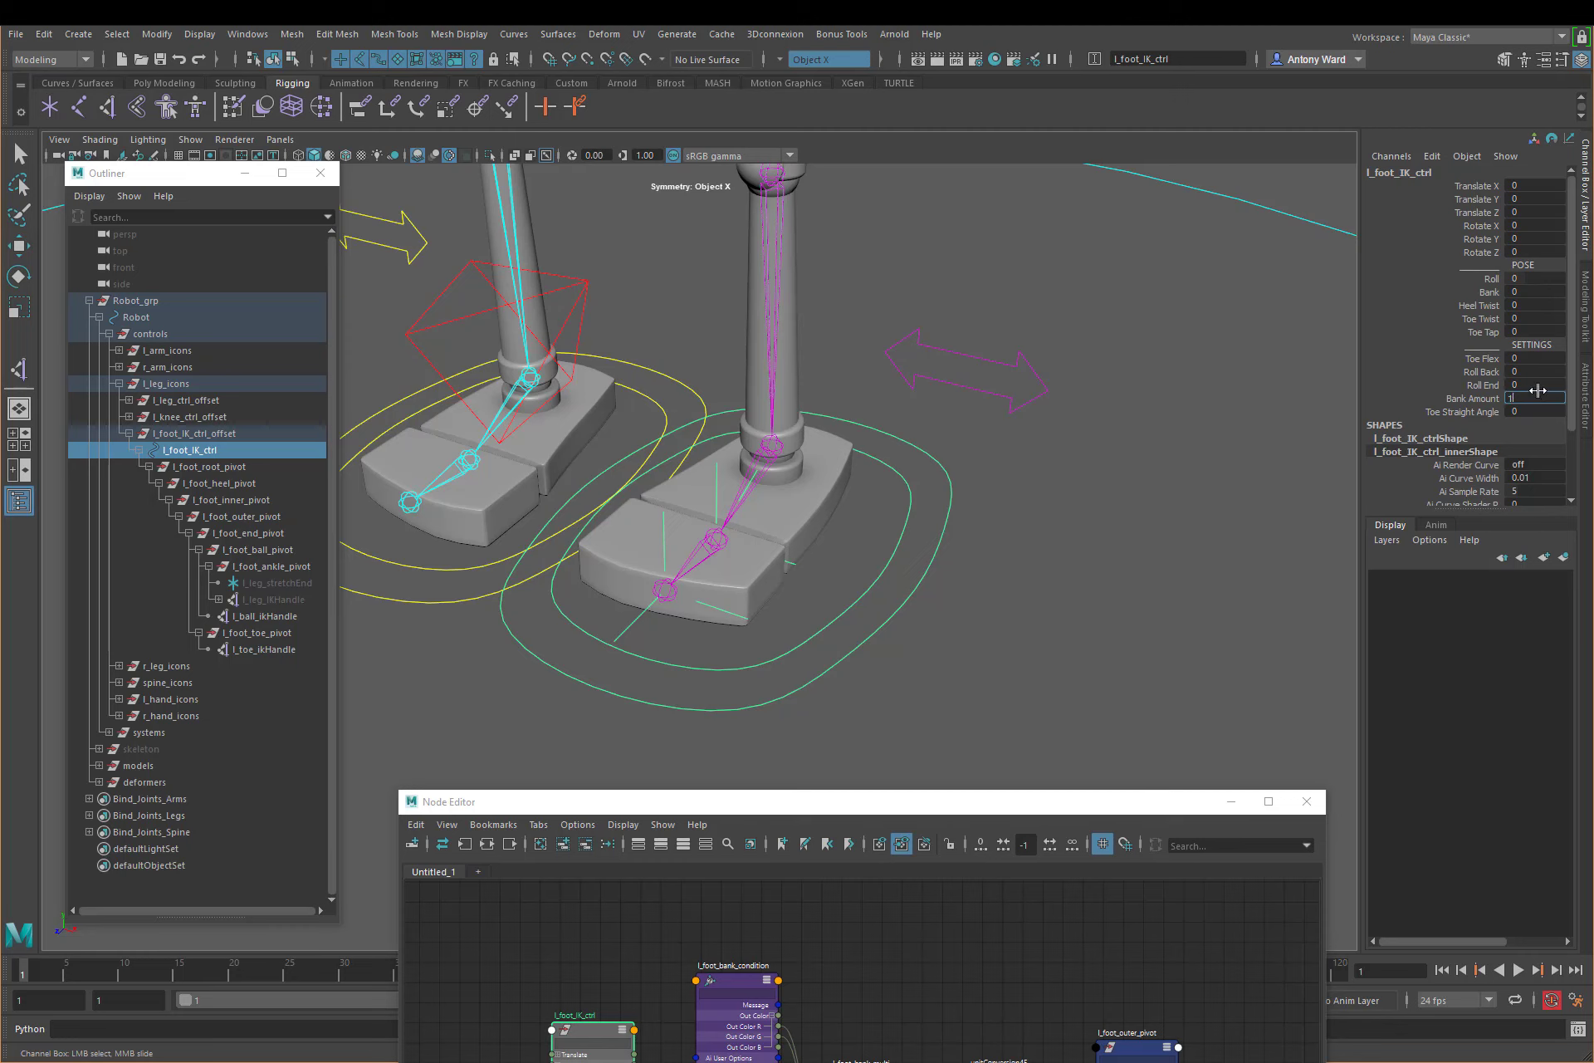
pyautogui.write('1')
pyautogui.press('Return')
pyautogui.click(1489, 292)
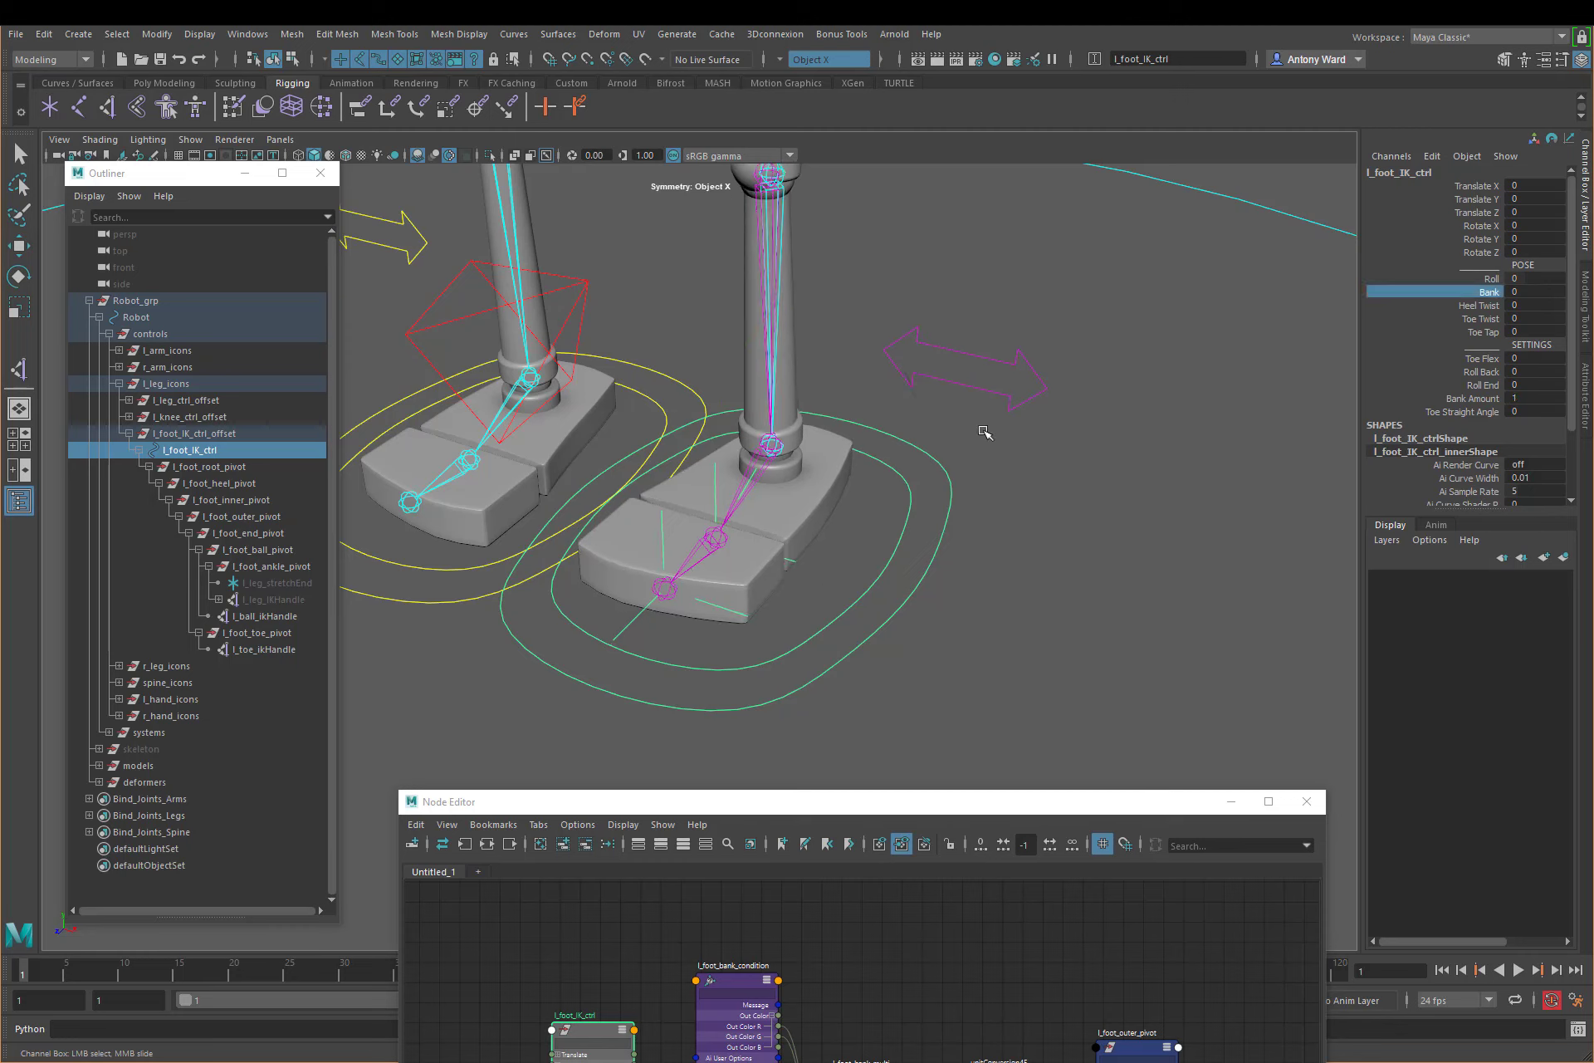
pyautogui.moveTo(981, 433); pyautogui.dragTo(1071, 456, button='middle')
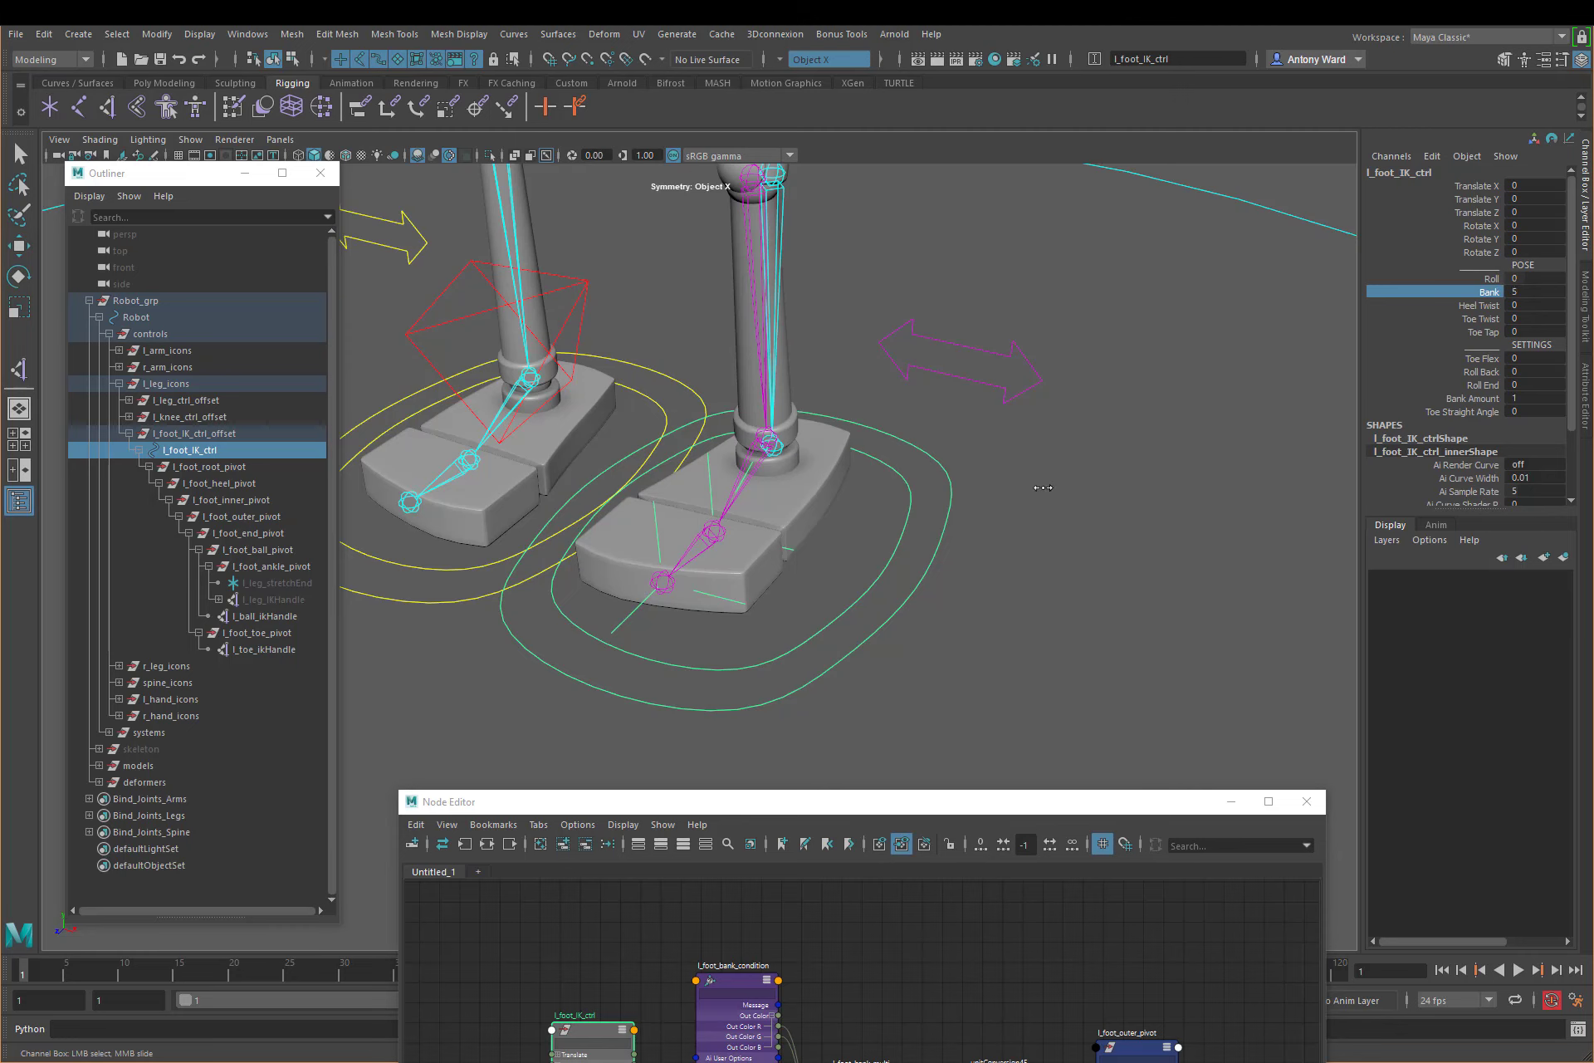
pyautogui.moveTo(1179, 473); pyautogui.dragTo(1016, 493, button='middle')
pyautogui.hotkey('ctrl', 'z')
# Step: Set Bank Amount of l_foot_IK_ctrl to 10 and try the Bank attribute interactively again
pyautogui.click(1530, 398)
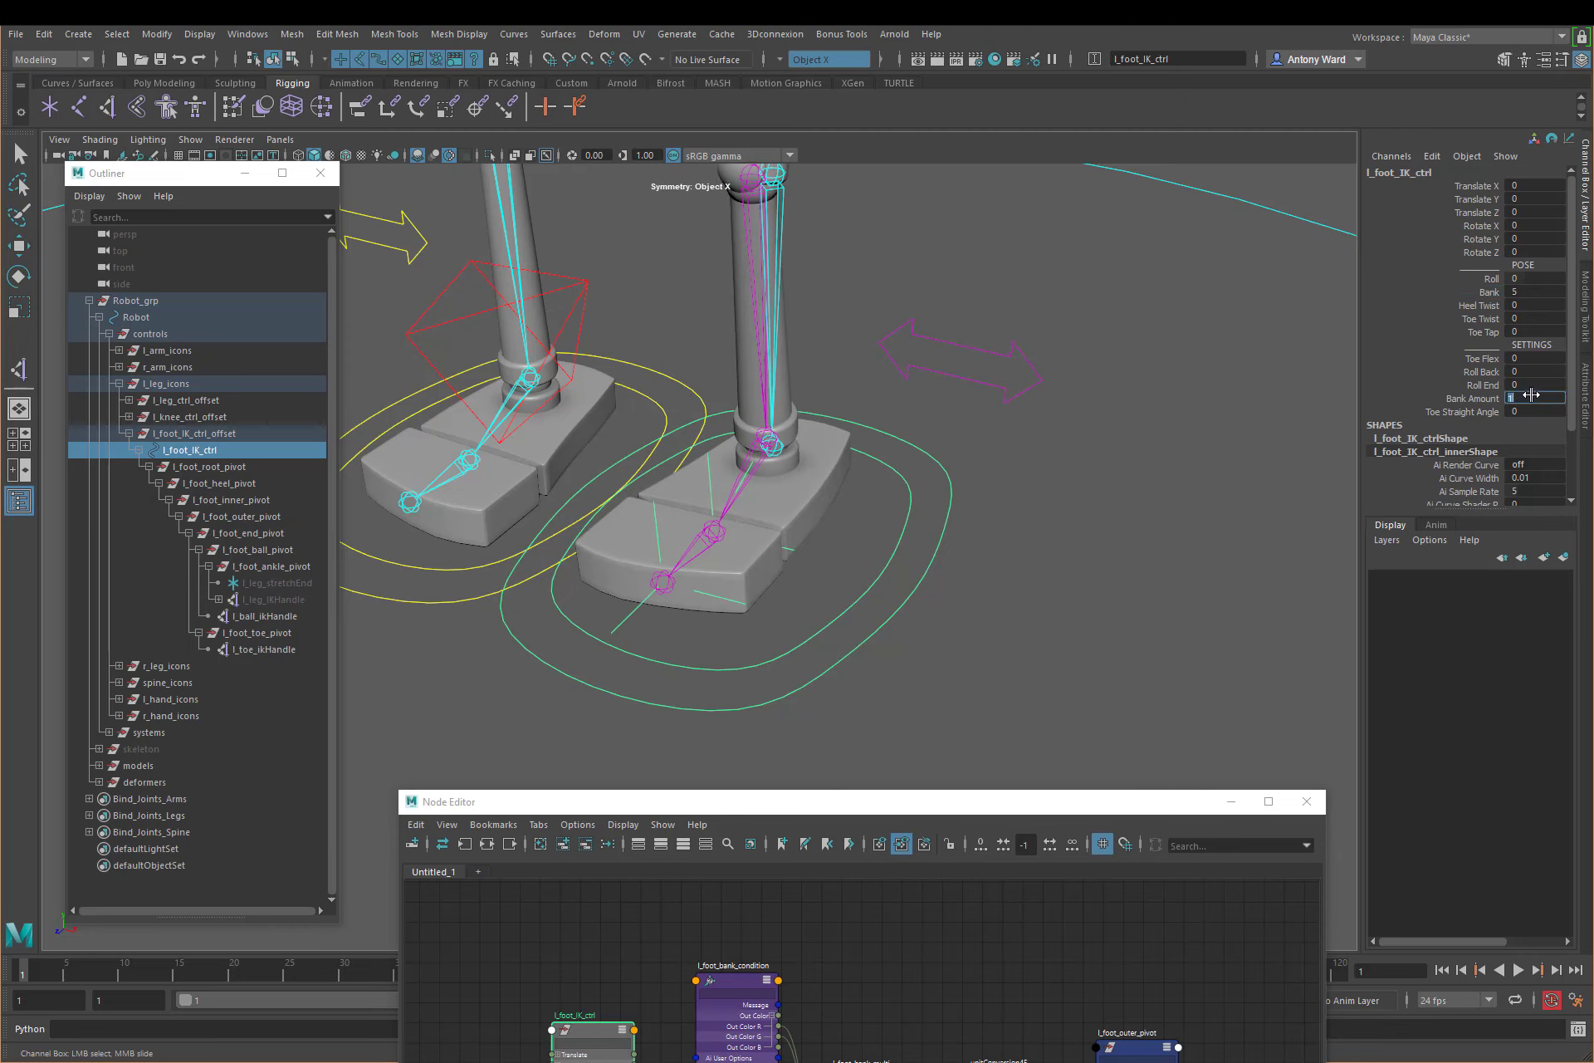
pyautogui.write('10')
pyautogui.press('Return')
pyautogui.click(1488, 292)
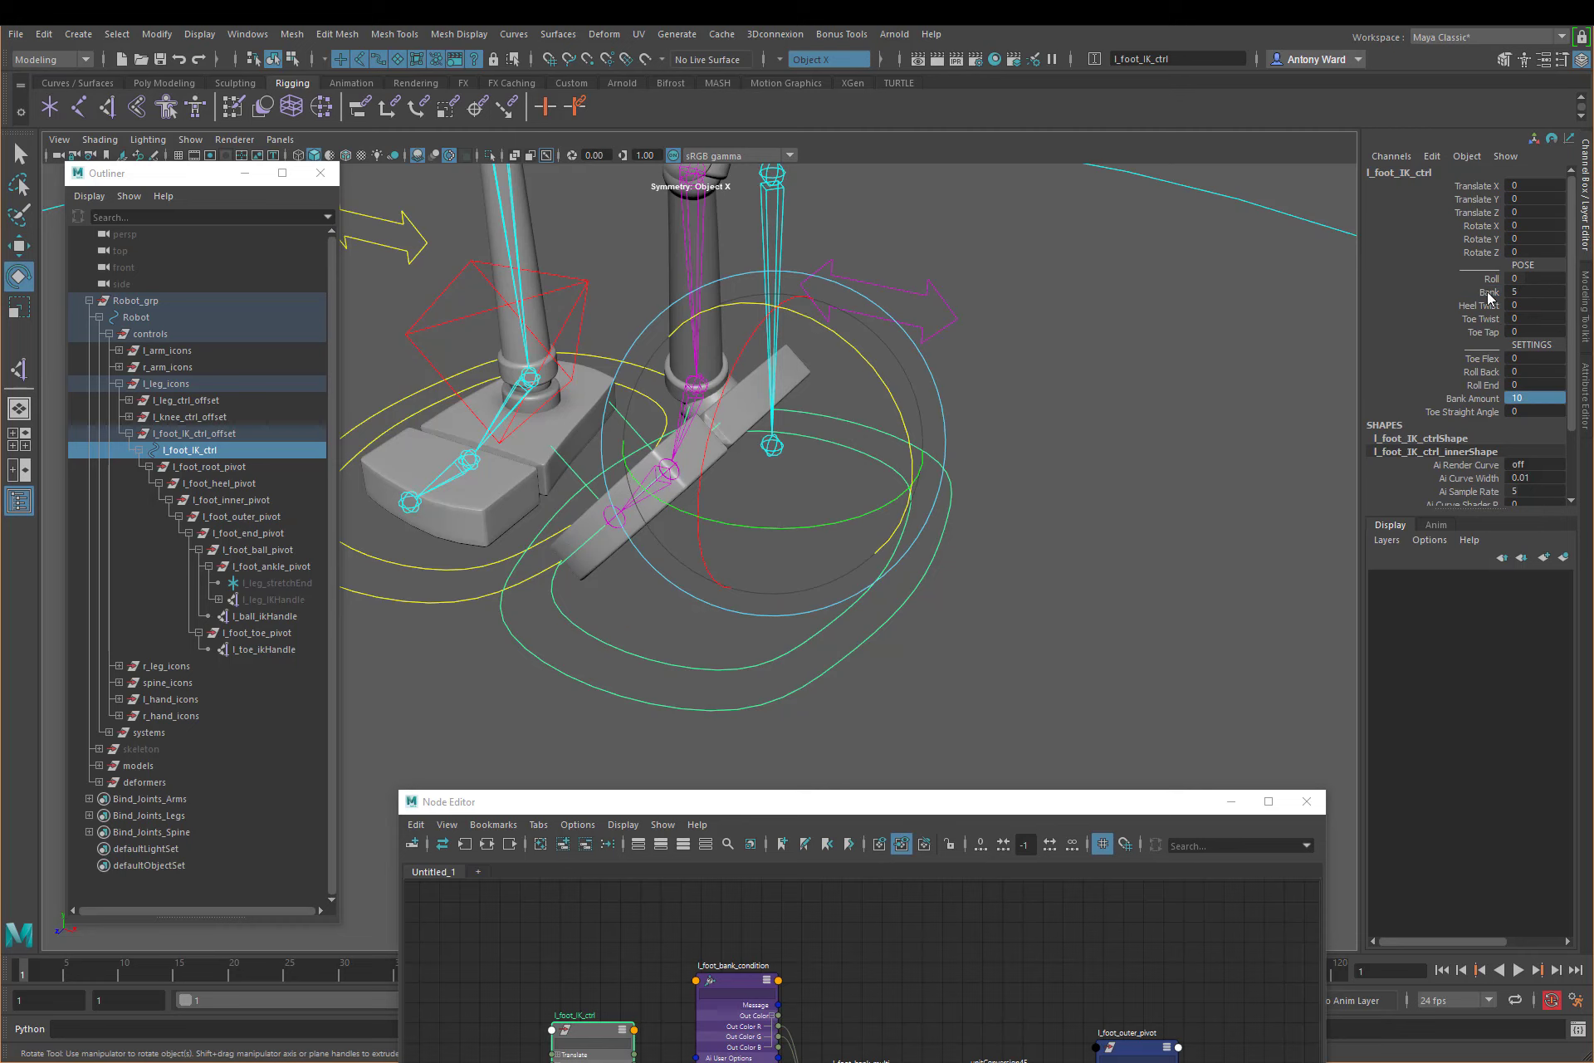
pyautogui.moveTo(1117, 497); pyautogui.dragTo(255, 520, button='middle')
# Step: Select l_foot_inner_pivot and l_foot_outer_pivot in turn with the Rotate tool and inspect their pivots around the banked foot
pyautogui.click(249, 500)
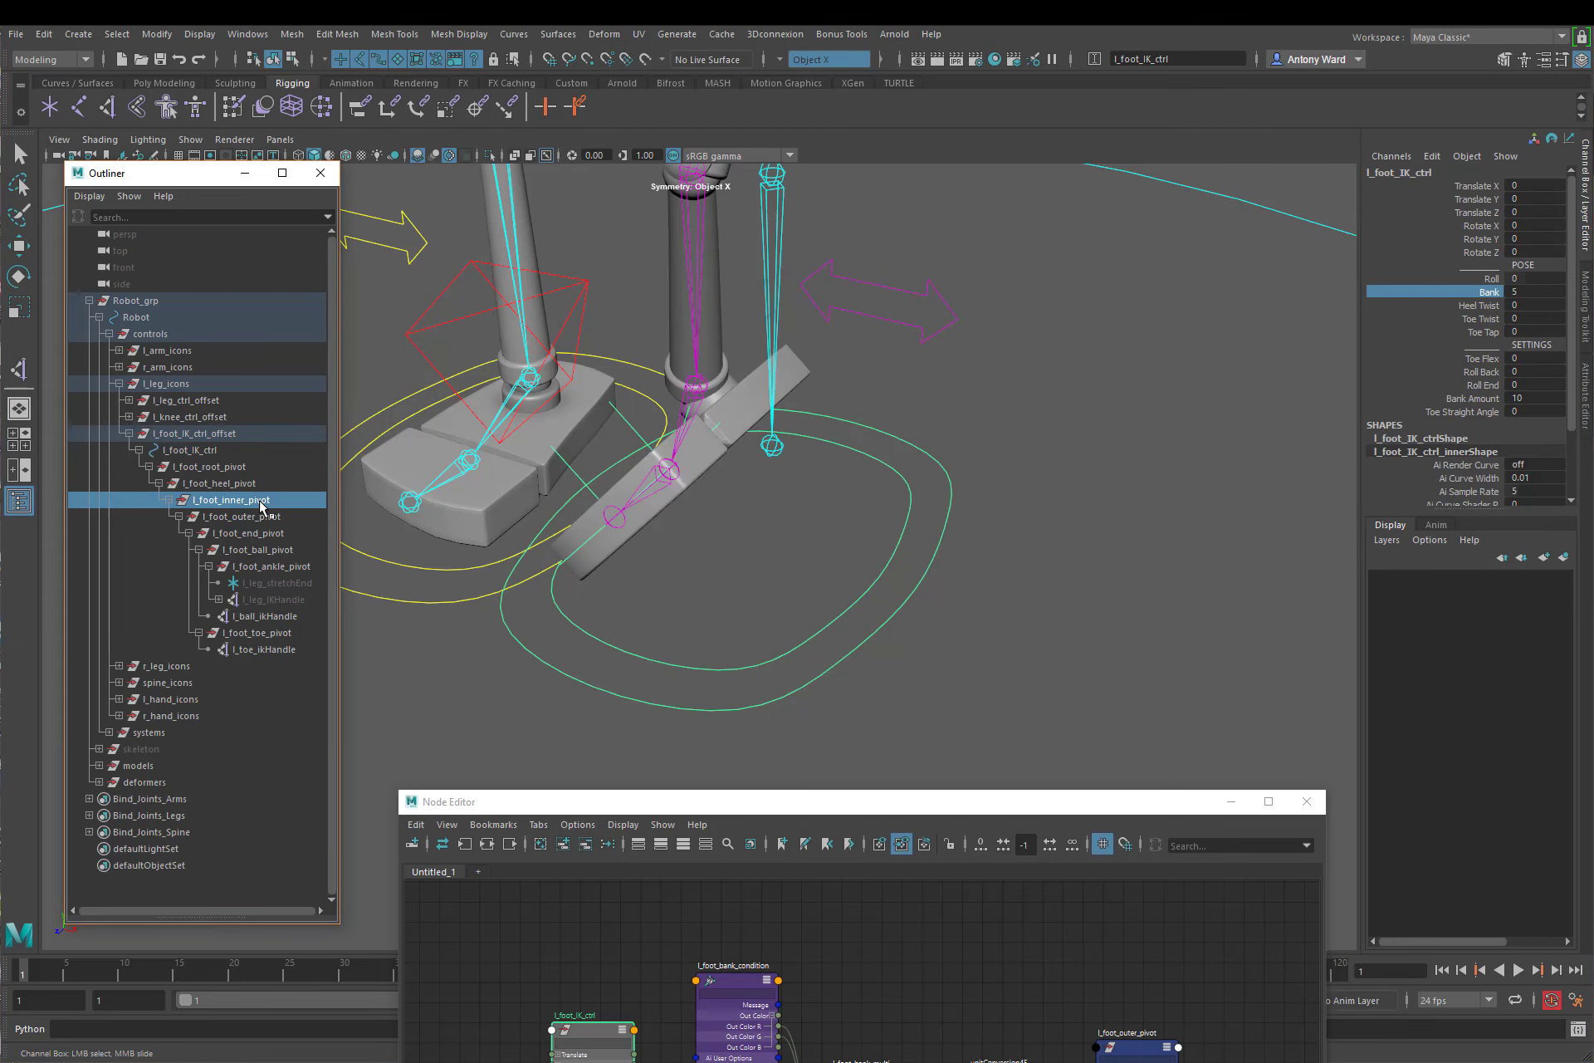
pyautogui.press('e')
pyautogui.click(250, 517)
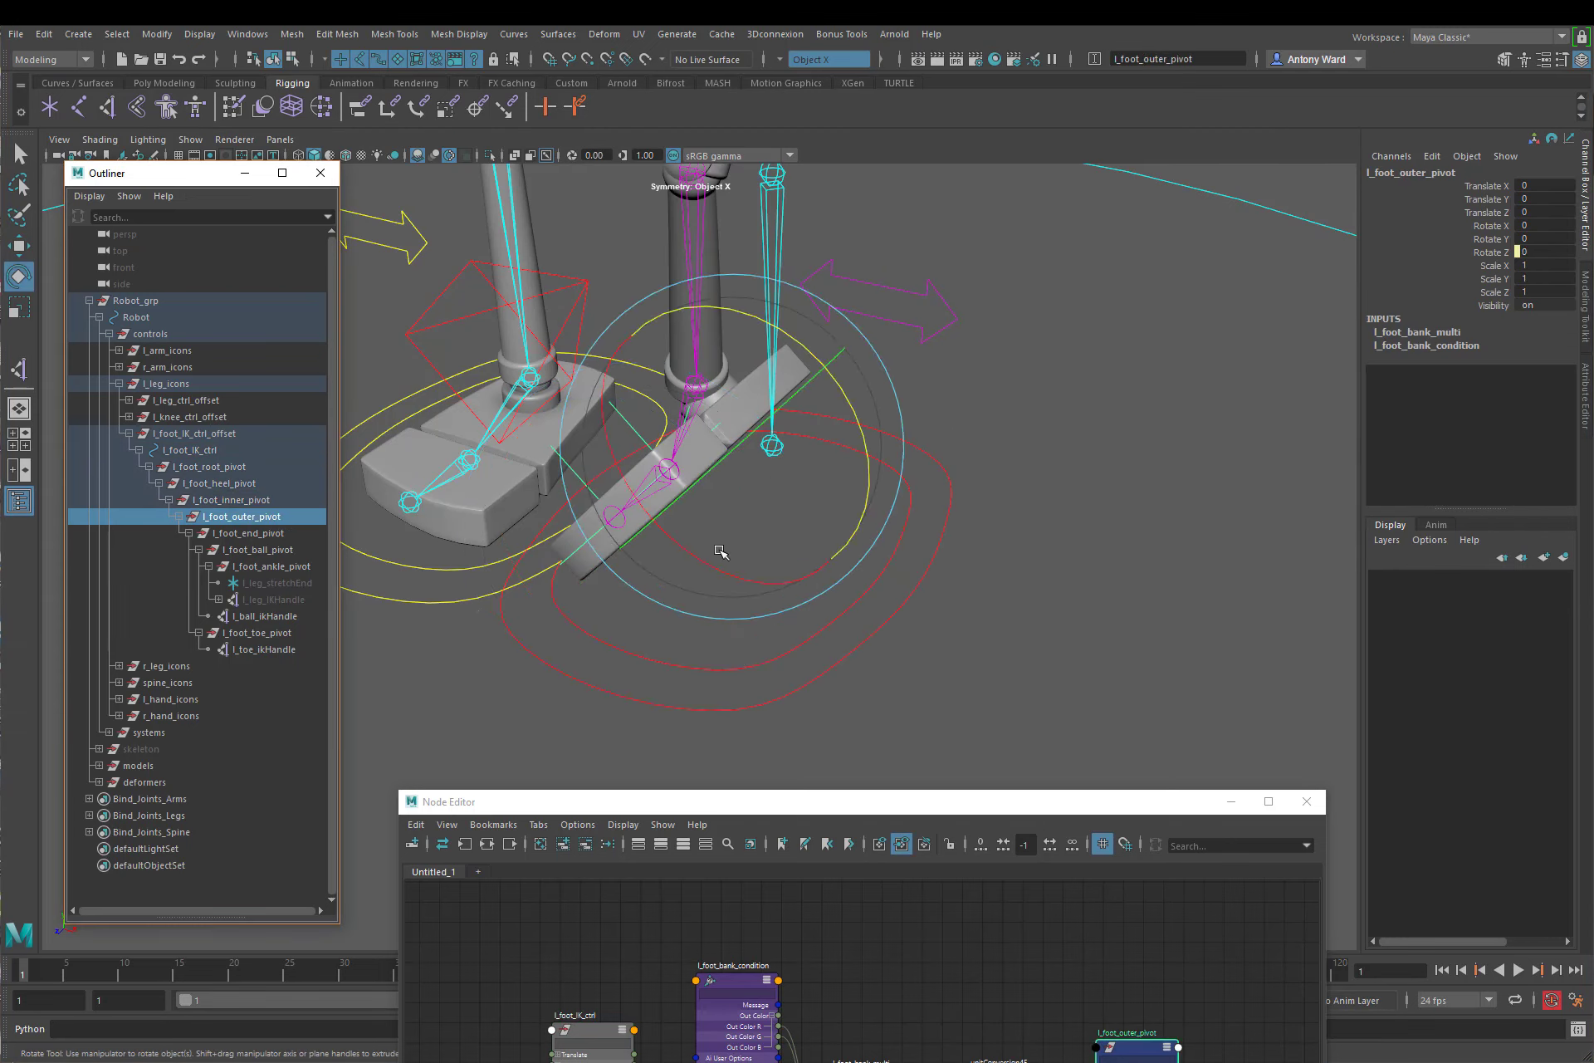
pyautogui.keyDown('alt'); pyautogui.moveTo(1044, 666); pyautogui.dragTo(1034, 641); pyautogui.keyUp('alt')
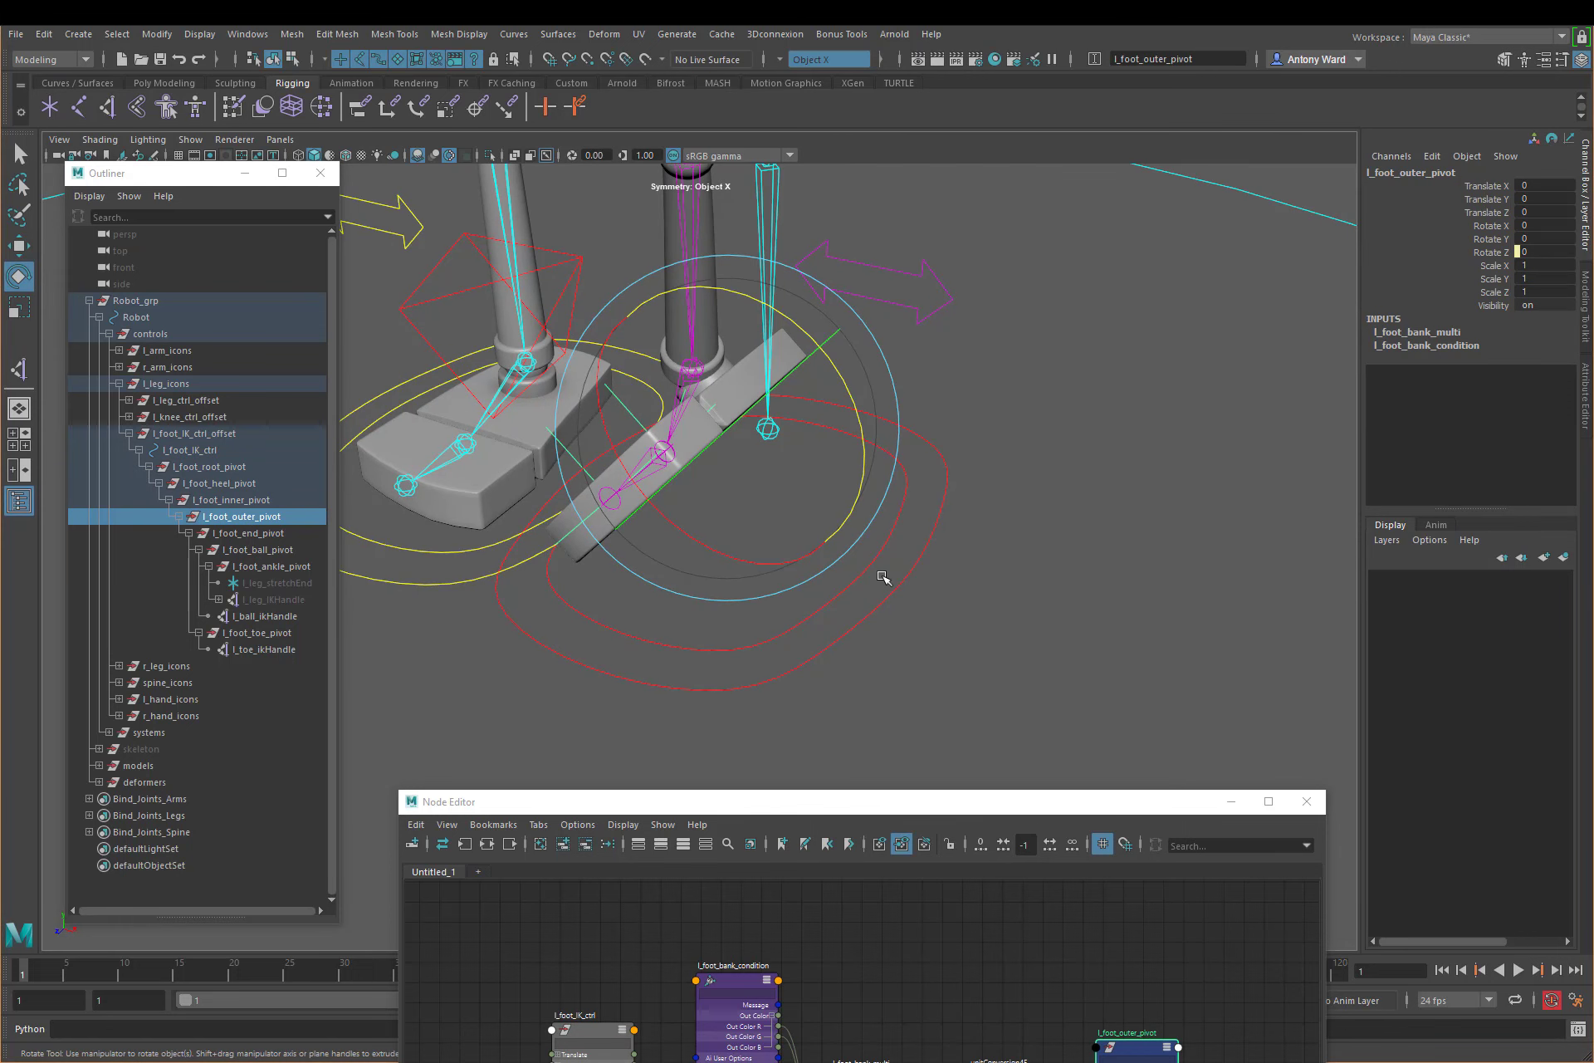
pyautogui.moveTo(878, 572); pyautogui.dragTo(929, 638)
pyautogui.keyDown('alt'); pyautogui.moveTo(1097, 659); pyautogui.dragTo(1101, 581, button='middle'); pyautogui.keyUp('alt')
# Step: Return Bank Amount of l_foot_IK_ctrl to 1 and scrub Bank to 4.6
pyautogui.click(1538, 397)
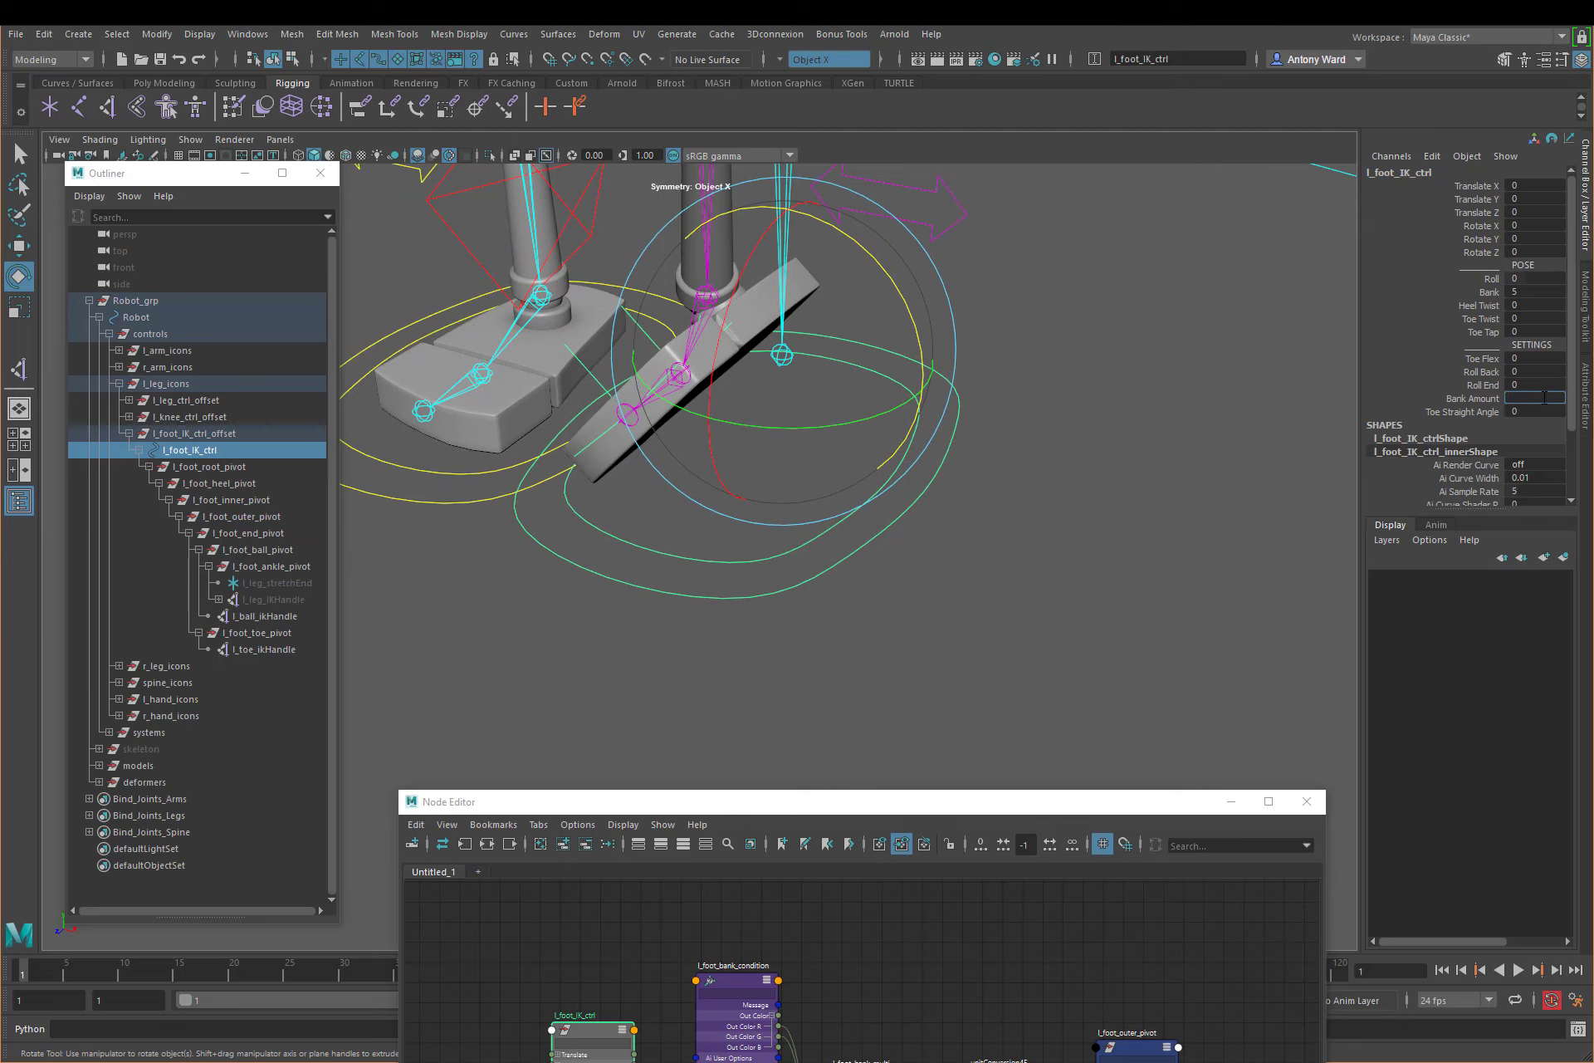
pyautogui.write('1')
pyautogui.press('Return')
pyautogui.click(1490, 292)
pyautogui.moveTo(1240, 453); pyautogui.dragTo(966, 532, button='middle')
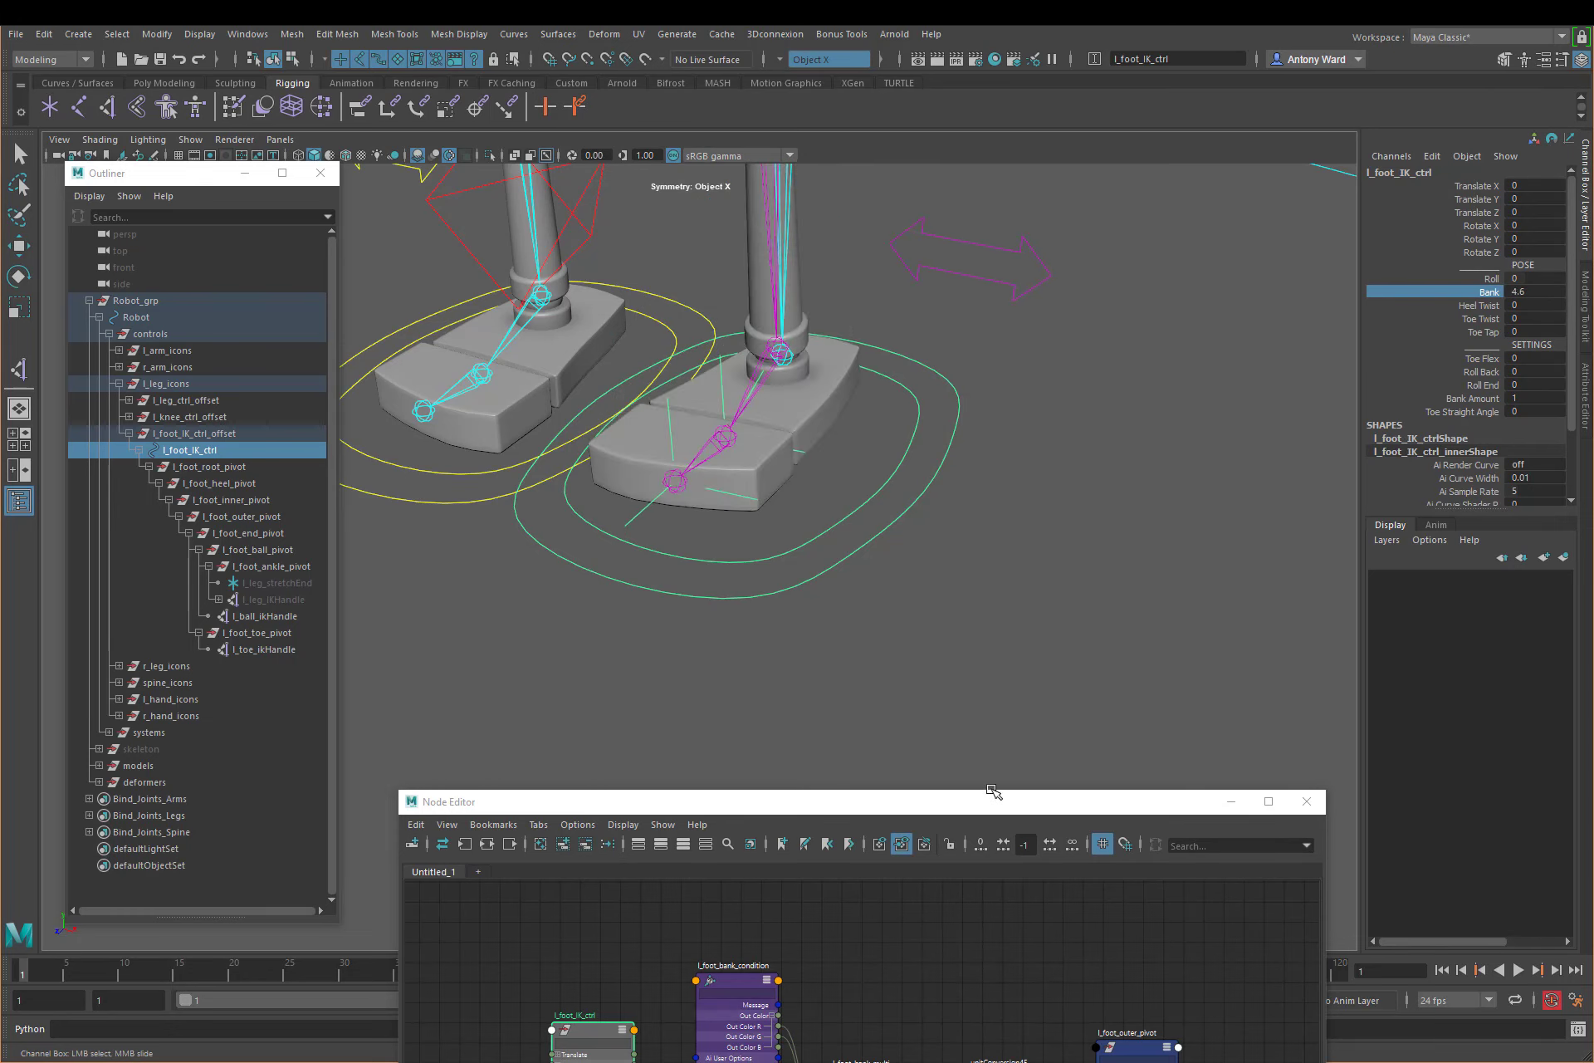
# Step: Bring the Node Editor into view, show the attributes of l_foot_bank_condition and move the window clear of the feet
pyautogui.moveTo(993, 799); pyautogui.dragTo(953, 364)
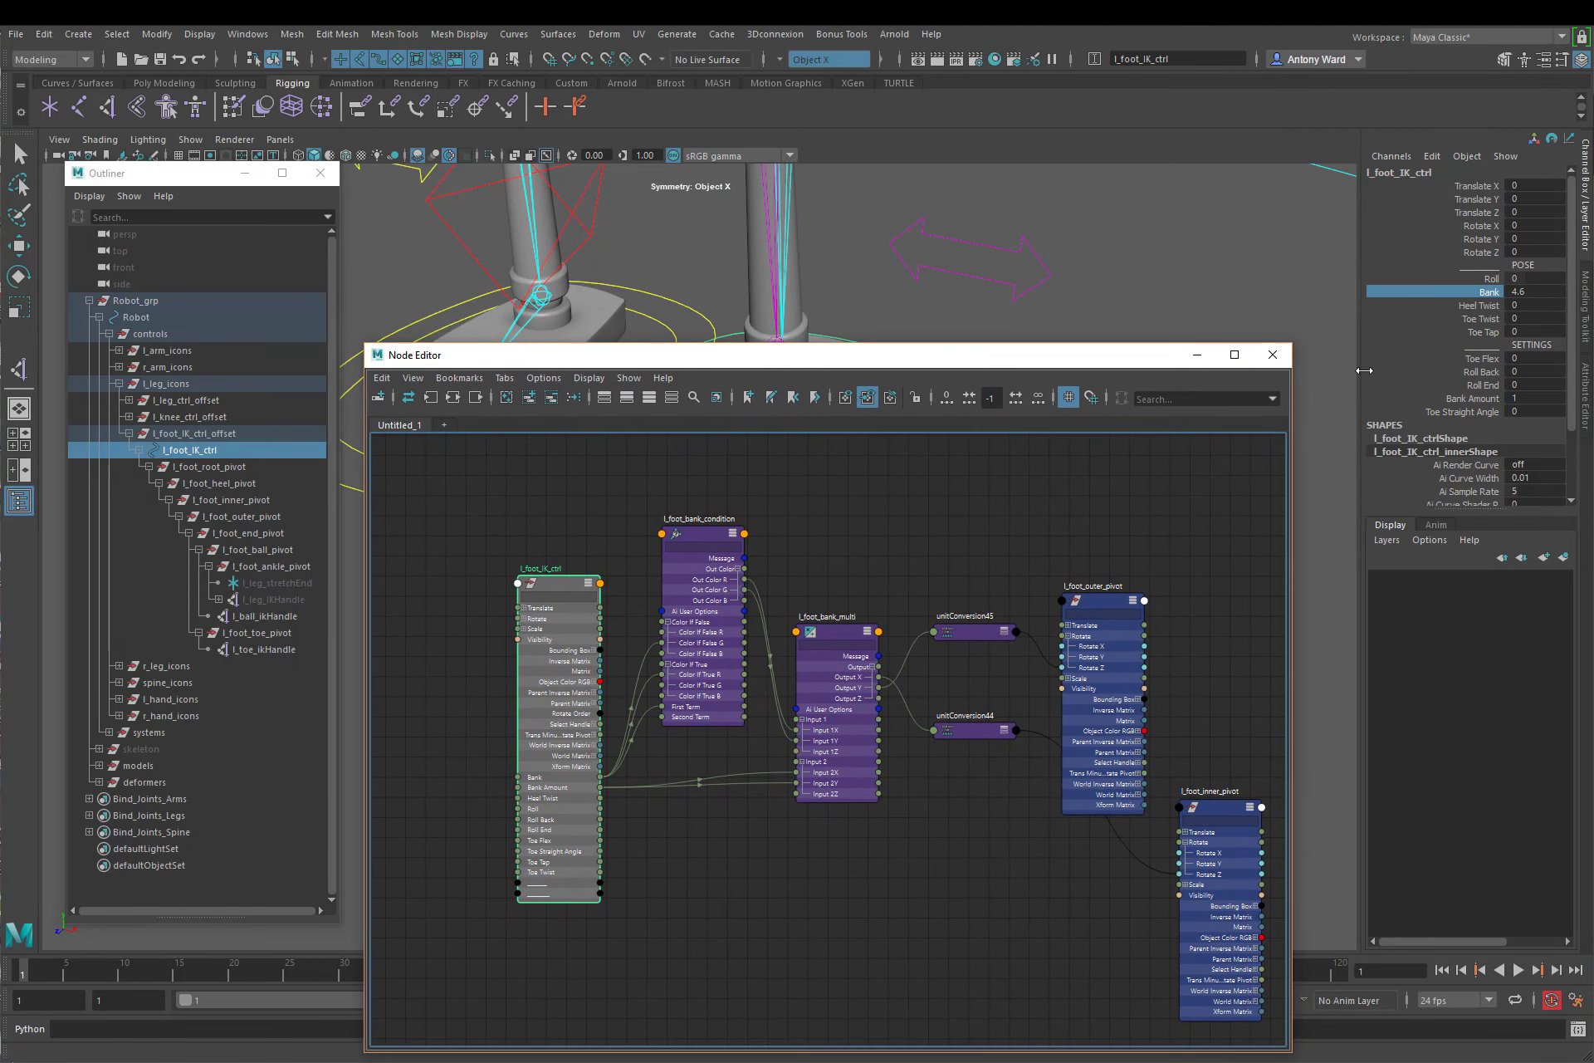
pyautogui.click(707, 538)
pyautogui.click(1579, 384)
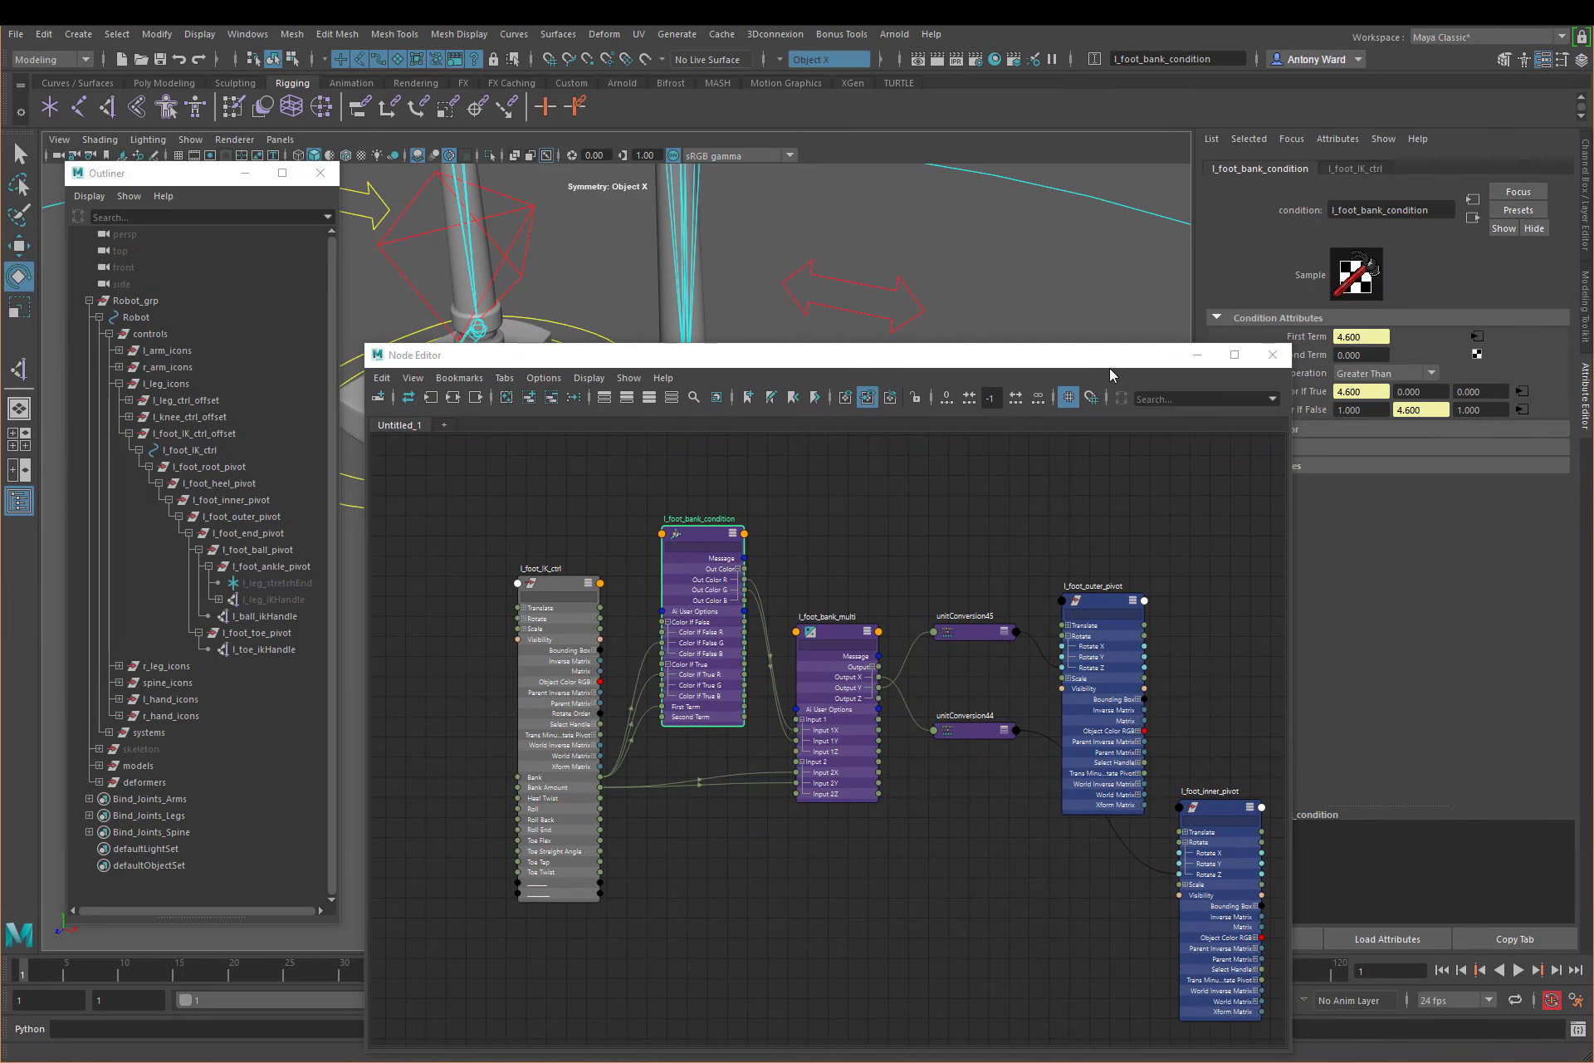
pyautogui.moveTo(1105, 355); pyautogui.dragTo(979, 582)
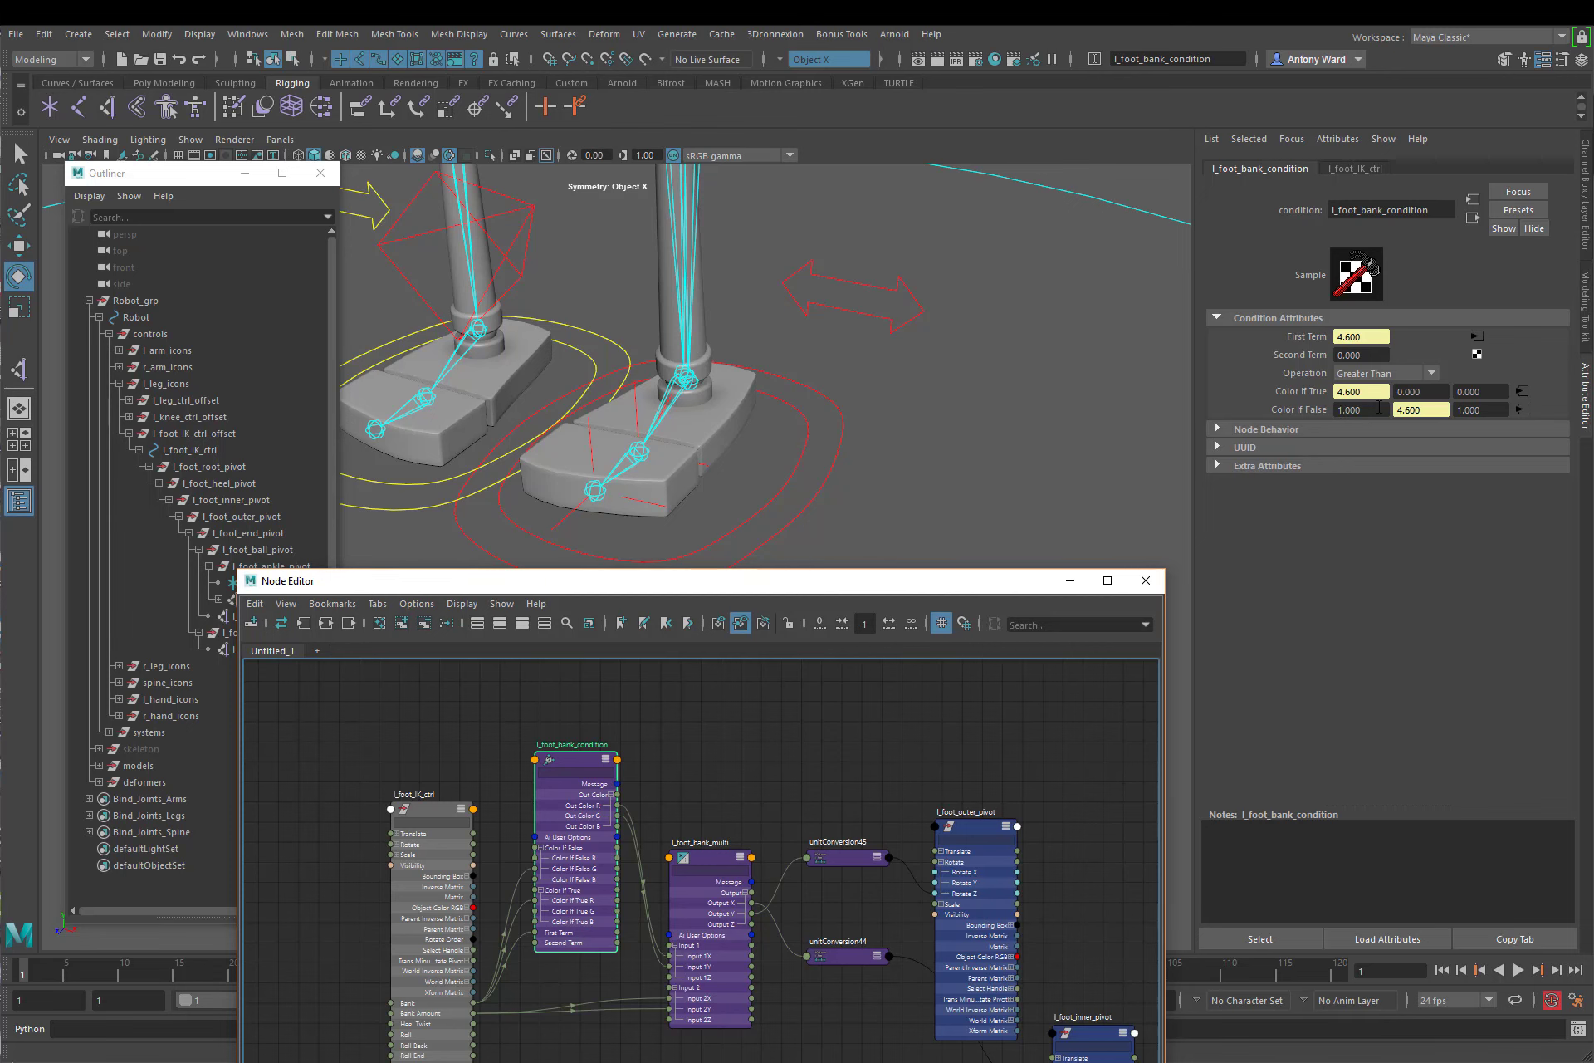
# Step: Reselect l_foot_IK_ctrl, show its channels and scrub Bank to 5
pyautogui.keyDown('alt'); pyautogui.moveTo(912, 436); pyautogui.dragTo(797, 406); pyautogui.keyUp('alt')
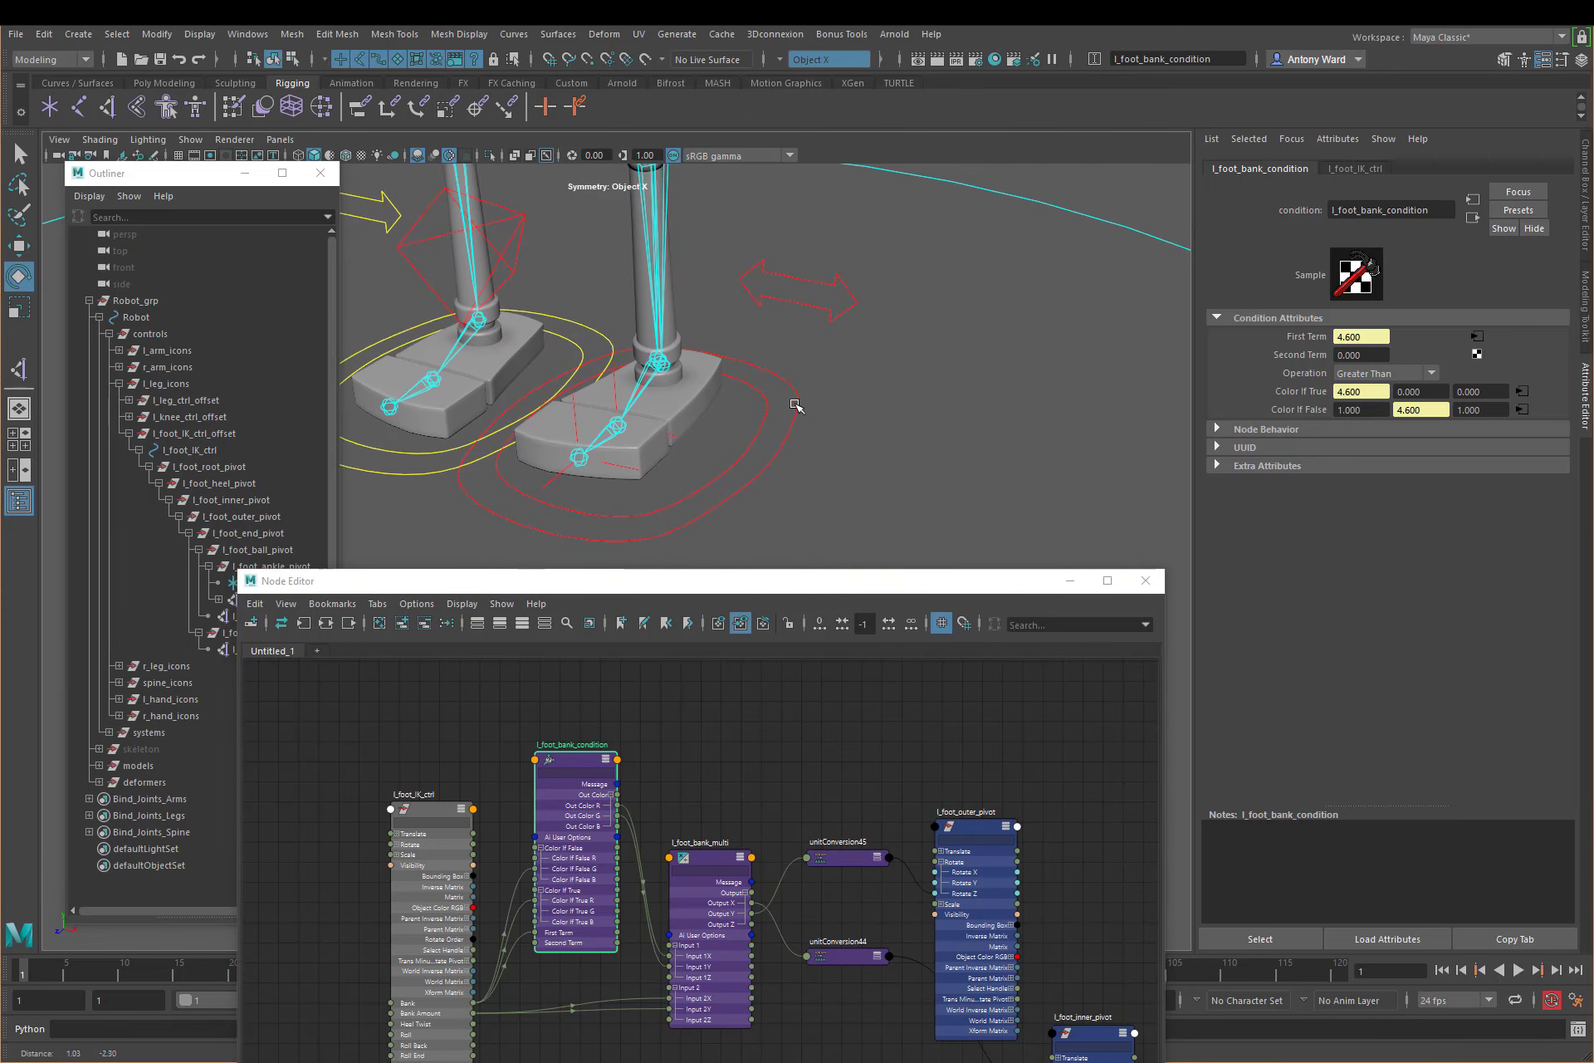
pyautogui.click(795, 406)
pyautogui.click(1585, 240)
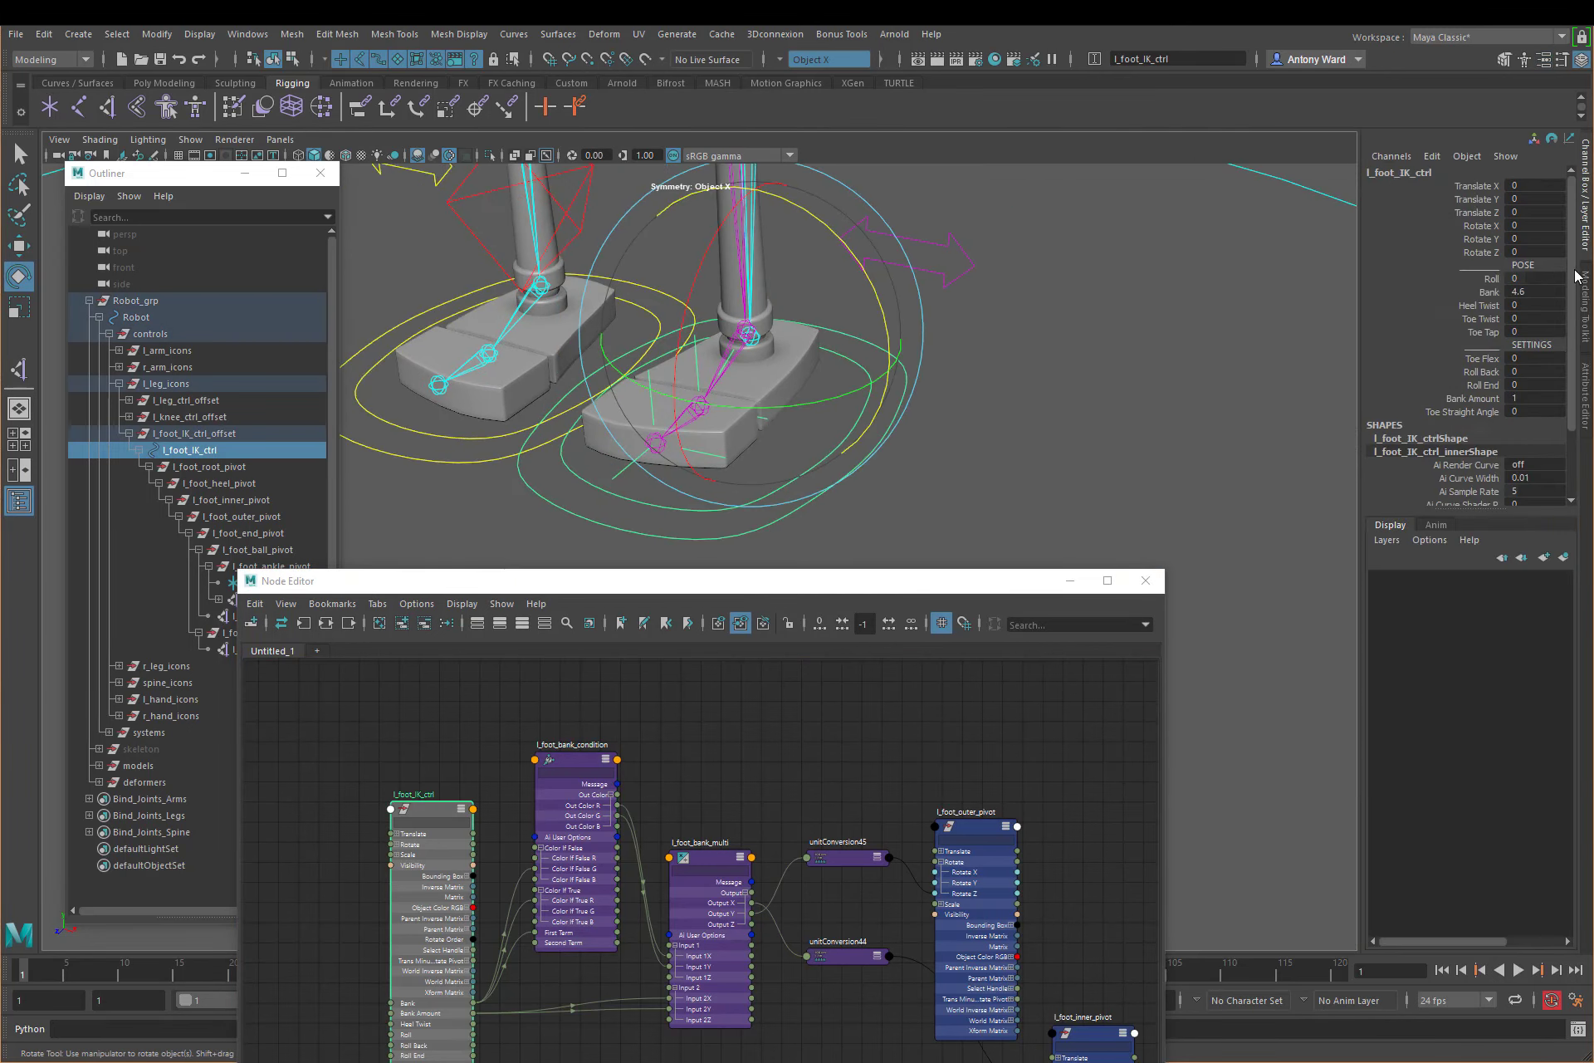
pyautogui.click(1493, 295)
pyautogui.moveTo(1021, 381); pyautogui.dragTo(949, 380, button='middle')
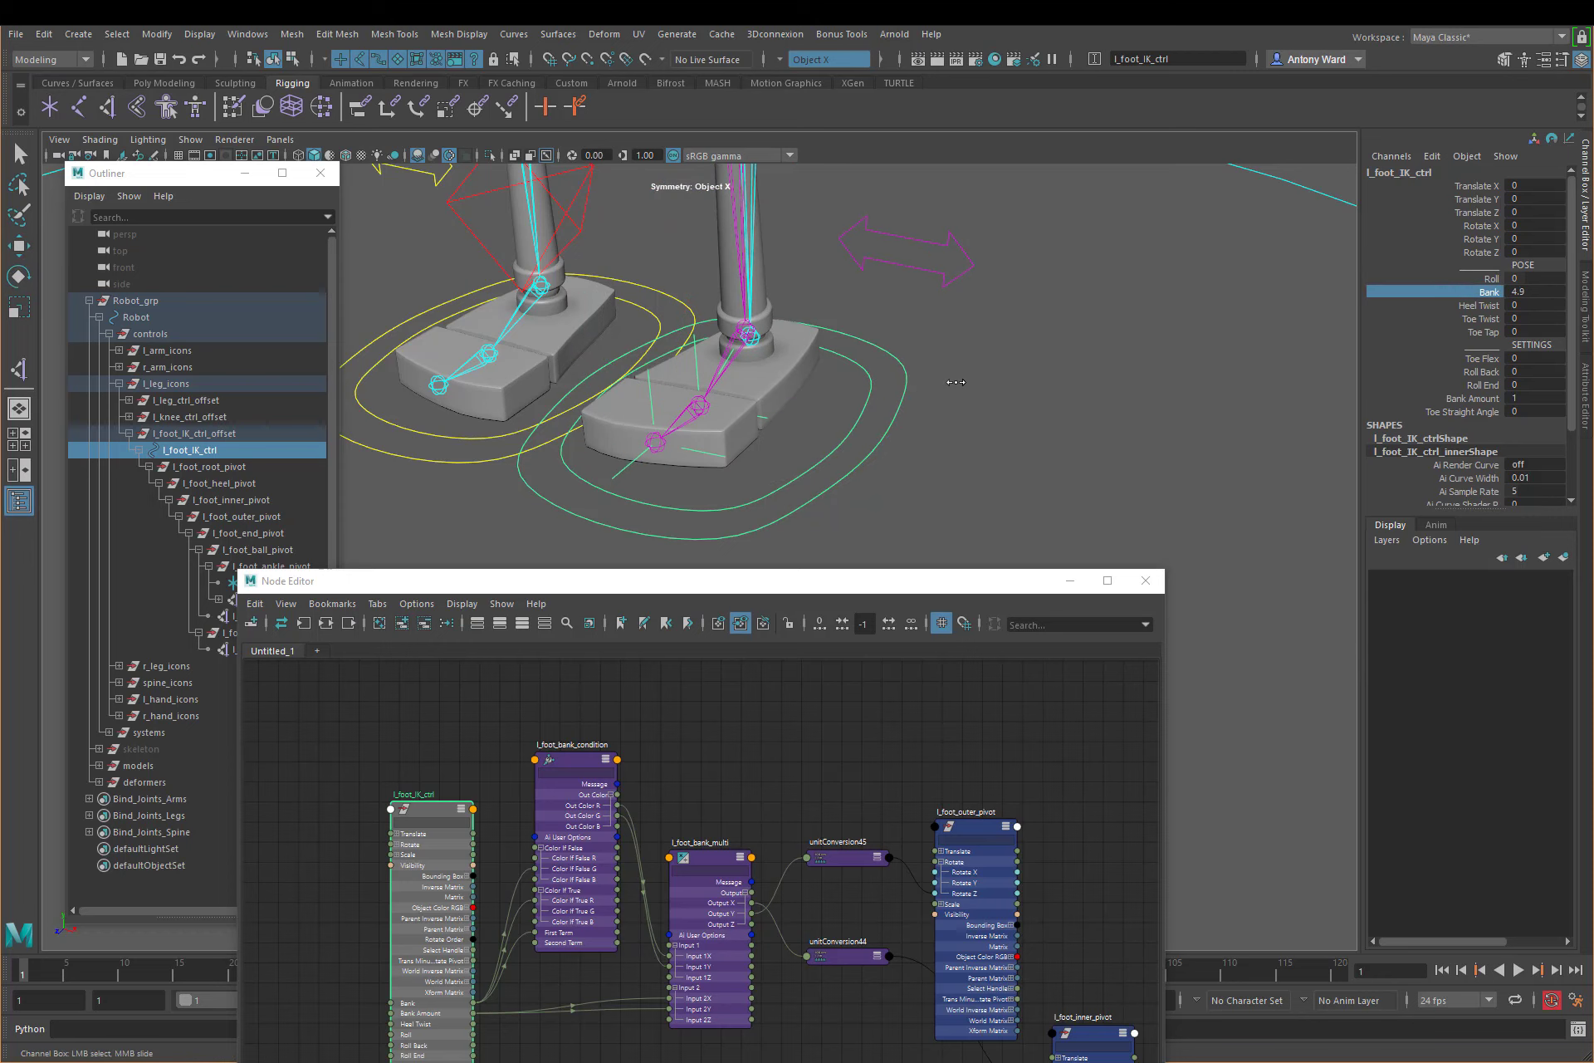
# Step: Change Bank Amount of l_foot_IK_ctrl to 10 and scrub Bank to -0.2
pyautogui.click(1516, 396)
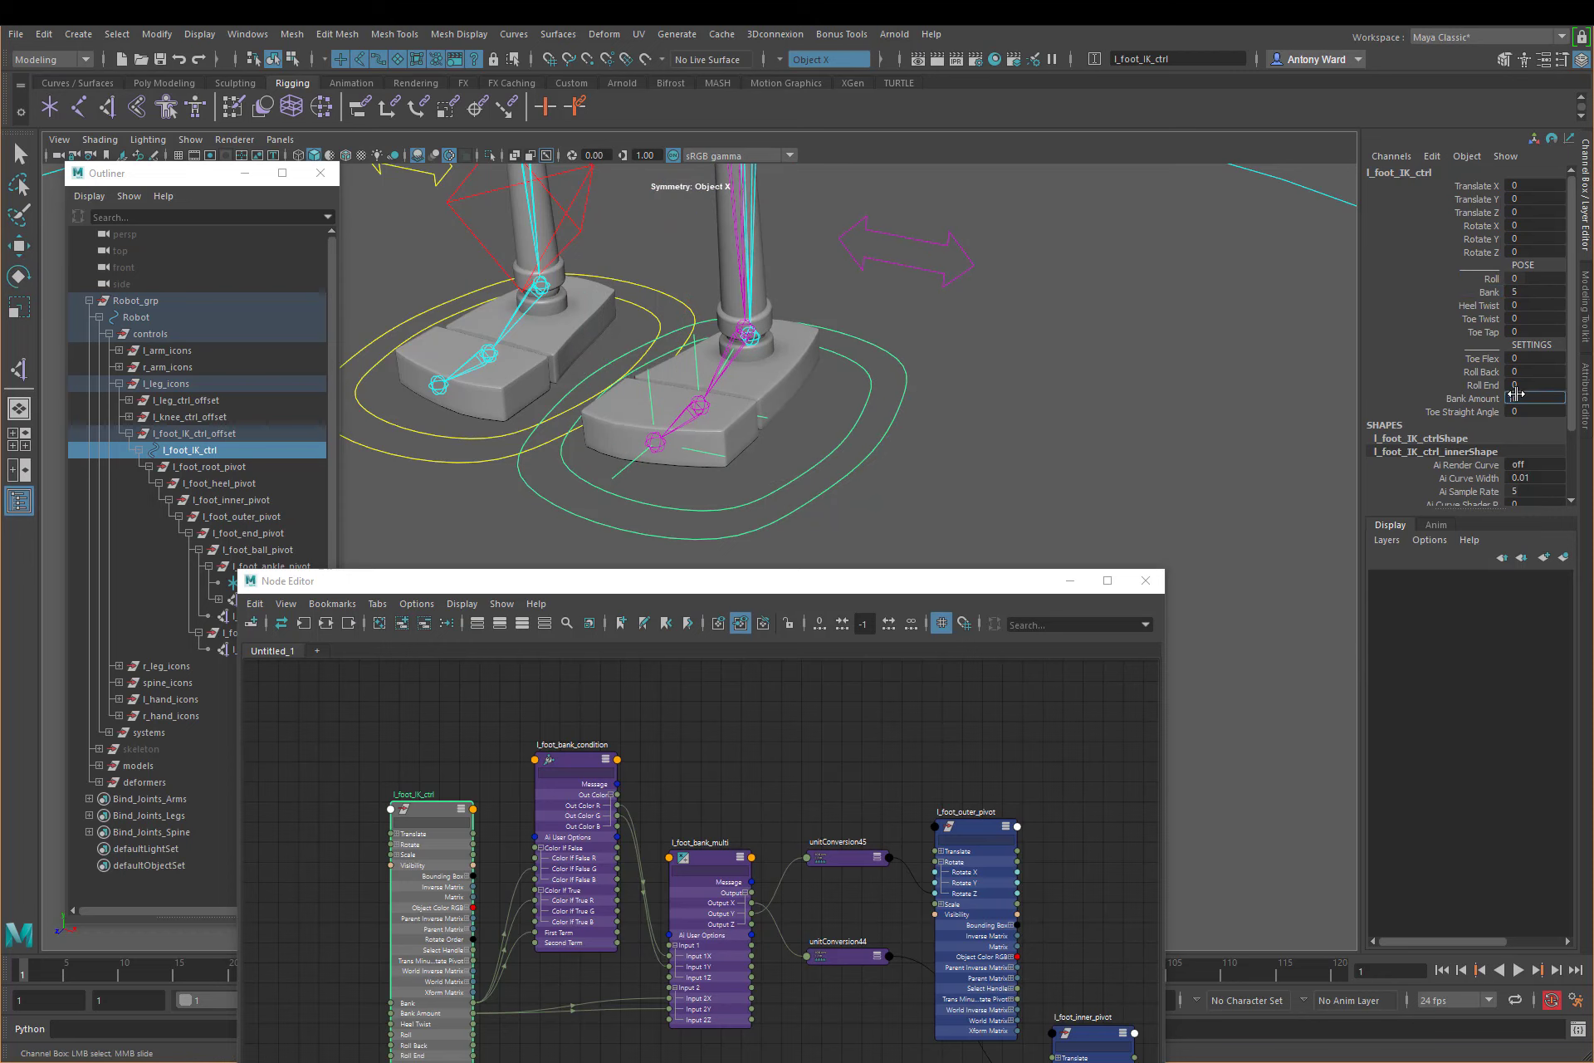
pyautogui.write('10')
pyautogui.press('Return')
pyautogui.click(1490, 292)
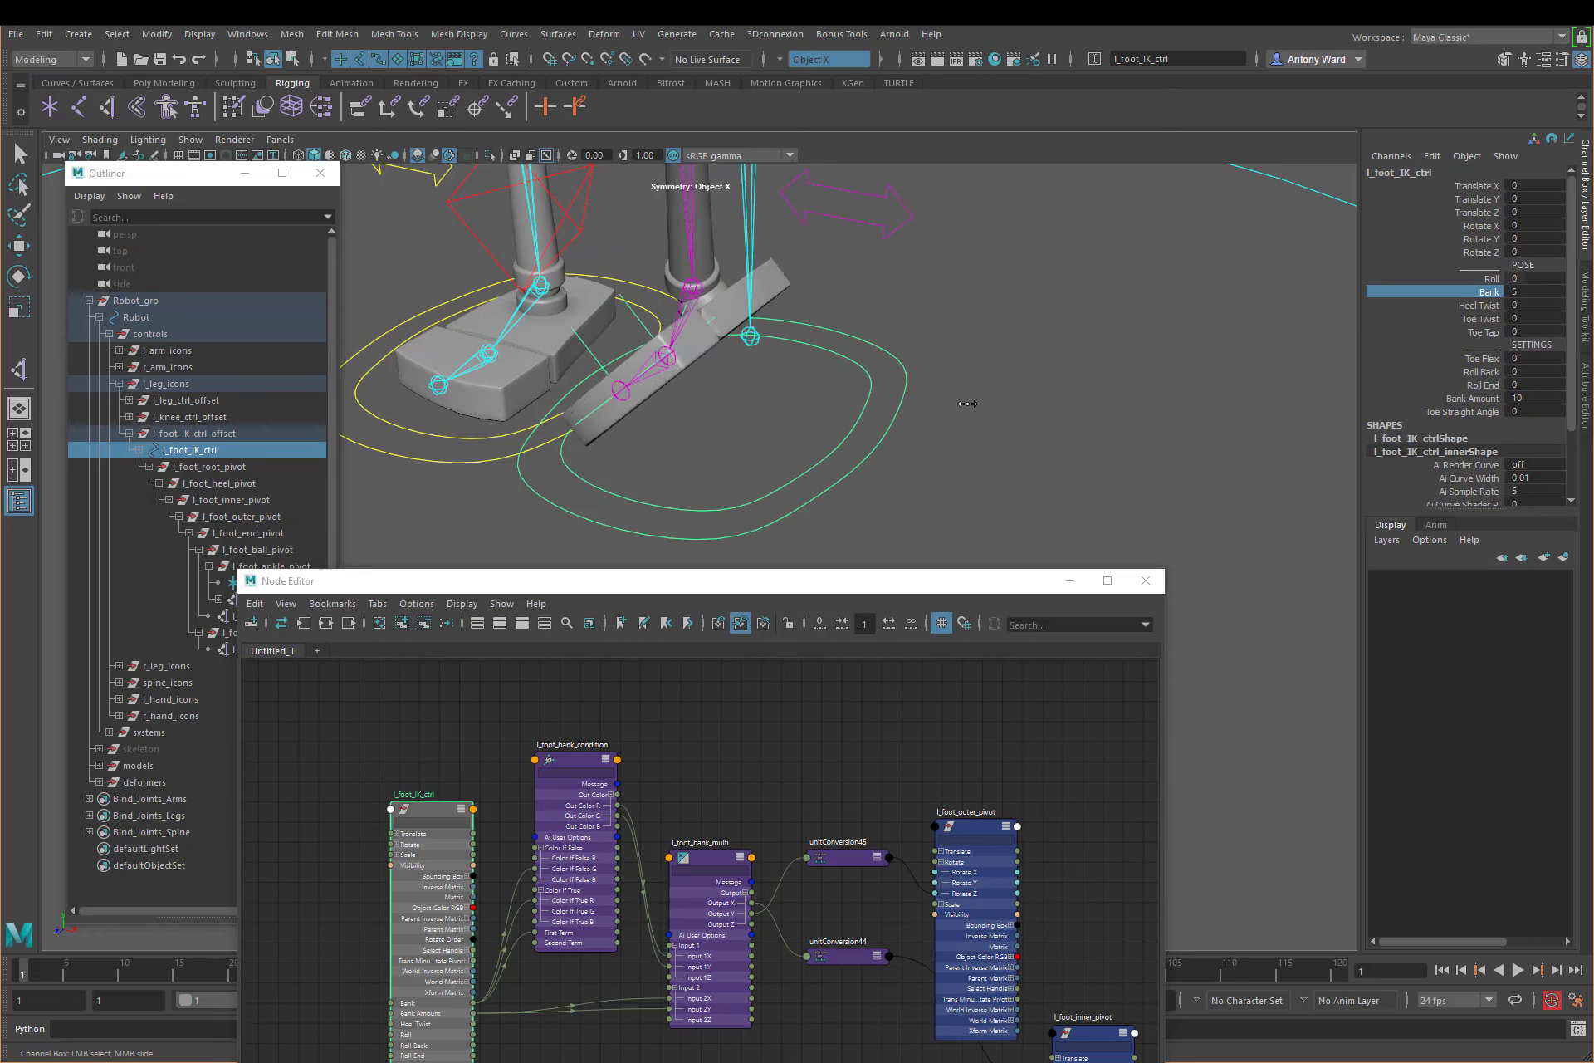
pyautogui.moveTo(967, 403)
pyautogui.mouseDown(button='middle')
pyautogui.moveTo(930, 404)
pyautogui.moveTo(947, 400)
pyautogui.mouseUp(button='middle')
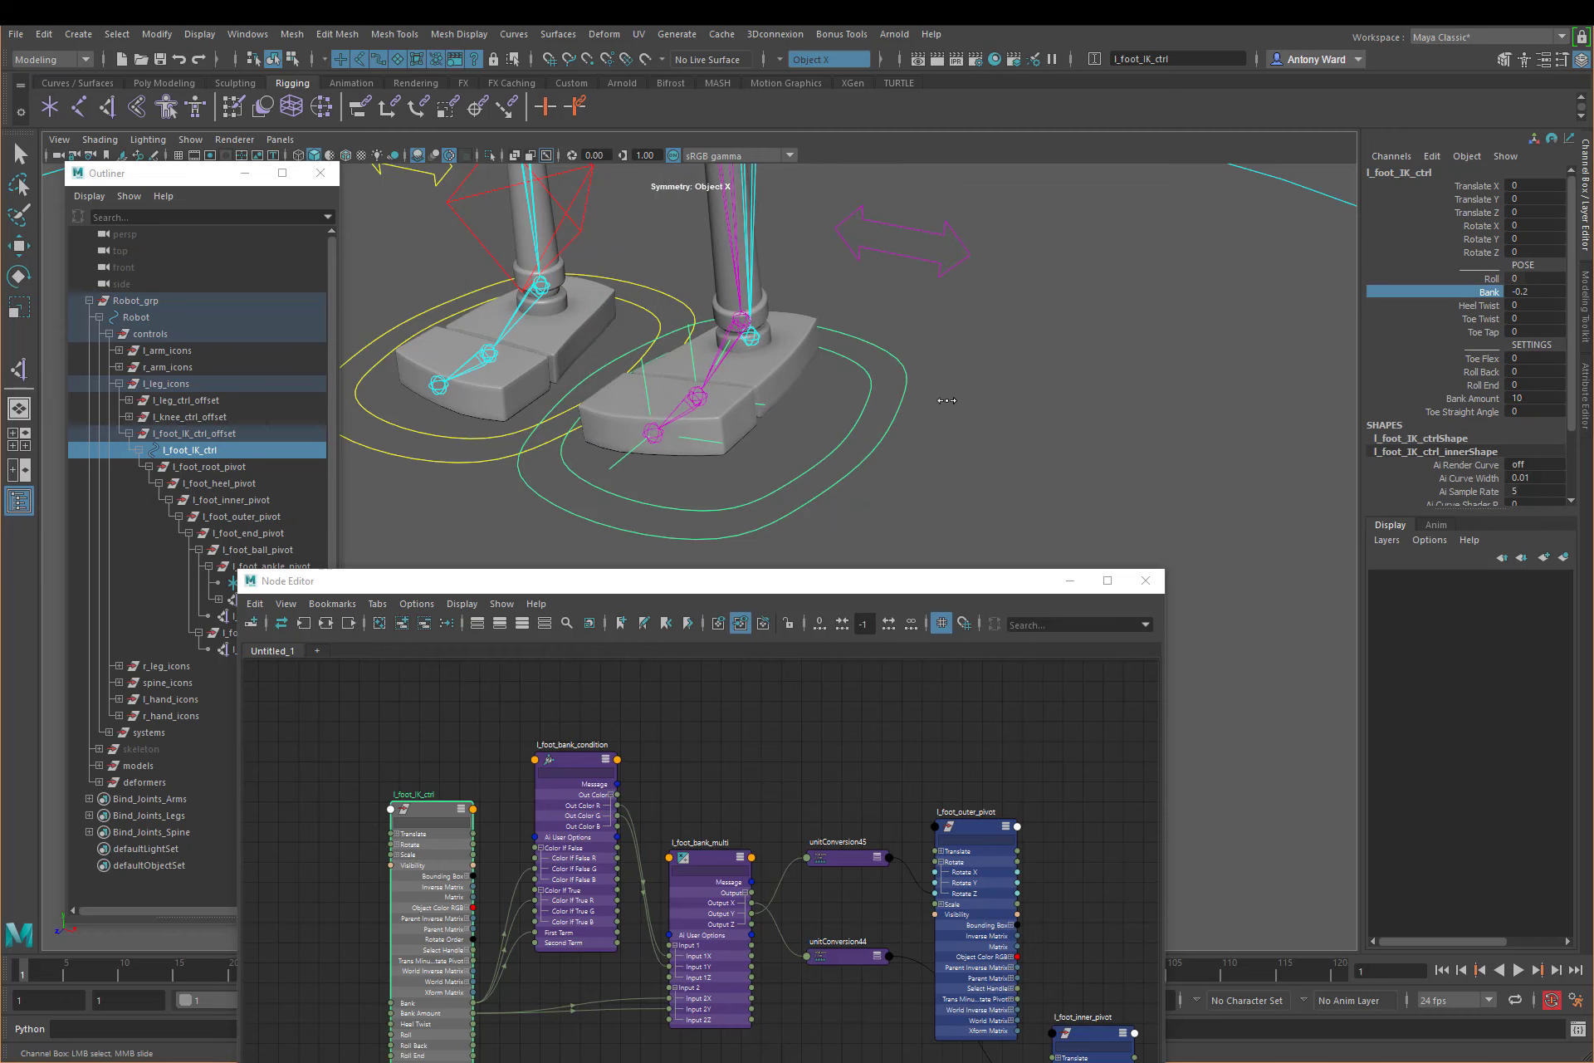
# Step: Open the attributes of l_foot_bank_condition from the Node Editor and set its first Color If False value to 0
pyautogui.moveTo(930, 580); pyautogui.dragTo(917, 476)
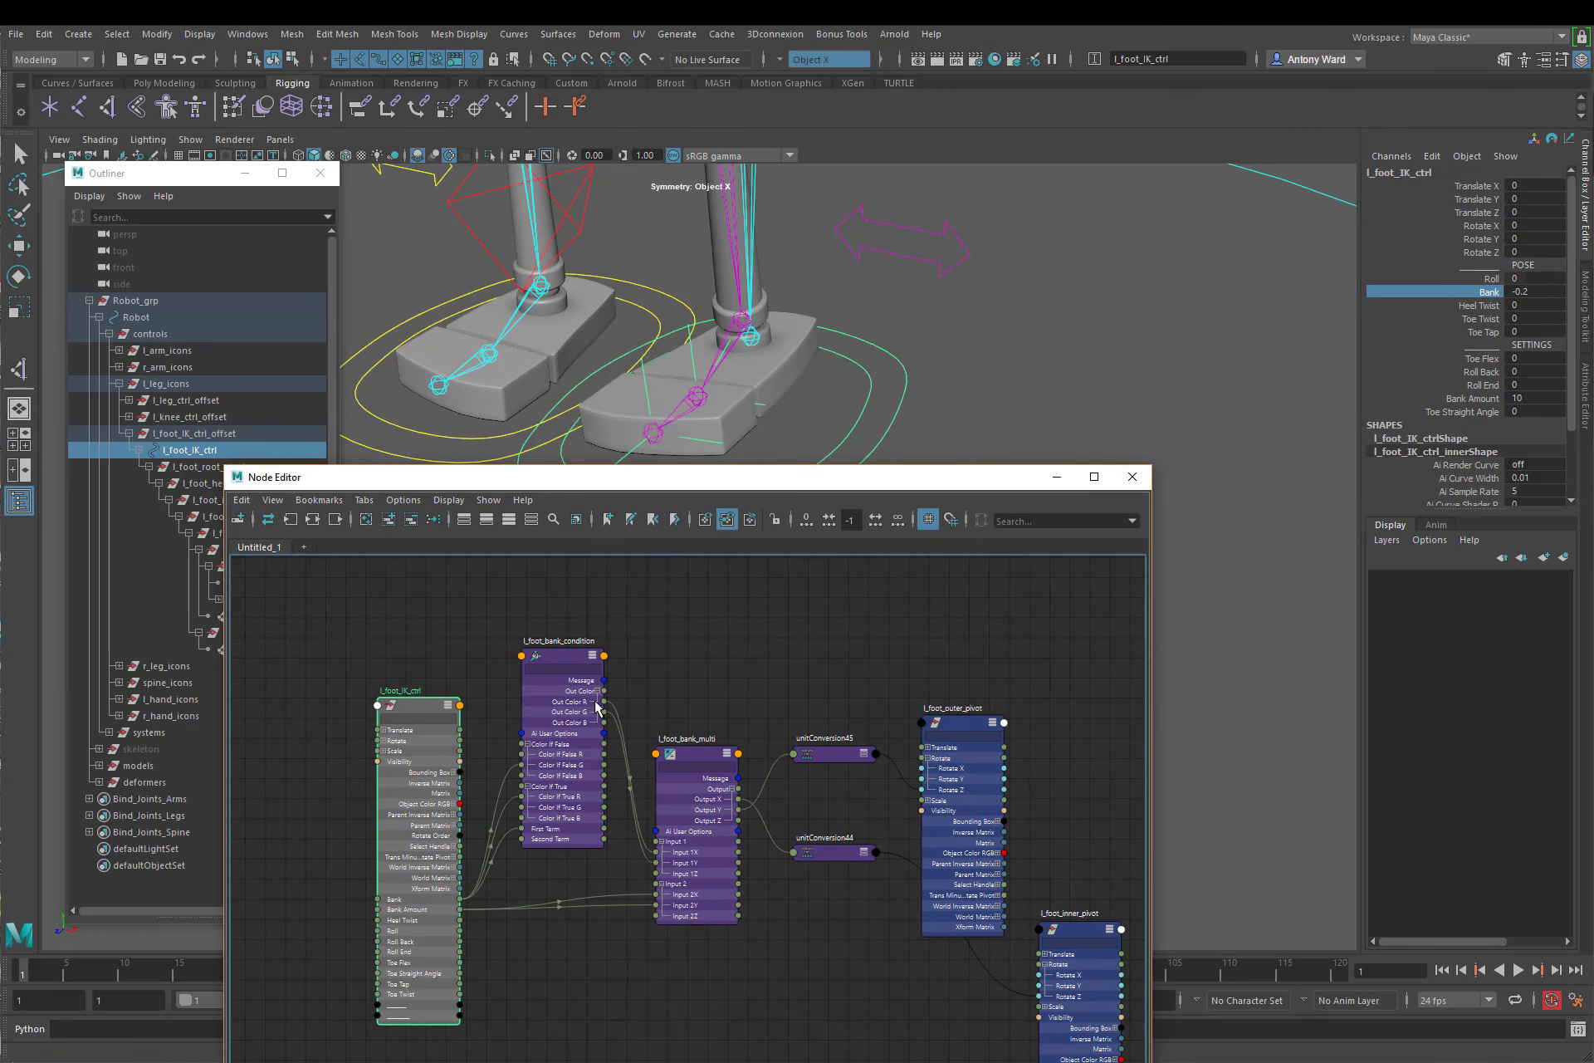
pyautogui.click(564, 664)
pyautogui.click(1586, 383)
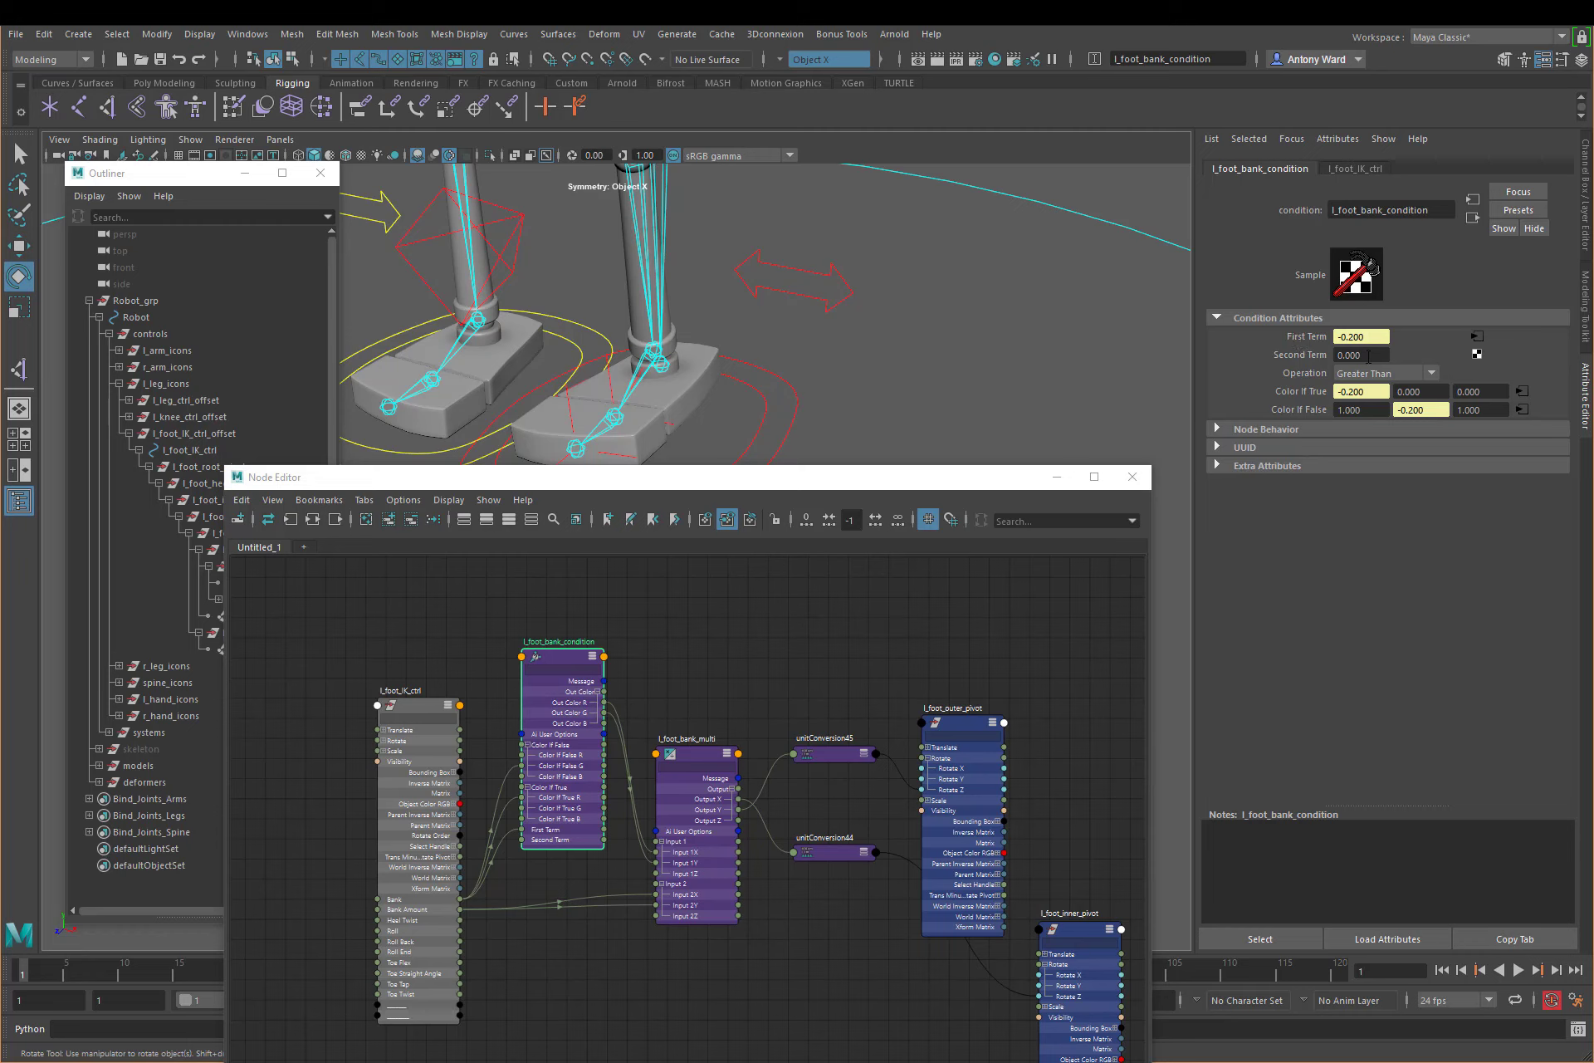
pyautogui.click(1368, 355)
pyautogui.click(1371, 391)
pyautogui.moveTo(1378, 391); pyautogui.dragTo(1311, 394)
pyautogui.moveTo(1376, 412); pyautogui.dragTo(1269, 414)
pyautogui.click(1379, 410)
pyautogui.moveTo(1380, 410); pyautogui.dragTo(1273, 414)
pyautogui.write('0')
pyautogui.press('Return')
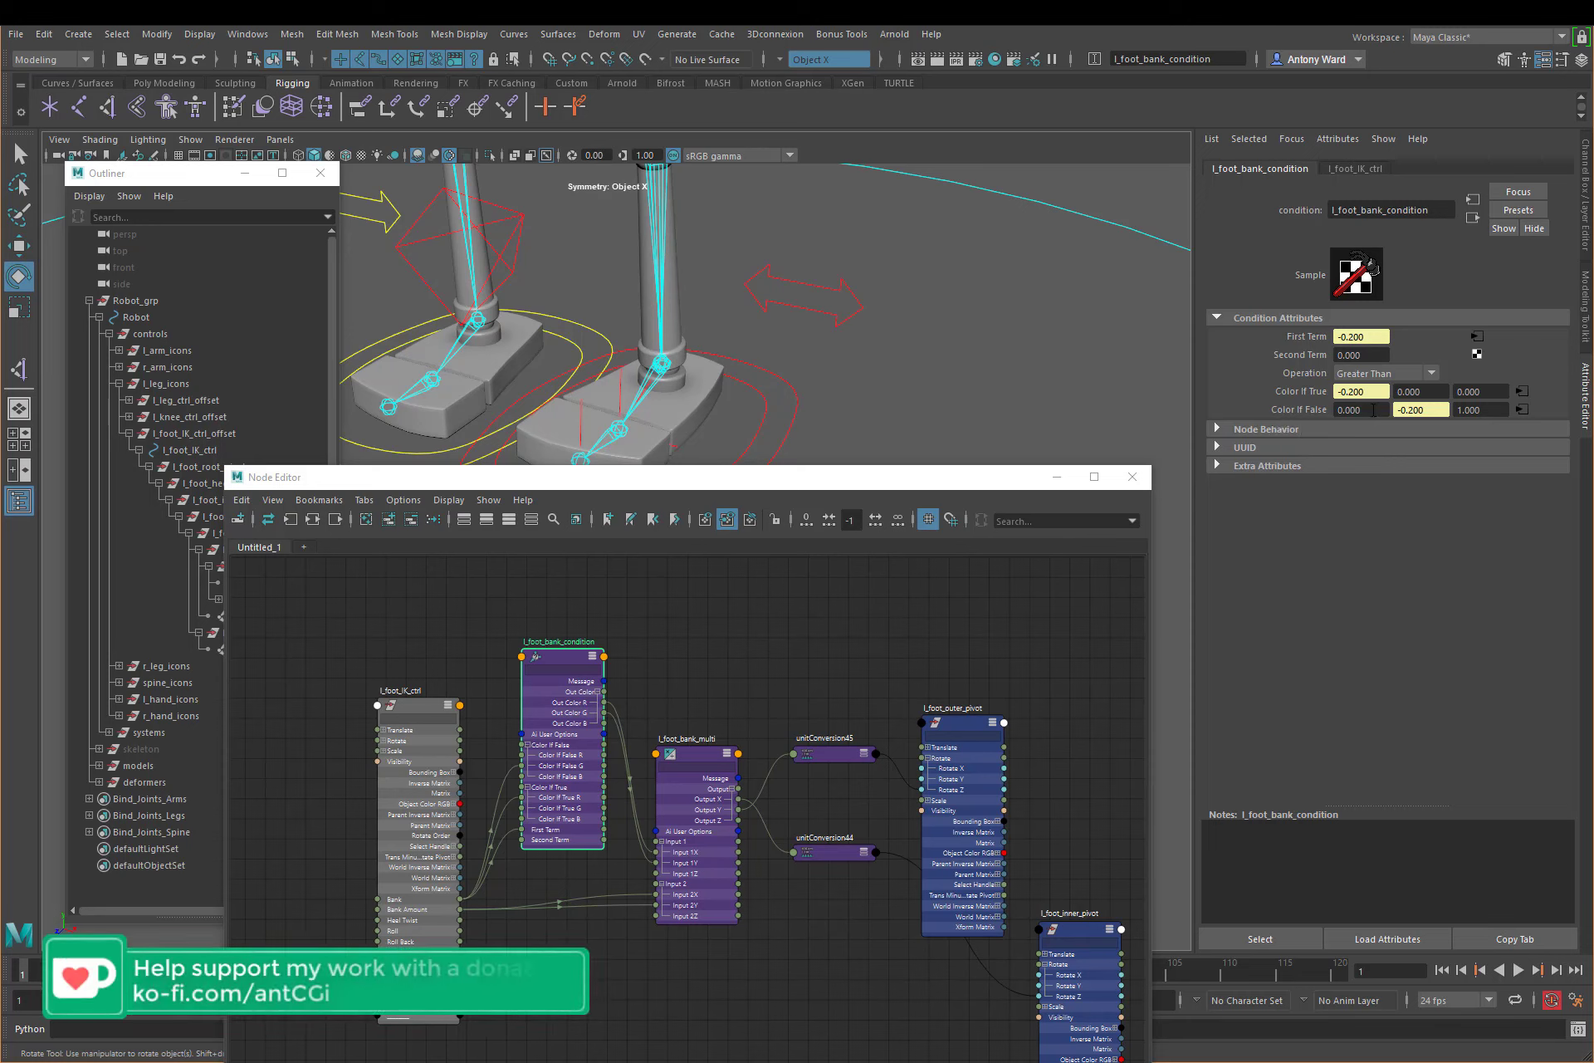
# Step: Review the Second Term, Color If True and Color If False values of l_foot_bank_condition, plus the attributes of l_foot_bank_multi
pyautogui.moveTo(1368, 355); pyautogui.dragTo(1256, 353)
pyautogui.moveTo(1366, 392); pyautogui.dragTo(1203, 412)
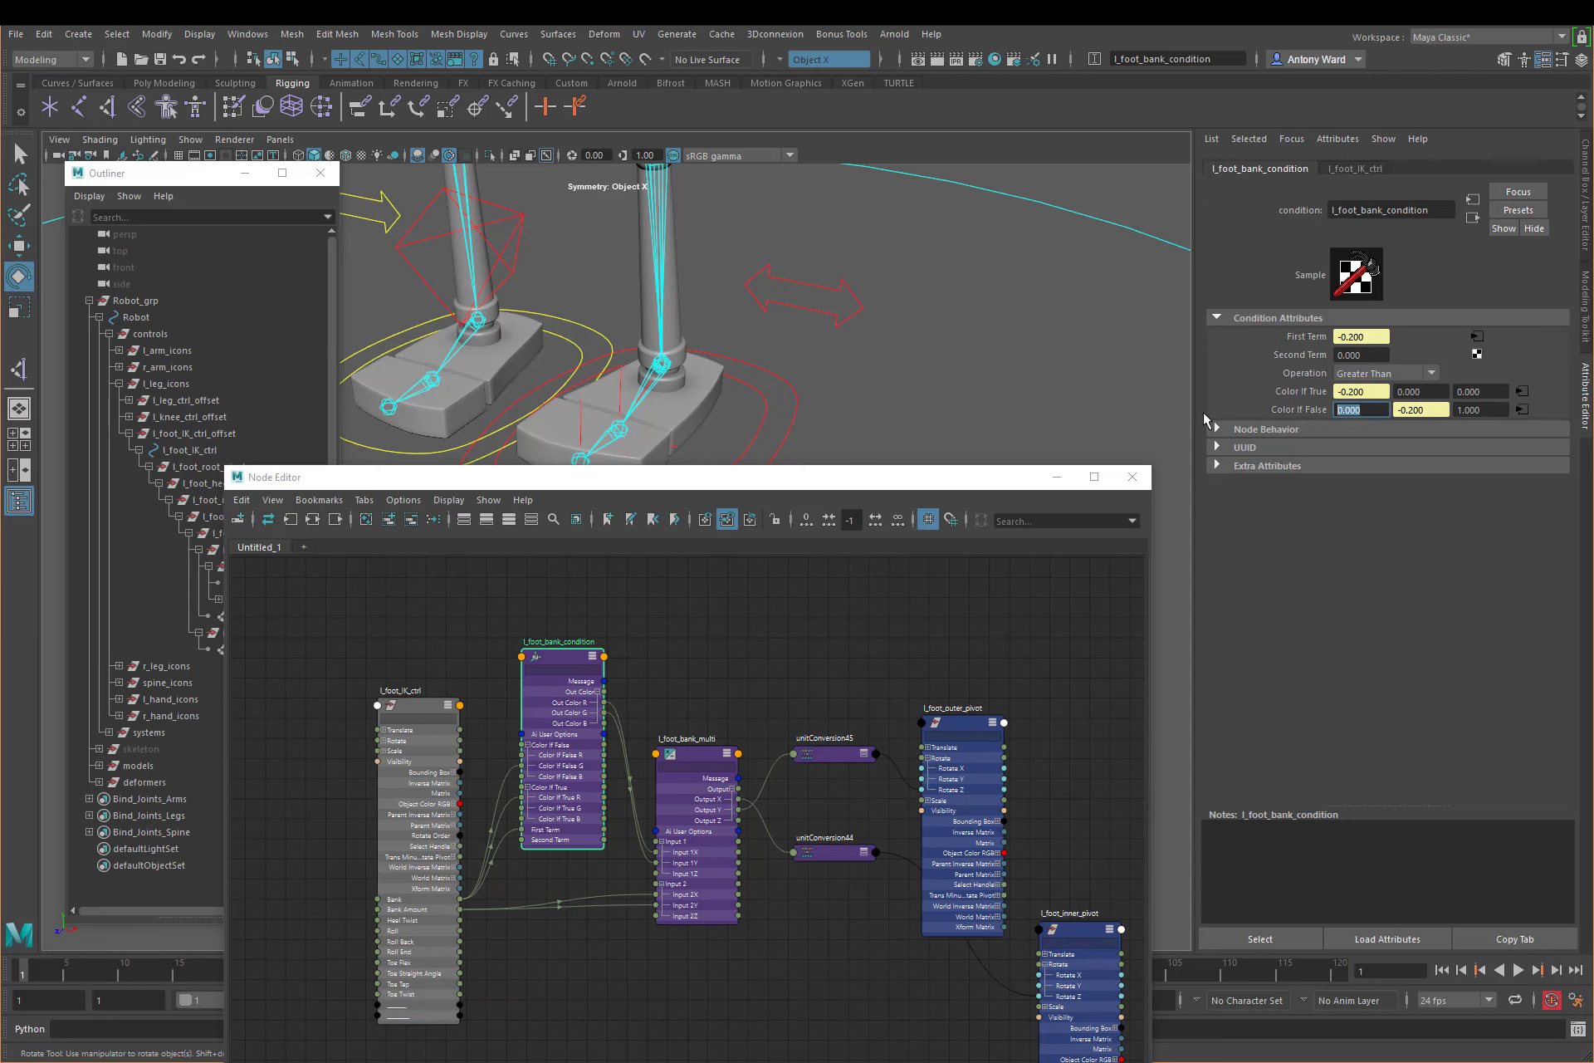
pyautogui.click(1475, 355)
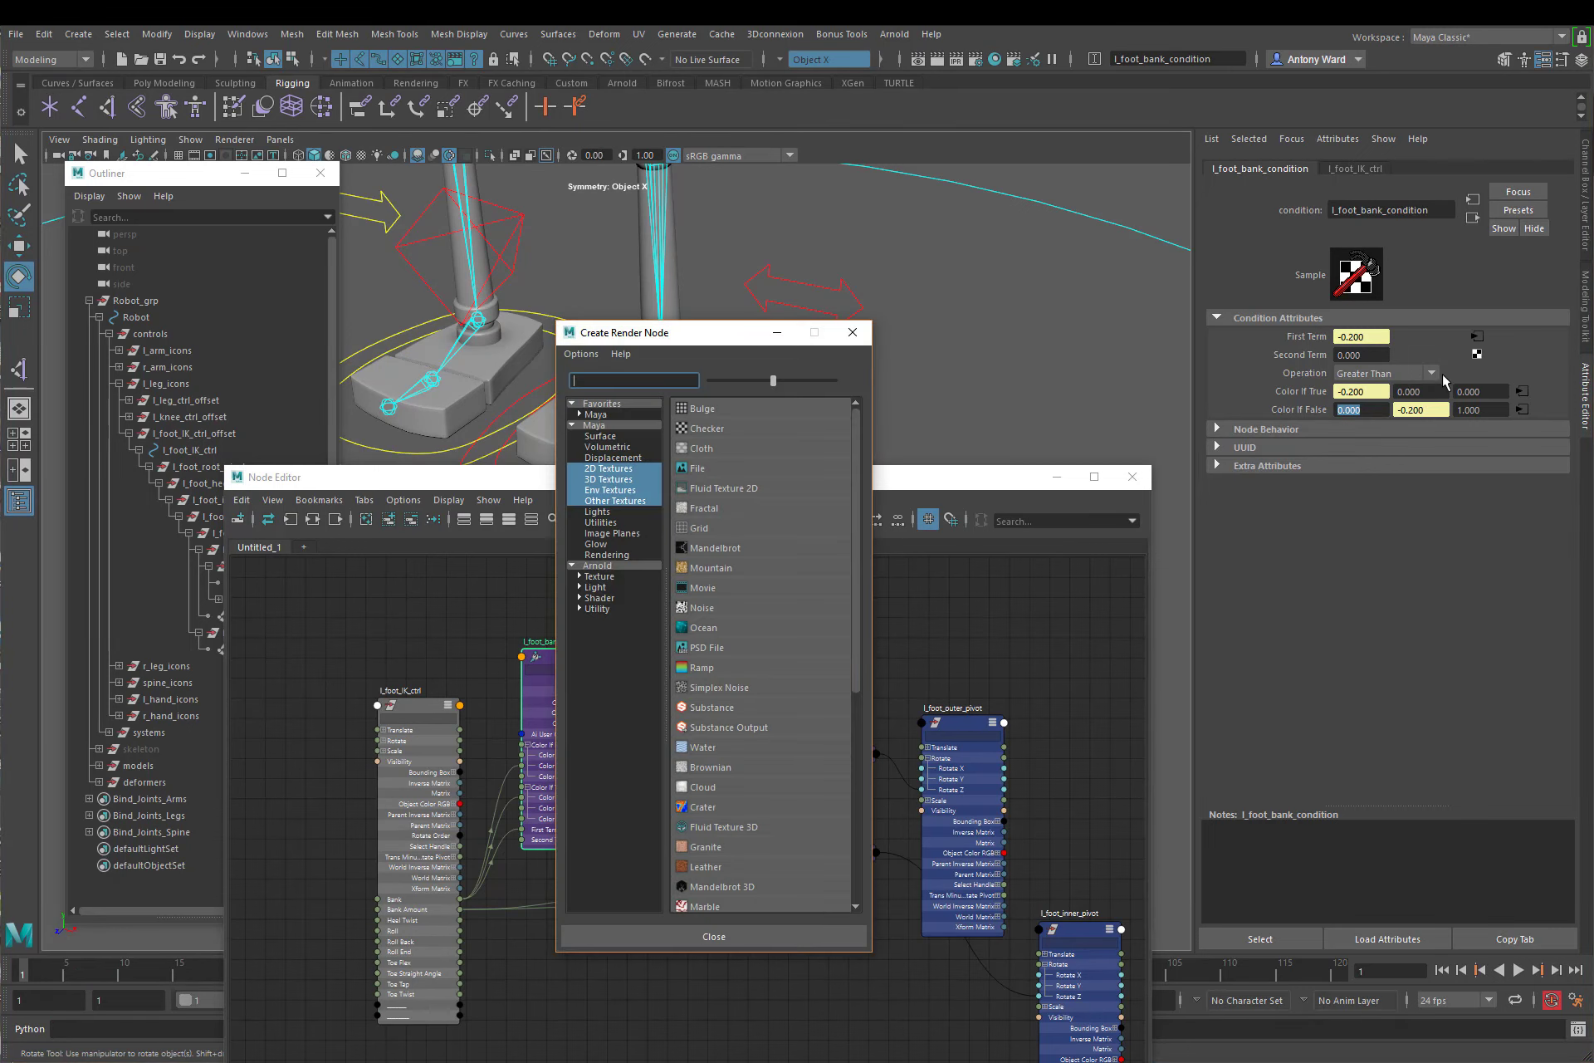
pyautogui.click(765, 943)
pyautogui.click(1429, 390)
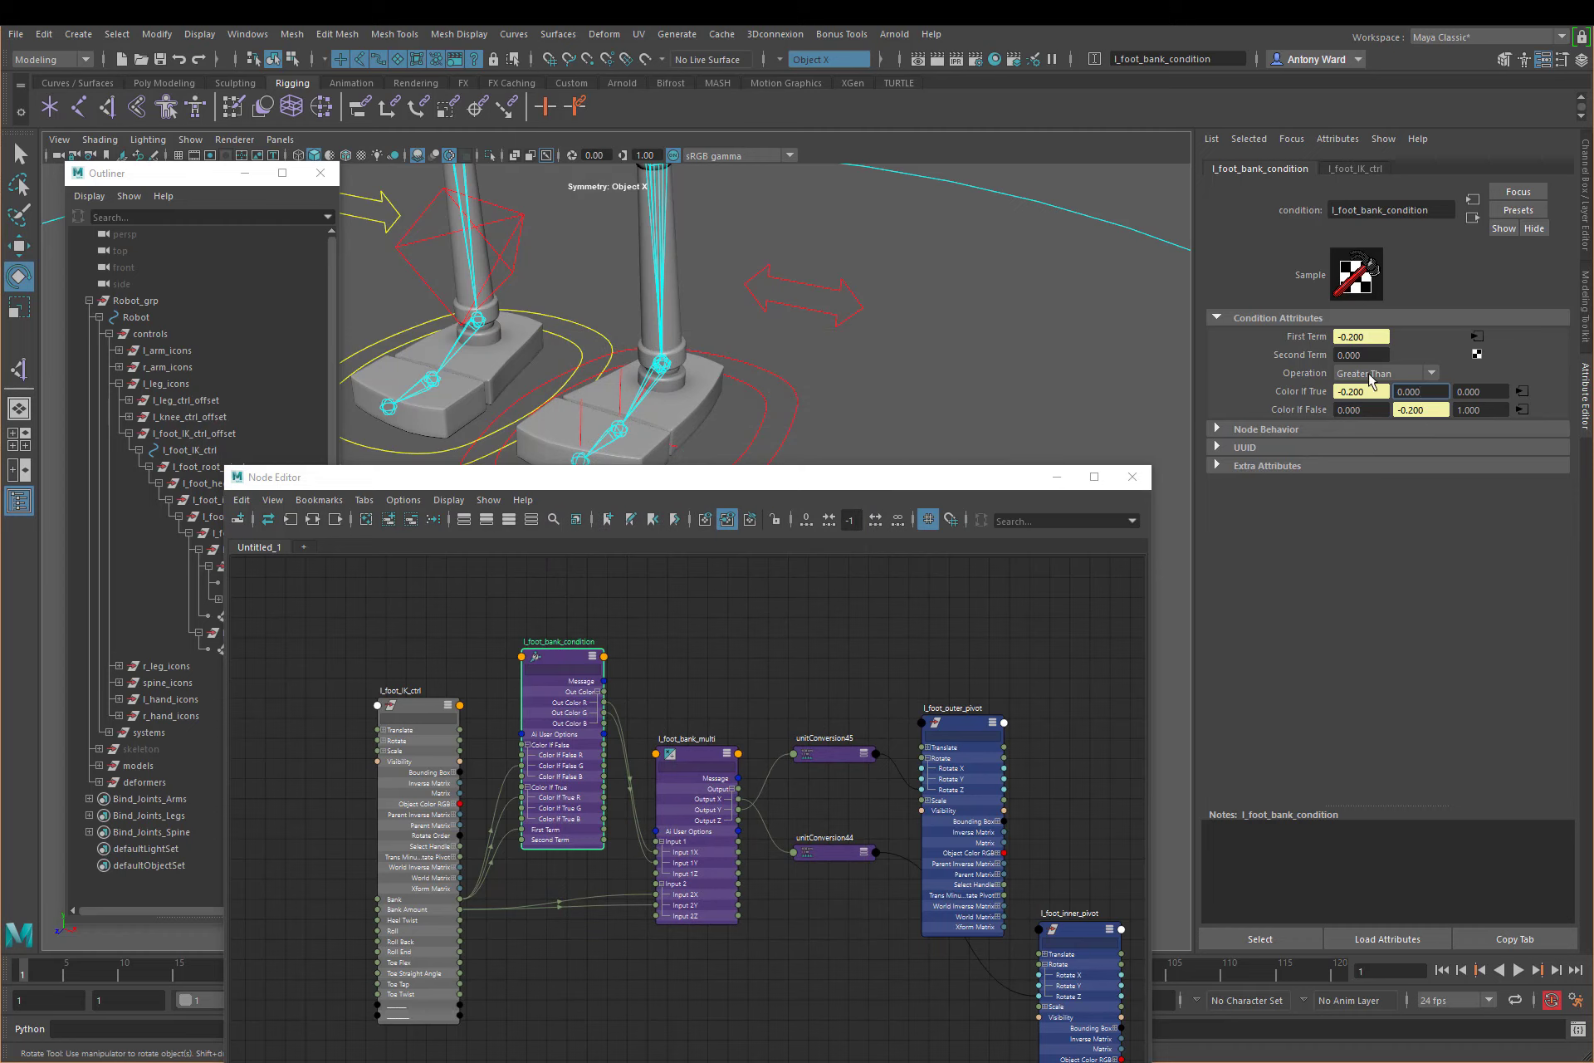
pyautogui.moveTo(1428, 395); pyautogui.dragTo(1347, 410)
pyautogui.click(695, 759)
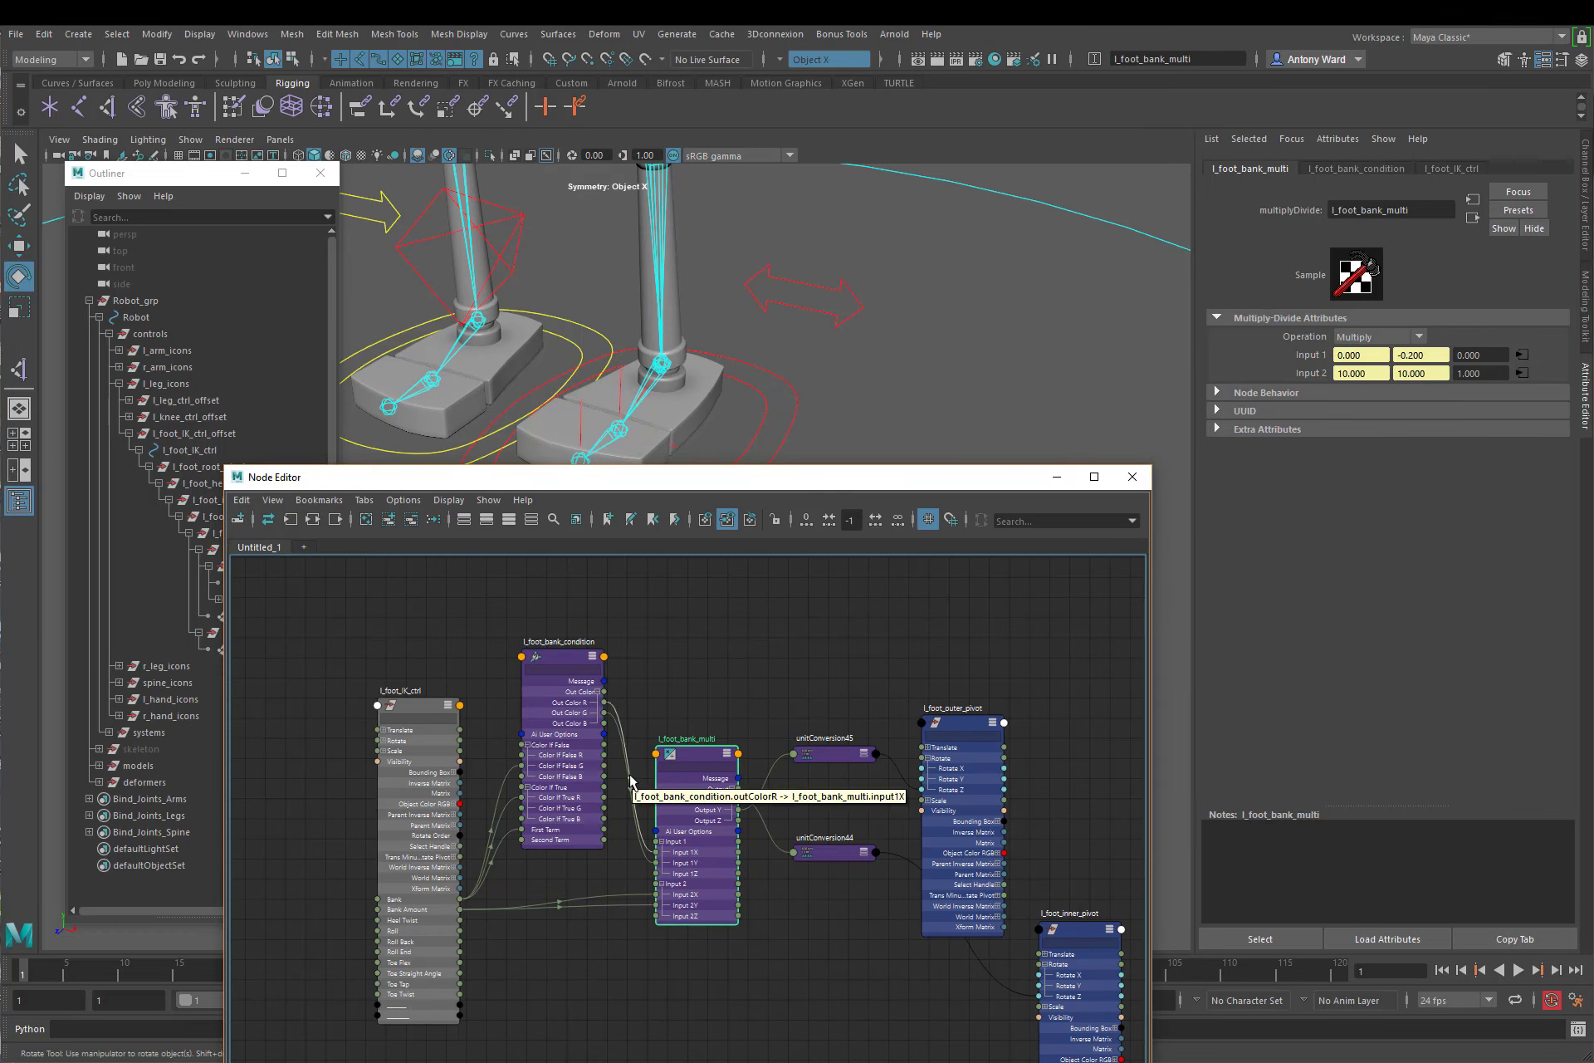
# Step: Minimize the Node Editor and select l_foot_IK_ctrl with its channels shown and the feet framed in view
pyautogui.click(1056, 477)
pyautogui.click(747, 465)
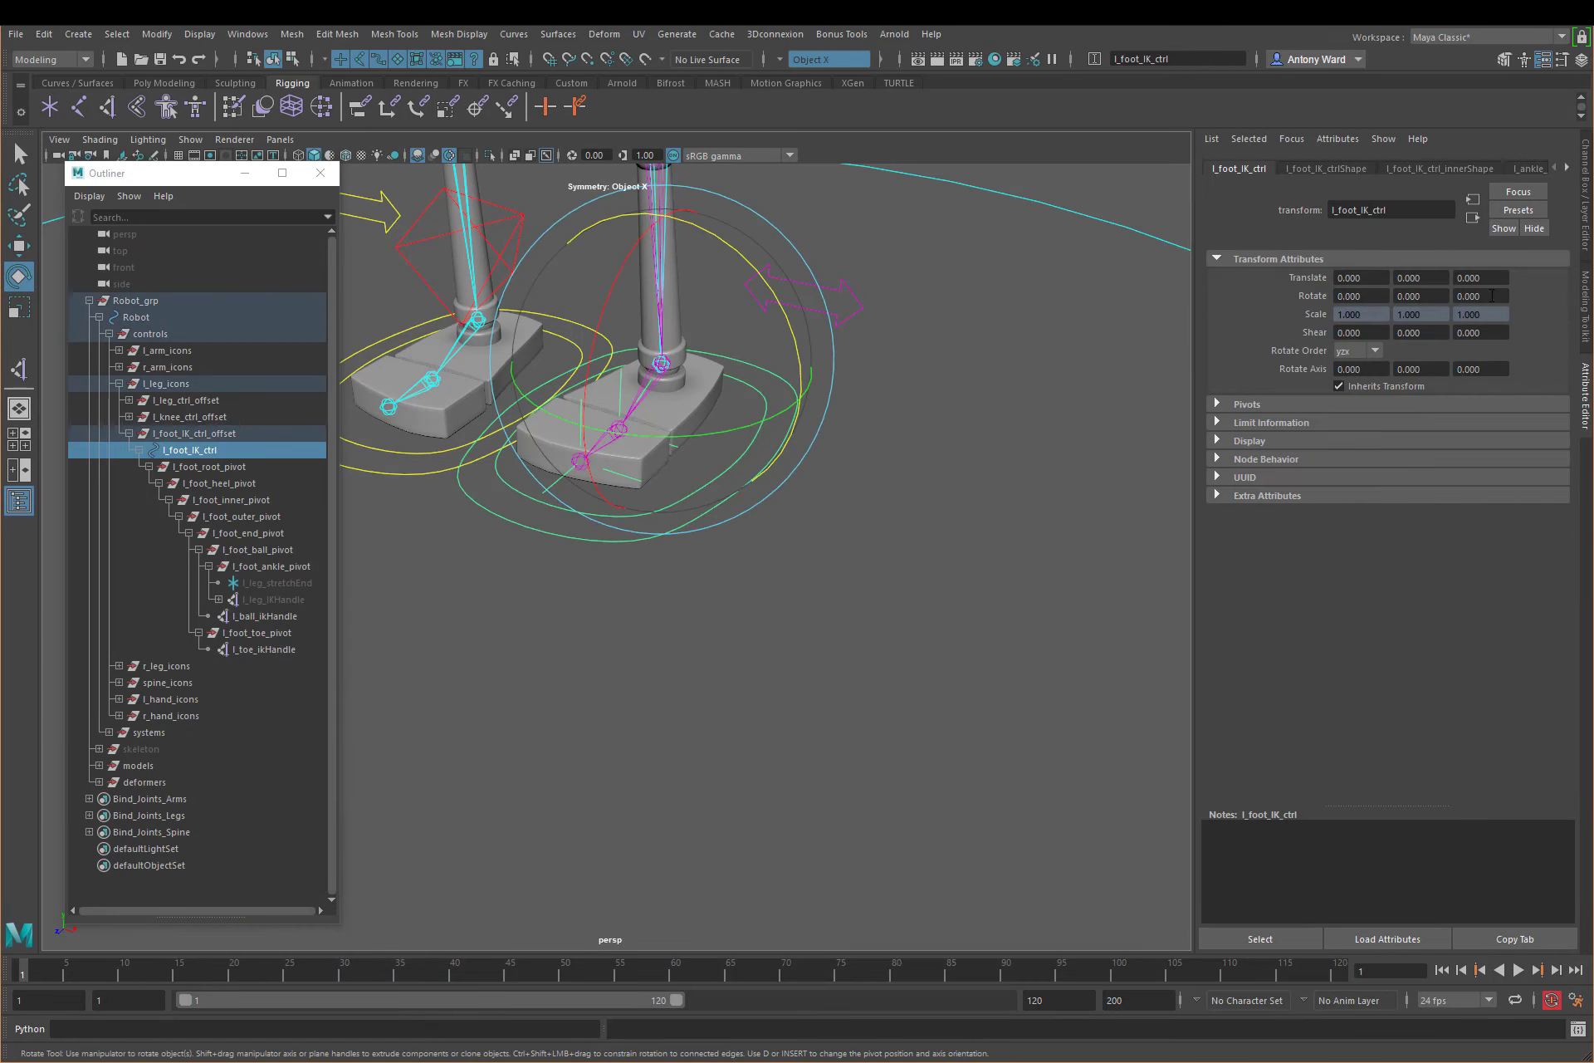
pyautogui.click(1586, 186)
pyautogui.keyDown('alt'); pyautogui.moveTo(690, 577); pyautogui.dragTo(750, 669, button='middle'); pyautogui.keyUp('alt')
pyautogui.keyDown('alt'); pyautogui.moveTo(751, 669); pyautogui.dragTo(832, 671, button='right'); pyautogui.keyUp('alt')
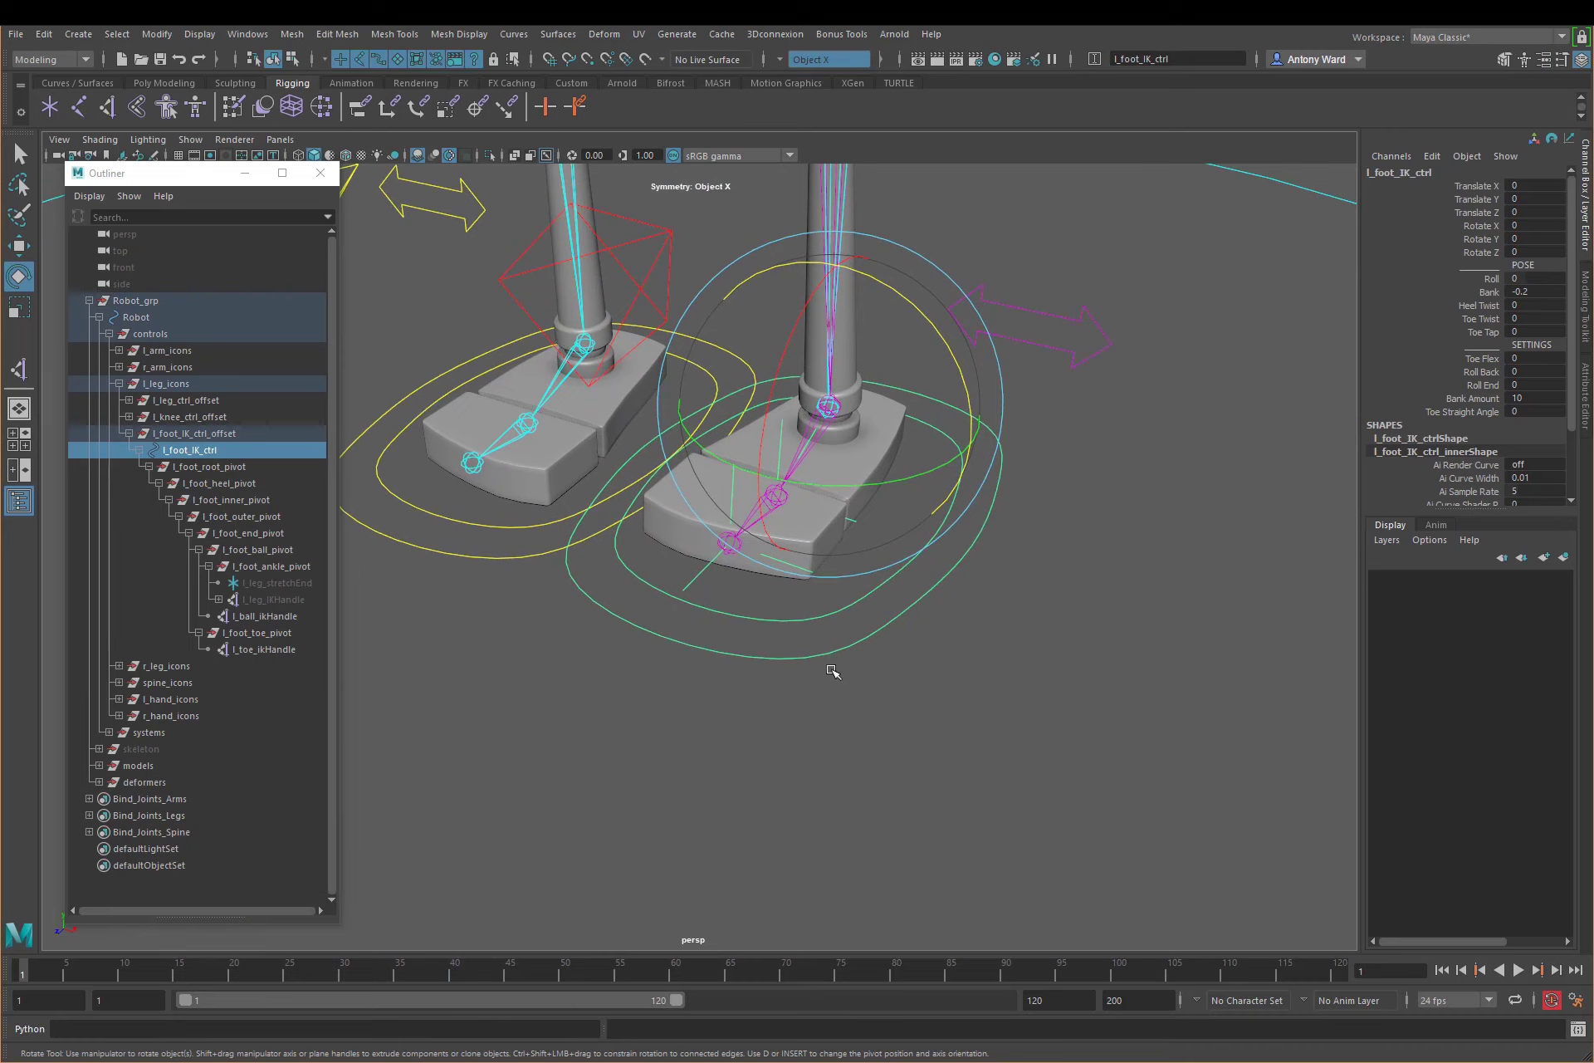
# Step: Test Bank on l_foot_IK_ctrl and undo it, and scrub Bank Amount down to 9.7
pyautogui.click(1490, 292)
pyautogui.moveTo(1154, 526)
pyautogui.mouseDown(button='middle')
pyautogui.moveTo(1109, 525)
pyautogui.moveTo(1174, 523)
pyautogui.mouseUp(button='middle')
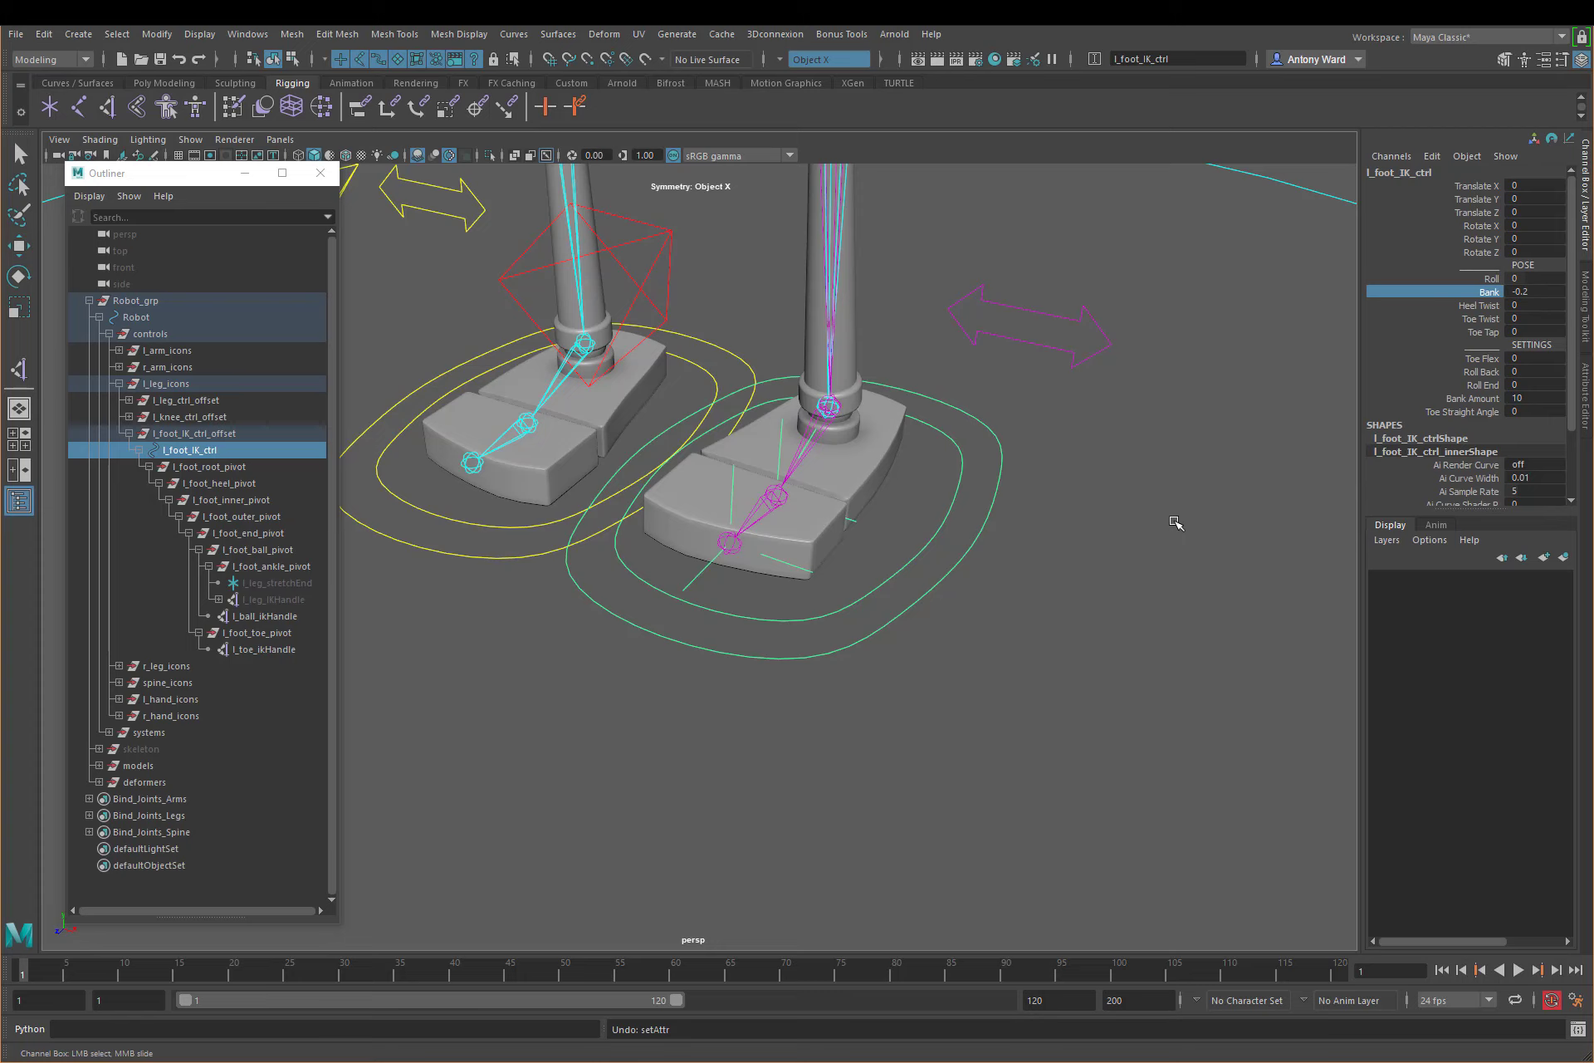
pyautogui.click(1474, 398)
pyautogui.moveTo(1097, 622); pyautogui.dragTo(1093, 618, button='middle')
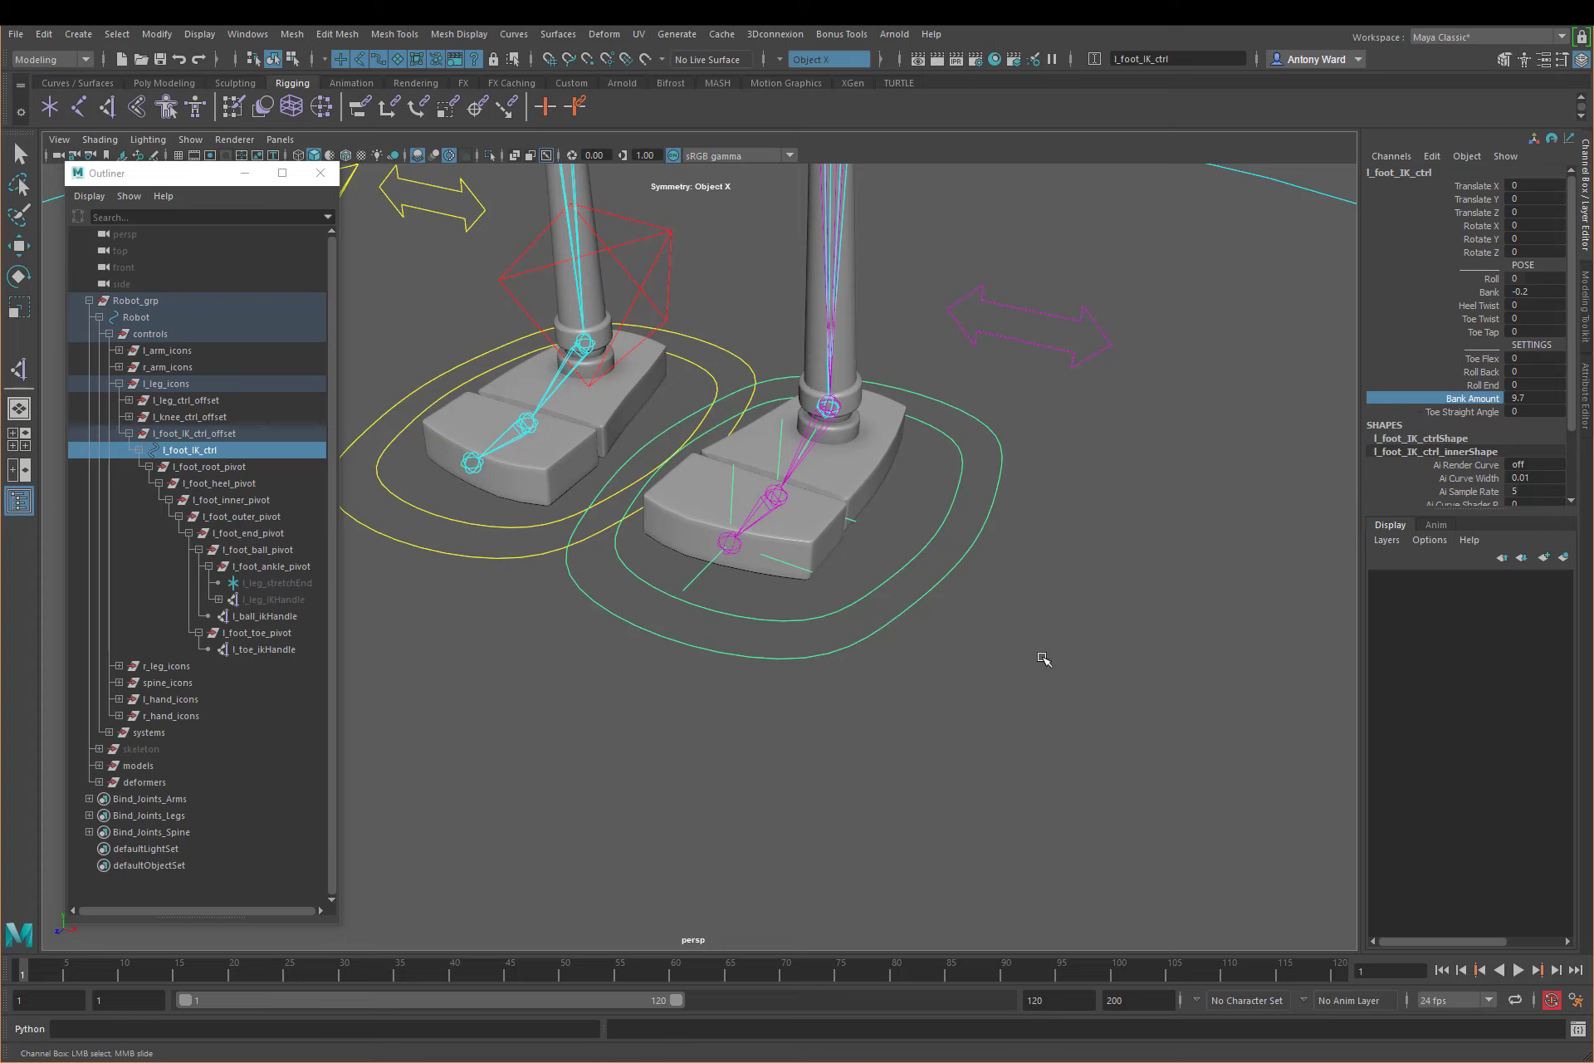
# Step: Set Bank Amount of l_foot_IK_ctrl to 1
pyautogui.doubleClick(1530, 397)
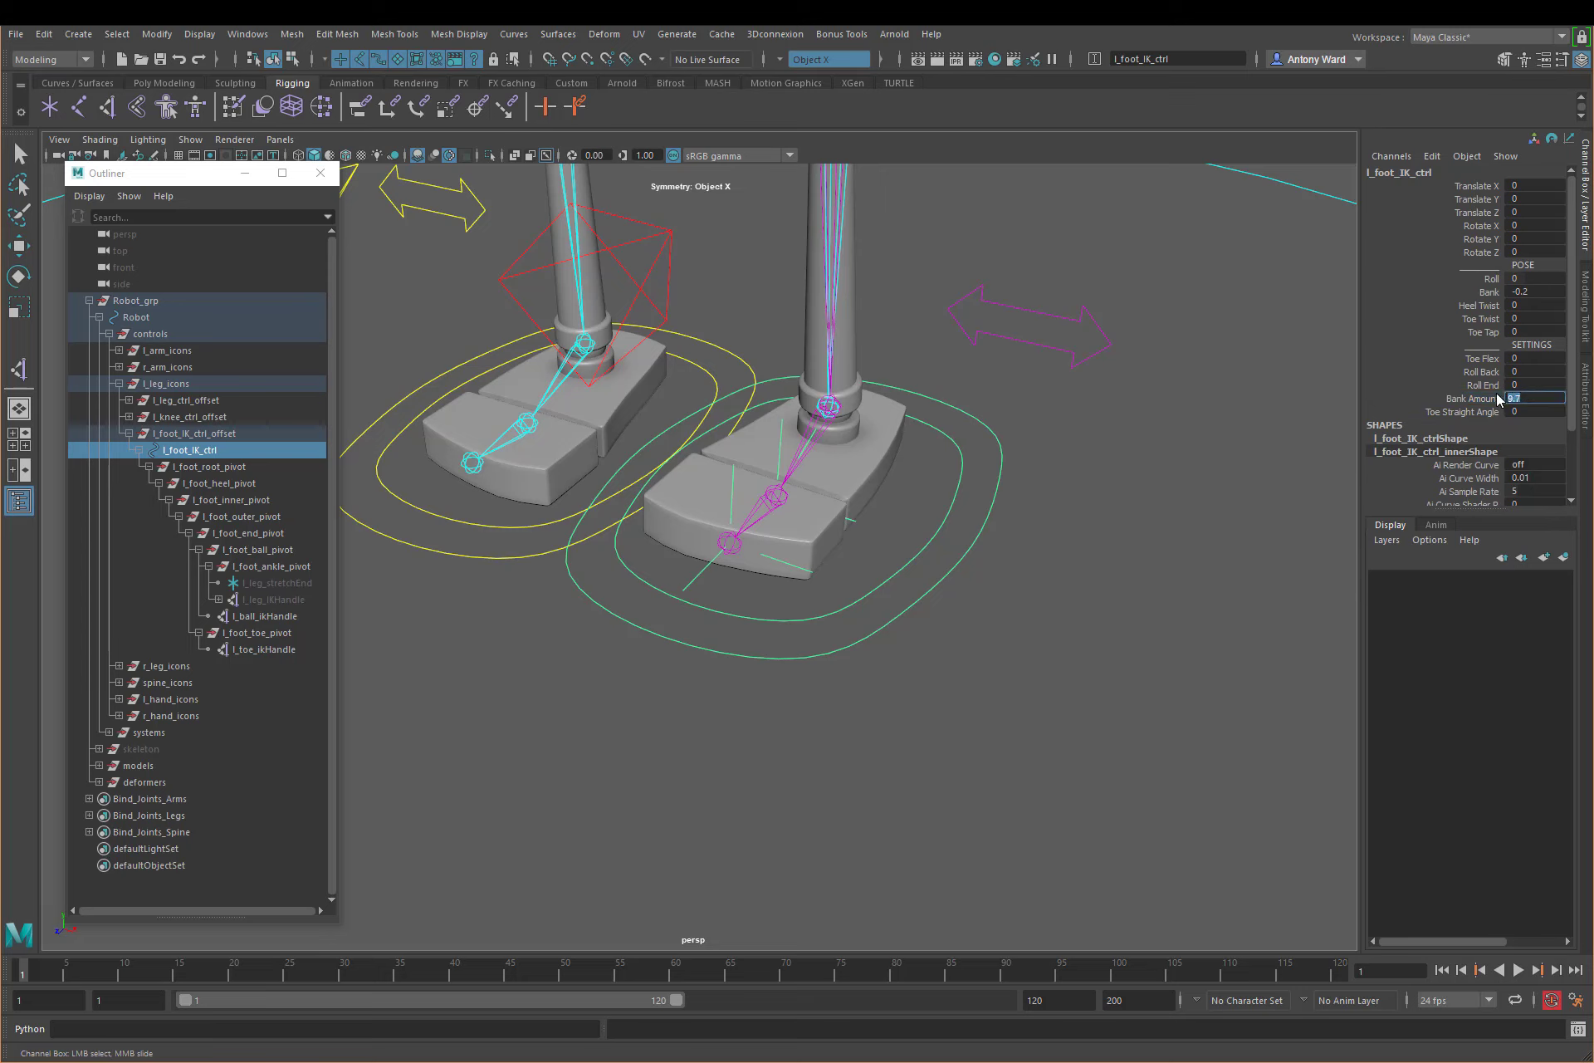
pyautogui.write('1')
pyautogui.press('Return')
pyautogui.press('e')
# Step: Test the Bank, Heel Twist, Toe Twist and Toe Tap attributes of l_foot_IK_ctrl interactively, undoing each change
pyautogui.click(1489, 292)
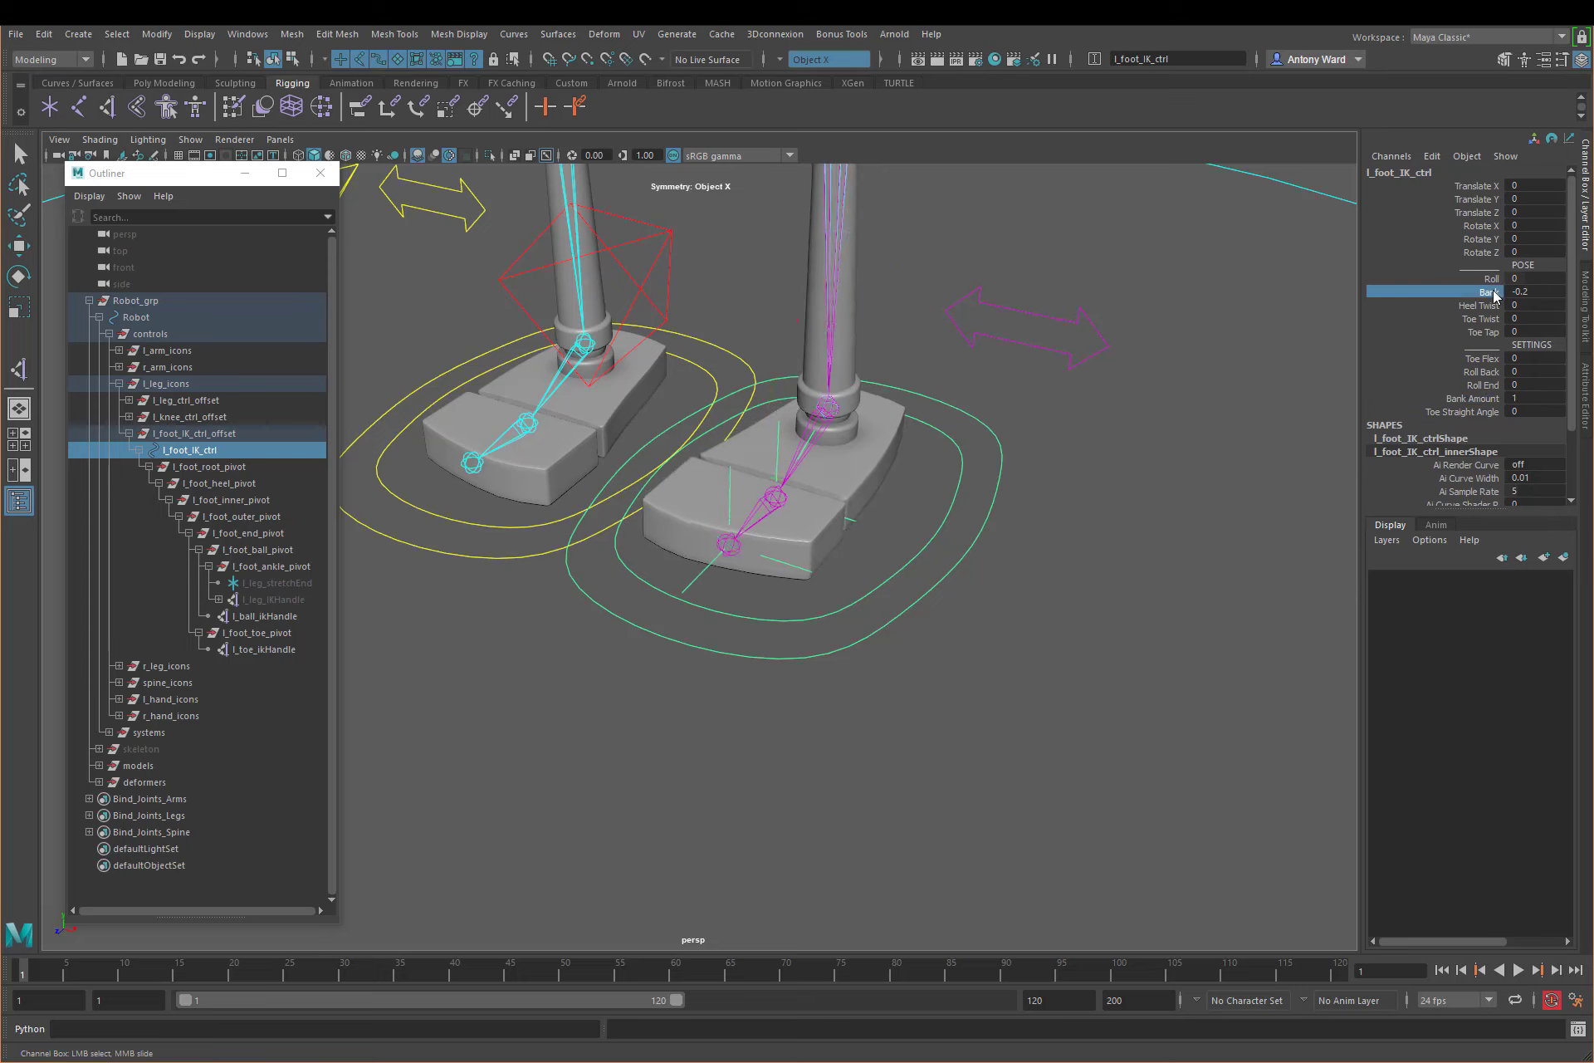
pyautogui.moveTo(907, 577); pyautogui.dragTo(830, 573, button='middle')
pyautogui.hotkey('ctrl', 'z')
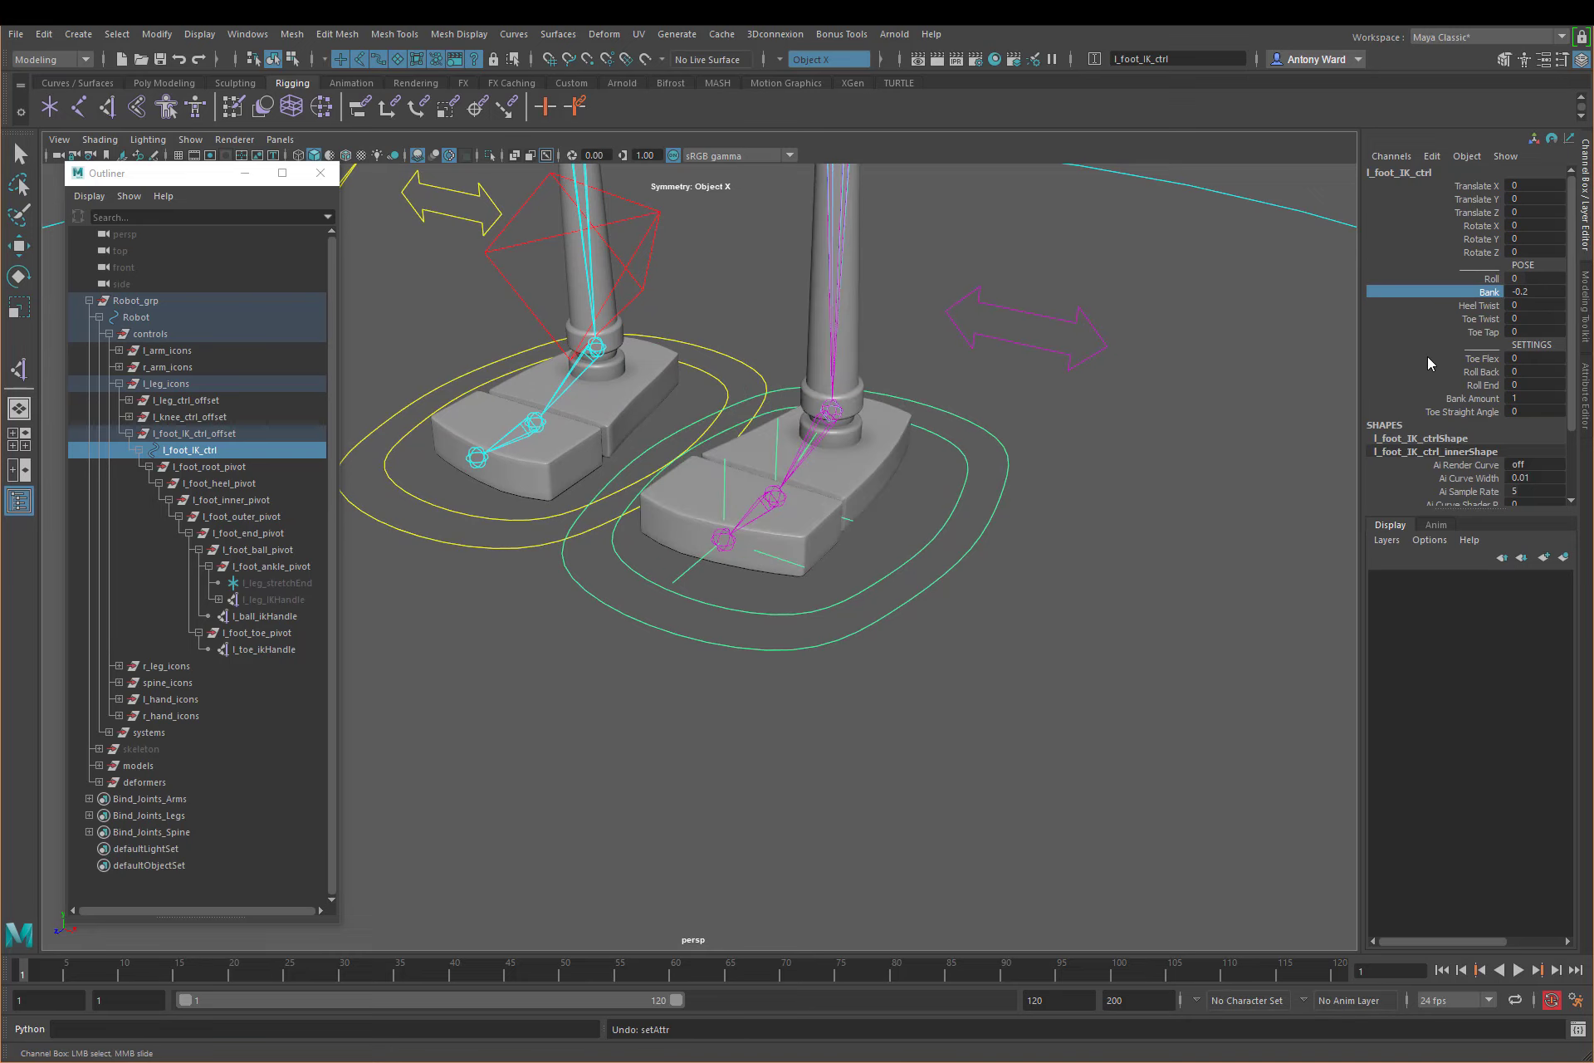
pyautogui.click(1482, 305)
pyautogui.moveTo(1118, 436); pyautogui.dragTo(1074, 430, button='middle')
pyautogui.hotkey('ctrl', 'z')
pyautogui.click(1485, 319)
pyautogui.hotkey('ctrl', 'z')
pyautogui.click(1483, 332)
pyautogui.hotkey('ctrl', 'z')
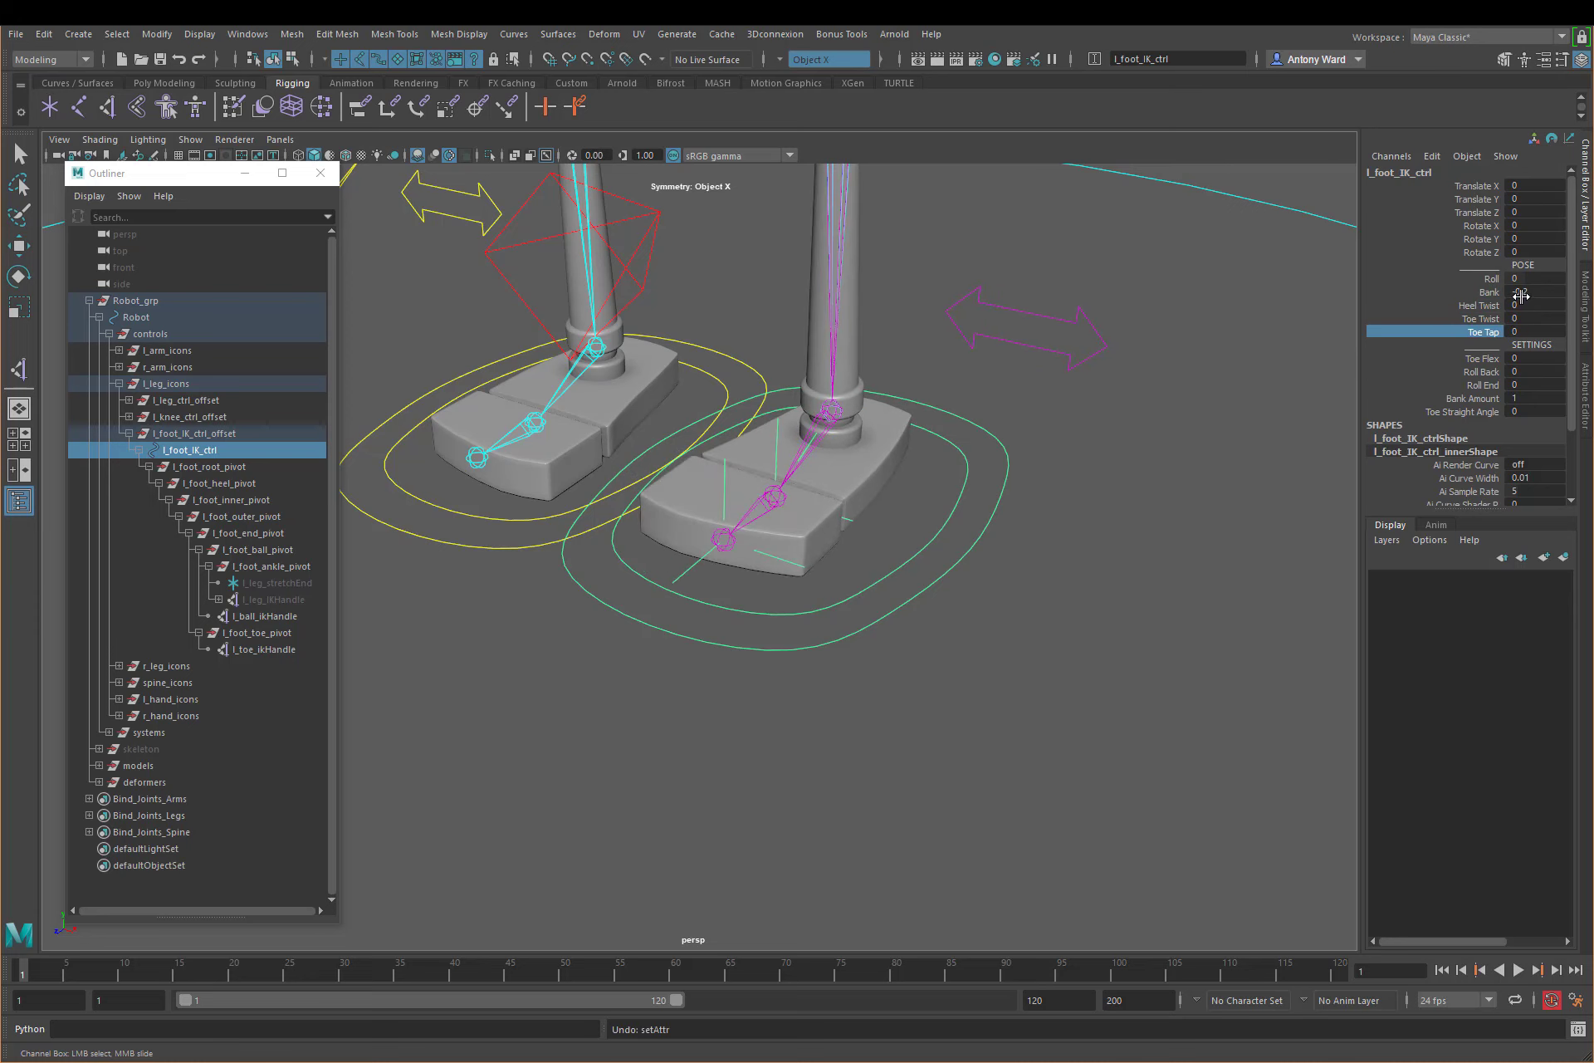
# Step: Reset Bank of l_foot_IK_ctrl to 0
pyautogui.doubleClick(1526, 292)
pyautogui.write('0')
pyautogui.press('Return')
pyautogui.press('e')
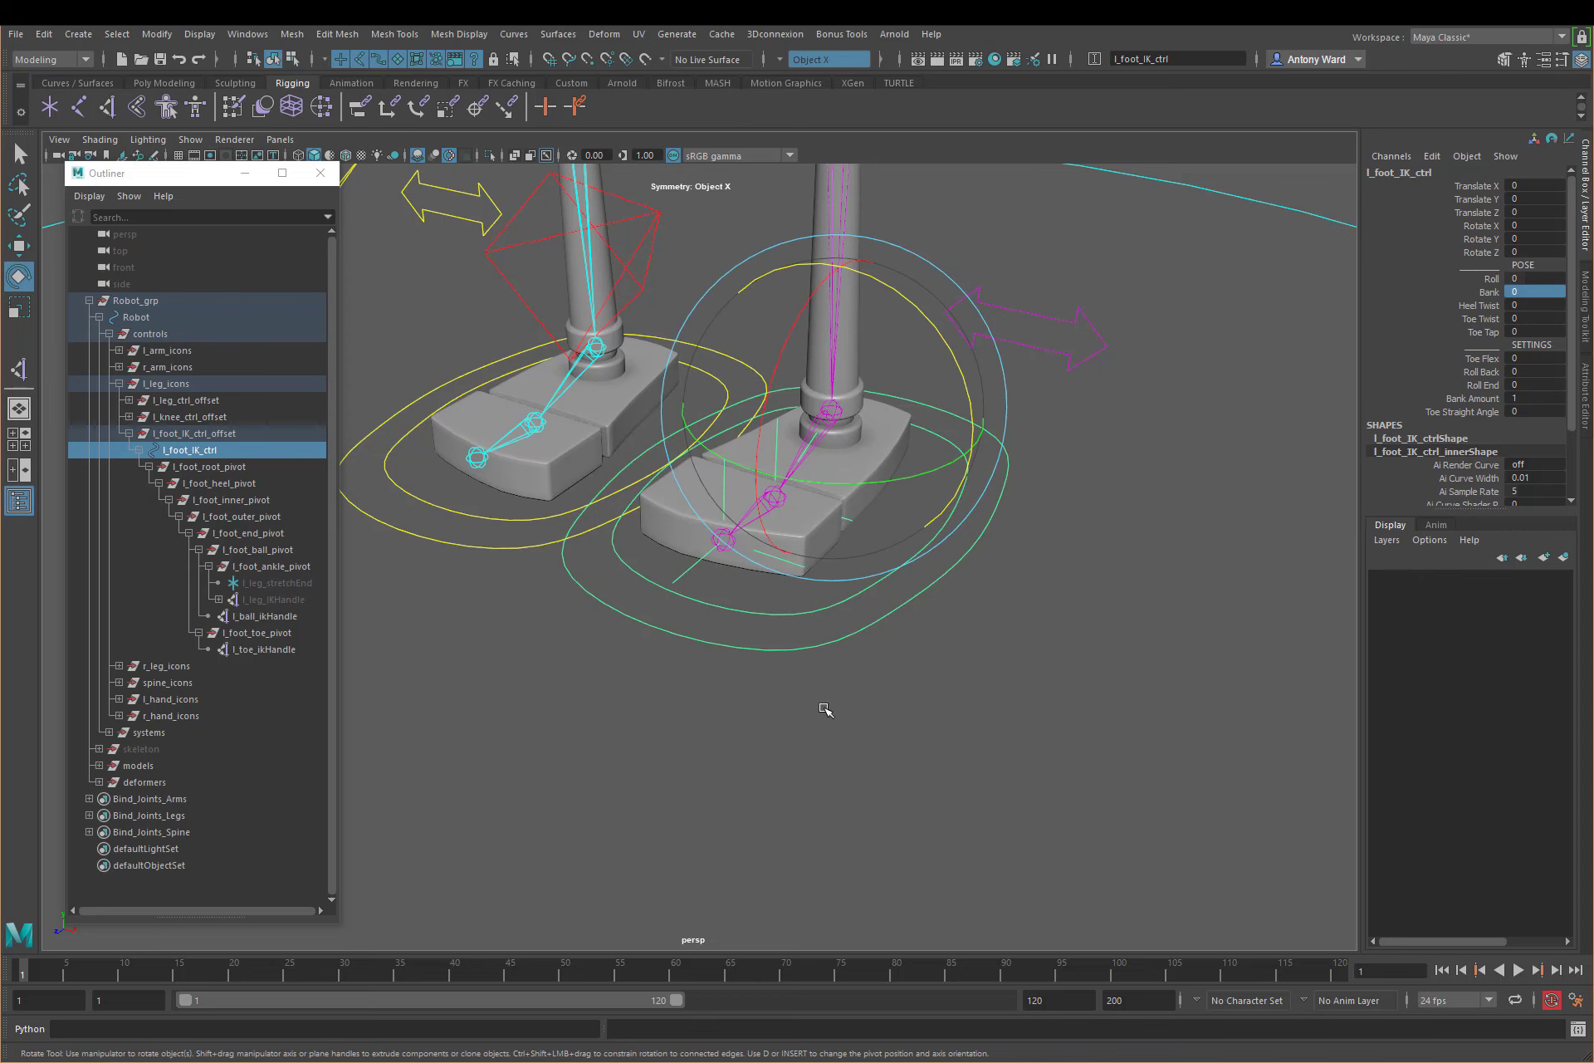
pyautogui.keyDown('alt'); pyautogui.moveTo(855, 679); pyautogui.dragTo(907, 740); pyautogui.keyUp('alt')
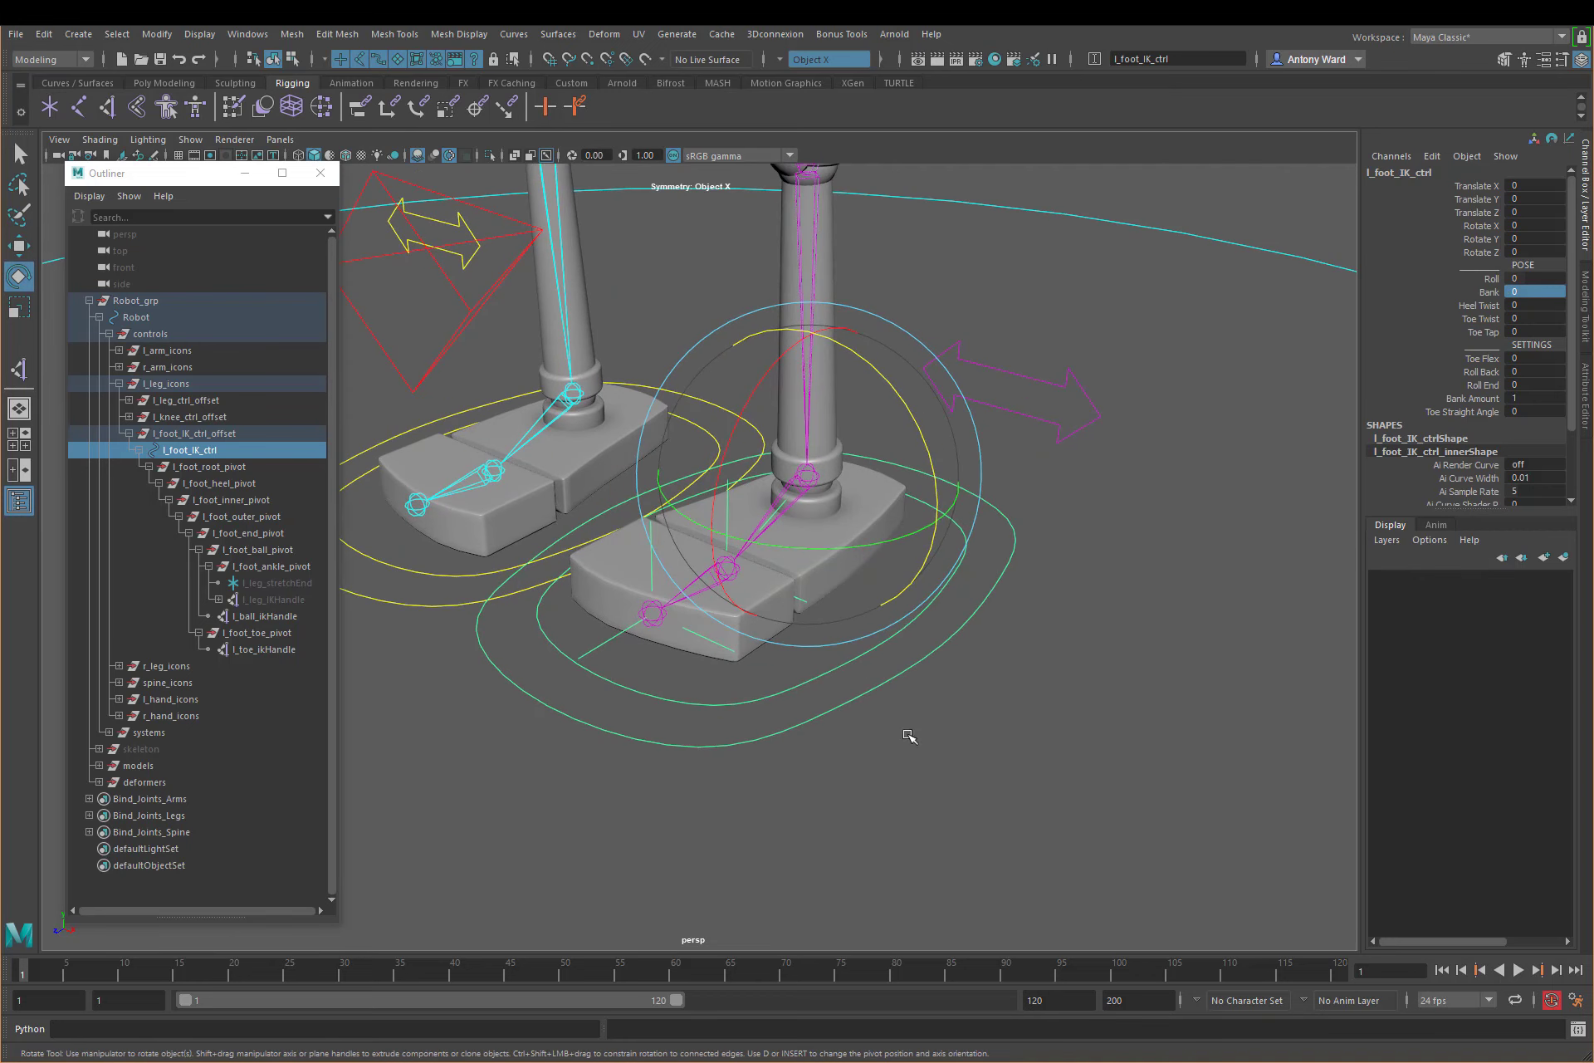
pyautogui.click(1089, 698)
pyautogui.click(966, 600)
pyautogui.keyDown('alt'); pyautogui.moveTo(1090, 722); pyautogui.dragTo(993, 722); pyautogui.keyUp('alt')
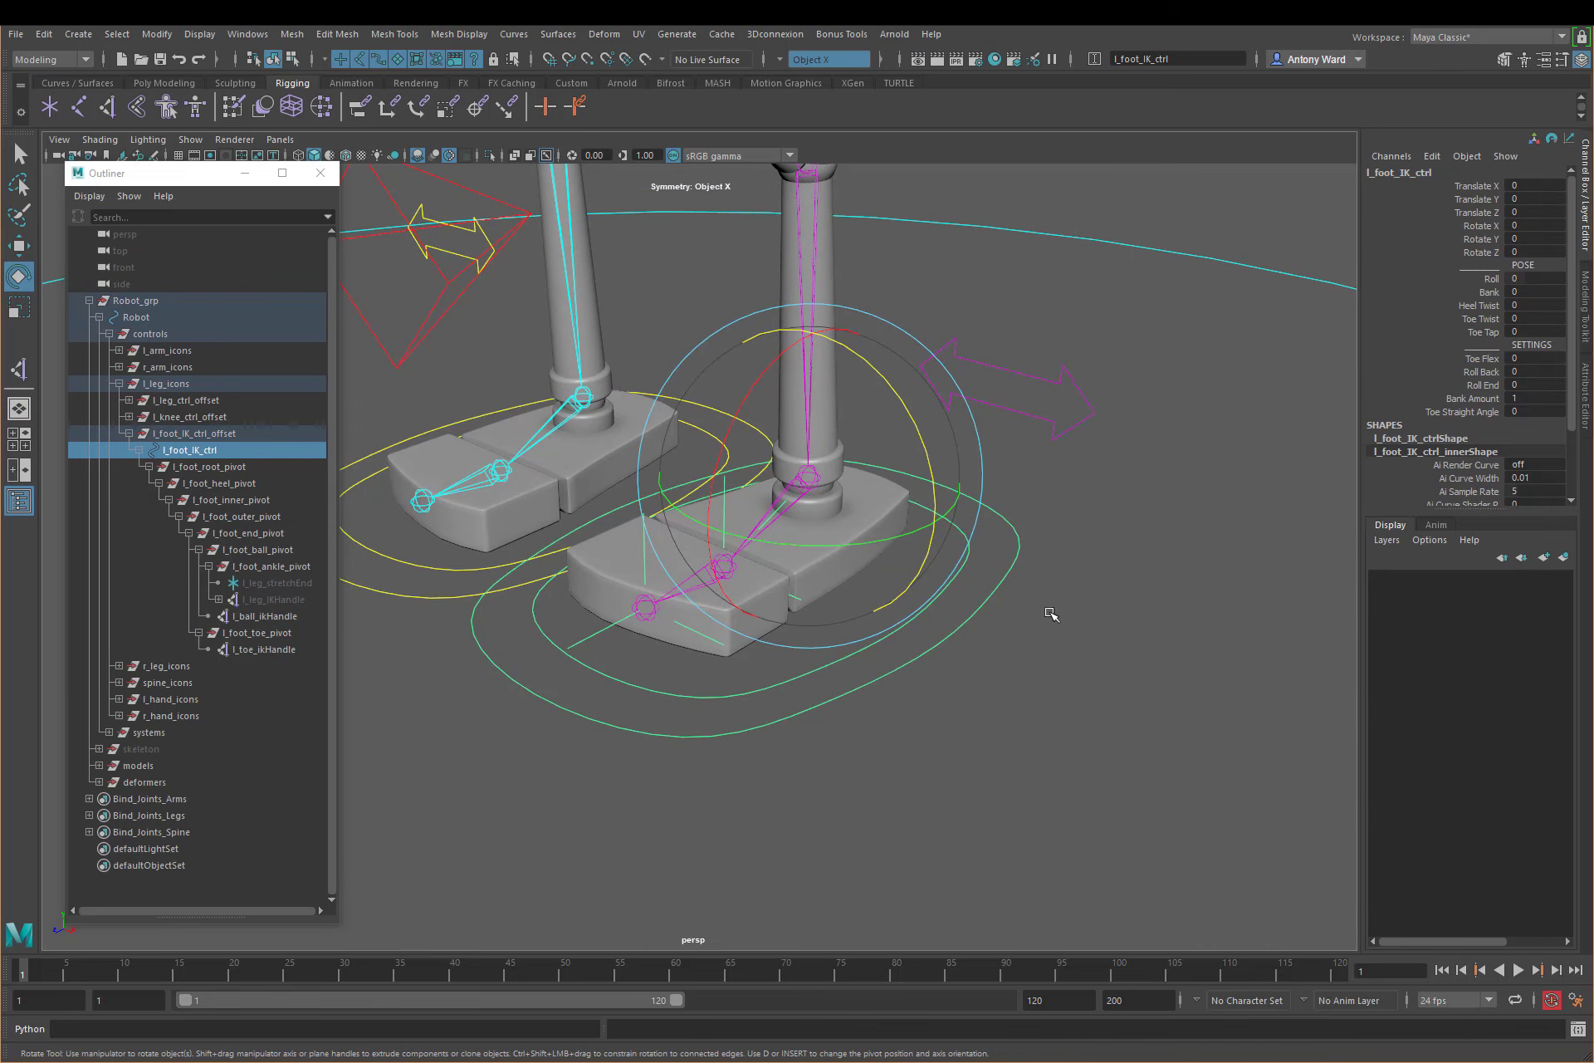
pyautogui.keyDown('alt'); pyautogui.moveTo(1049, 615); pyautogui.dragTo(939, 614); pyautogui.keyUp('alt')
pyautogui.click(1145, 622)
pyautogui.keyDown('alt'); pyautogui.moveTo(1104, 599); pyautogui.dragTo(1066, 605, button='middle'); pyautogui.keyUp('alt')
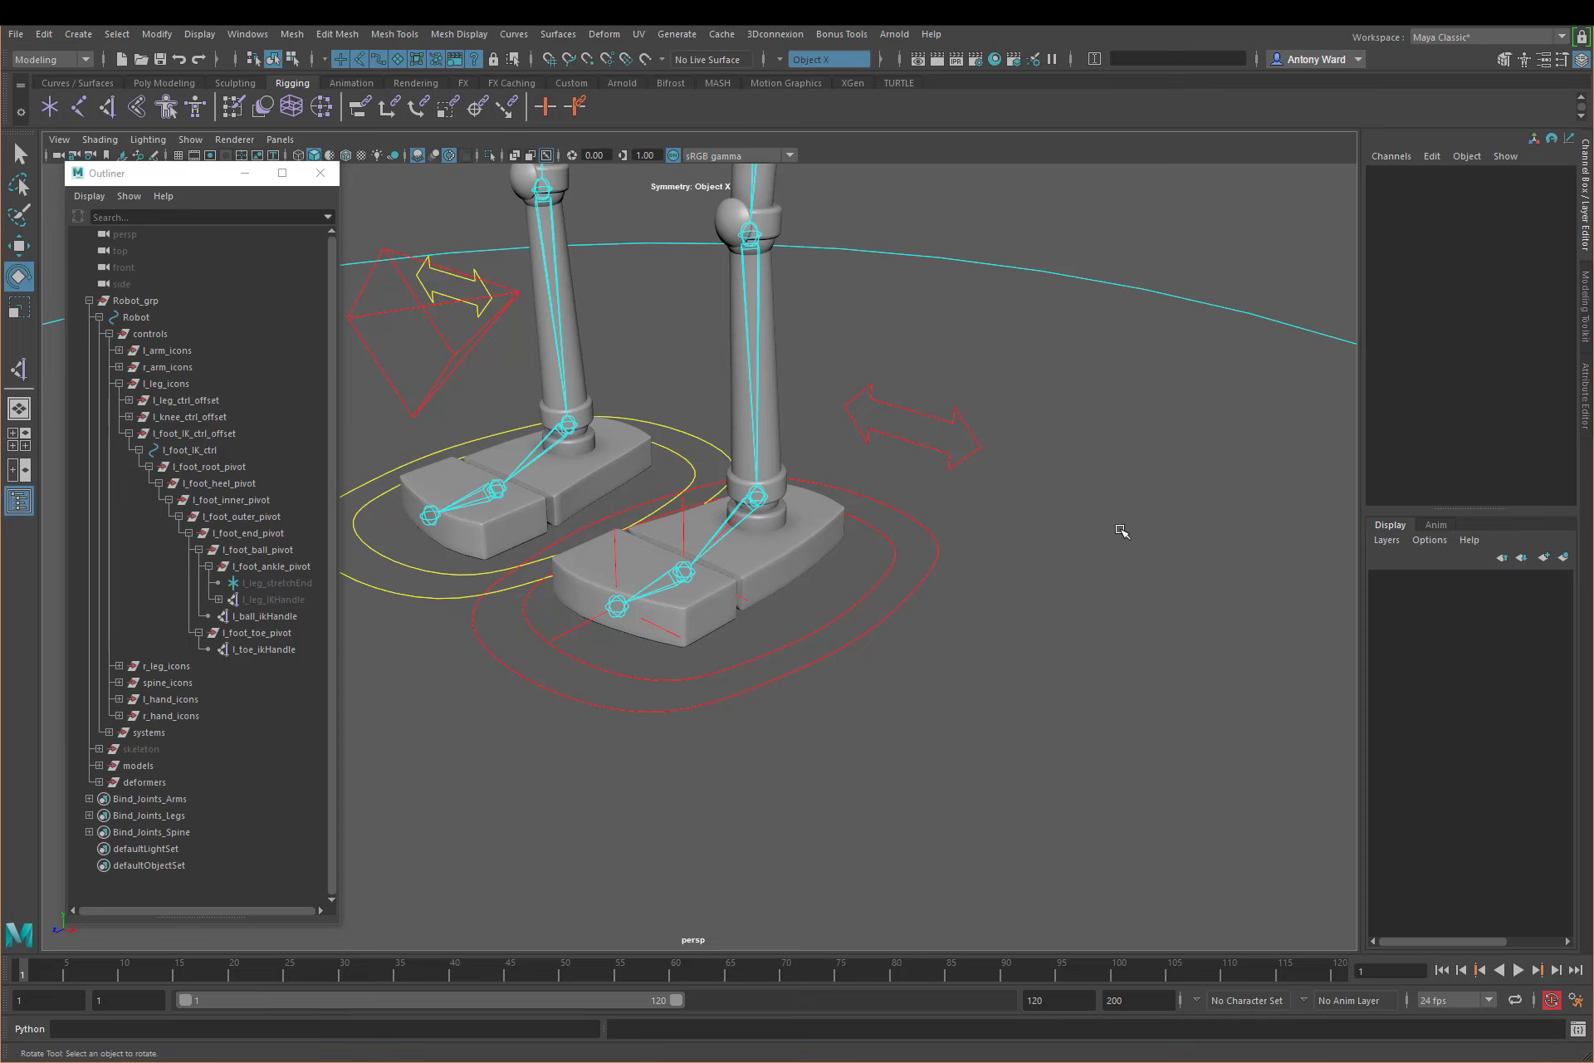
# Step: Test rotating l_foot_IK_ctrl about 40 degrees in X with Toe Tap at -45.9, then undo the changes and try a larger X rotation, undoing it too
pyautogui.keyDown('alt'); pyautogui.moveTo(727, 579); pyautogui.dragTo(655, 552); pyautogui.keyUp('alt')
pyautogui.click(936, 570)
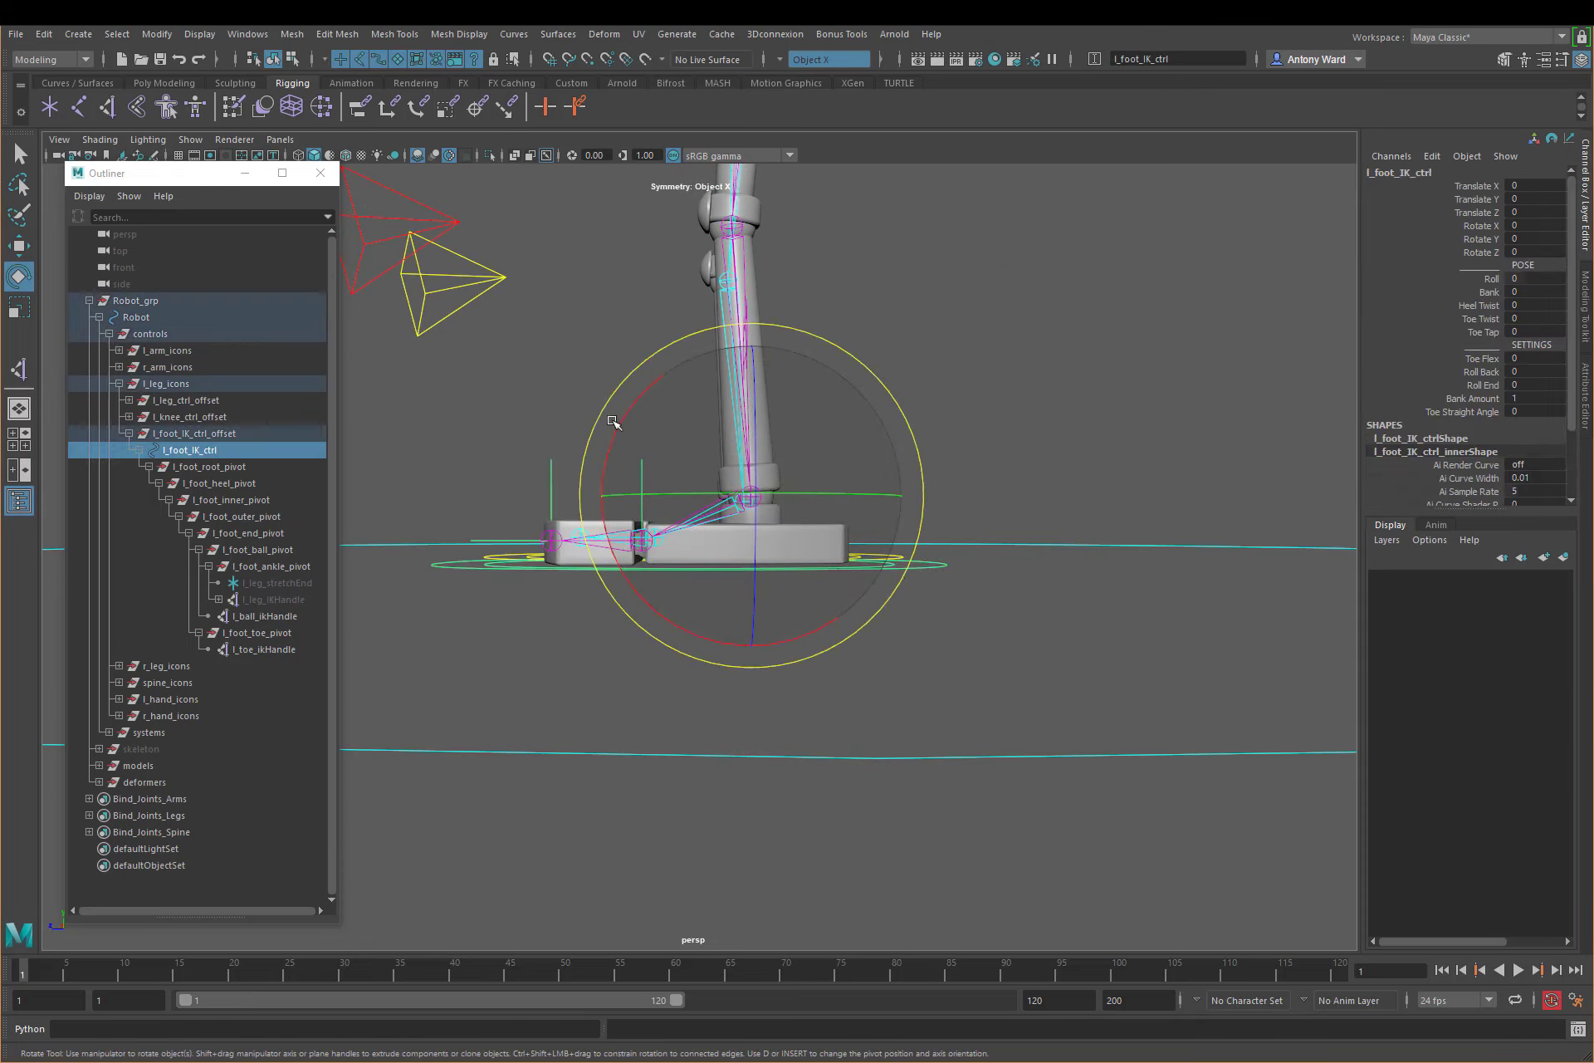
pyautogui.moveTo(613, 421); pyautogui.dragTo(679, 516)
pyautogui.click(1485, 331)
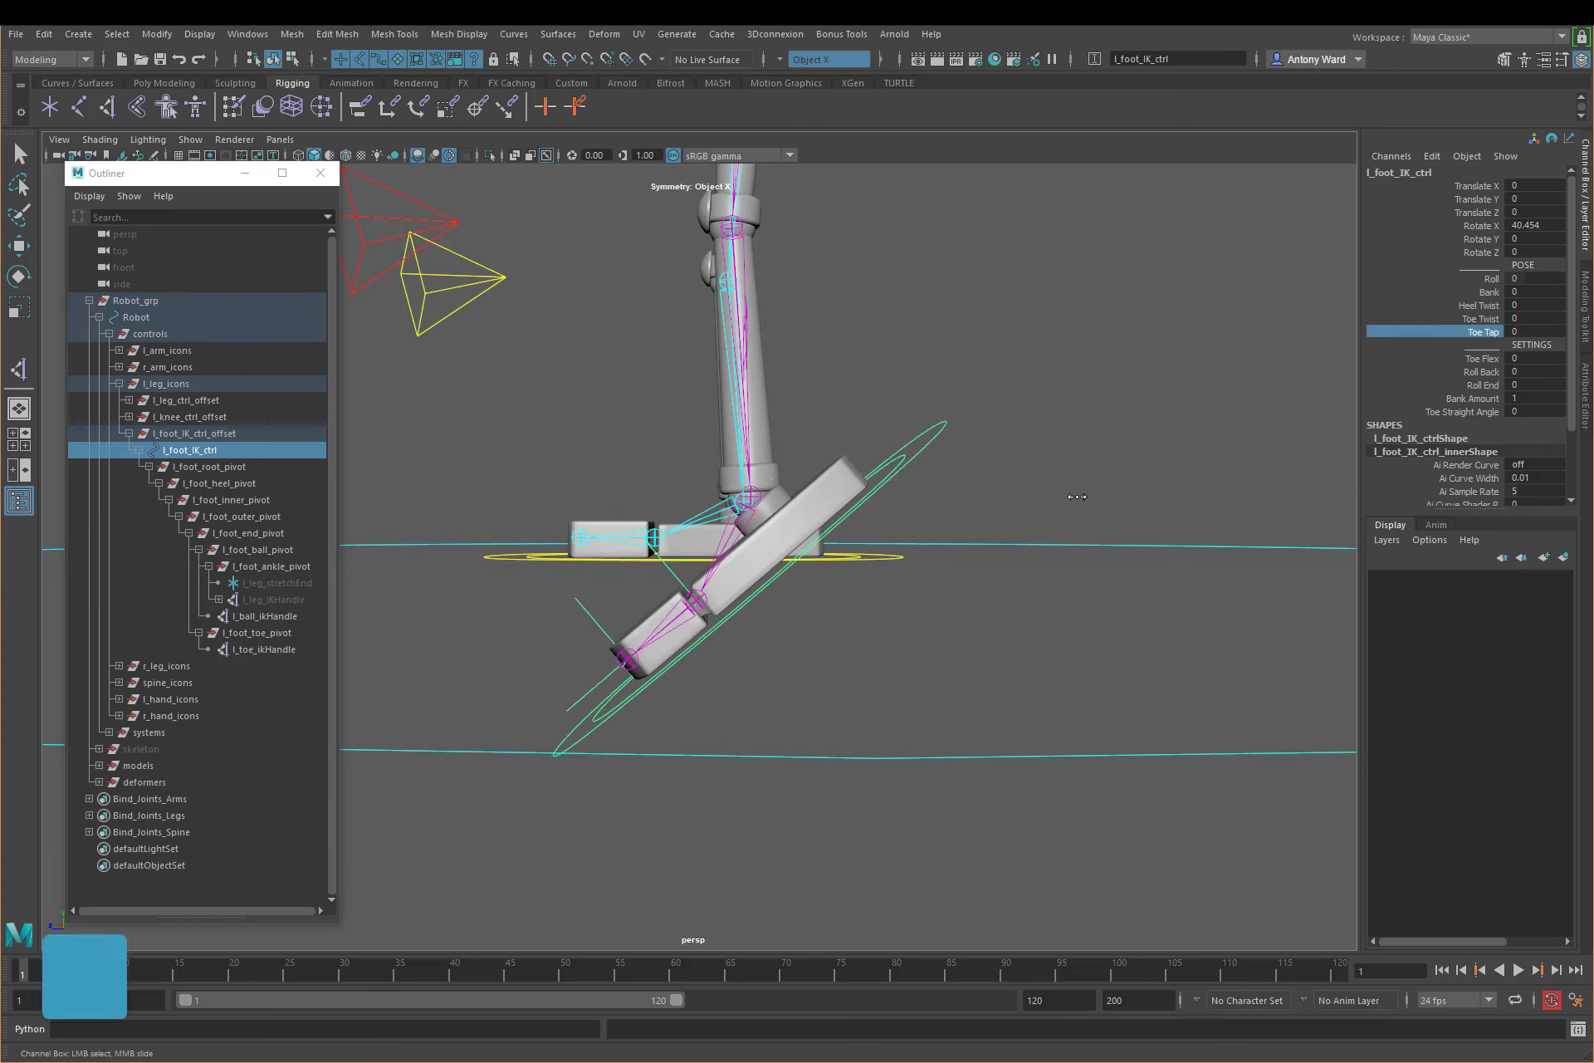
pyautogui.moveTo(938, 497); pyautogui.dragTo(694, 489, button='middle')
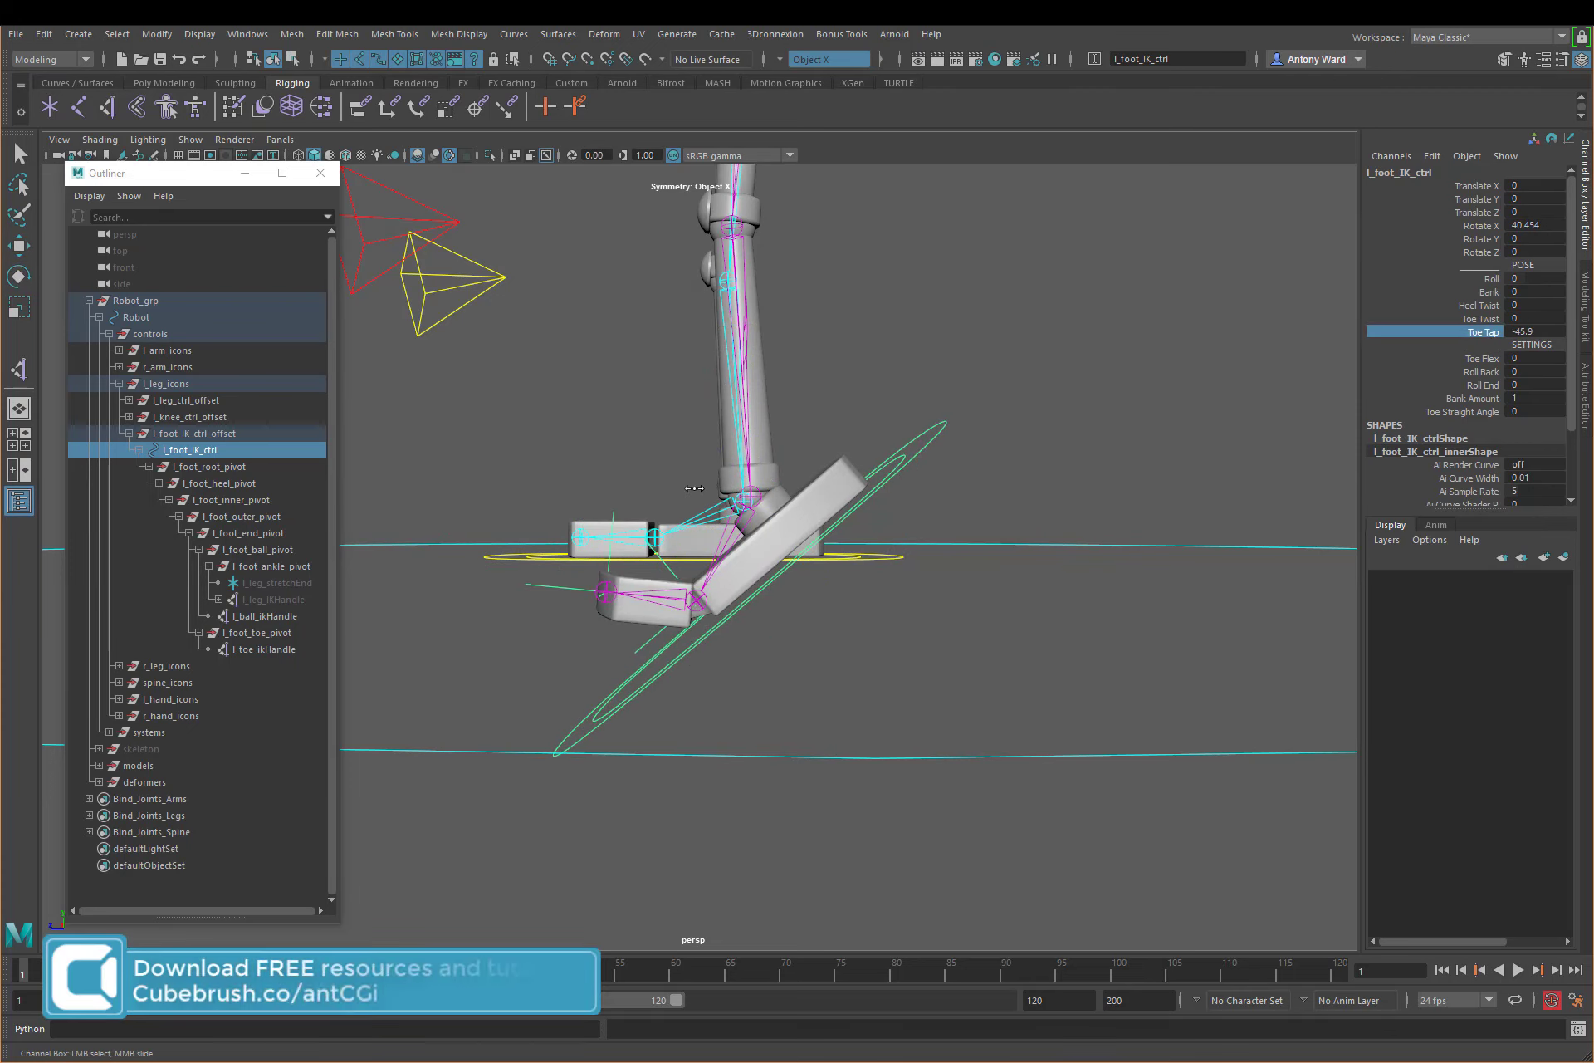
pyautogui.hotkey('ctrl', 'z')
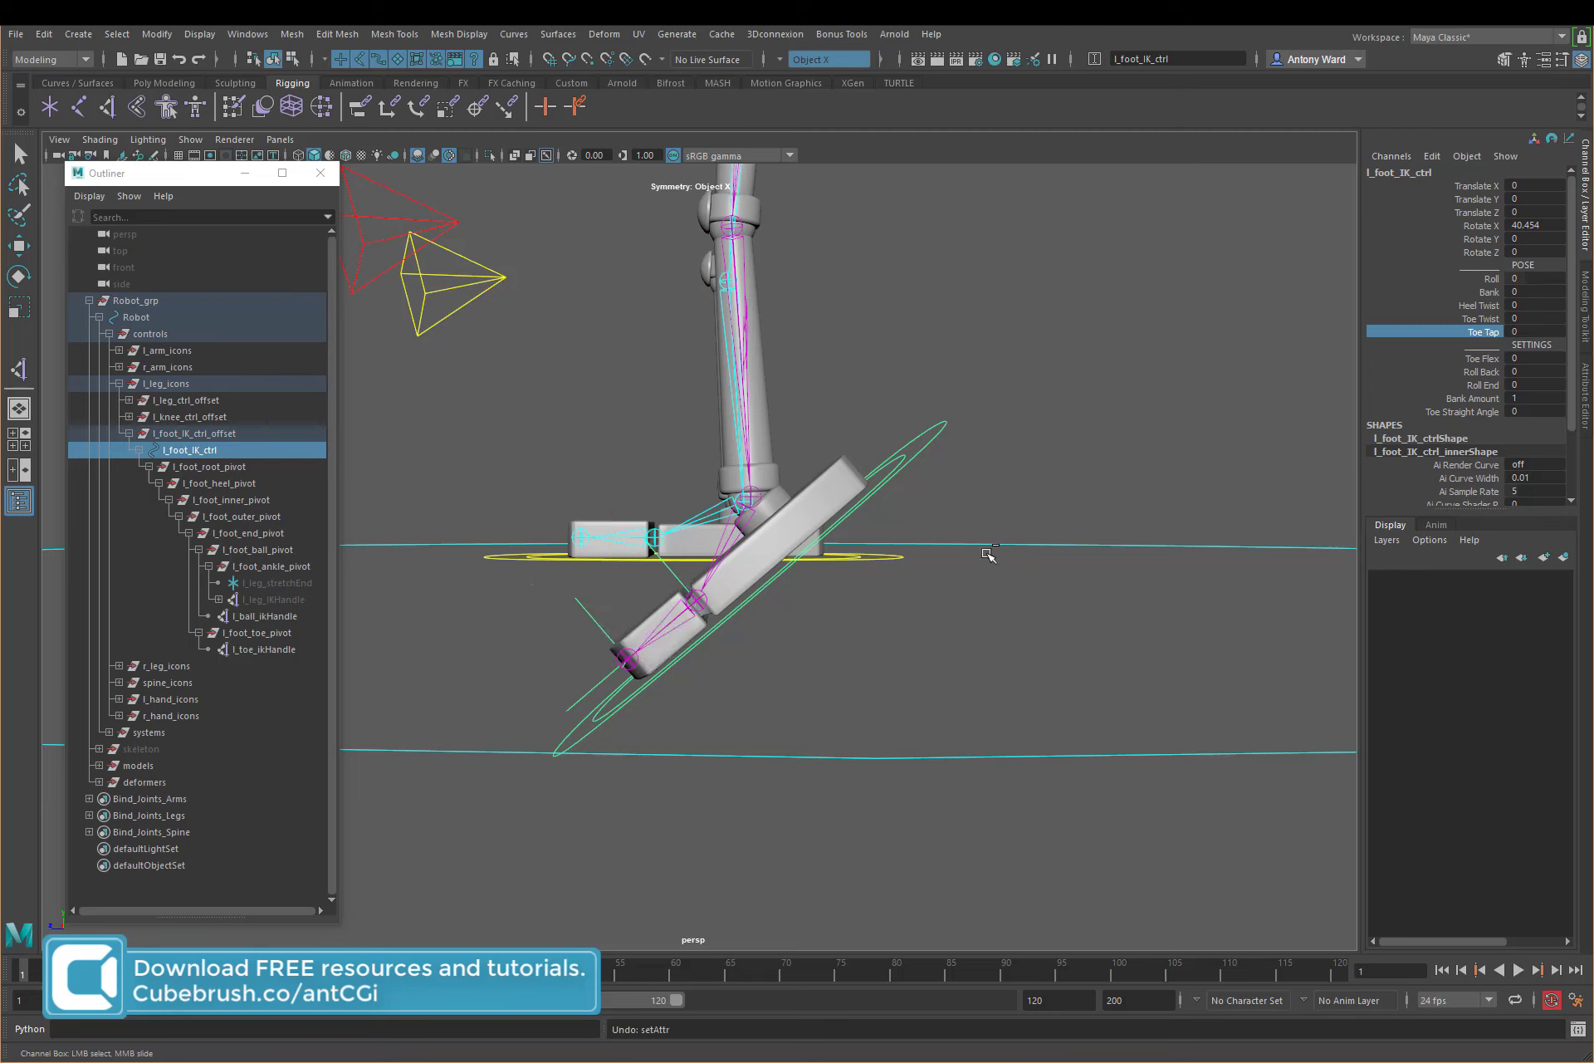
pyautogui.hotkey('ctrl', 'z')
pyautogui.press('e')
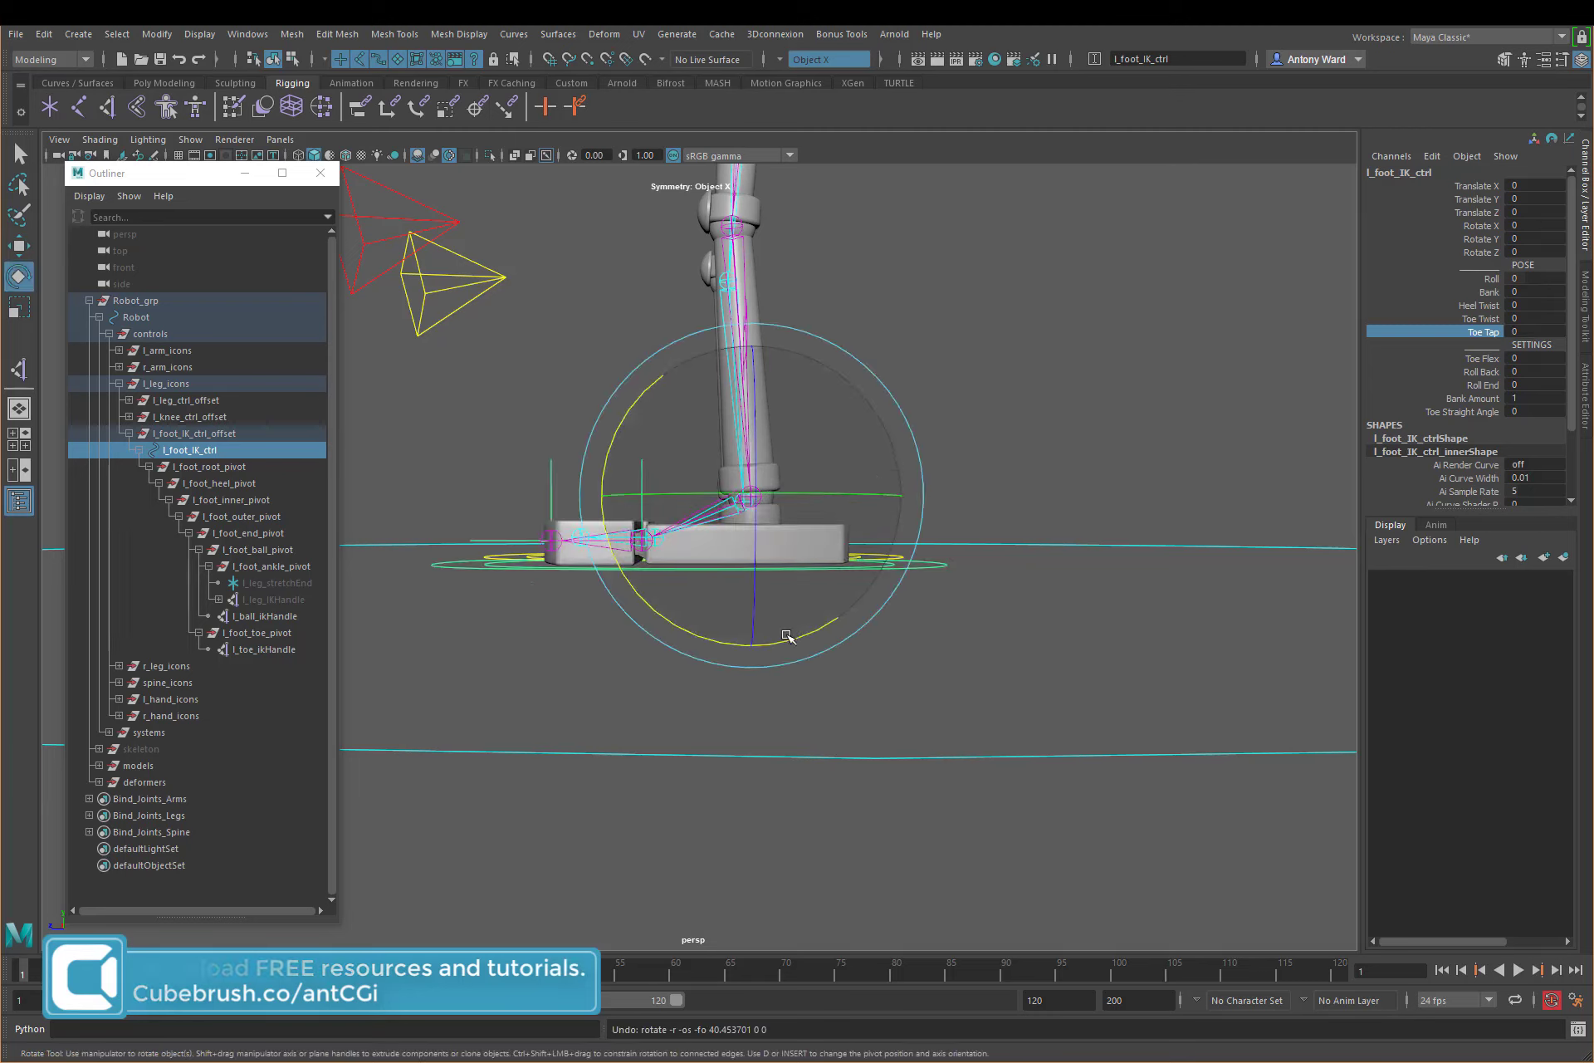
pyautogui.moveTo(795, 640); pyautogui.dragTo(865, 481)
pyautogui.hotkey('ctrl', 'z')
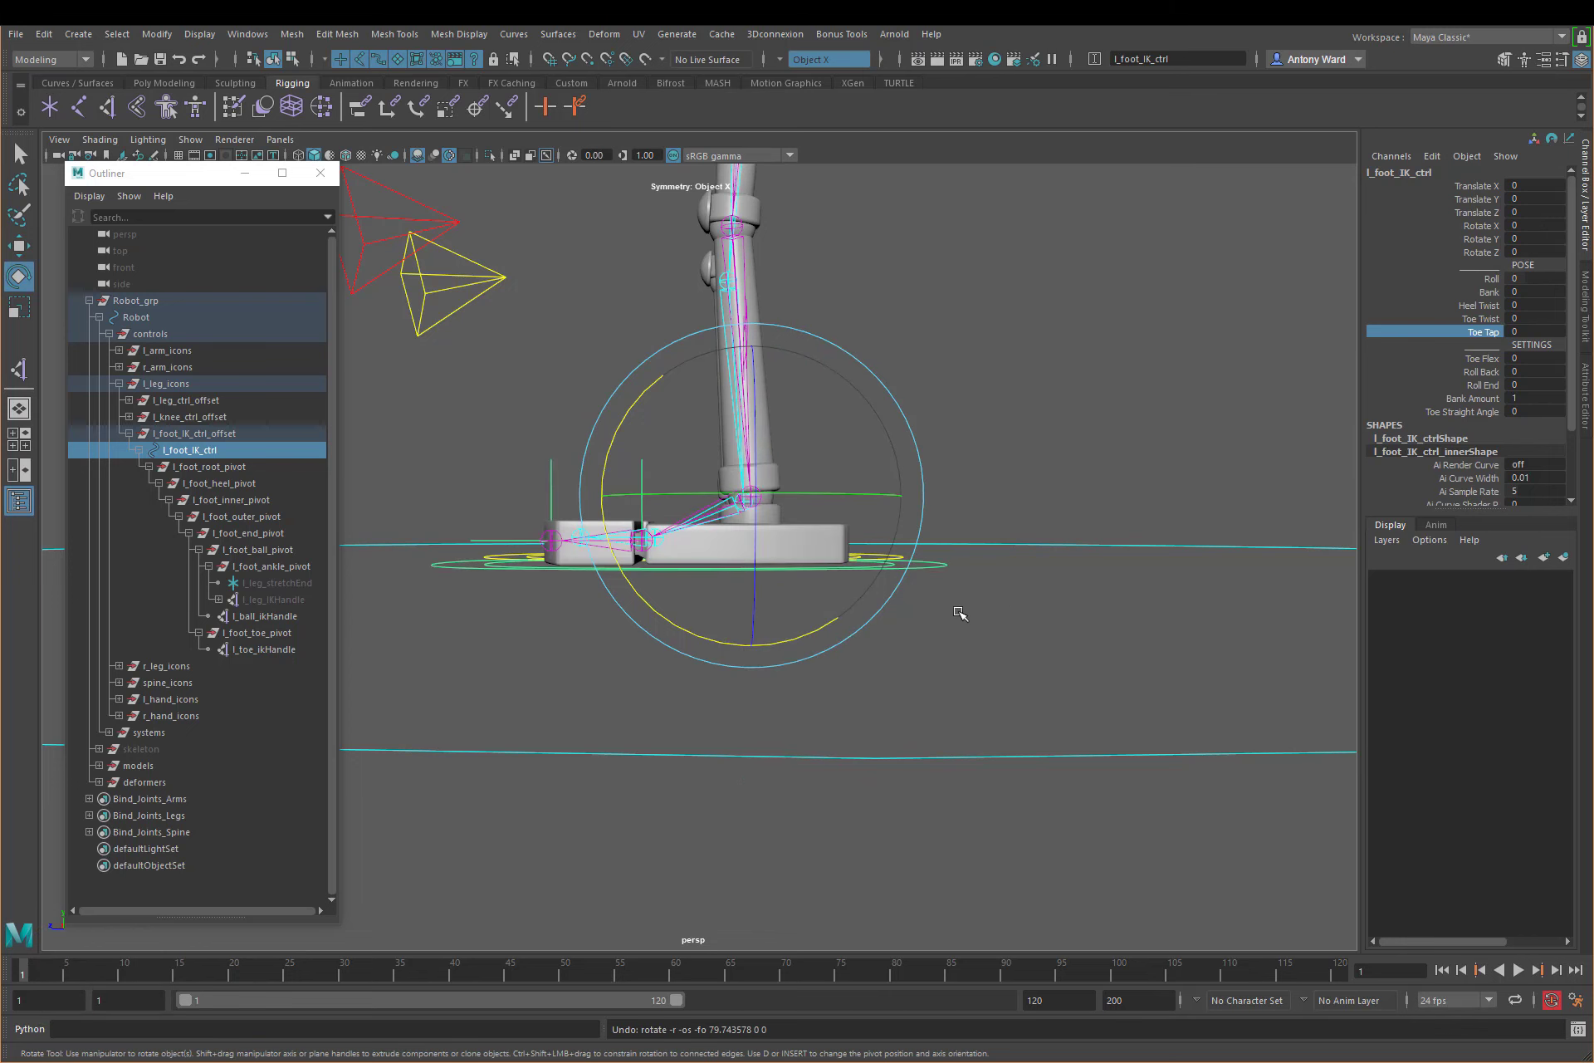
pyautogui.keyDown('alt'); pyautogui.moveTo(954, 612); pyautogui.dragTo(1004, 633); pyautogui.keyUp('alt')
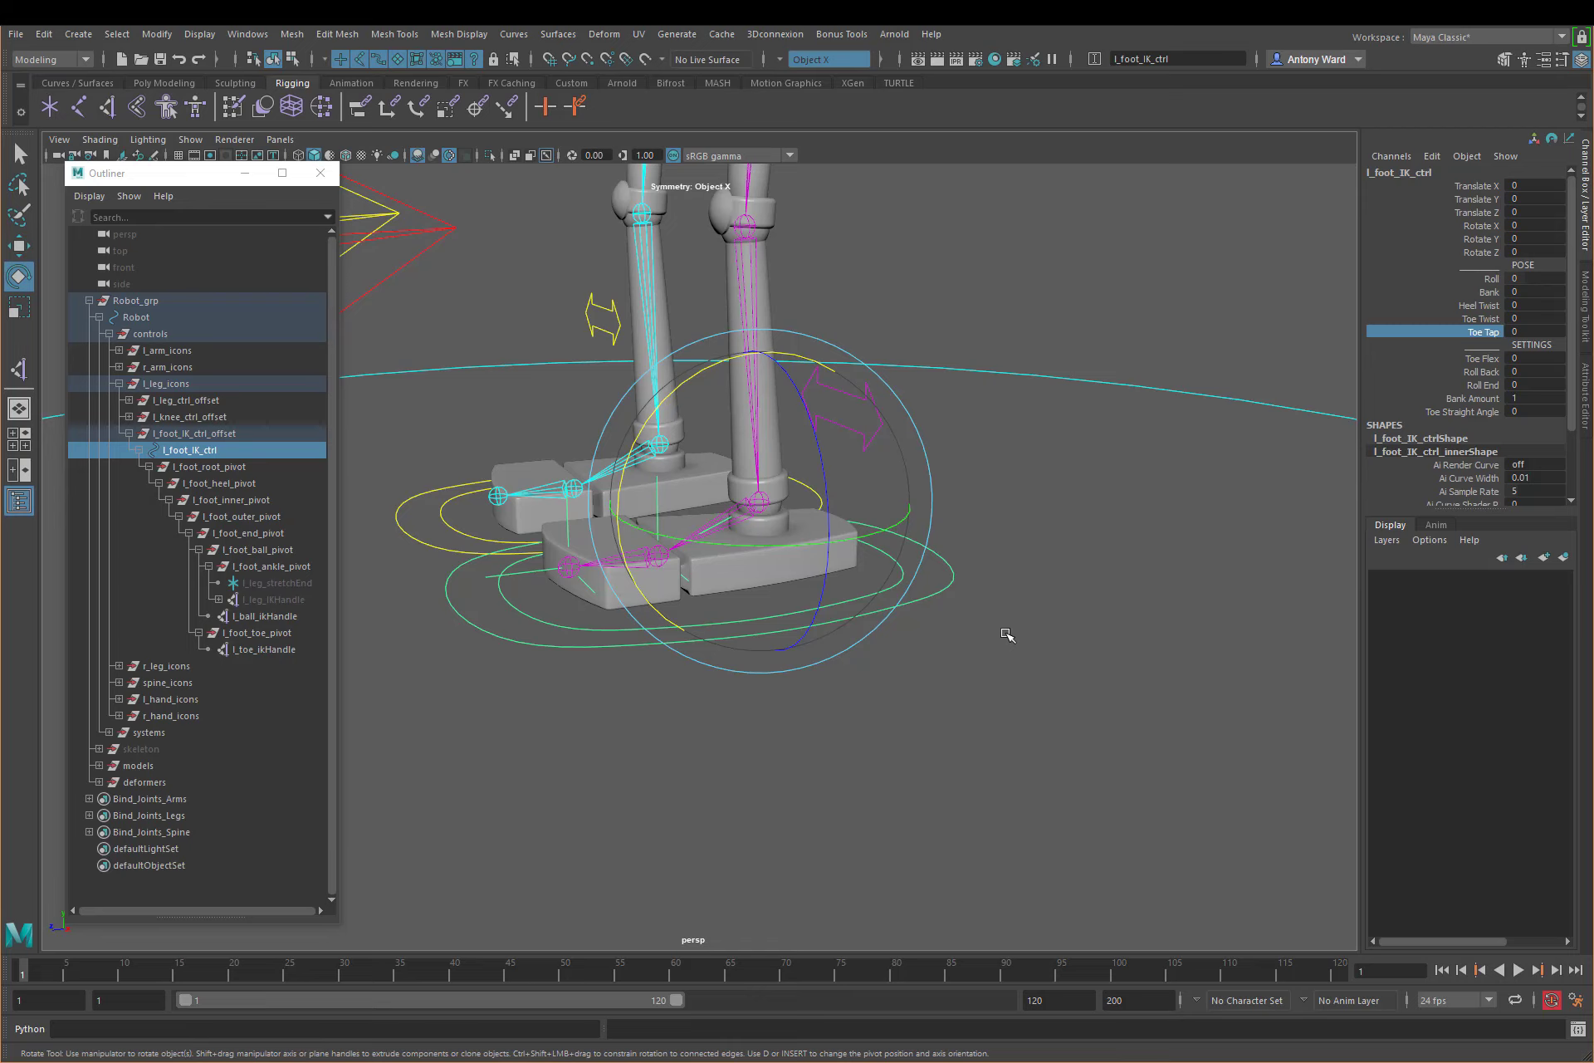
pyautogui.click(1490, 280)
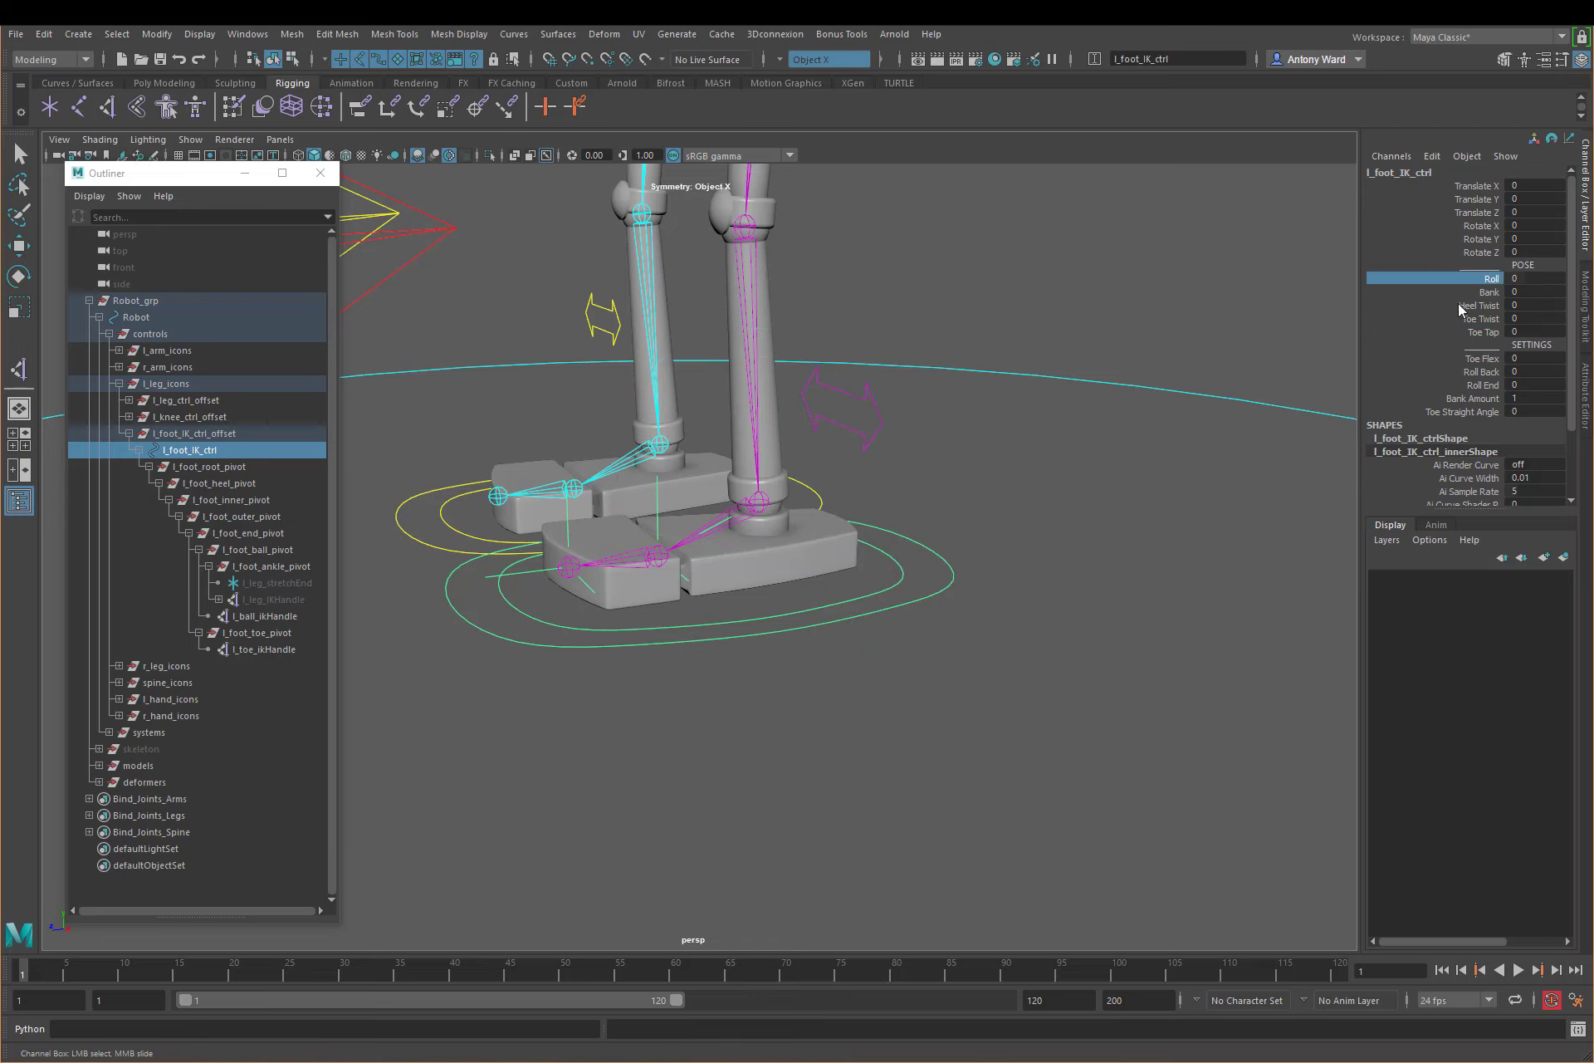
pyautogui.keyDown('alt'); pyautogui.moveTo(1014, 436); pyautogui.dragTo(1054, 456); pyautogui.keyUp('alt')
pyautogui.keyDown('alt'); pyautogui.moveTo(1040, 538); pyautogui.dragTo(882, 565); pyautogui.keyUp('alt')
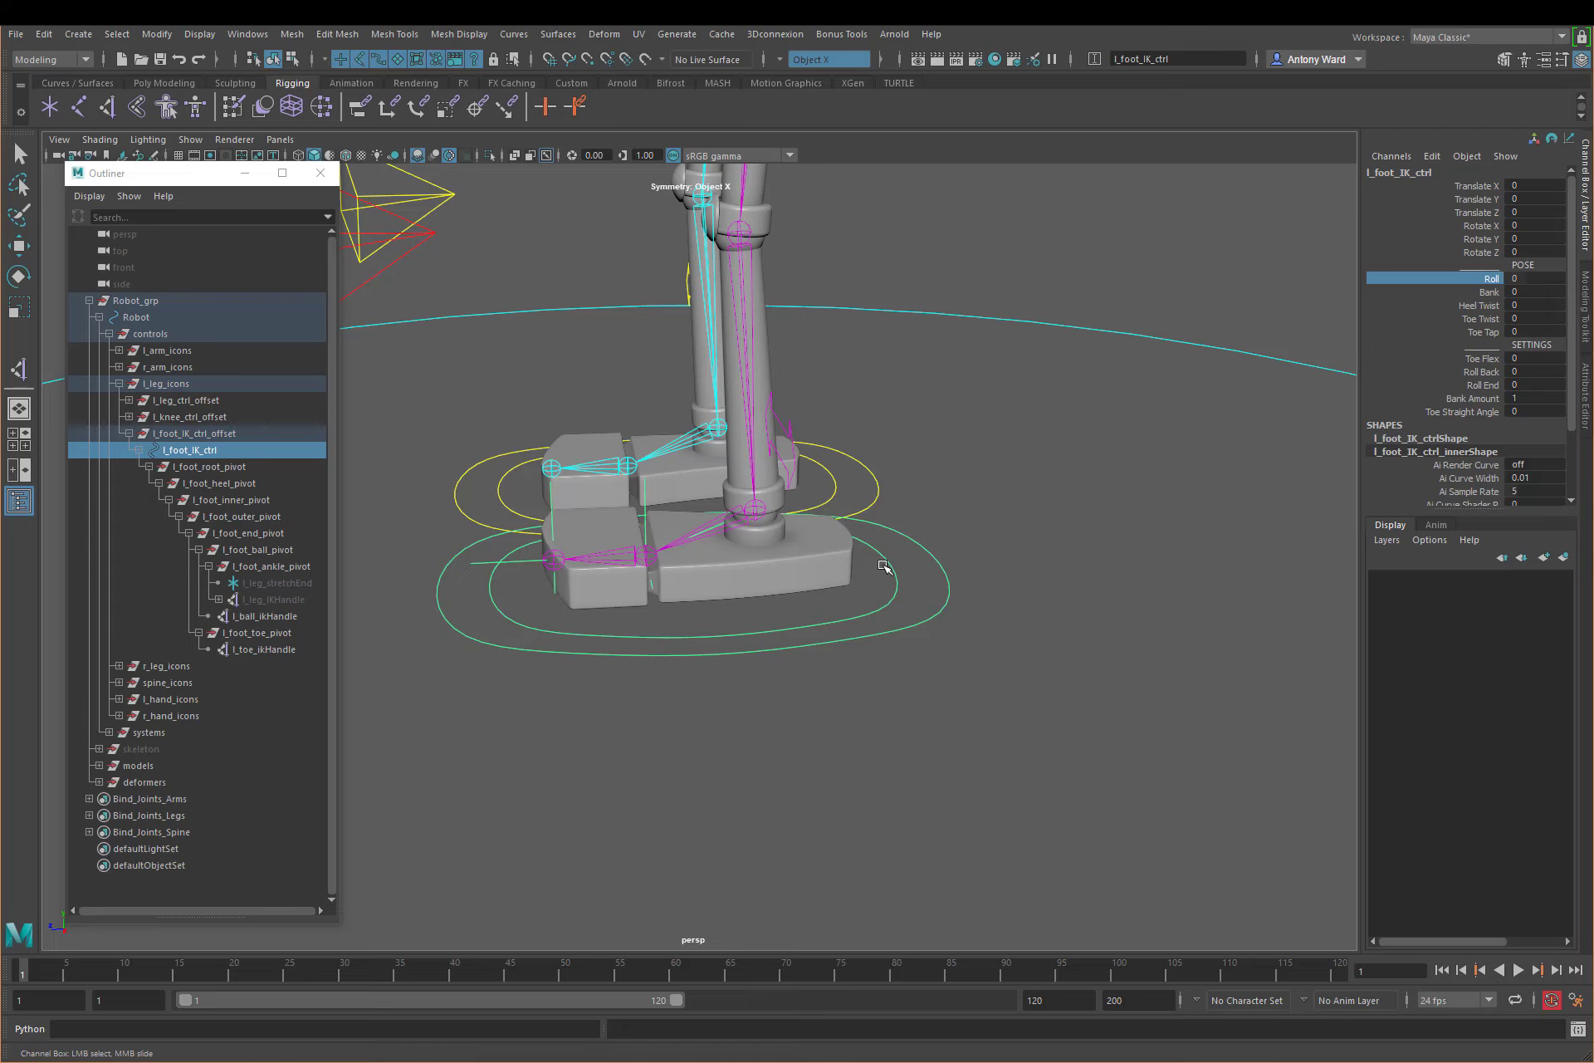
pyautogui.keyDown('alt'); pyautogui.moveTo(782, 645); pyautogui.dragTo(846, 637); pyautogui.keyUp('alt')
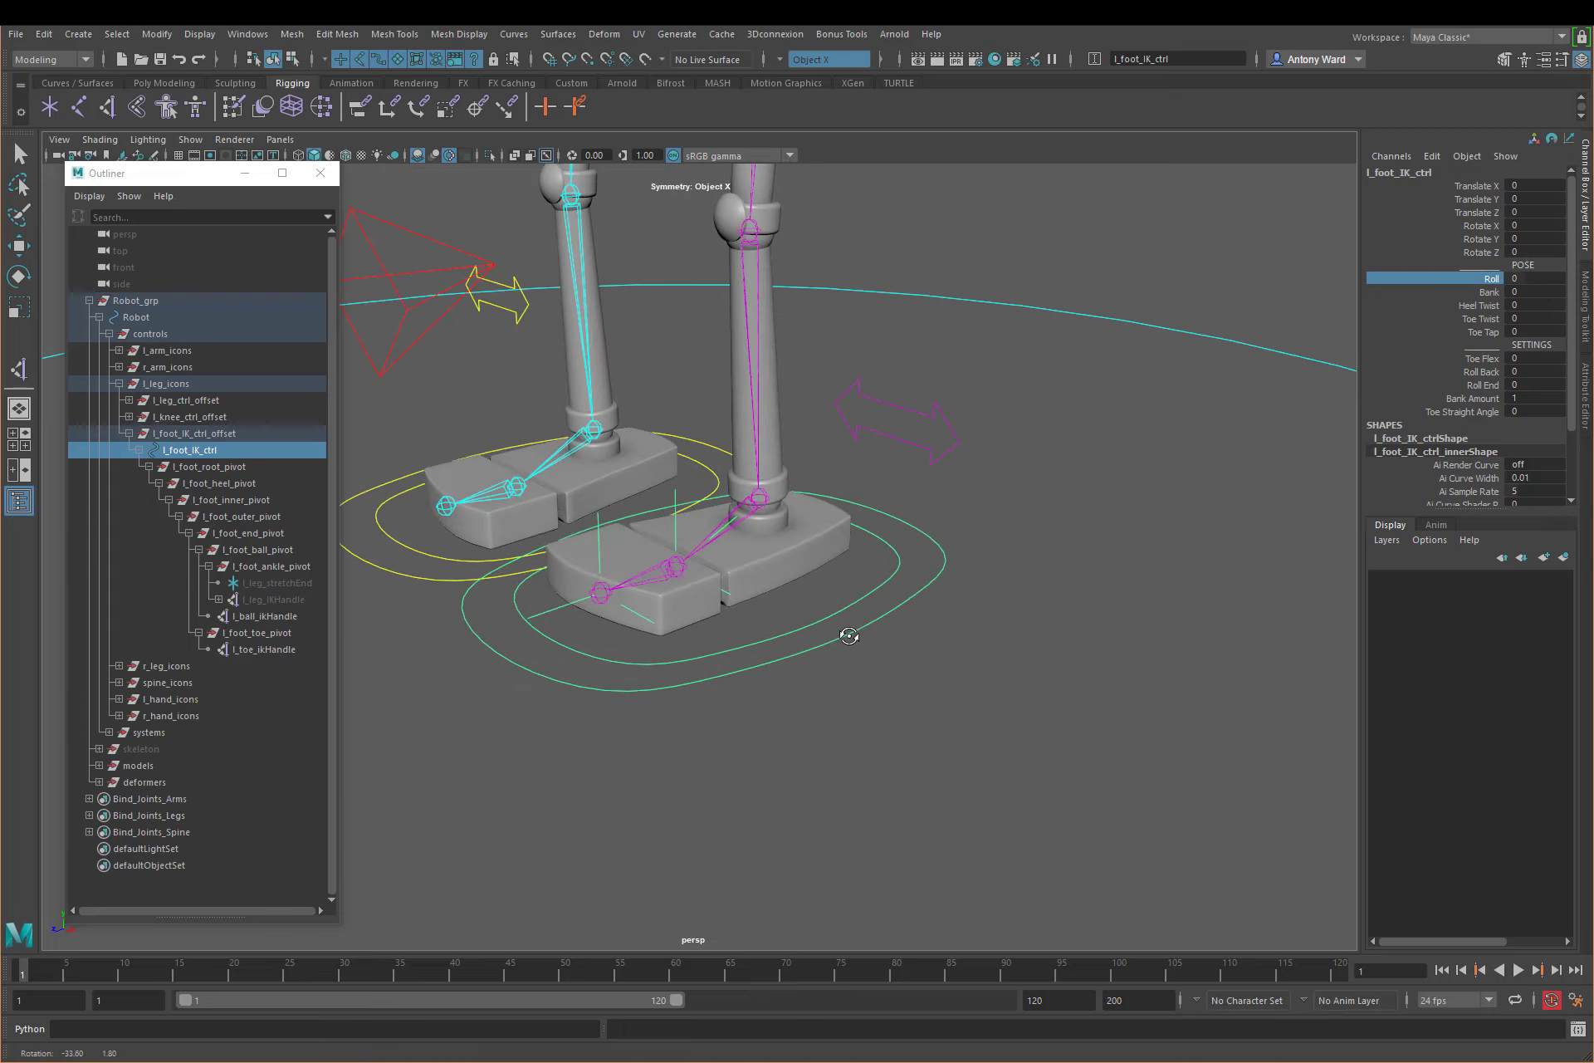
pyautogui.click(1092, 666)
pyautogui.press('e')
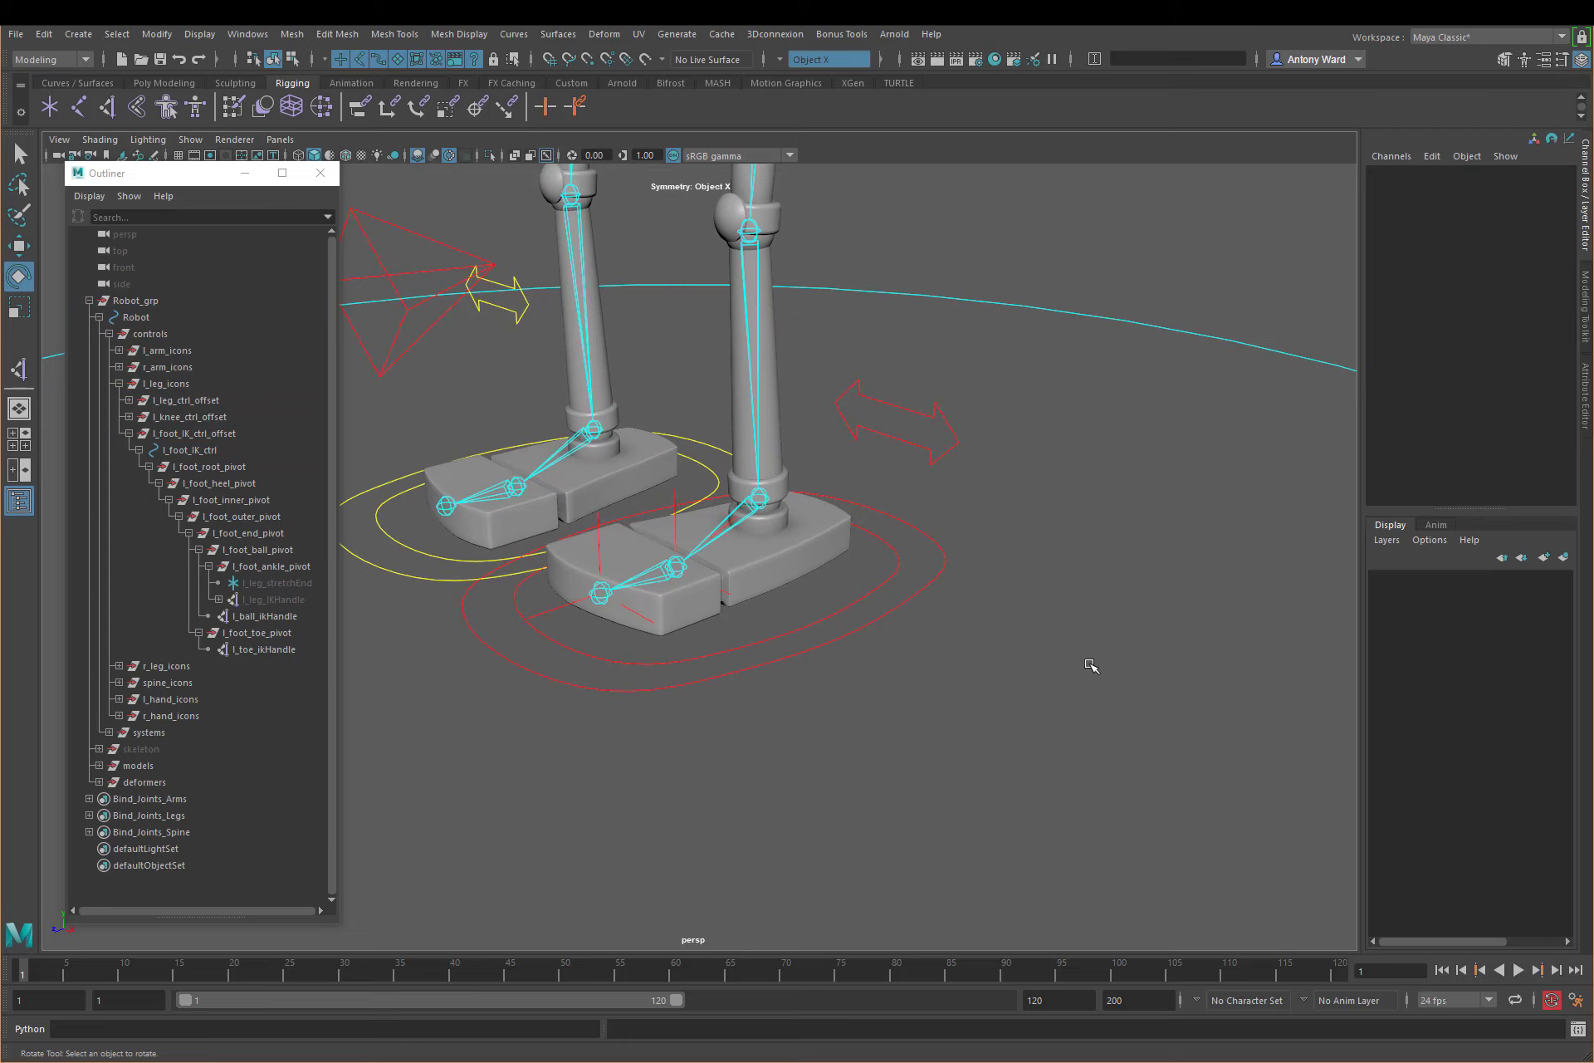
# Step: Open the Node Editor and enlarge its window
pyautogui.click(251, 35)
pyautogui.moveTo(301, 95)
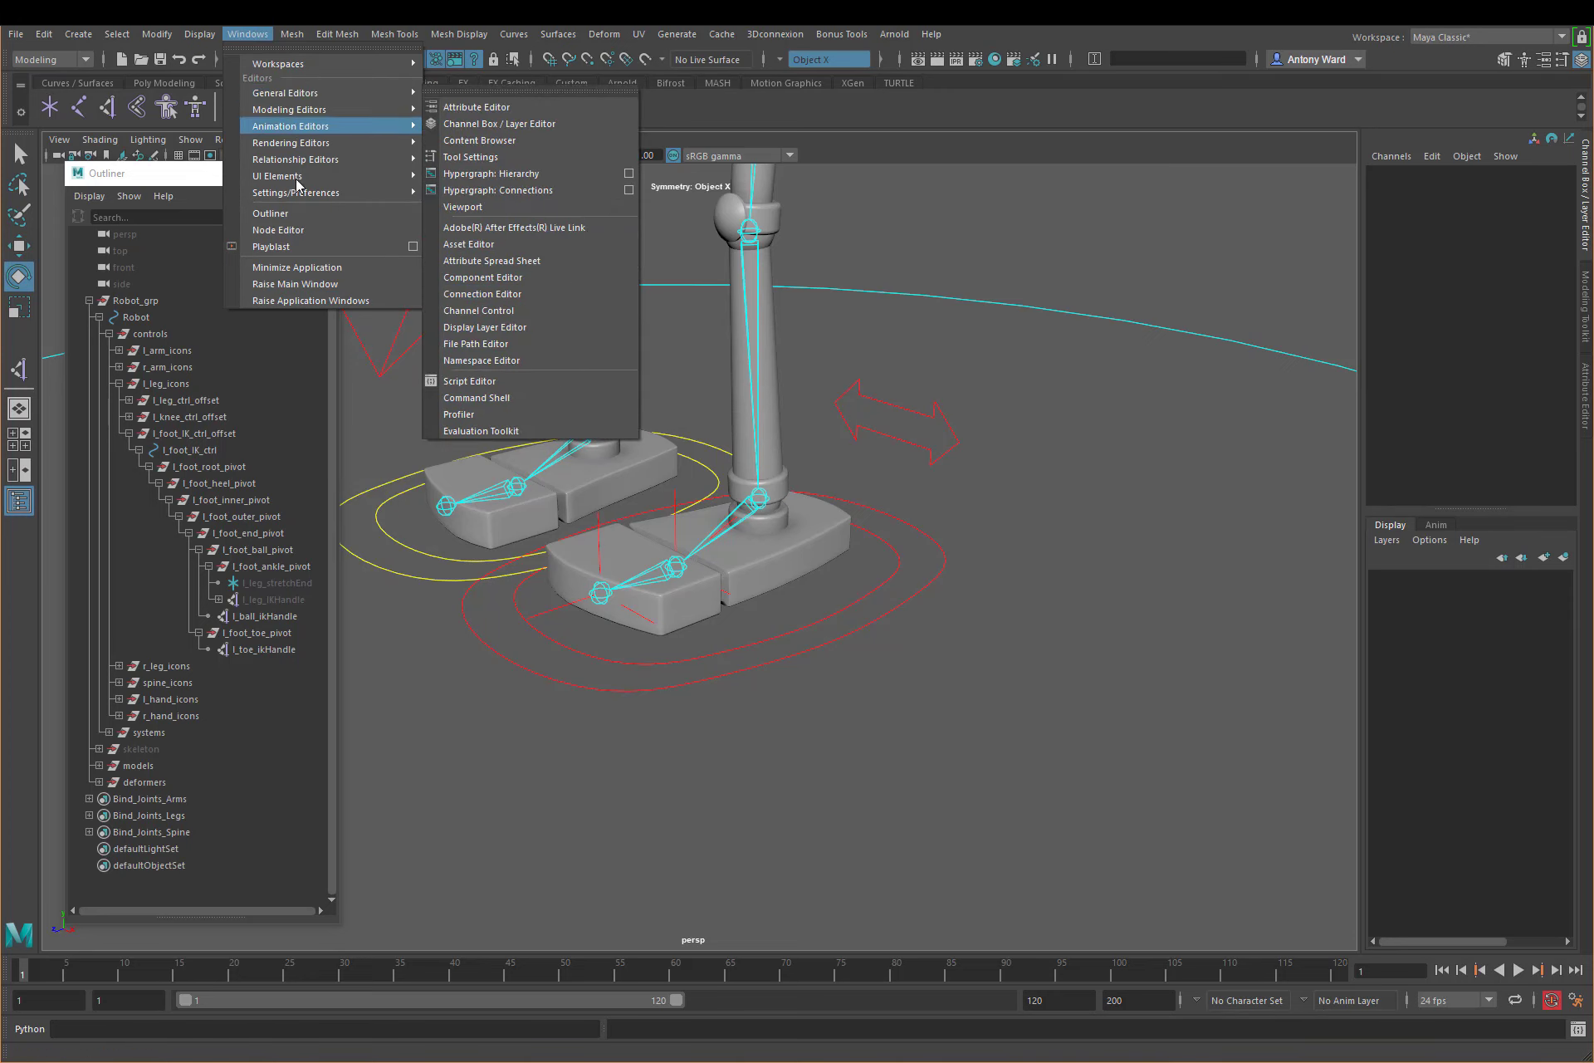
pyautogui.click(278, 230)
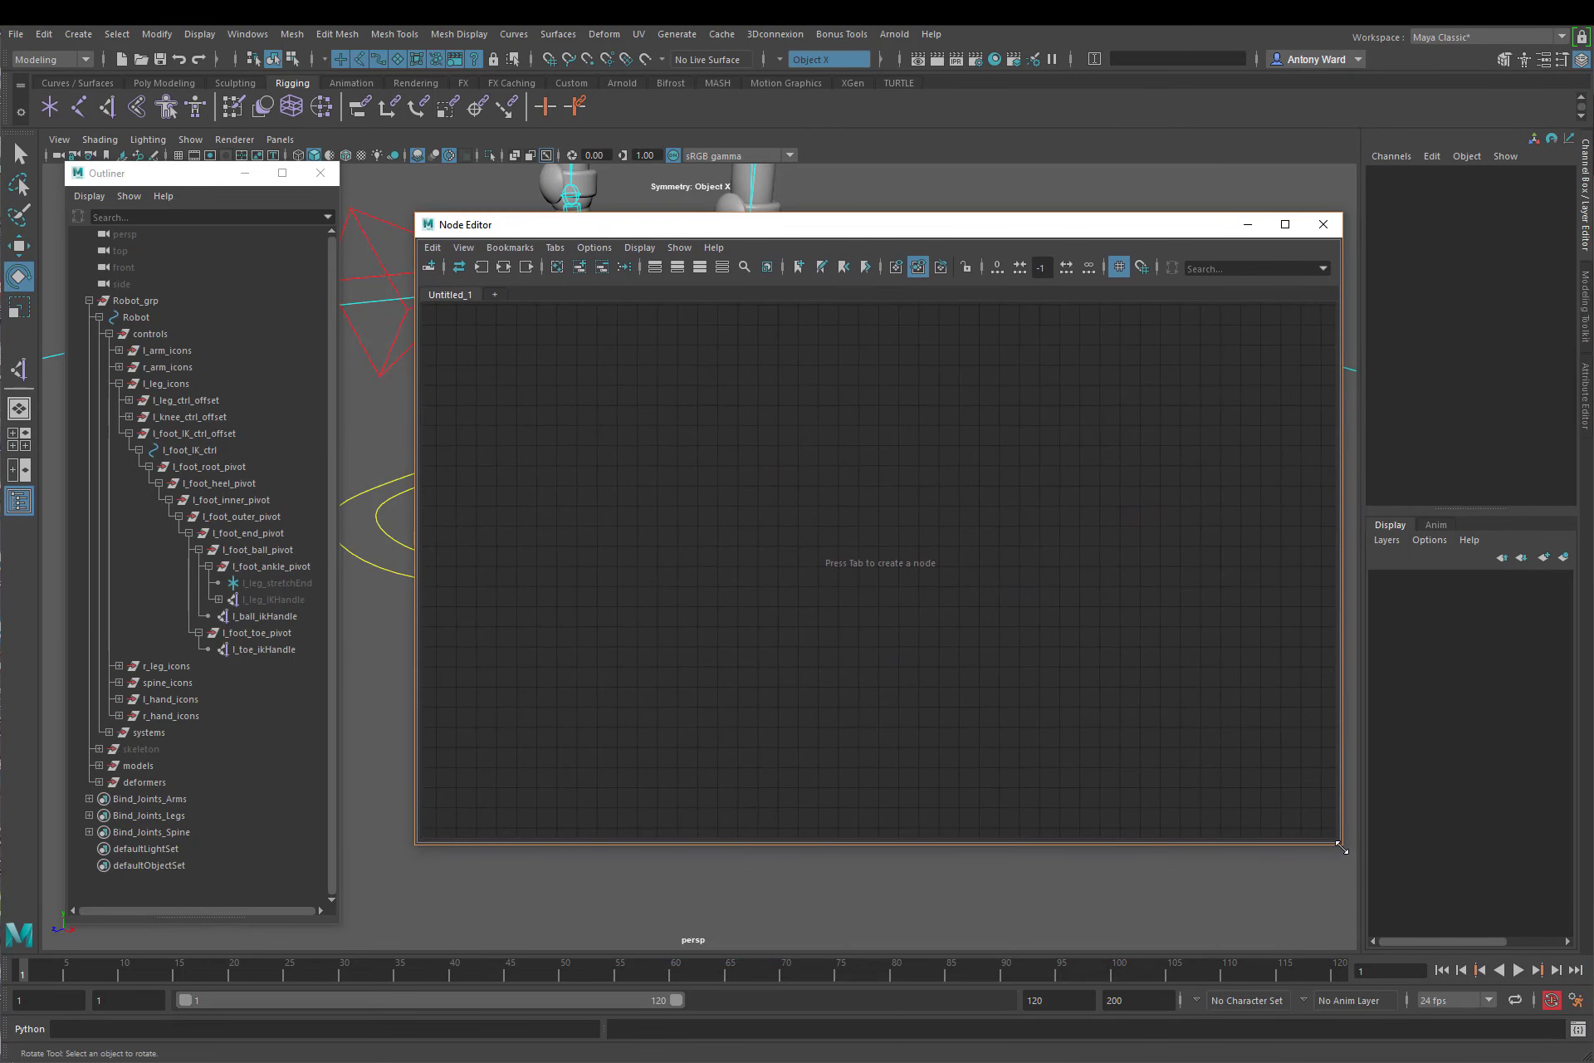
pyautogui.moveTo(1342, 843); pyautogui.dragTo(1451, 955)
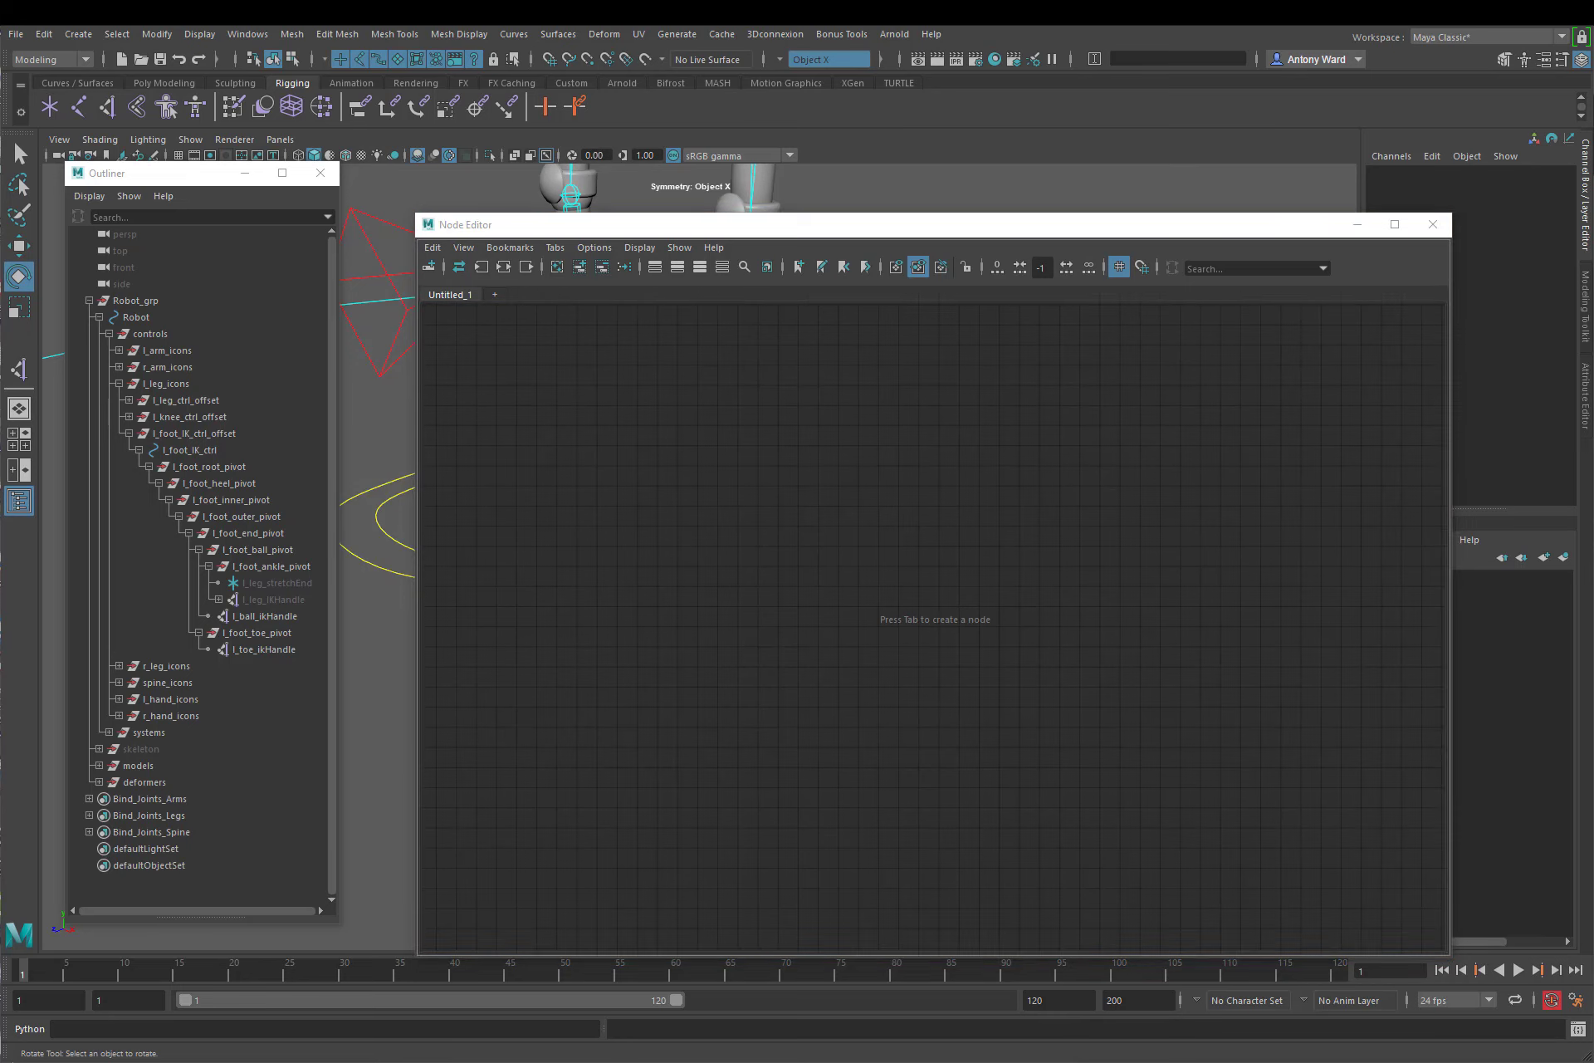
# Step: Create a condition node in the empty node graph
pyautogui.click(780, 492)
pyautogui.press('Tab')
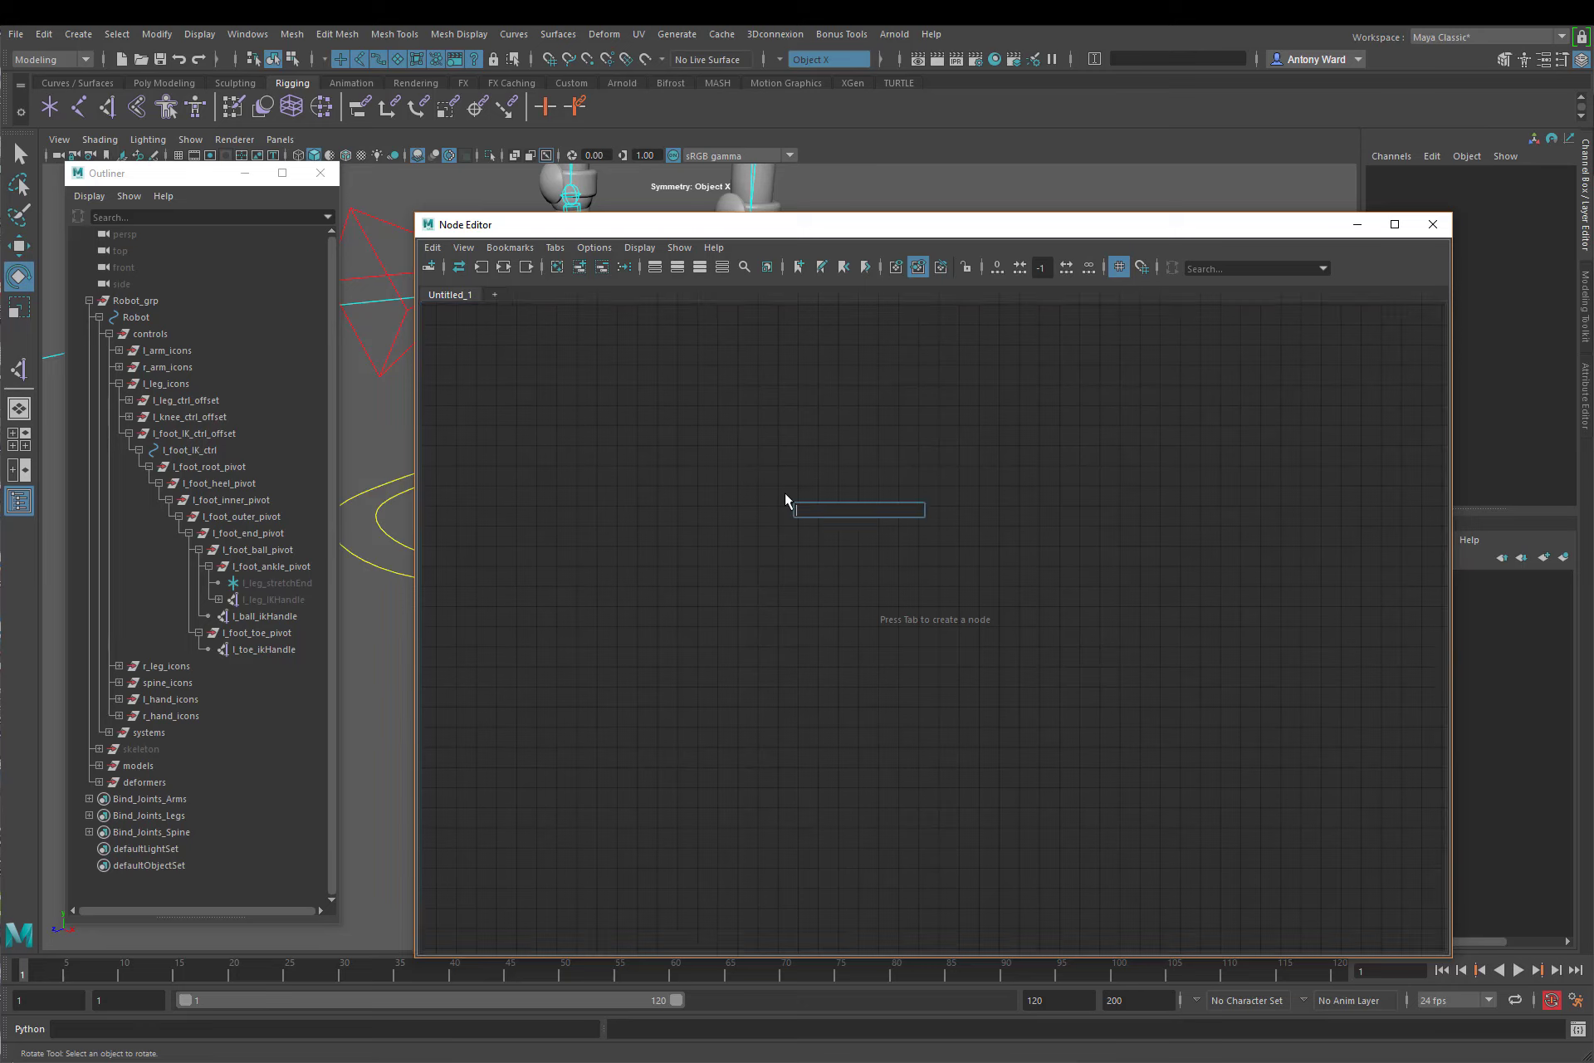
pyautogui.write('conditio')
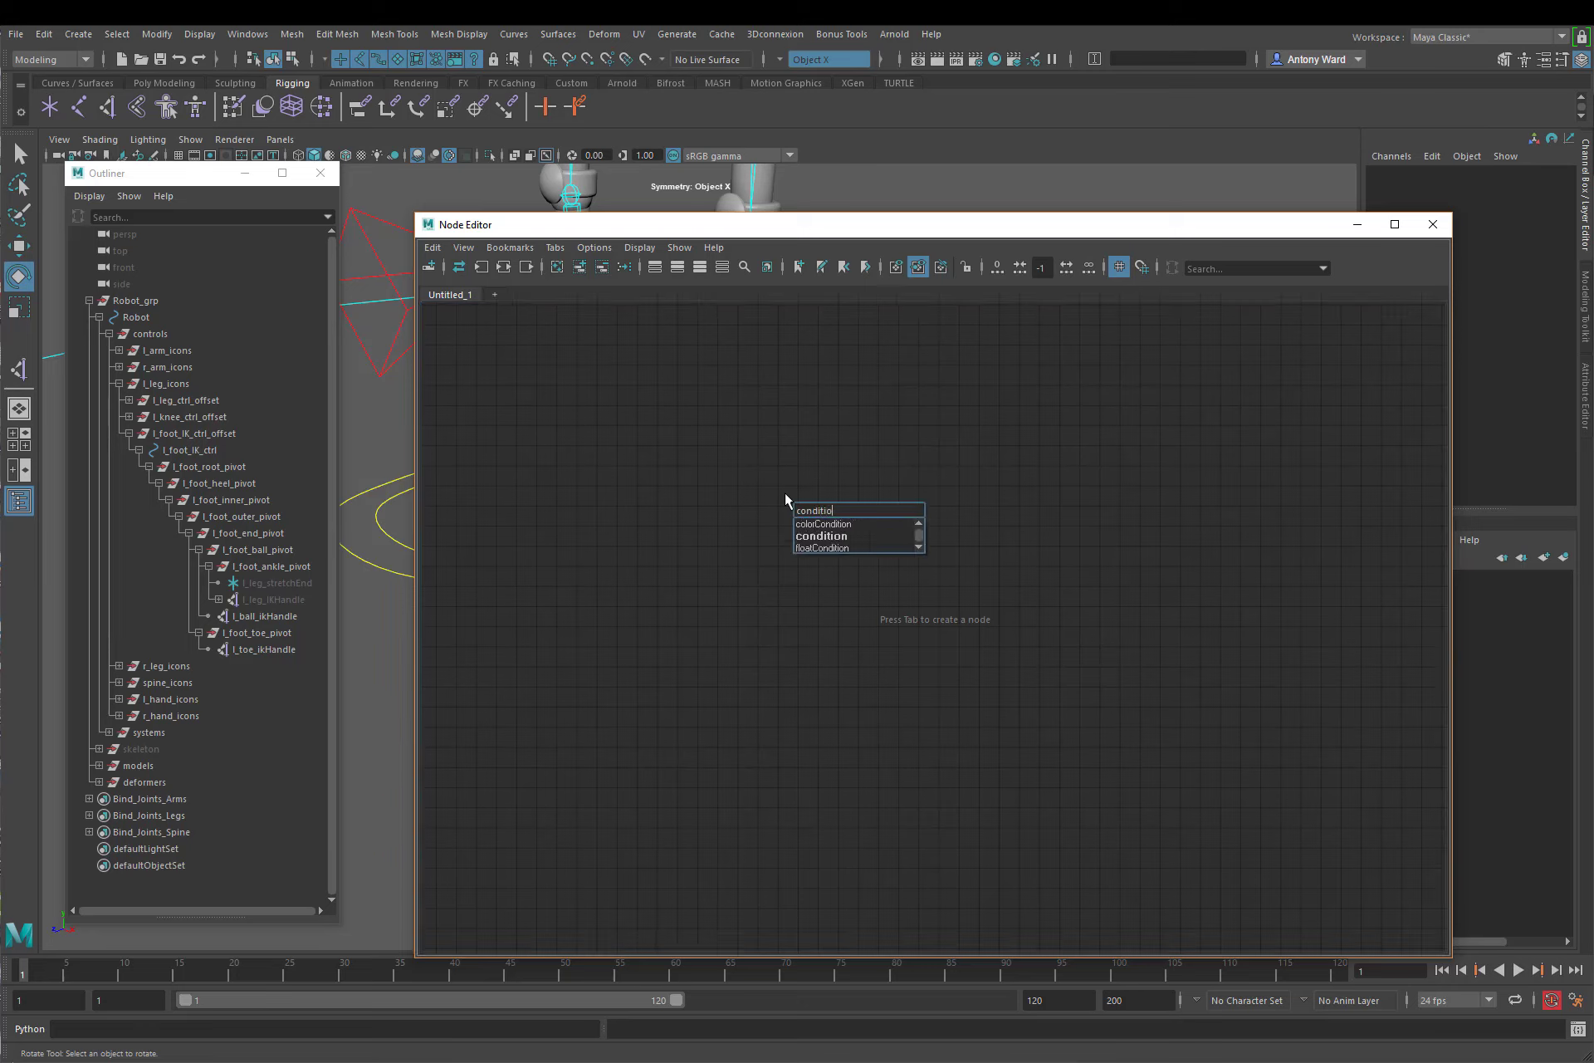
pyautogui.write('n')
pyautogui.press('Return')
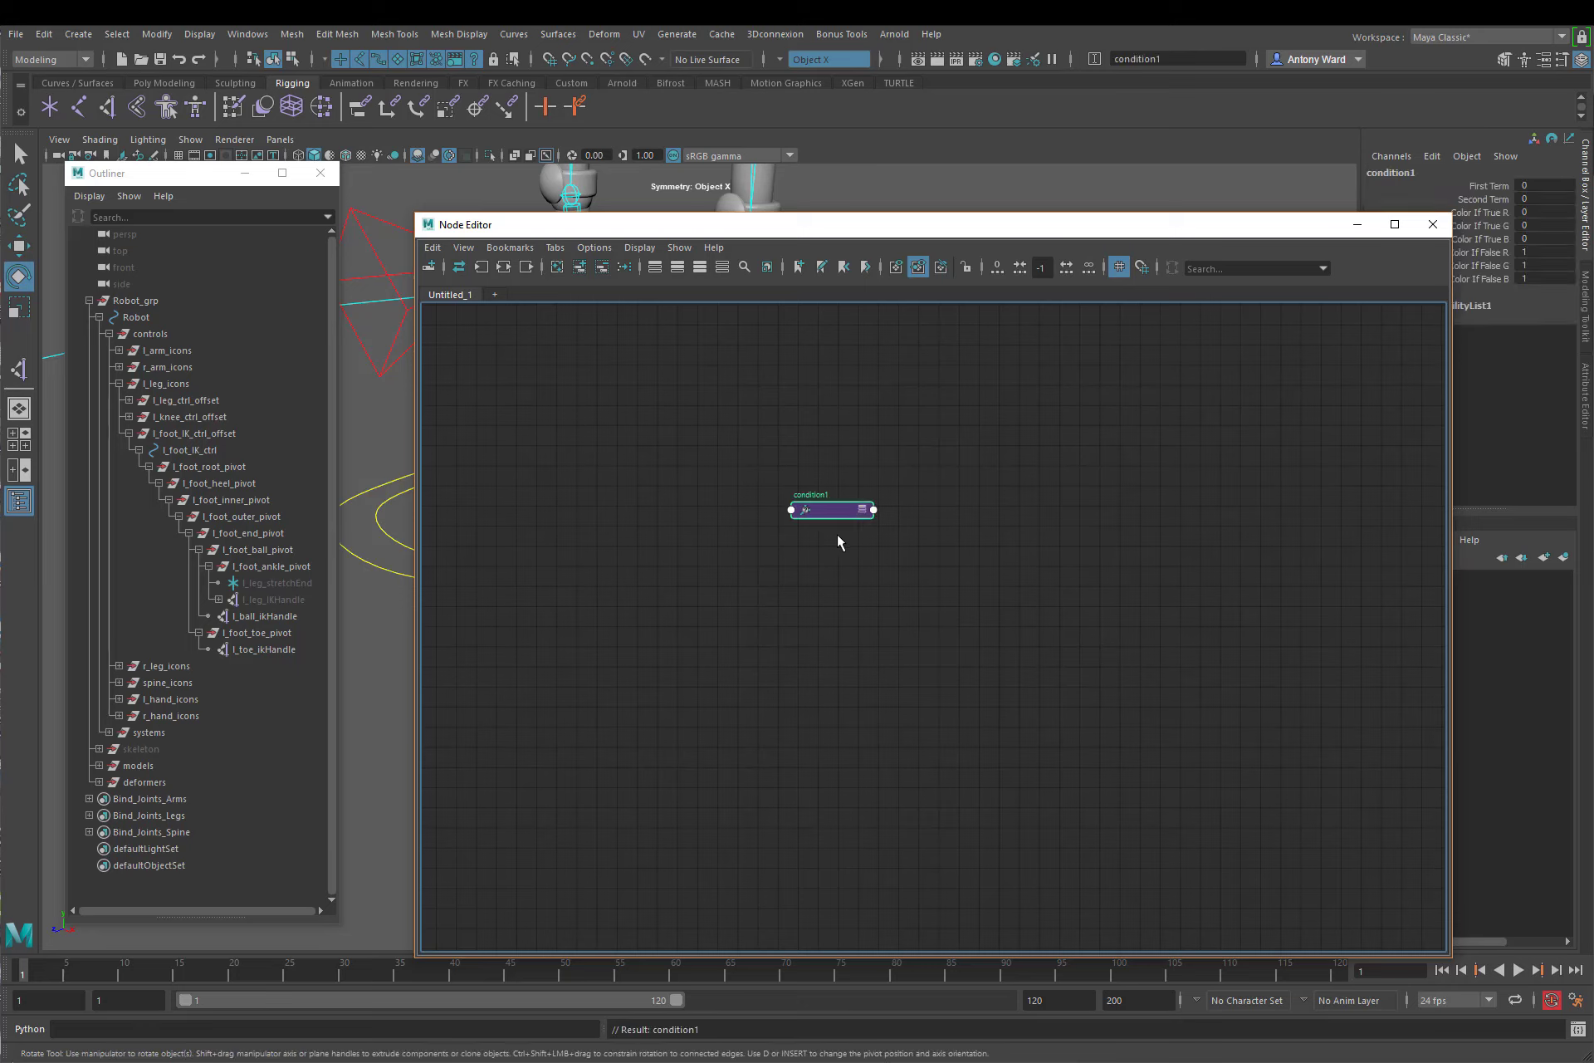
# Step: Show the condition node's attributes, rename it l_foot_roll_heel_condition, and place it in the upper-left area of the graph
pyautogui.moveTo(835, 518); pyautogui.dragTo(676, 460)
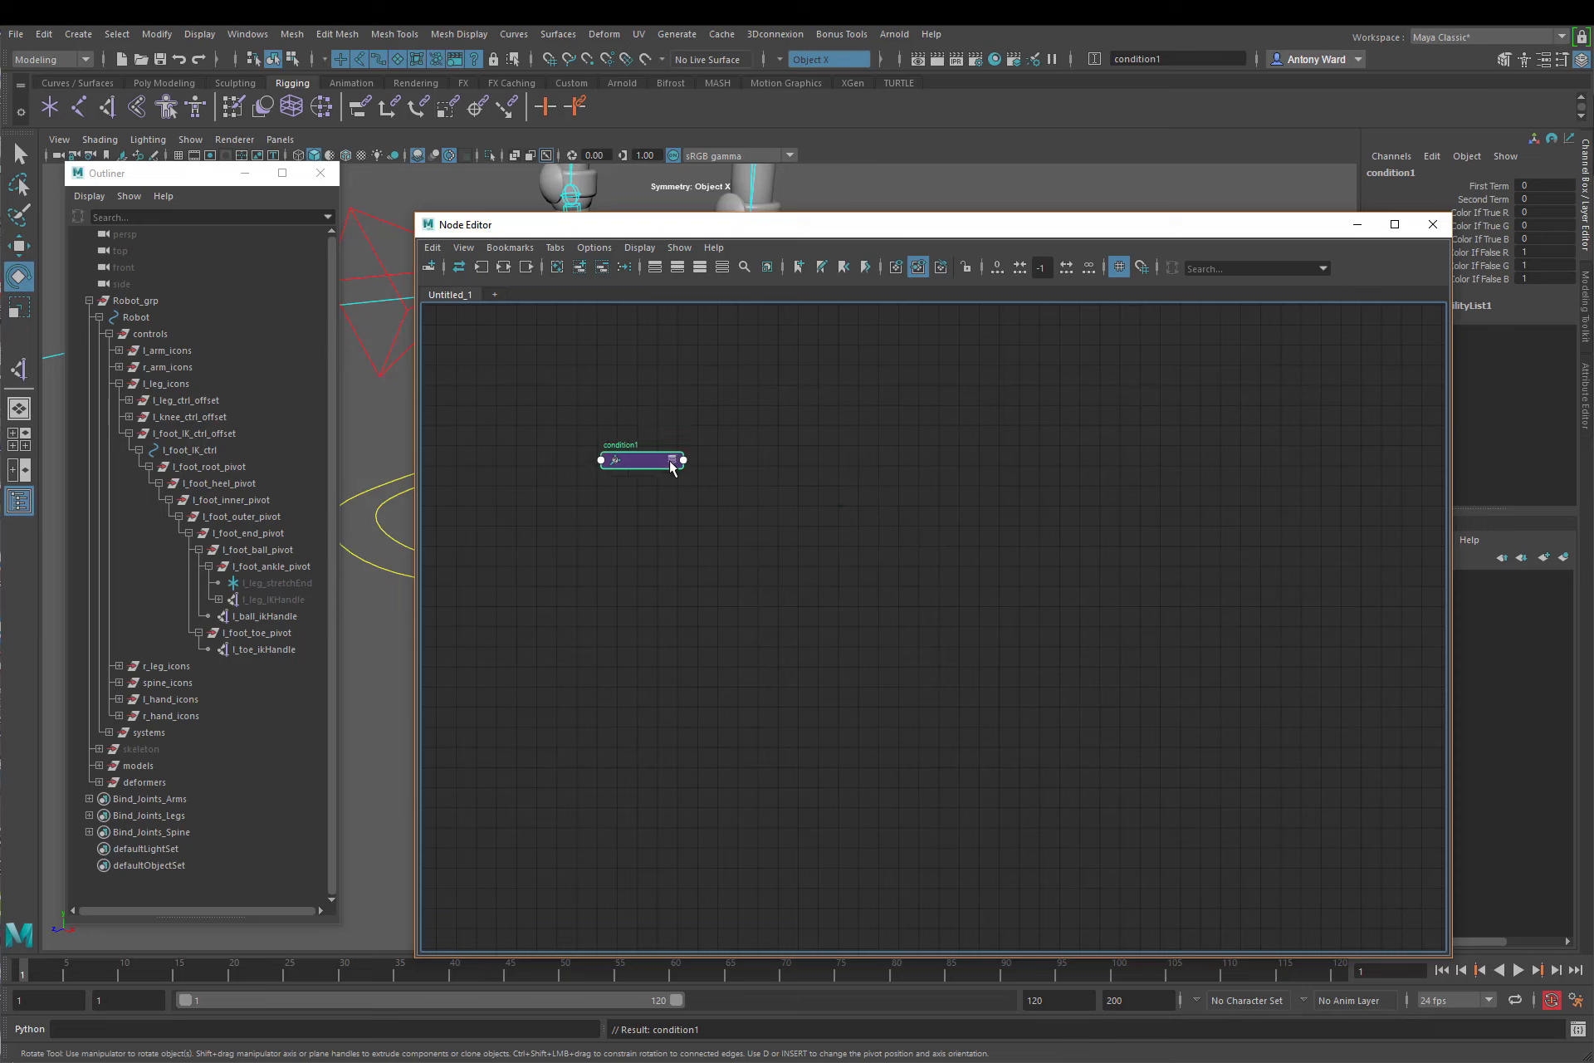
pyautogui.click(671, 462)
pyautogui.click(672, 462)
pyautogui.doubleClick(630, 445)
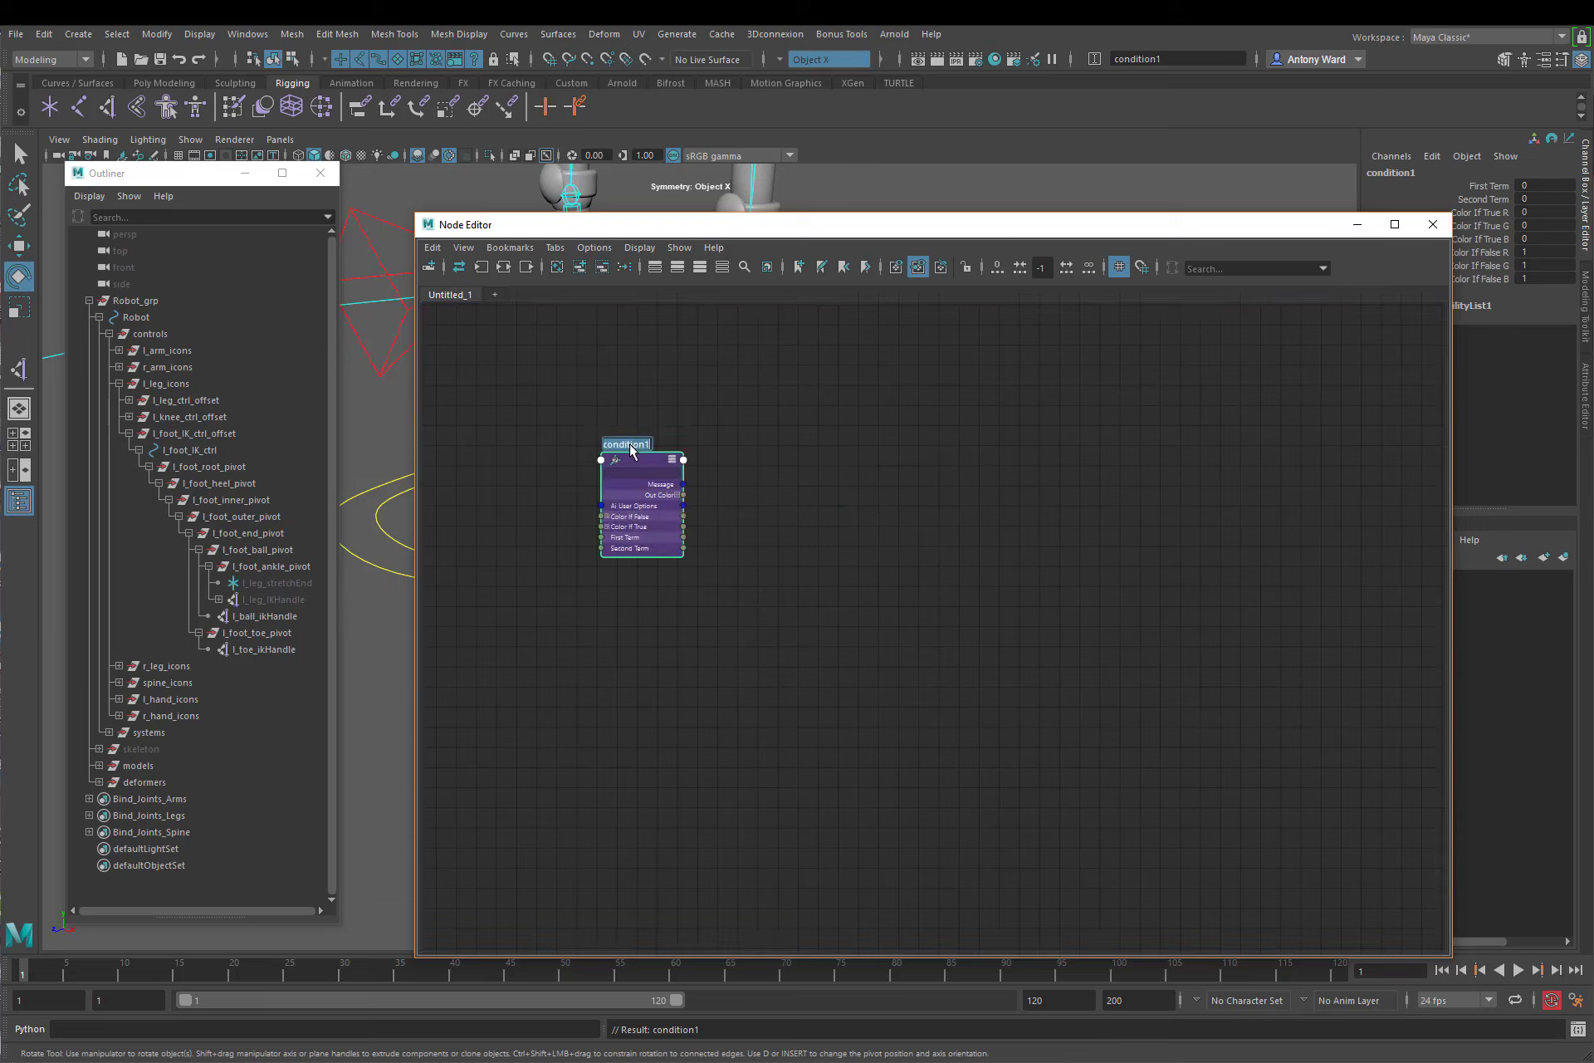
pyautogui.hotkey('ctrl', 'v')
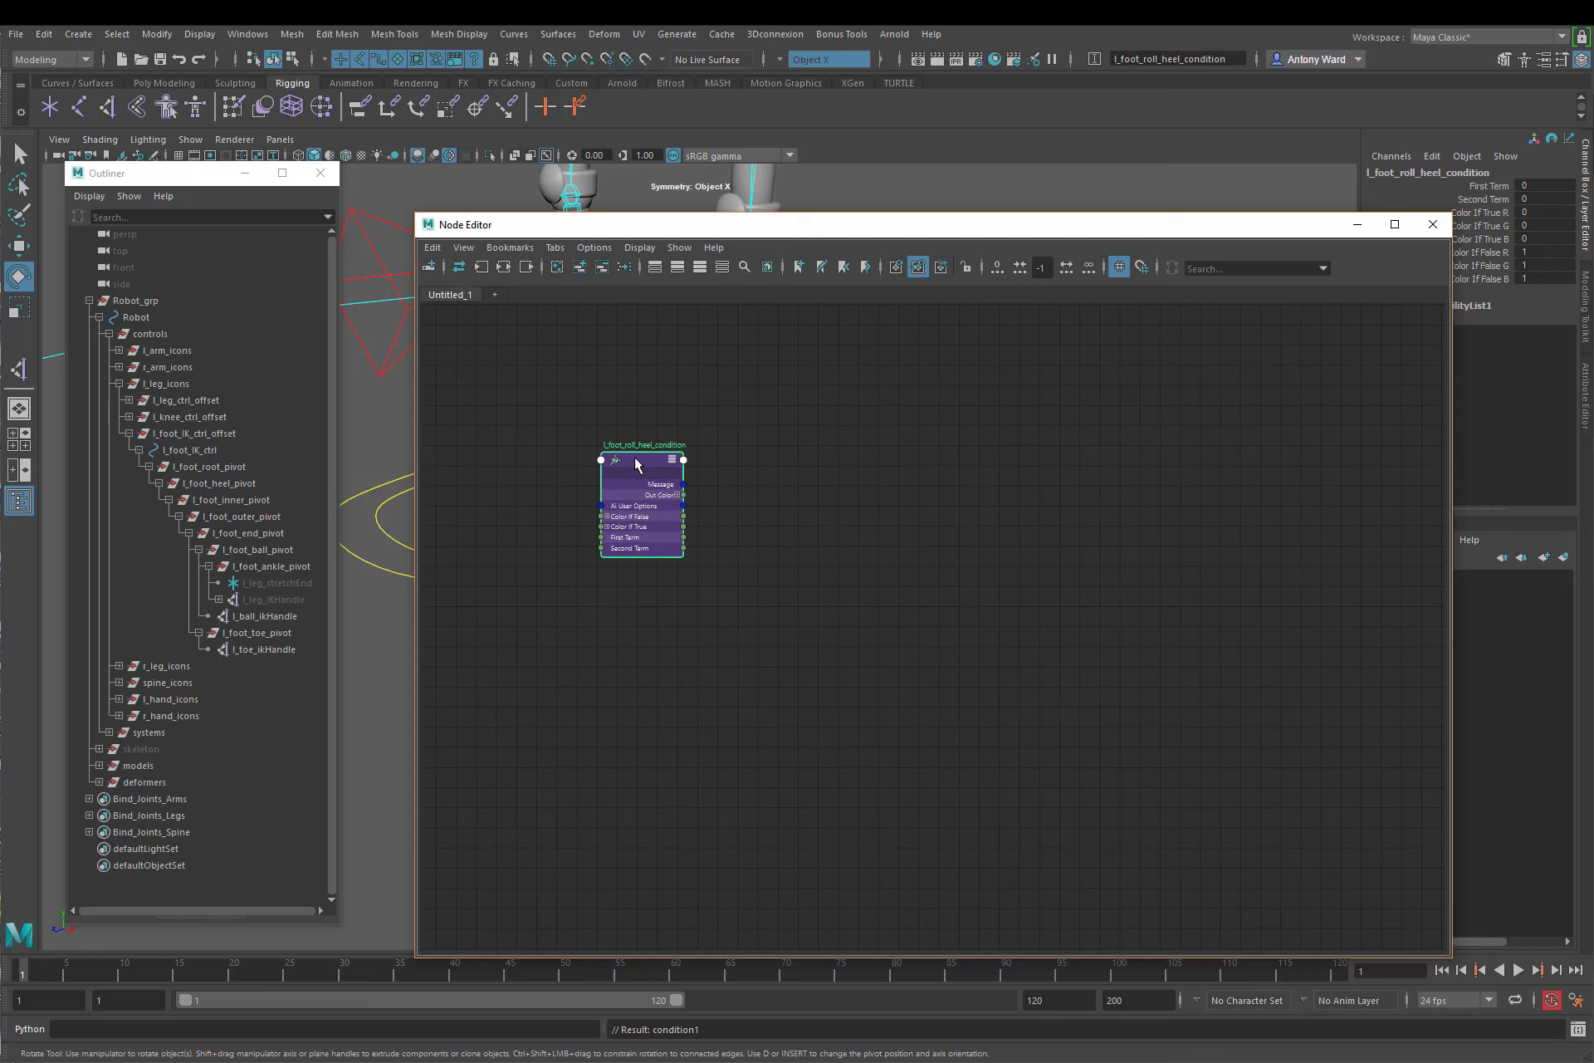
pyautogui.moveTo(633, 464); pyautogui.dragTo(570, 435)
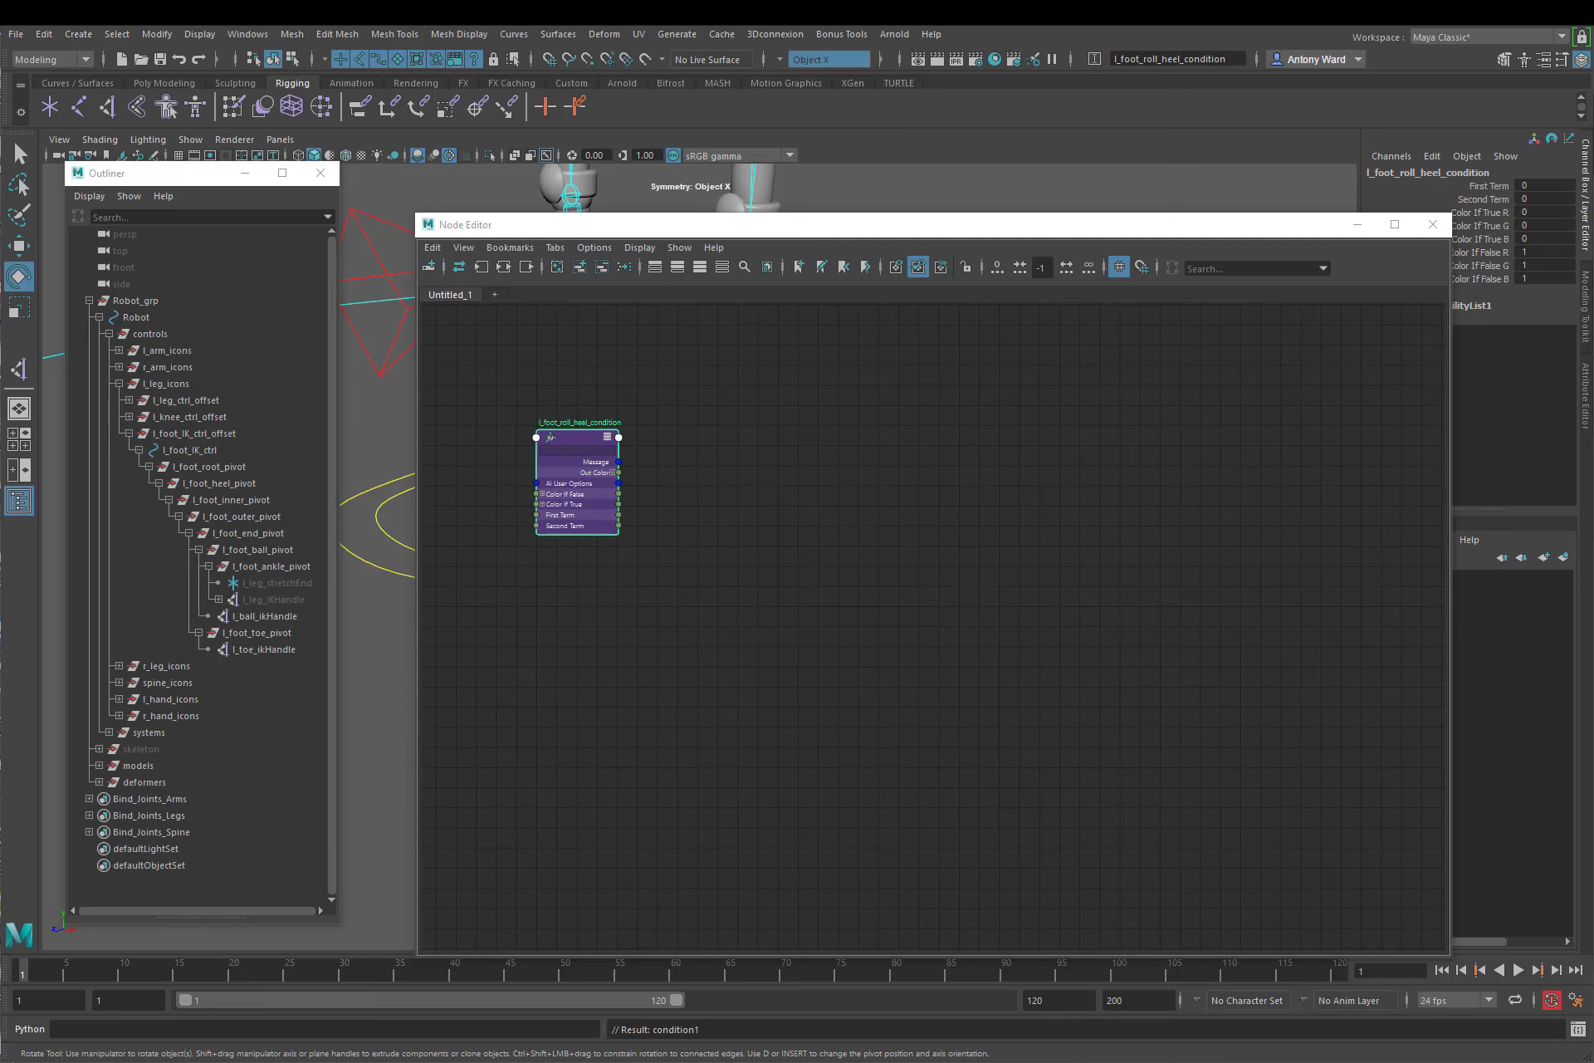
# Step: Duplicate the l_foot_roll_heel_condition node three times
pyautogui.click(577, 436)
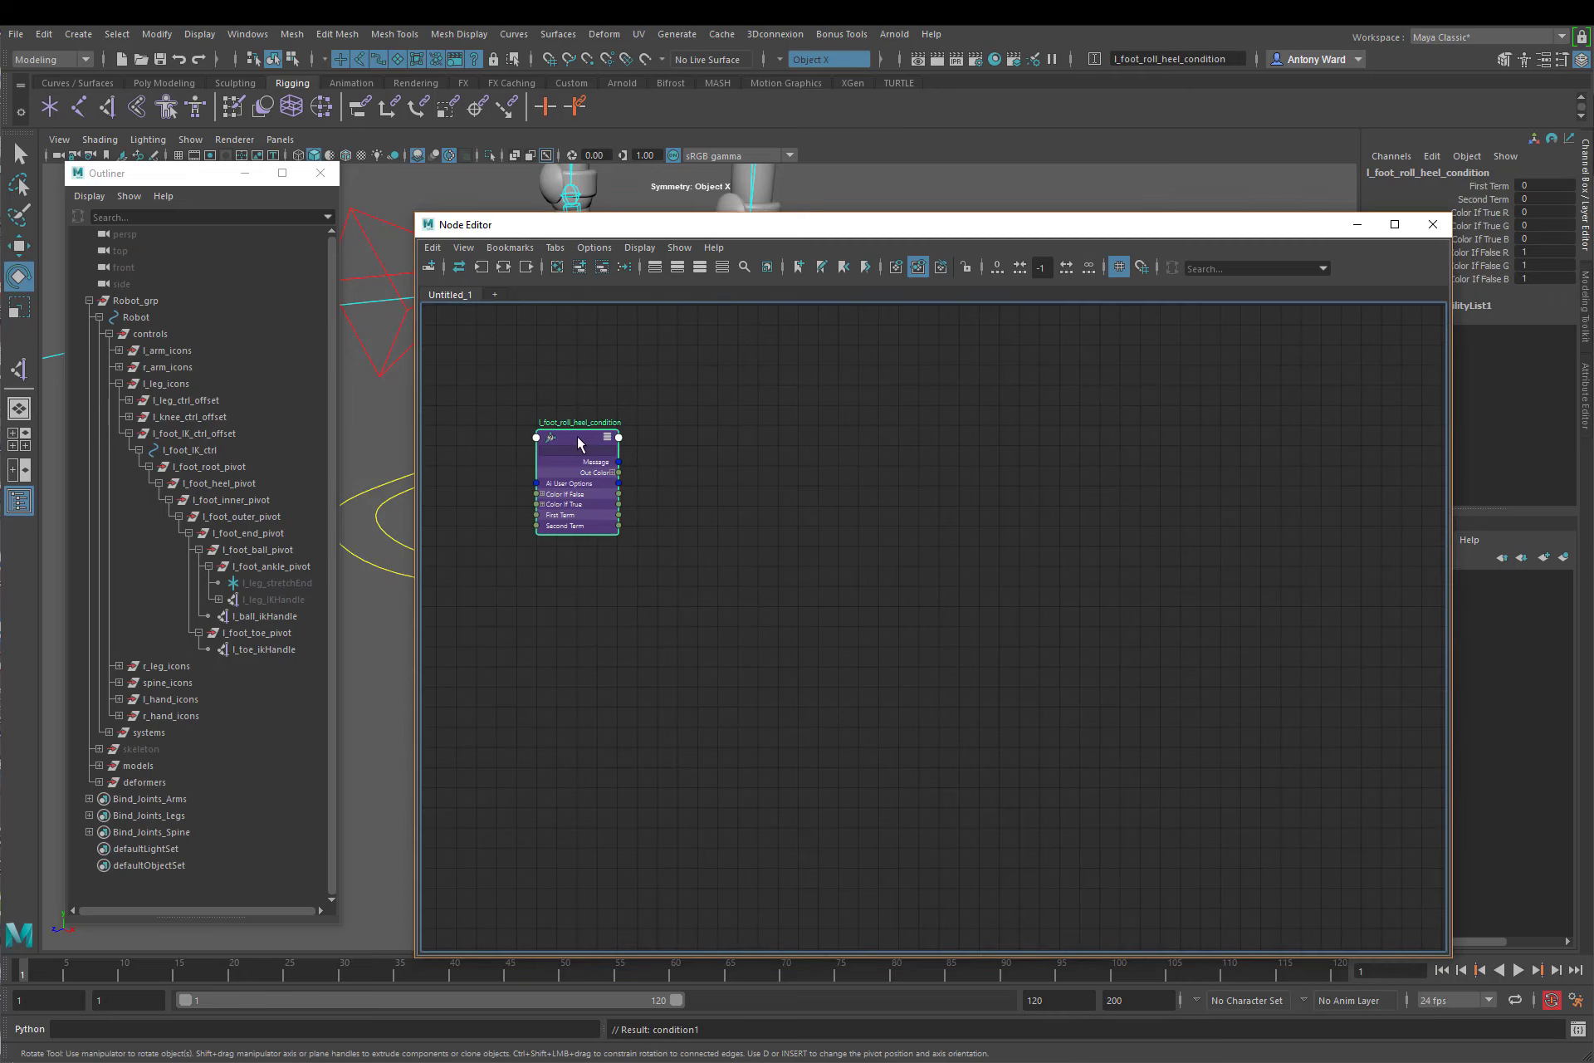
pyautogui.hotkey('ctrl', 'd')
pyautogui.hotkey('ctrl', 'd')
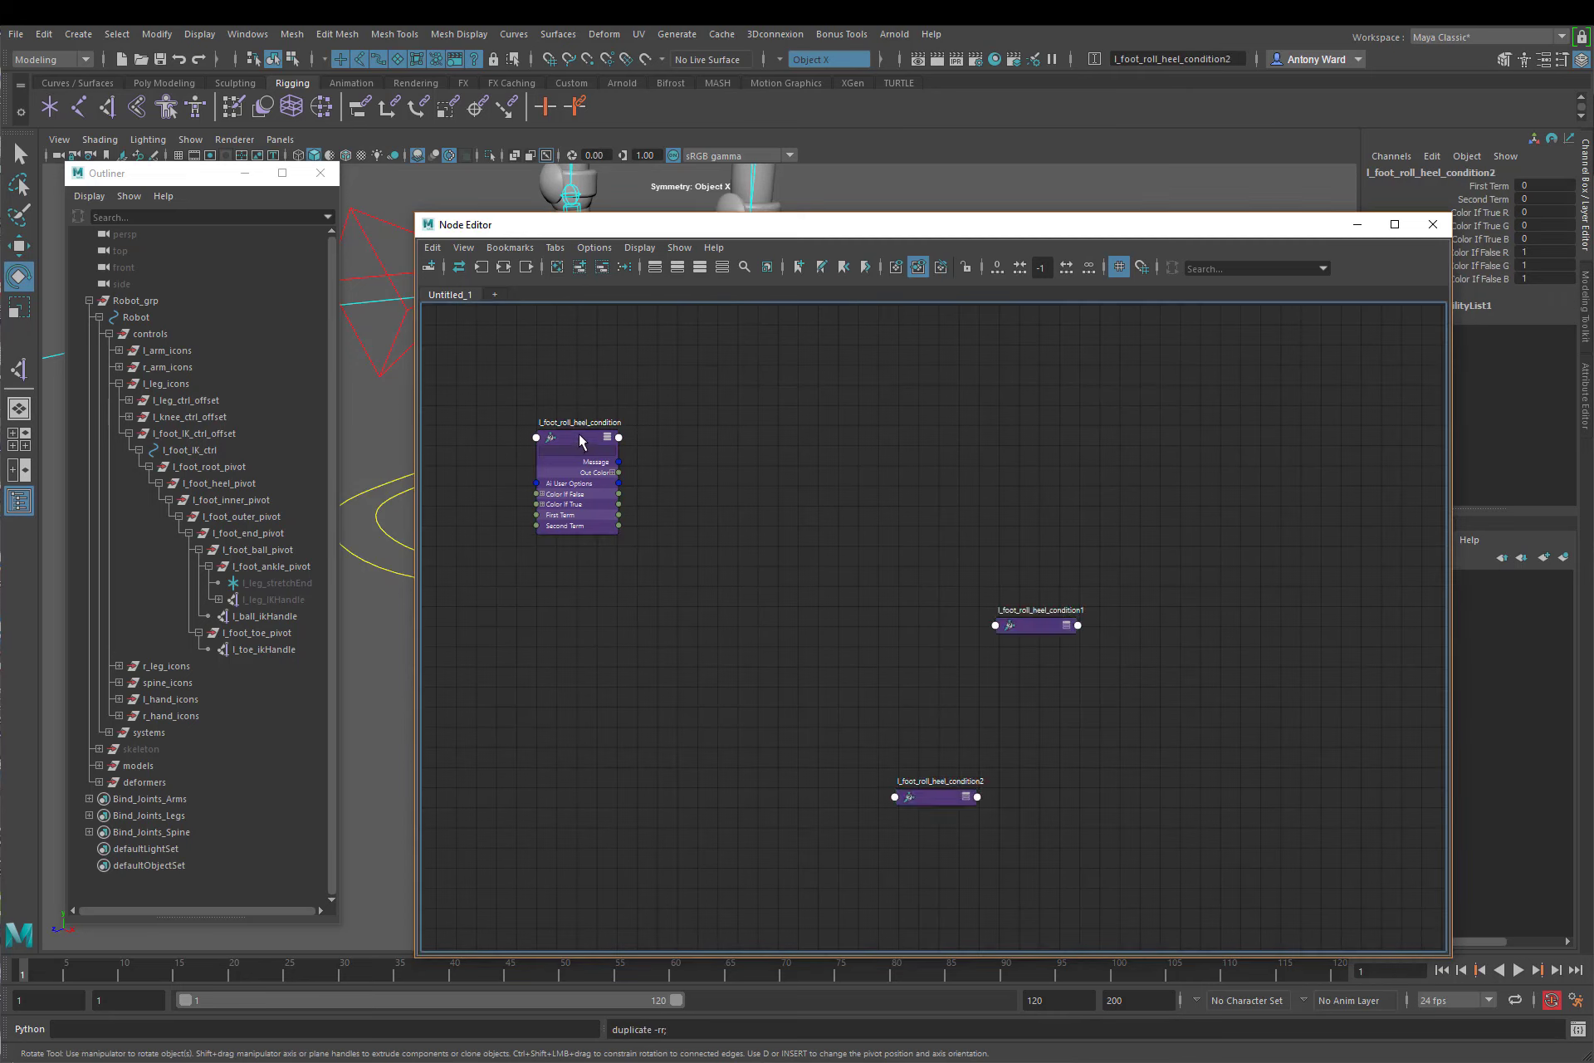
pyautogui.hotkey('ctrl', 'd')
# Step: Turn on grid snapping and line up the four condition nodes in one row
pyautogui.moveTo(1013, 460); pyautogui.dragTo(668, 440)
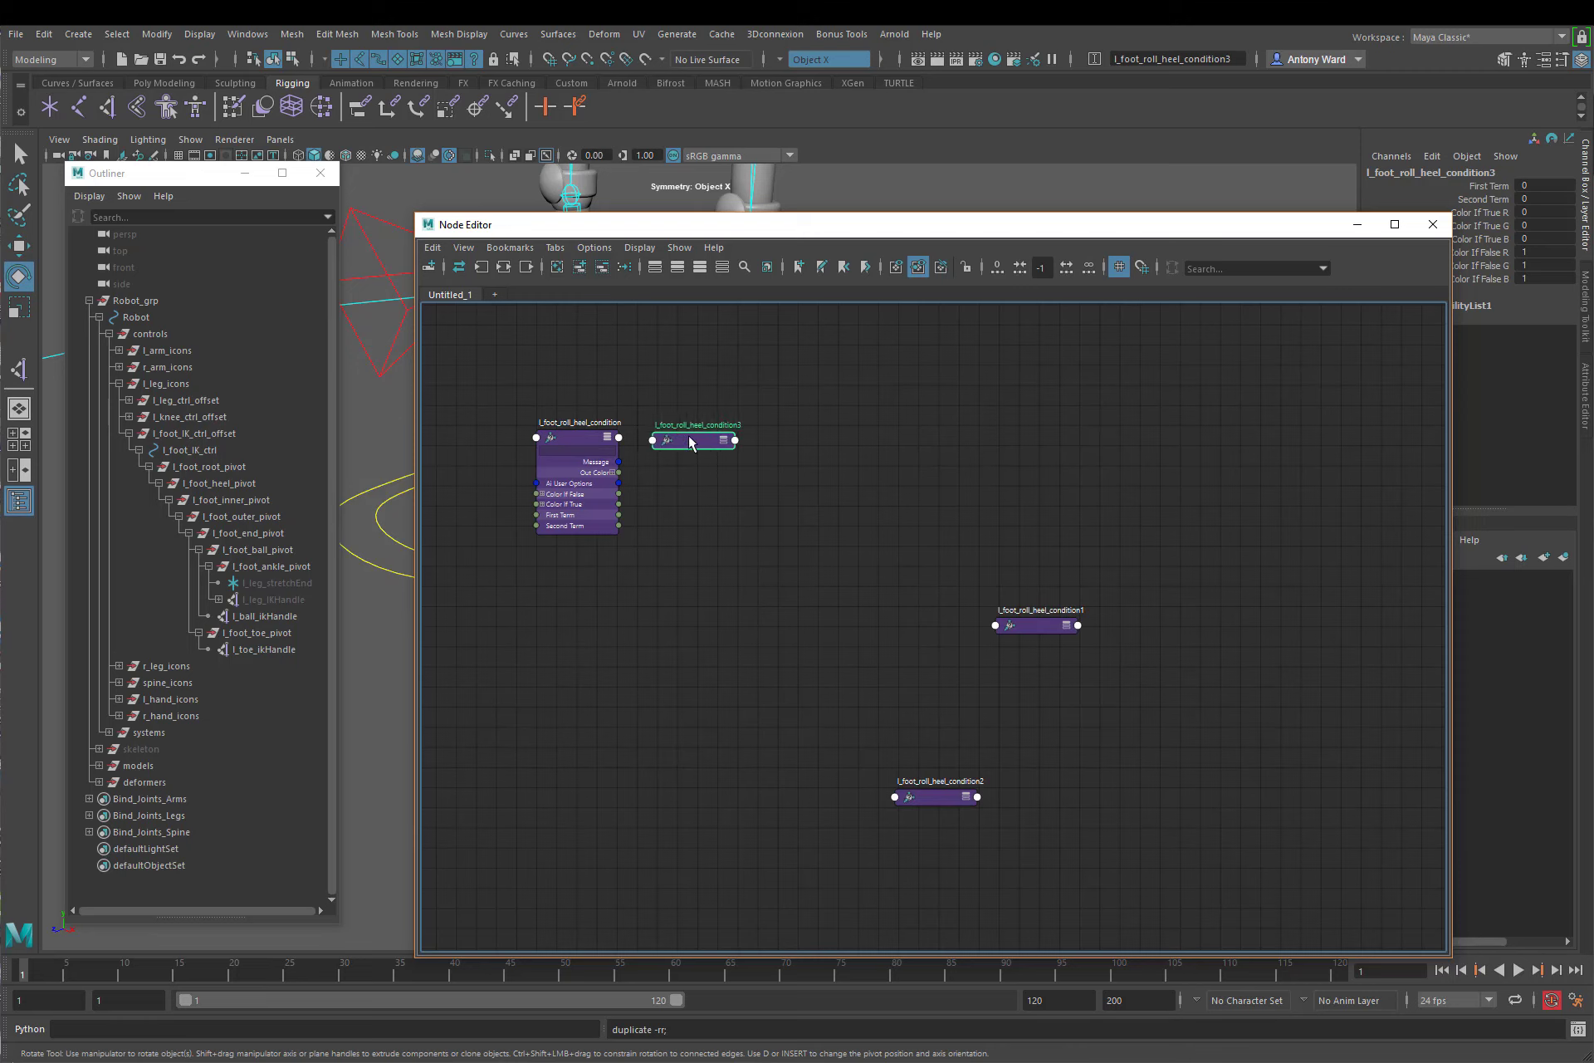
pyautogui.click(1141, 266)
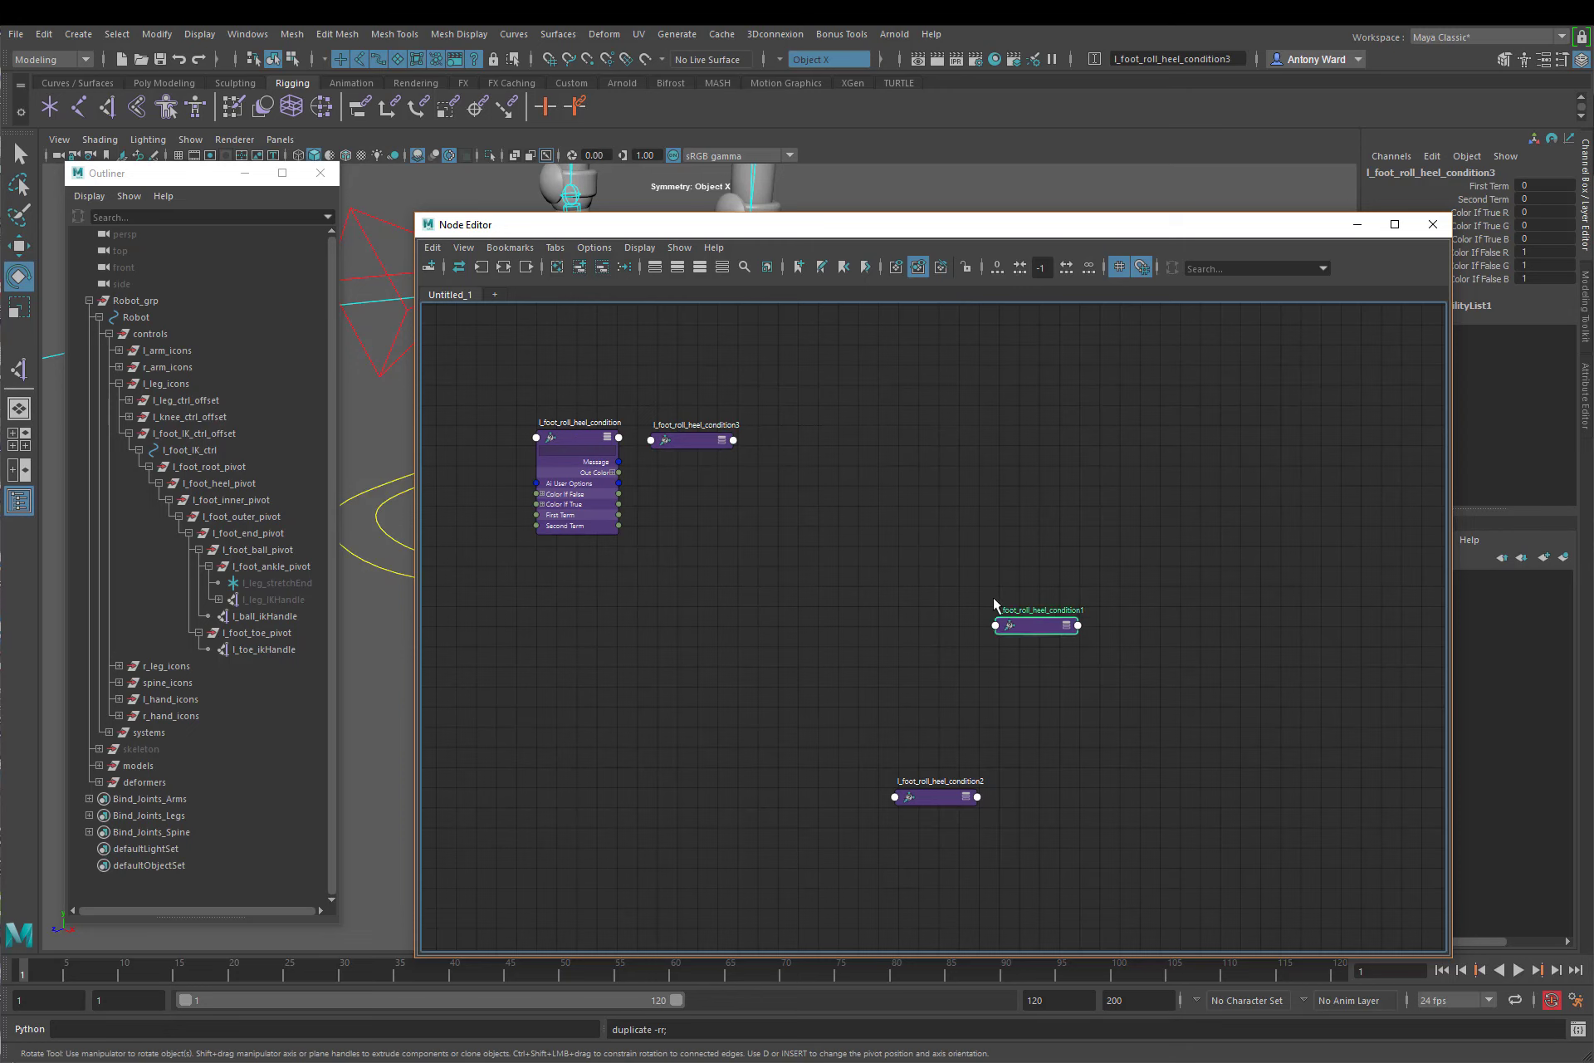
pyautogui.moveTo(1038, 629); pyautogui.dragTo(799, 440)
pyautogui.moveTo(936, 802); pyautogui.dragTo(915, 447)
pyautogui.scroll(1, 833, 624)
pyautogui.moveTo(728, 565); pyautogui.dragTo(945, 642, button='middle')
pyautogui.scroll(1, 834, 624)
pyautogui.click(817, 470)
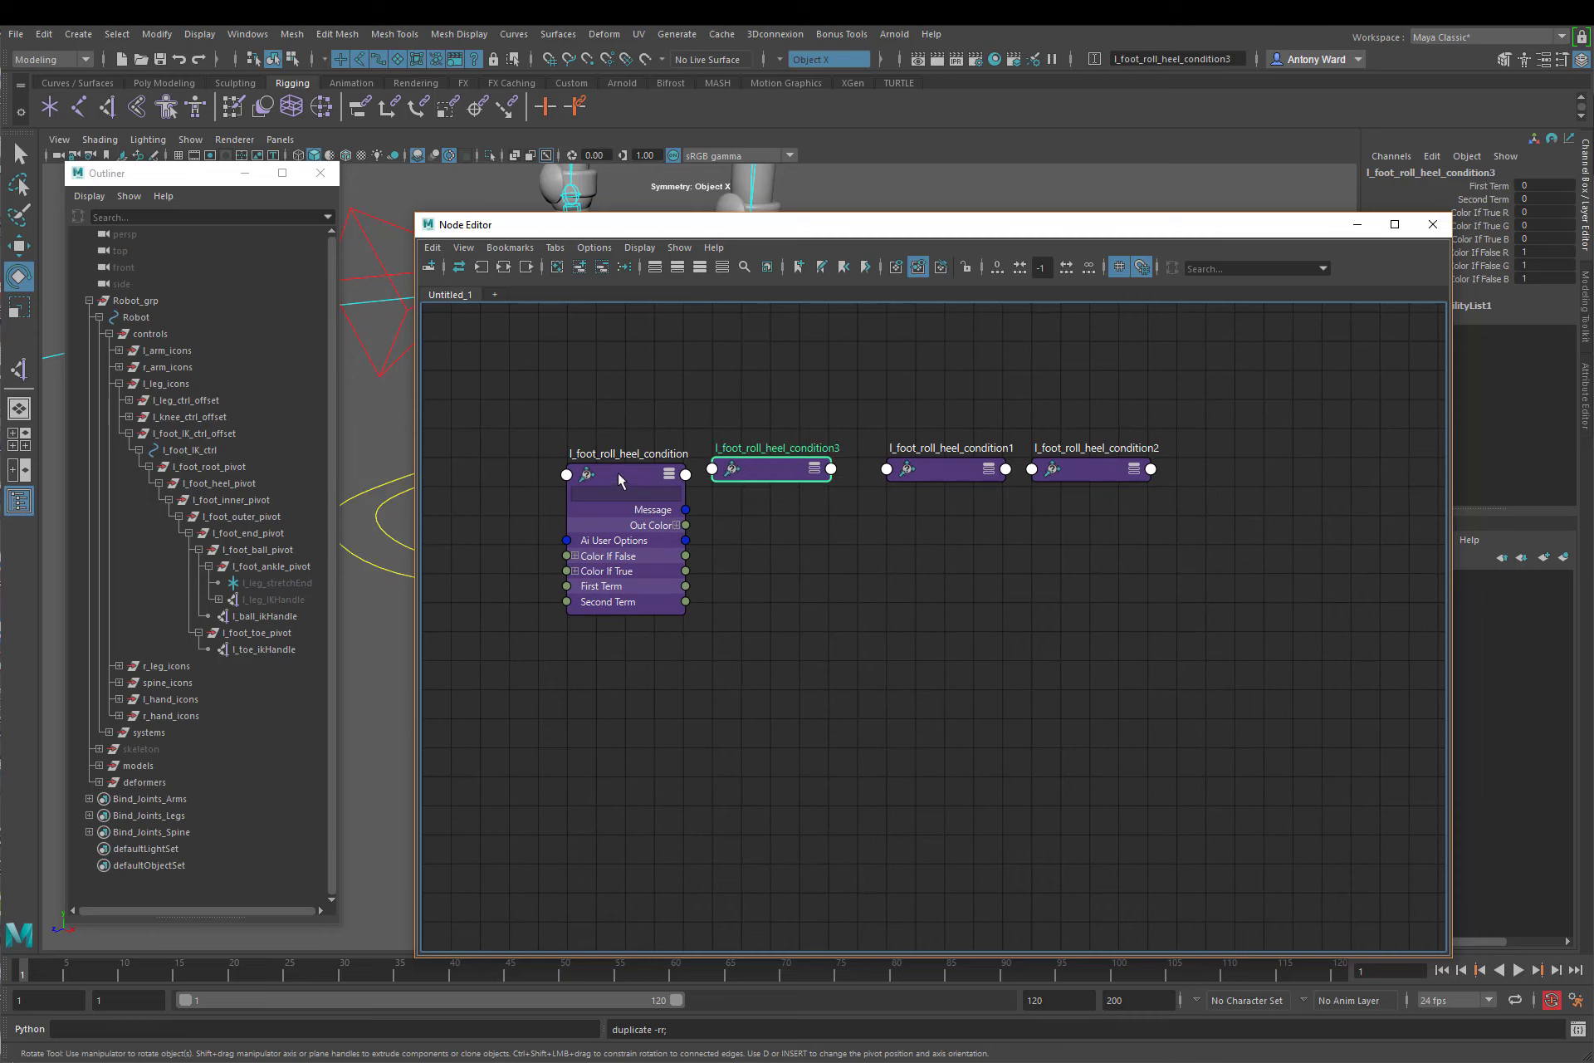
pyautogui.moveTo(635, 476); pyautogui.dragTo(606, 470)
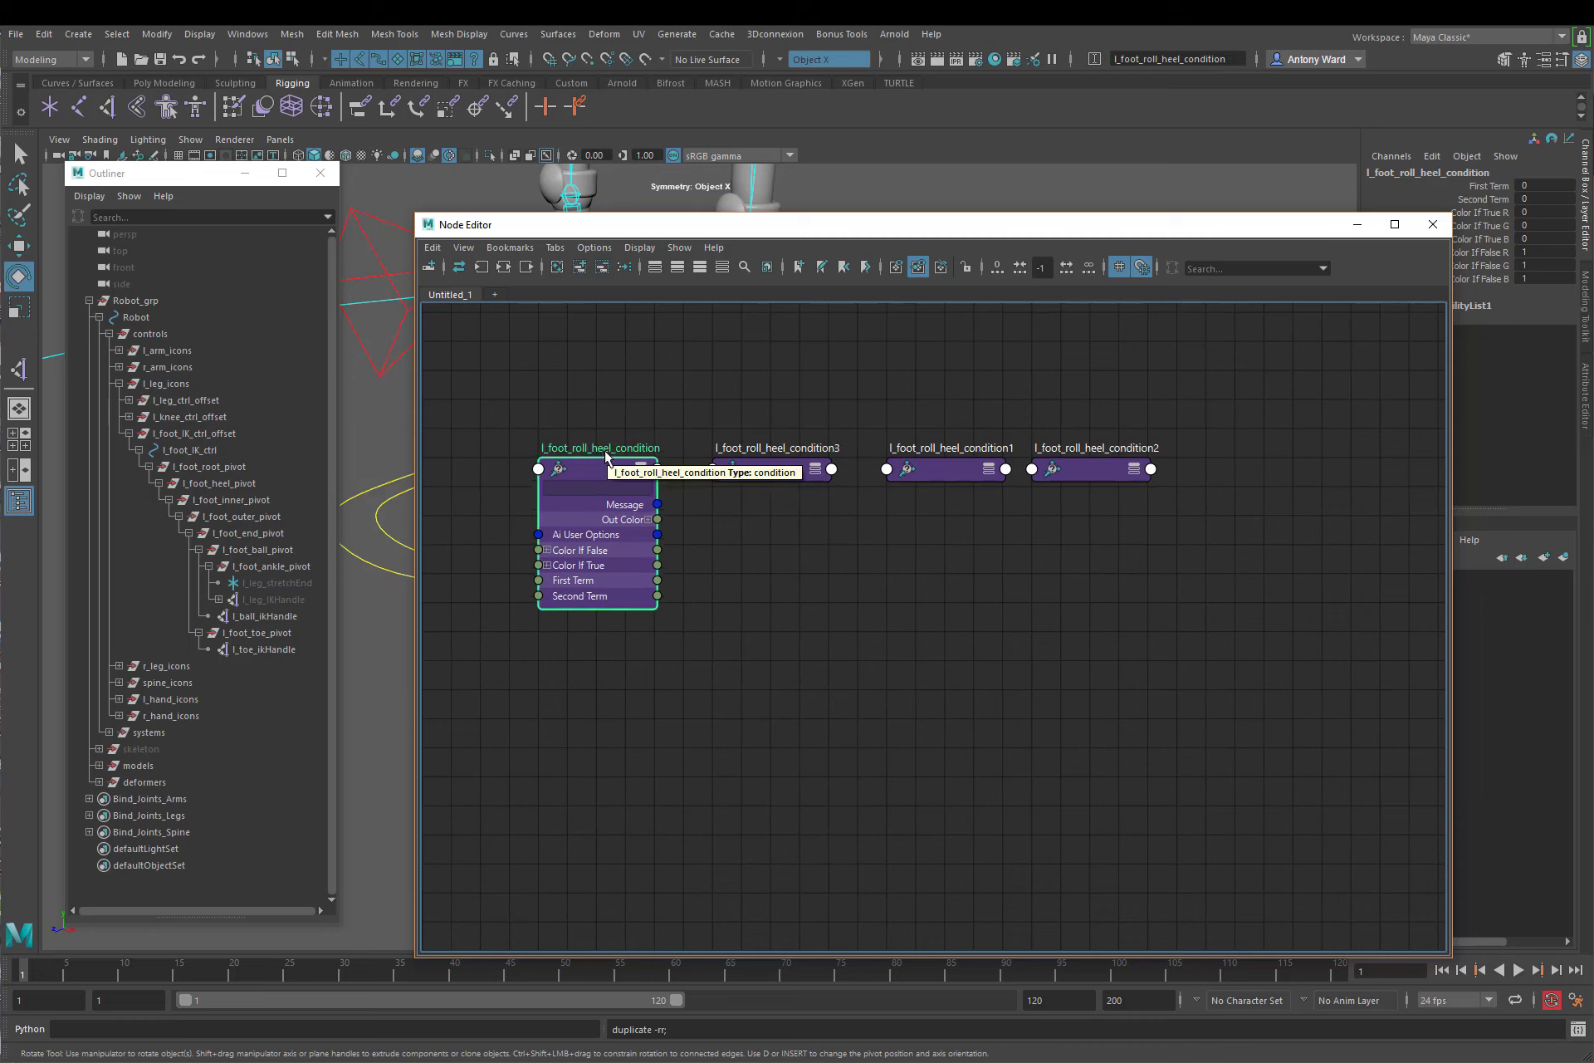
# Step: Rename the second and third condition nodes in the row l_foot_roll_ball_condition and l_foot_roll_end_condition
pyautogui.doubleClick(793, 451)
pyautogui.write('l_foot_roll_ball_condition')
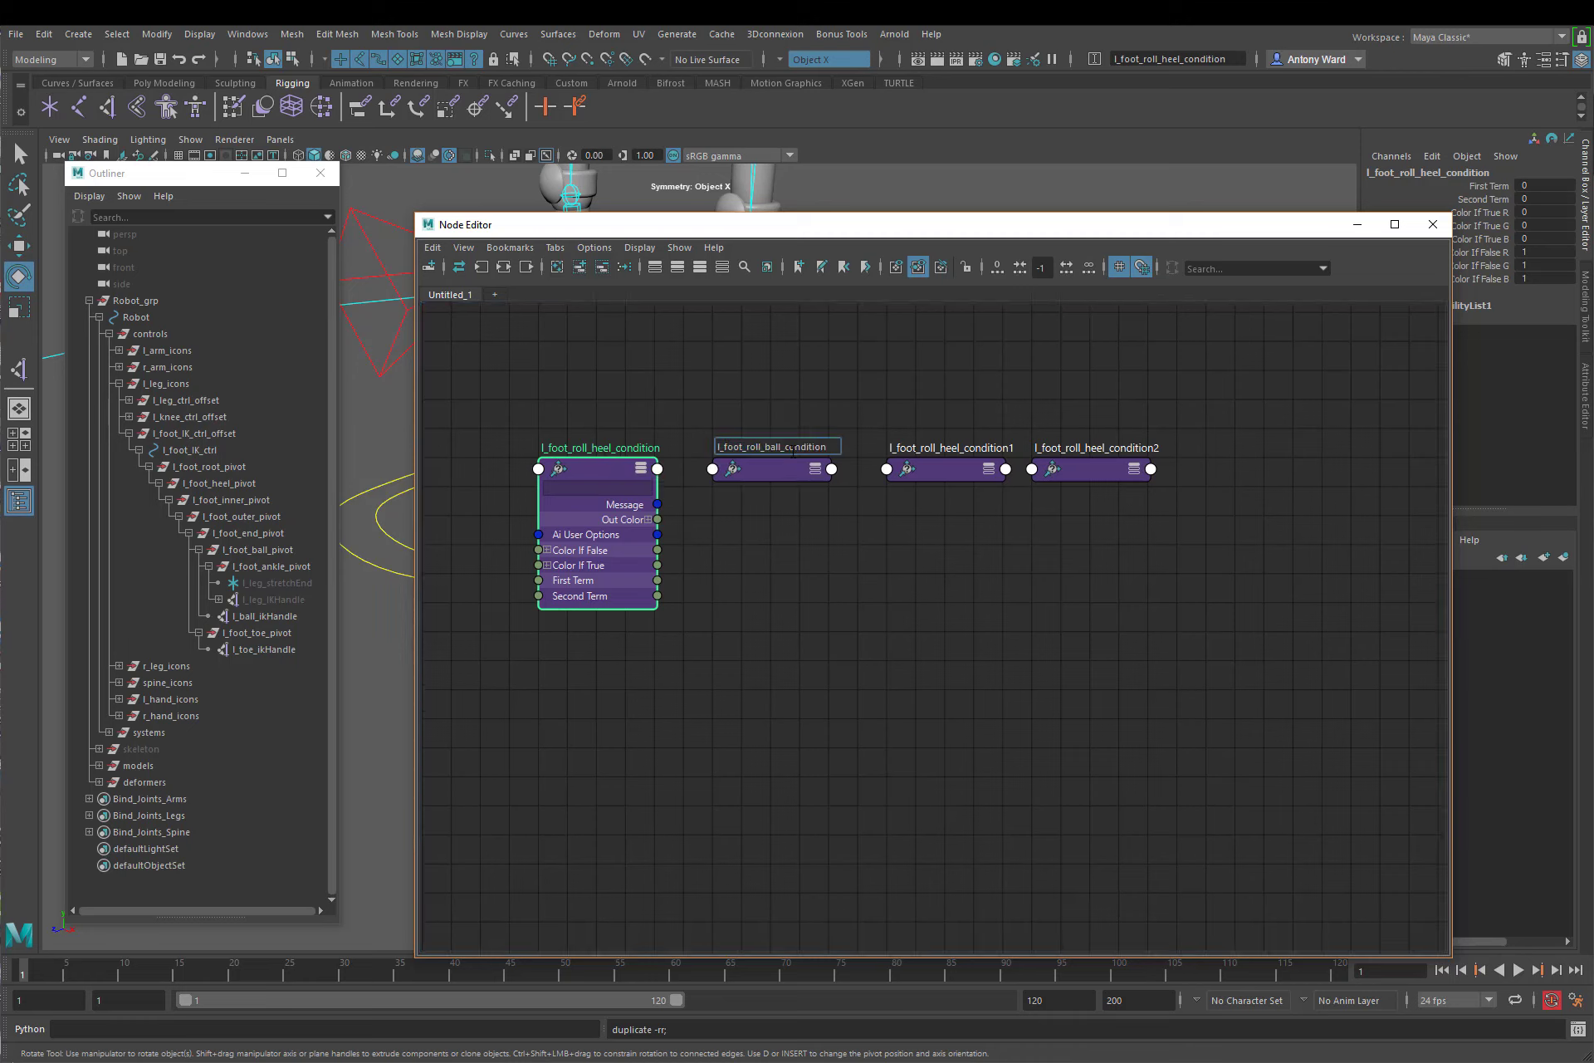
pyautogui.press('Return')
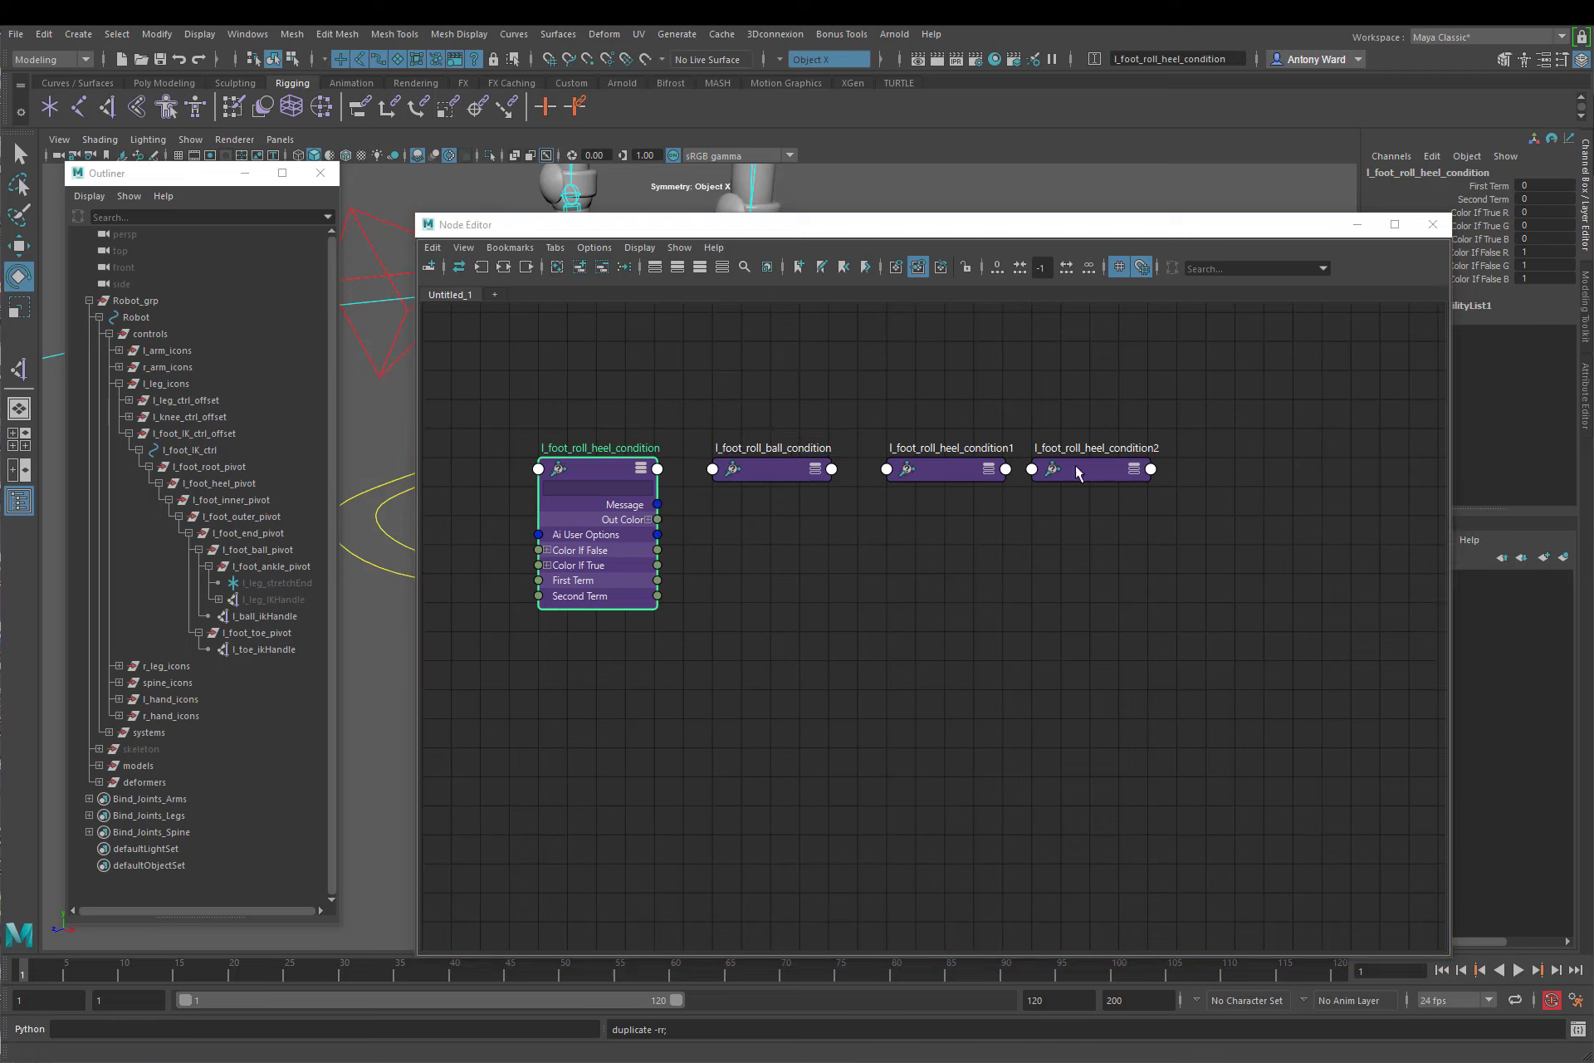
pyautogui.doubleClick(963, 449)
pyautogui.write('l_foot_roll_end_condition')
pyautogui.click(885, 580)
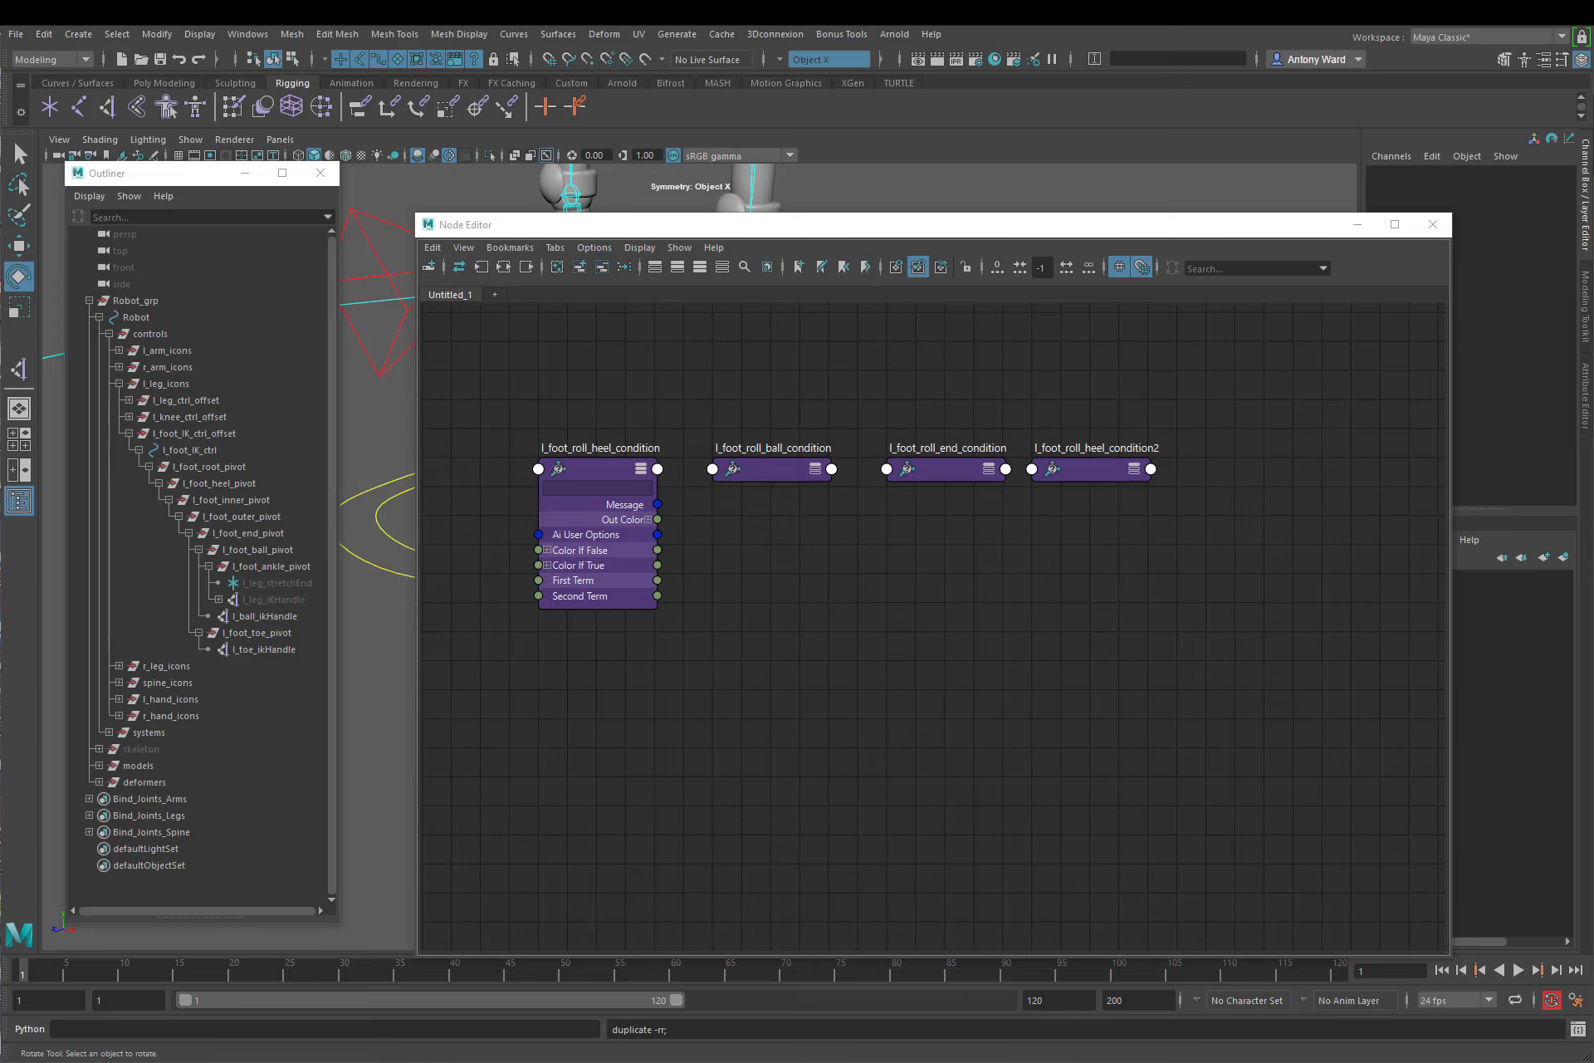
# Step: Rename the last condition node in the row l_foot_roll_clamp_condition
pyautogui.doubleClick(1096, 448)
pyautogui.write('l_foot_roll_clamp_condition')
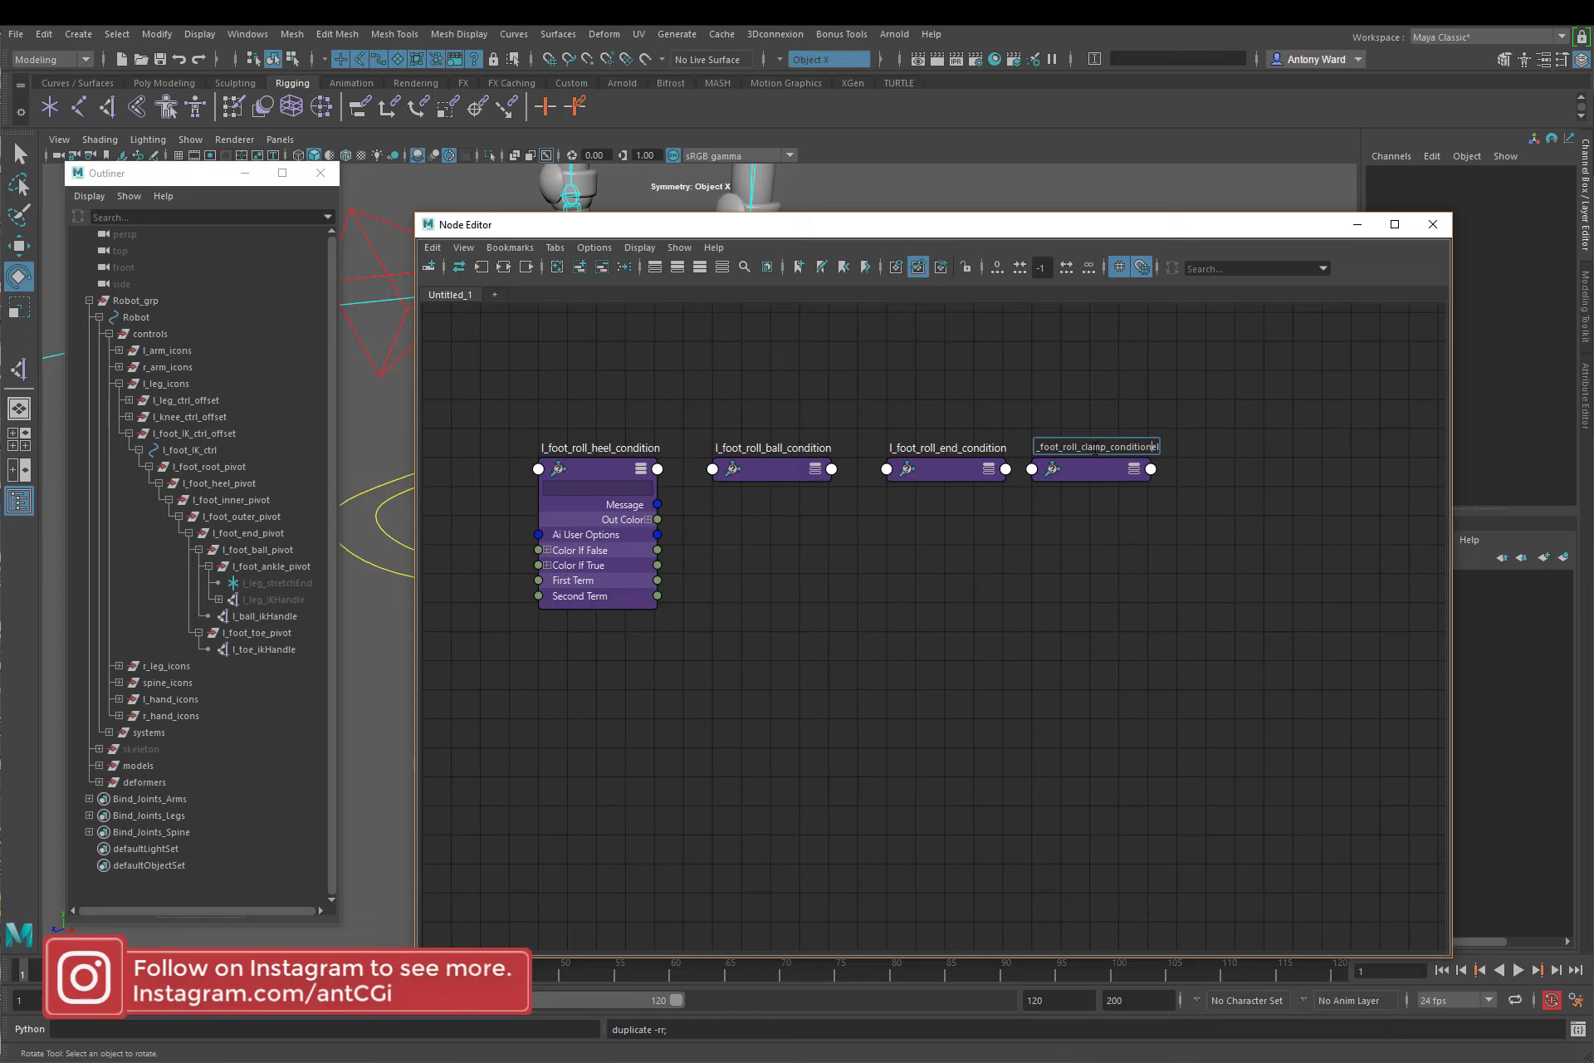
pyautogui.hotkey('shift', 'End')
pyautogui.press('Delete')
pyautogui.press('Return')
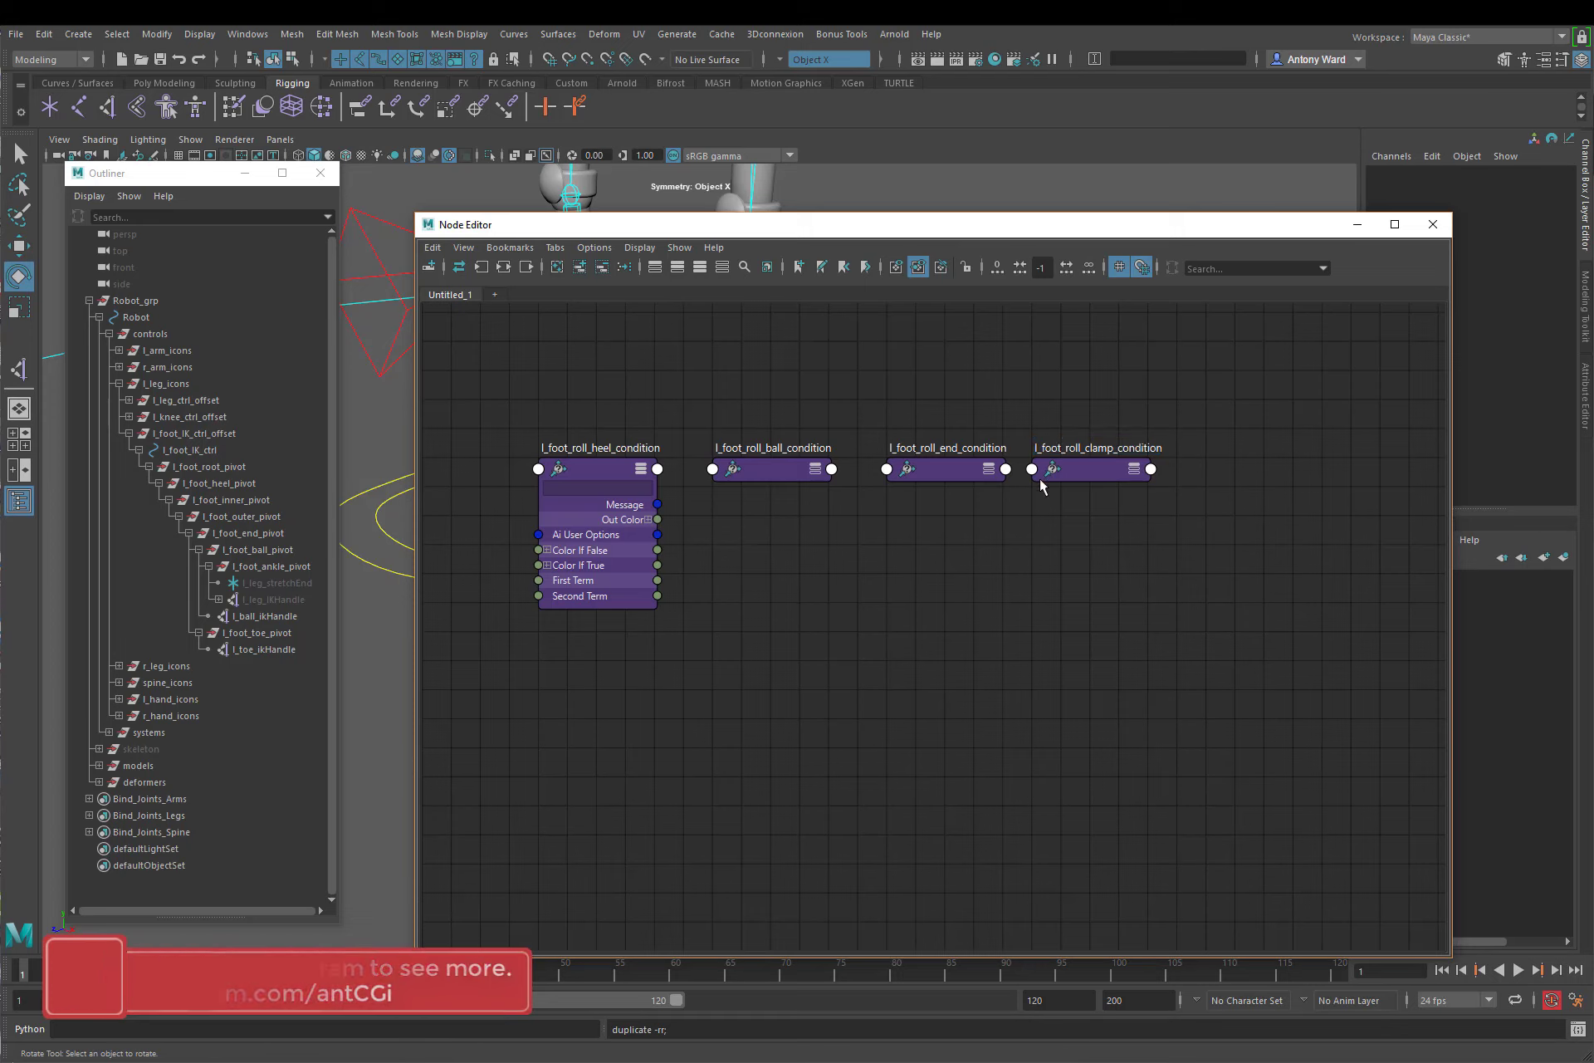
# Step: Expand the attributes of the ball, end and clamp condition nodes and space the four condition nodes evenly in their row
pyautogui.click(815, 468)
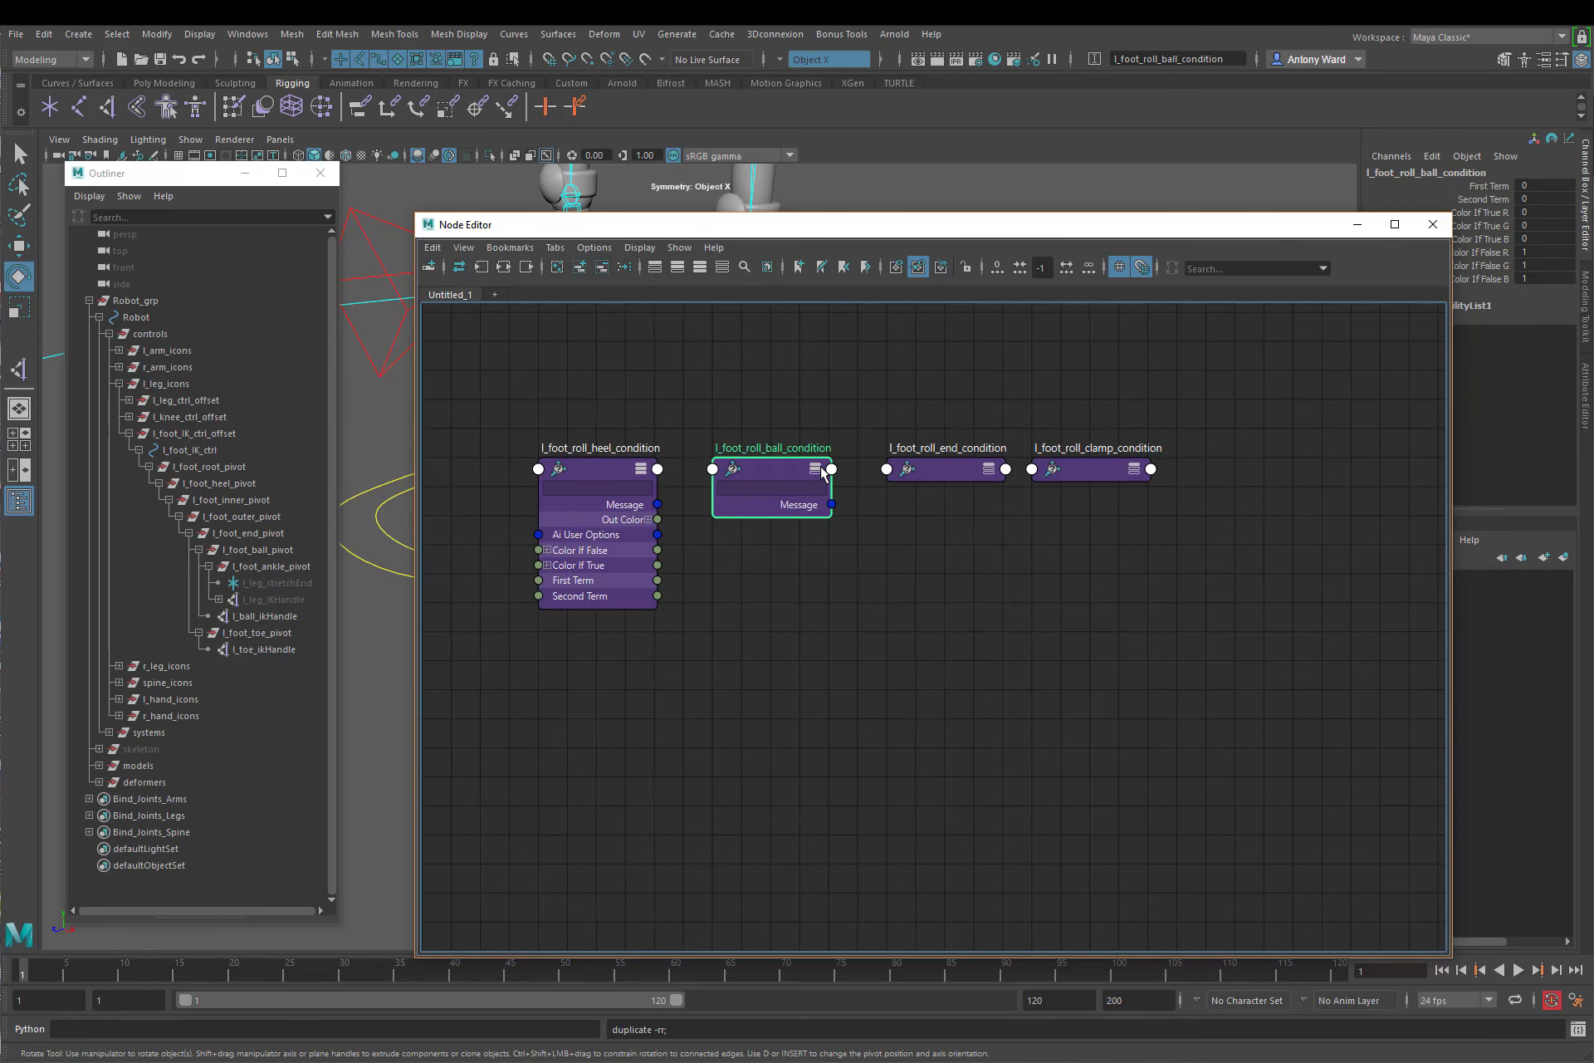
pyautogui.click(988, 469)
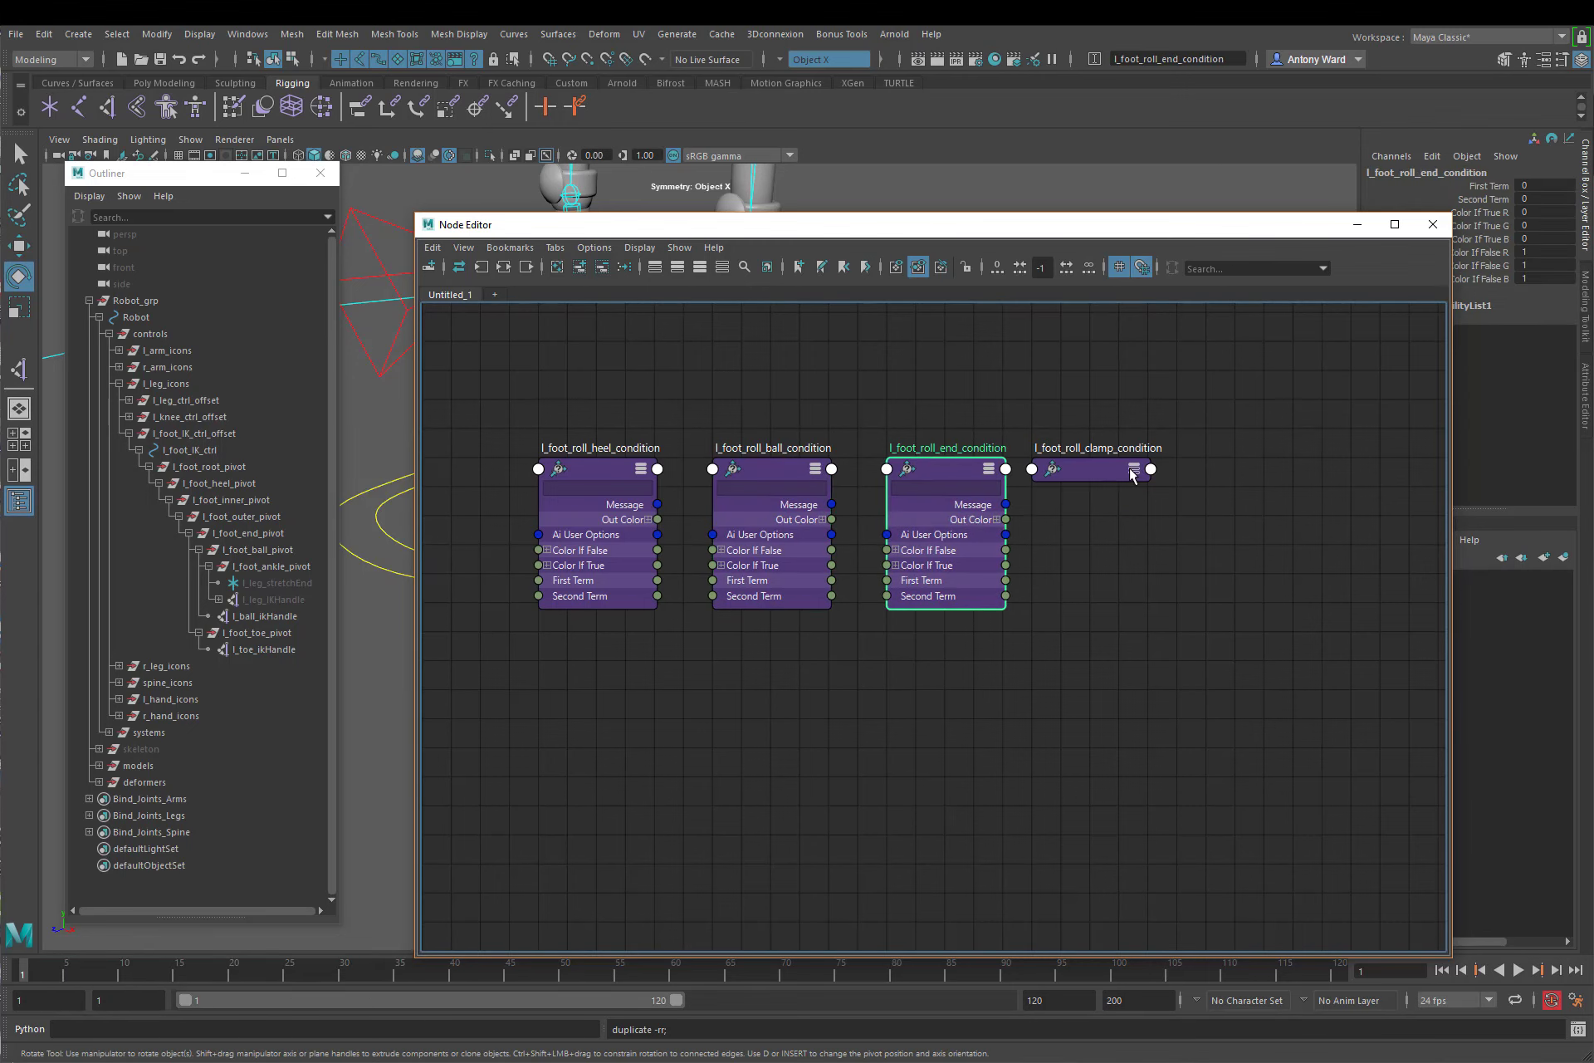
pyautogui.click(1134, 468)
pyautogui.click(1087, 669)
pyautogui.keyDown('alt'); pyautogui.moveTo(1054, 656); pyautogui.dragTo(995, 665, button='middle'); pyautogui.keyUp('alt')
pyautogui.keyDown('alt'); pyautogui.moveTo(995, 665); pyautogui.dragTo(936, 661, button='right'); pyautogui.keyUp('alt')
pyautogui.keyDown('alt'); pyautogui.moveTo(936, 661); pyautogui.dragTo(891, 586, button='middle'); pyautogui.keyUp('alt')
pyautogui.keyDown('alt'); pyautogui.moveTo(891, 586); pyautogui.dragTo(904, 581, button='right'); pyautogui.keyUp('alt')
pyautogui.moveTo(965, 429); pyautogui.dragTo(992, 433)
pyautogui.keyDown('alt'); pyautogui.moveTo(913, 643); pyautogui.dragTo(922, 658, button='middle'); pyautogui.keyUp('alt')
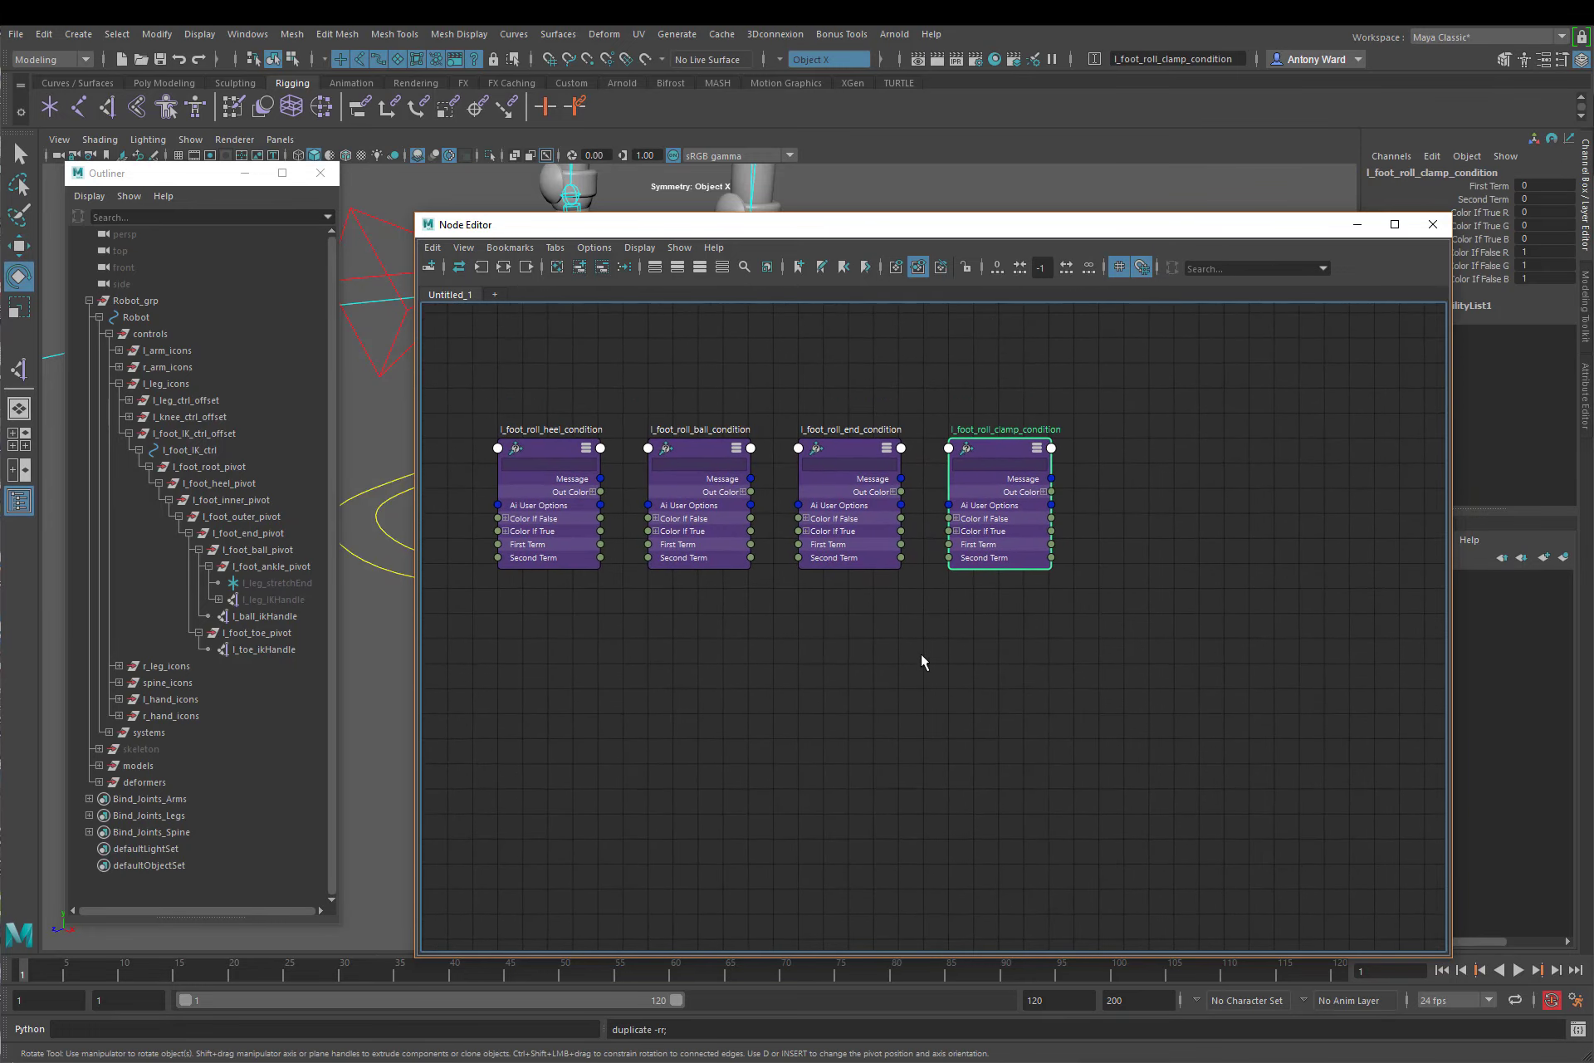
pyautogui.click(890, 646)
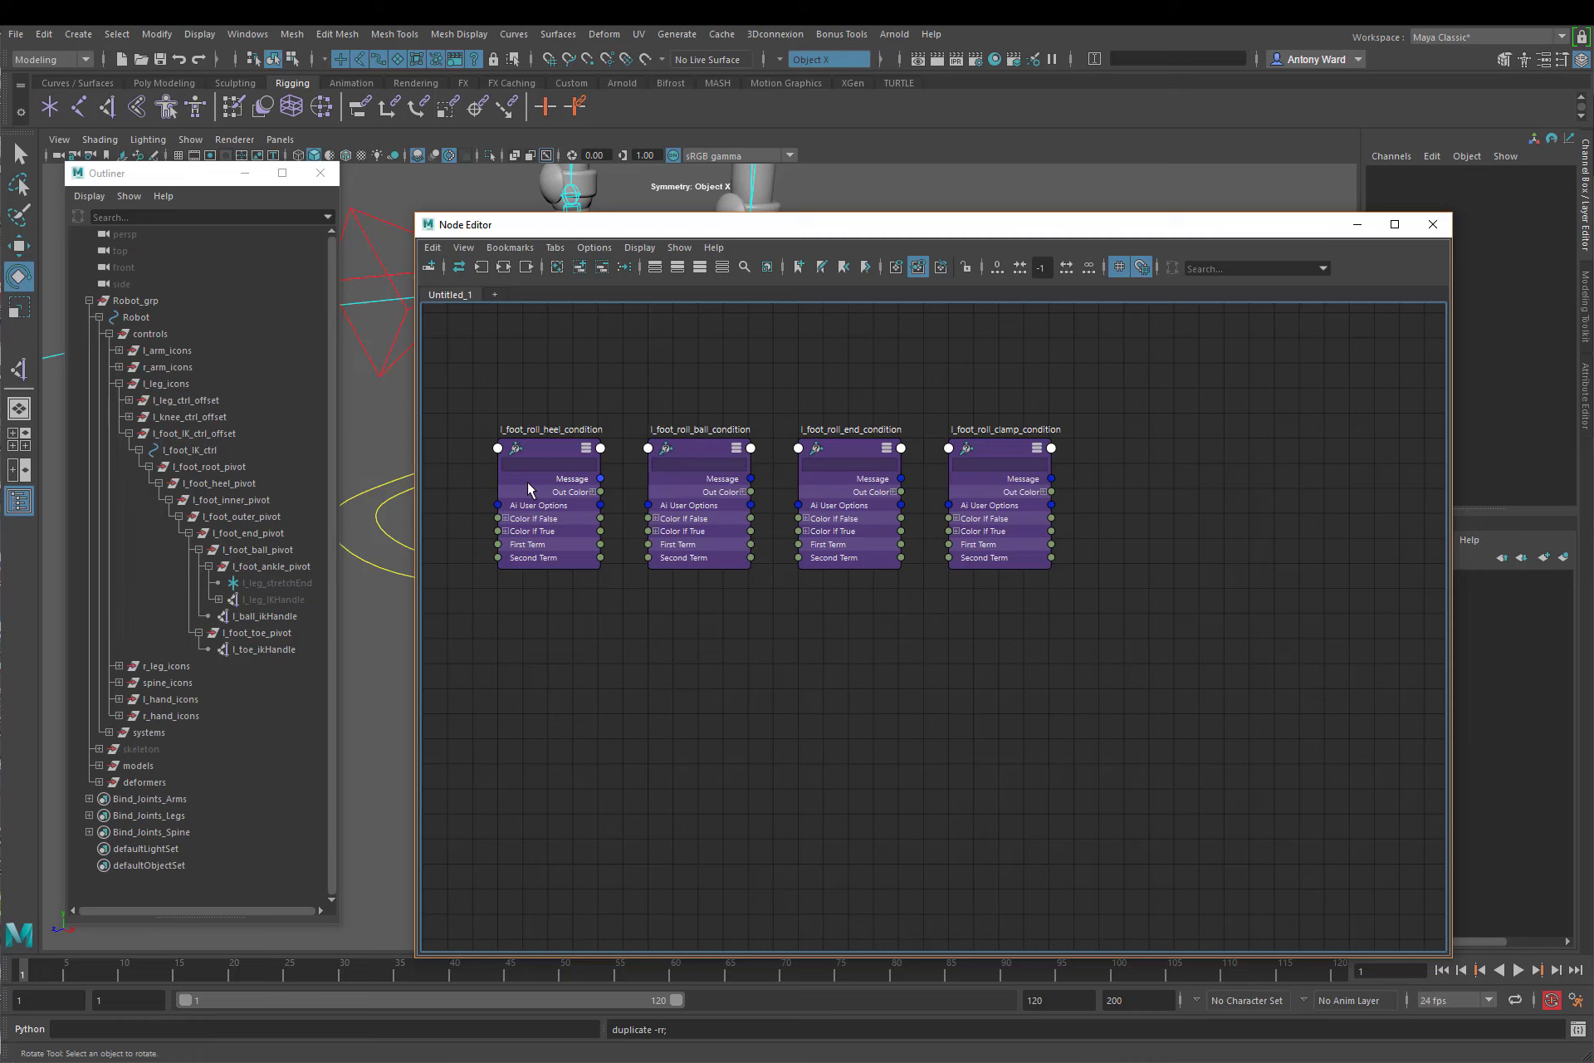
pyautogui.click(686, 453)
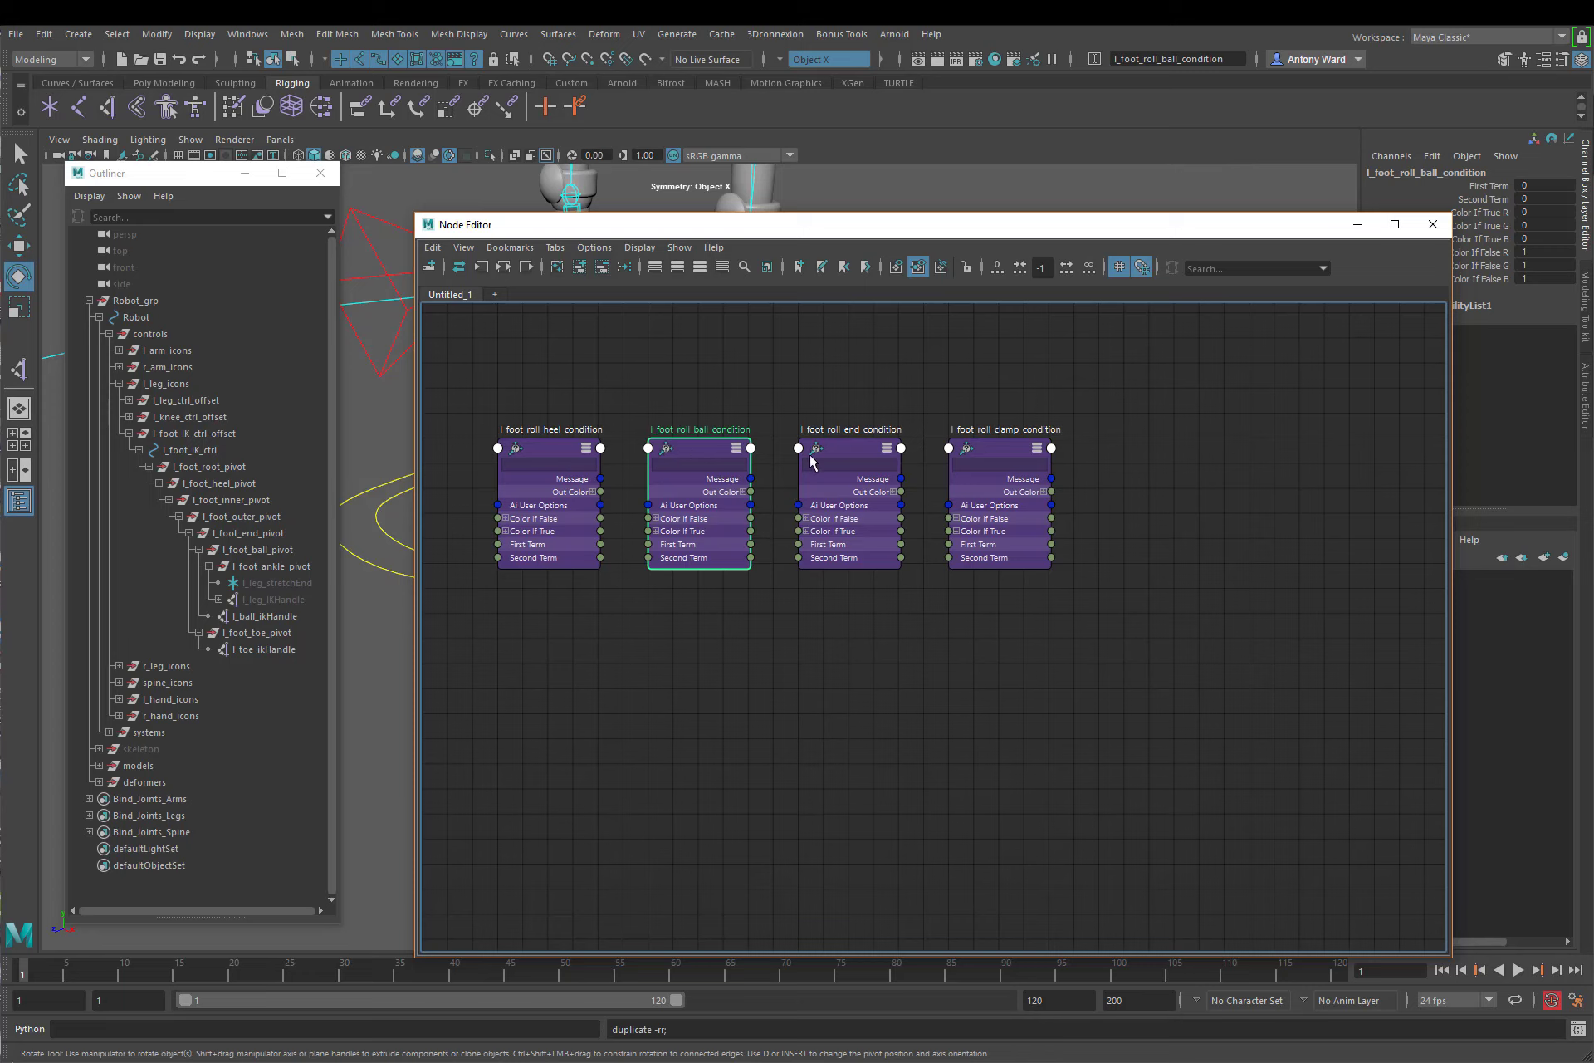
pyautogui.click(846, 450)
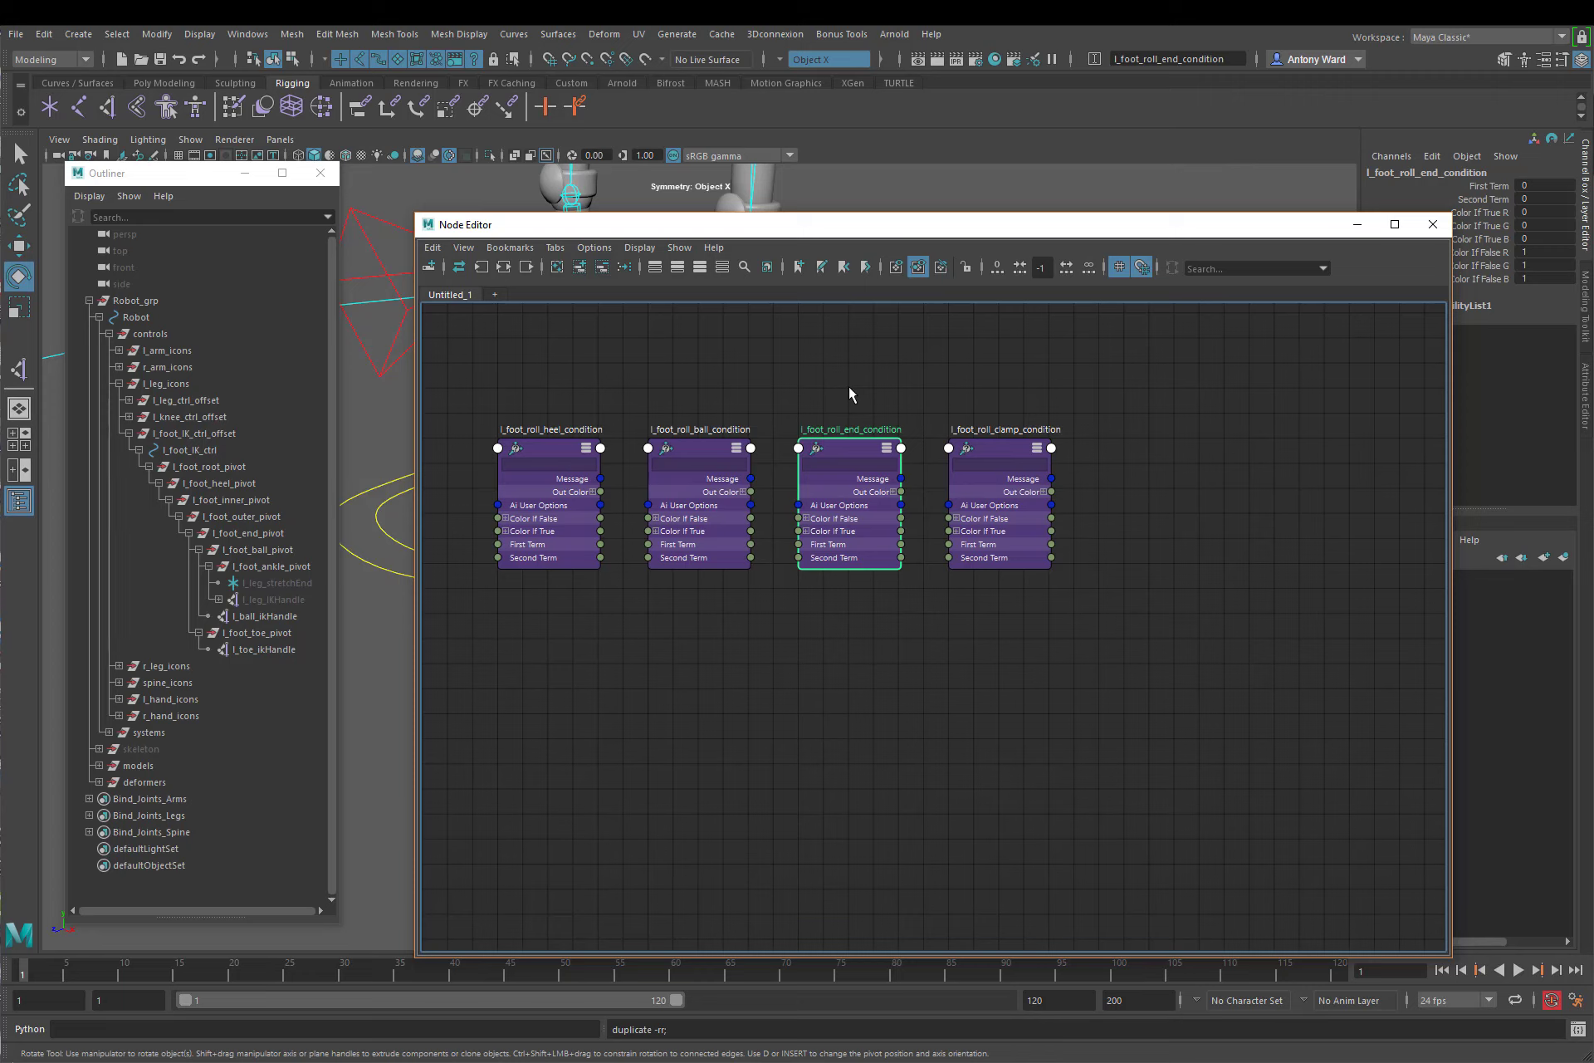
pyautogui.click(998, 379)
pyautogui.click(993, 445)
pyautogui.click(1039, 385)
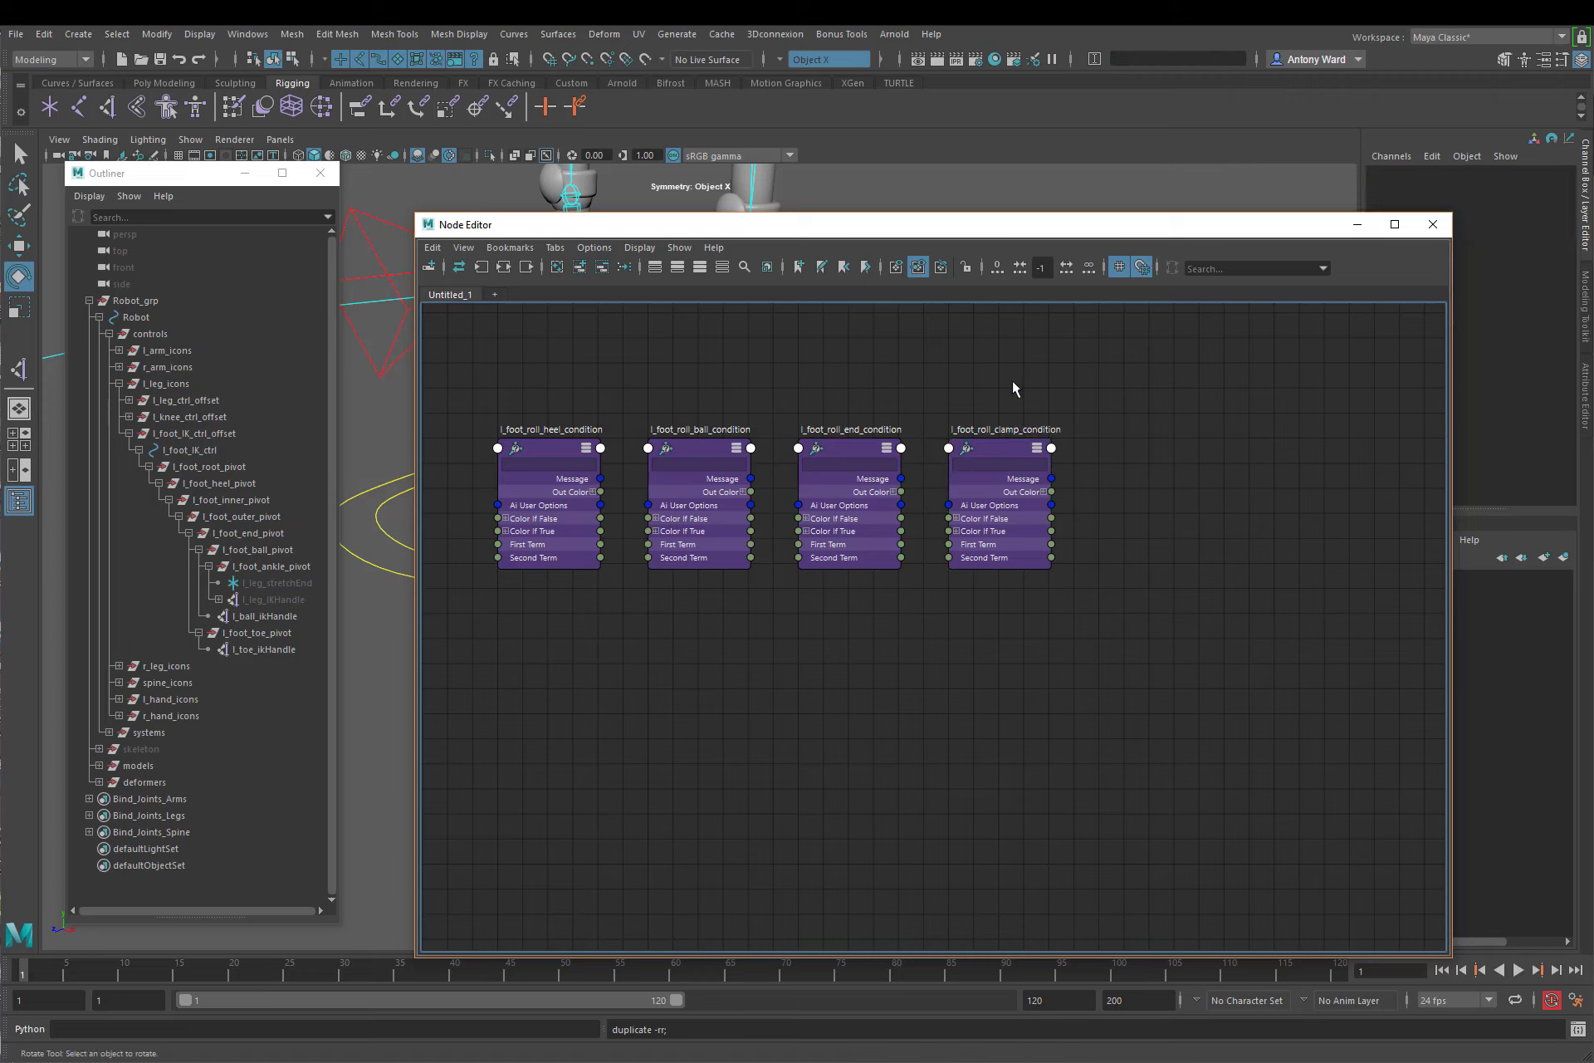
pyautogui.keyDown('alt'); pyautogui.moveTo(1025, 640); pyautogui.dragTo(1017, 617, button='right'); pyautogui.keyUp('alt')
pyautogui.keyDown('alt'); pyautogui.moveTo(1017, 616); pyautogui.dragTo(1021, 597, button='middle'); pyautogui.keyUp('alt')
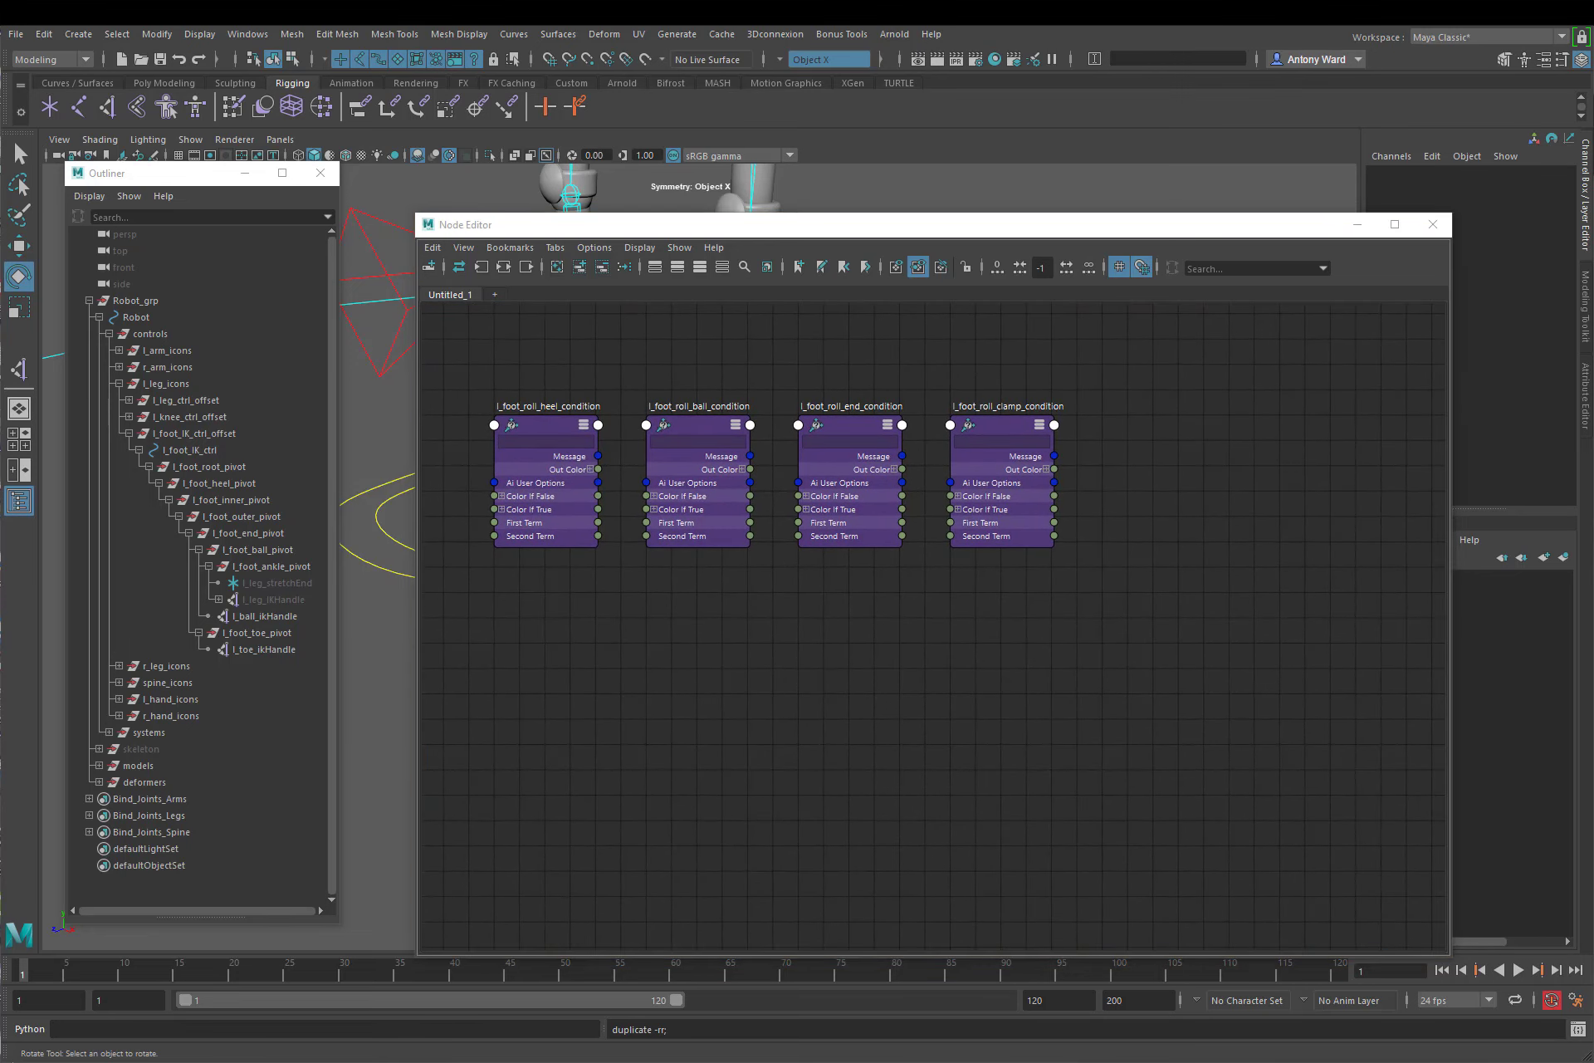
# Step: Create a multiplyDivide node, place it below the heel condition node and duplicate it
pyautogui.click(776, 700)
pyautogui.press('Tab')
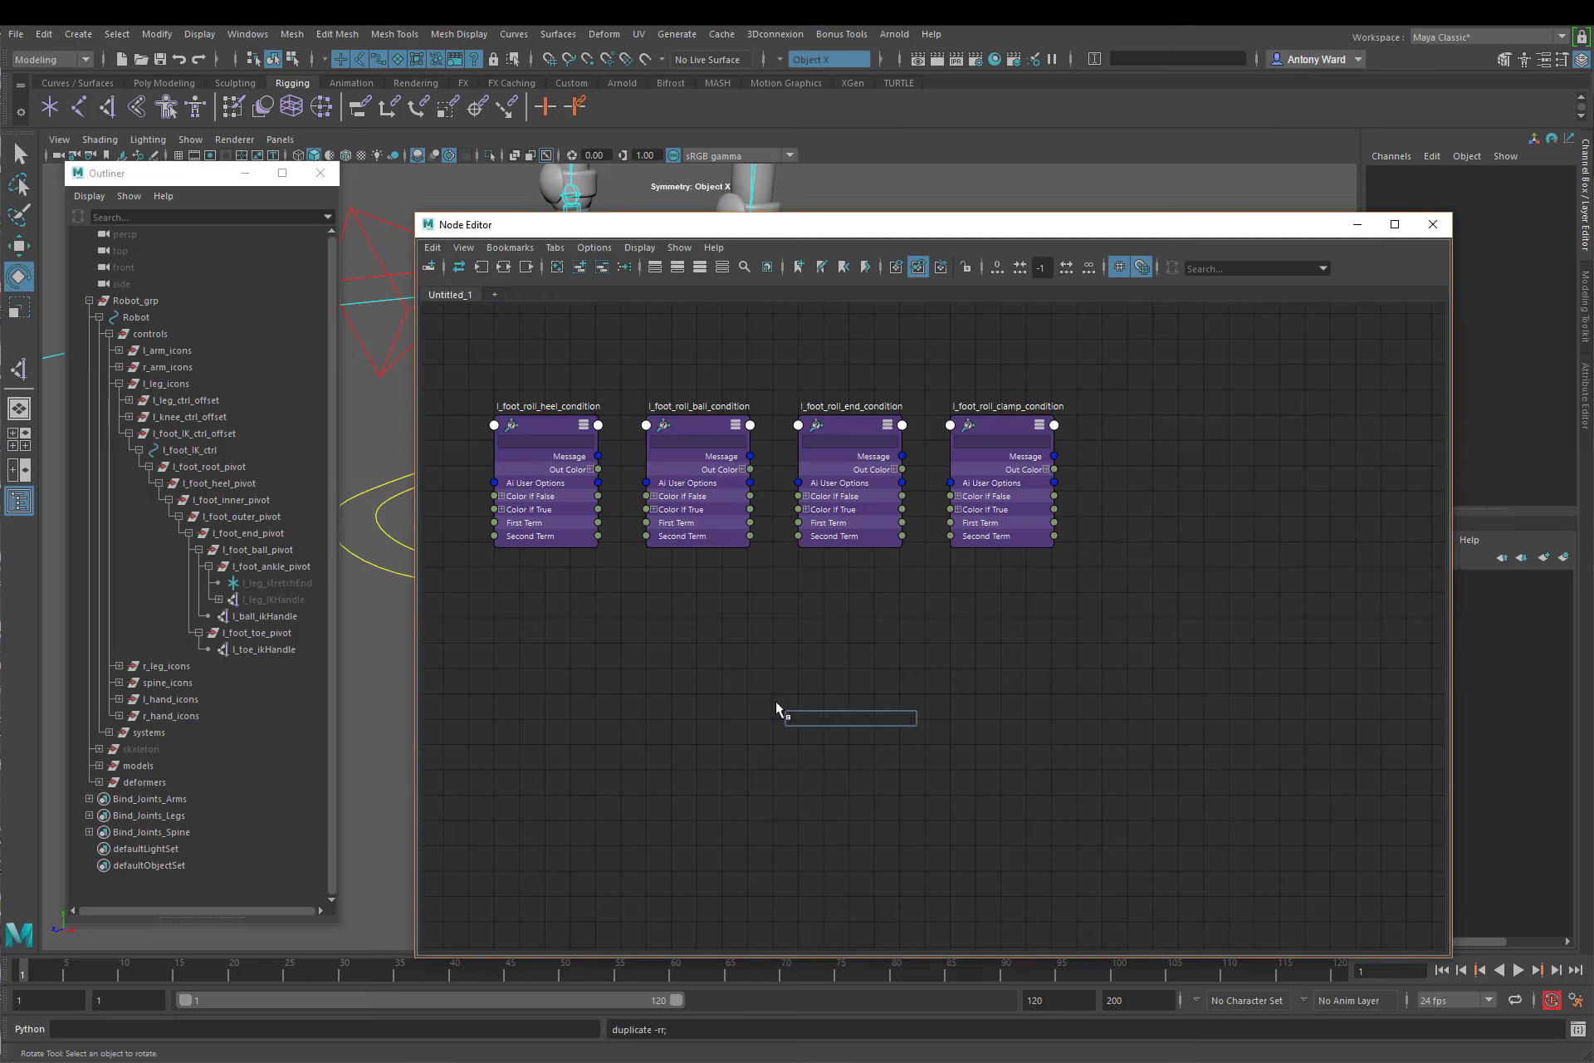
pyautogui.write('multiply')
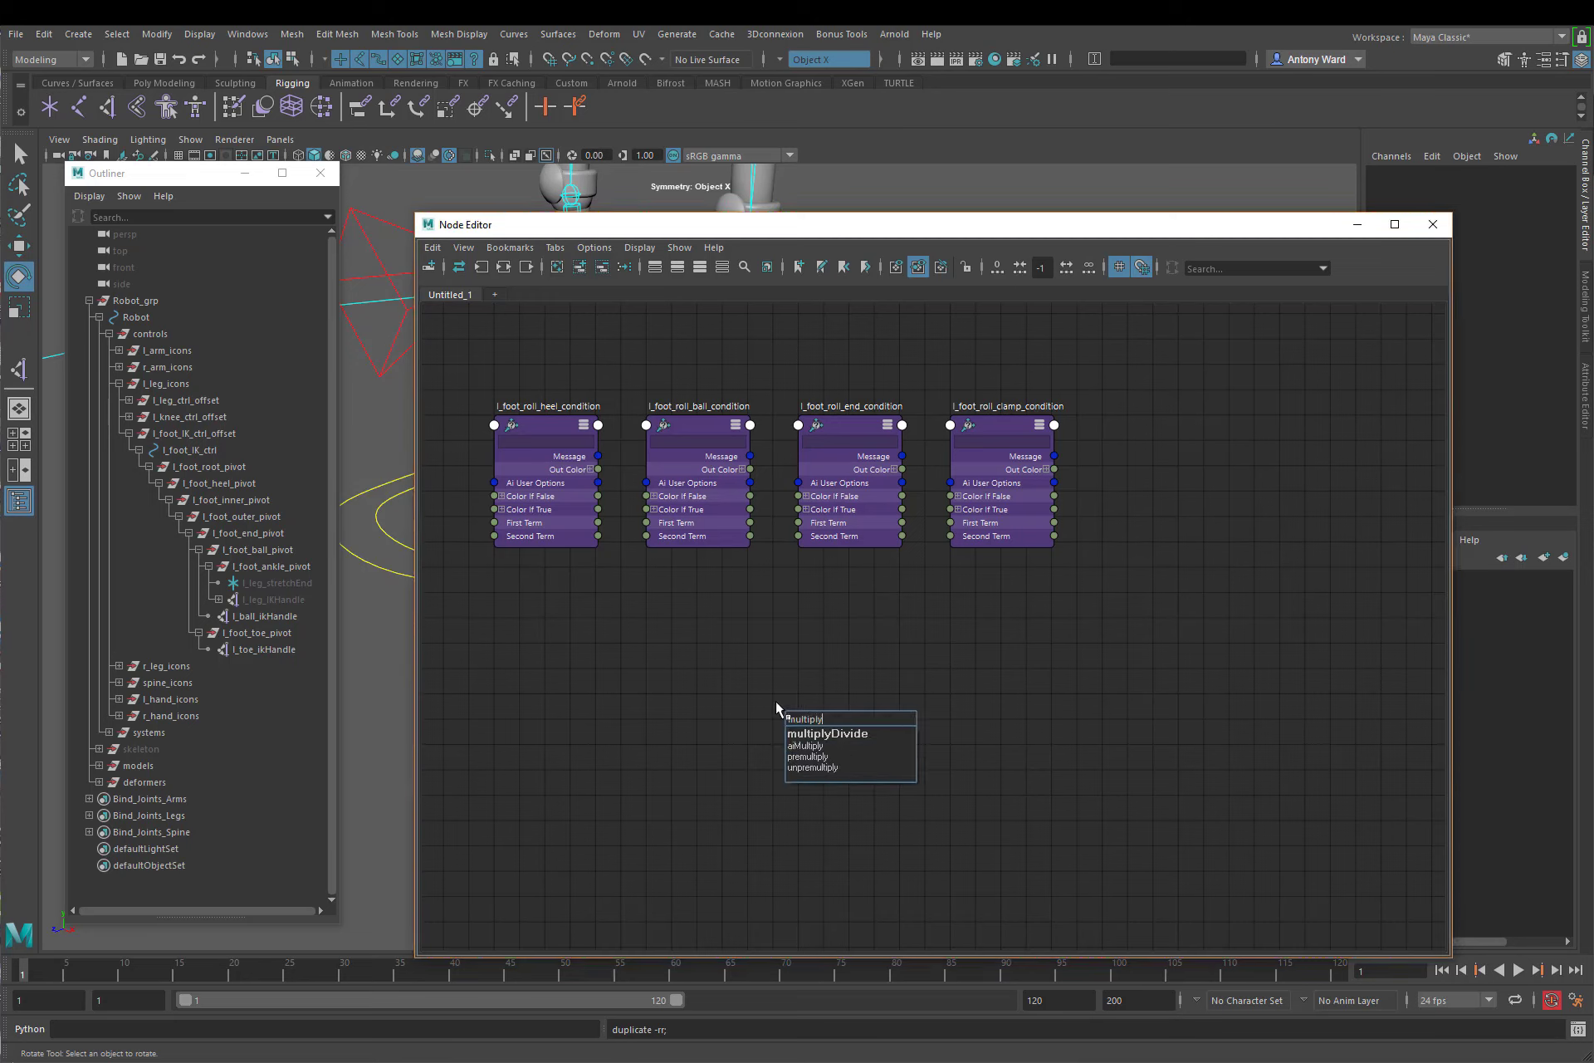
pyautogui.click(843, 732)
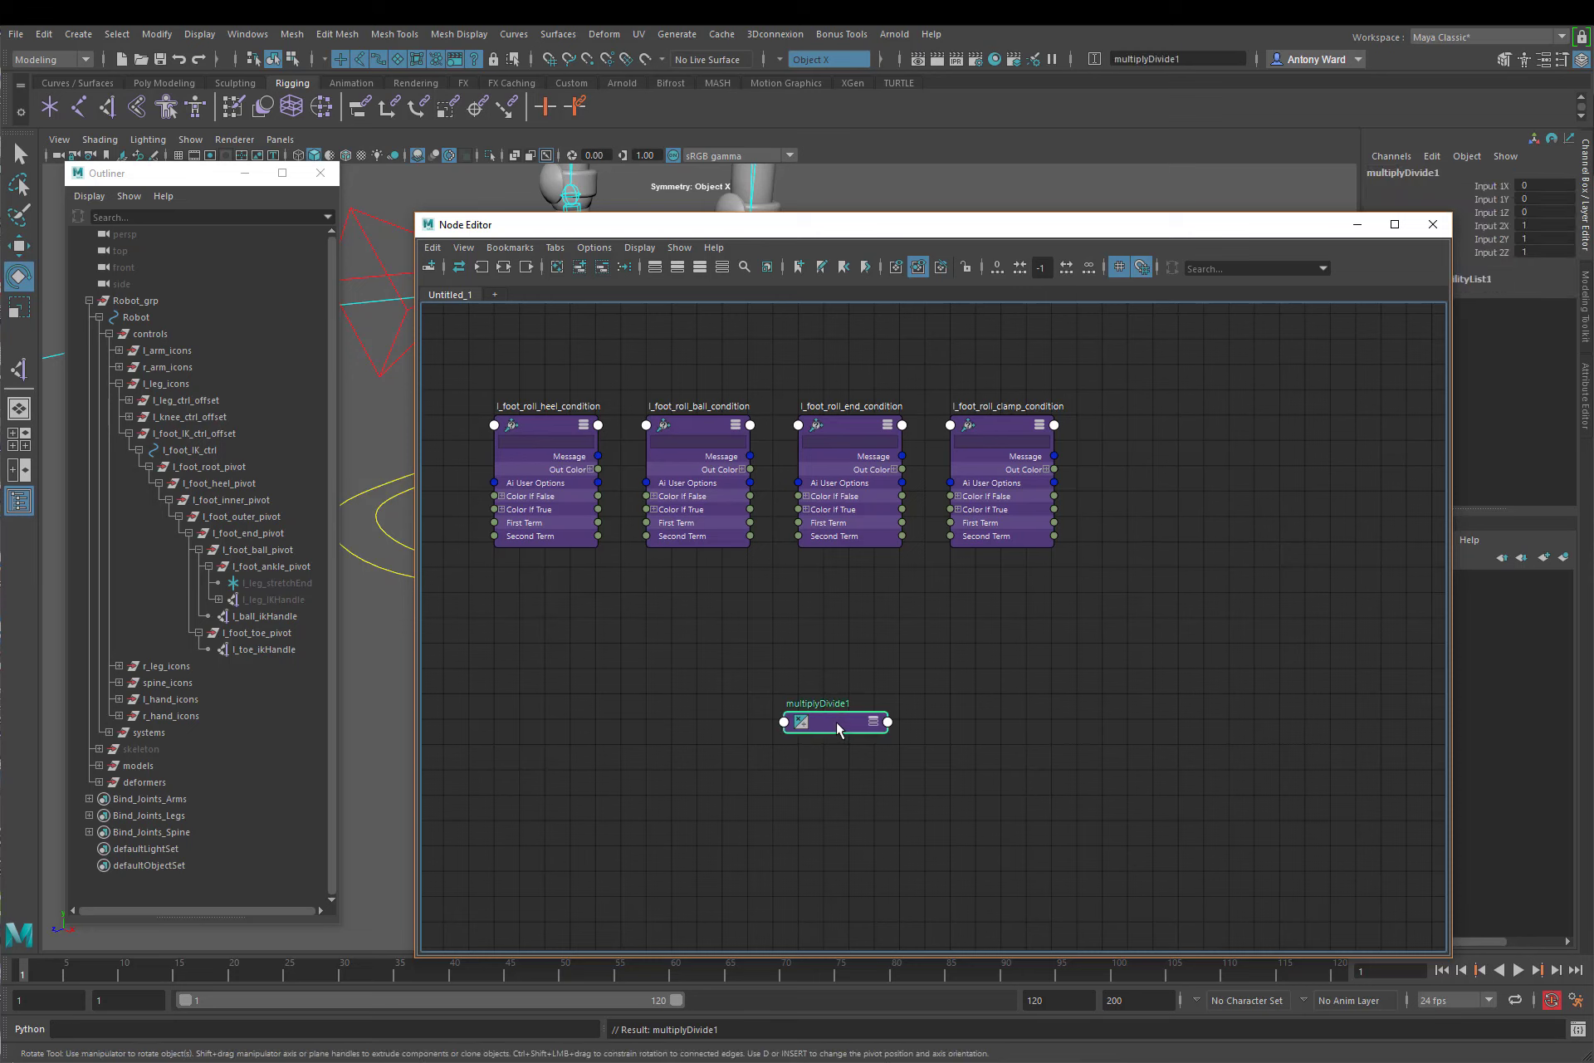
pyautogui.moveTo(829, 722); pyautogui.dragTo(561, 619)
pyautogui.doubleClick(545, 582)
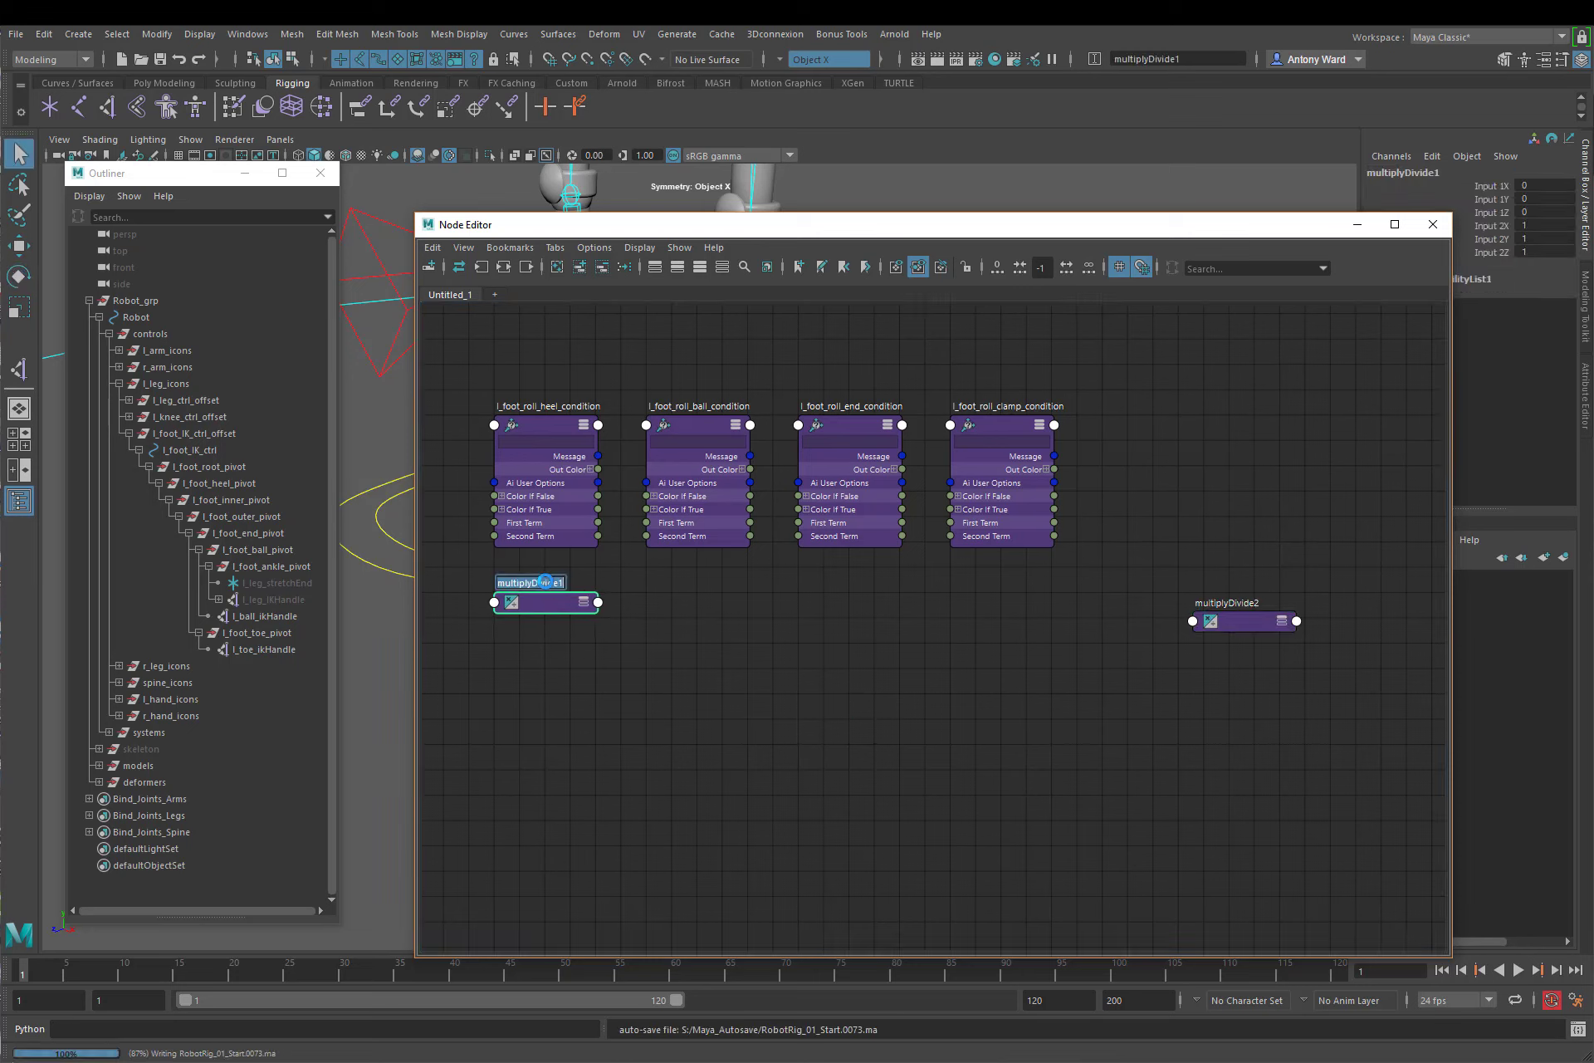
pyautogui.write('l_foot_roll_multi i')
pyautogui.press('Return')
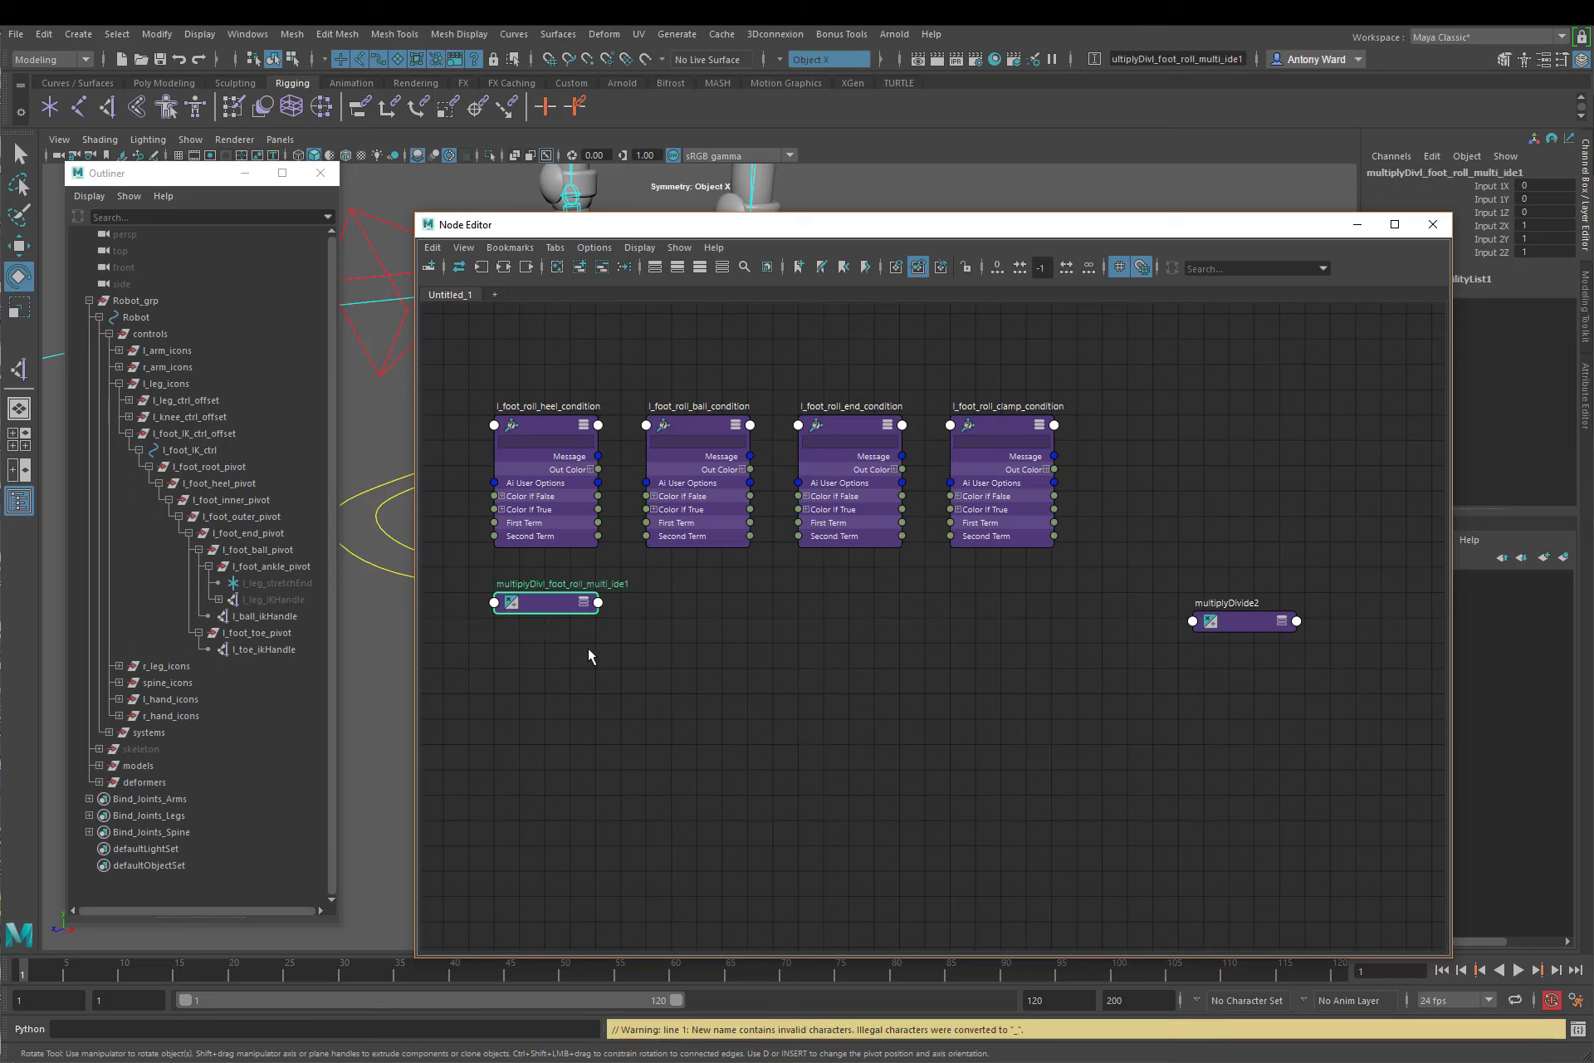
# Step: Rename the multiplyDivide node below the heel condition l_foot_roll_multi and expand its attributes
pyautogui.doubleClick(570, 585)
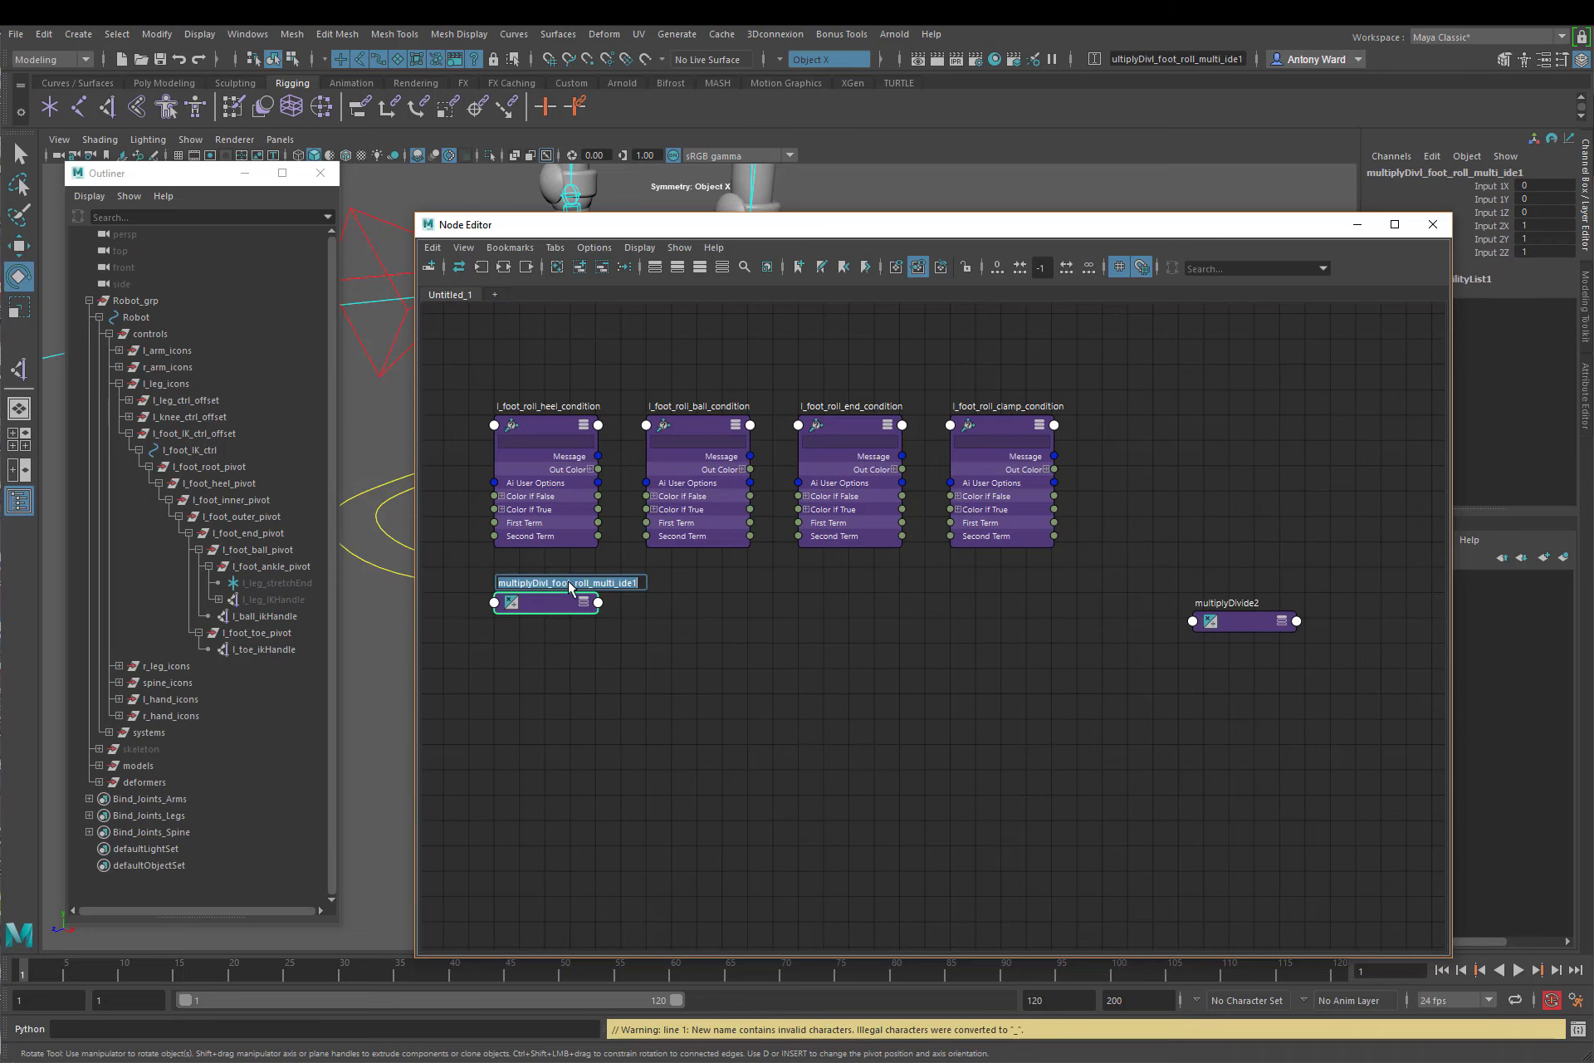
pyautogui.write('l_foot_roll_multi')
pyautogui.press('Return')
pyautogui.click(584, 603)
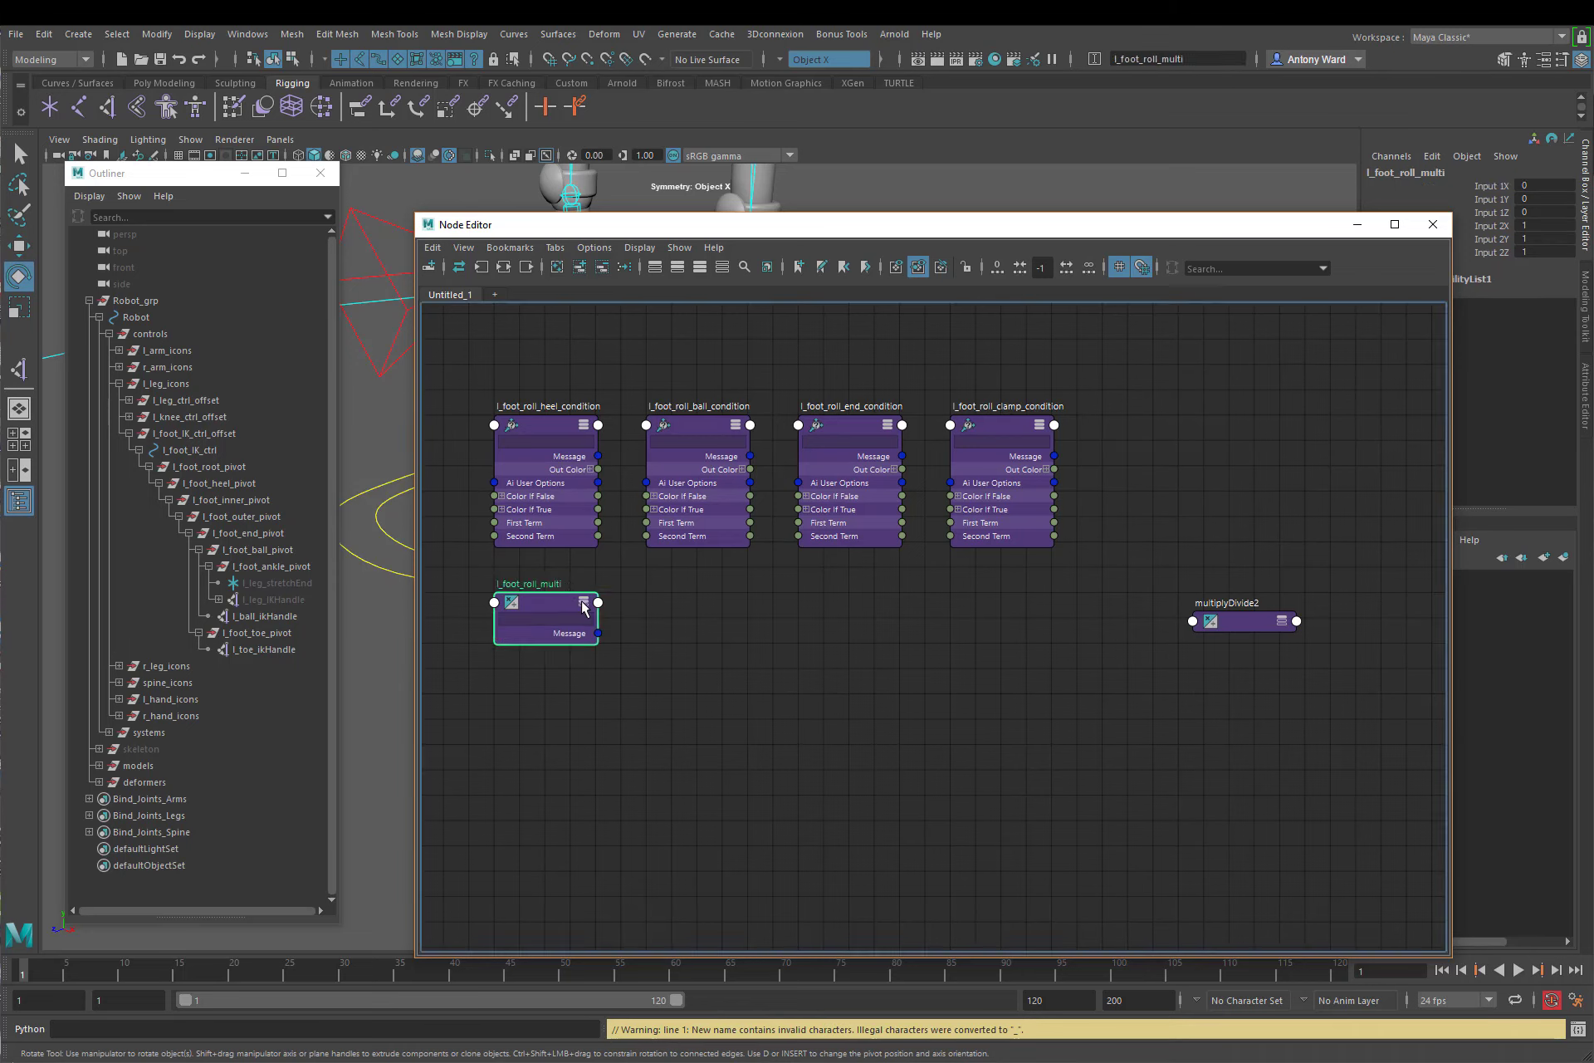
pyautogui.click(583, 604)
# Step: Place the expanded second multiplyDivide node below the ball condition node and rename it l_foot_roll_ball_multi
pyautogui.click(1206, 624)
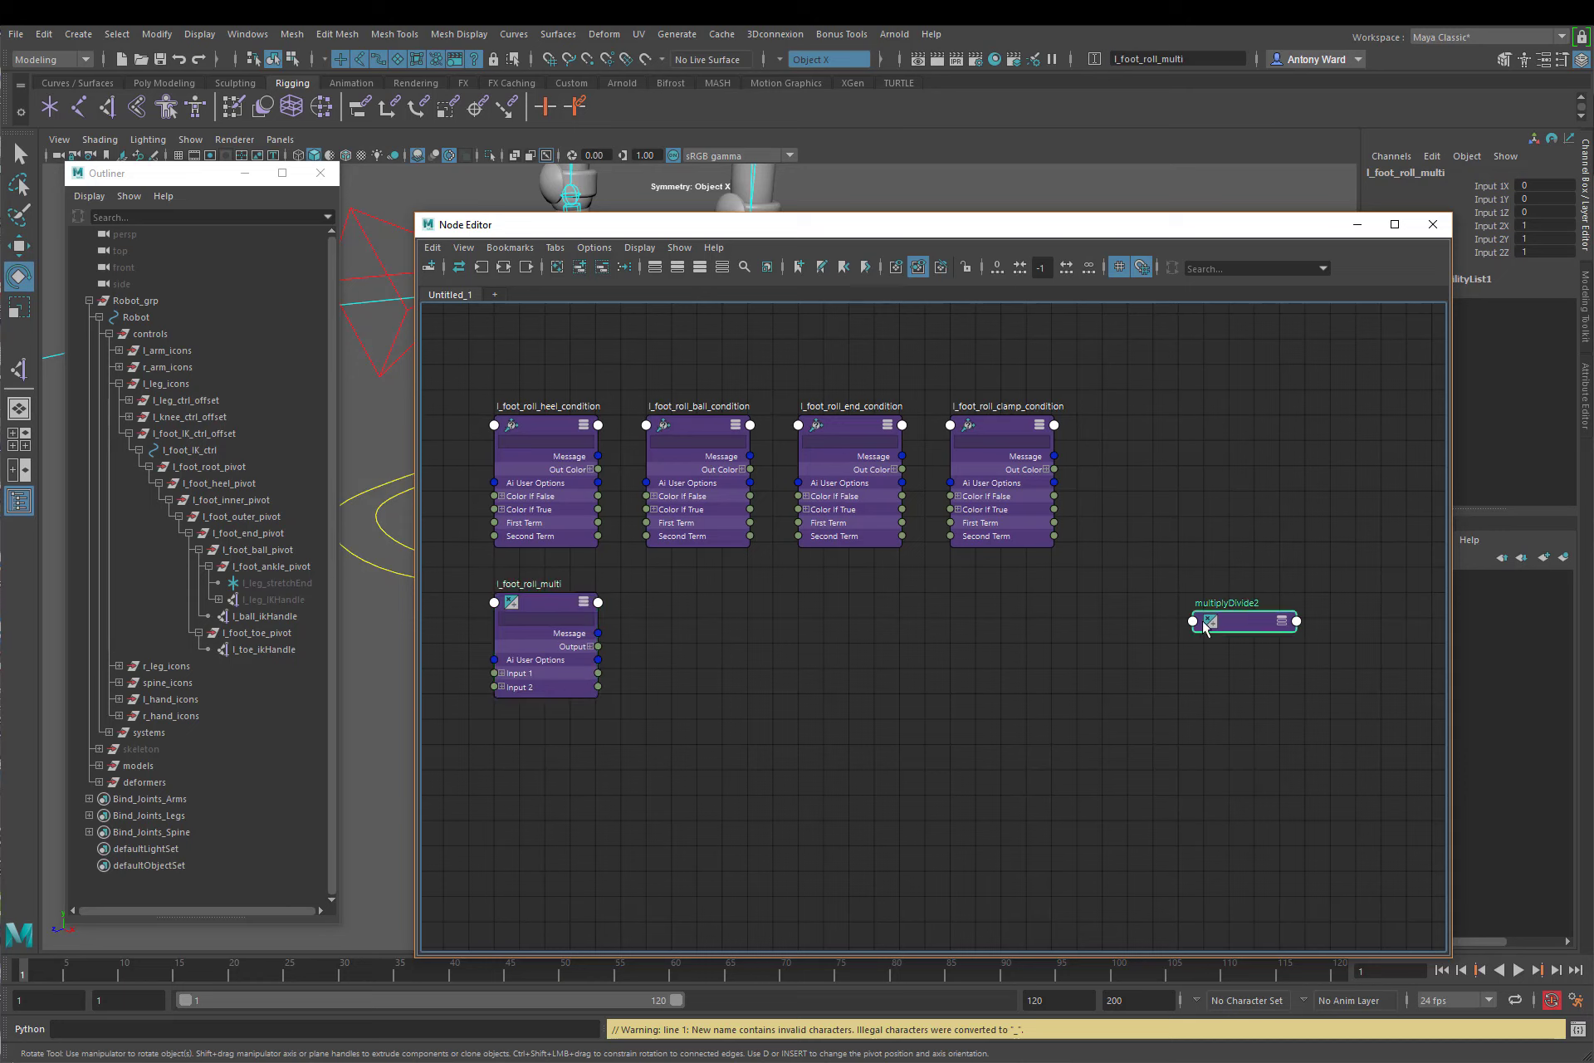
pyautogui.moveTo(1205, 624); pyautogui.dragTo(659, 605)
pyautogui.click(734, 604)
pyautogui.click(735, 604)
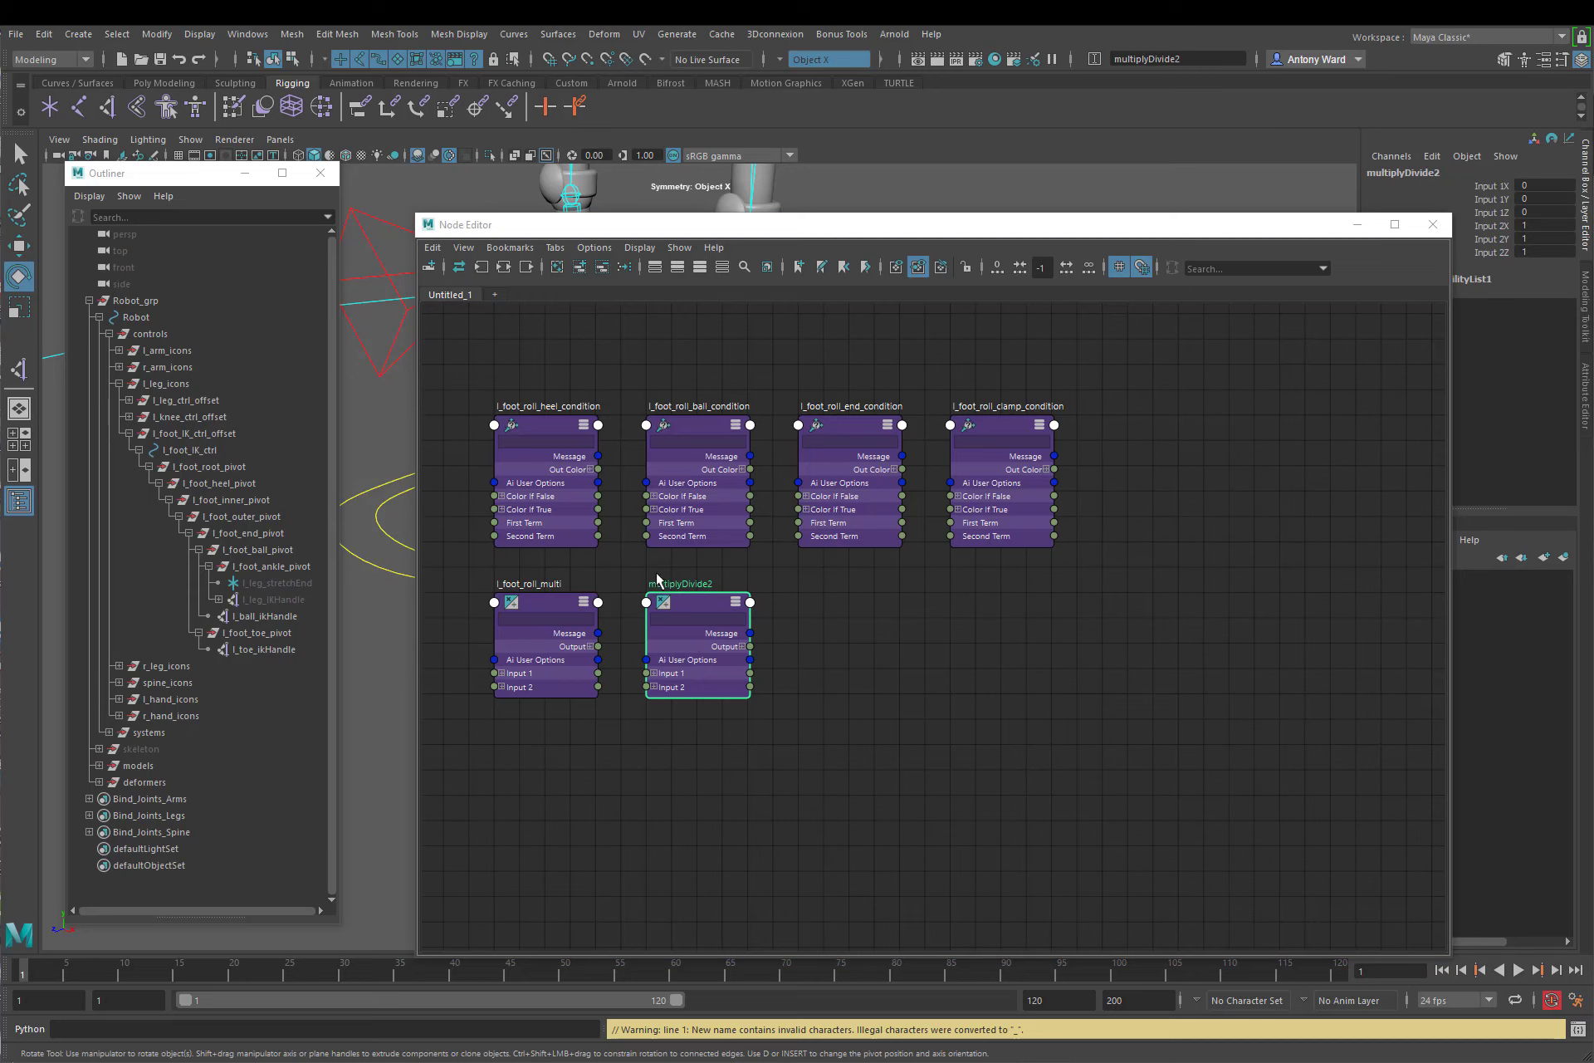
pyautogui.doubleClick(687, 583)
pyautogui.write('l_foot_roll_ball_multi')
pyautogui.click(885, 630)
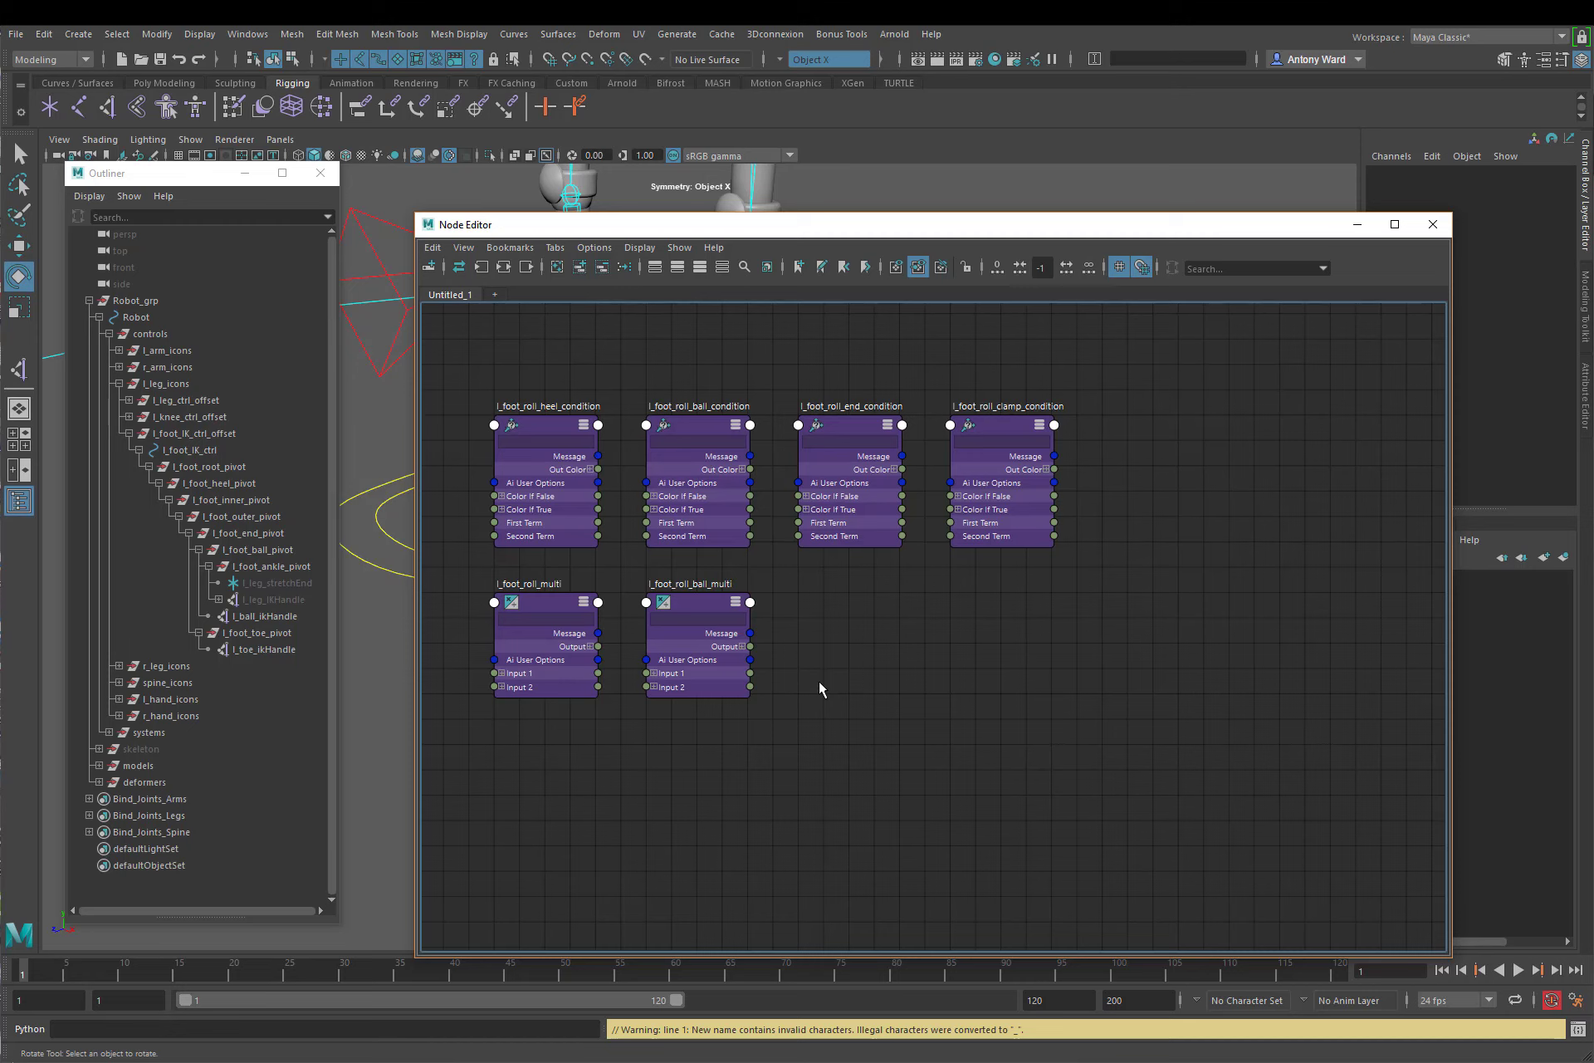
# Step: Create a plusMinusAverage node, expand its attributes and place it below the end condition node
pyautogui.press('Tab')
pyautogui.write('plus')
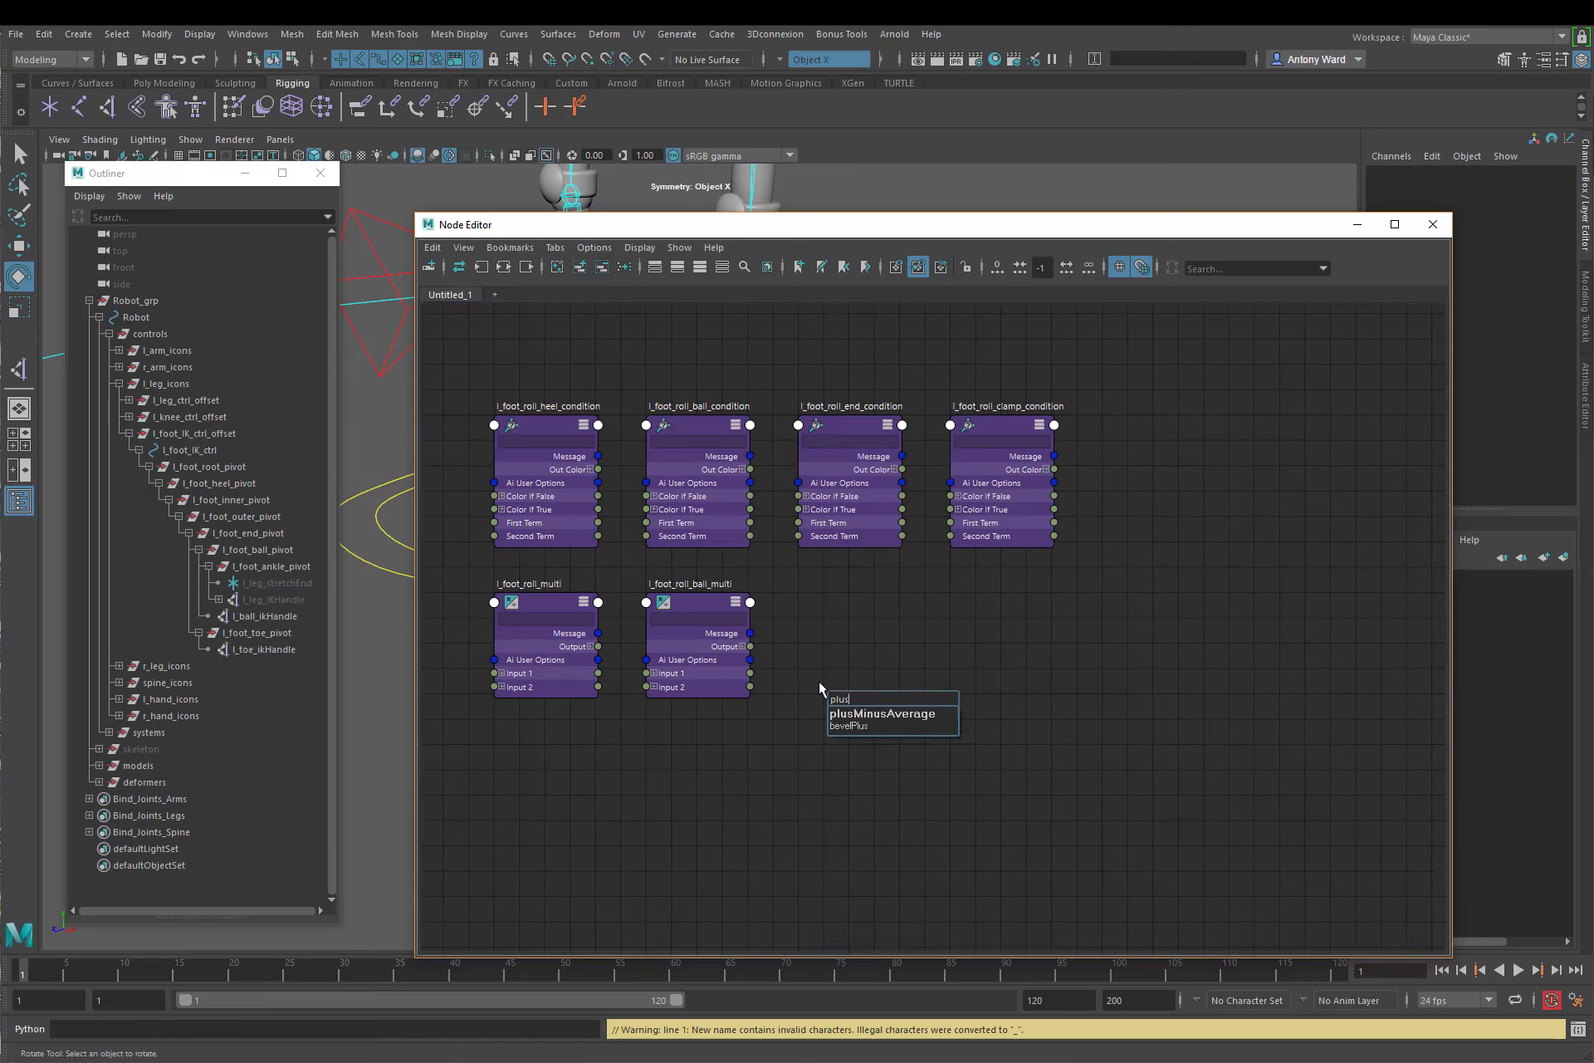
pyautogui.click(869, 715)
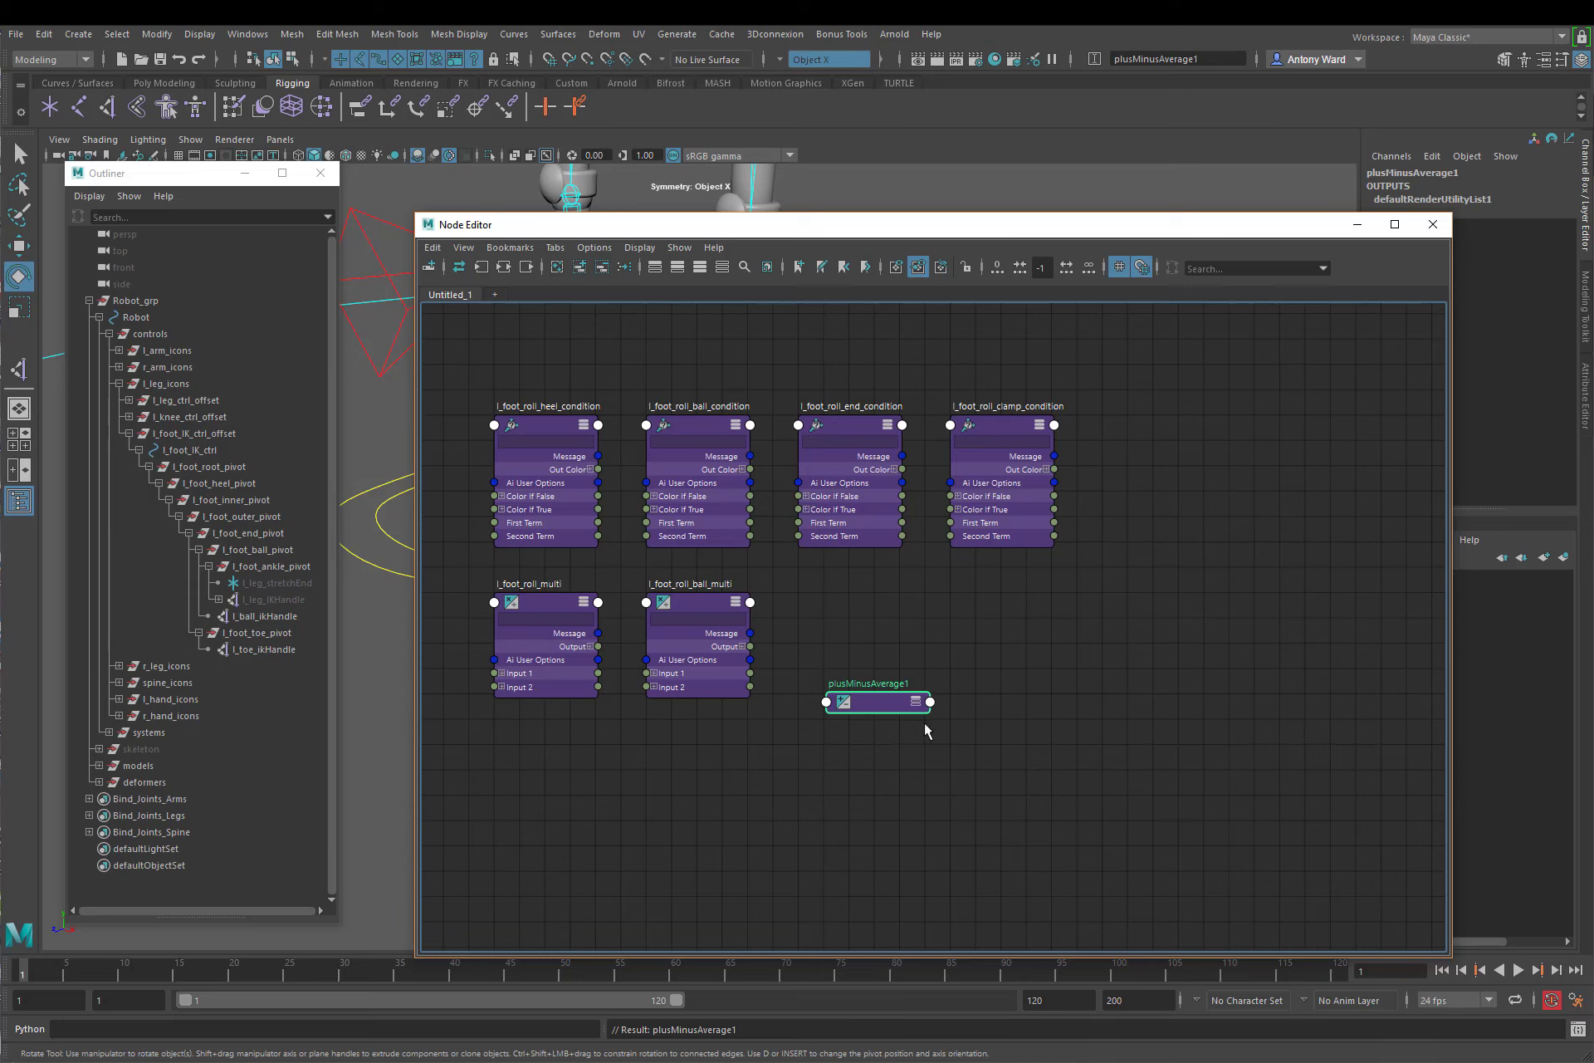
pyautogui.click(916, 702)
pyautogui.moveTo(889, 695); pyautogui.dragTo(873, 614)
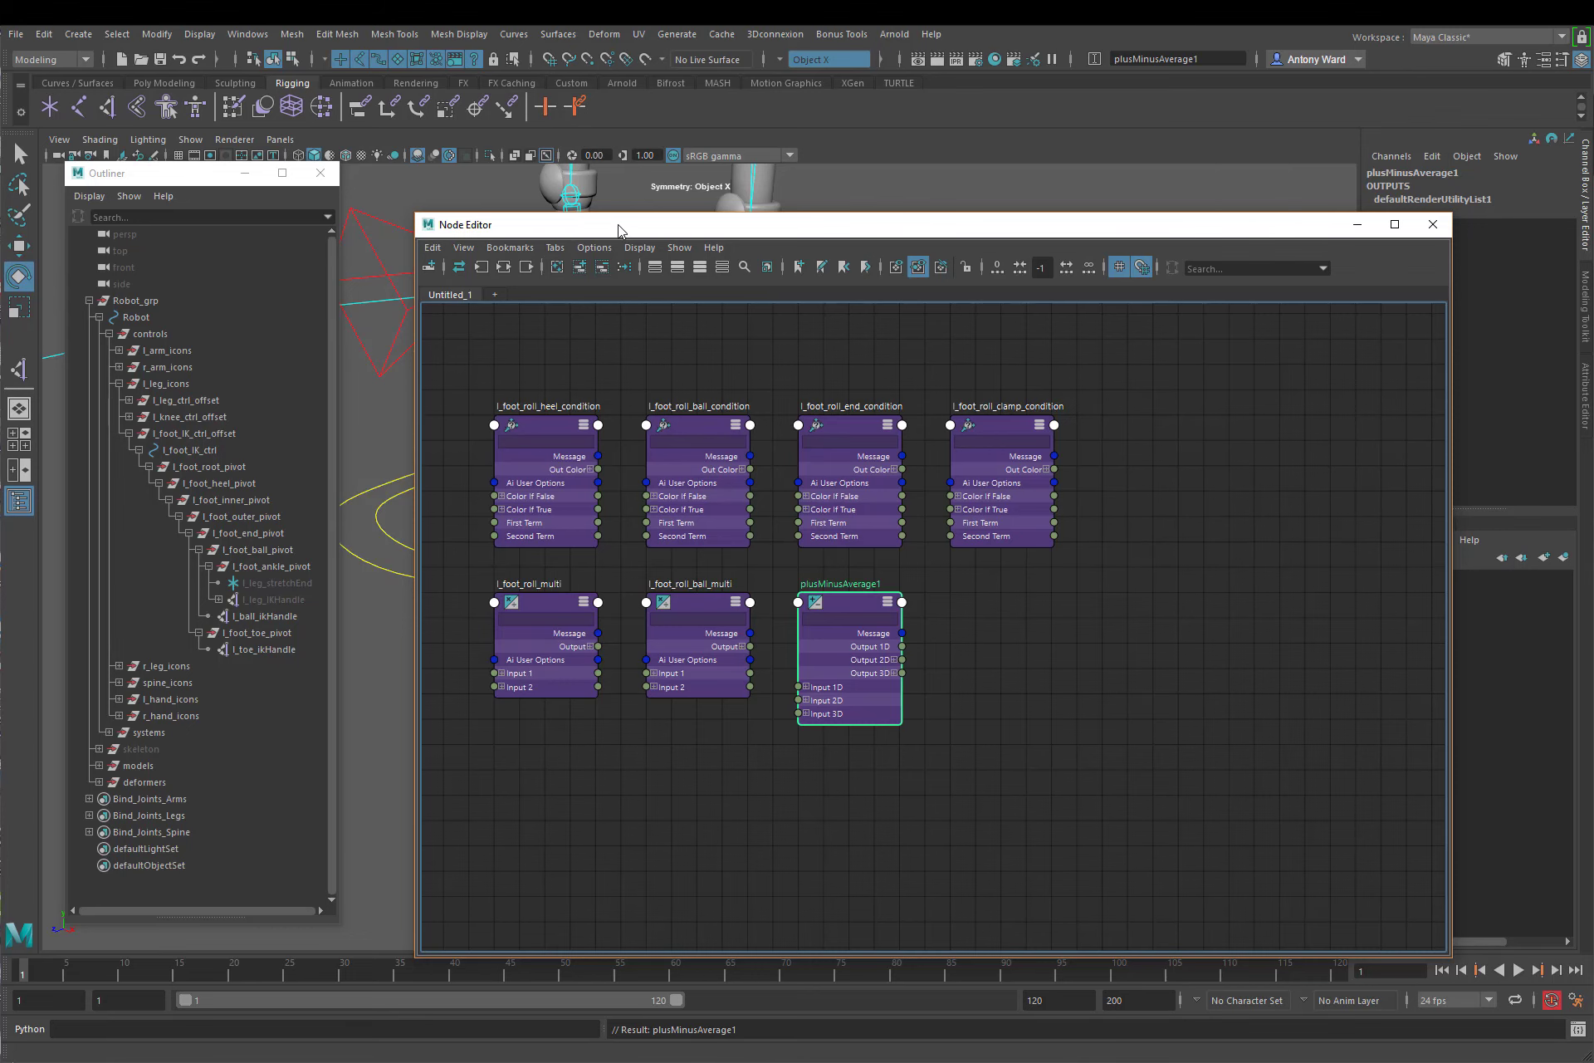
# Step: Review l_foot_IK_ctrl's settings from Toe Flex to Bank Amount alongside the multiplyDivide and plusMinusAverage nodes
pyautogui.moveTo(622, 225); pyautogui.dragTo(725, 223)
pyautogui.click(429, 575)
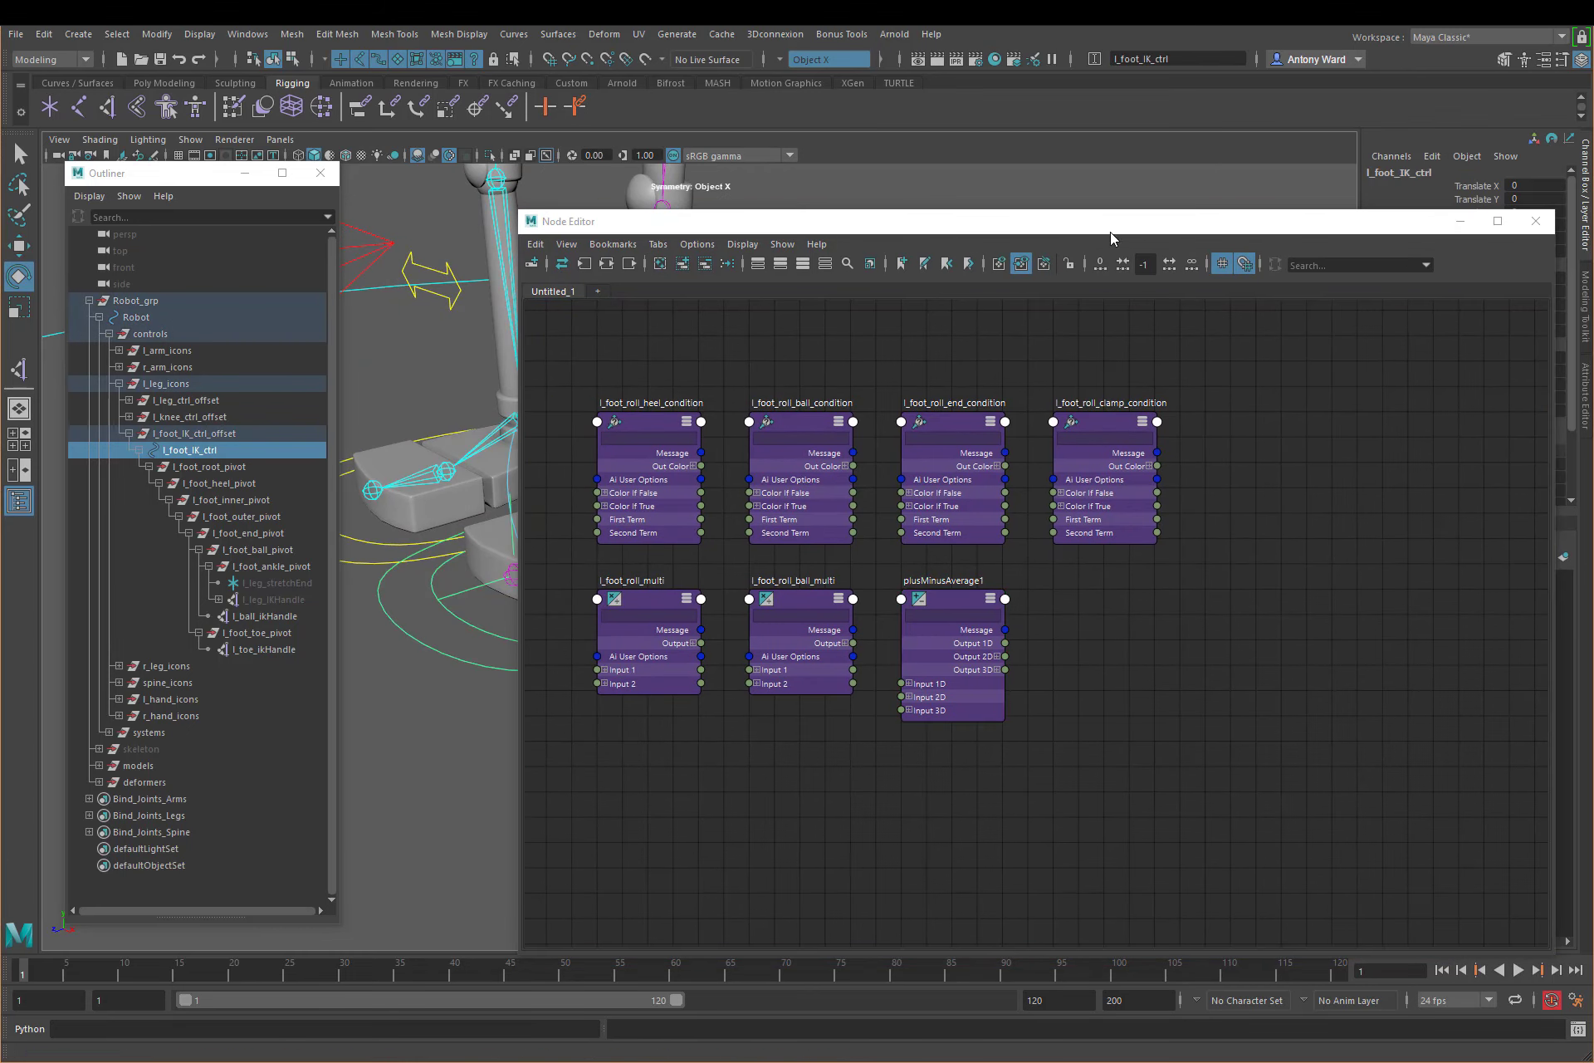
pyautogui.moveTo(1109, 232); pyautogui.dragTo(797, 202)
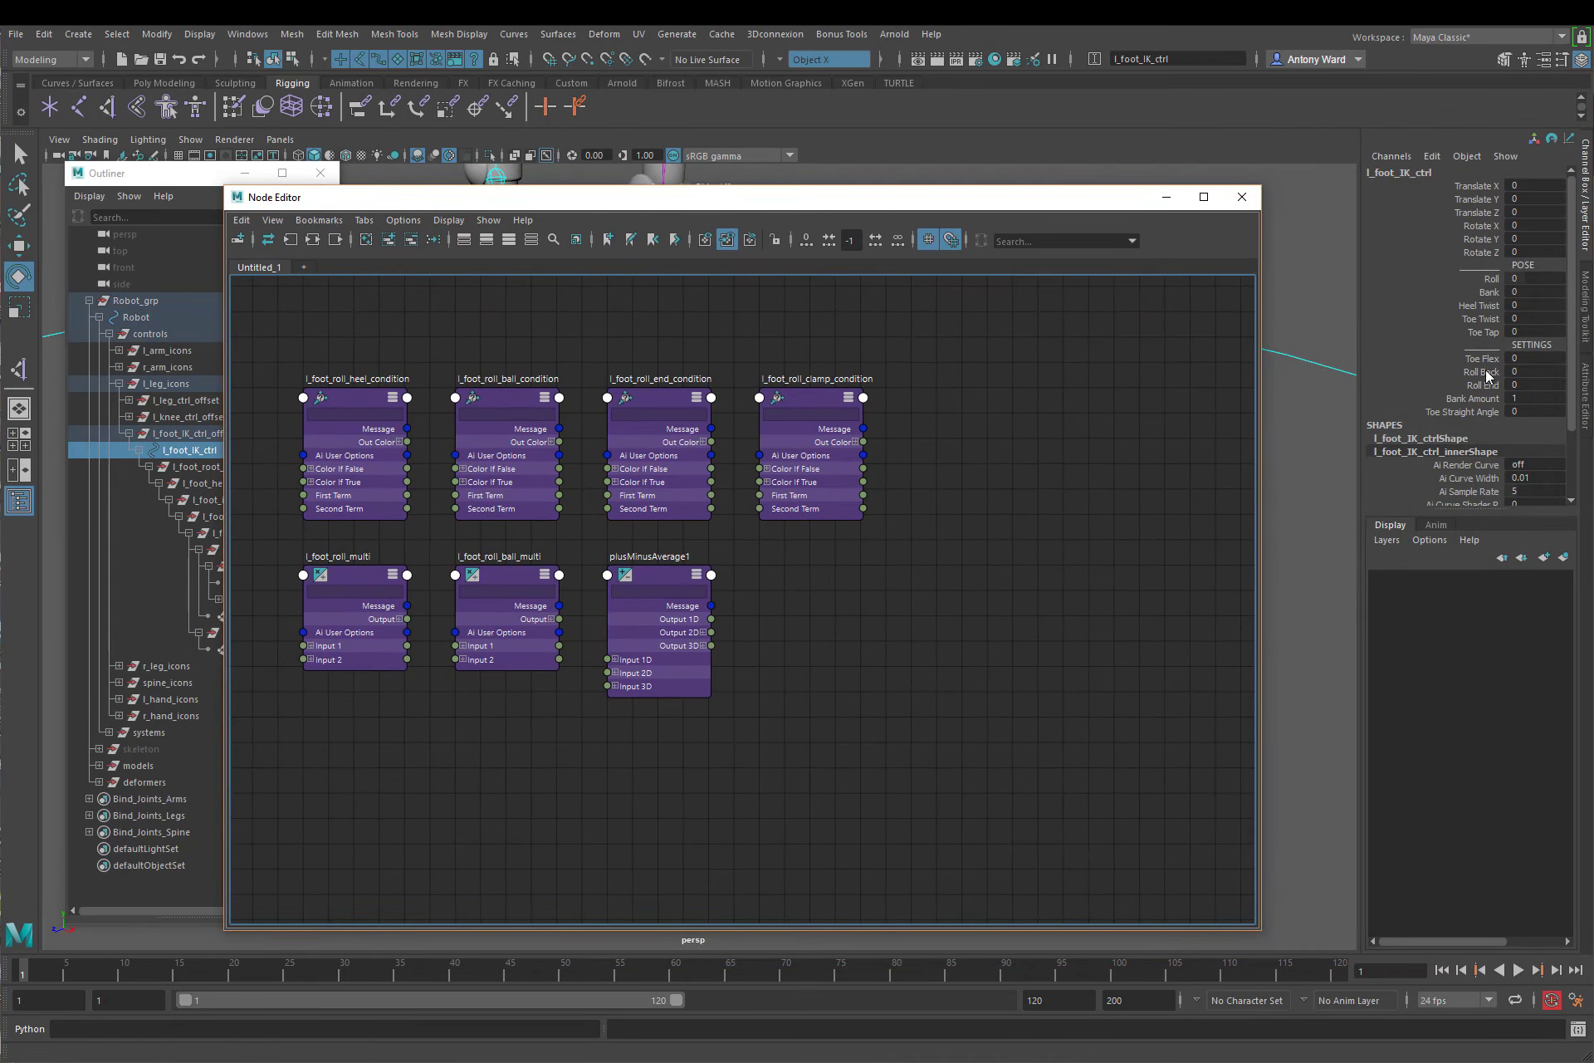
pyautogui.moveTo(1491, 359)
pyautogui.mouseDown()
pyautogui.moveTo(1492, 399)
pyautogui.moveTo(1492, 373)
pyautogui.moveTo(1492, 386)
pyautogui.mouseUp()
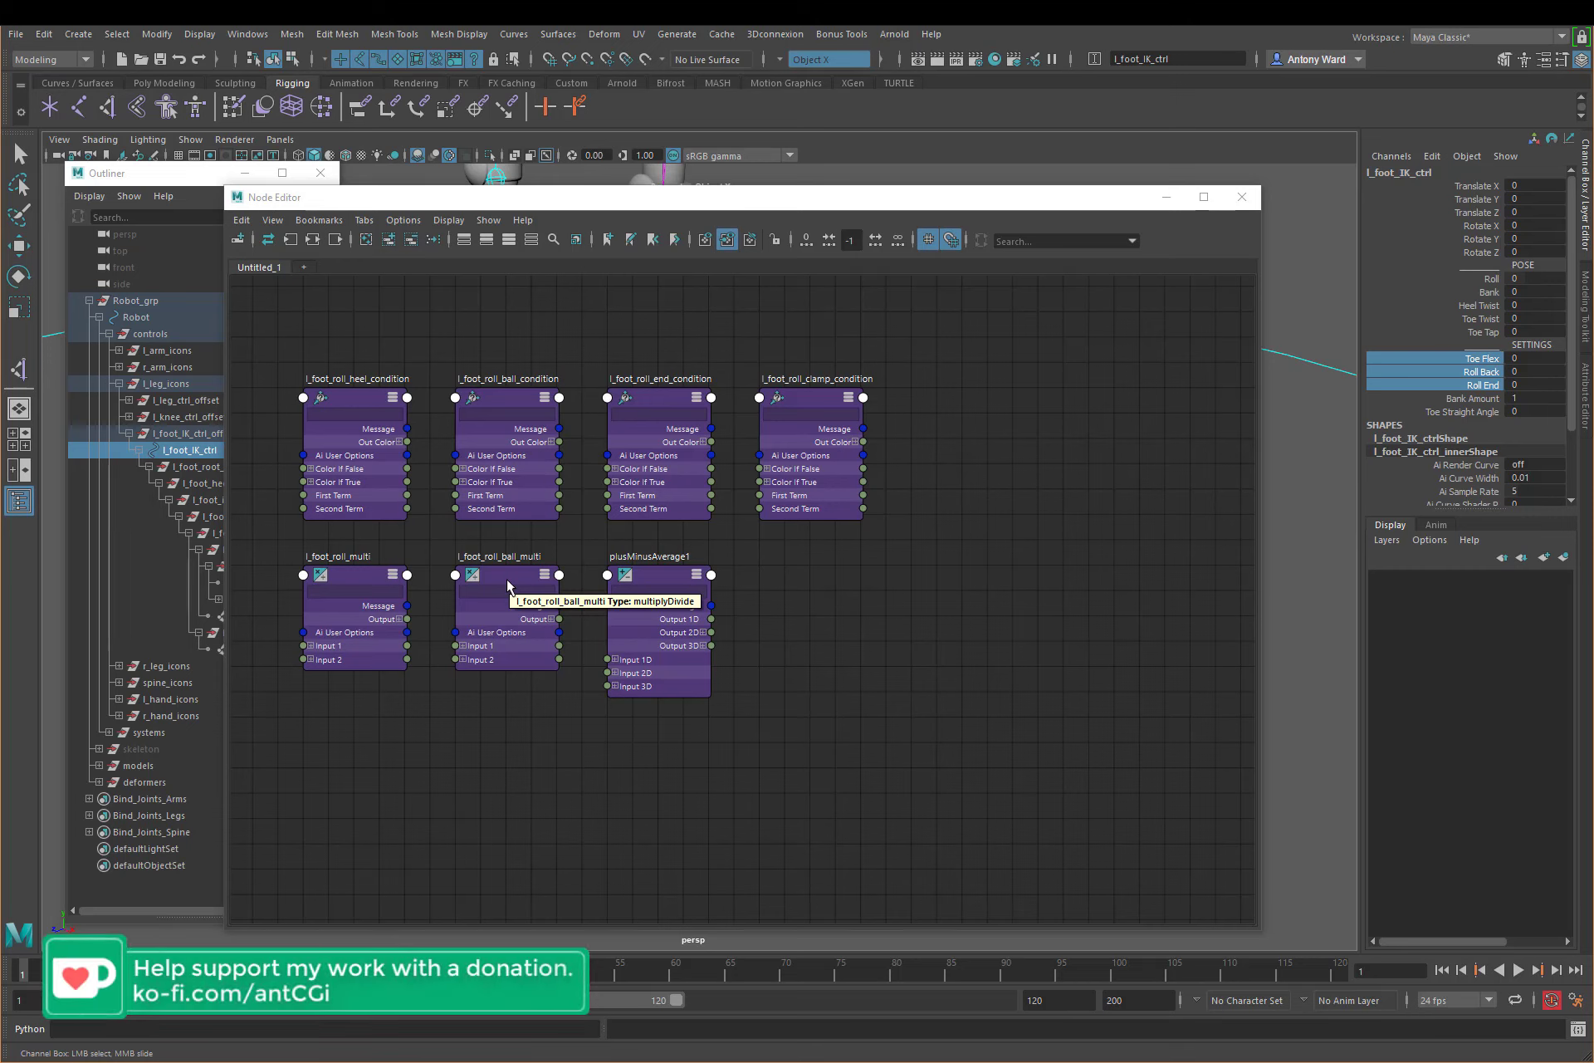
pyautogui.moveTo(386, 704); pyautogui.dragTo(756, 619)
pyautogui.moveTo(1490, 358); pyautogui.dragTo(1492, 398)
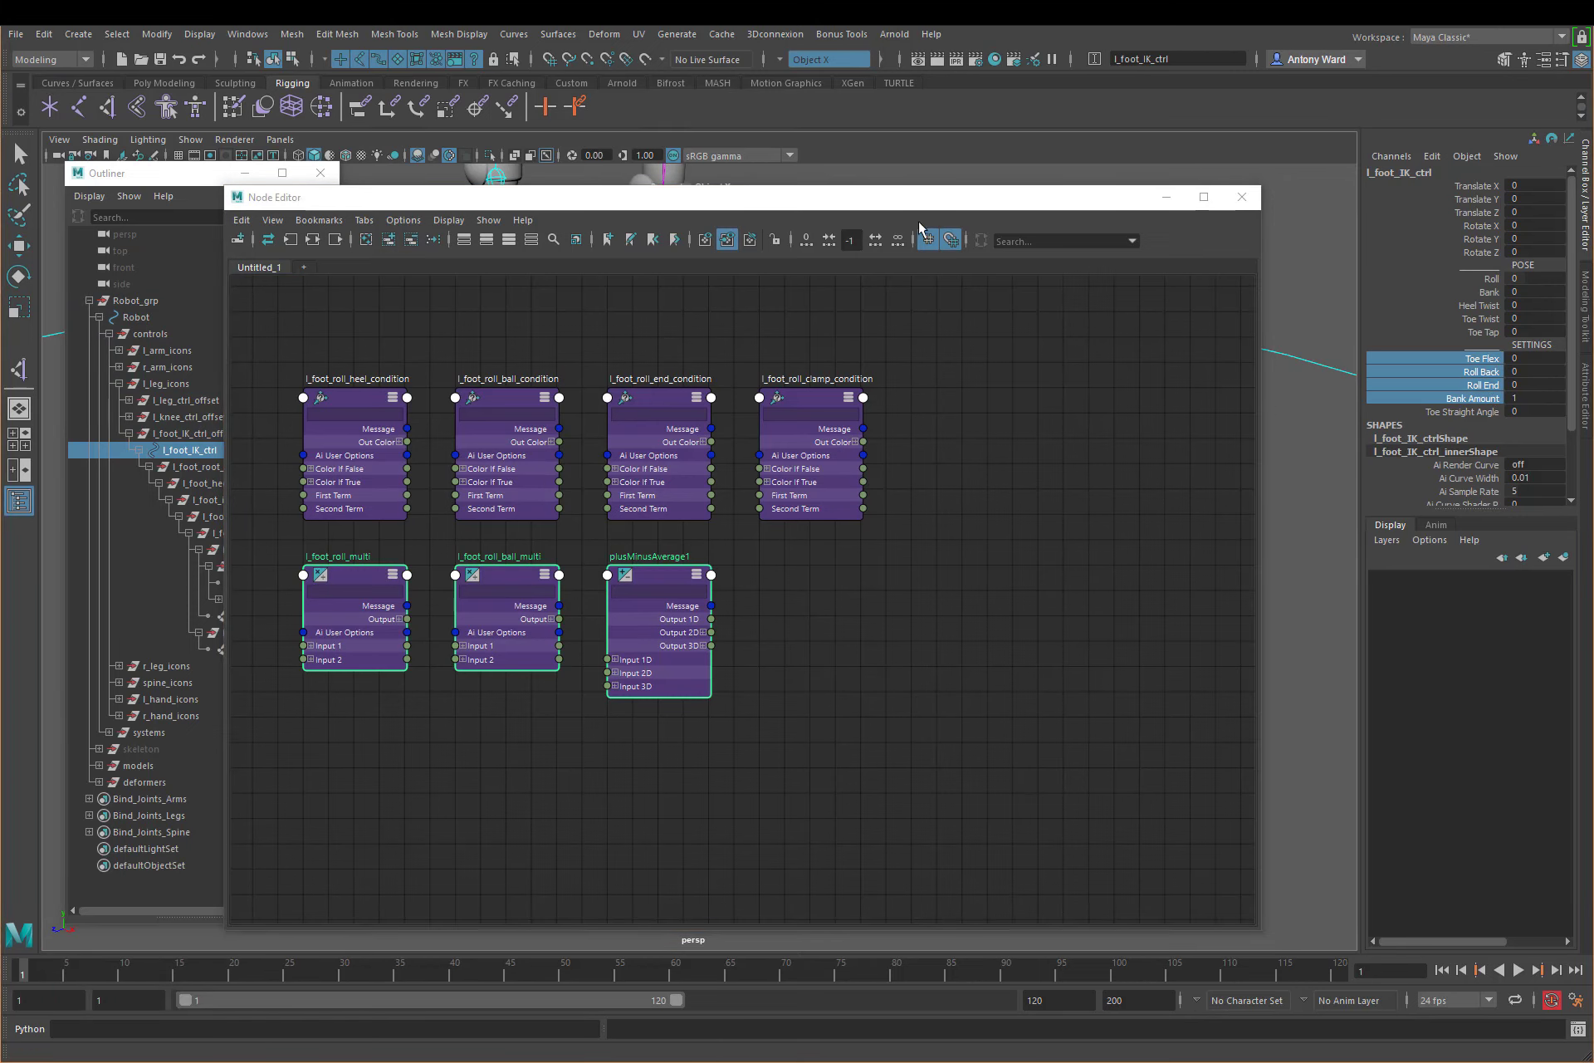
pyautogui.moveTo(963, 198); pyautogui.dragTo(1048, 181)
pyautogui.click(879, 641)
pyautogui.press('e')
# Step: Duplicate the plusMinusAverage node, place the copy below the clamp condition node and expand its attributes
pyautogui.click(787, 562)
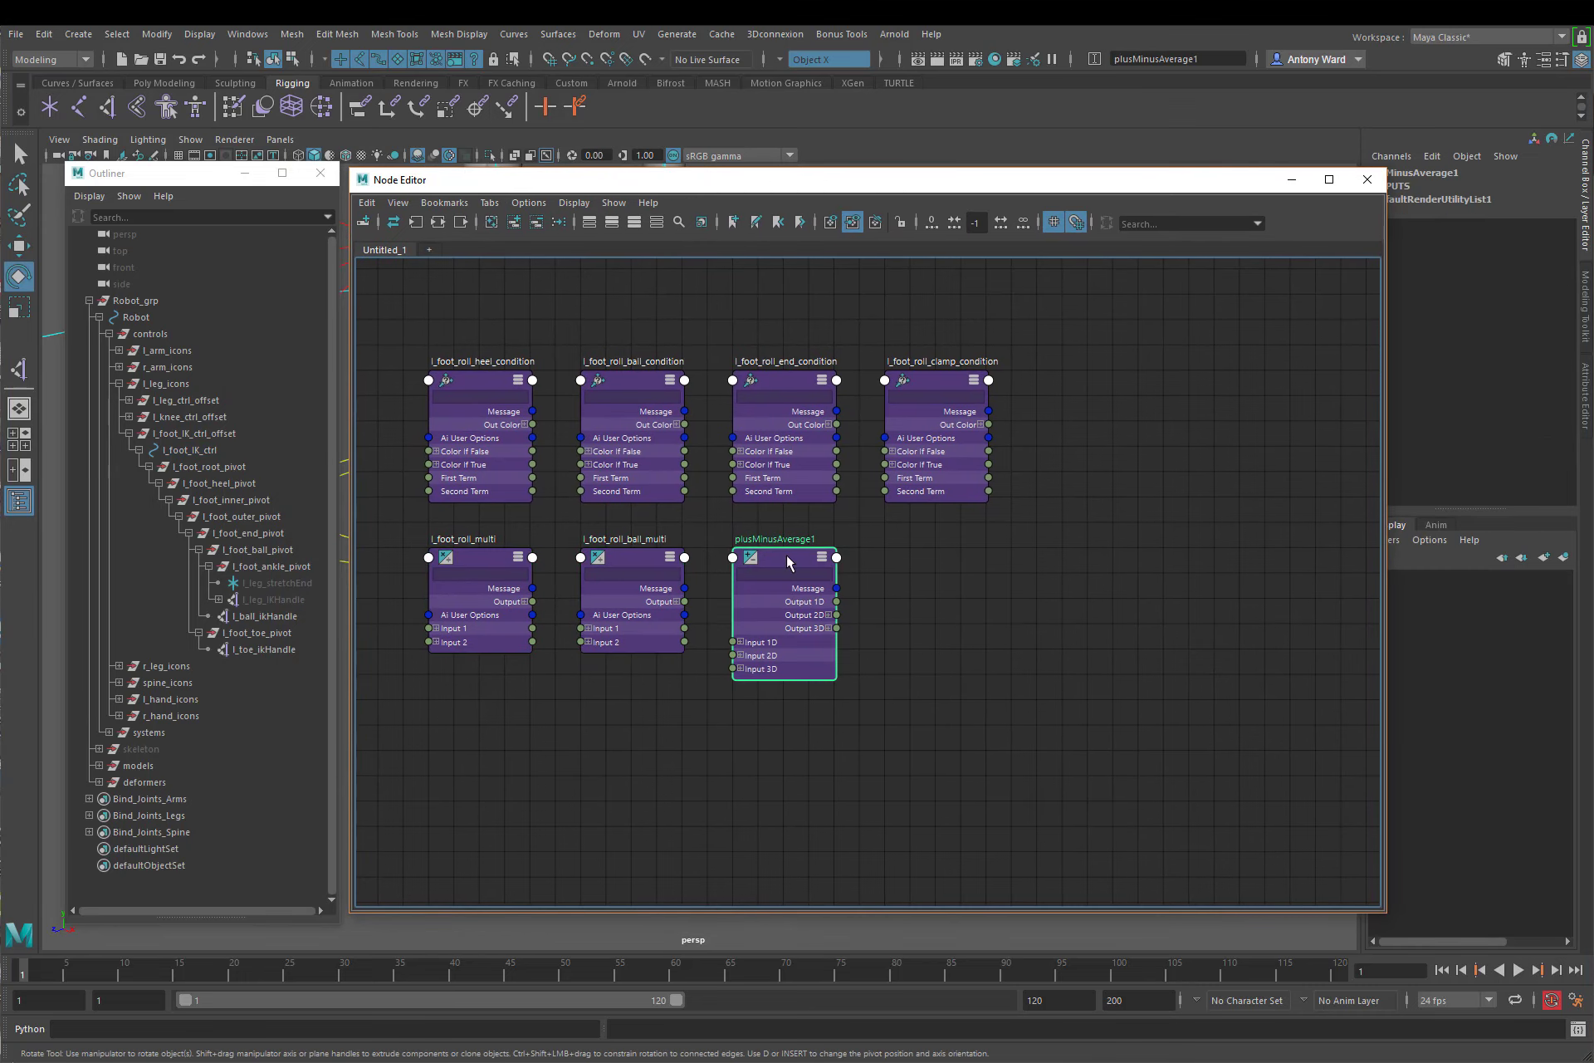
pyautogui.hotkey('ctrl', 'd')
pyautogui.moveTo(1188, 569); pyautogui.dragTo(952, 569)
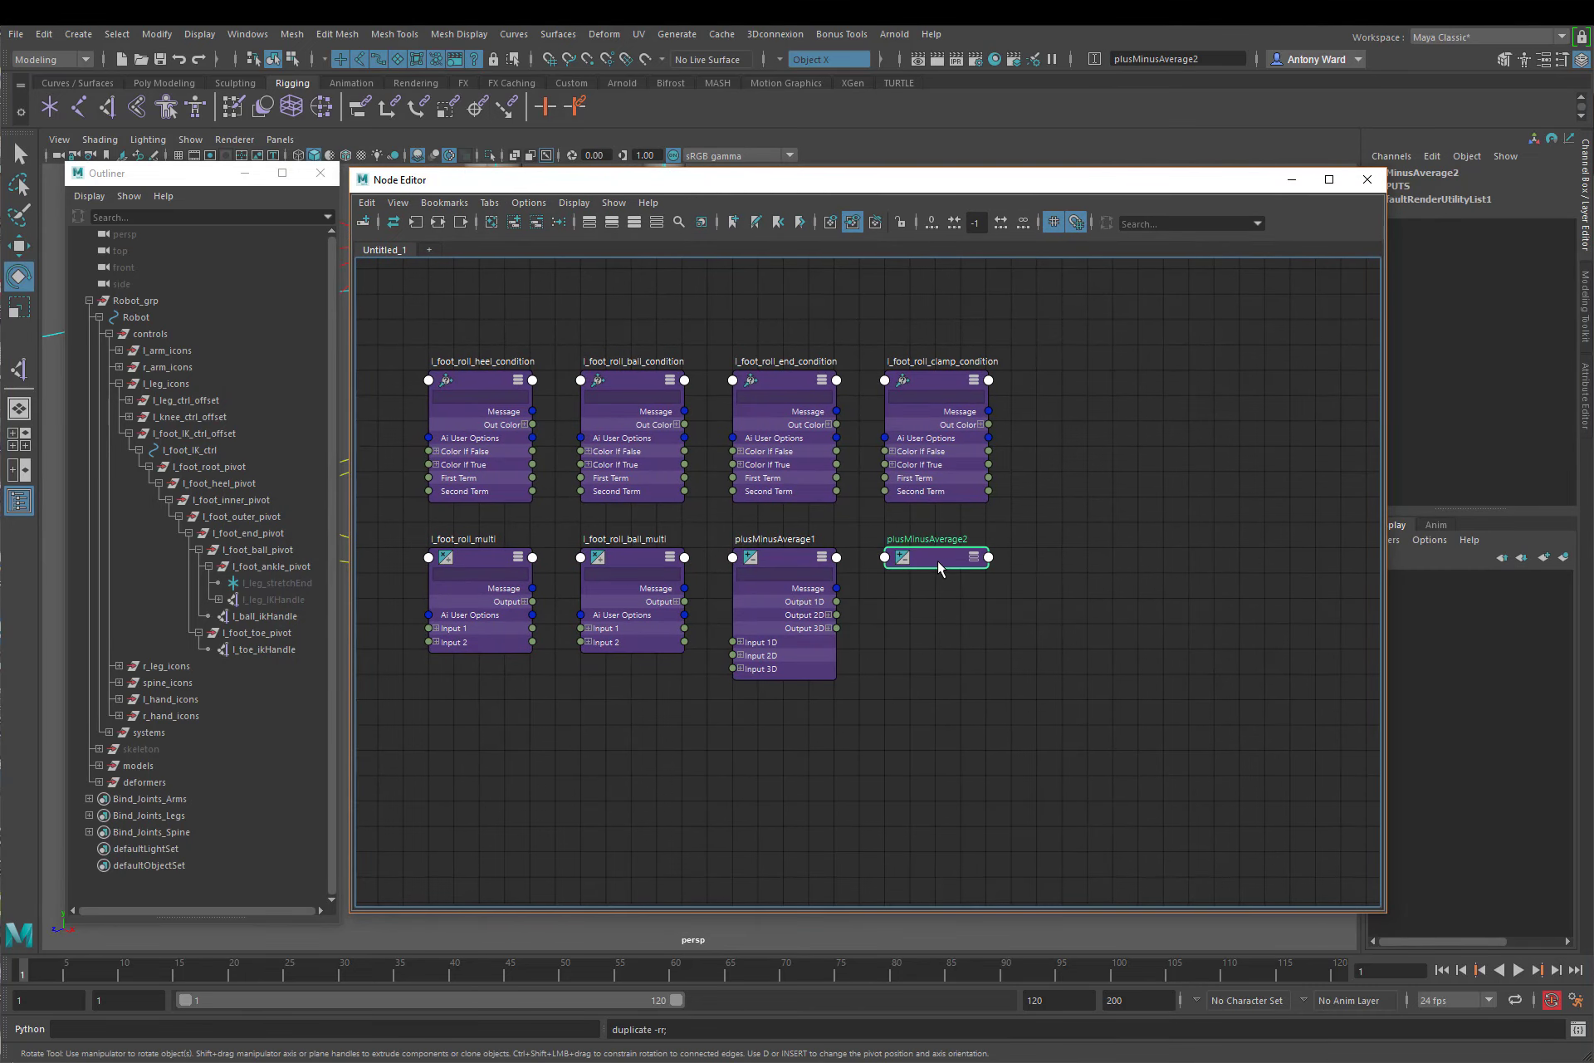
pyautogui.click(974, 557)
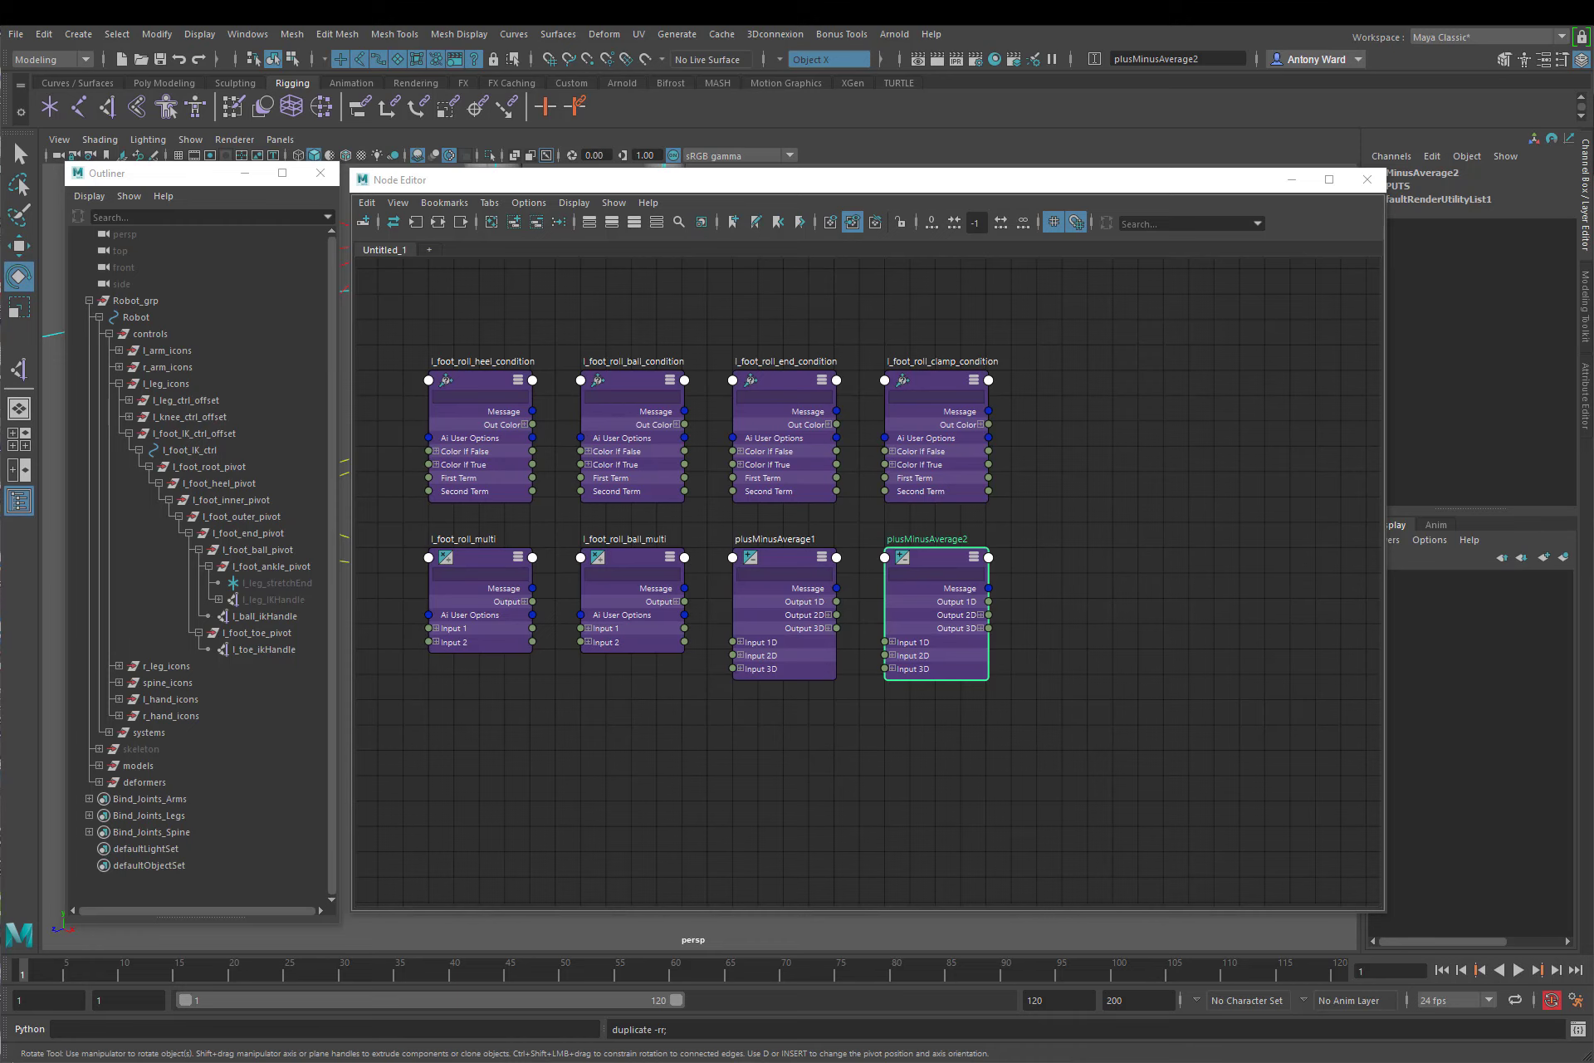
# Step: Rename the first plusMinusAverage node l_foot_roll_pma and its duplicate l_foot_roll_ball_pma
pyautogui.doubleClick(775, 539)
pyautogui.write('l_foot_roll_pma')
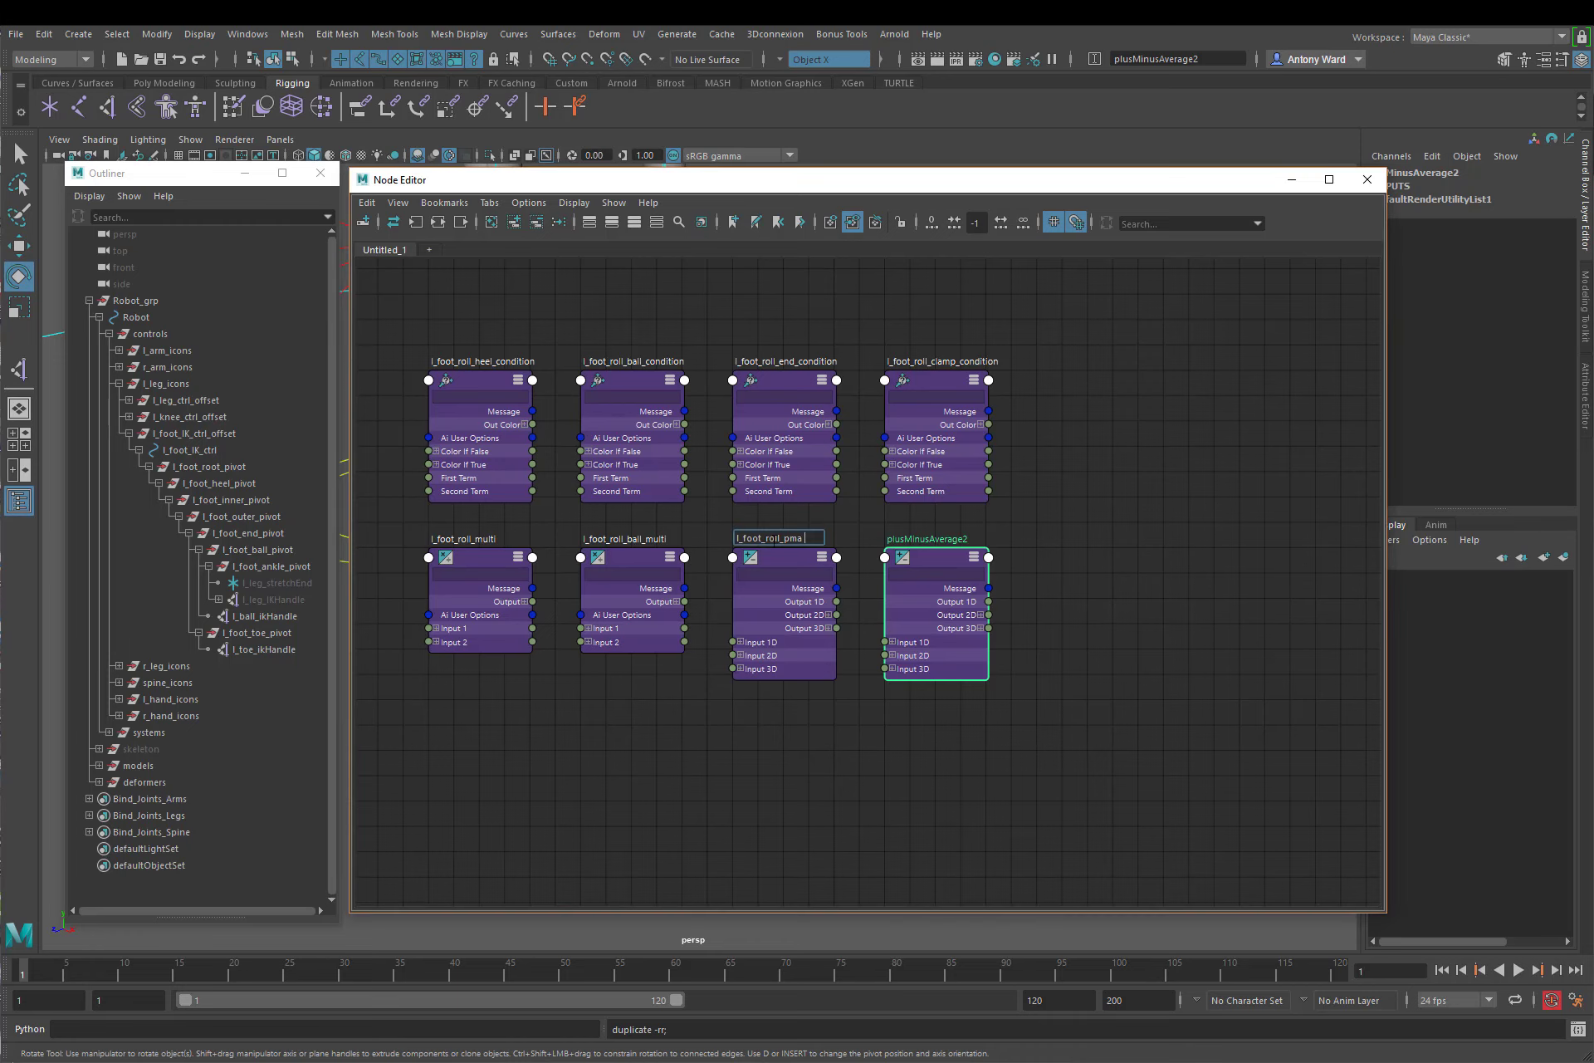
pyautogui.press('Return')
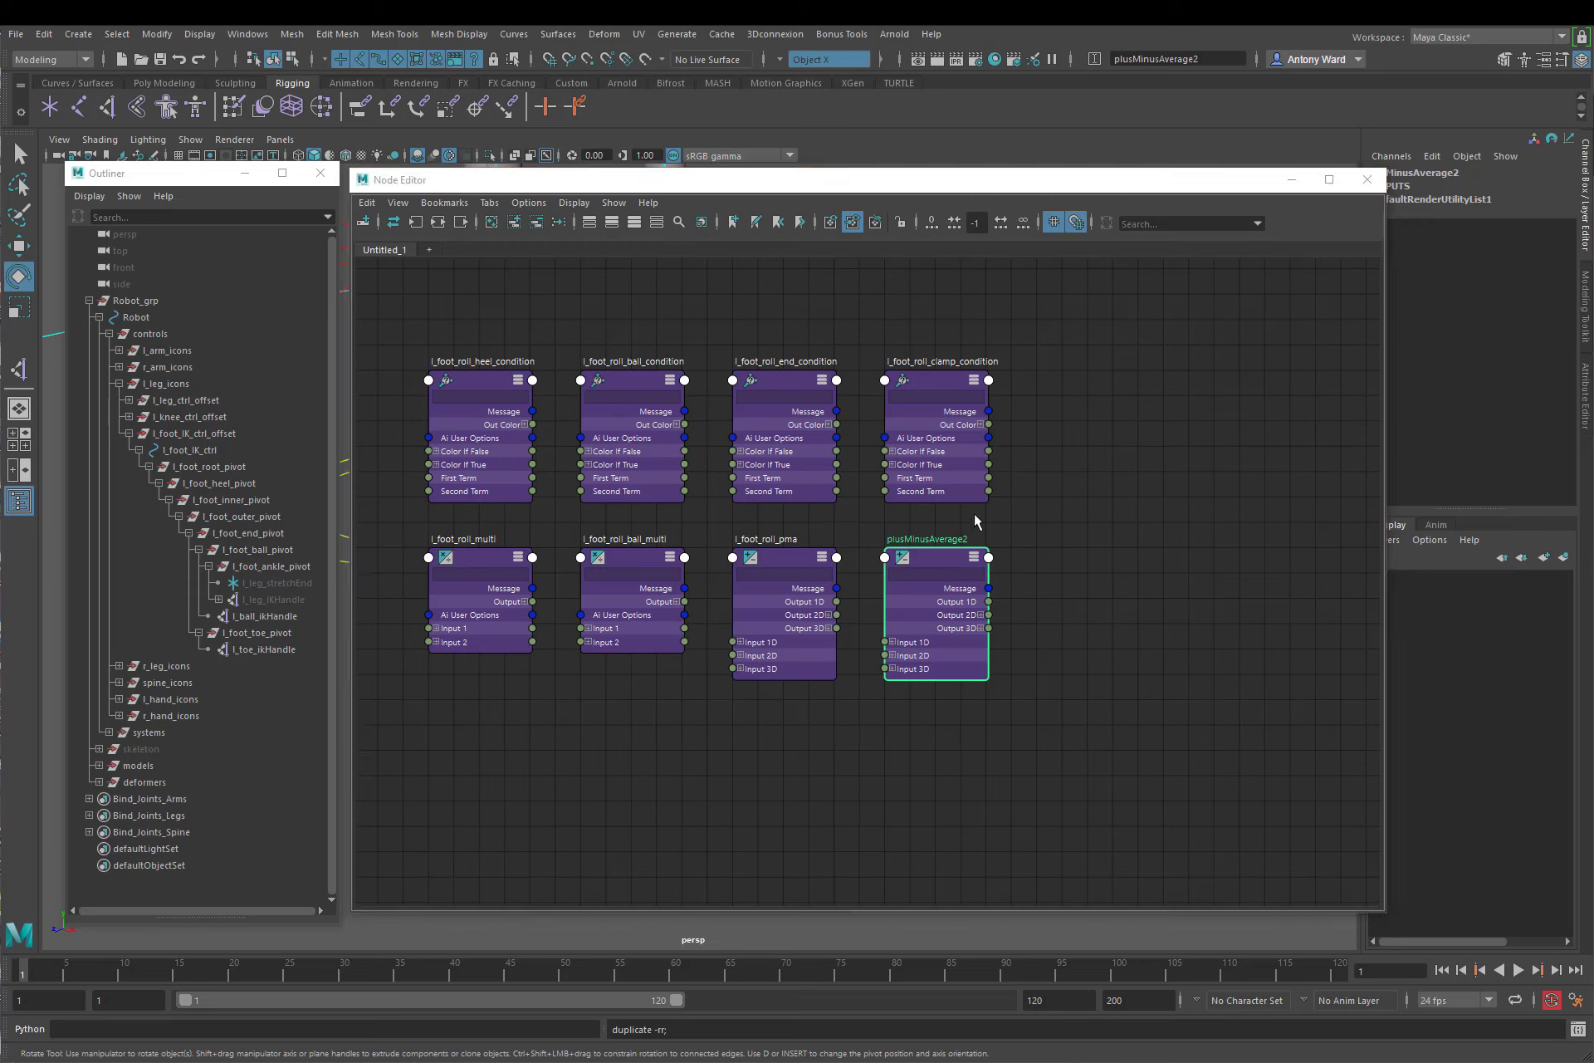
pyautogui.doubleClick(946, 539)
pyautogui.write('l_foot_roll_ball_pma')
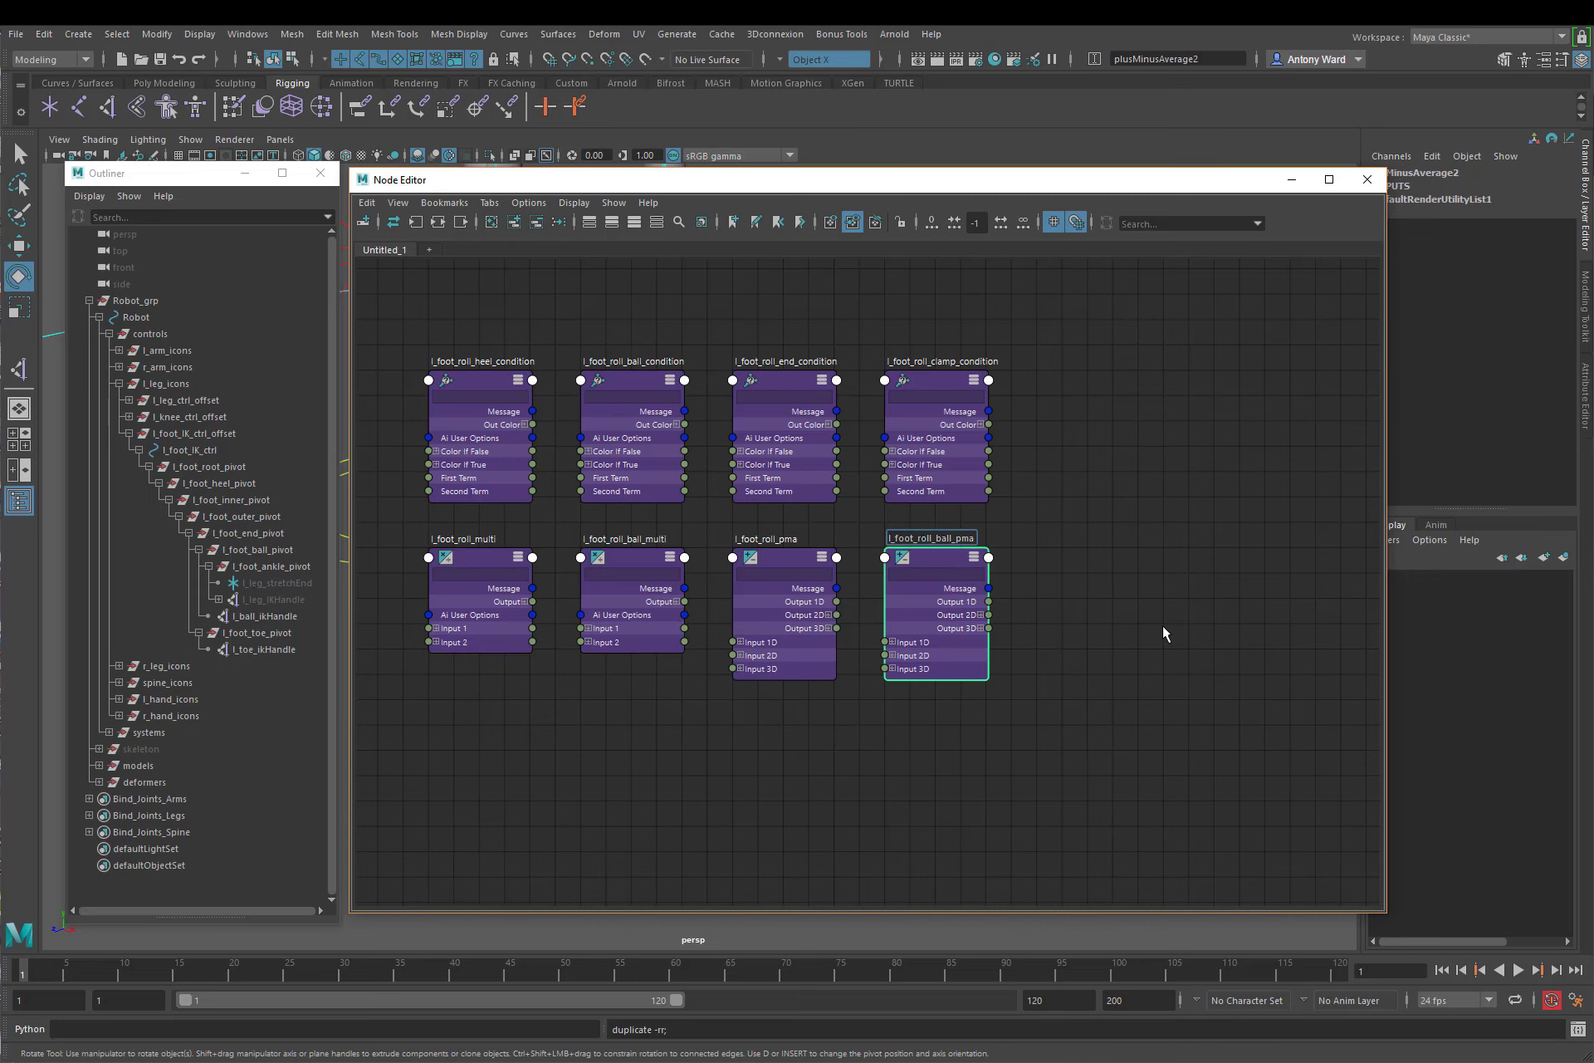
pyautogui.press('Return')
pyautogui.click(1063, 597)
pyautogui.keyDown('alt'); pyautogui.moveTo(1062, 572); pyautogui.dragTo(1162, 580, button='middle'); pyautogui.keyUp('alt')
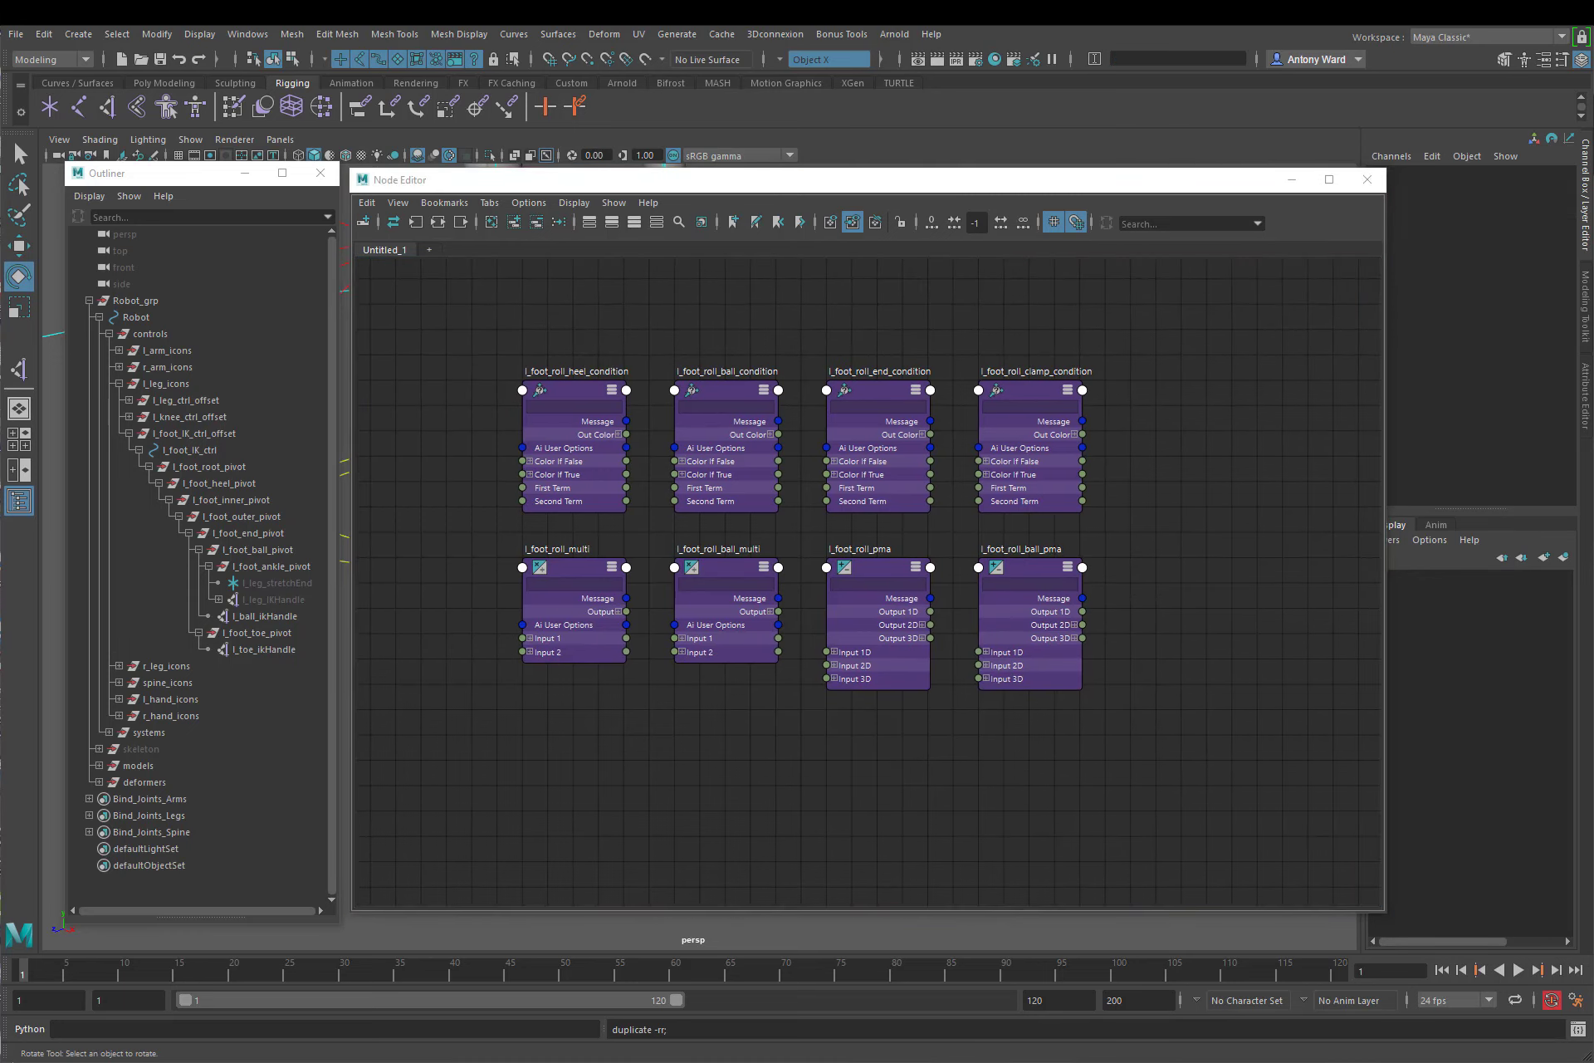
# Step: Select all eight roll nodes and make the Outliner list non-DAG nodes to locate them there
pyautogui.moveTo(482, 314); pyautogui.dragTo(1187, 776)
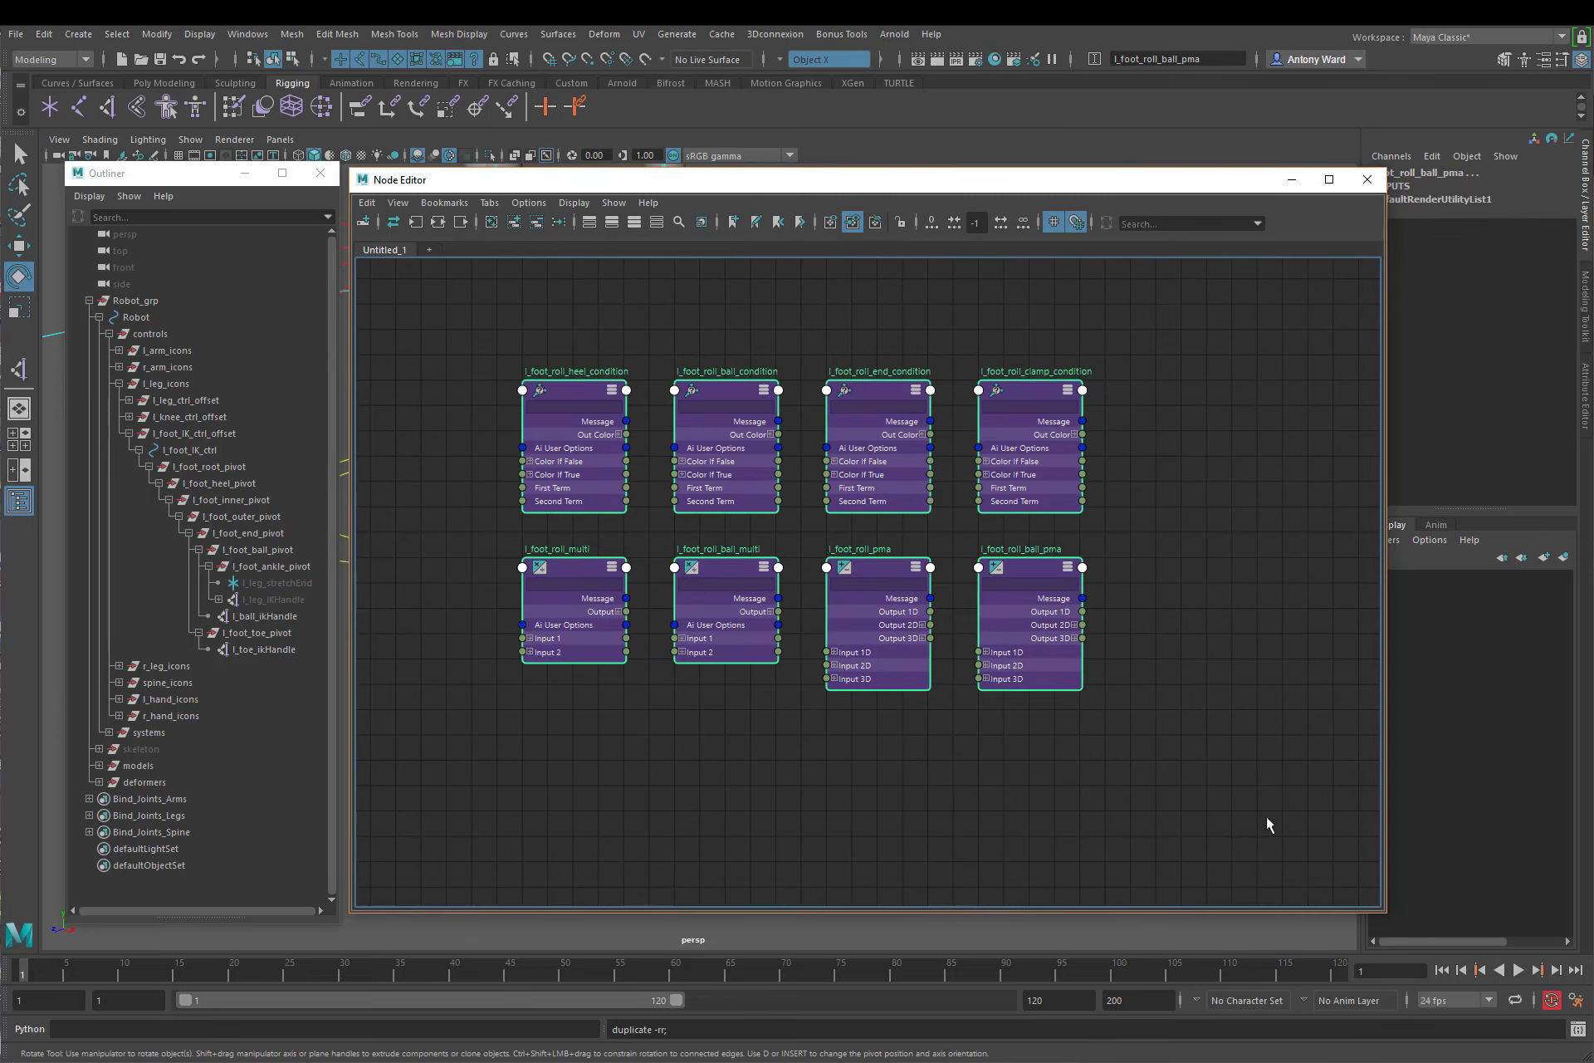
pyautogui.rightClick(247, 697)
pyautogui.click(268, 704)
pyautogui.scroll(-20, 245, 747)
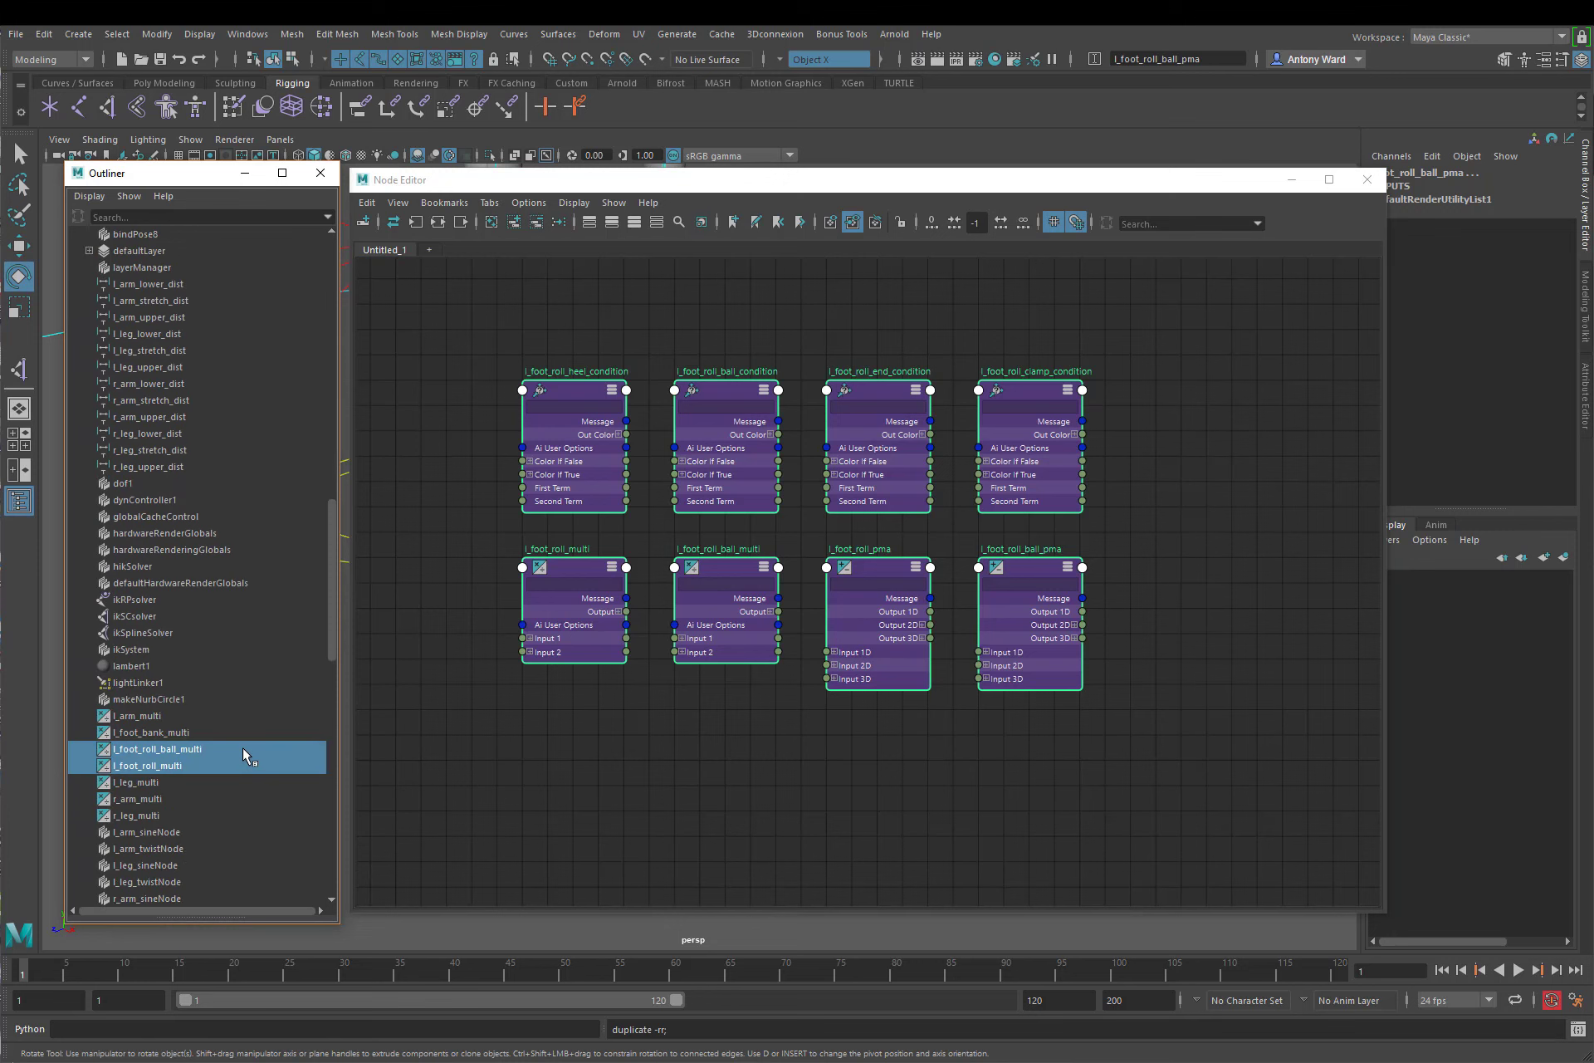
pyautogui.scroll(13, 249, 752)
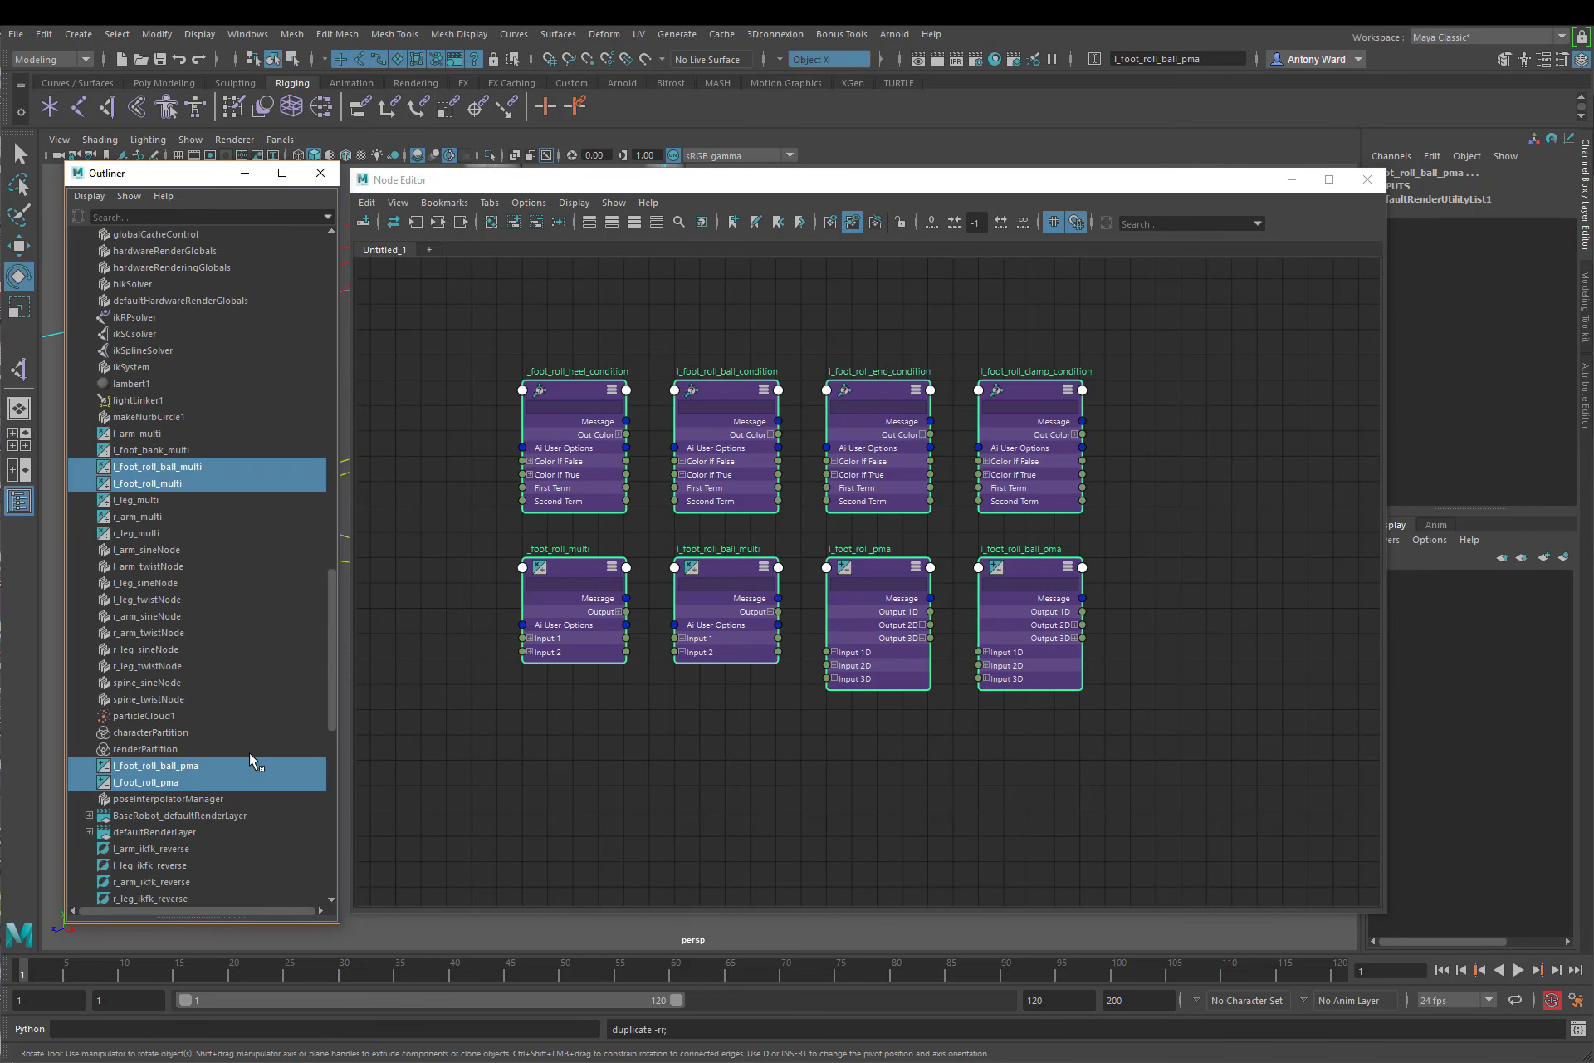
pyautogui.rightClick(249, 752)
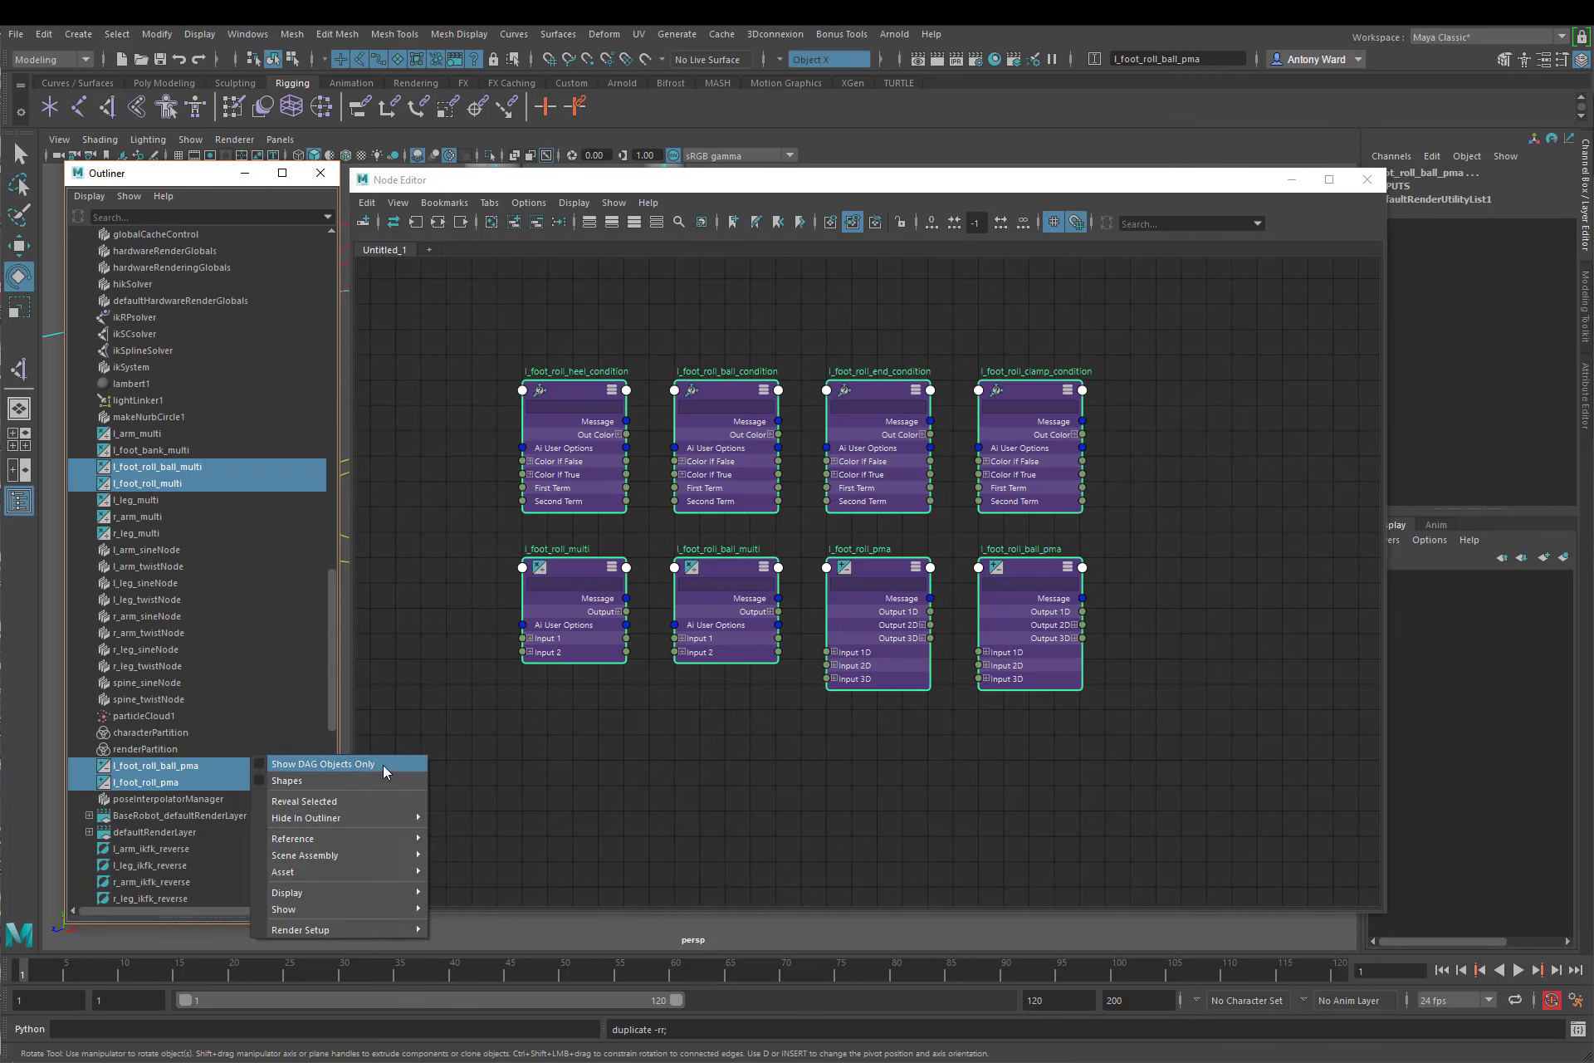
pyautogui.click(525, 748)
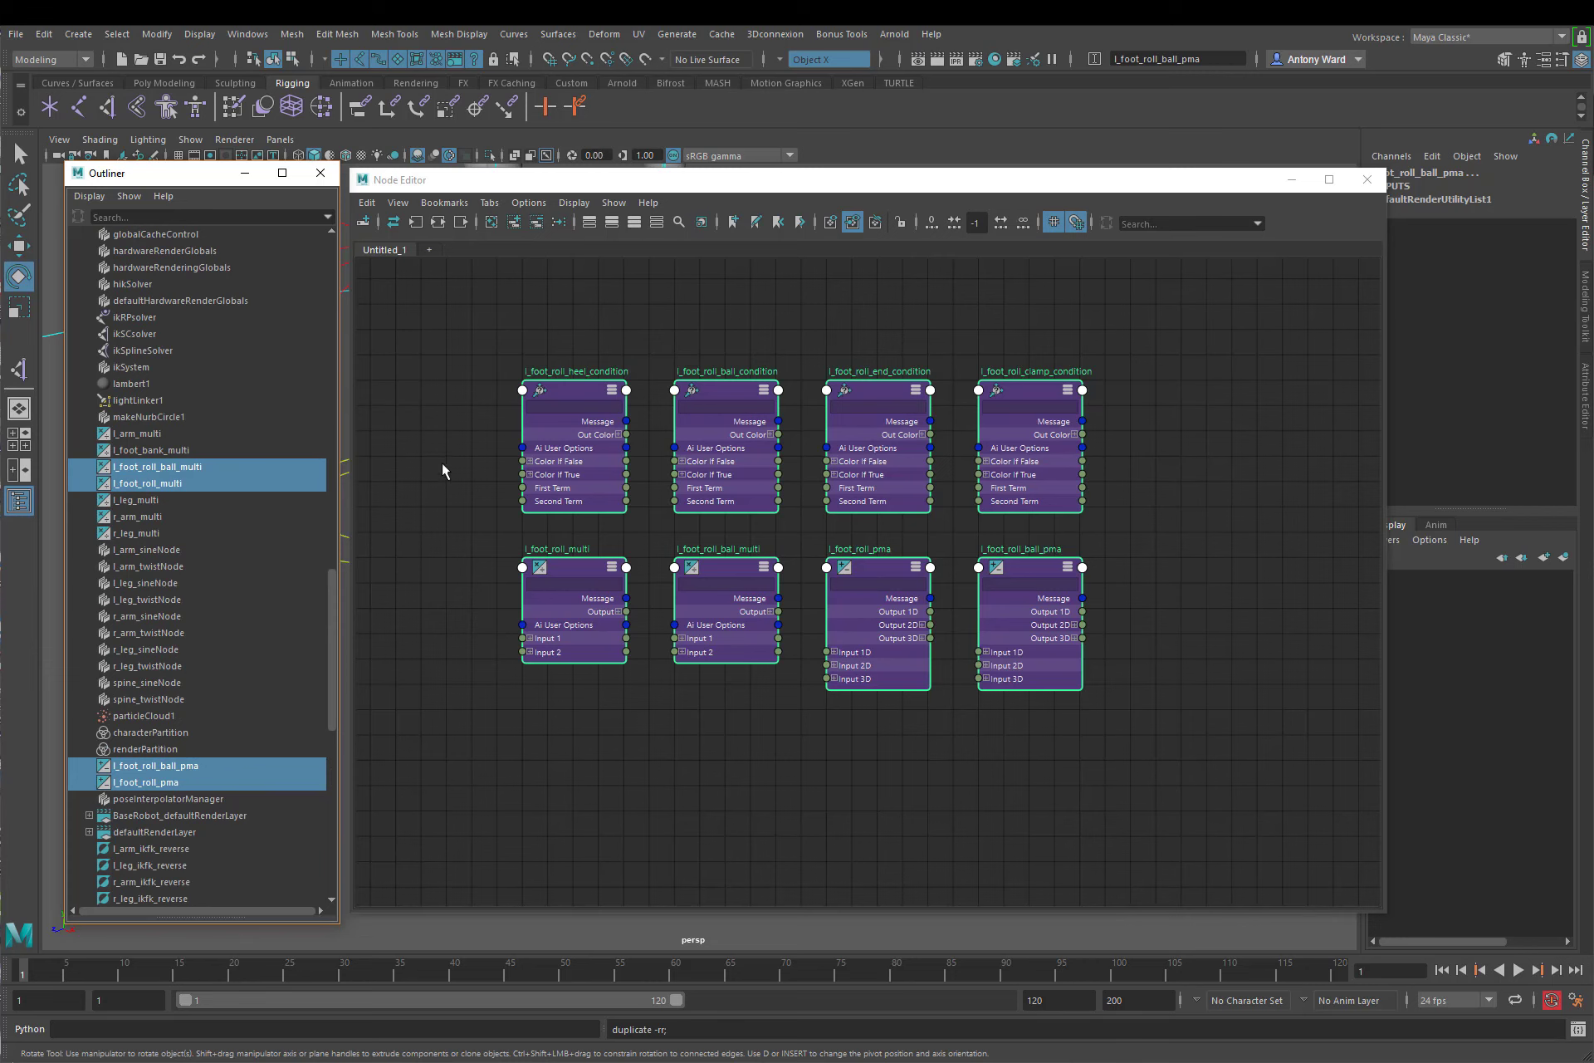
pyautogui.click(480, 477)
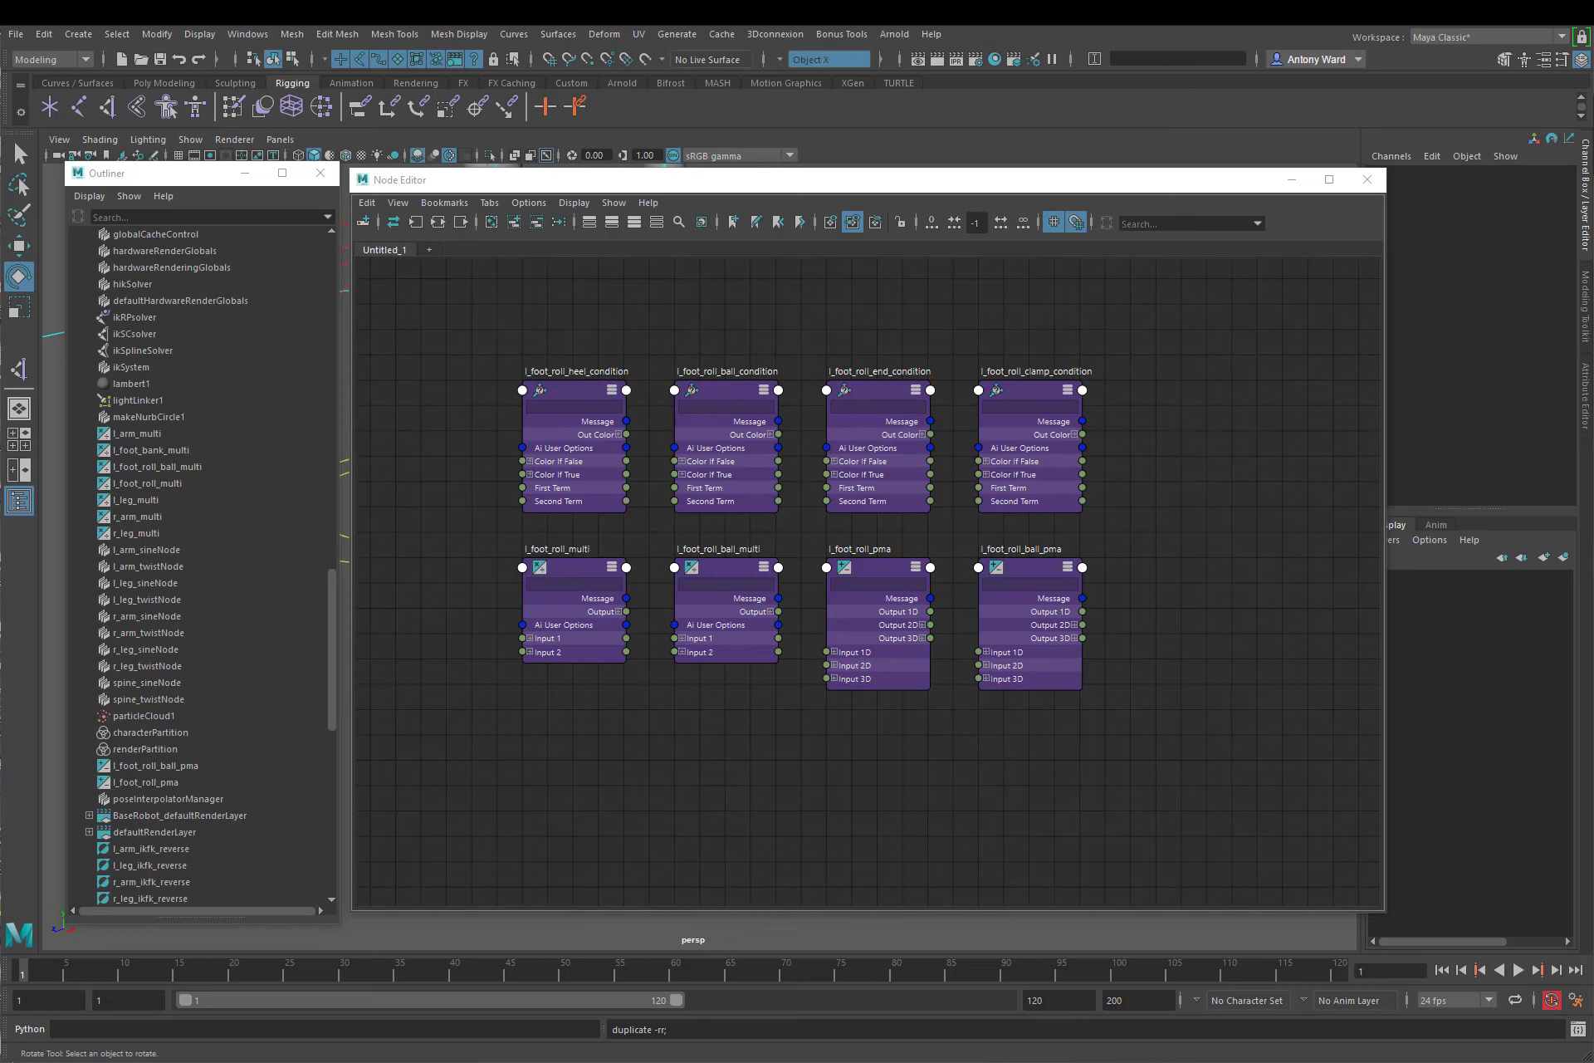
# Step: Add l_foot_IK_ctrl to the node graph and remove its two shape nodes from the graph
pyautogui.keyDown('alt'); pyautogui.moveTo(600, 308); pyautogui.dragTo(652, 313, button='middle'); pyautogui.keyUp('alt')
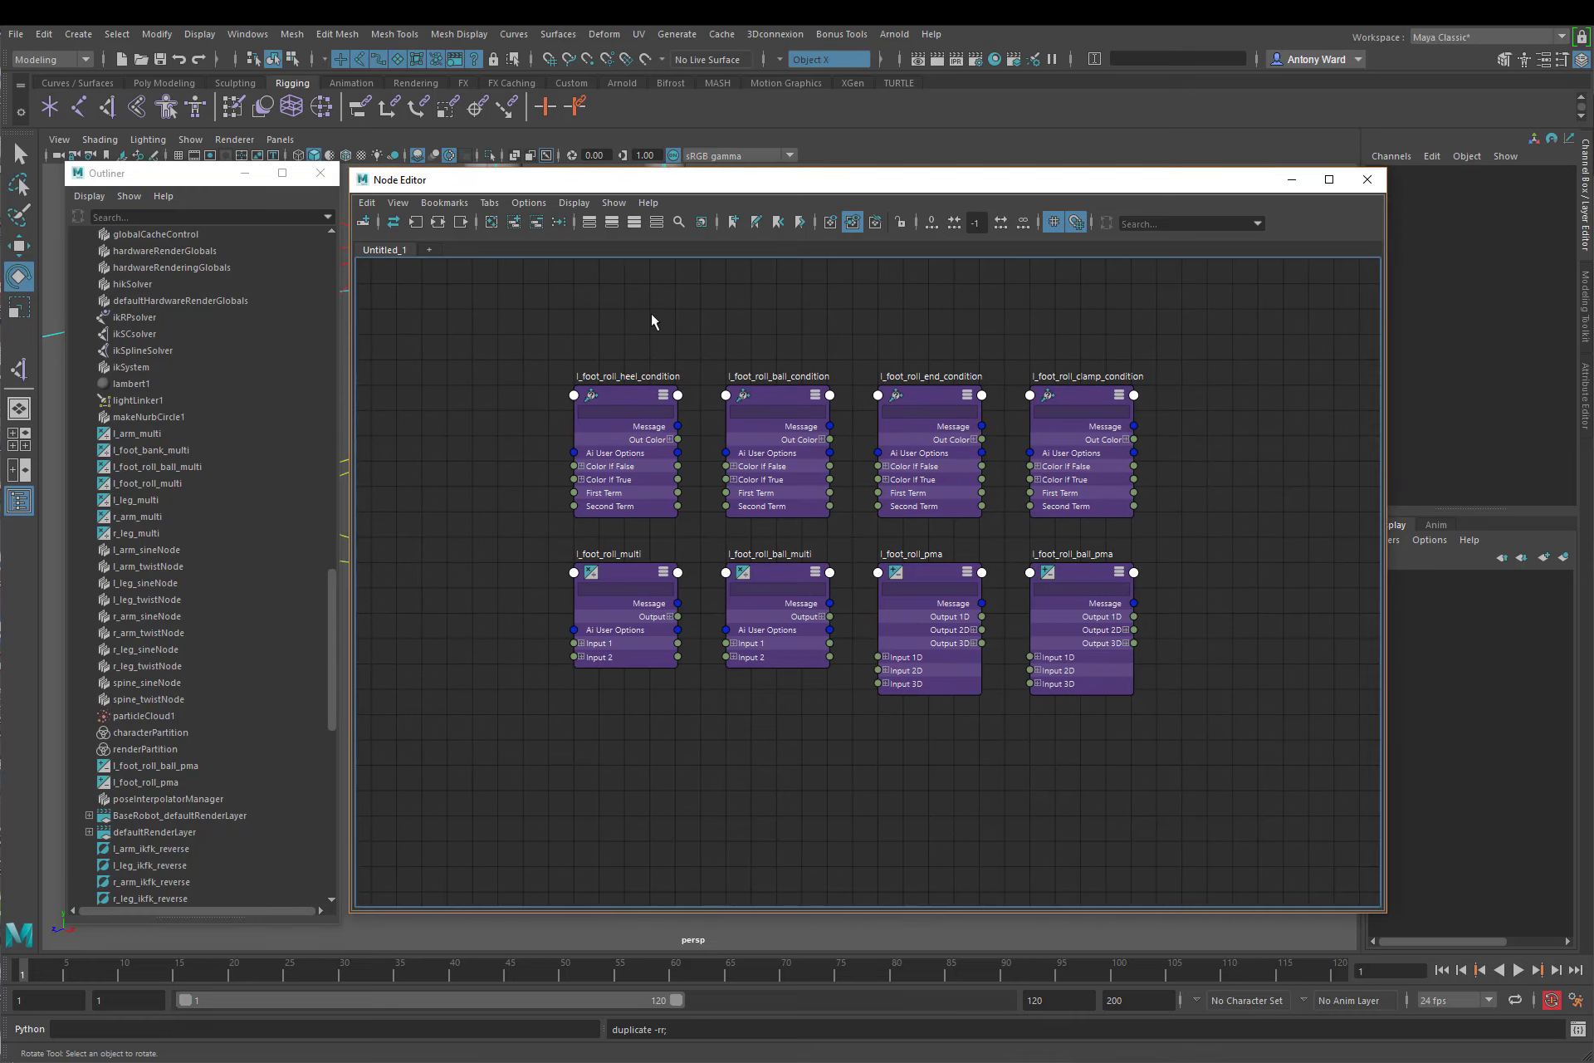
pyautogui.moveTo(611, 187); pyautogui.dragTo(782, 189)
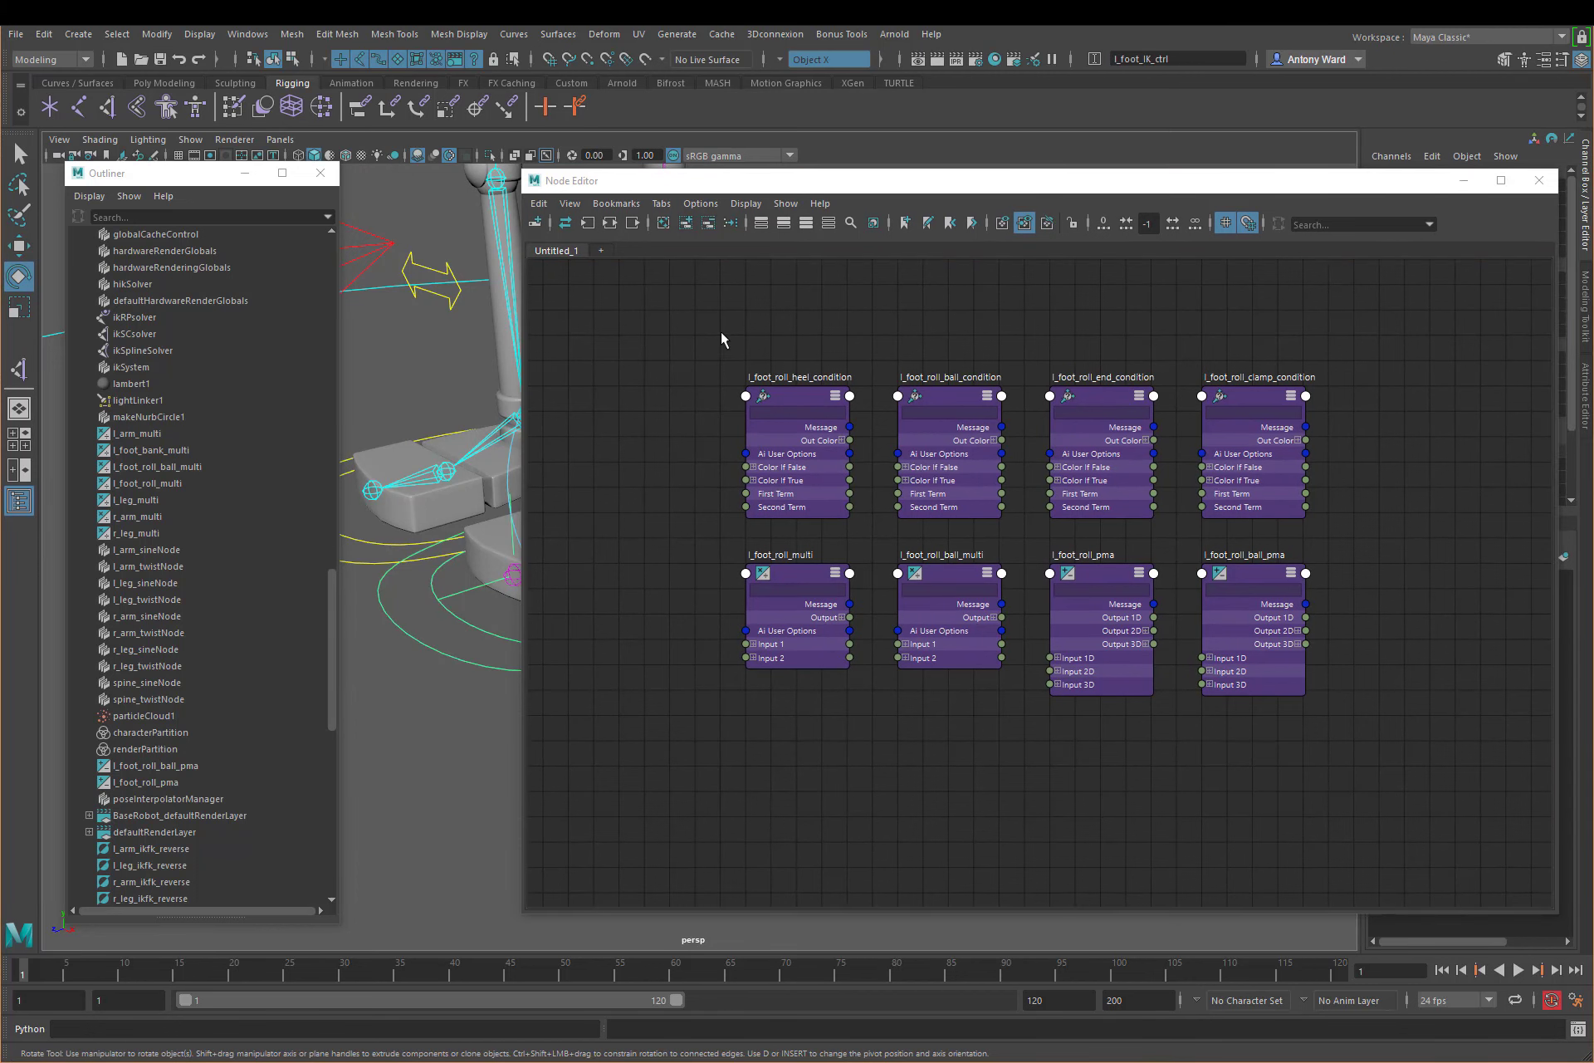
pyautogui.click(686, 224)
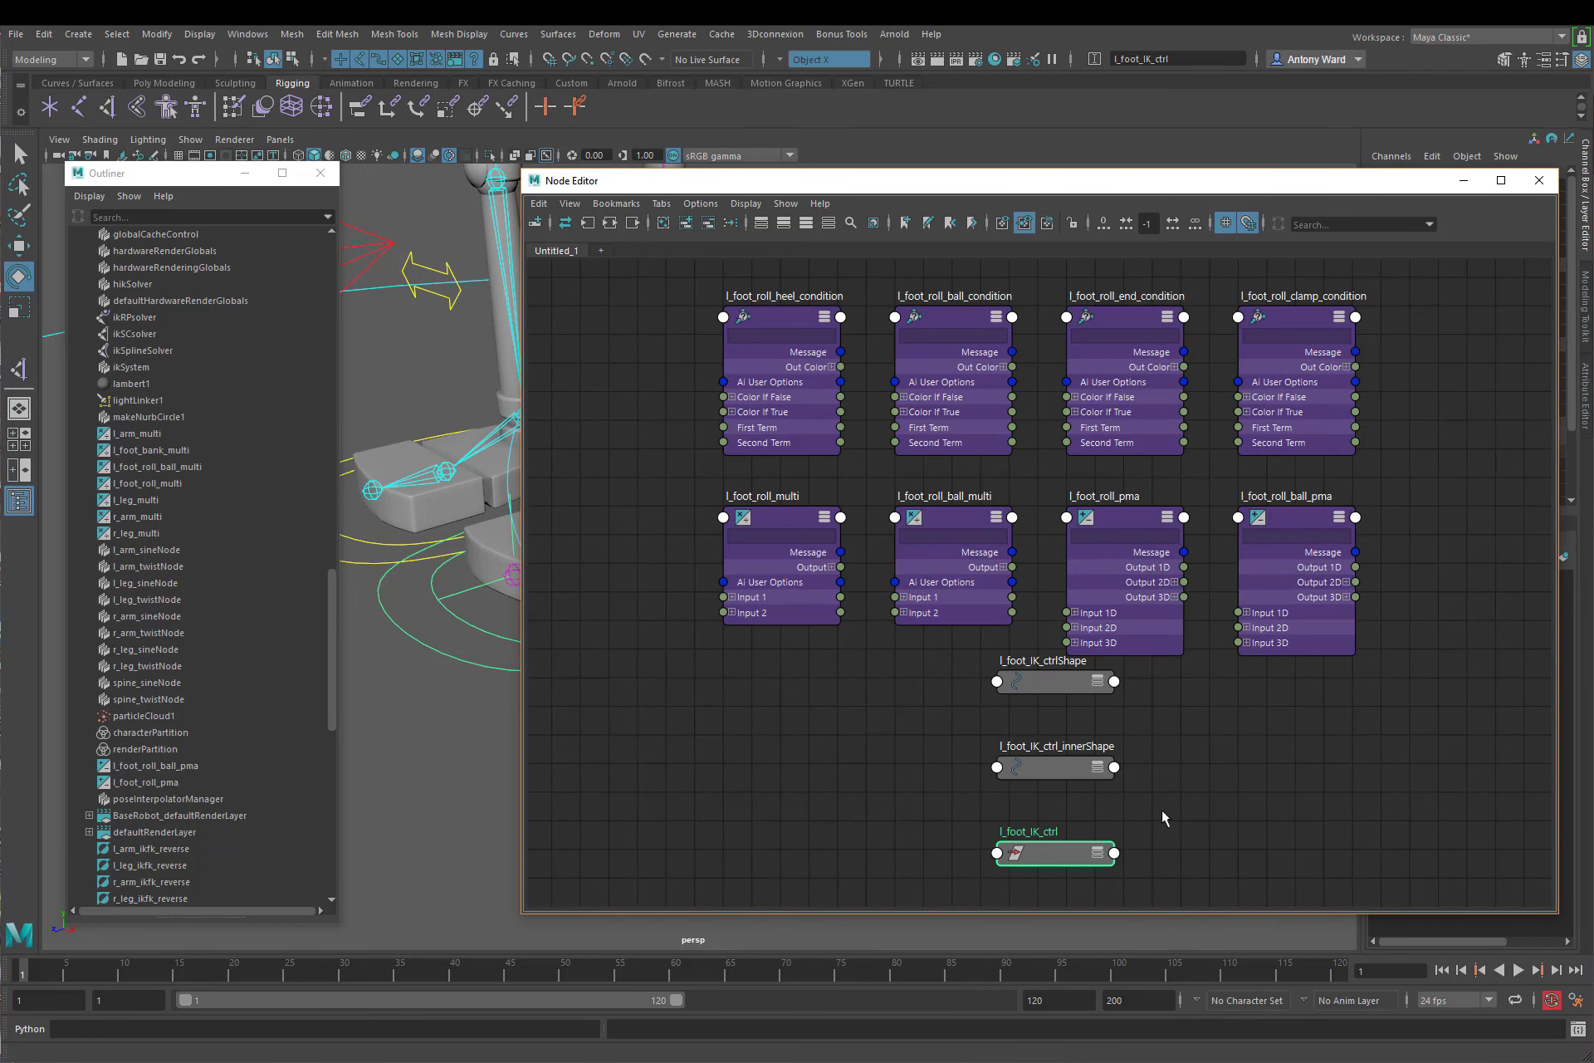
pyautogui.moveTo(1162, 809); pyautogui.dragTo(1044, 676)
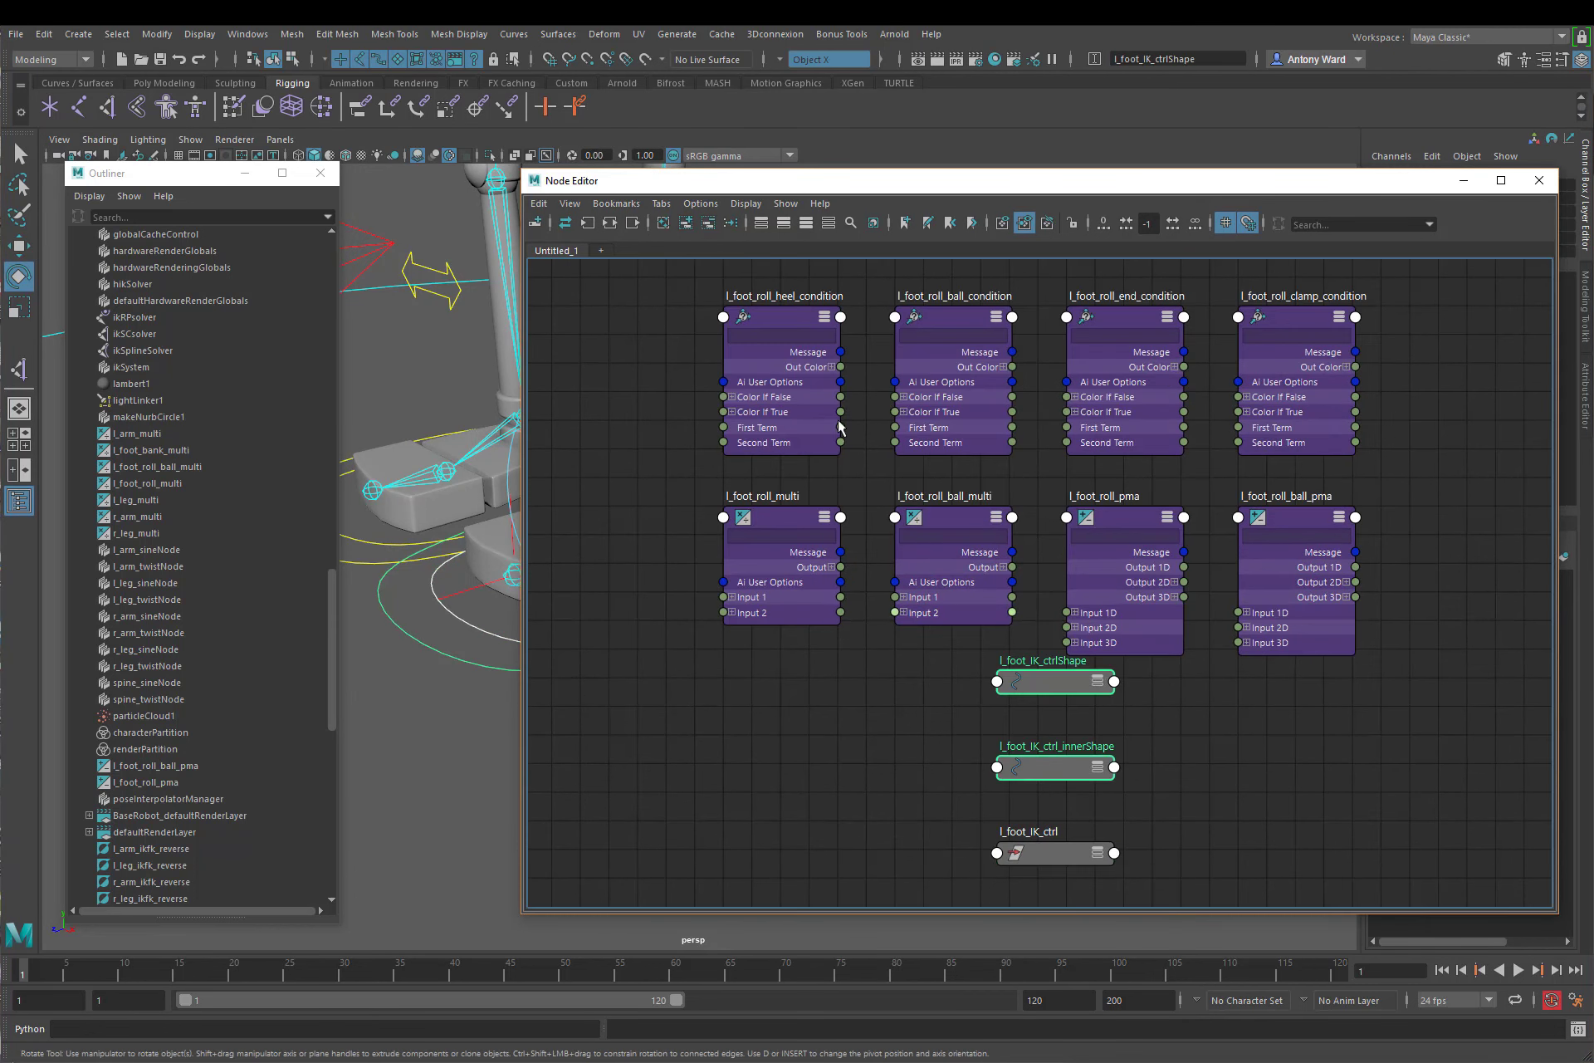
pyautogui.click(710, 225)
# Step: Expand l_foot_IK_ctrl's attributes and place the node left of the roll nodes, level with the condition row
pyautogui.click(1114, 879)
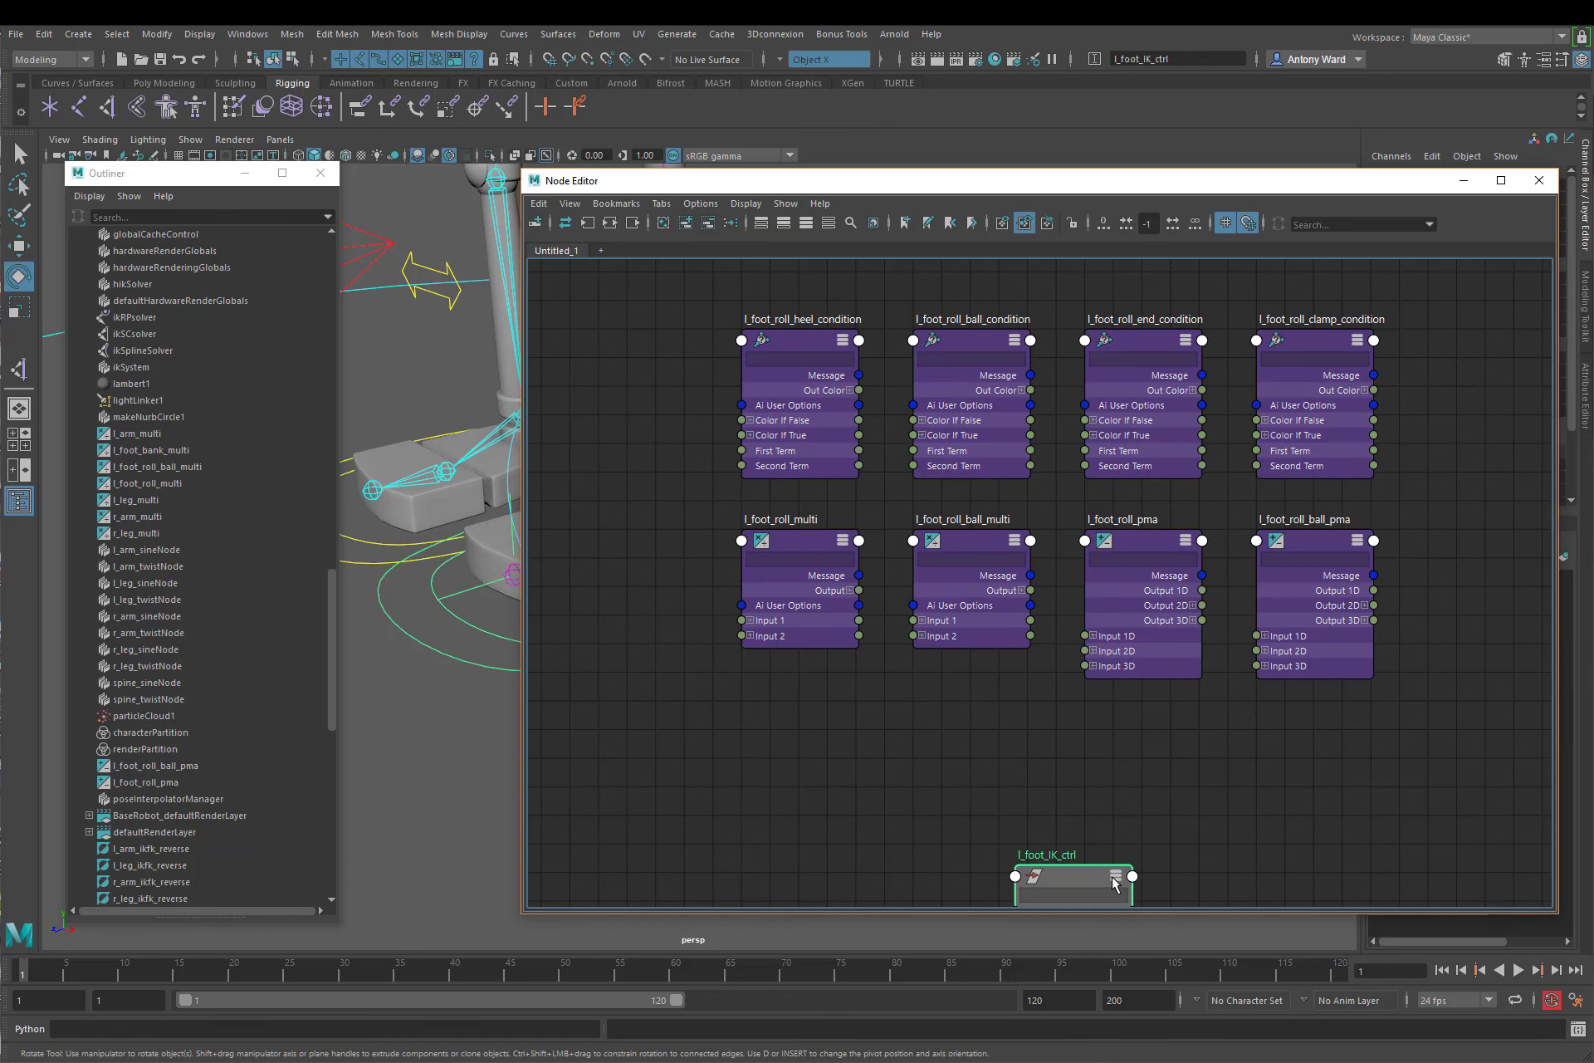
pyautogui.moveTo(1071, 870); pyautogui.dragTo(603, 357)
pyautogui.keyDown('alt'); pyautogui.moveTo(882, 534); pyautogui.dragTo(1072, 572, button='middle'); pyautogui.keyUp('alt')
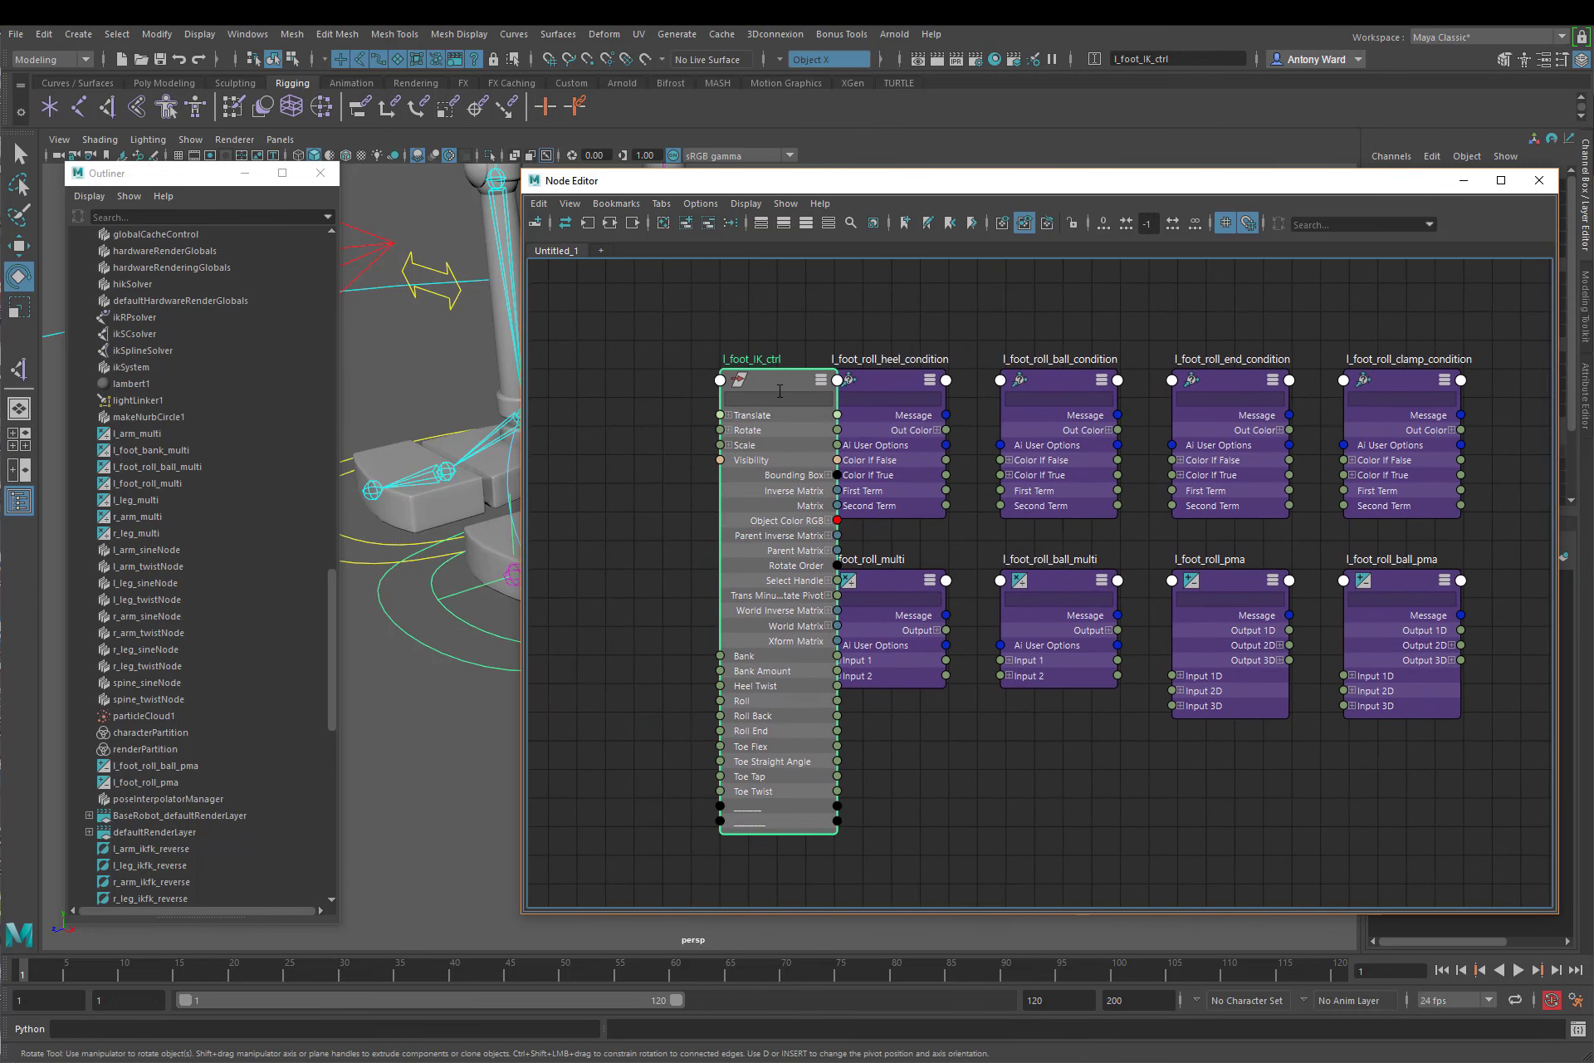
pyautogui.moveTo(780, 391); pyautogui.dragTo(641, 370)
pyautogui.keyDown('alt'); pyautogui.moveTo(938, 495); pyautogui.dragTo(1124, 531, button='middle'); pyautogui.keyUp('alt')
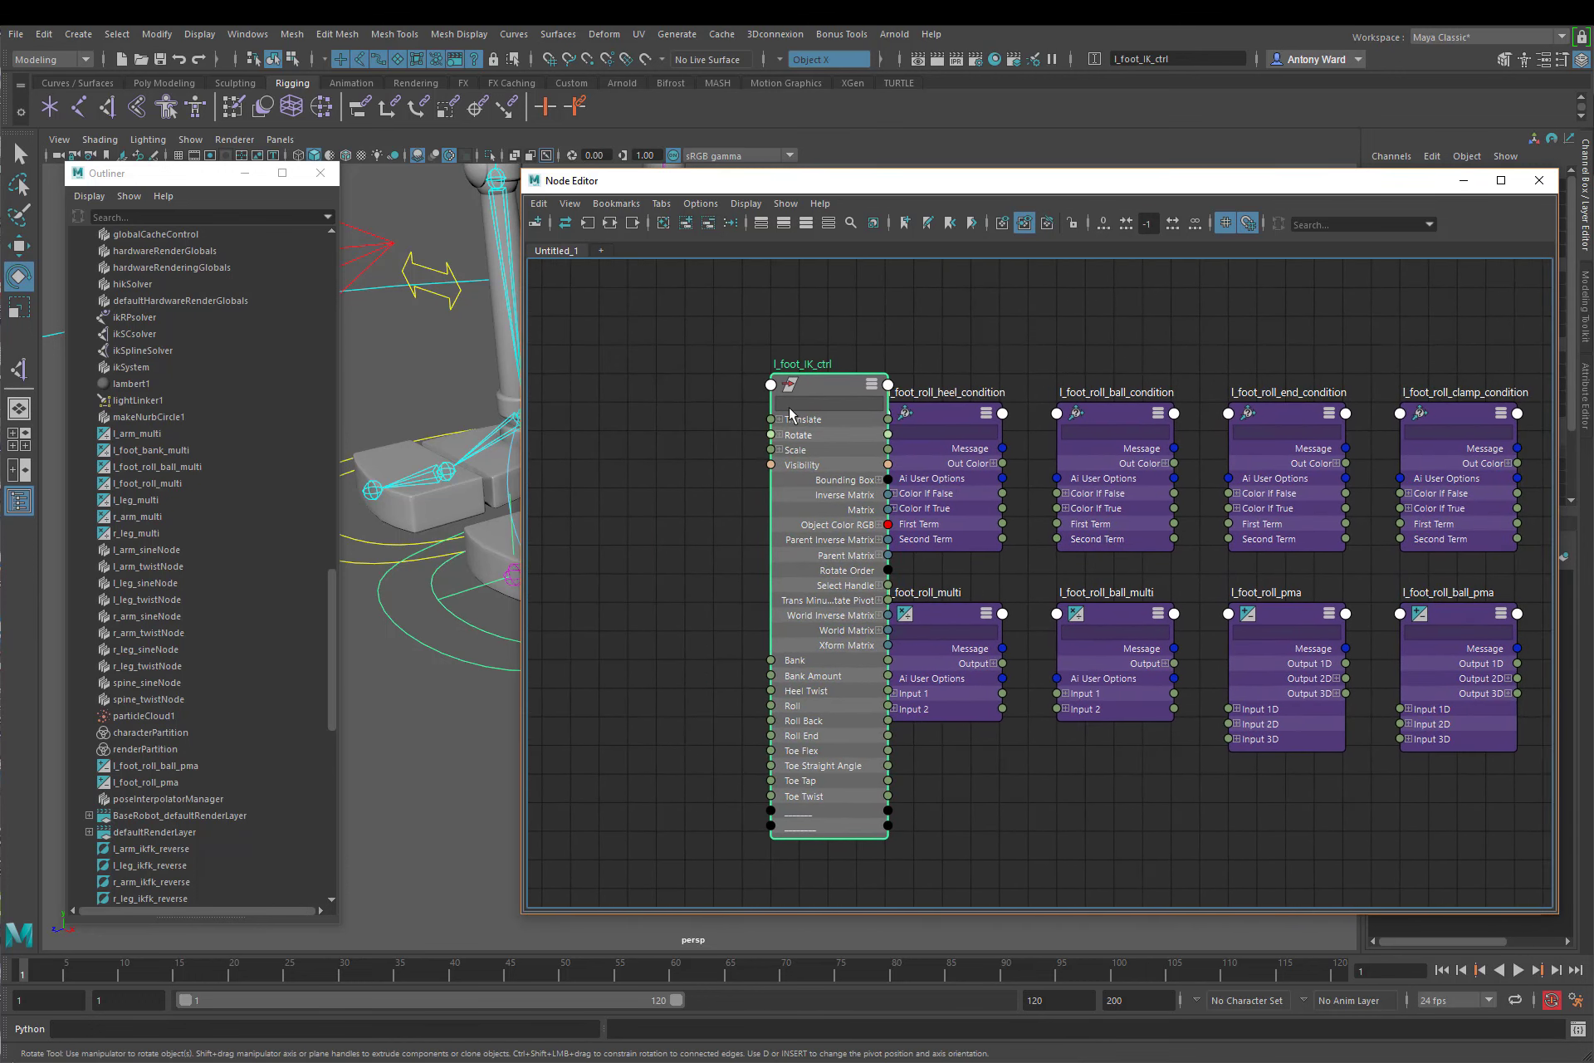
pyautogui.moveTo(790, 413); pyautogui.dragTo(593, 362)
pyautogui.keyDown('alt'); pyautogui.moveTo(985, 476); pyautogui.dragTo(1087, 490, button='middle'); pyautogui.keyUp('alt')
pyautogui.keyDown('alt'); pyautogui.moveTo(1086, 489); pyautogui.dragTo(1056, 492, button='right'); pyautogui.keyUp('alt')
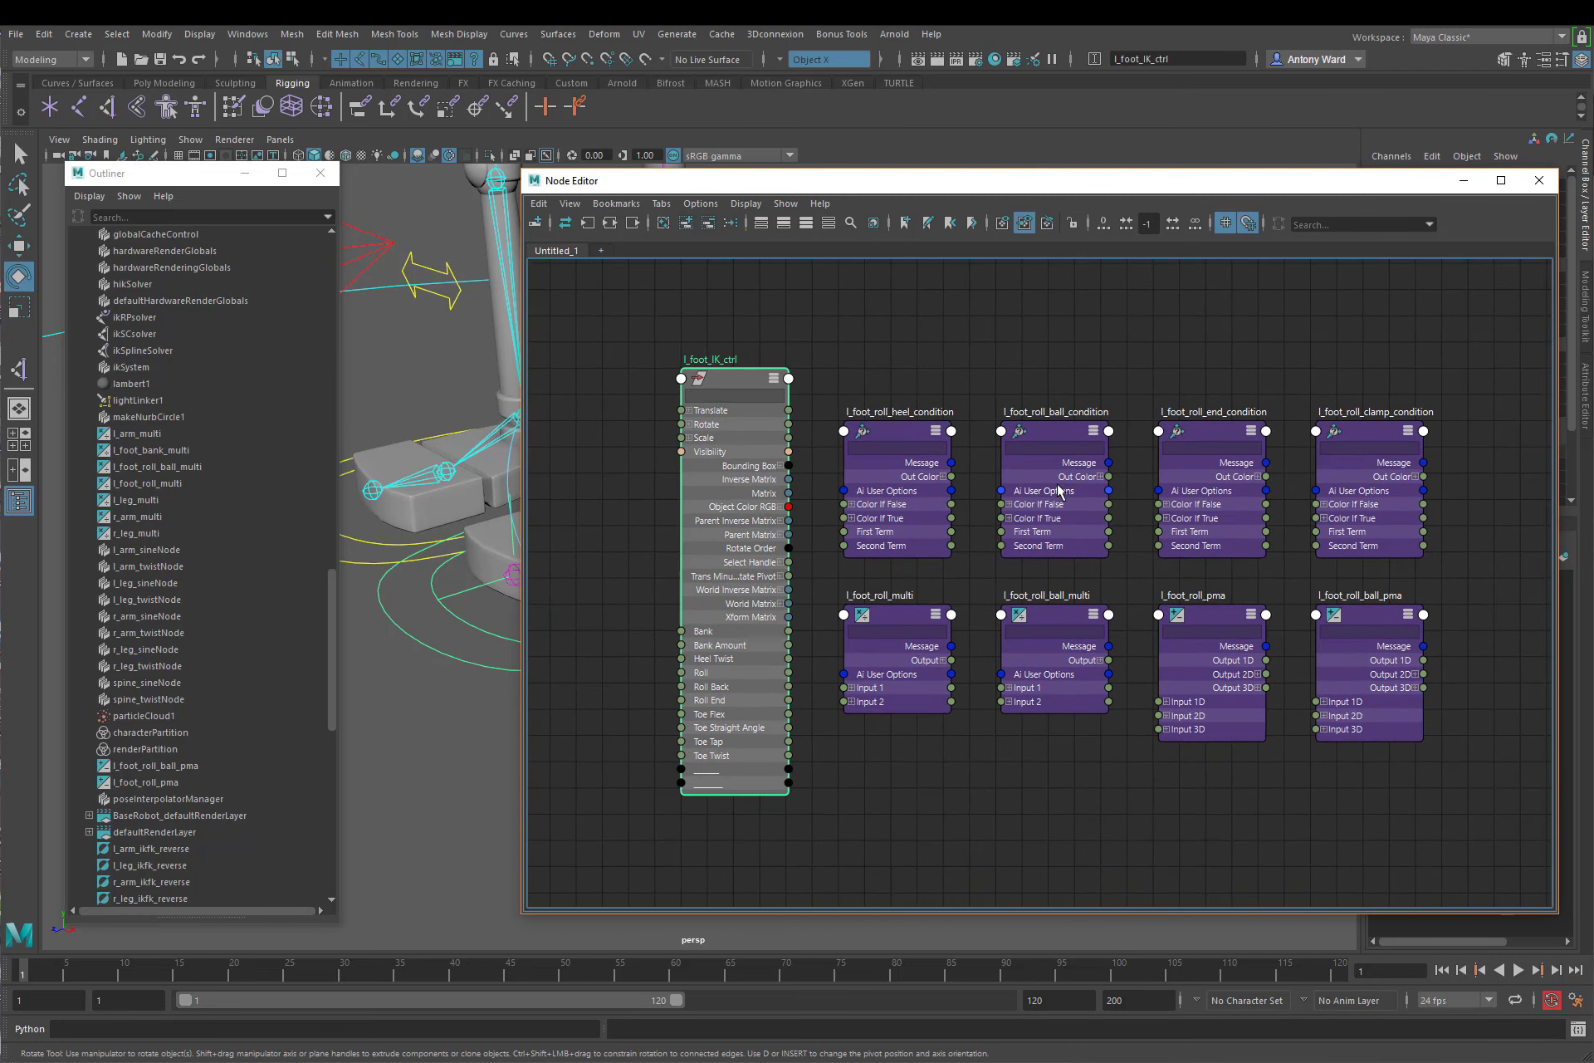
pyautogui.moveTo(725, 396); pyautogui.dragTo(705, 438)
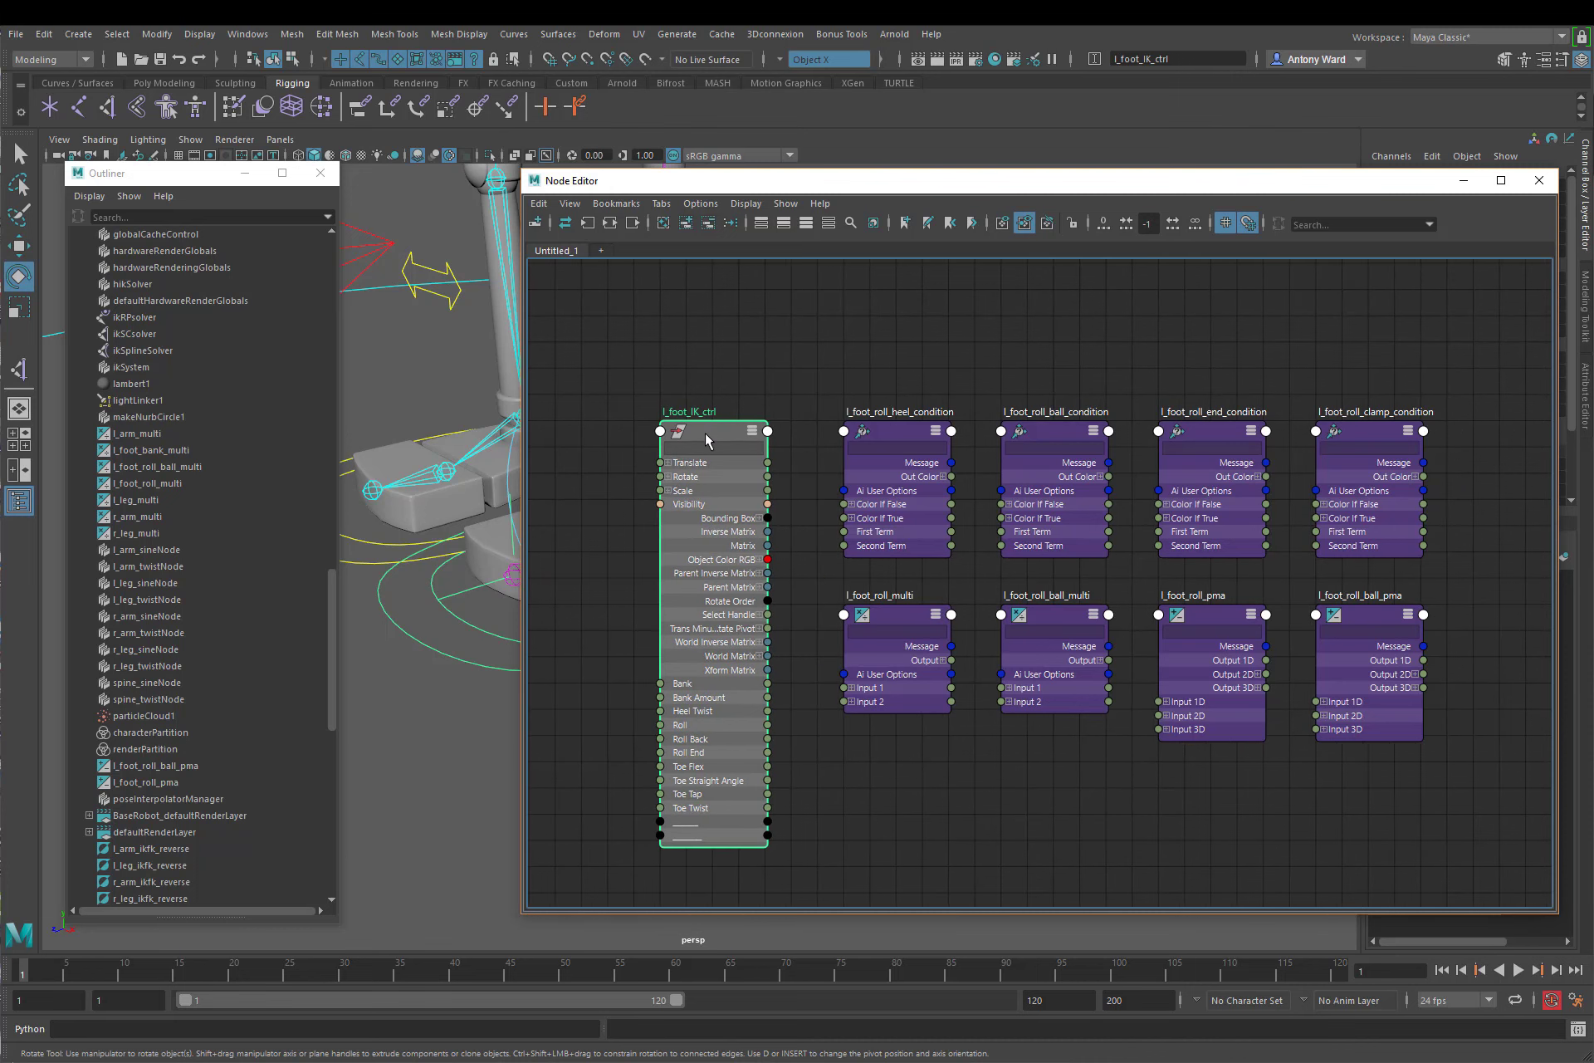
pyautogui.click(902, 327)
pyautogui.keyDown('alt'); pyautogui.moveTo(951, 392); pyautogui.dragTo(902, 346, button='middle'); pyautogui.keyUp('alt')
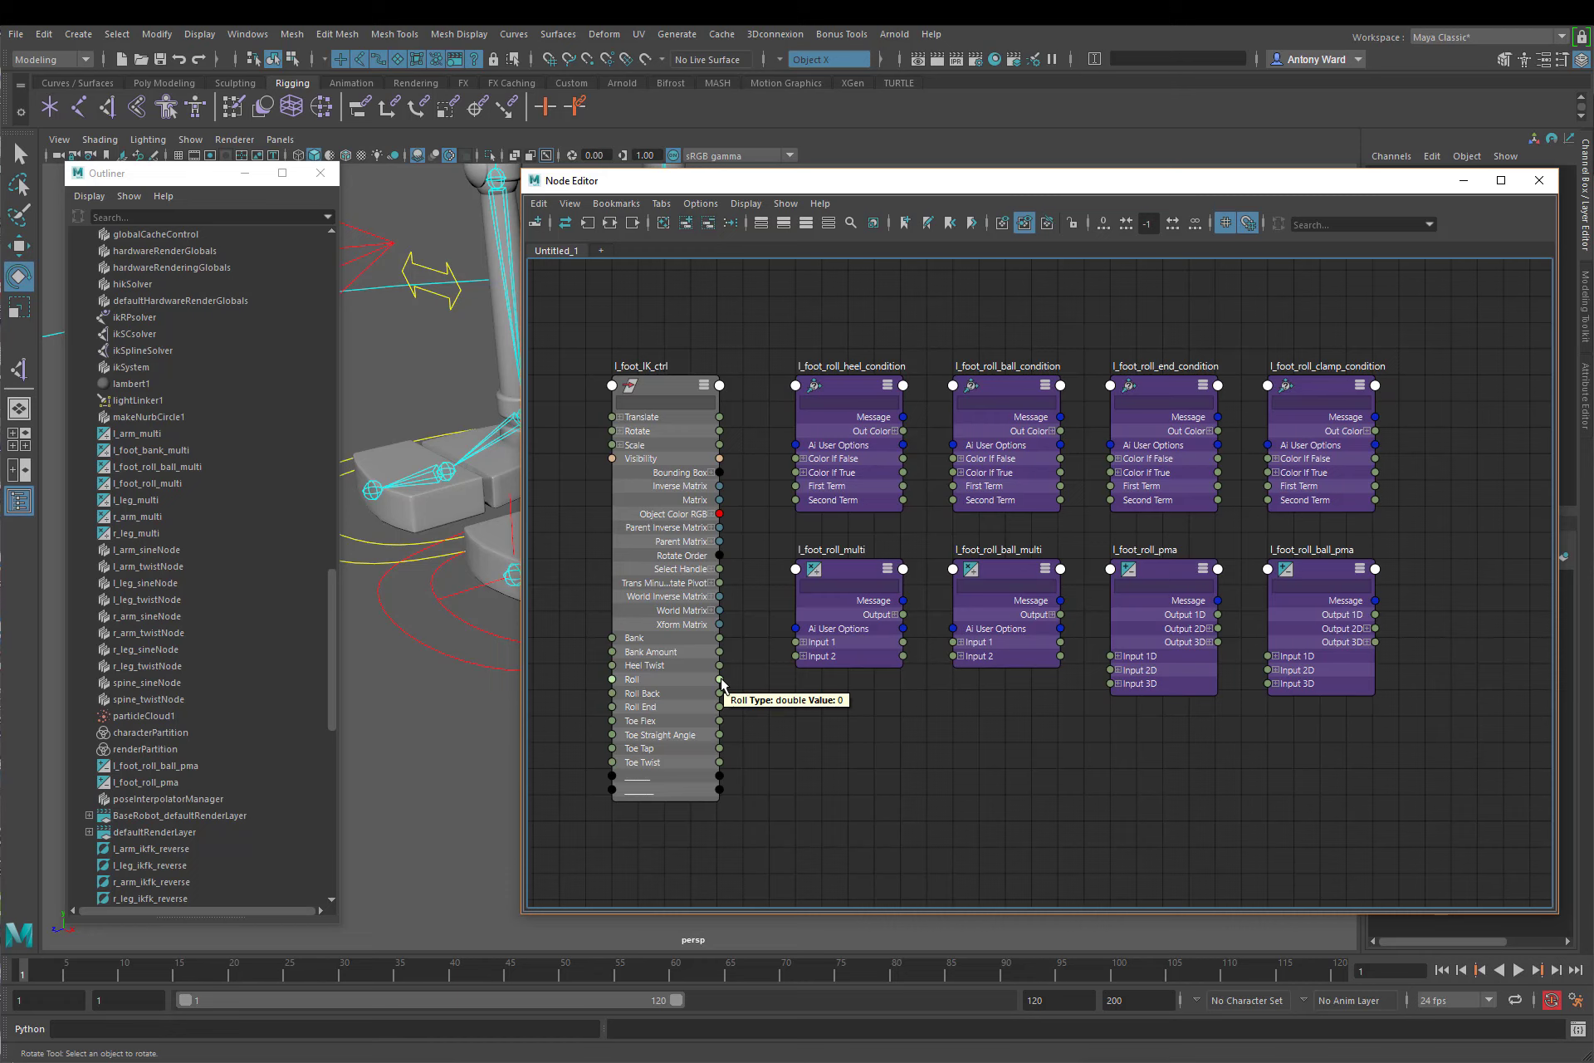
# Step: Separate l_foot_roll_ball_condition from the other roll nodes and move the remaining seven away from the control node
pyautogui.click(1015, 390)
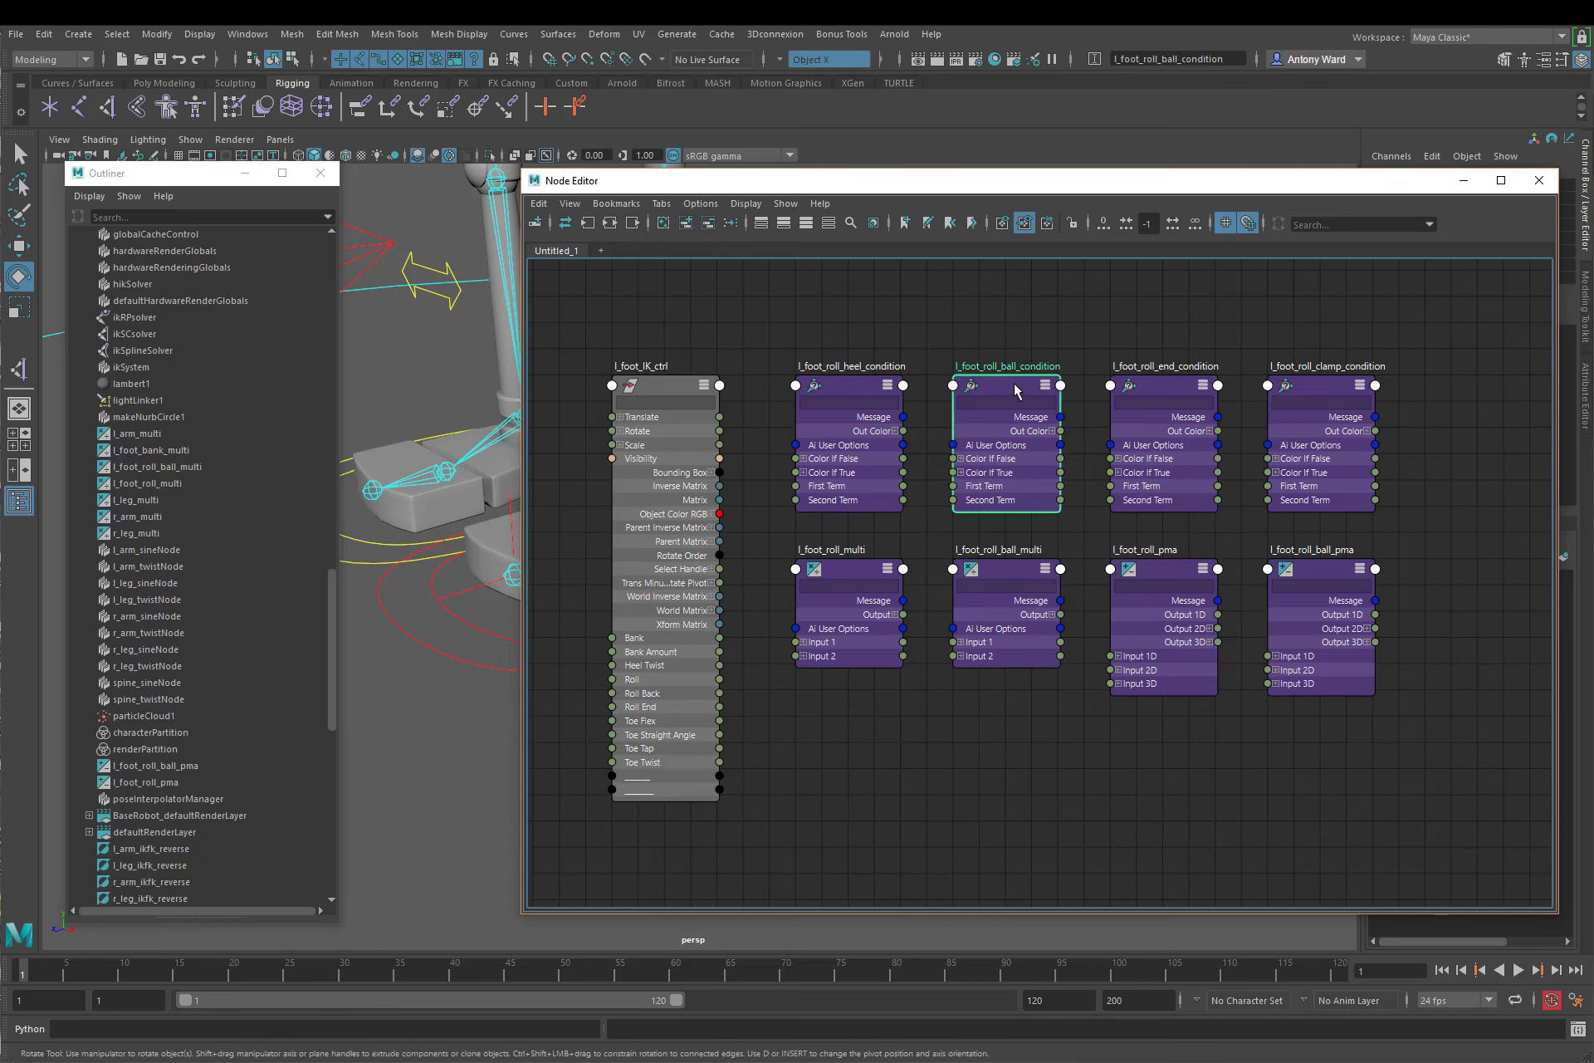
pyautogui.moveTo(1014, 391); pyautogui.dragTo(752, 311)
pyautogui.moveTo(878, 402); pyautogui.dragTo(1035, 404)
pyautogui.moveTo(855, 345); pyautogui.dragTo(1395, 714)
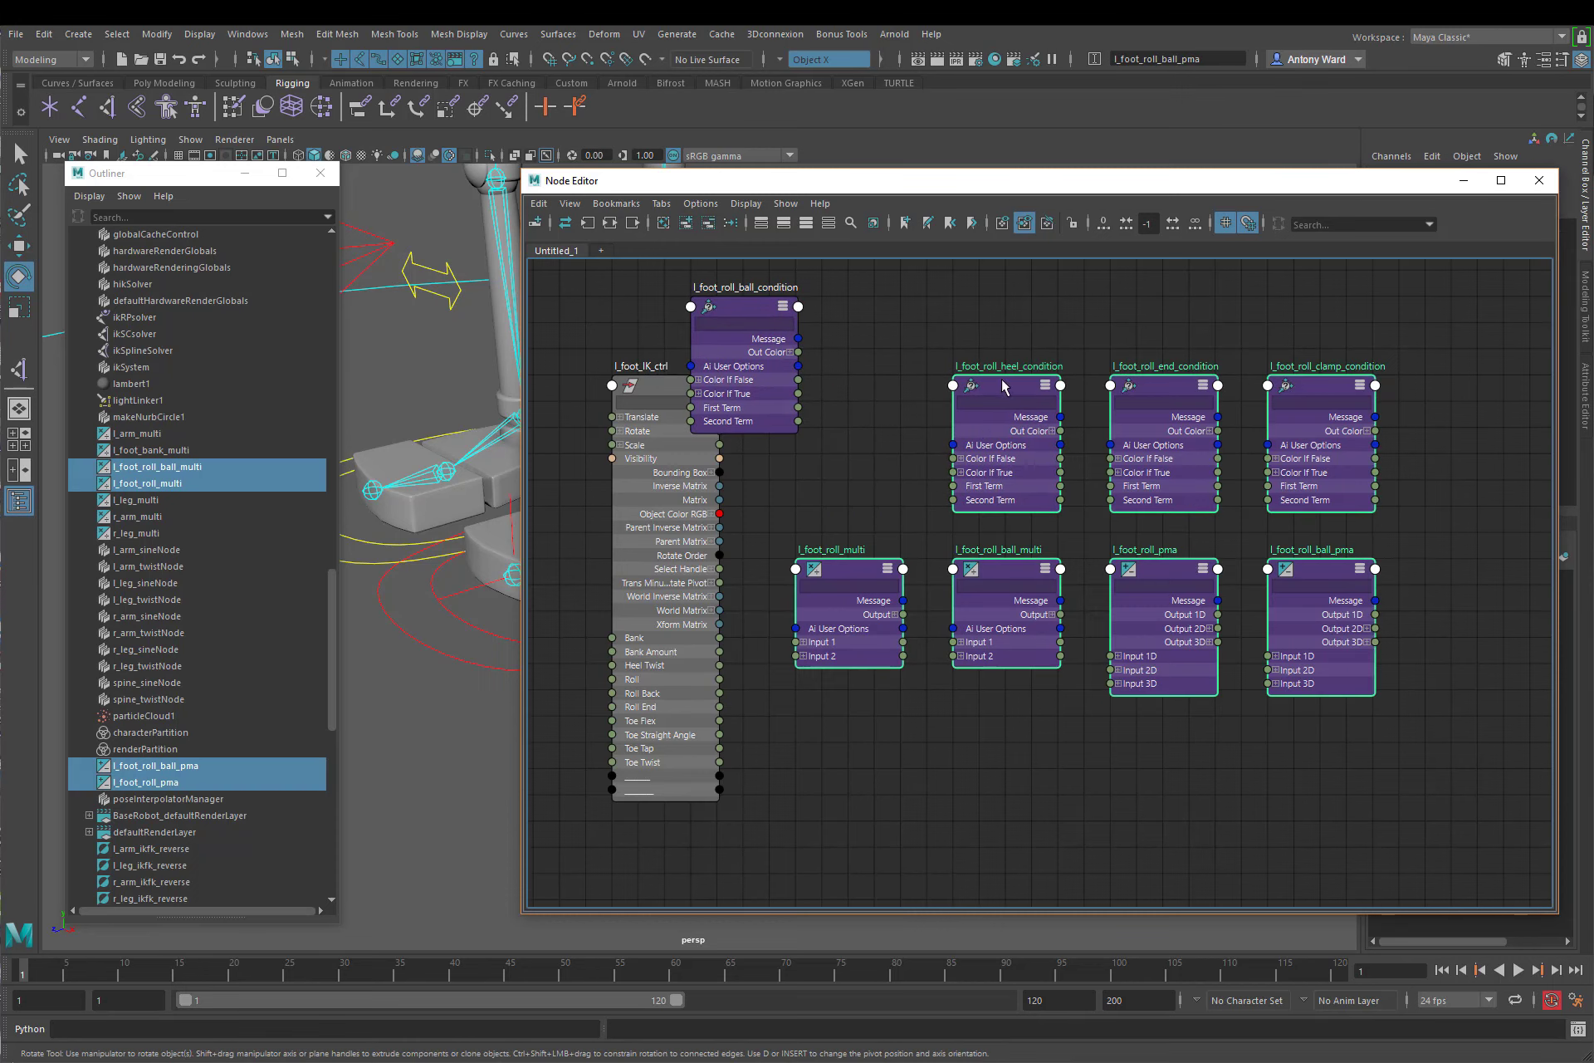
pyautogui.moveTo(1004, 387); pyautogui.dragTo(1424, 440)
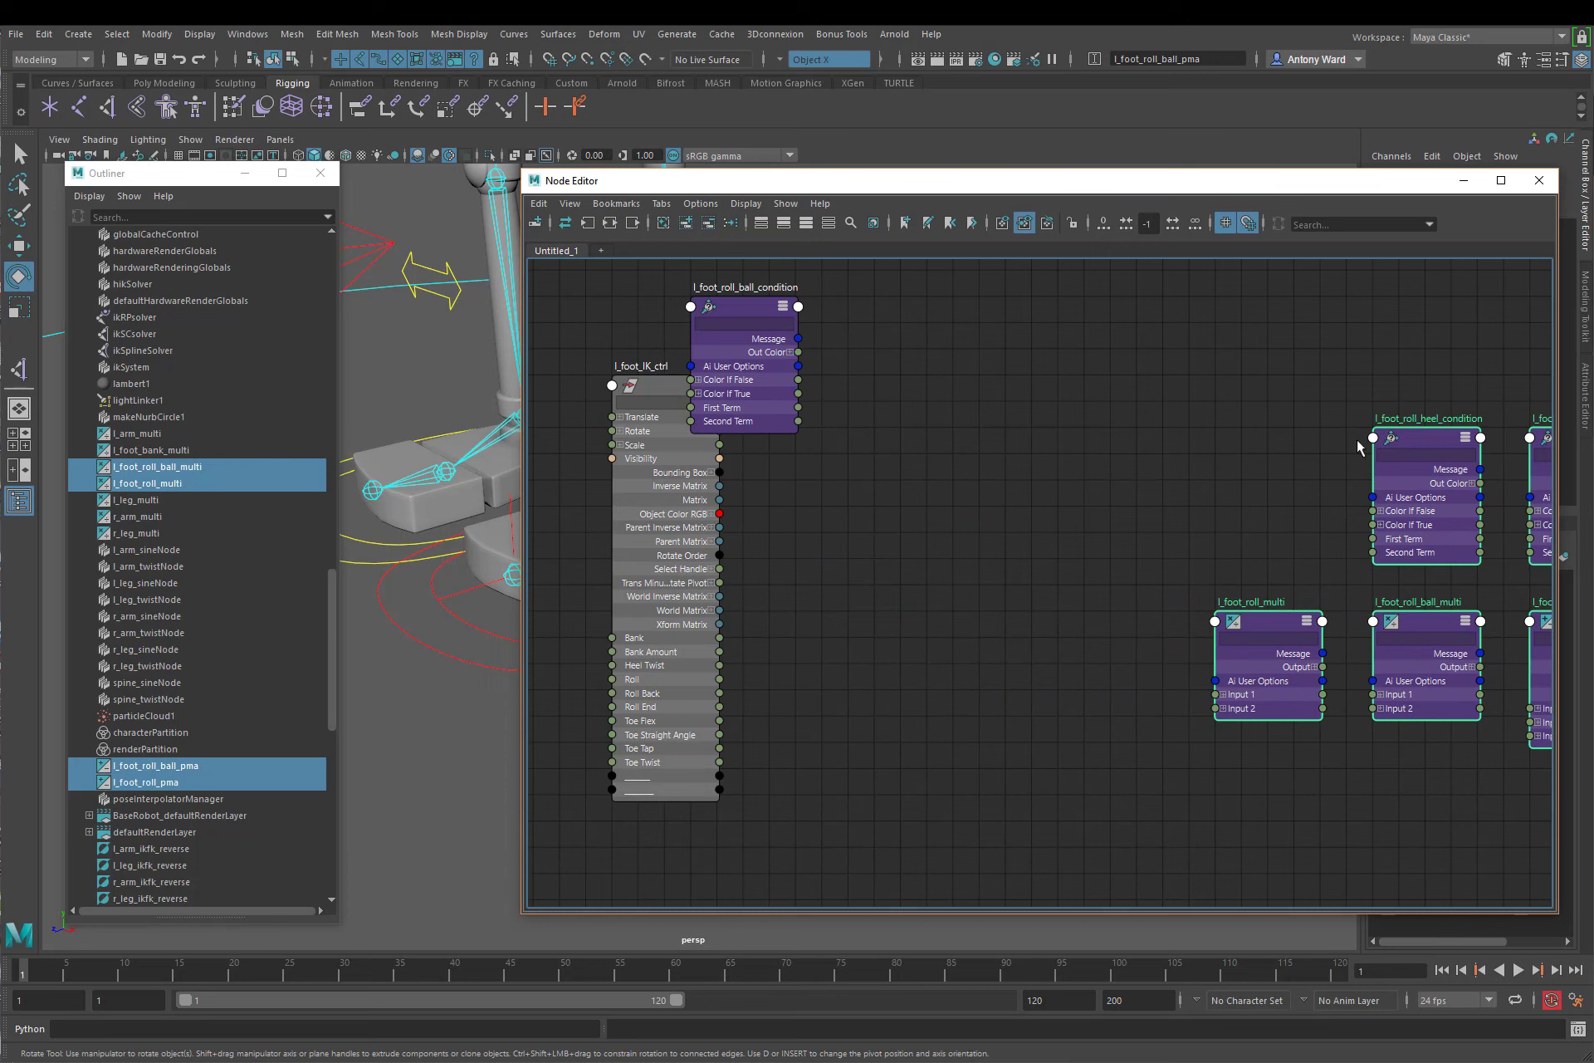
# Step: Expand Color If True and Color If False on l_foot_roll_ball_condition and place the node beside l_foot_IK_ctrl
pyautogui.click(698, 394)
pyautogui.click(698, 379)
pyautogui.moveTo(760, 313); pyautogui.dragTo(838, 391)
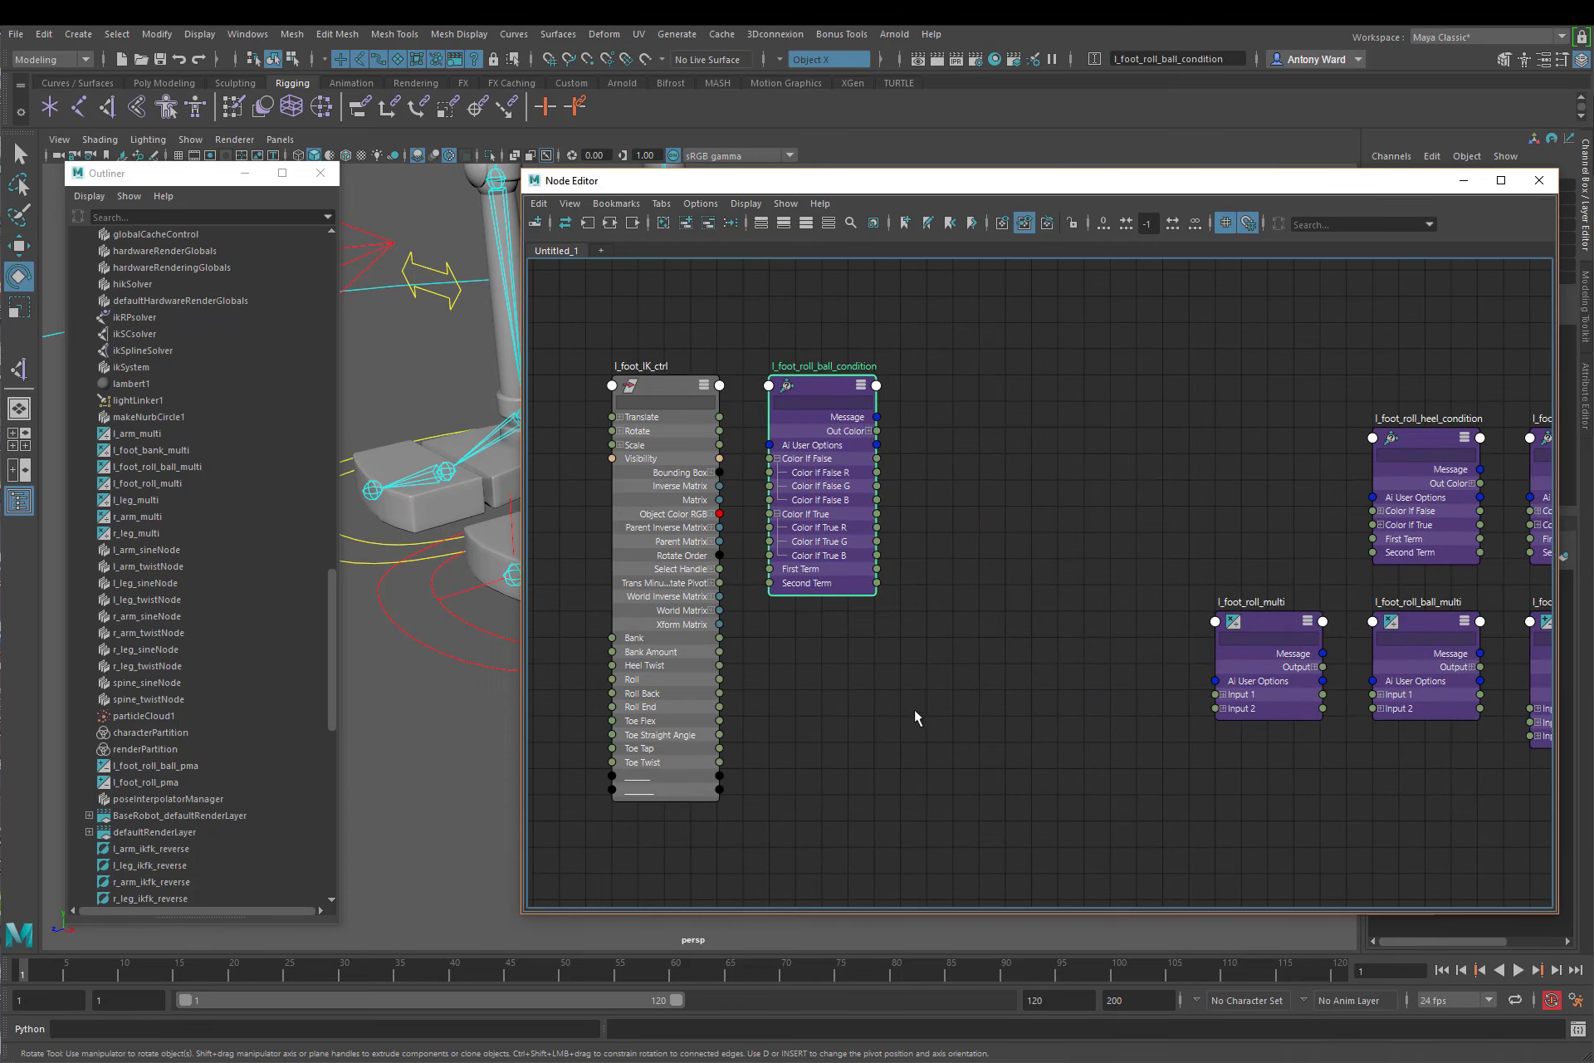
pyautogui.click(796, 711)
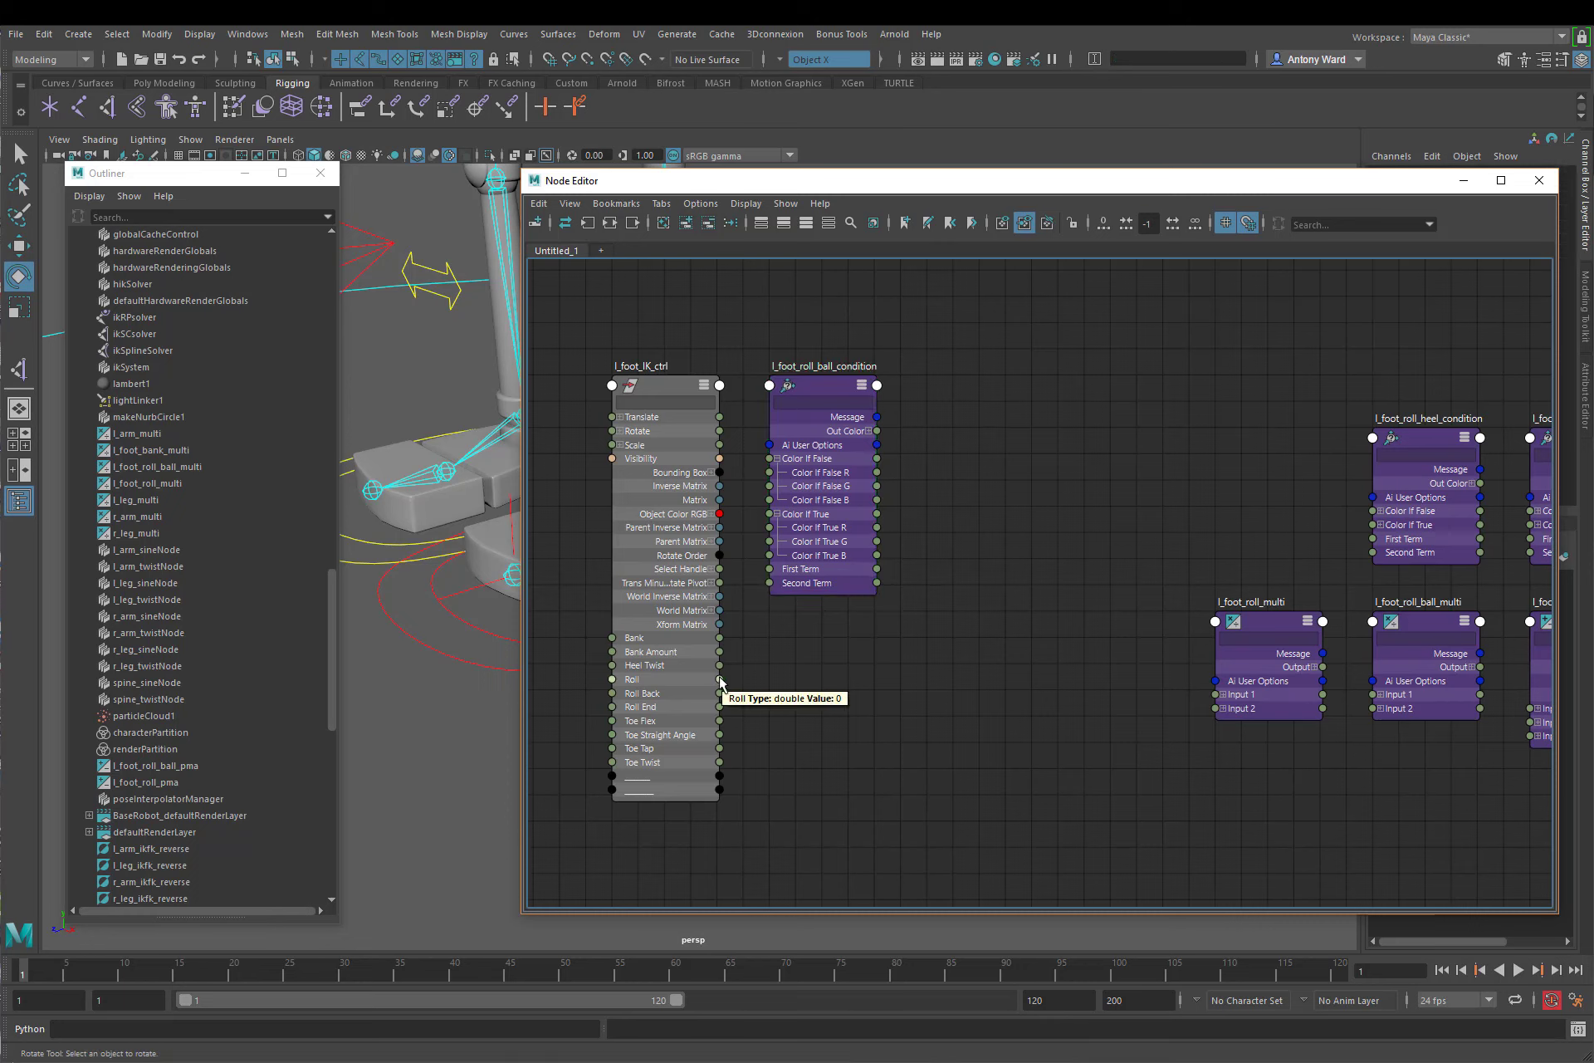
# Step: Connect l_foot_IK_ctrl's Roll to Color If False R and First Term of l_foot_roll_ball_condition
pyautogui.moveTo(719, 679); pyautogui.dragTo(769, 472)
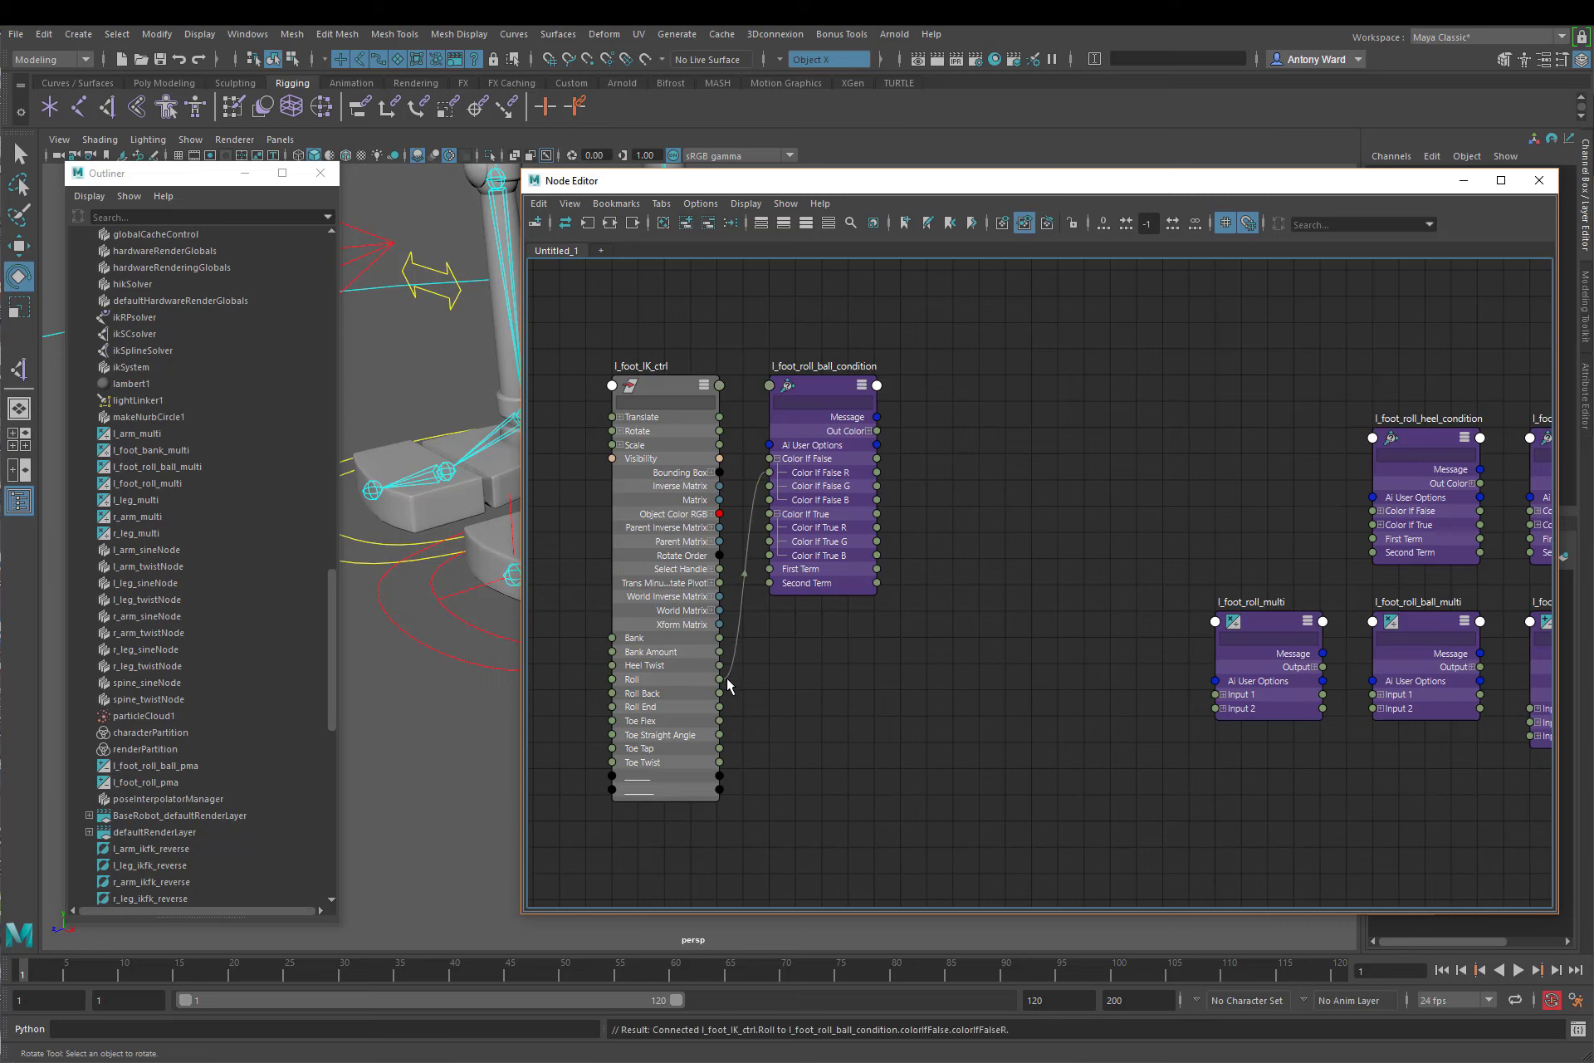
pyautogui.moveTo(720, 679); pyautogui.dragTo(769, 569)
pyautogui.click(827, 394)
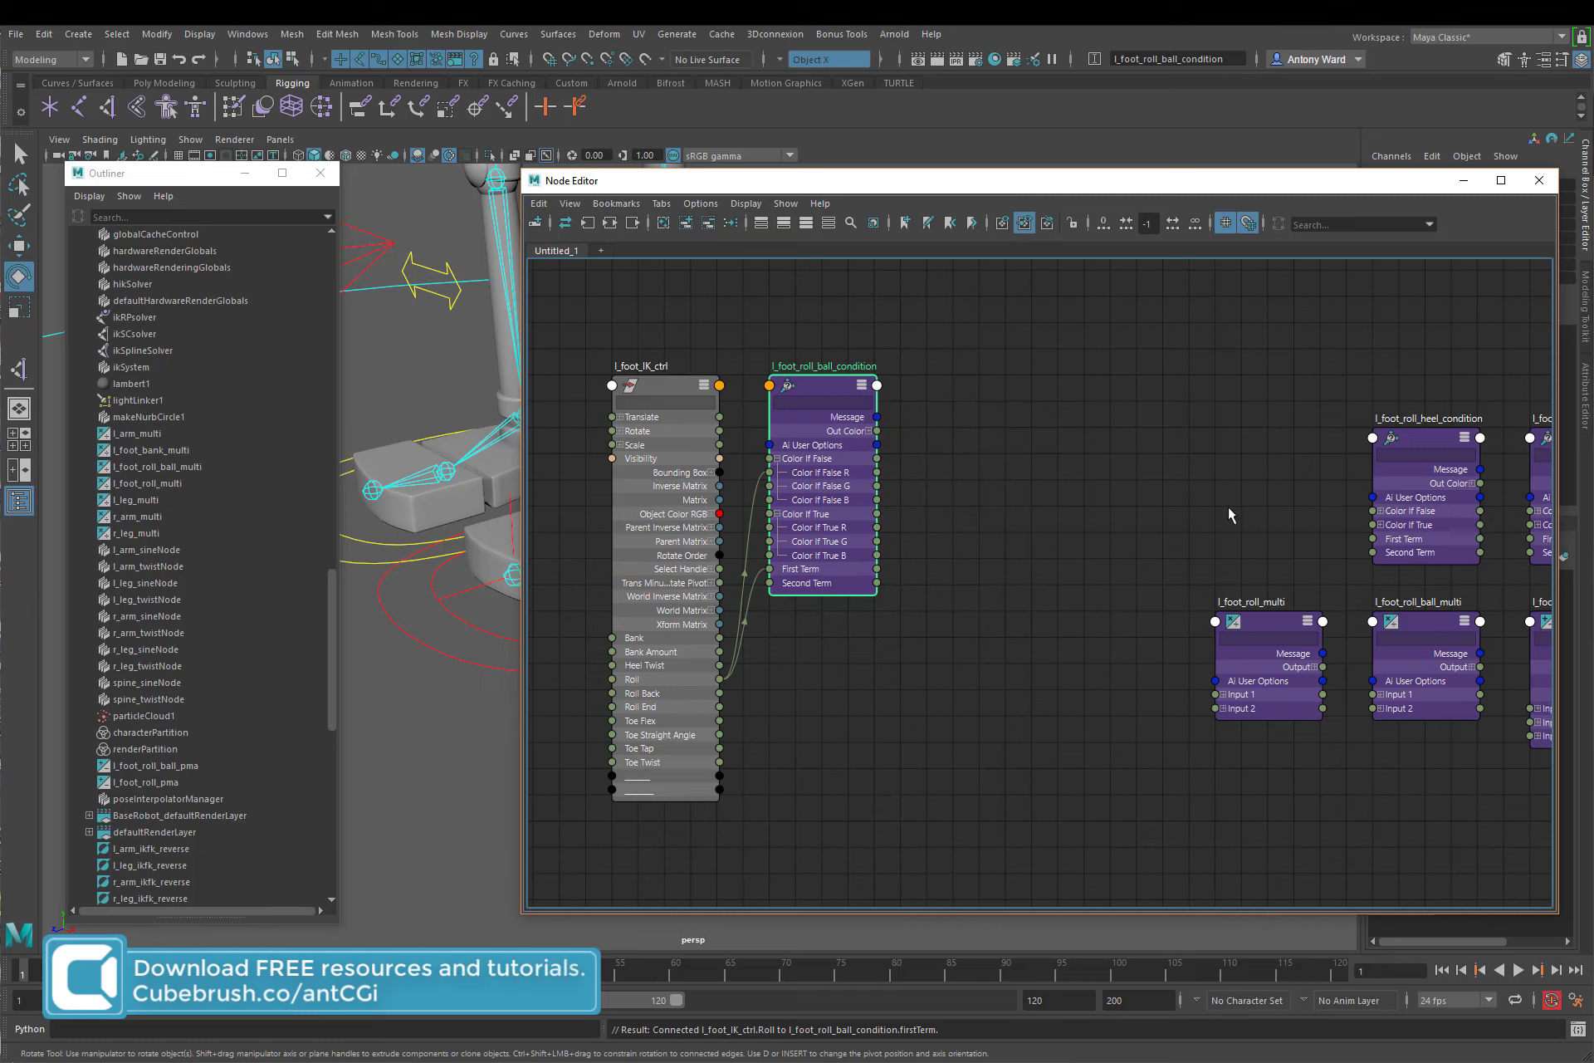
# Step: Place l_foot_roll_heel_condition below the ball condition and connect l_foot_IK_ctrl's Roll to its First Term and Color If False R
pyautogui.click(1359, 469)
pyautogui.moveTo(1443, 487); pyautogui.dragTo(866, 697)
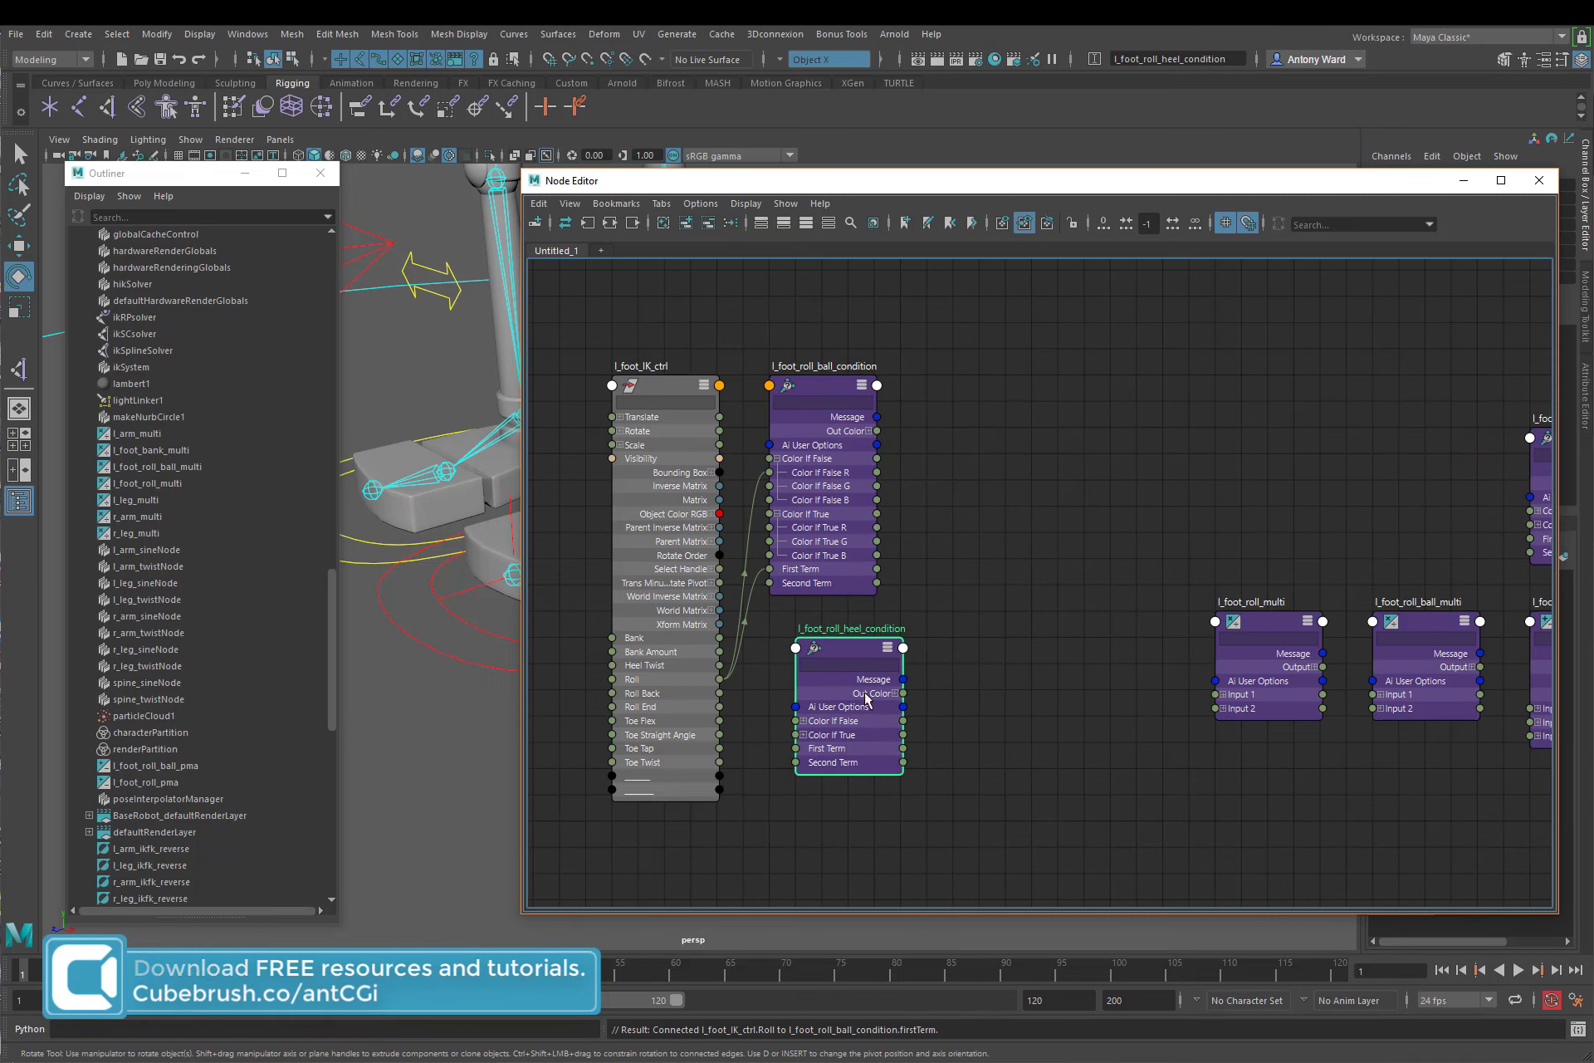
pyautogui.click(803, 735)
pyautogui.click(802, 721)
pyautogui.moveTo(813, 701); pyautogui.dragTo(767, 807)
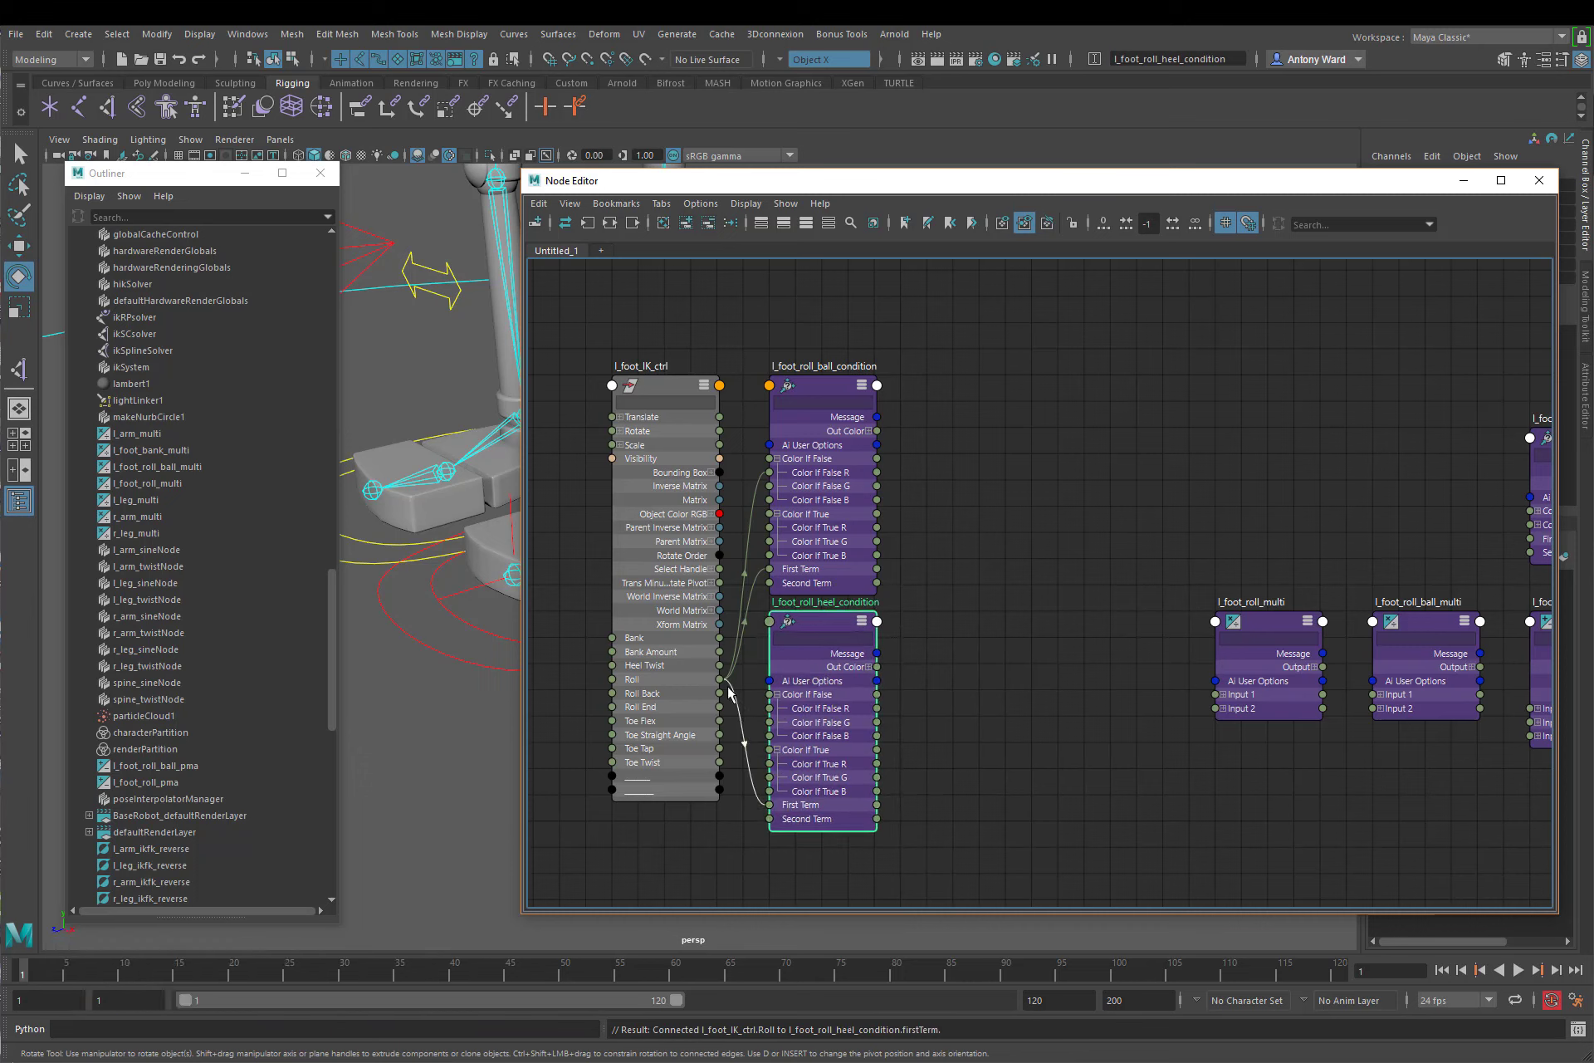
pyautogui.moveTo(720, 679); pyautogui.dragTo(768, 710)
# Step: Bring l_foot_roll_pma beside the condition nodes and connect l_foot_IK_ctrl's Roll to its Input 1D[0]
pyautogui.keyDown('alt'); pyautogui.moveTo(1182, 639); pyautogui.dragTo(922, 639, button='middle'); pyautogui.keyUp('alt')
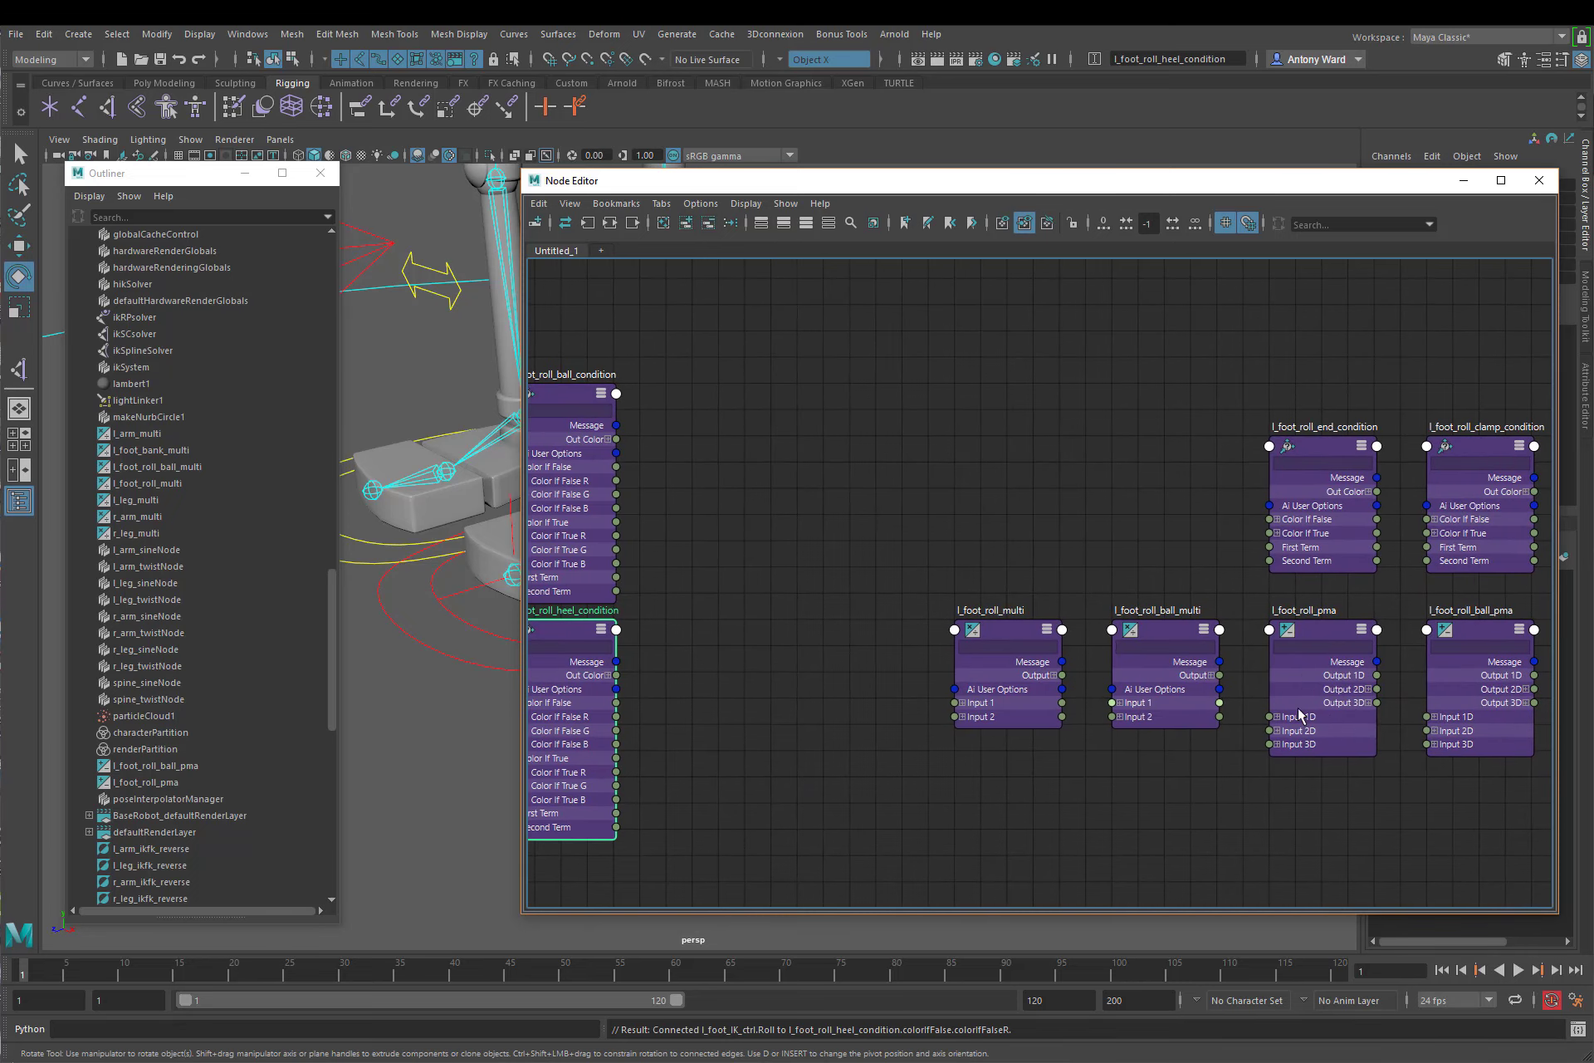
pyautogui.click(1325, 630)
pyautogui.moveTo(1325, 630); pyautogui.dragTo(752, 628)
pyautogui.keyDown('alt'); pyautogui.moveTo(931, 642); pyautogui.dragTo(1292, 582, button='middle'); pyautogui.keyUp('alt')
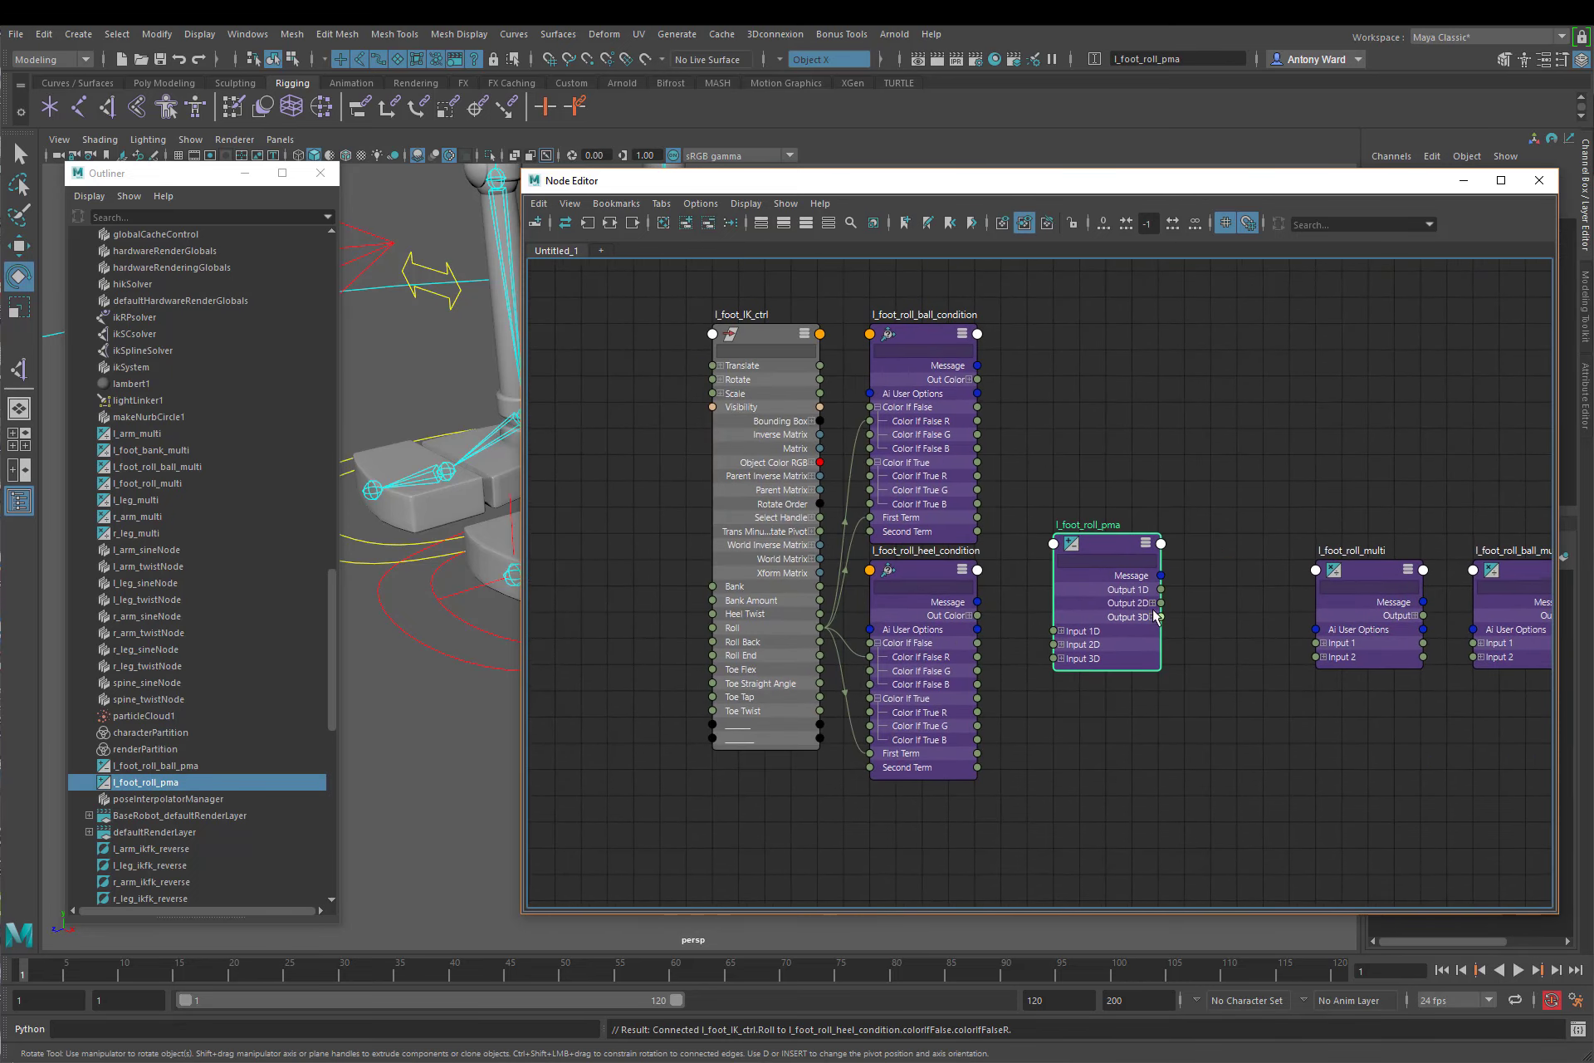
pyautogui.click(1061, 631)
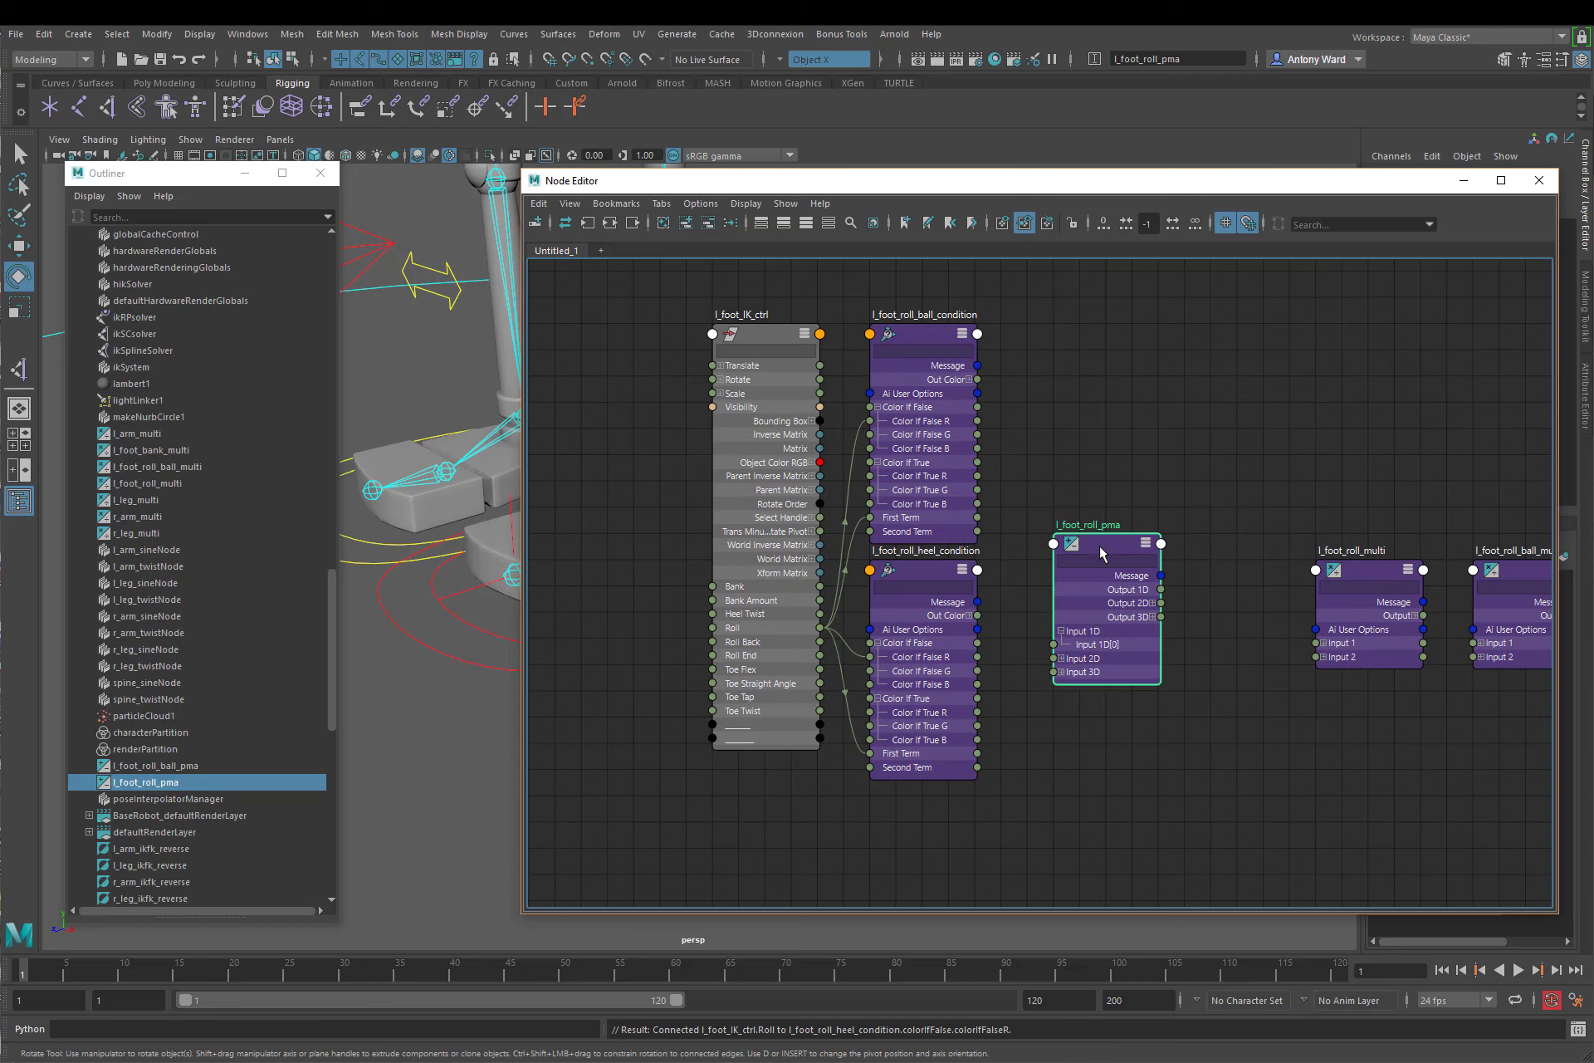
pyautogui.moveTo(1112, 551); pyautogui.dragTo(1085, 498)
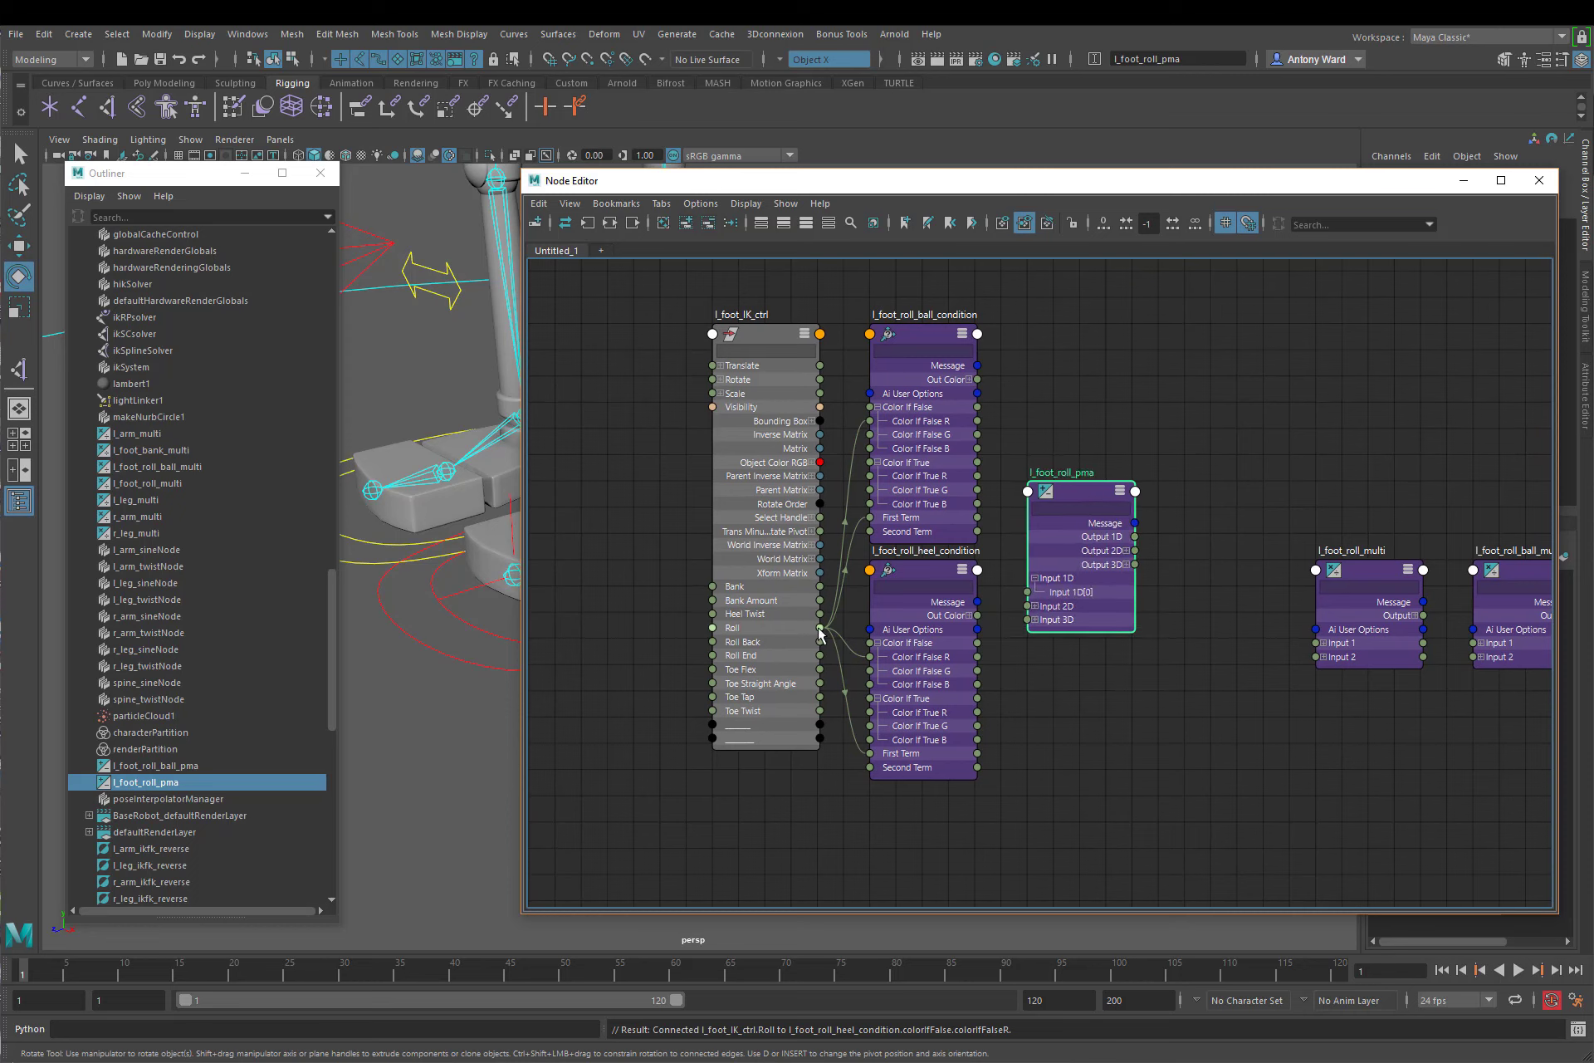
pyautogui.moveTo(820, 628); pyautogui.dragTo(1027, 591)
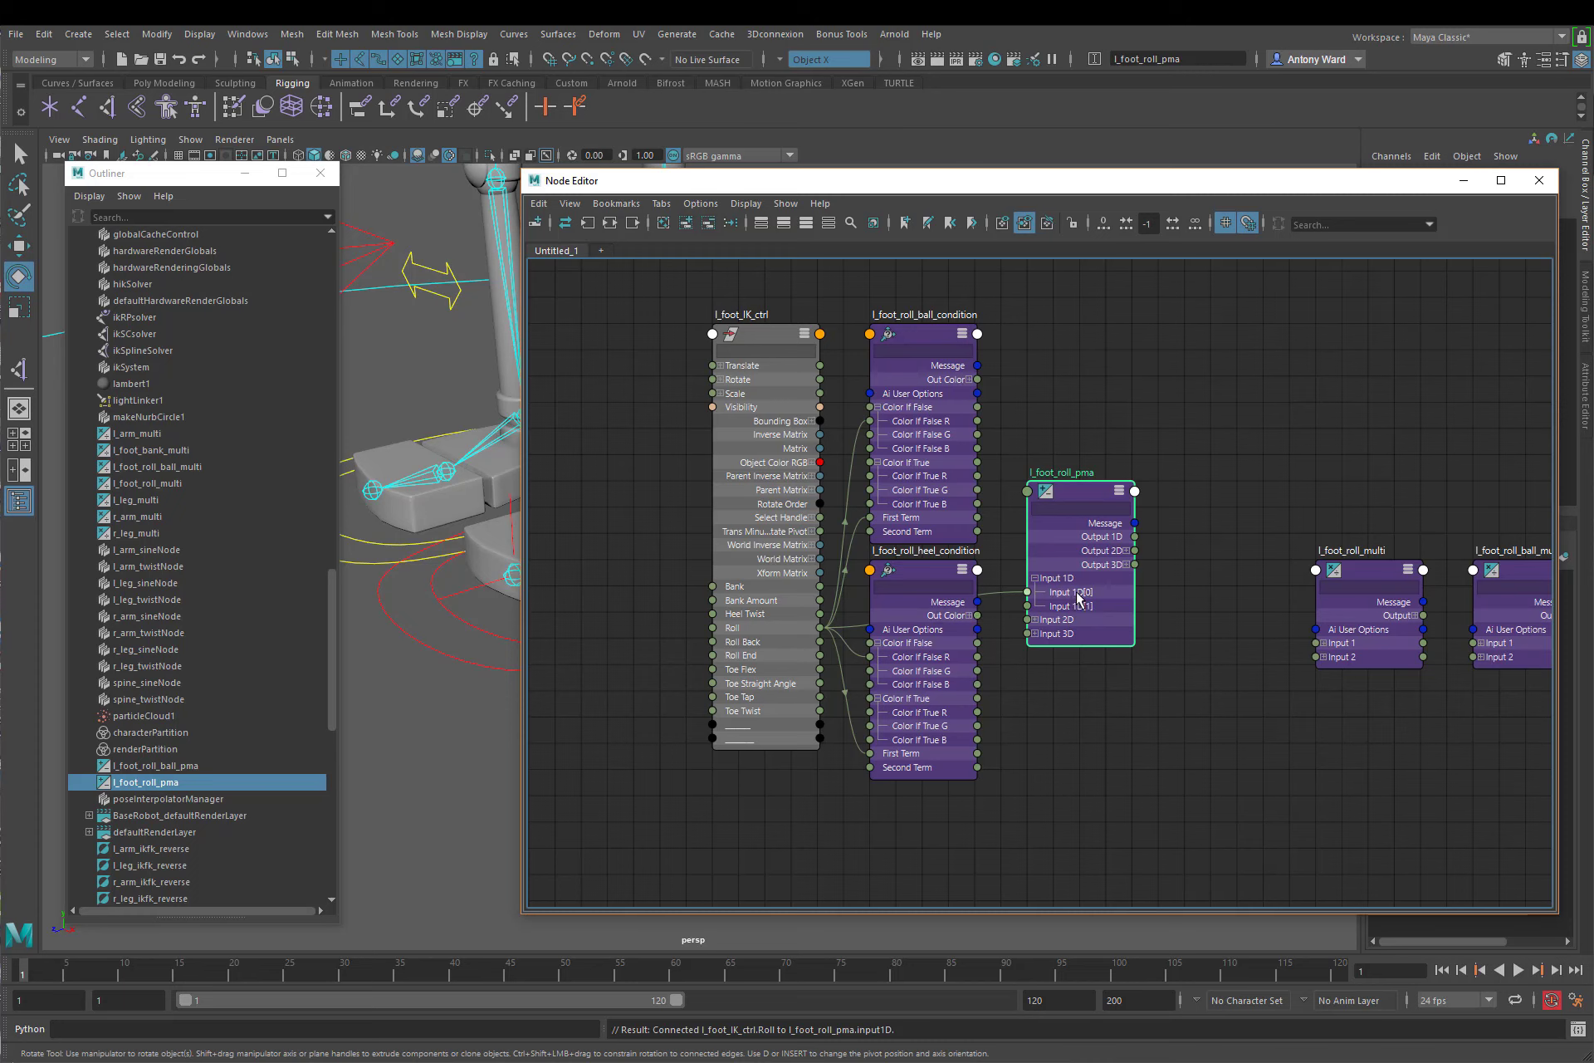
# Step: Space the ball and heel condition nodes apart vertically and place l_foot_roll_pma between them to expose its Roll connection
pyautogui.click(833, 329)
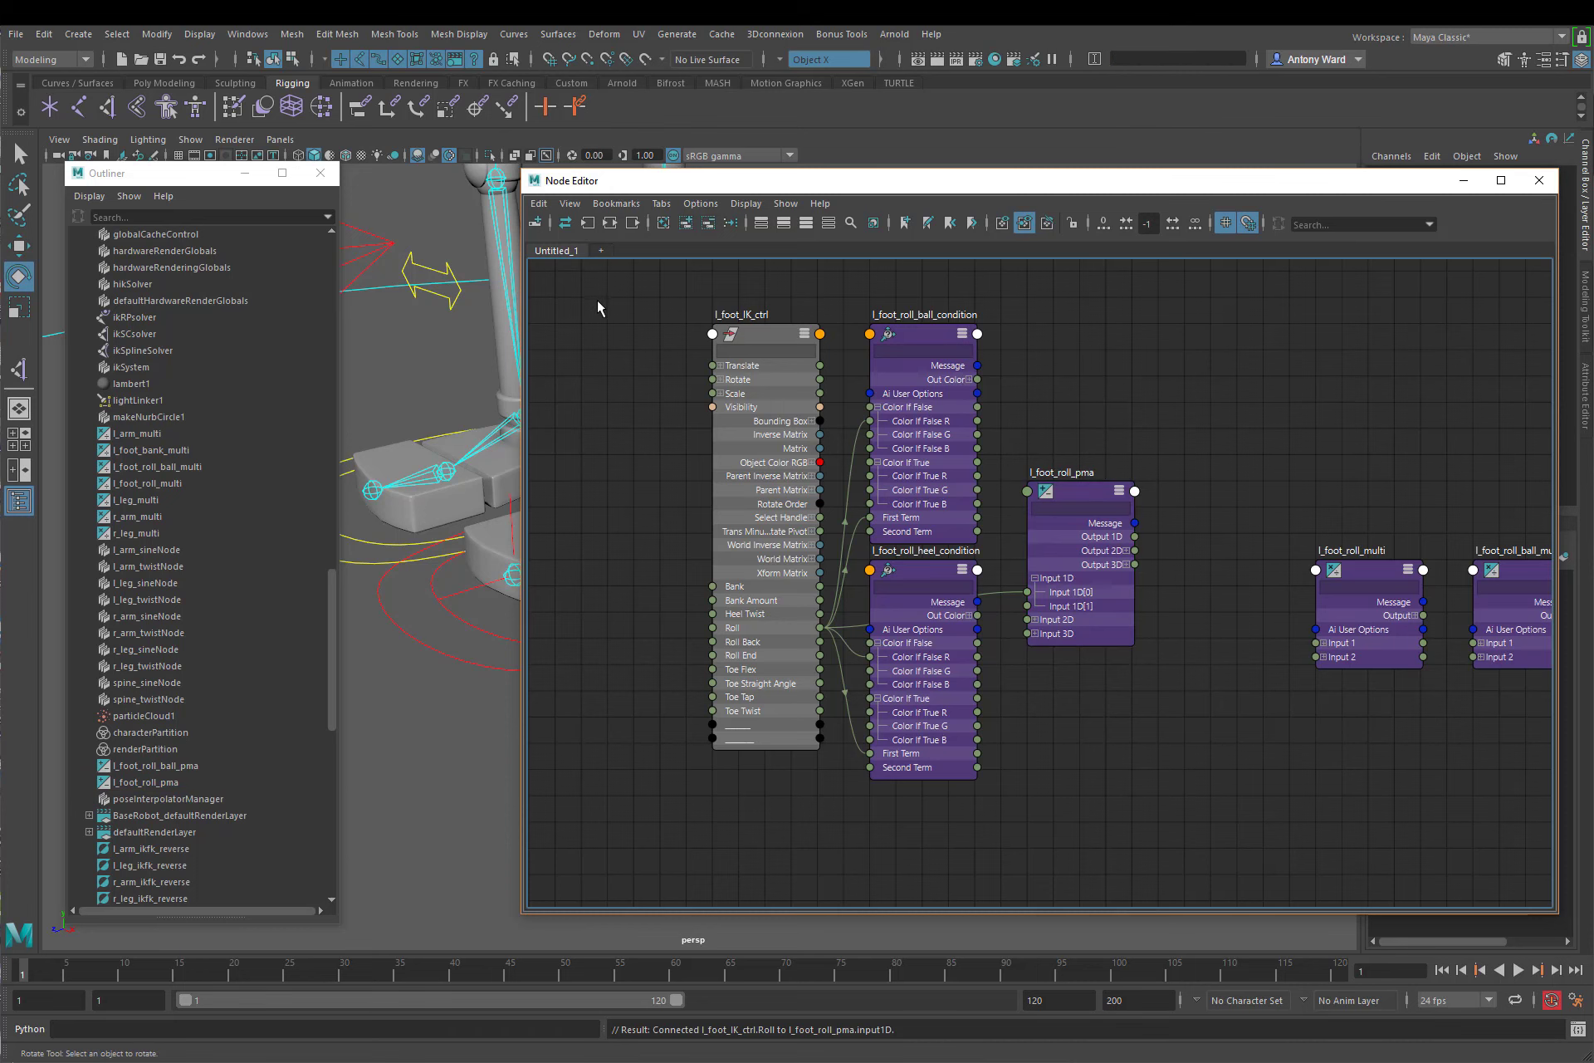
pyautogui.moveTo(1068, 440); pyautogui.dragTo(1018, 463, button='middle')
pyautogui.click(884, 309)
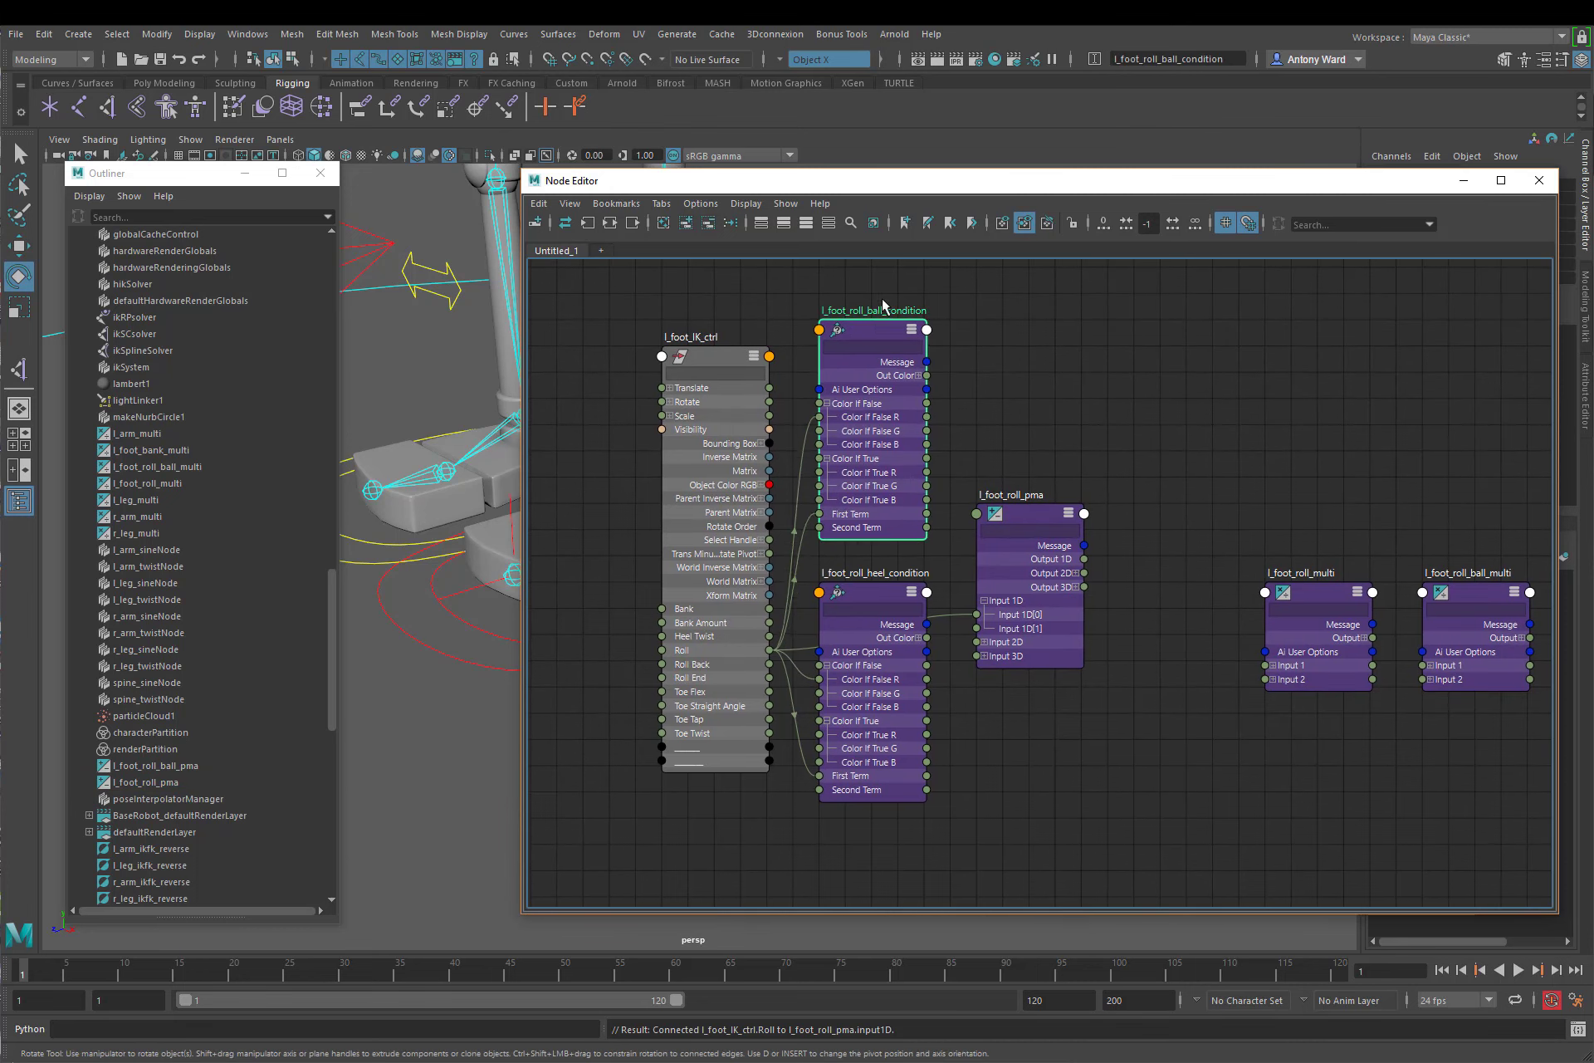
pyautogui.moveTo(884, 307); pyautogui.dragTo(884, 255)
pyautogui.moveTo(867, 600); pyautogui.dragTo(890, 730)
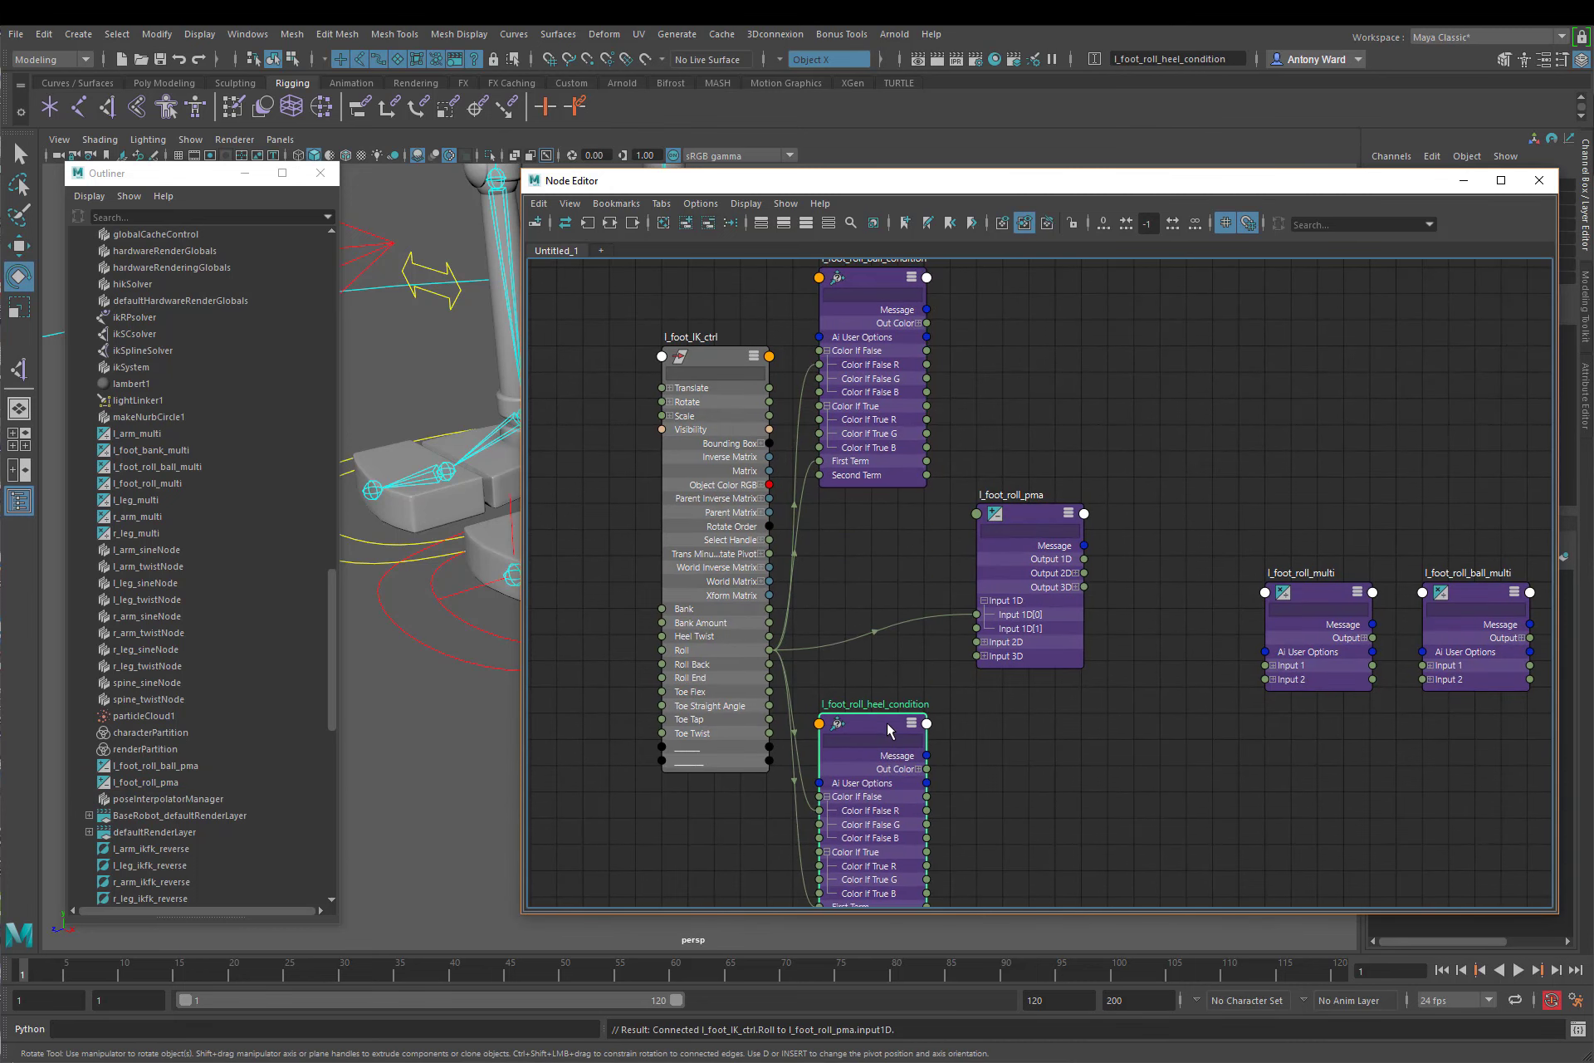
pyautogui.moveTo(1038, 517); pyautogui.dragTo(986, 519)
pyautogui.click(1100, 621)
pyautogui.keyDown('alt'); pyautogui.moveTo(1100, 620); pyautogui.dragTo(909, 658, button='right'); pyautogui.keyUp('alt')
pyautogui.keyDown('alt'); pyautogui.moveTo(907, 657); pyautogui.dragTo(904, 612, button='middle'); pyautogui.keyUp('alt')
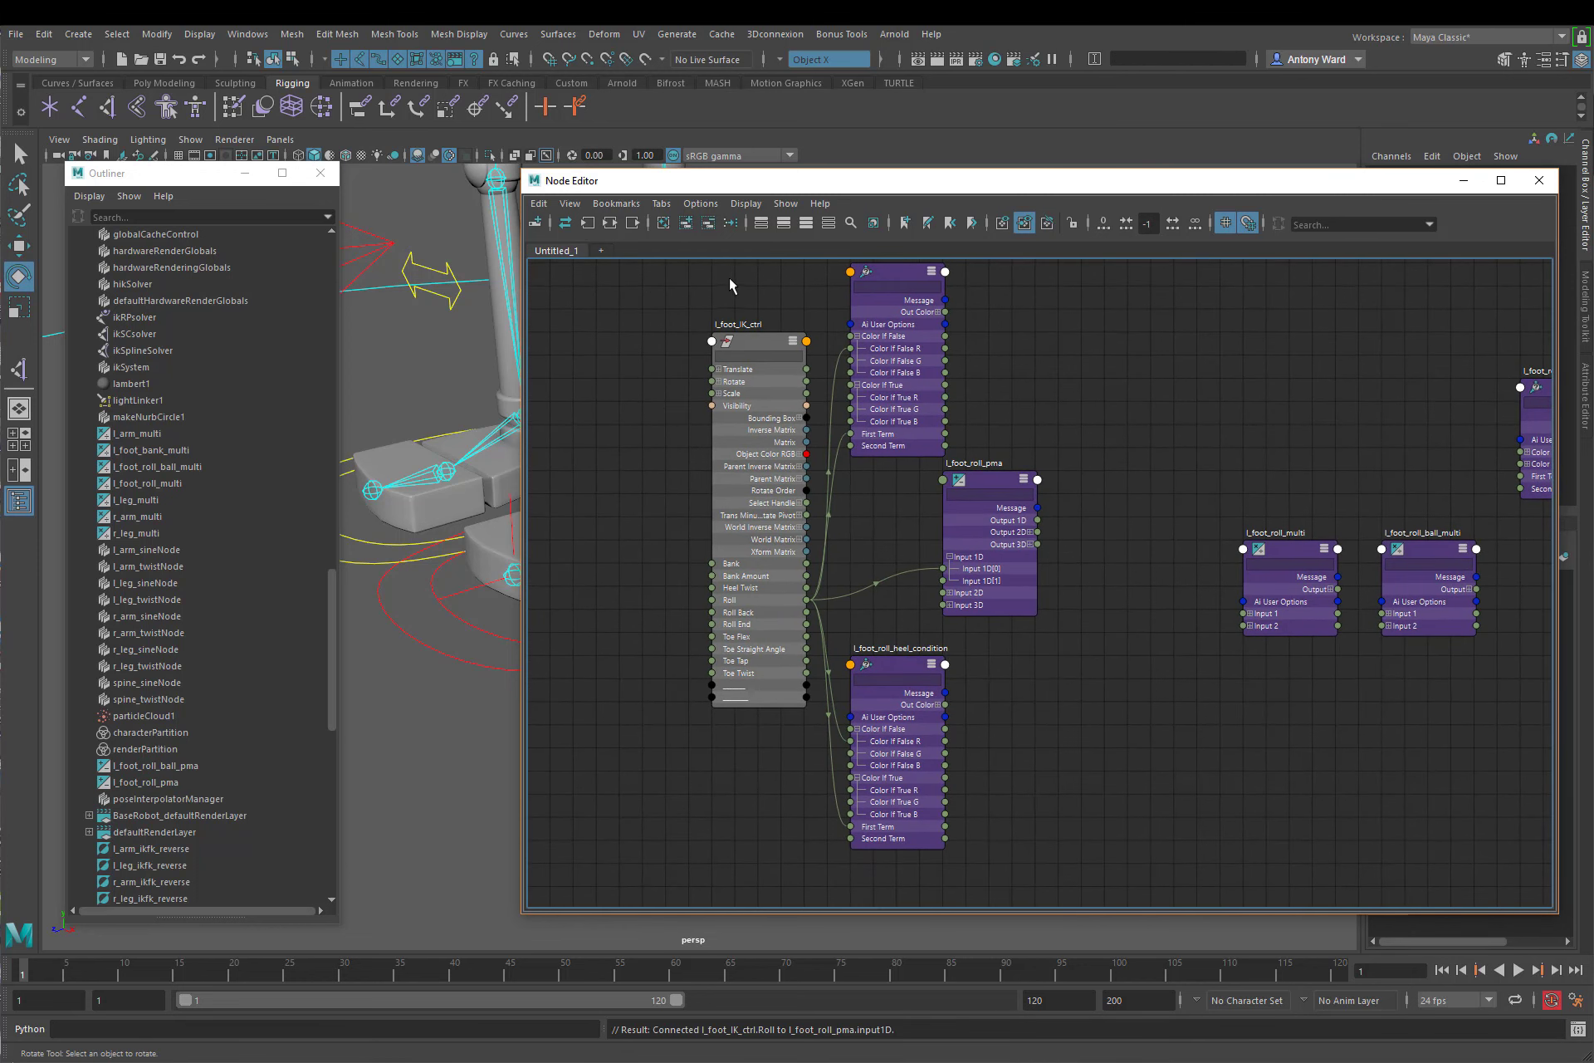
# Step: Clear all nodes from the node graph view
pyautogui.click(664, 223)
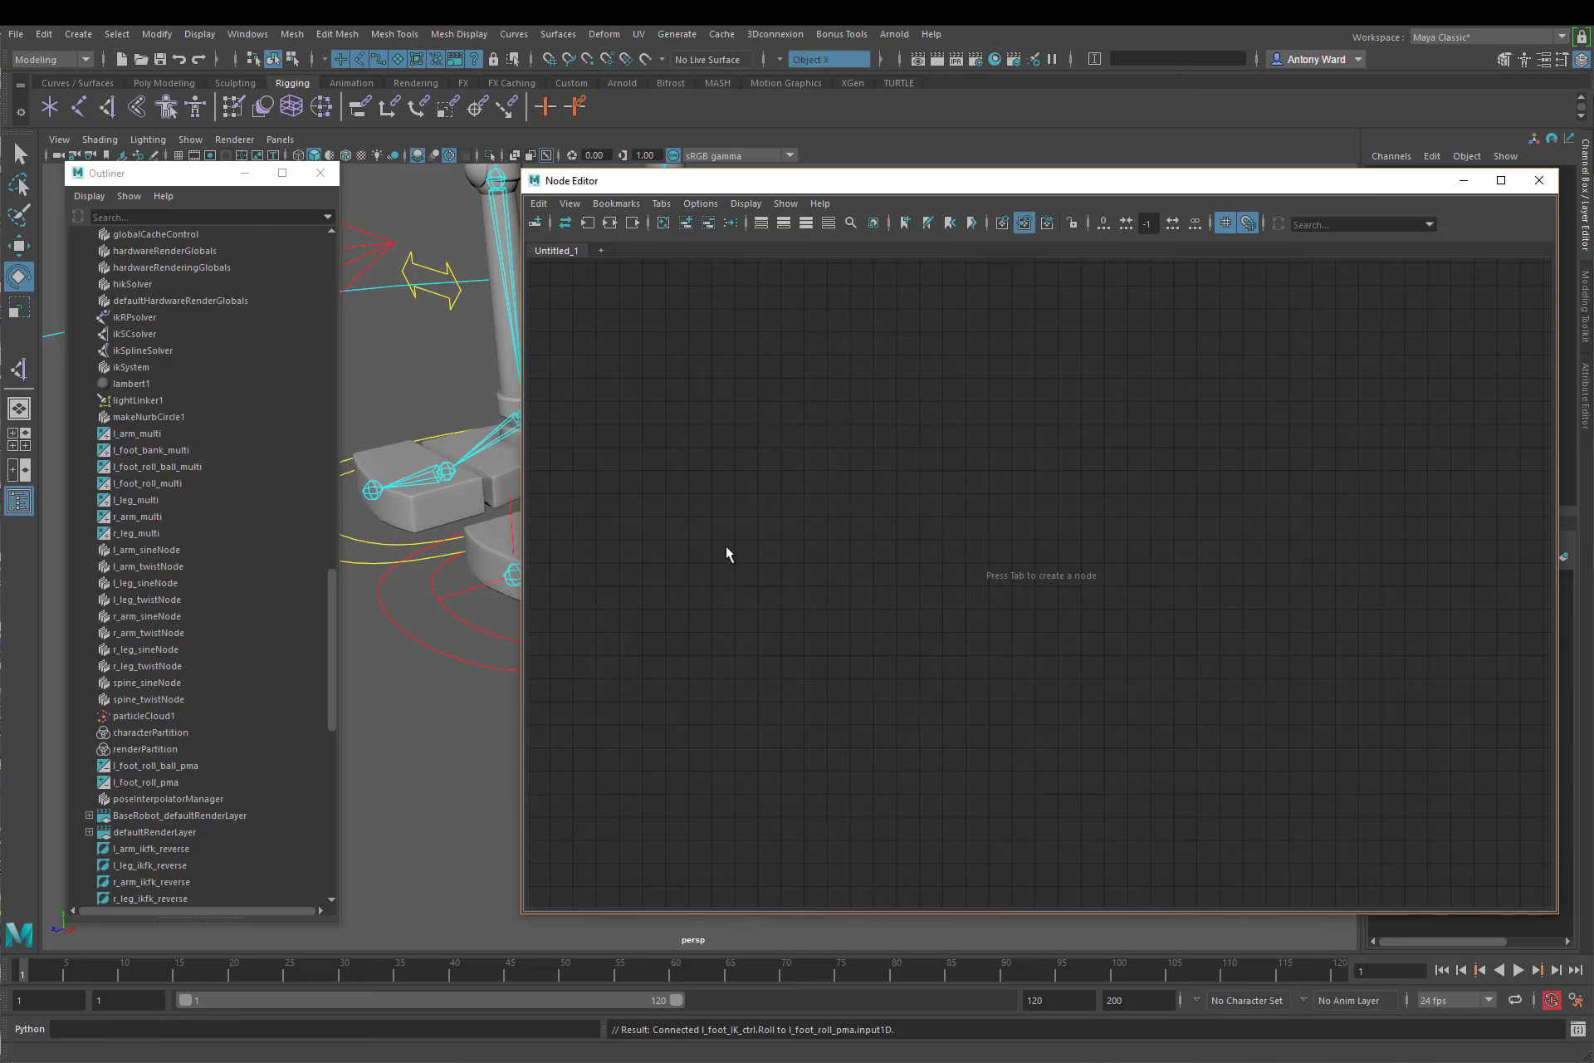
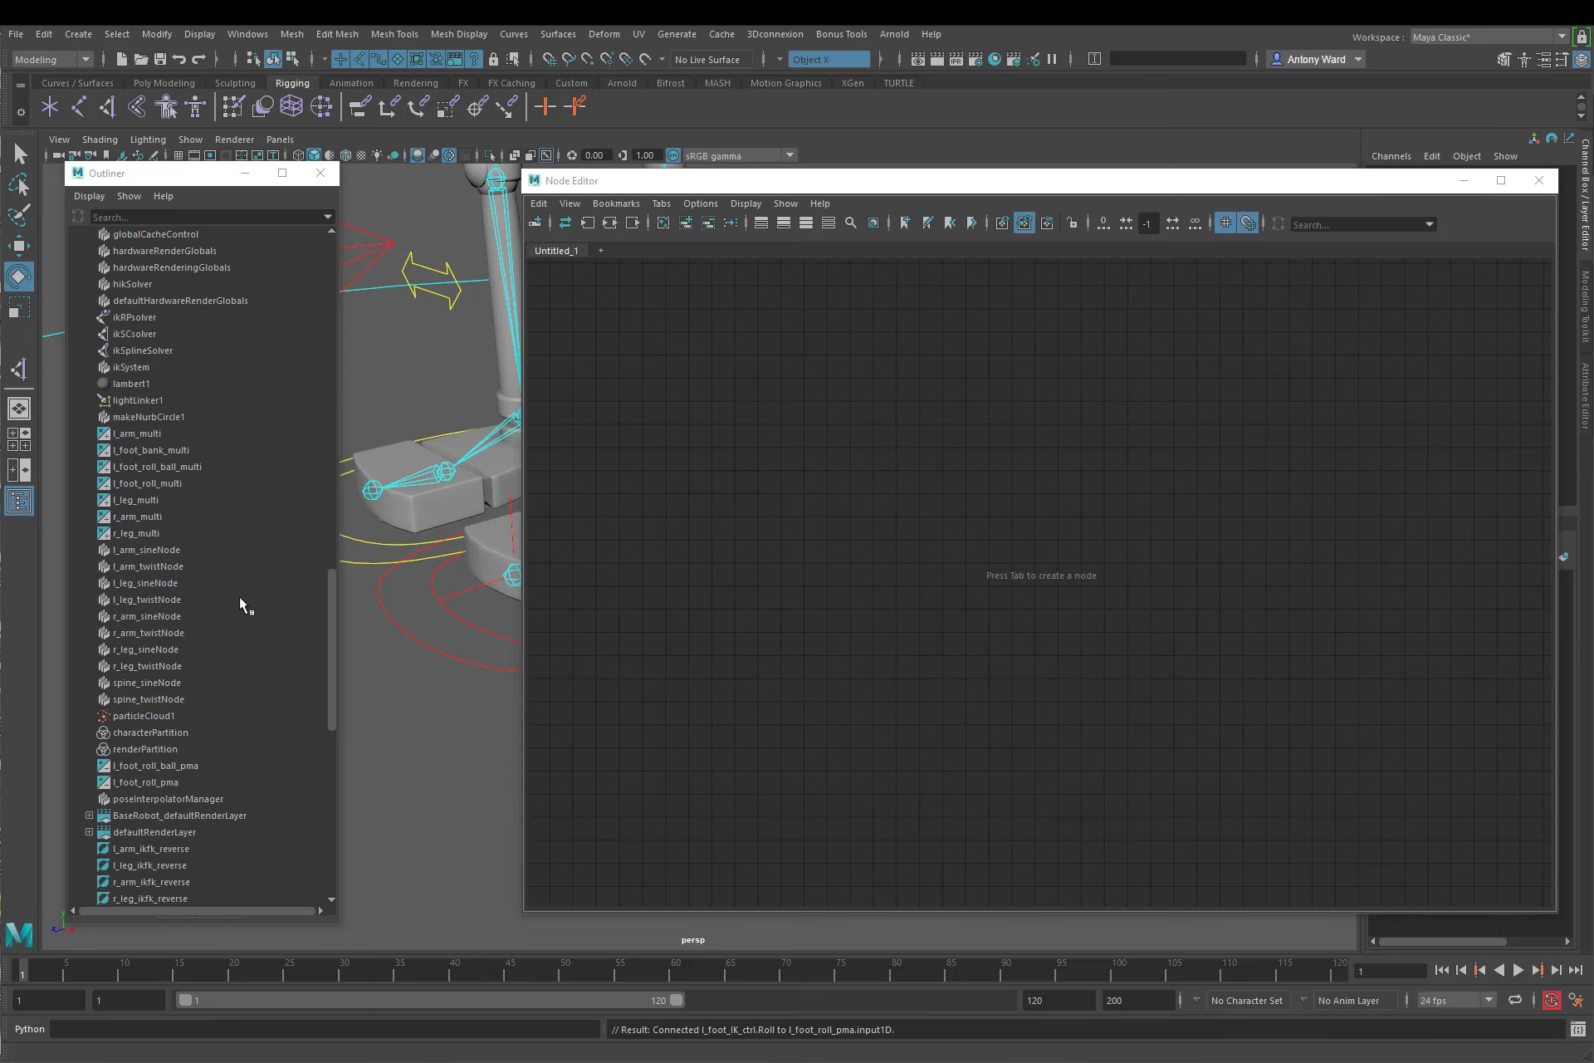
# Step: Find l_foot_roll_pma and l_foot_roll_ball_pma in the scene list and add both to the node graph
pyautogui.scroll(-10, 239, 596)
pyautogui.scroll(14, 237, 598)
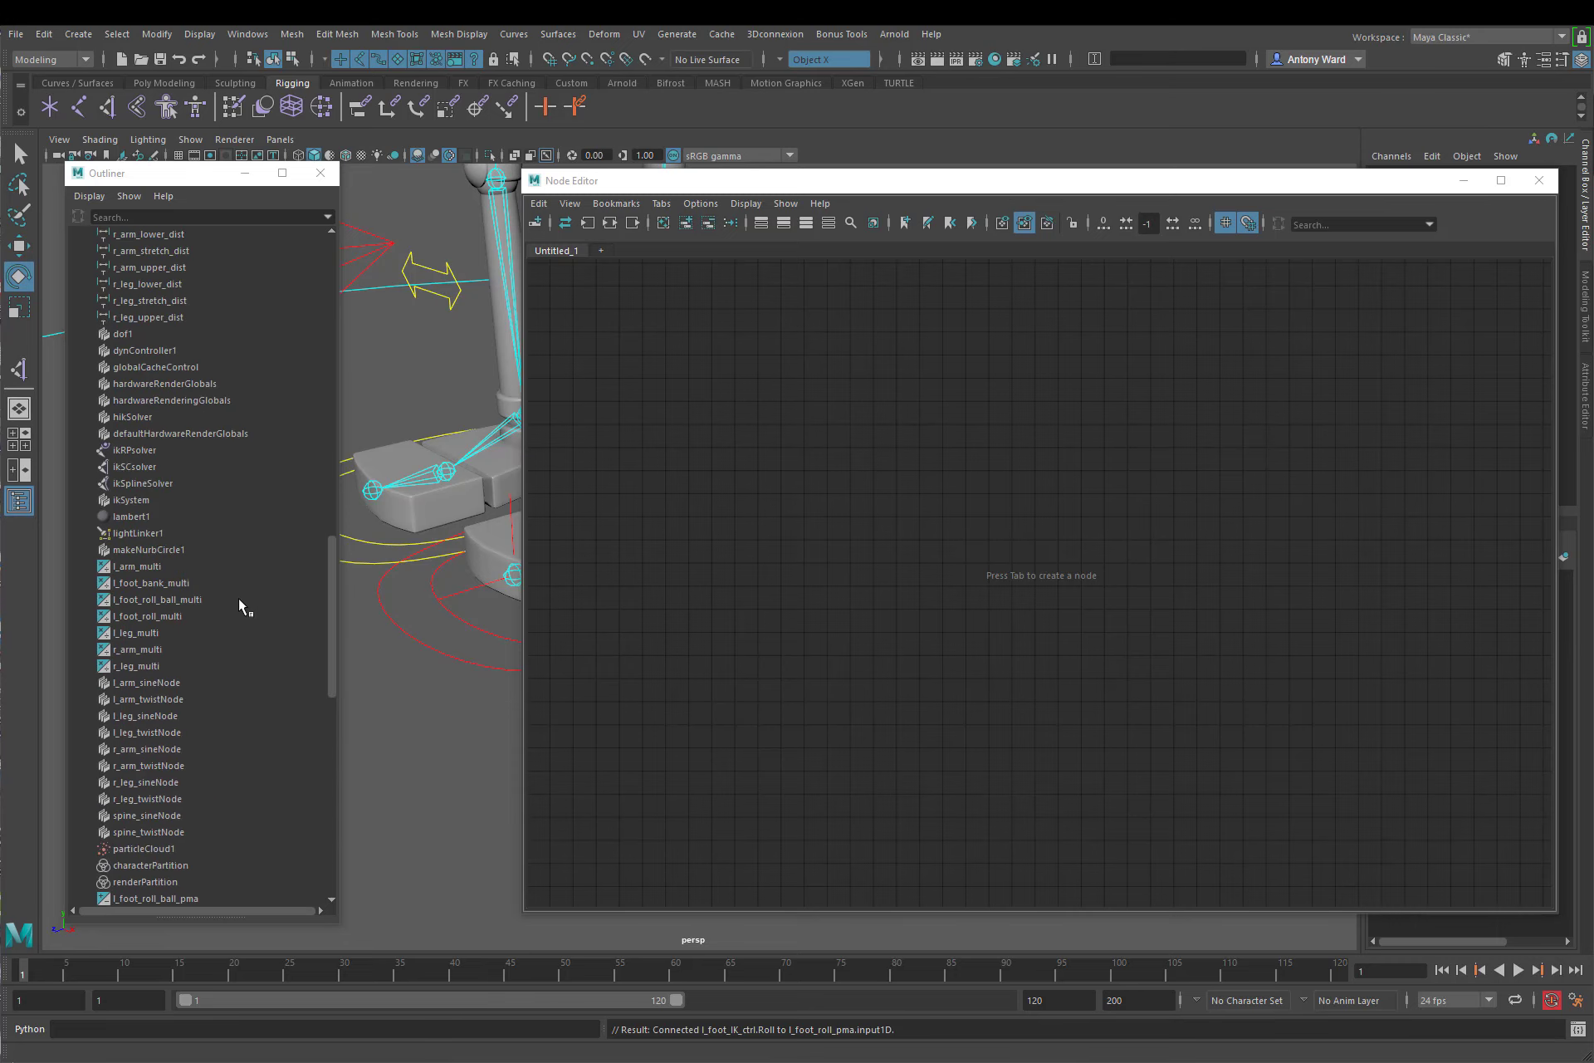
pyautogui.scroll(13, 241, 598)
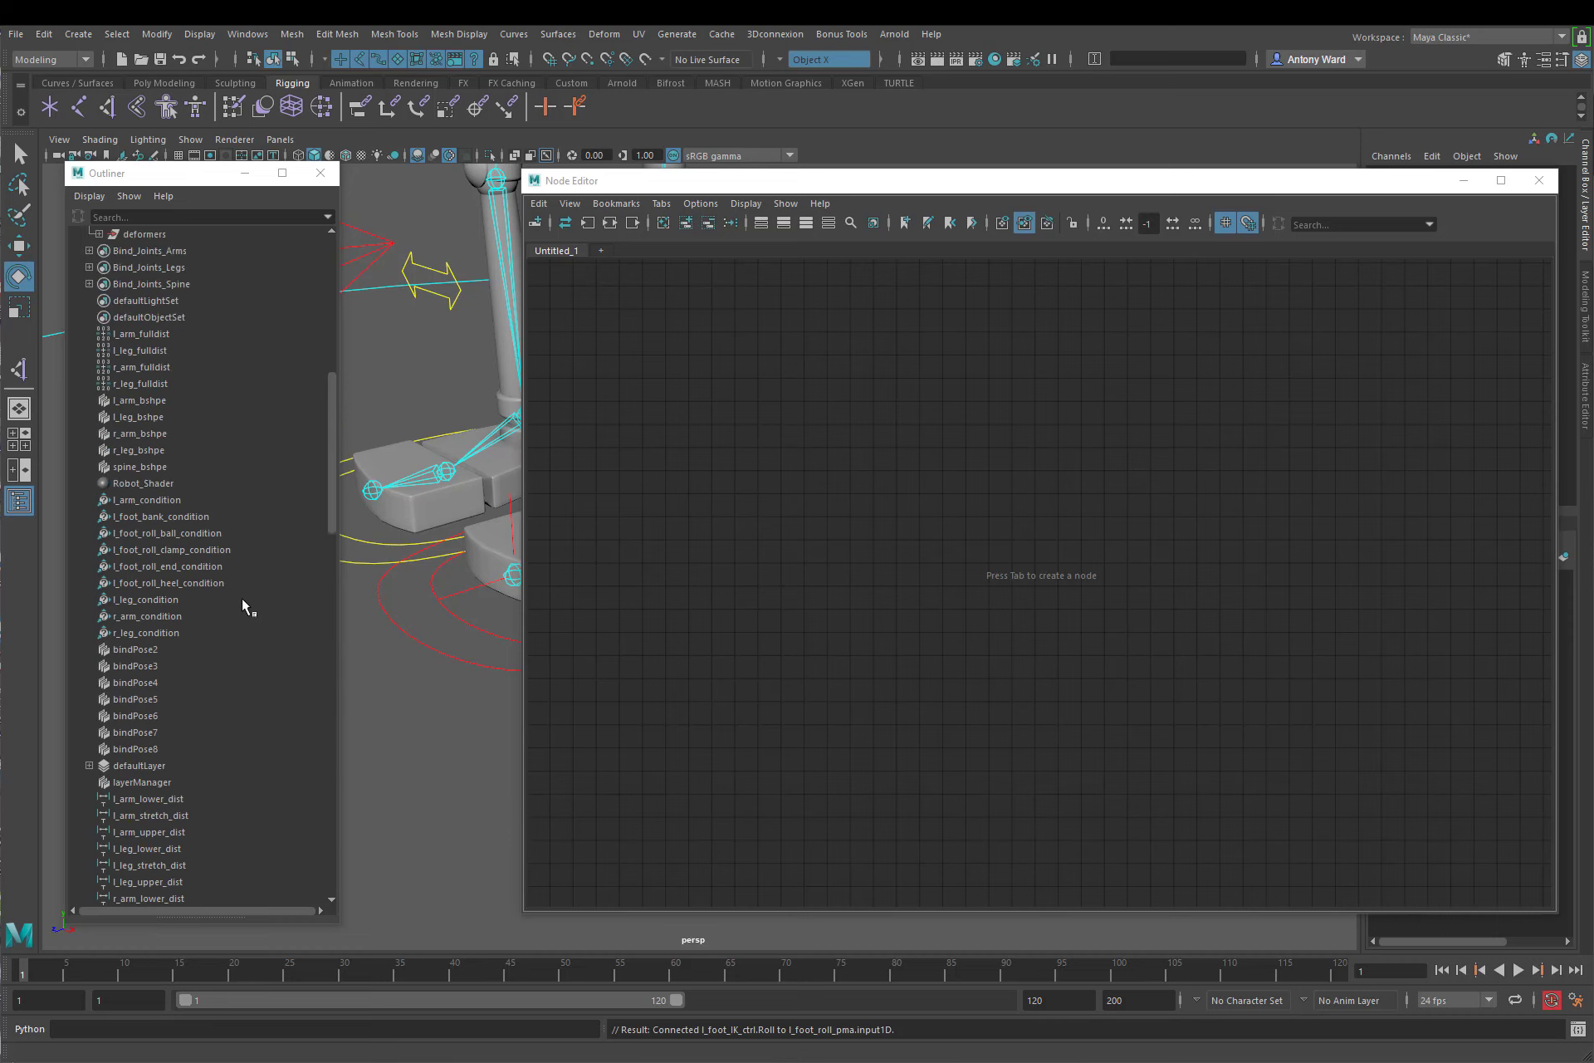
pyautogui.scroll(3, 241, 598)
pyautogui.scroll(-3, 241, 597)
pyautogui.scroll(-15, 242, 598)
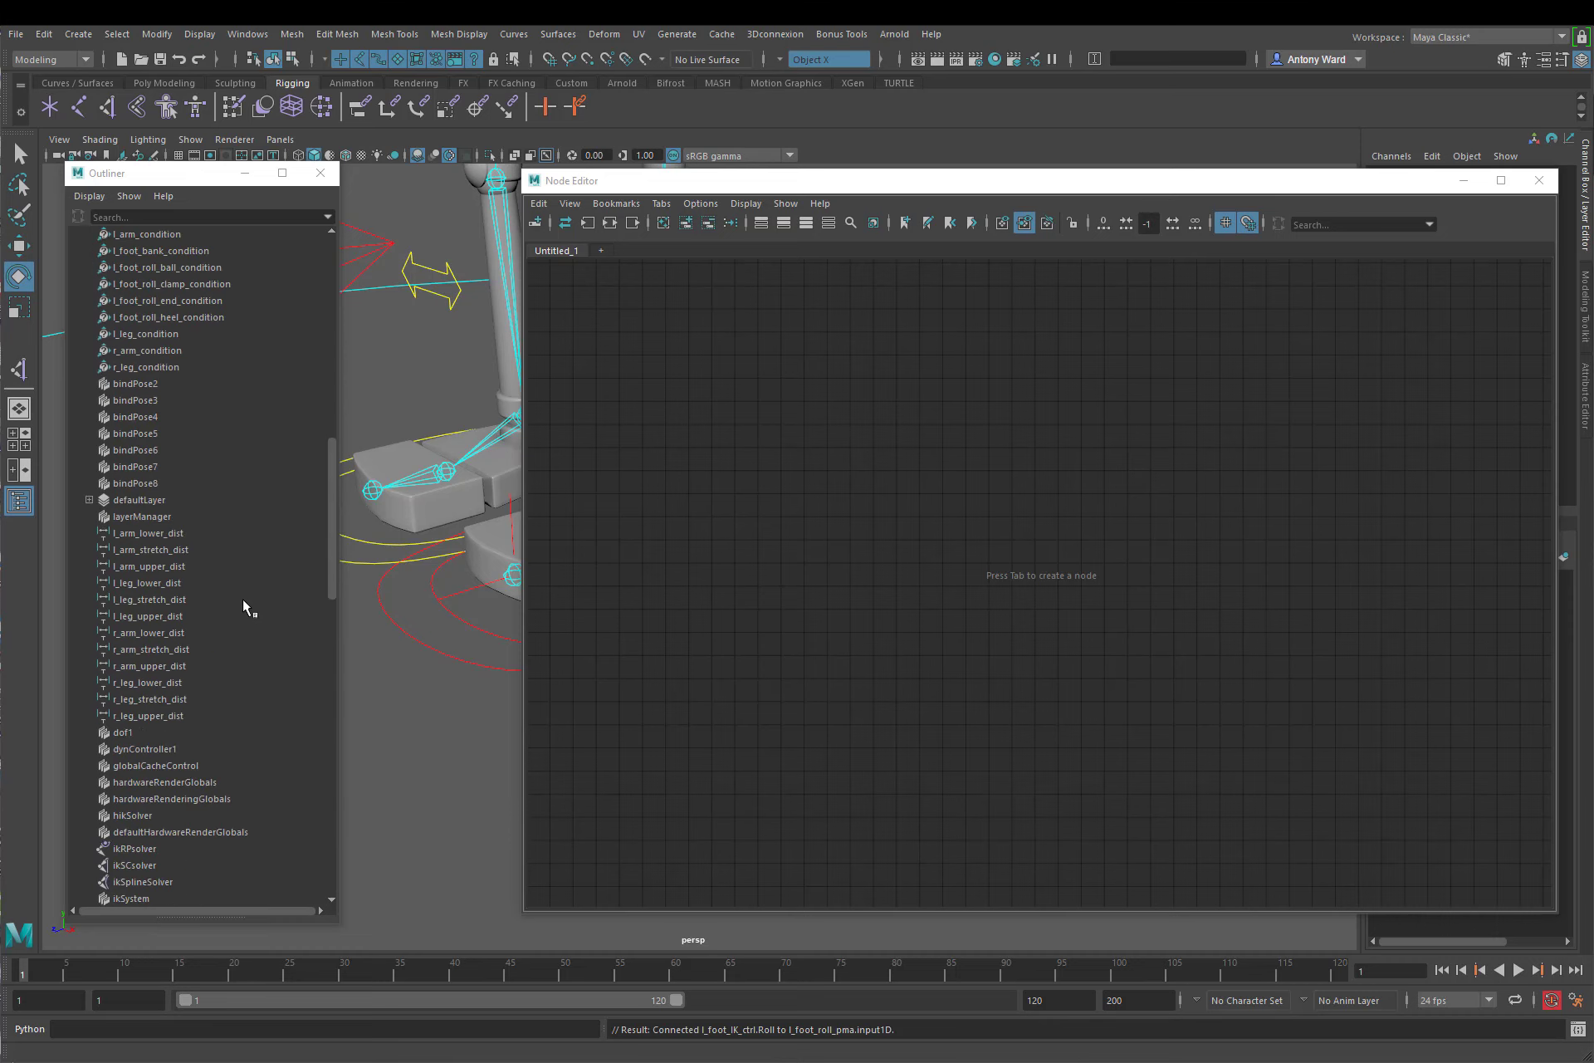
pyautogui.scroll(-9, 247, 607)
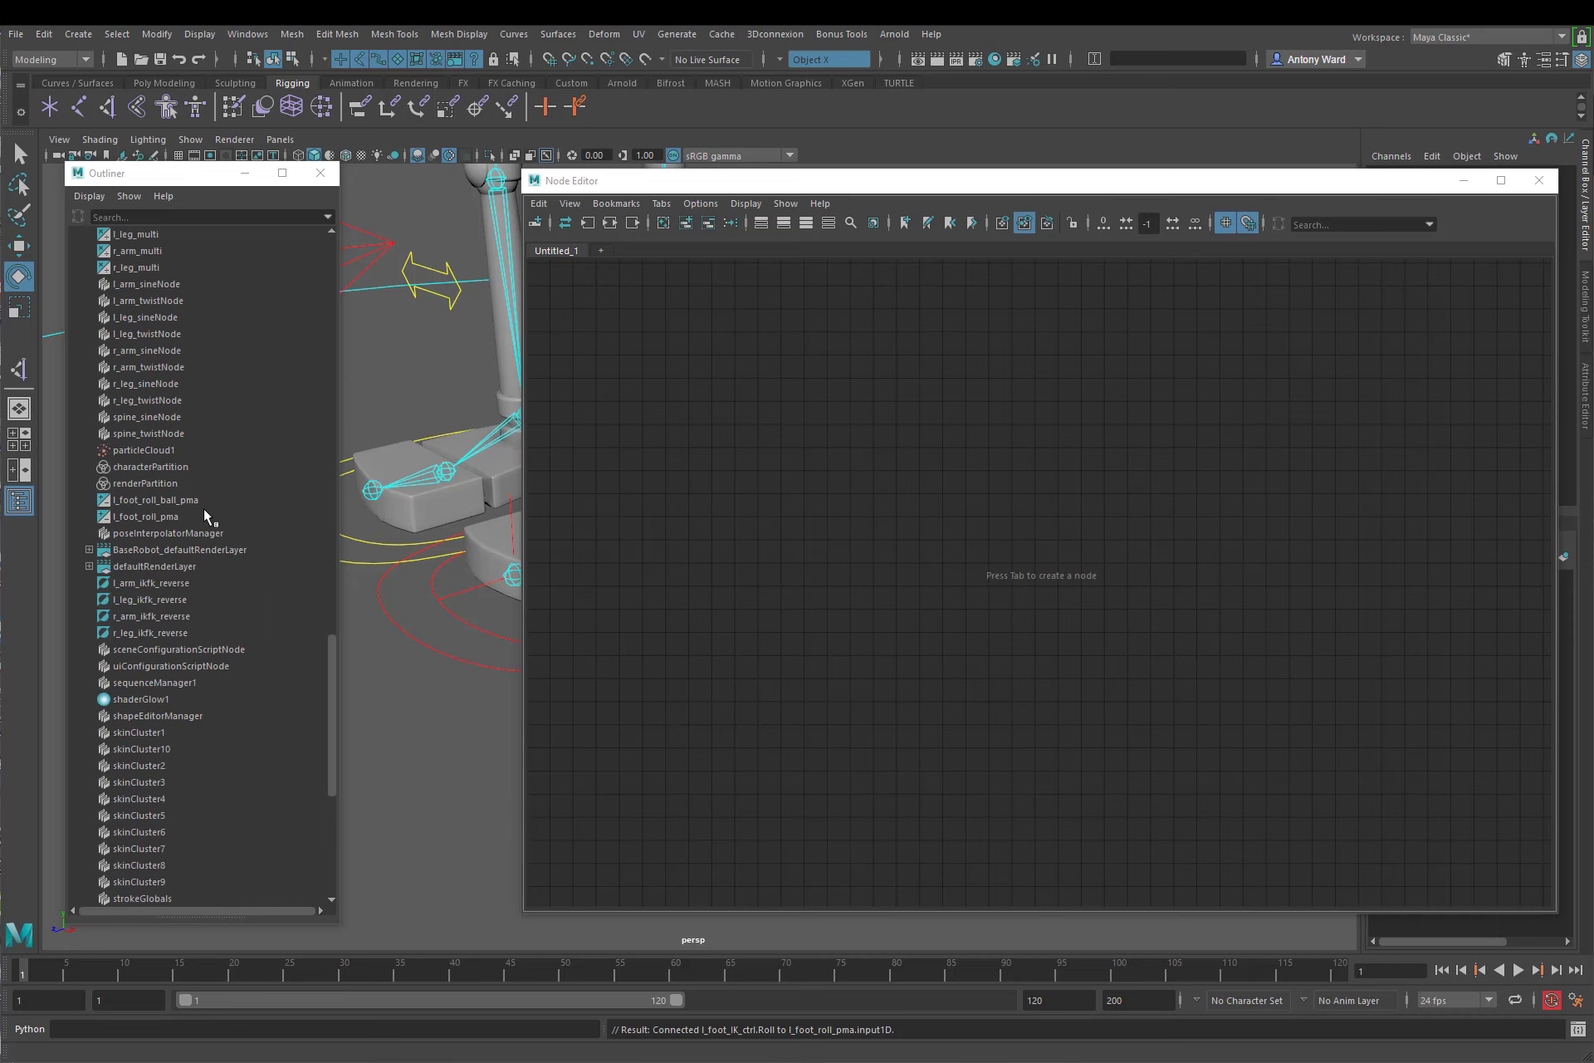
pyautogui.click(173, 517)
pyautogui.keyDown('ctrl'); pyautogui.click(151, 499); pyautogui.keyUp('ctrl')
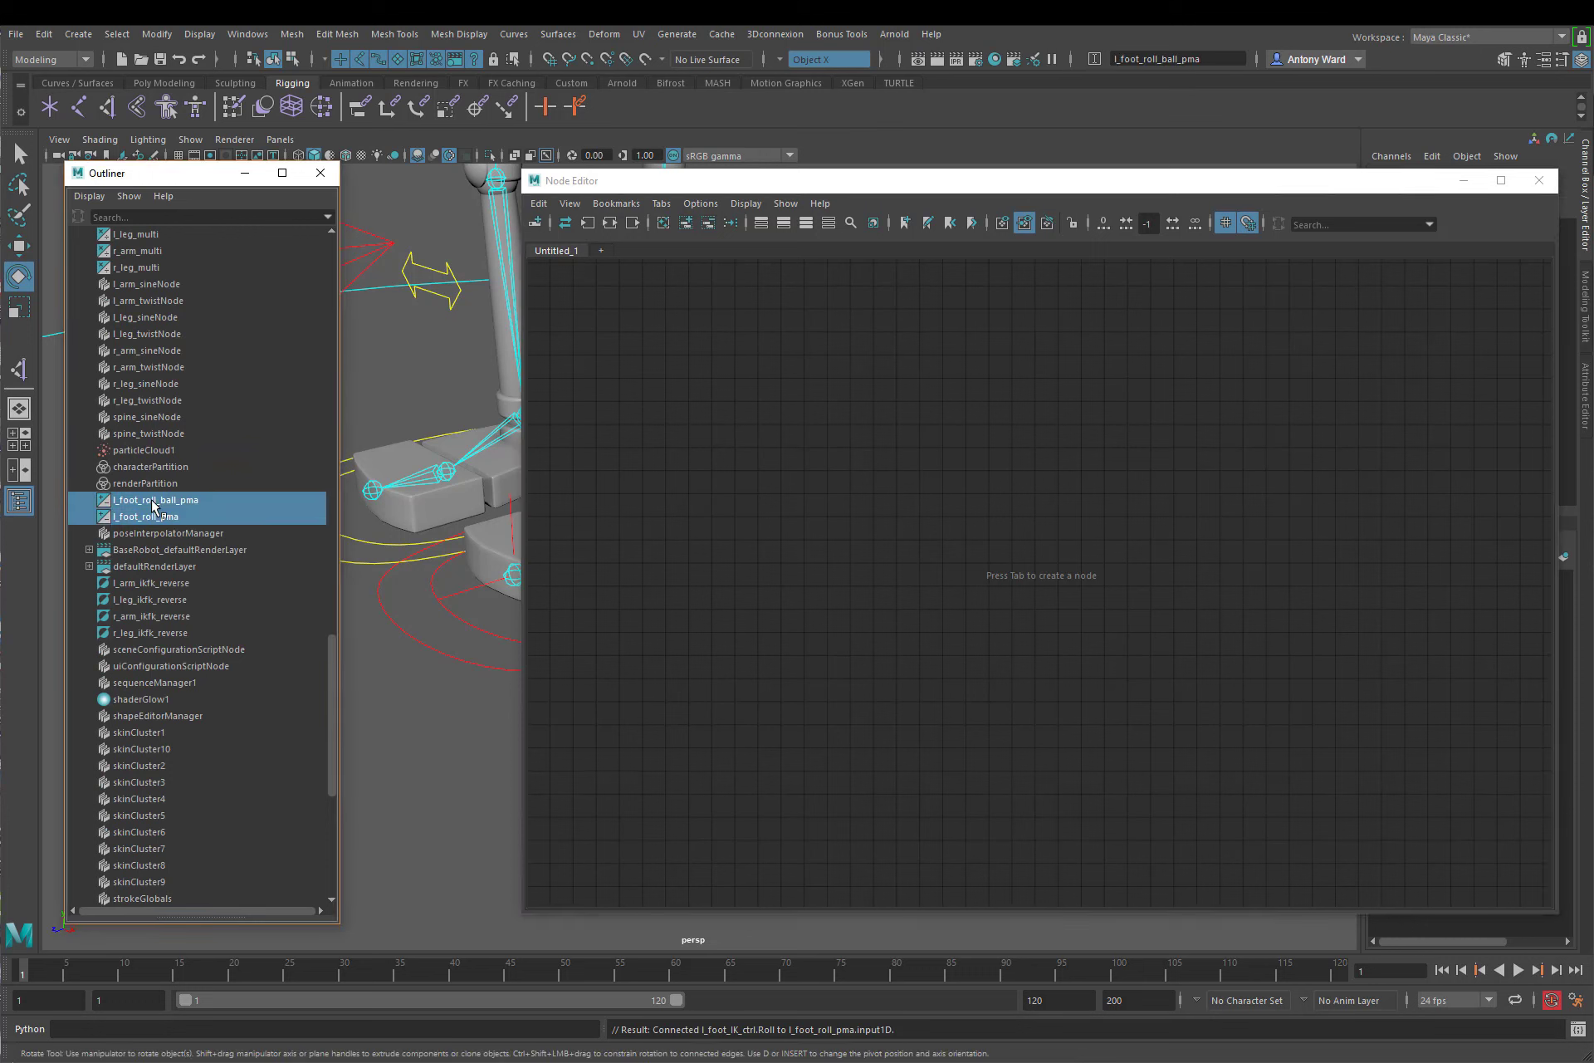
pyautogui.moveTo(176, 511); pyautogui.dragTo(1046, 470, button='middle')
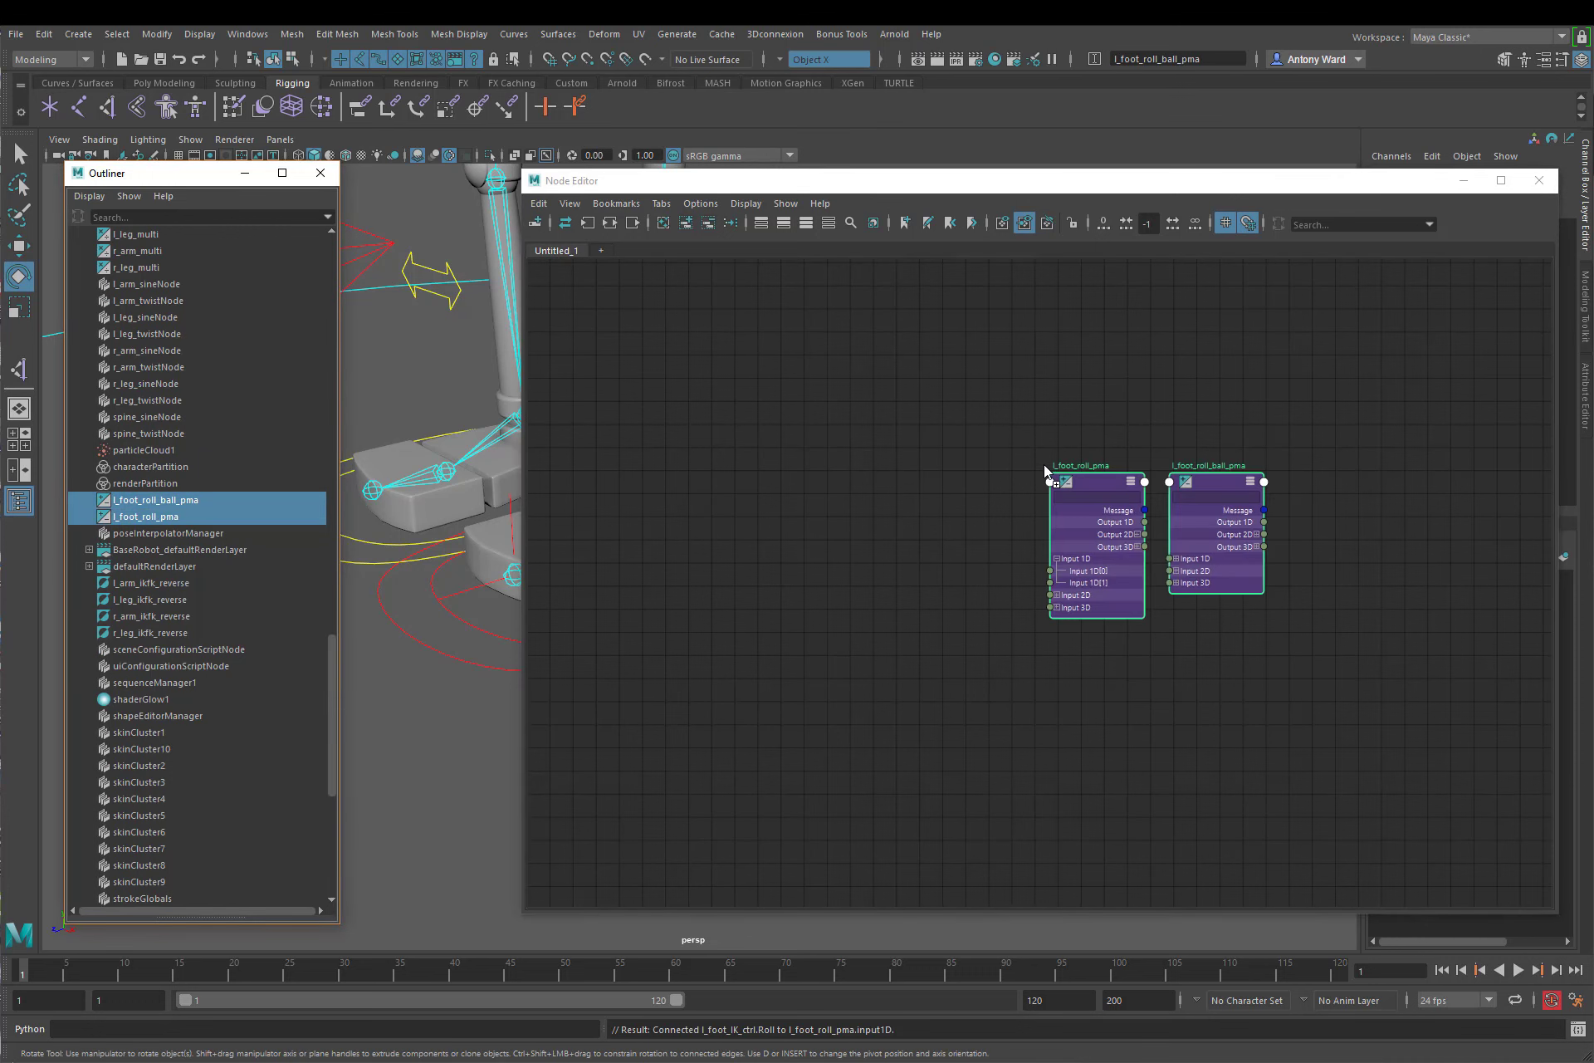
# Step: Add l_foot_roll_ball_multi to the node graph beside l_foot_roll_pma
pyautogui.click(246, 585)
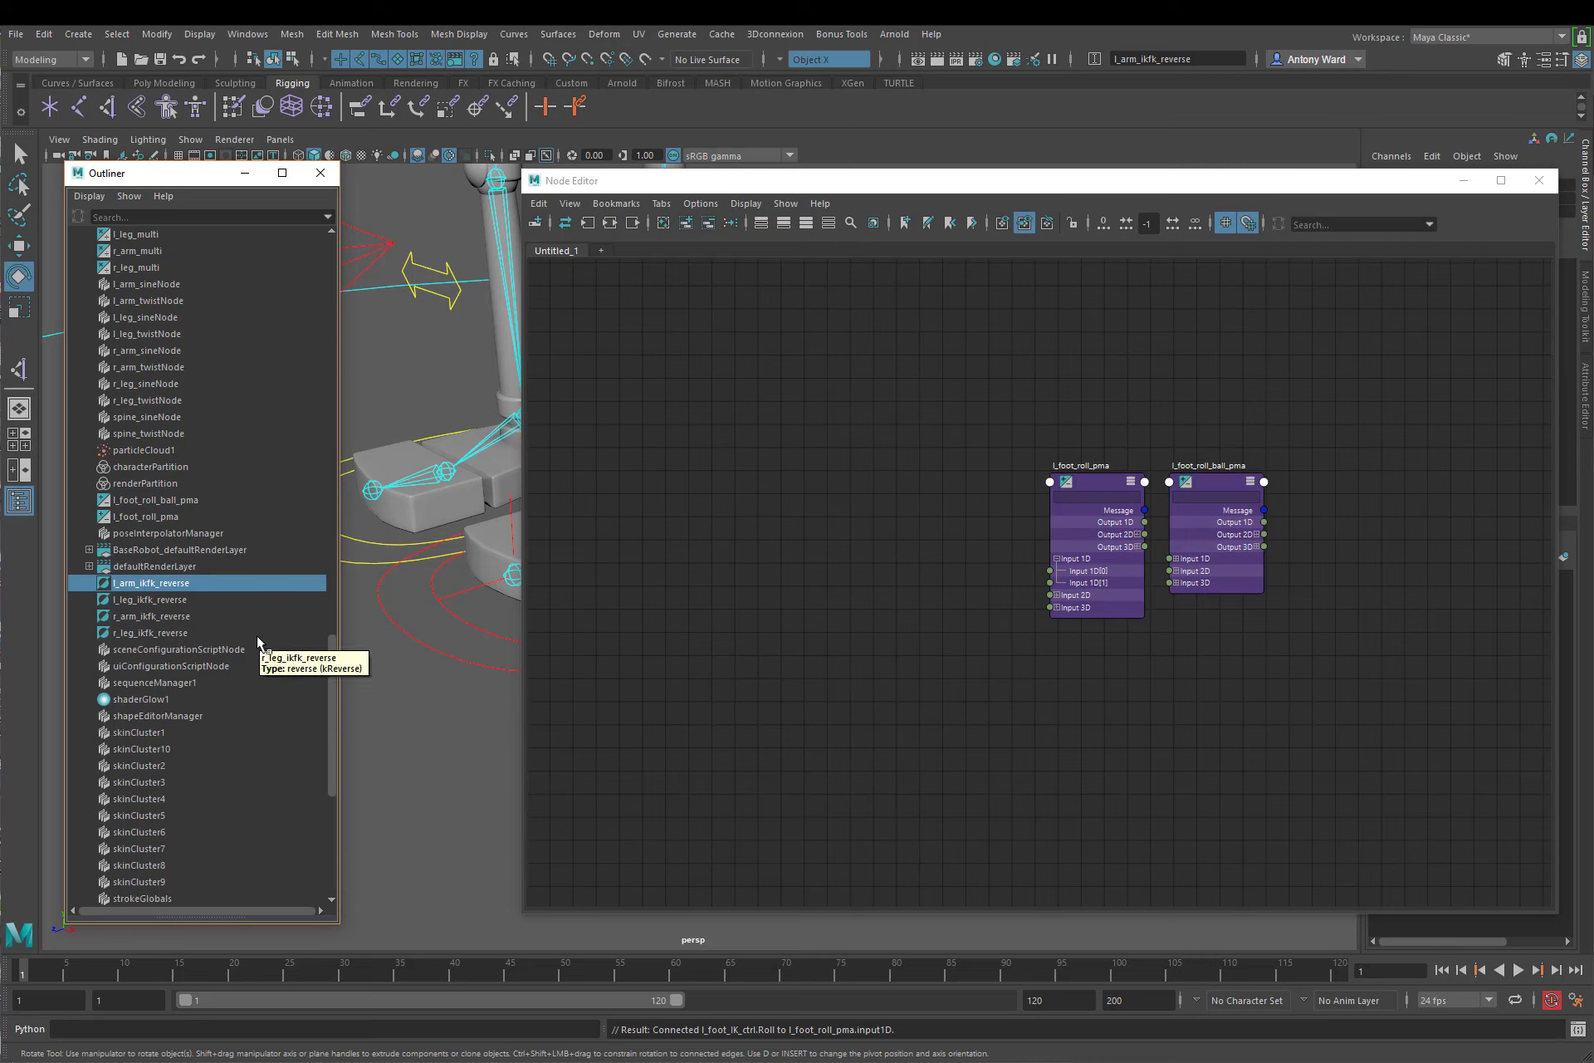
pyautogui.scroll(5, 256, 635)
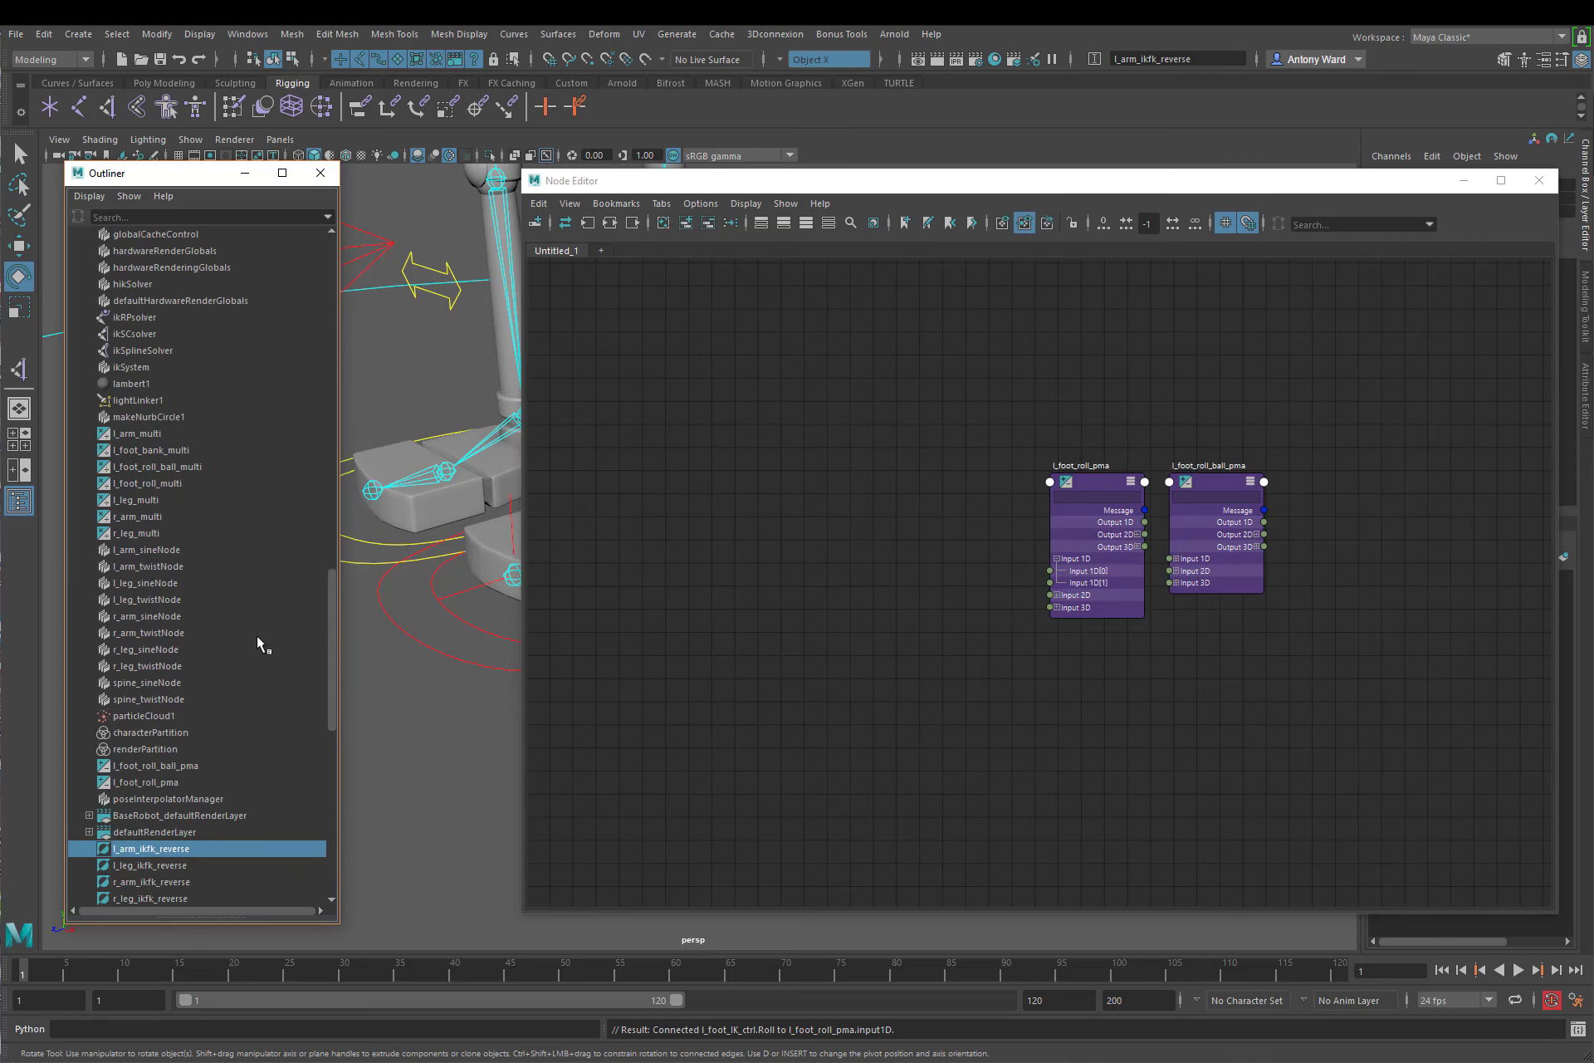
pyautogui.moveTo(158, 468); pyautogui.dragTo(924, 473)
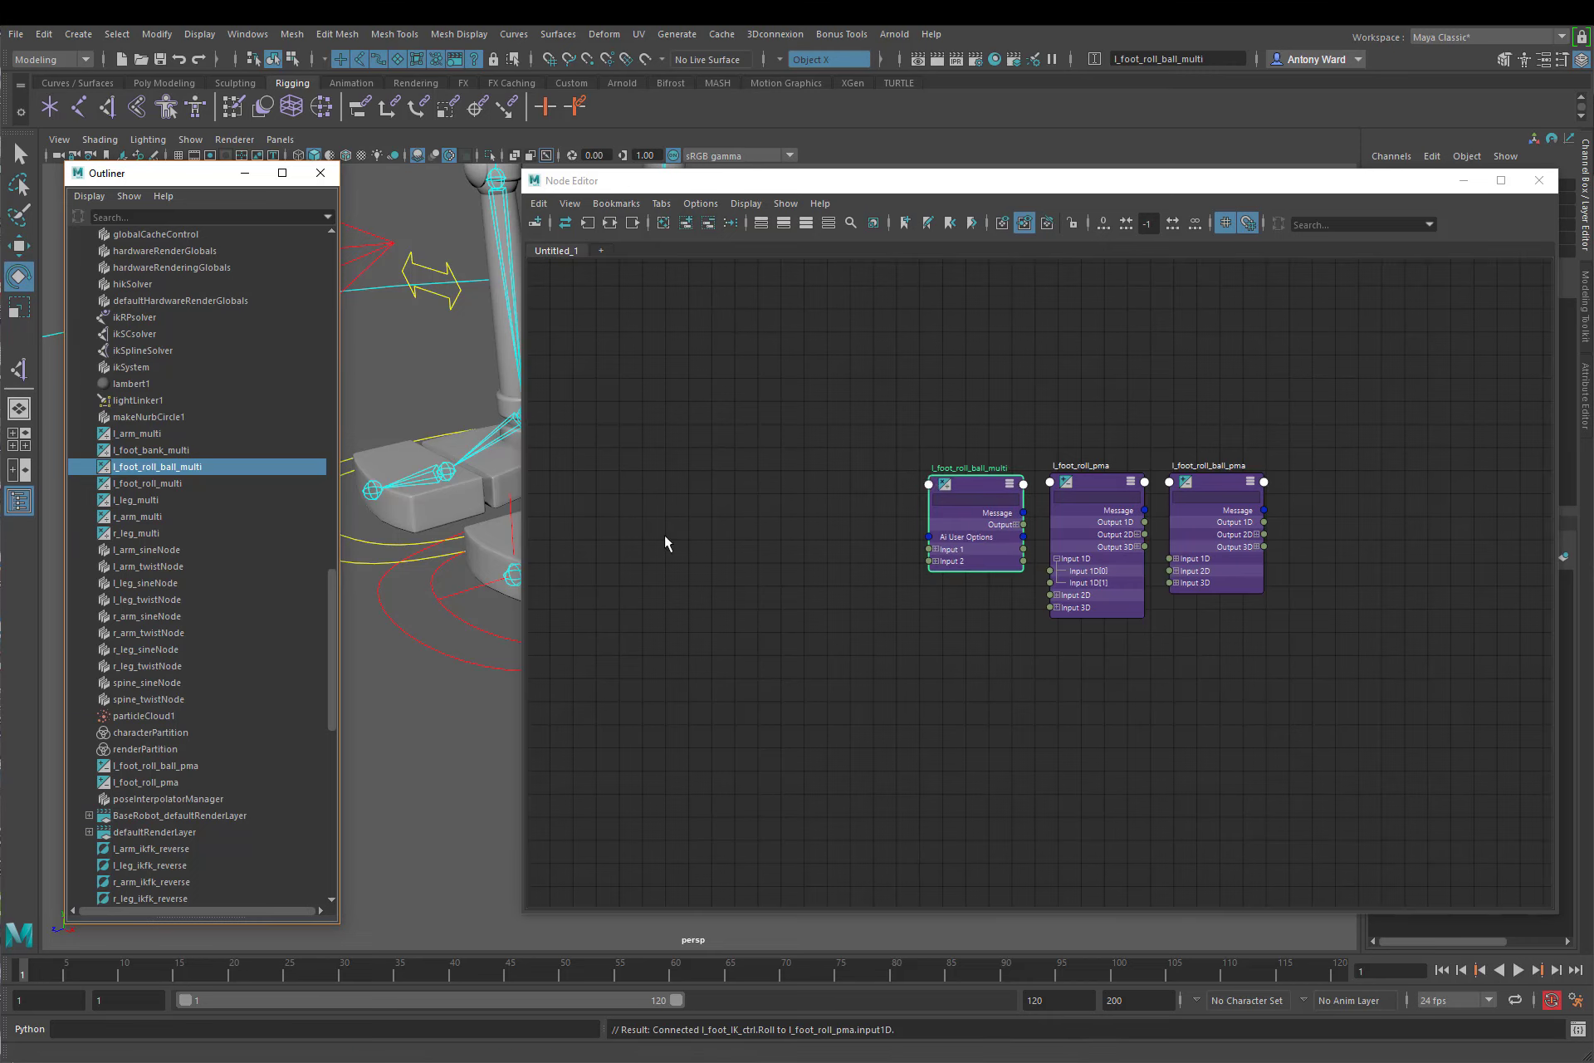
# Step: Add l_foot_roll_ball_condition to the node graph and line it up with the l_foot_roll_ball_multi node
pyautogui.click(214, 452)
pyautogui.scroll(8, 220, 473)
pyautogui.scroll(5, 227, 490)
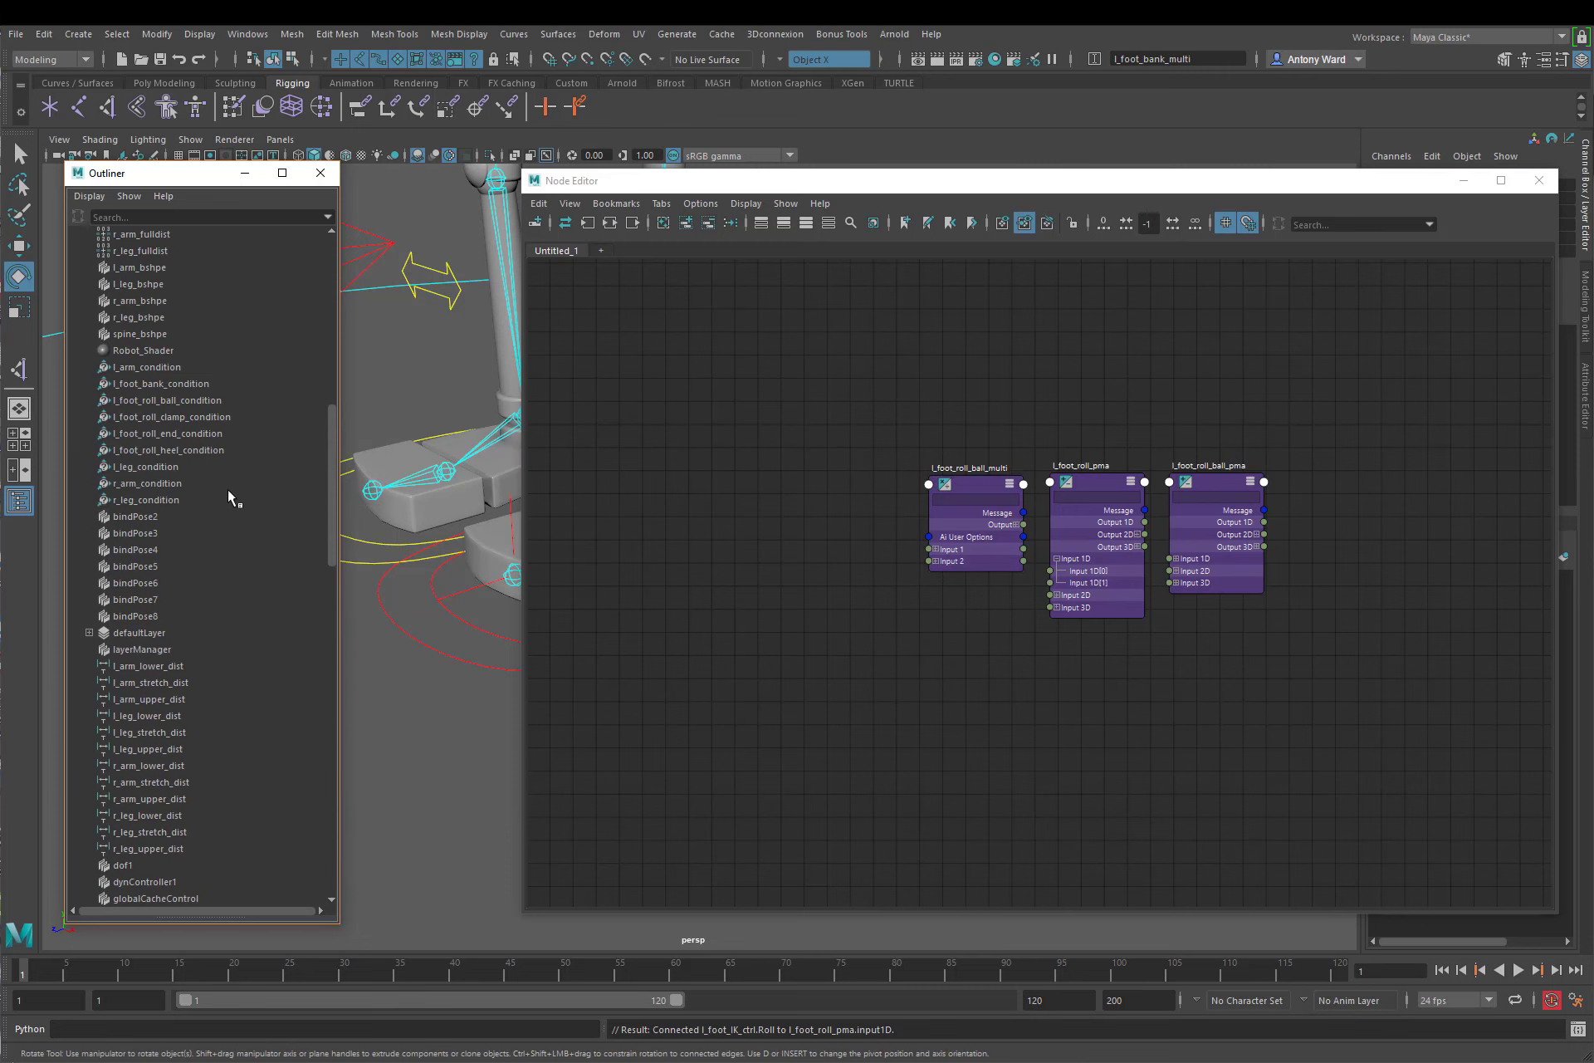
pyautogui.click(149, 400)
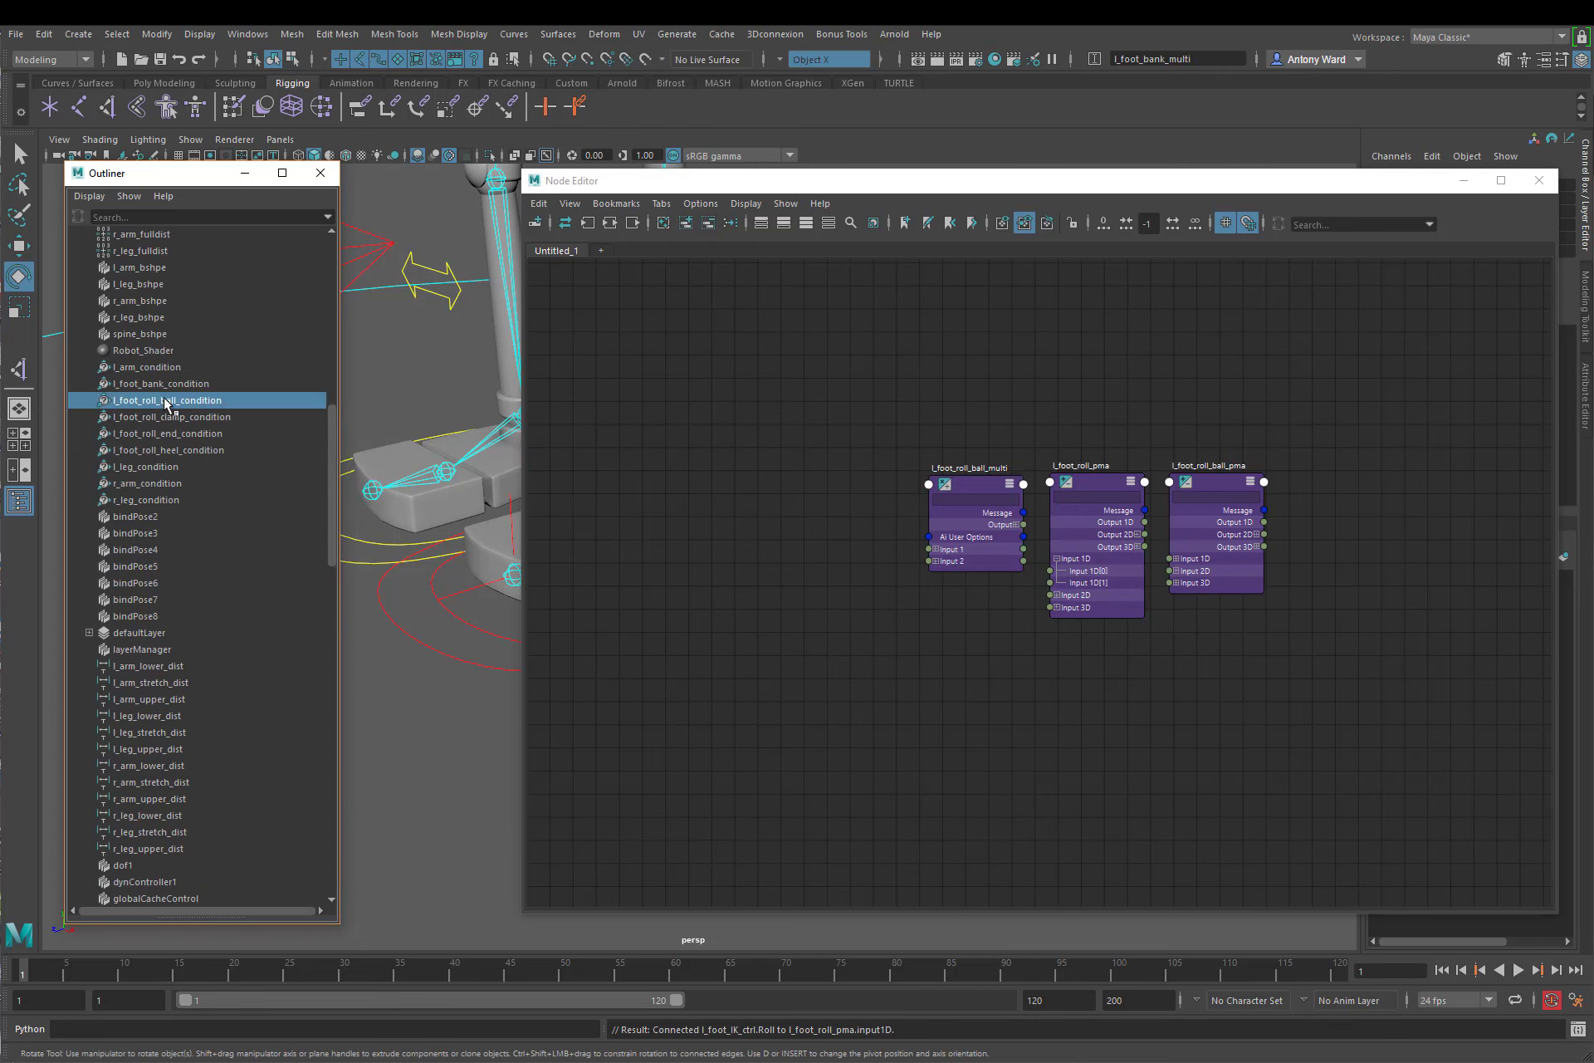
pyautogui.moveTo(150, 400); pyautogui.dragTo(804, 550, button='middle')
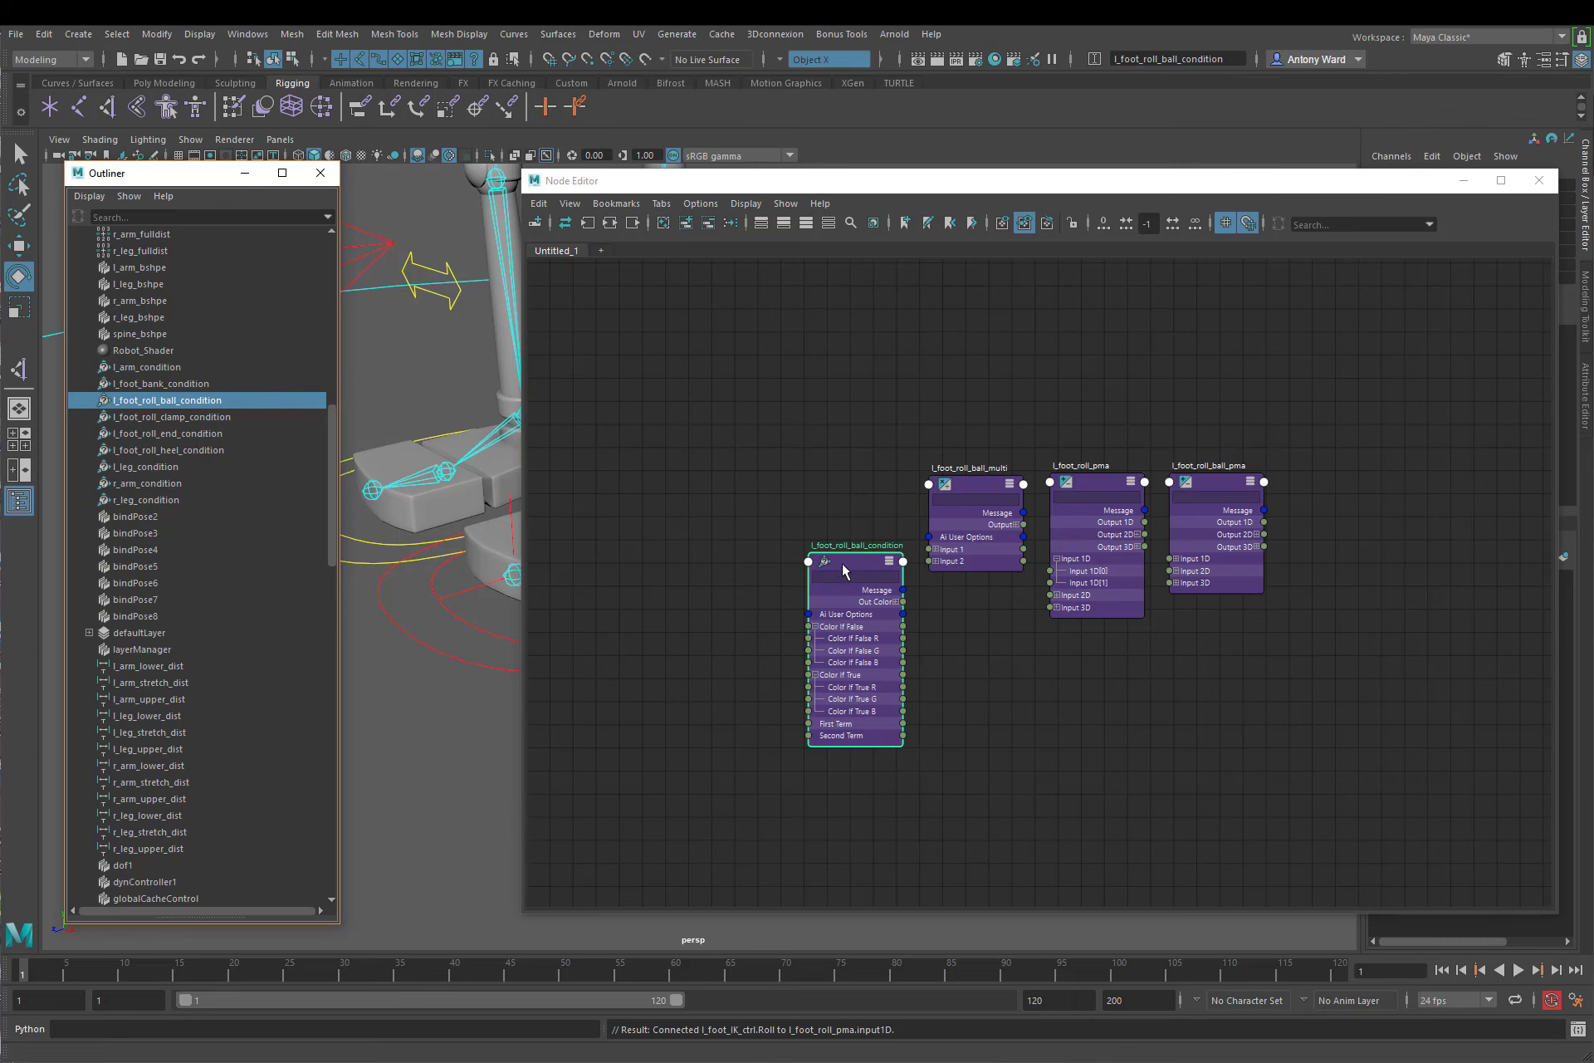
pyautogui.moveTo(844, 568); pyautogui.dragTo(798, 501)
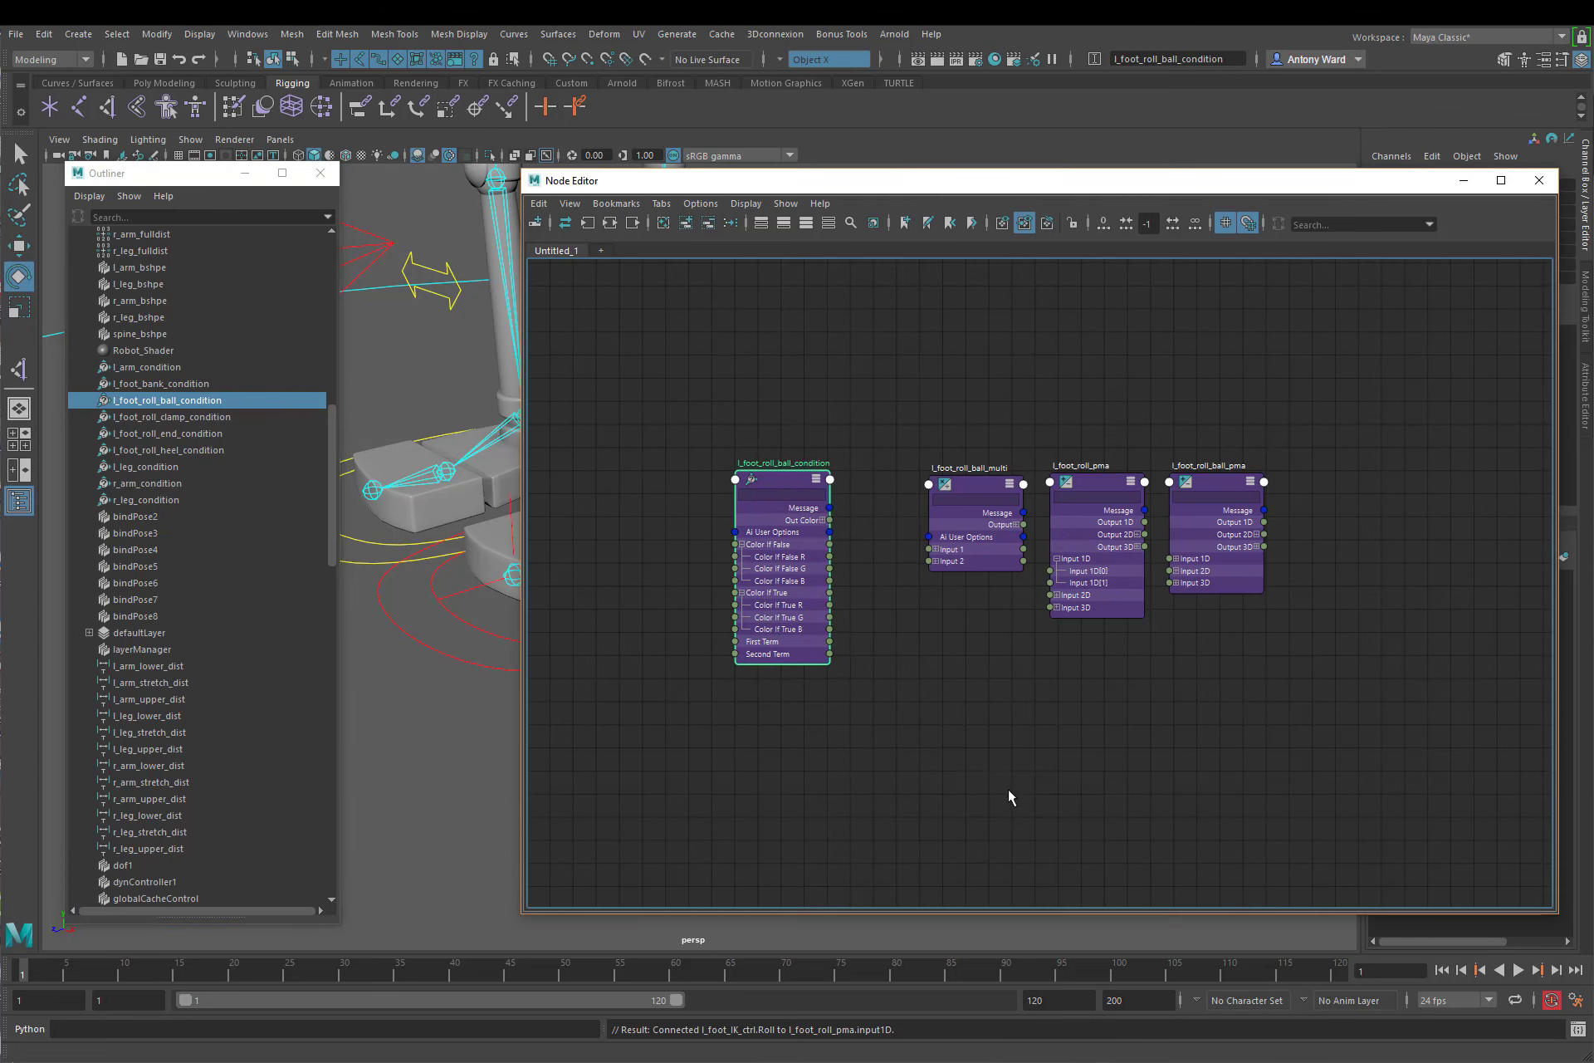
# Step: Rearrange the graph with l_foot_roll_pma first, l_foot_roll_ball_multi above l_foot_roll_ball_condition, and l_foot_roll_ball_pma at the end
pyautogui.scroll(2, 946, 756)
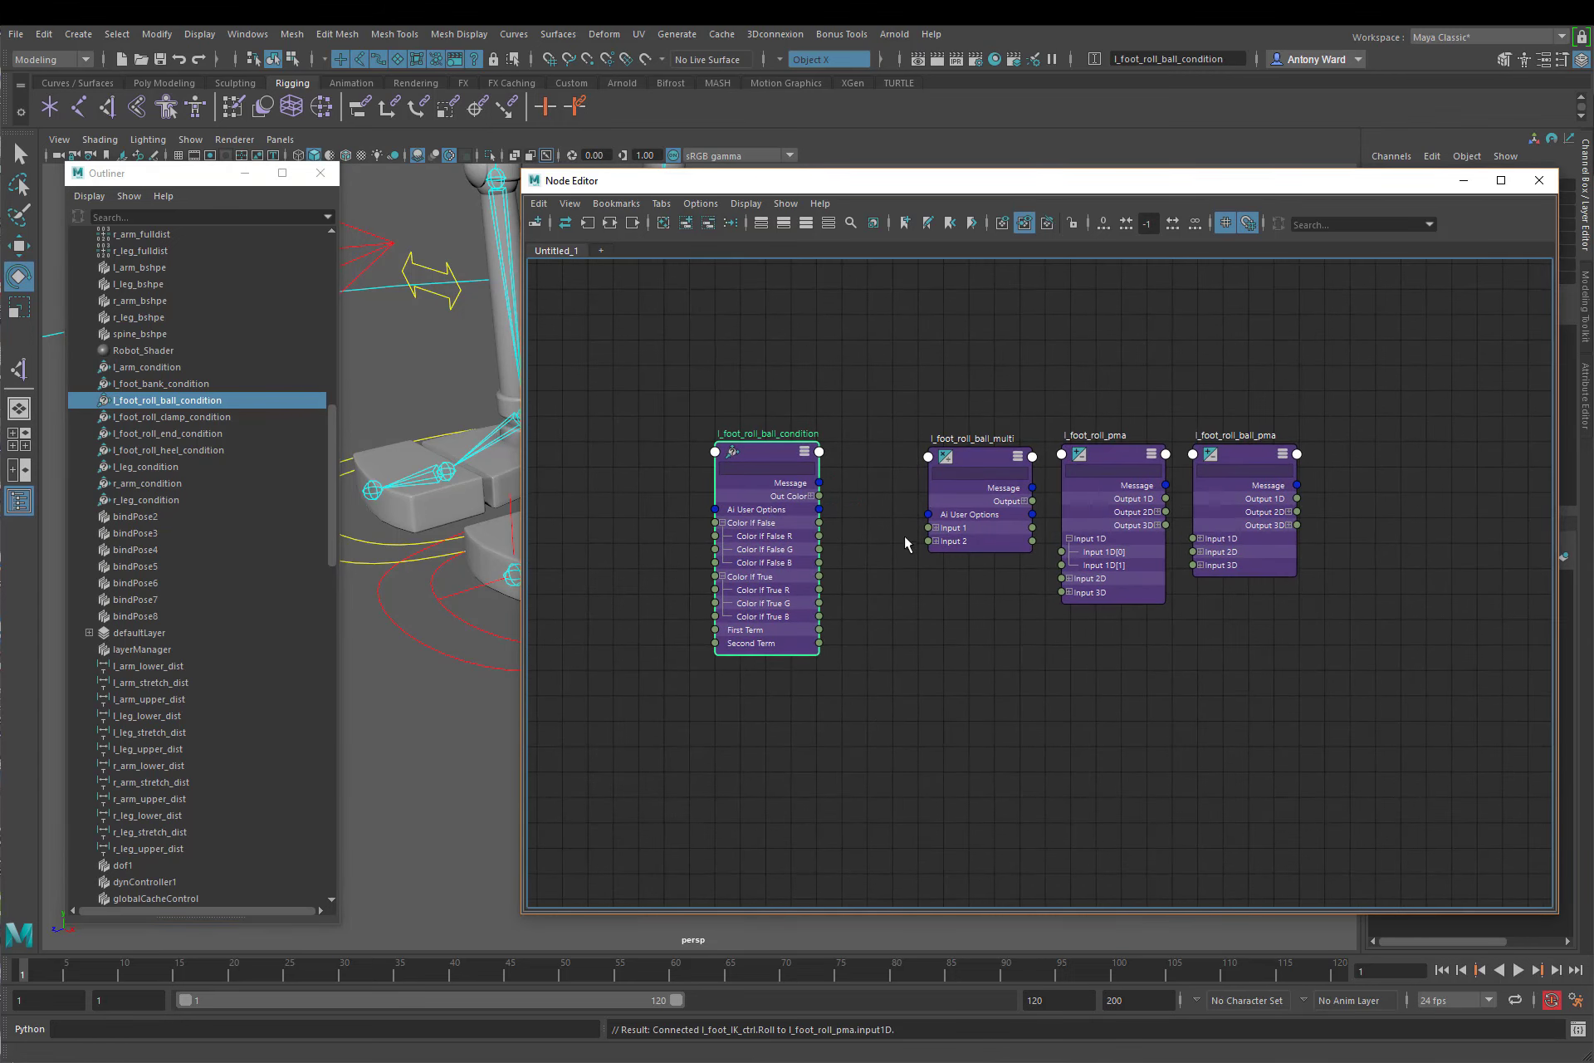
pyautogui.click(1116, 455)
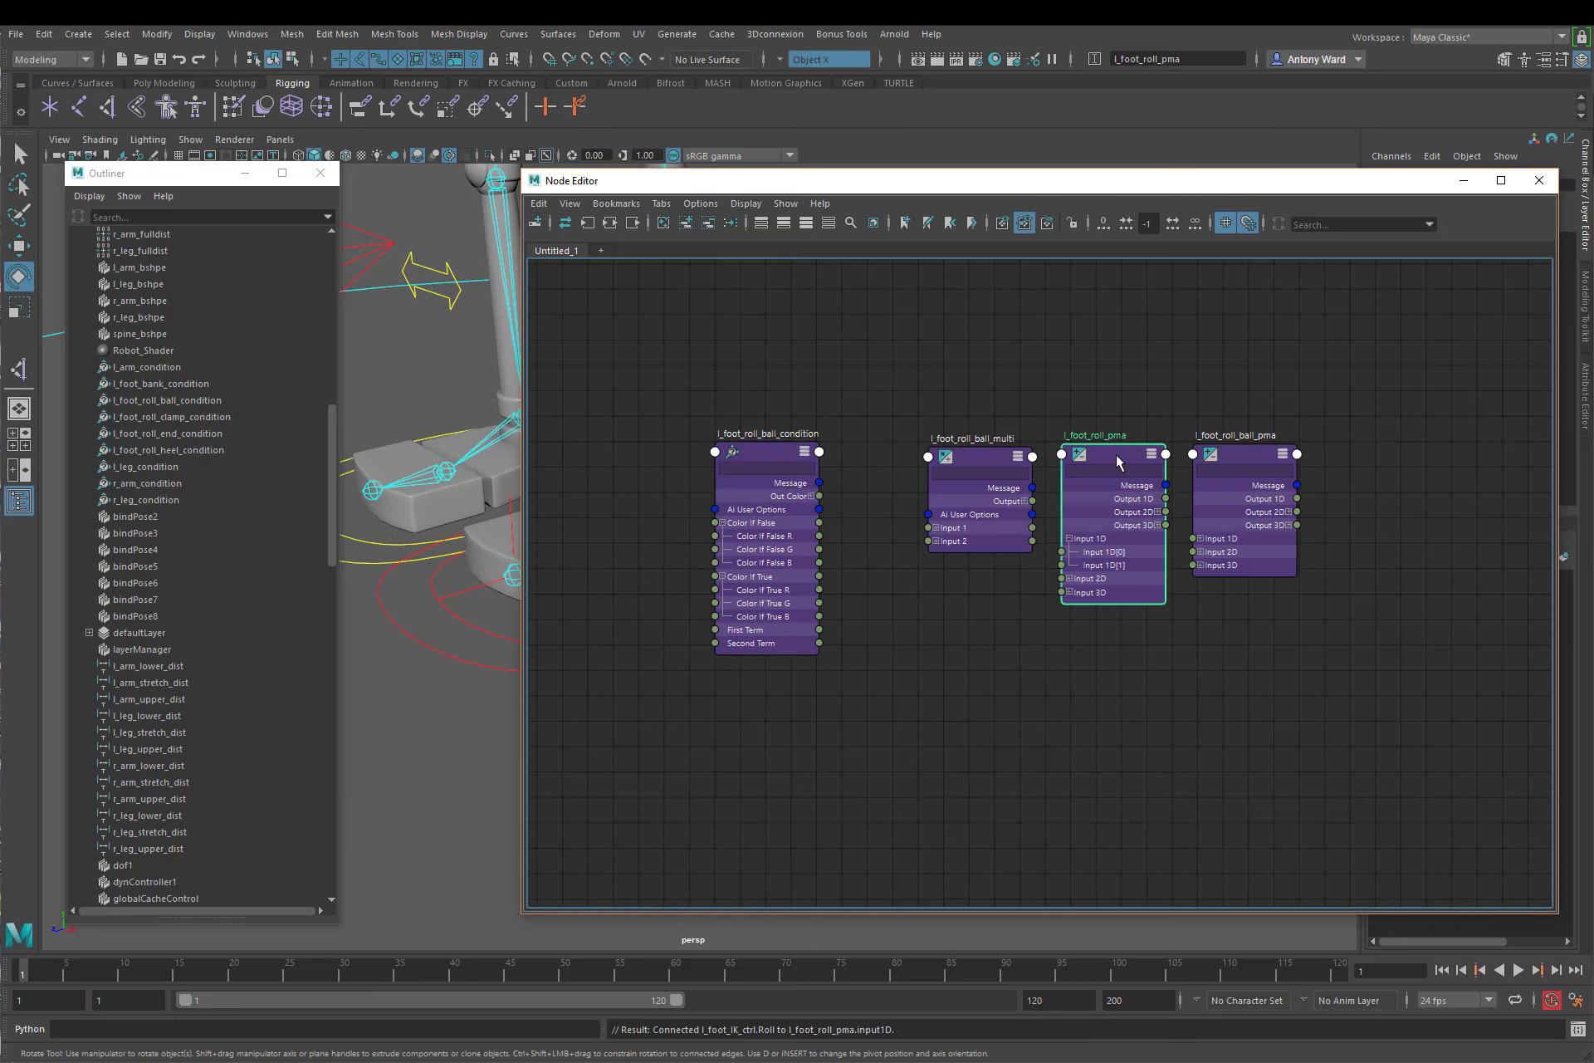
pyautogui.moveTo(1130, 455); pyautogui.dragTo(621, 374)
pyautogui.moveTo(807, 501); pyautogui.dragTo(938, 528, button='middle')
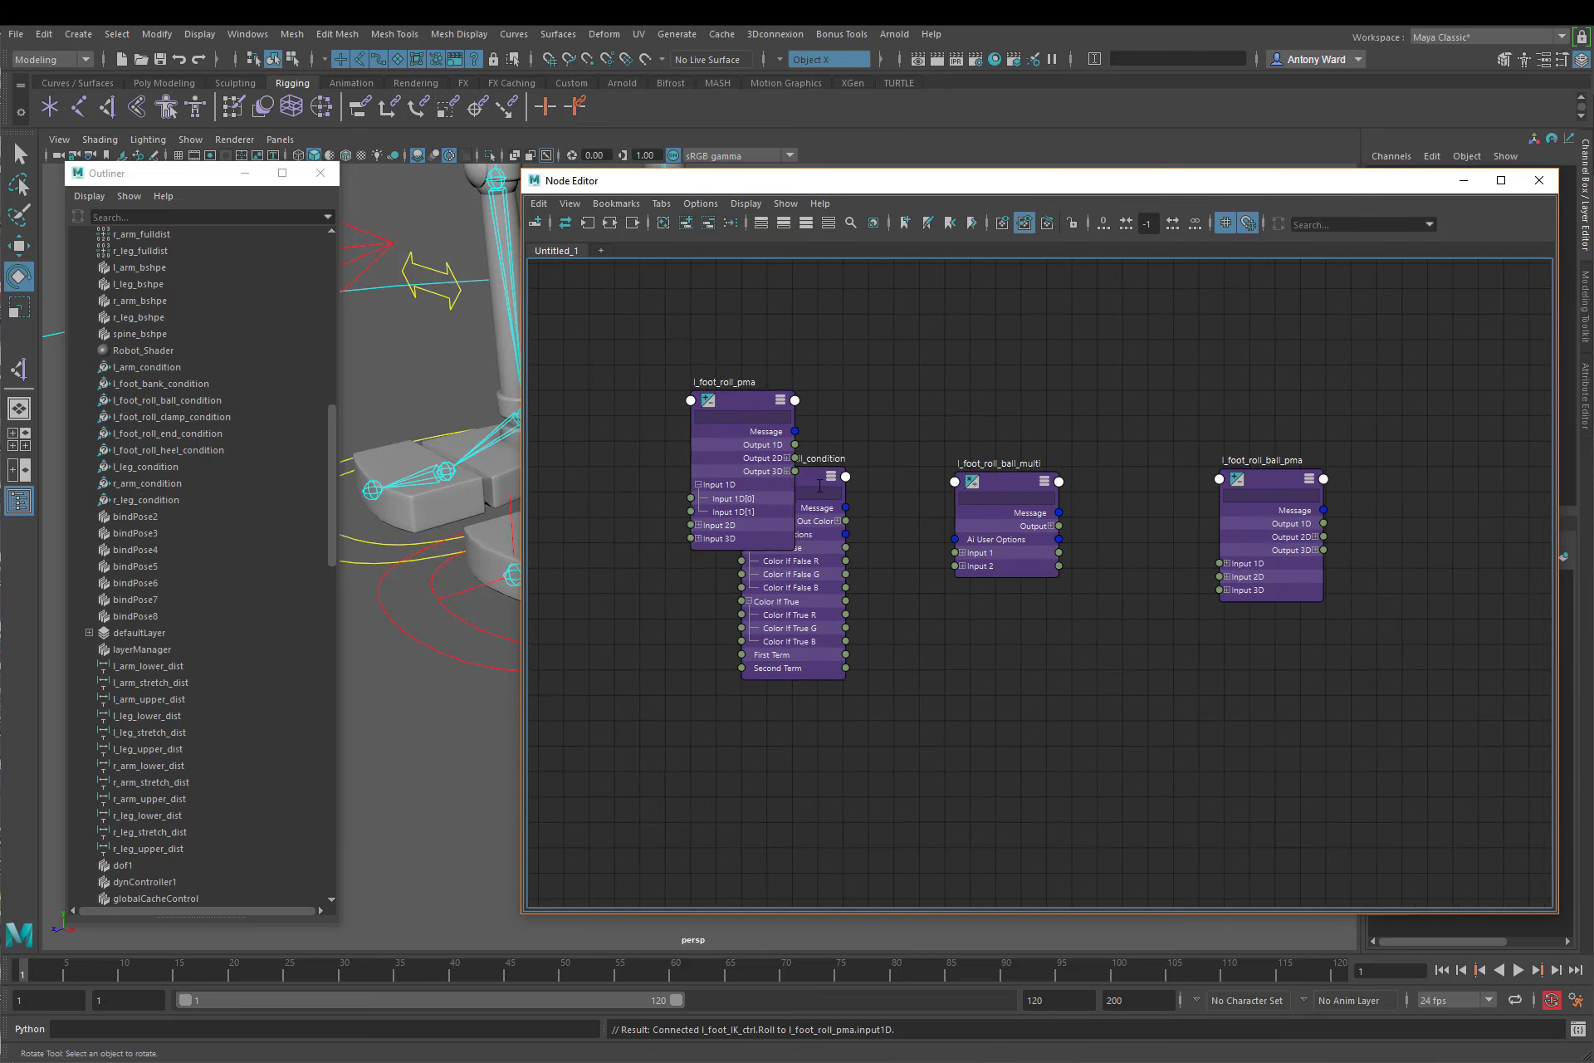
pyautogui.moveTo(835, 492); pyautogui.dragTo(937, 567)
pyautogui.moveTo(1008, 488); pyautogui.dragTo(1100, 381)
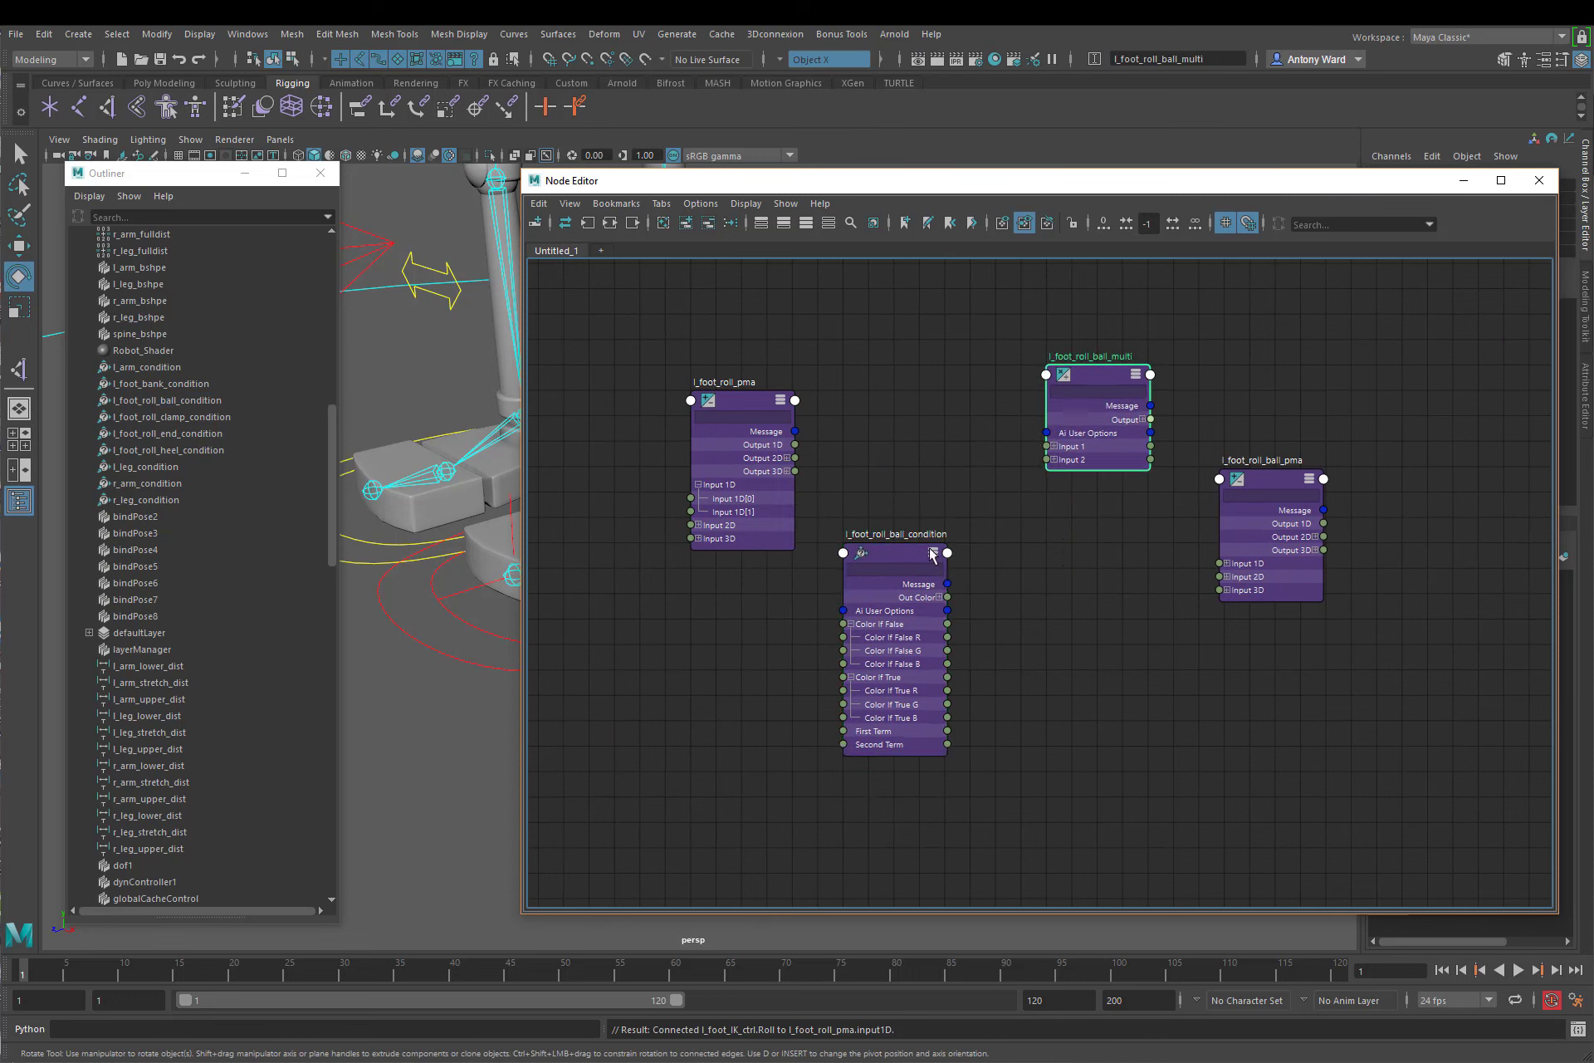
pyautogui.moveTo(883, 555); pyautogui.dragTo(986, 555)
pyautogui.moveTo(1268, 479); pyautogui.dragTo(1223, 476)
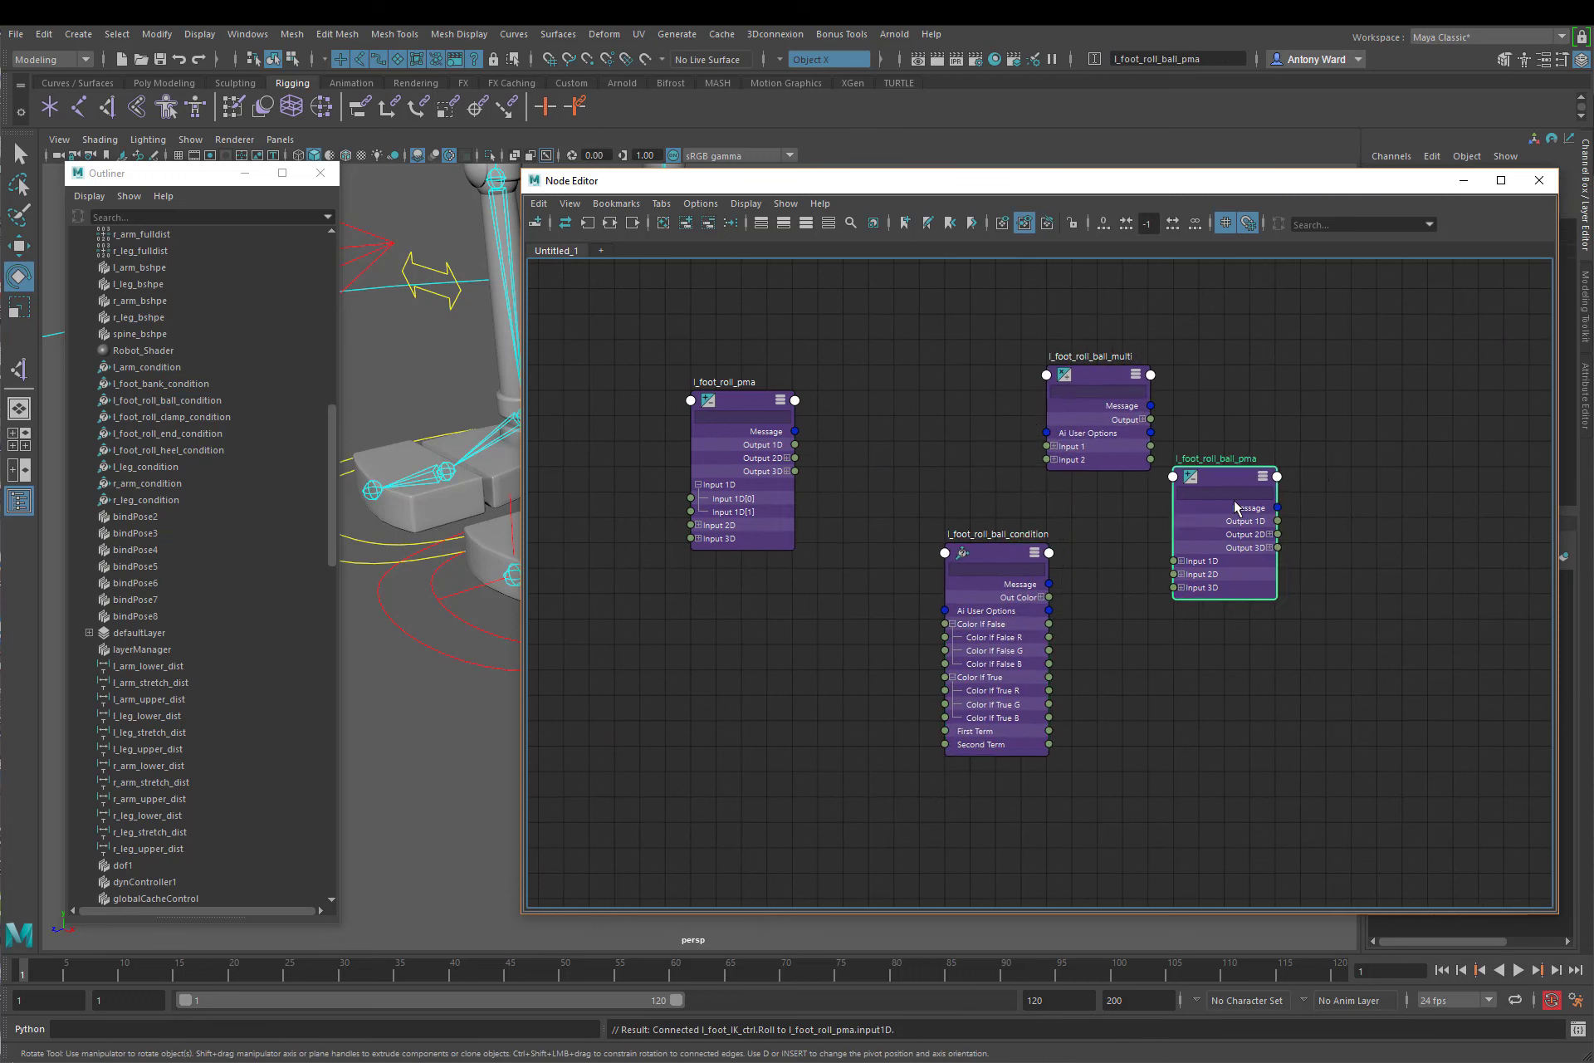
# Step: Expand the inputs of l_foot_roll_ball_multi and l_foot_roll_ball_pma, and connect l_foot_roll_pma's Output 1D to the multi's Input 1X
pyautogui.click(1054, 459)
pyautogui.click(1054, 447)
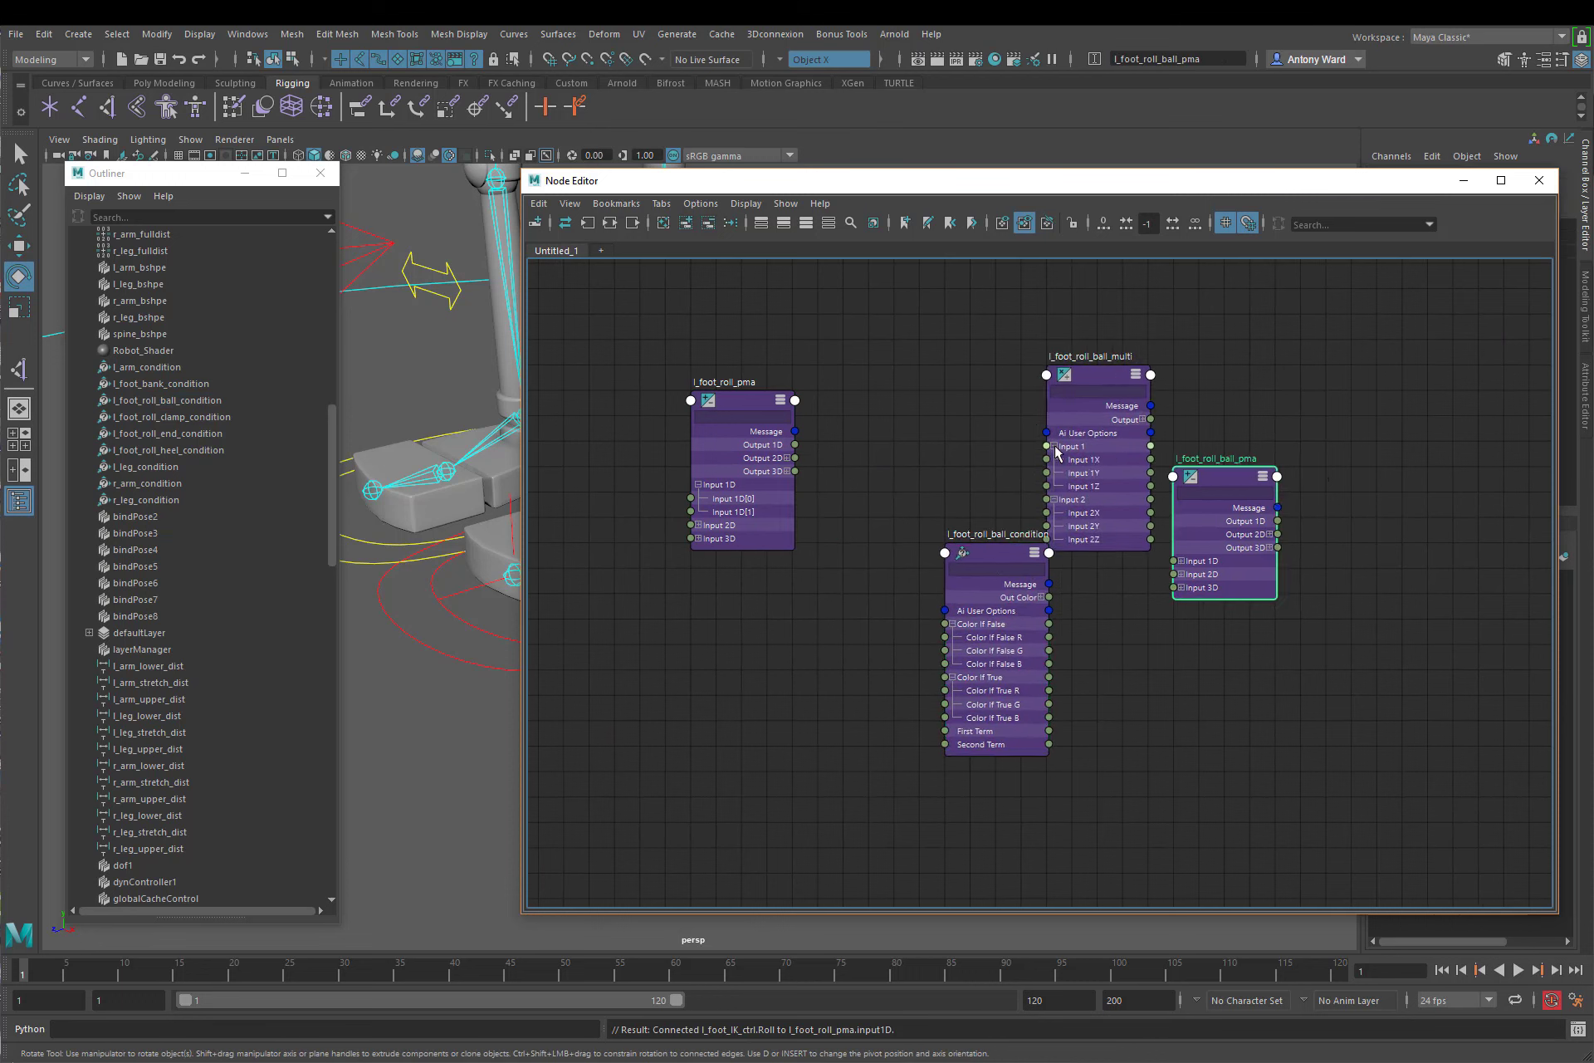
pyautogui.click(1181, 562)
pyautogui.moveTo(996, 566); pyautogui.dragTo(970, 591)
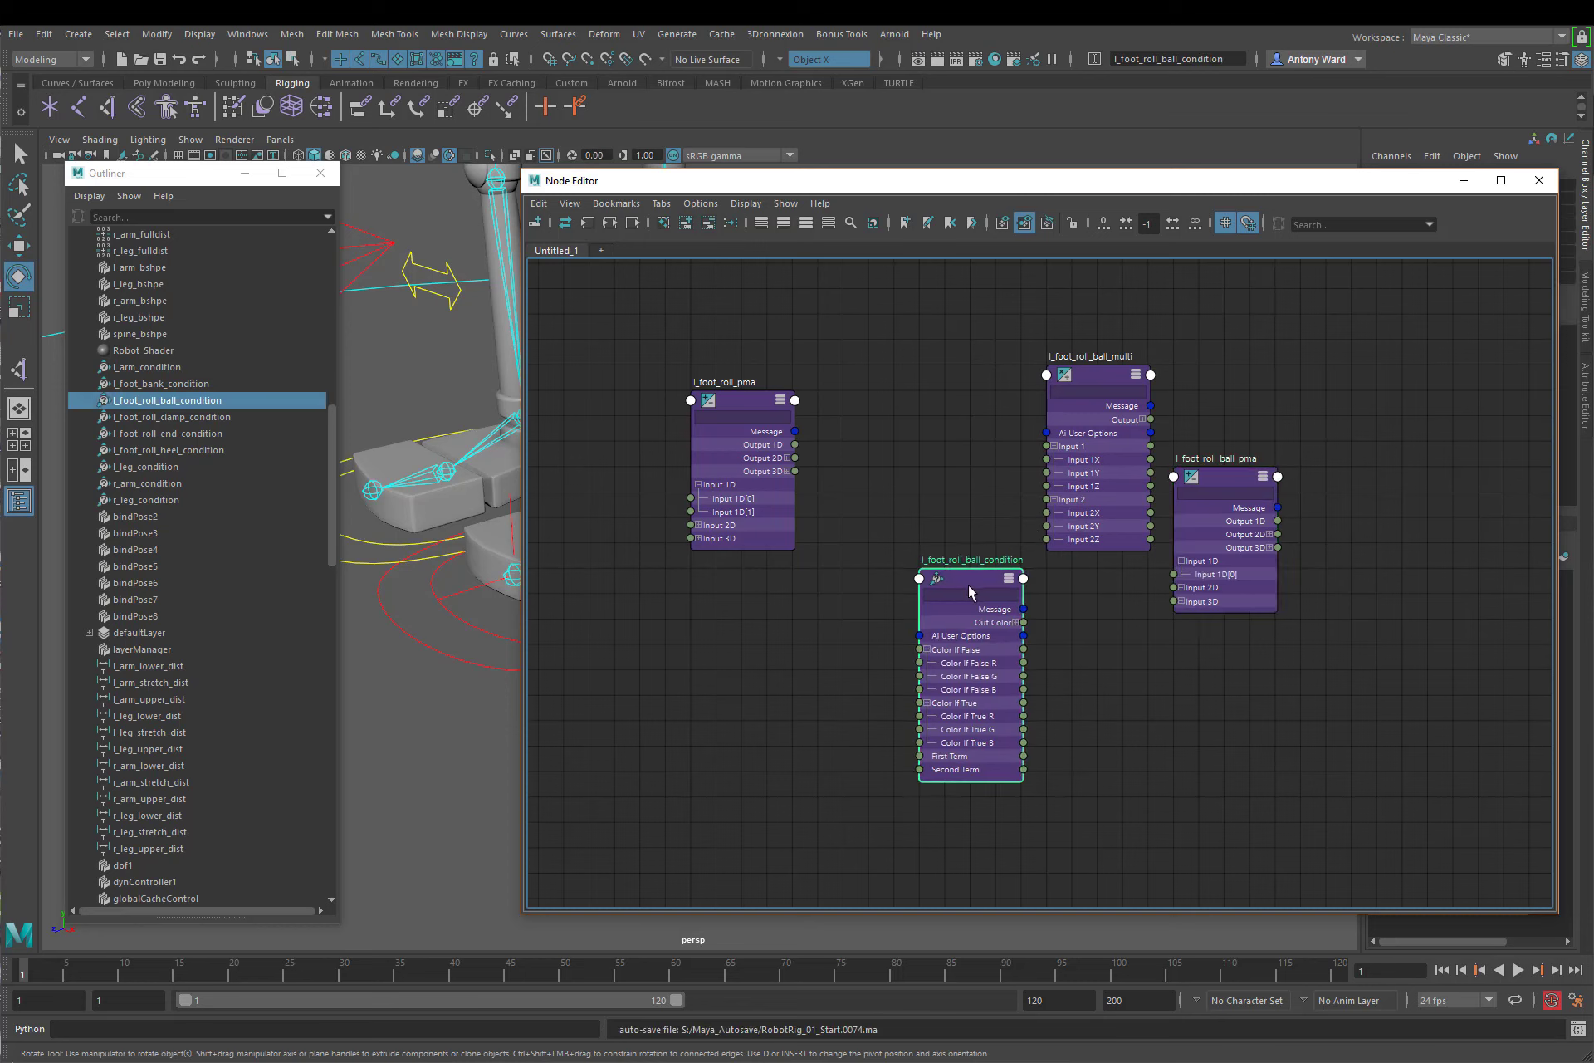
pyautogui.click(856, 493)
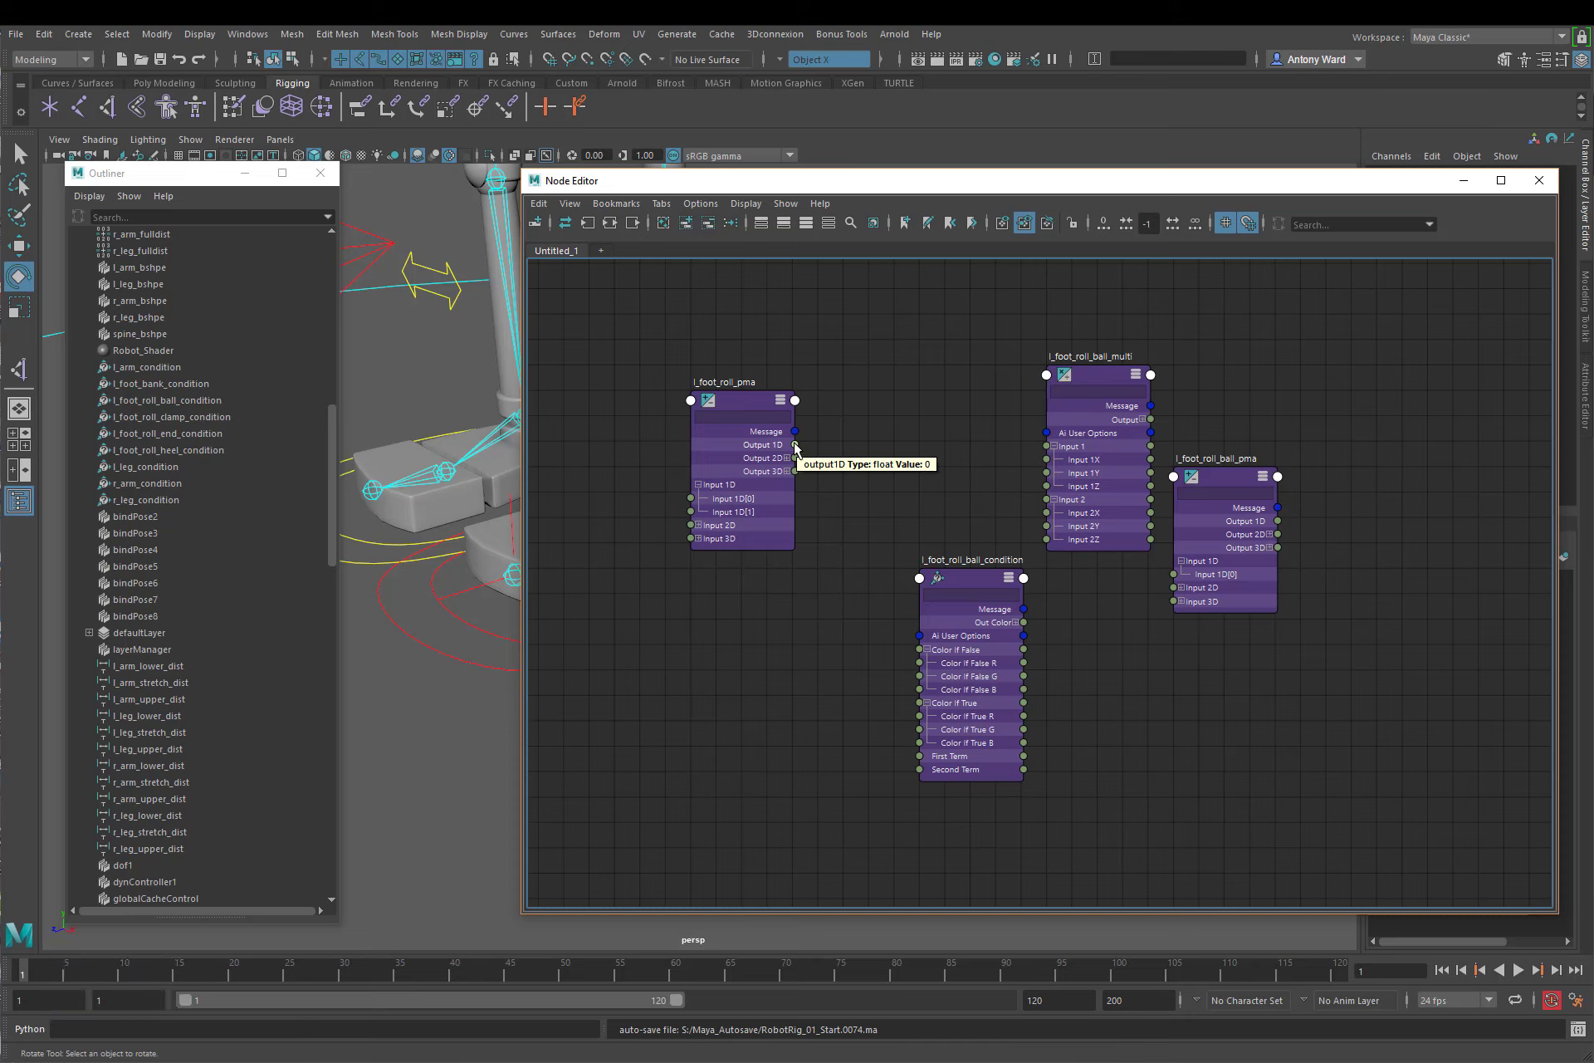
pyautogui.moveTo(794, 445); pyautogui.dragTo(1046, 460)
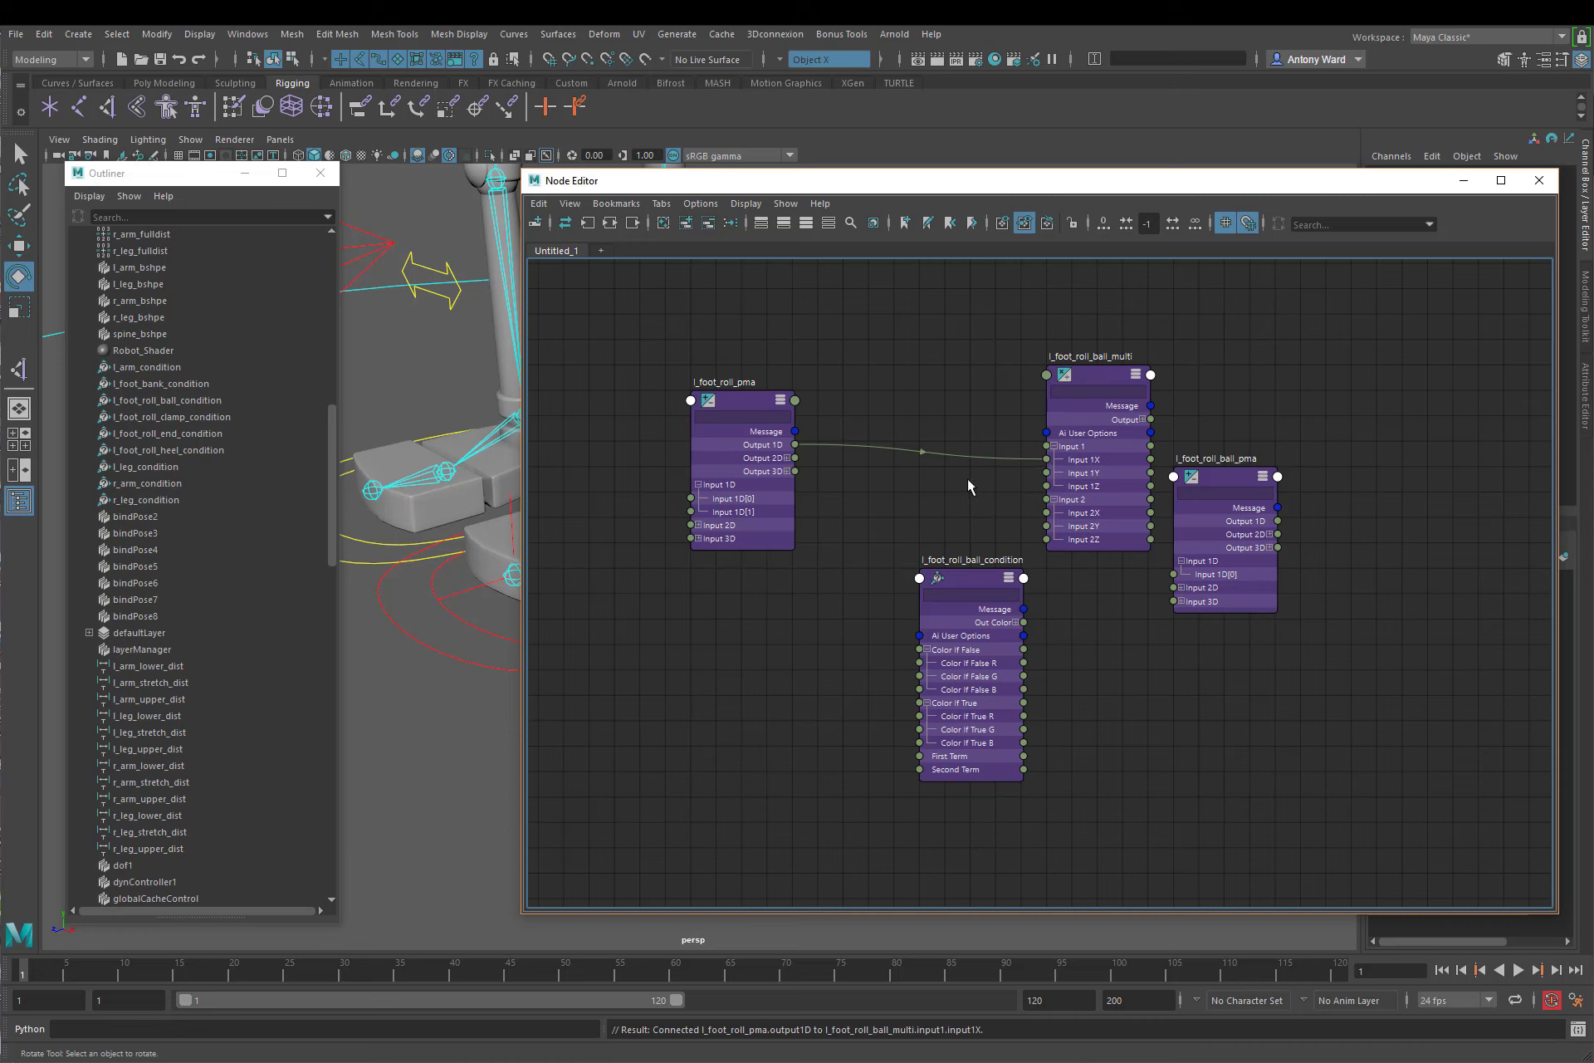
# Step: Move l_foot_roll_ball_multi closer to l_foot_roll_pma and connect its Output X to l_foot_roll_ball_pma's Input 1D[0]
pyautogui.moveTo(1105, 378); pyautogui.dragTo(1004, 378)
pyautogui.click(1041, 419)
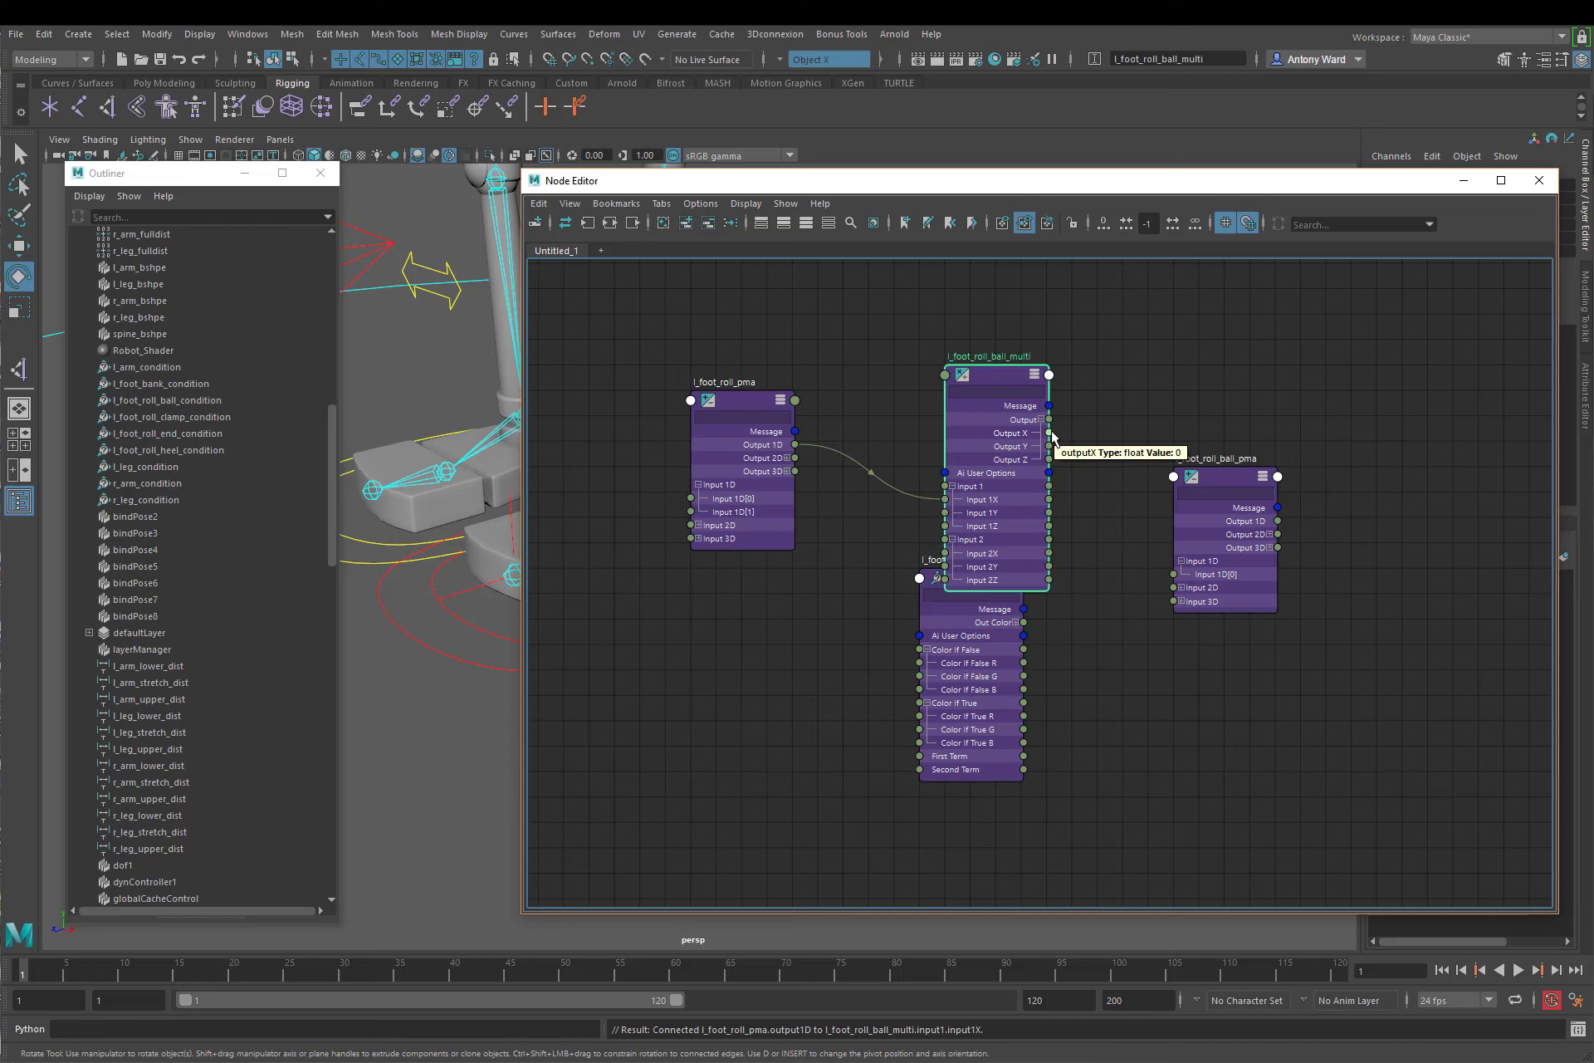
pyautogui.moveTo(1104, 520); pyautogui.dragTo(1173, 573)
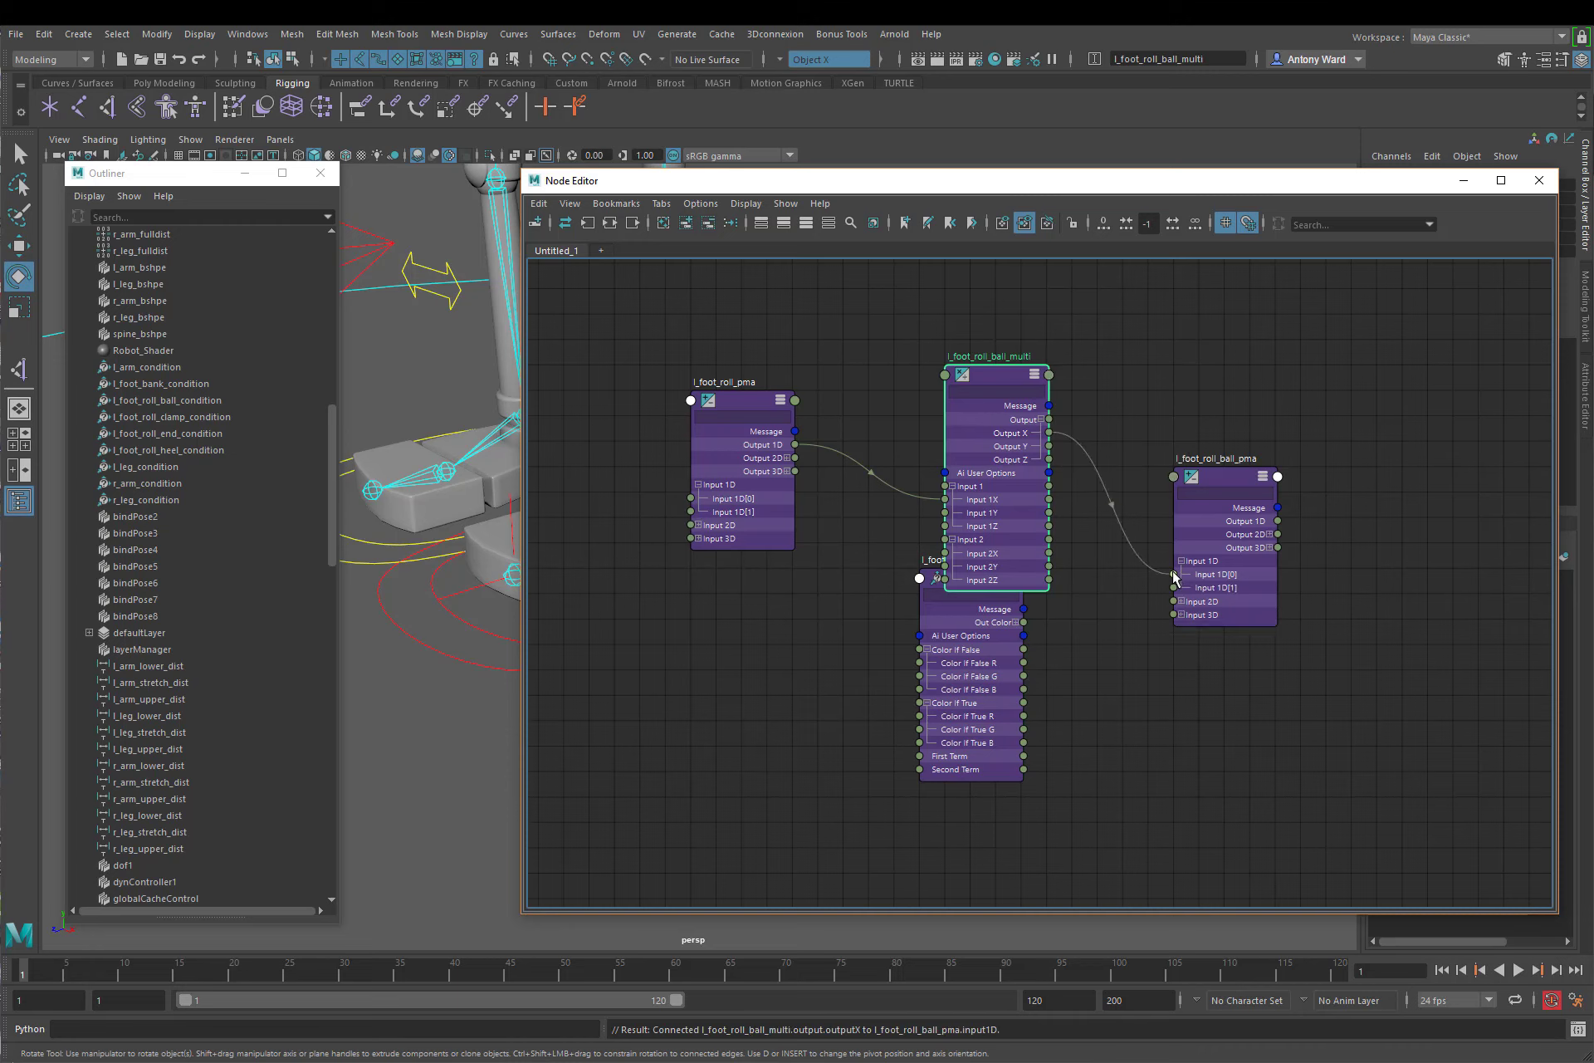
# Step: Place l_foot_roll_ball_condition after l_foot_roll_ball_pma at the end of the chain and frame the whole graph
pyautogui.click(923, 601)
pyautogui.moveTo(967, 585); pyautogui.dragTo(1402, 405)
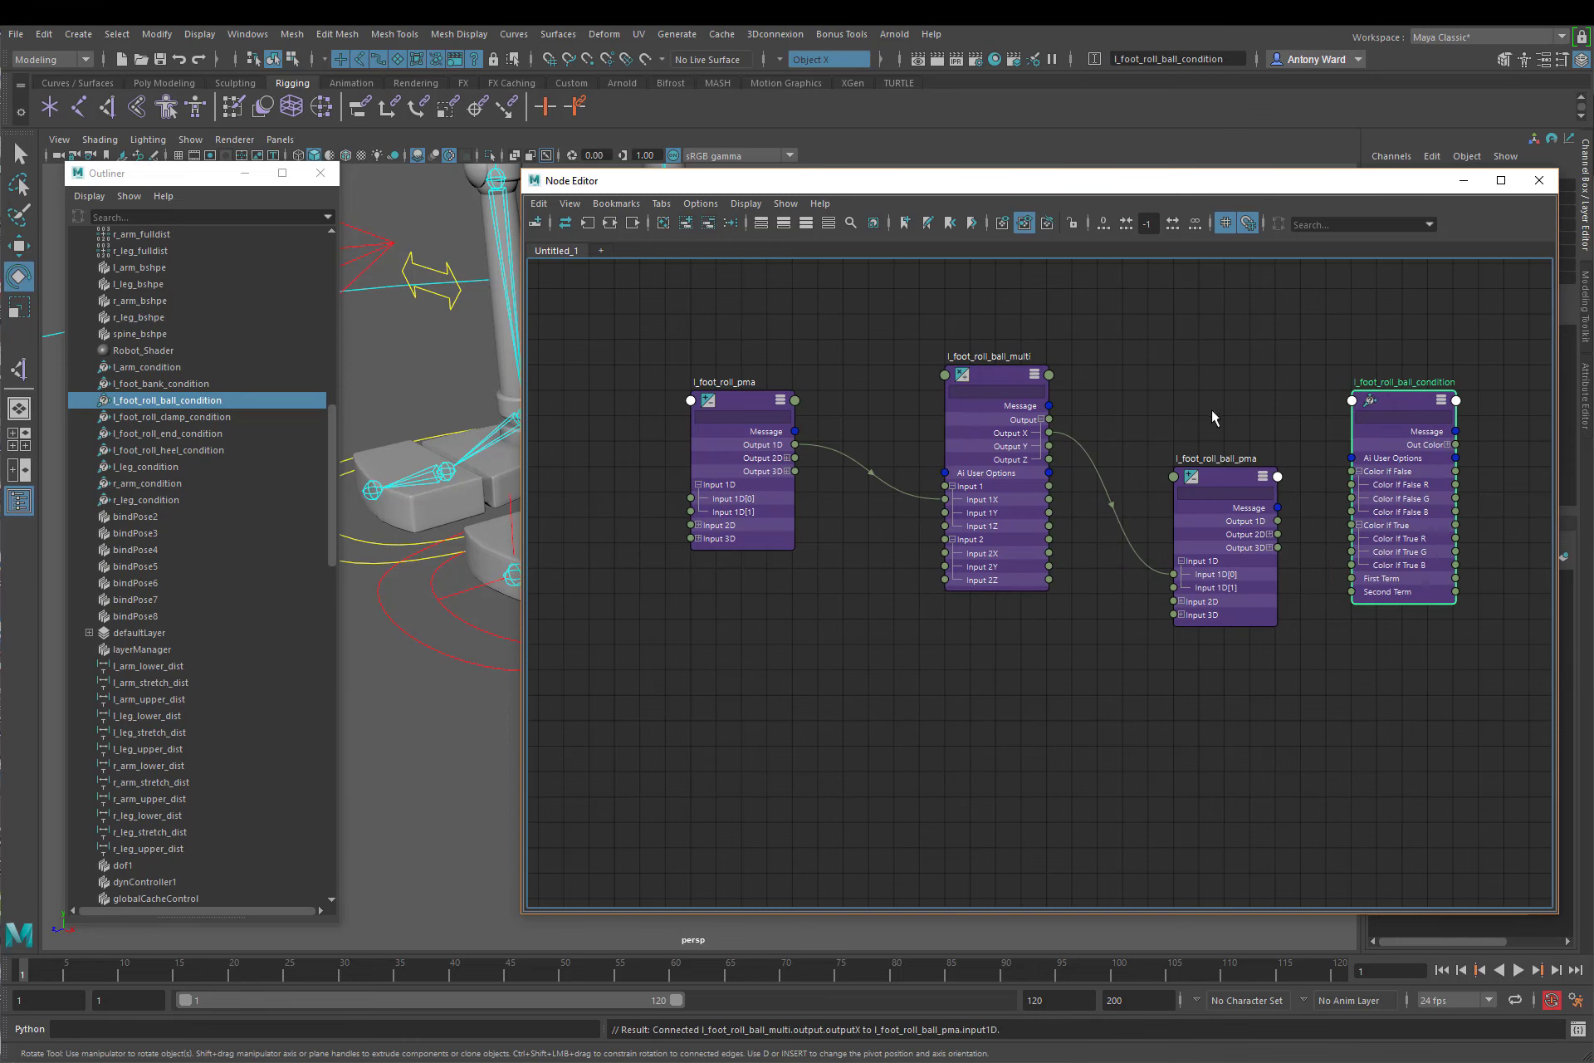
pyautogui.press('a')
pyautogui.click(1174, 410)
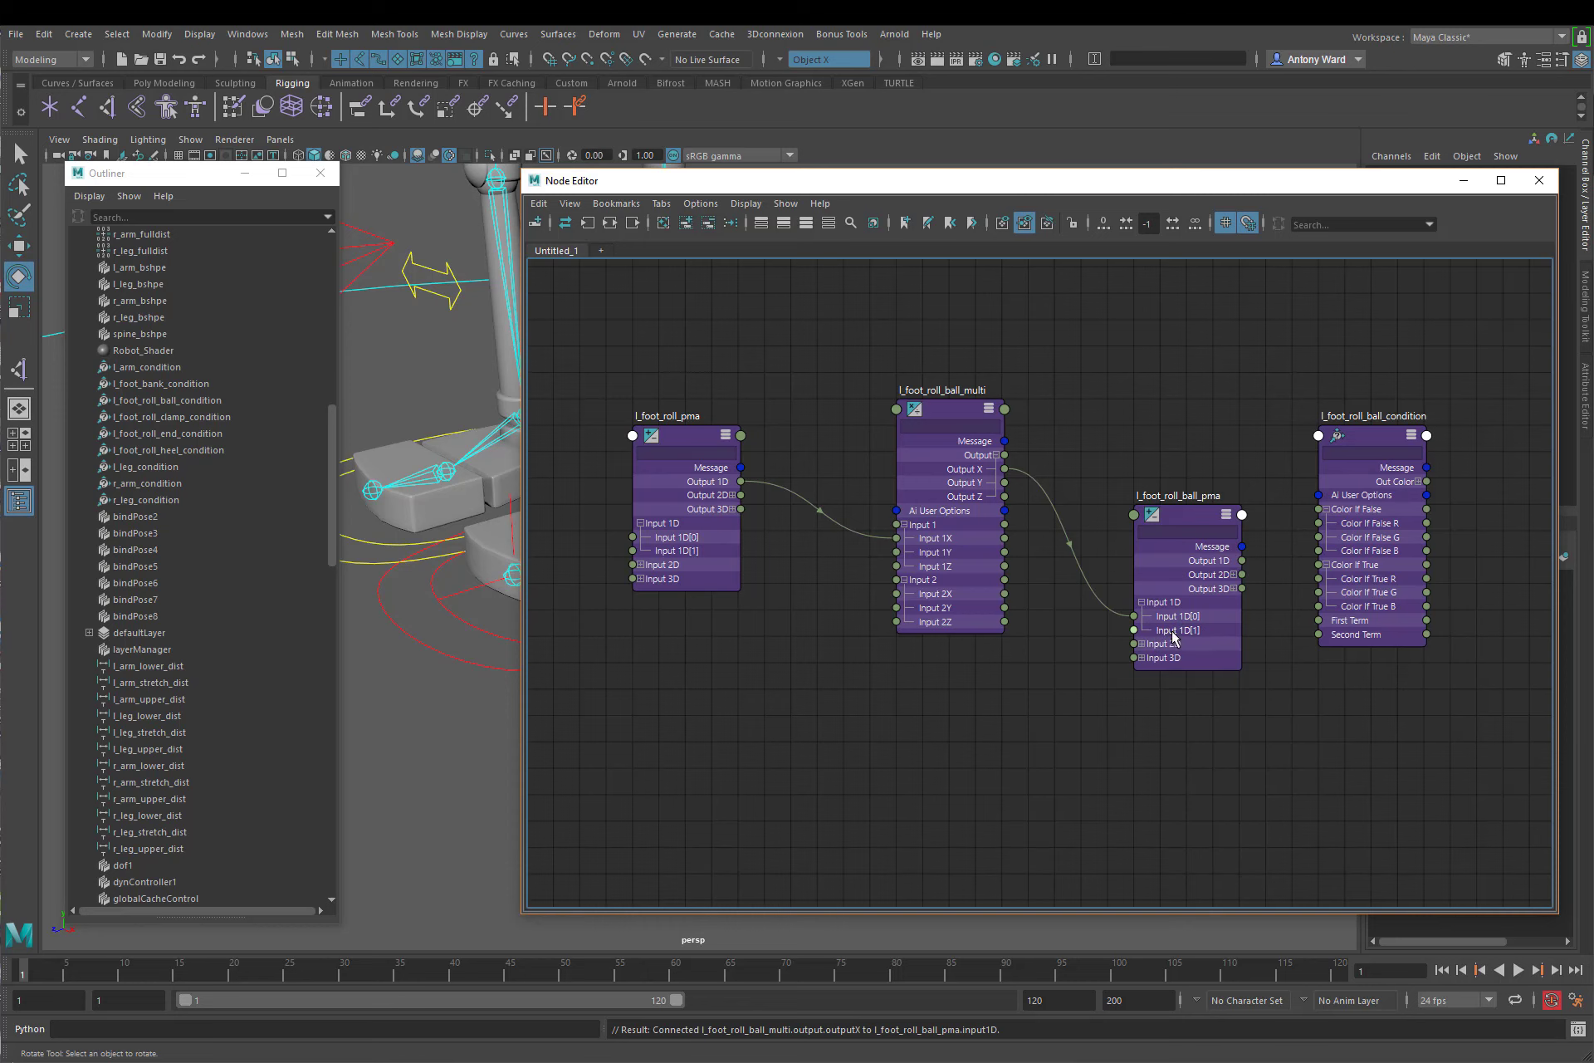
# Step: Show l_foot_roll_ball_pma's attributes with Input 1D expanded, keeping the node graph window clear of them
pyautogui.moveTo(1232, 191); pyautogui.dragTo(912, 229)
pyautogui.click(869, 555)
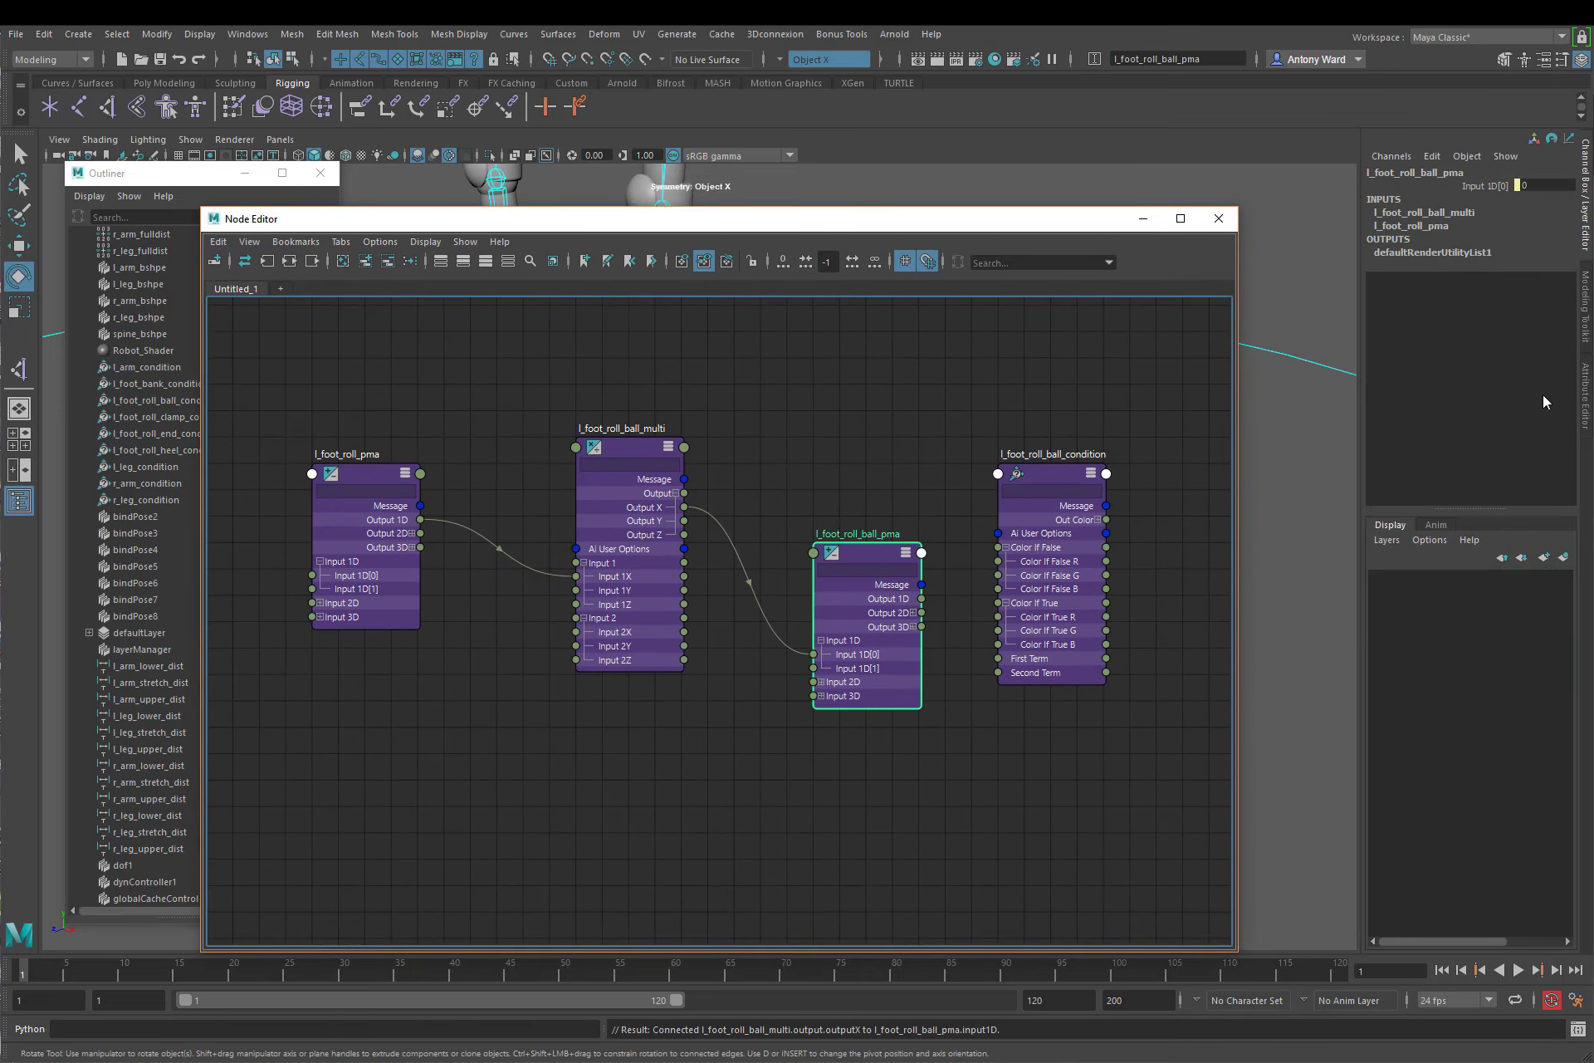
pyautogui.click(1586, 395)
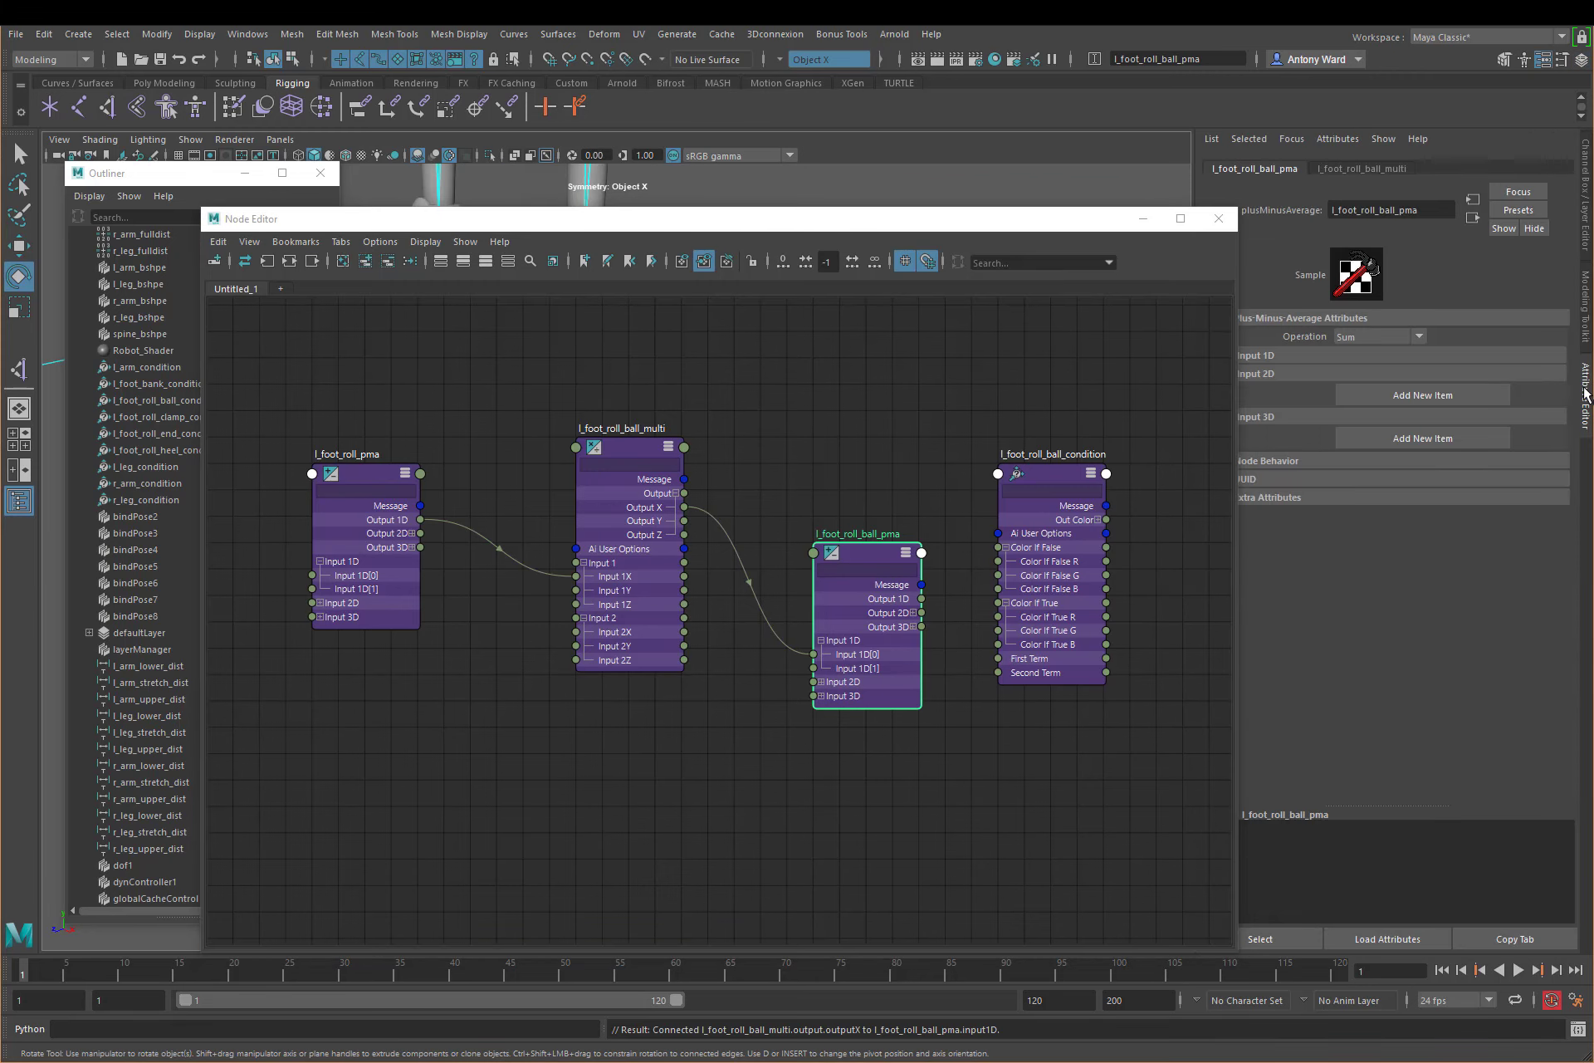
pyautogui.click(1293, 354)
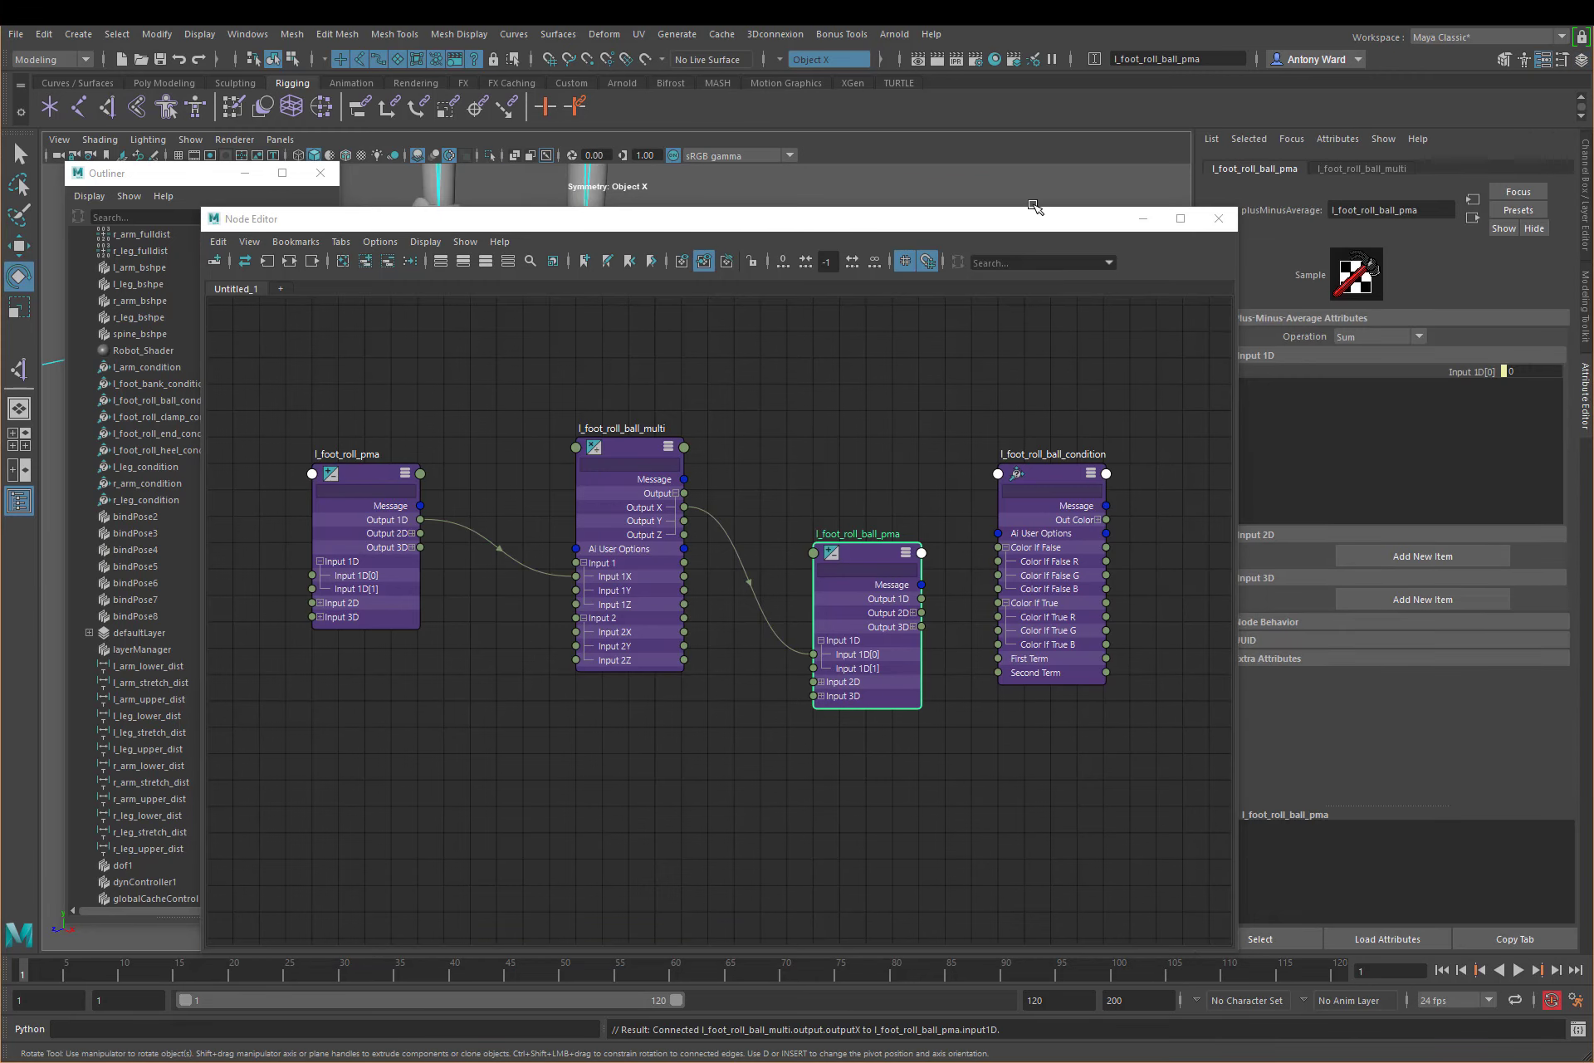
pyautogui.moveTo(1018, 218); pyautogui.dragTo(933, 161)
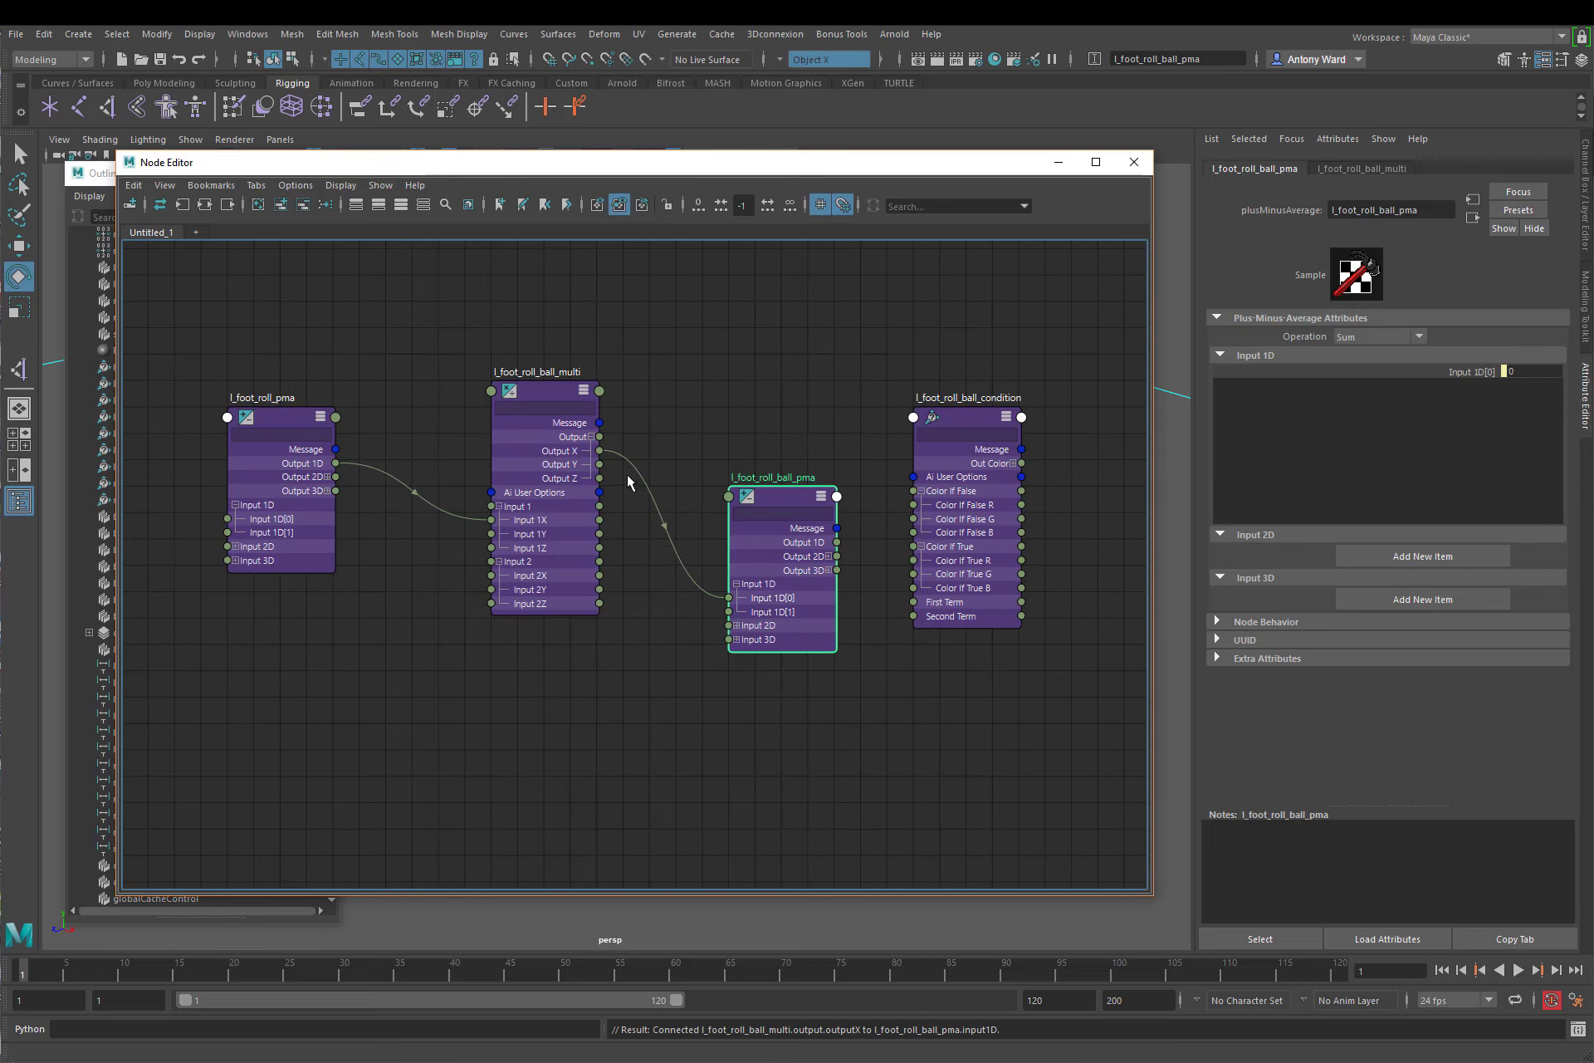
# Step: Reroute l_foot_roll_ball_multi's Output X connection to Input 1D[1] of l_foot_roll_ball_pma and inspect that node's Input 1D entries
pyautogui.moveTo(719, 603); pyautogui.dragTo(728, 617)
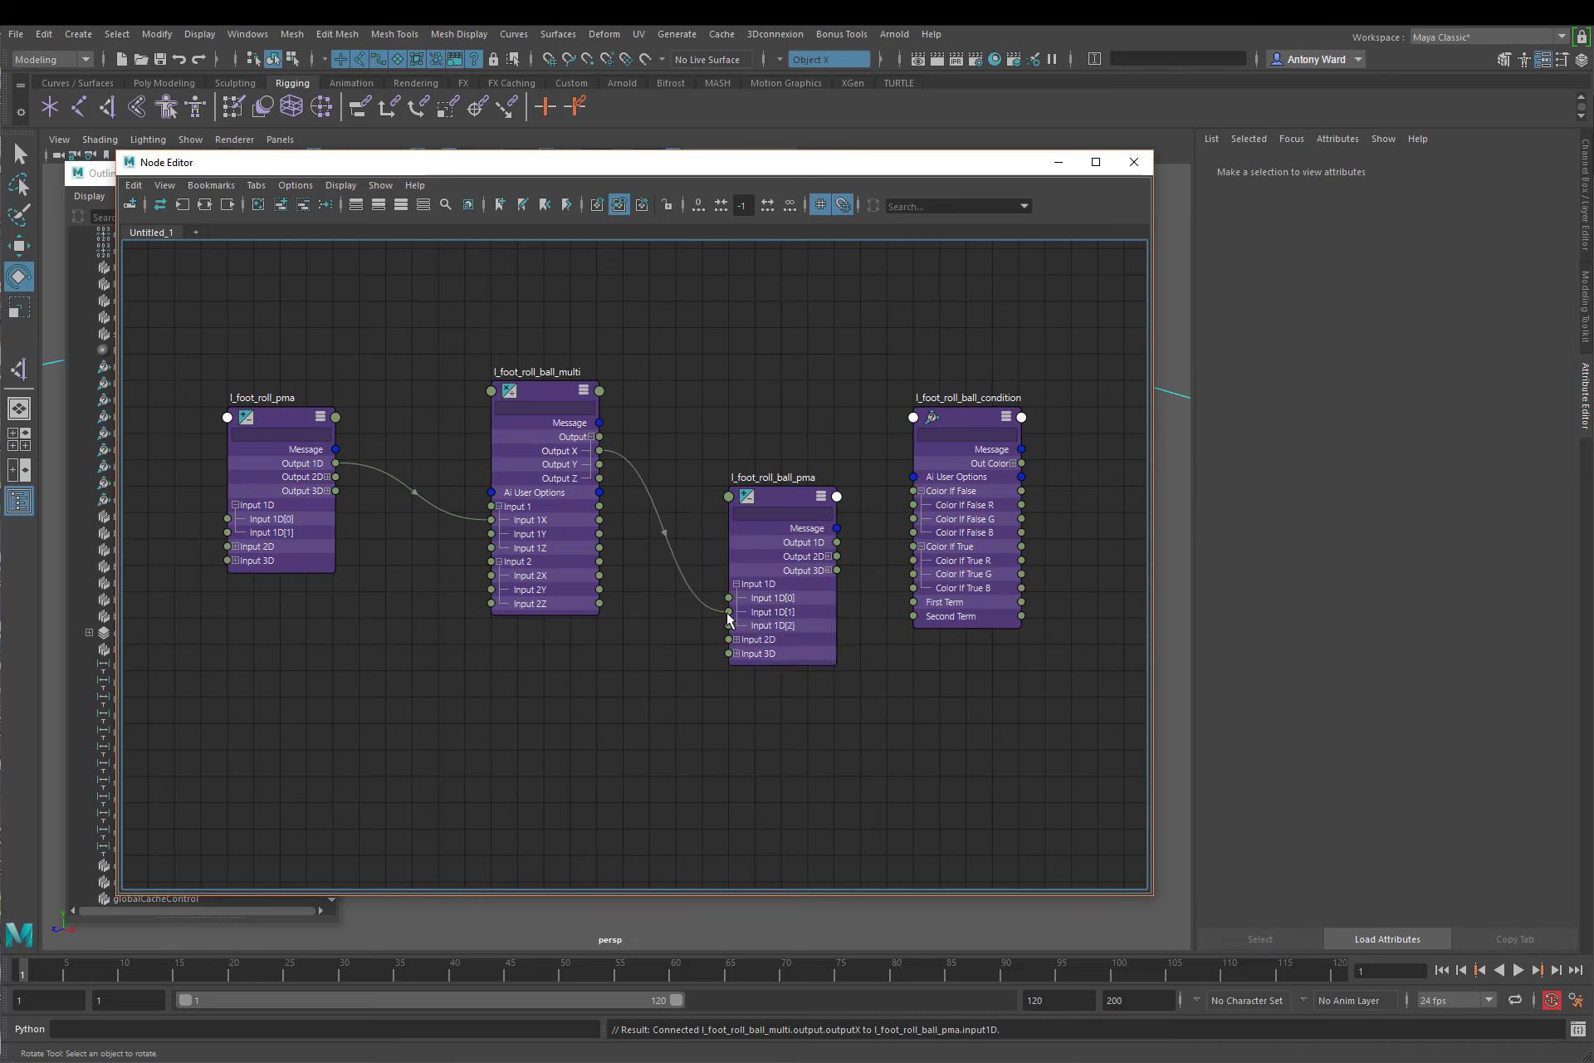
pyautogui.click(785, 496)
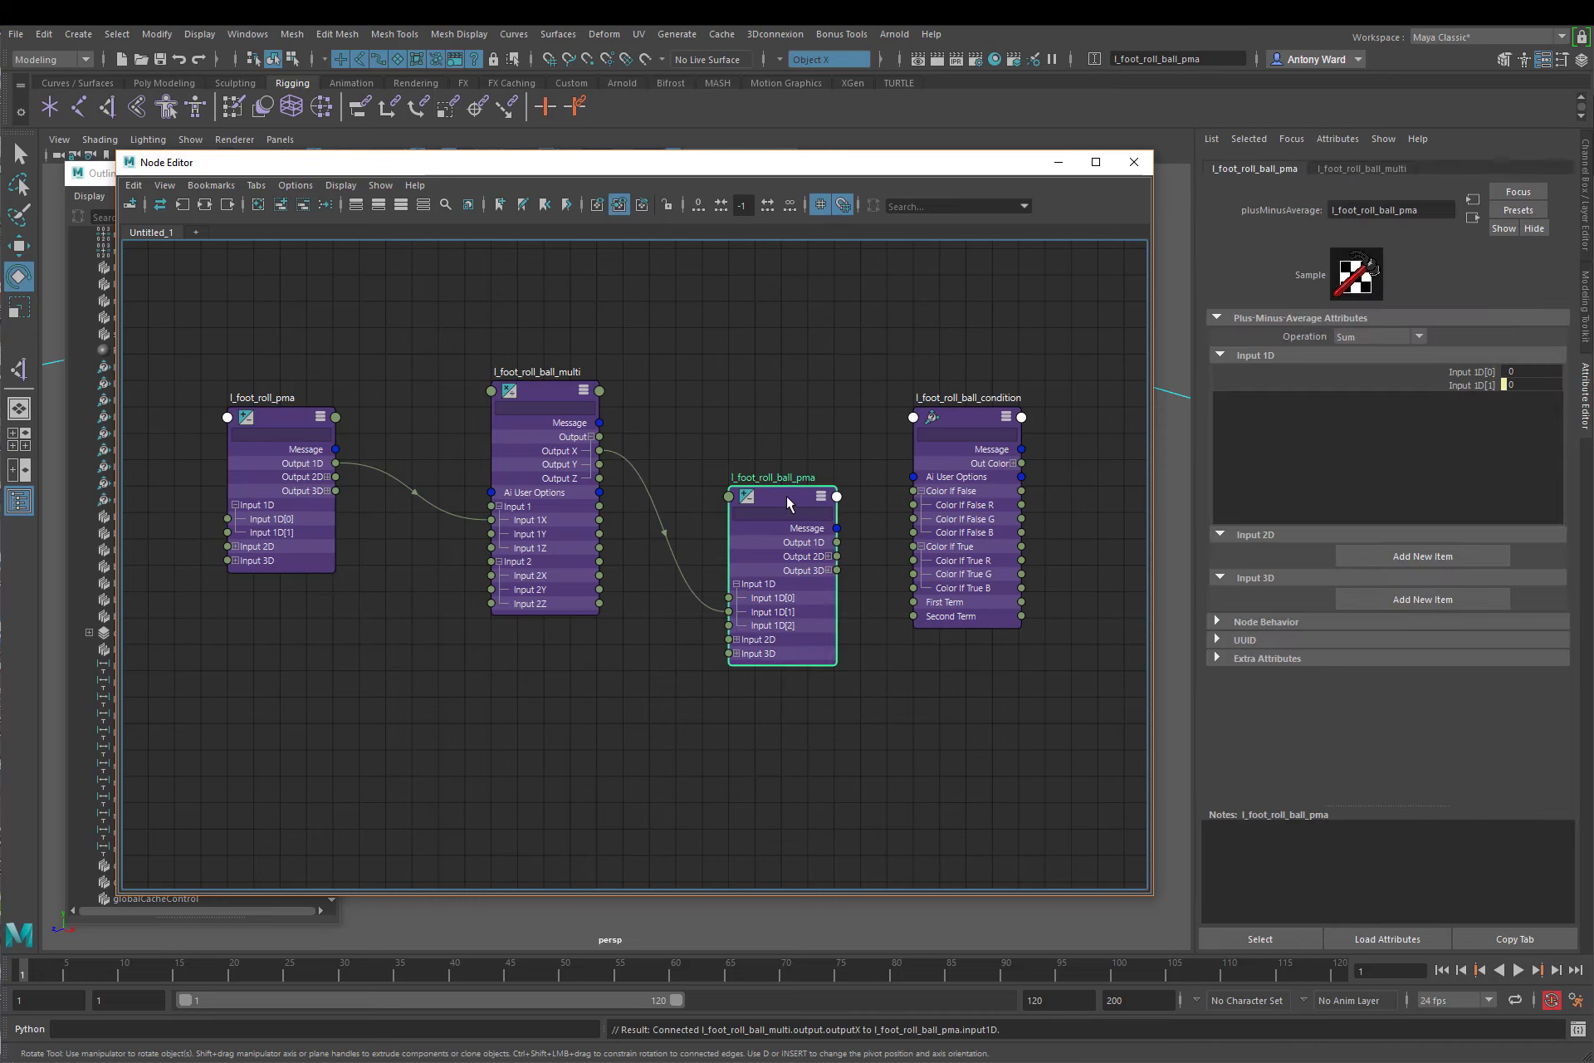
pyautogui.click(1528, 386)
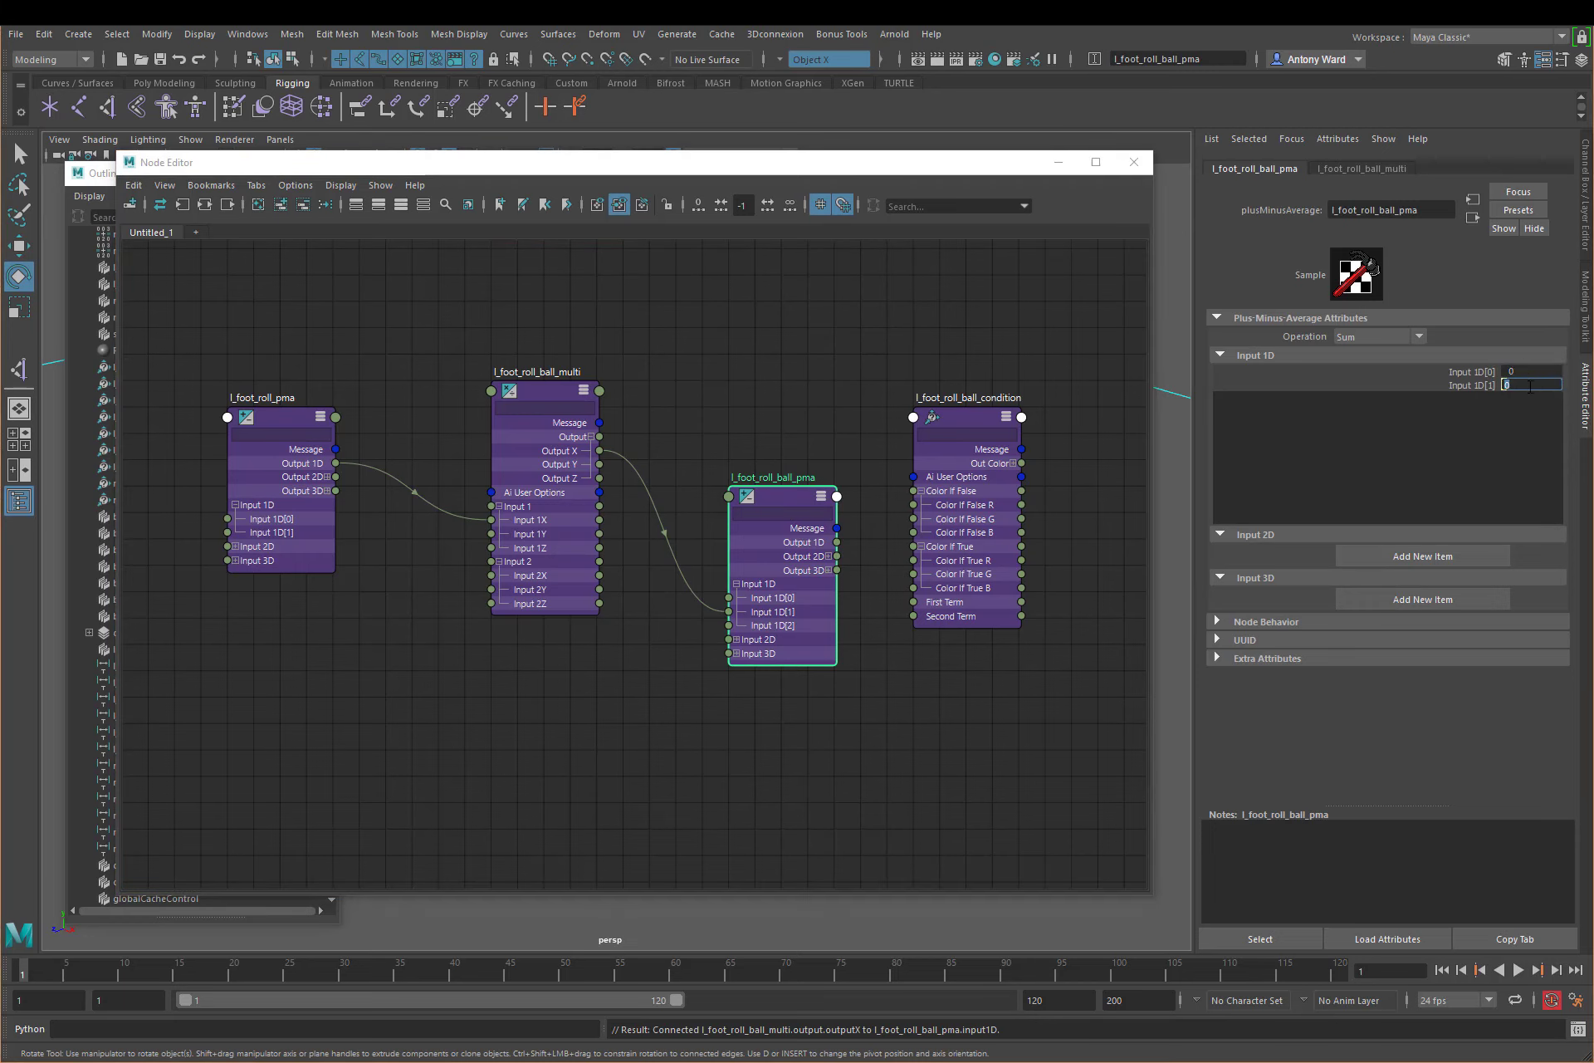
pyautogui.click(948, 722)
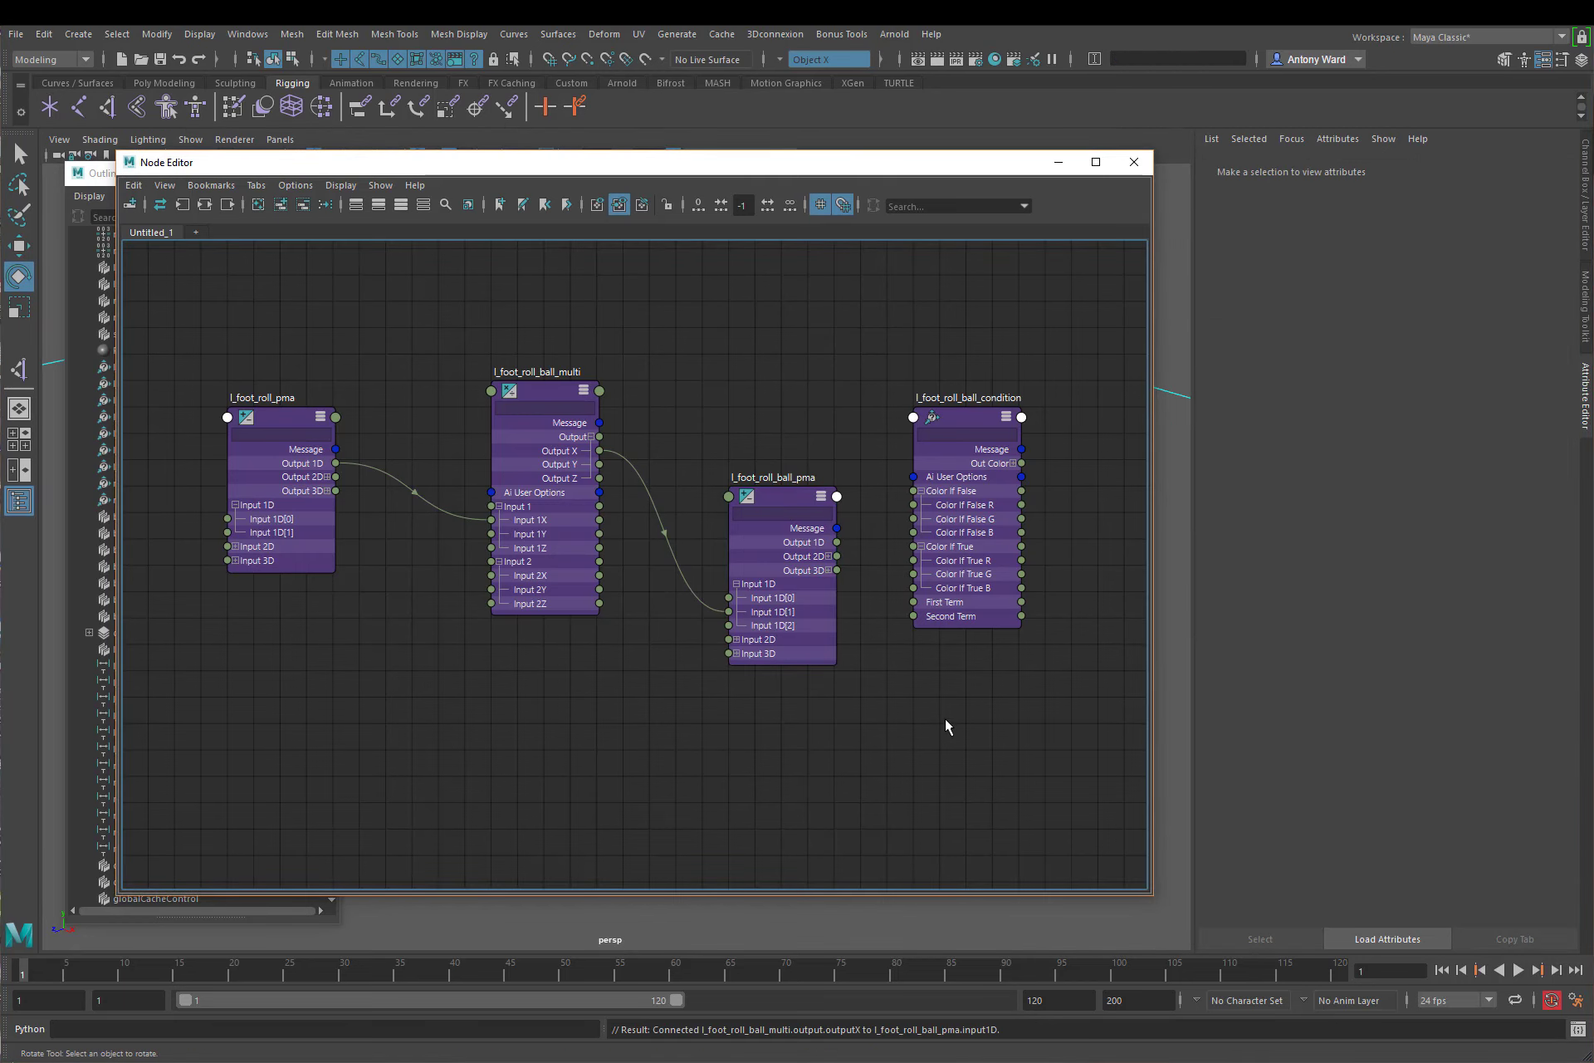
pyautogui.click(785, 500)
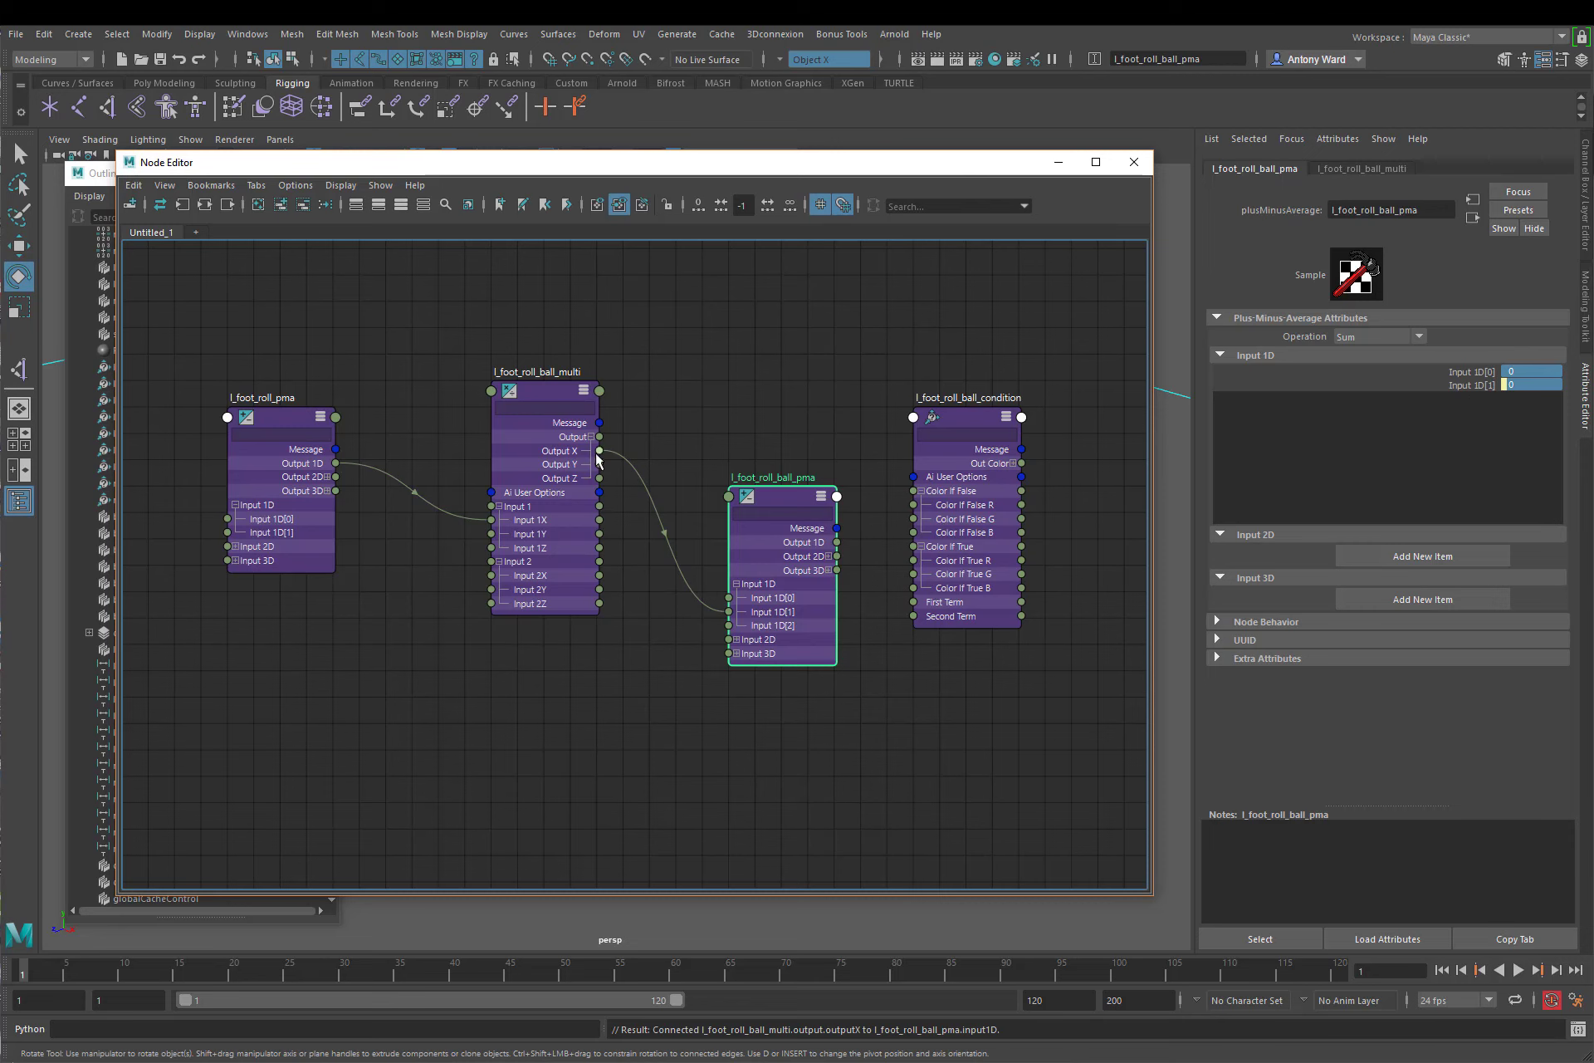
# Step: Move l_foot_roll_ball_pma closer to l_foot_roll_ball_multi and connect its Output 1D to Color If True R of l_foot_roll_ball_condition
pyautogui.click(1533, 370)
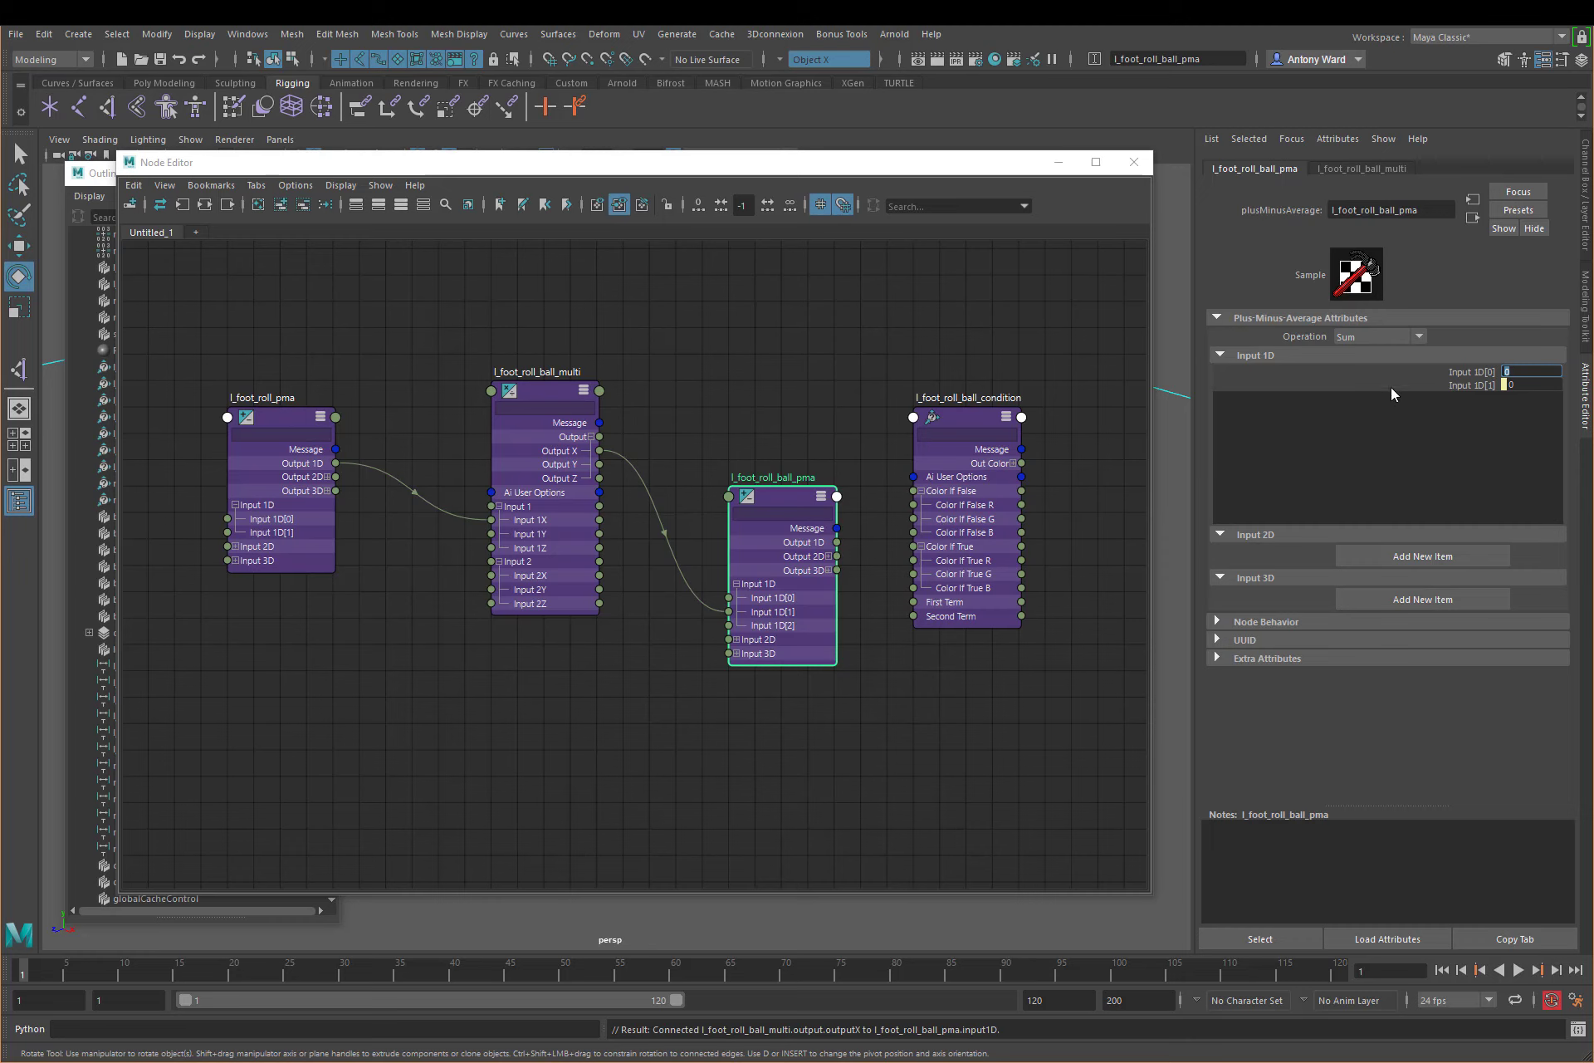
pyautogui.click(691, 774)
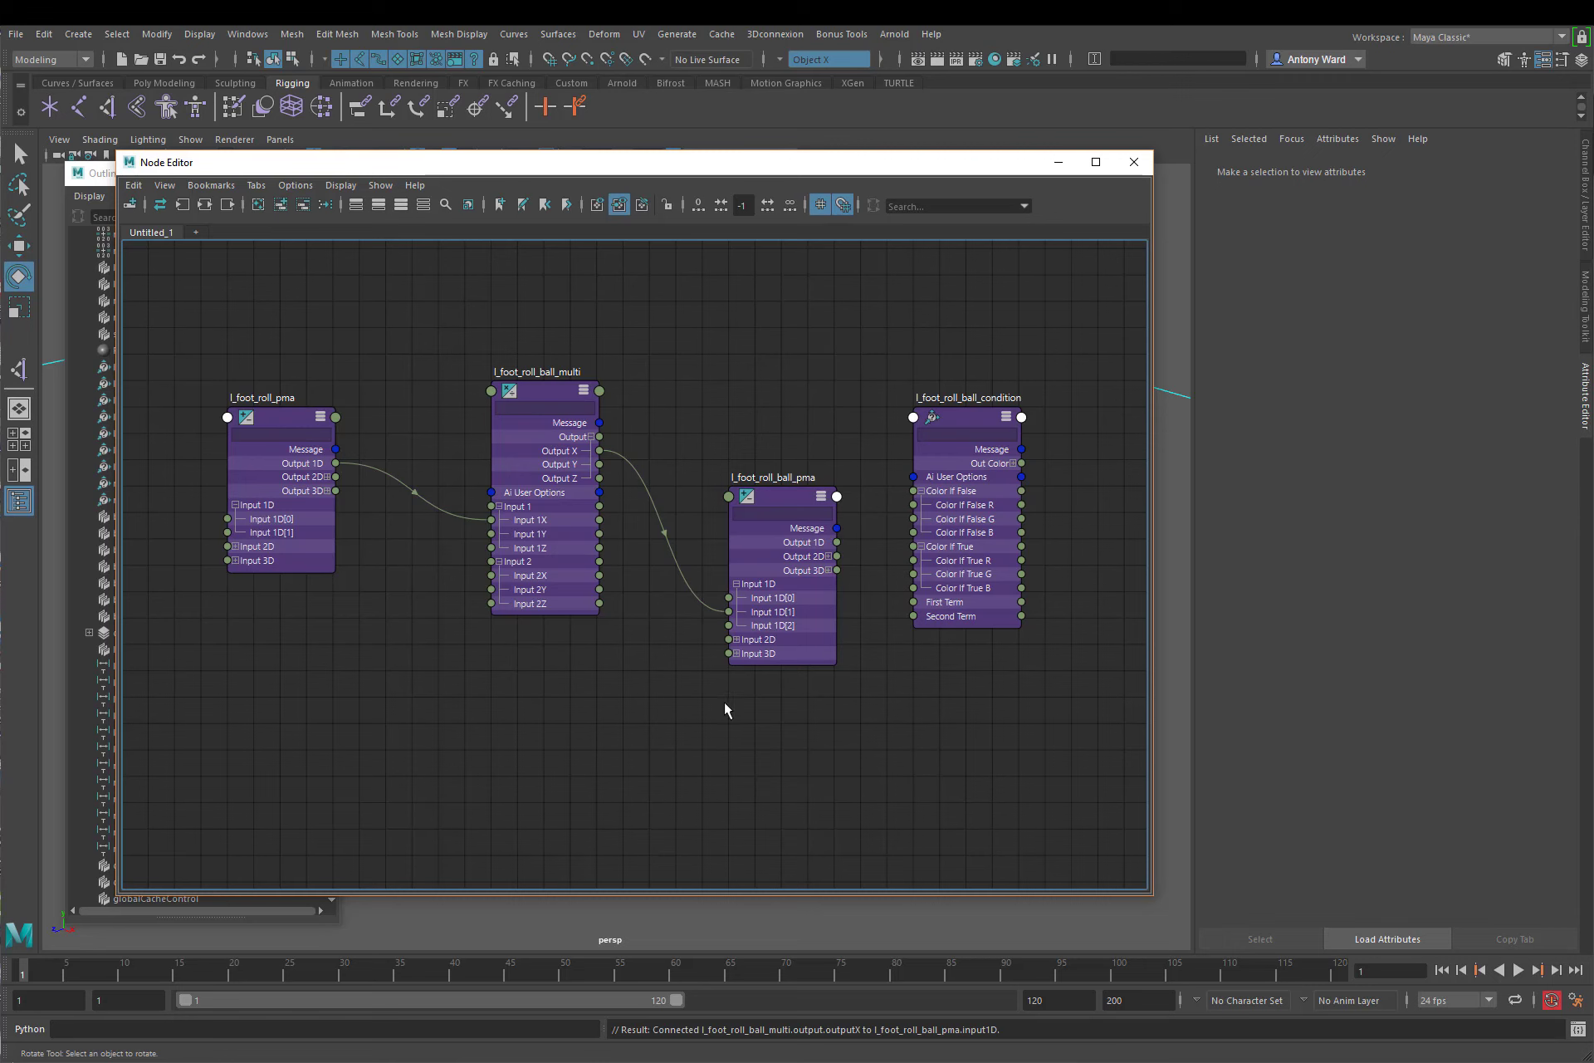
pyautogui.moveTo(780, 503); pyautogui.dragTo(728, 478)
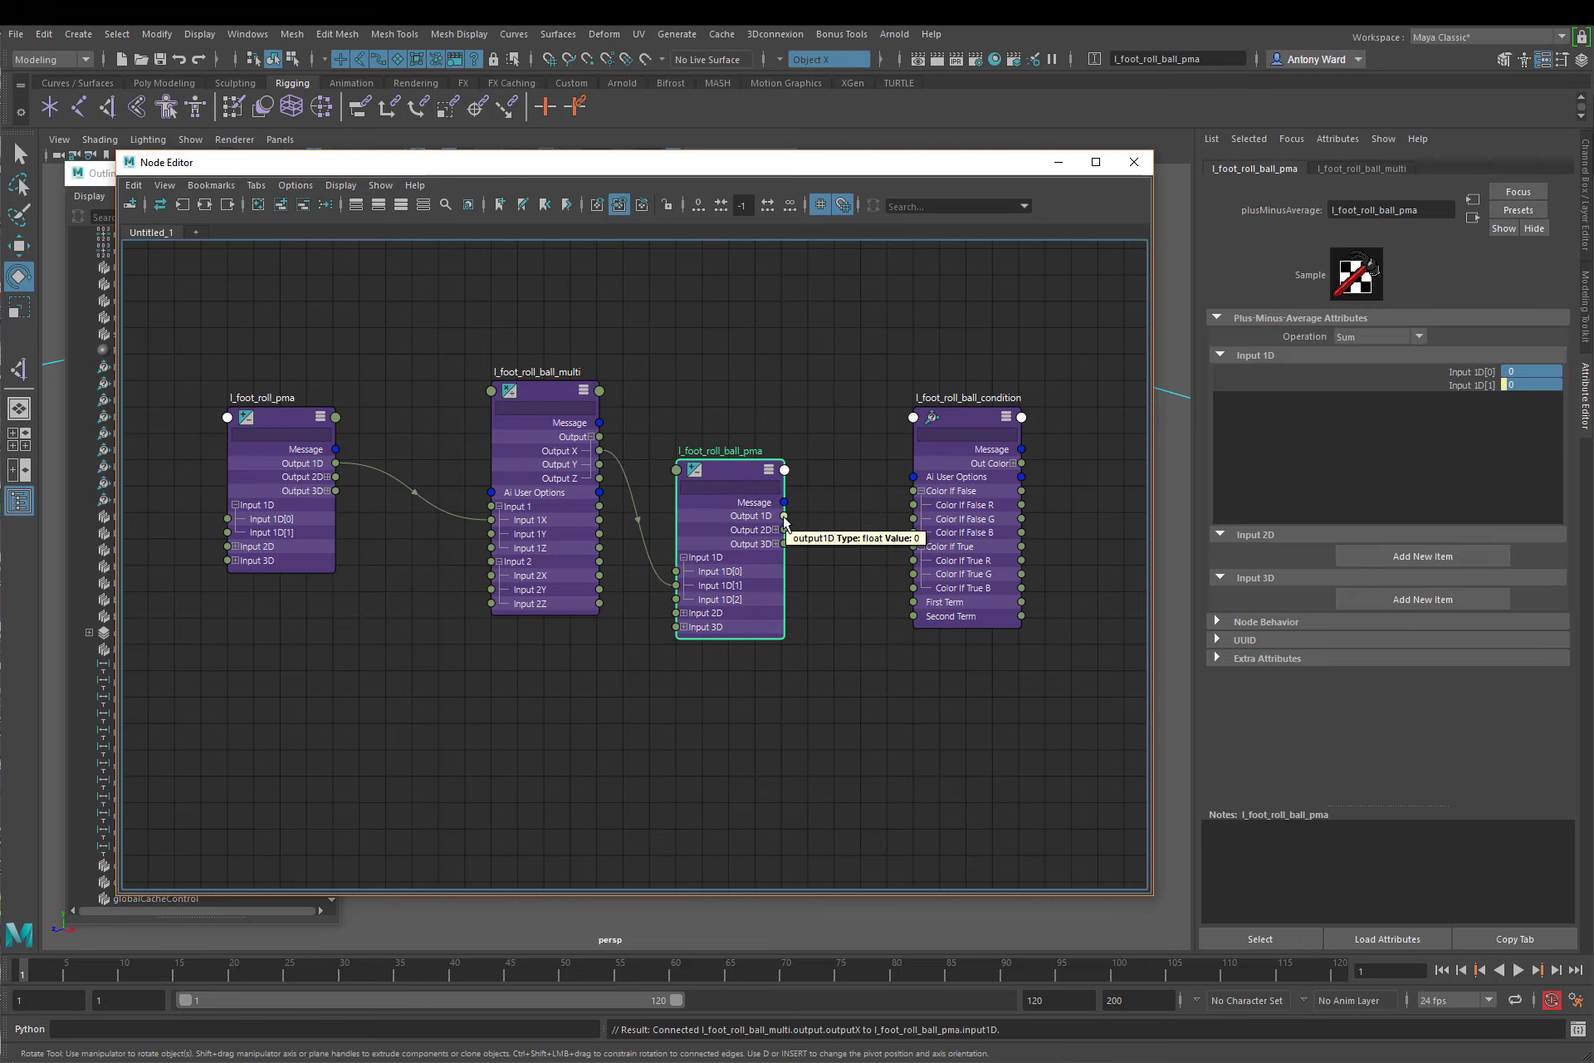
pyautogui.moveTo(784, 516); pyautogui.dragTo(914, 562)
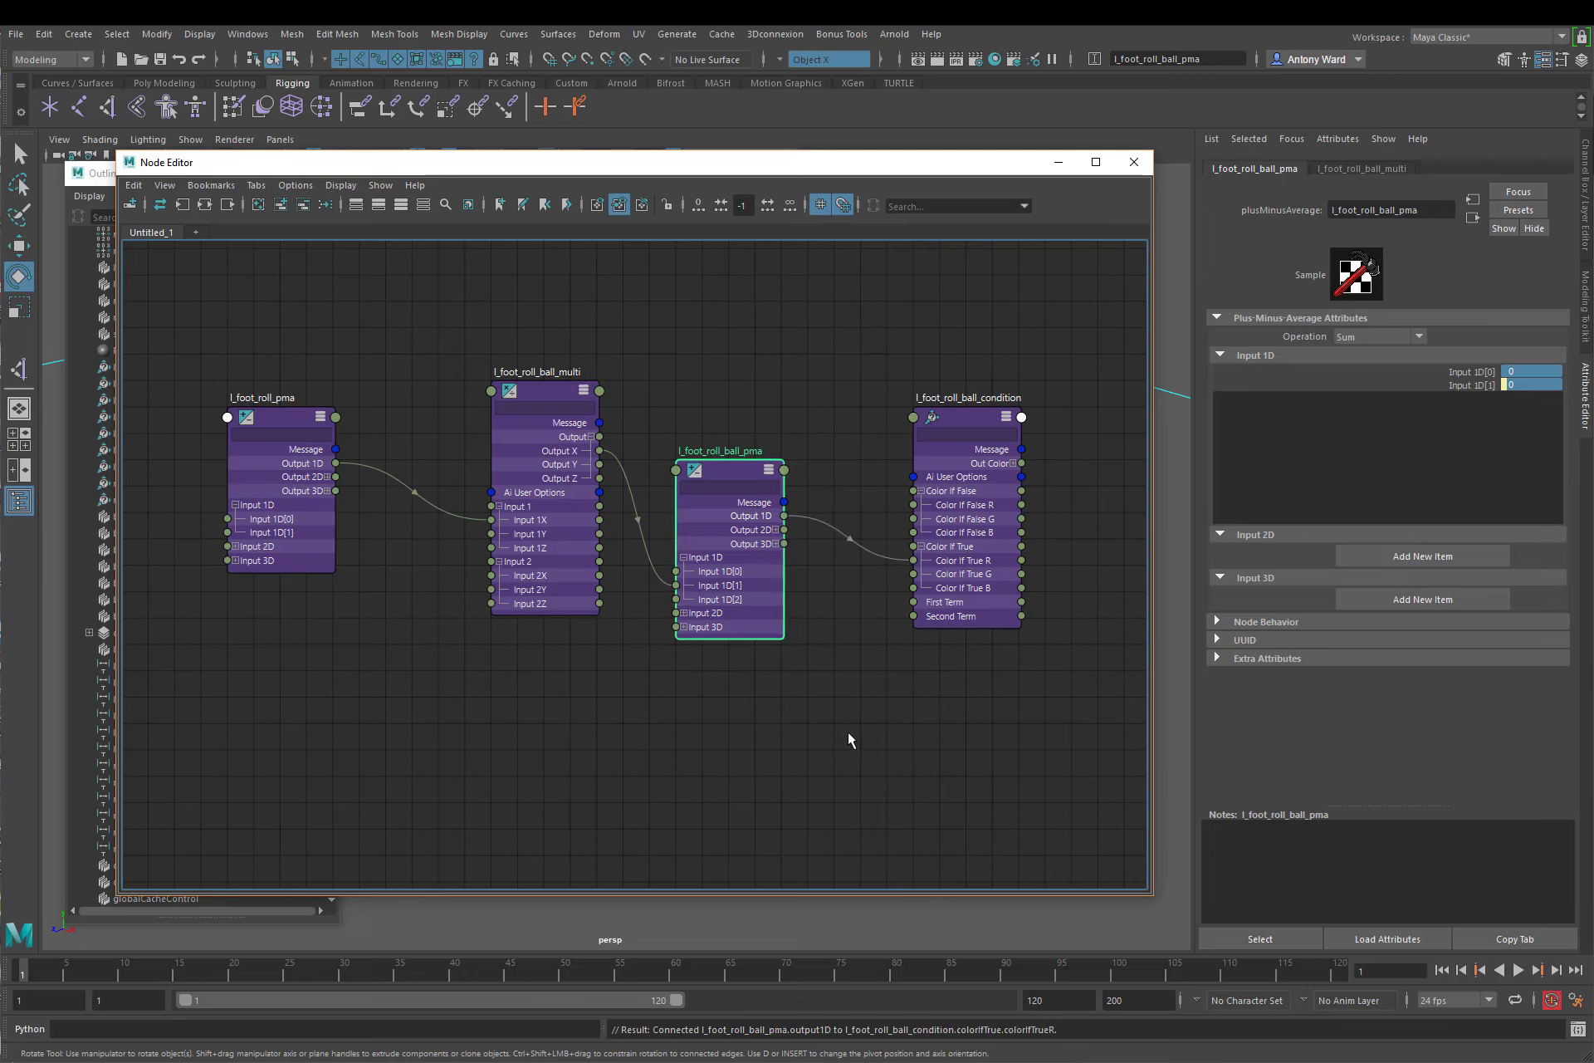
pyautogui.click(915, 722)
pyautogui.keyDown('alt'); pyautogui.moveTo(841, 524); pyautogui.dragTo(855, 542, button='middle'); pyautogui.keyUp('alt')
pyautogui.keyDown('alt'); pyautogui.moveTo(856, 542); pyautogui.dragTo(879, 536, button='right'); pyautogui.keyUp('alt')
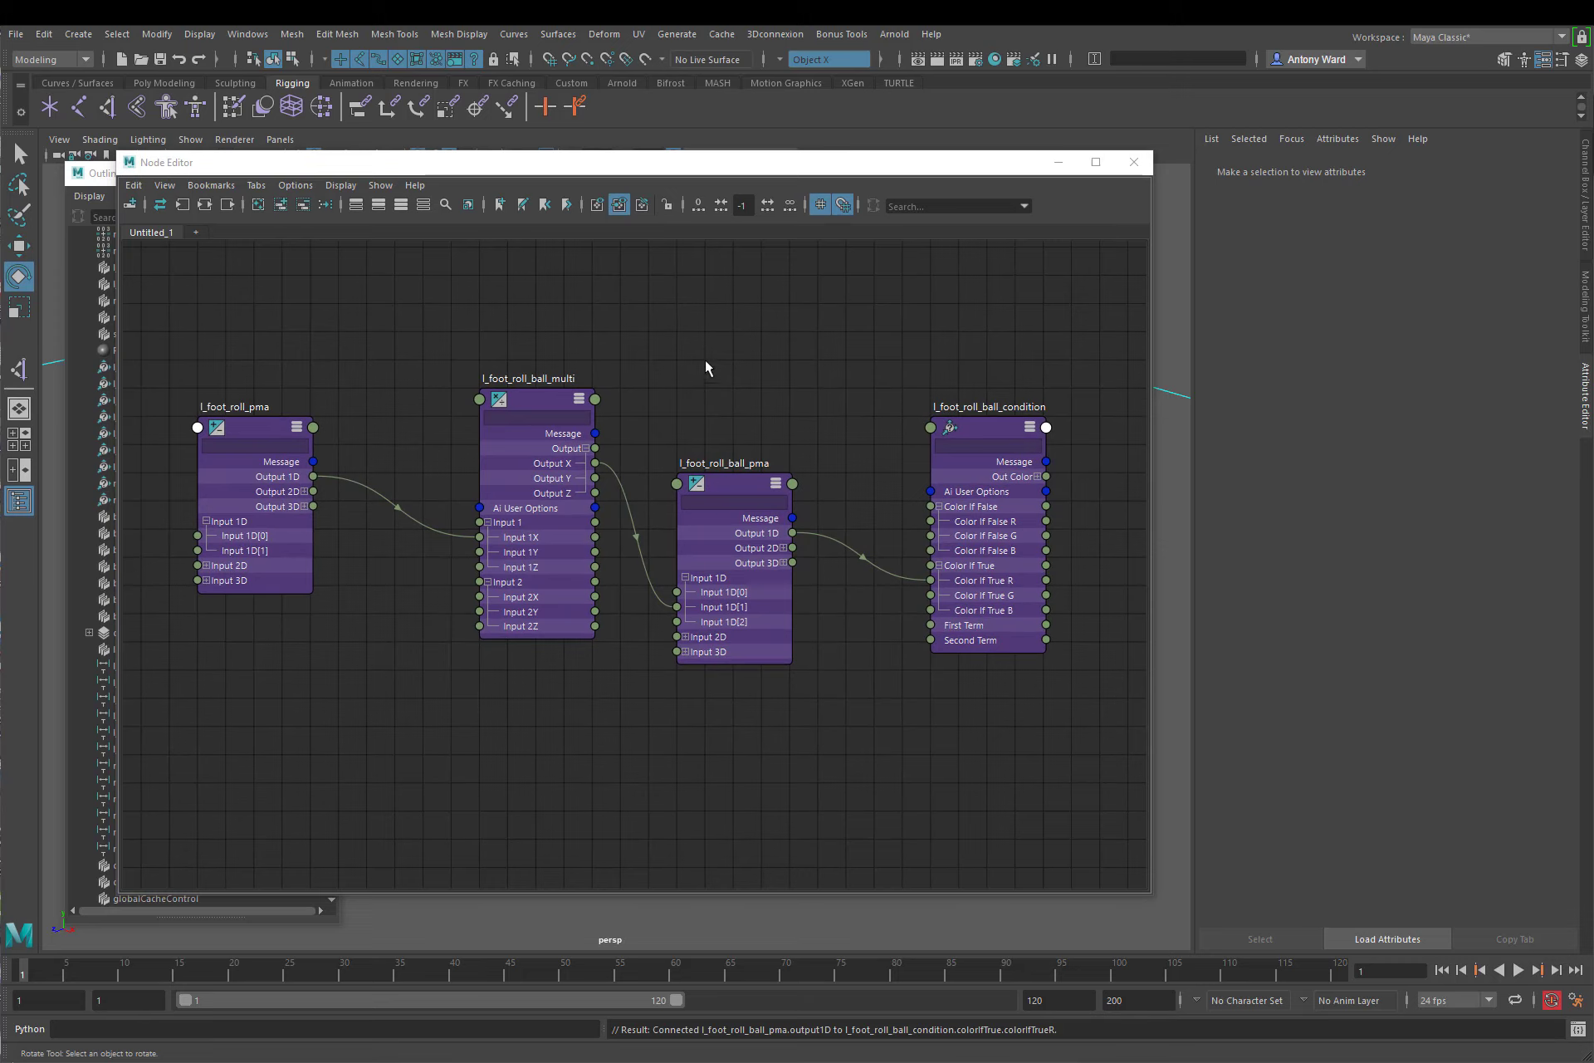
# Step: Clear the node graph, uncover the Outliner and add l_foot_roll_ball_condition to the empty graph
pyautogui.click(258, 204)
pyautogui.moveTo(539, 162); pyautogui.dragTo(897, 168)
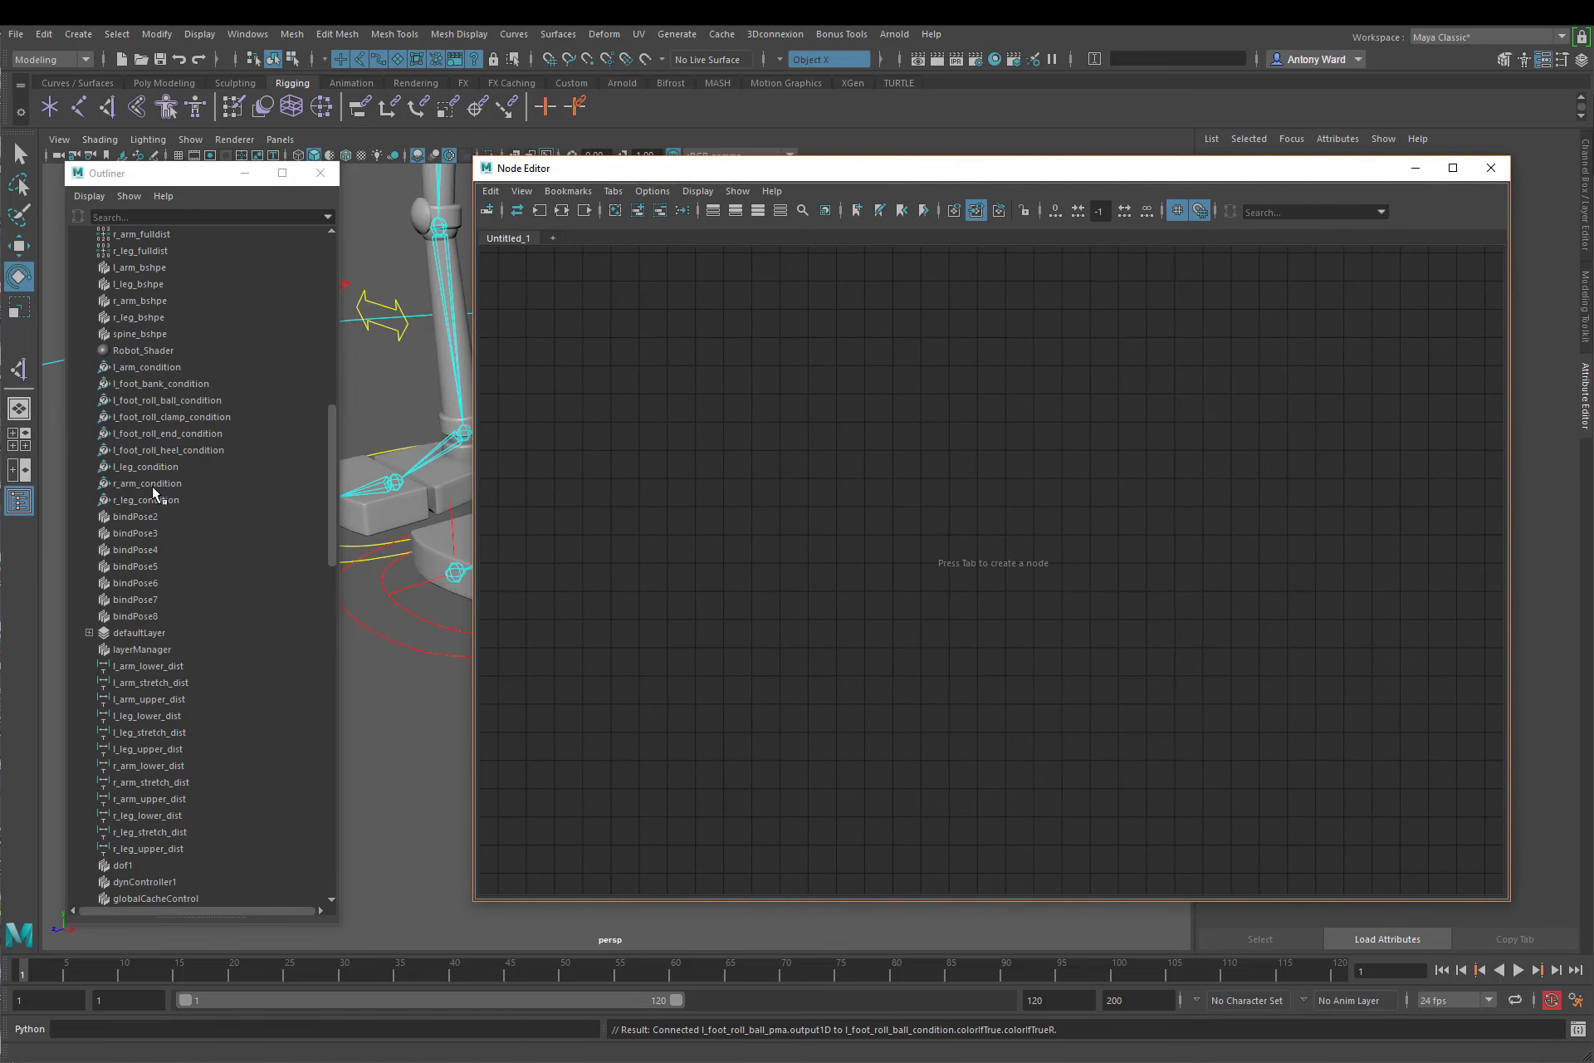
pyautogui.click(166, 400)
pyautogui.moveTo(166, 403); pyautogui.dragTo(963, 491, button='middle')
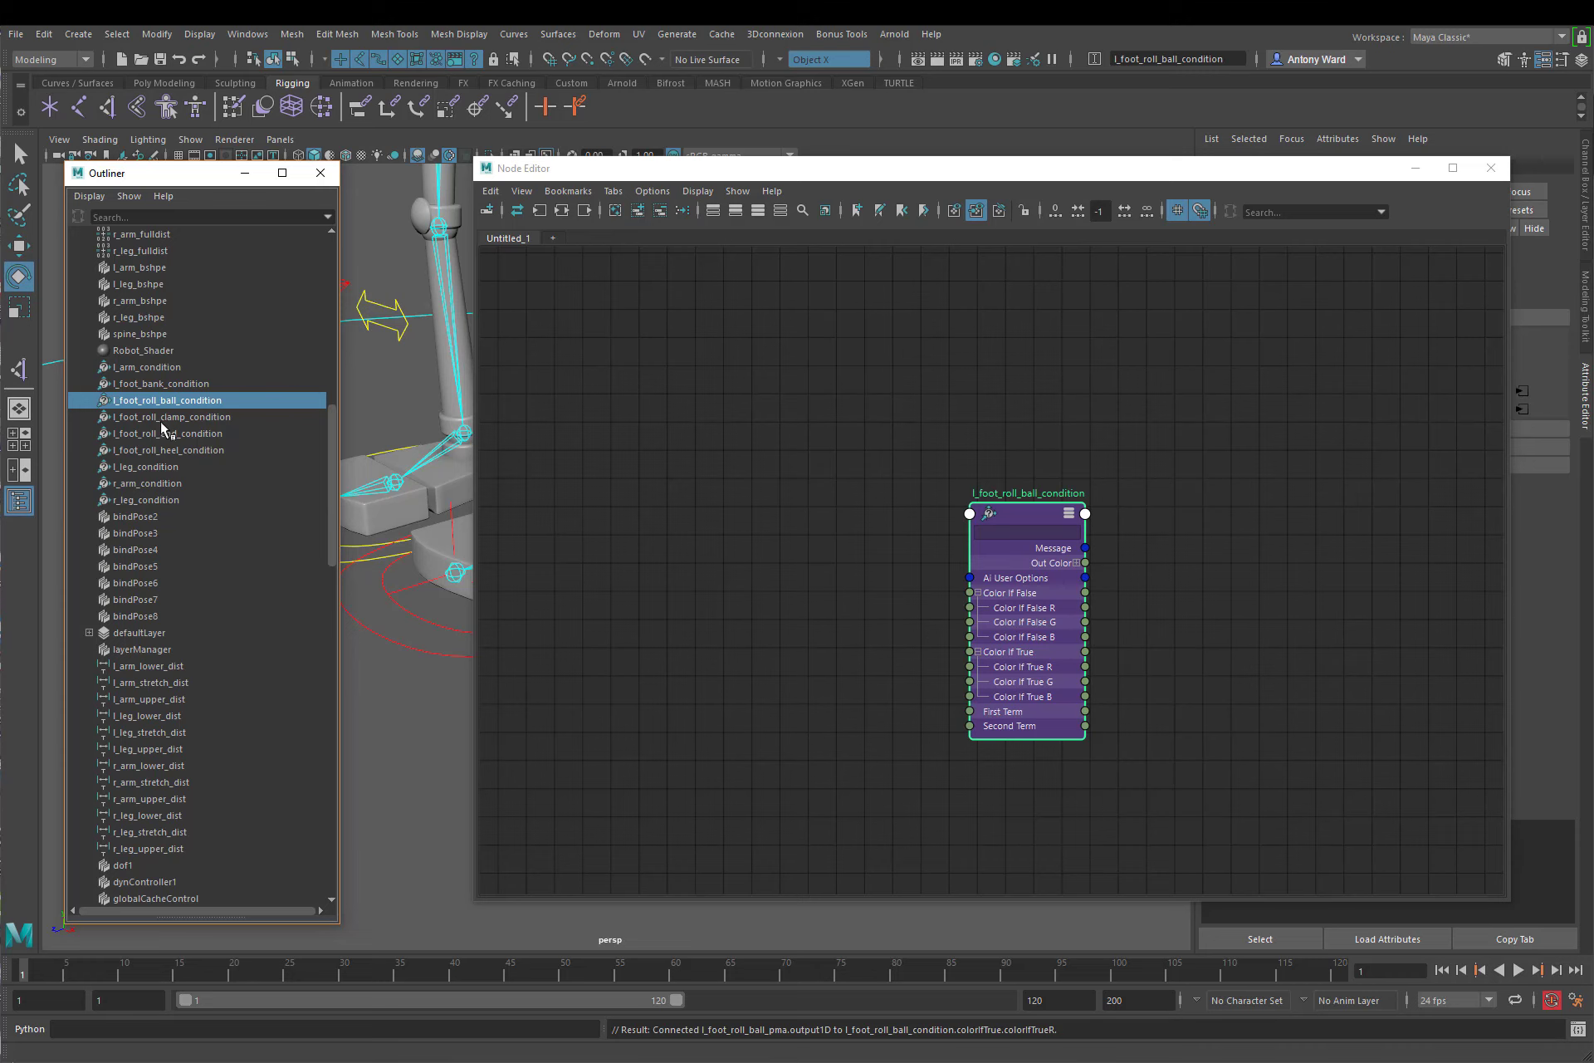
# Step: Add l_foot_roll_heel_condition and l_foot_roll_multi from the Outliner to the node graph
pyautogui.click(166, 449)
pyautogui.moveTo(203, 451); pyautogui.dragTo(1222, 442, button='middle')
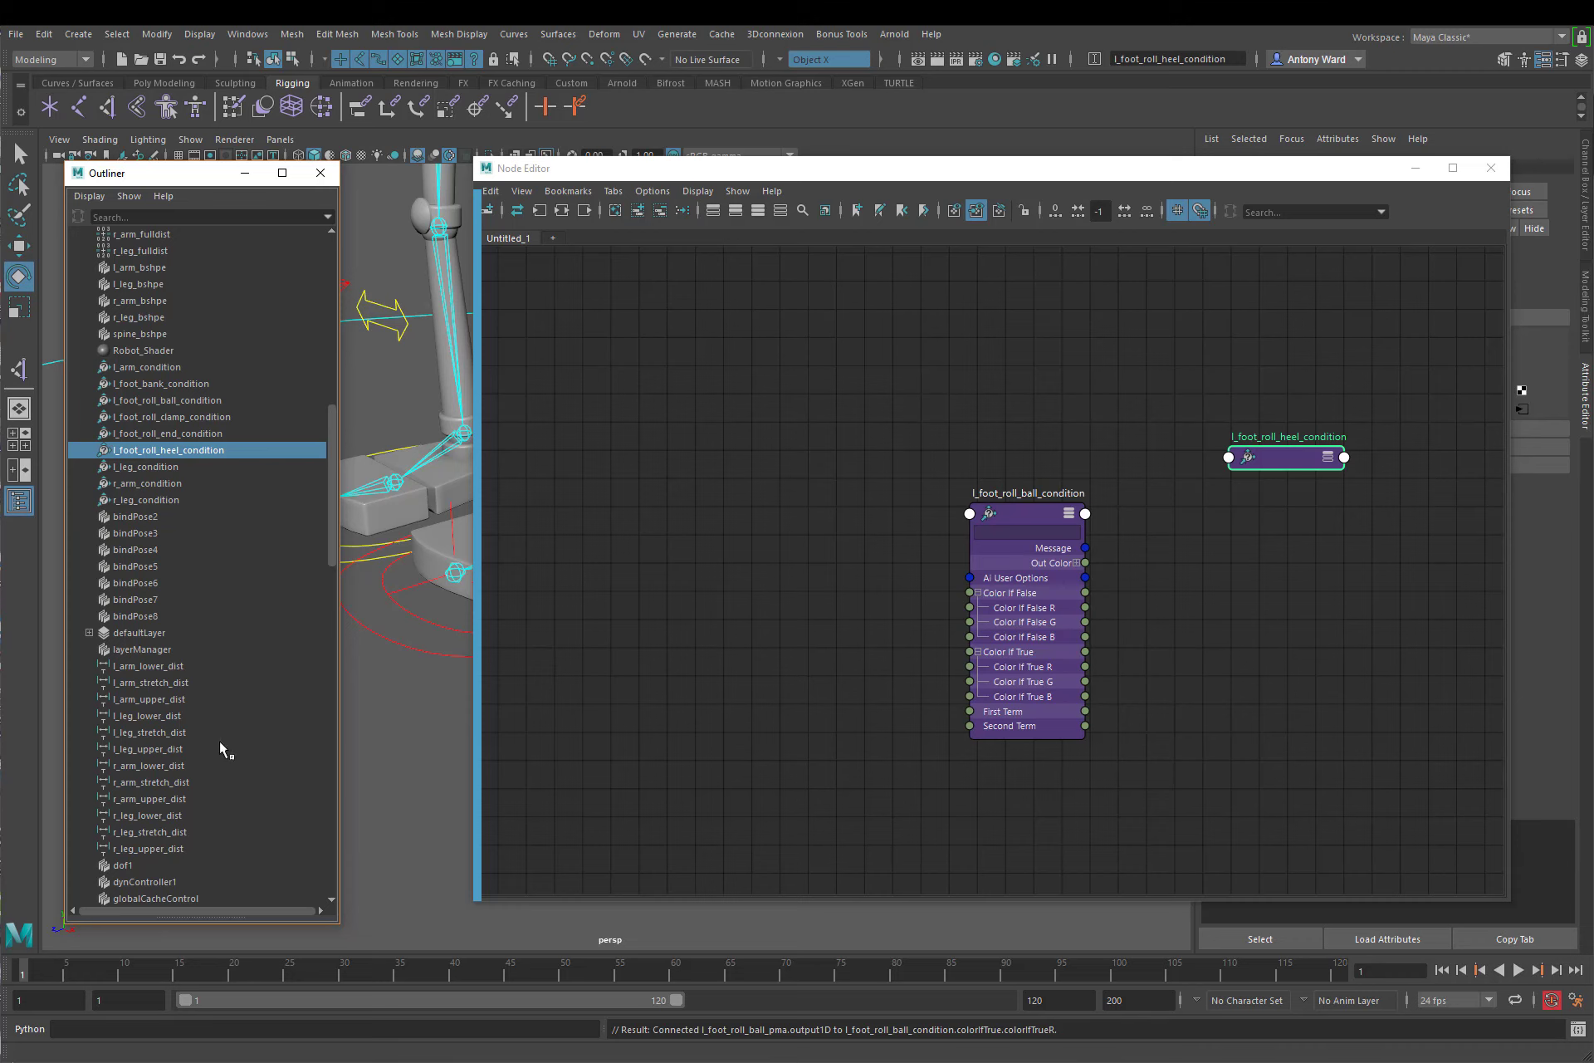
pyautogui.scroll(-13, 219, 741)
pyautogui.scroll(-3, 220, 741)
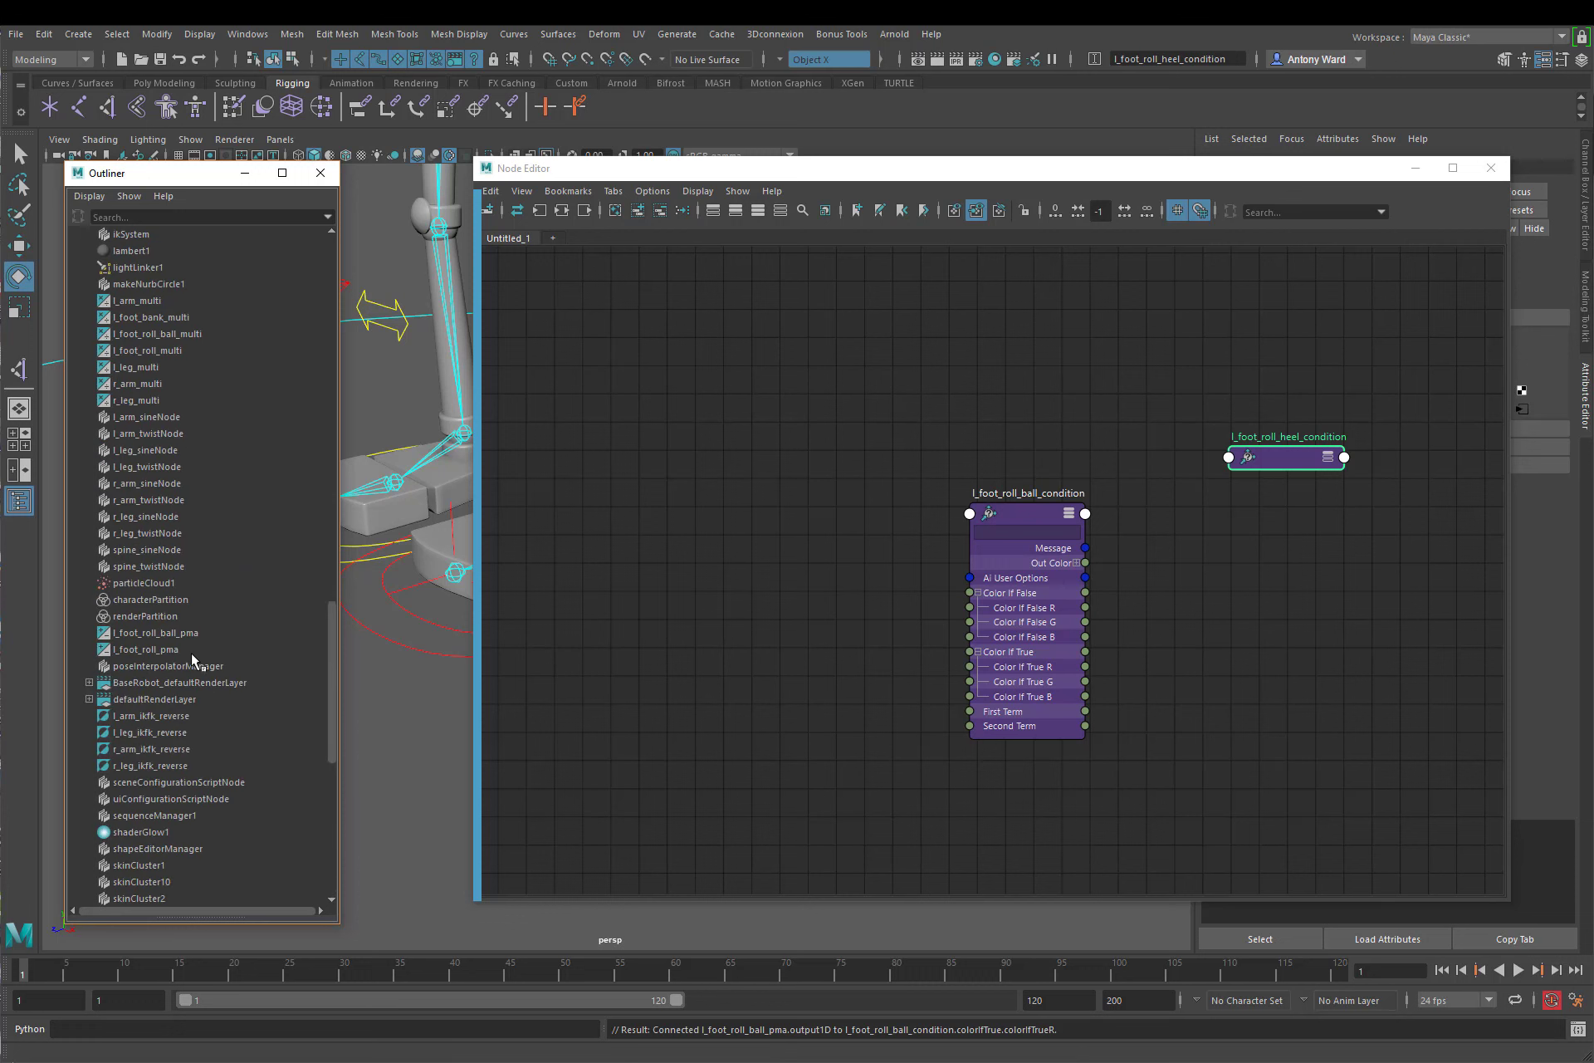
pyautogui.click(162, 350)
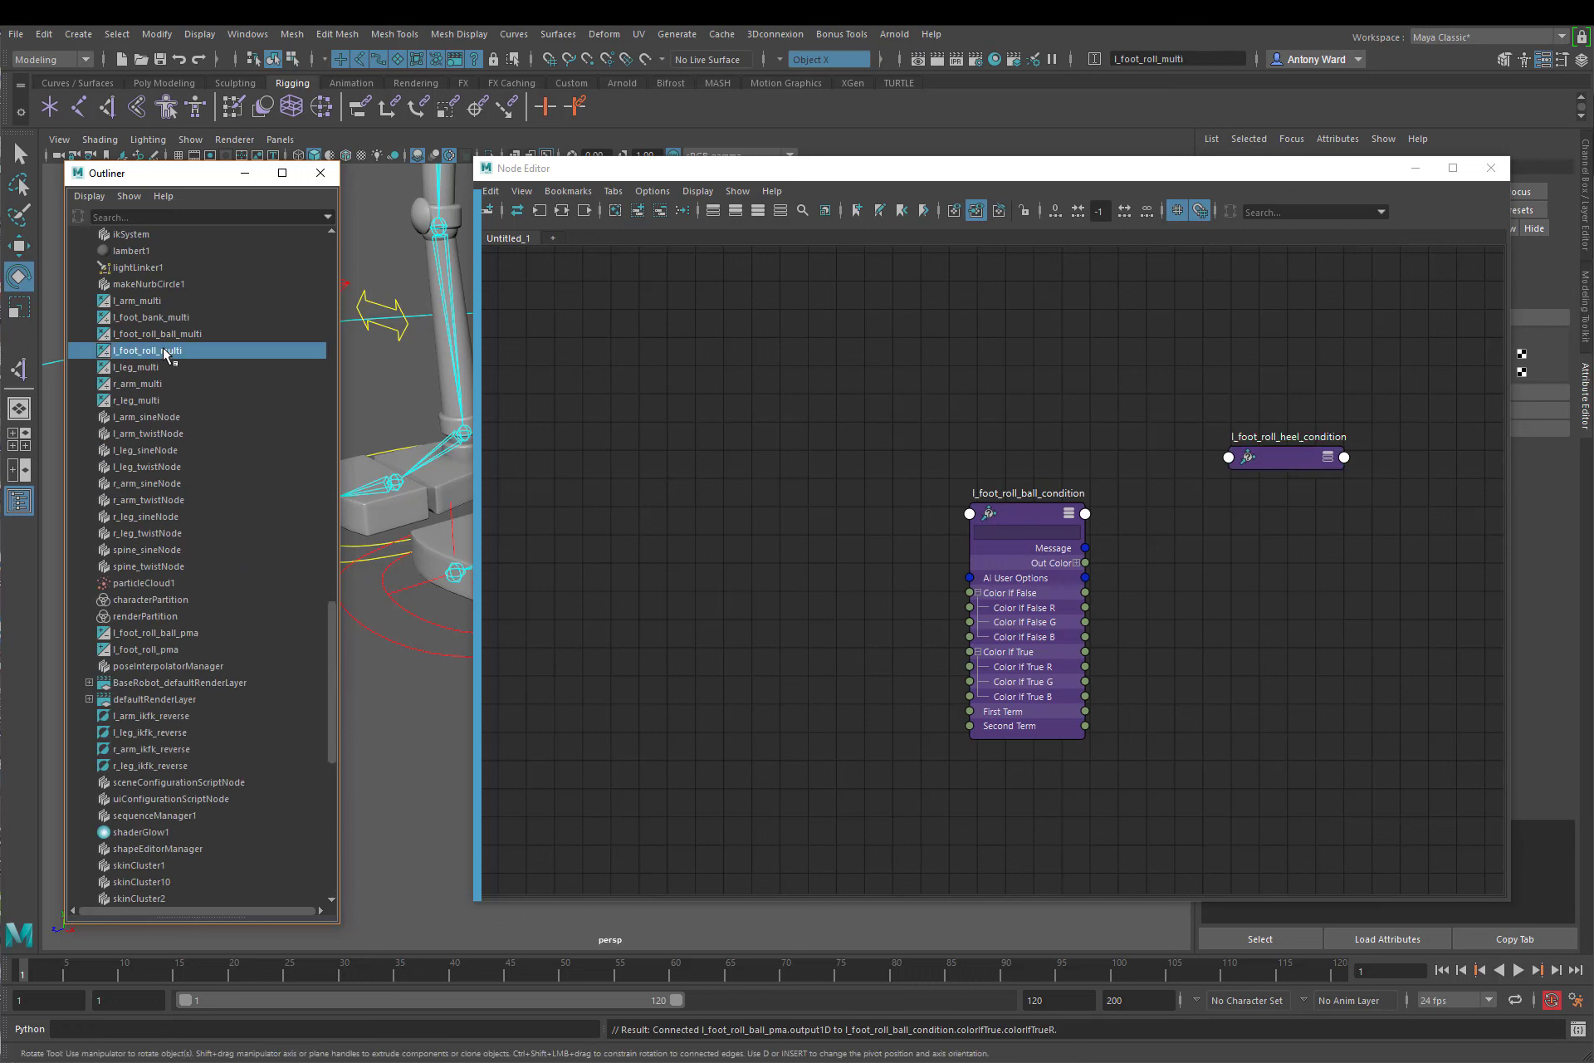
pyautogui.moveTo(163, 349); pyautogui.dragTo(1083, 382, button='middle')
# Step: Reveal the left foot pivot hierarchy through l_foot_IK_ctrl and add l_foot_heel_pivot to the node graph
pyautogui.moveTo(628, 181); pyautogui.dragTo(692, 231)
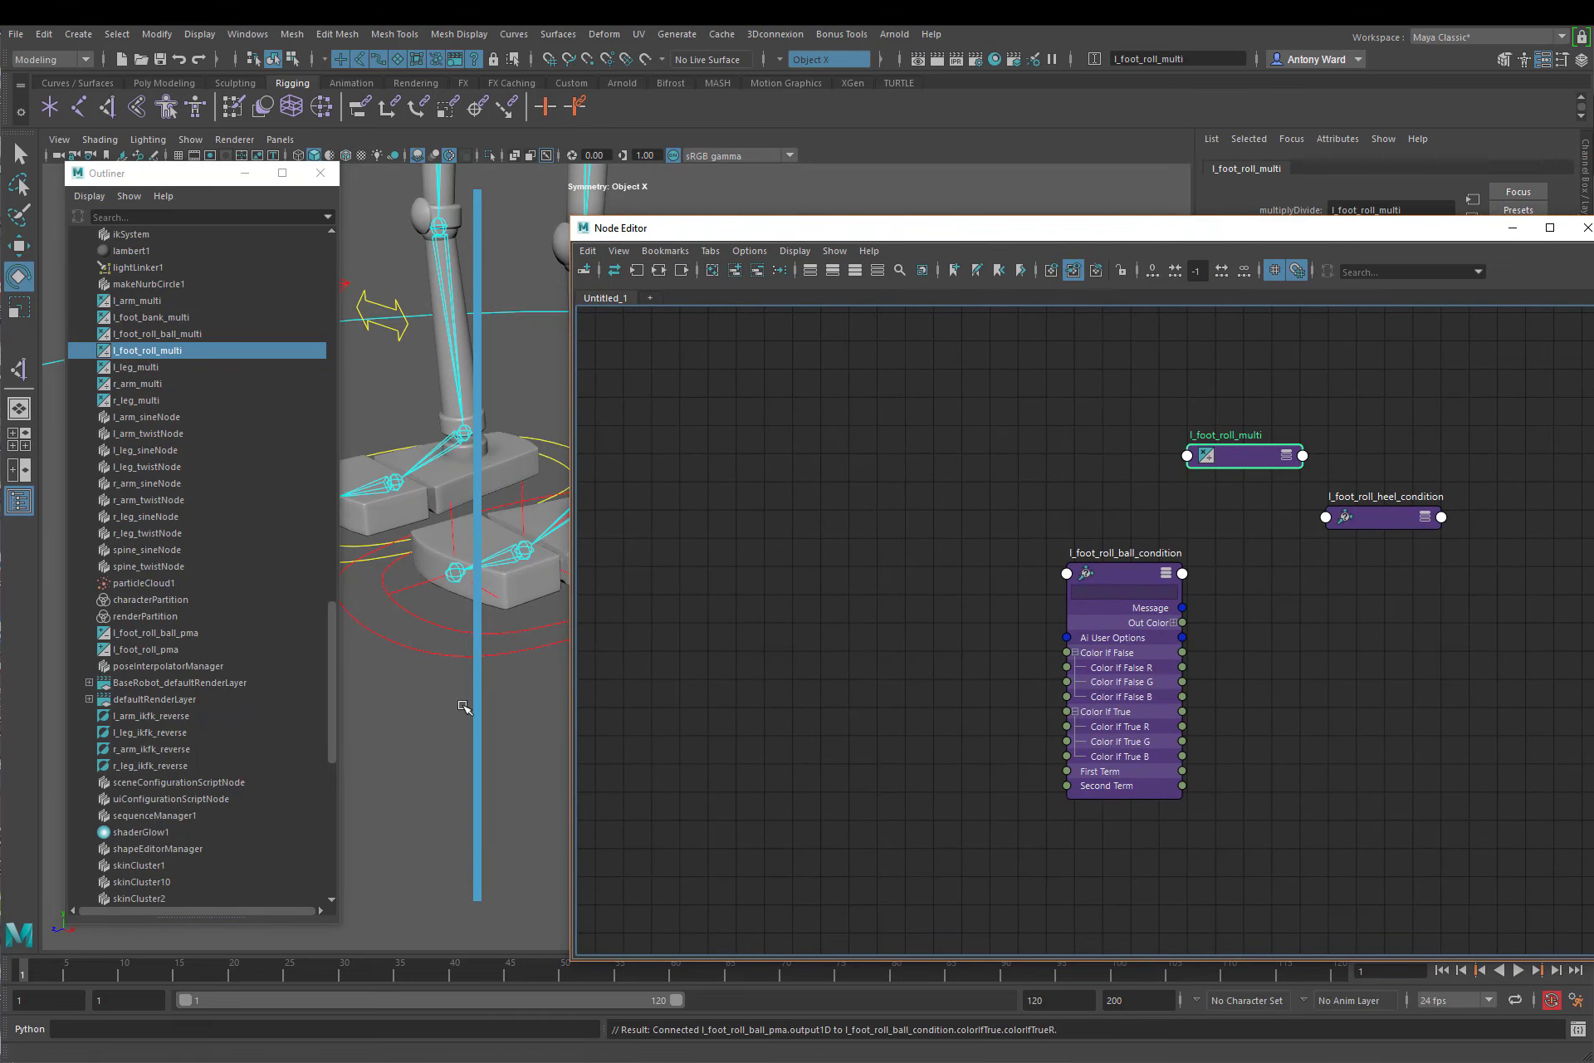
pyautogui.click(512, 632)
pyautogui.scroll(12, 234, 496)
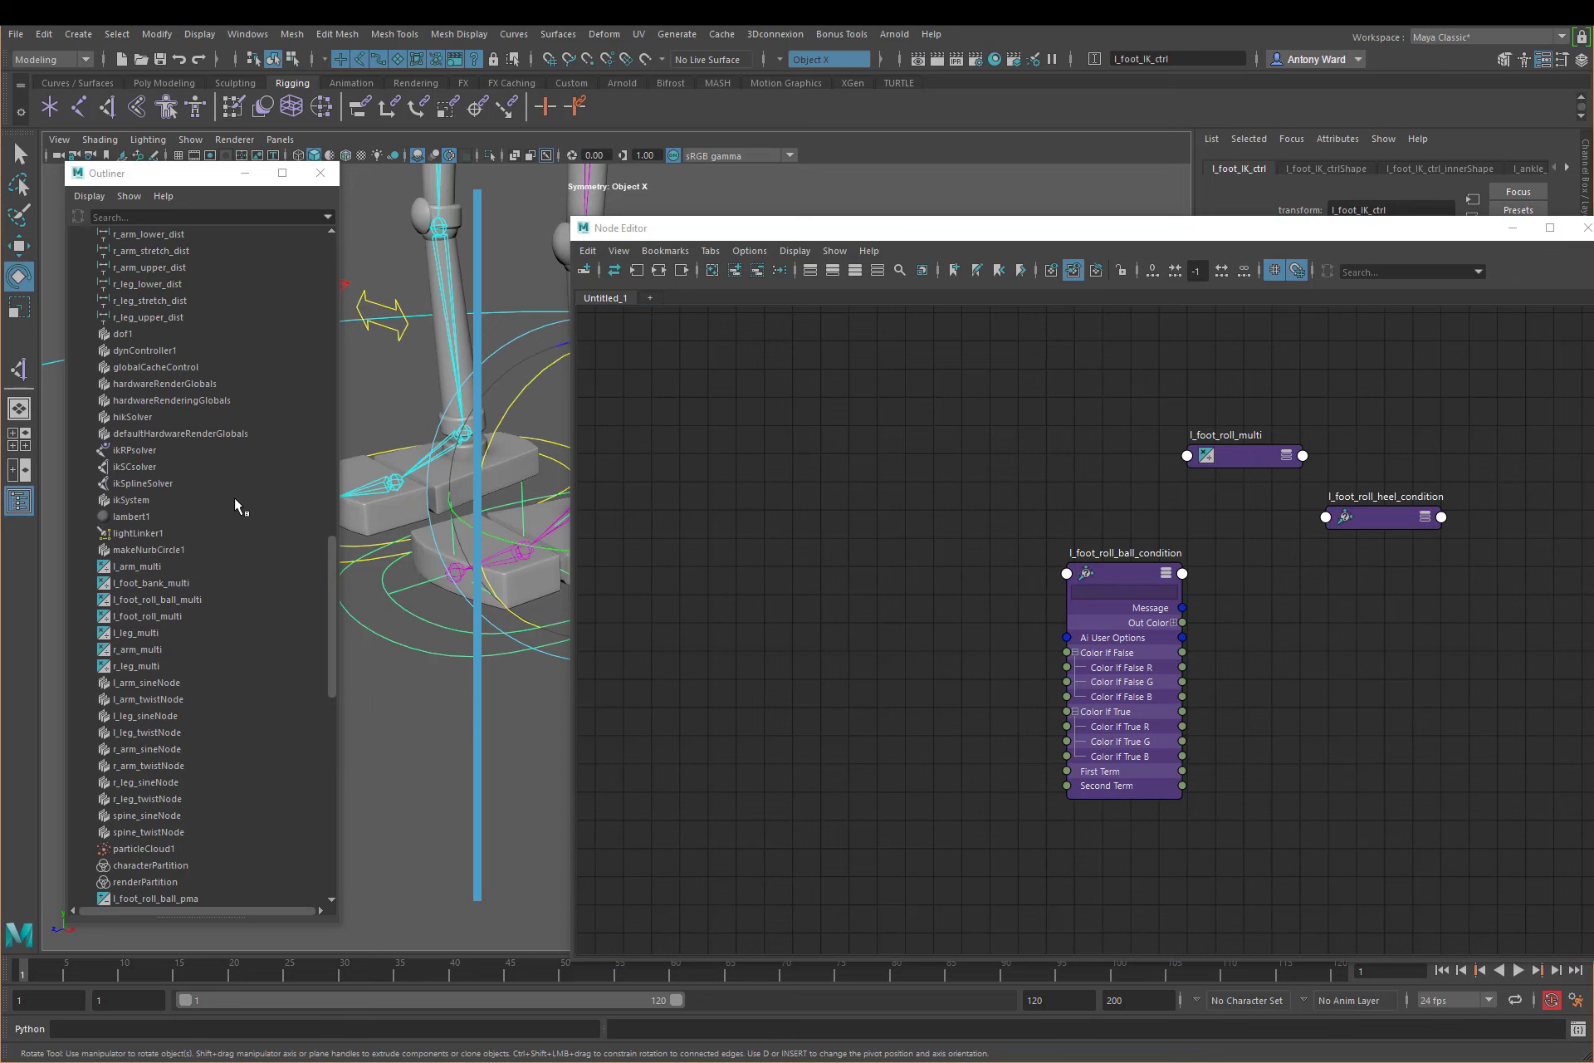
pyautogui.scroll(6, 219, 499)
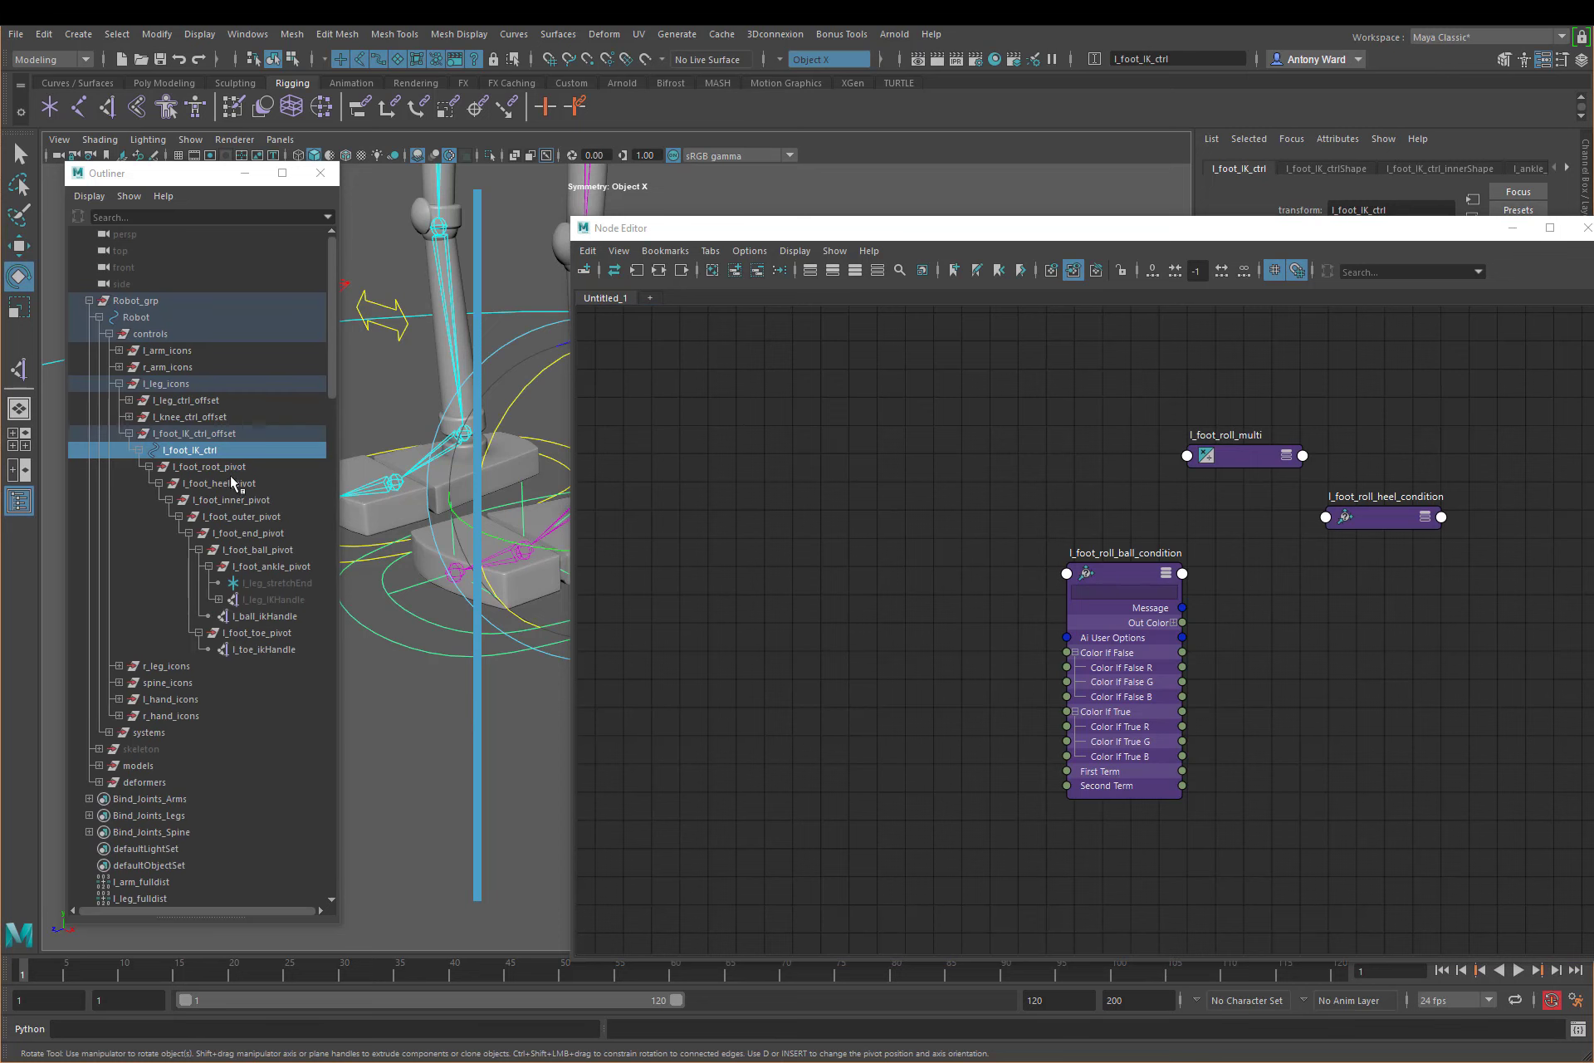
pyautogui.click(225, 485)
pyautogui.moveTo(227, 489); pyautogui.dragTo(1497, 651, button='middle')
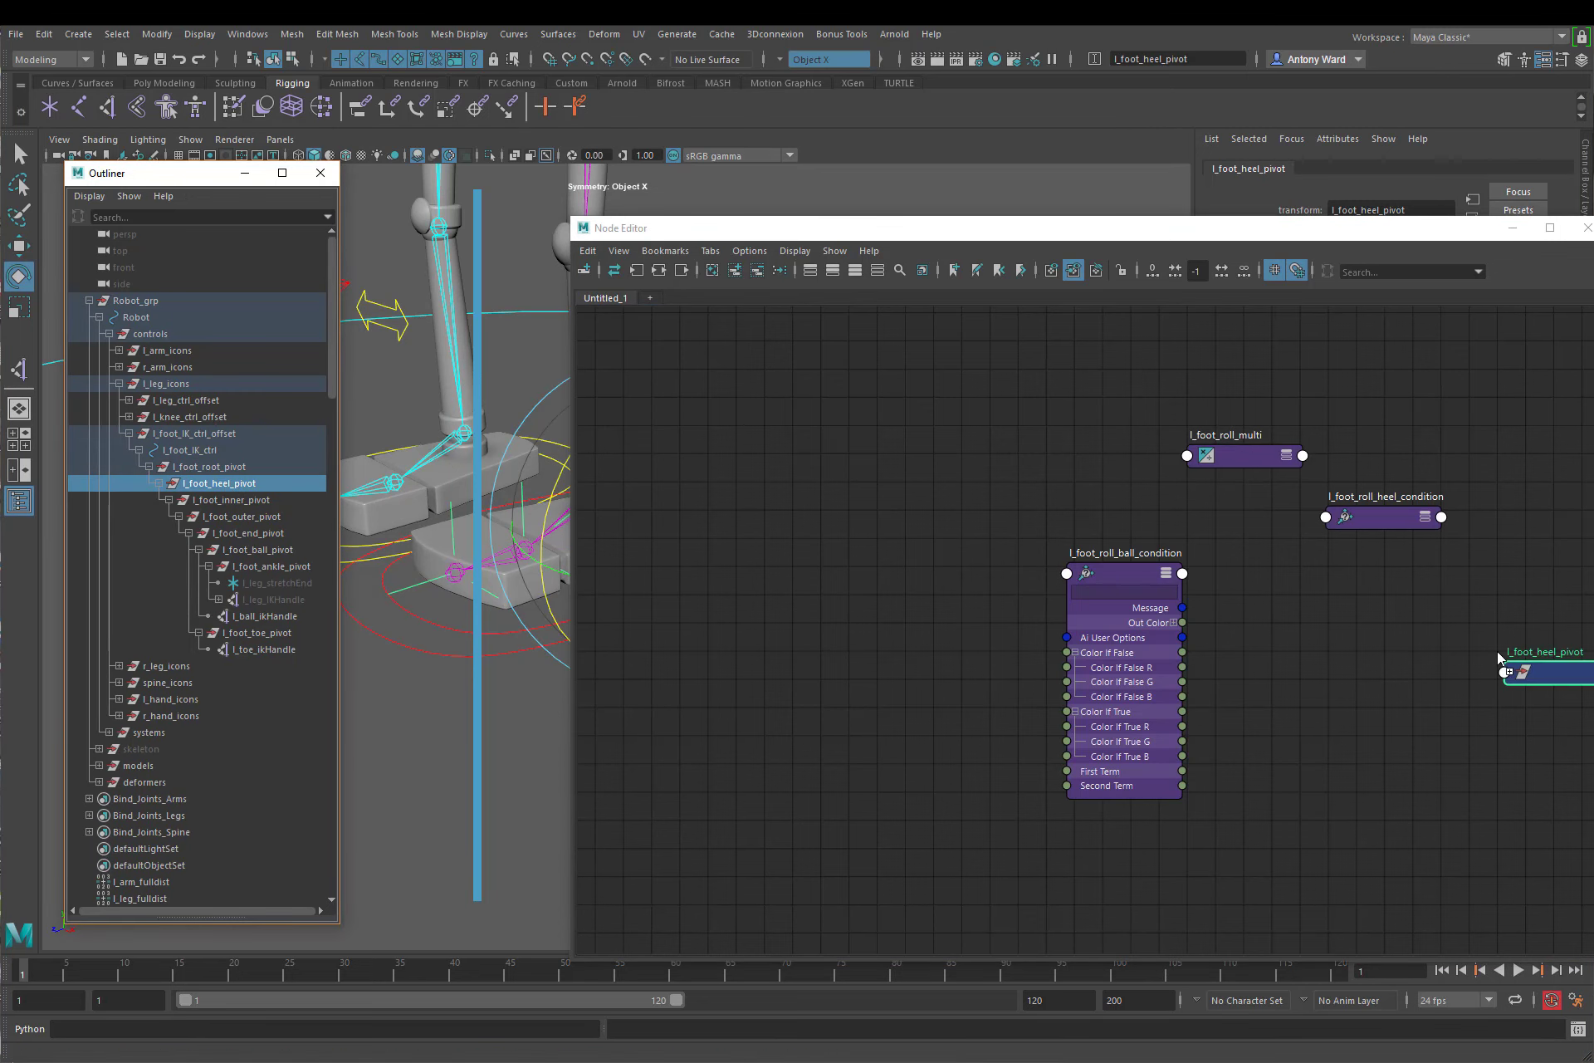
# Step: Move l_foot_roll_ball_condition away from the other nodes and arrange the Outliner and Node Editor windows side by side
pyautogui.moveTo(1126, 228); pyautogui.dragTo(1032, 173)
pyautogui.moveTo(1080, 616); pyautogui.dragTo(980, 596, button='middle')
pyautogui.moveTo(819, 502); pyautogui.dragTo(707, 445)
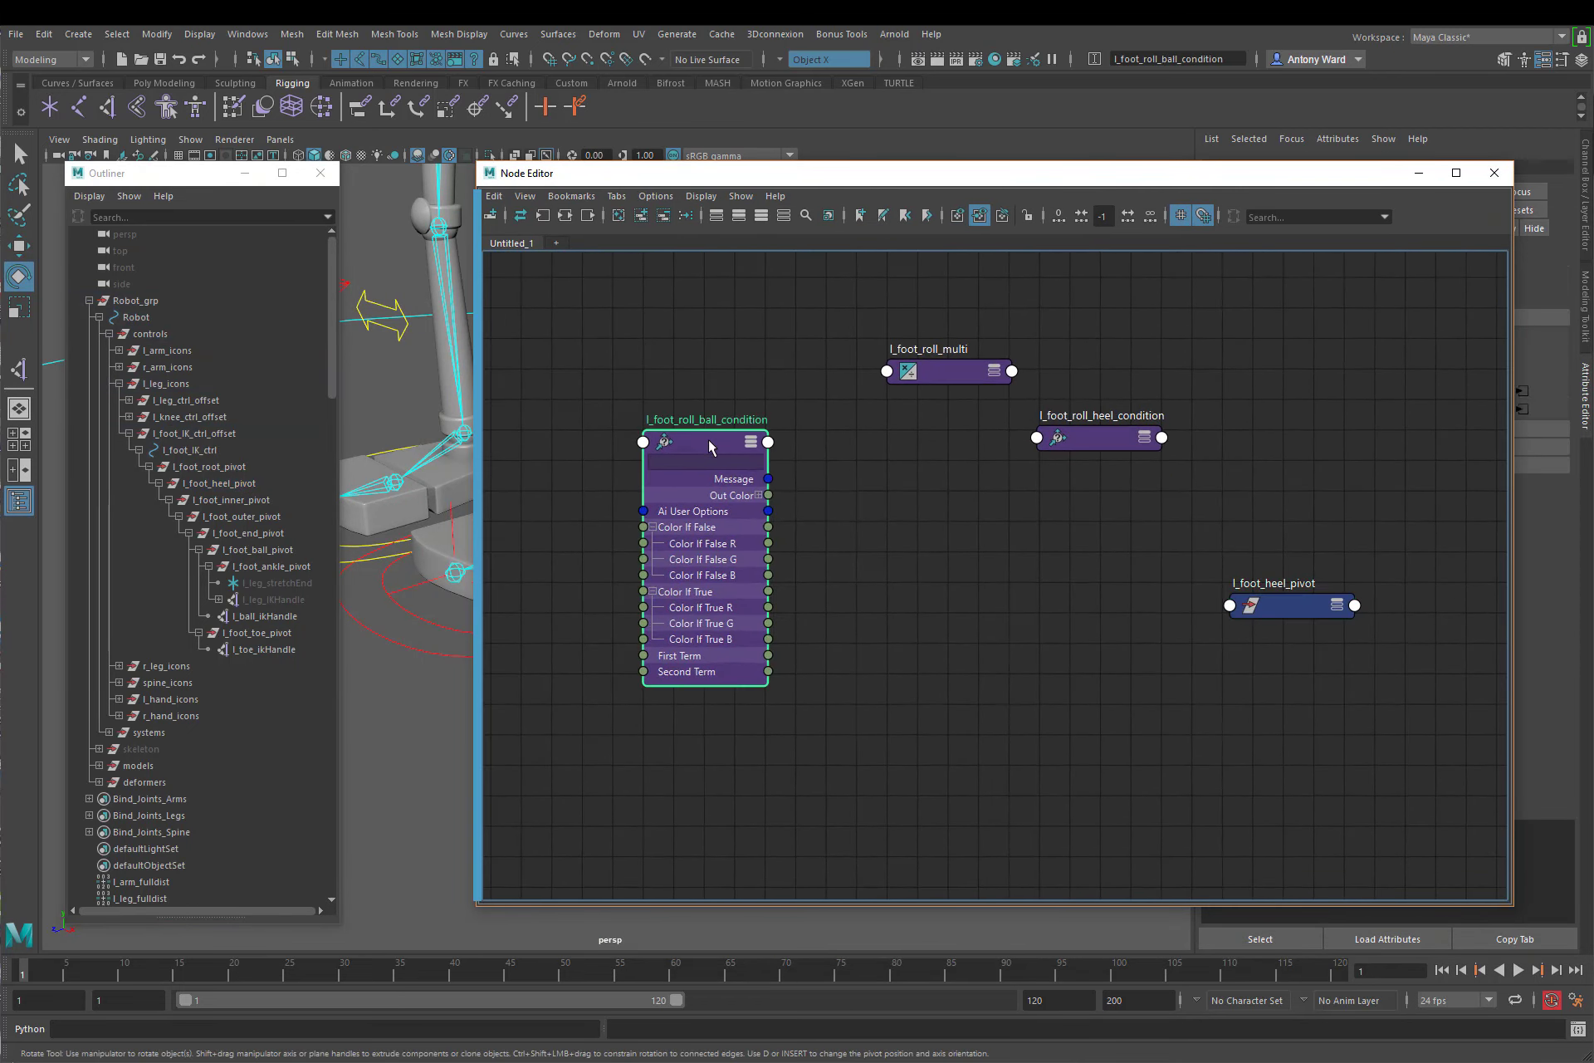
pyautogui.moveTo(661, 176); pyautogui.dragTo(719, 213)
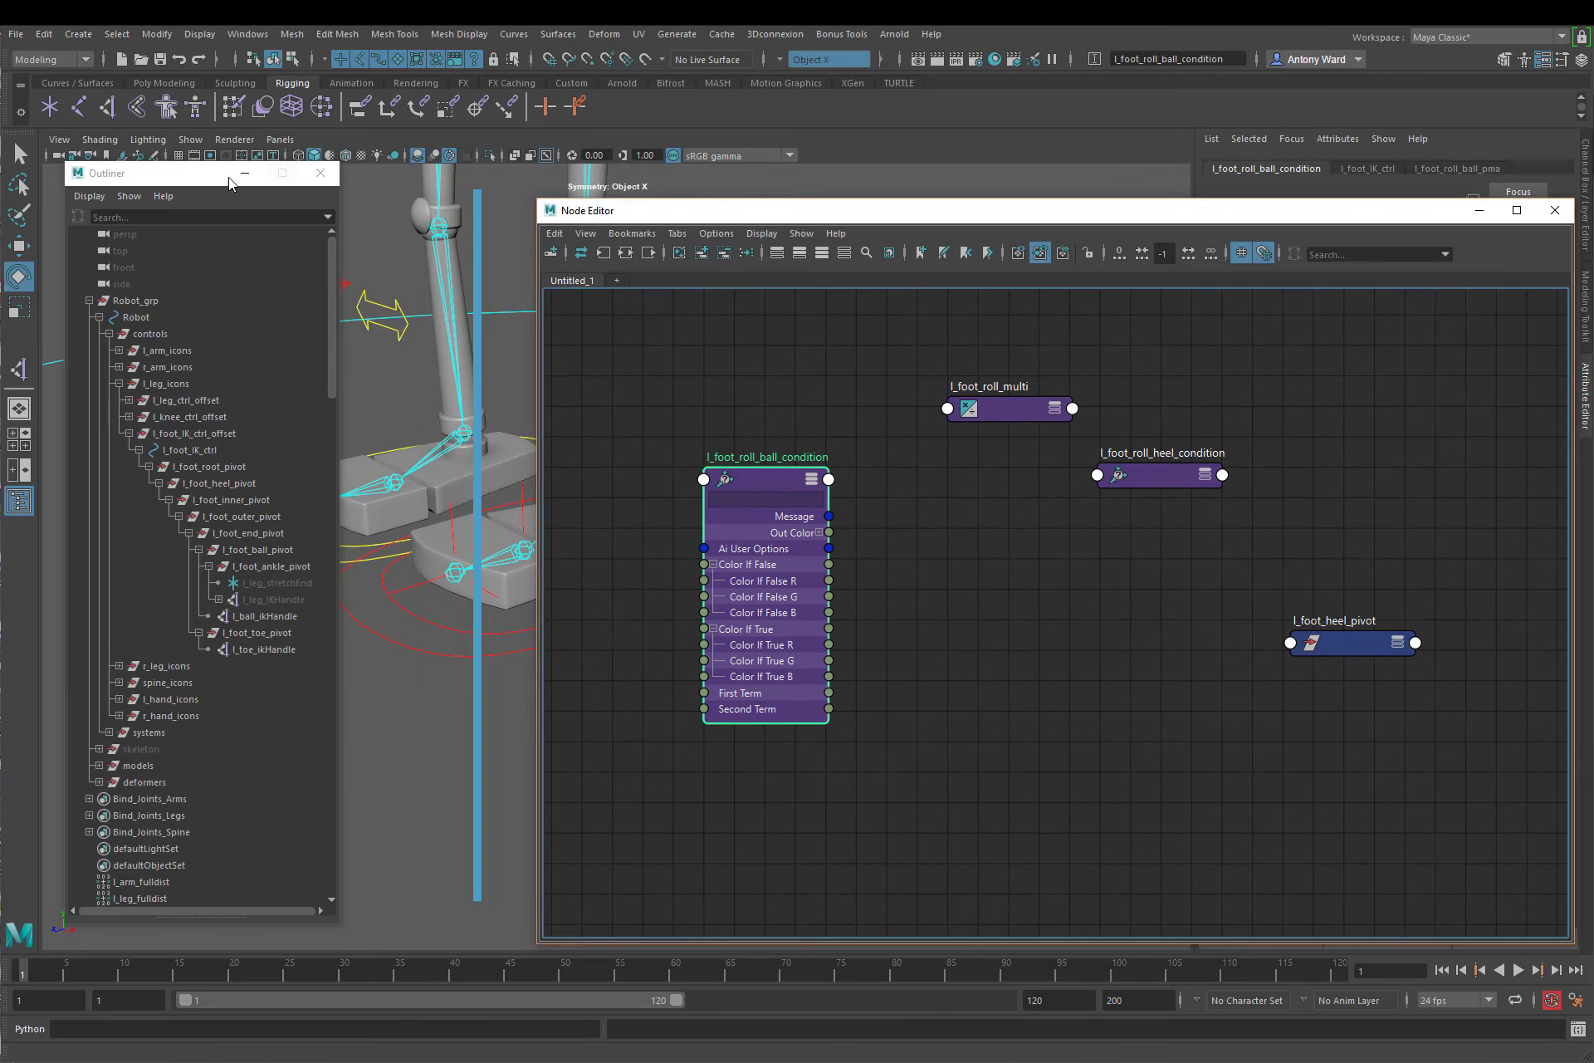
pyautogui.moveTo(214, 175); pyautogui.dragTo(293, 181)
pyautogui.moveTo(1005, 220); pyautogui.dragTo(964, 188)
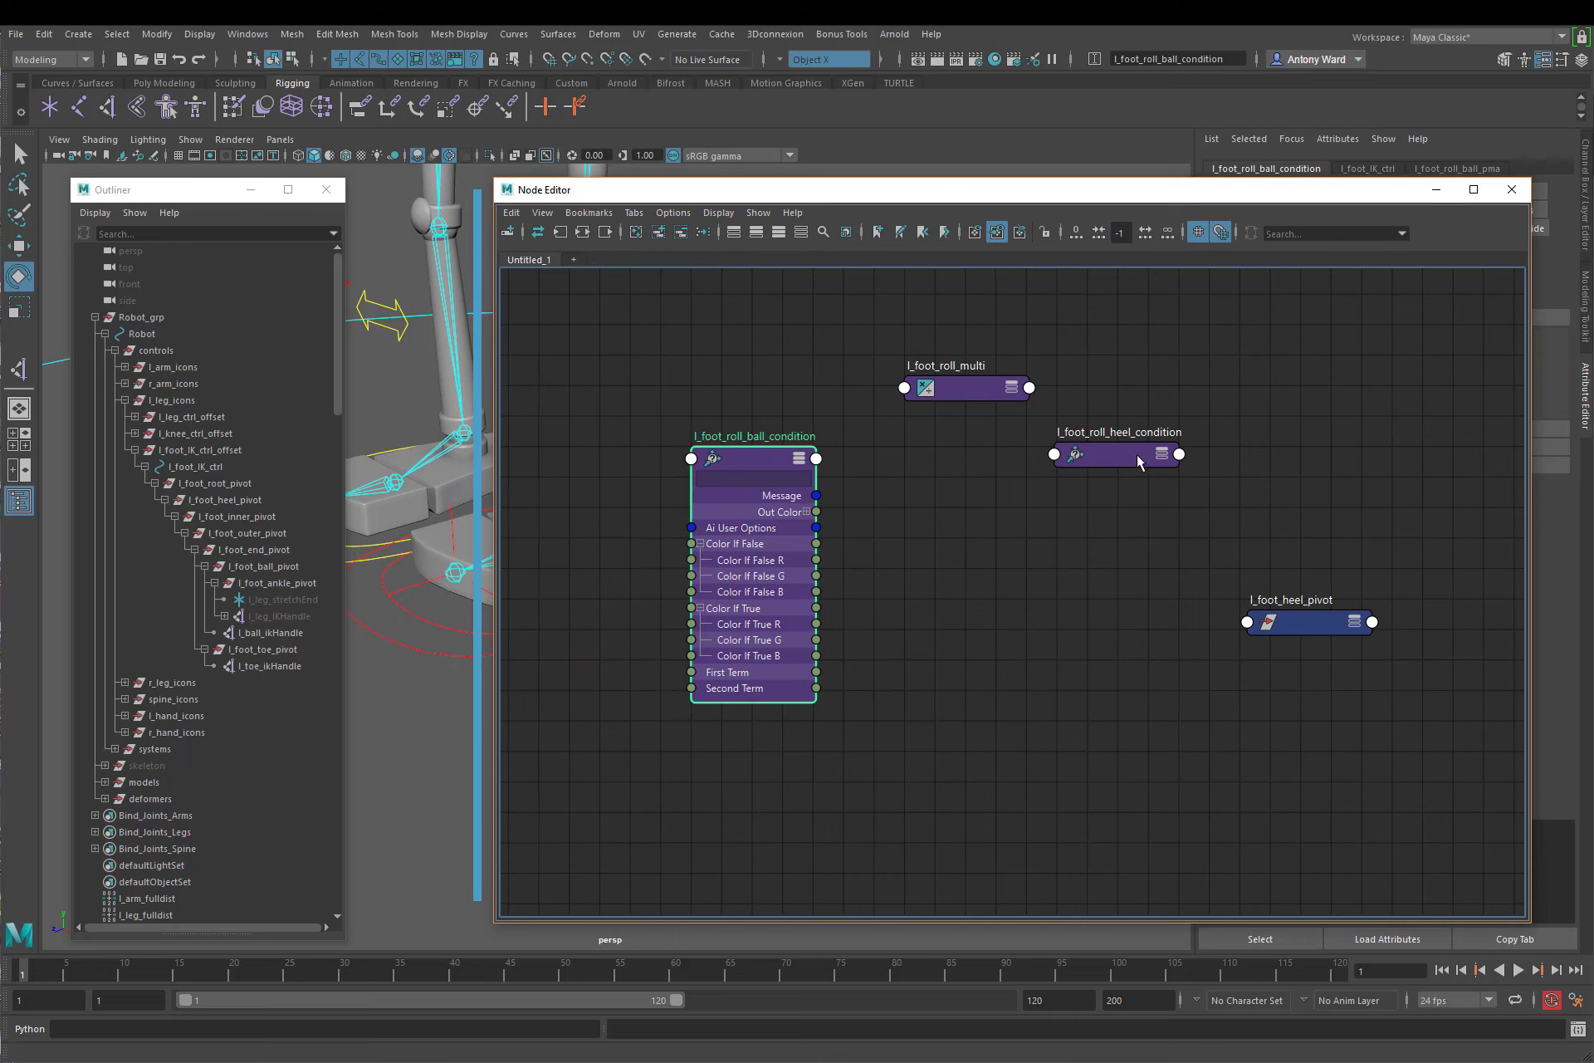
# Step: Place l_foot_roll_heel_condition ahead of the other nodes and expand its Color If True, Color If False and Out Color attributes
pyautogui.moveTo(734, 455); pyautogui.dragTo(1039, 516)
pyautogui.moveTo(1131, 459); pyautogui.dragTo(648, 402)
pyautogui.click(708, 430)
pyautogui.click(709, 432)
pyautogui.click(579, 499)
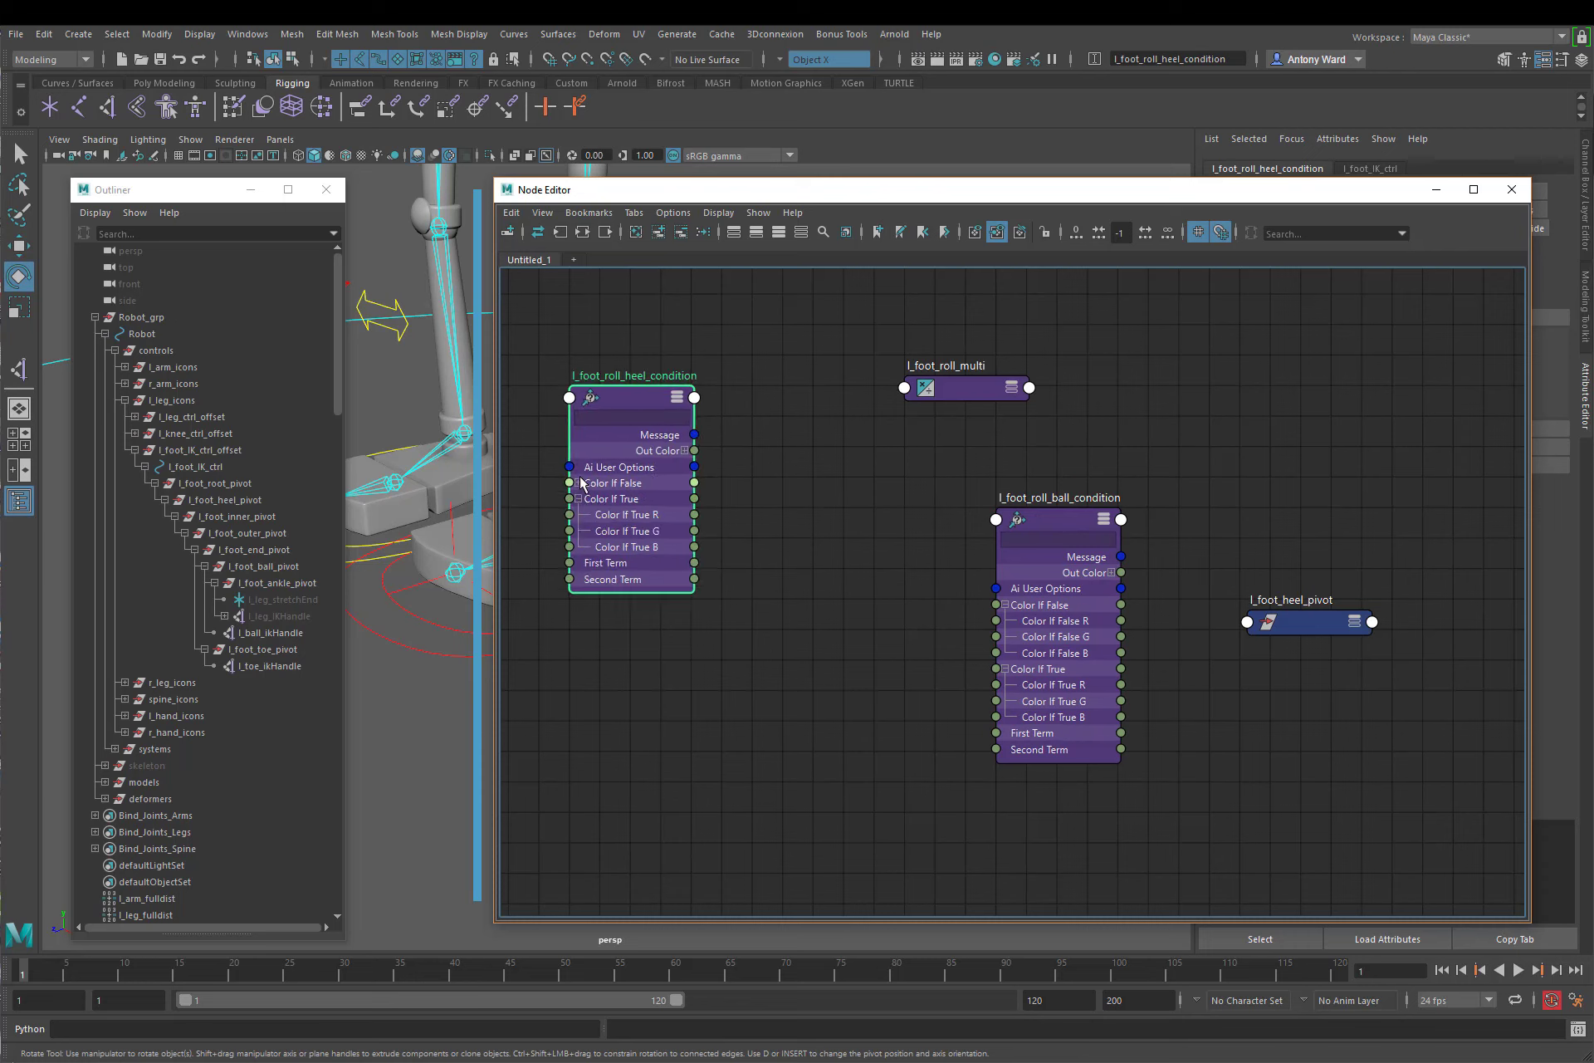
pyautogui.click(578, 483)
pyautogui.click(685, 450)
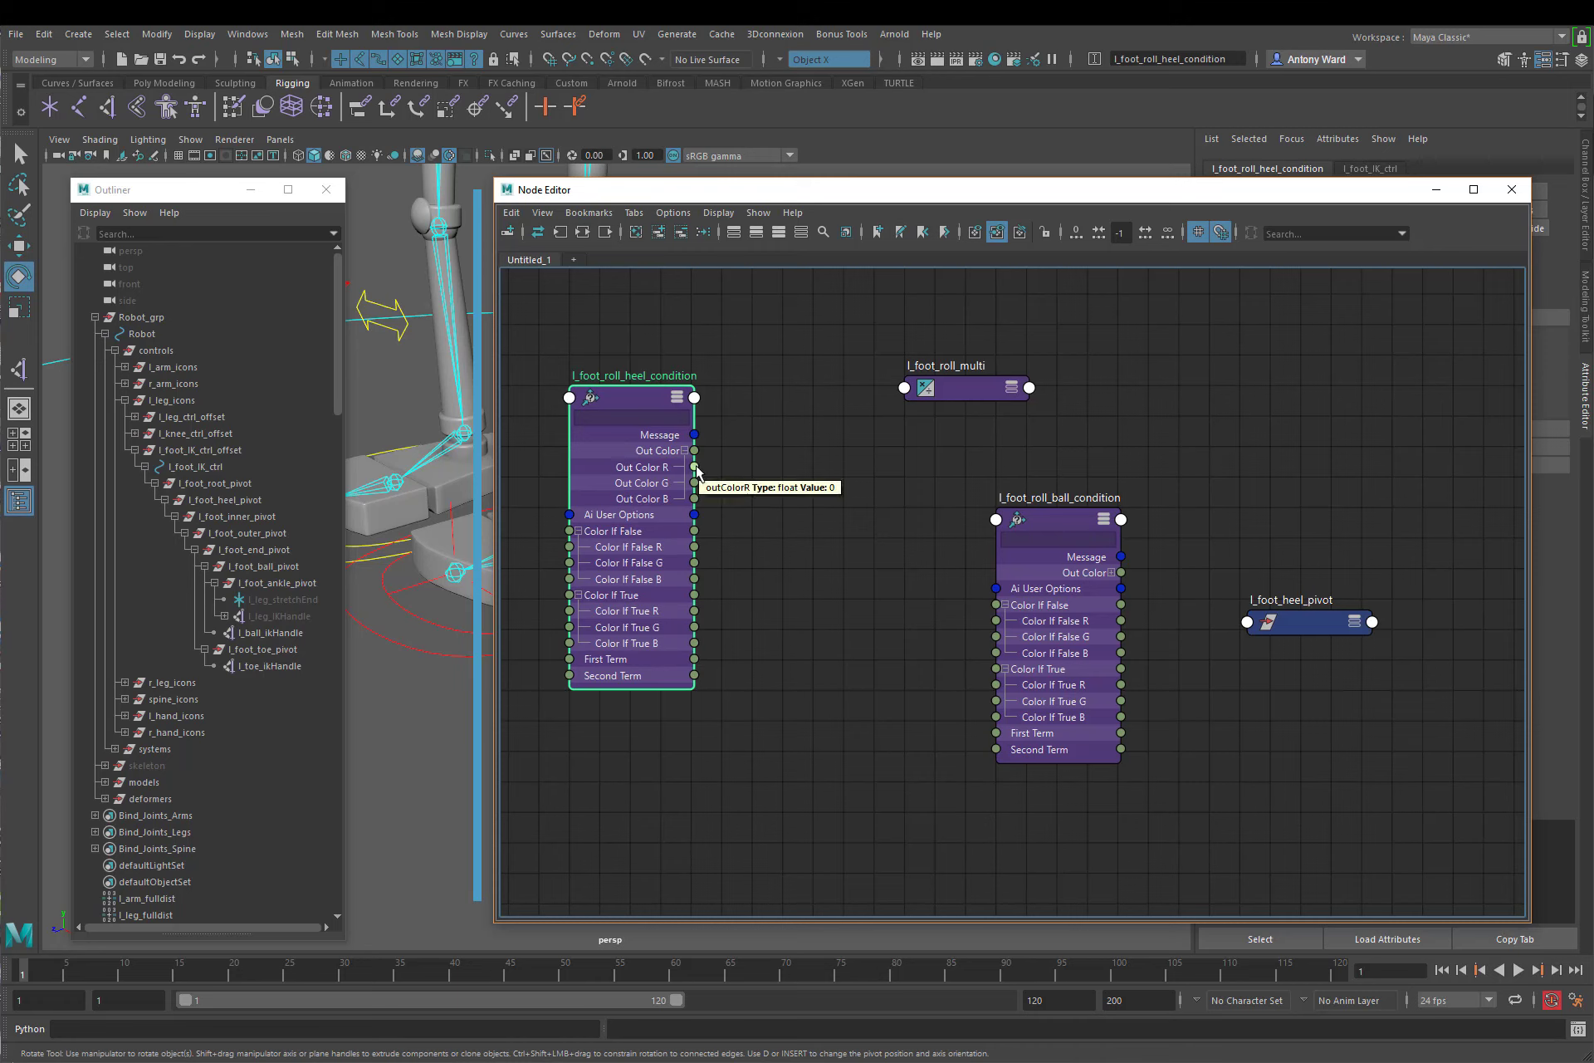
# Step: Expand Input 1 and Input 2 on l_foot_roll_multi and place the node just after l_foot_roll_heel_condition
pyautogui.click(1013, 389)
pyautogui.click(913, 472)
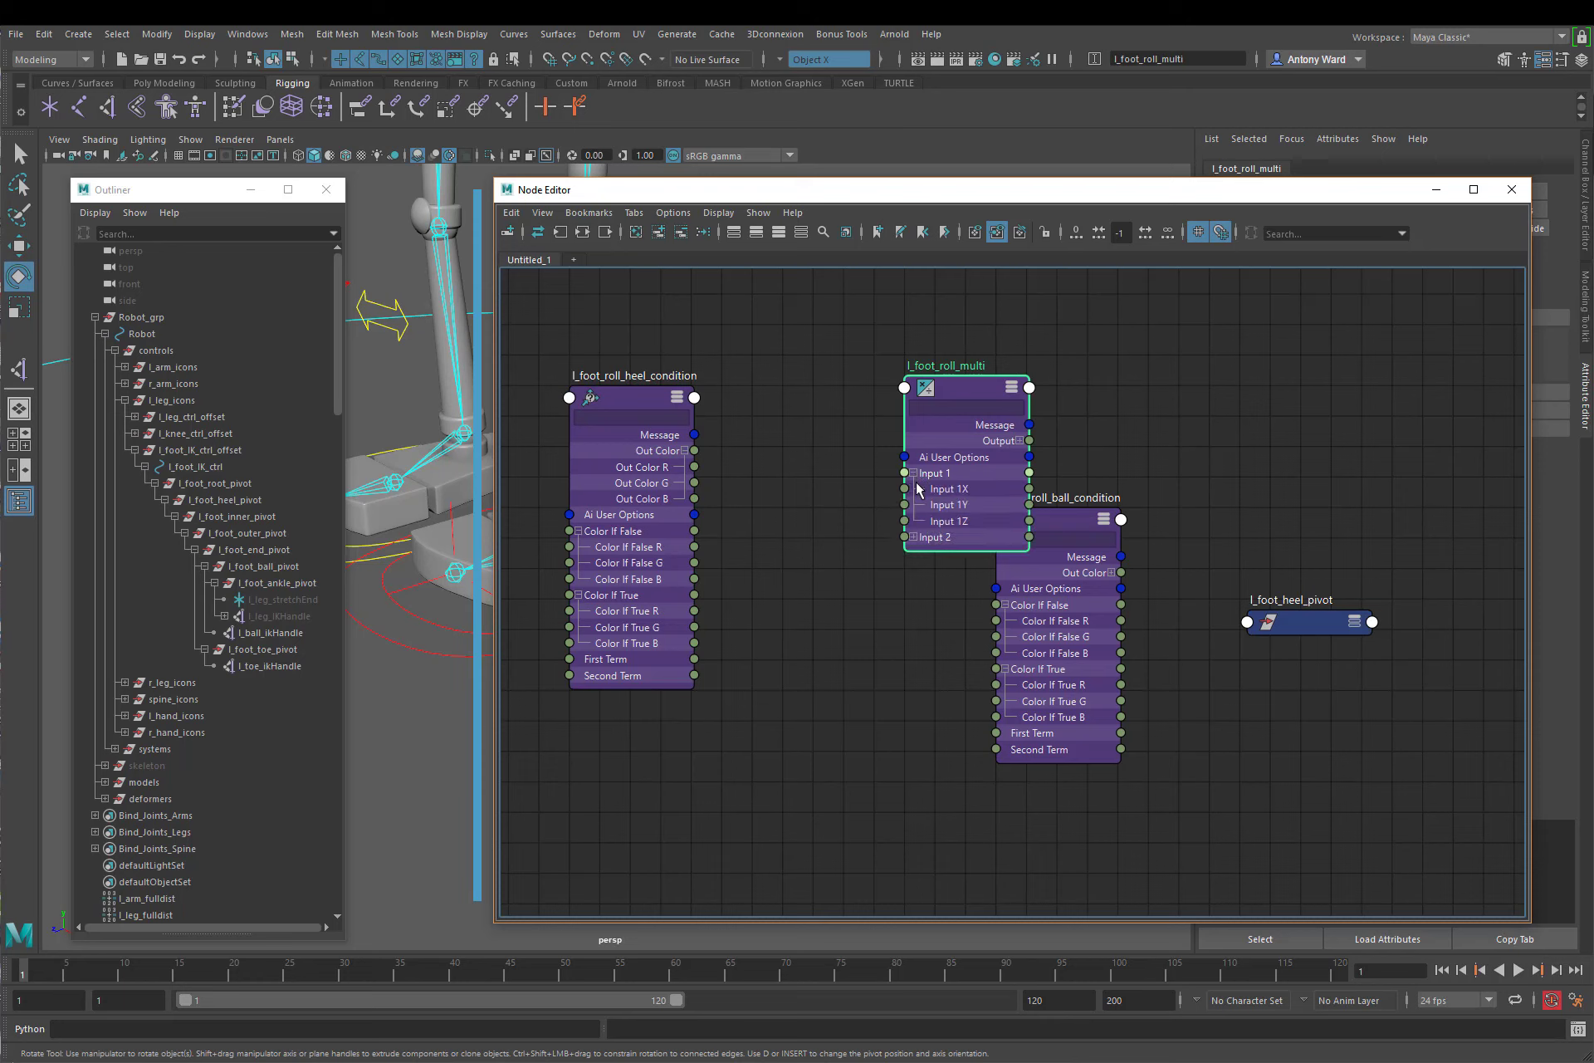
pyautogui.click(914, 537)
pyautogui.moveTo(973, 422); pyautogui.dragTo(869, 416)
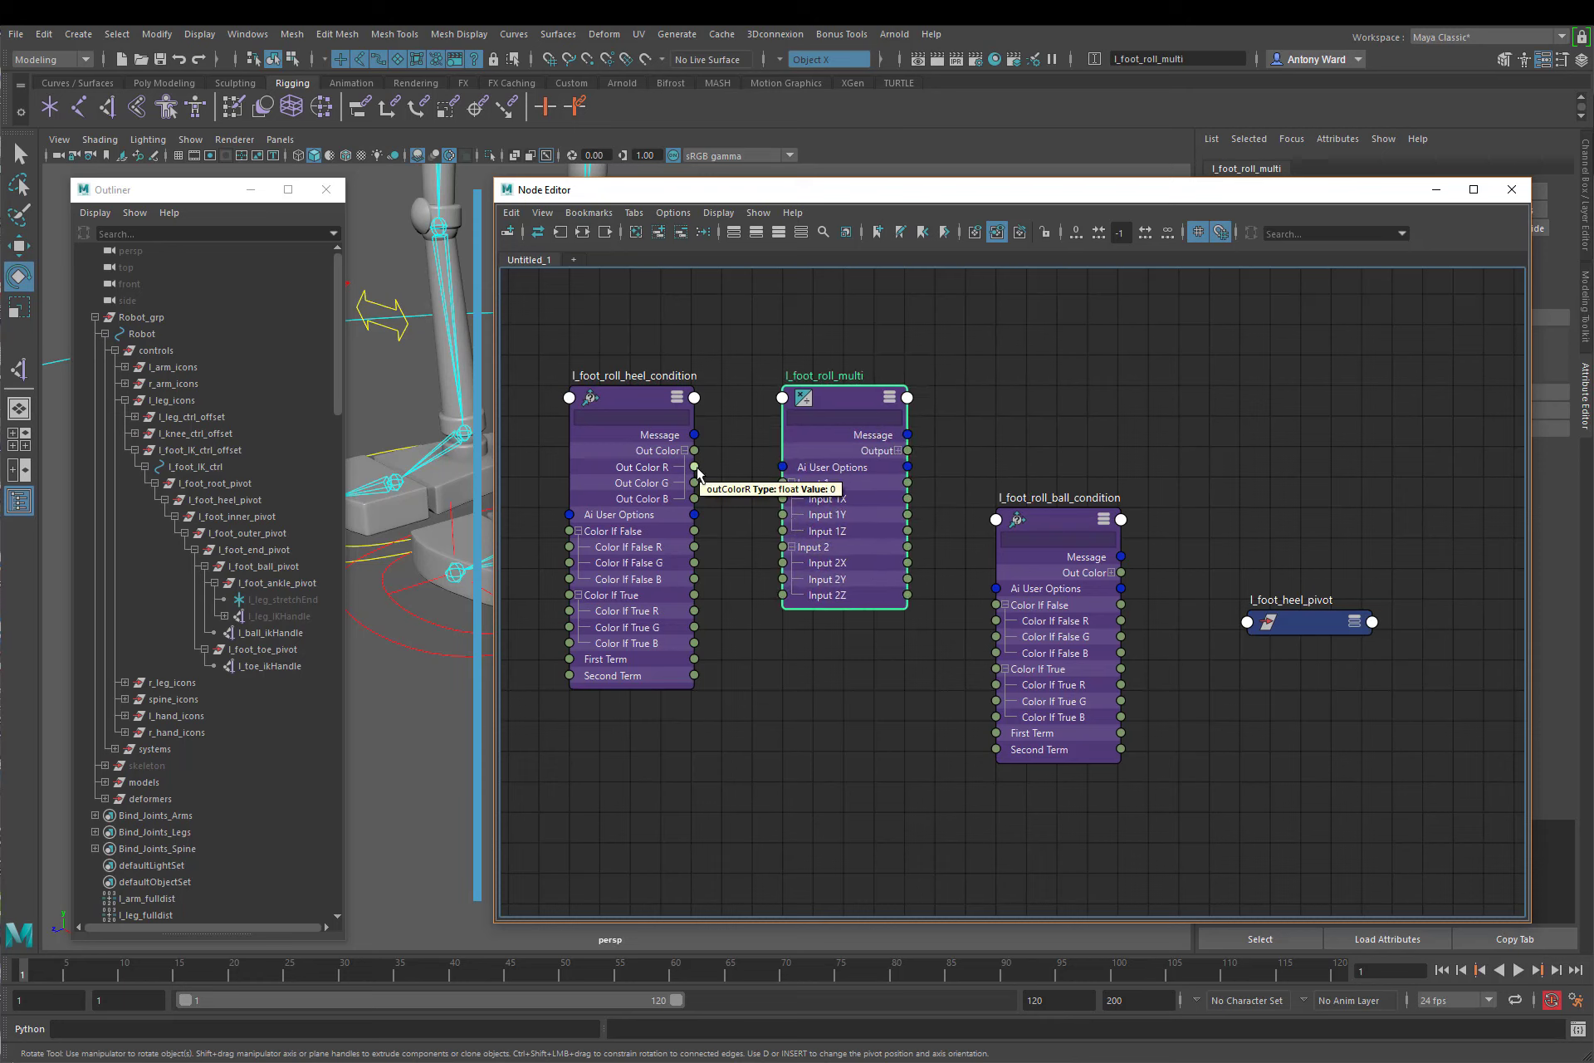
# Step: Connect l_foot_roll_heel_condition's Out Color R and G to l_foot_roll_multi's Input 1X and 1Y, then expand the multi's Output
pyautogui.moveTo(694, 468); pyautogui.dragTo(783, 498)
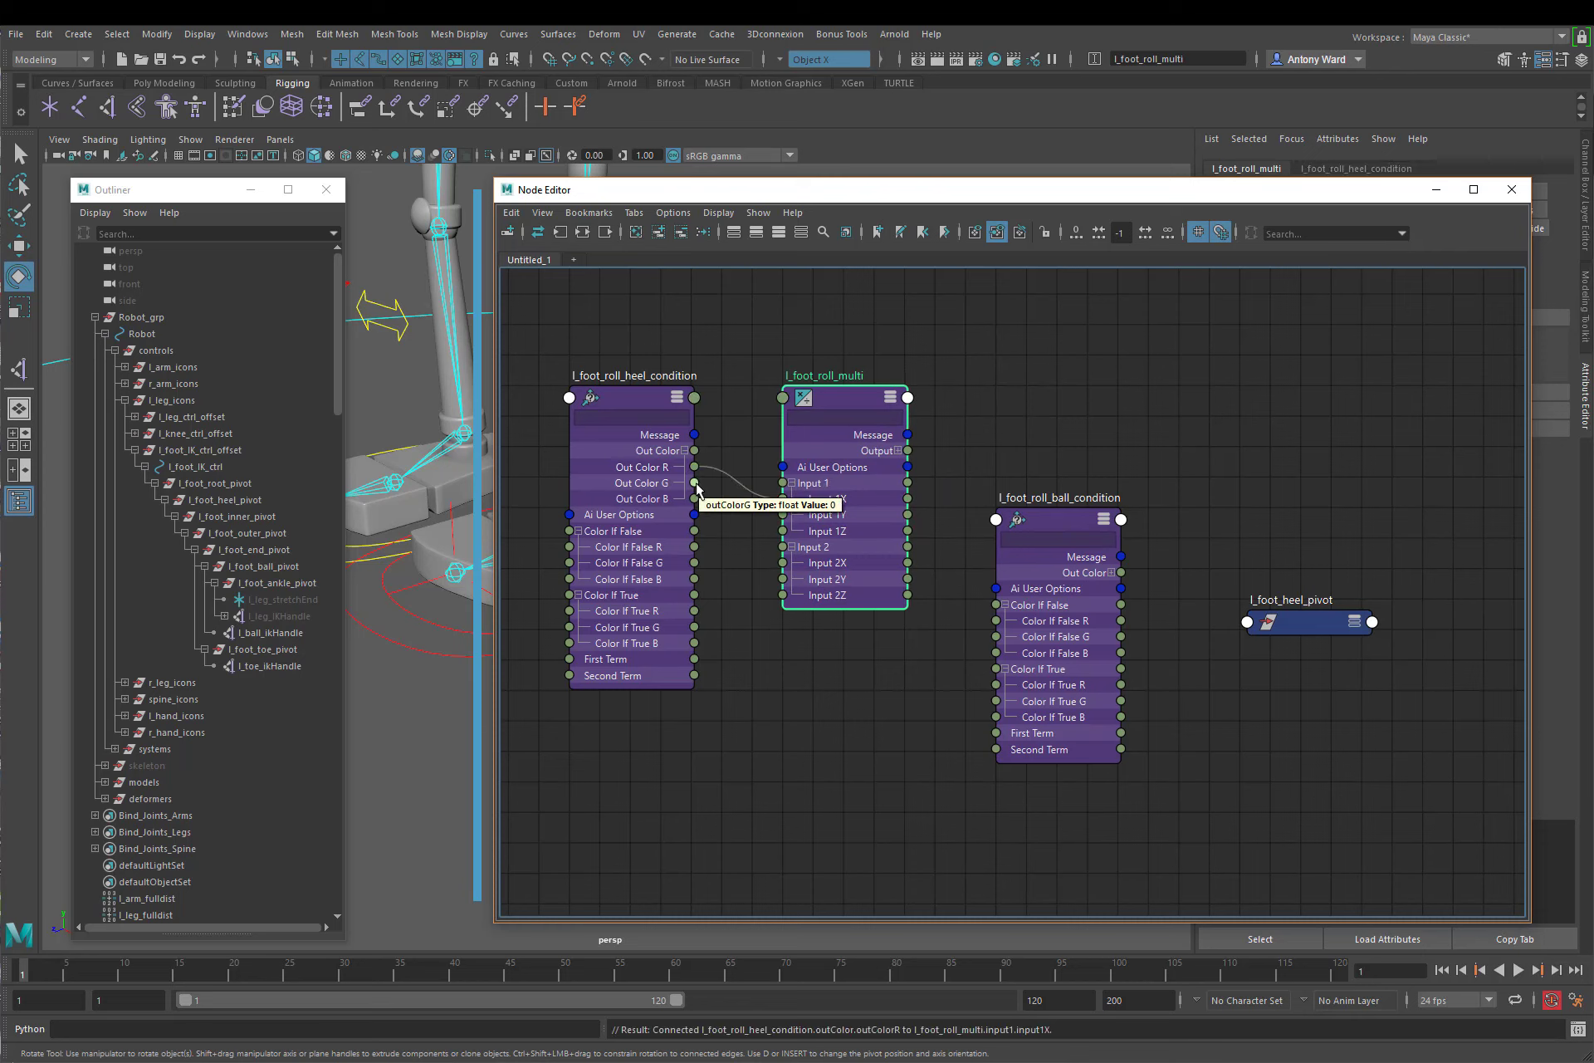
pyautogui.moveTo(695, 482); pyautogui.dragTo(783, 515)
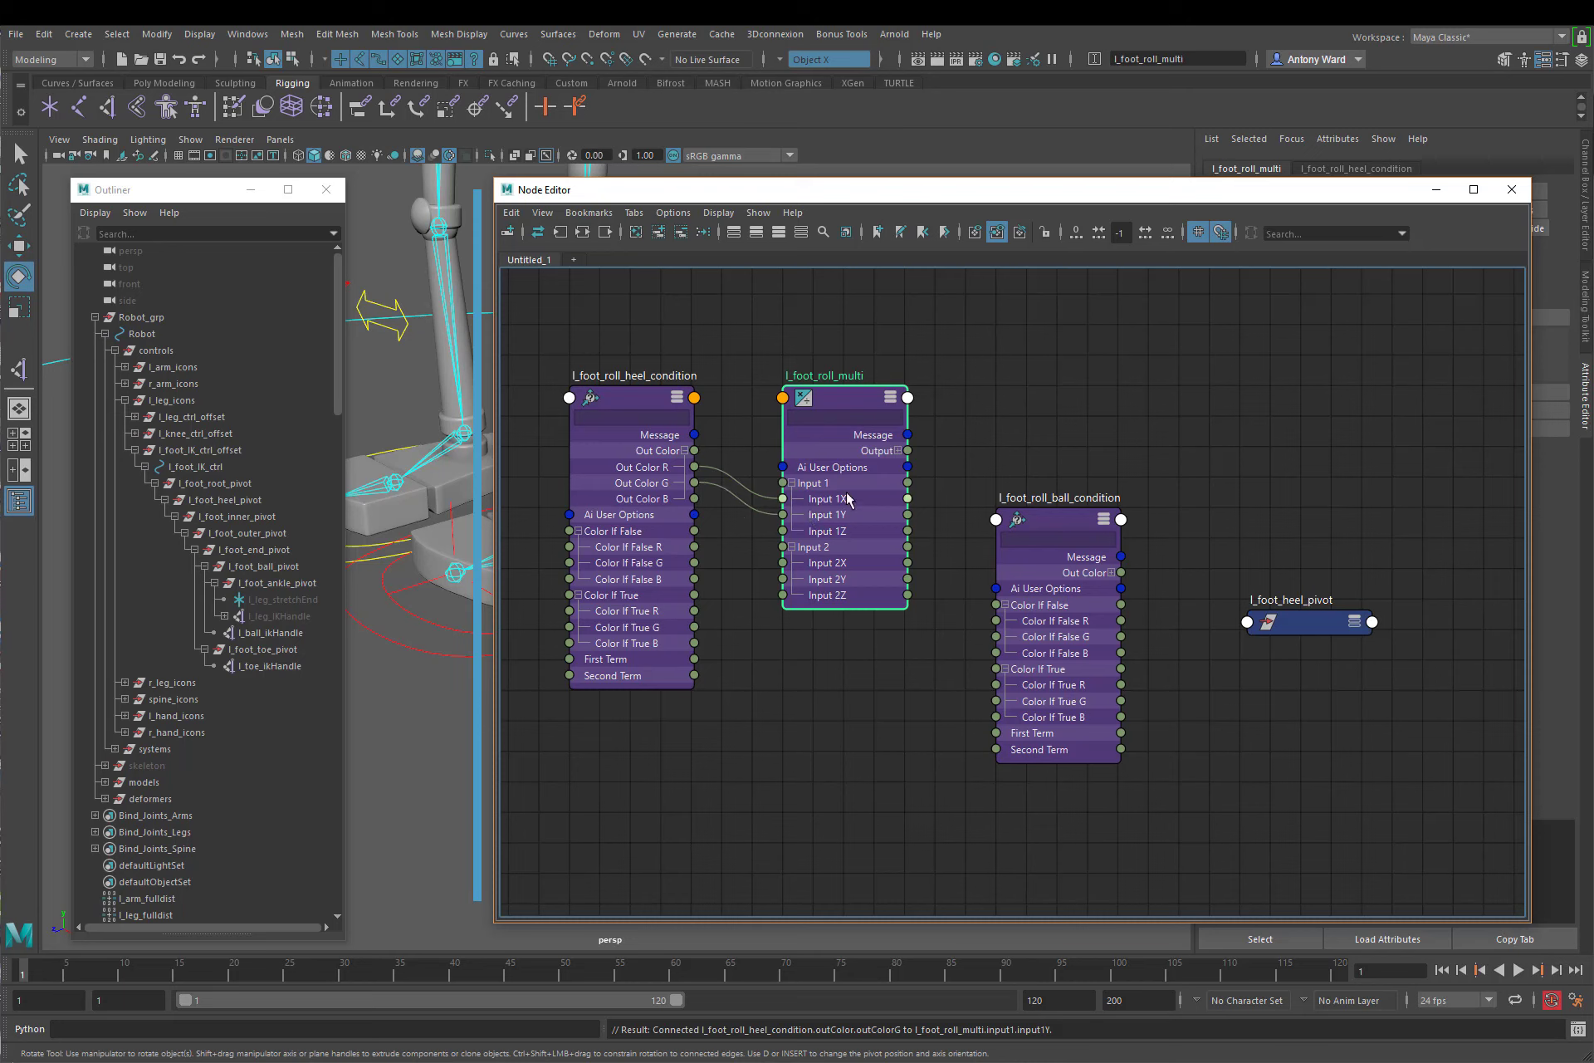
pyautogui.click(898, 450)
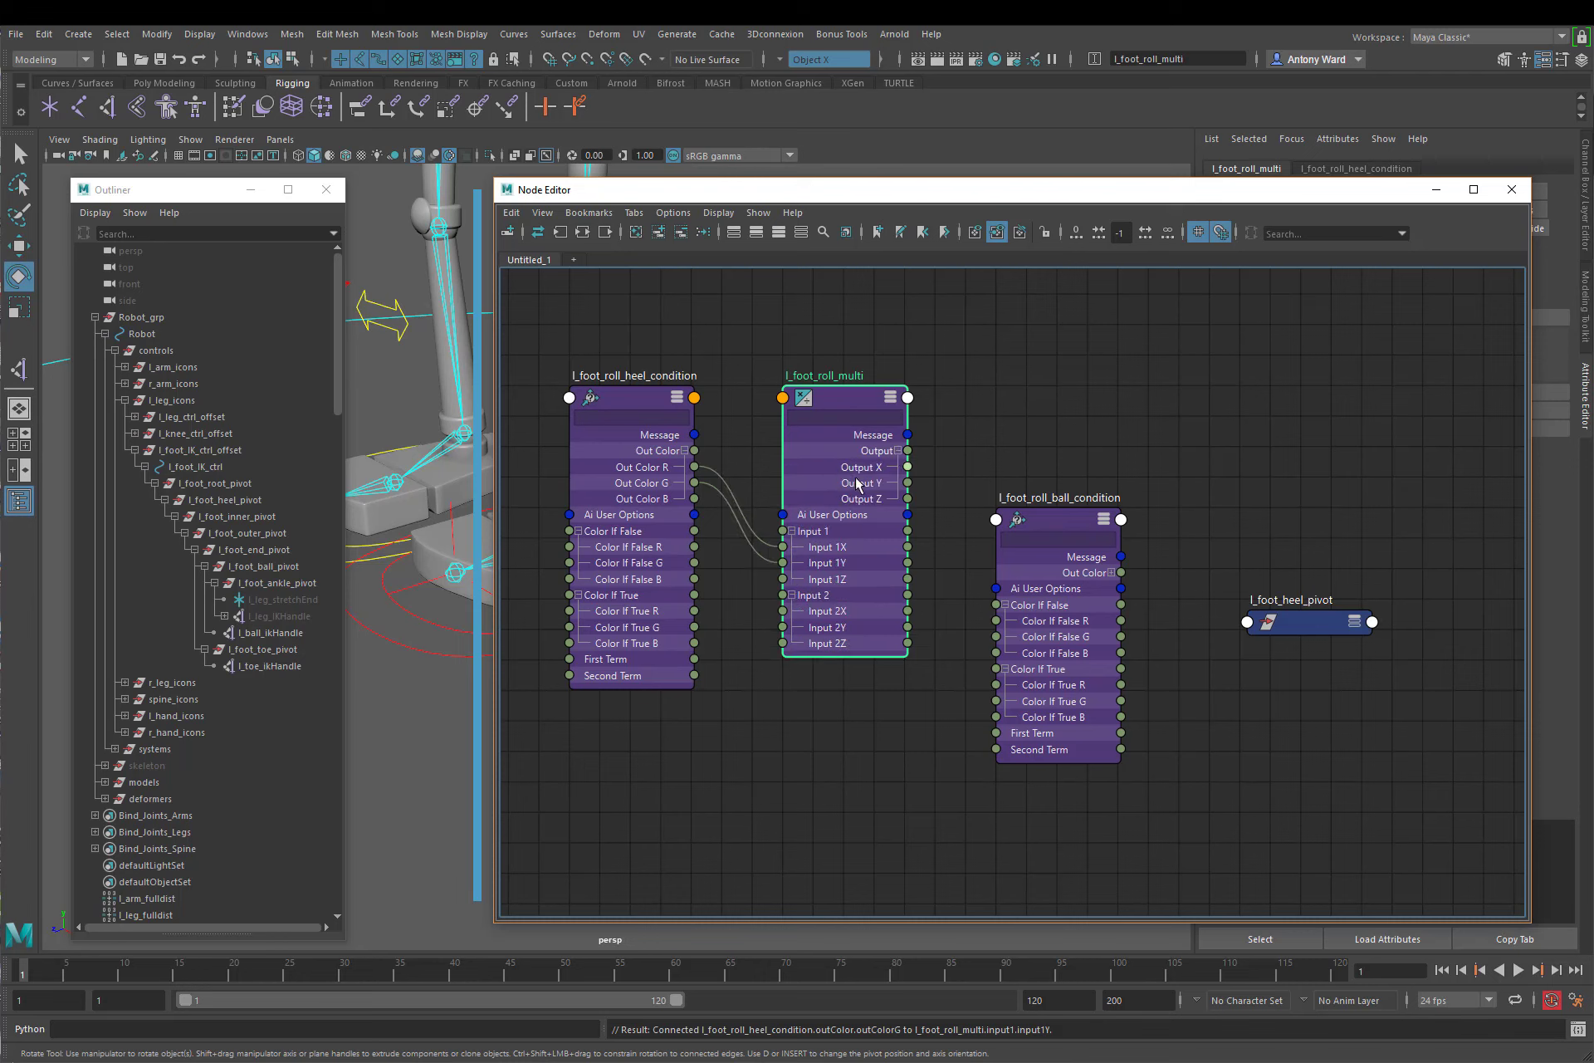
# Step: Rearrange the nodes in a row as l_foot_roll_ball_condition, l_foot_roll_heel_condition and l_foot_roll_multi
pyautogui.moveTo(1055, 529); pyautogui.dragTo(1065, 479)
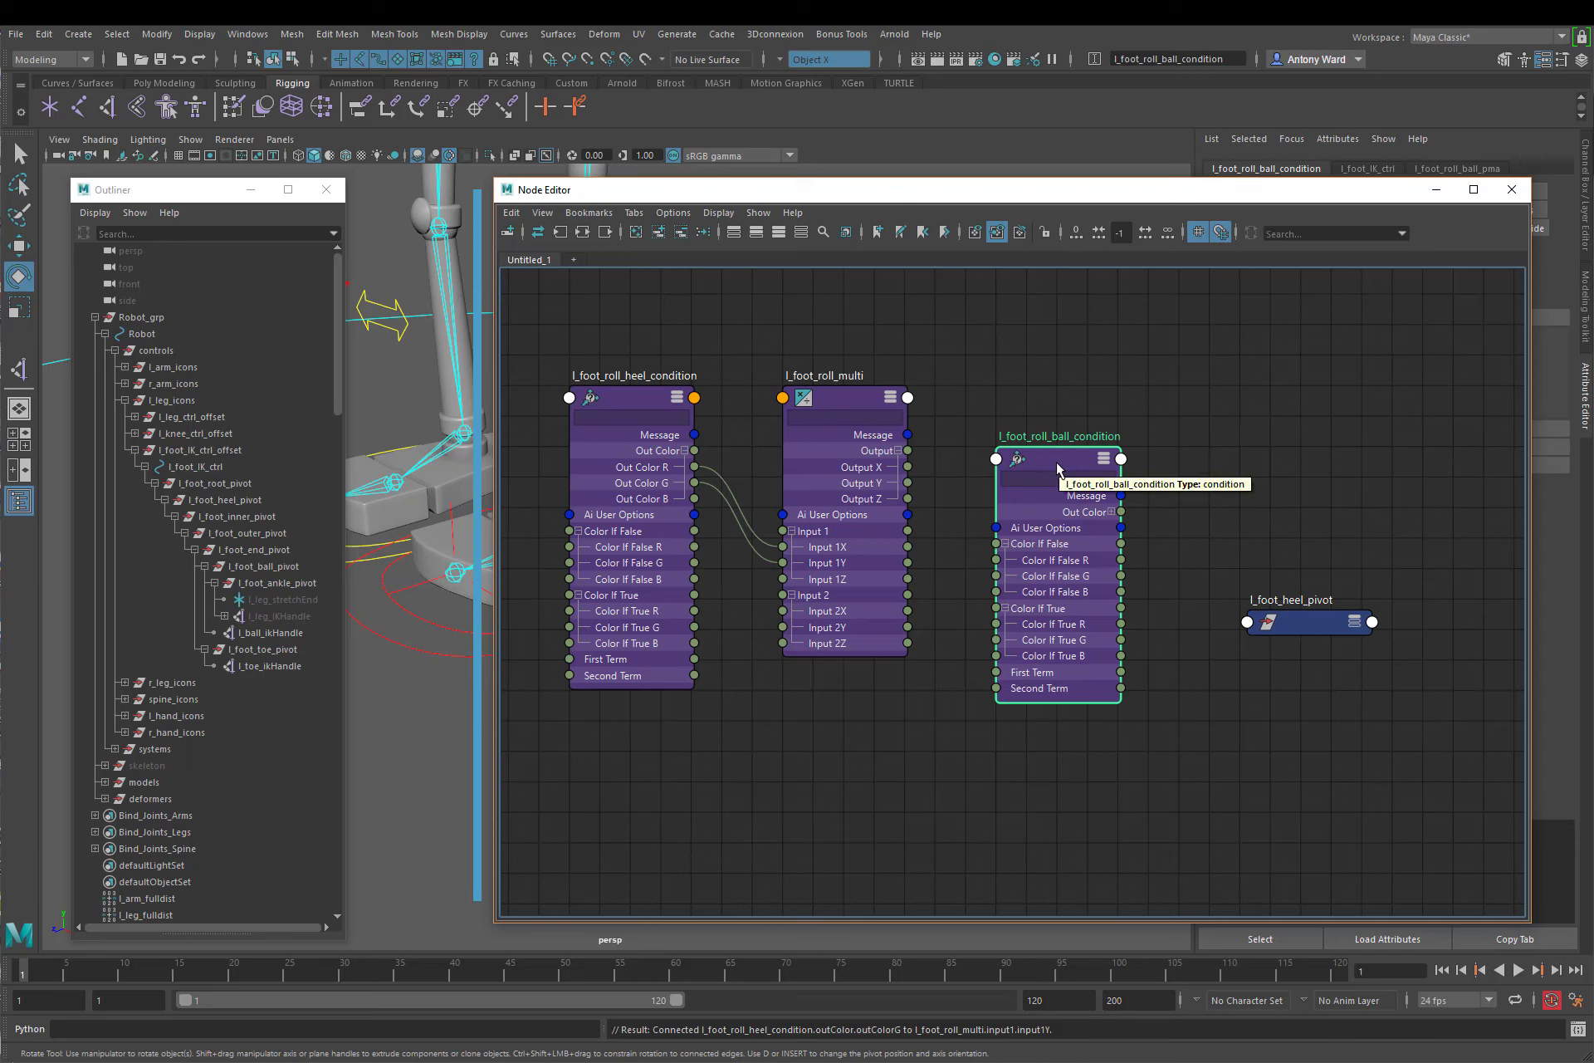
pyautogui.moveTo(1048, 462); pyautogui.dragTo(591, 736)
pyautogui.moveTo(610, 330); pyautogui.dragTo(864, 475)
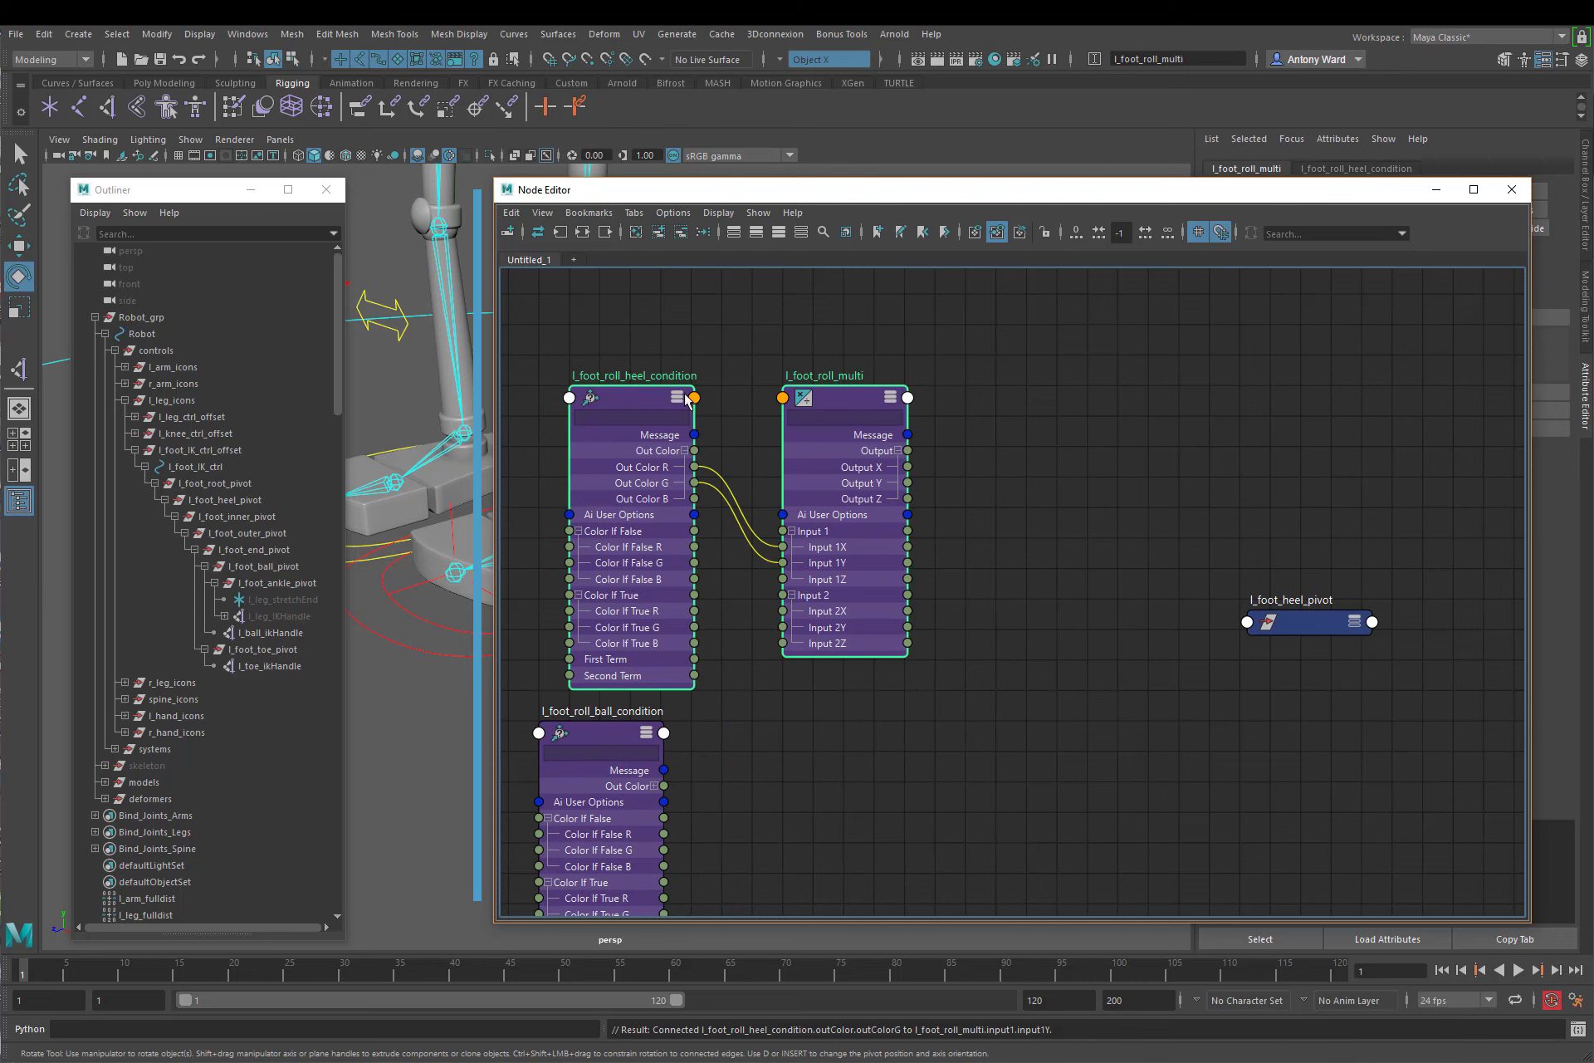
pyautogui.moveTo(625, 406); pyautogui.dragTo(868, 376)
pyautogui.moveTo(578, 715); pyautogui.dragTo(660, 395)
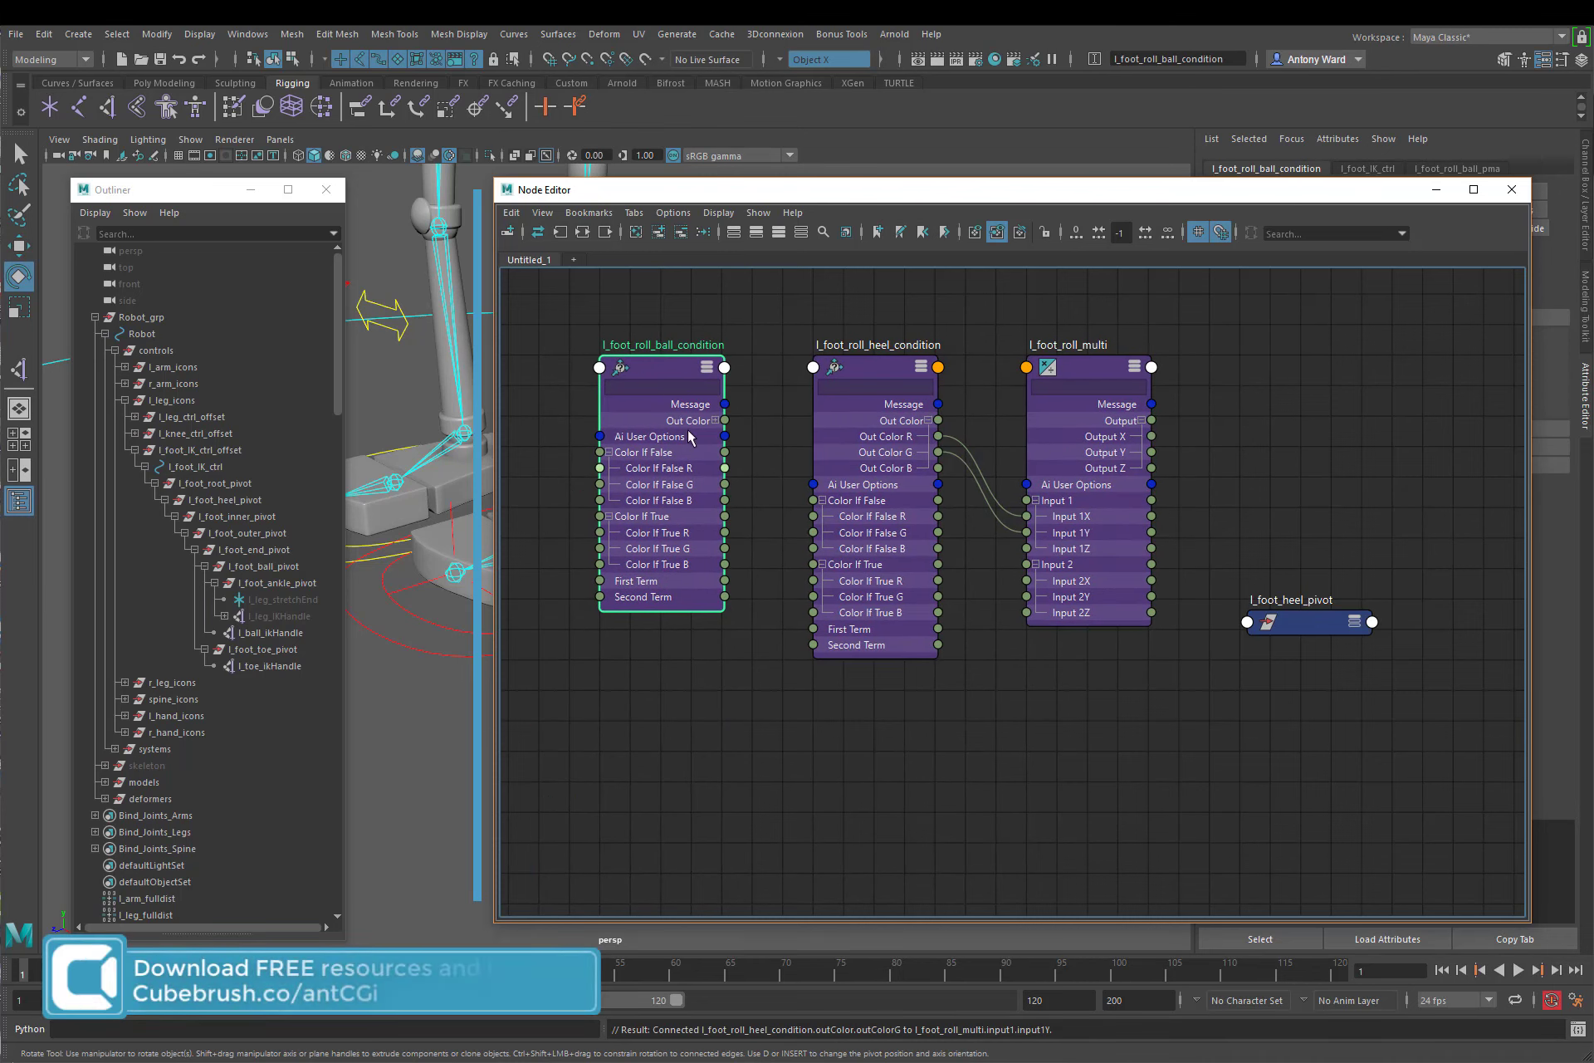
# Step: Expand l_foot_roll_ball_condition's Out Color and connect Out Color R to Color If True G of l_foot_roll_heel_condition
pyautogui.click(715, 420)
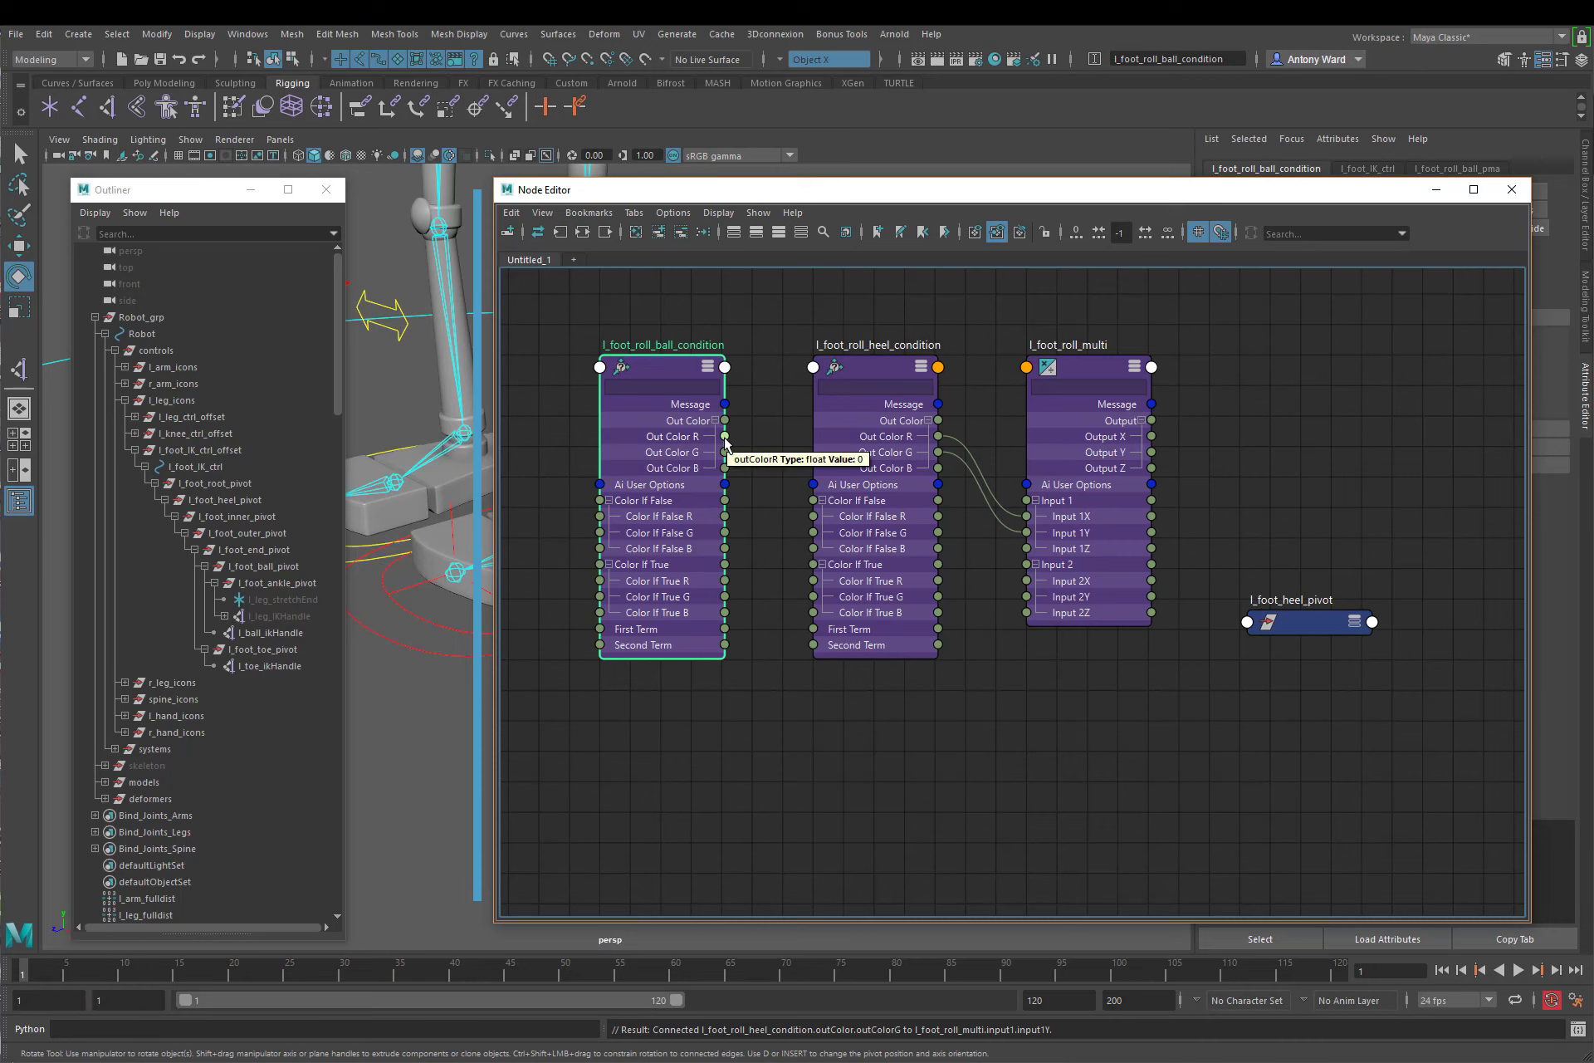
pyautogui.moveTo(725, 439); pyautogui.dragTo(767, 498)
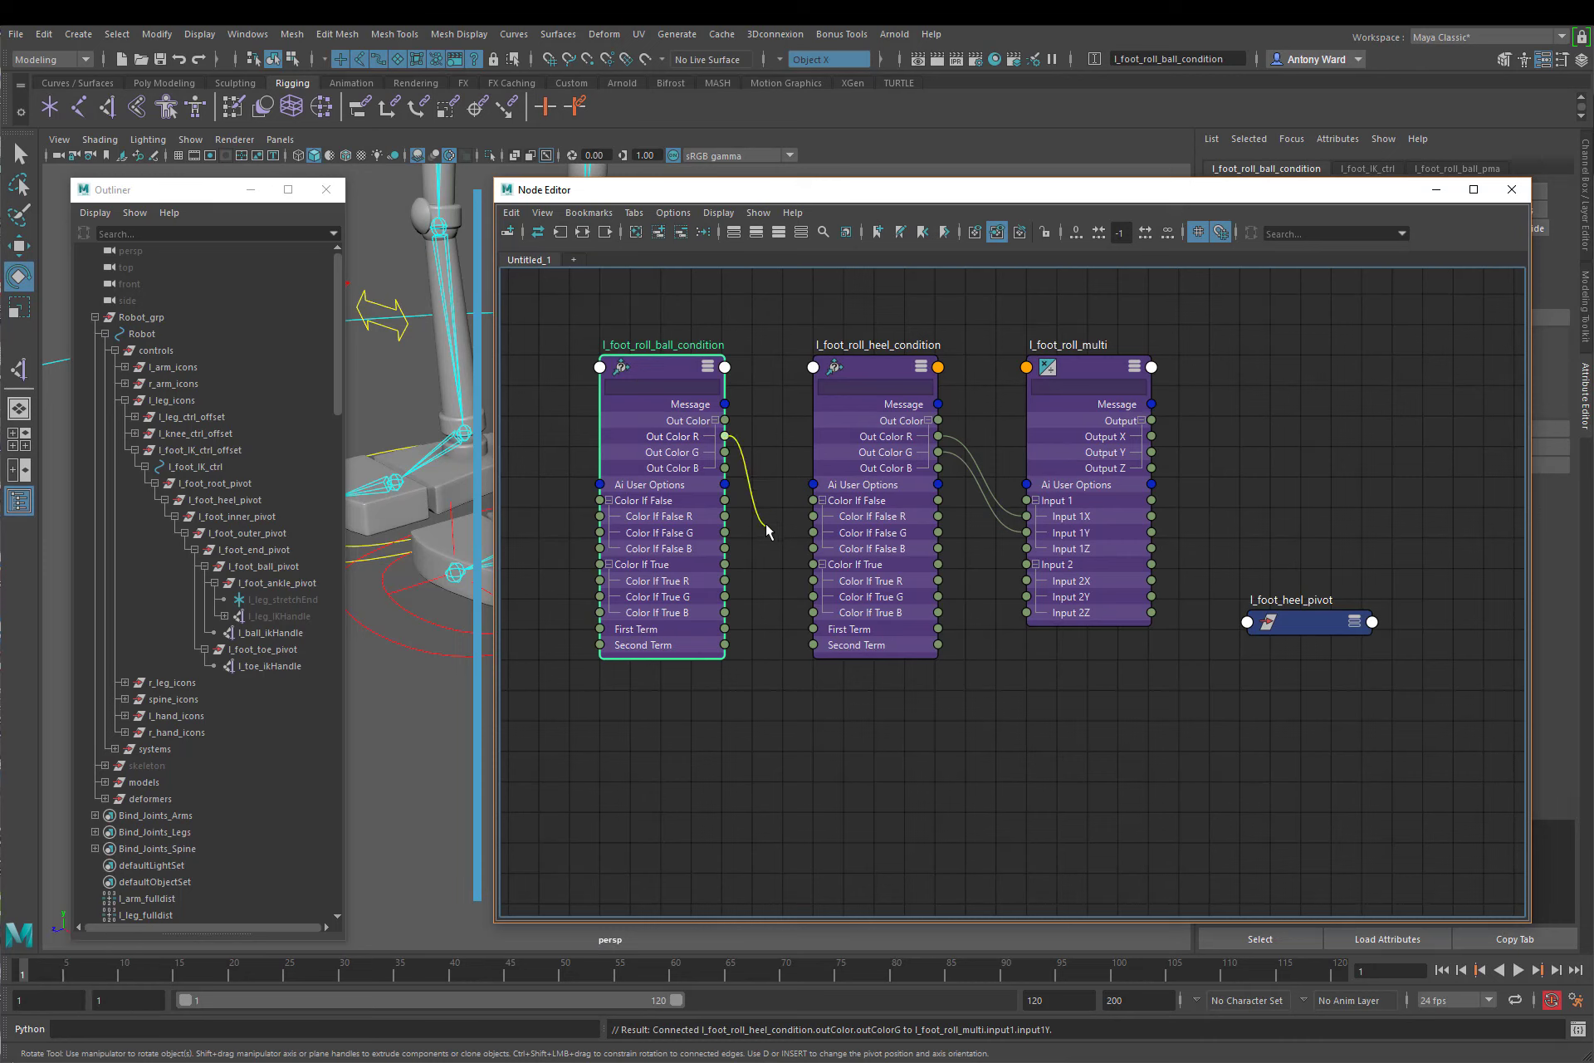
pyautogui.moveTo(766, 526); pyautogui.dragTo(812, 597)
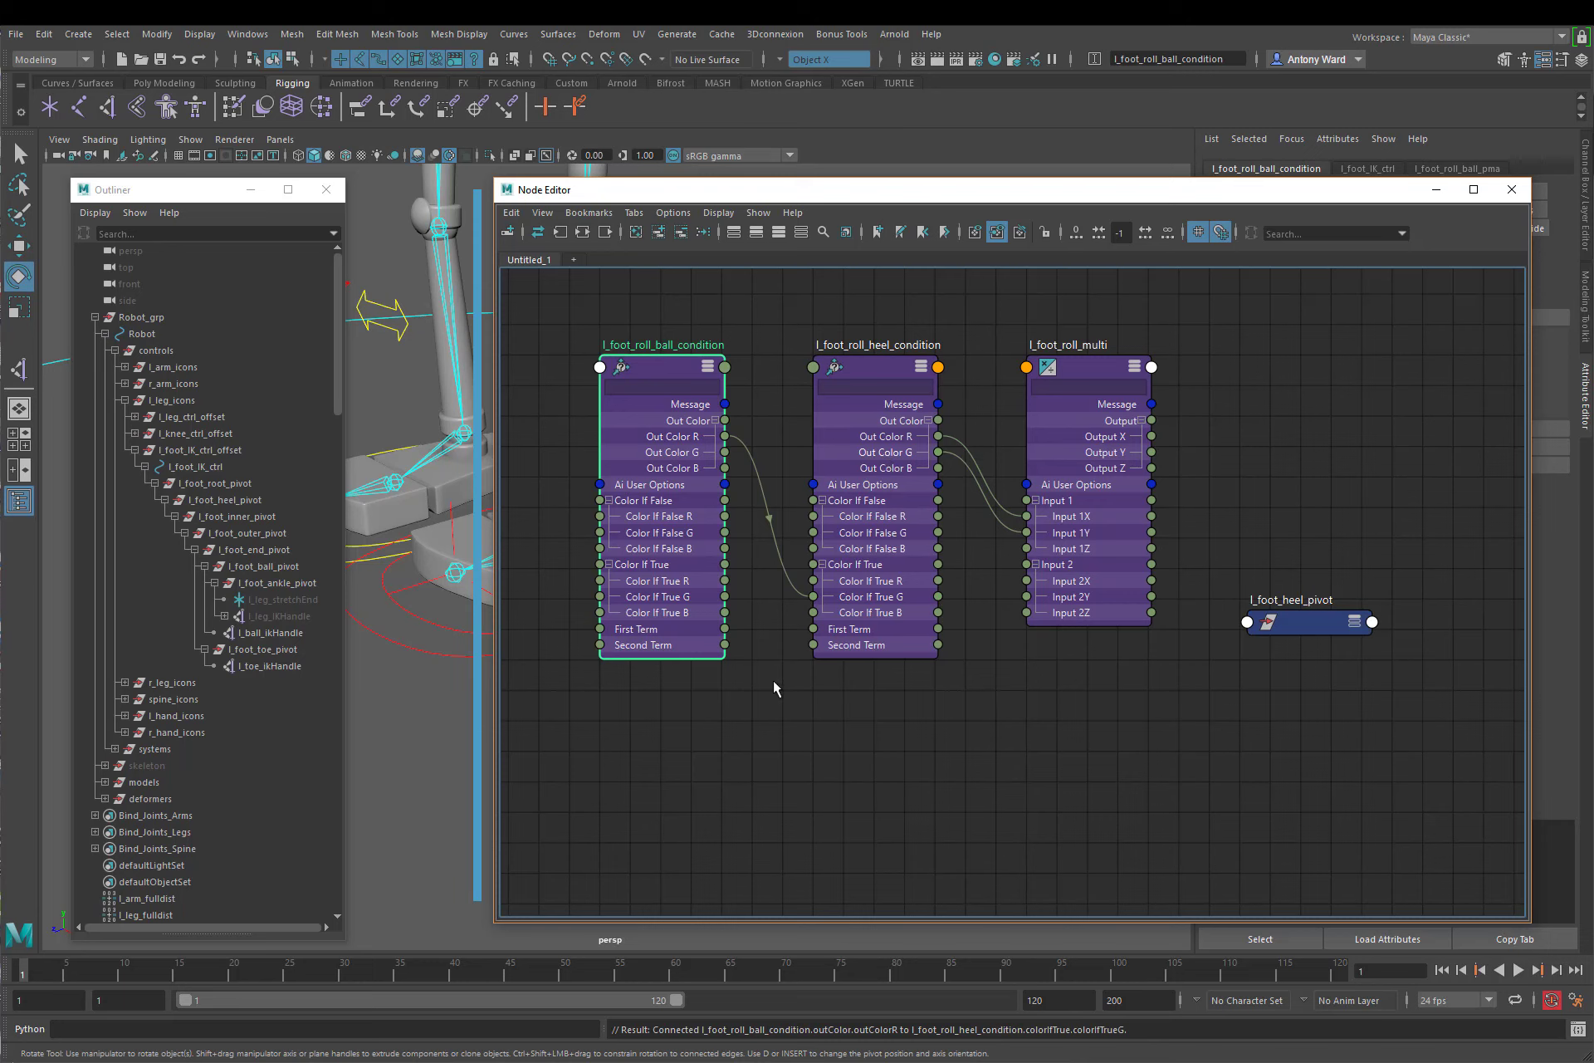
# Step: Place l_foot_heel_pivot after l_foot_roll_multi with Rotate expanded and connect the multi's Output X to its Rotate X
pyautogui.click(1351, 624)
pyautogui.moveTo(1309, 622); pyautogui.dragTo(1304, 378)
pyautogui.click(1311, 452)
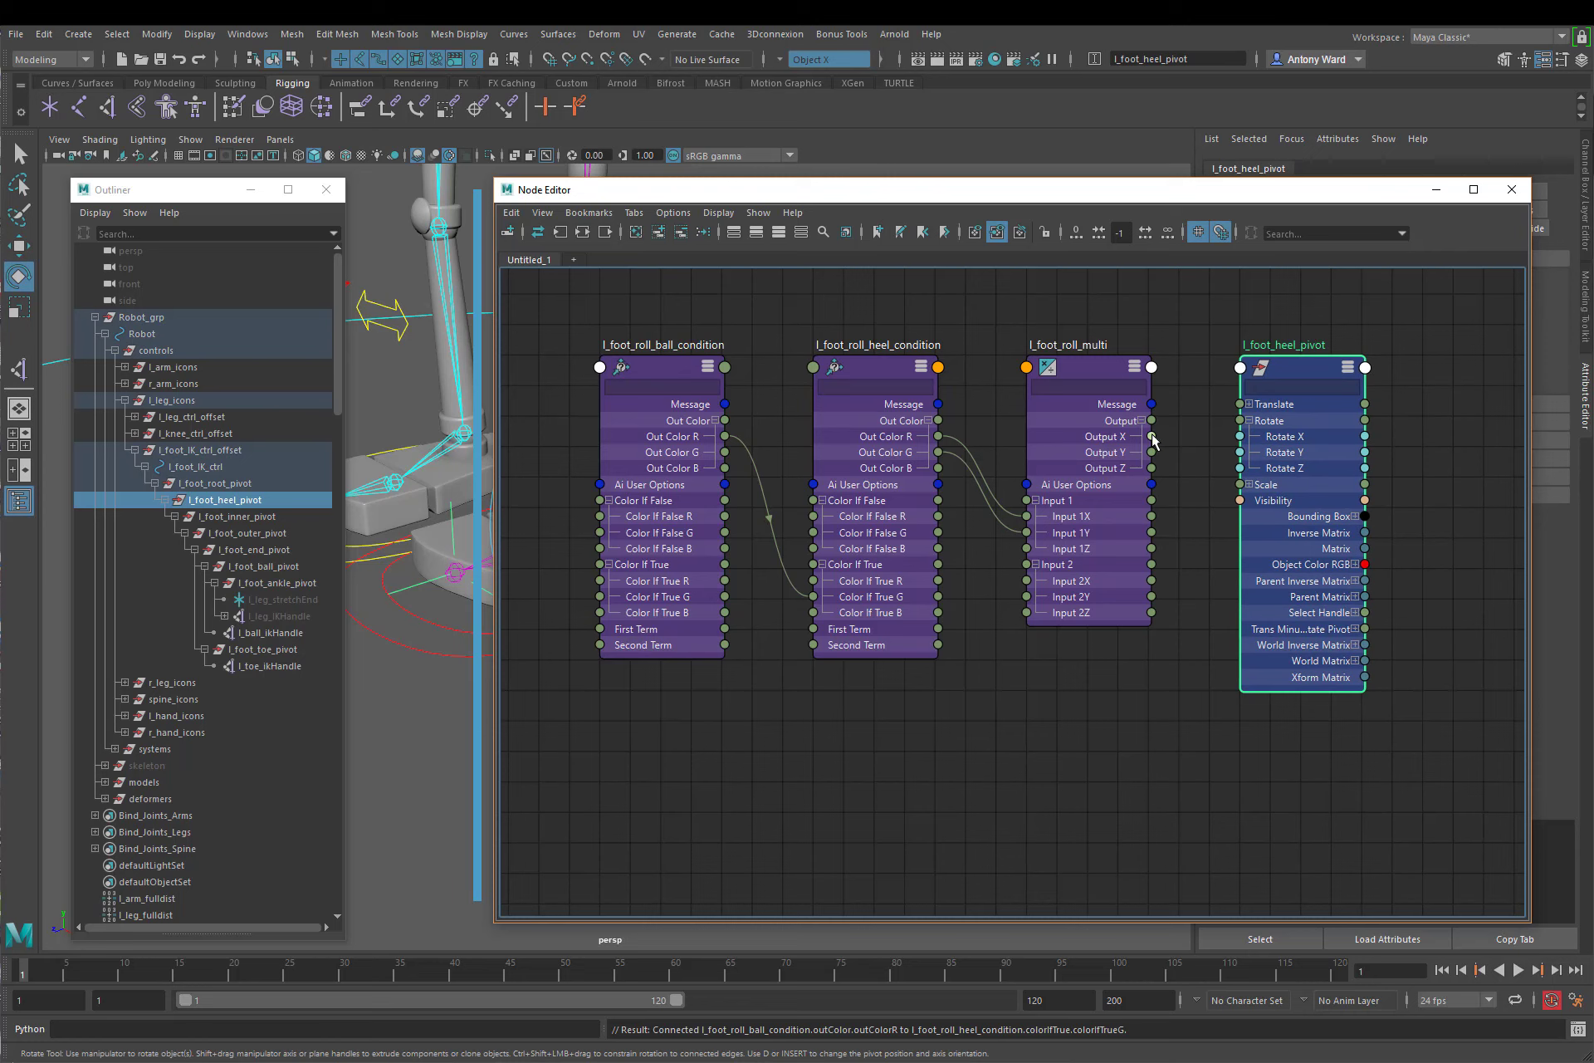
pyautogui.moveTo(1153, 440); pyautogui.dragTo(1241, 436)
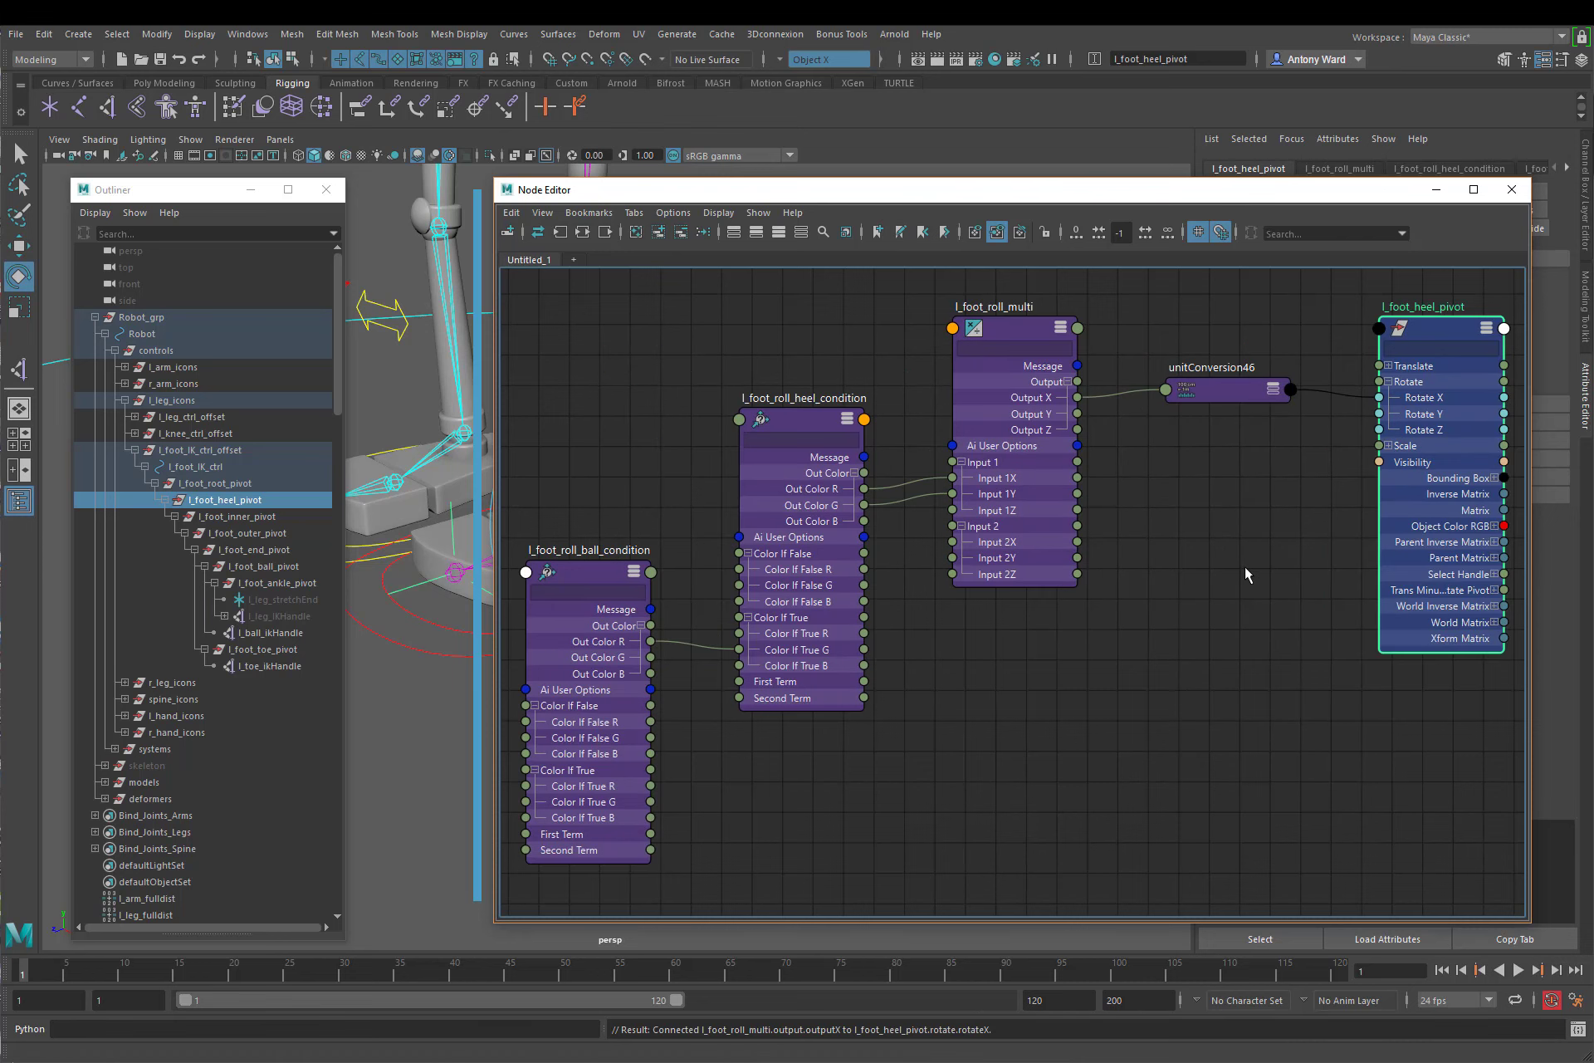
# Step: Minimise the node graph, select l_foot_IK_ctrl and test the heel roll by scrubbing its Roll attribute to a negative value
pyautogui.click(1437, 189)
pyautogui.keyDown('alt'); pyautogui.moveTo(844, 608); pyautogui.dragTo(1061, 643); pyautogui.keyUp('alt')
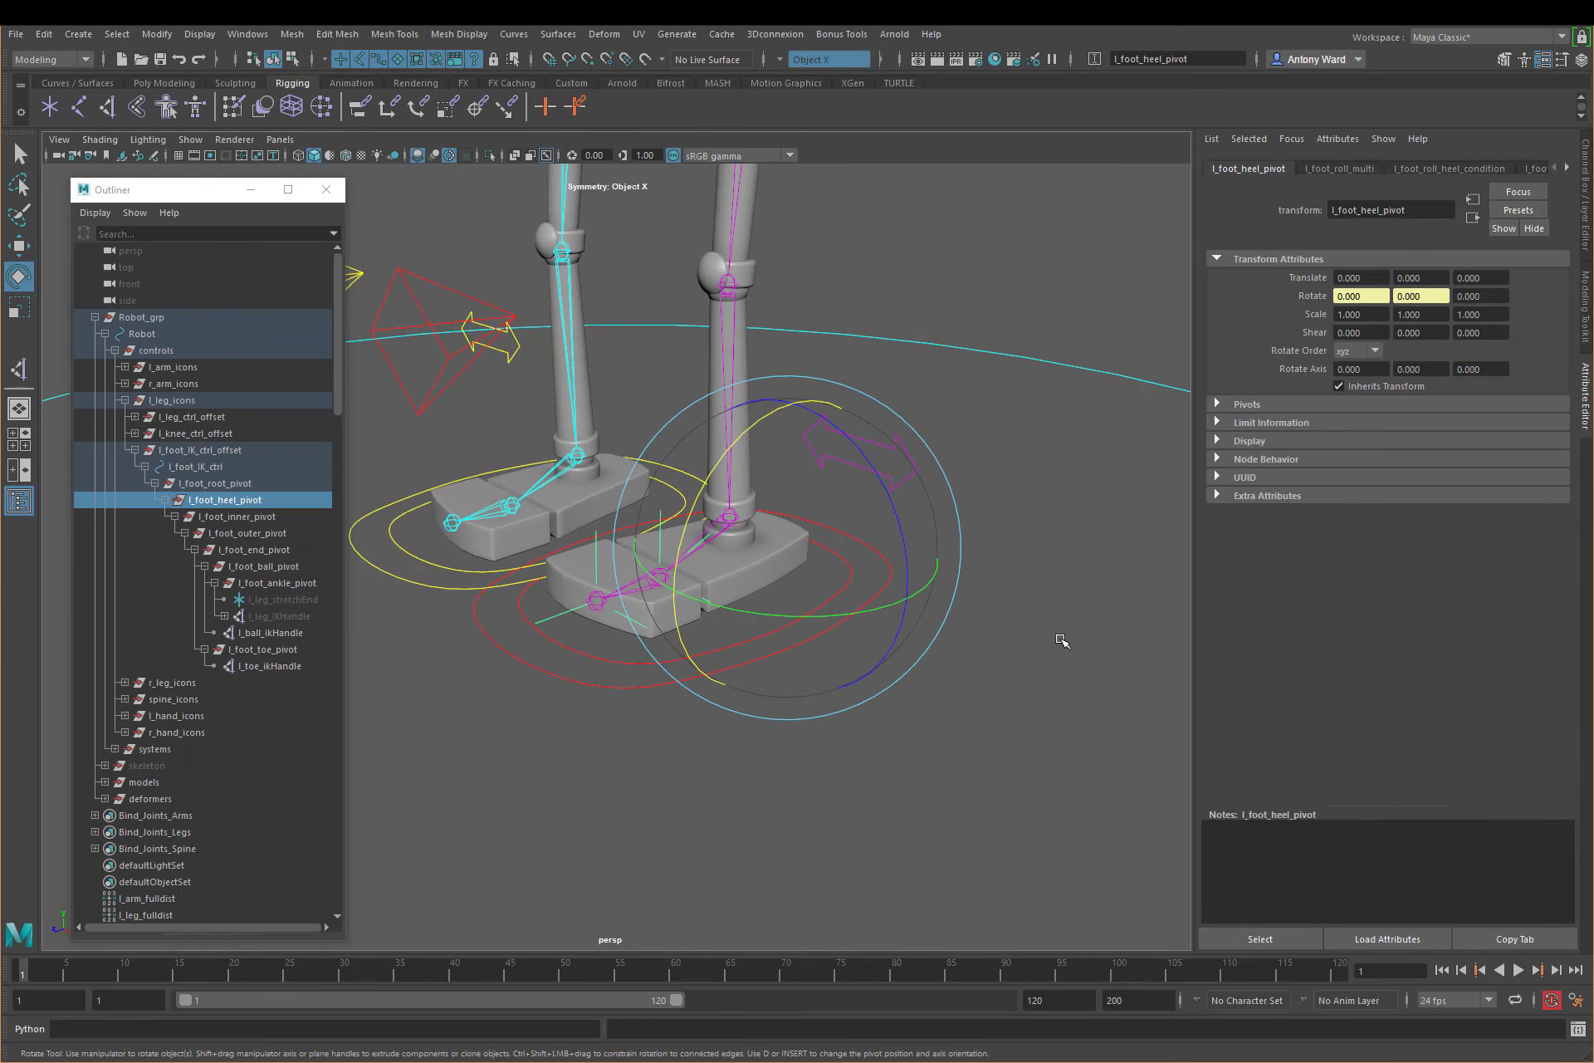
pyautogui.click(946, 660)
pyautogui.click(880, 596)
pyautogui.hotkey('ctrl', 'a')
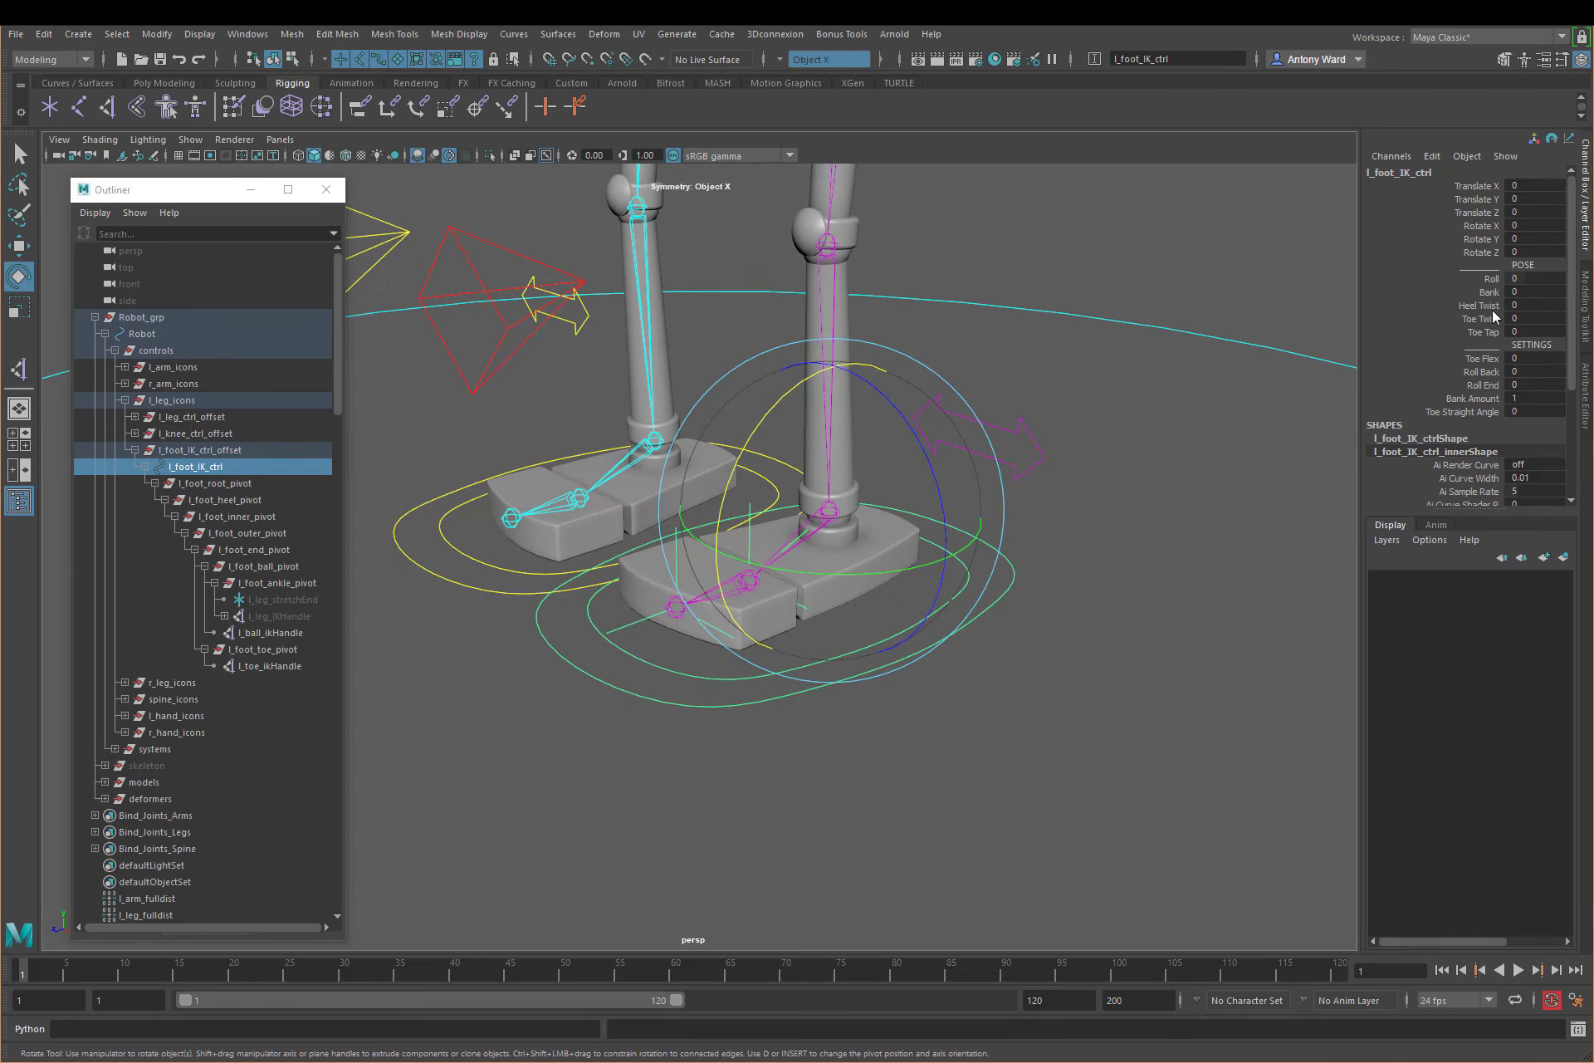
pyautogui.click(1491, 279)
pyautogui.moveTo(1038, 611); pyautogui.dragTo(773, 617, button='middle')
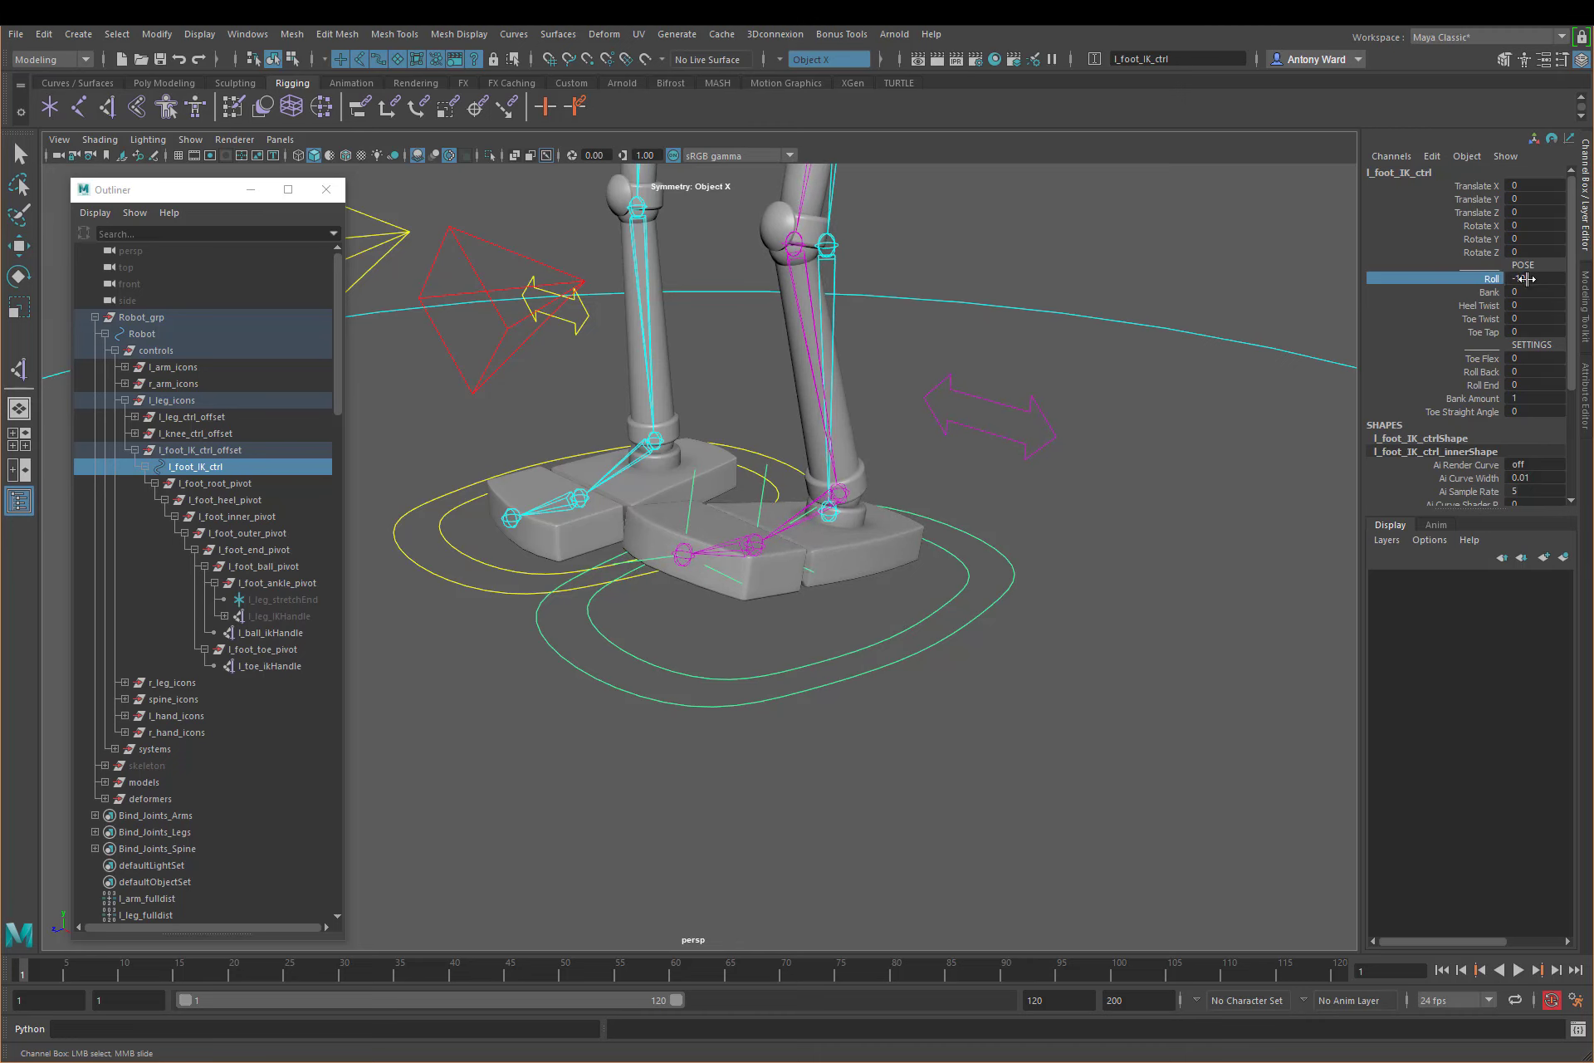
# Step: Test the foot roll by scrubbing l_foot_IK_ctrl's Roll to negative and positive values, restore the neutral pose and clear the selection
pyautogui.moveTo(1077, 630); pyautogui.dragTo(962, 627, button='middle')
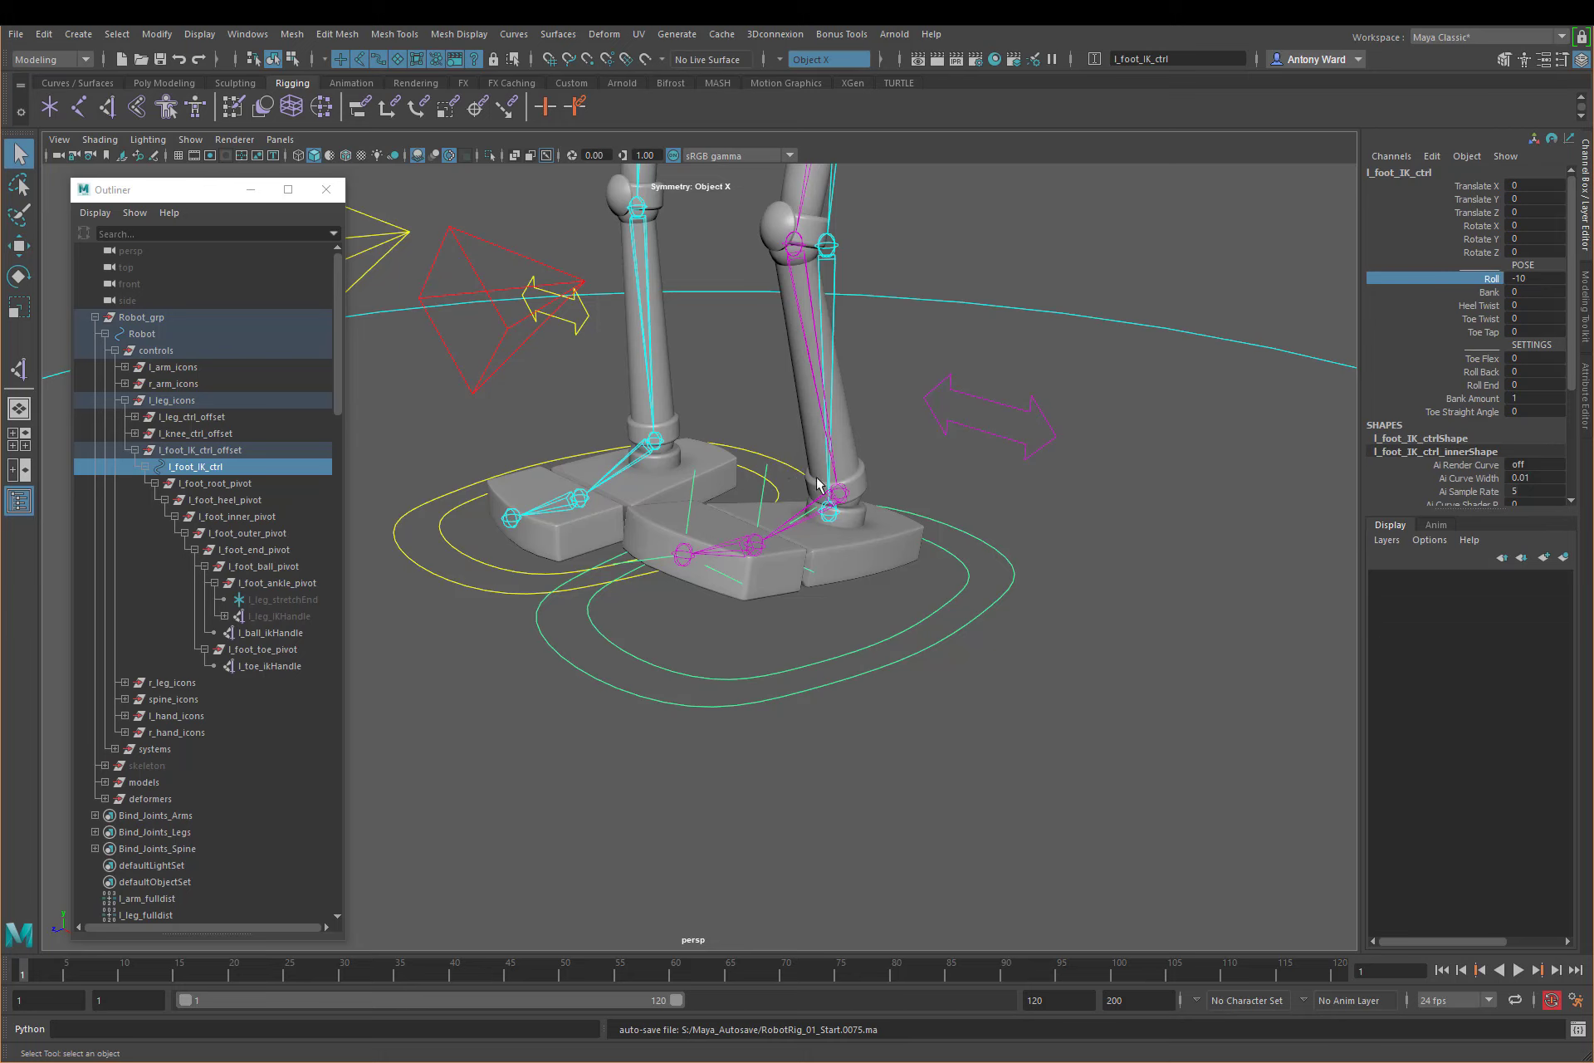
pyautogui.click(1490, 278)
pyautogui.moveTo(981, 539); pyautogui.dragTo(1119, 567, button='middle')
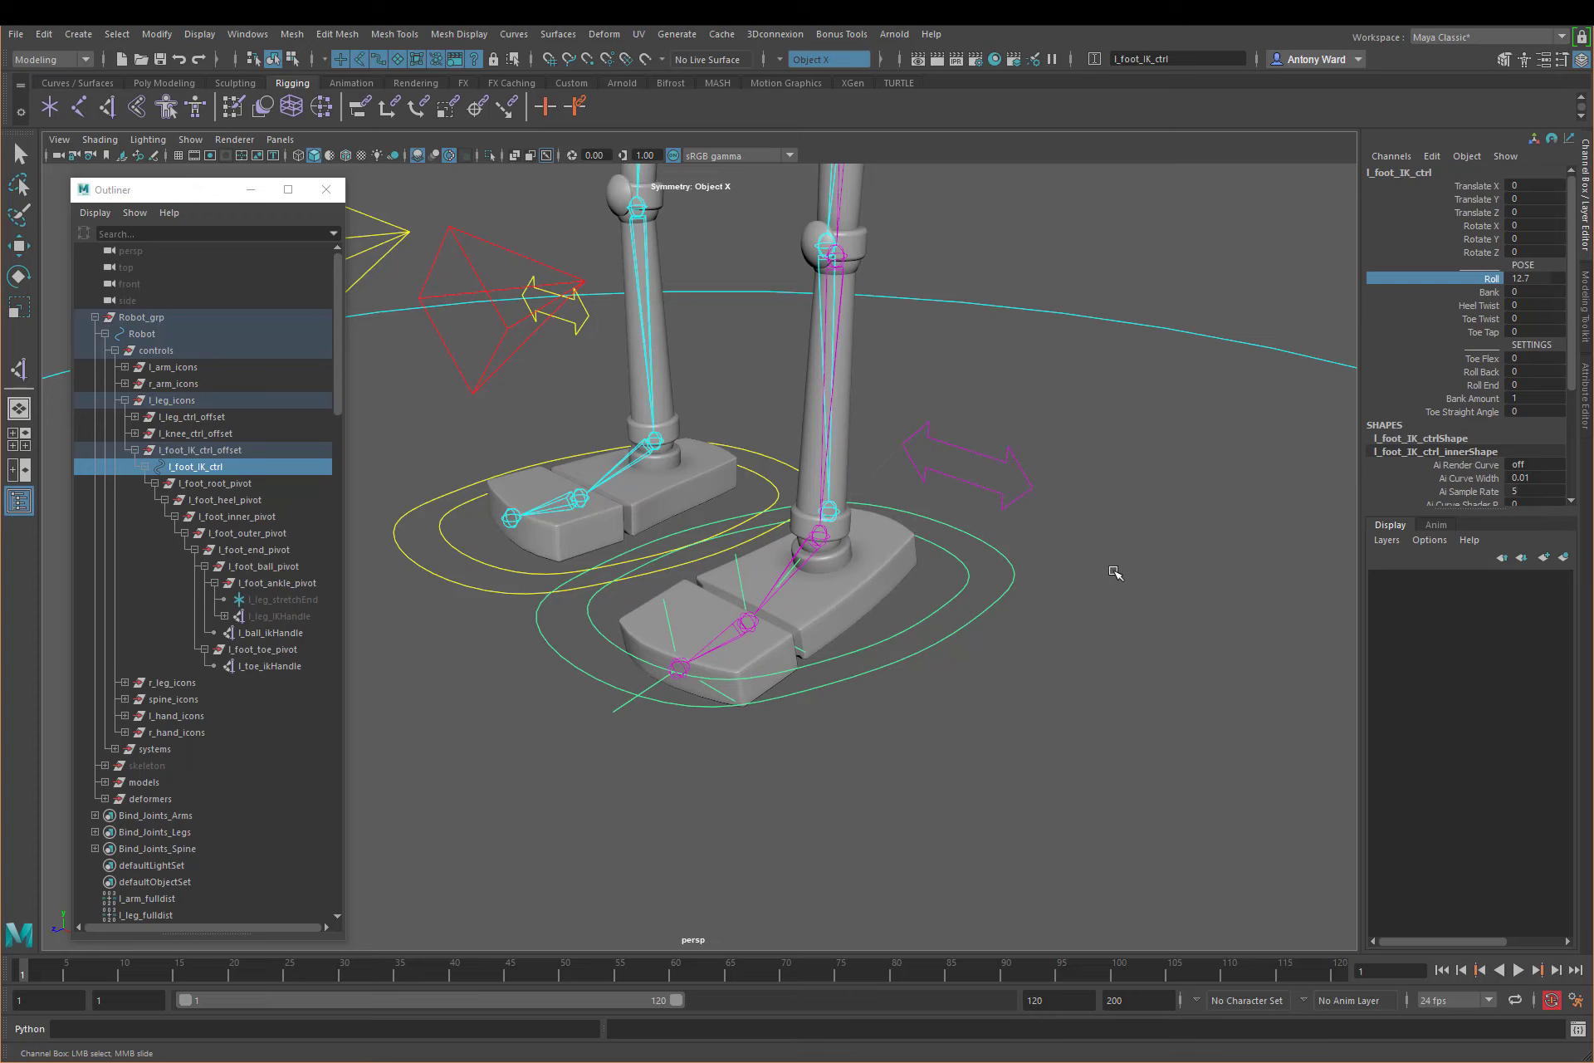
pyautogui.hotkey('ctrl', 'z')
pyautogui.click(1536, 278)
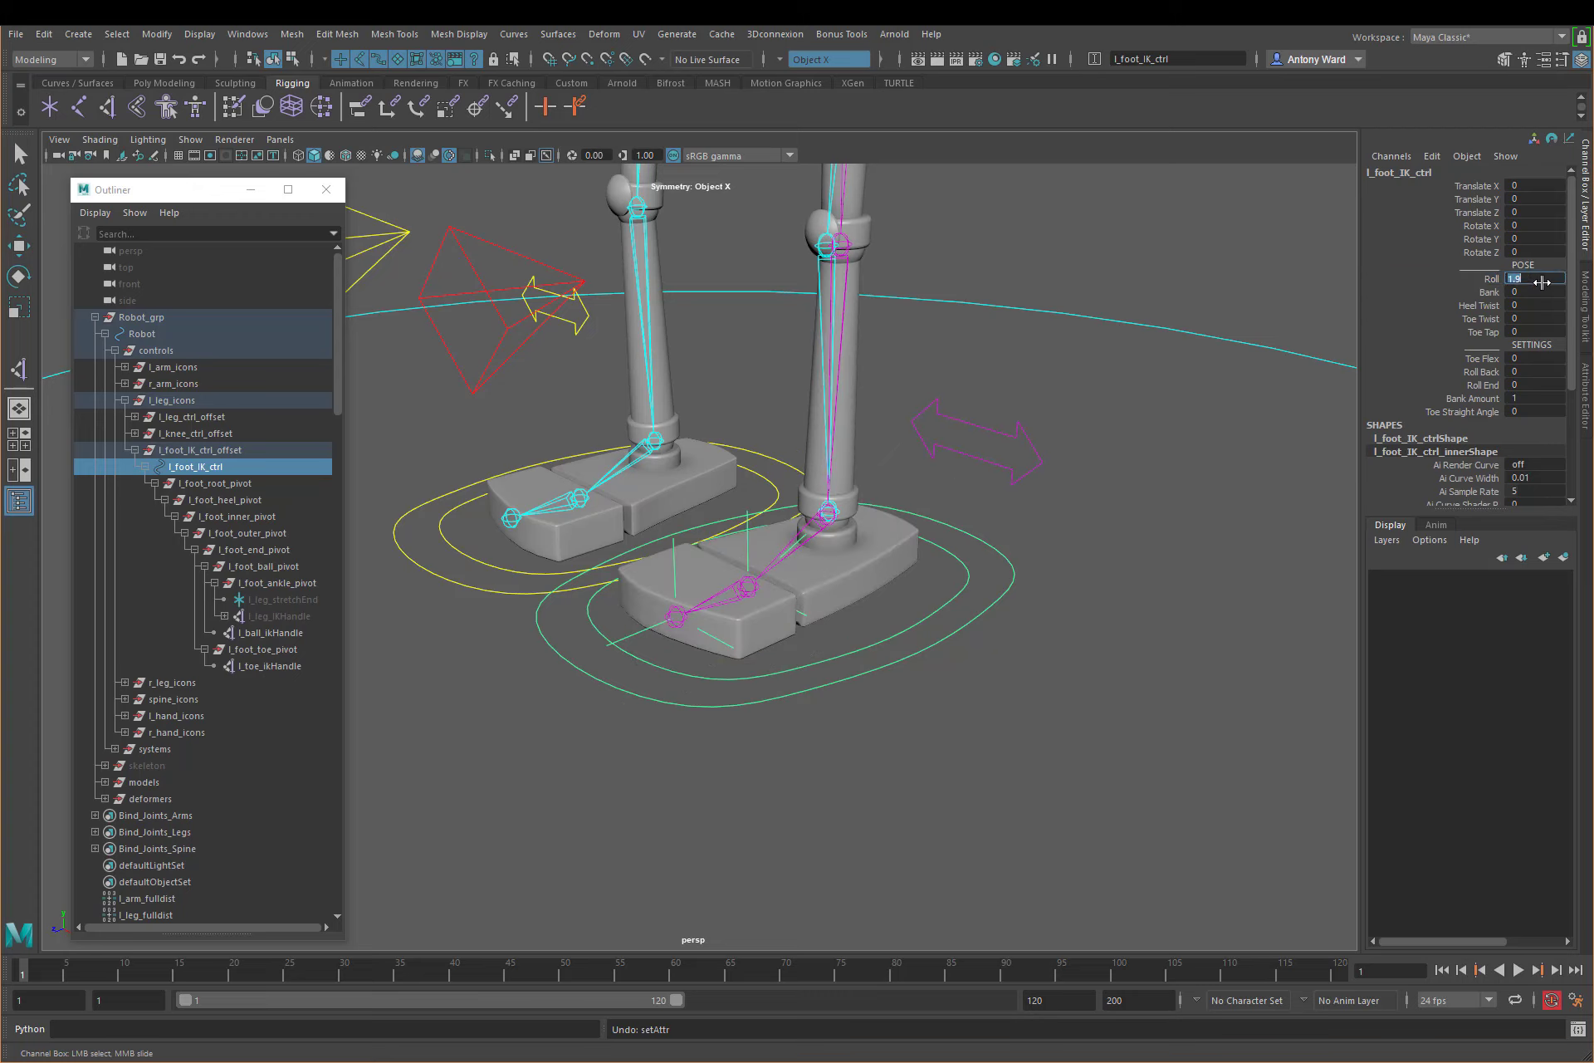
pyautogui.click(634, 768)
pyautogui.press('q')
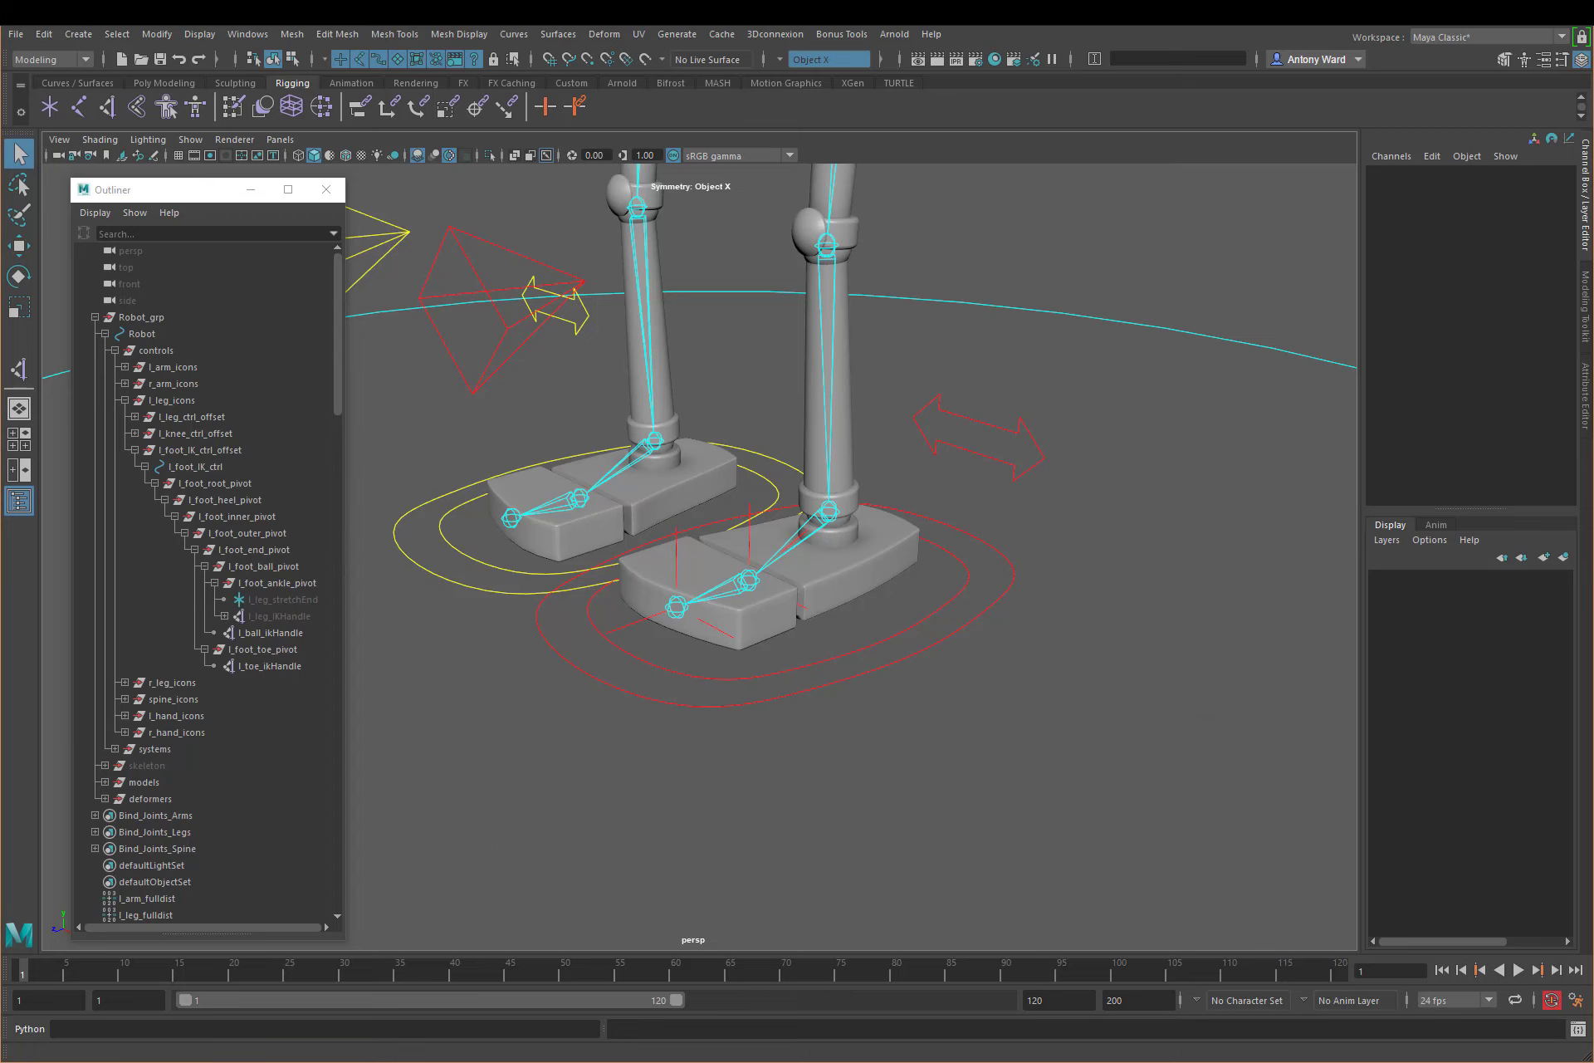
# Step: Clear the node graph, close the Node Editor and reopen it empty
pyautogui.hotkey('alt', 'Tab')
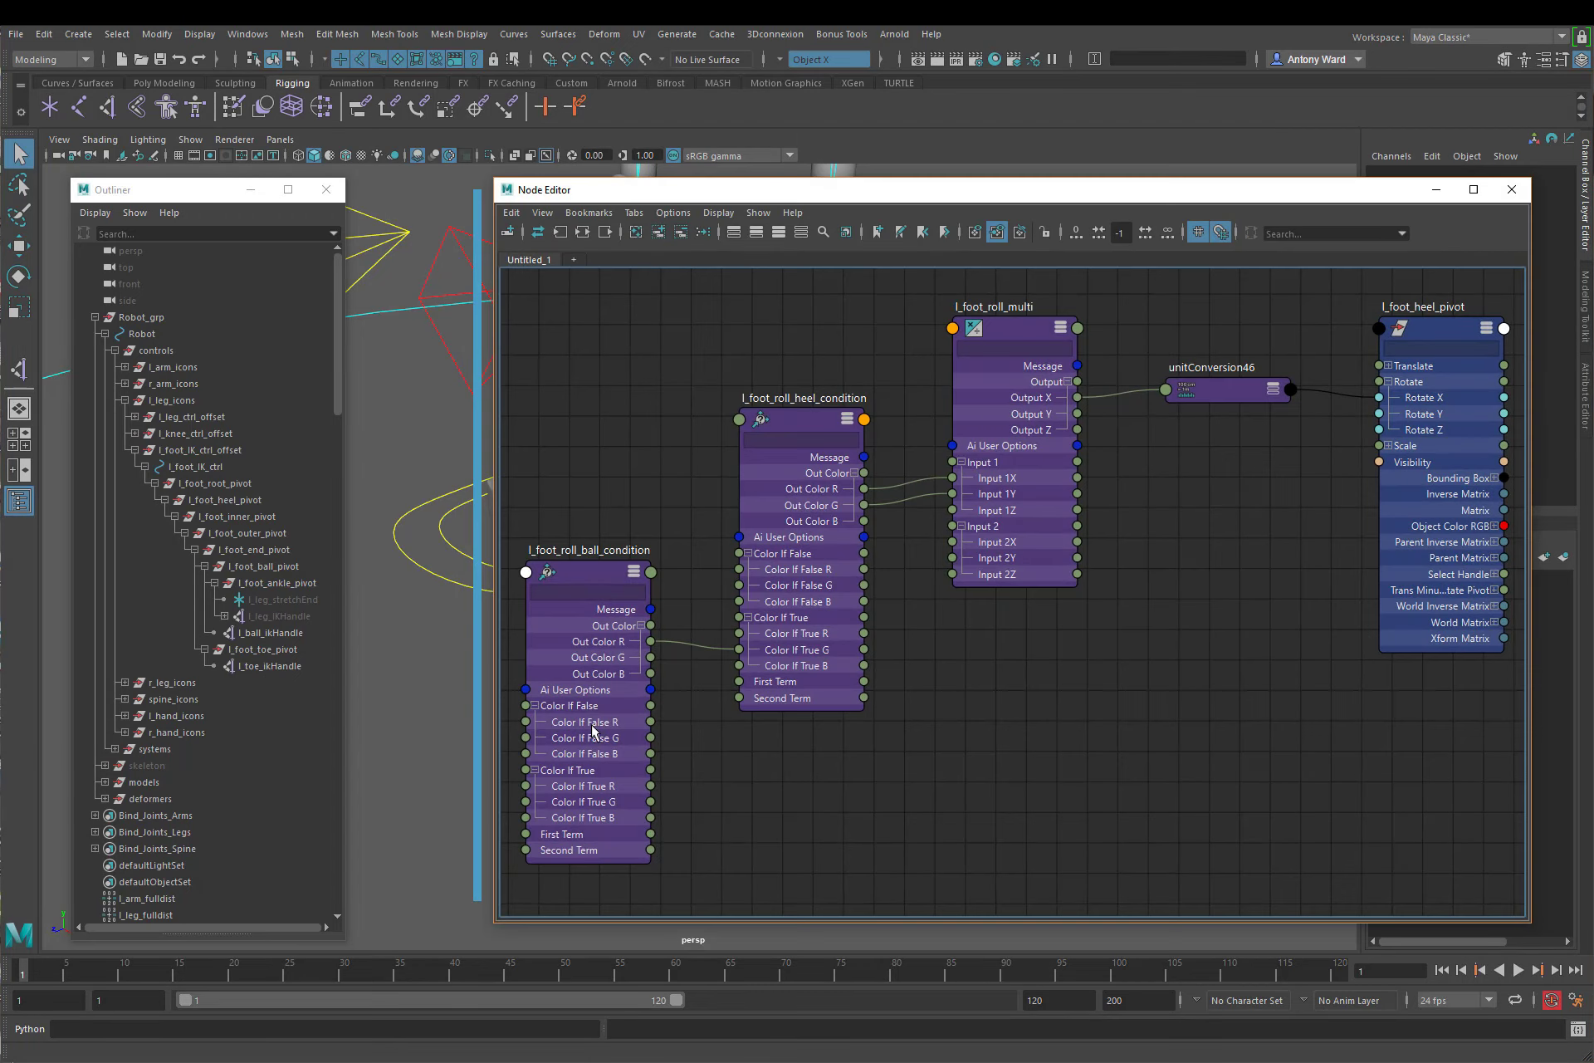
pyautogui.click(636, 234)
pyautogui.click(1511, 190)
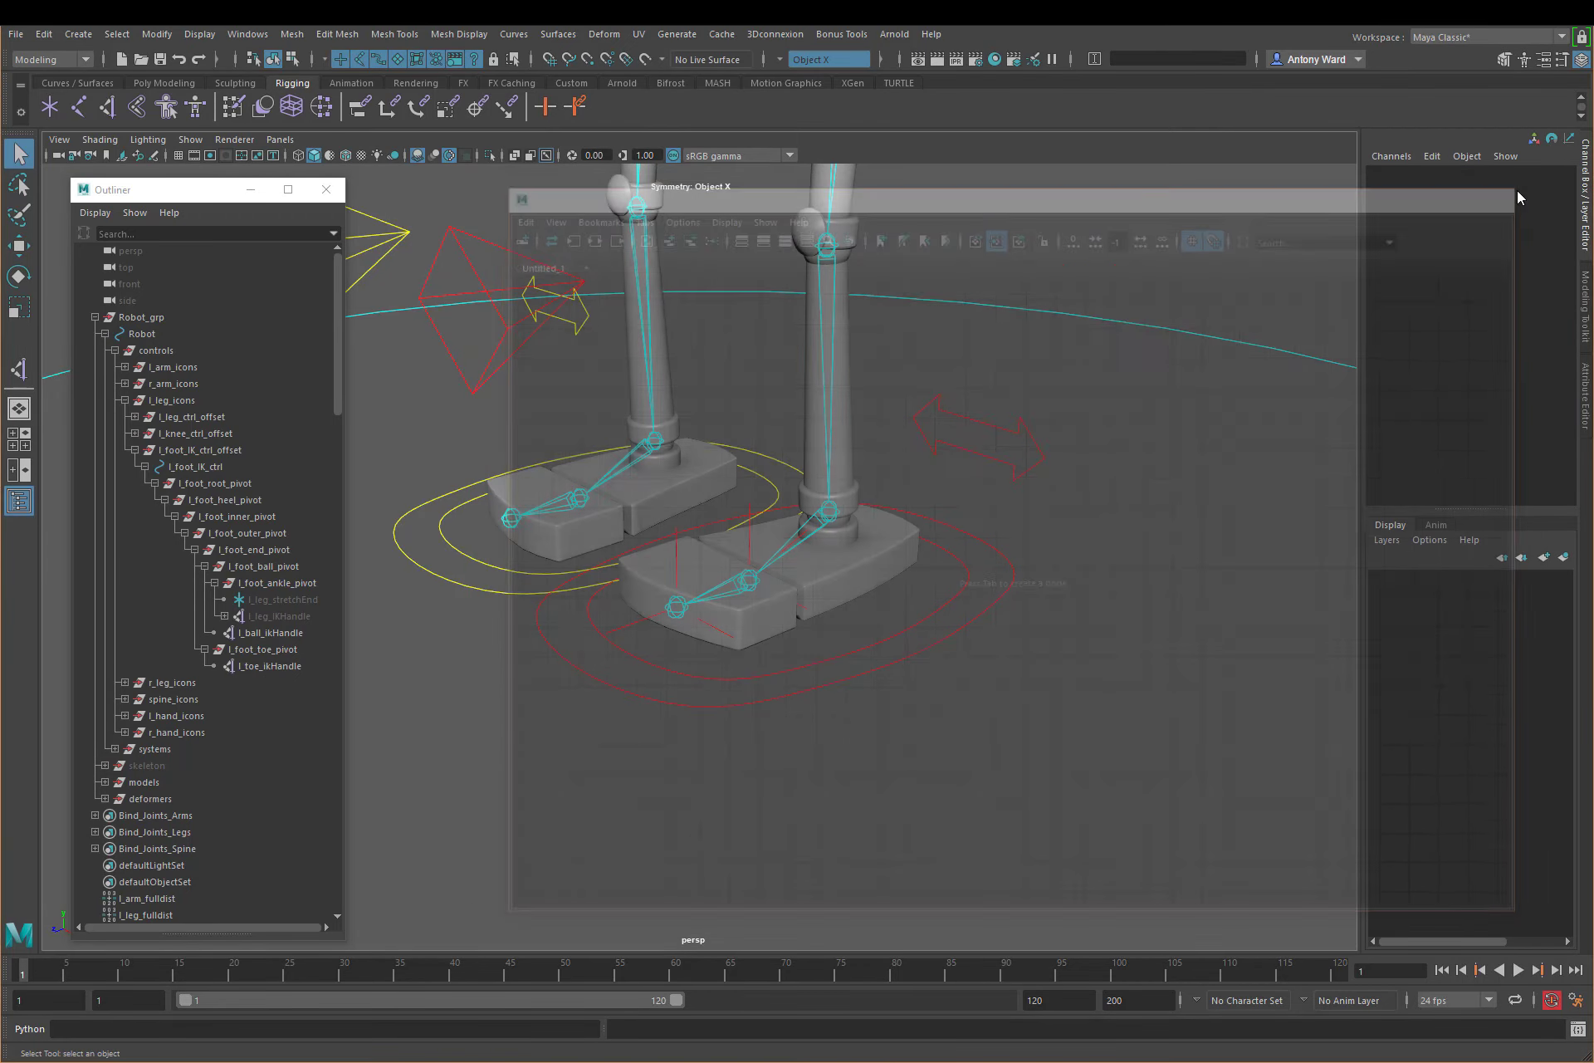
pyautogui.click(247, 37)
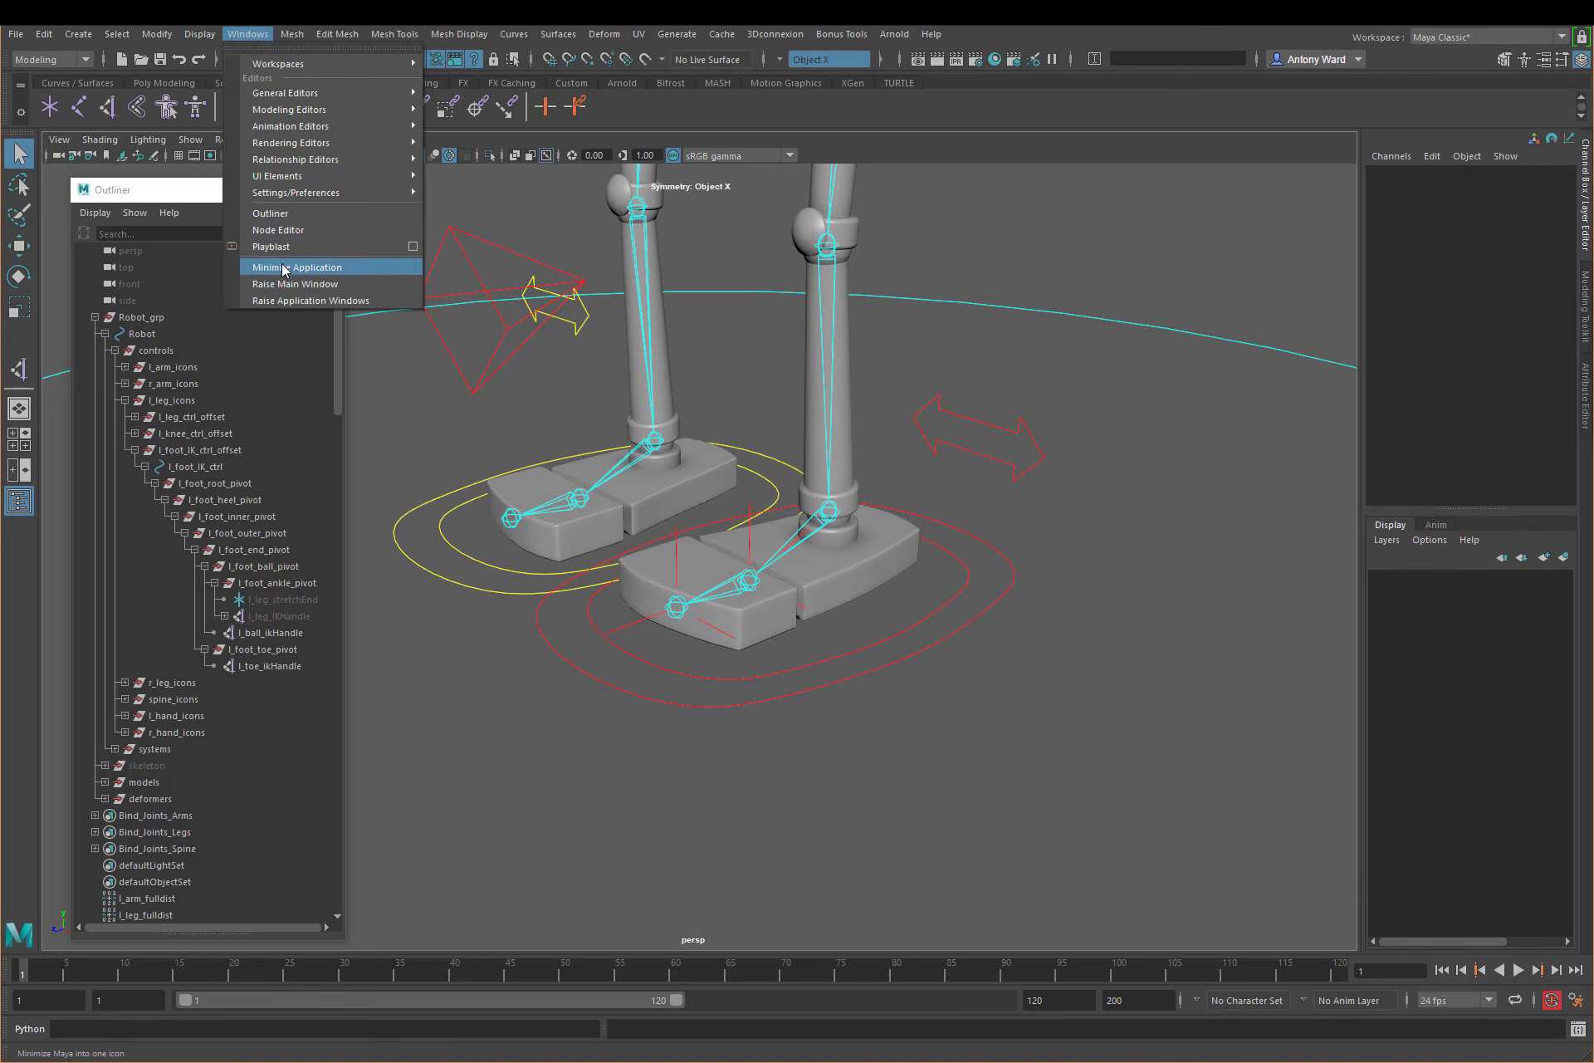
pyautogui.click(283, 240)
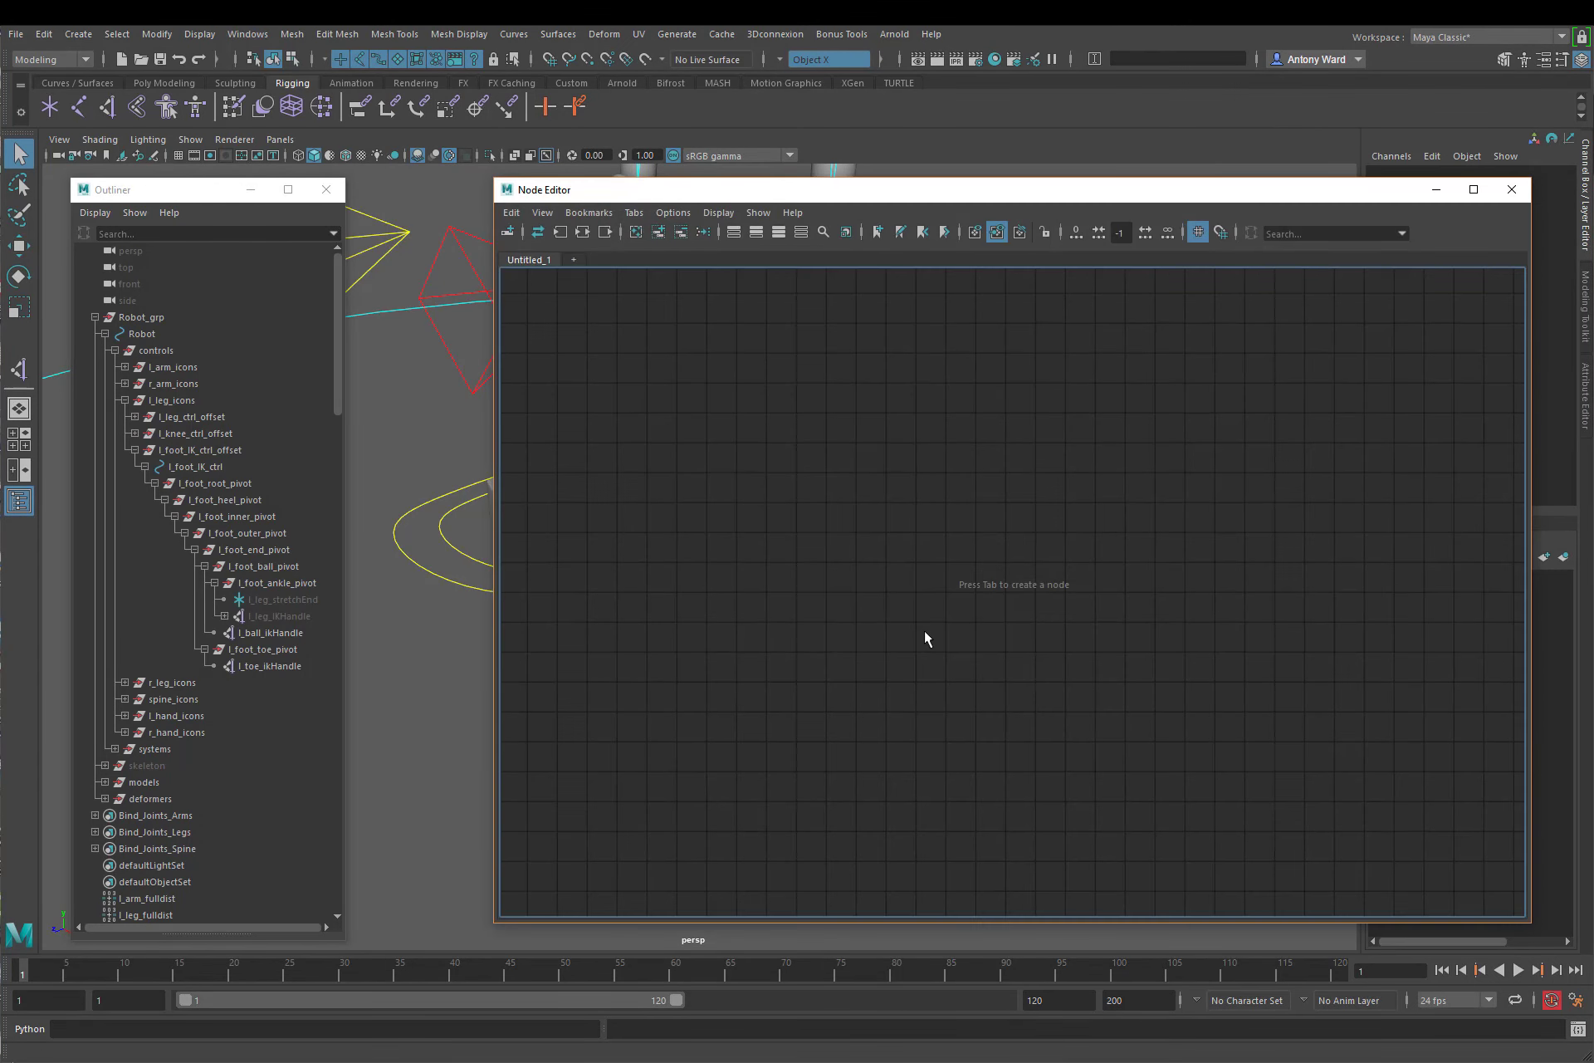
# Step: Add l_foot_roll_multi, l_foot_roll_clamp_condition and l_foot_roll_ball_multi from the Outliner to the node graph
pyautogui.scroll(-13, 236, 689)
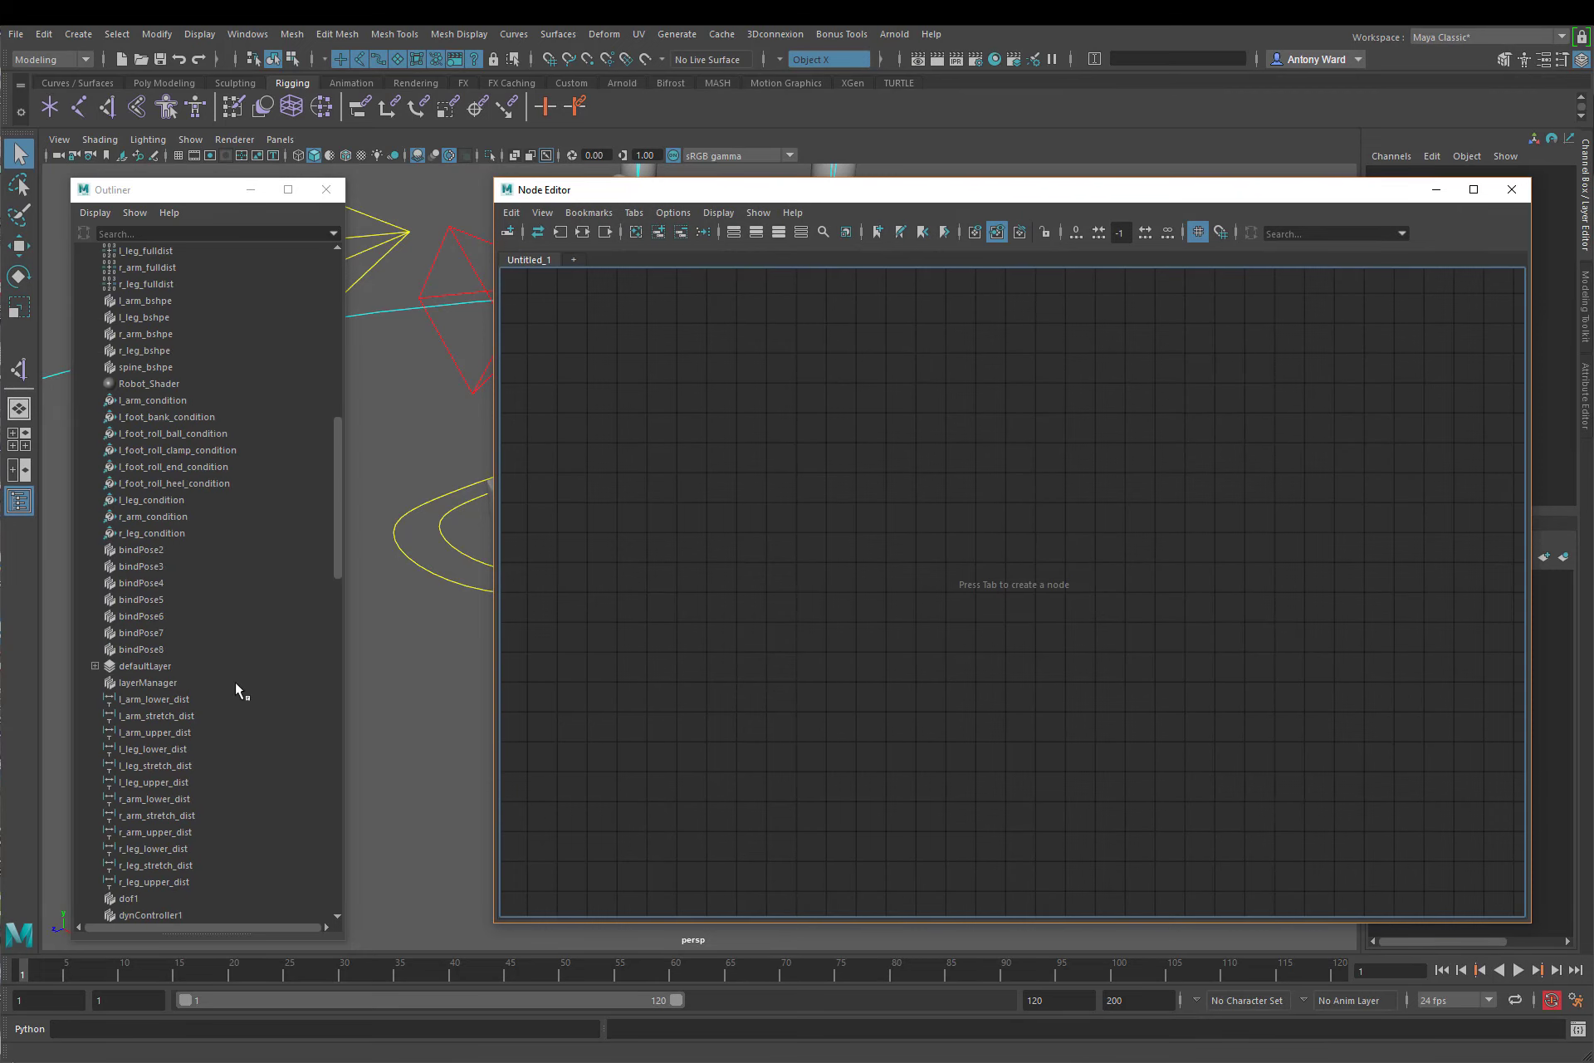
pyautogui.scroll(-3, 236, 687)
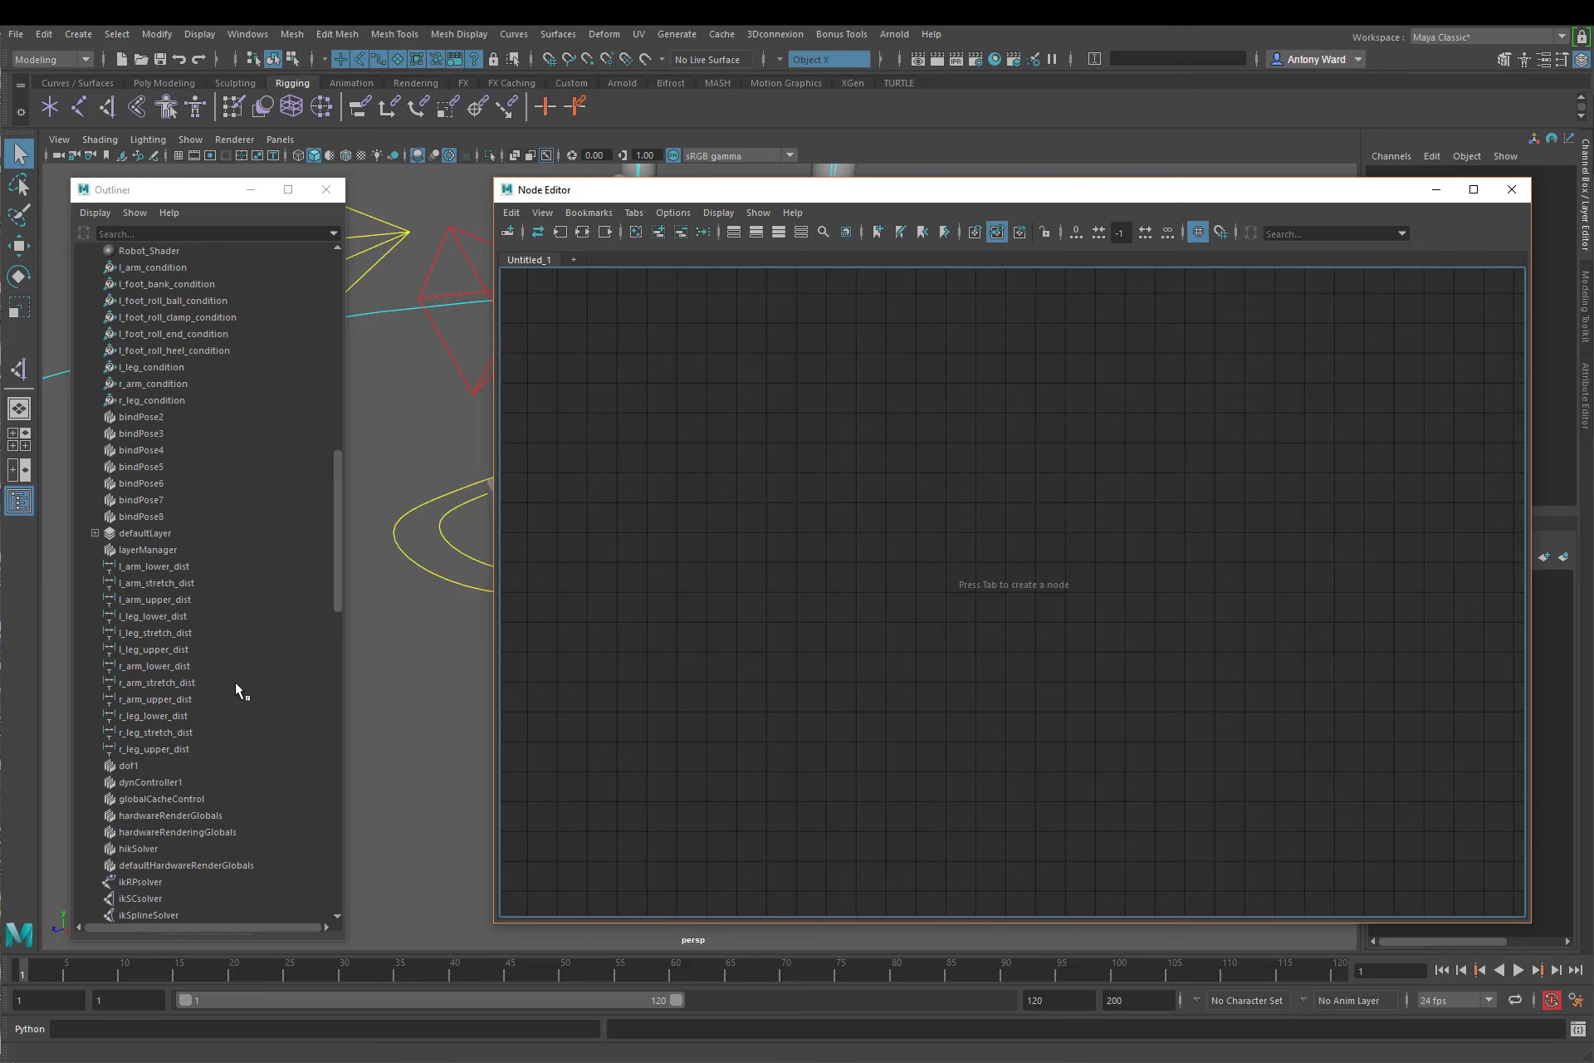
pyautogui.scroll(-5, 236, 685)
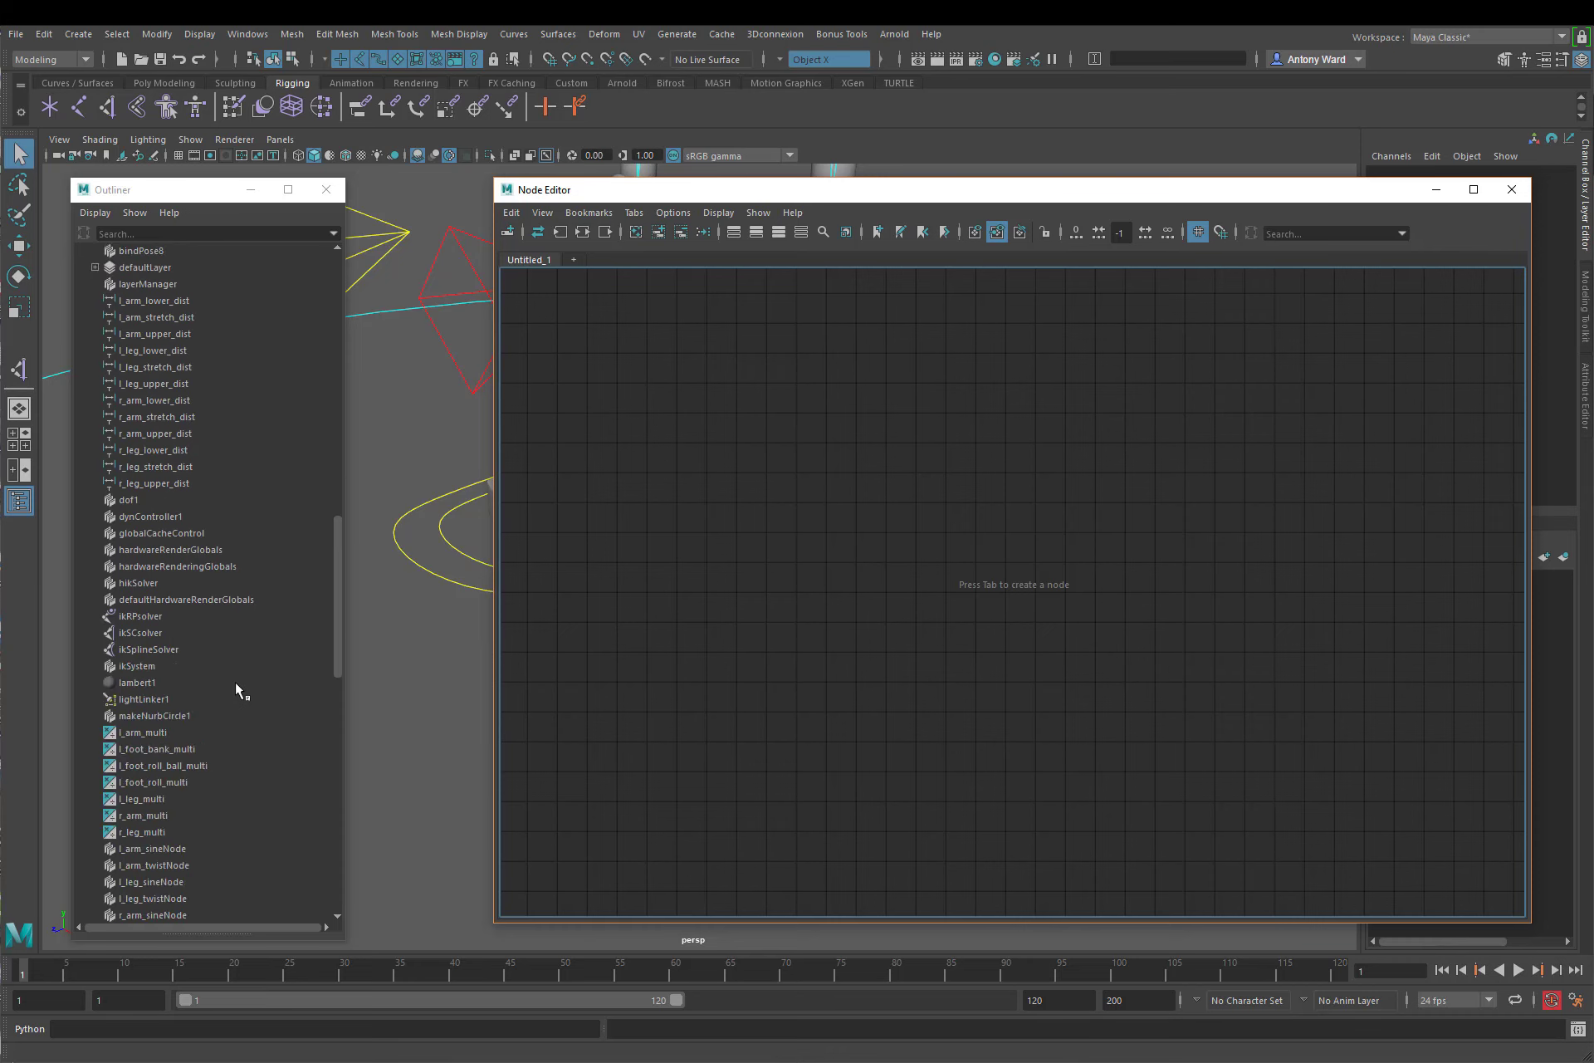
pyautogui.moveTo(160, 782); pyautogui.dragTo(868, 505)
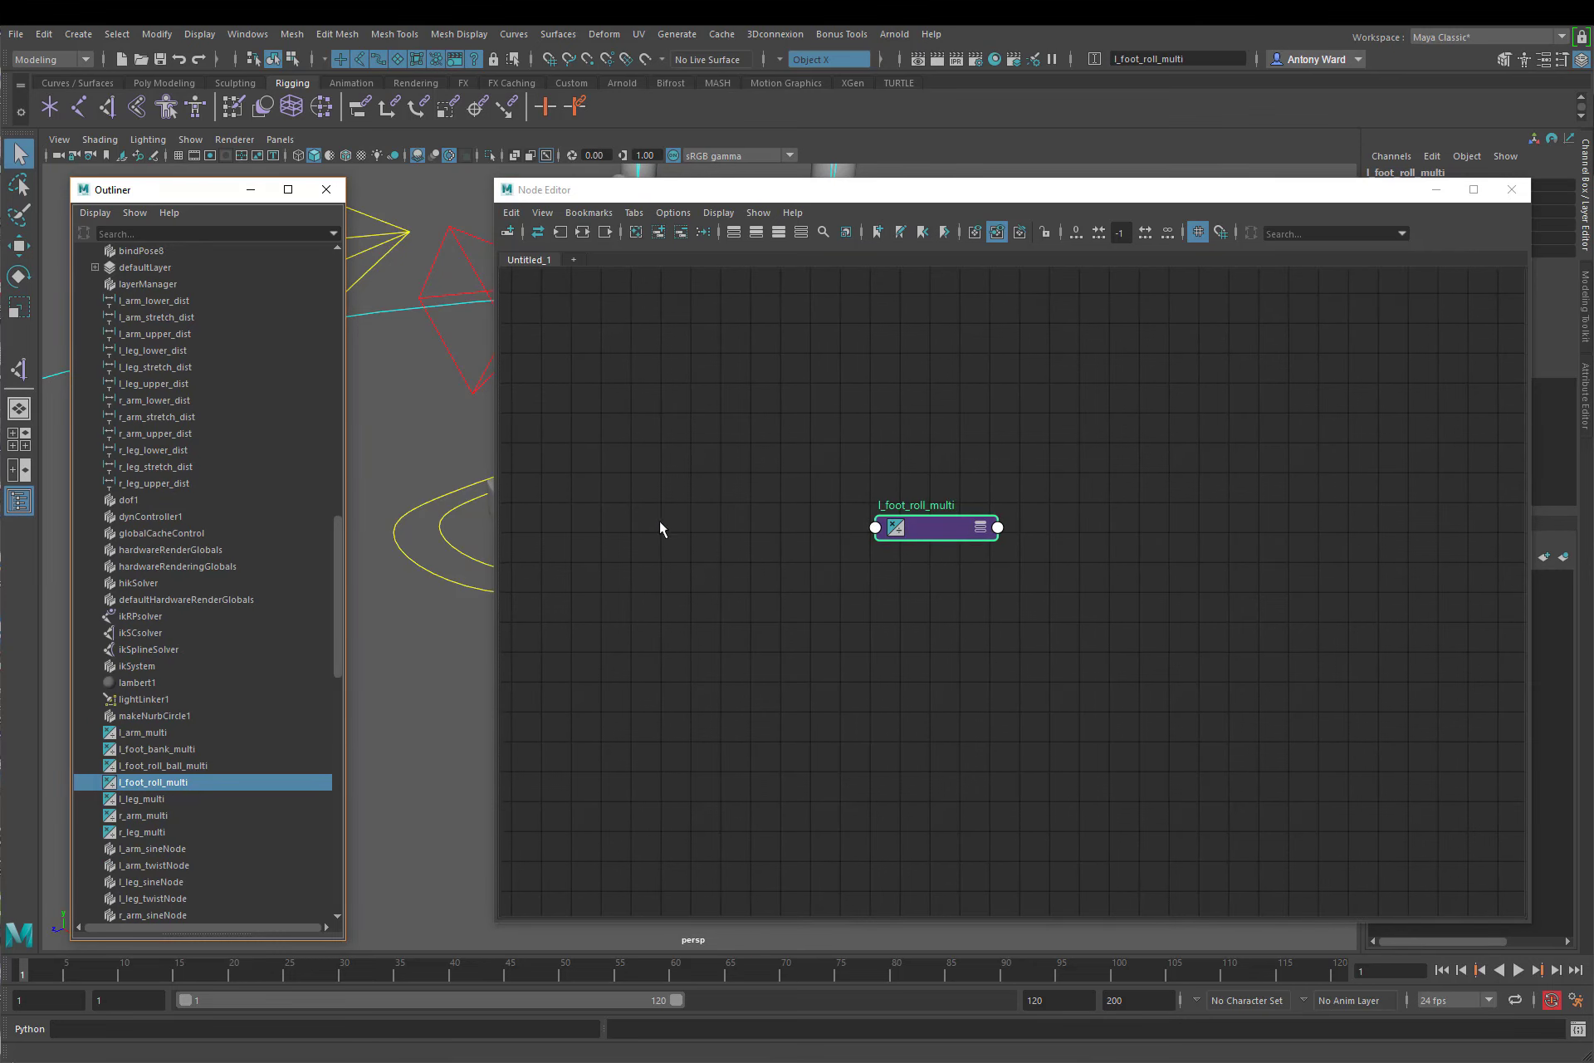
pyautogui.scroll(8, 228, 516)
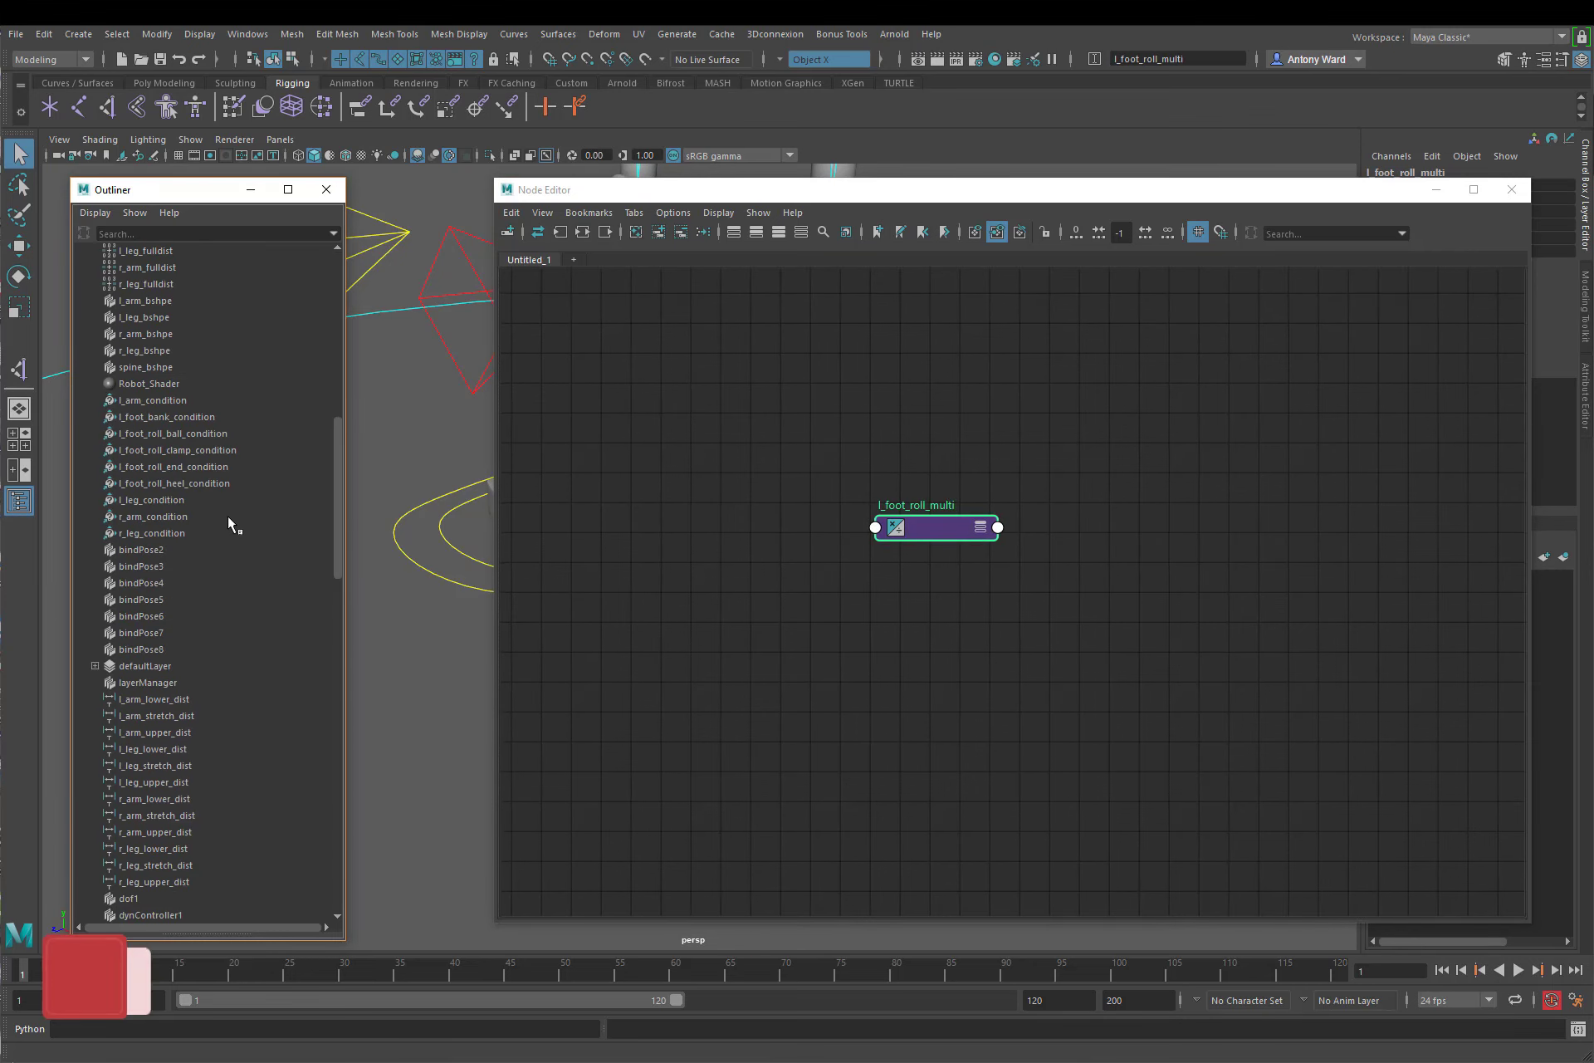
pyautogui.click(185, 450)
pyautogui.moveTo(186, 453); pyautogui.dragTo(1109, 455)
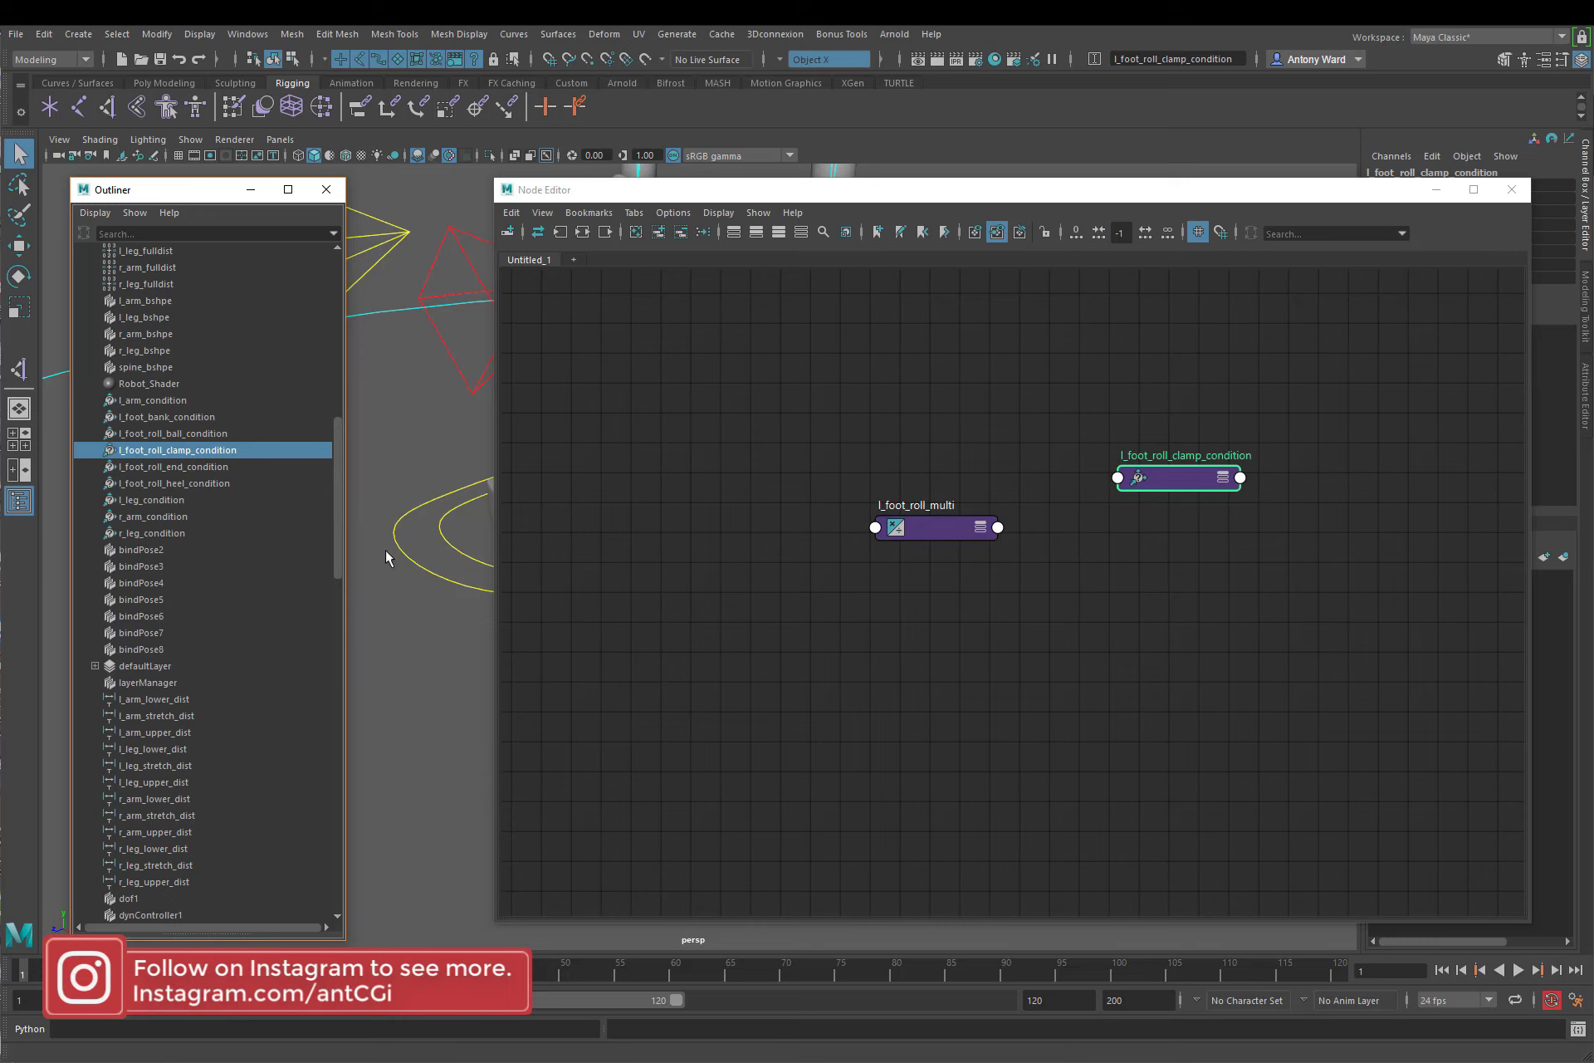
pyautogui.scroll(-5, 234, 760)
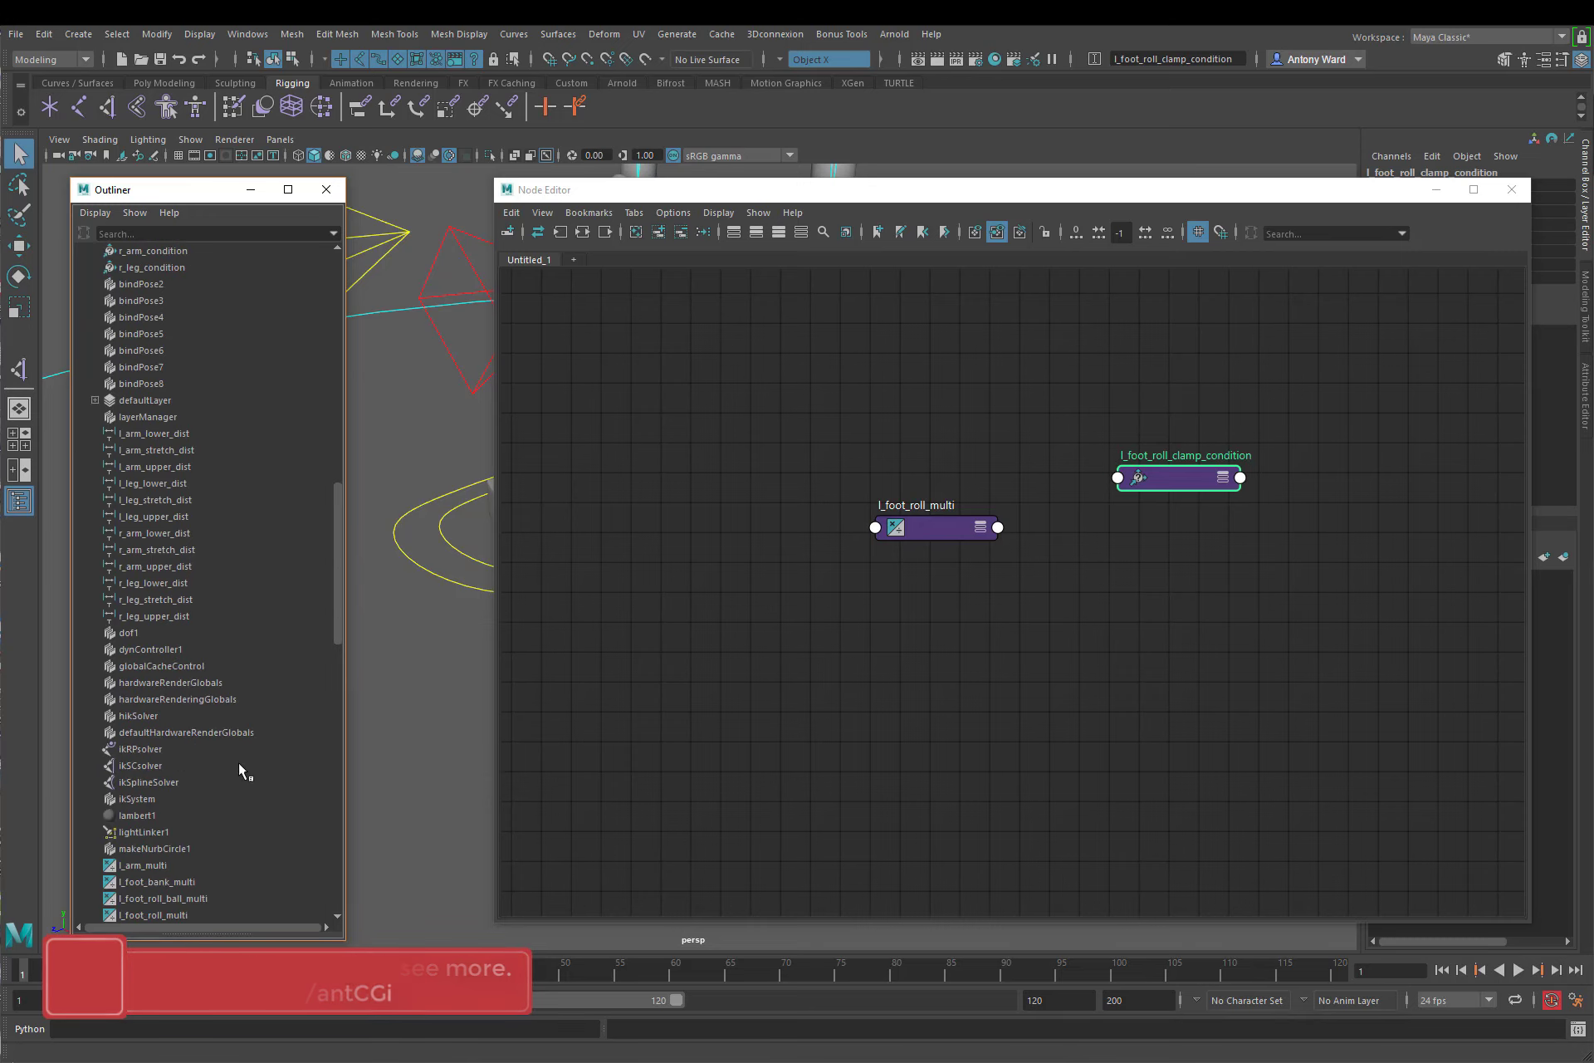
pyautogui.scroll(-3, 238, 762)
pyautogui.click(176, 767)
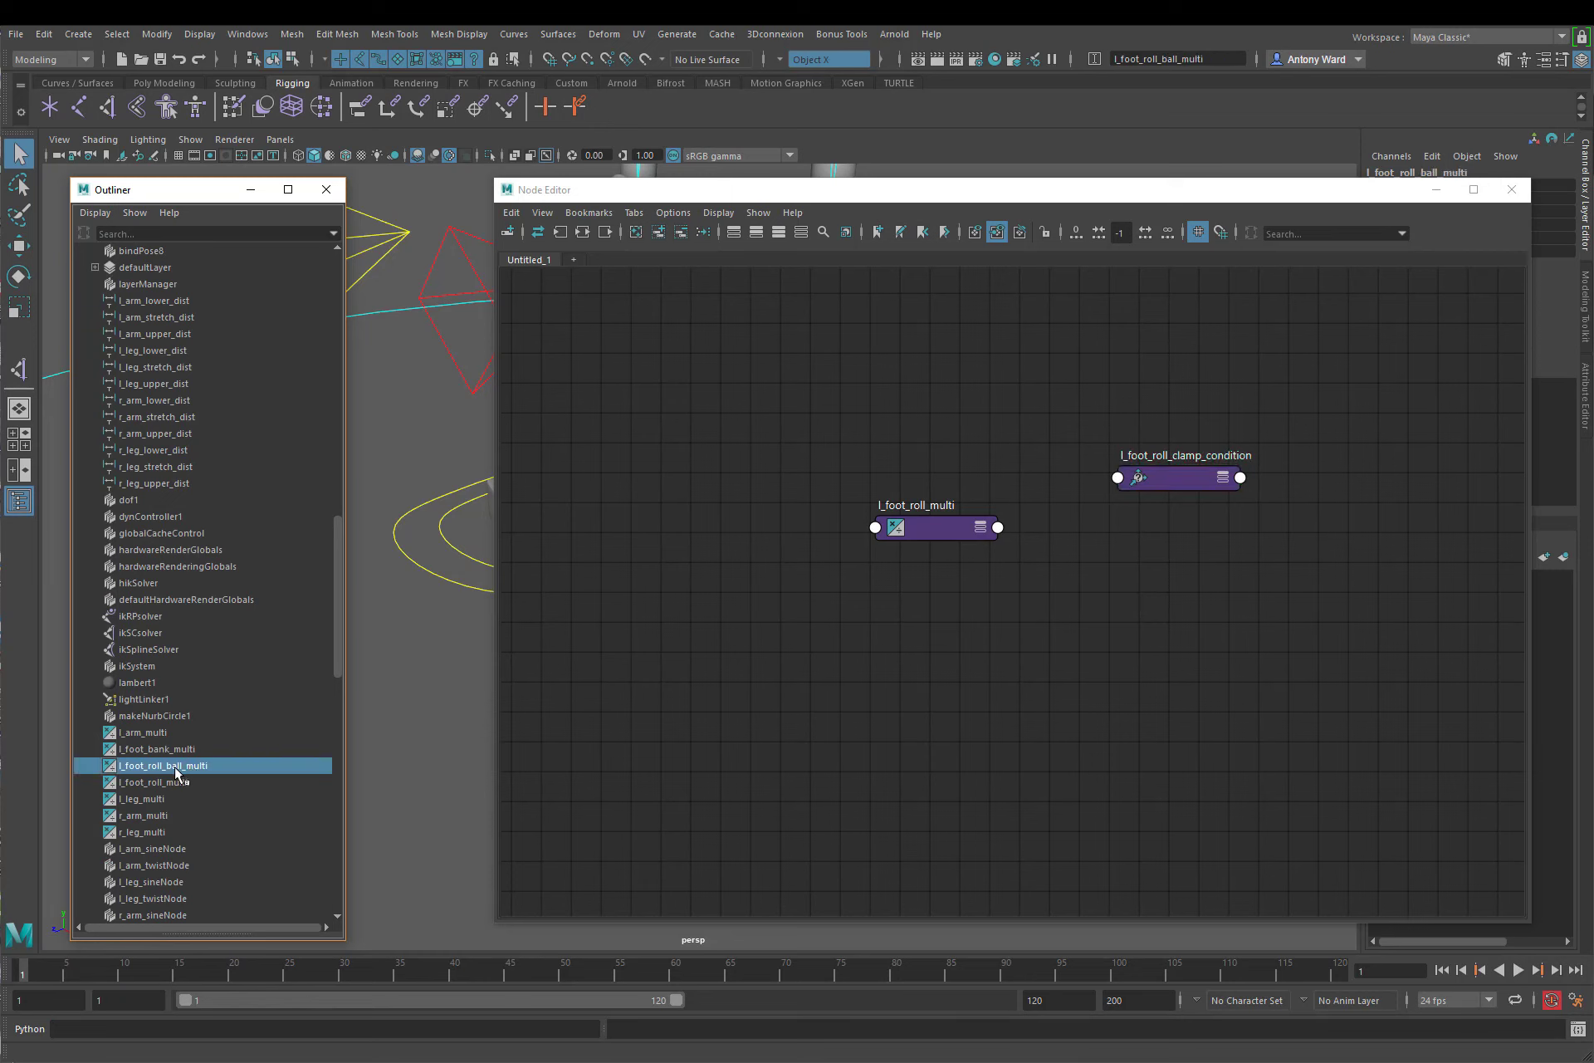
pyautogui.moveTo(176, 772); pyautogui.dragTo(1083, 673)
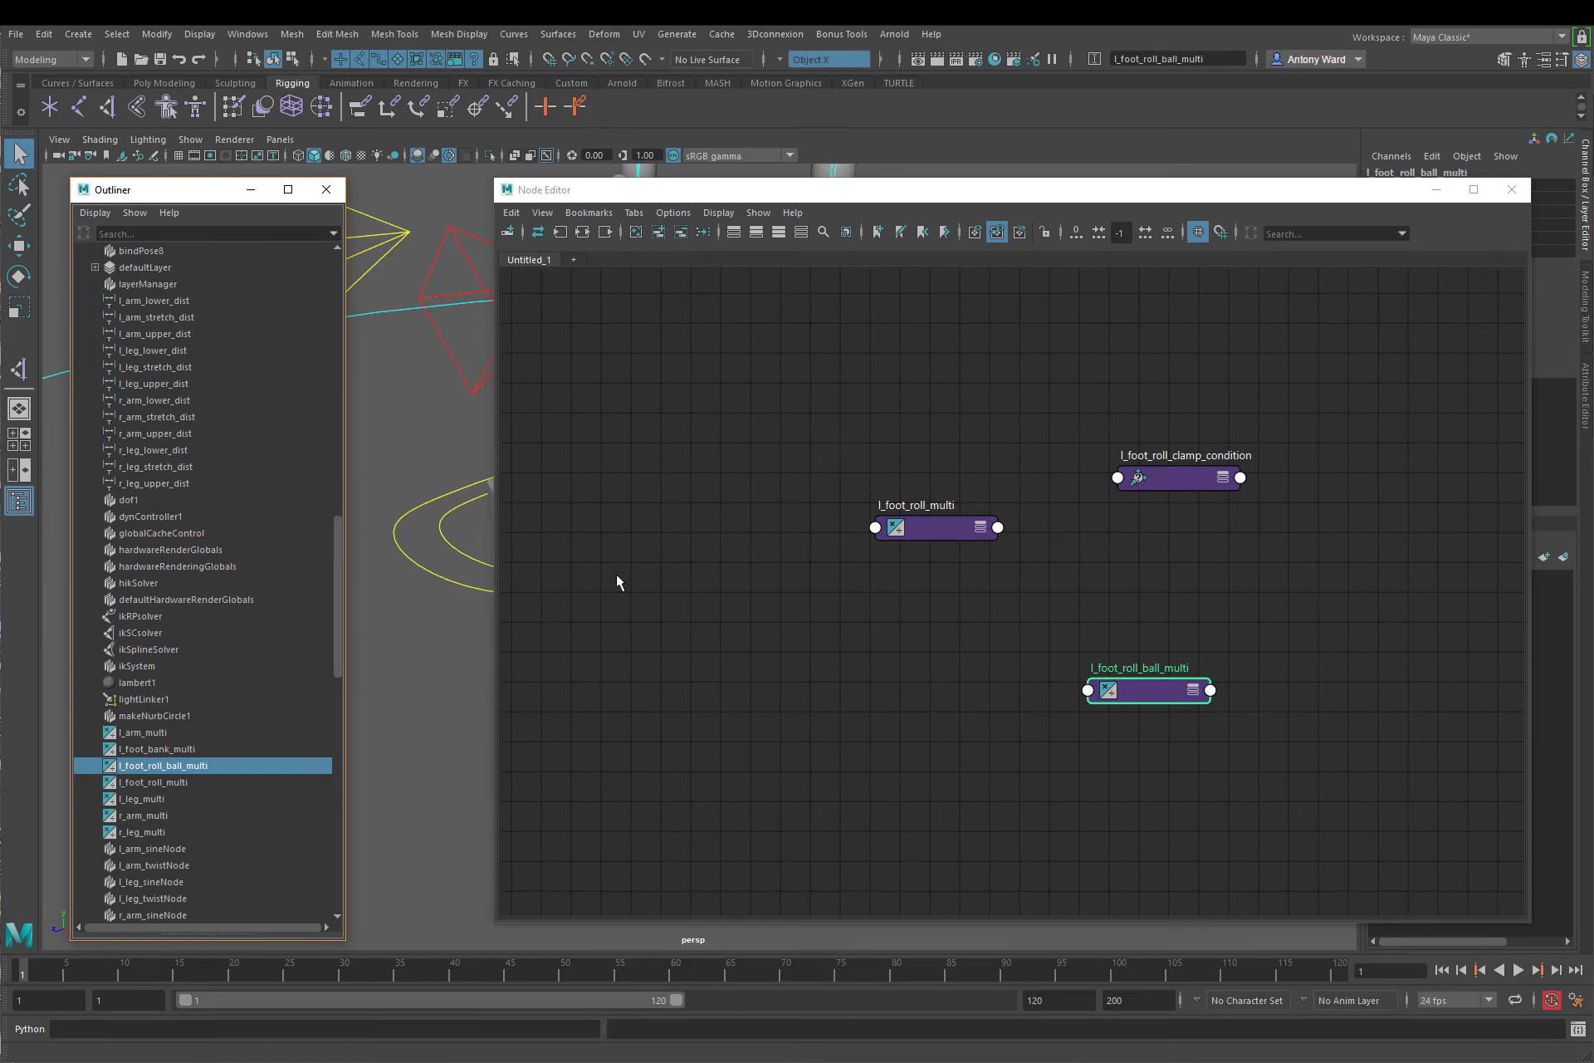
# Step: Add l_foot_IK_ctrl to the graph and remove its l_foot_IK_ctrl_innerShape and l_foot_IK_ctrlShape nodes
pyautogui.keyDown('alt'); pyautogui.moveTo(454, 588); pyautogui.dragTo(330, 529, button='middle'); pyautogui.keyUp('alt')
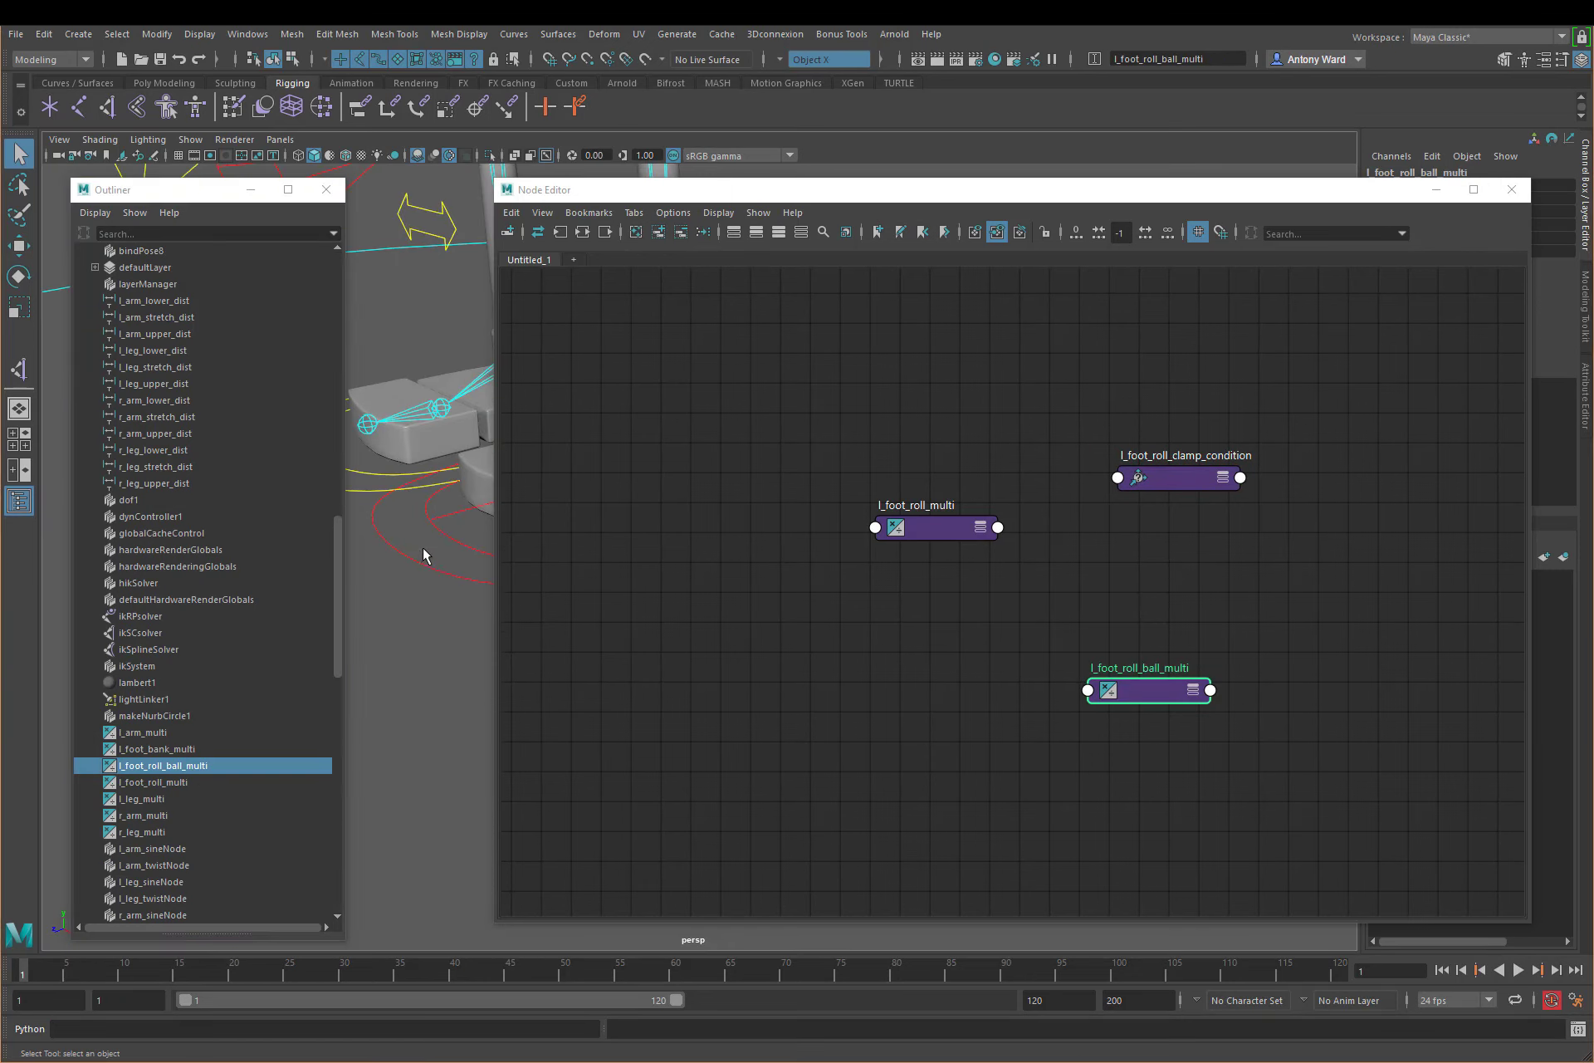
pyautogui.click(424, 566)
pyautogui.click(658, 234)
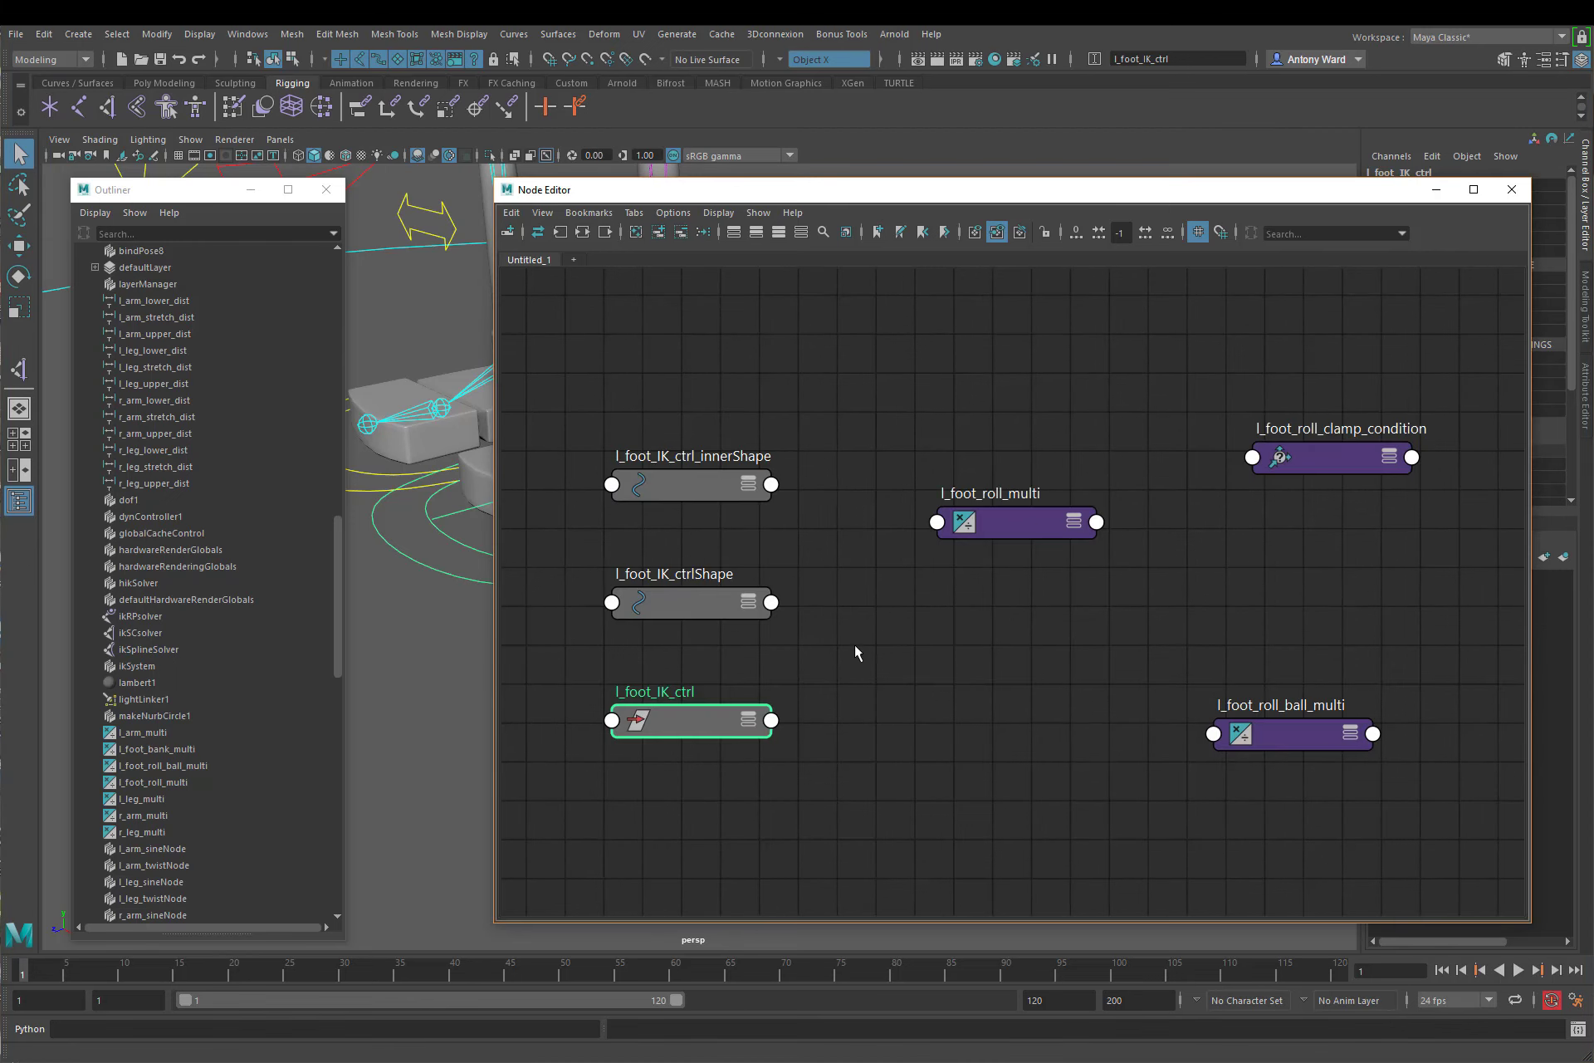
pyautogui.moveTo(818, 645); pyautogui.dragTo(676, 377)
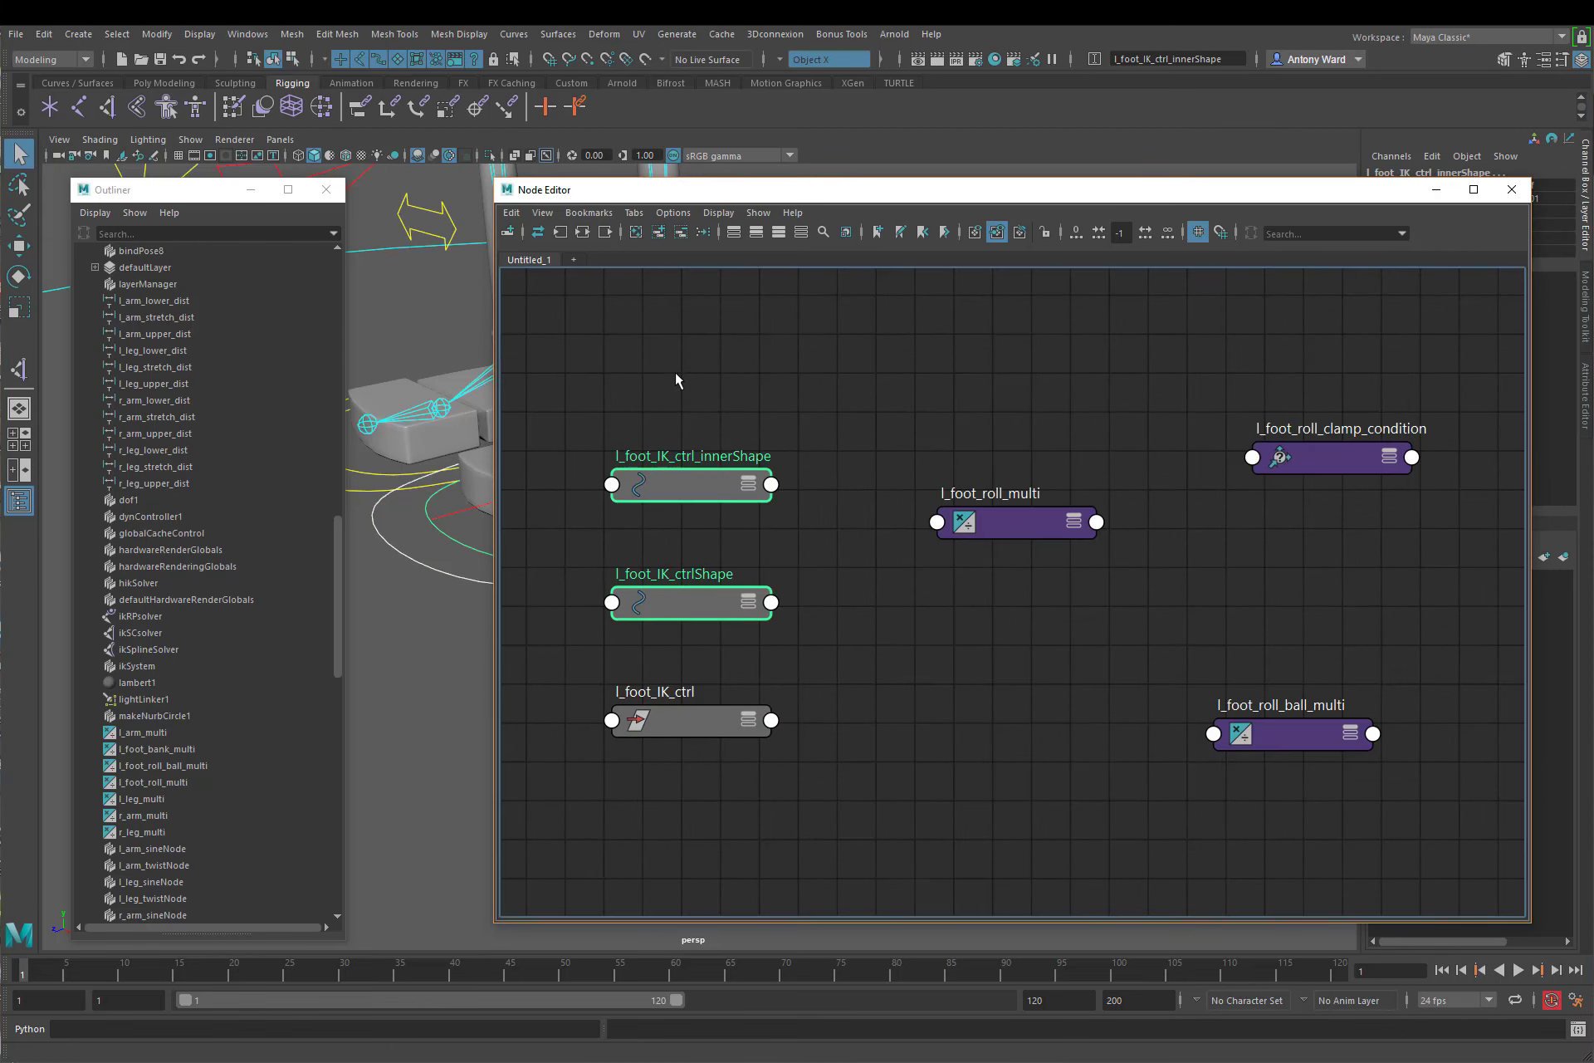
pyautogui.click(680, 236)
pyautogui.scroll(-3, 1146, 721)
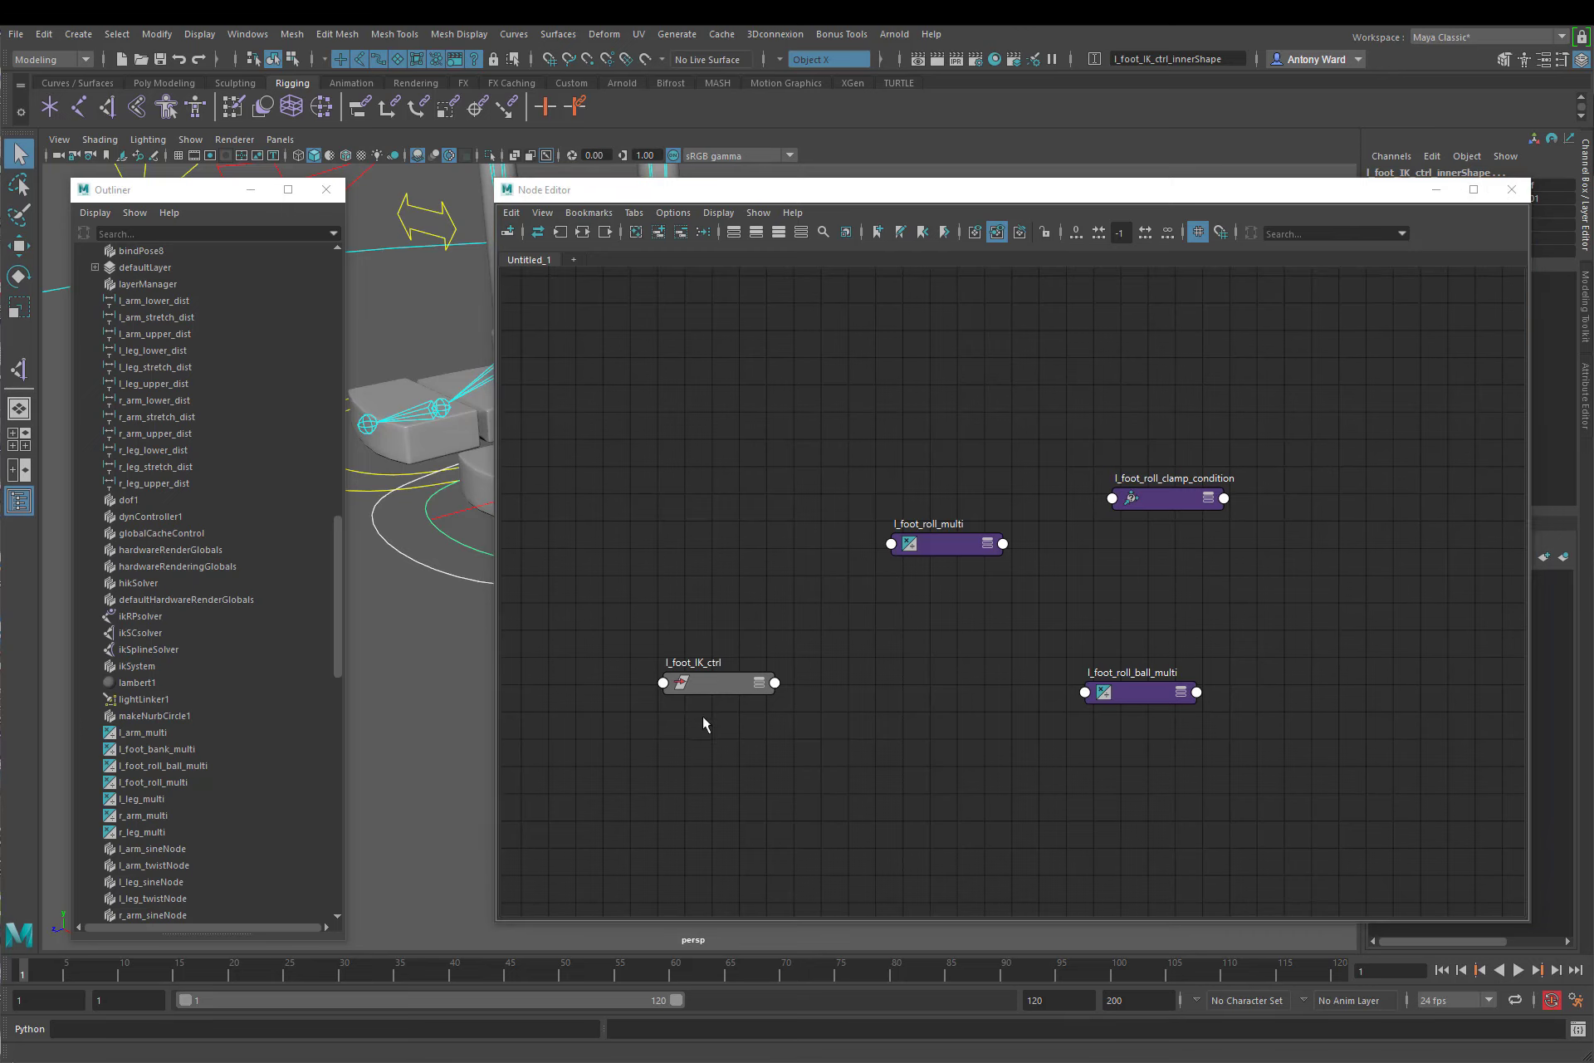
# Step: Move l_foot_IK_ctrl and l_foot_roll_multi up and show the primary attributes on all four nodes in the graph
pyautogui.moveTo(717, 681); pyautogui.dragTo(651, 457)
pyautogui.doubleClick(640, 441)
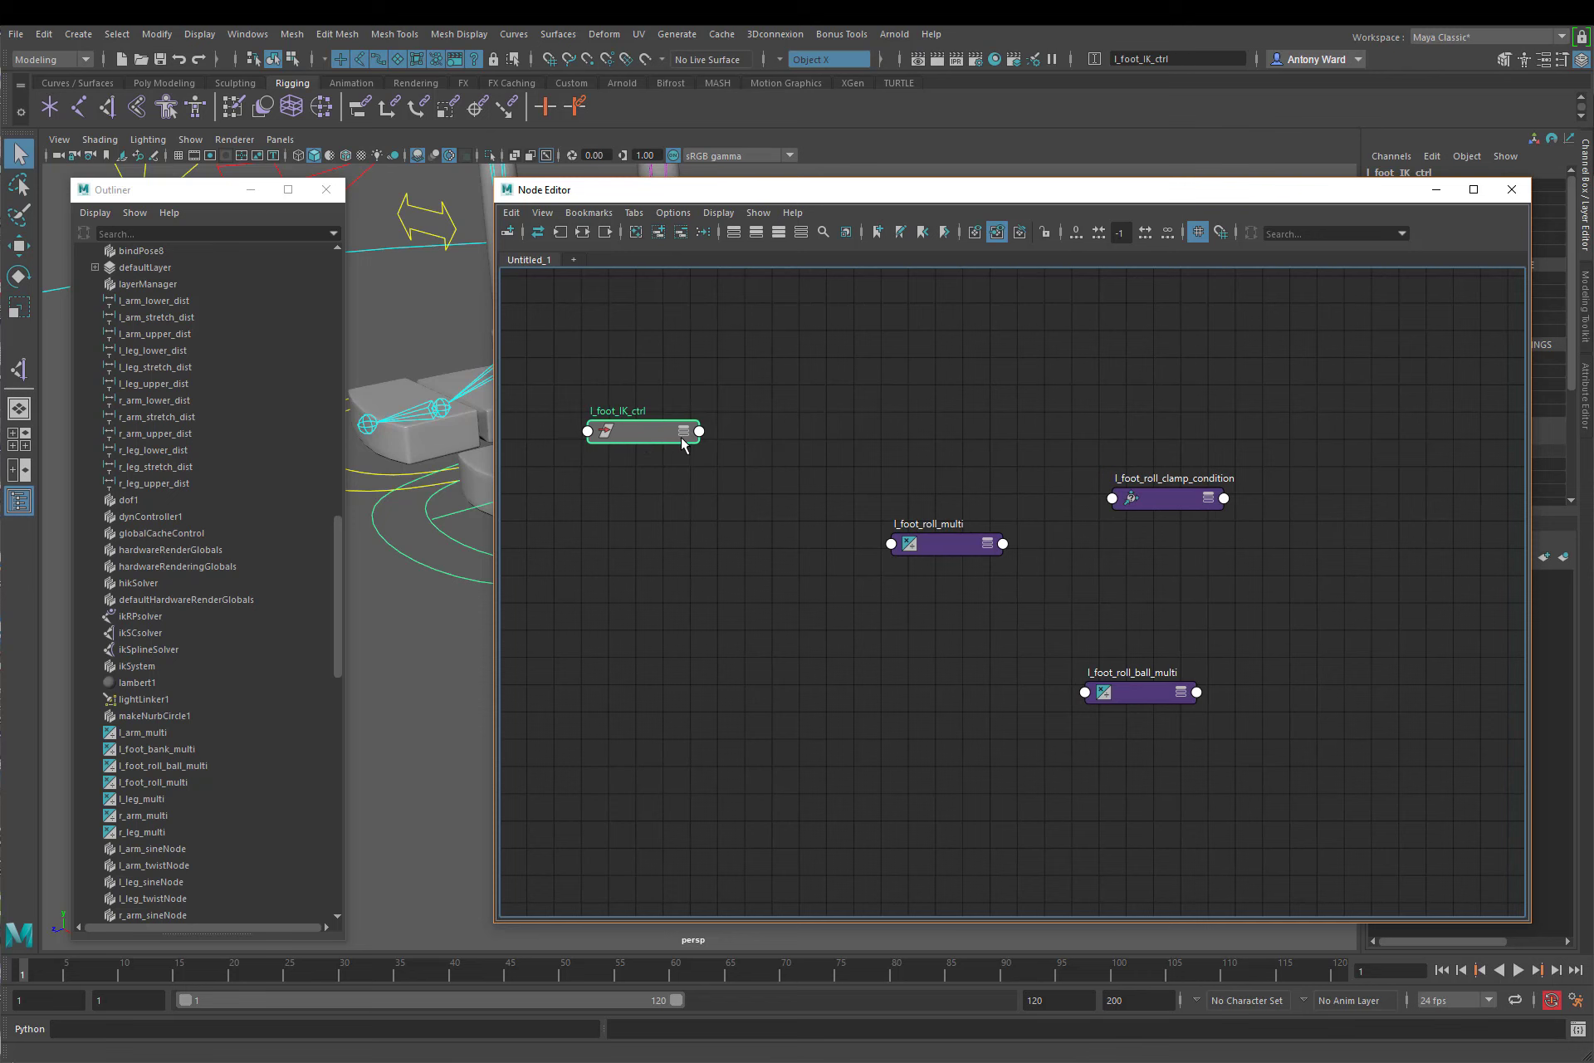
pyautogui.click(779, 232)
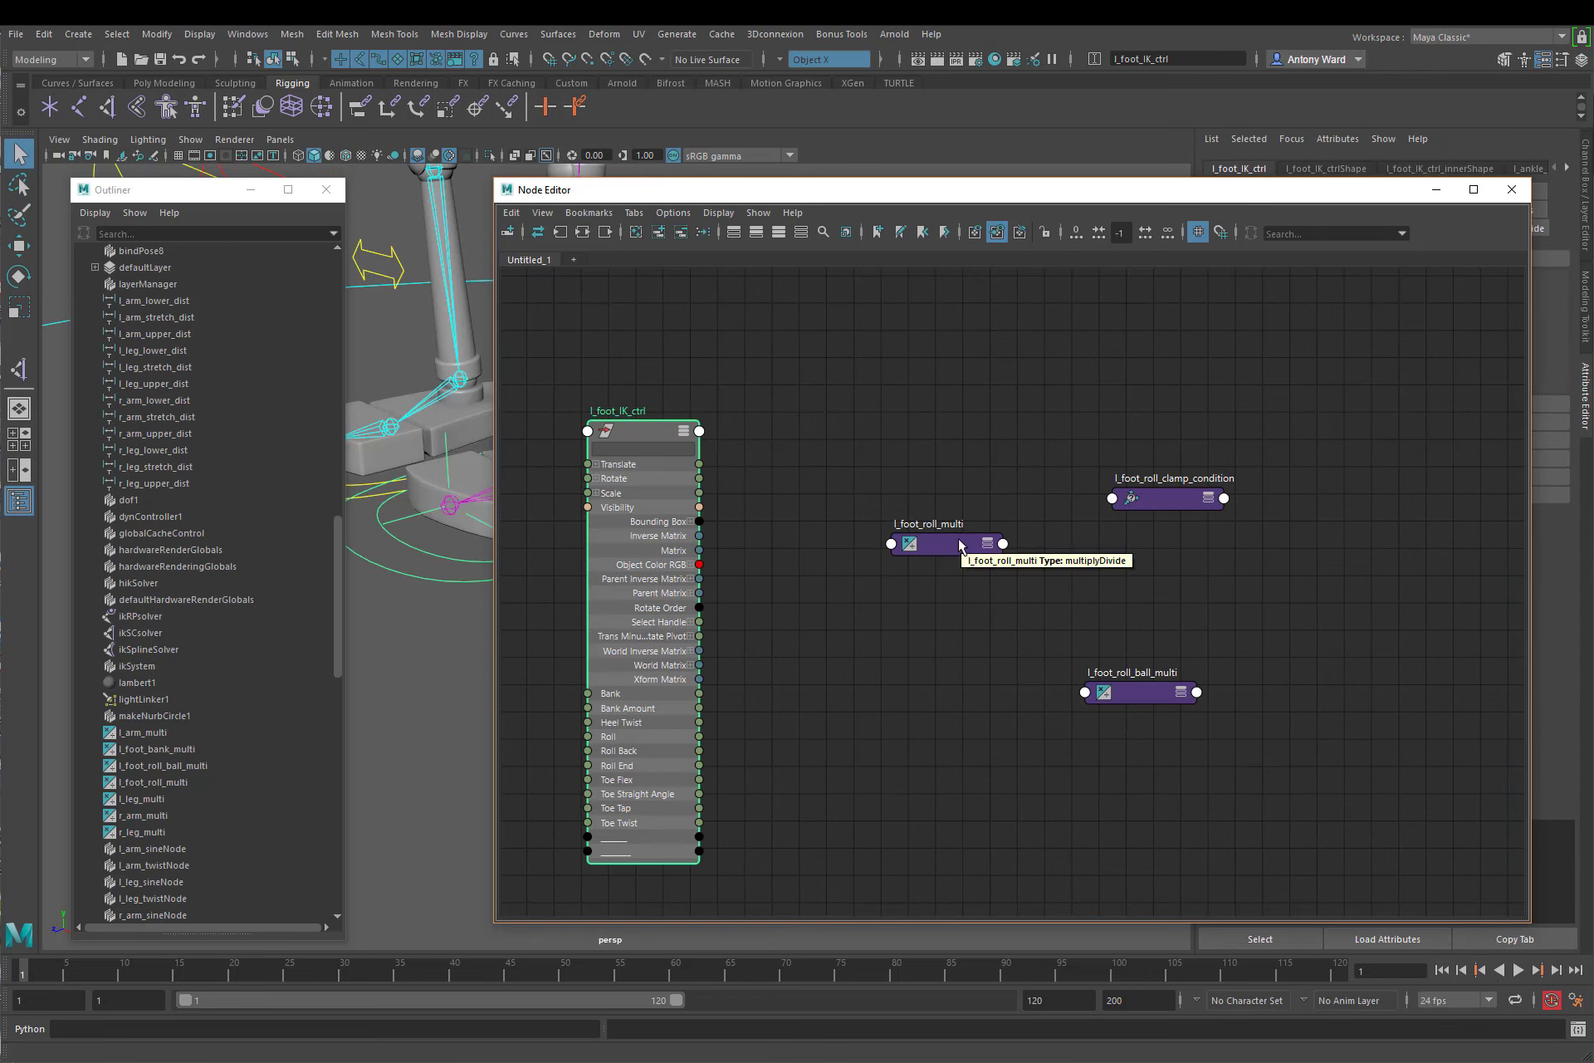
pyautogui.moveTo(961, 546); pyautogui.dragTo(962, 449)
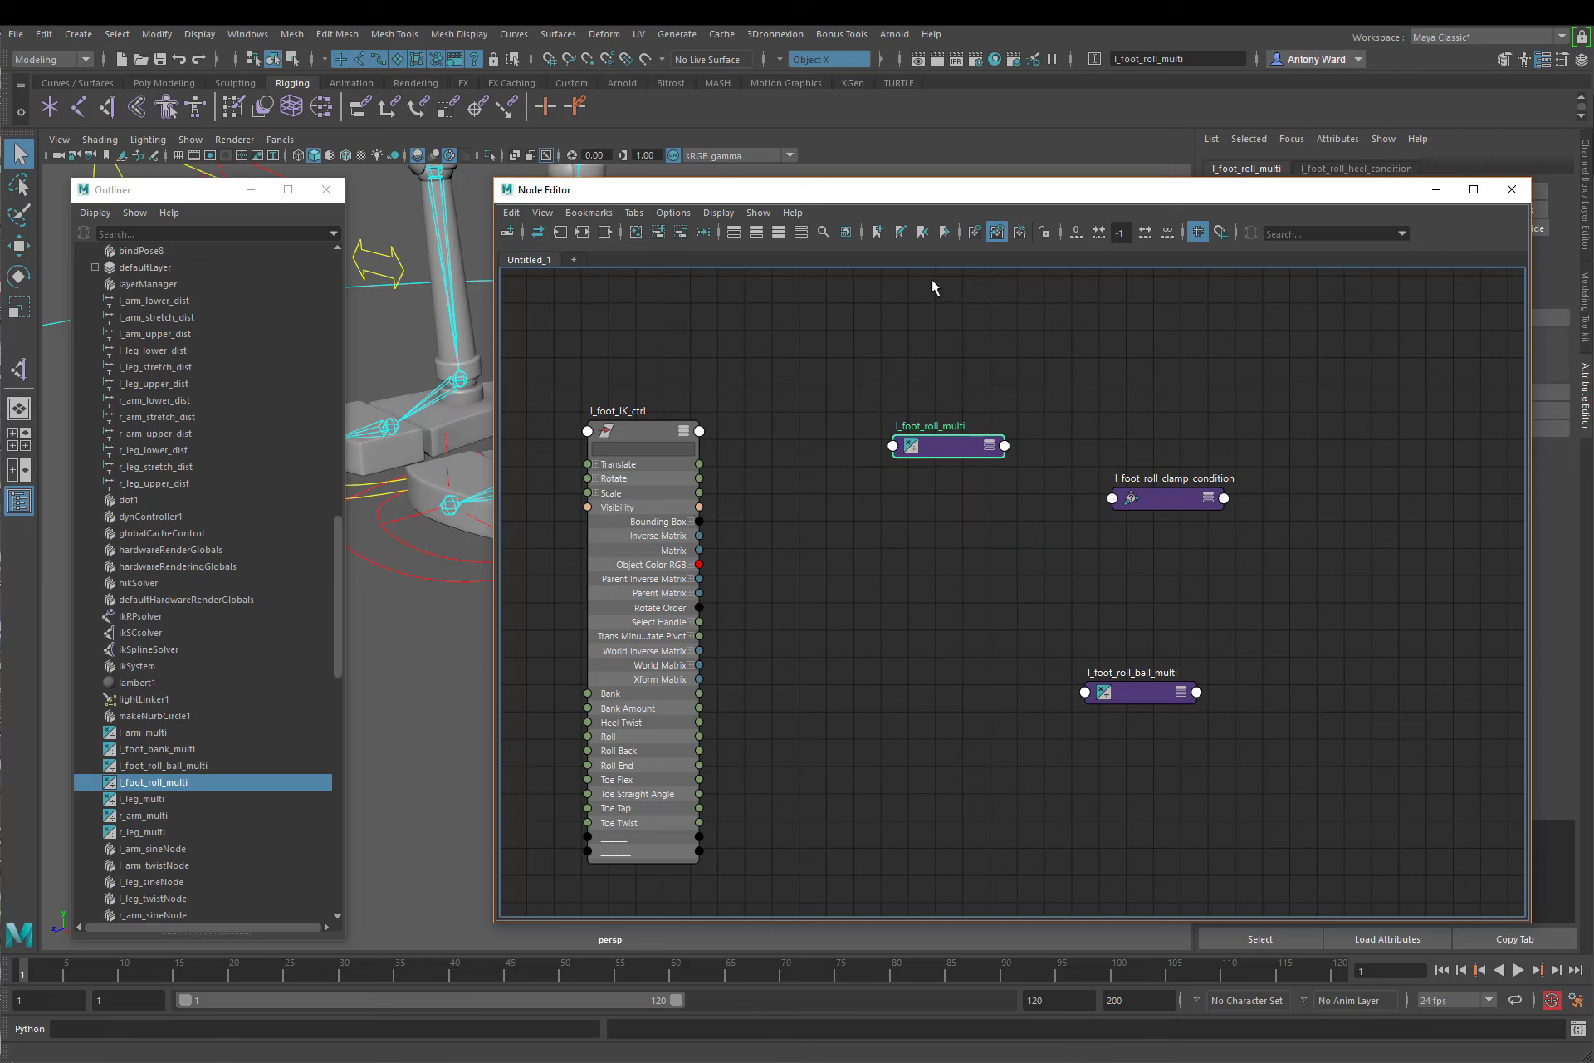
pyautogui.click(781, 230)
pyautogui.moveTo(1113, 461); pyautogui.dragTo(1140, 691)
pyautogui.click(778, 229)
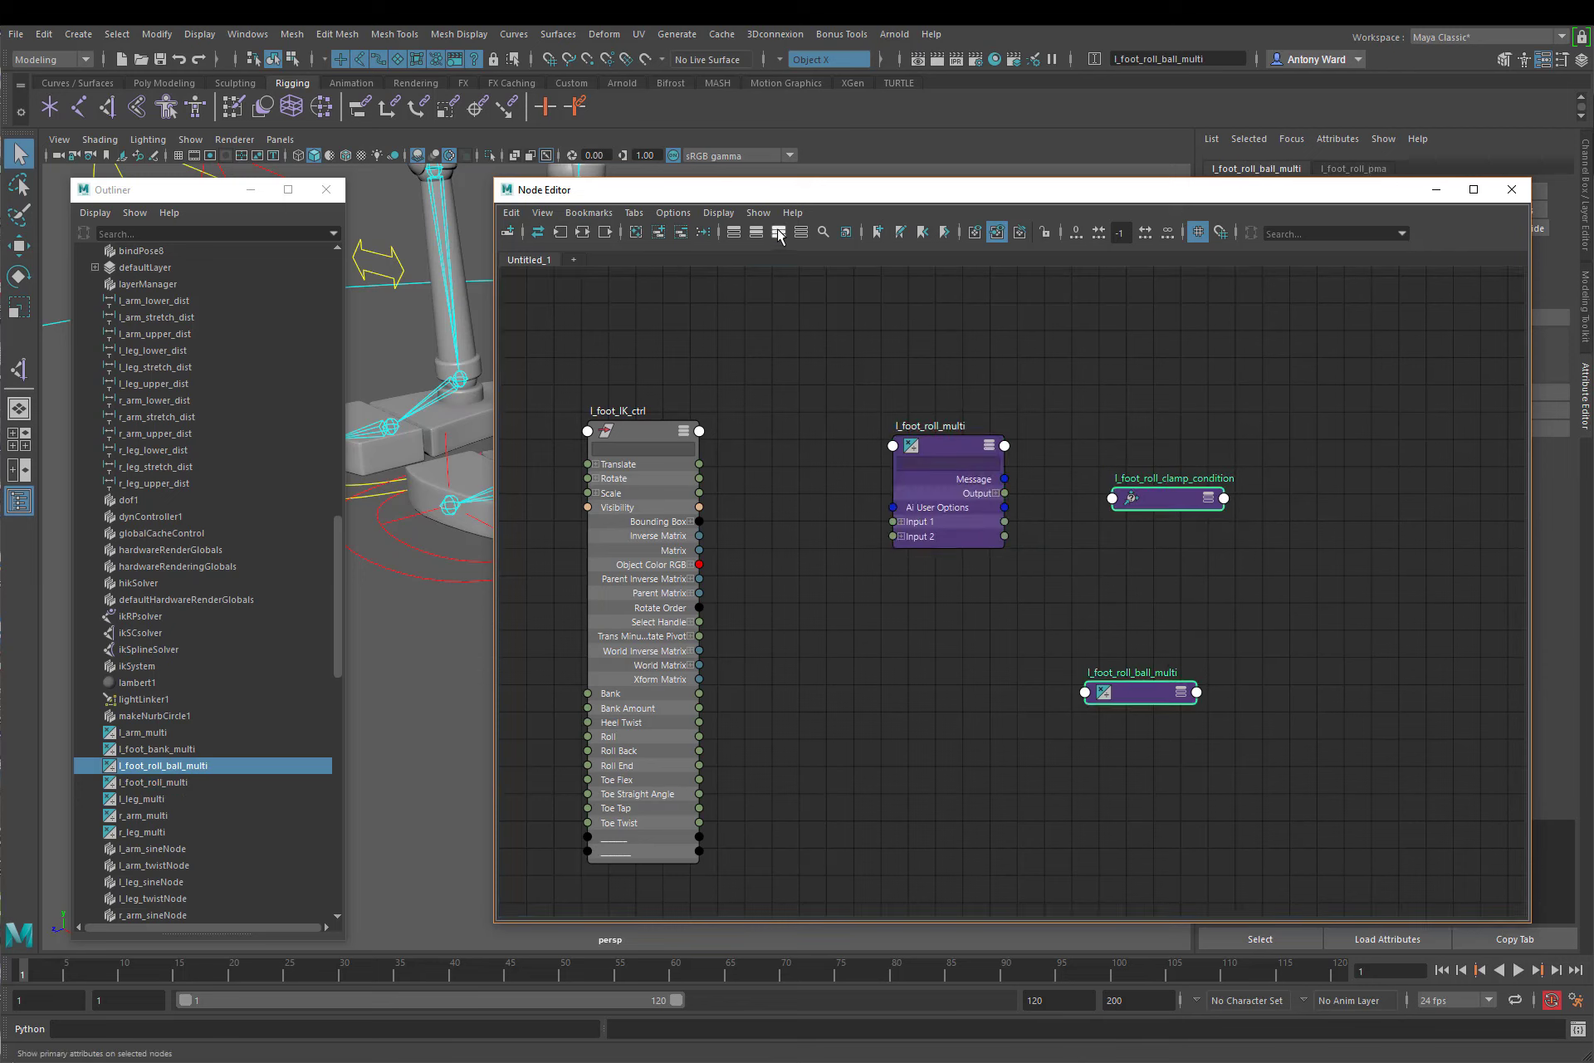
pyautogui.click(1323, 775)
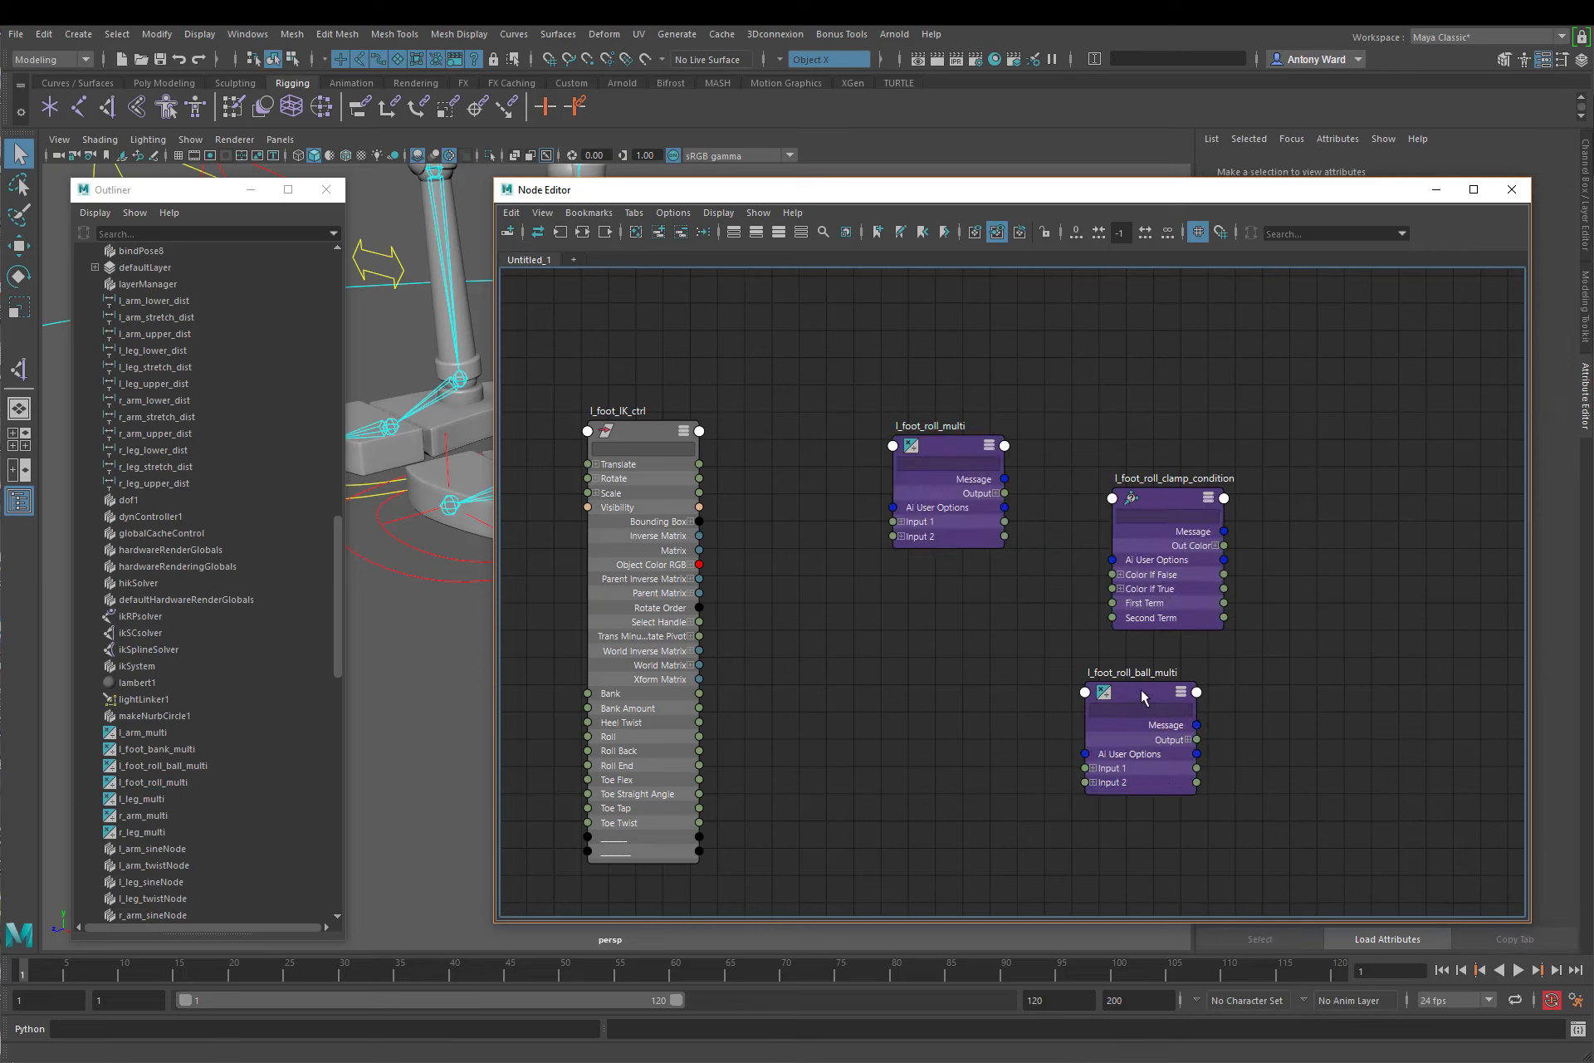
# Step: Place l_foot_roll_ball_multi below l_foot_roll_multi and move l_foot_roll_clamp_condition further out after l_foot_roll_multi
pyautogui.moveTo(1143, 696); pyautogui.dragTo(871, 748)
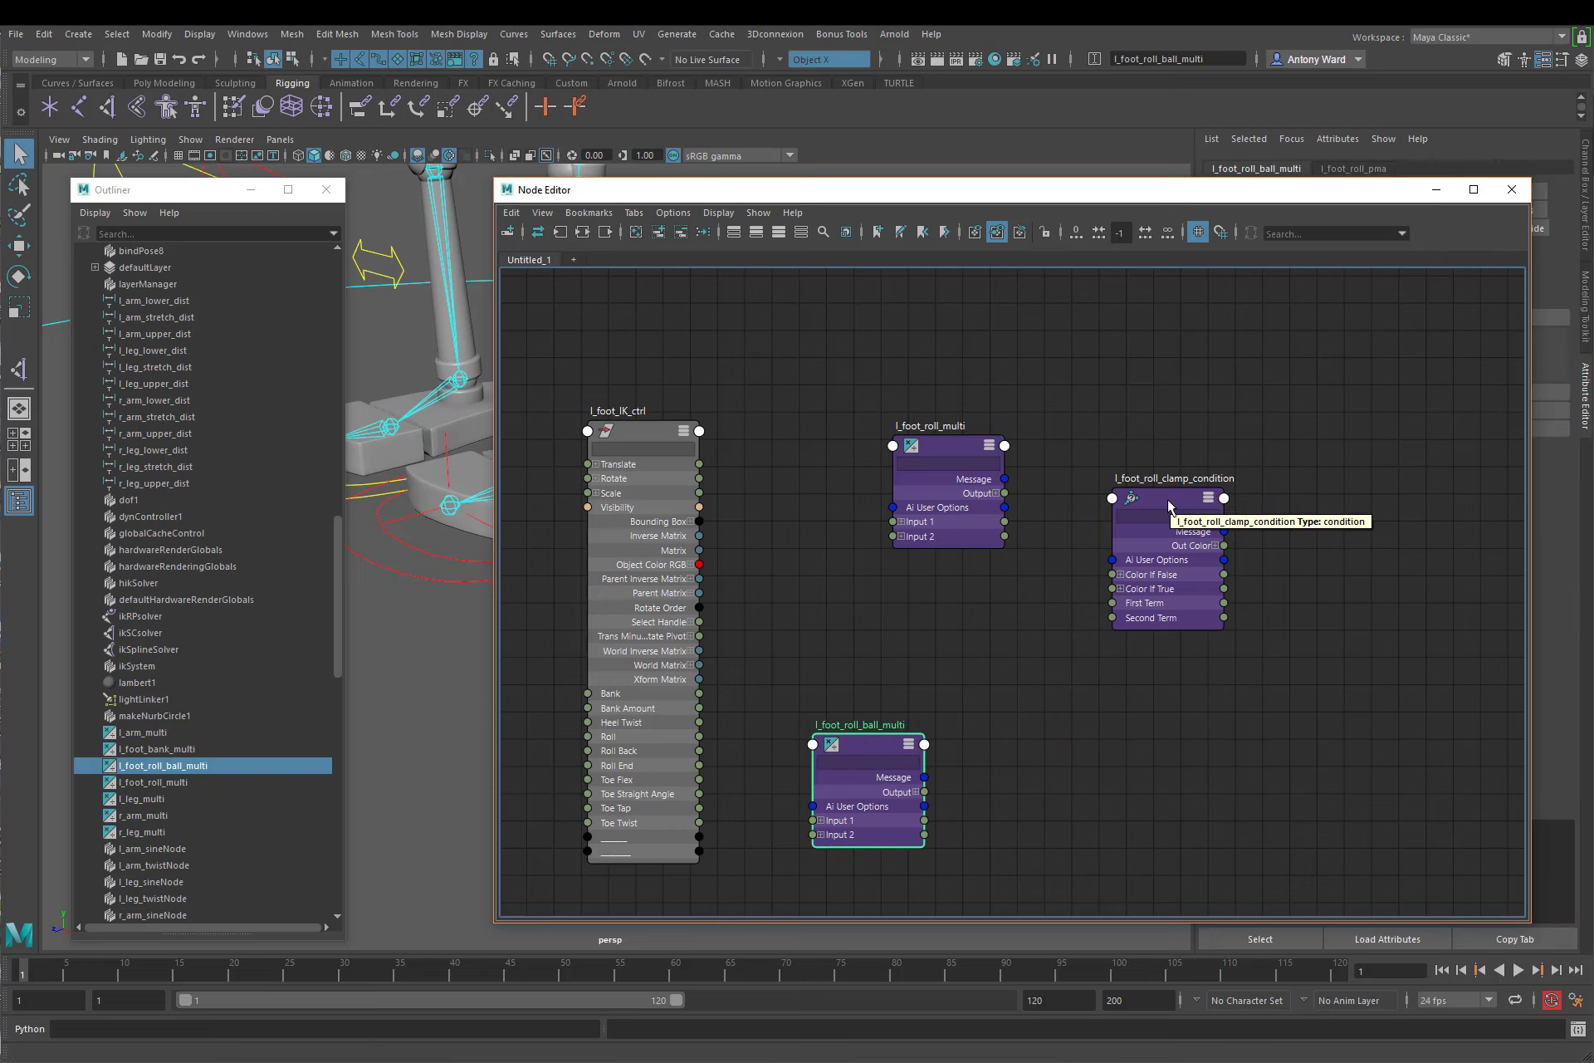
pyautogui.moveTo(1168, 502); pyautogui.dragTo(1197, 452)
pyautogui.keyDown('alt'); pyautogui.moveTo(1011, 643); pyautogui.dragTo(1074, 607, button='middle'); pyautogui.keyUp('alt')
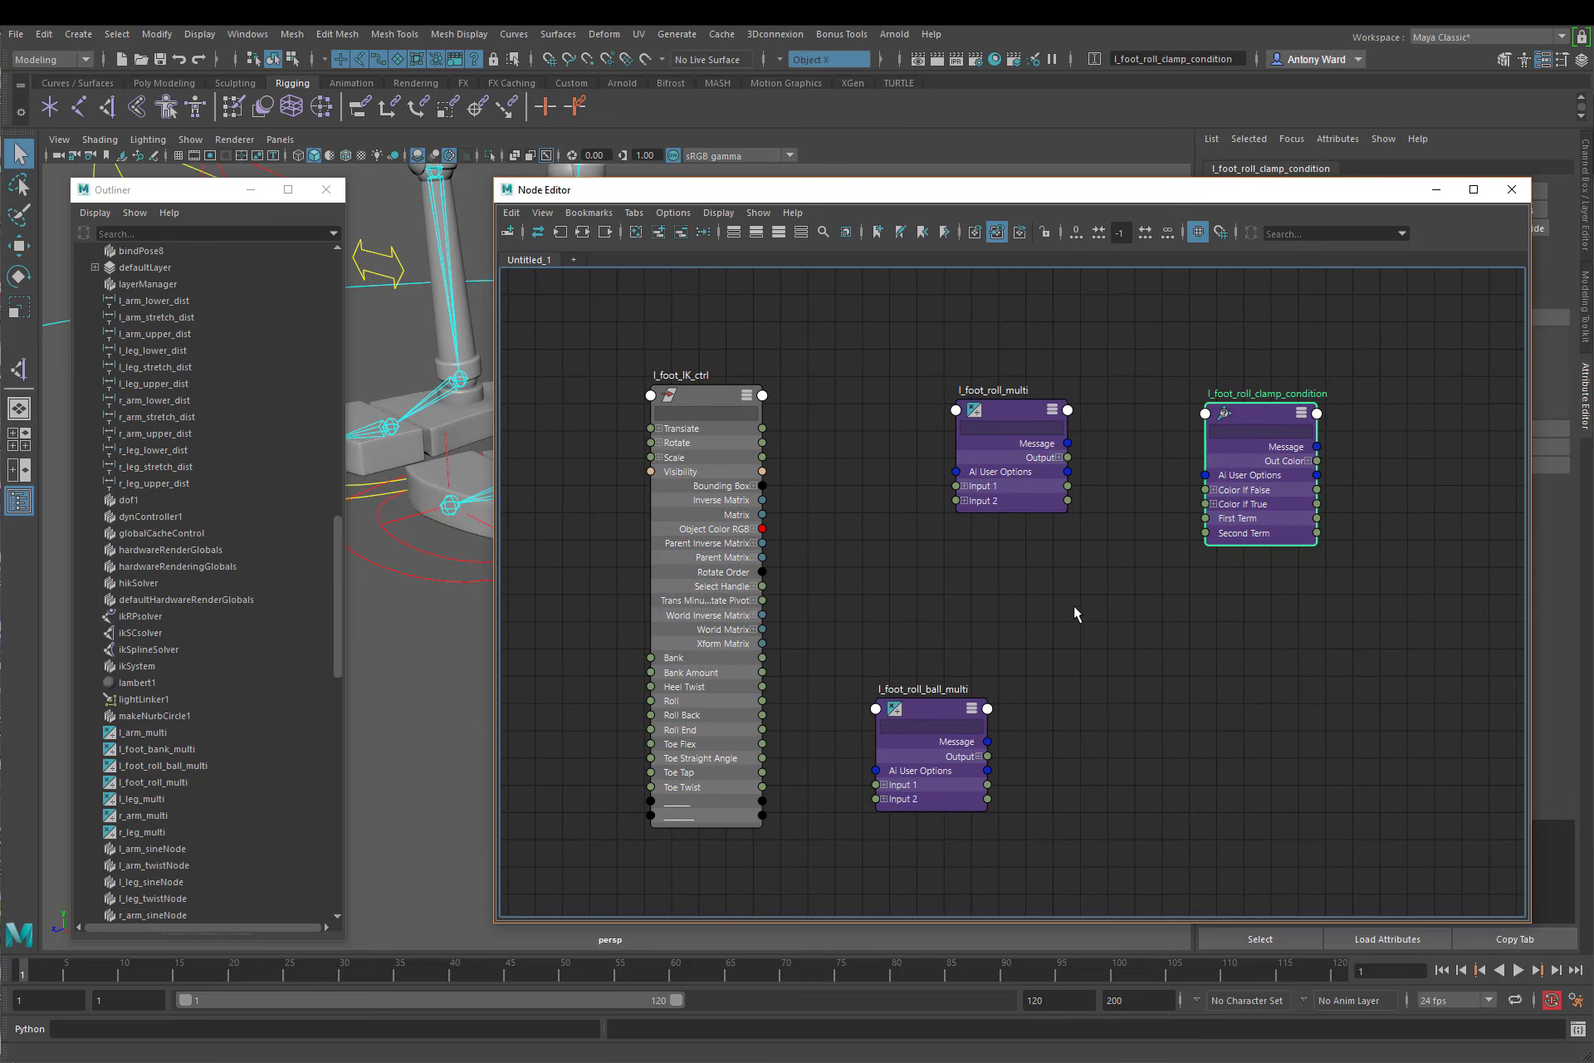
# Step: Expand Input 1 and 2 on both multi nodes, l_foot_roll_multi's Output, and l_foot_roll_clamp_condition's Color If True, Color If False and Out Color
pyautogui.click(883, 785)
pyautogui.click(883, 841)
pyautogui.click(964, 501)
pyautogui.click(964, 486)
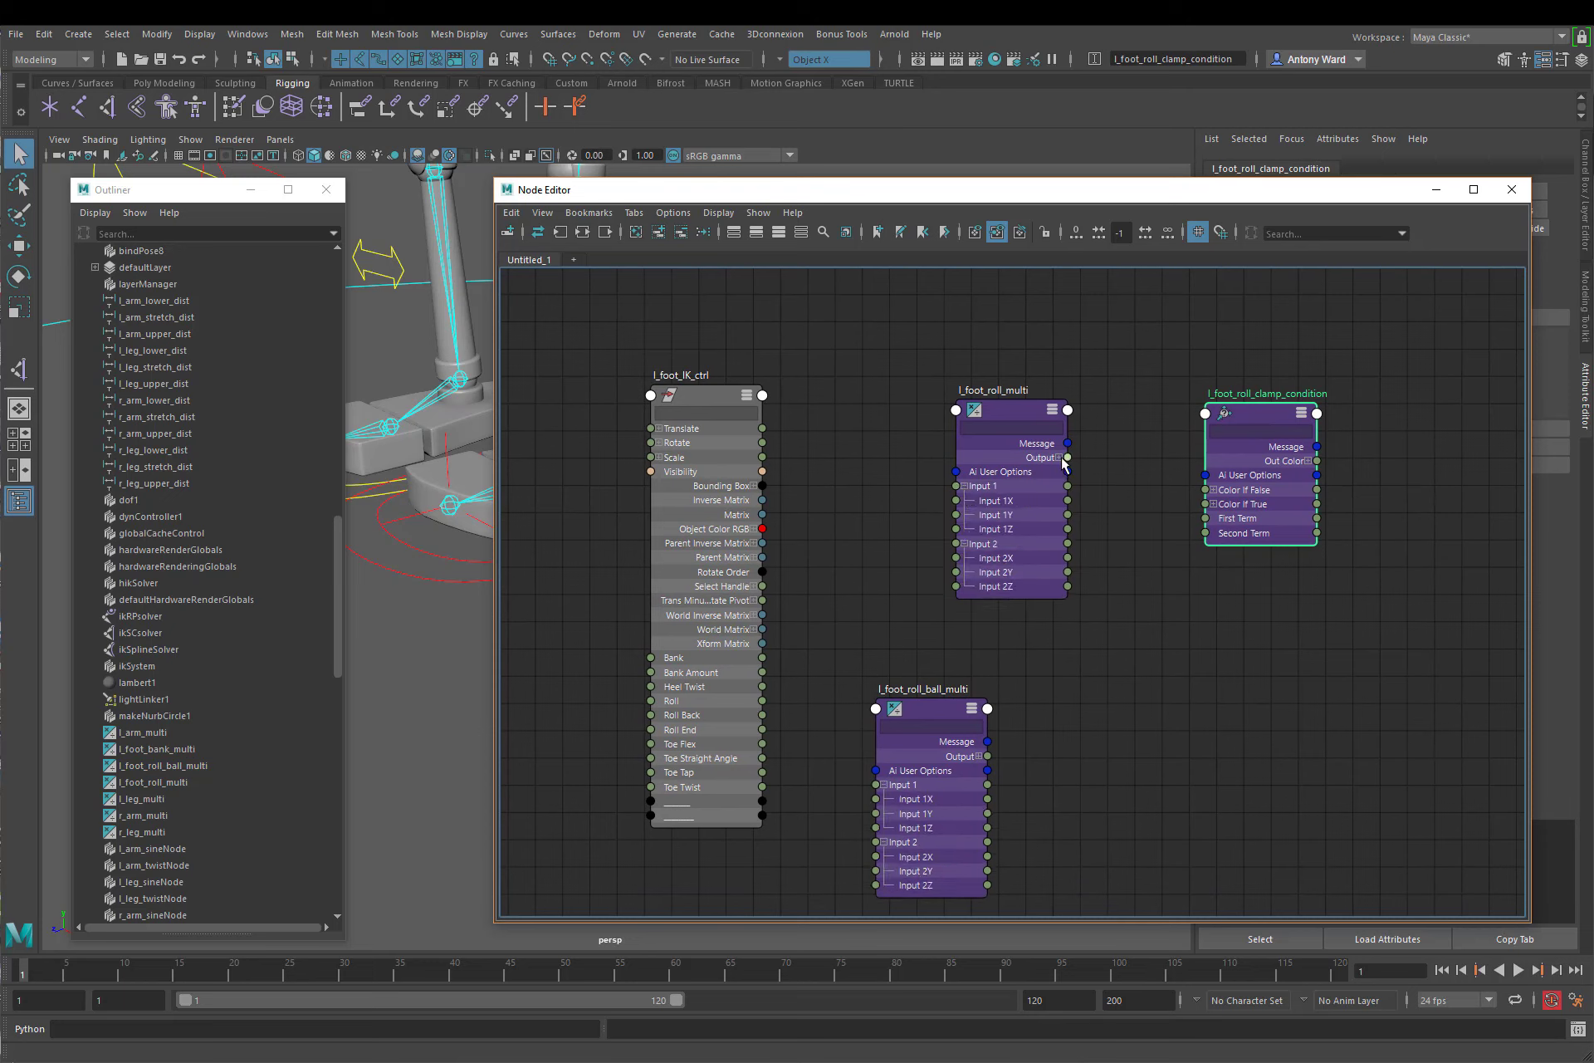
pyautogui.click(1058, 457)
pyautogui.click(1213, 504)
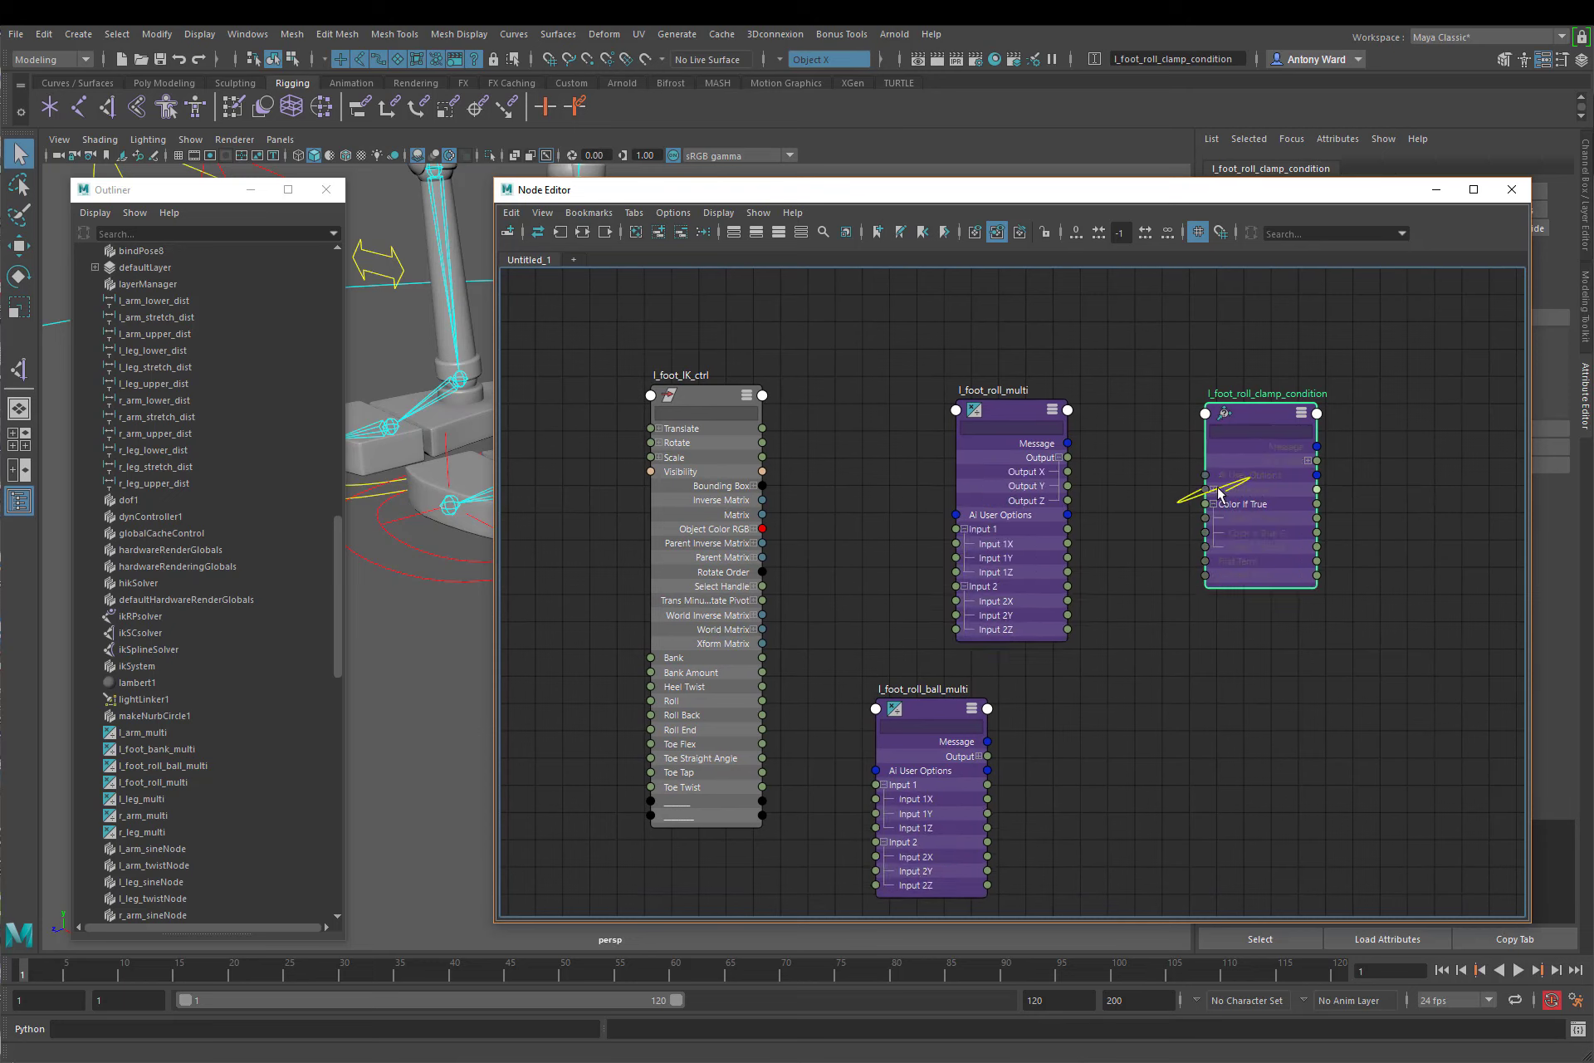
pyautogui.click(1213, 489)
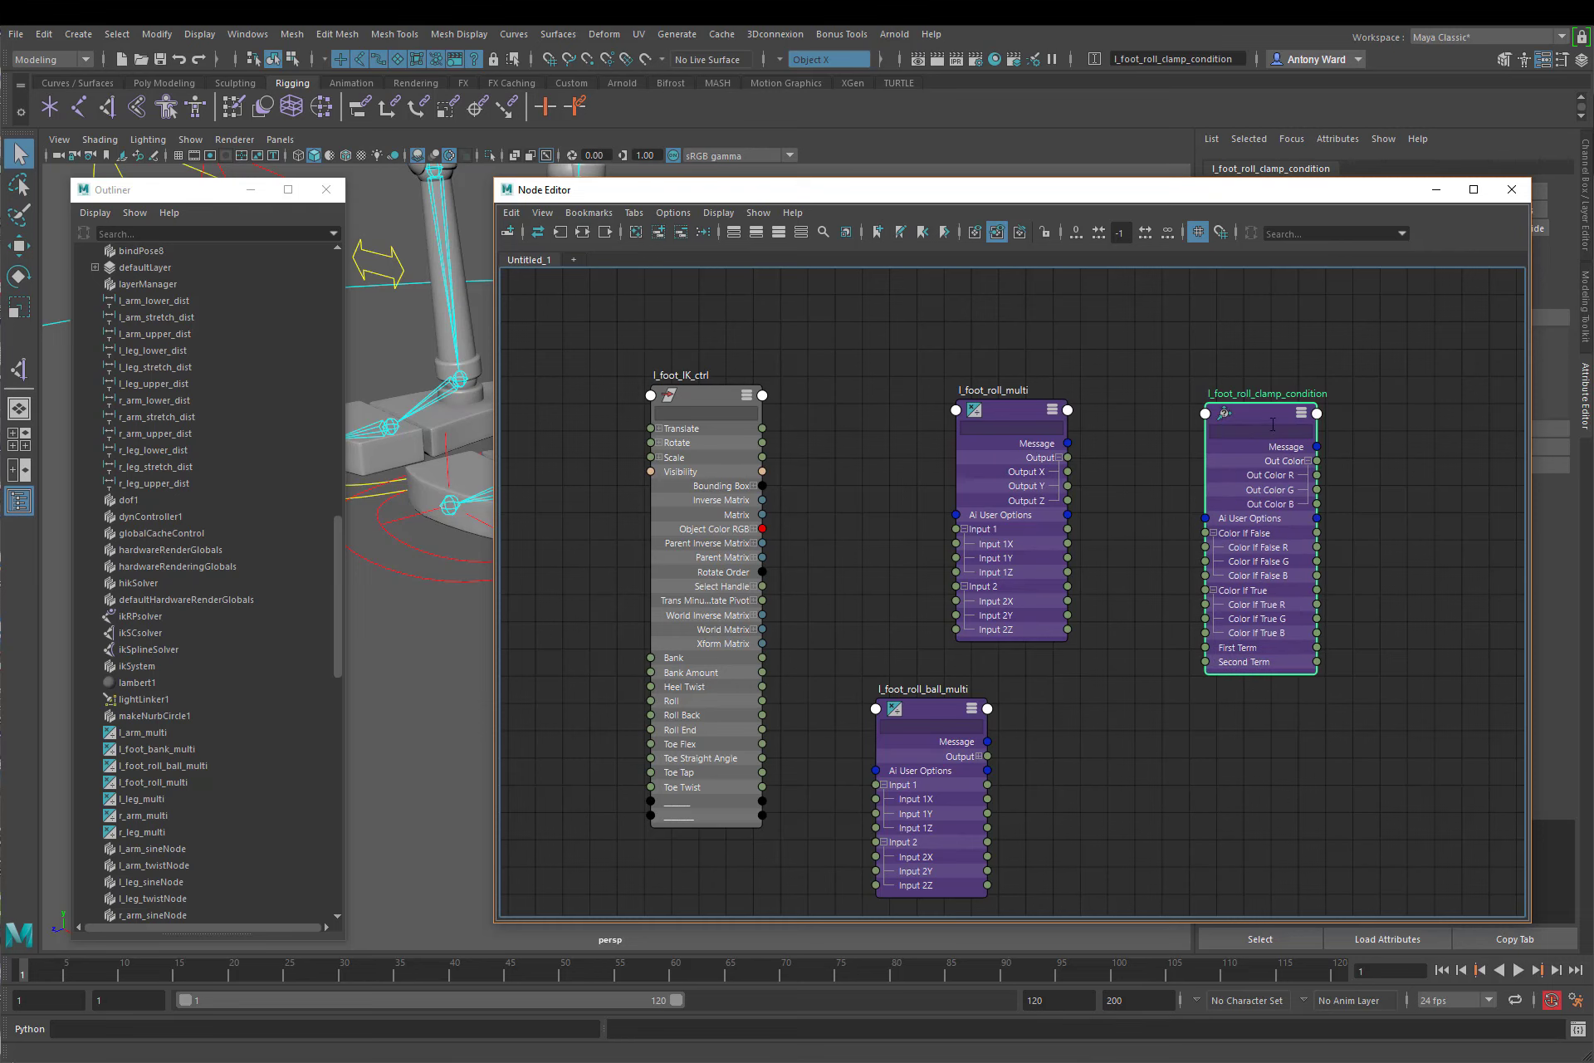
pyautogui.click(1308, 460)
# Step: Adjust the spacing of the two multi nodes and connect l_foot_roll_multi's Output Y to First Term of l_foot_roll_clamp_condition
pyautogui.keyDown('alt'); pyautogui.moveTo(820, 631); pyautogui.dragTo(831, 593, button='middle'); pyautogui.keyUp('alt')
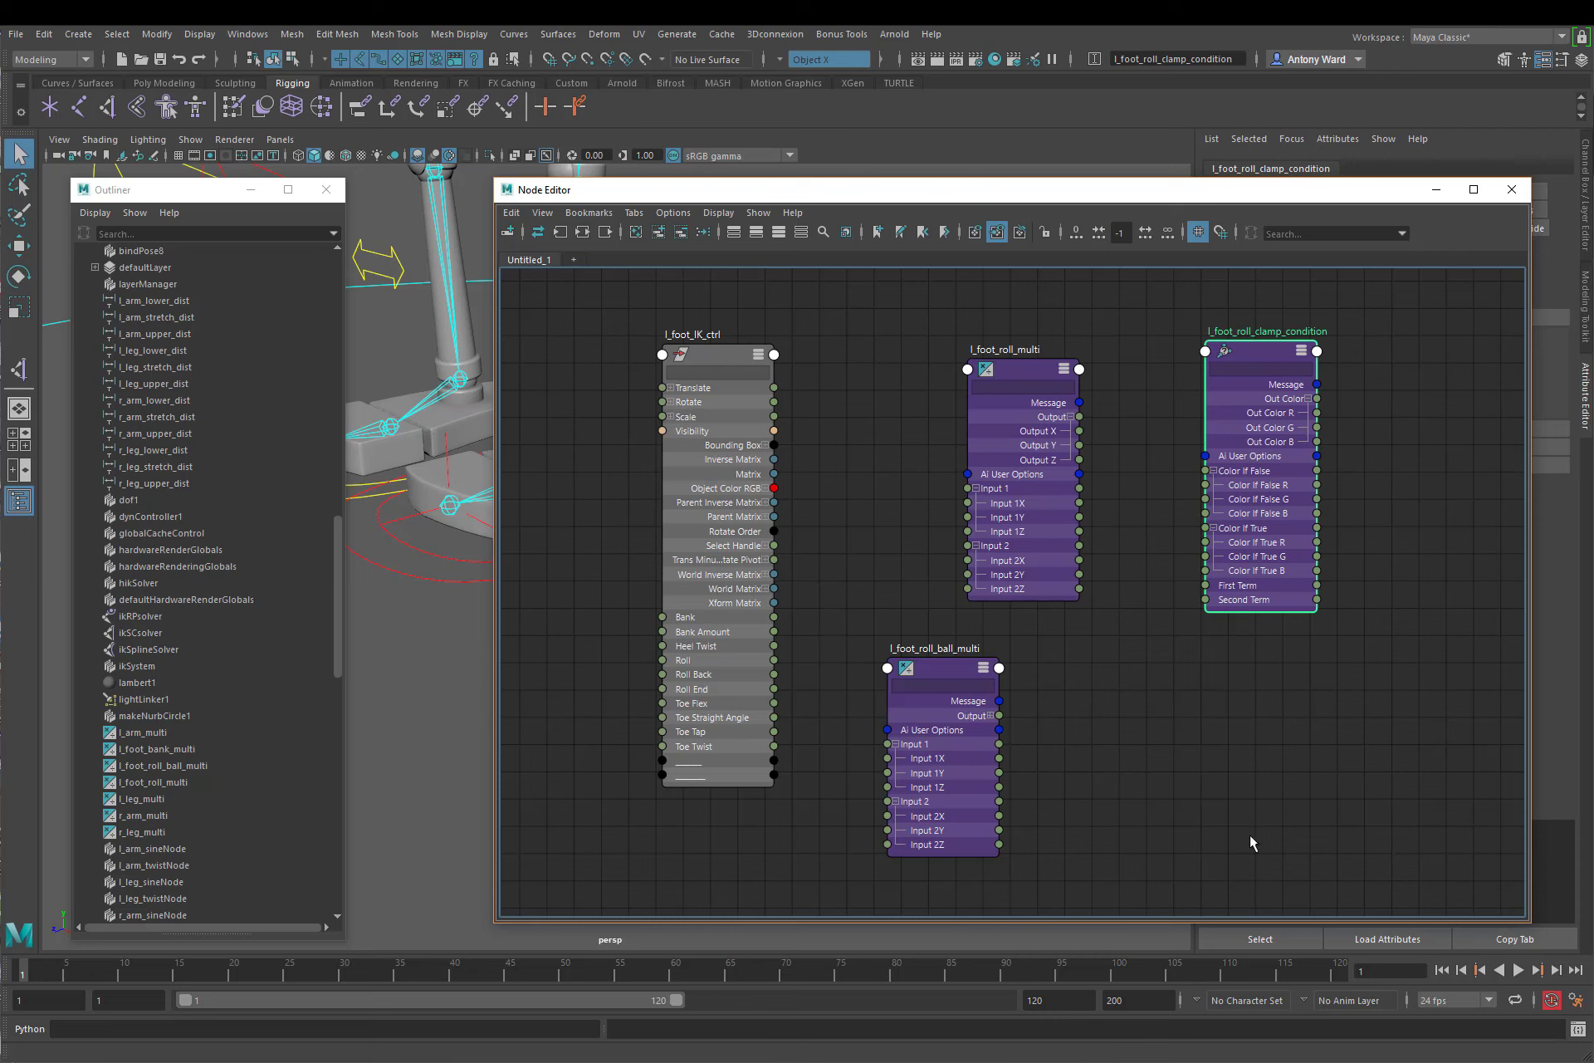
pyautogui.moveTo(944, 667); pyautogui.dragTo(931, 669)
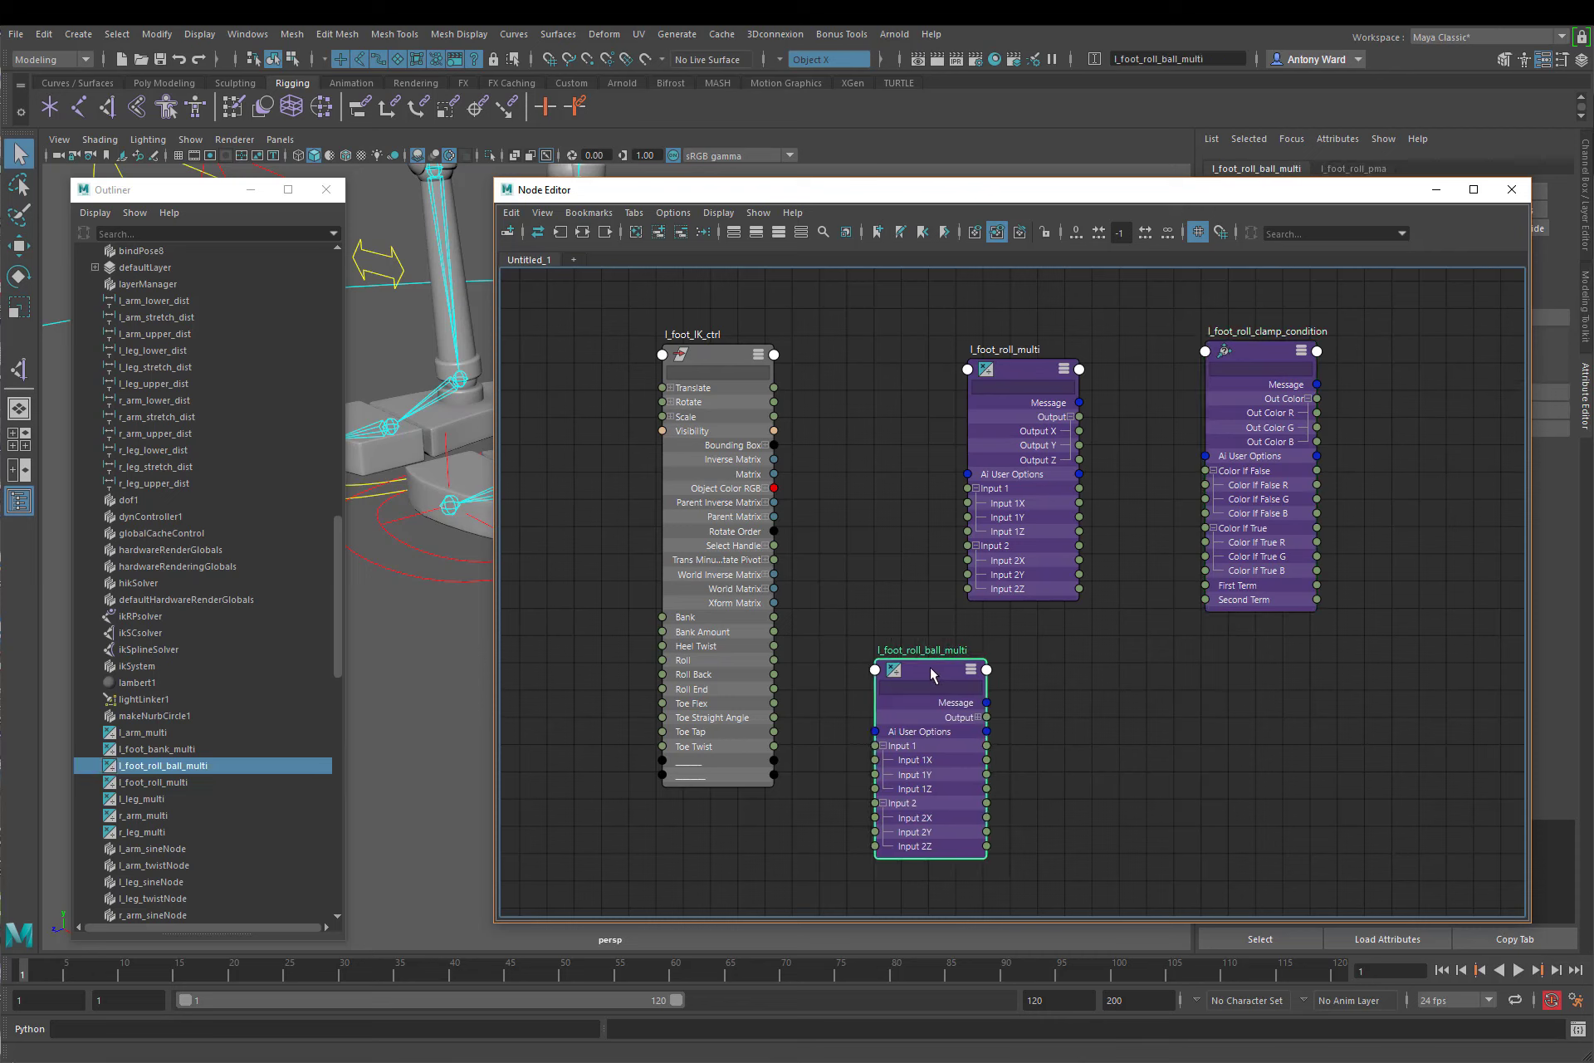
pyautogui.moveTo(1030, 378); pyautogui.dragTo(1027, 364)
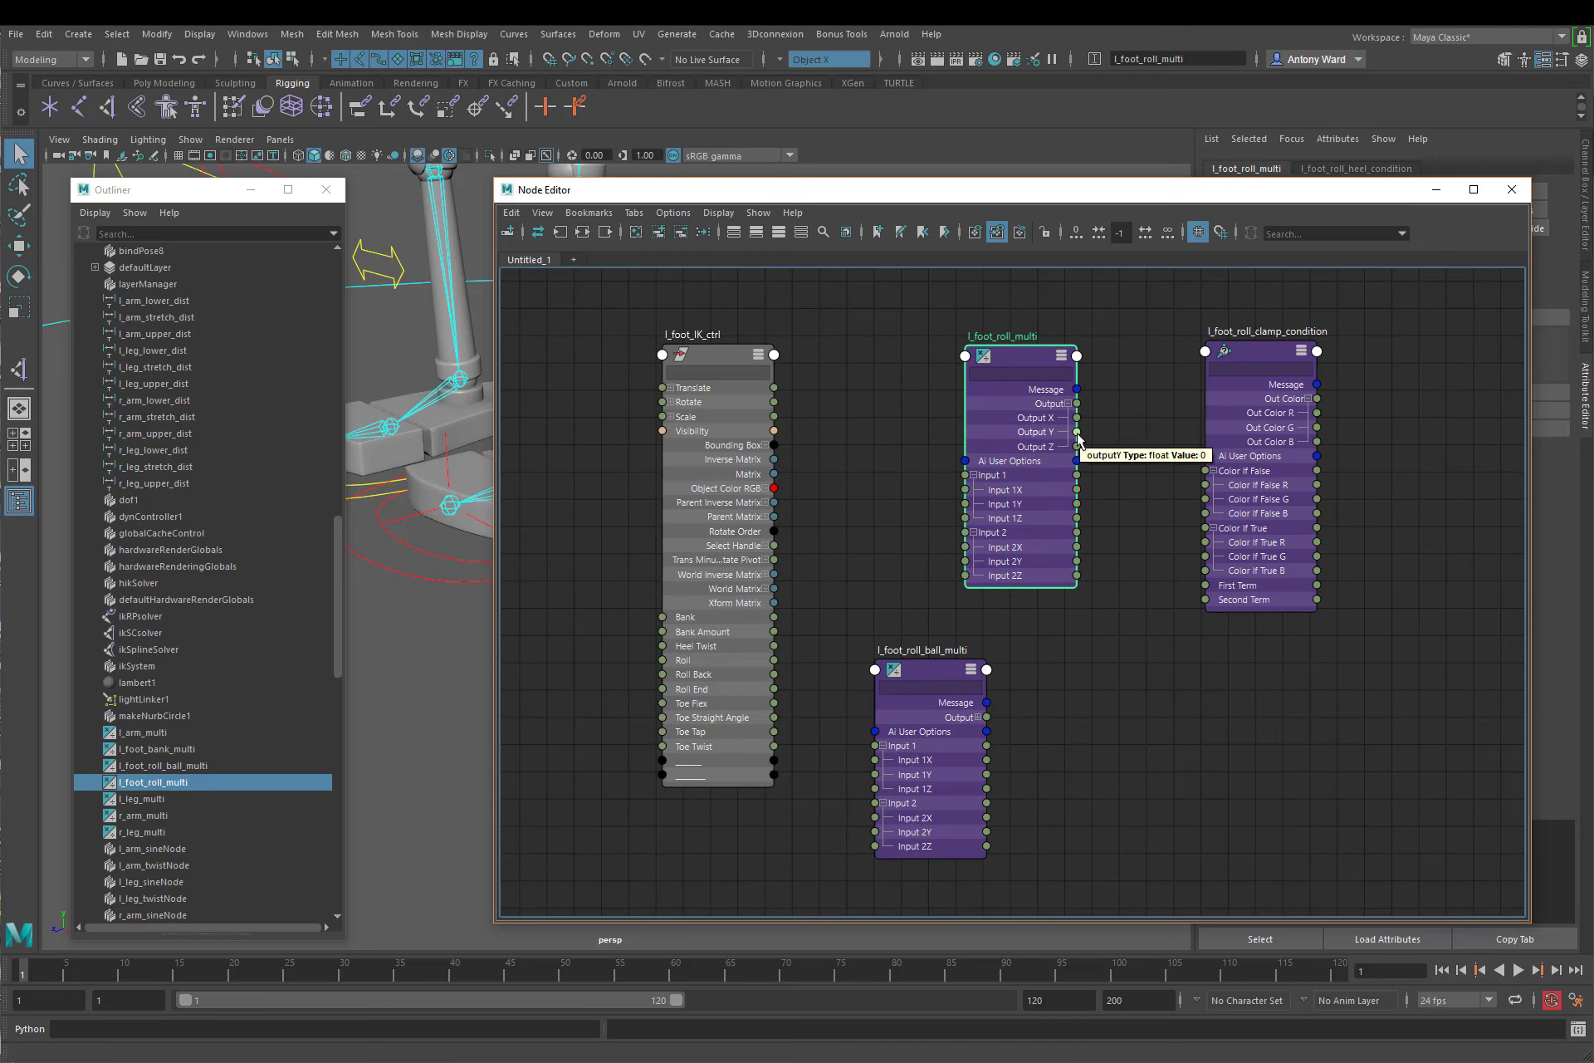
pyautogui.moveTo(1077, 431); pyautogui.dragTo(1207, 588)
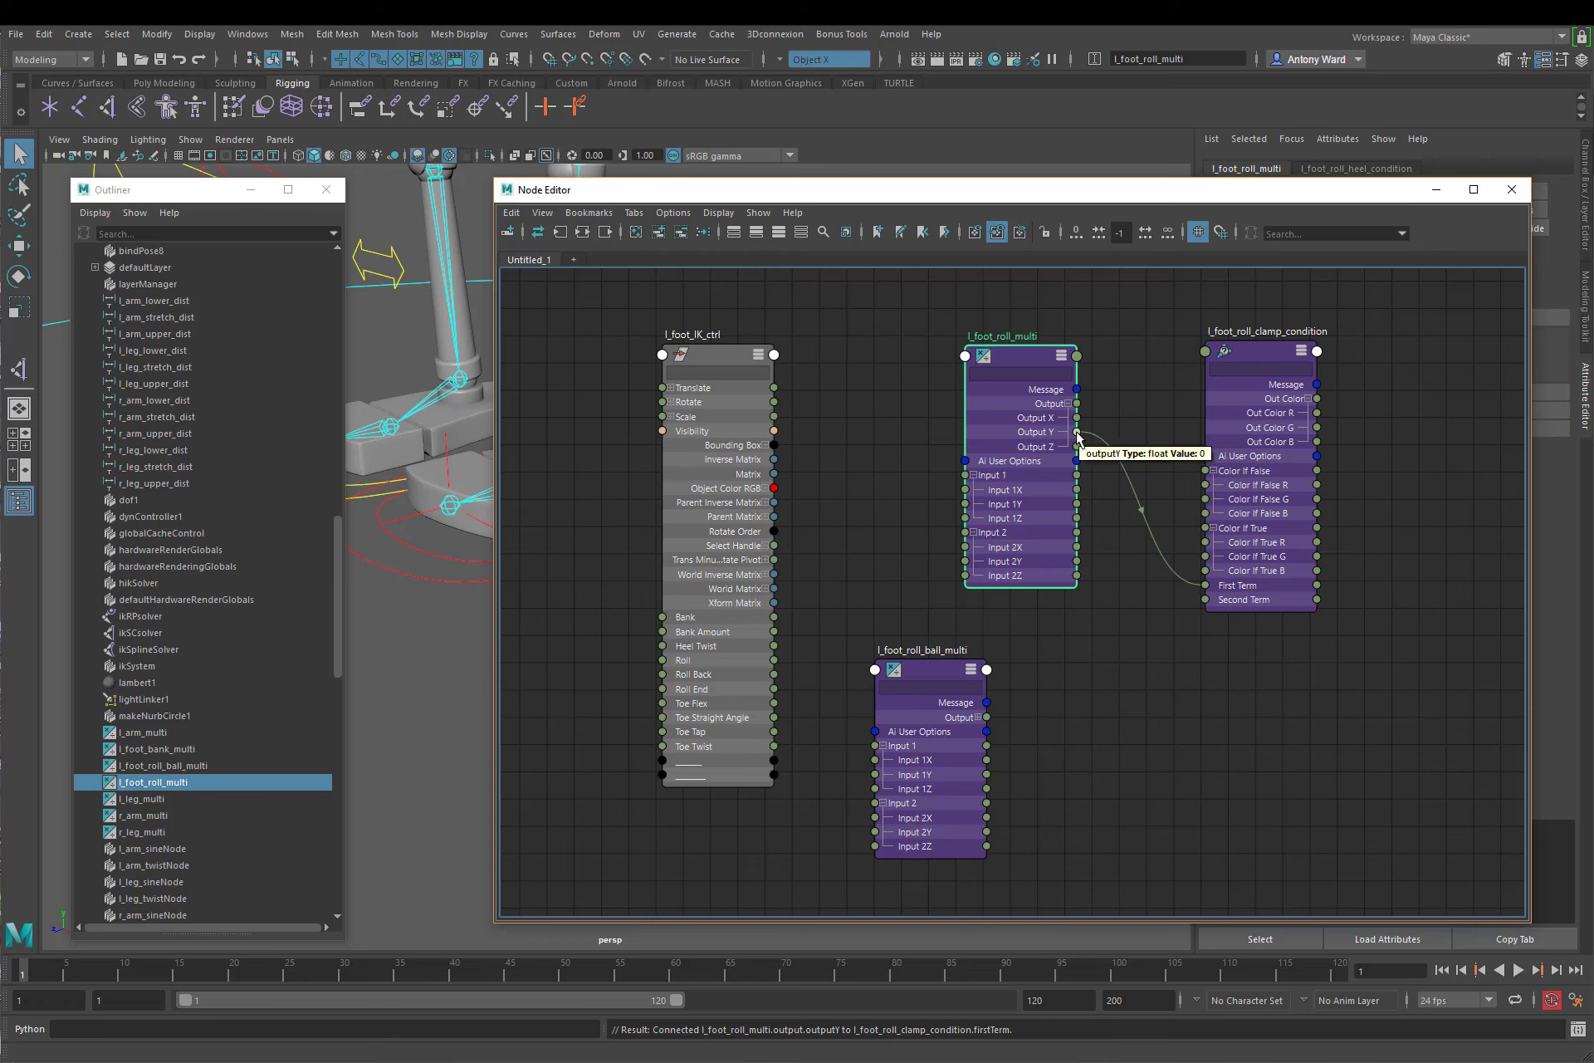
# Step: Connect l_foot_roll_multi's Output Y to l_foot_roll_clamp_condition's Color If True R, and l_foot_IK_ctrl's Roll Back to l_foot_roll_multi's Input 2X
pyautogui.moveTo(1077, 434); pyautogui.dragTo(1204, 542)
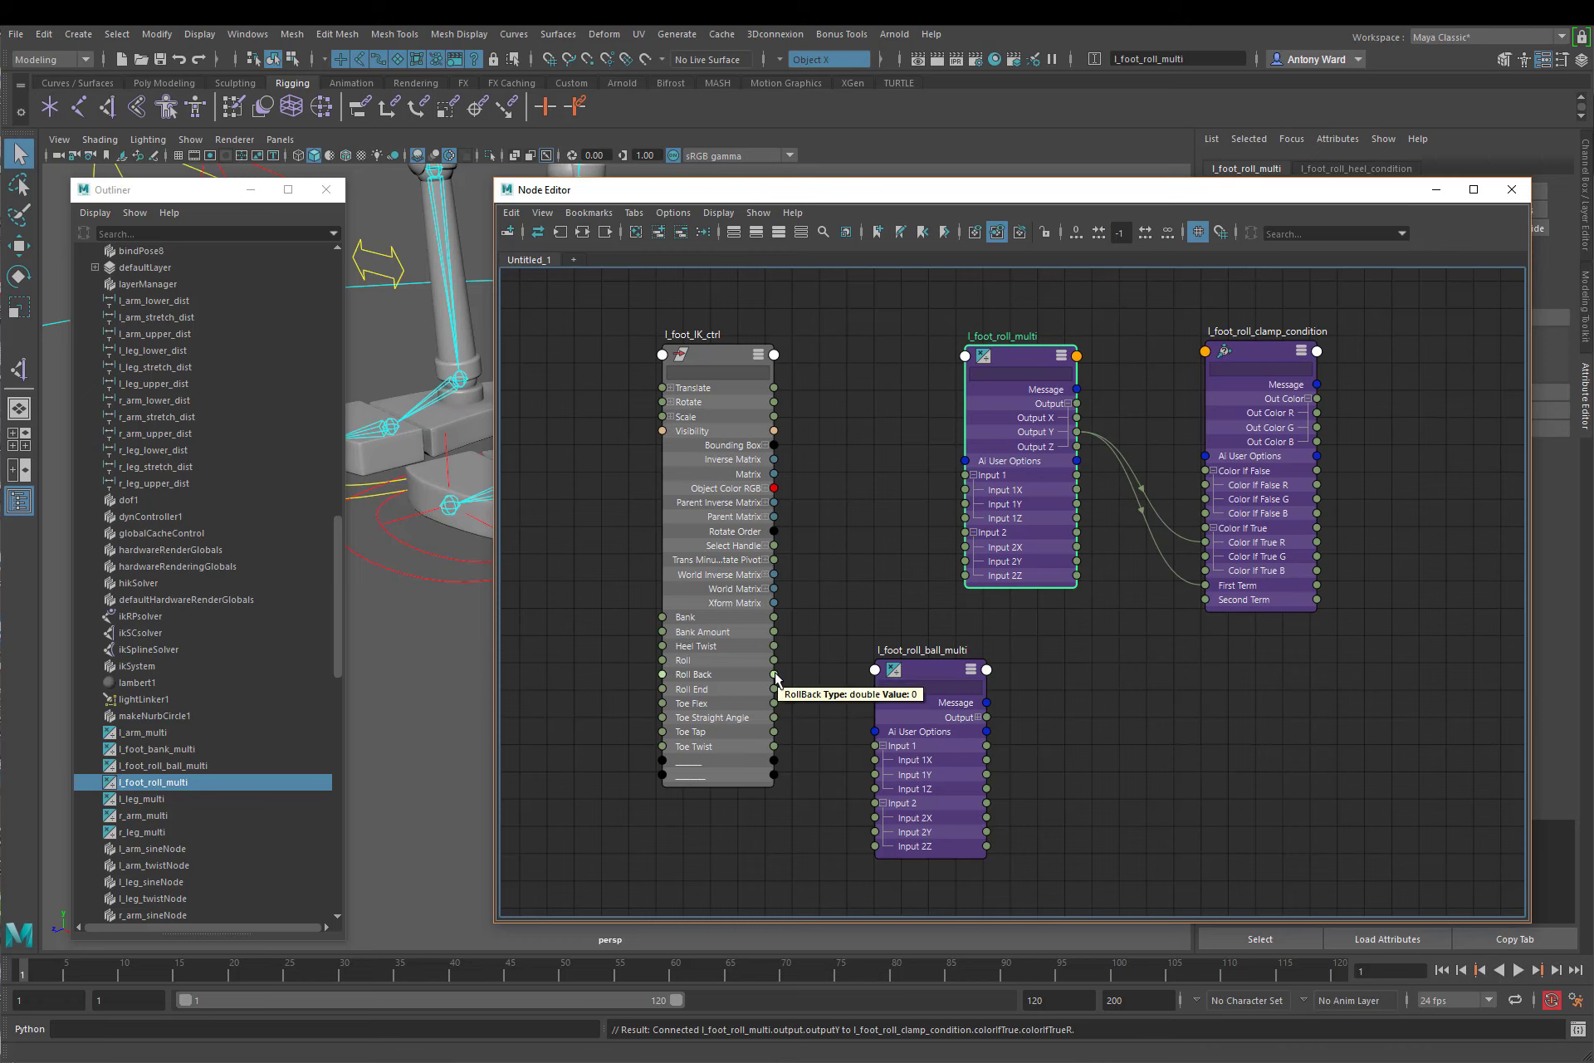
pyautogui.moveTo(776, 677); pyautogui.dragTo(964, 548)
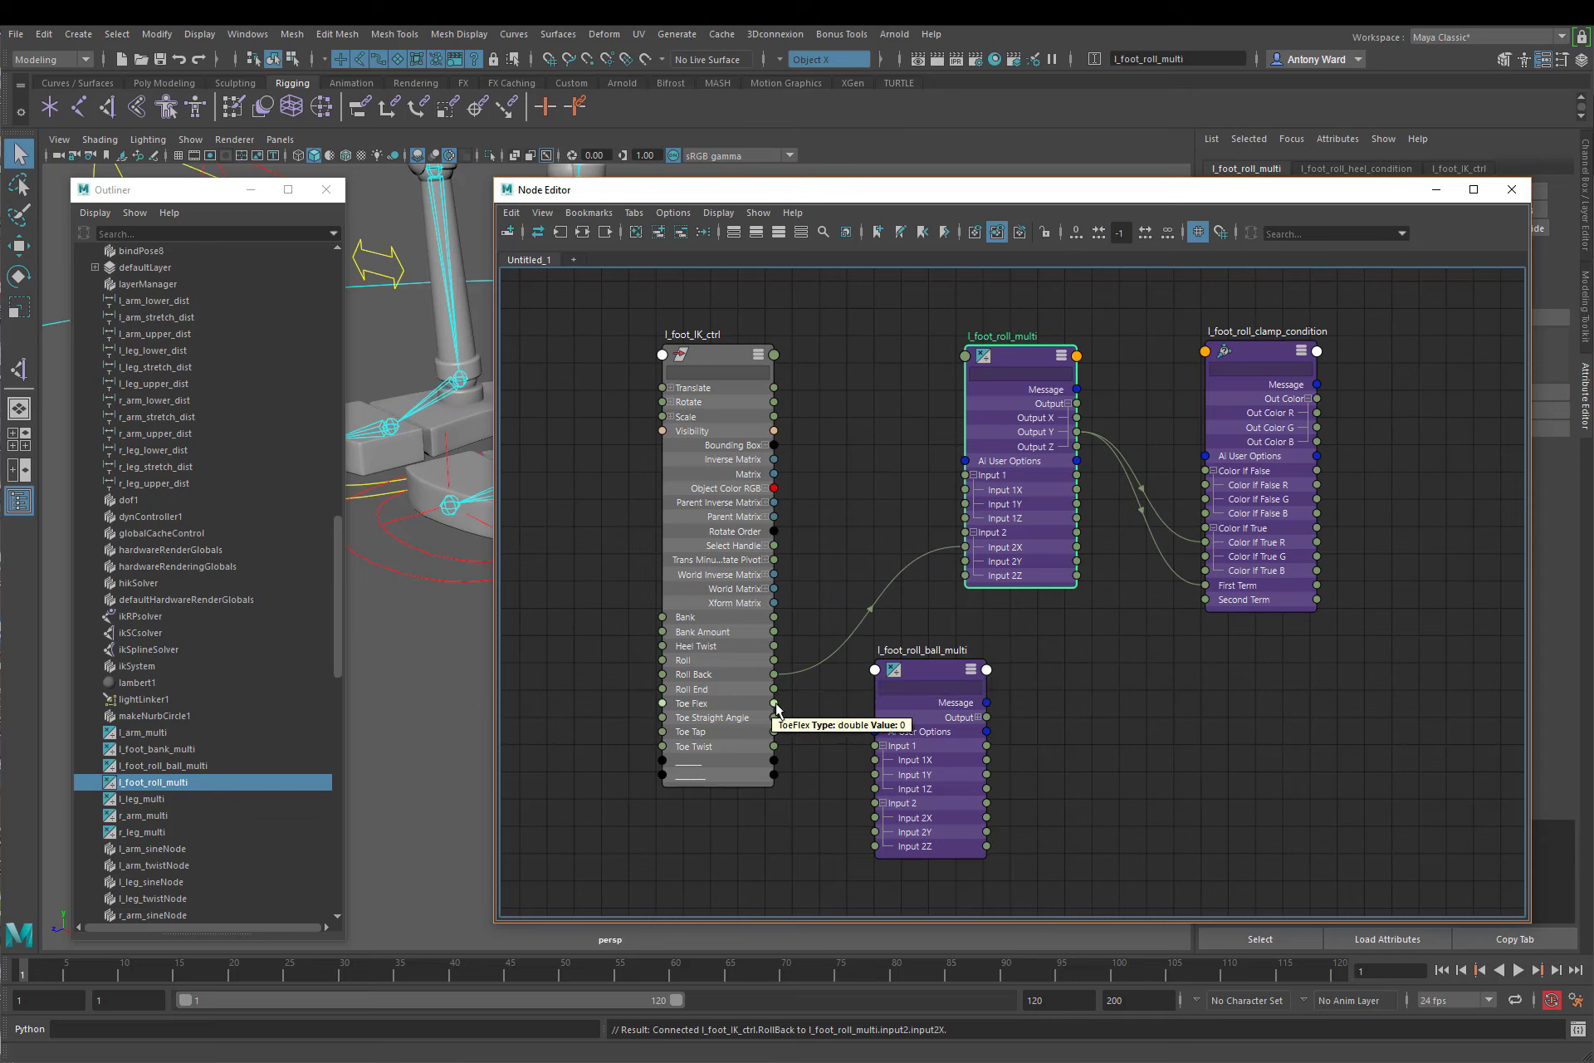
# Step: Connect l_foot_IK_ctrl's Toe Flex to l_foot_roll_ball_multi's Input 1Y, and l_foot_roll_ball_multi's Output Y to l_foot_roll_multi's Input 2Y
pyautogui.moveTo(775, 704); pyautogui.dragTo(814, 711)
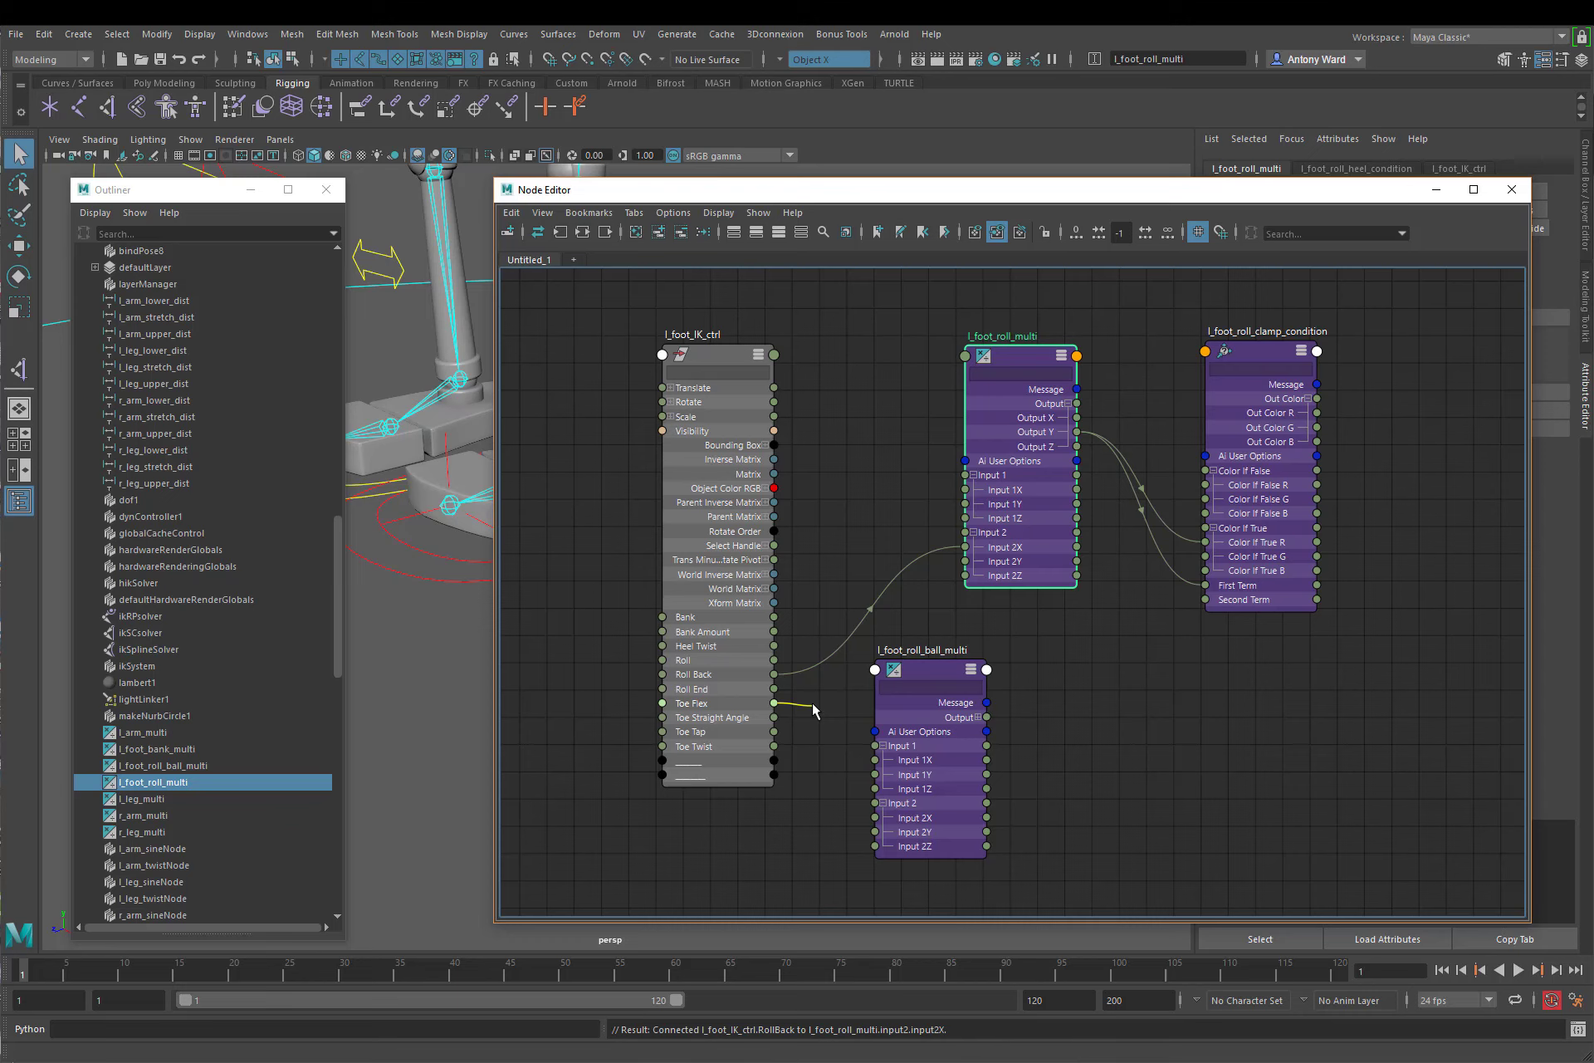
pyautogui.moveTo(813, 711); pyautogui.dragTo(875, 776)
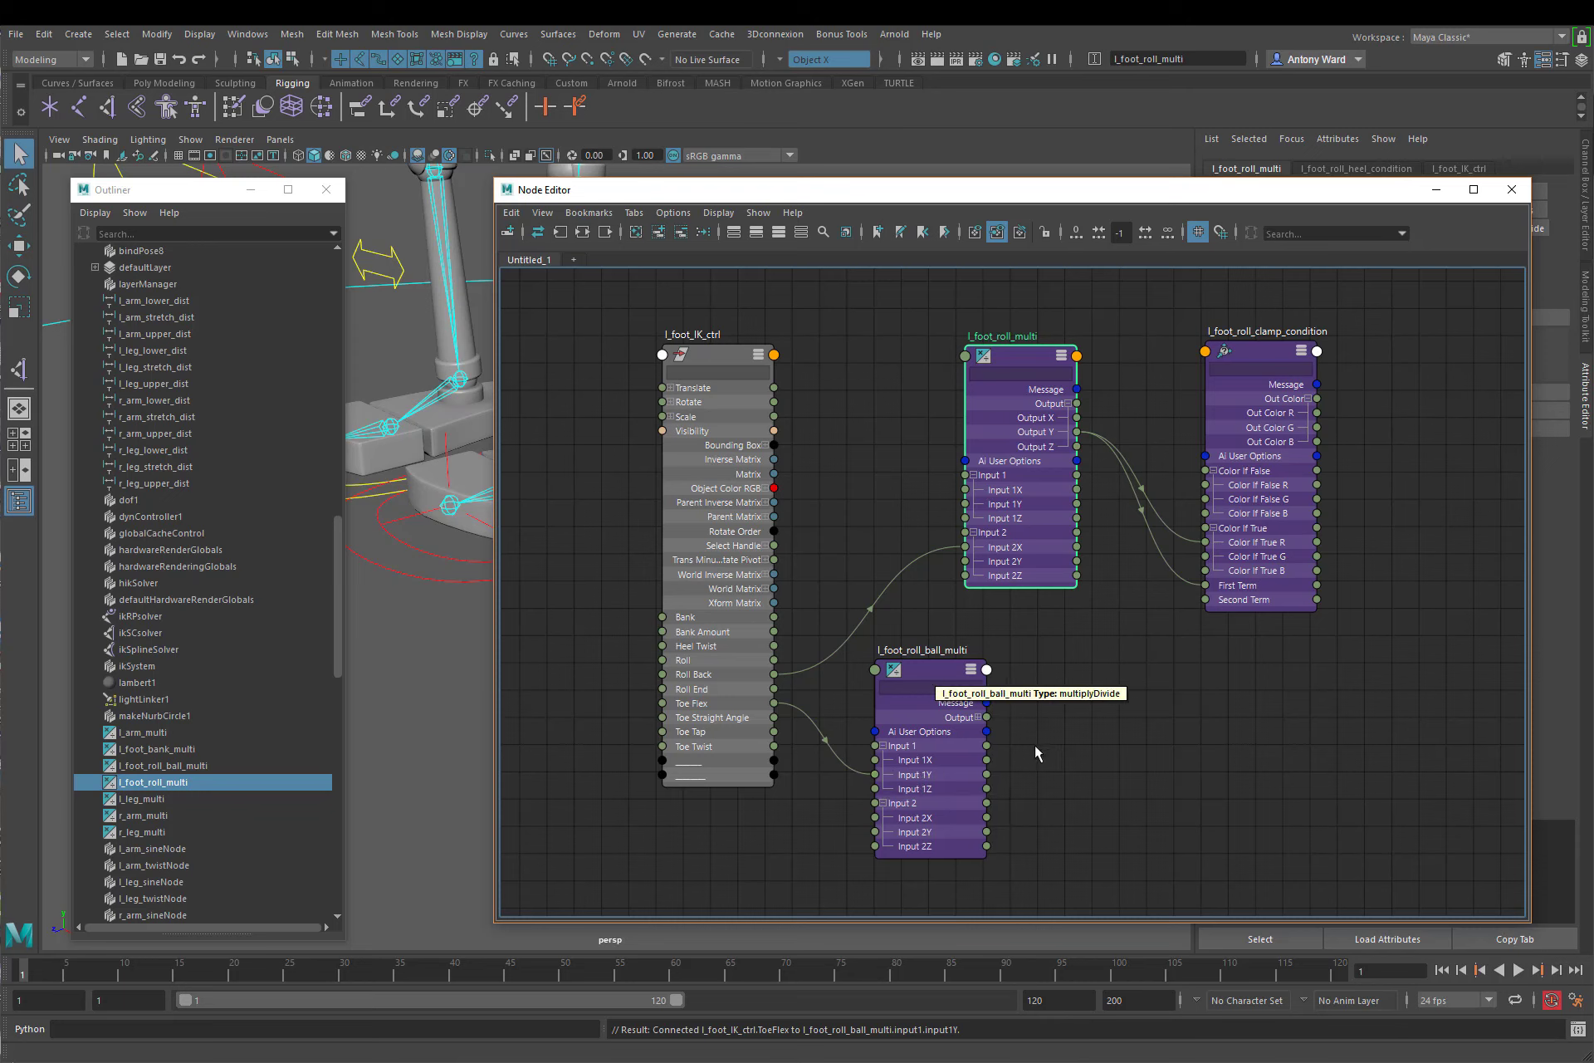
pyautogui.click(978, 716)
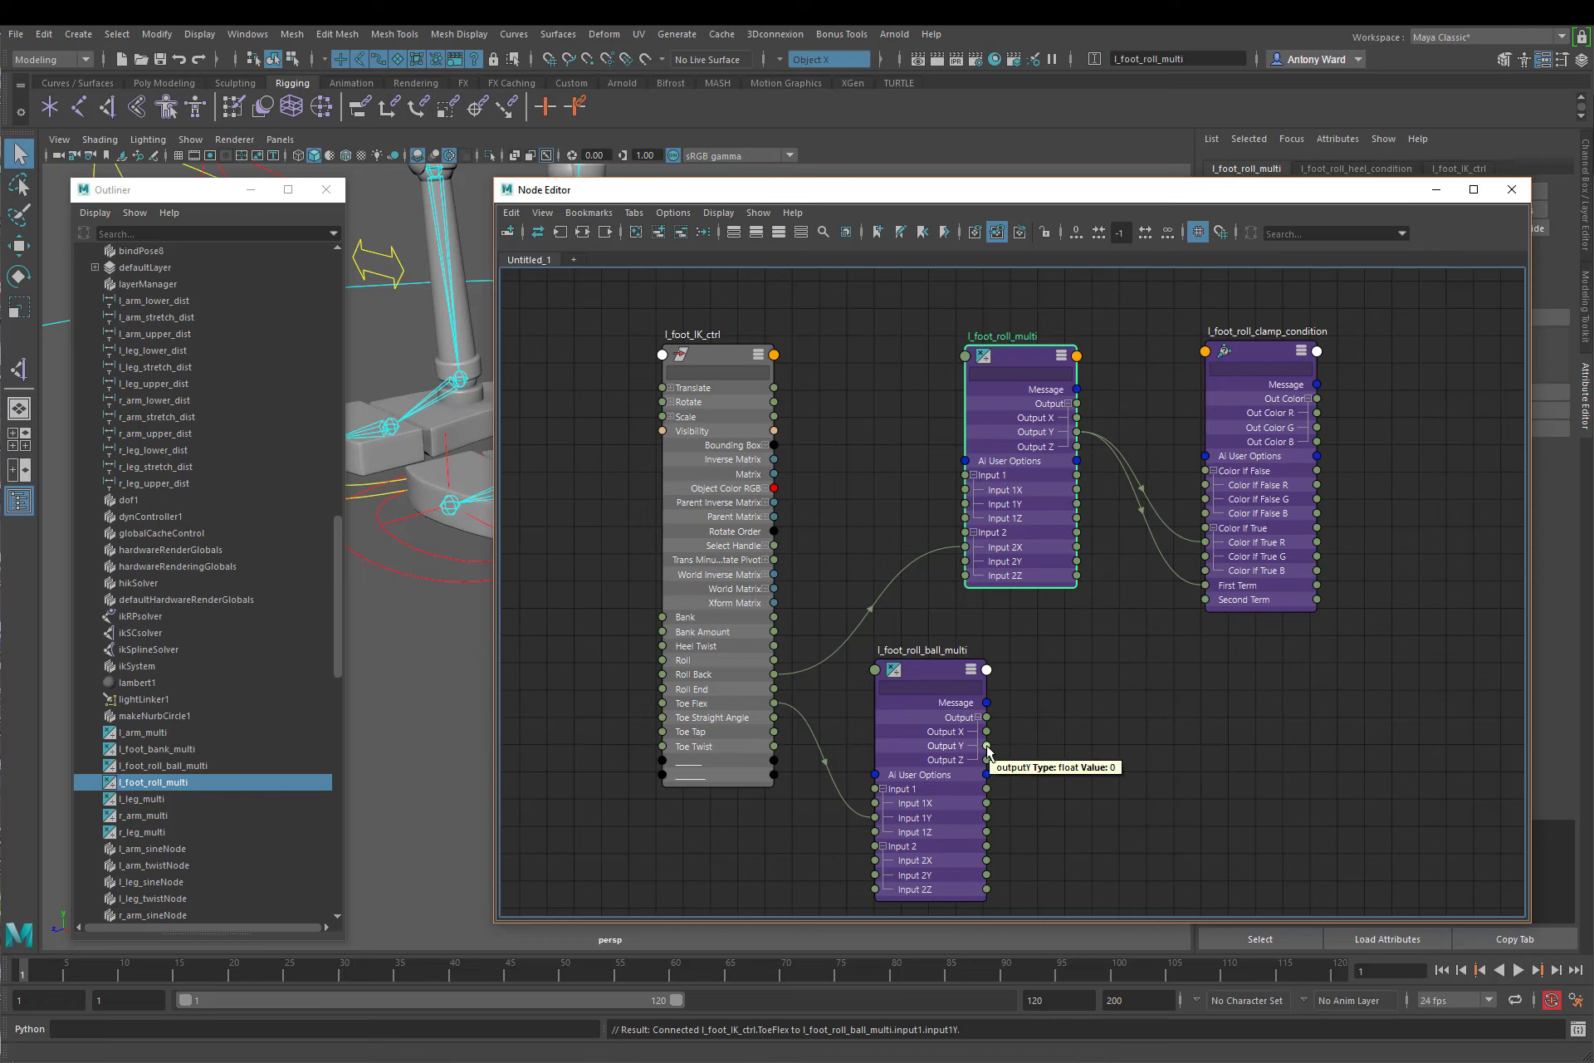
pyautogui.moveTo(987, 746); pyautogui.dragTo(965, 561)
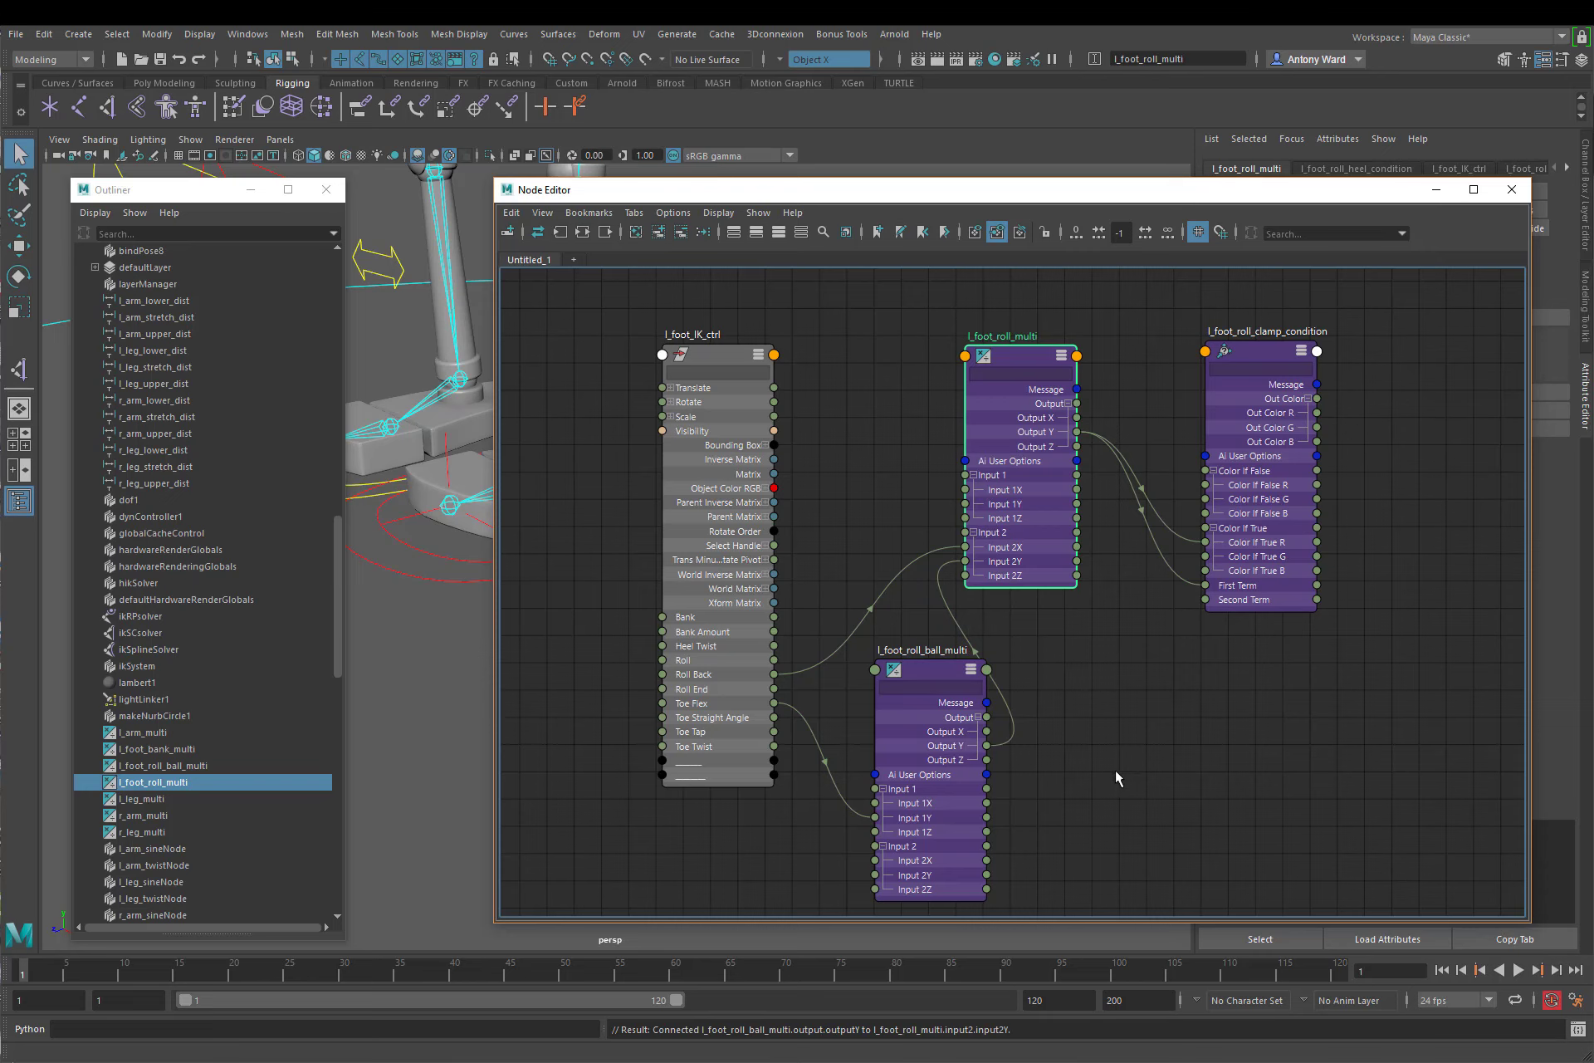
pyautogui.keyDown('alt'); pyautogui.moveTo(1089, 720); pyautogui.dragTo(1071, 690, button='middle'); pyautogui.keyUp('alt')
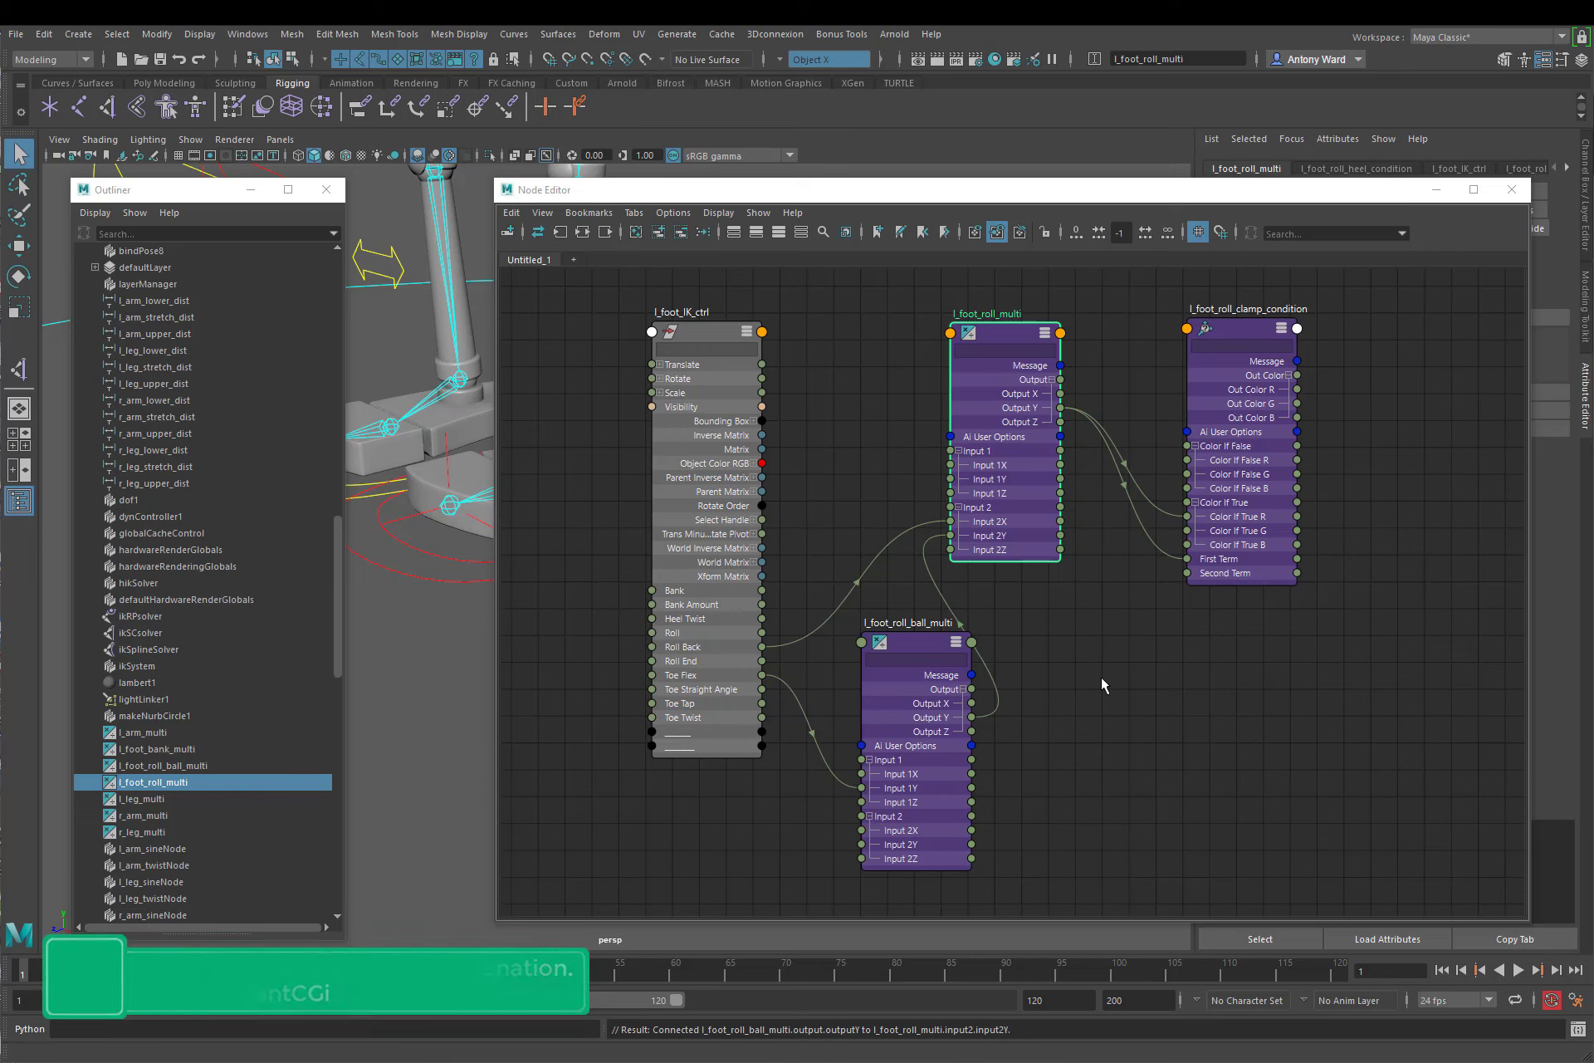
pyautogui.click(1040, 651)
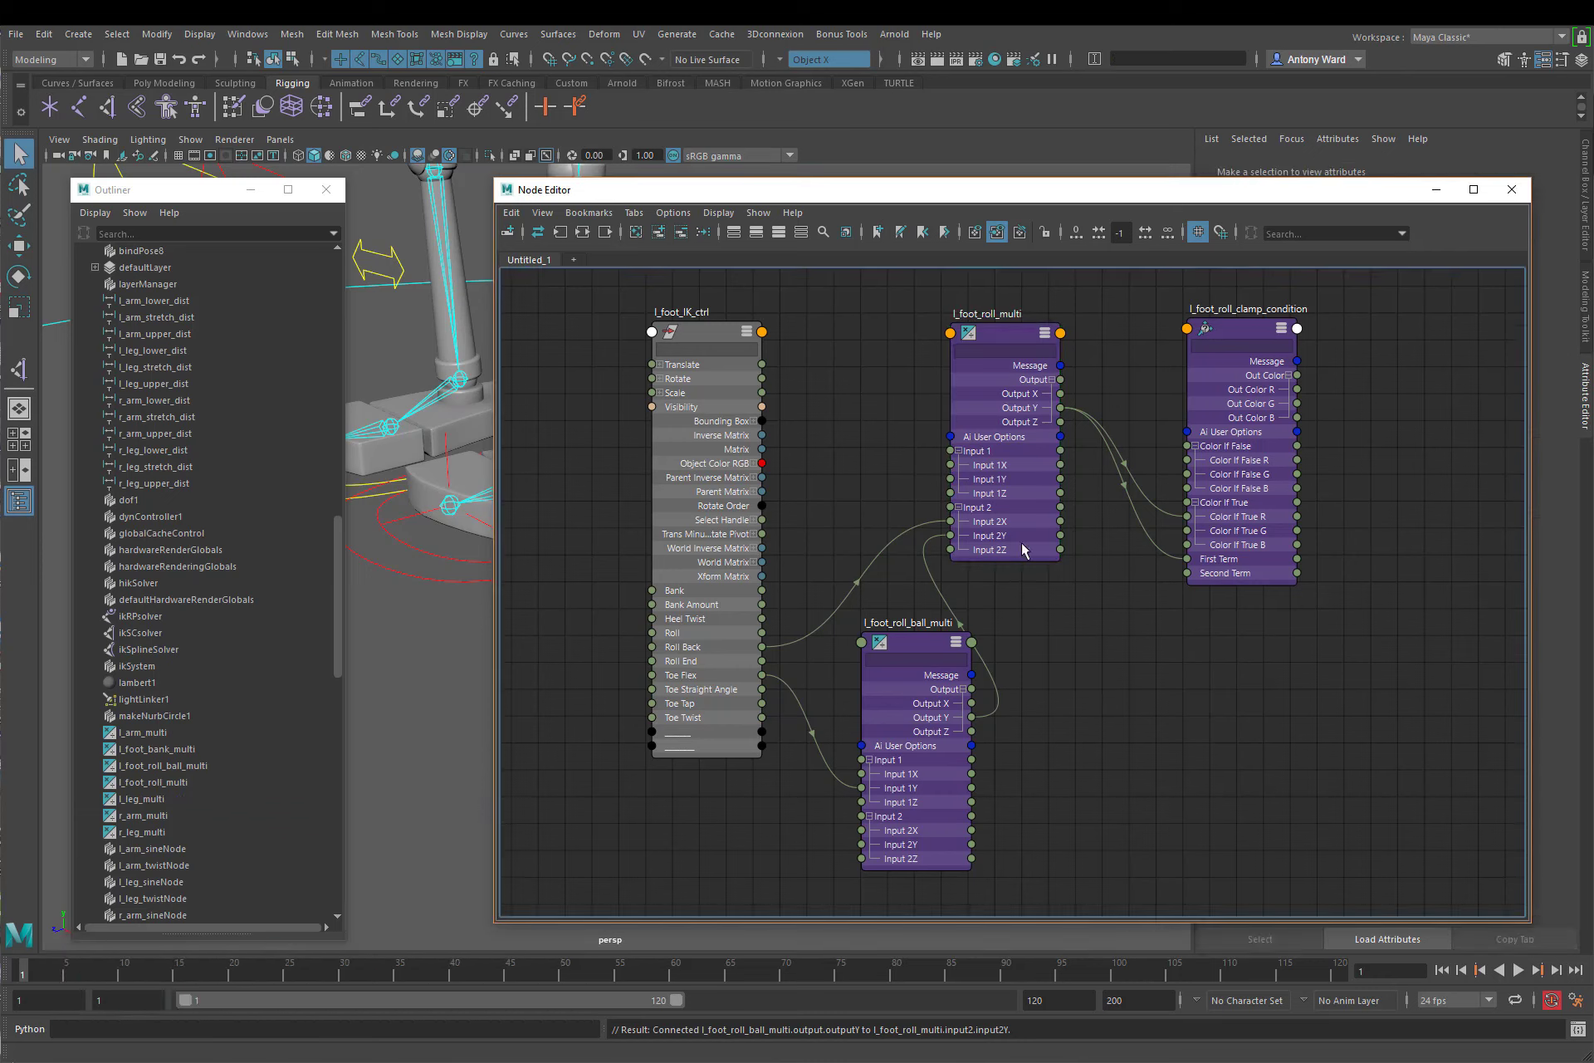
# Step: Add l_foot_ball_pivot to the node graph, show its primary attributes and place it beyond l_foot_roll_clamp_condition
pyautogui.keyDown('alt'); pyautogui.moveTo(1004, 536); pyautogui.dragTo(955, 542, button='middle'); pyautogui.keyUp('alt')
pyautogui.scroll(15, 212, 462)
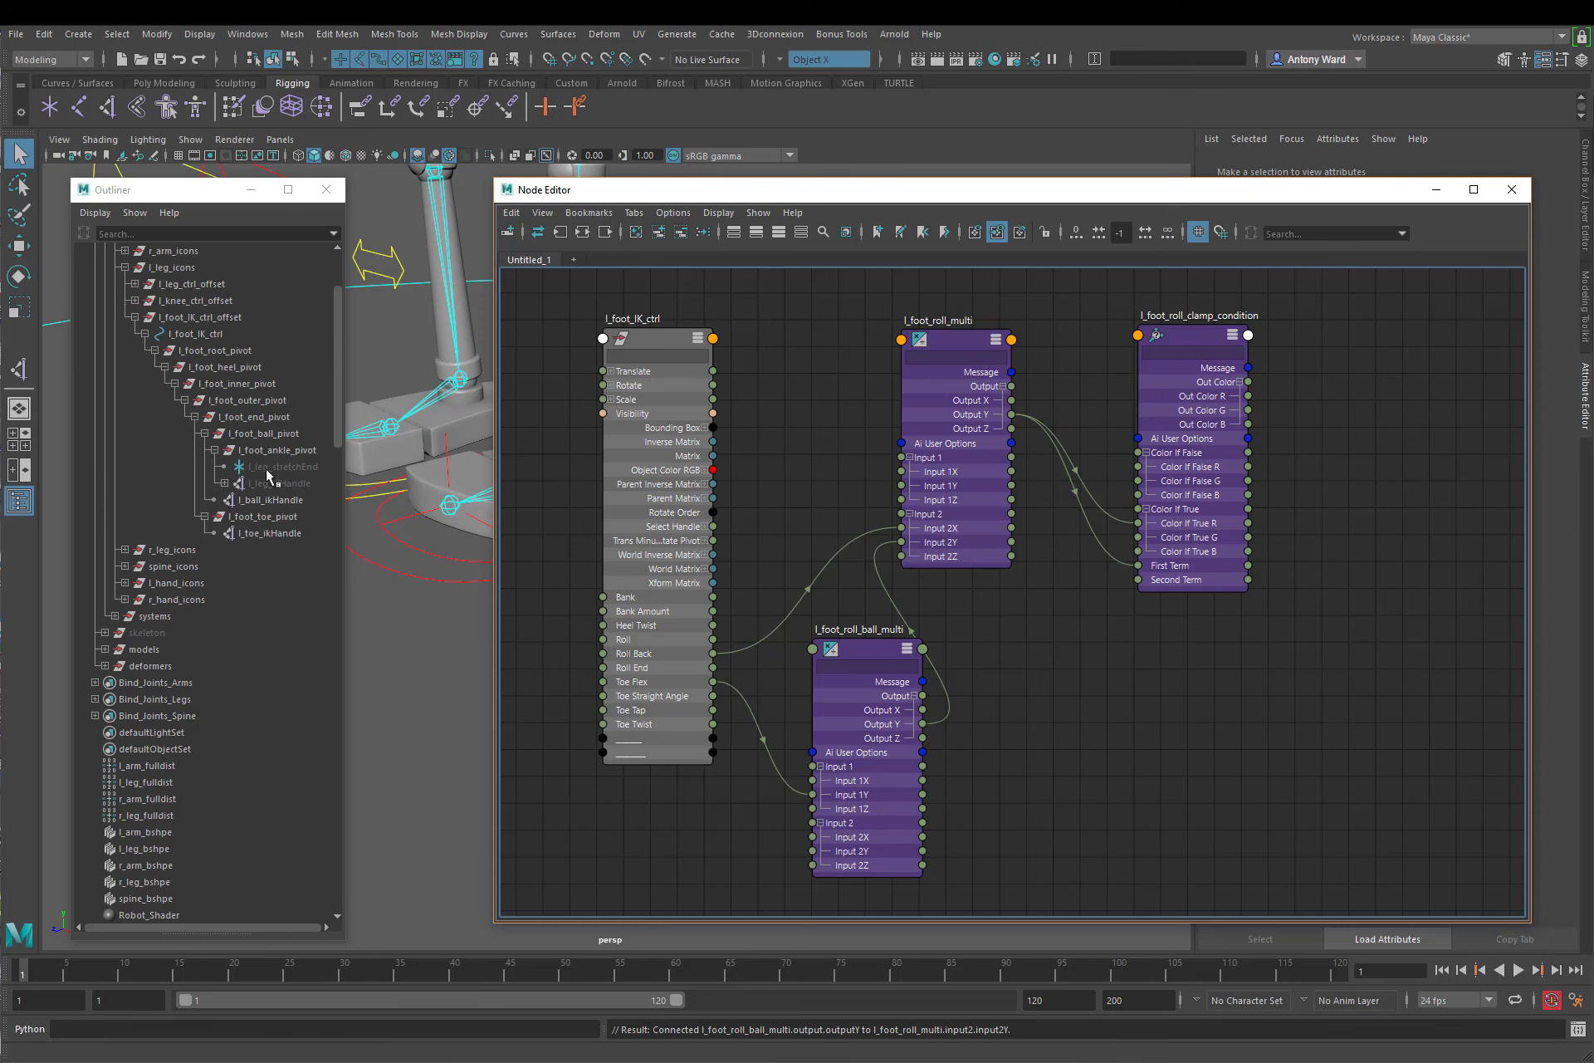
pyautogui.click(264, 433)
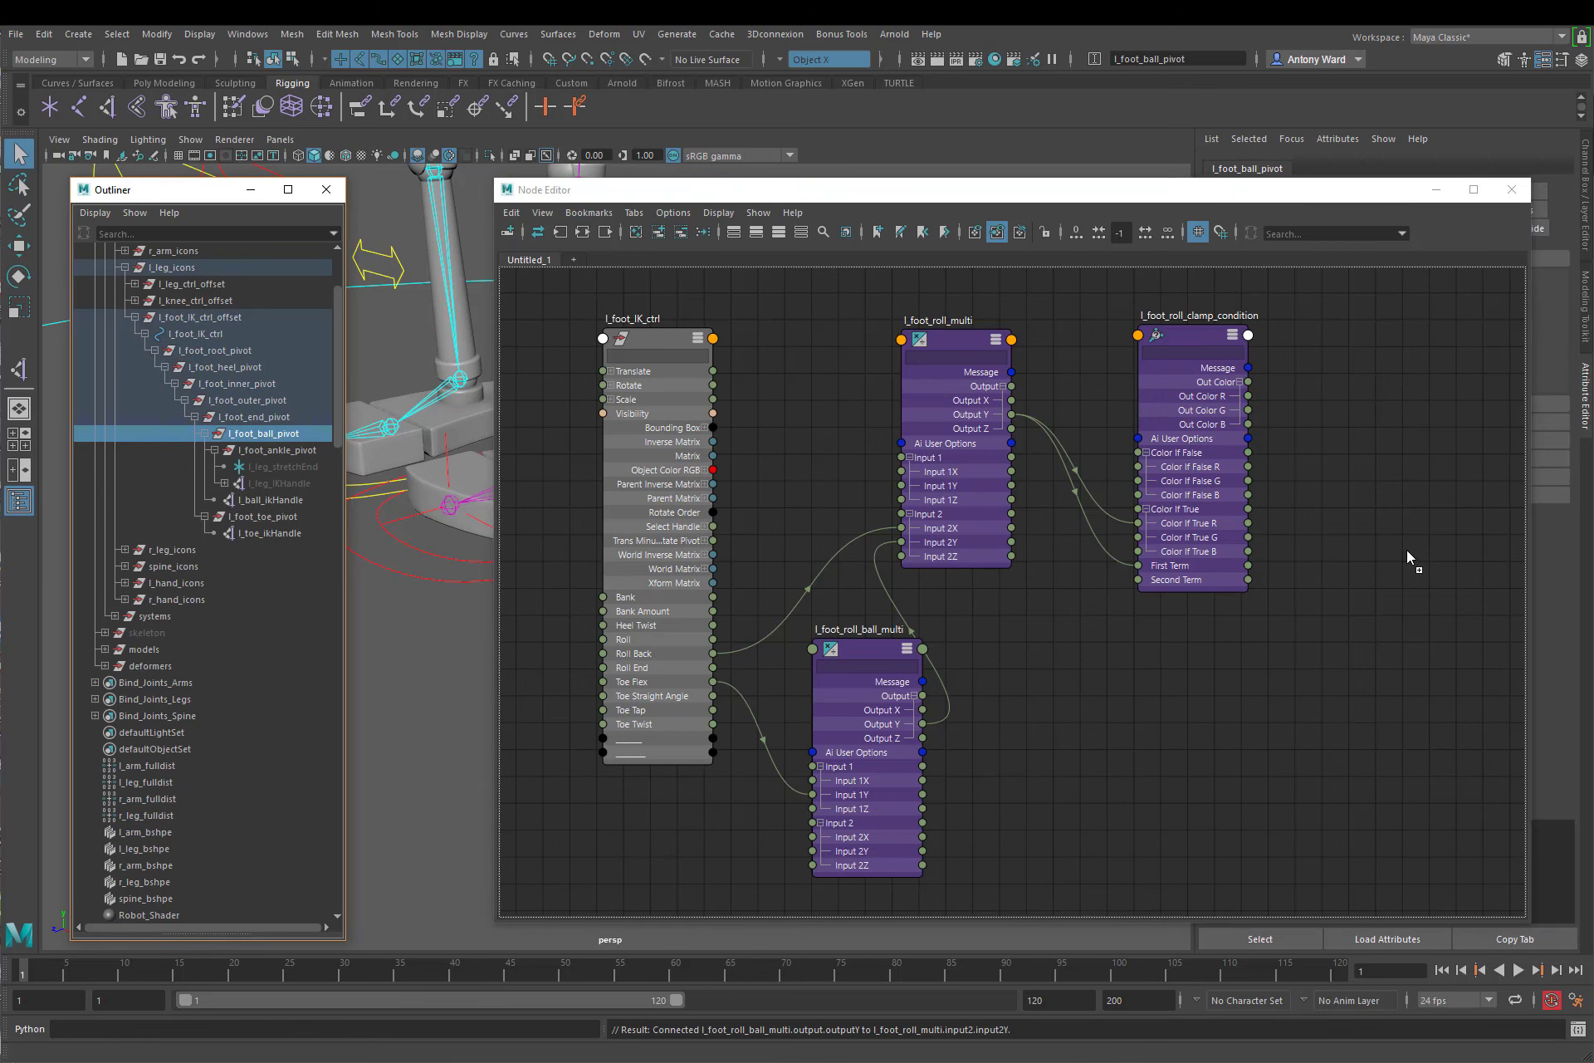
pyautogui.moveTo(1409, 558); pyautogui.dragTo(1411, 561, button='middle')
pyautogui.click(1513, 579)
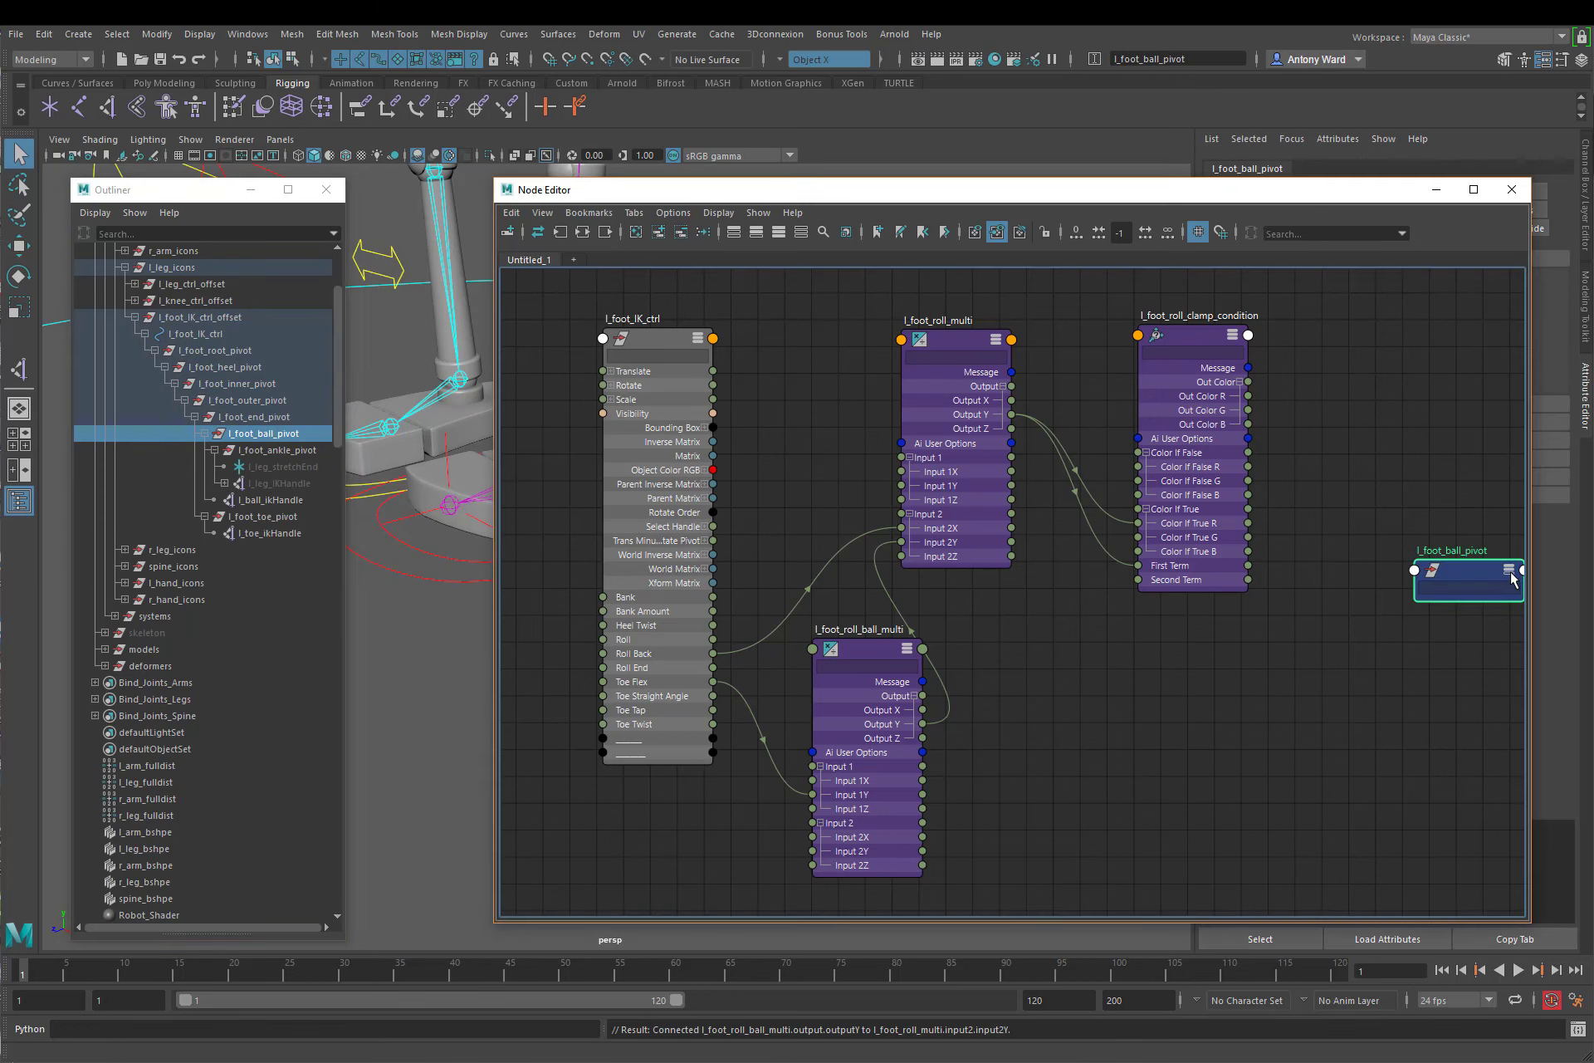
pyautogui.click(1511, 573)
pyautogui.click(1511, 572)
pyautogui.click(1510, 572)
pyautogui.click(1511, 571)
pyautogui.click(1511, 572)
pyautogui.moveTo(1454, 578); pyautogui.dragTo(1403, 526)
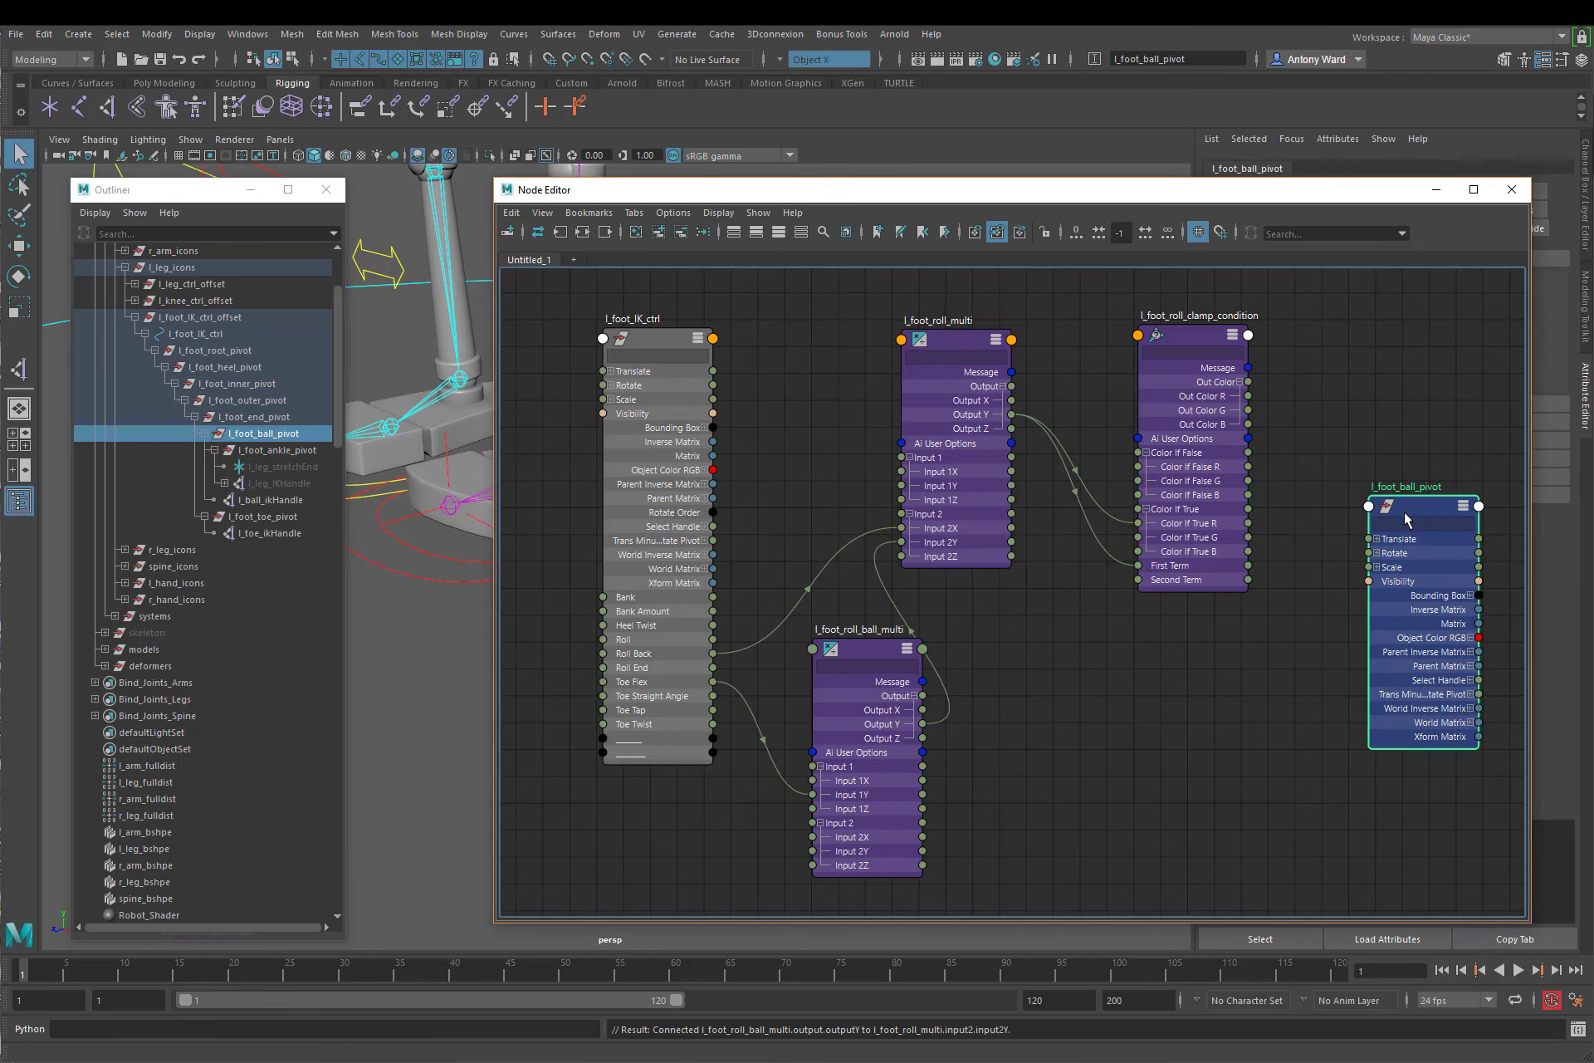
# Step: Expand l_foot_ball_pivot's Rotate and connect l_foot_roll_clamp_condition's Out Color R to its Rotate X
pyautogui.moveTo(1188, 613); pyautogui.dragTo(1146, 625, button='middle')
pyautogui.keyDown('alt'); pyautogui.moveTo(1147, 625); pyautogui.dragTo(1135, 629, button='right'); pyautogui.keyUp('alt')
pyautogui.keyDown('alt'); pyautogui.moveTo(1163, 655); pyautogui.dragTo(1128, 654, button='middle'); pyautogui.keyUp('alt')
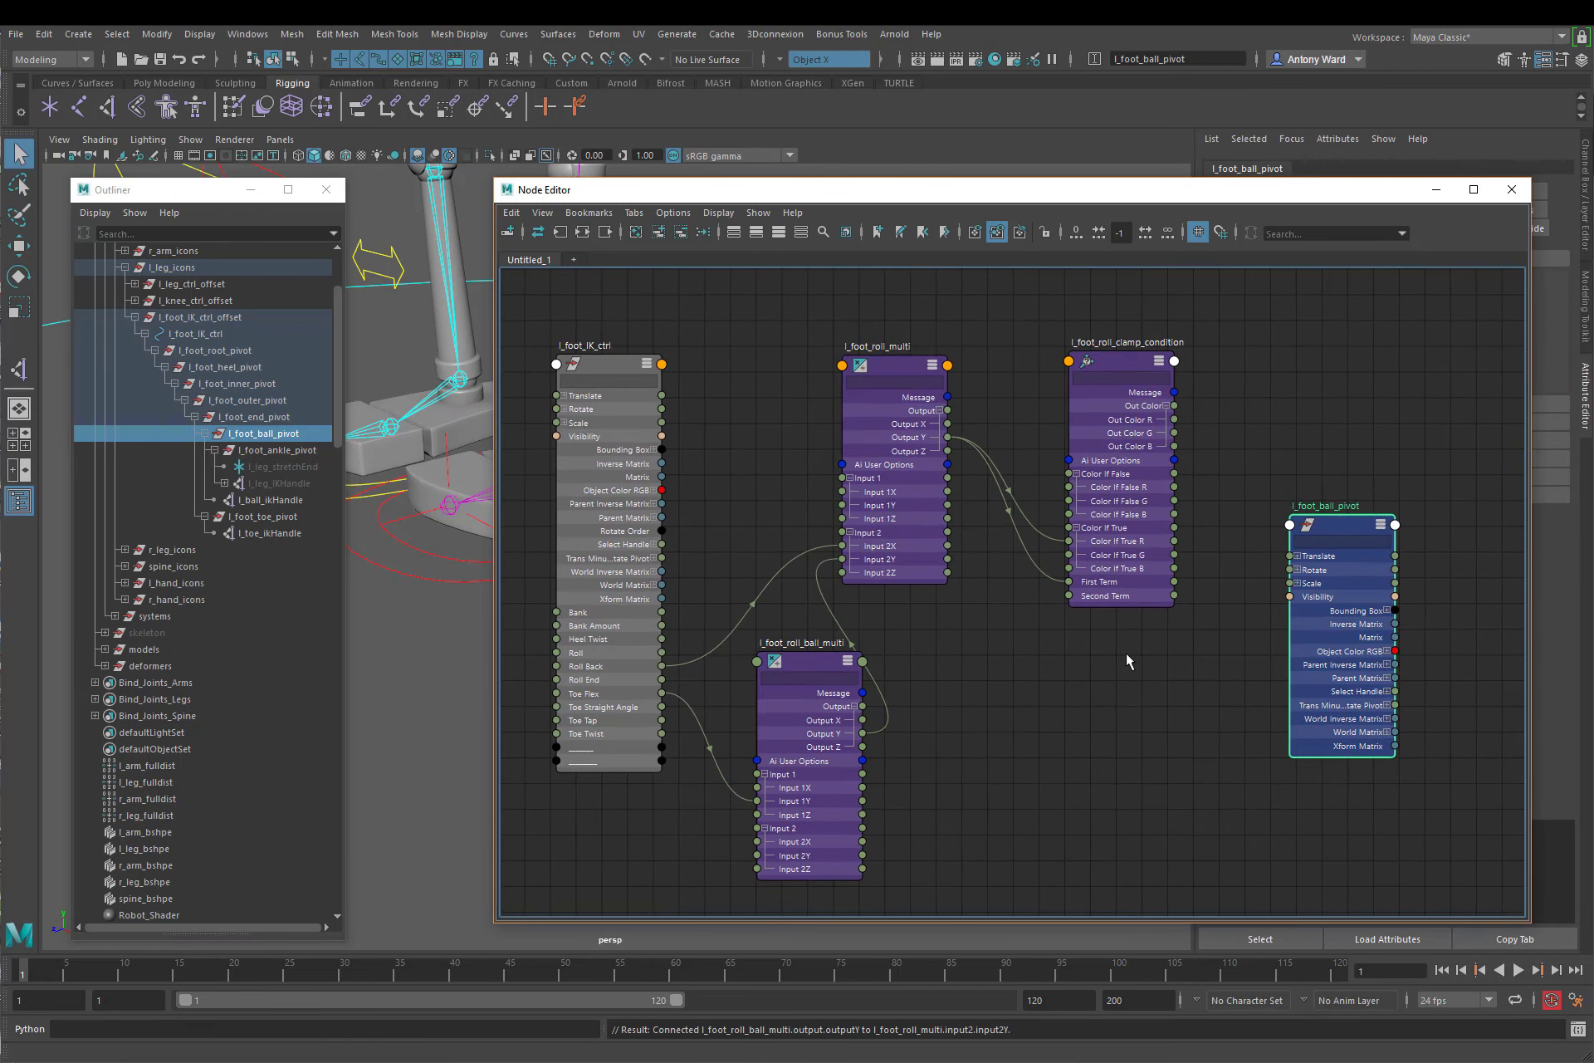
pyautogui.click(1297, 570)
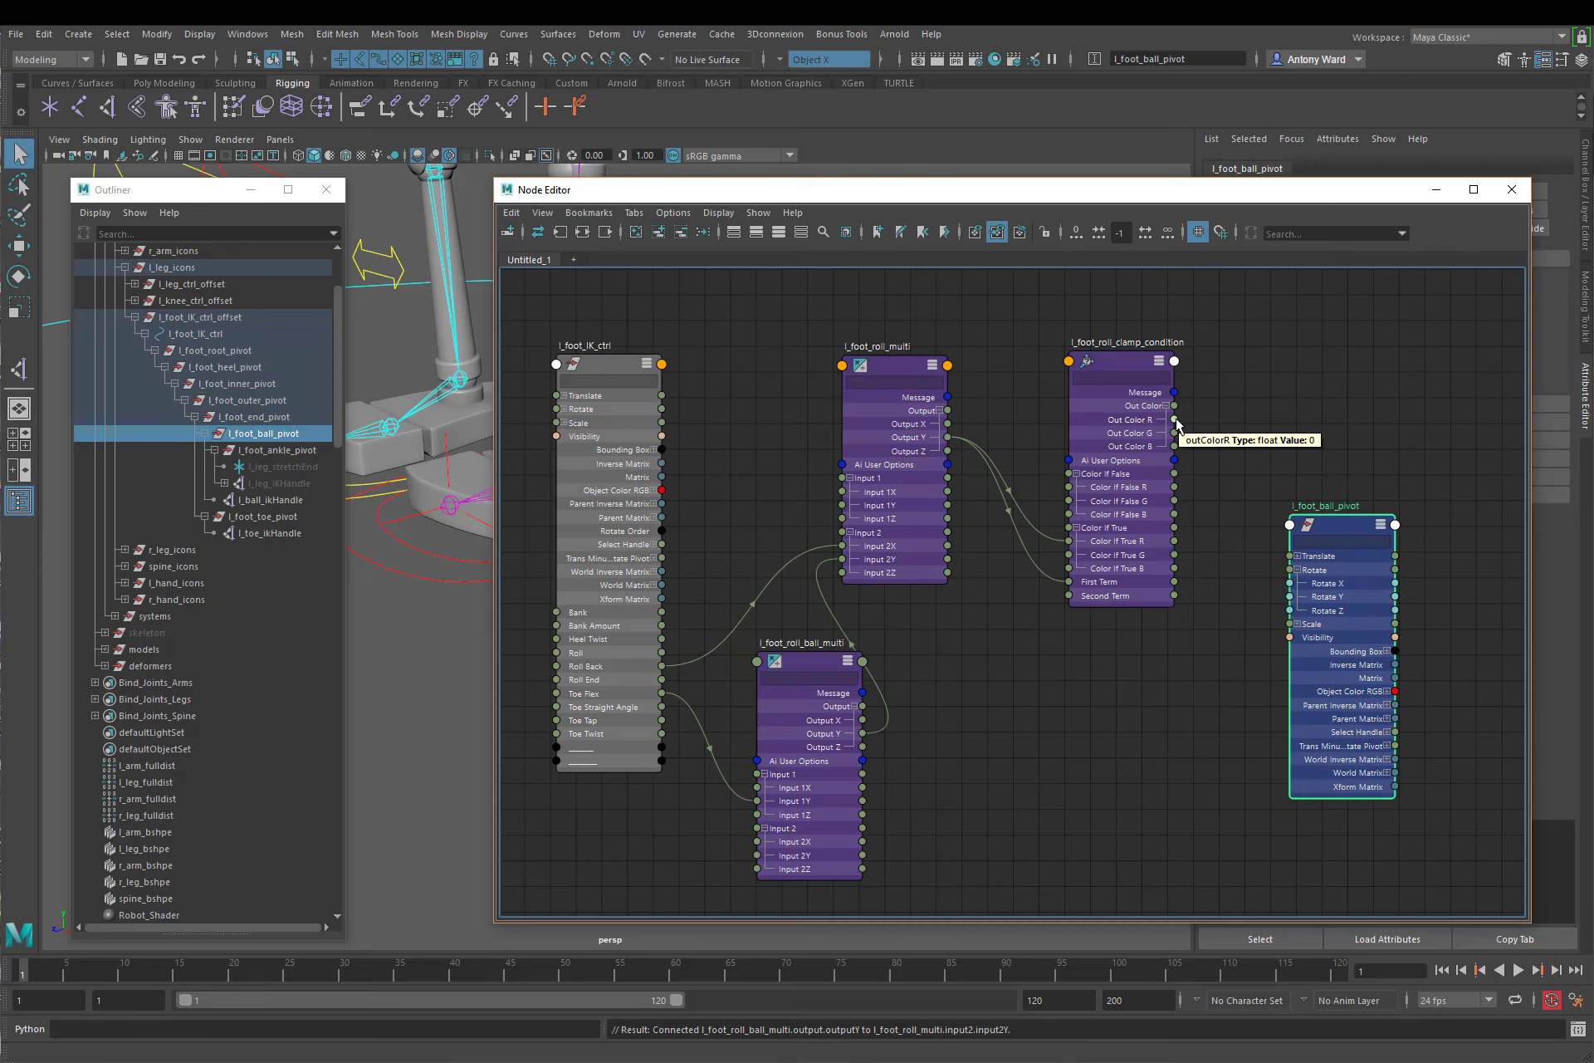
pyautogui.moveTo(1176, 420); pyautogui.dragTo(1289, 584)
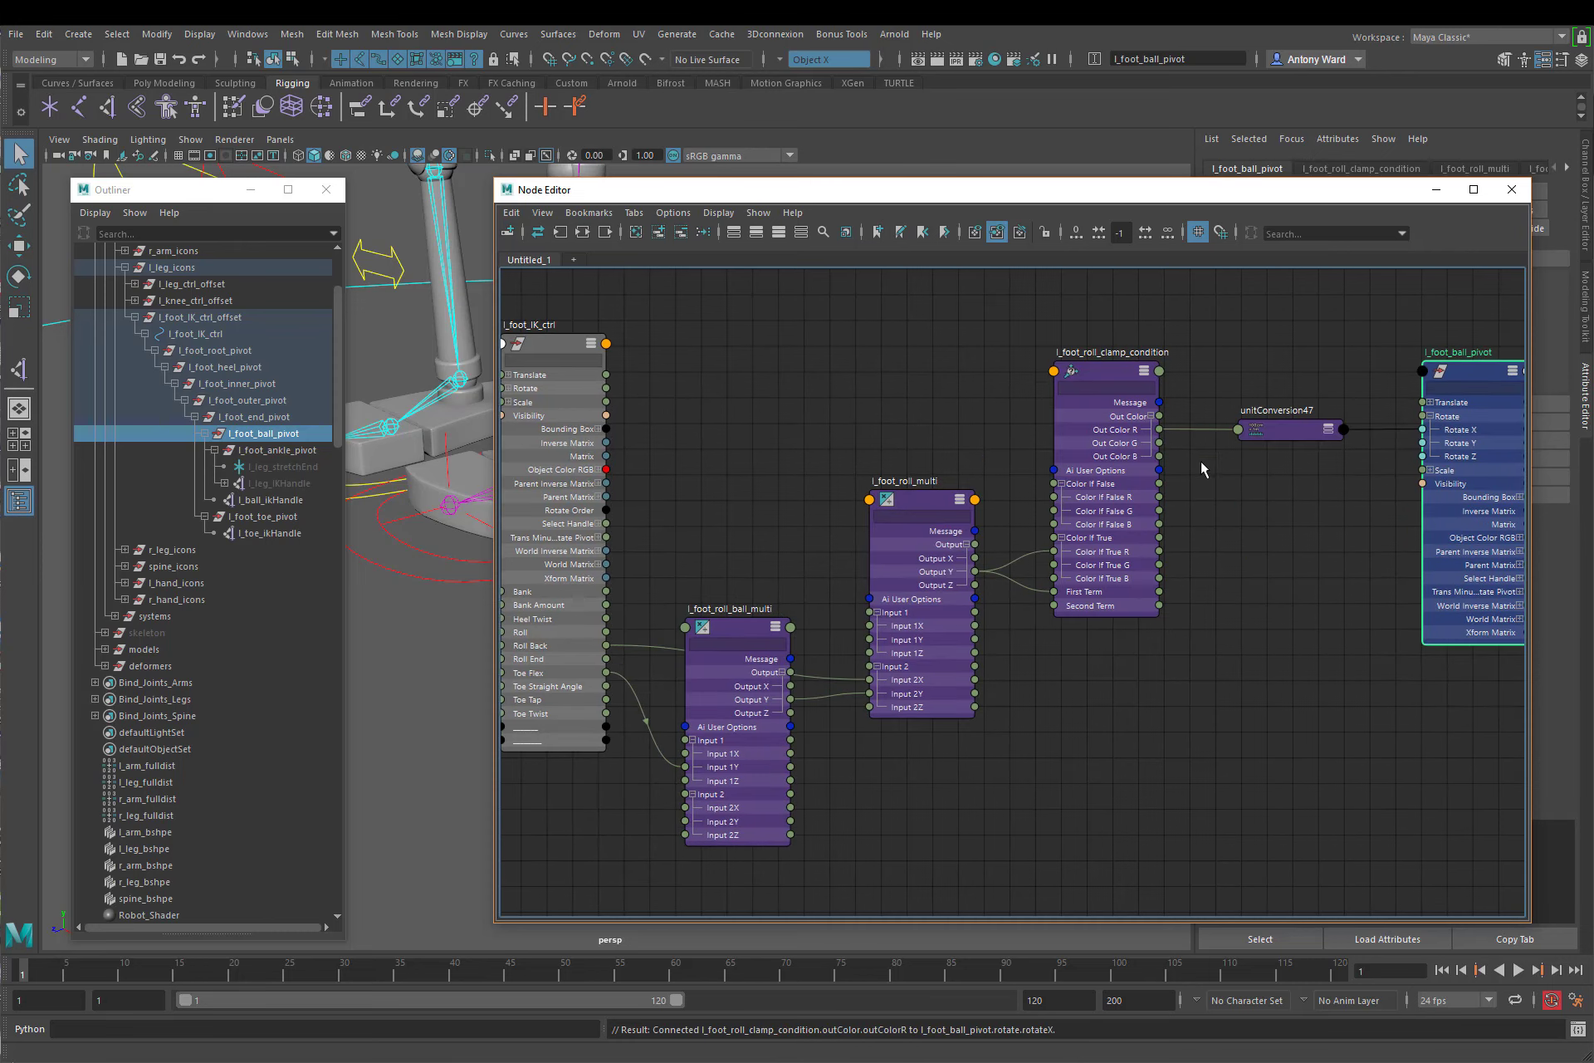
pyautogui.click(1304, 568)
pyautogui.keyDown('alt'); pyautogui.moveTo(1304, 567); pyautogui.dragTo(1270, 568, button='right'); pyautogui.keyUp('alt')
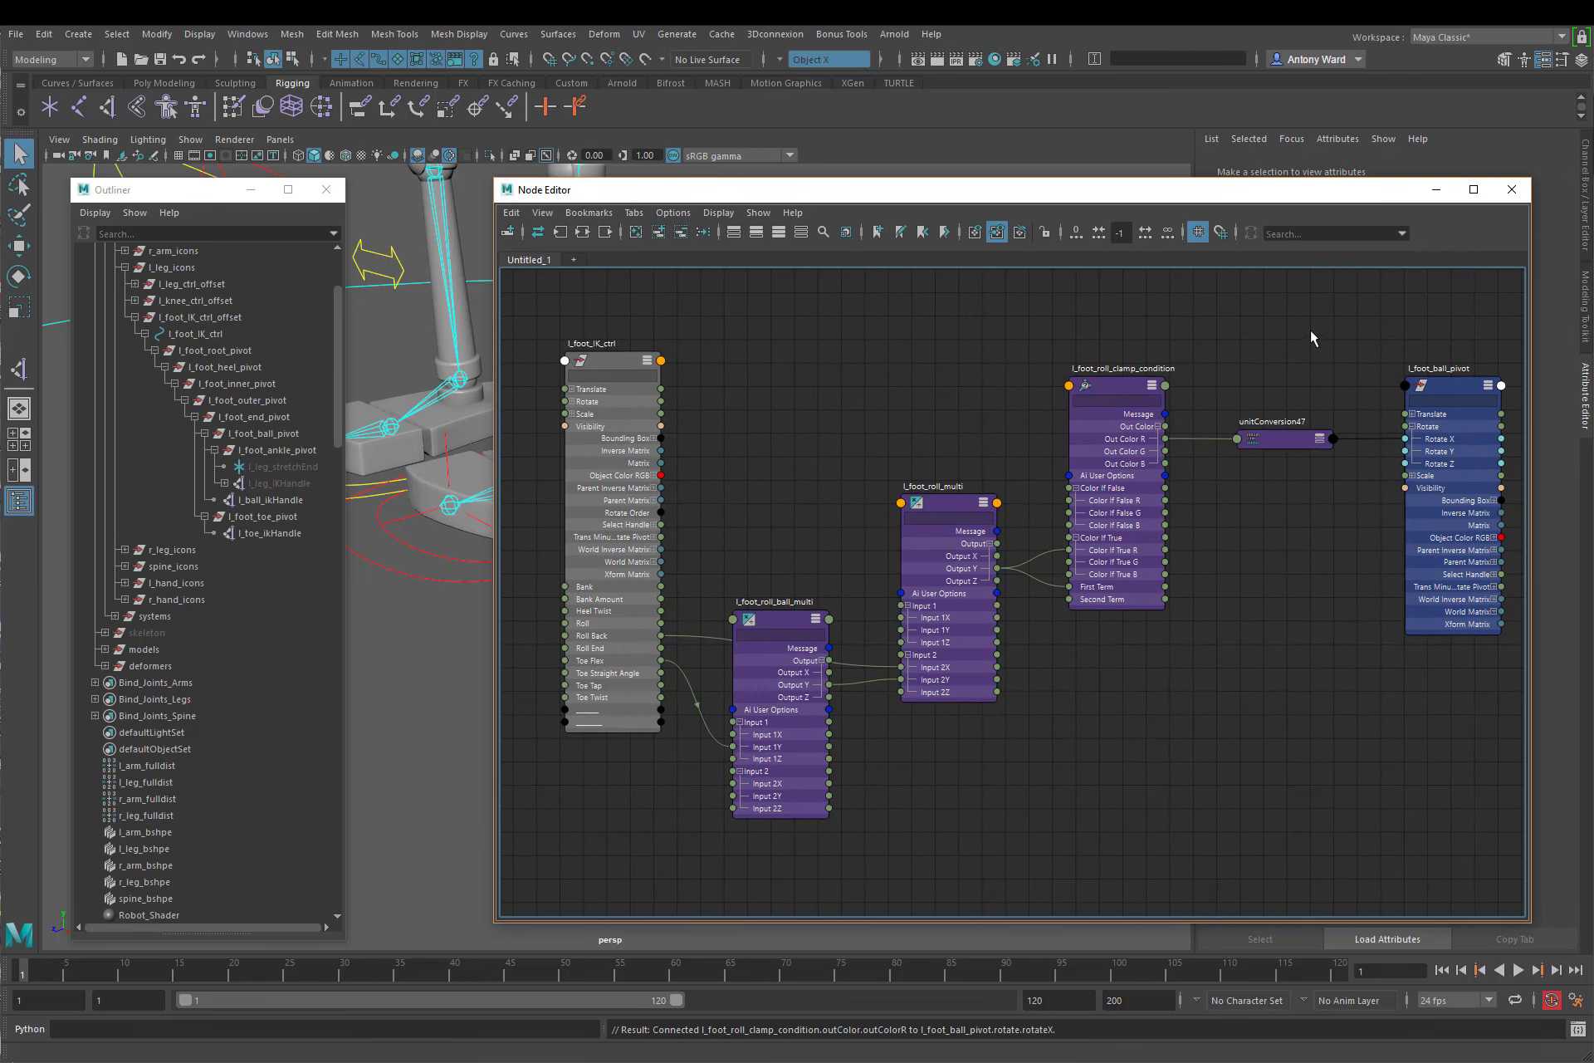
# Step: Test the left foot roll by setting l_foot_IK_ctrl's Roll to 5, and undo the change
pyautogui.click(1511, 189)
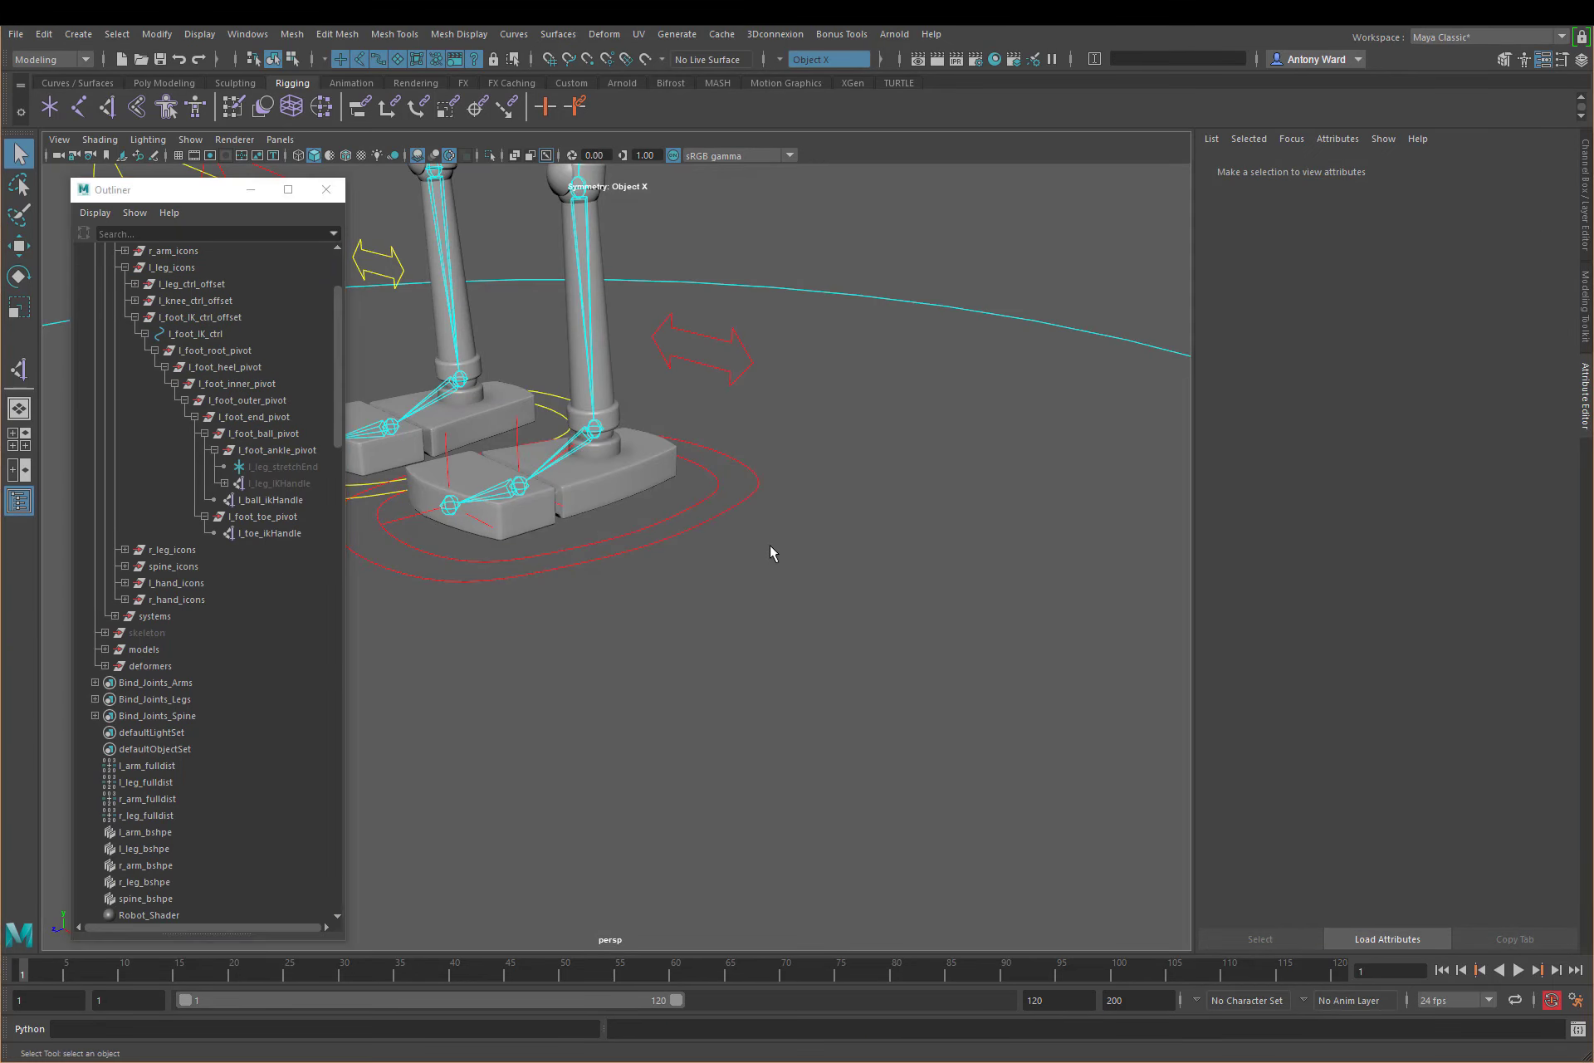
pyautogui.click(753, 500)
pyautogui.keyDown('alt'); pyautogui.moveTo(753, 500); pyautogui.dragTo(881, 532, button='middle'); pyautogui.keyUp('alt')
pyautogui.click(1585, 224)
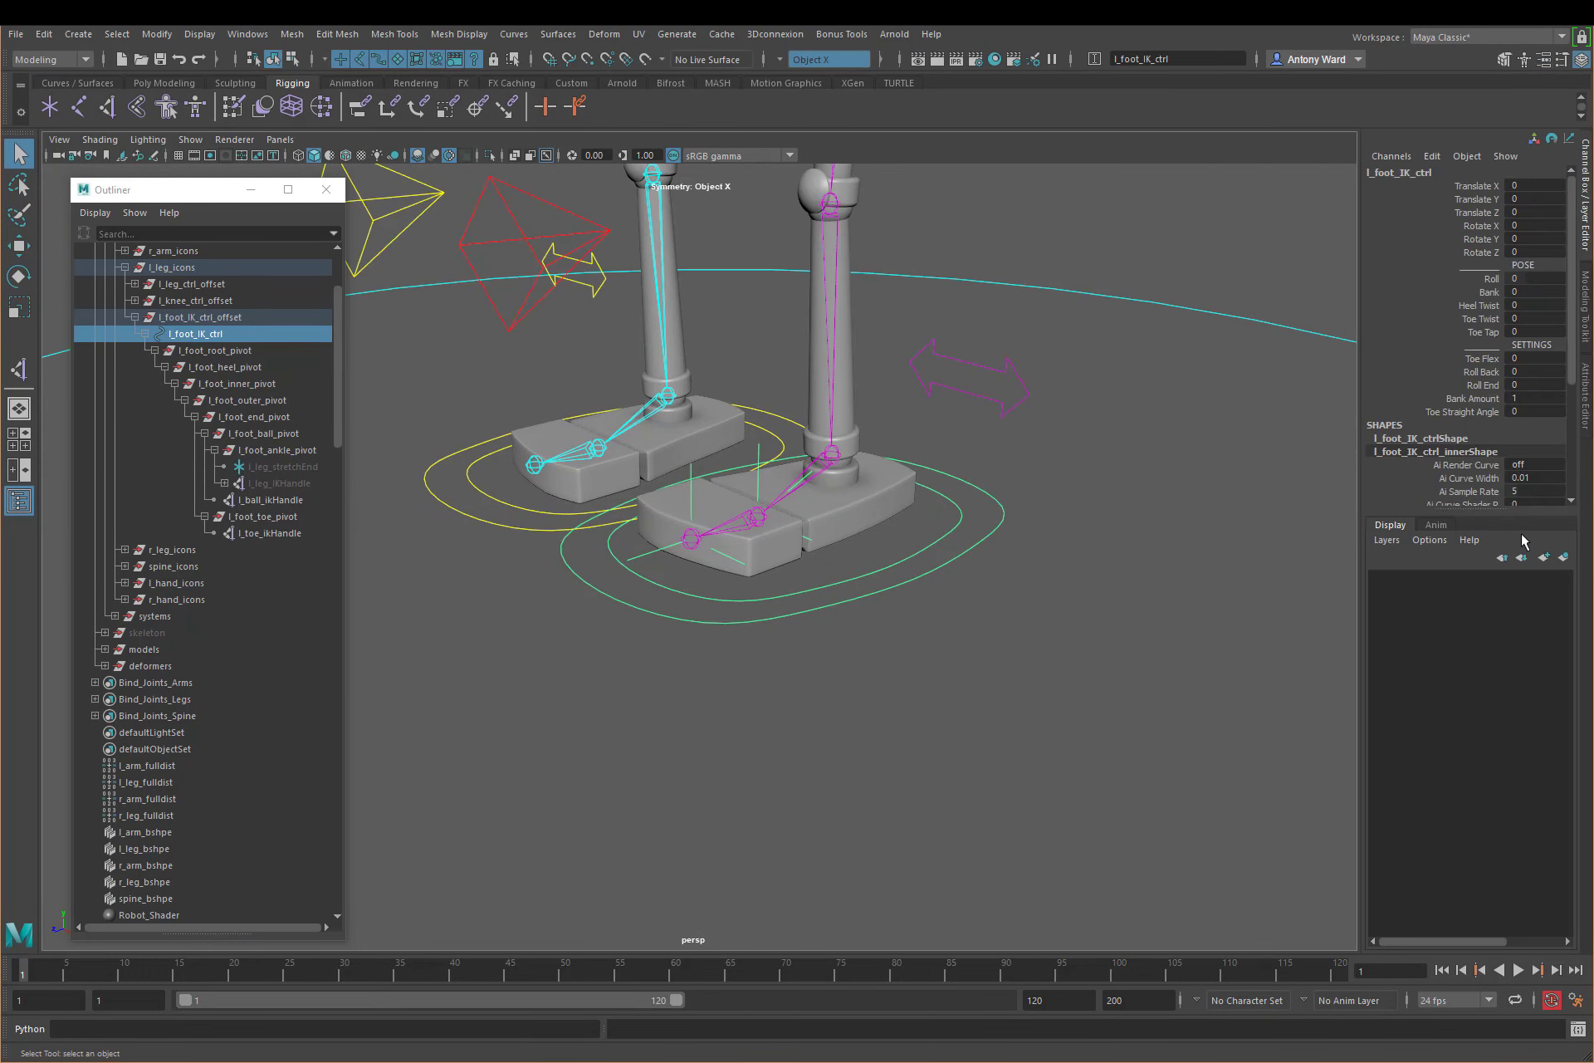
pyautogui.click(1492, 279)
pyautogui.moveTo(1061, 465); pyautogui.dragTo(1094, 467, button='middle')
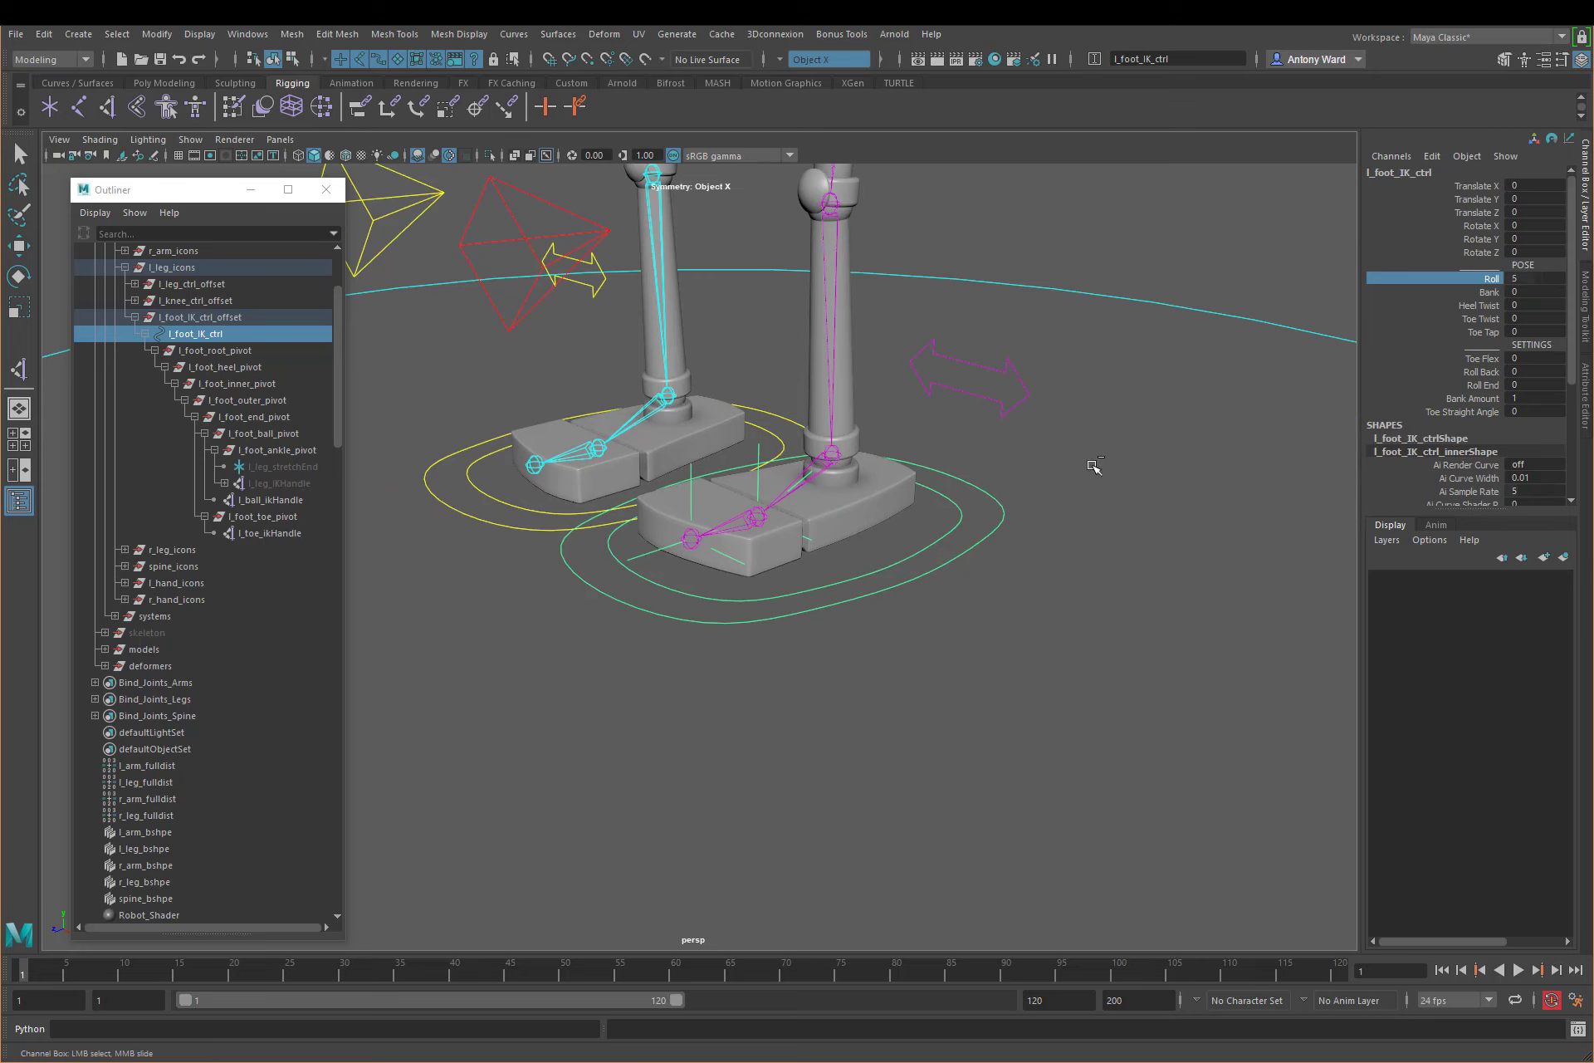
pyautogui.hotkey('ctrl', 'z')
pyautogui.click(117, 950)
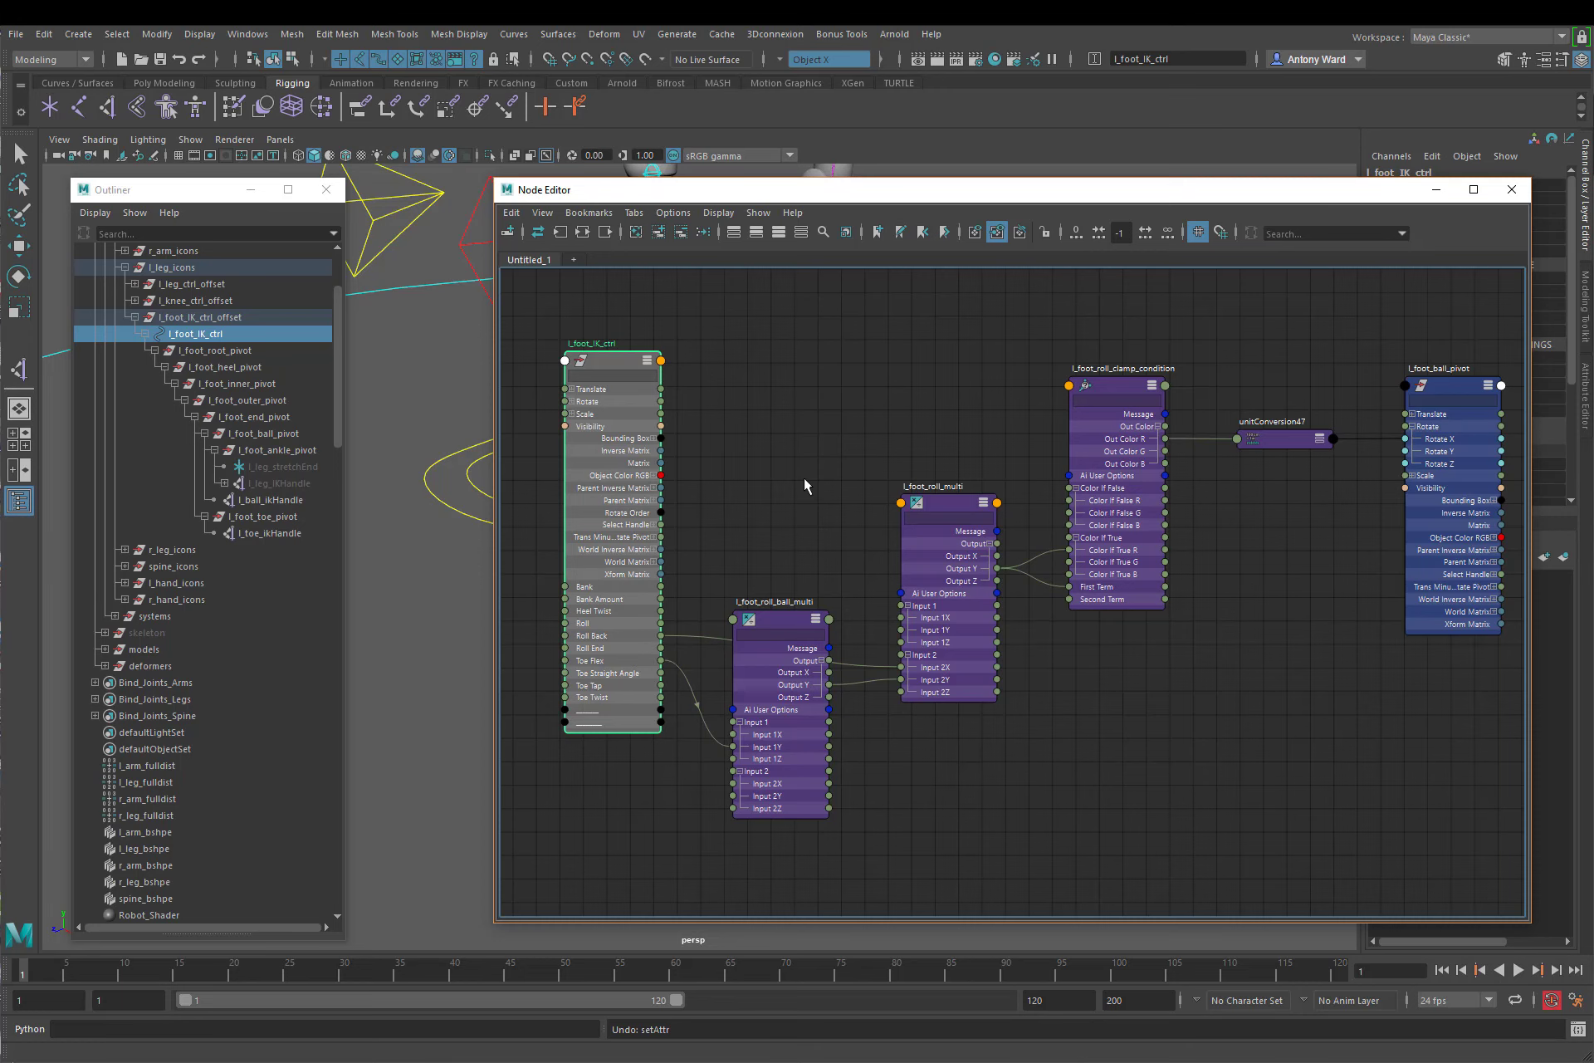
pyautogui.click(1436, 190)
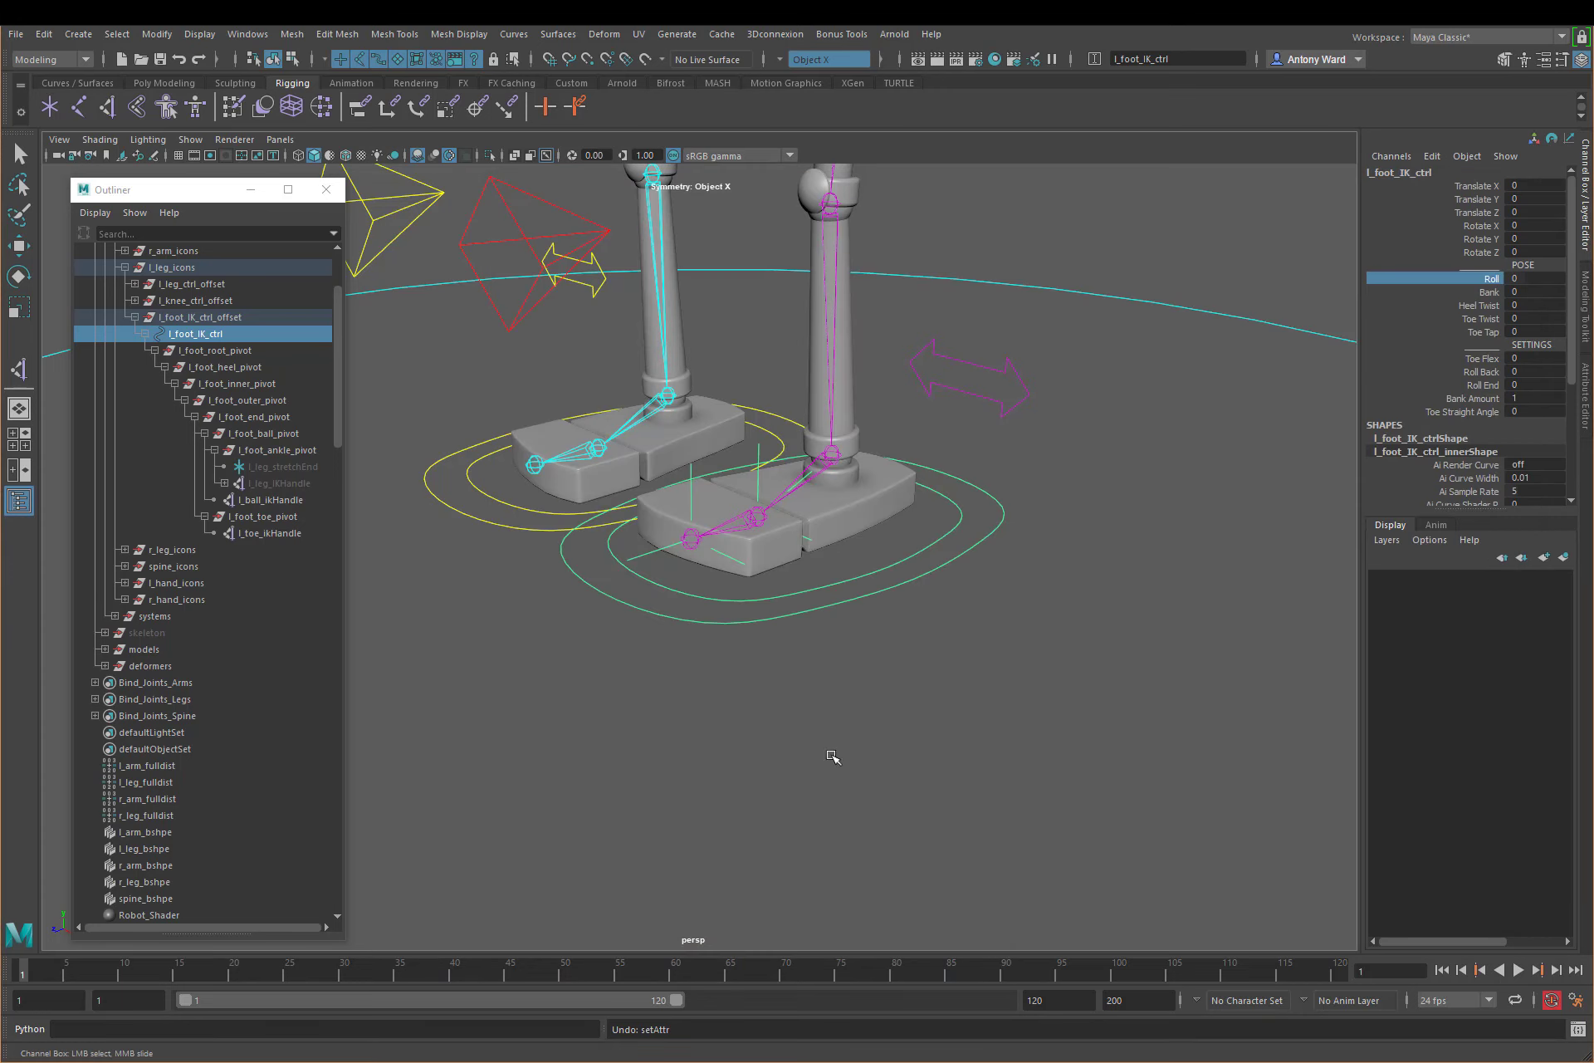
# Step: Set the Operation of l_foot_roll_end_condition to Greater Than
pyautogui.click(521, 701)
pyautogui.scroll(-5, 257, 694)
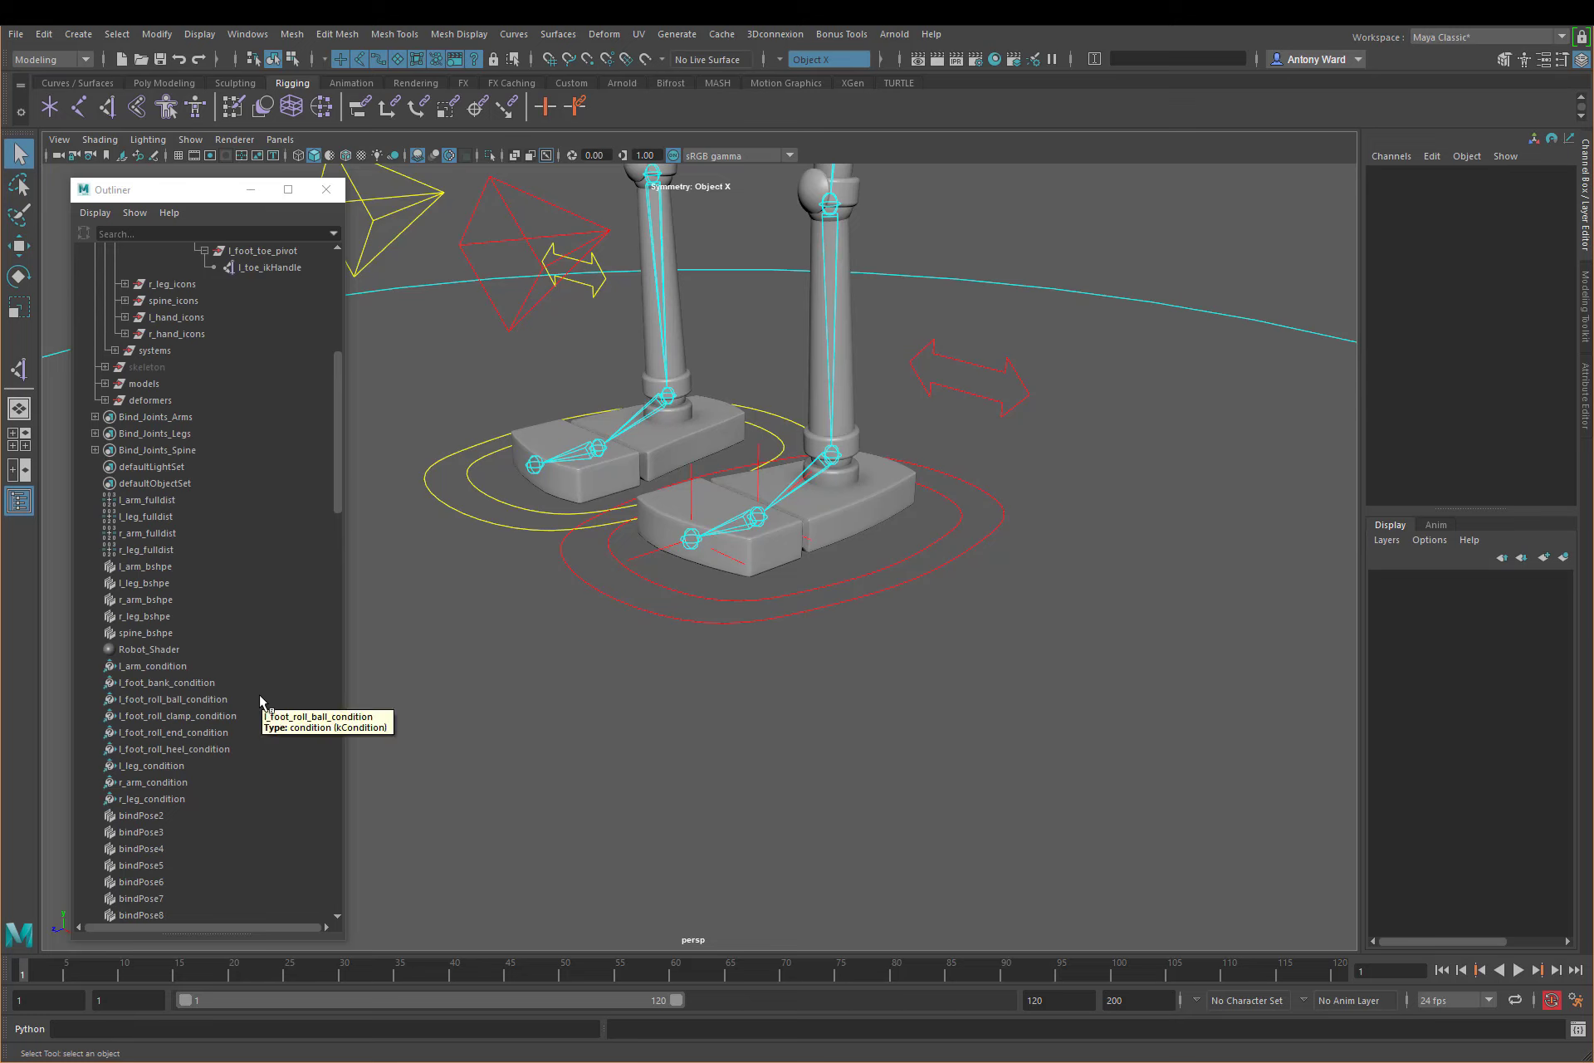
pyautogui.click(196, 699)
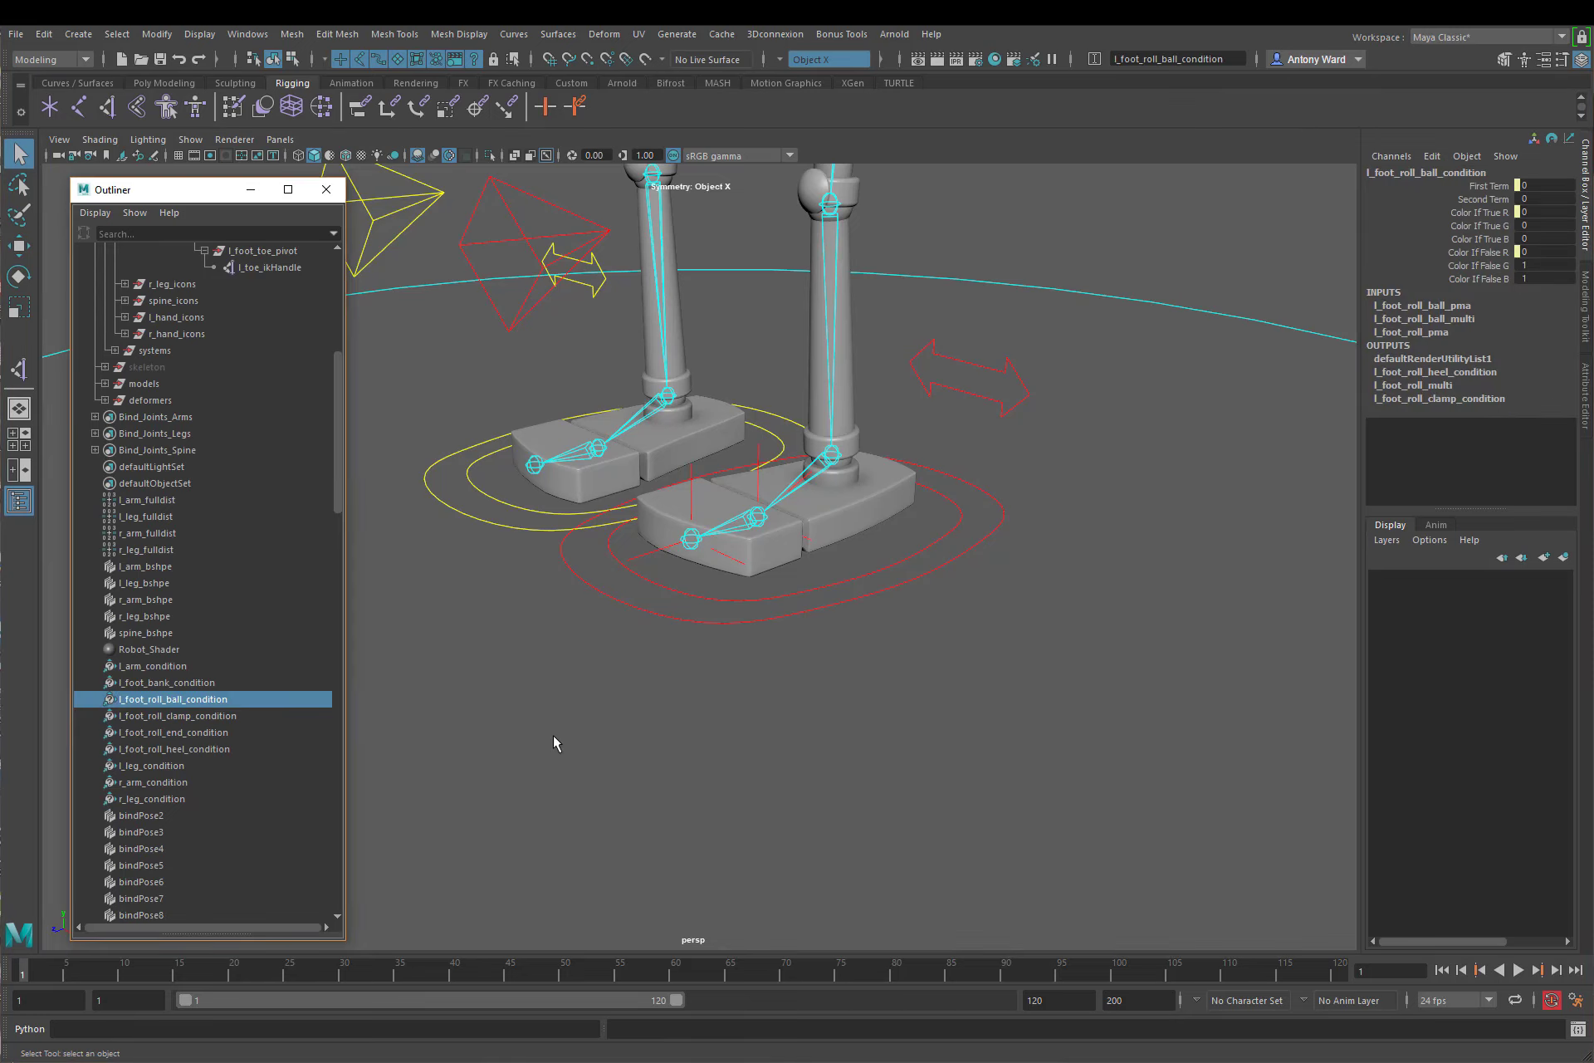
pyautogui.click(267, 732)
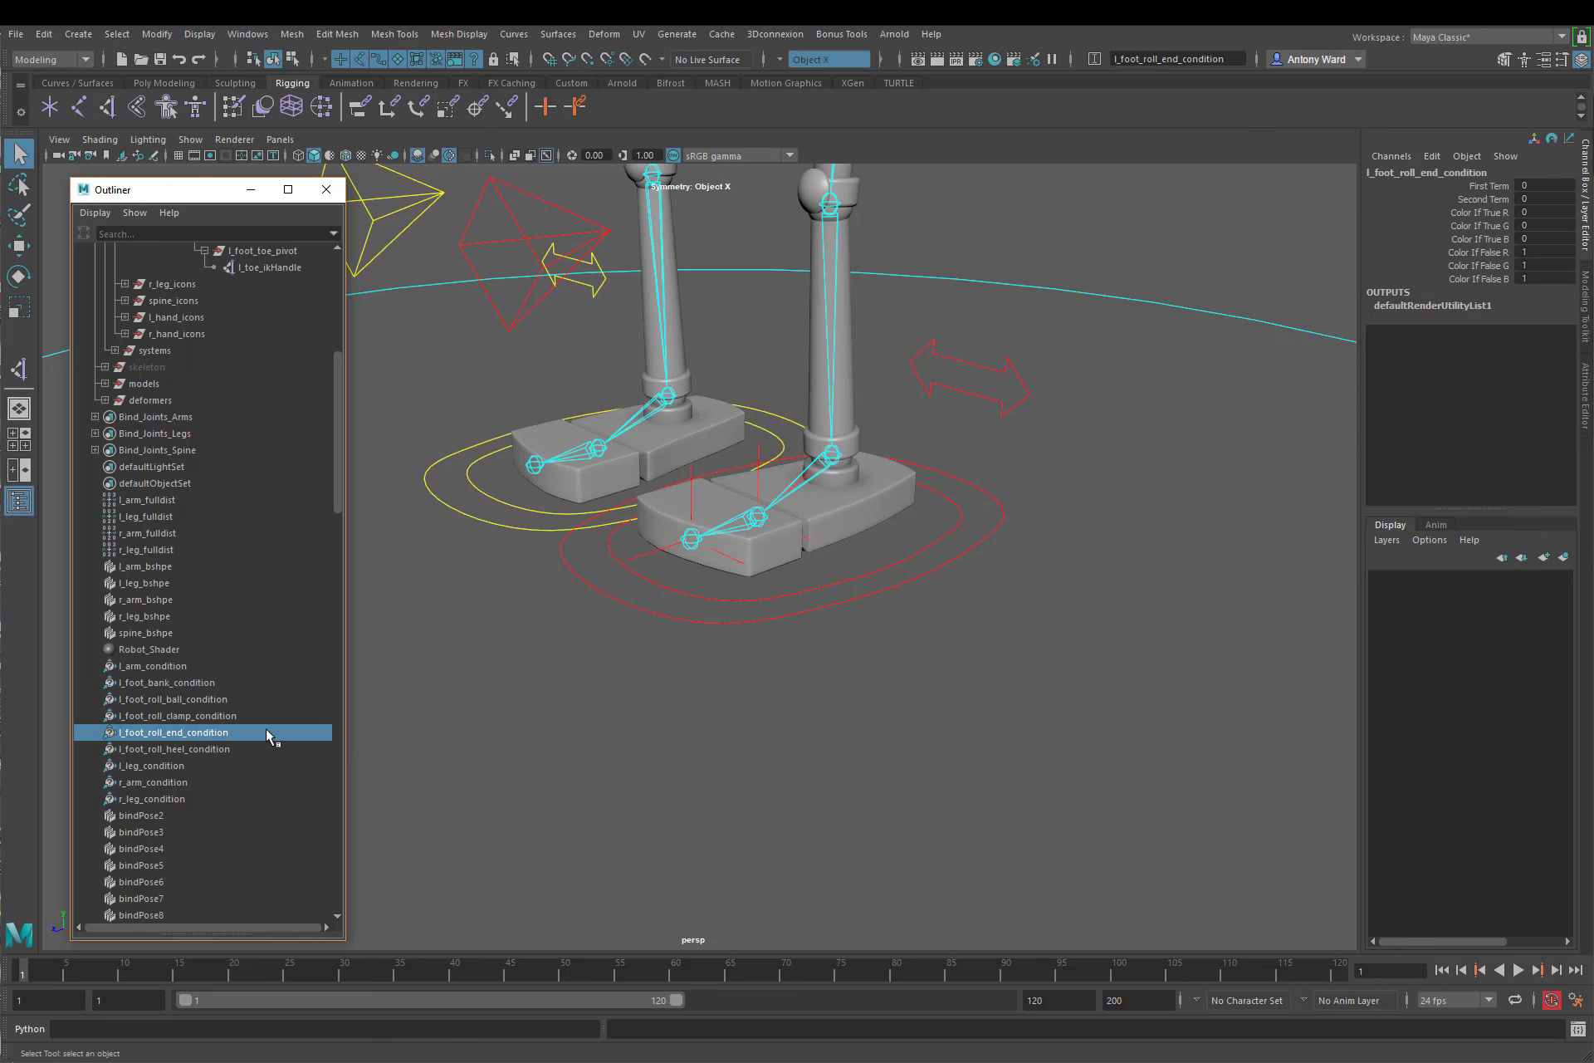
pyautogui.click(1584, 397)
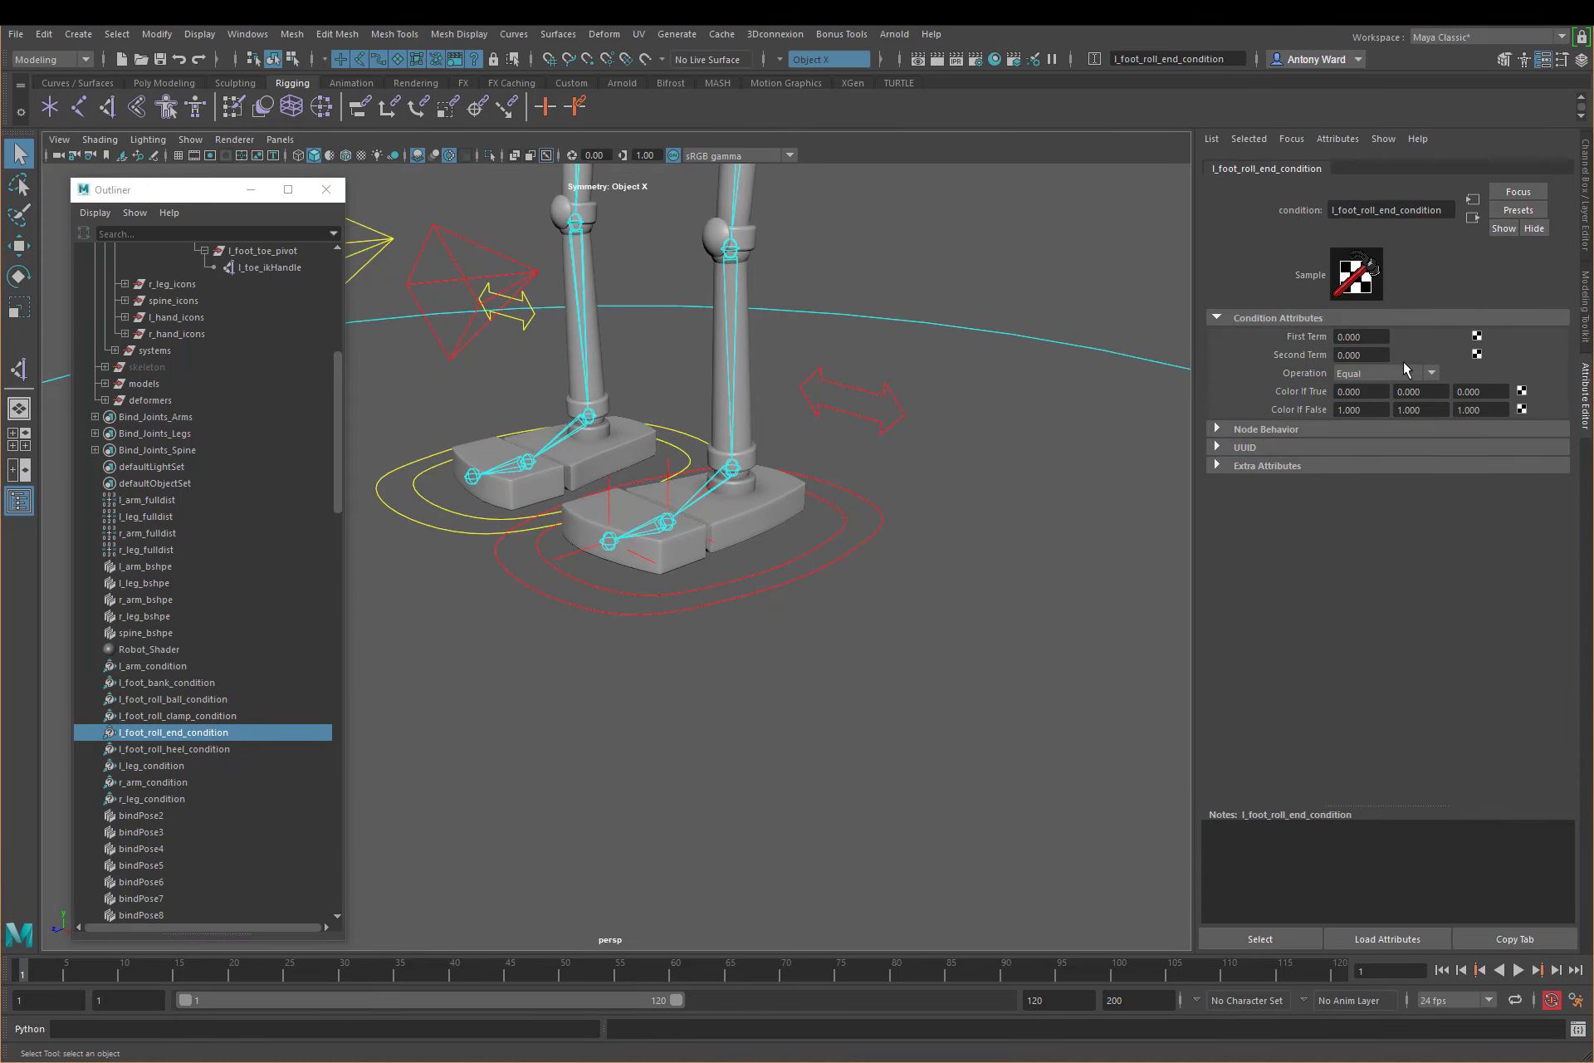
pyautogui.click(1402, 371)
pyautogui.click(1383, 423)
# Step: Set the Operation of l_foot_roll_heel_condition and l_foot_roll_clamp_condition to Greater Than
pyautogui.click(209, 748)
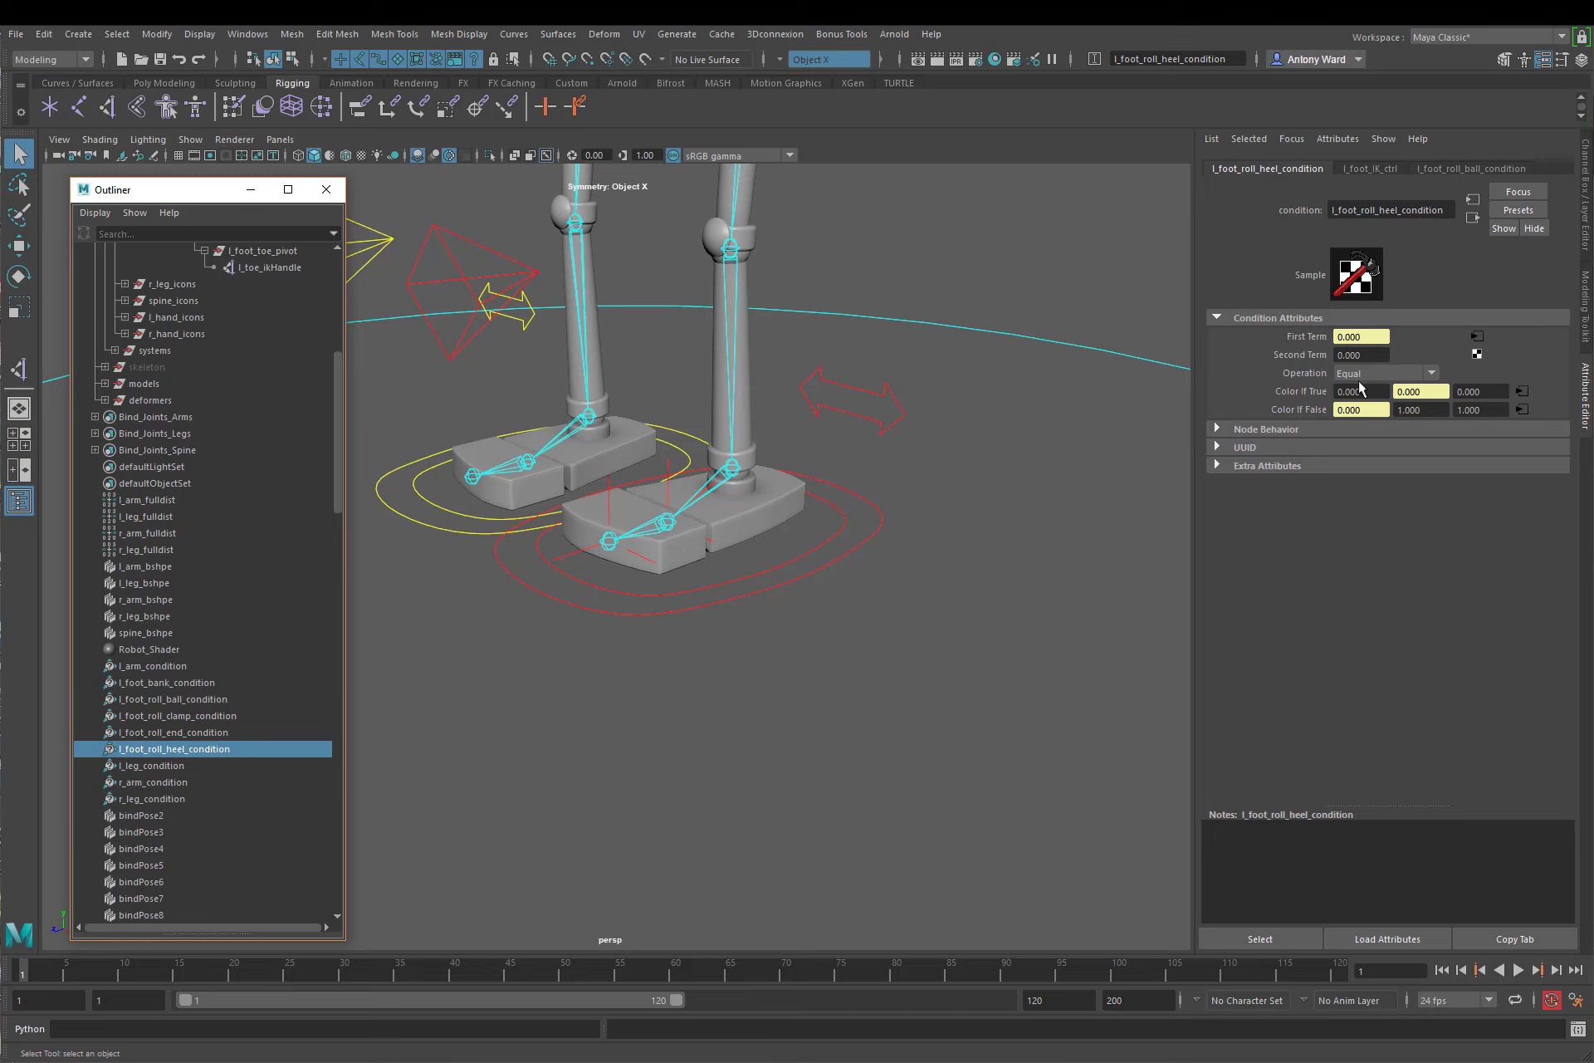
pyautogui.click(1362, 373)
pyautogui.click(1369, 425)
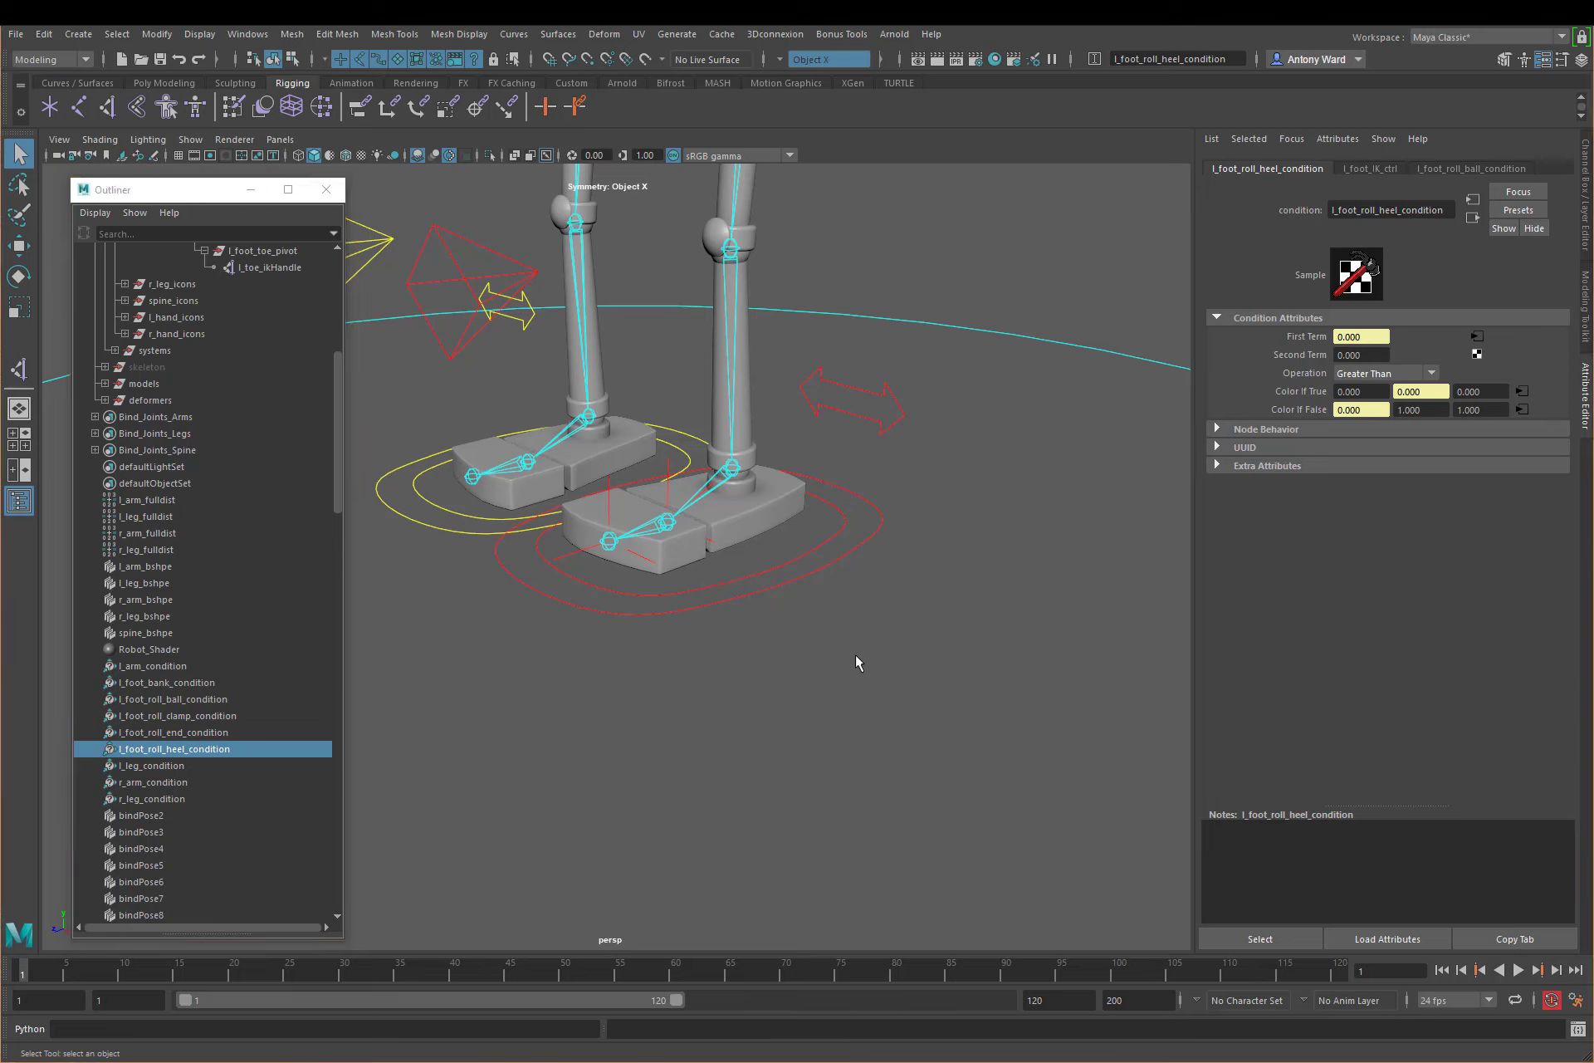
pyautogui.click(207, 715)
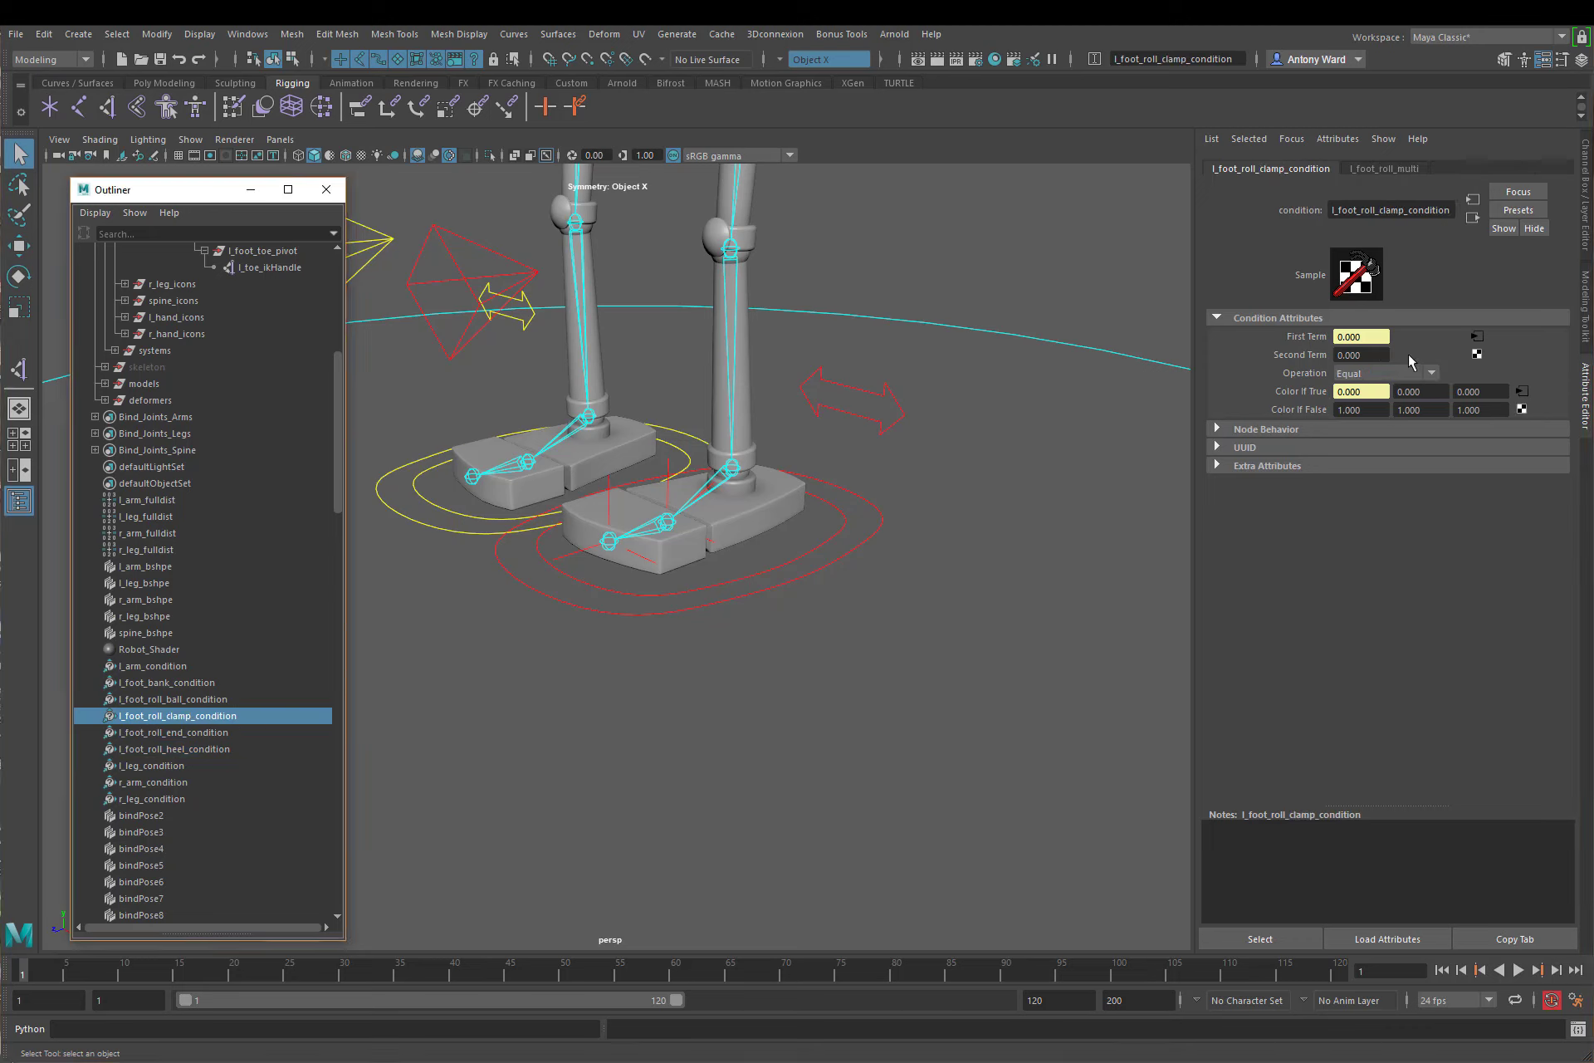
pyautogui.click(1393, 372)
pyautogui.click(1381, 424)
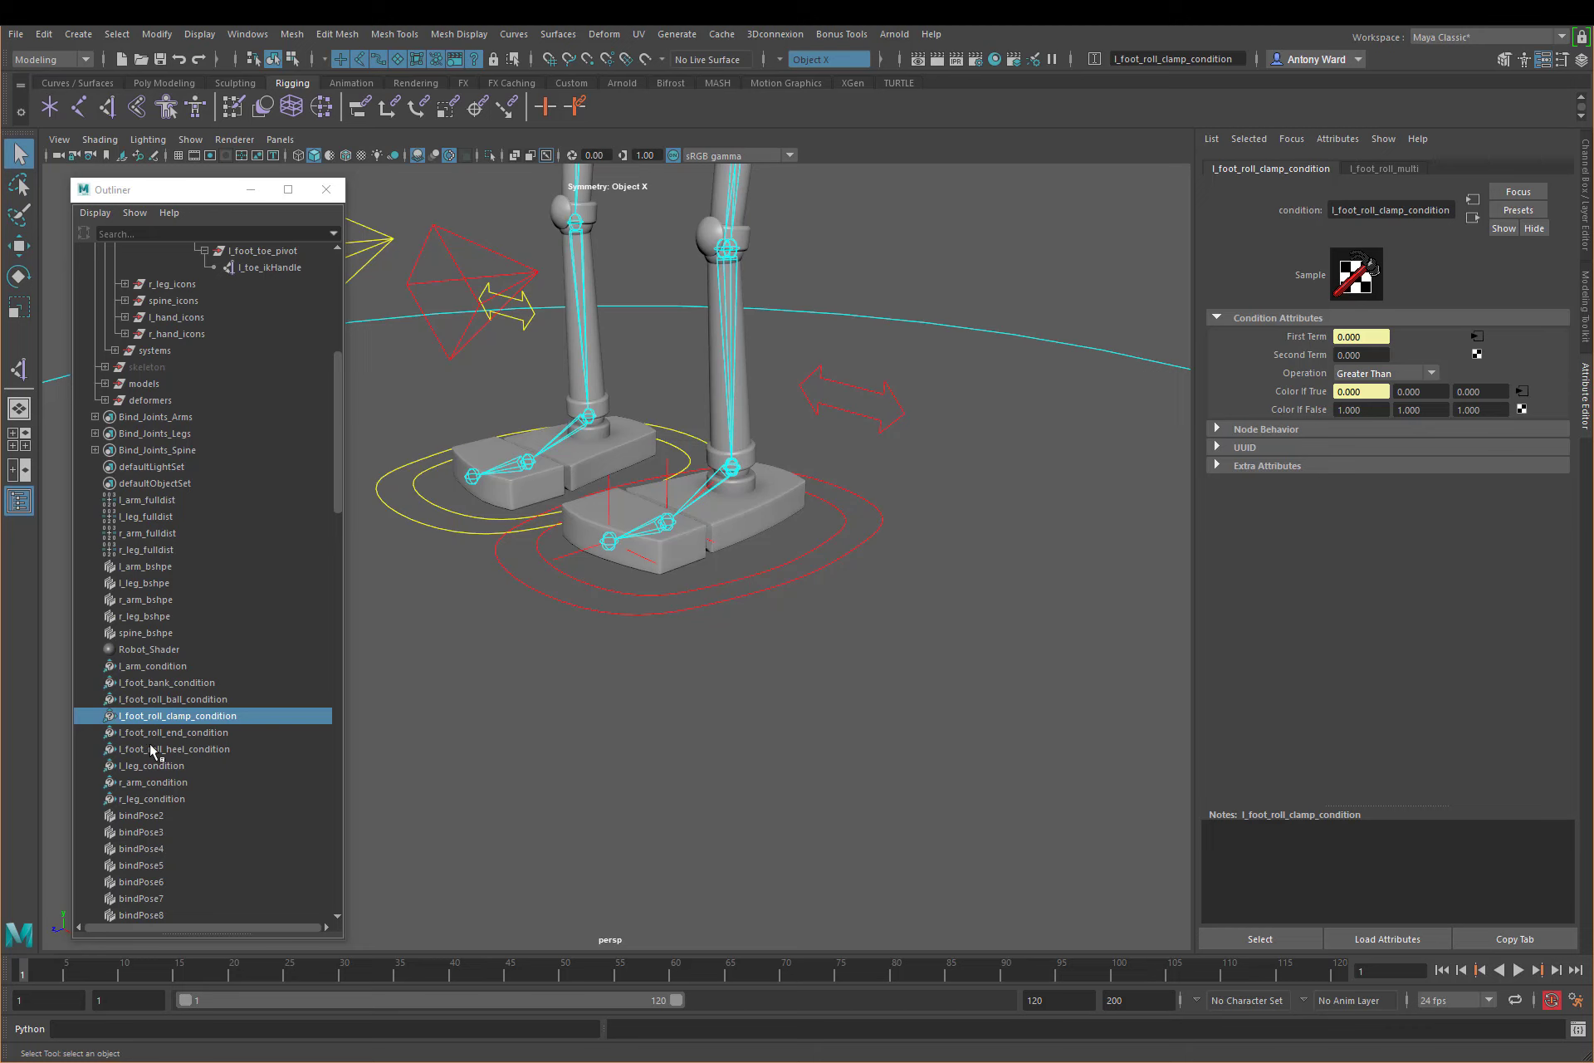
# Step: Set the Operation of l_foot_roll_ball_condition to Greater Than
pyautogui.click(162, 698)
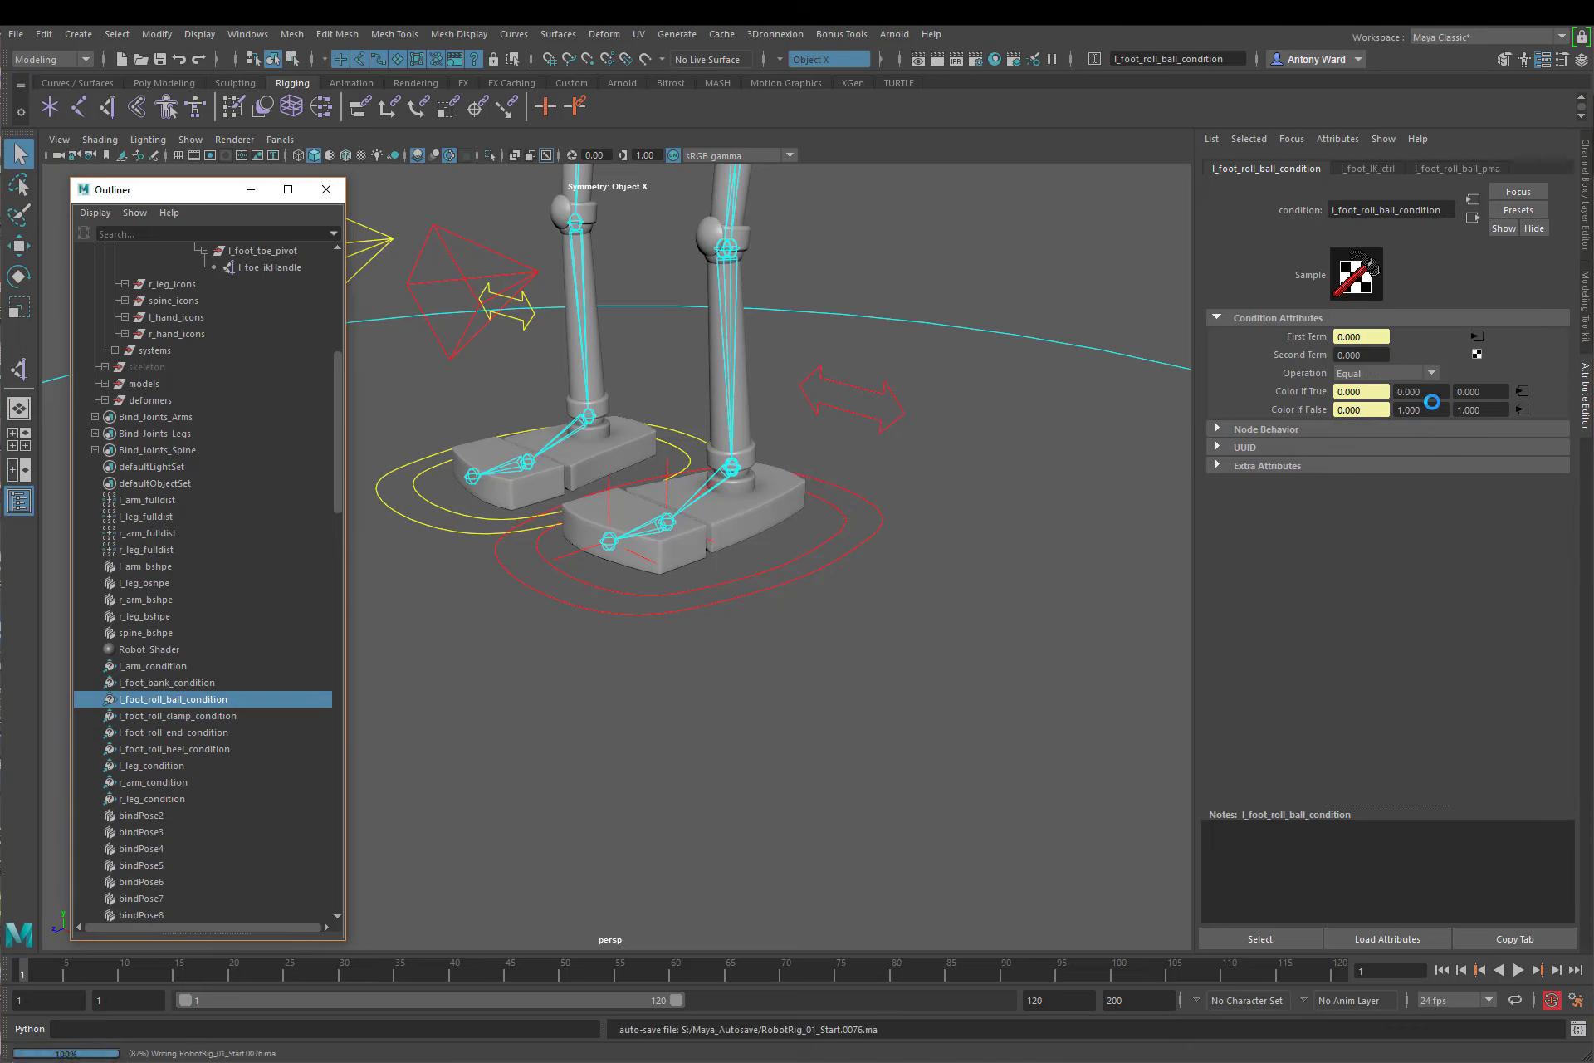
pyautogui.click(1386, 372)
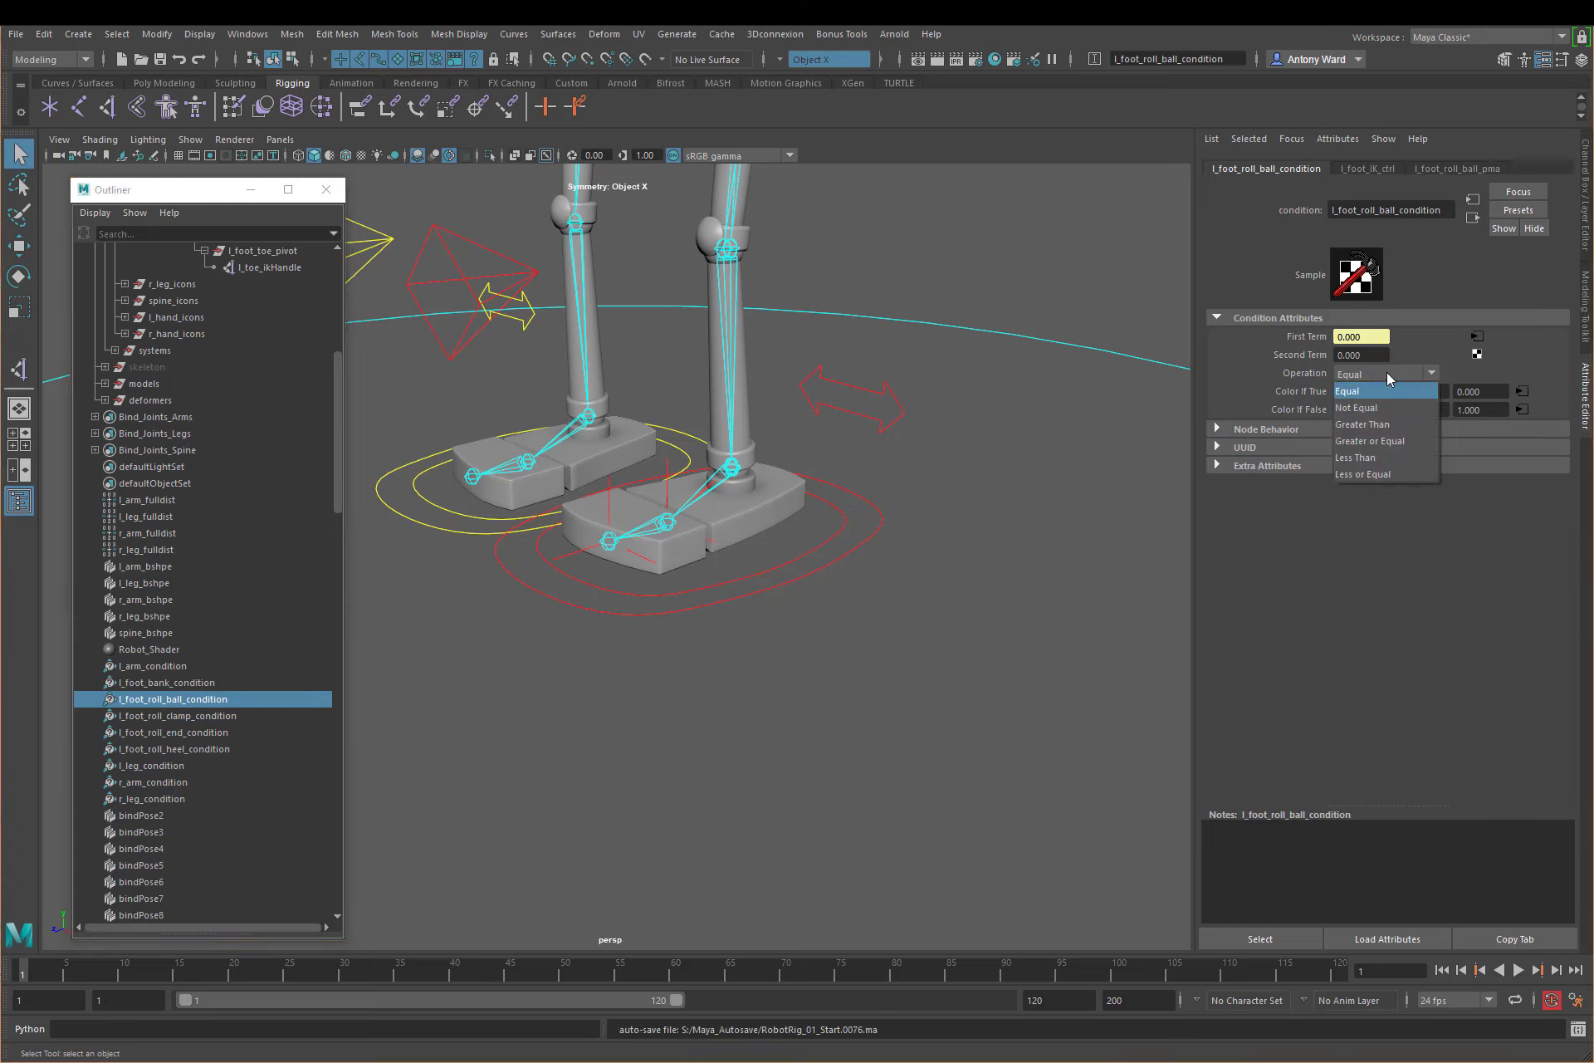
pyautogui.click(1382, 424)
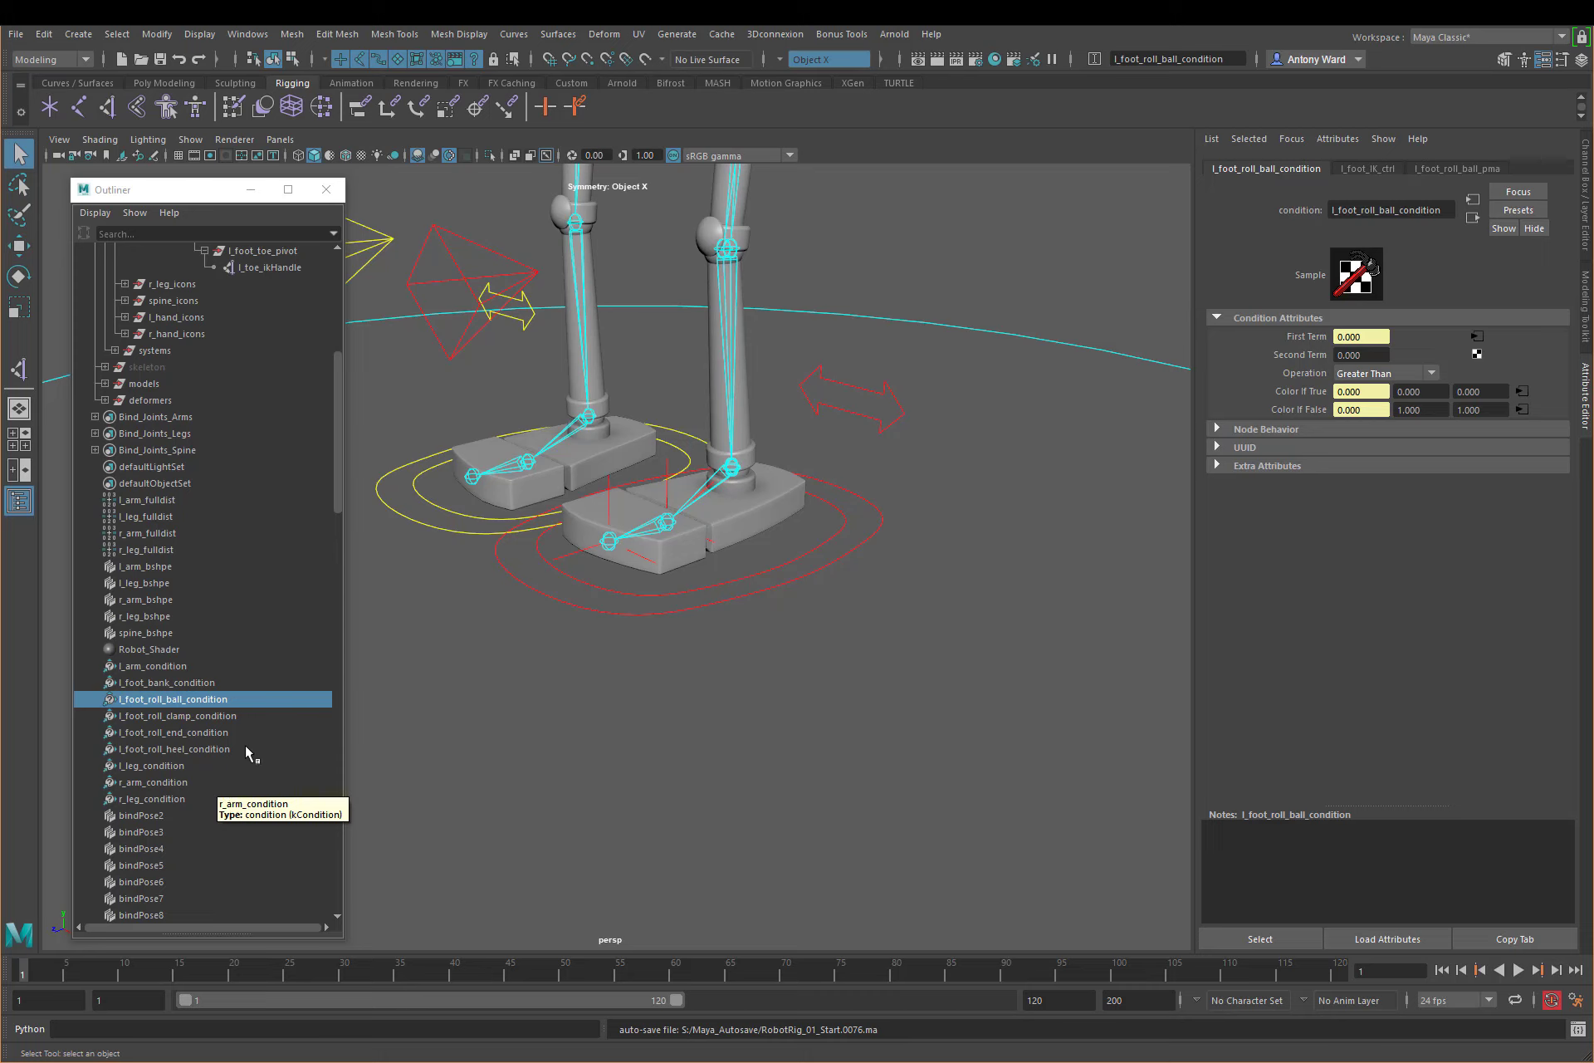
# Step: Set the Operation of the l_foot_roll_ball_pma node to Subtract
pyautogui.scroll(-10, 246, 744)
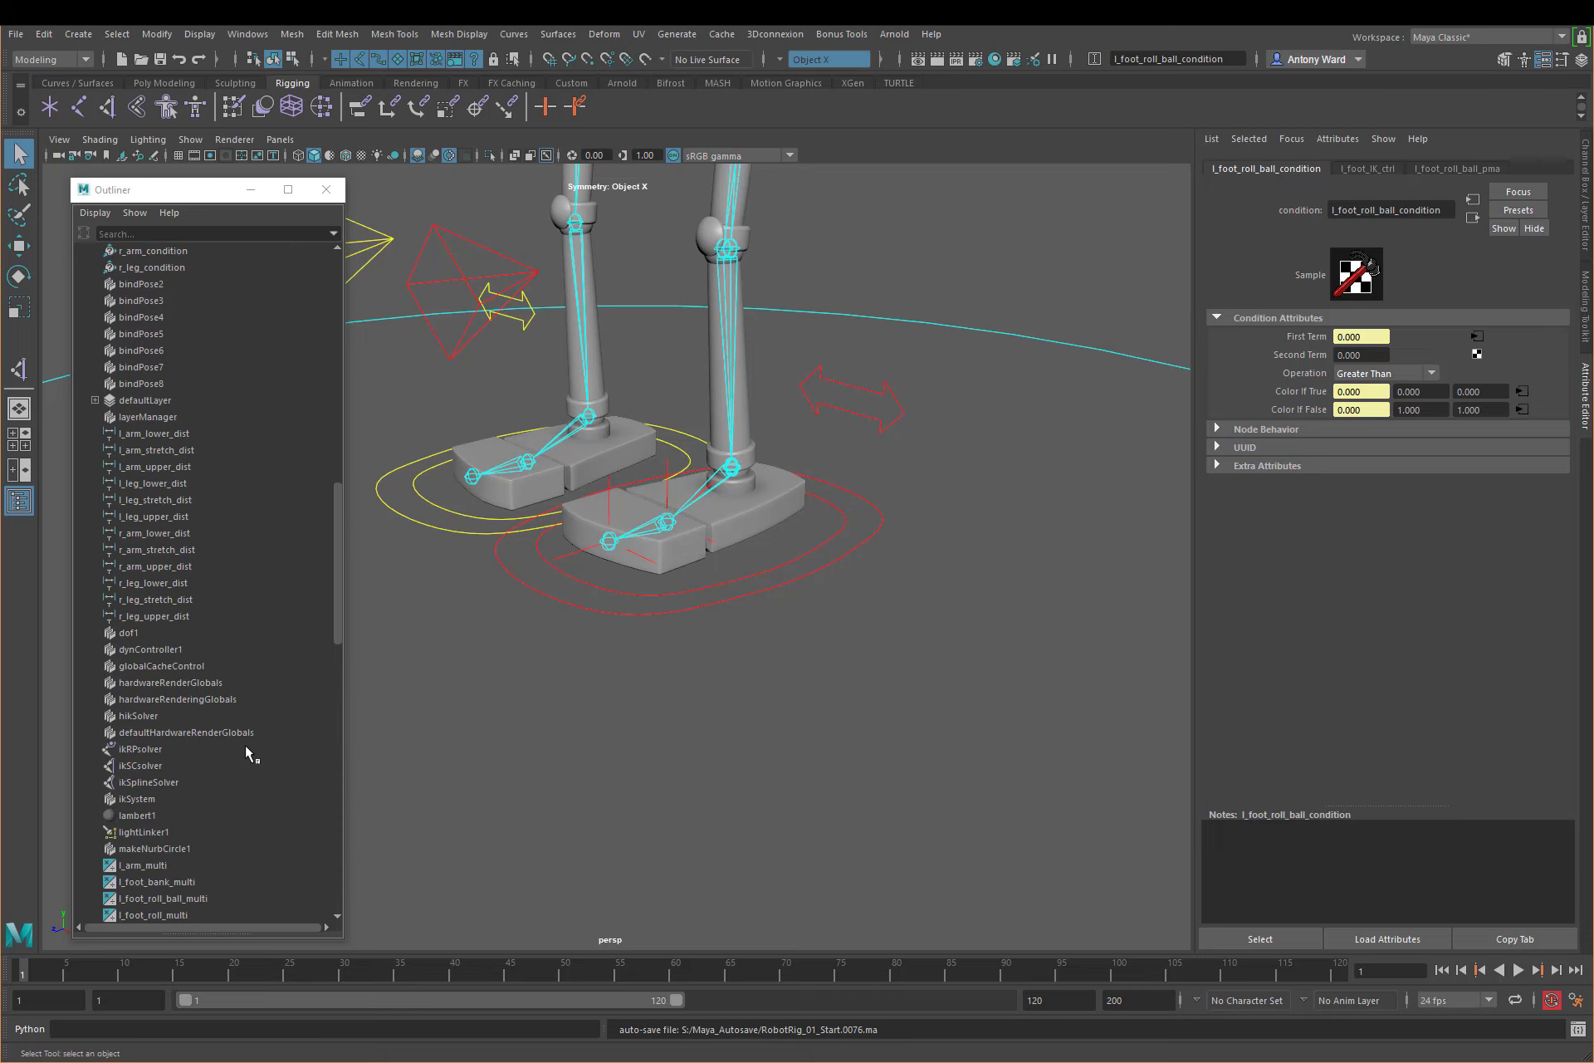
pyautogui.scroll(-13, 246, 747)
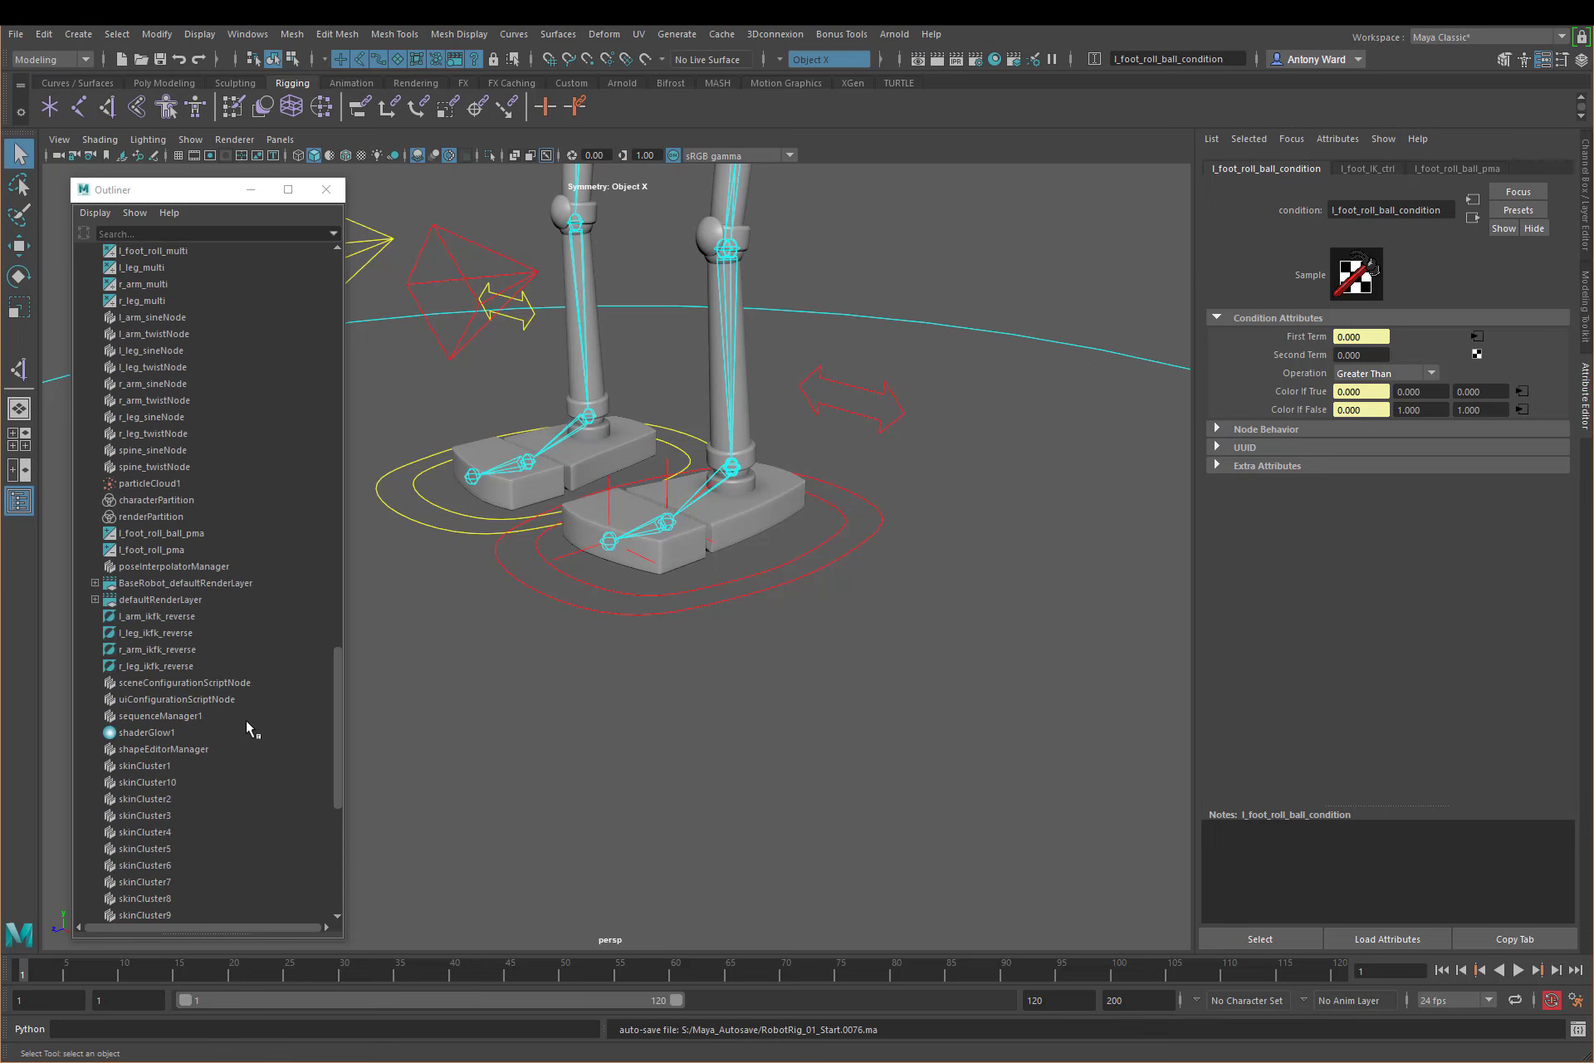
pyautogui.click(166, 533)
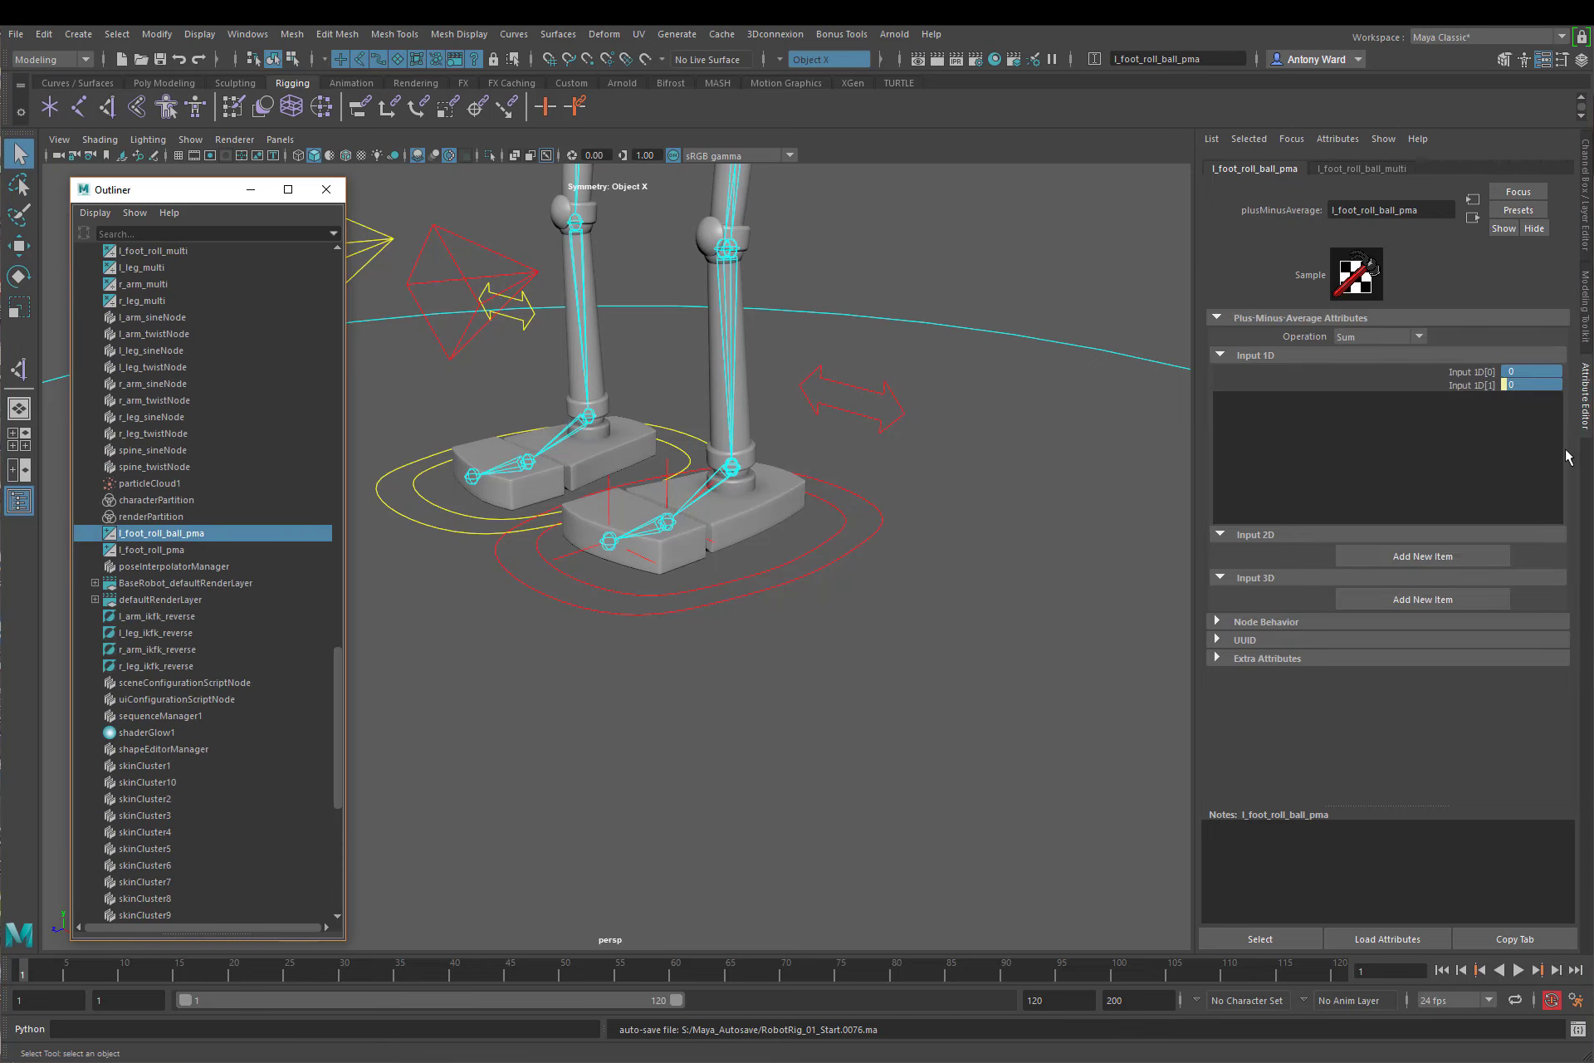
pyautogui.click(1411, 336)
pyautogui.click(1371, 388)
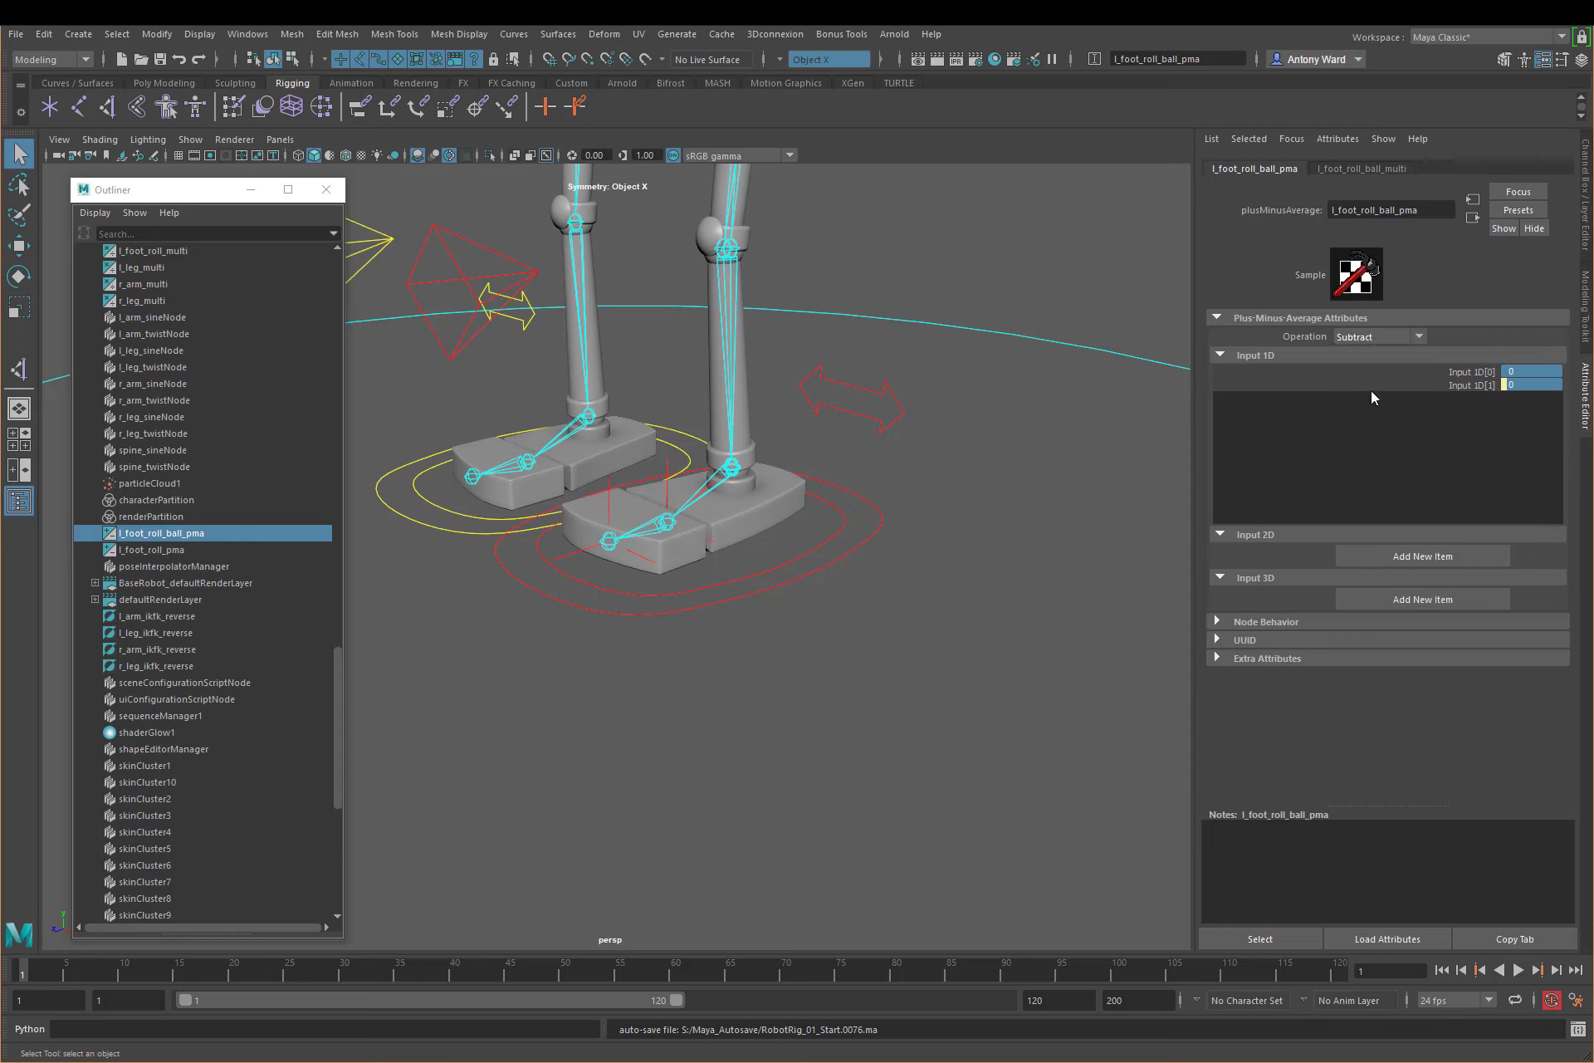
# Step: Set the Operation of the l_foot_roll_pma node to Subtract
pyautogui.click(191, 549)
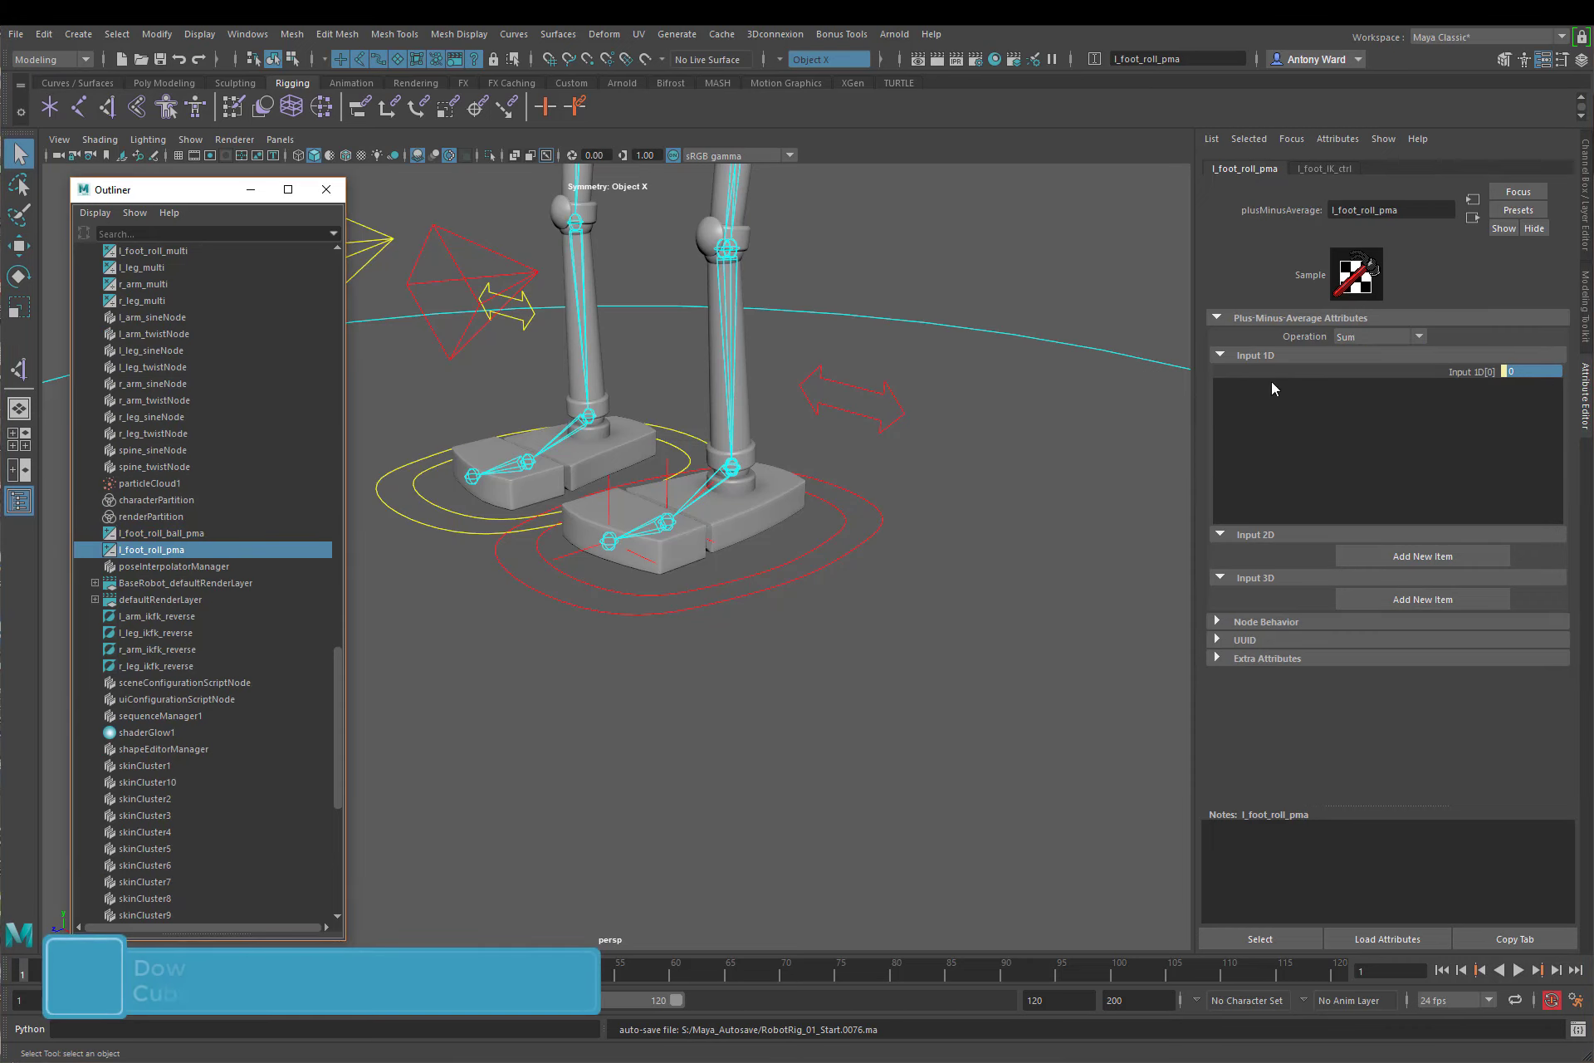
pyautogui.click(1355, 334)
pyautogui.click(1350, 390)
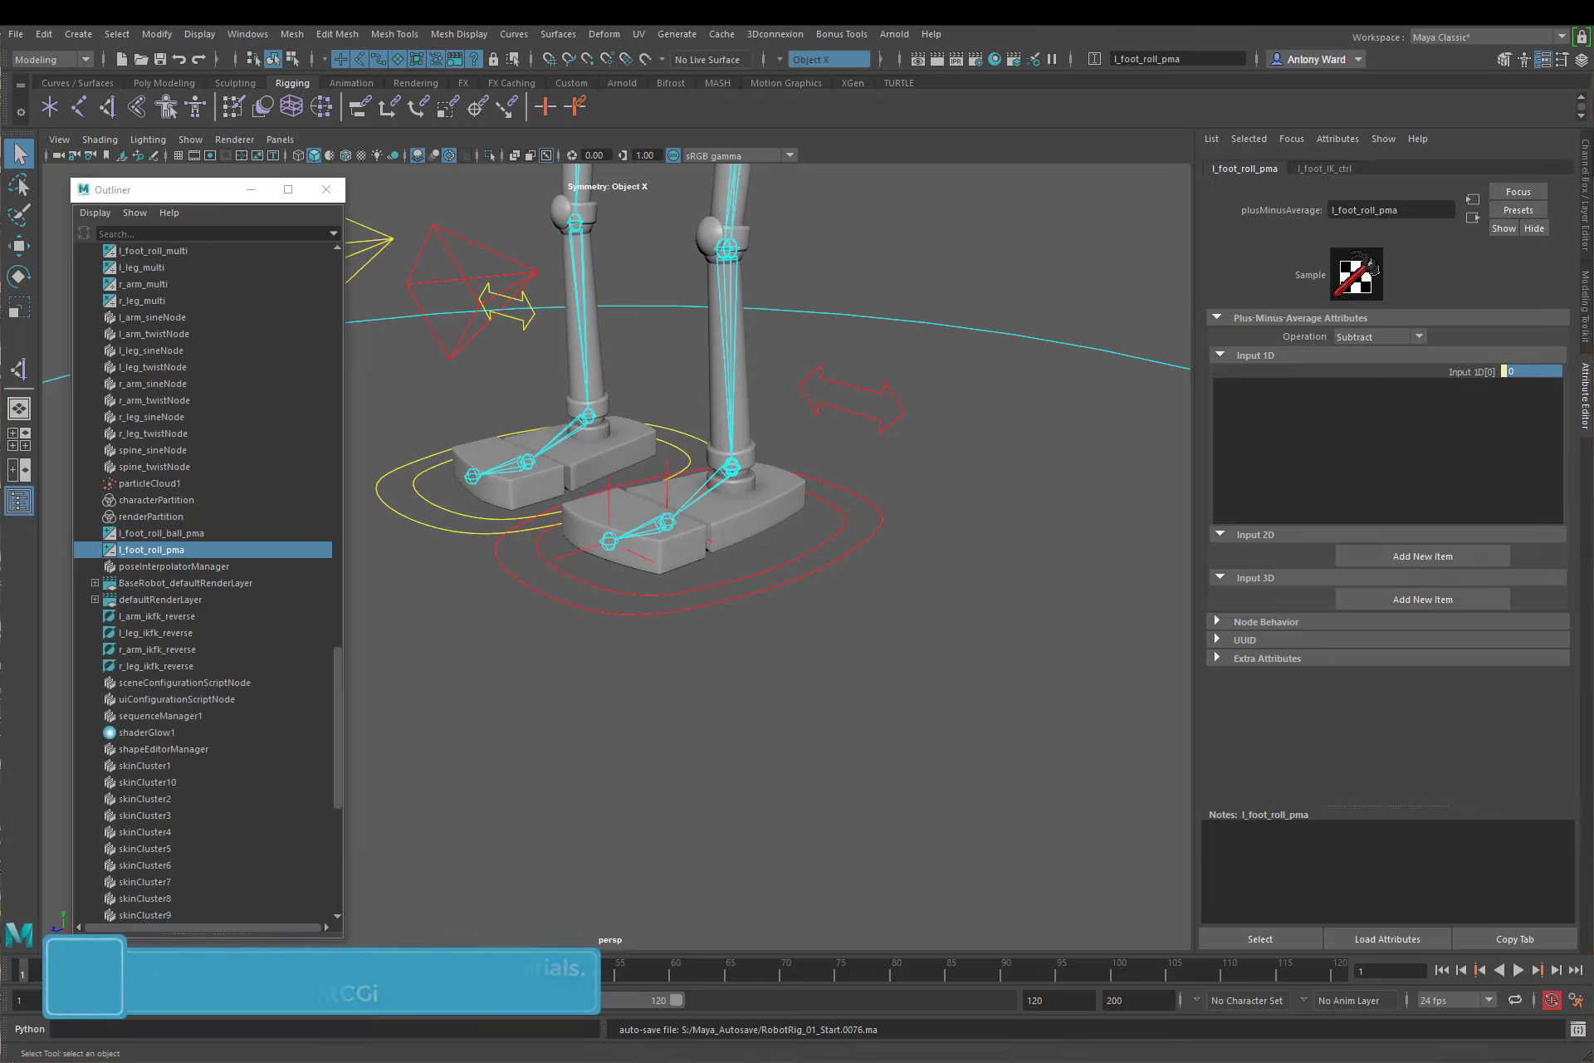
pyautogui.click(847, 562)
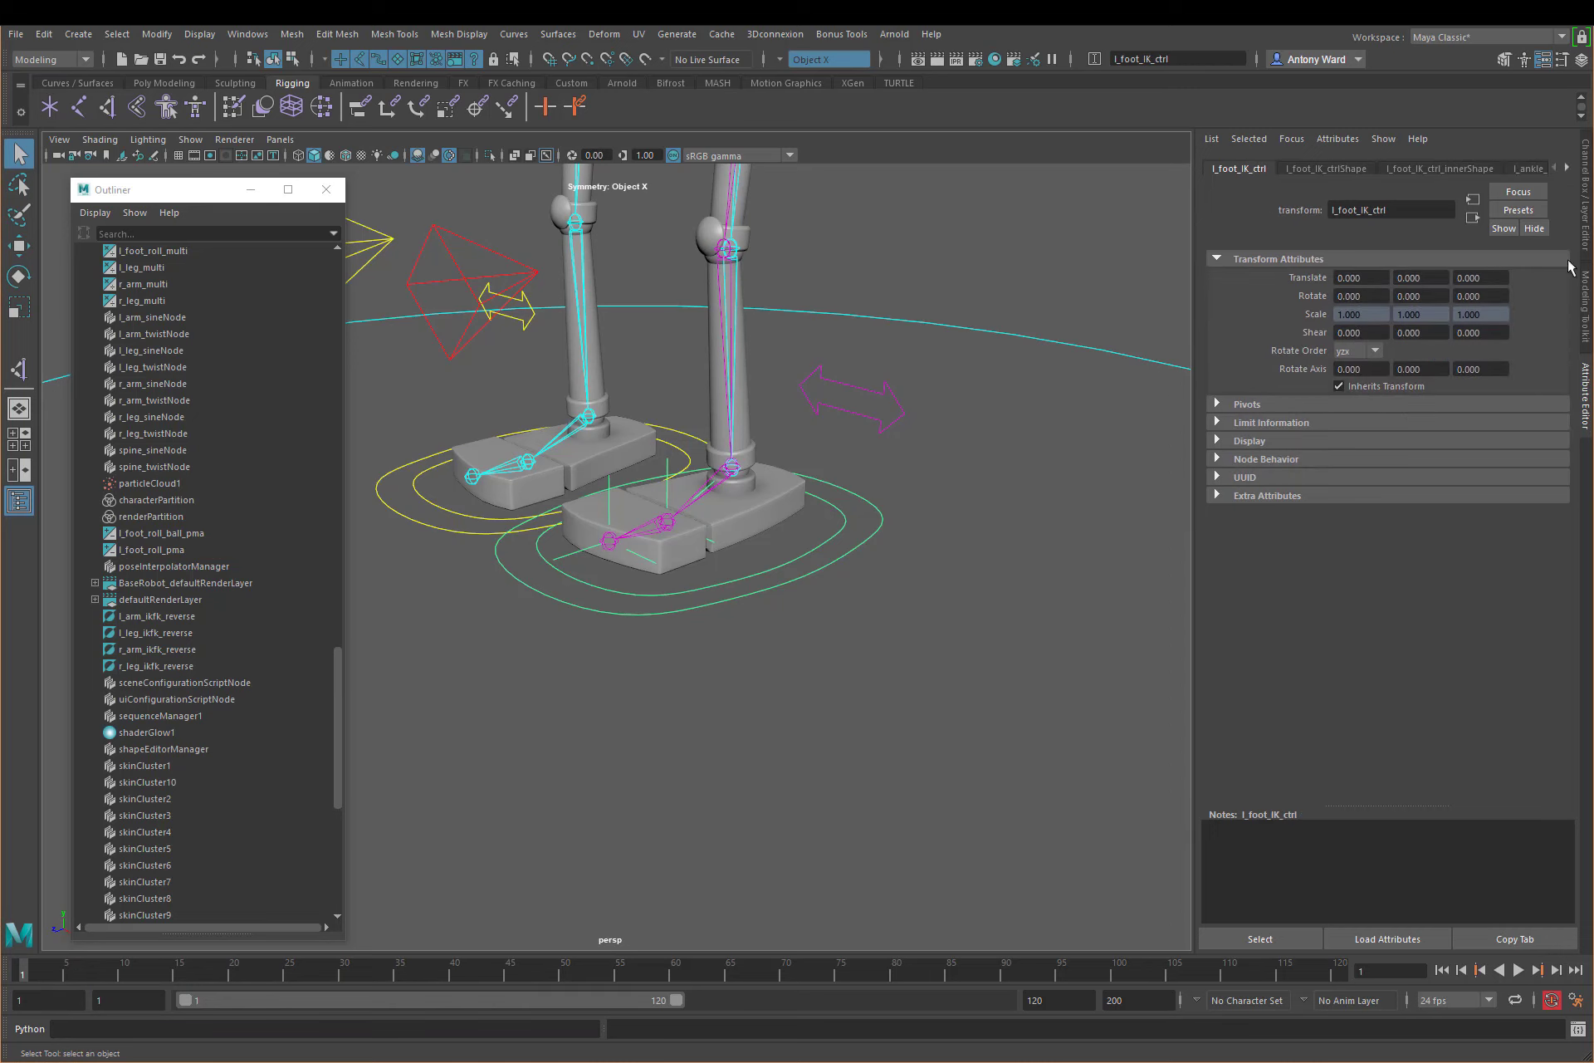
pyautogui.click(805, 694)
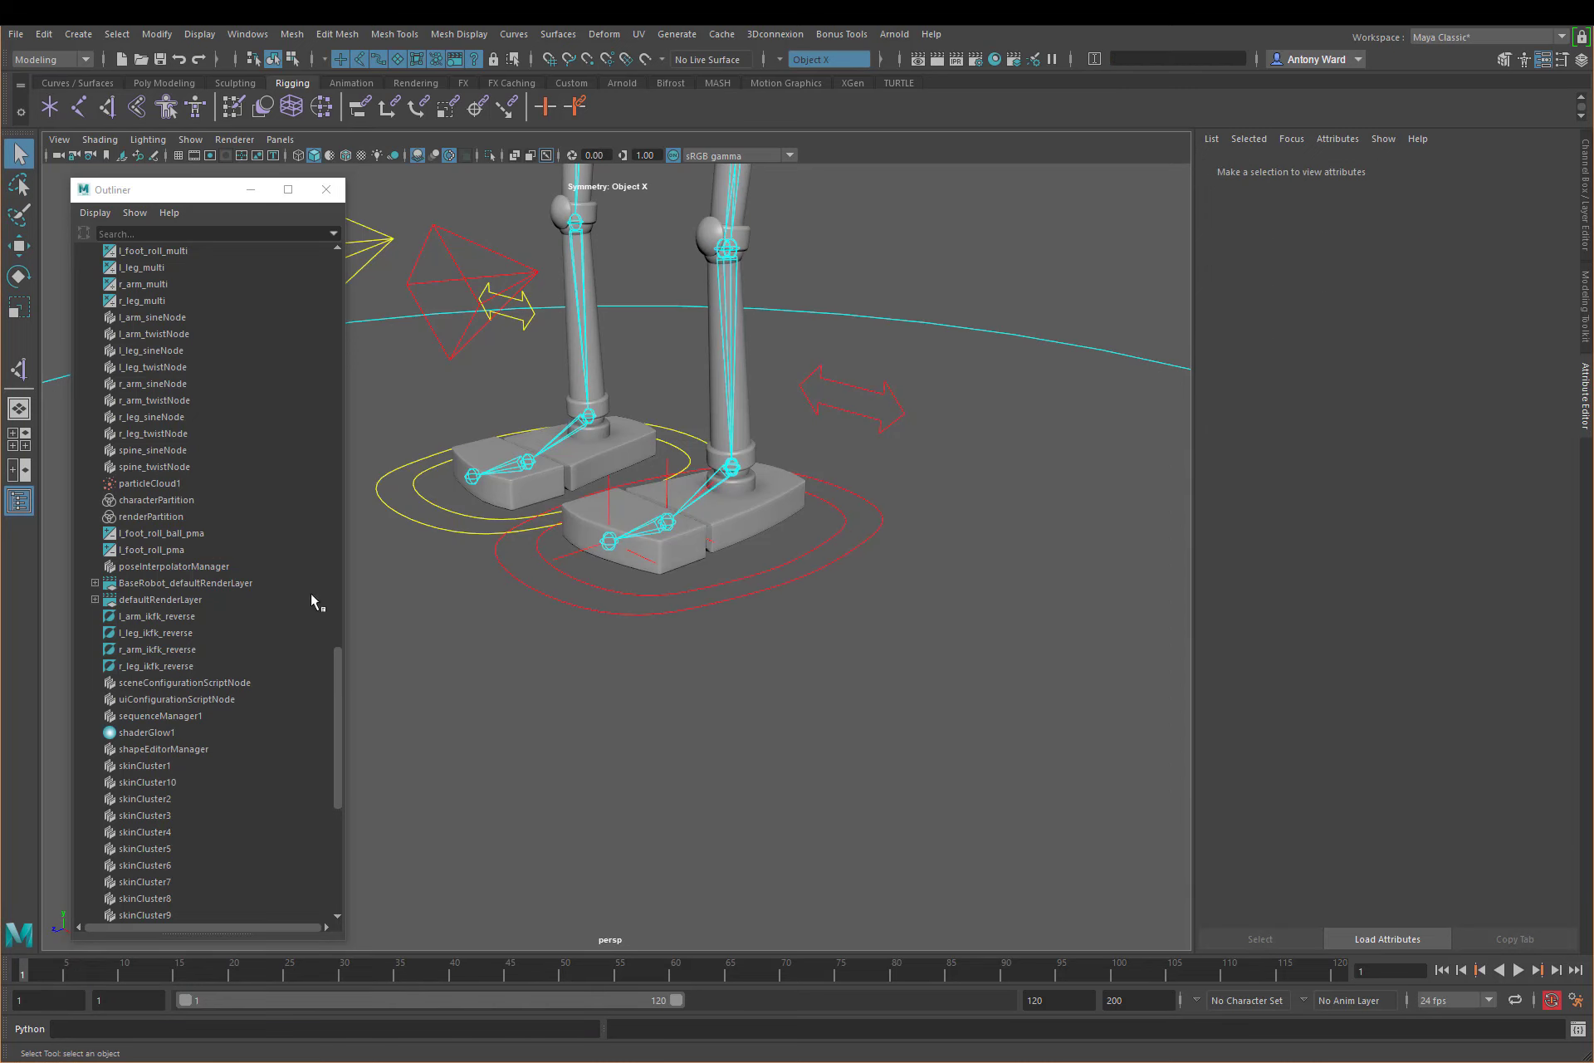
# Step: Set the Second Term of l_foot_roll_ball_condition to 10
pyautogui.scroll(8, 213, 609)
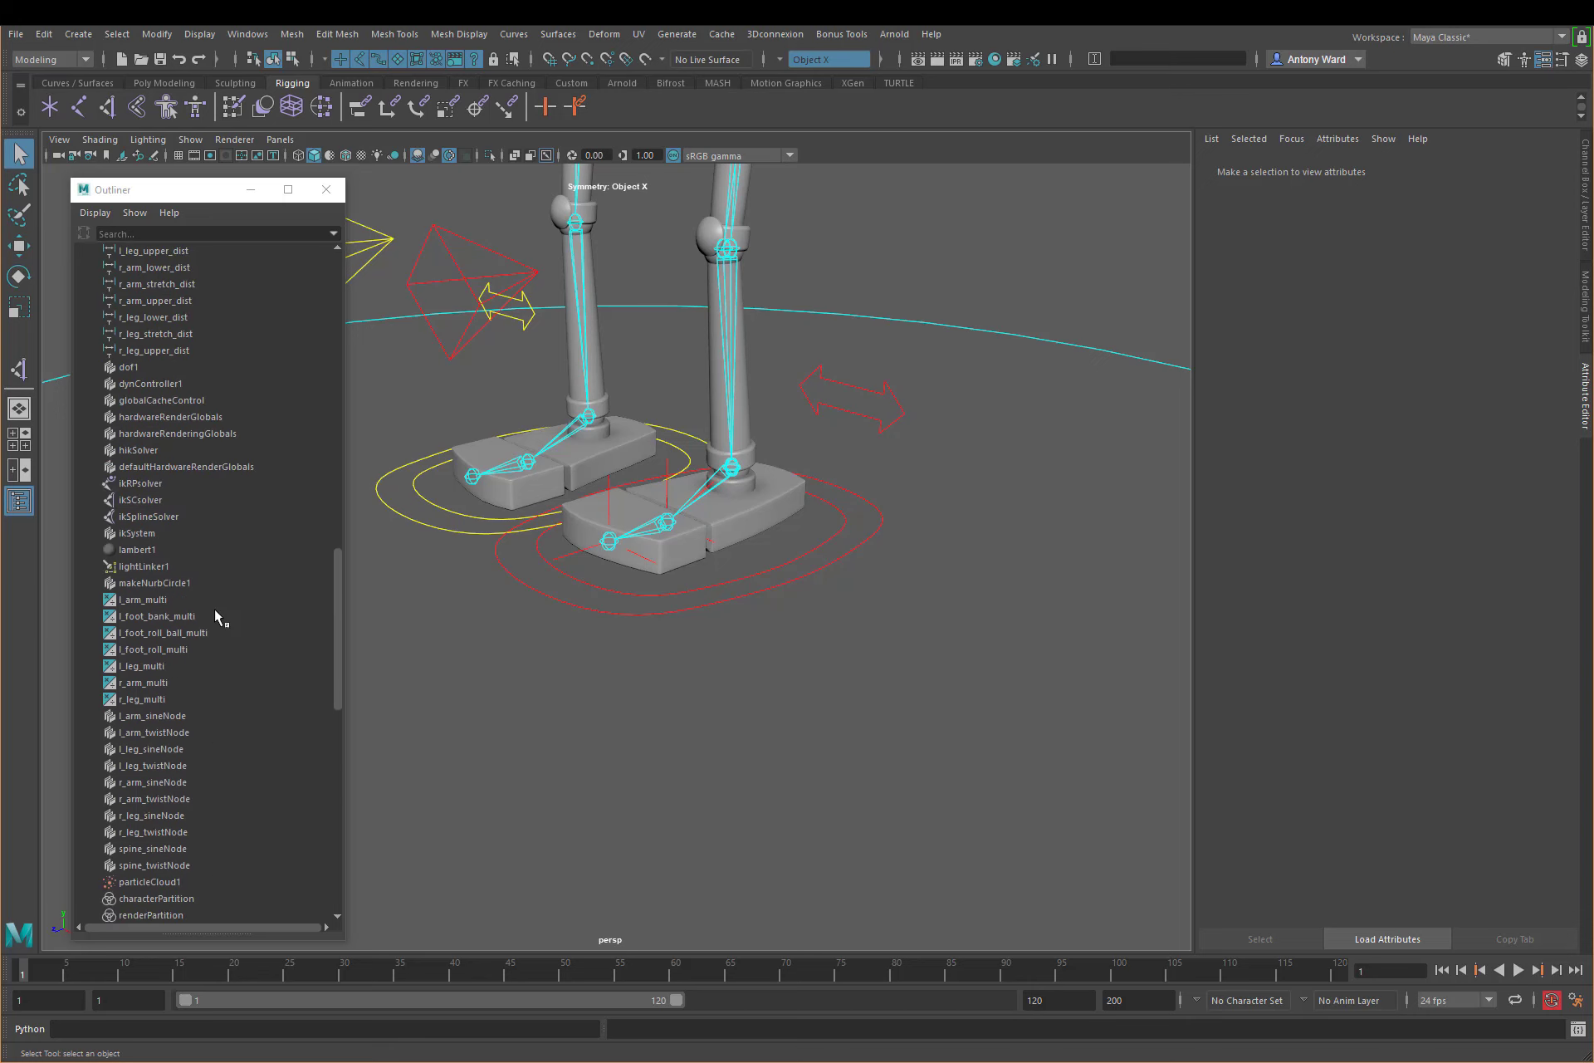
pyautogui.scroll(5, 215, 612)
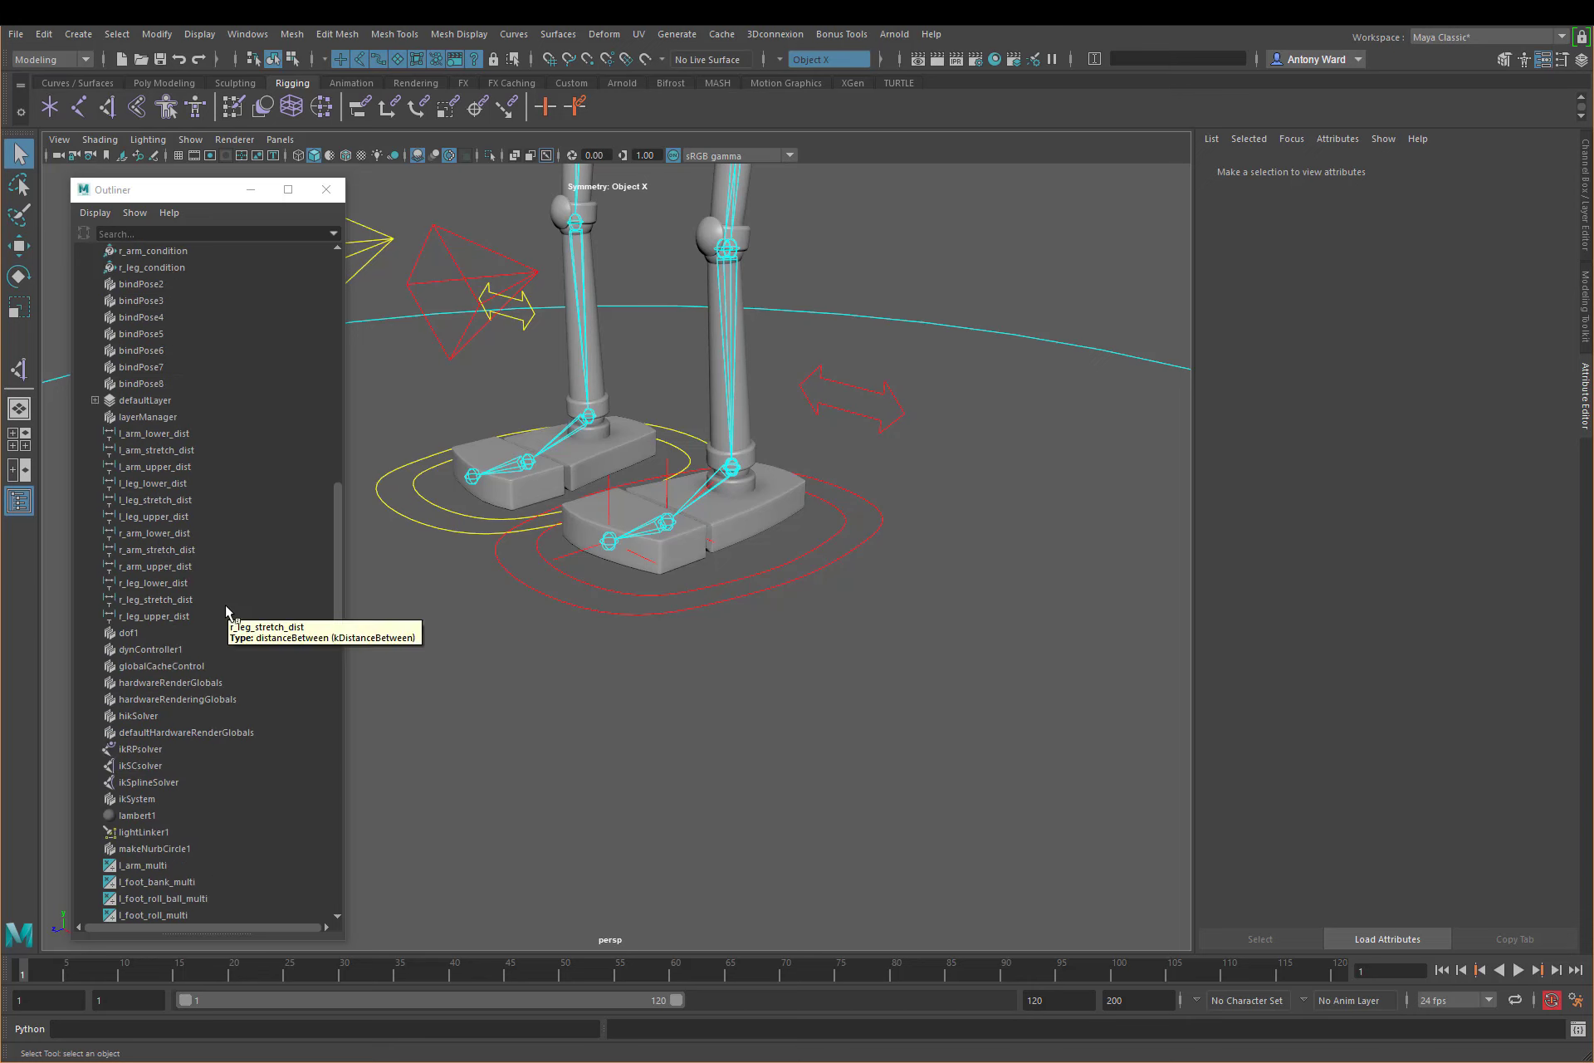
pyautogui.scroll(5, 227, 611)
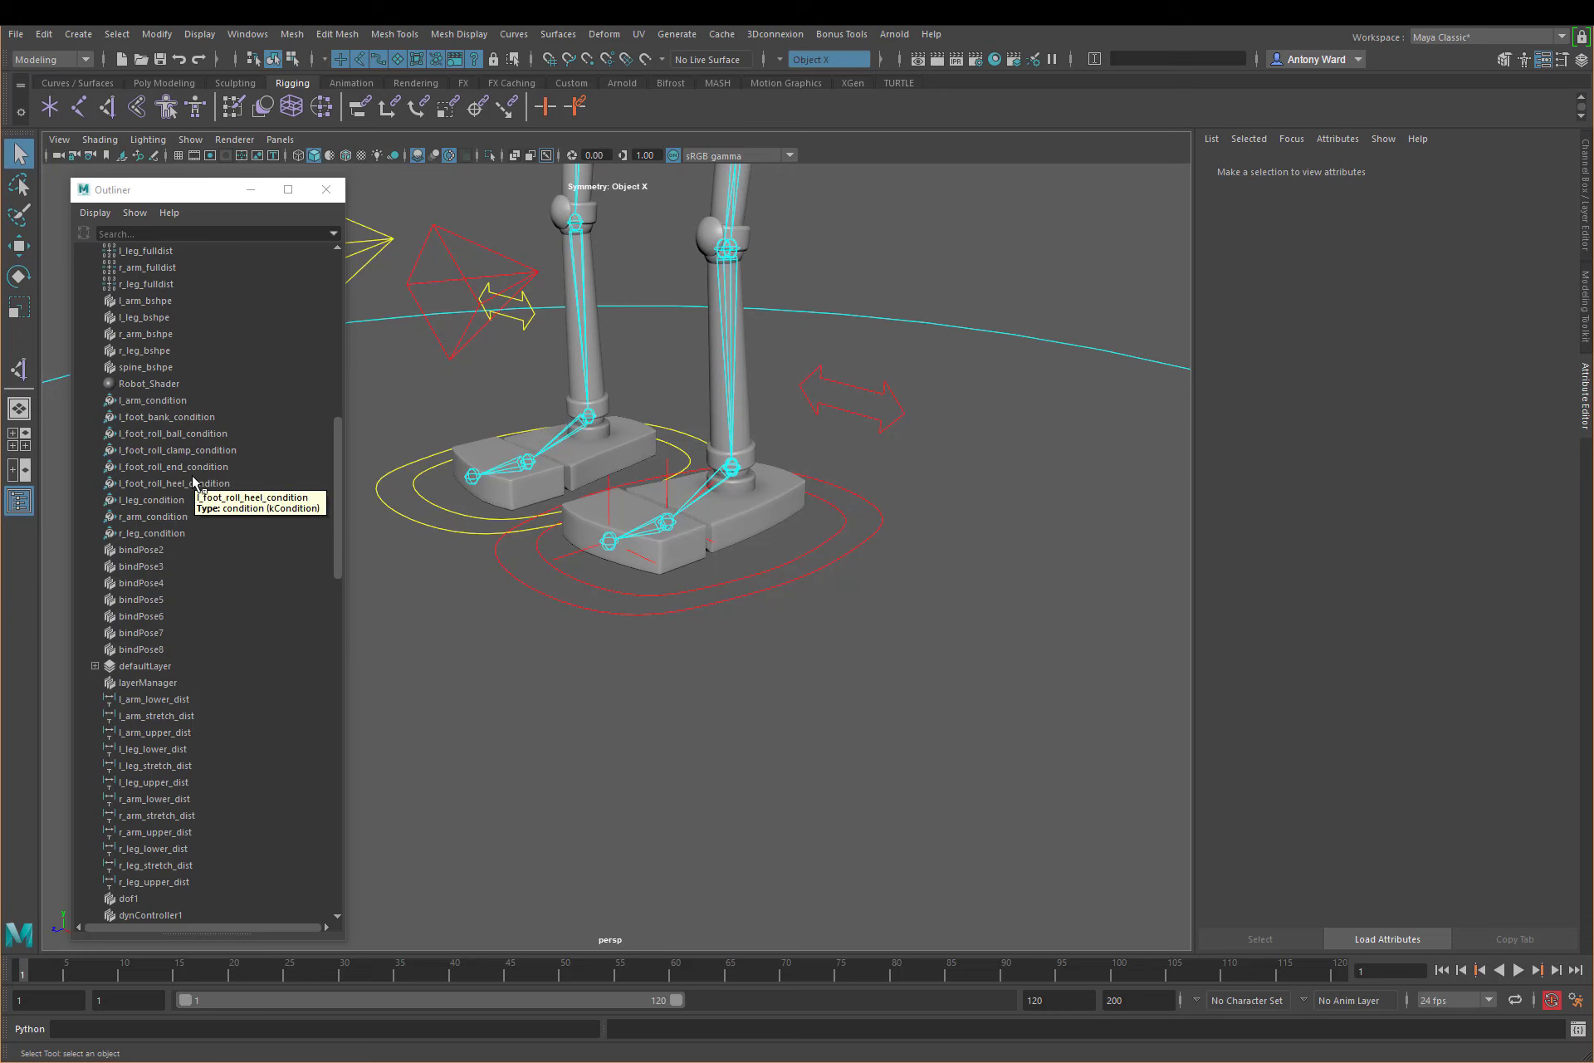
pyautogui.click(192, 434)
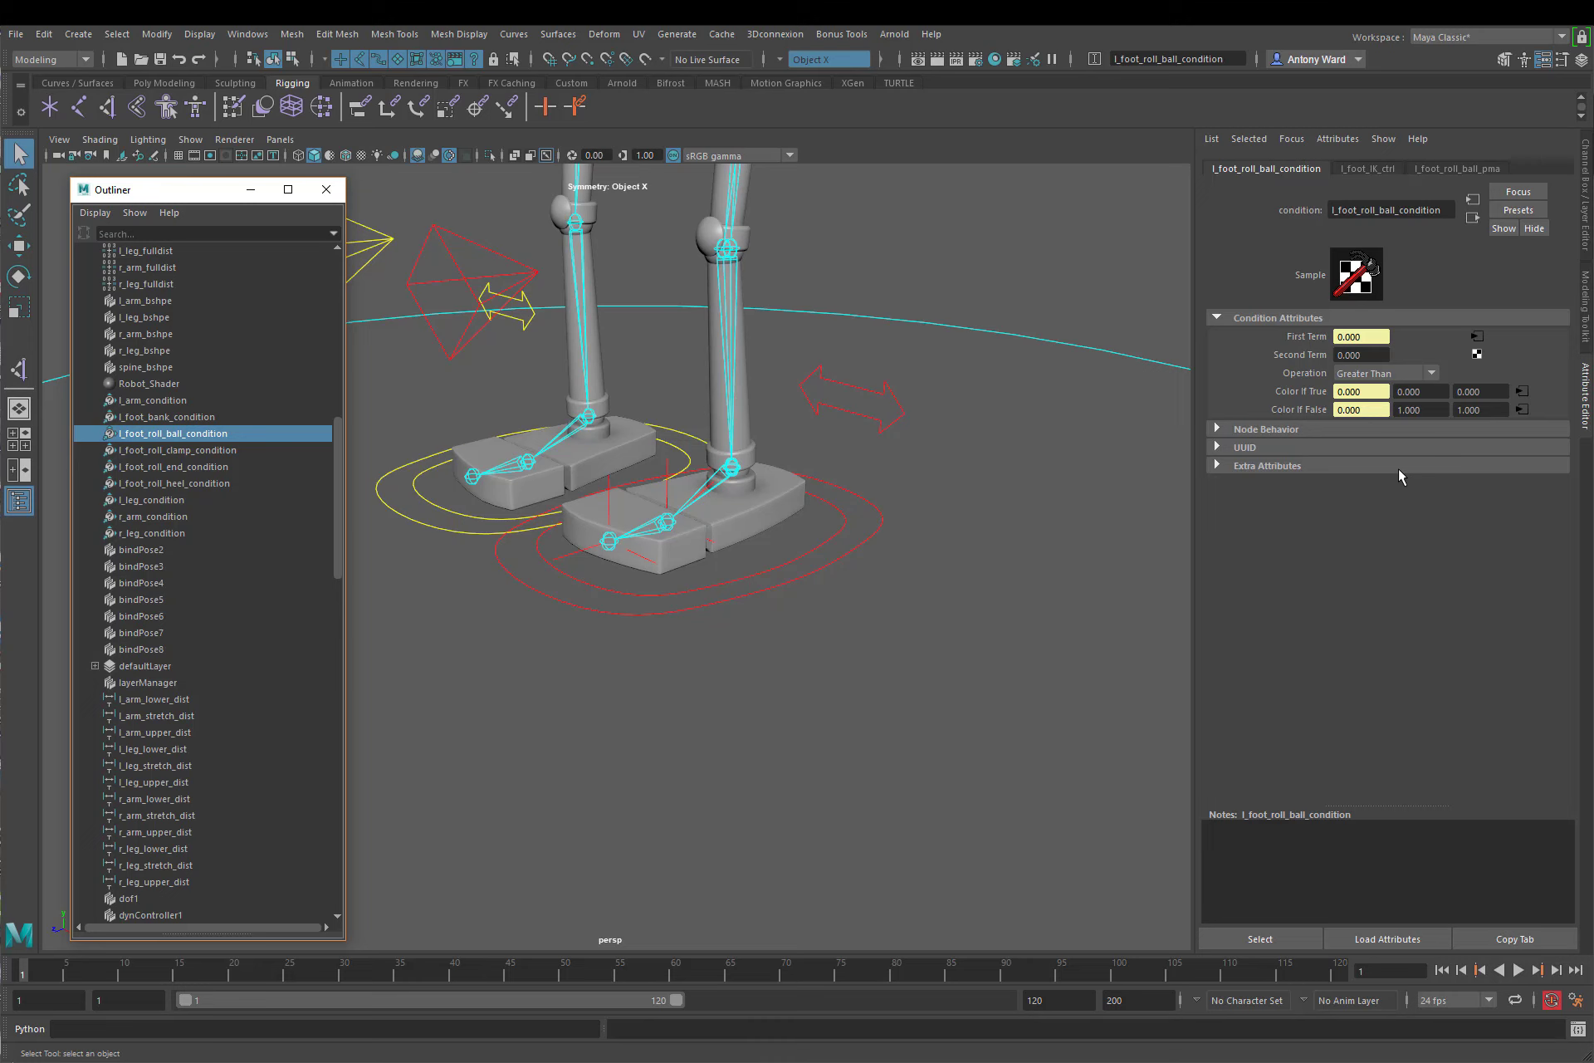
pyautogui.click(1349, 354)
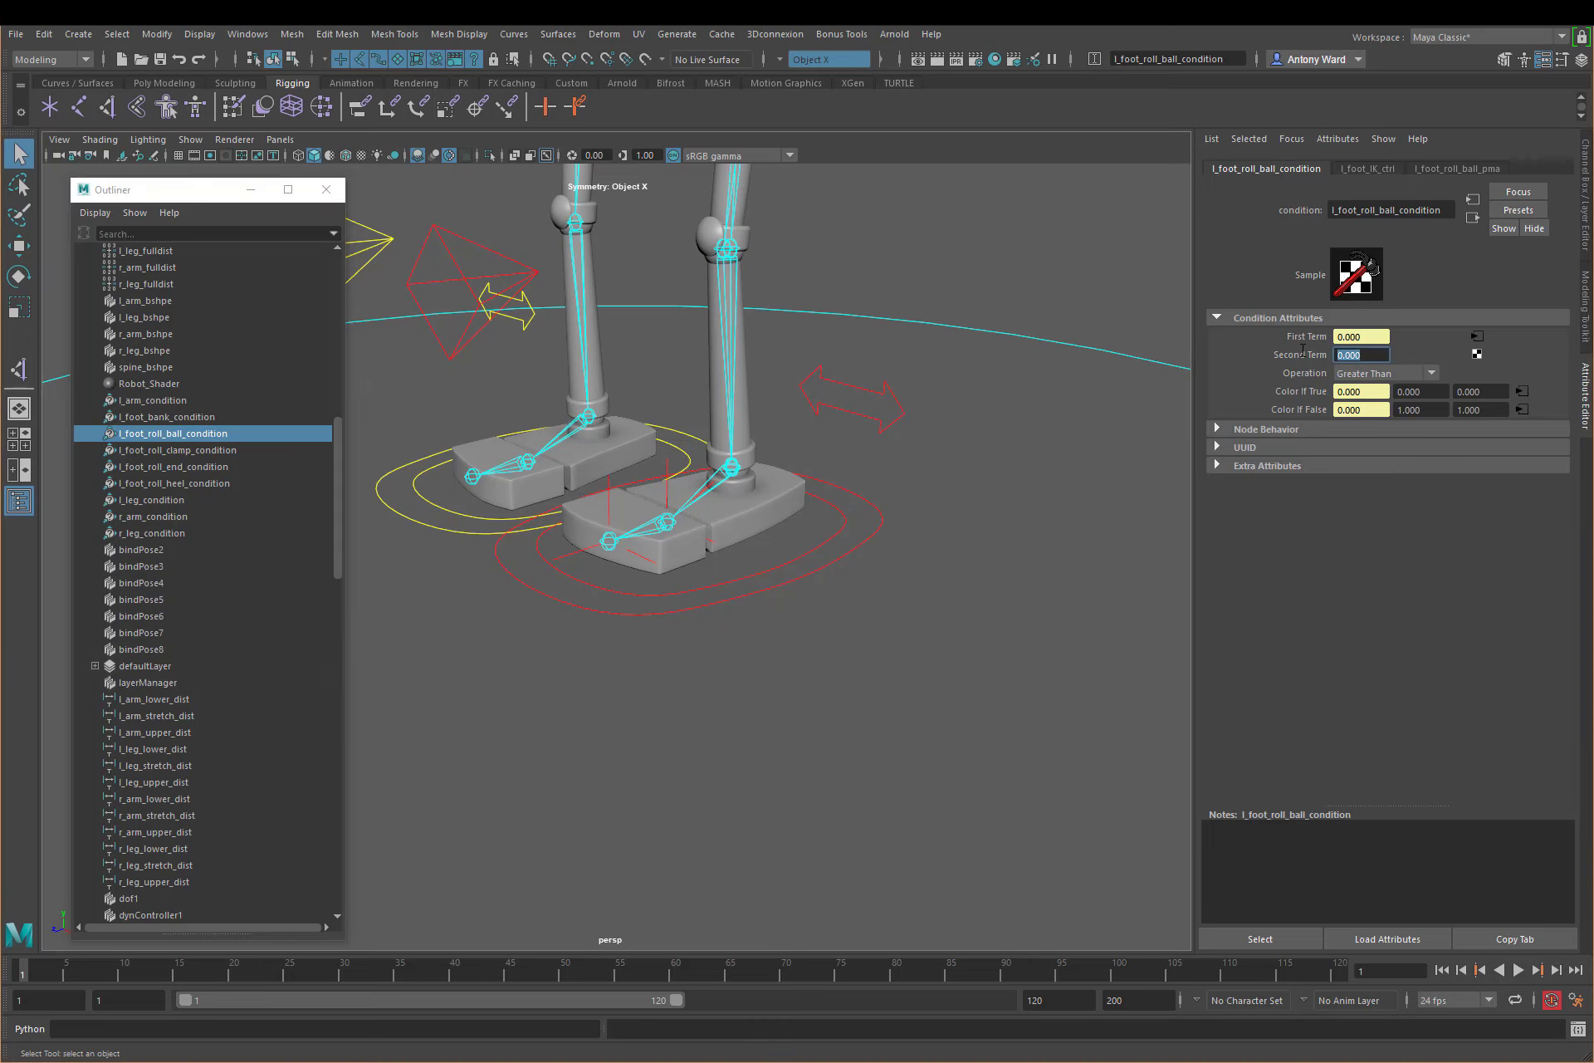
pyautogui.write('10')
pyautogui.press('Return')
pyautogui.click(1368, 391)
pyautogui.moveTo(1369, 411); pyautogui.dragTo(1301, 410)
# Step: Set the second Color If False value of l_foot_roll_heel_condition to 0 and clear the selection
pyautogui.click(190, 481)
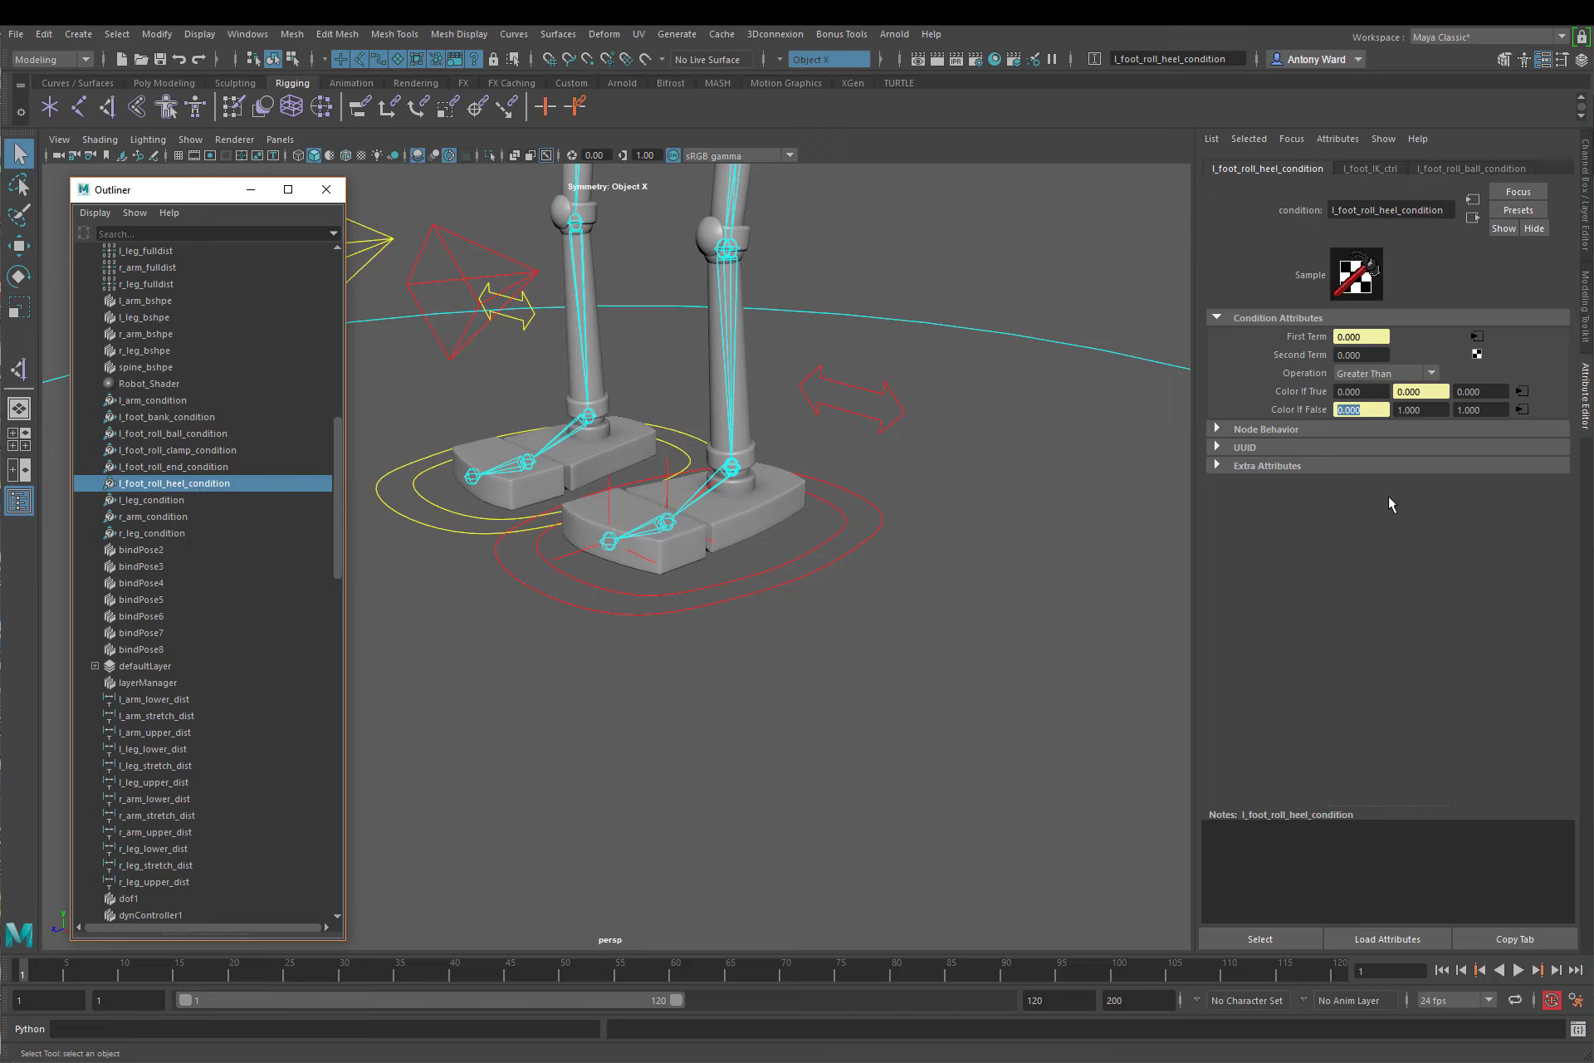
pyautogui.click(1428, 410)
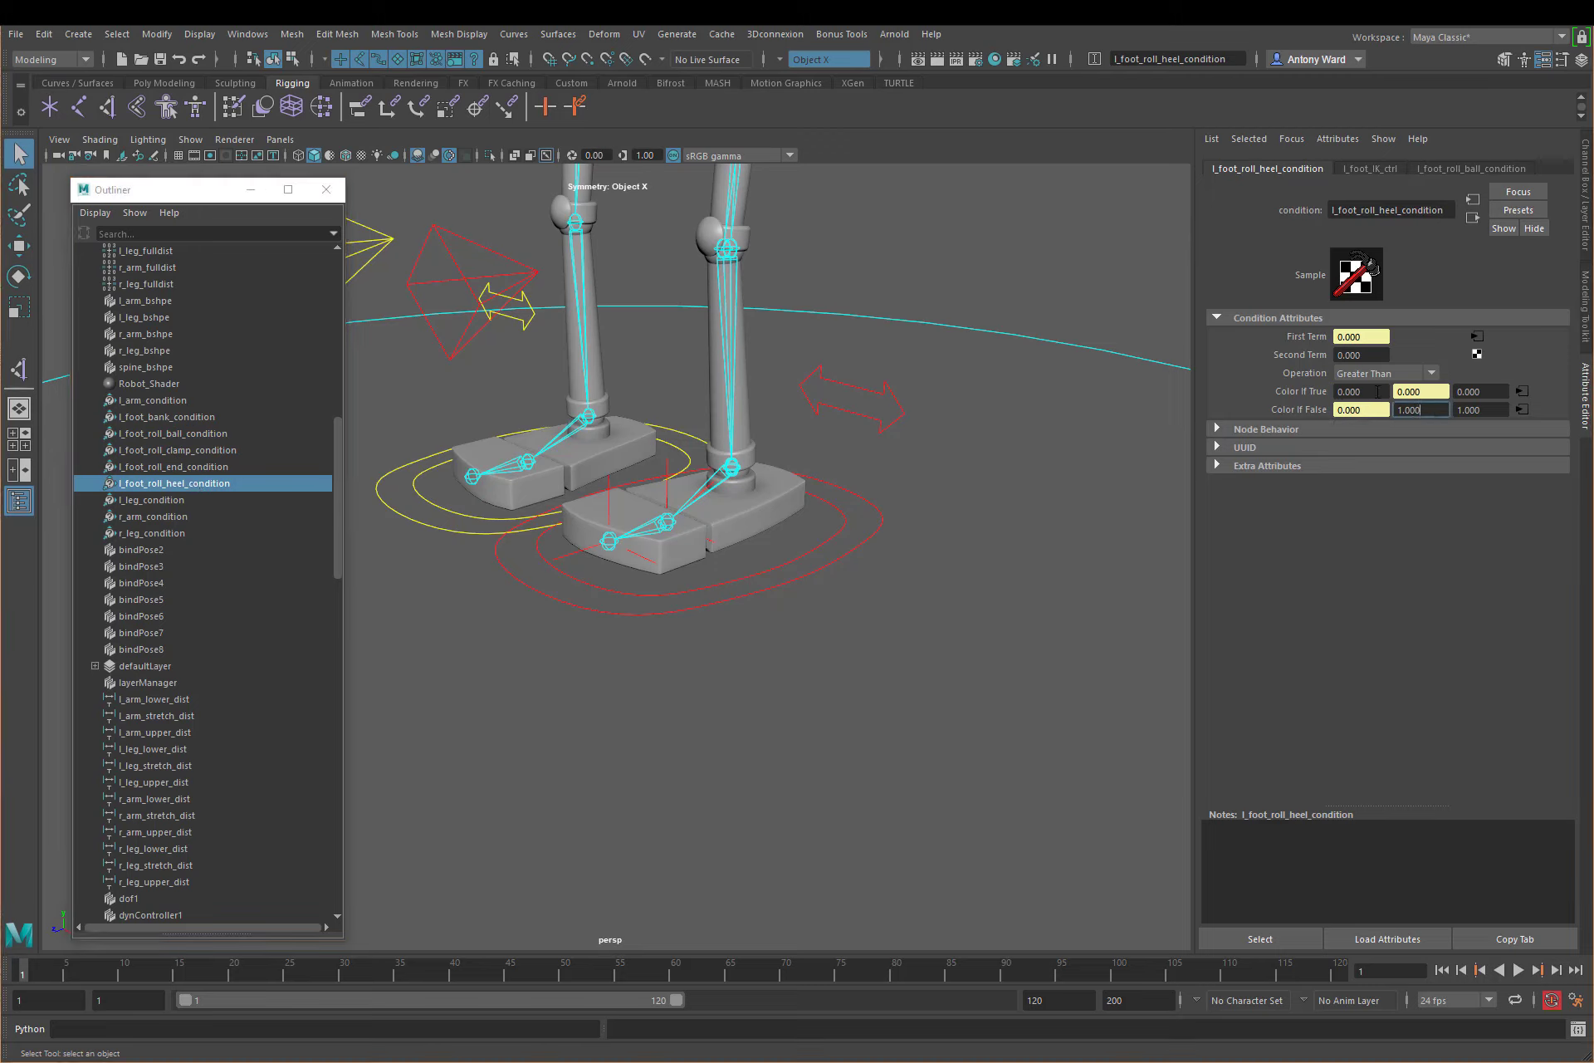
pyautogui.moveTo(1430, 411); pyautogui.dragTo(1367, 412)
pyautogui.write('0')
pyautogui.press('Return')
pyautogui.moveTo(1428, 391); pyautogui.dragTo(1356, 416)
pyautogui.click(758, 759)
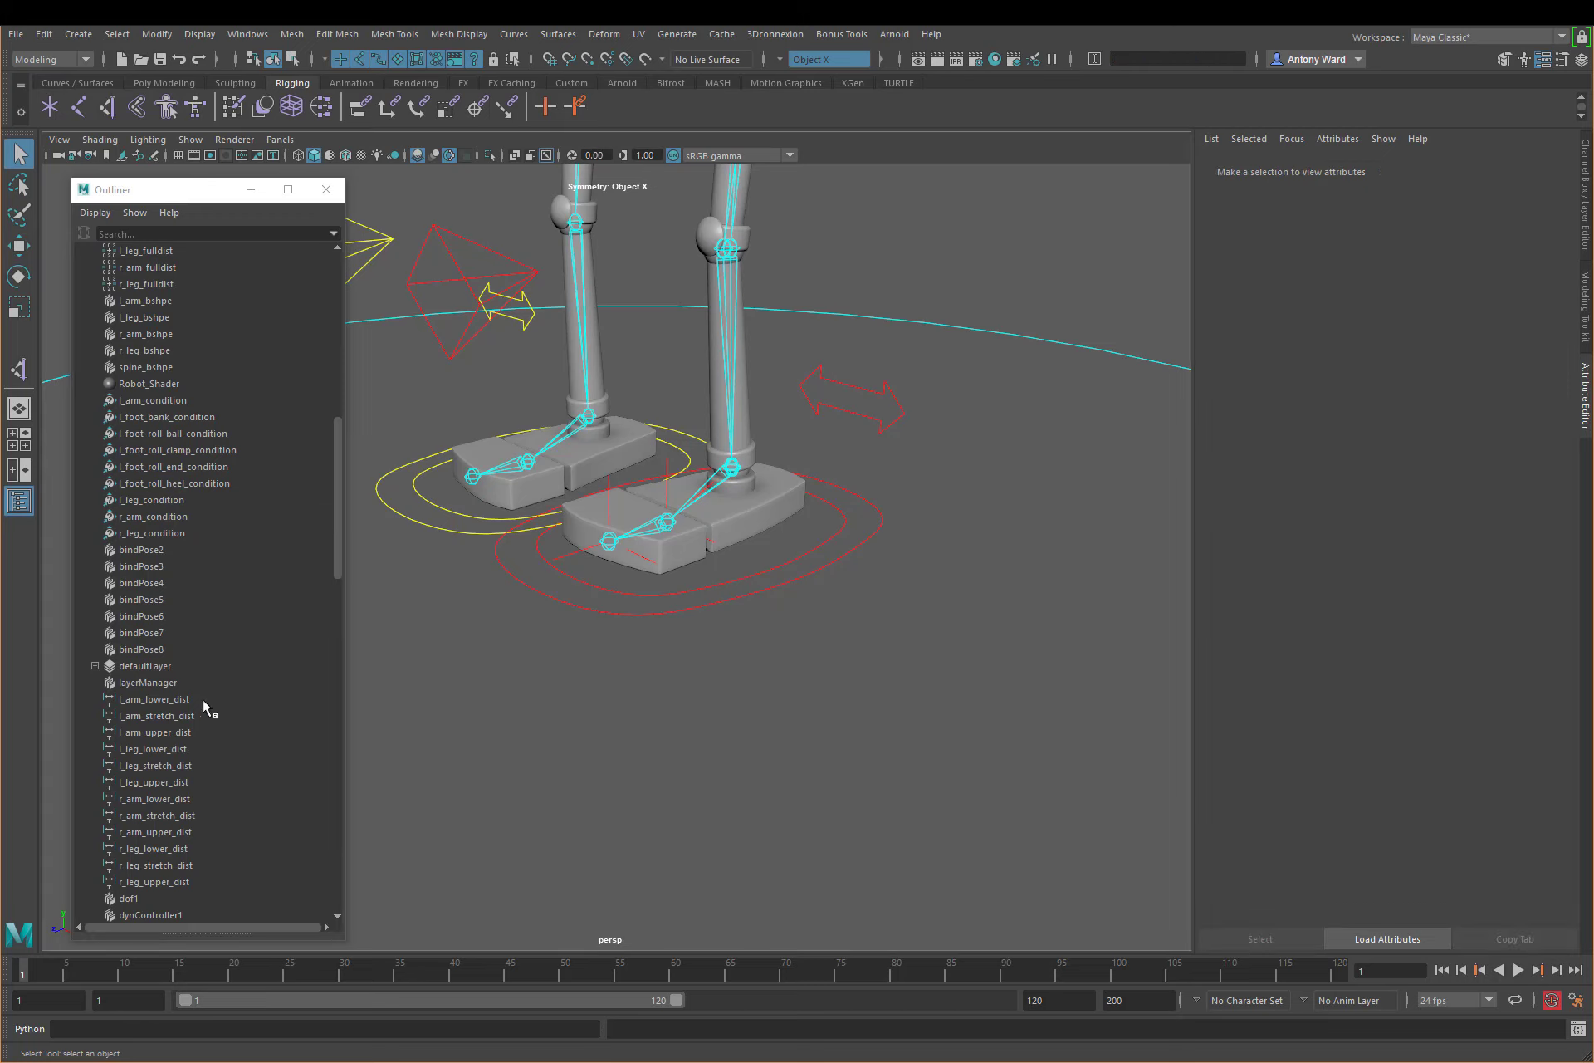
# Step: Graph l_foot_roll_pma alone in the Node Editor with its attributes shown and its Input 1D entries expanded
pyautogui.scroll(-3, 202, 699)
pyautogui.scroll(-4, 208, 699)
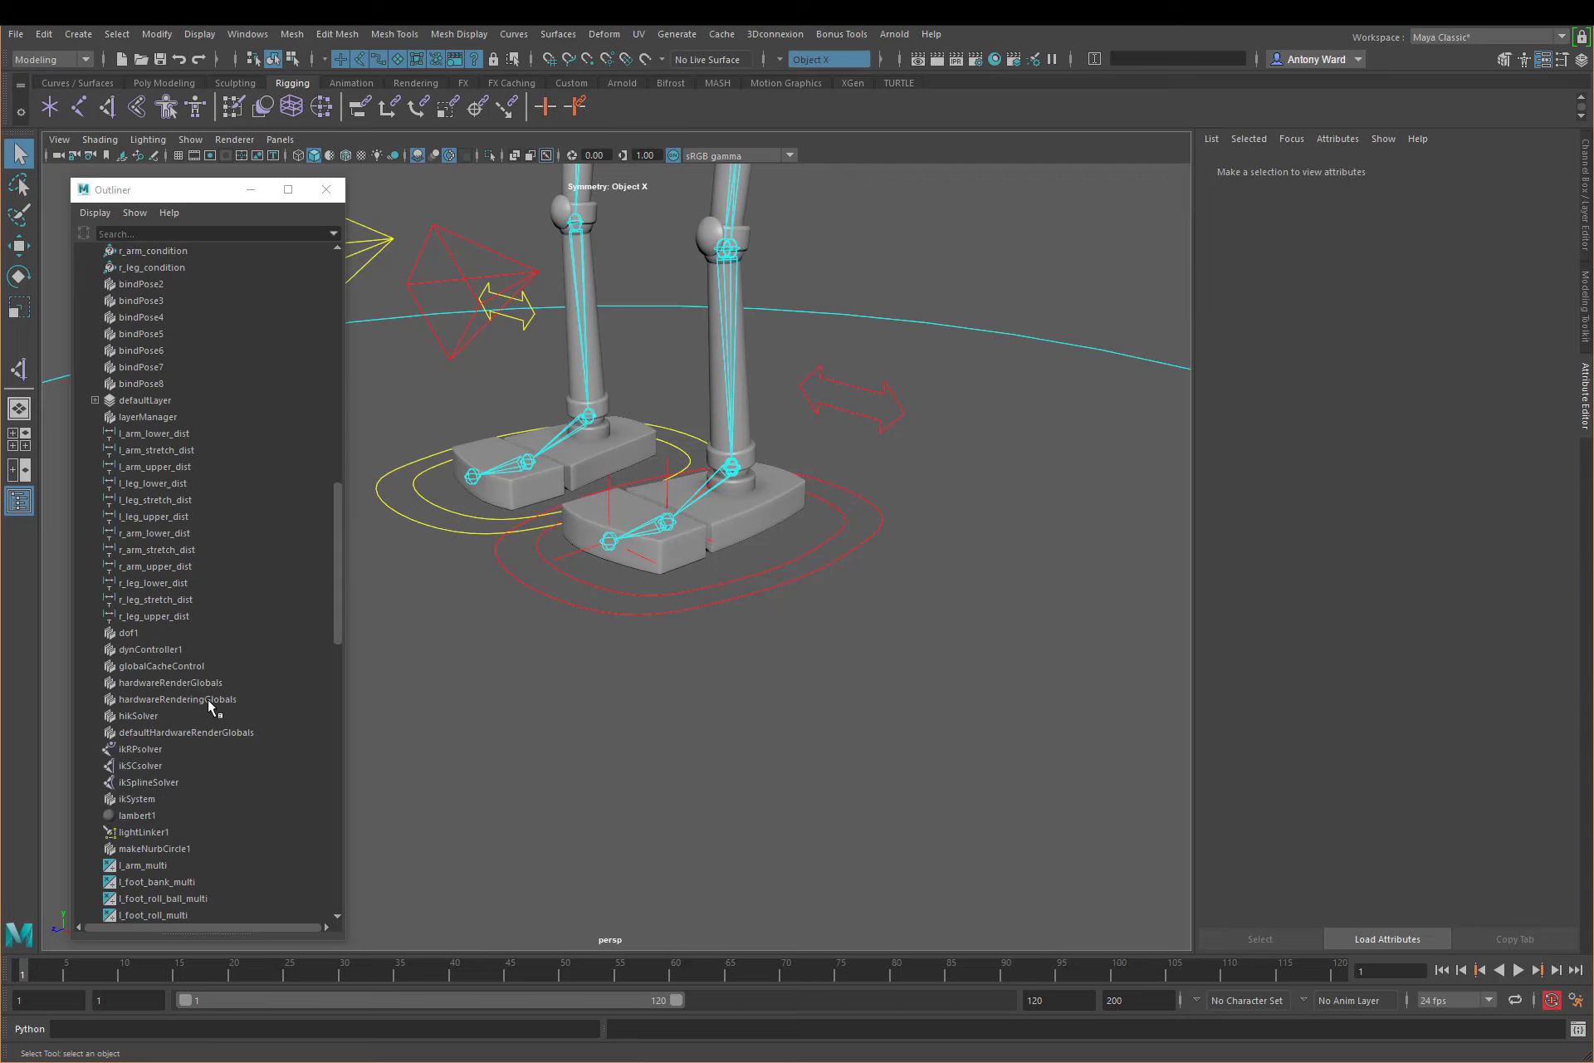
pyautogui.scroll(-4, 217, 747)
pyautogui.scroll(-5, 224, 751)
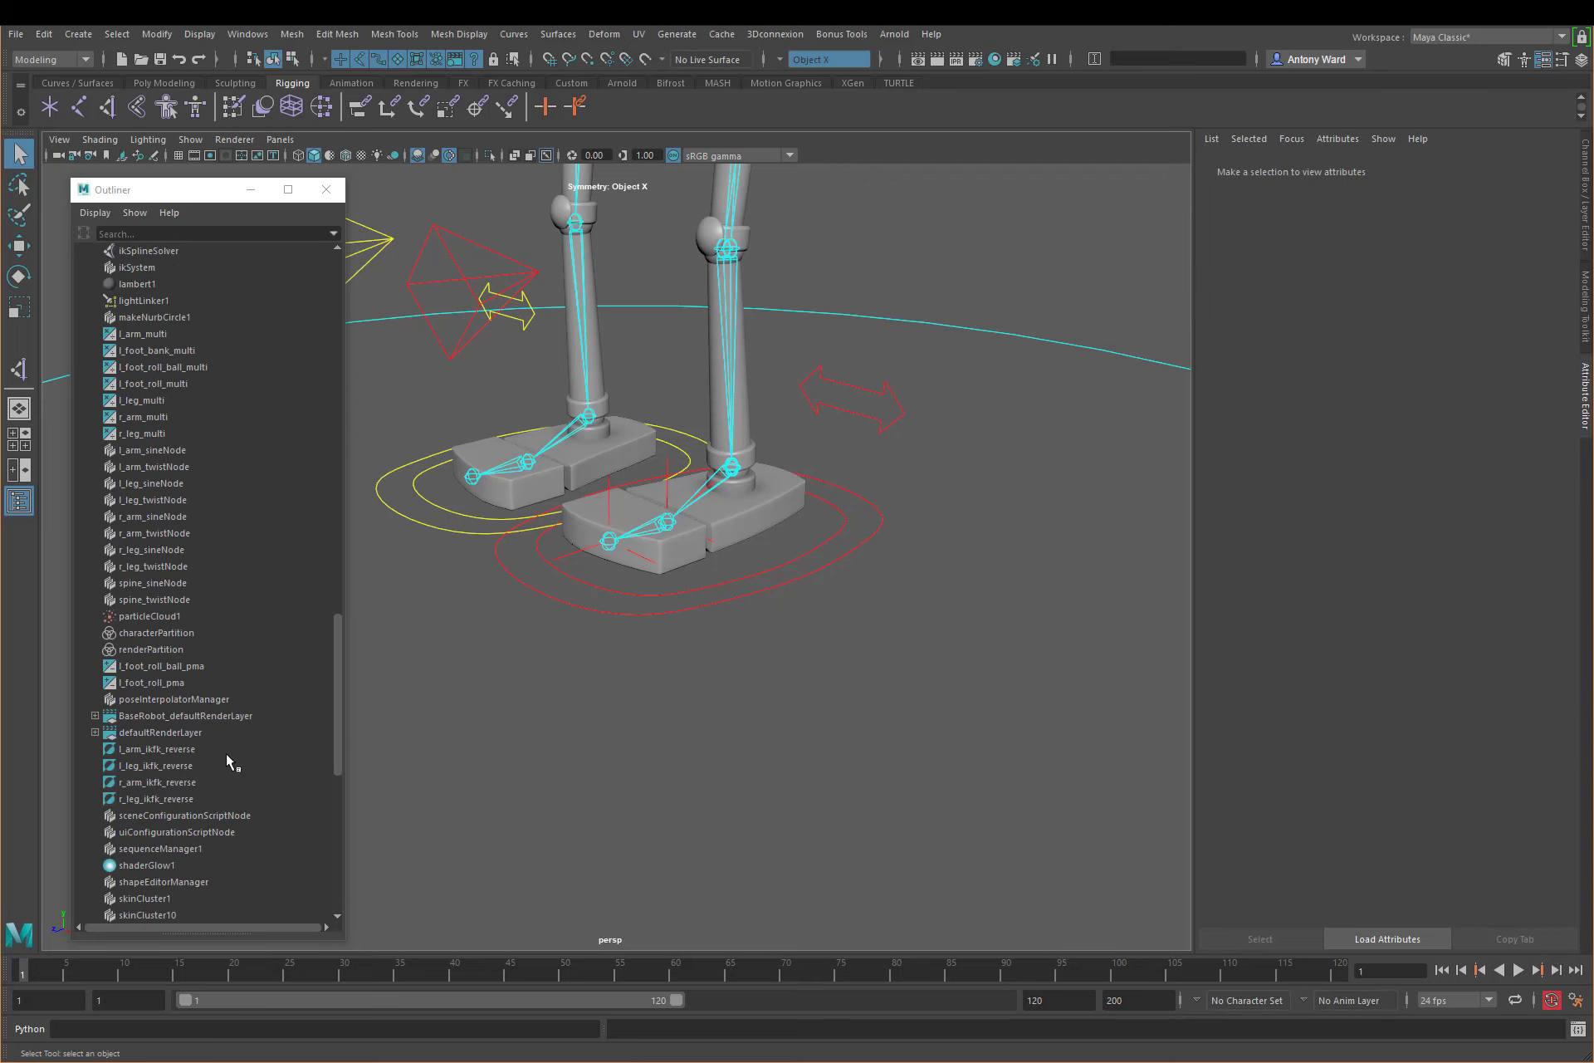
pyautogui.click(166, 681)
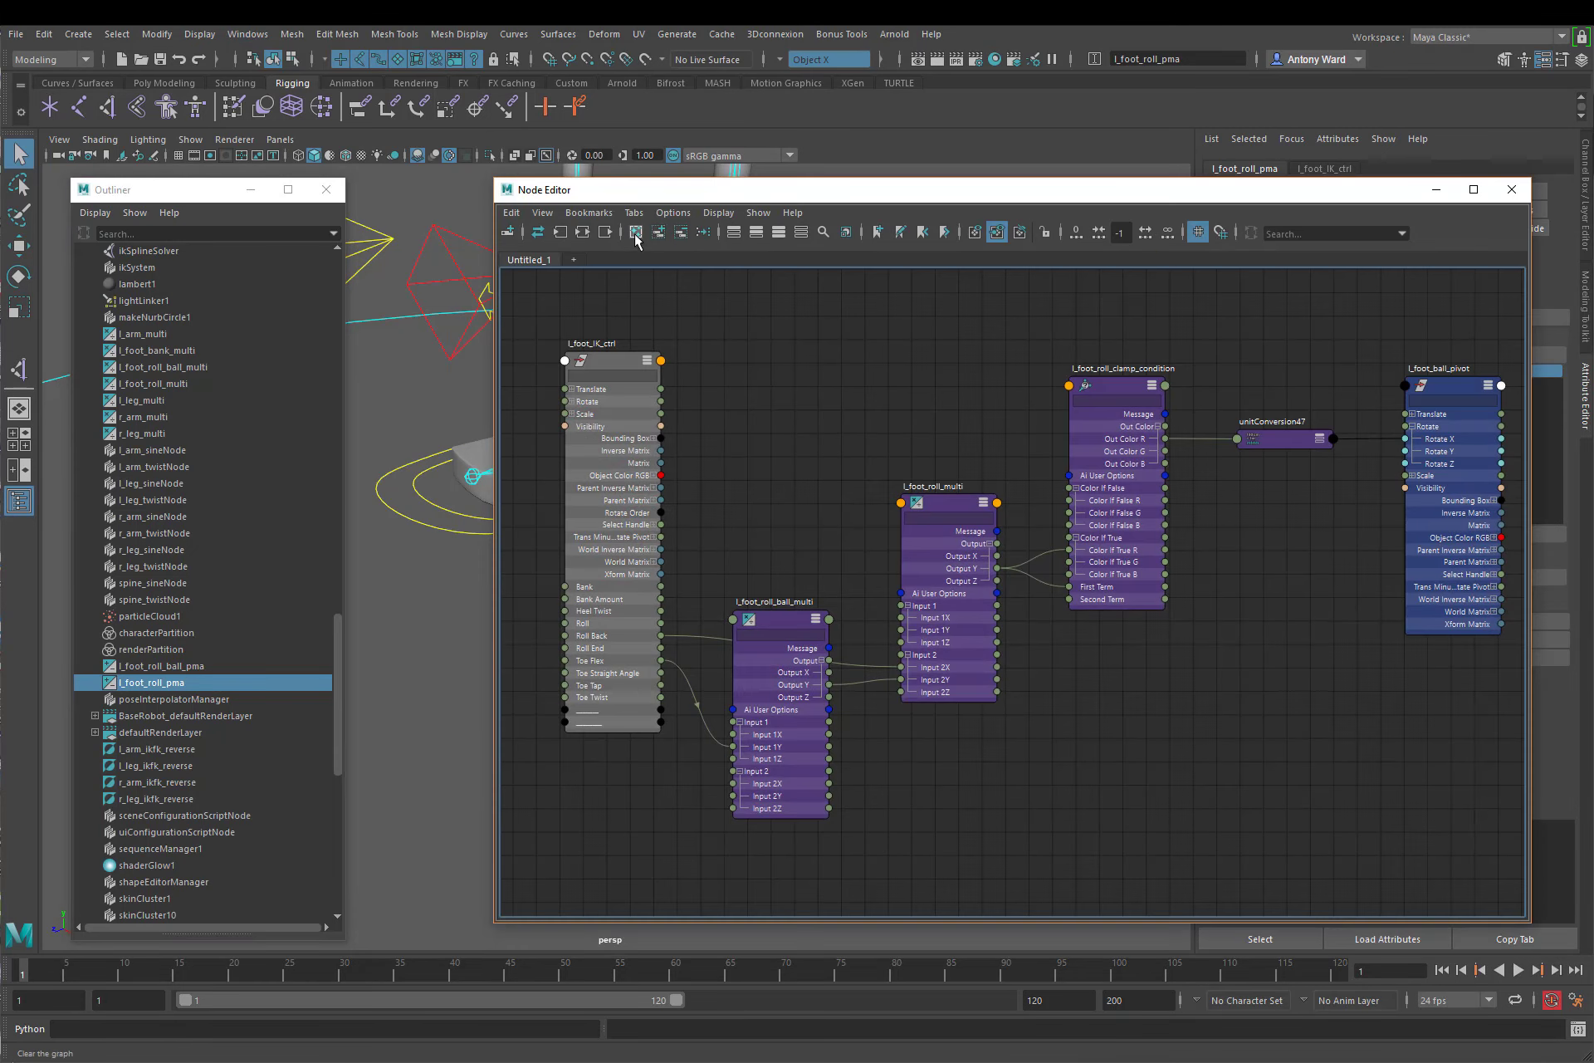
pyautogui.click(636, 233)
pyautogui.click(658, 232)
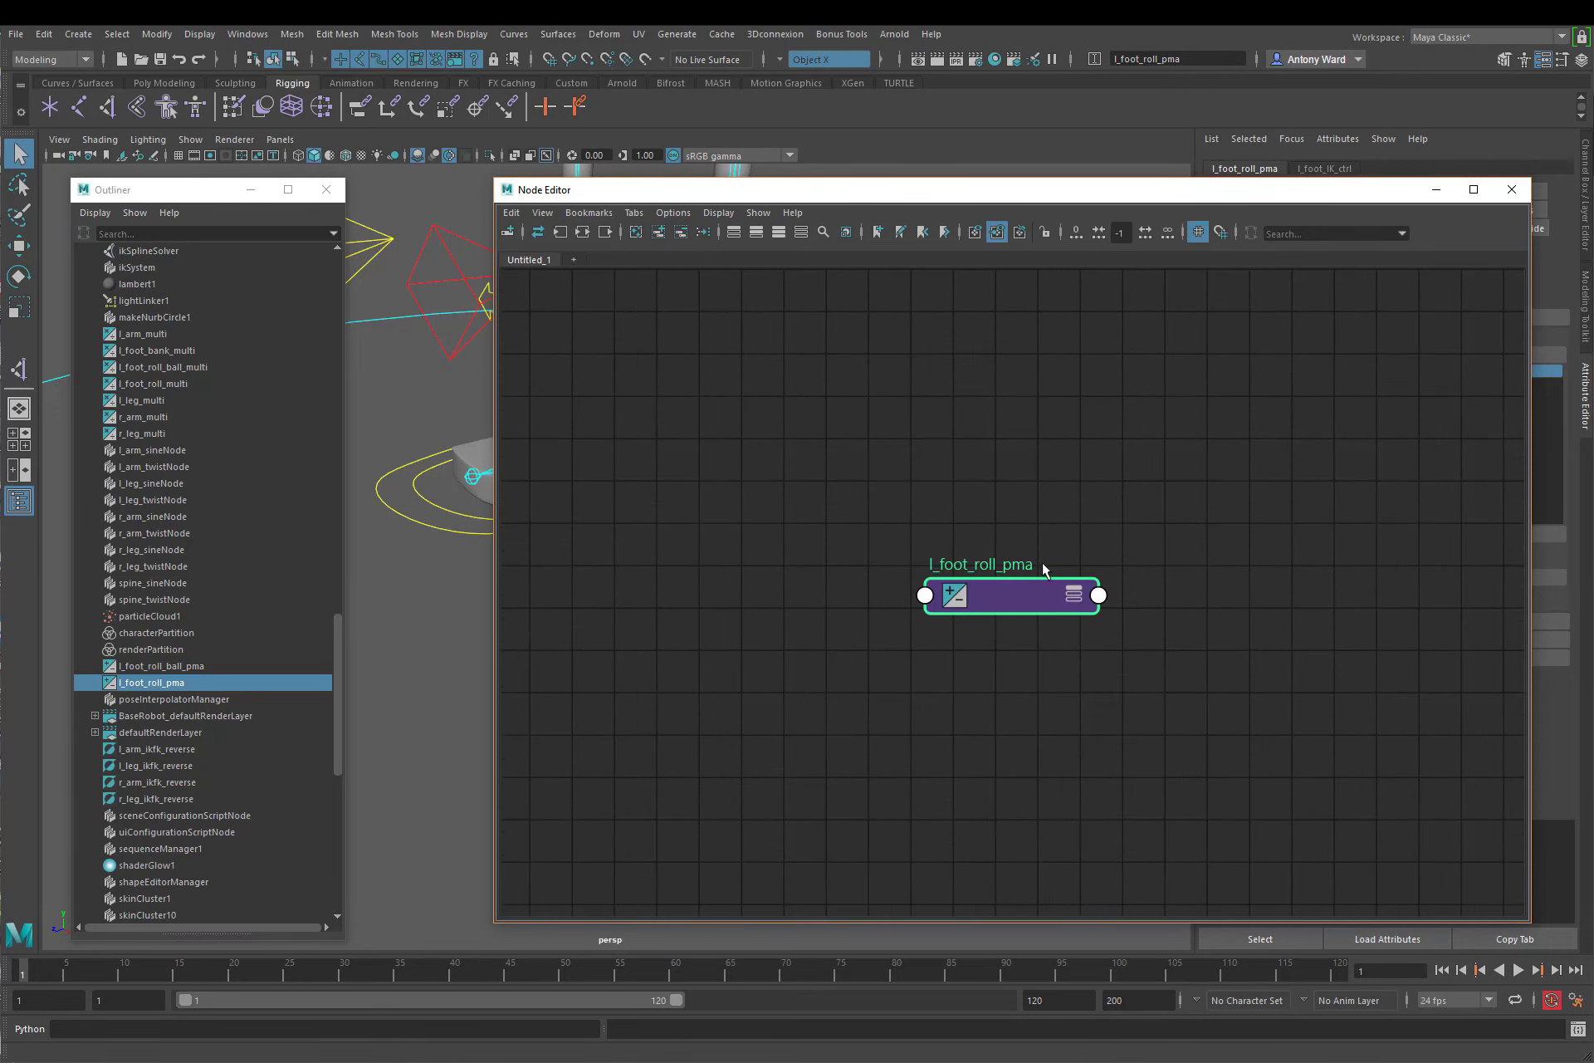
pyautogui.click(1073, 594)
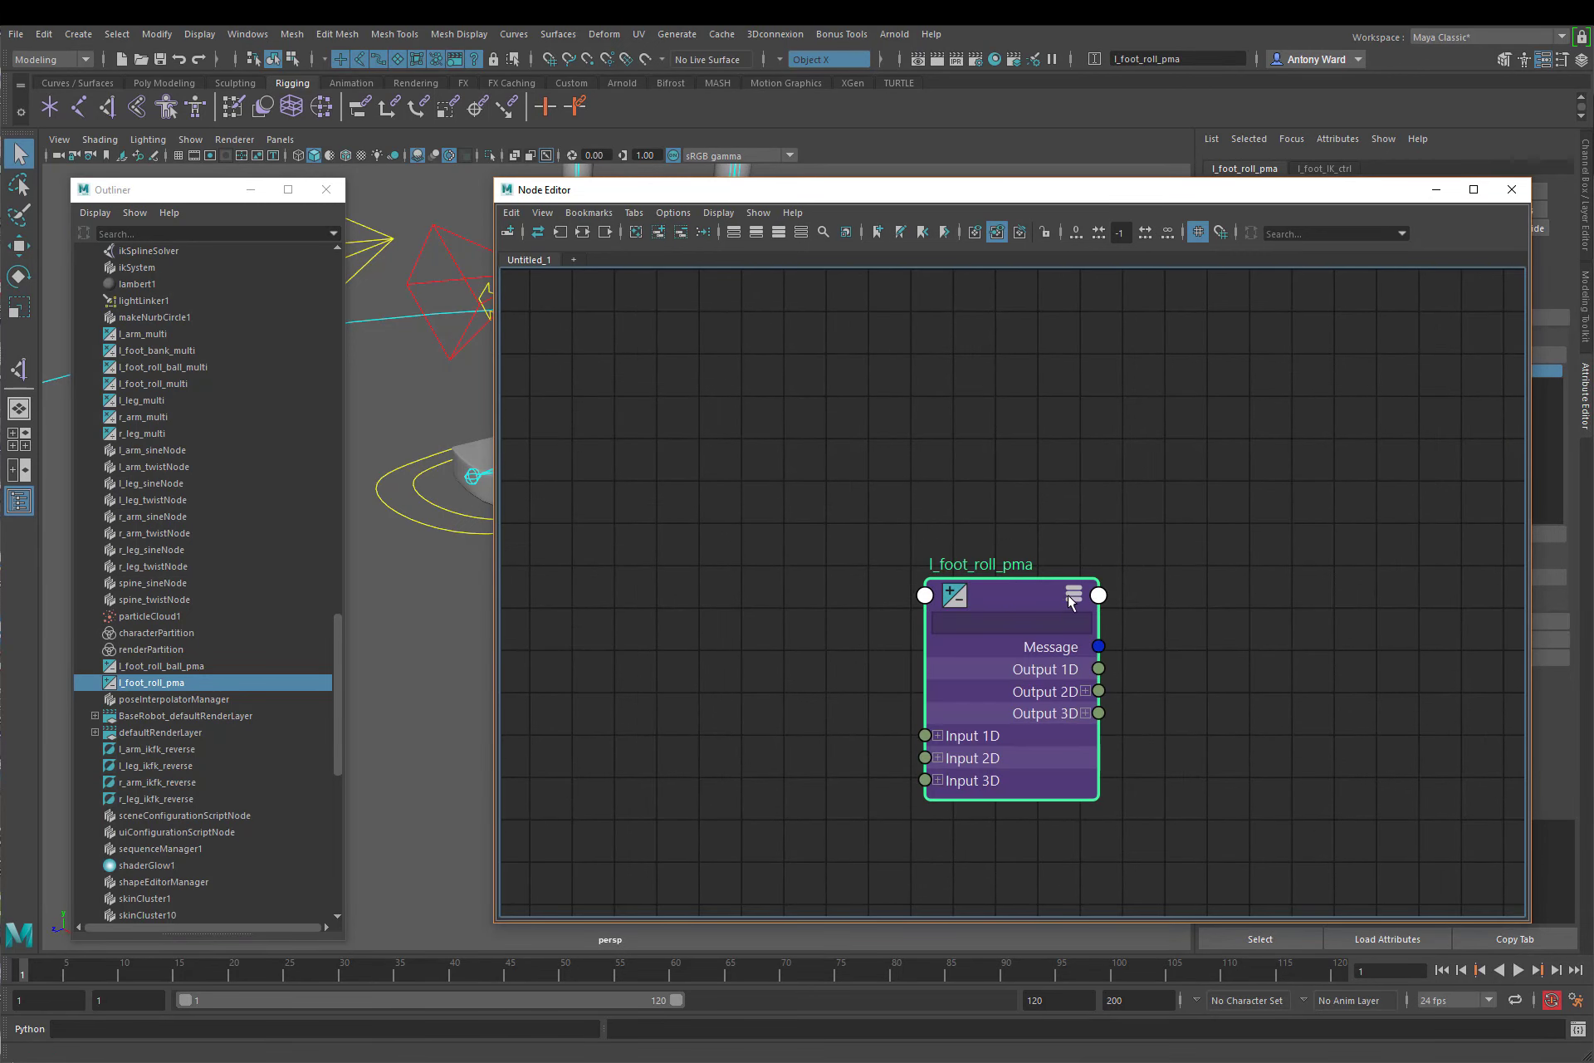
pyautogui.click(938, 736)
pyautogui.moveTo(1018, 591); pyautogui.dragTo(1181, 384)
# Step: Add an Input 1D[1] entry to l_foot_roll_pma by connecting l_foot_roll_ball_pma's Output 1D to it and breaking that connection
pyautogui.click(203, 665)
pyautogui.moveTo(204, 666); pyautogui.dragTo(621, 586, button='middle')
pyautogui.click(777, 607)
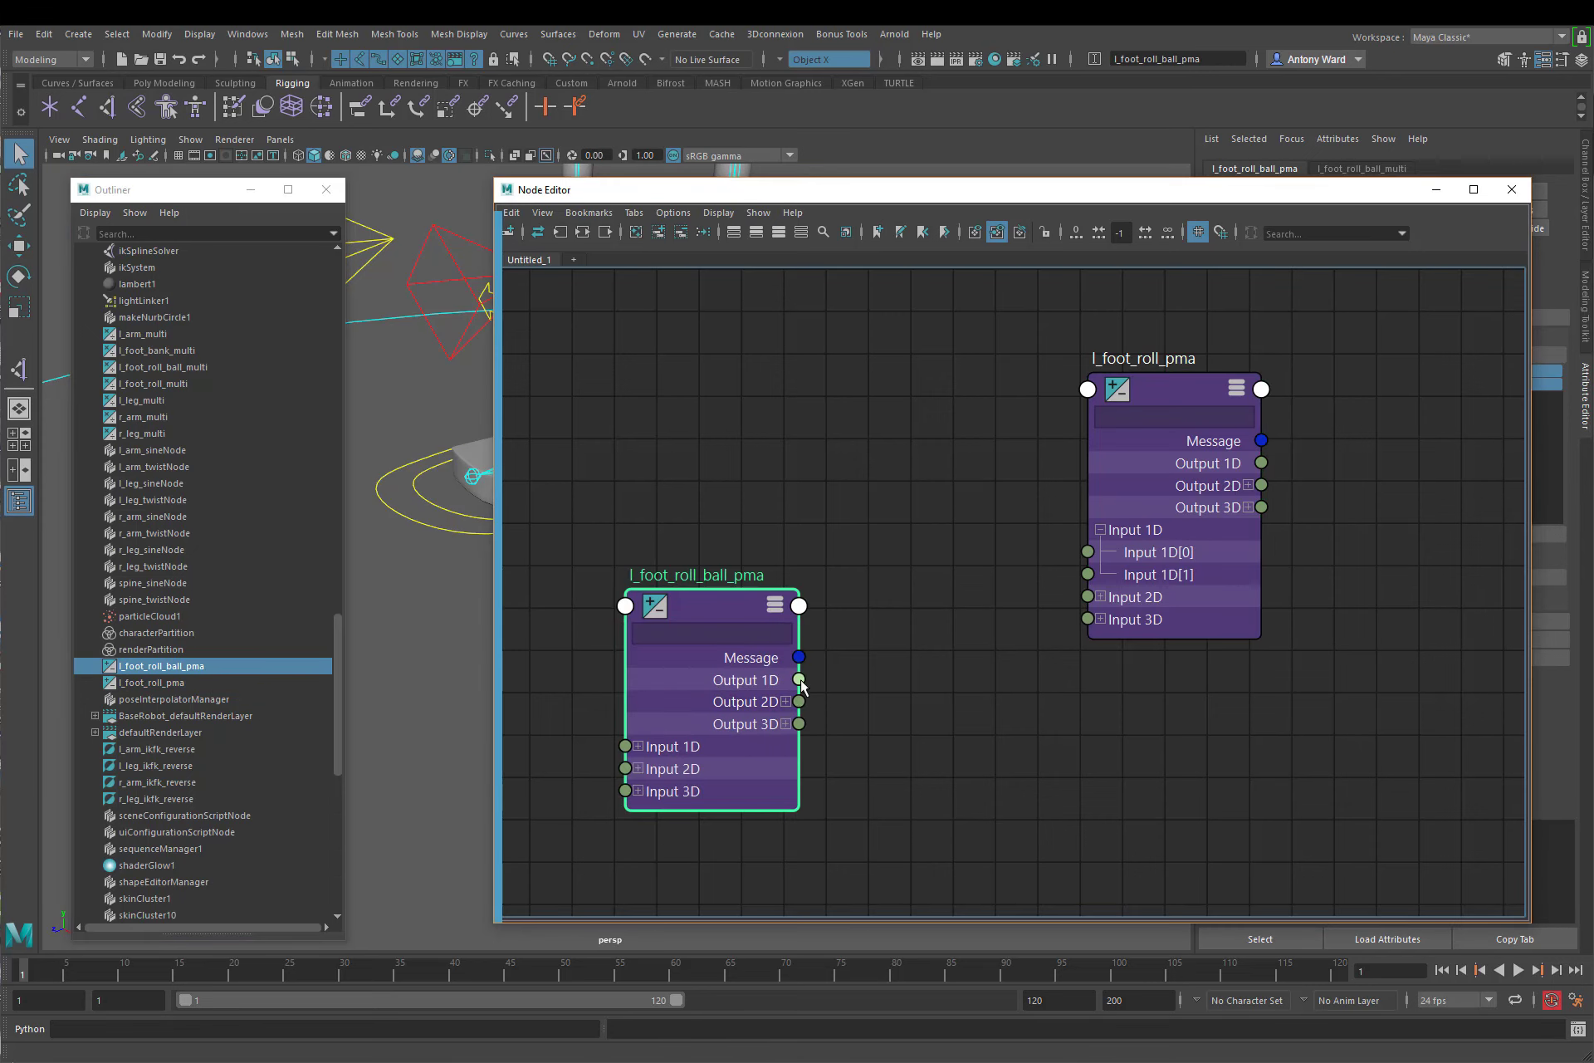
pyautogui.moveTo(799, 679); pyautogui.dragTo(1086, 576)
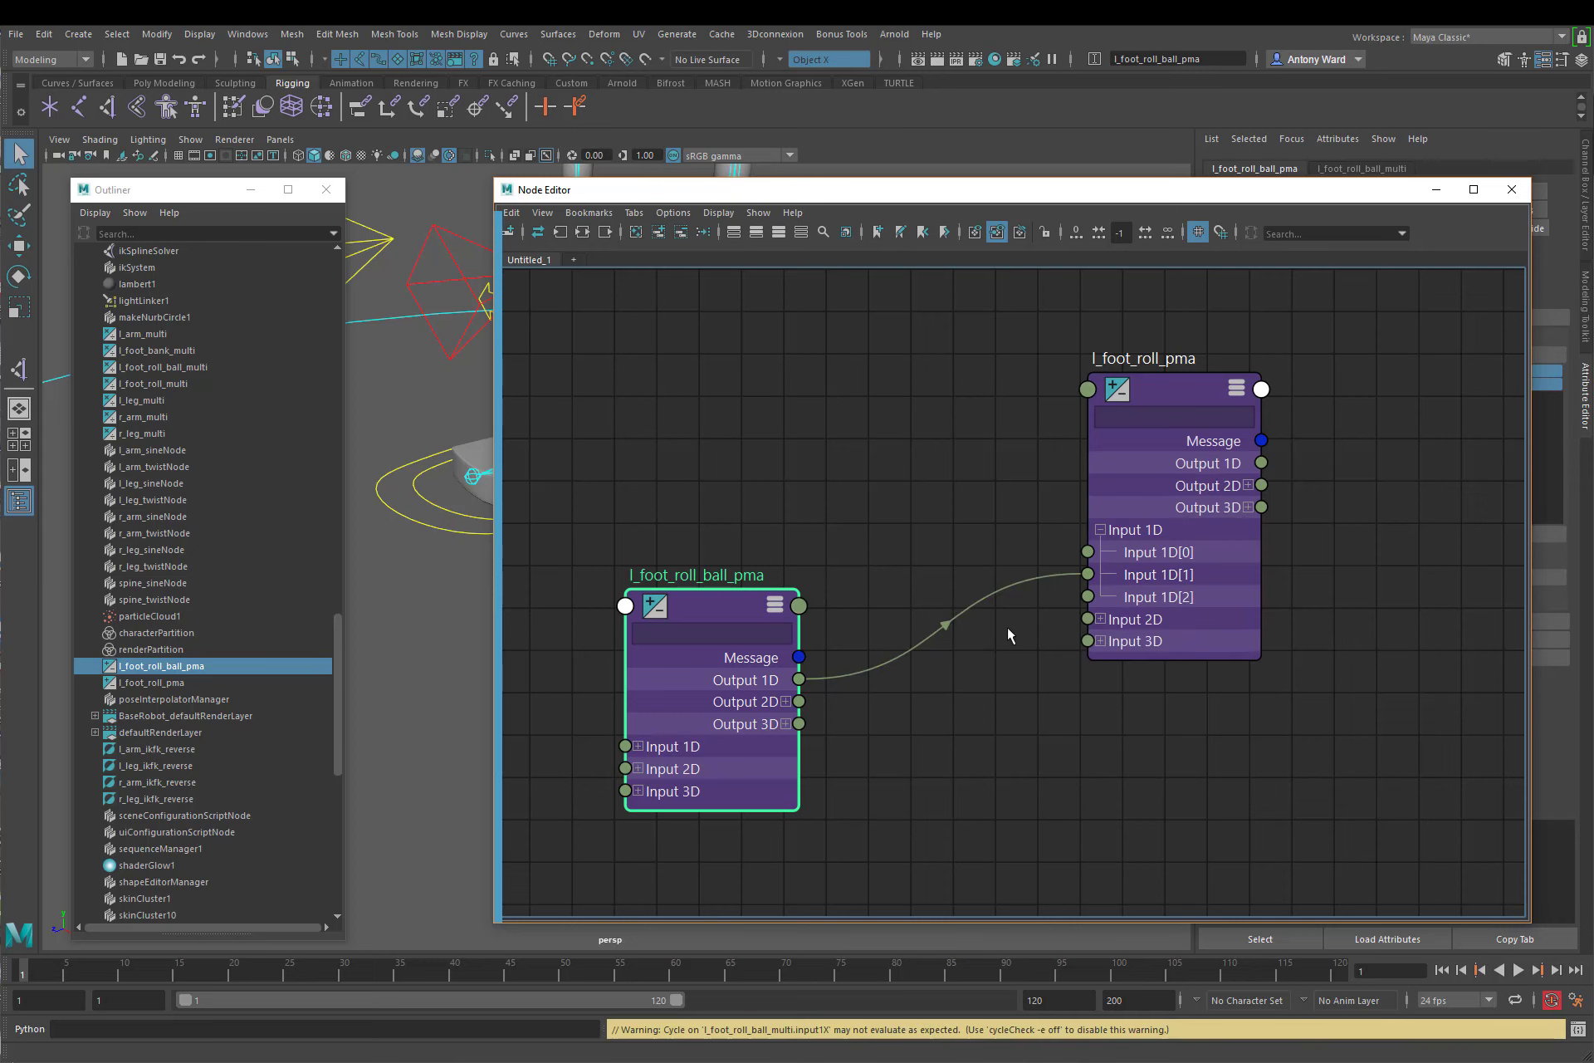
pyautogui.click(1012, 660)
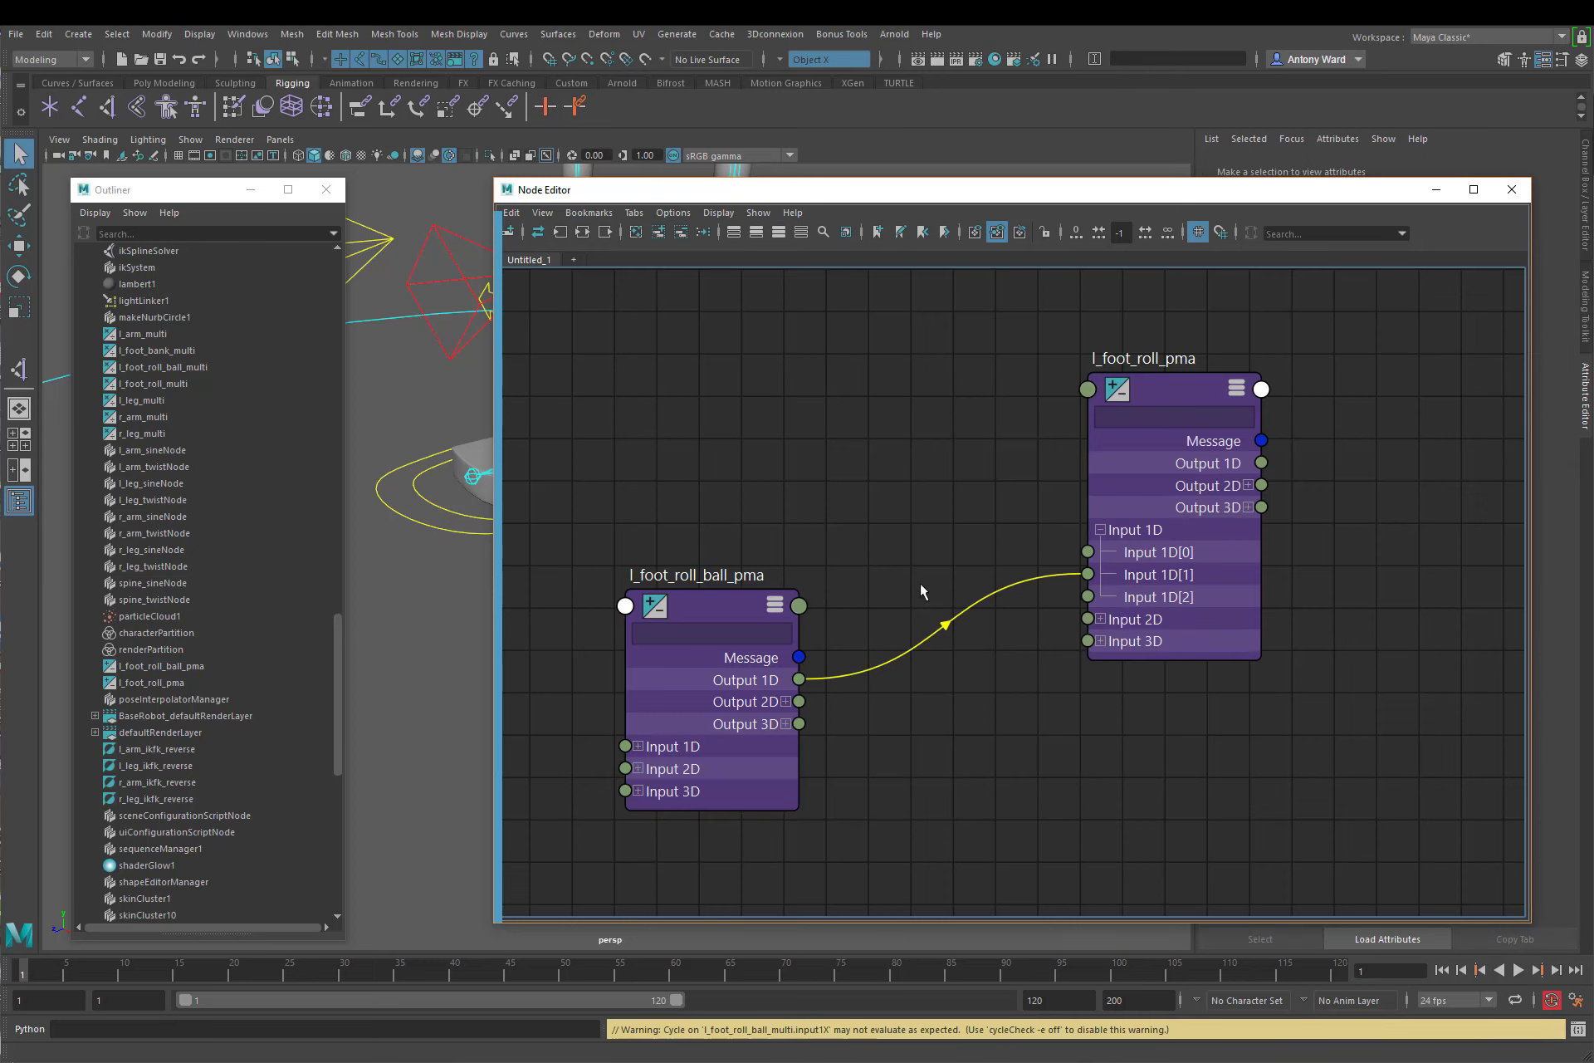
pyautogui.keyDown('ctrl'); pyautogui.keyDown('alt'); pyautogui.keyDown('shift'); pyautogui.moveTo(919, 583); pyautogui.dragTo(978, 684); pyautogui.keyUp('shift'); pyautogui.keyUp('alt'); pyautogui.keyUp('ctrl')
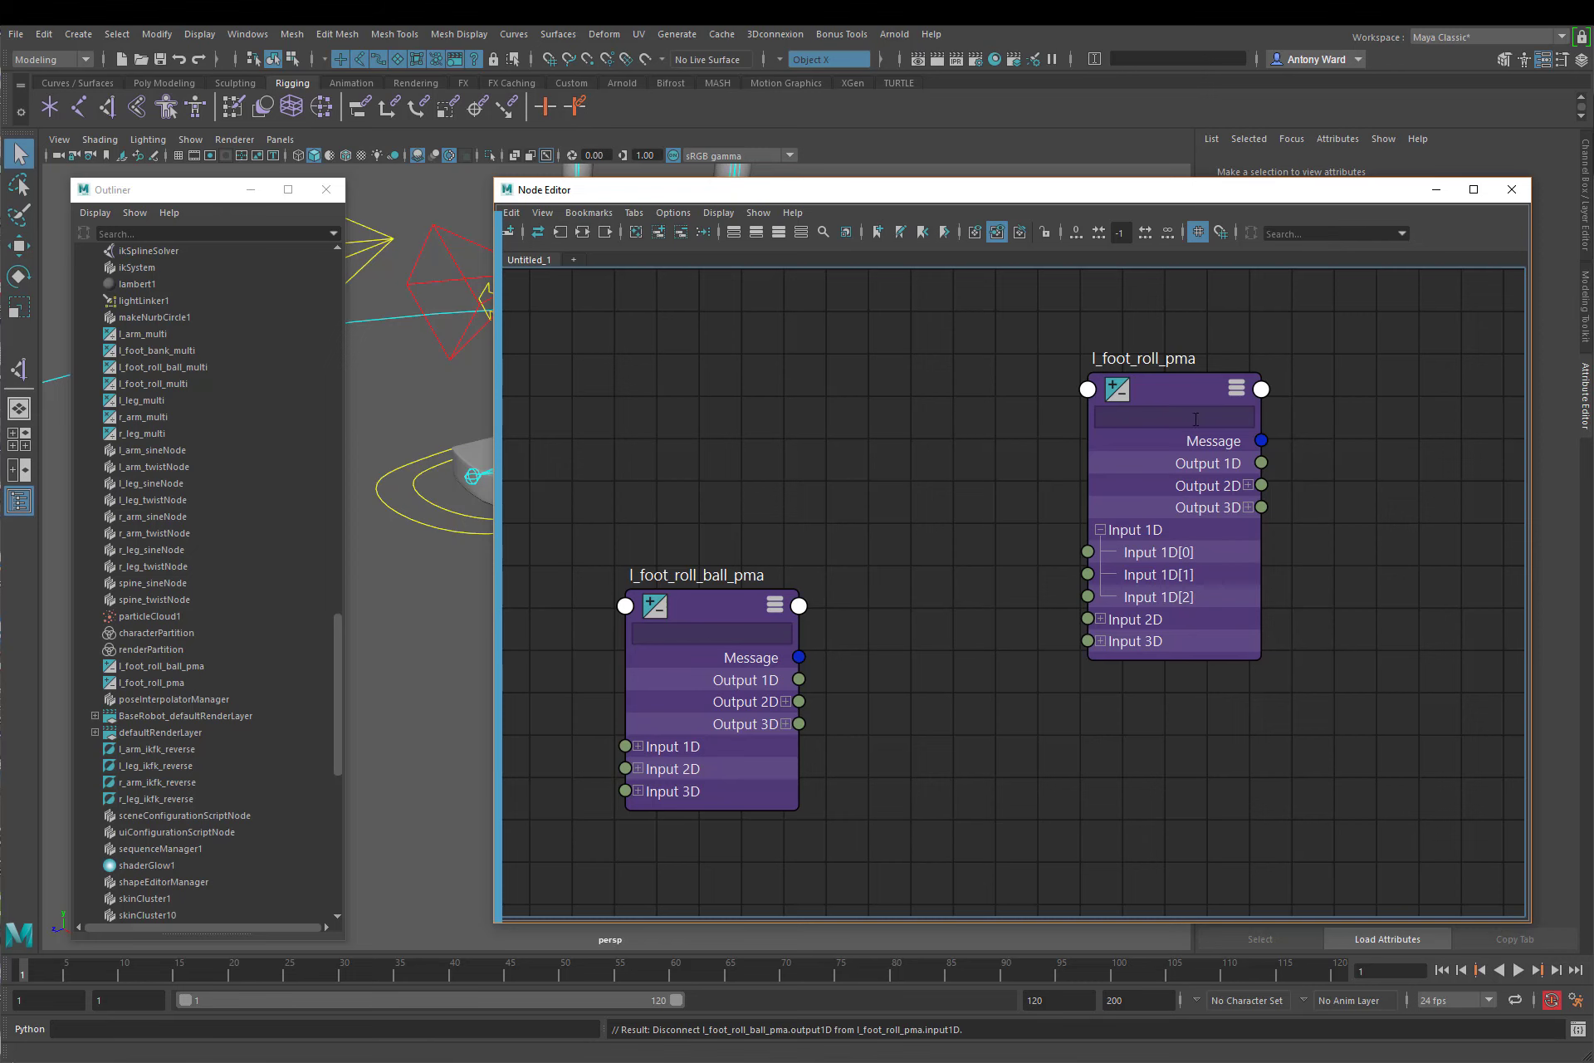
# Step: Set Input 1D[1] of l_foot_roll_pma to 10 and close the Node Editor
pyautogui.click(1171, 397)
pyautogui.moveTo(1345, 201); pyautogui.dragTo(1032, 237)
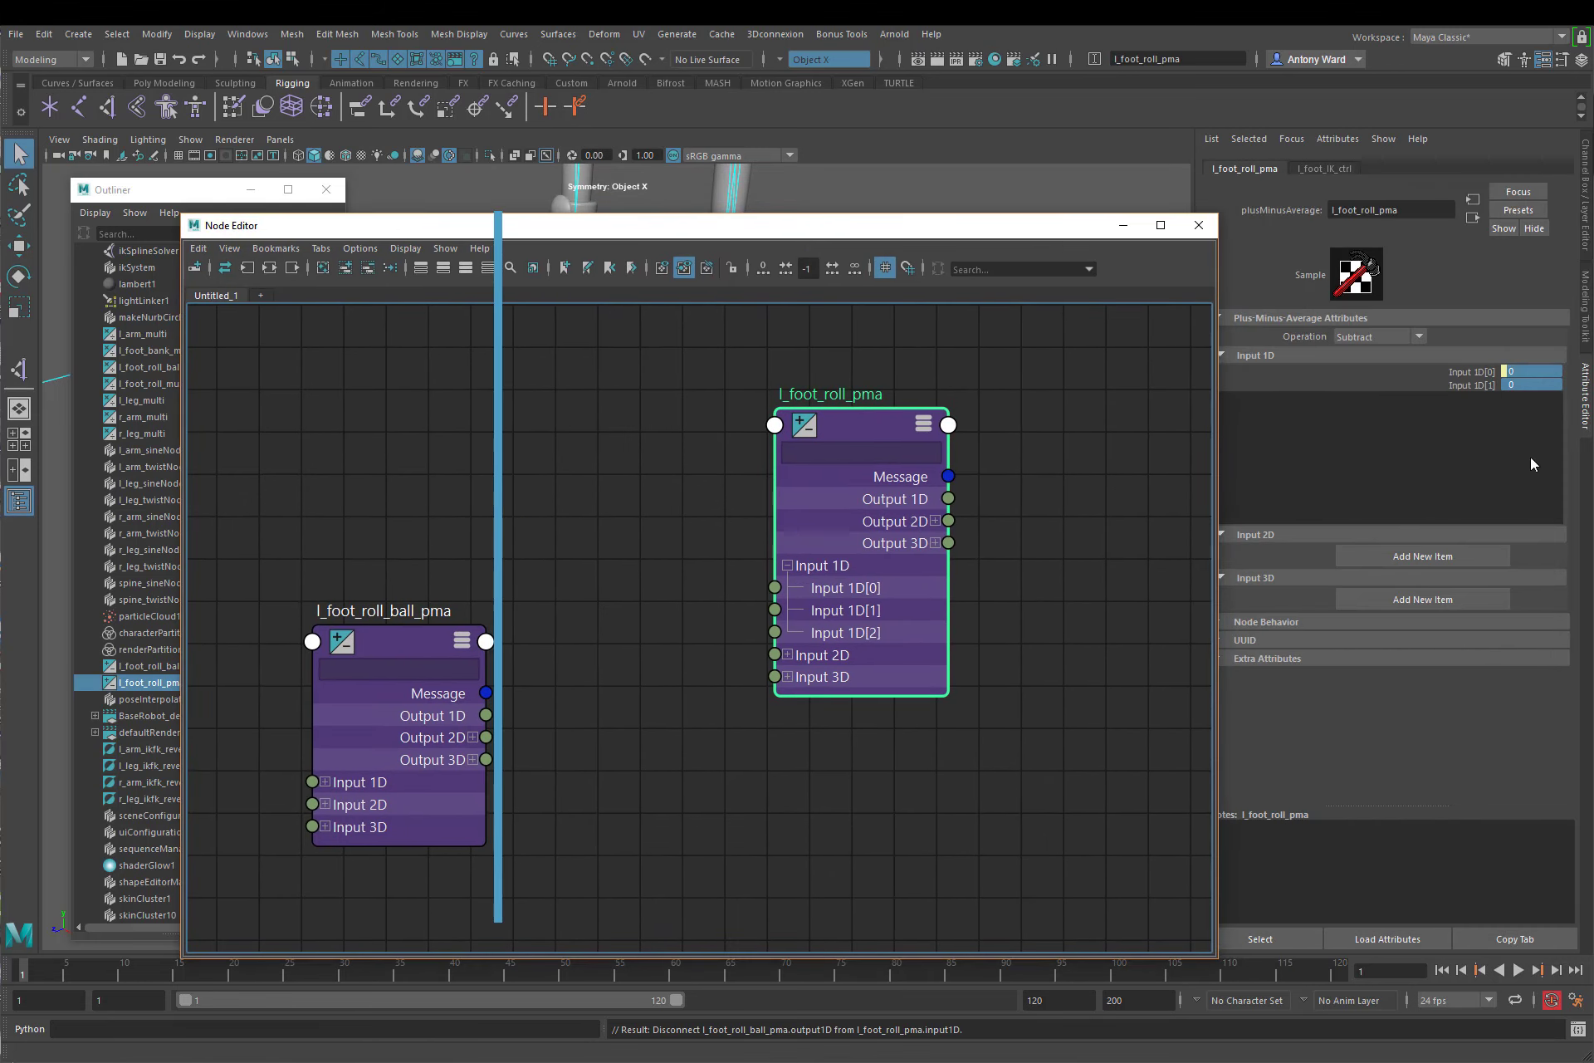
pyautogui.click(1528, 385)
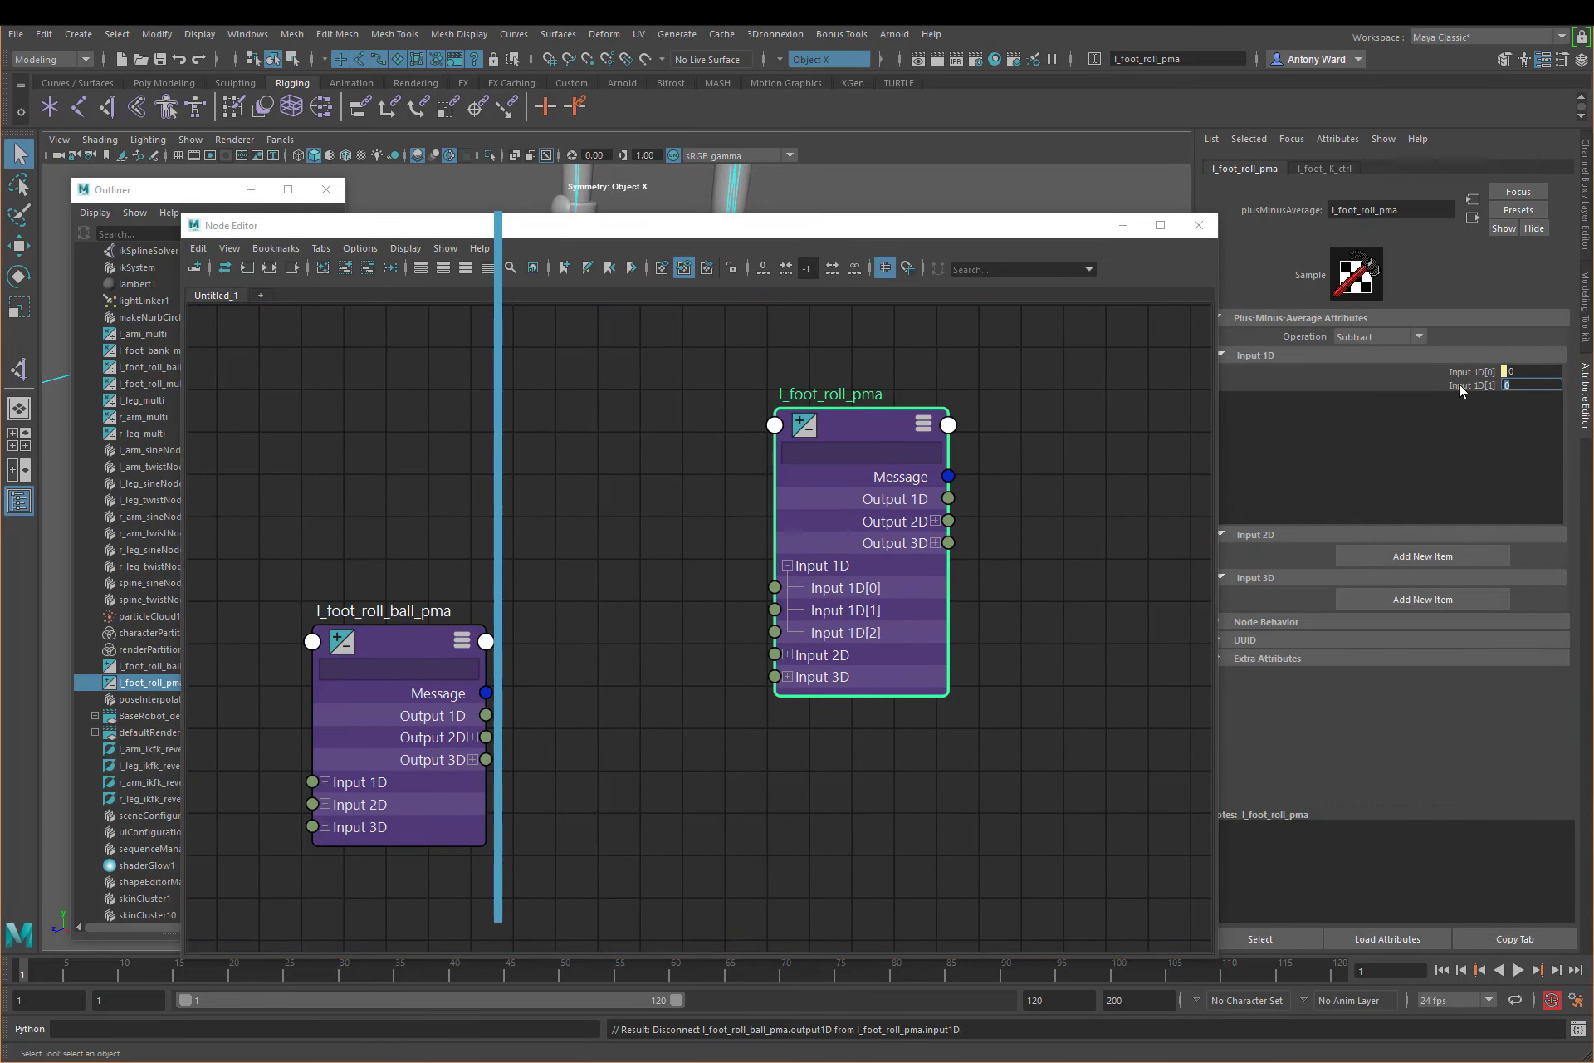
pyautogui.write('10')
pyautogui.press('Return')
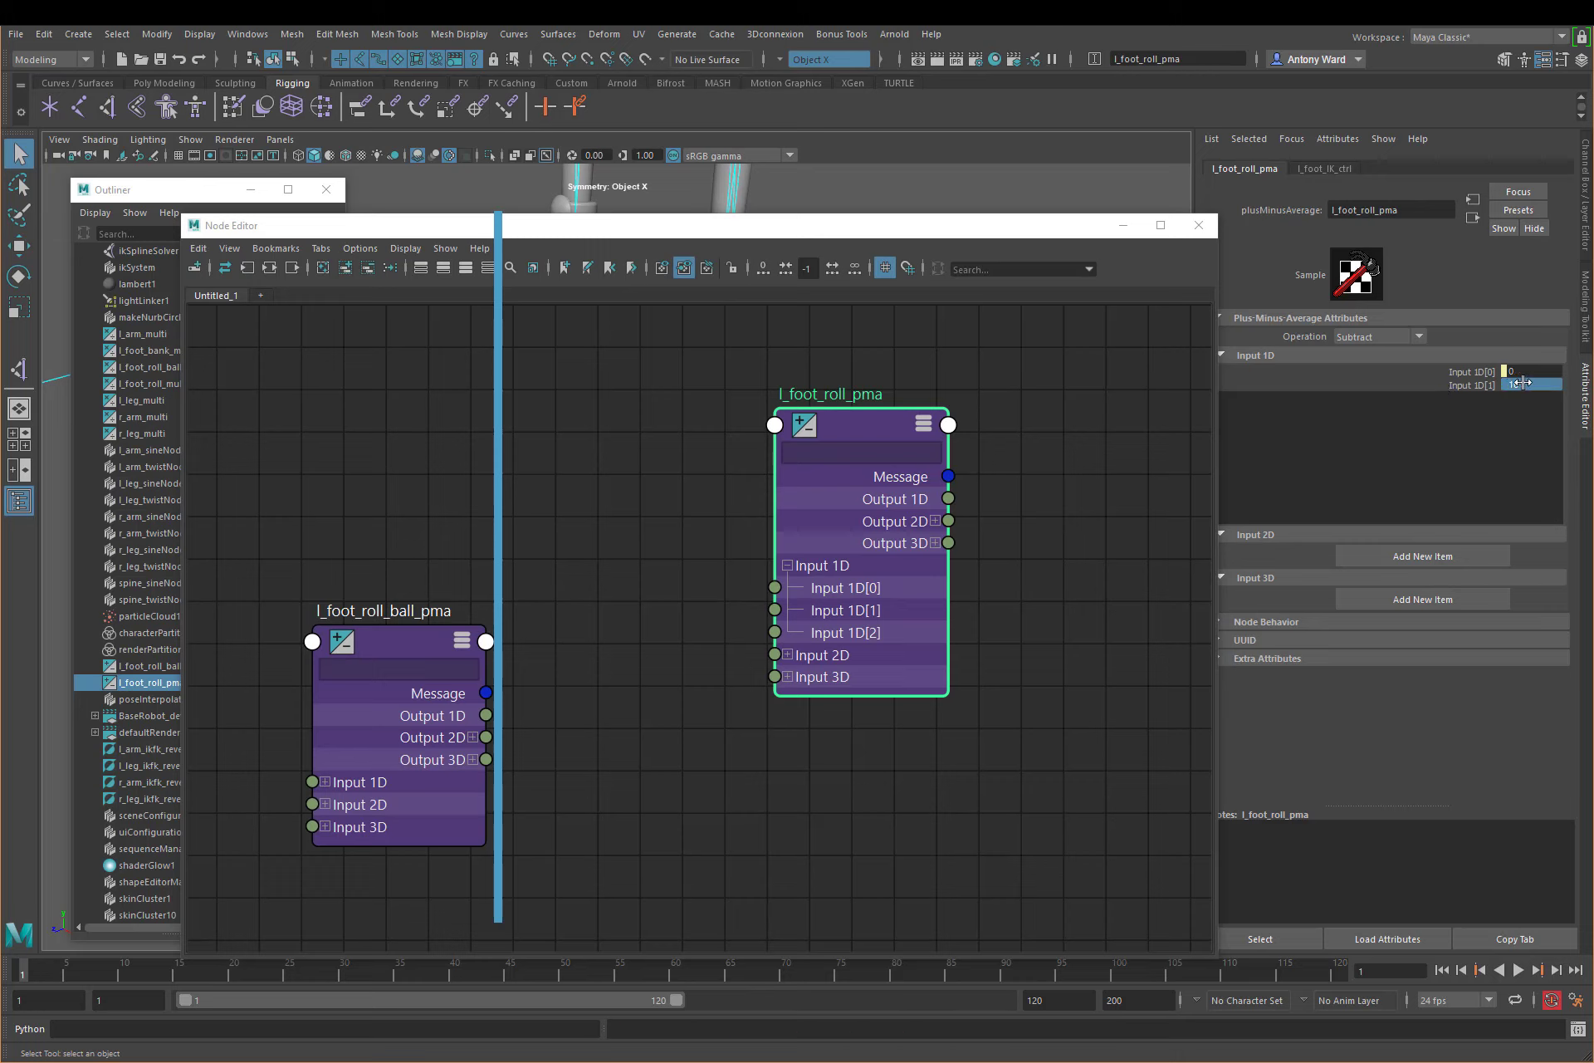
pyautogui.click(1197, 226)
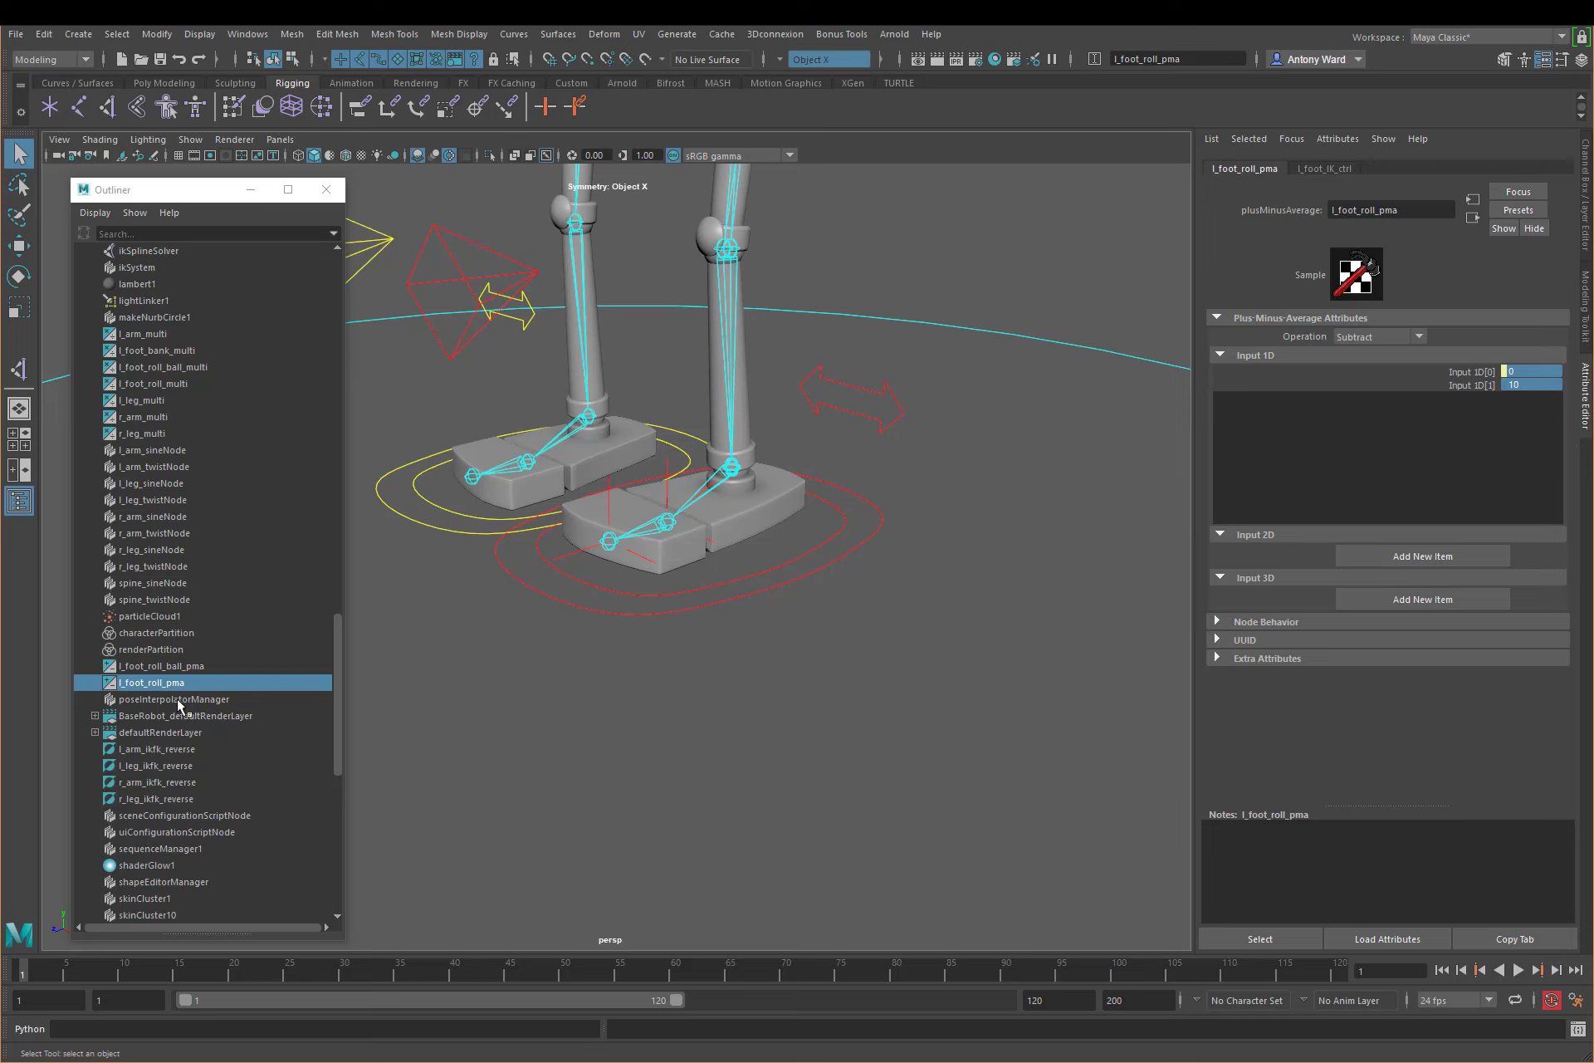
# Step: Set Input 1D[0] of l_foot_roll_ball_pma to 10
pyautogui.click(176, 666)
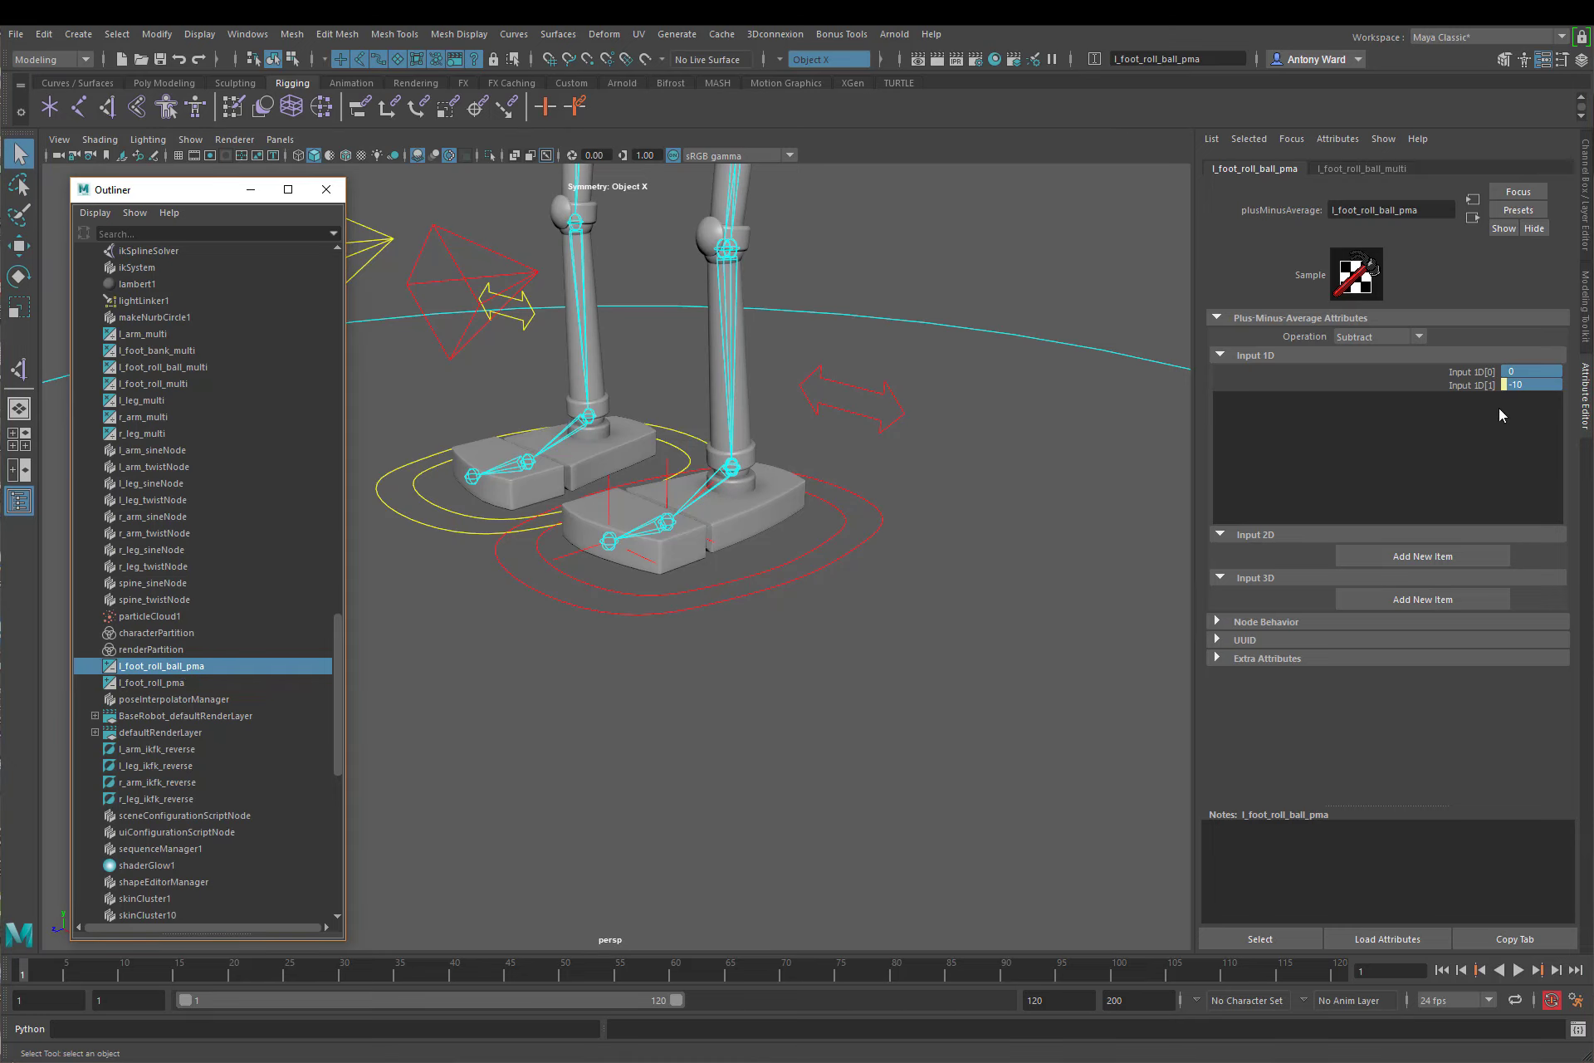
pyautogui.click(1526, 371)
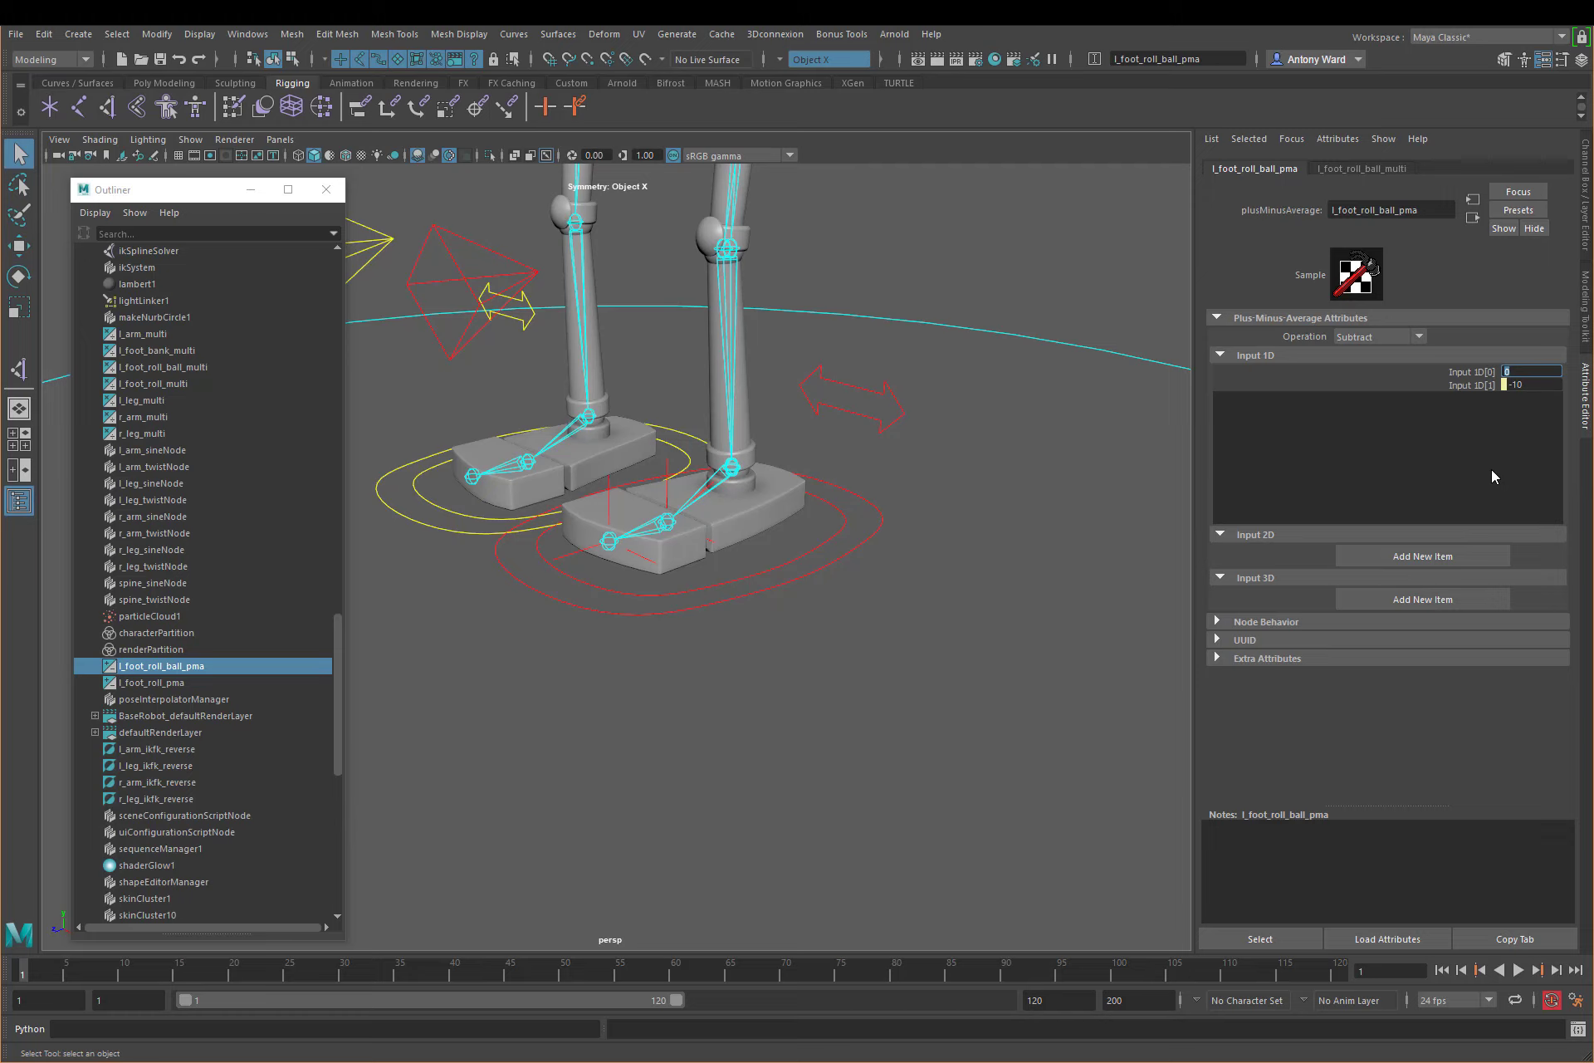
pyautogui.write('10')
pyautogui.press('Return')
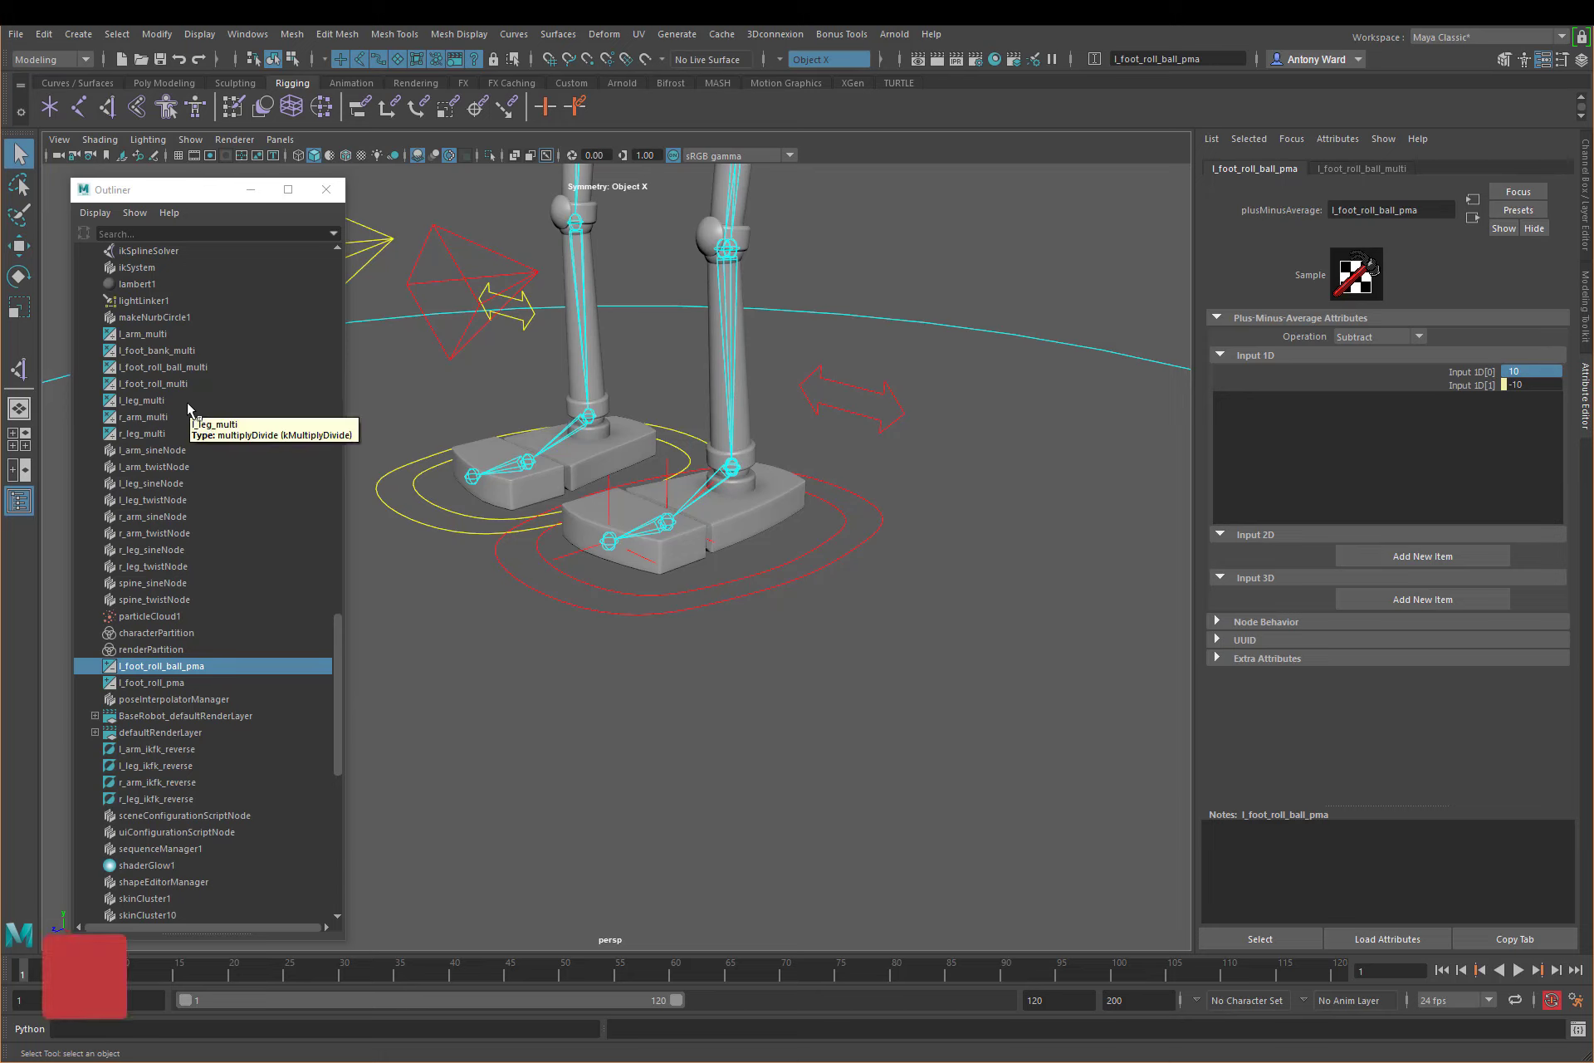
# Step: Set the first Input 2 value of l_foot_roll_ball_multi to 2
pyautogui.click(162, 367)
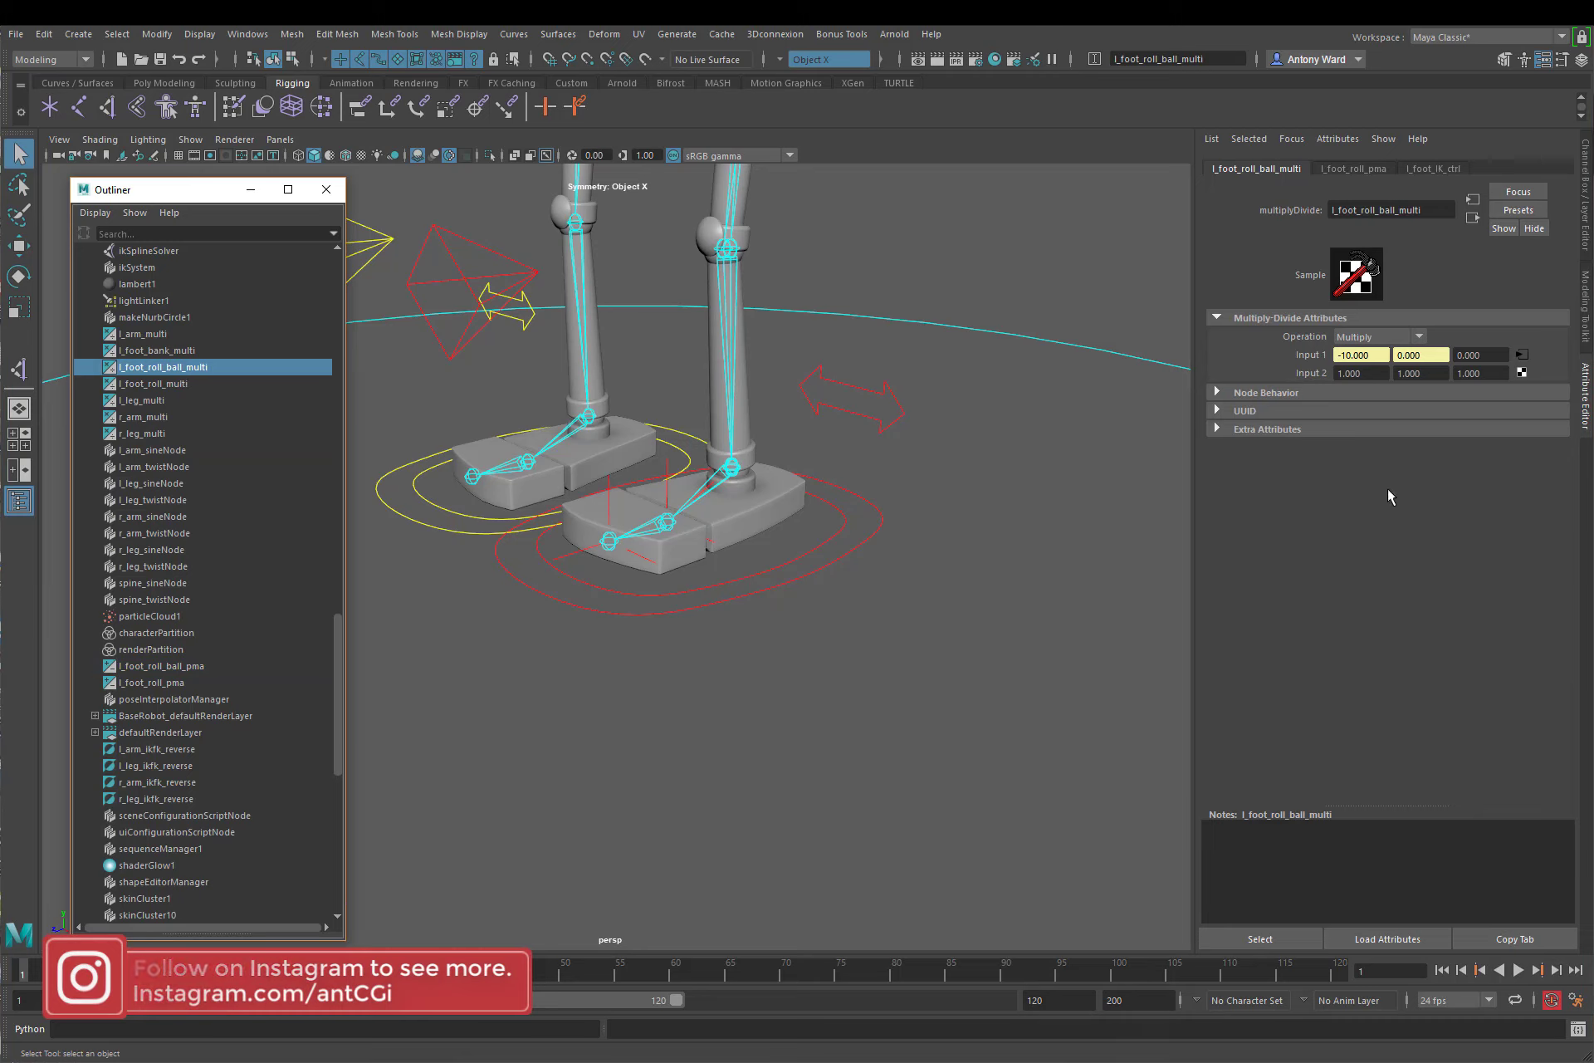
pyautogui.click(1366, 373)
pyautogui.moveTo(1369, 373); pyautogui.dragTo(1303, 373)
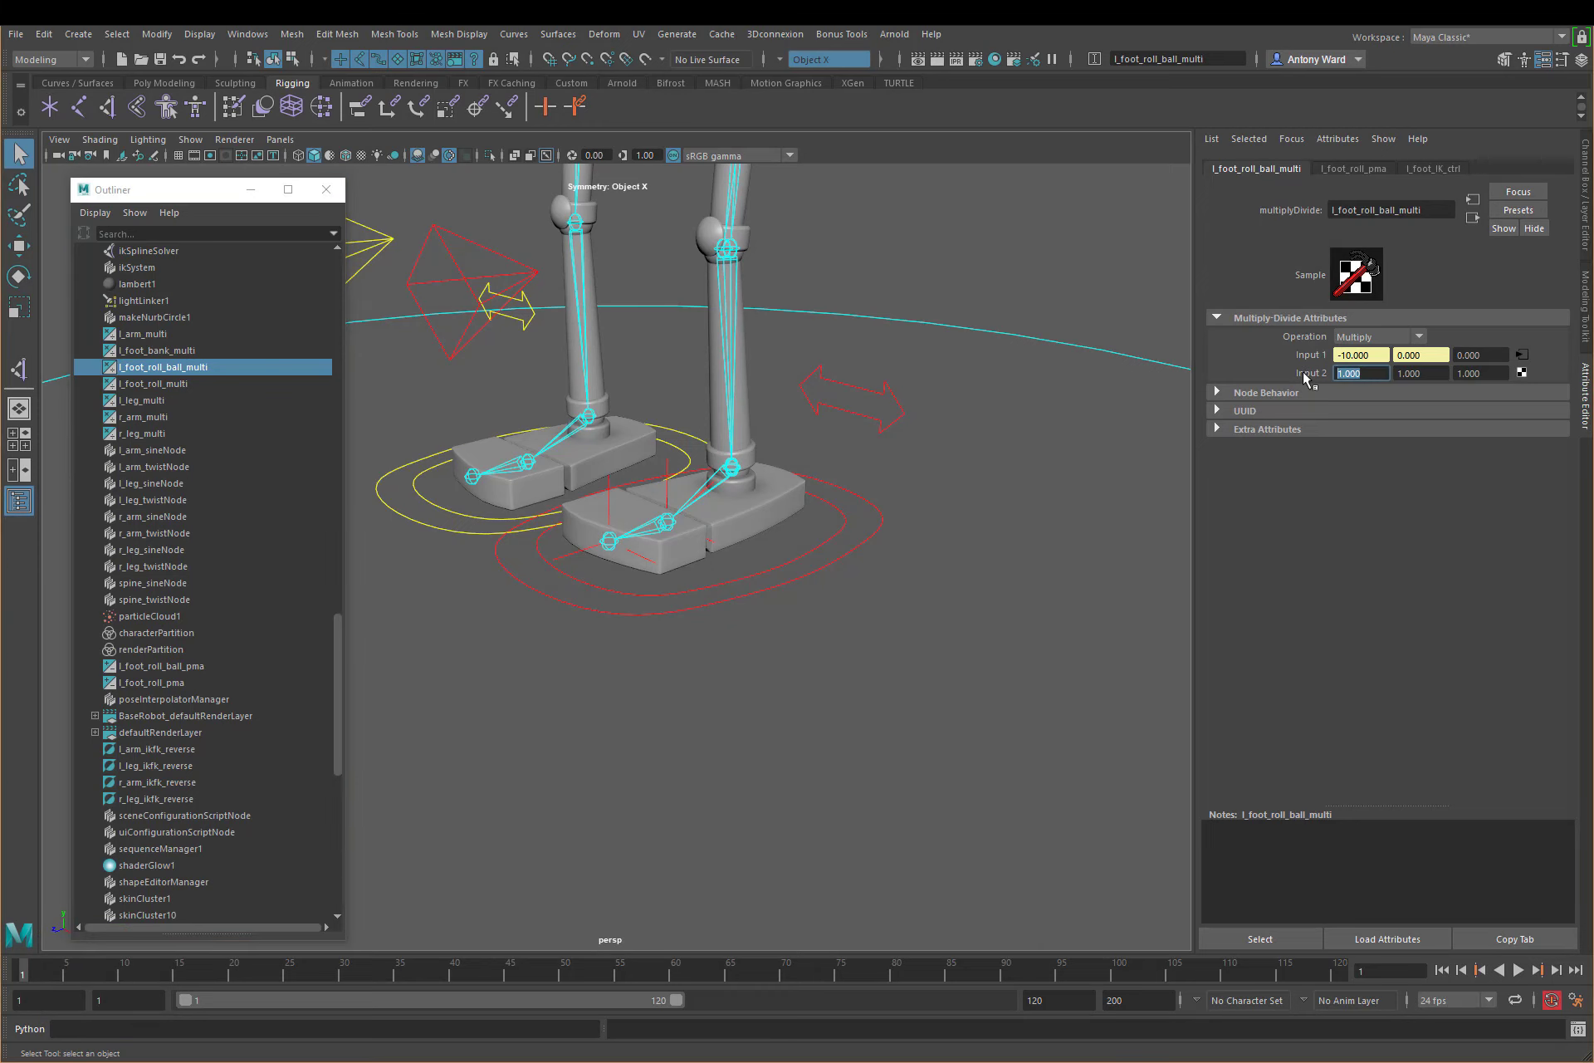
pyautogui.write('2')
pyautogui.click(1428, 374)
# Step: Set the third Input 2 value of l_foot_roll_multi to 15
pyautogui.click(158, 384)
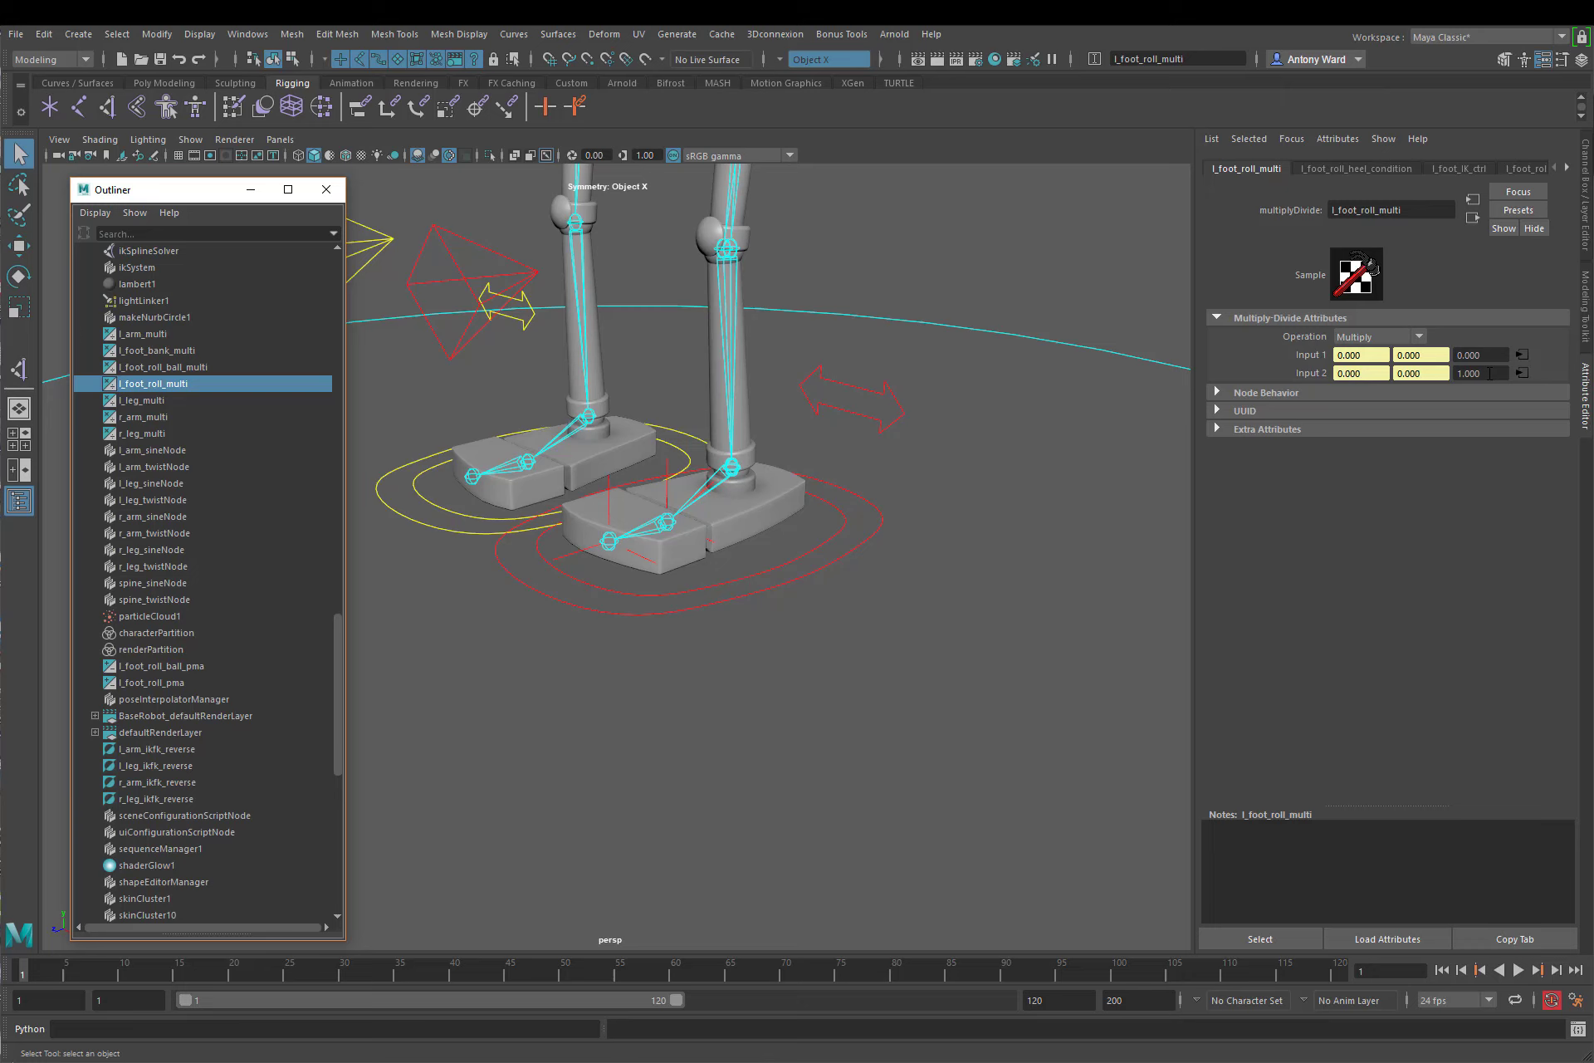
pyautogui.doubleClick(1490, 373)
pyautogui.write('15')
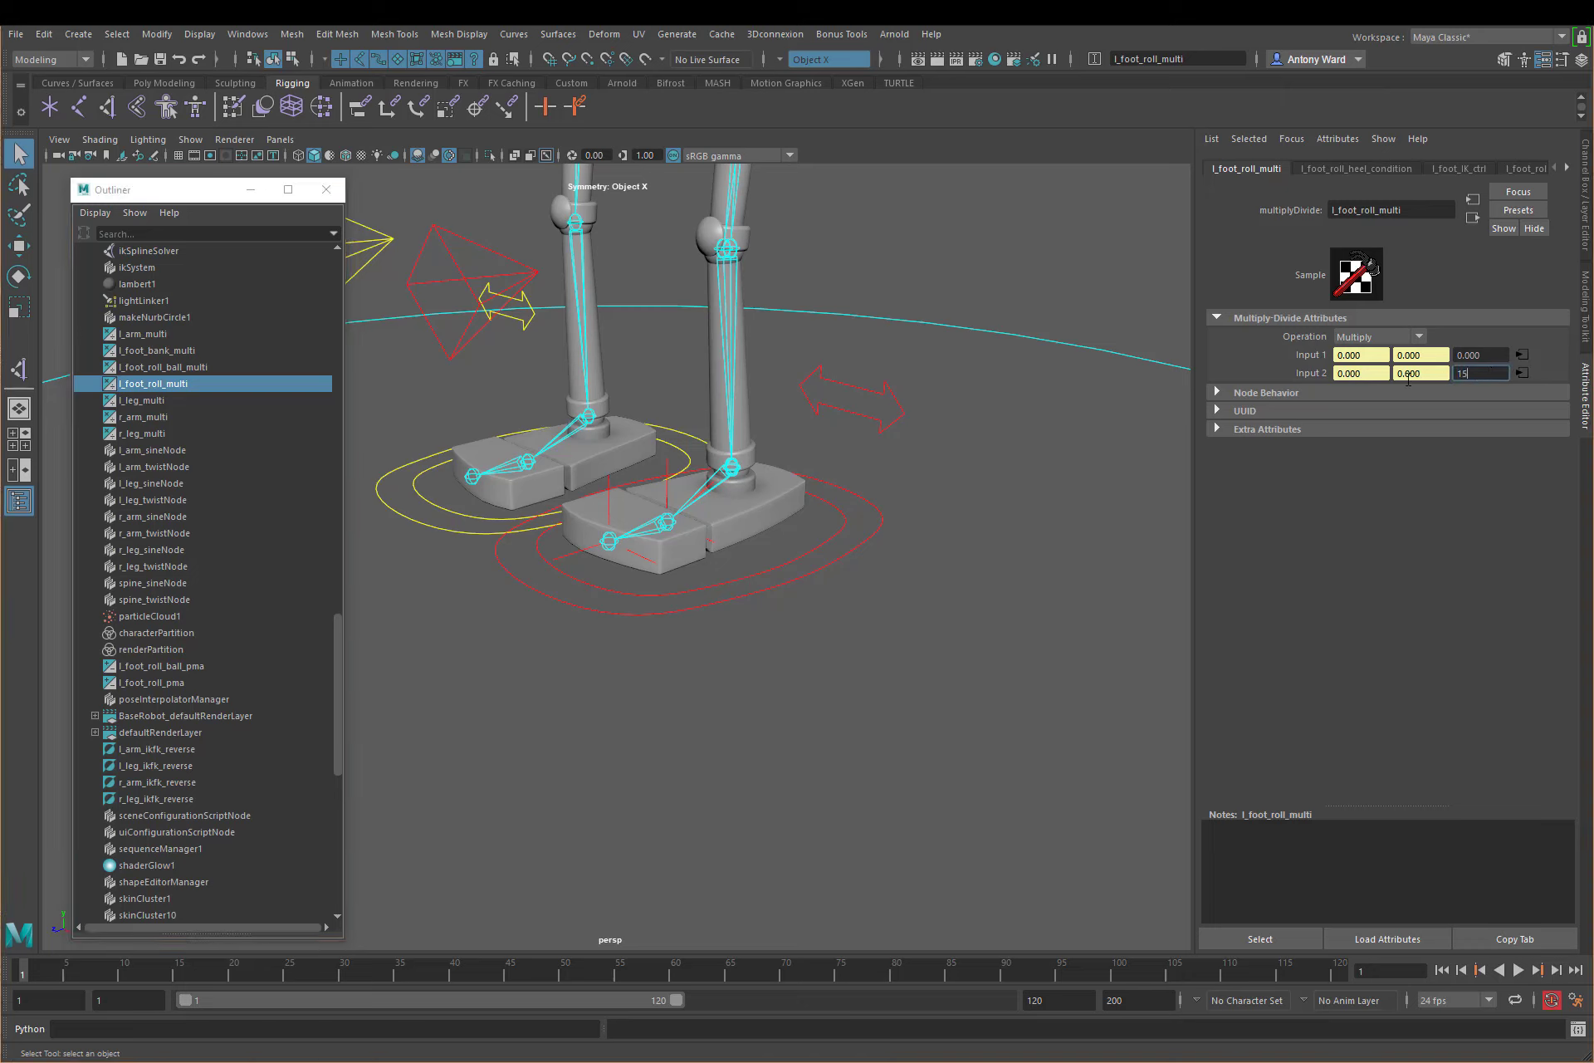
pyautogui.press('Return')
pyautogui.doubleClick(1485, 356)
pyautogui.moveTo(1484, 357); pyautogui.dragTo(1430, 379)
pyautogui.click(1471, 356)
# Step: Set the first Color If False value of l_foot_roll_clamp_condition to 0
pyautogui.scroll(17, 208, 495)
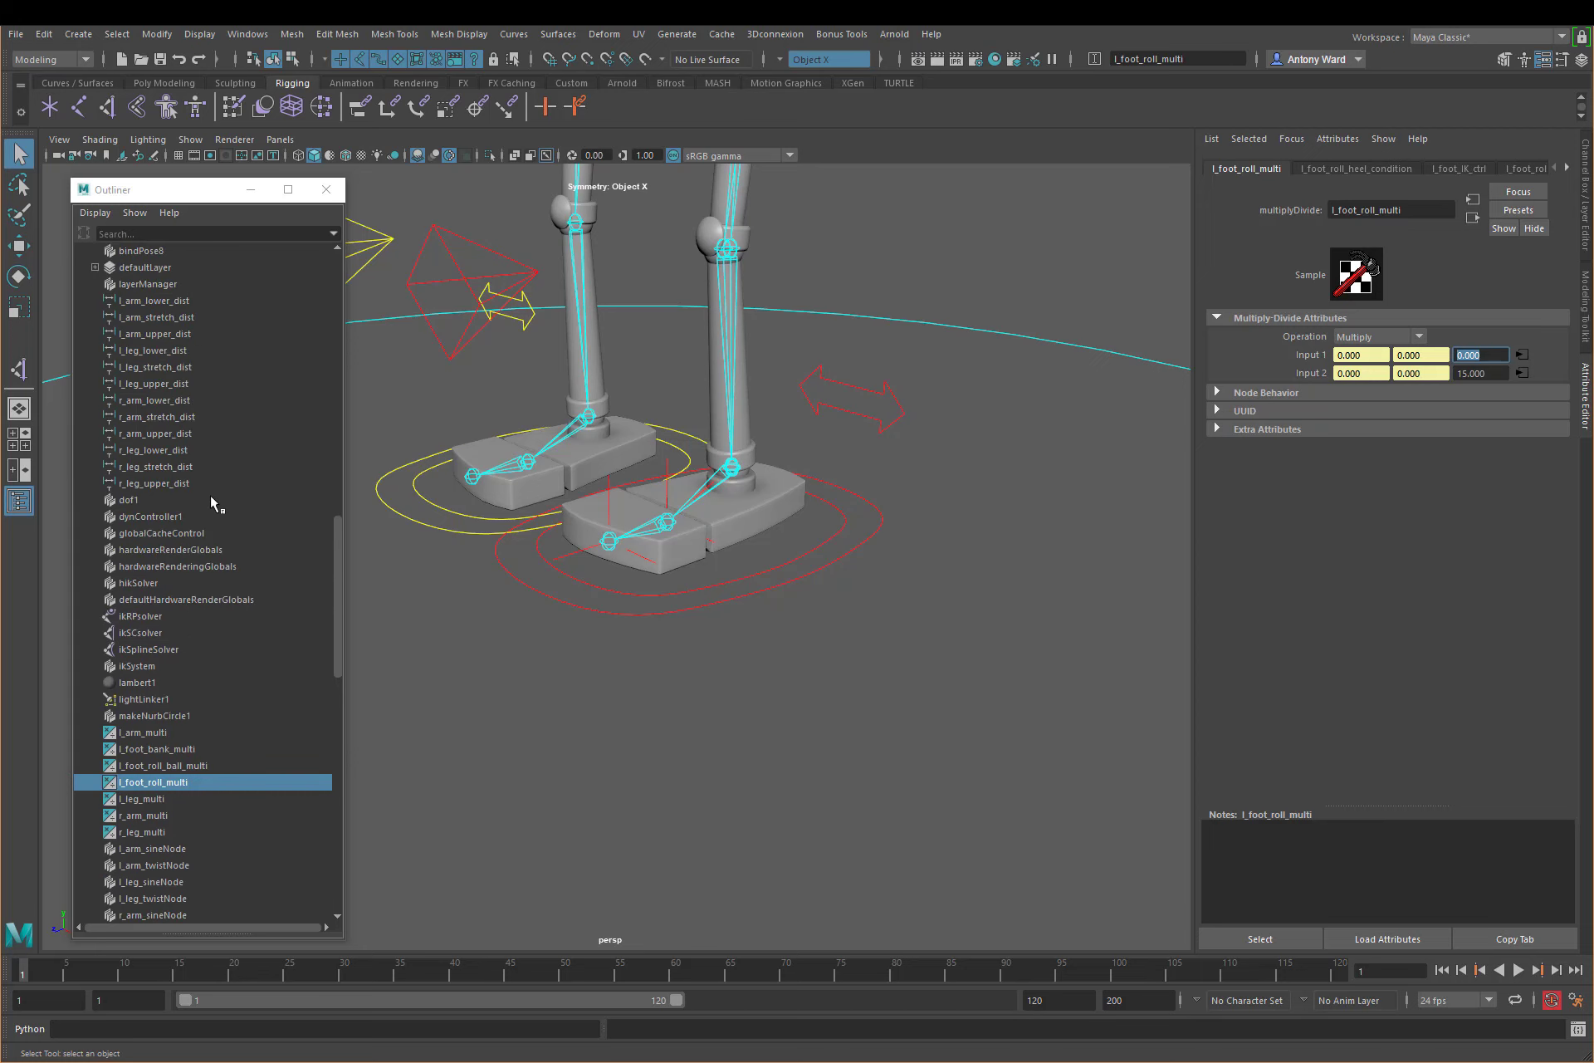
pyautogui.click(198, 450)
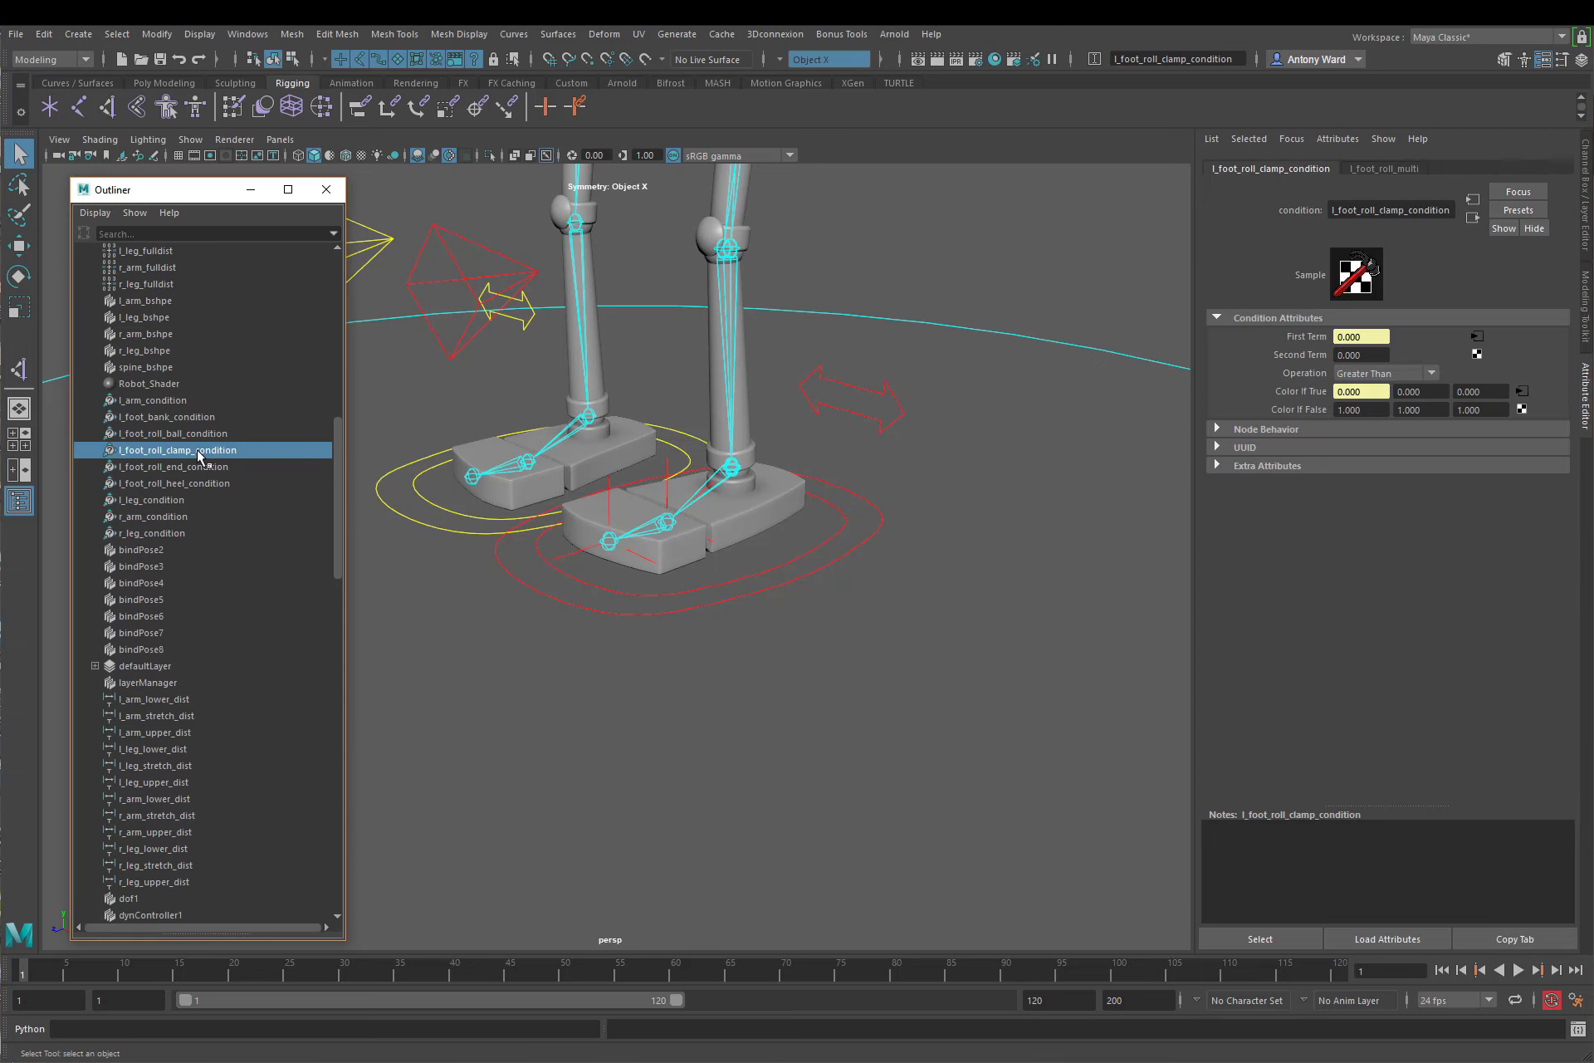
pyautogui.click(1354, 410)
pyautogui.write('0')
pyautogui.press('Return')
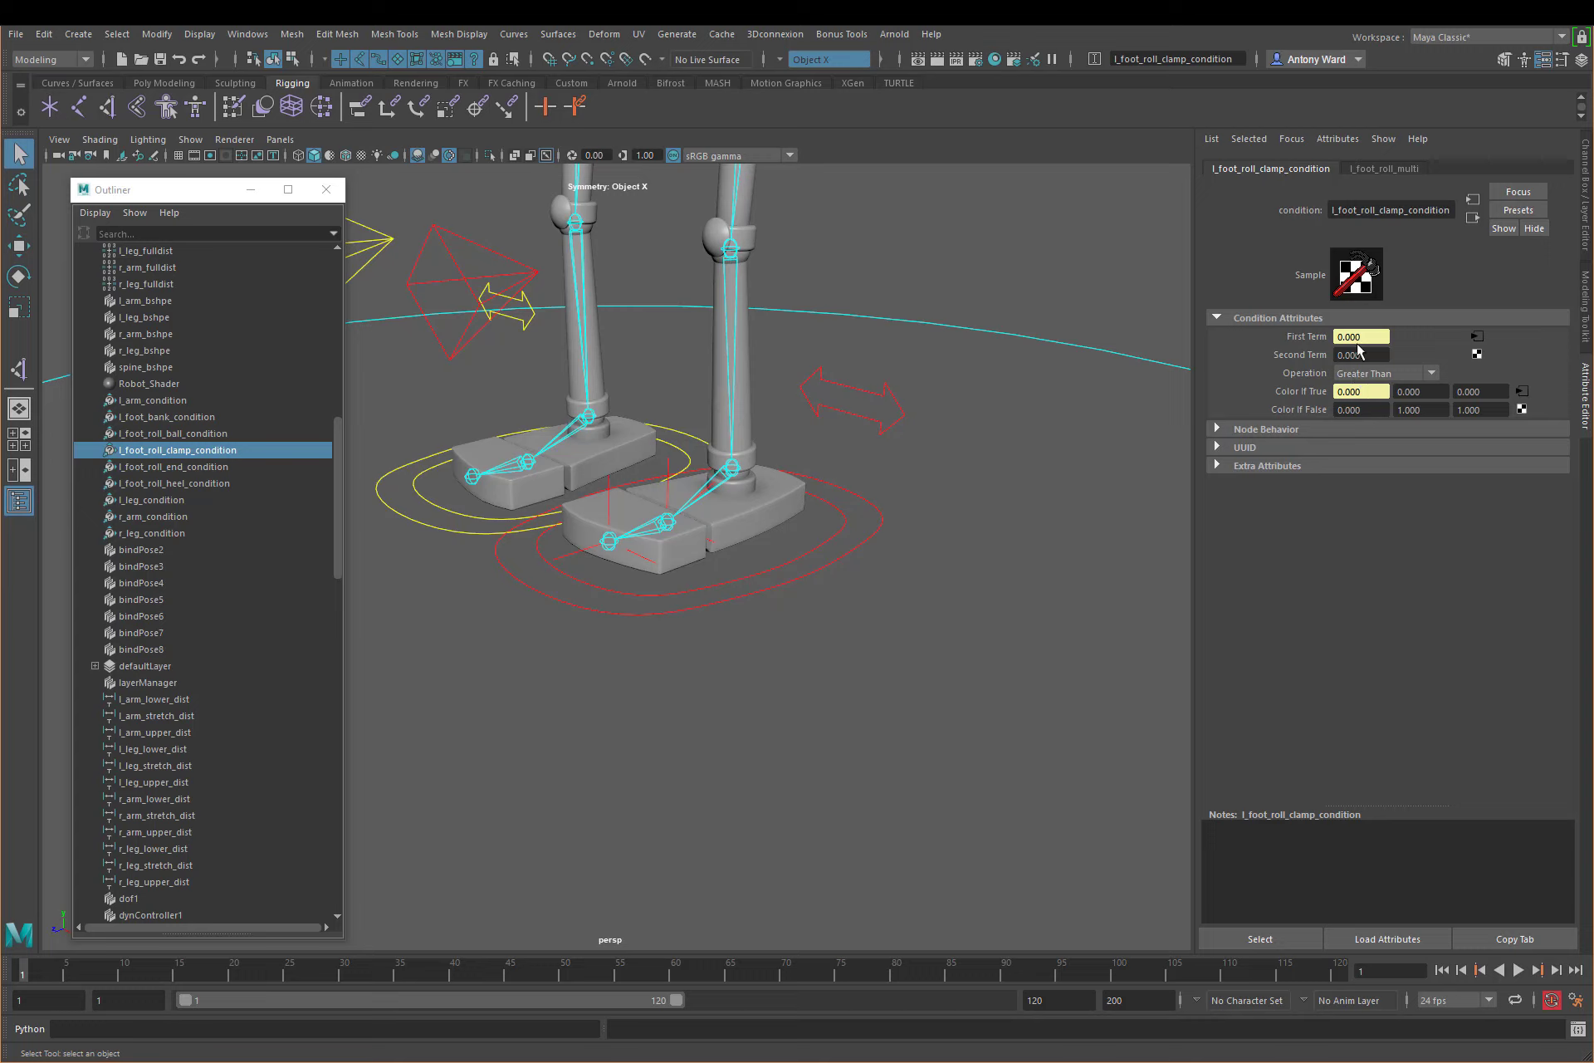
pyautogui.click(1371, 410)
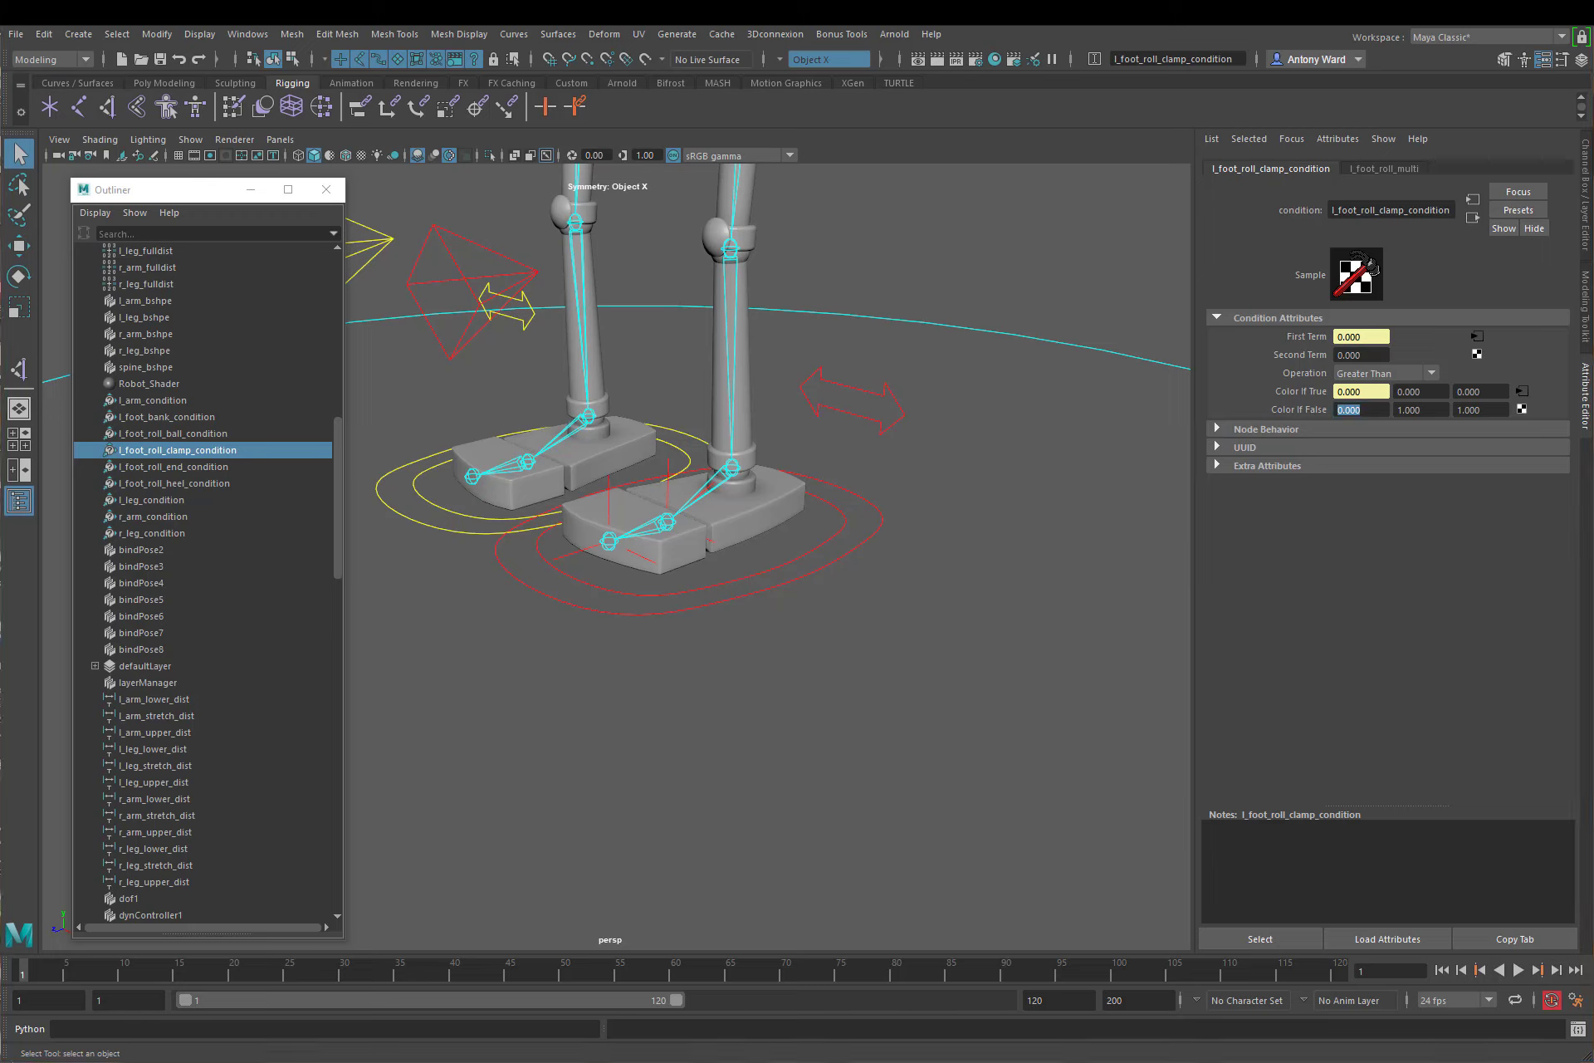
# Step: Select the left foot control l_foot_IK_ctrl and display its channel attributes
pyautogui.click(840, 658)
pyautogui.moveTo(837, 553); pyautogui.dragTo(870, 625)
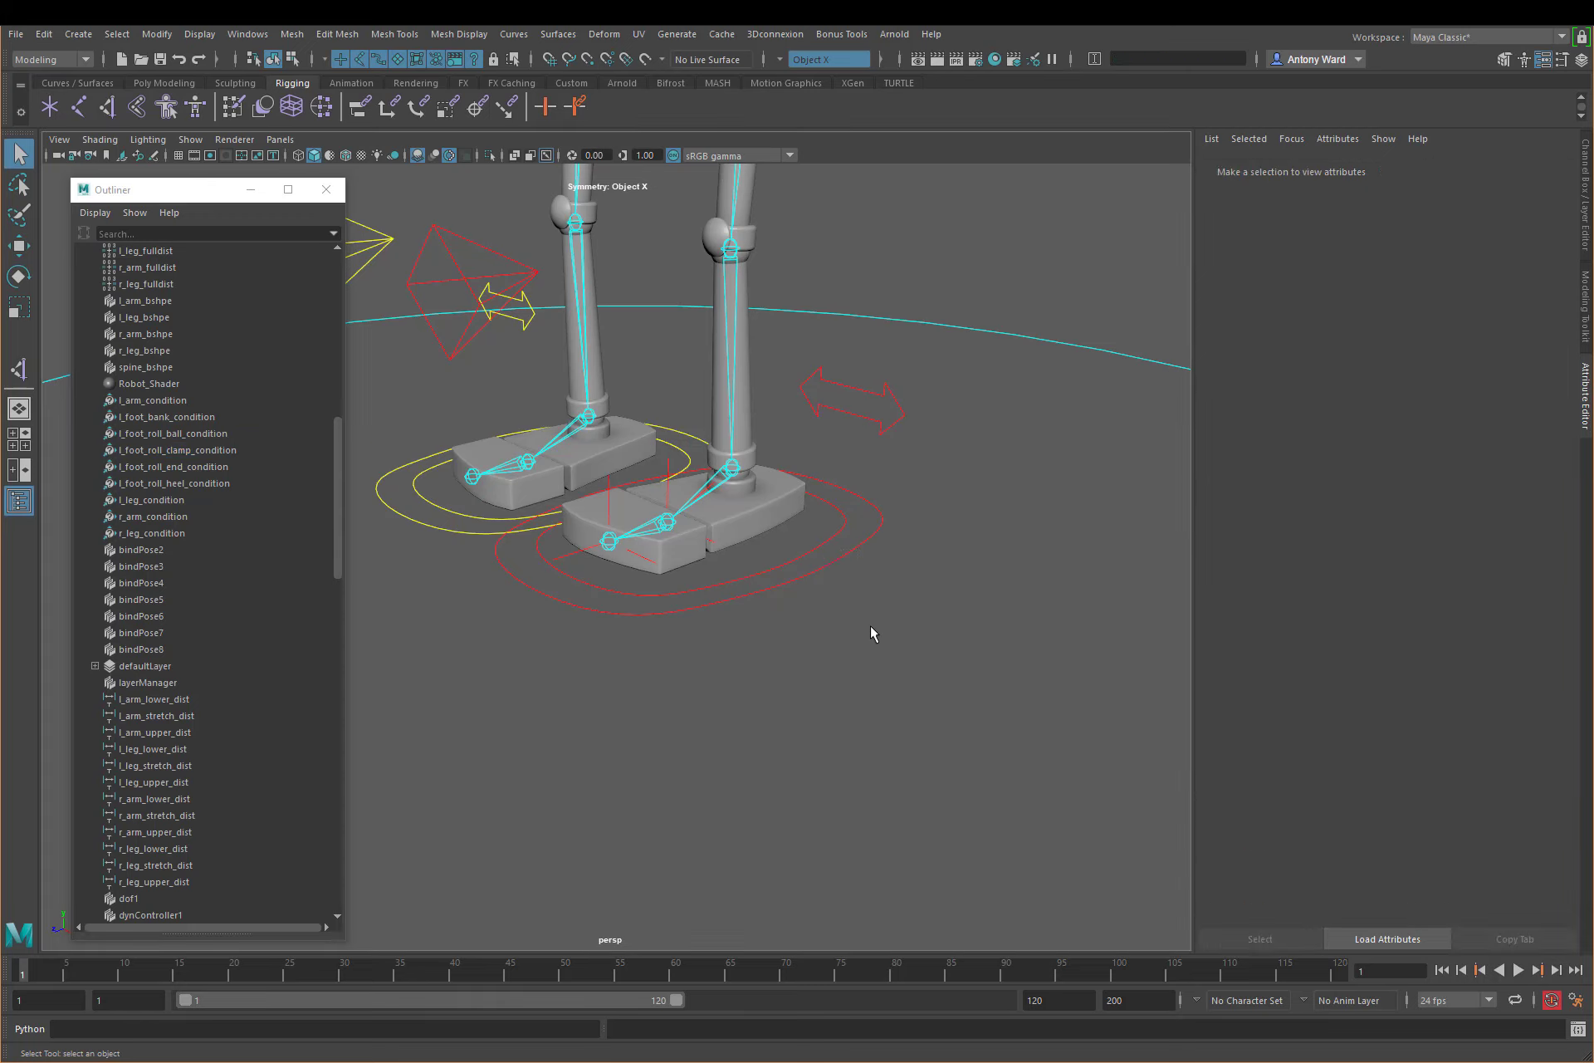
pyautogui.click(1575, 199)
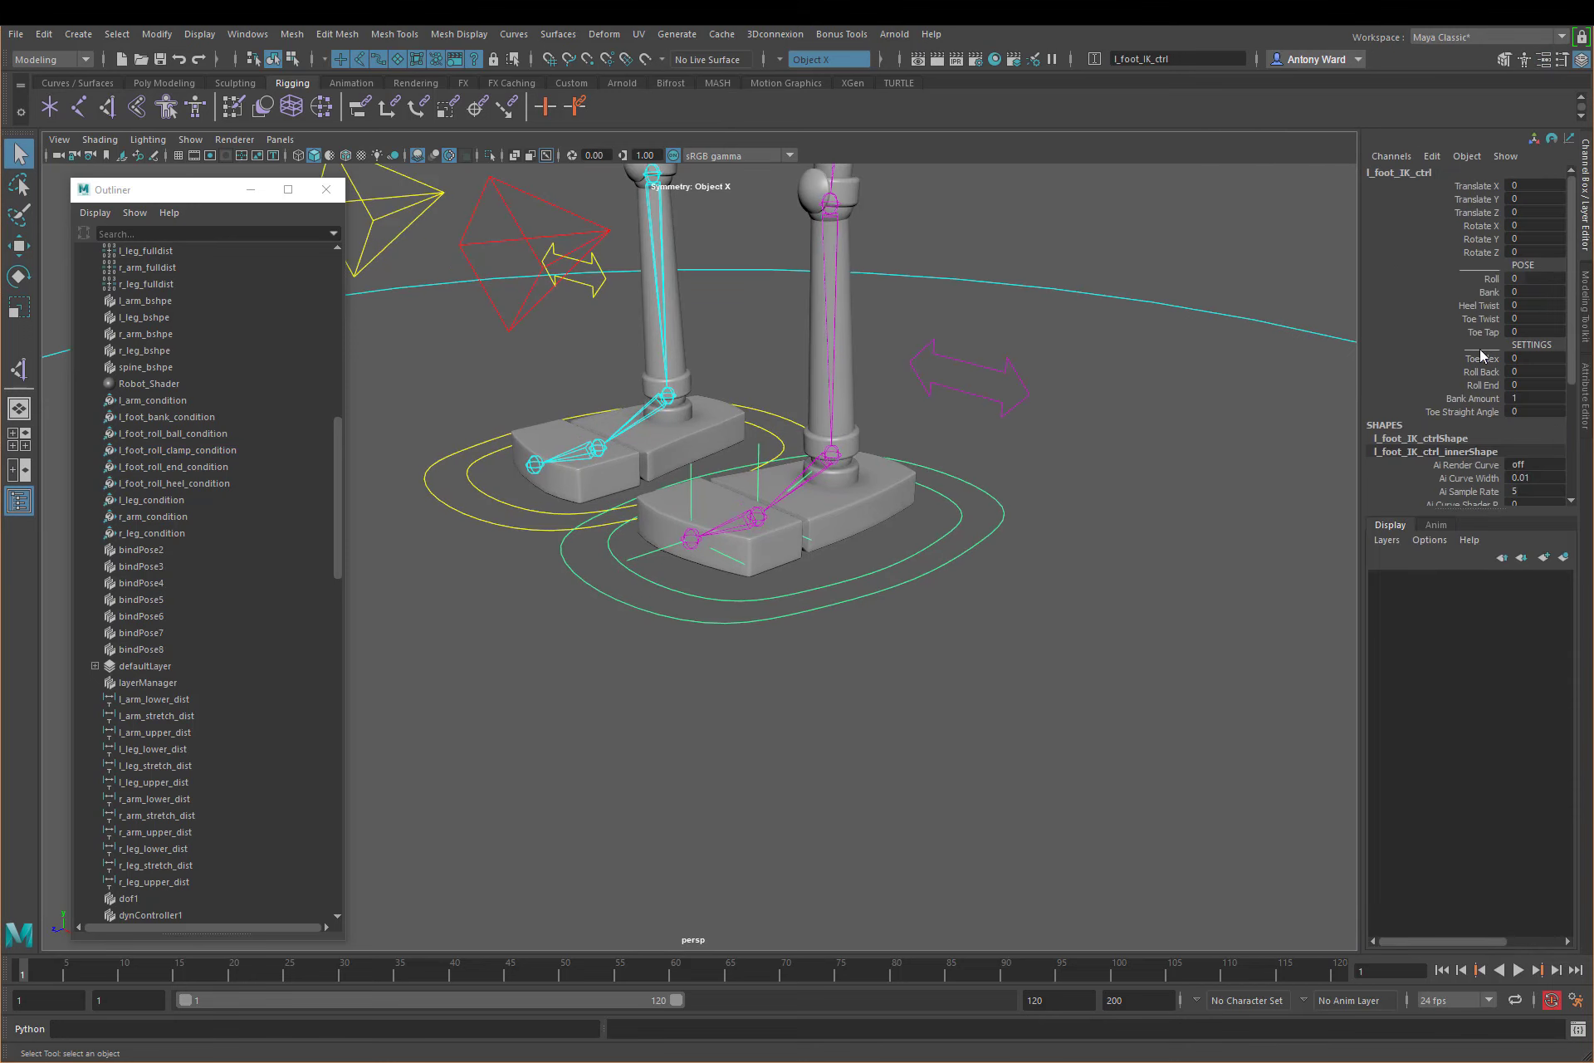
# Step: Try scrubbing the Roll value of l_foot_IK_ctrl and undo the change
pyautogui.click(1491, 279)
pyautogui.moveTo(1011, 490); pyautogui.dragTo(1061, 483, button='middle')
pyautogui.hotkey('ctrl', 'z')
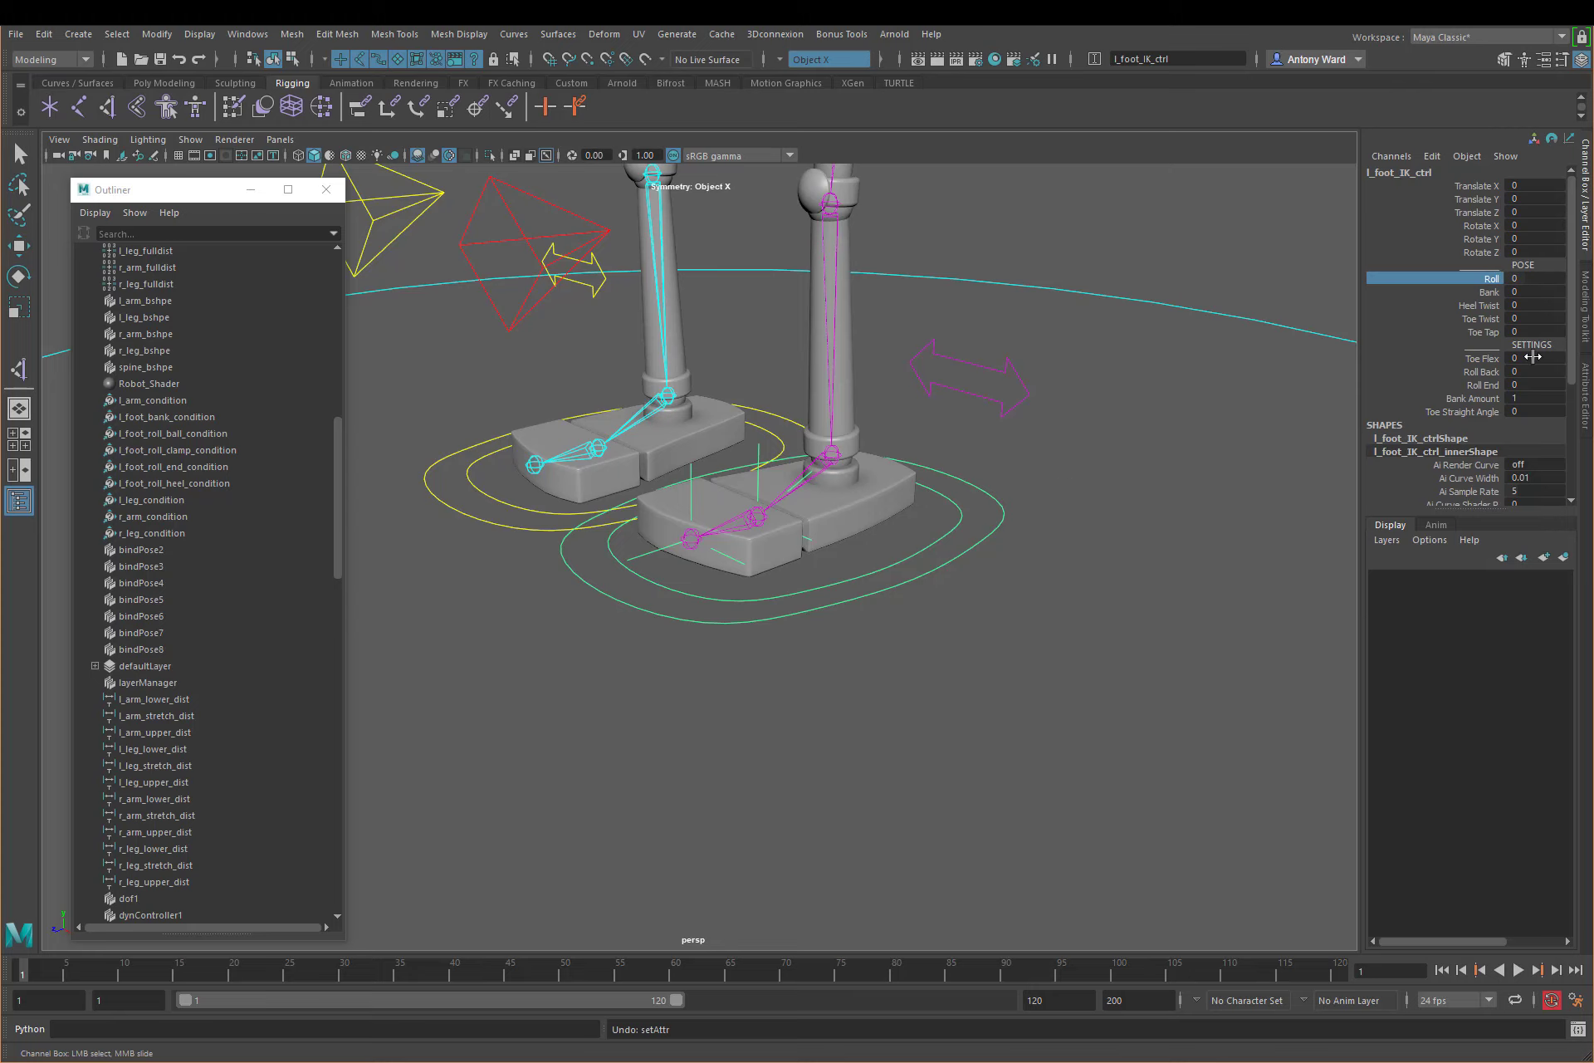
# Step: Set Roll Back of l_foot_IK_ctrl to 10 and scrub Roll to -10 to test the heel roll
pyautogui.moveTo(1494, 359); pyautogui.dragTo(1490, 387)
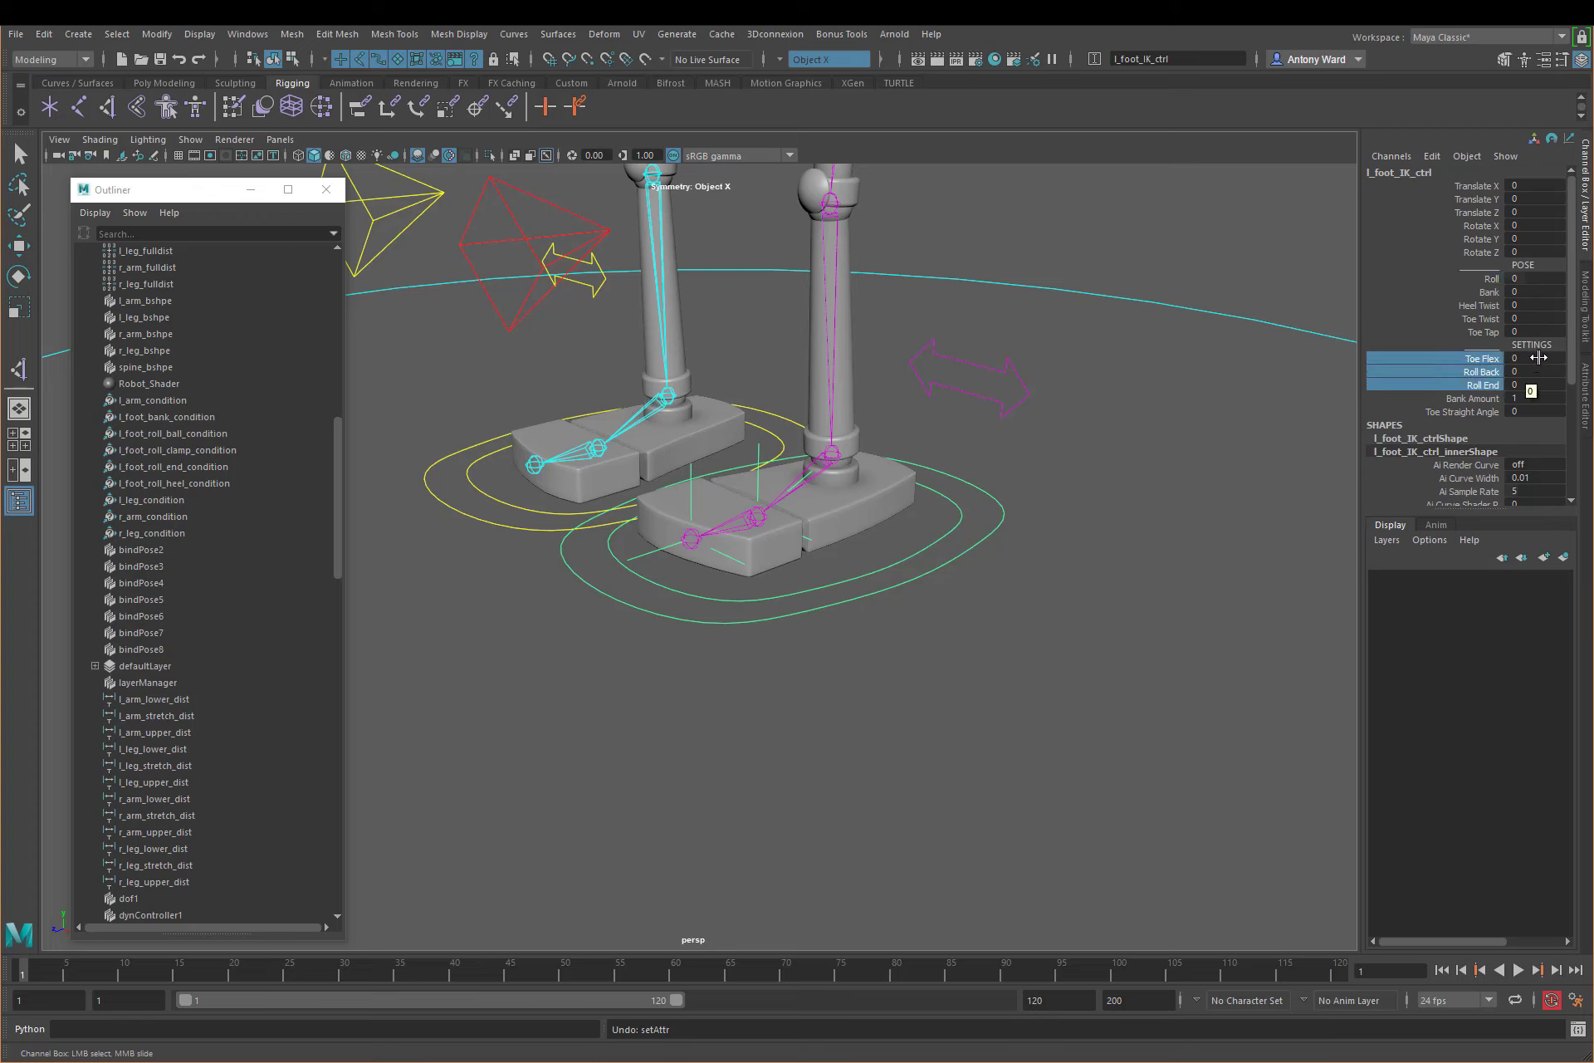
pyautogui.doubleClick(1534, 369)
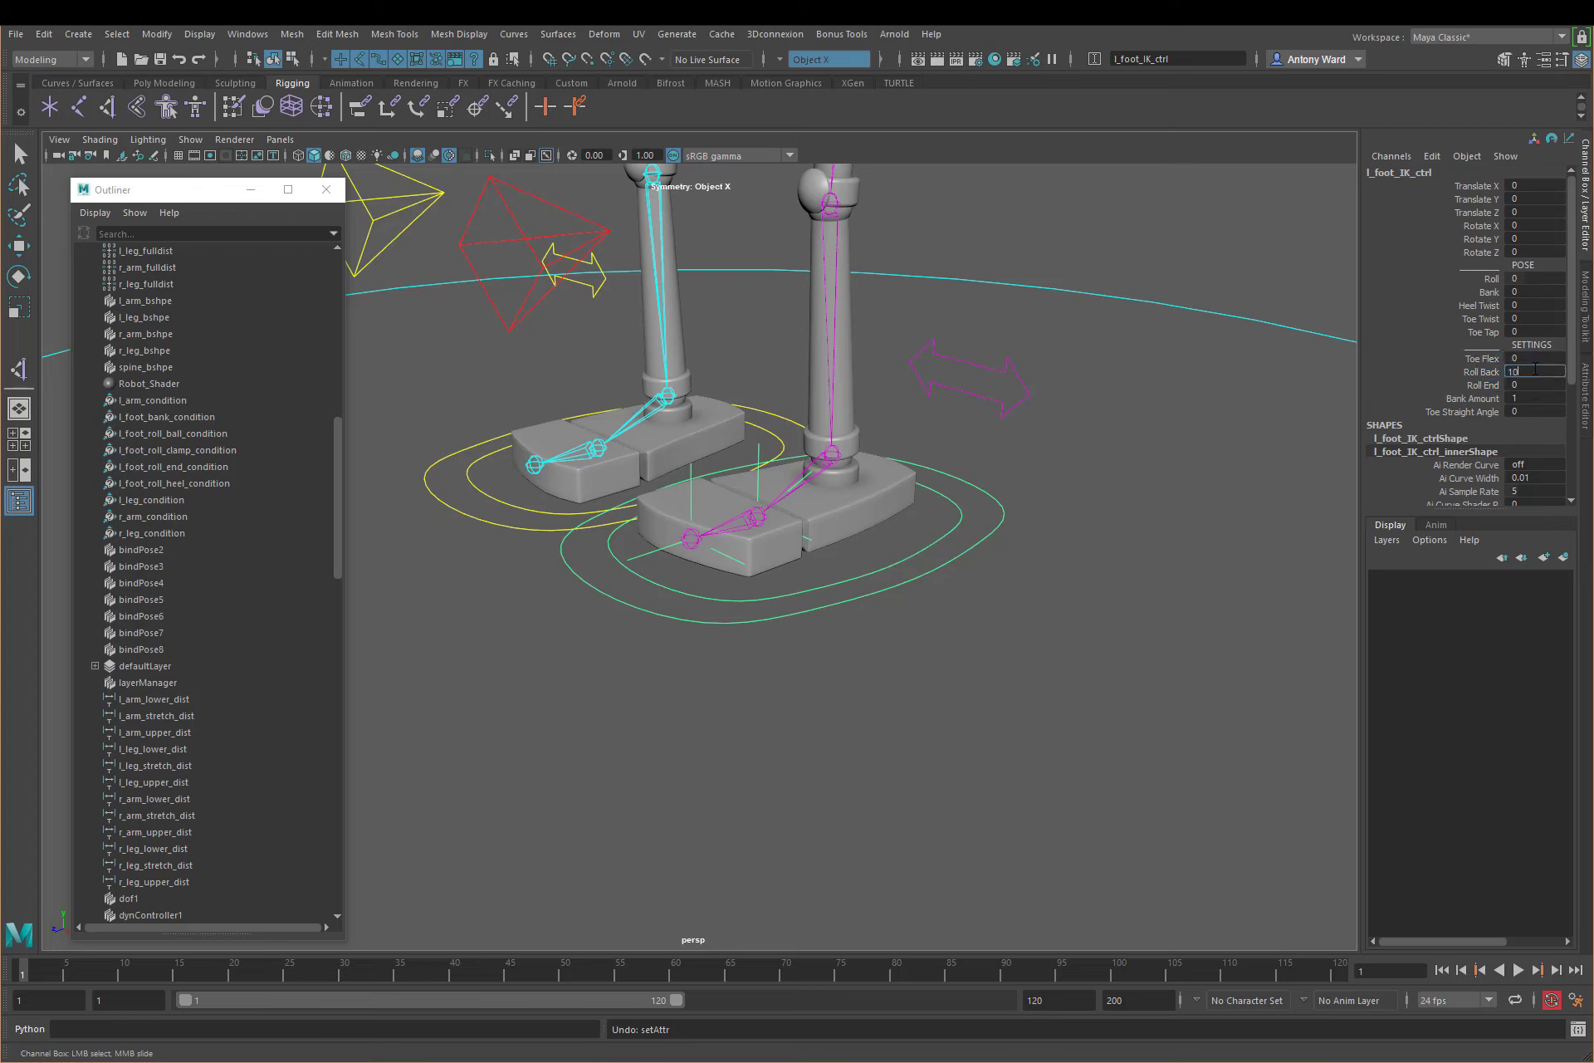
pyautogui.write('10')
pyautogui.press('Return')
pyautogui.click(1492, 279)
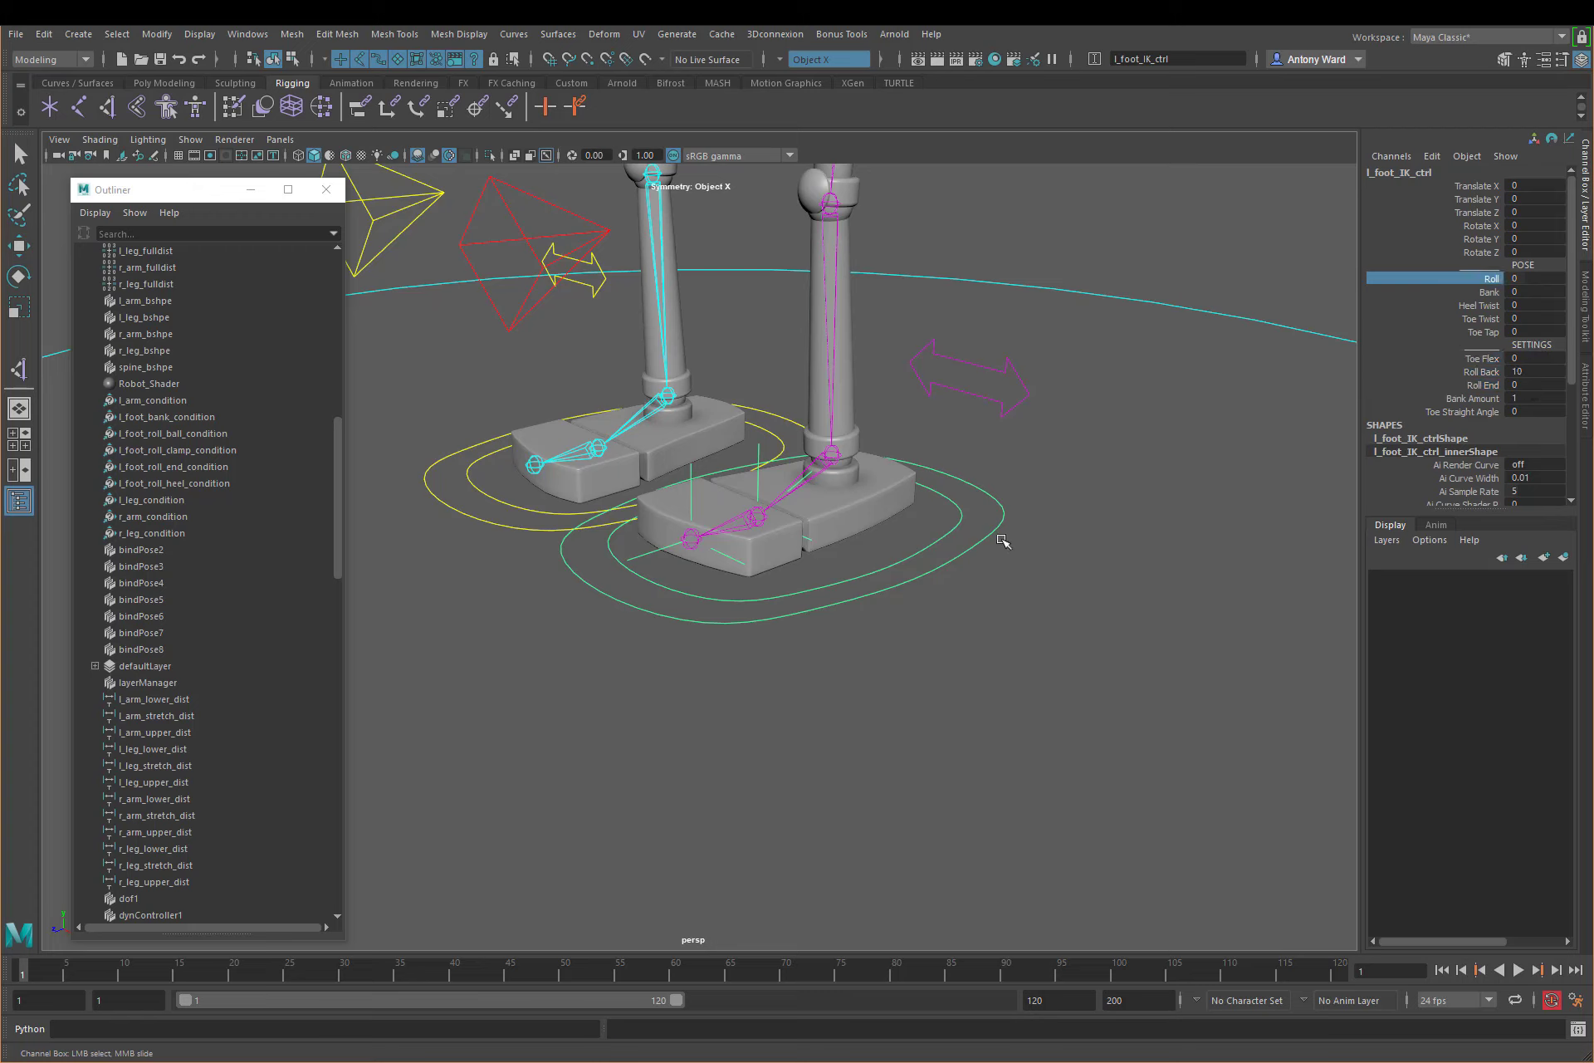
pyautogui.moveTo(1004, 539); pyautogui.dragTo(825, 541, button='middle')
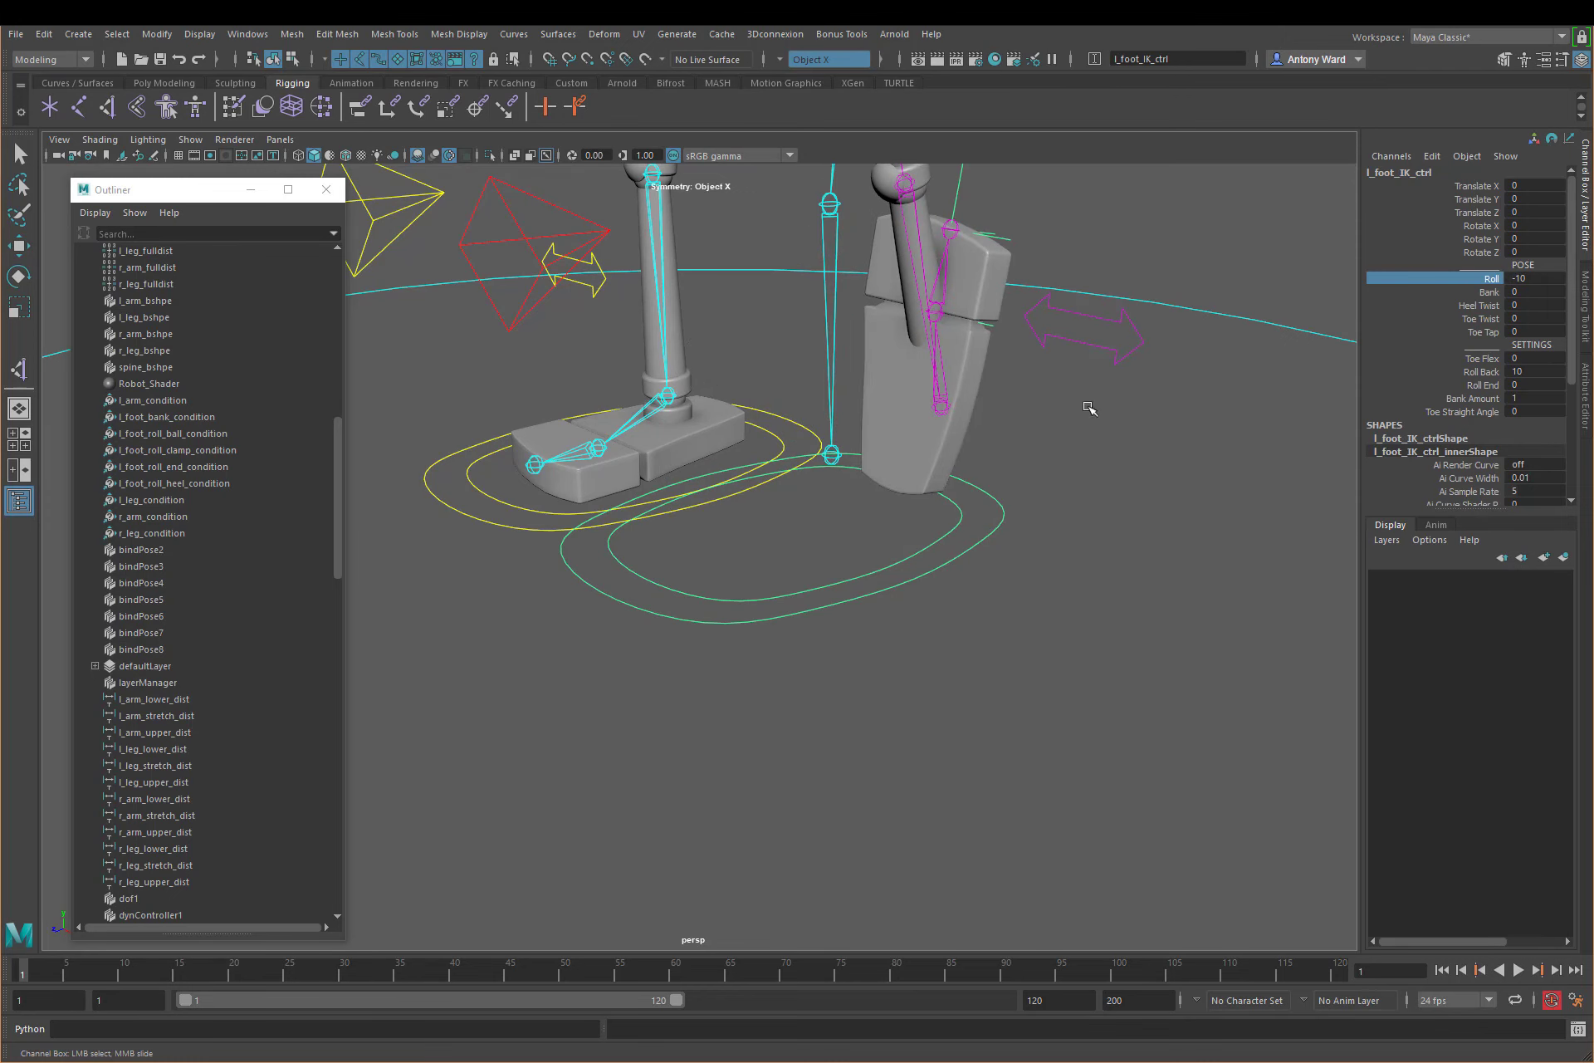
# Step: Scrub Roll Back on the tilted left foot, set it to 5, and return Roll to about 0.4
pyautogui.click(1478, 373)
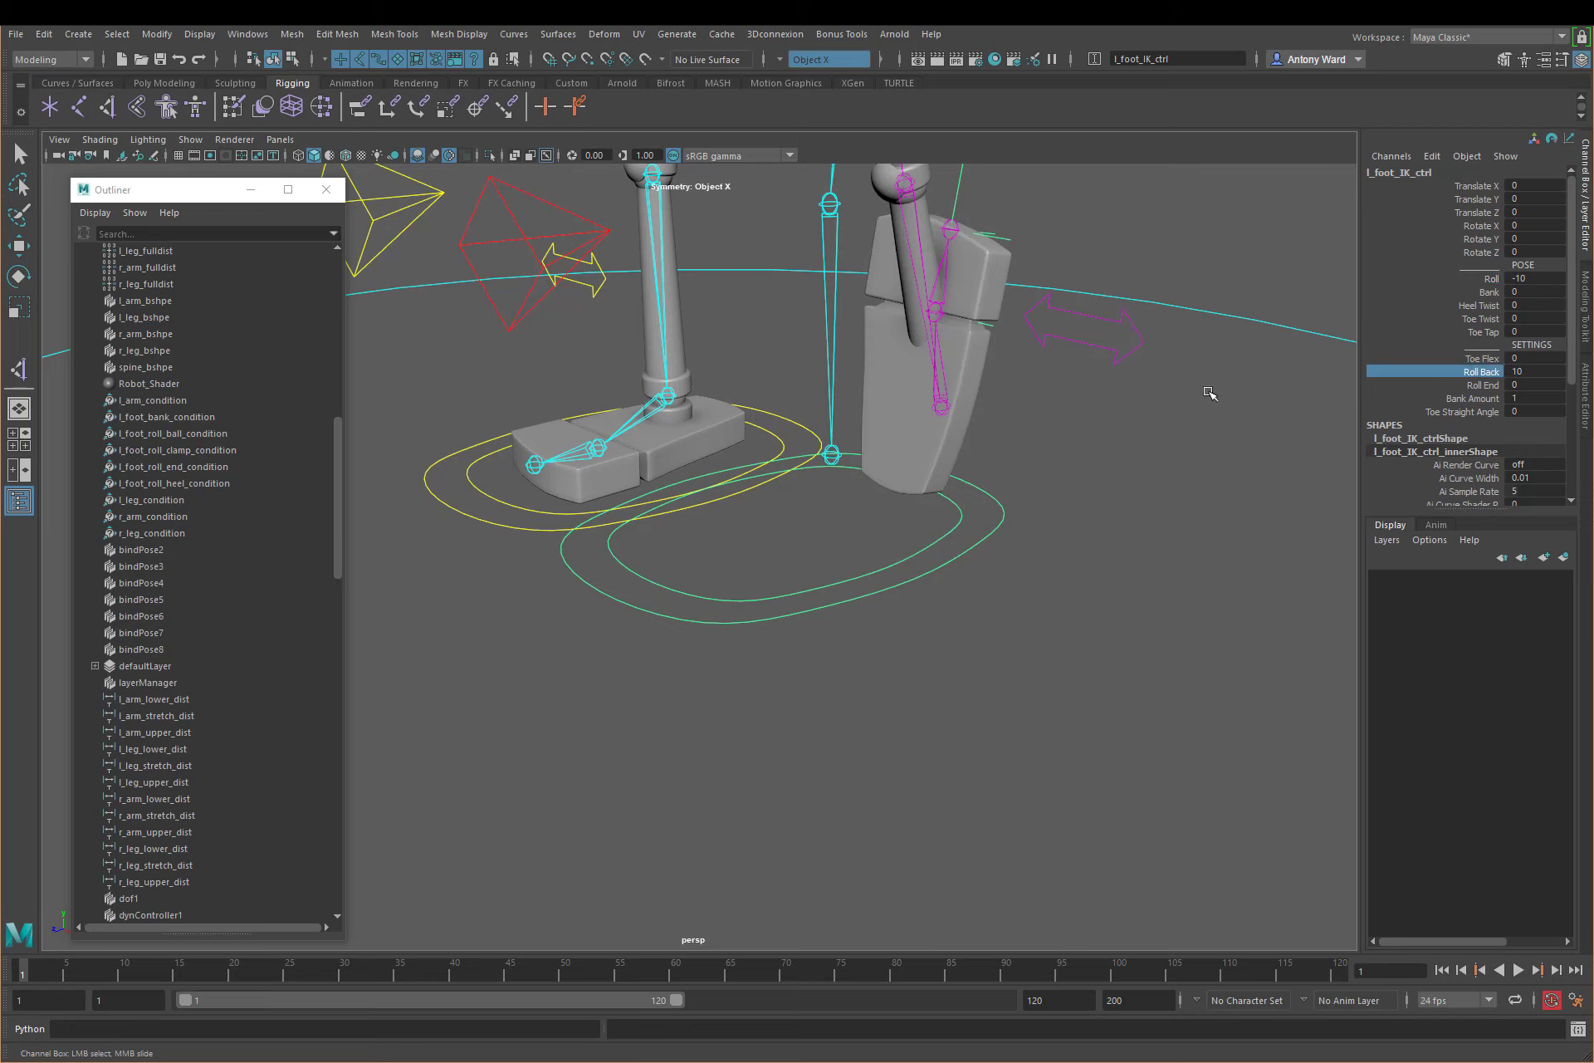
pyautogui.moveTo(1210, 394); pyautogui.dragTo(1150, 396, button='middle')
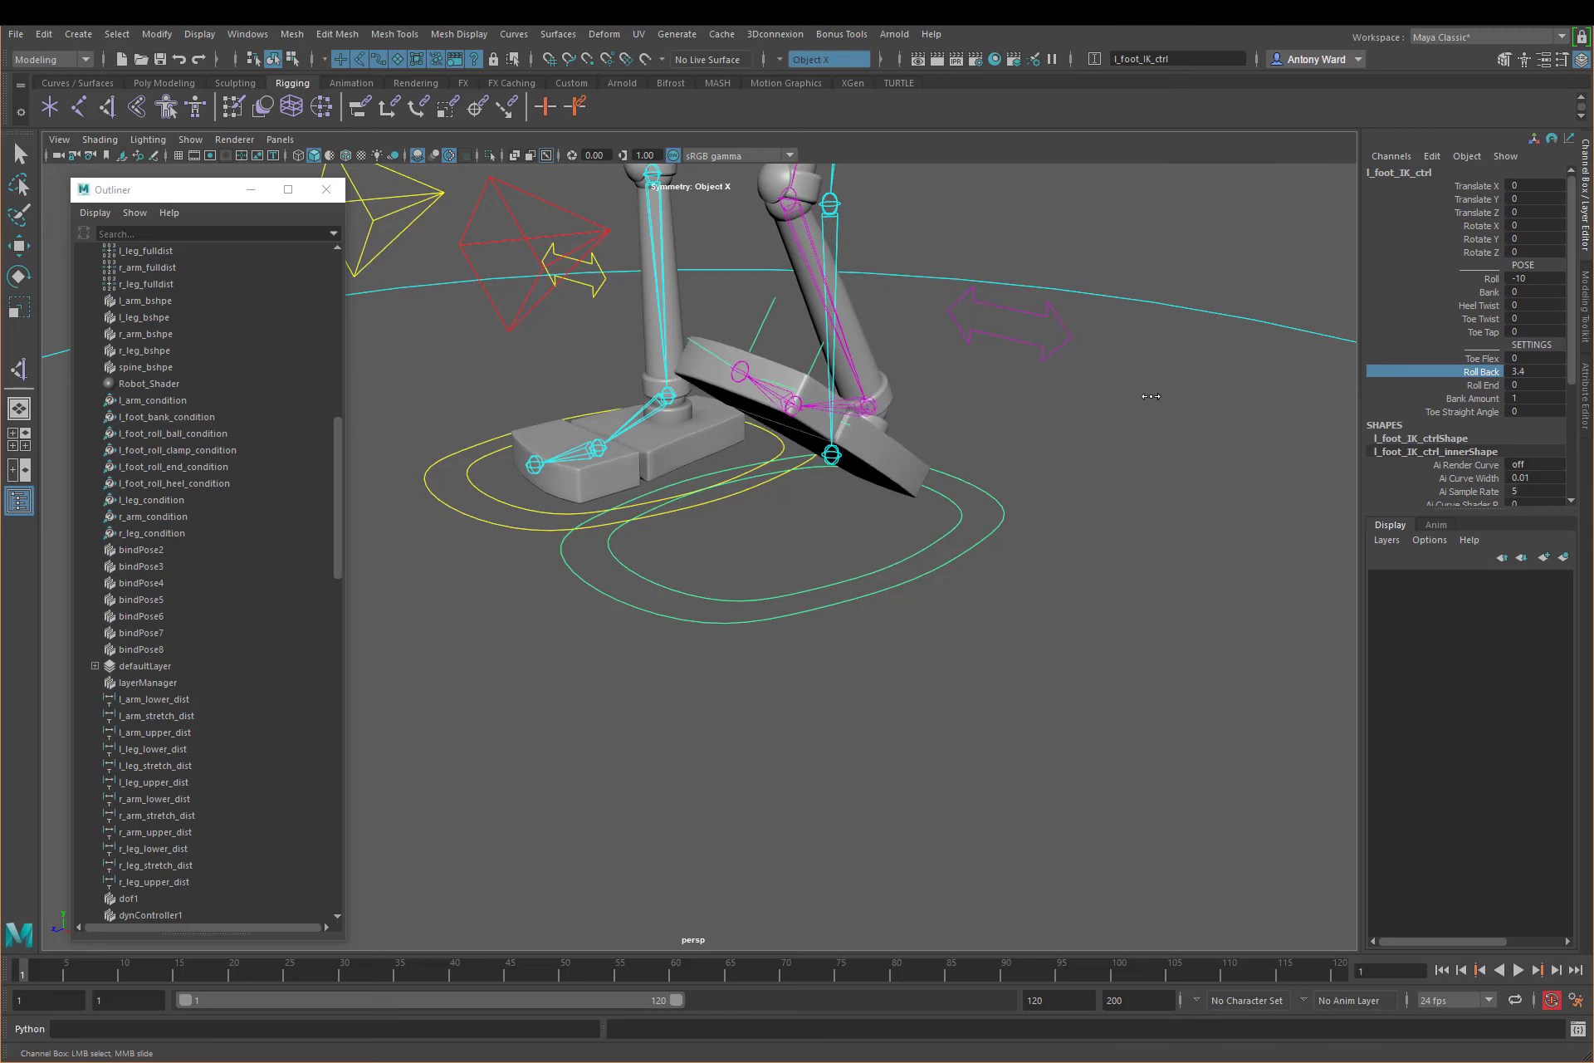
pyautogui.doubleClick(1540, 371)
pyautogui.press('Return')
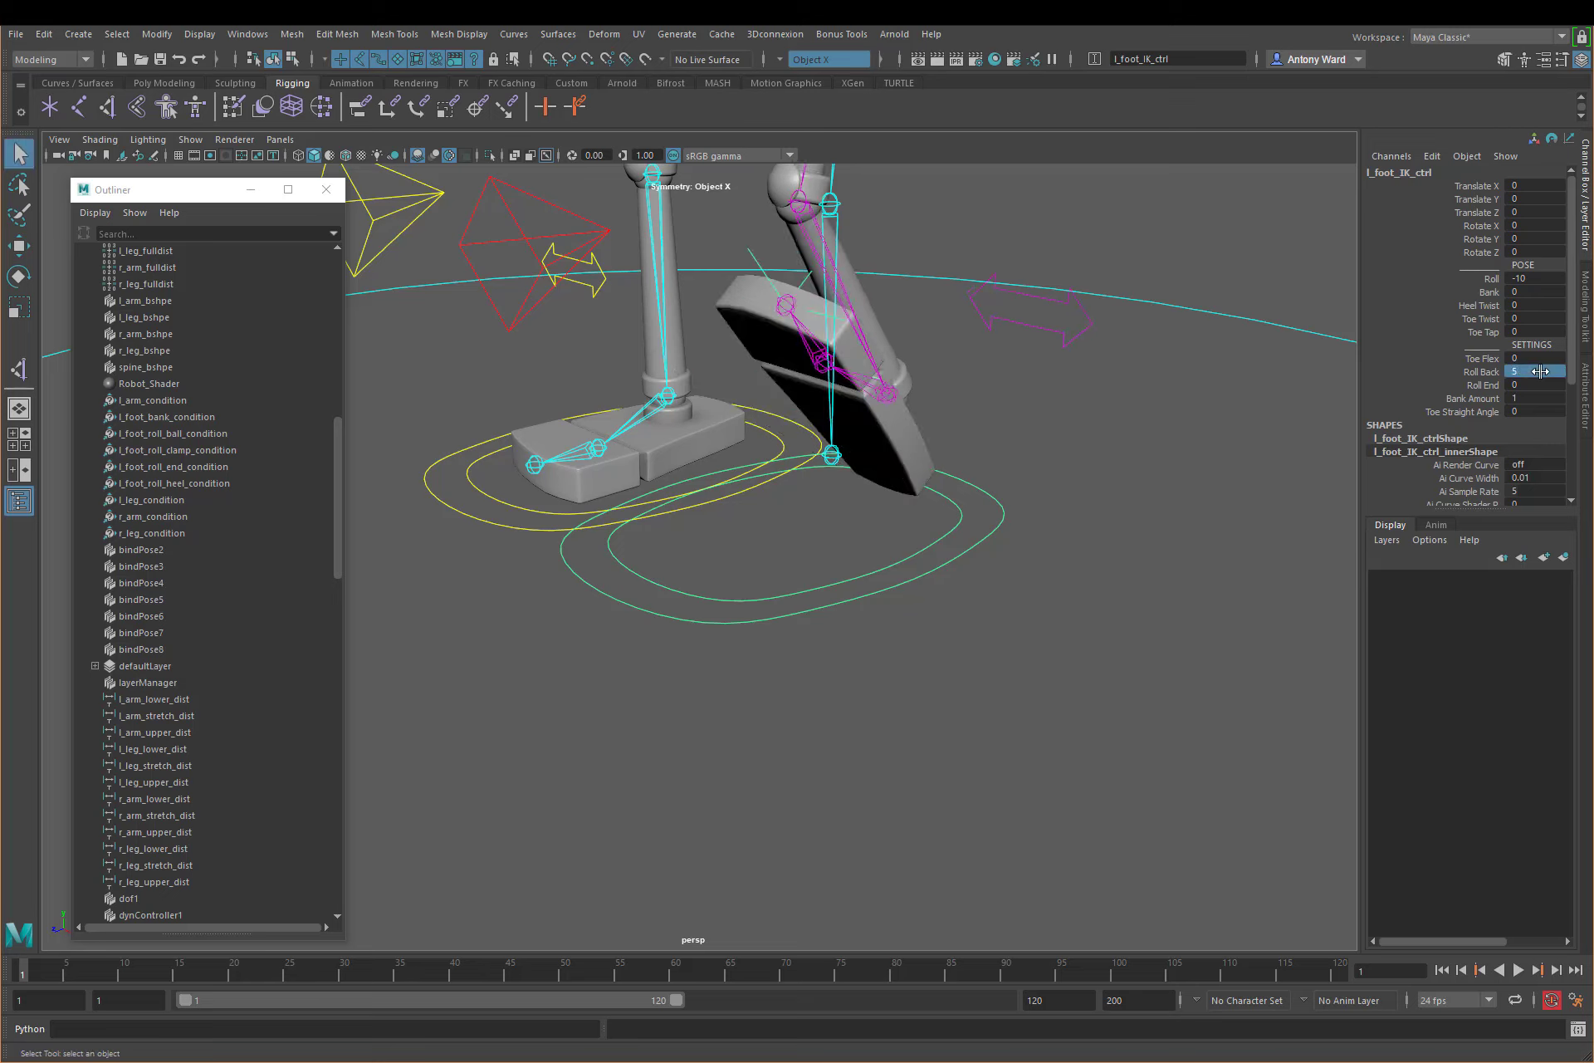
pyautogui.click(1491, 278)
pyautogui.moveTo(1108, 387); pyautogui.dragTo(1178, 409, button='middle')
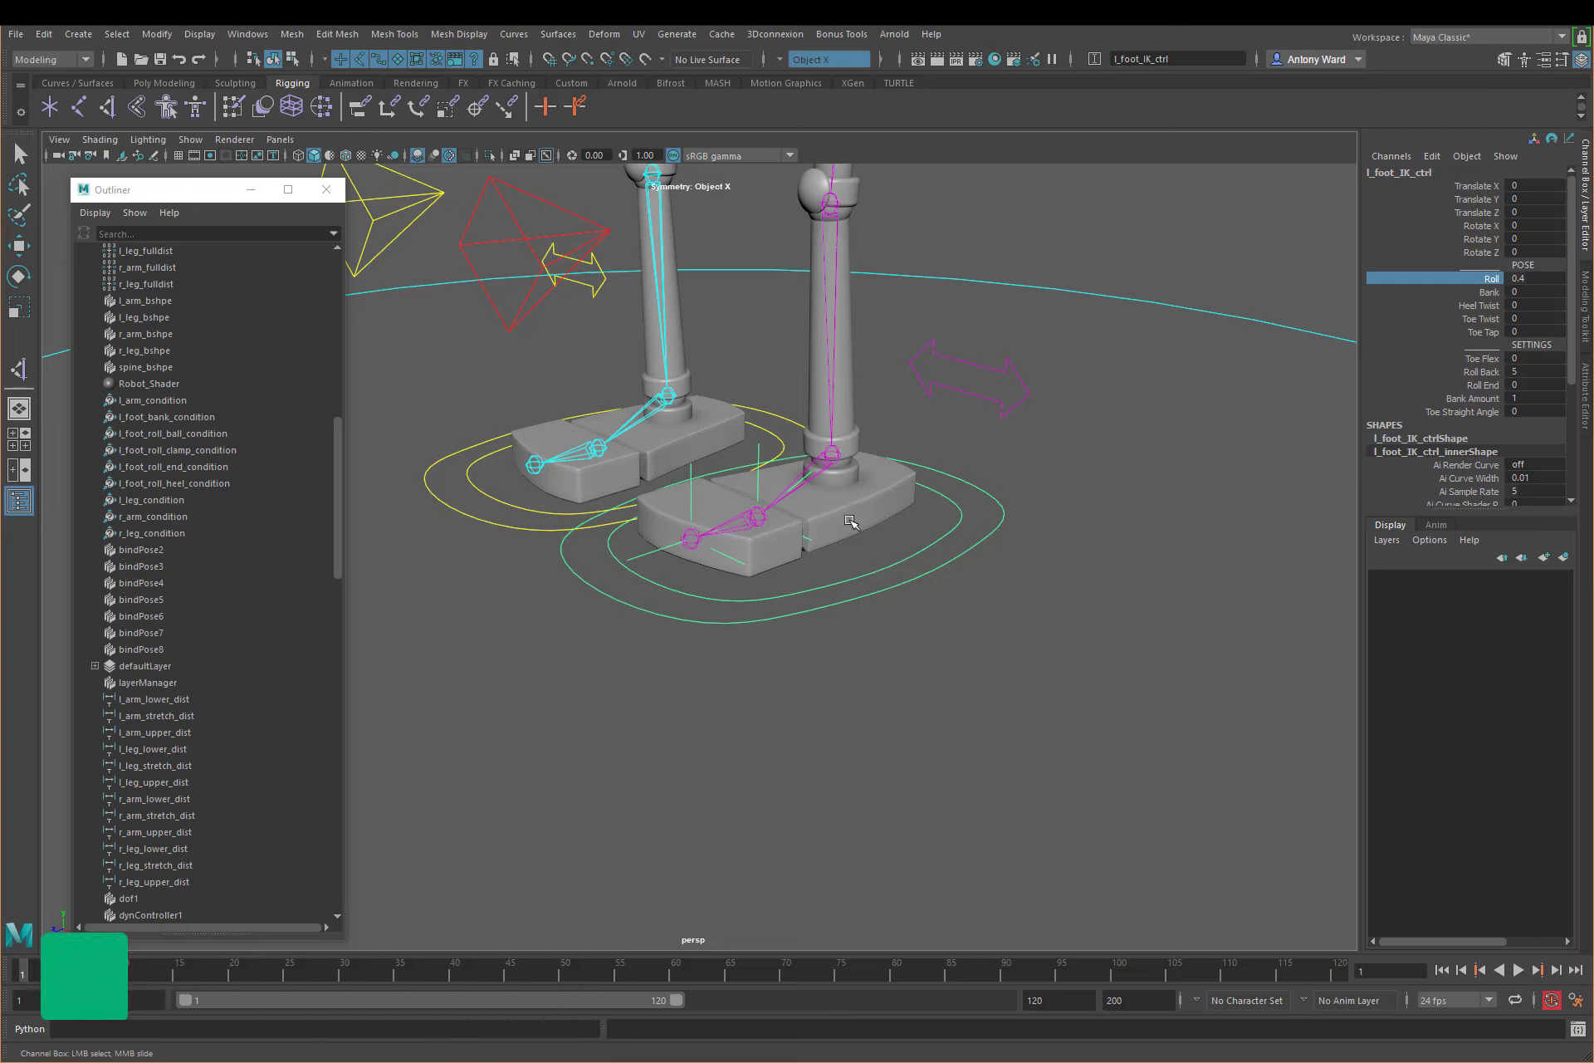
# Step: Set Toe Flex of l_foot_IK_ctrl to 10 and scrub Roll to about 7.8 to test the ball roll
pyautogui.click(1533, 359)
pyautogui.write('1')
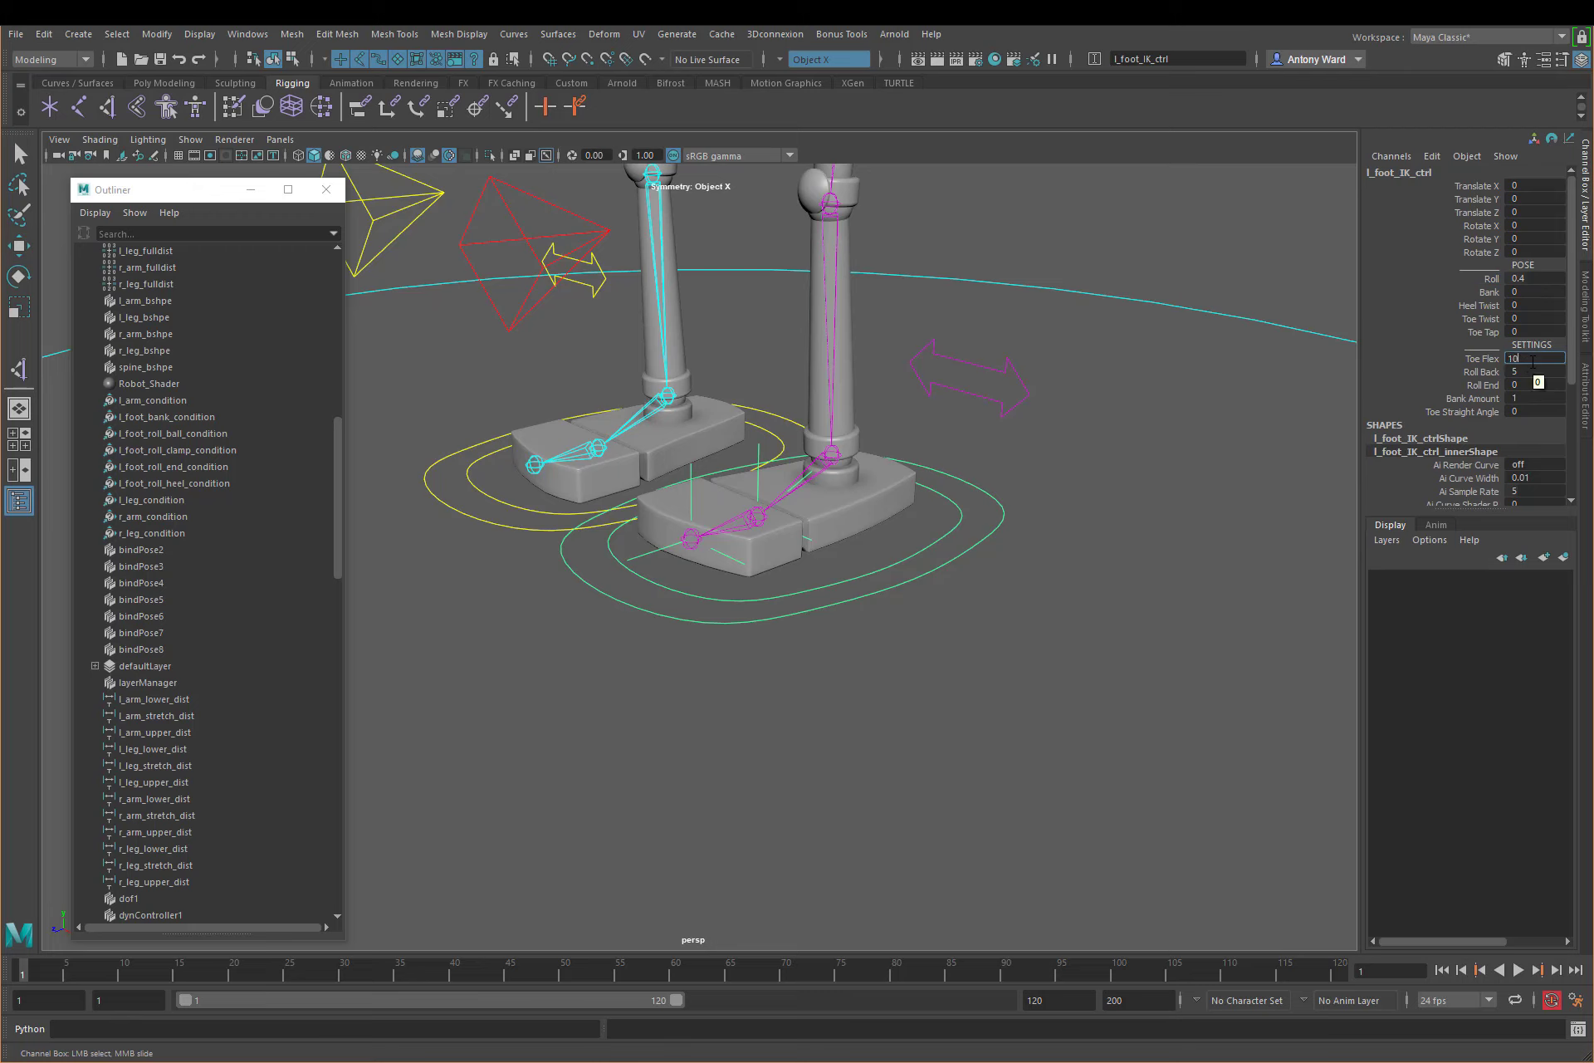
pyautogui.press('Return')
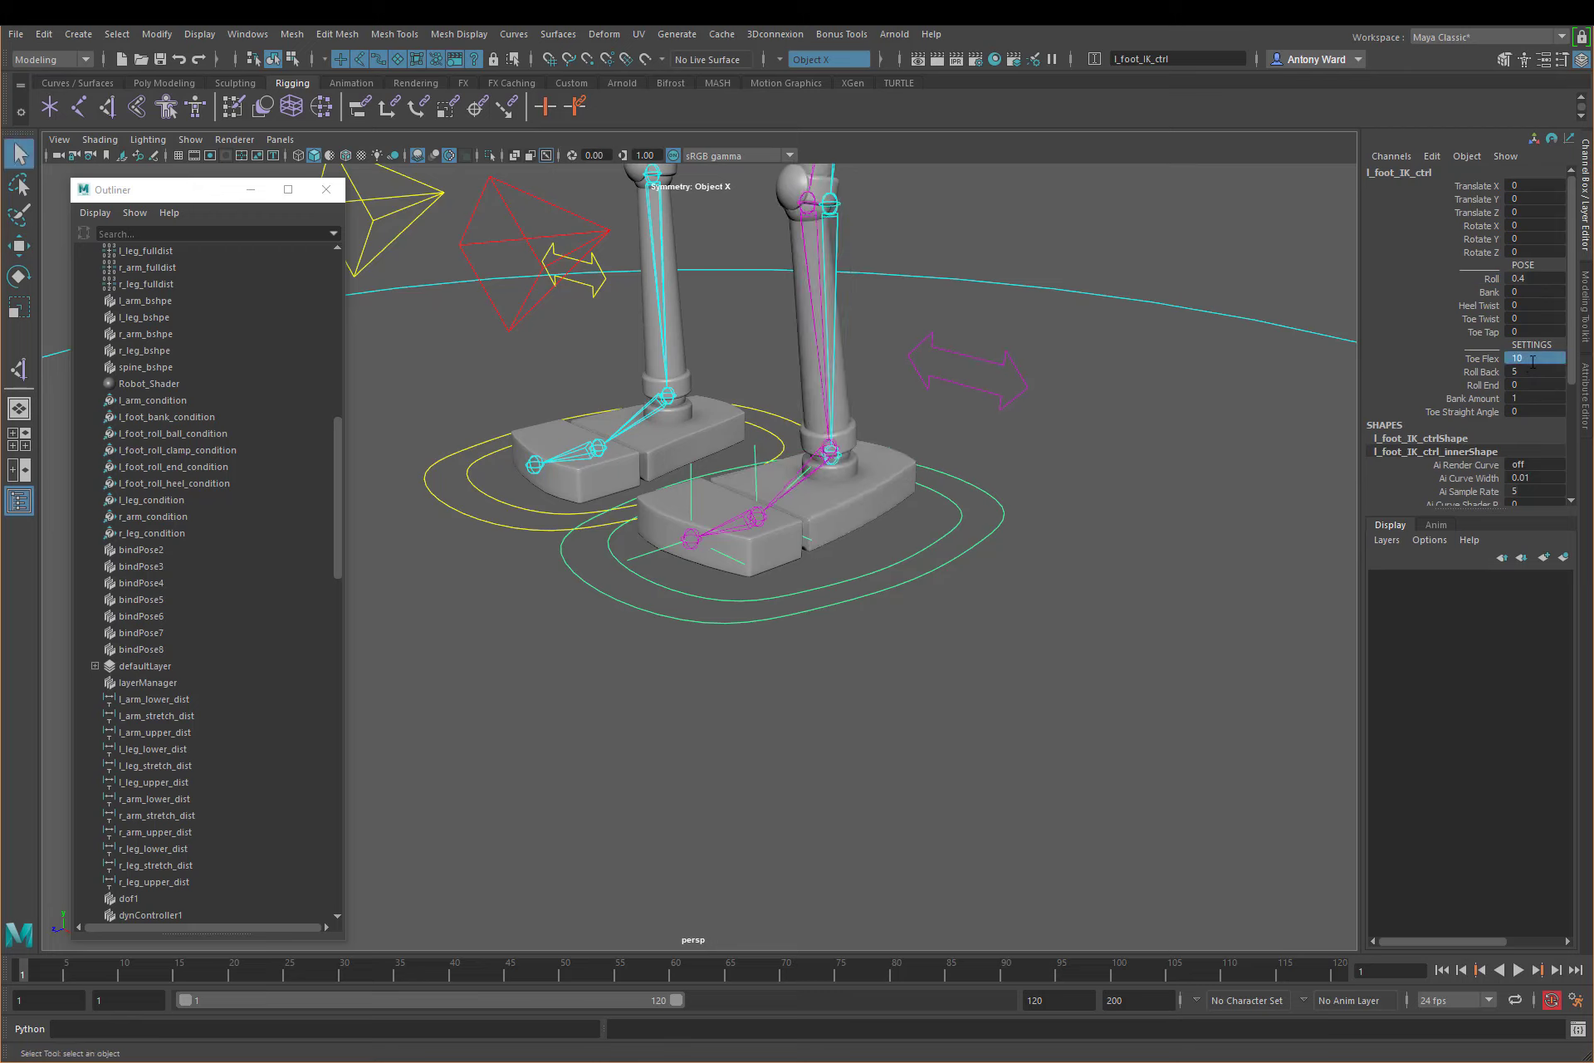
pyautogui.click(1492, 279)
pyautogui.moveTo(1059, 527)
pyautogui.mouseDown(button='middle')
pyautogui.moveTo(963, 536)
pyautogui.moveTo(1054, 531)
pyautogui.mouseUp(button='middle')
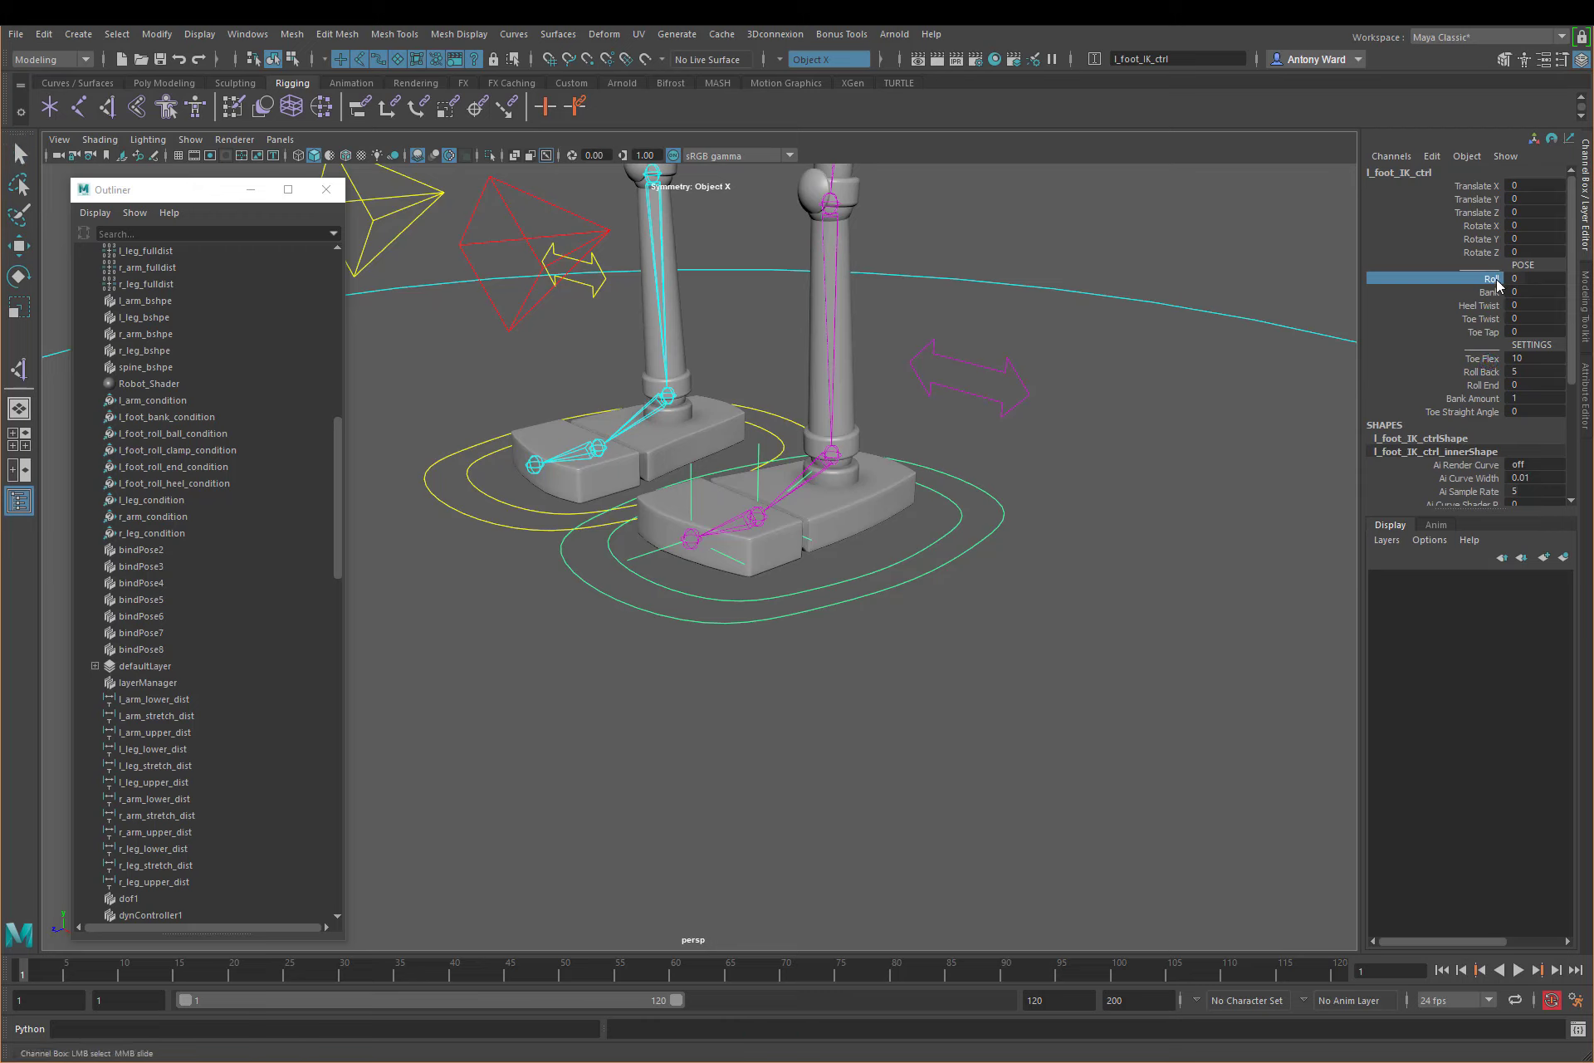
pyautogui.moveTo(1006, 525); pyautogui.dragTo(1070, 545, button='middle')
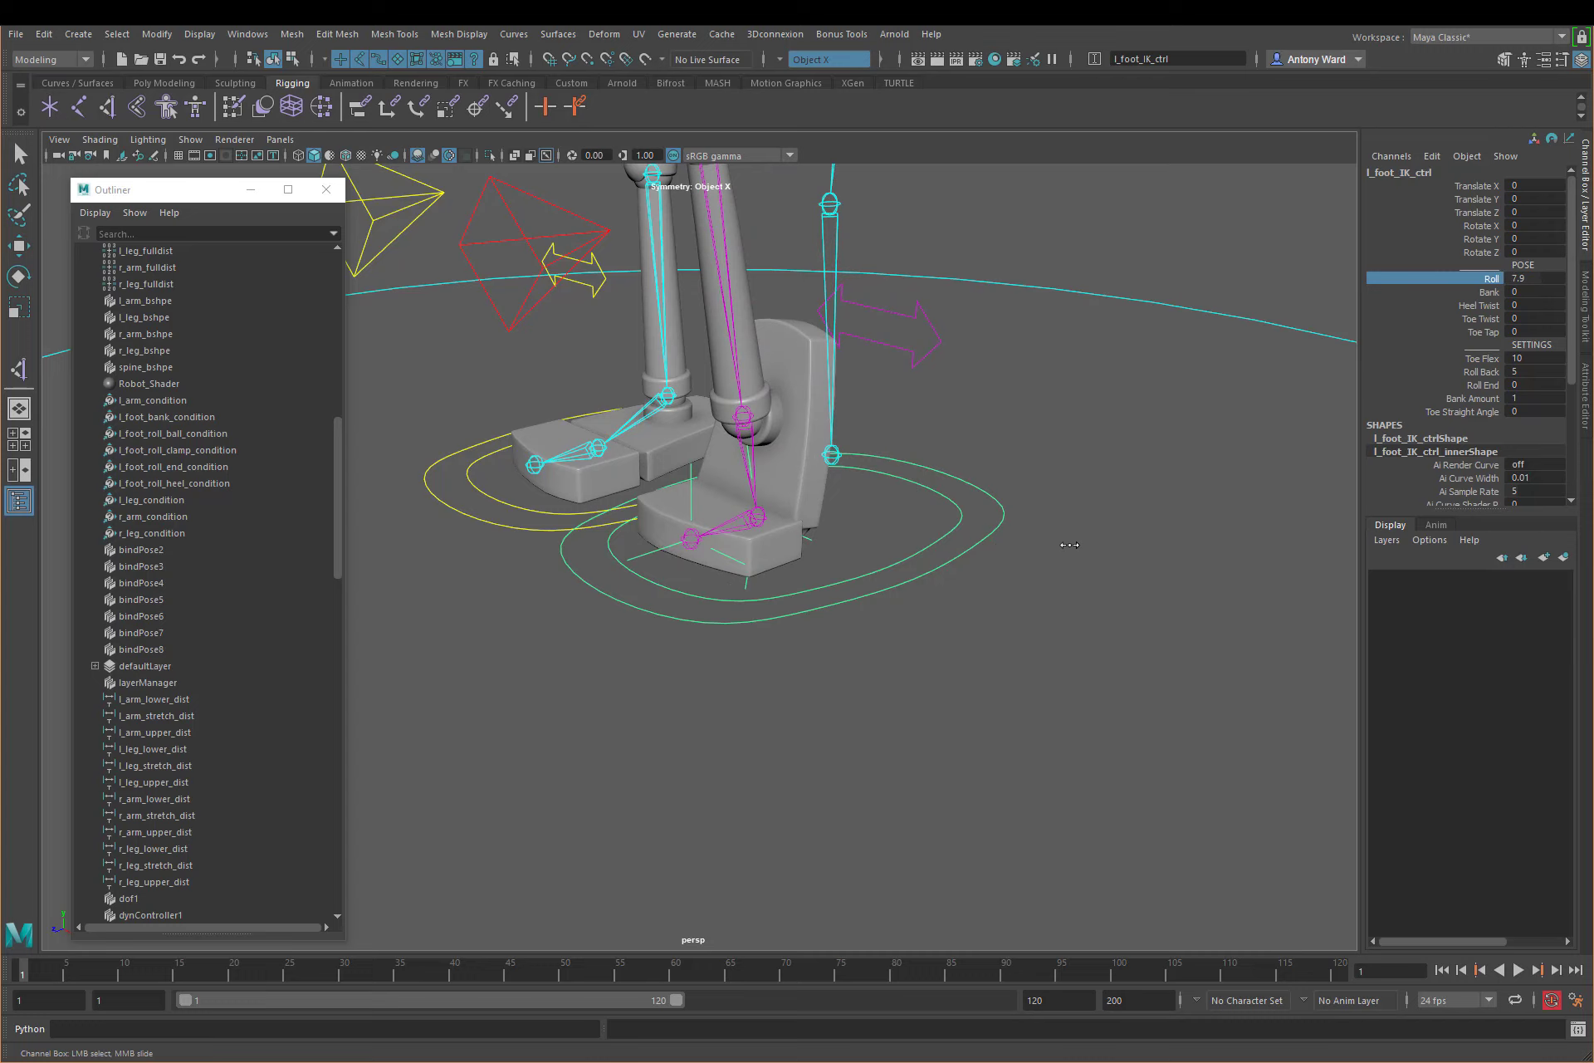
pyautogui.moveTo(1069, 544); pyautogui.dragTo(1067, 544, button='middle')
# Step: Scrub Toe Flex down to about 2.7 and Roll up to about 9.1 on the left foot control
pyautogui.click(1484, 360)
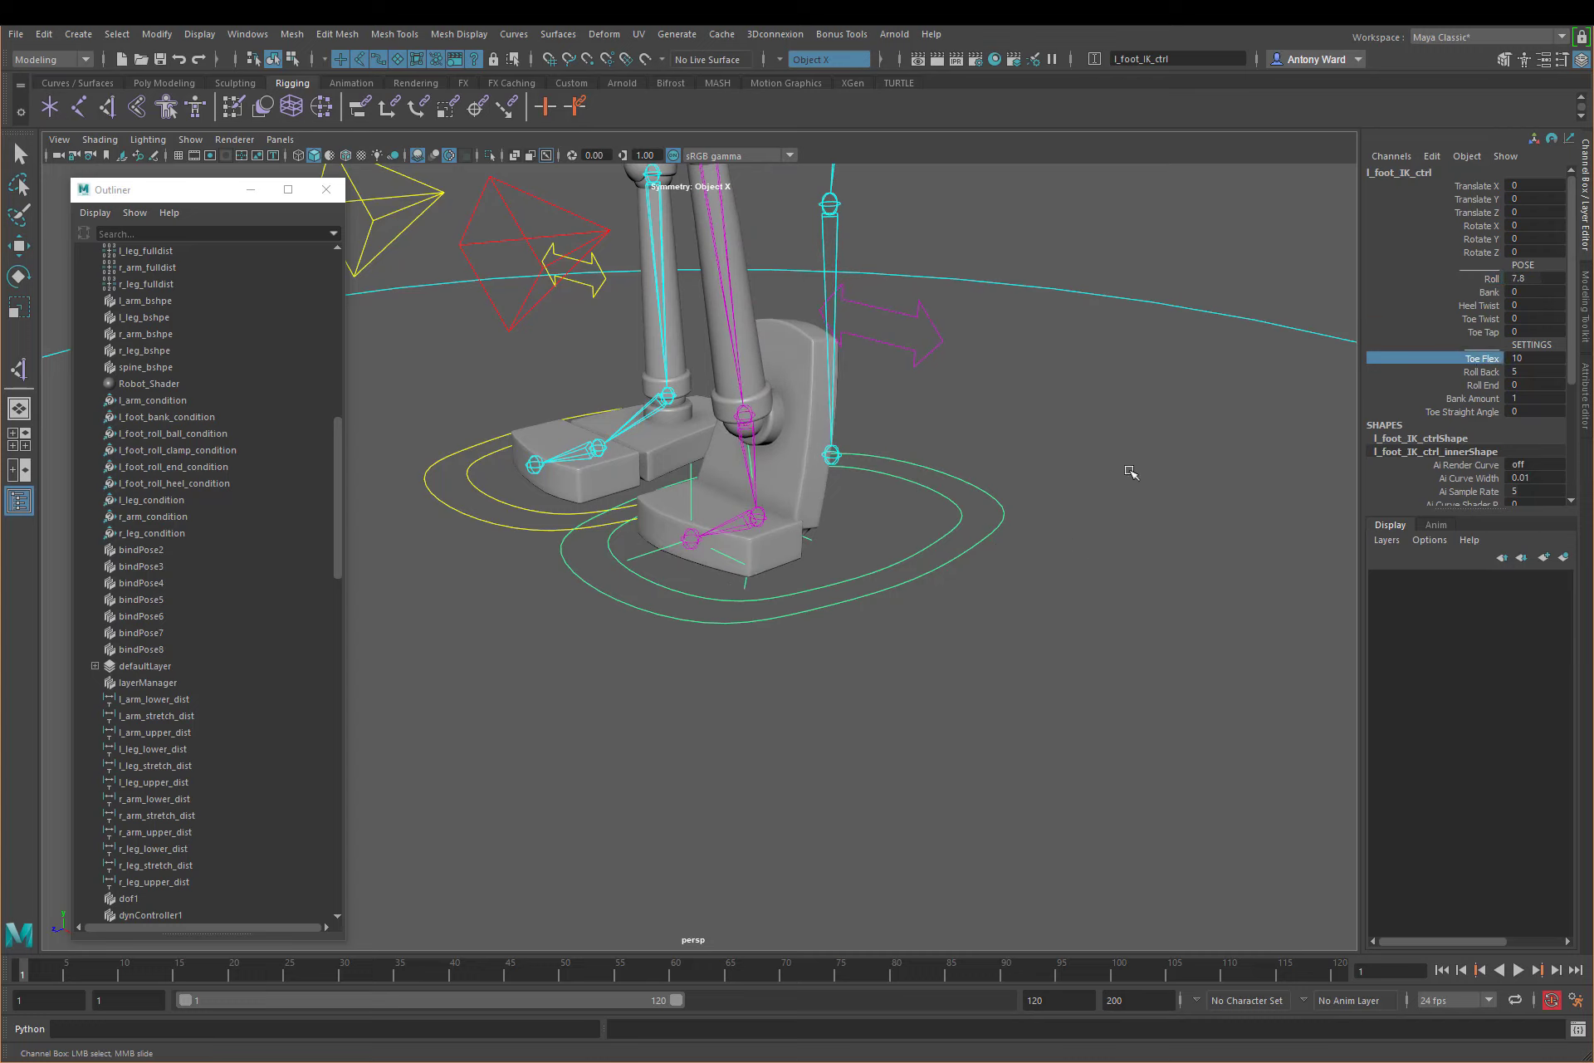
pyautogui.moveTo(1130, 471); pyautogui.dragTo(1069, 469, button='middle')
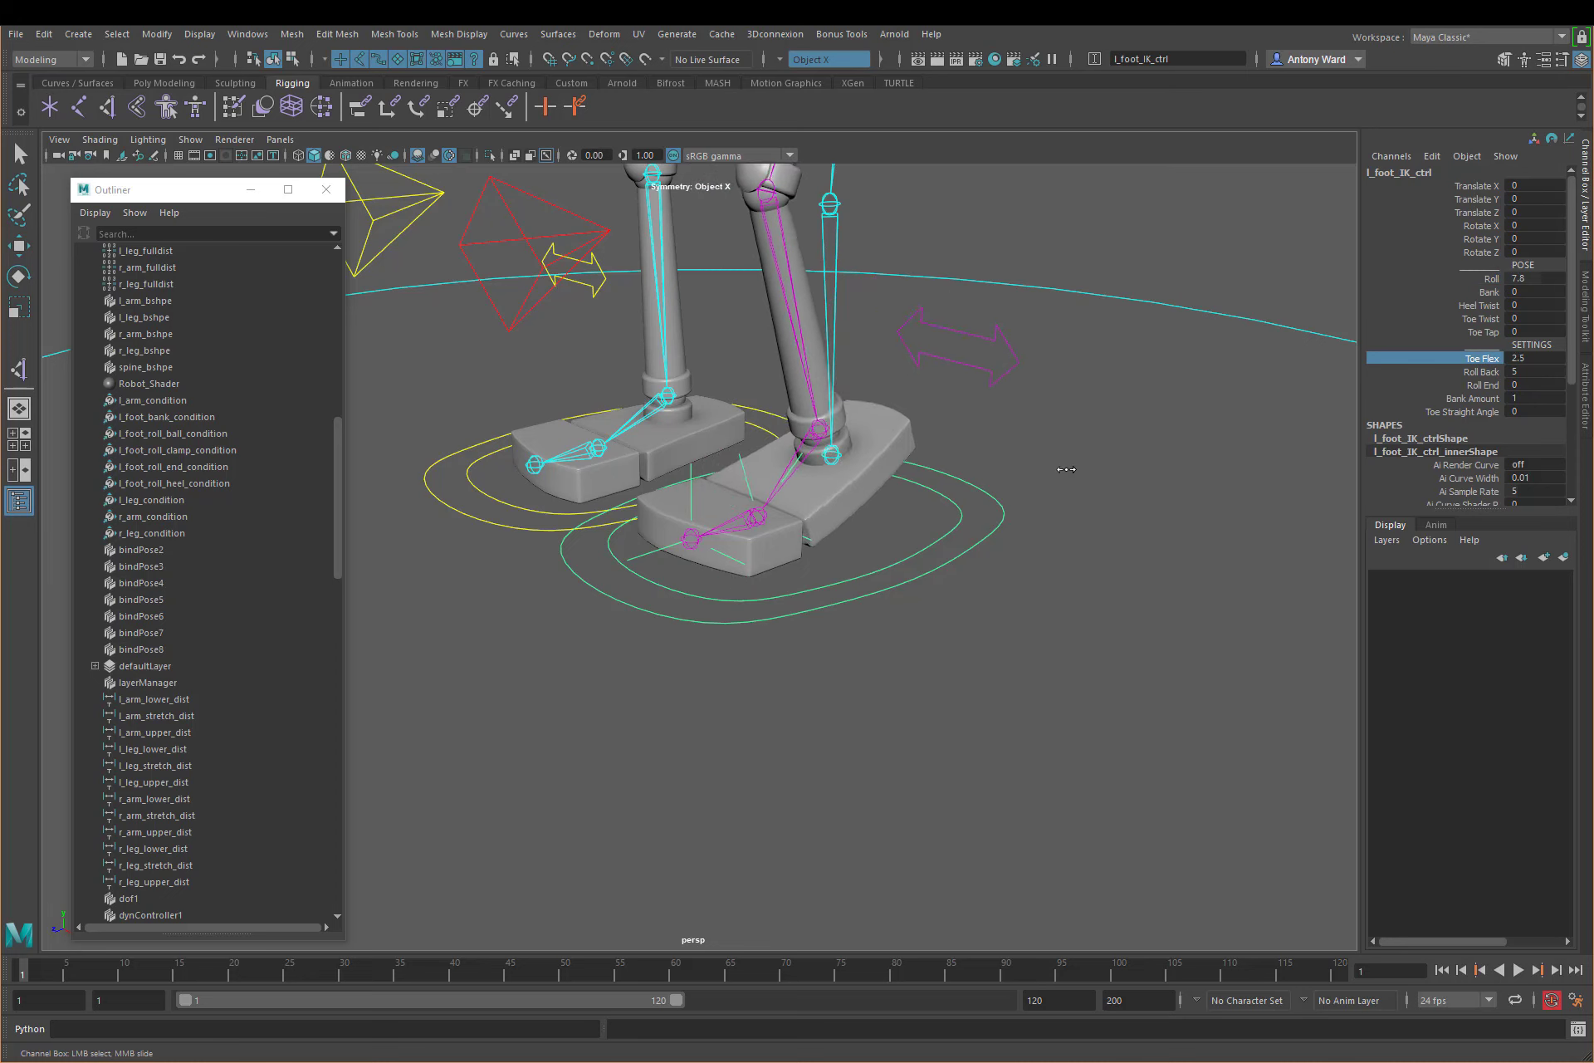
pyautogui.click(1488, 282)
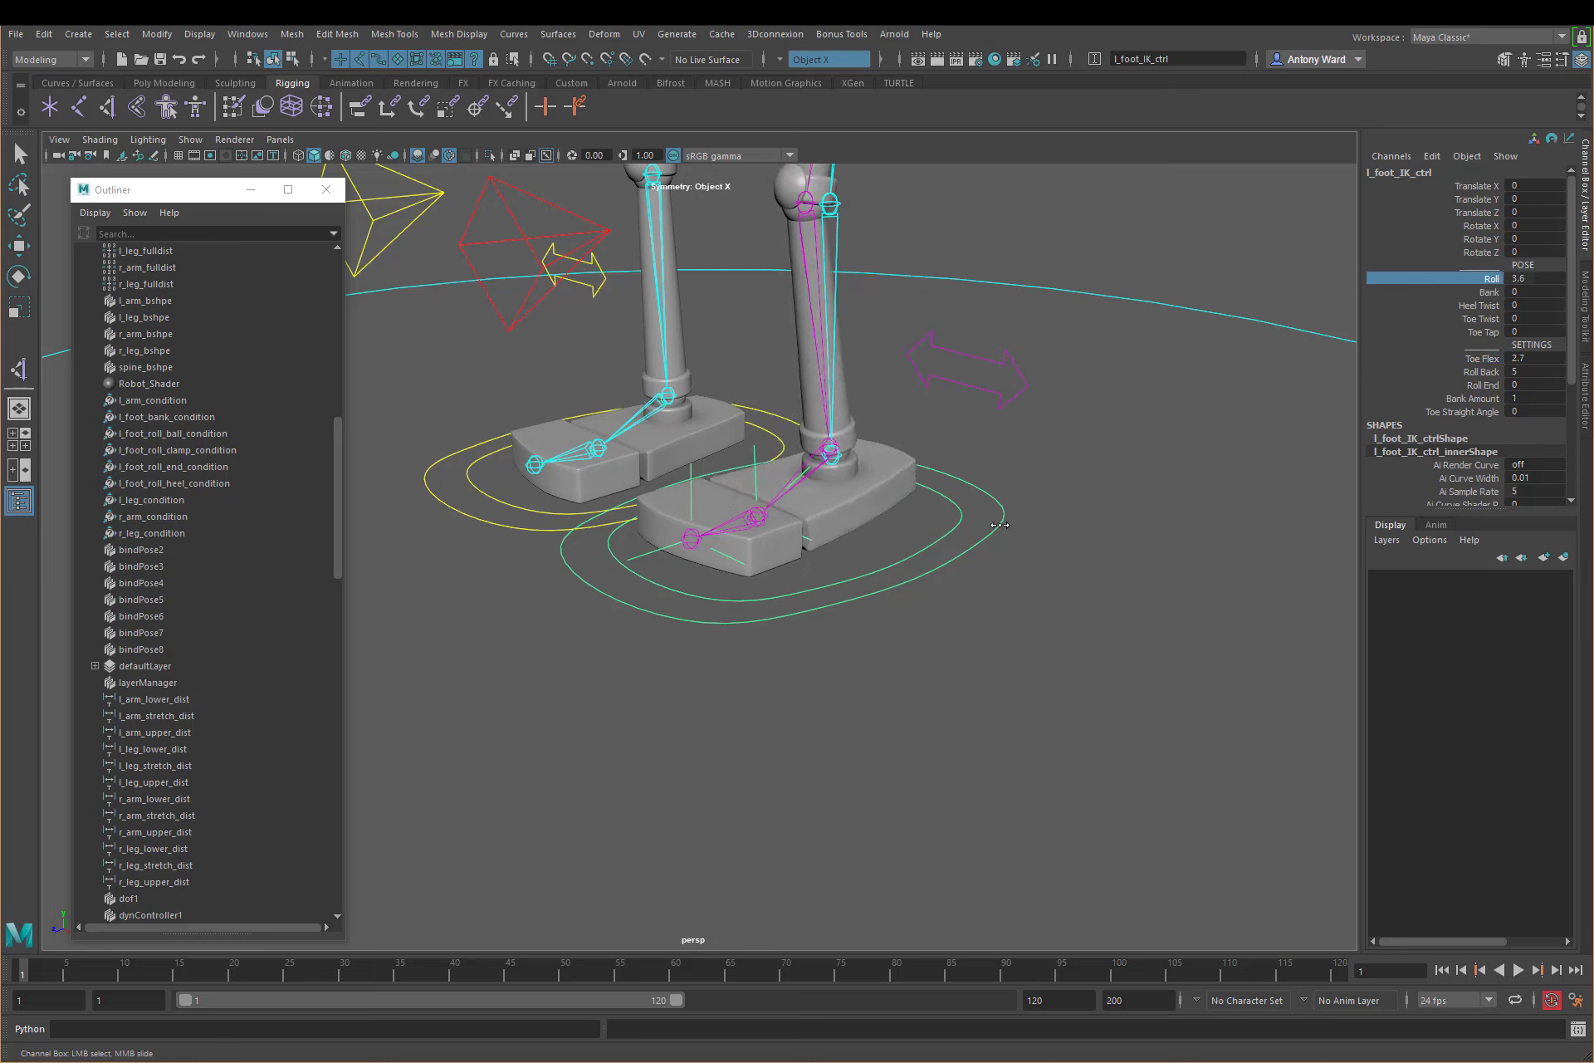
pyautogui.moveTo(1000, 525); pyautogui.dragTo(1079, 513, button='middle')
# Step: Scrub Toe Flex through higher values and down to 2, scrub Roll to about 4.7, and deselect the foot control
pyautogui.click(1490, 365)
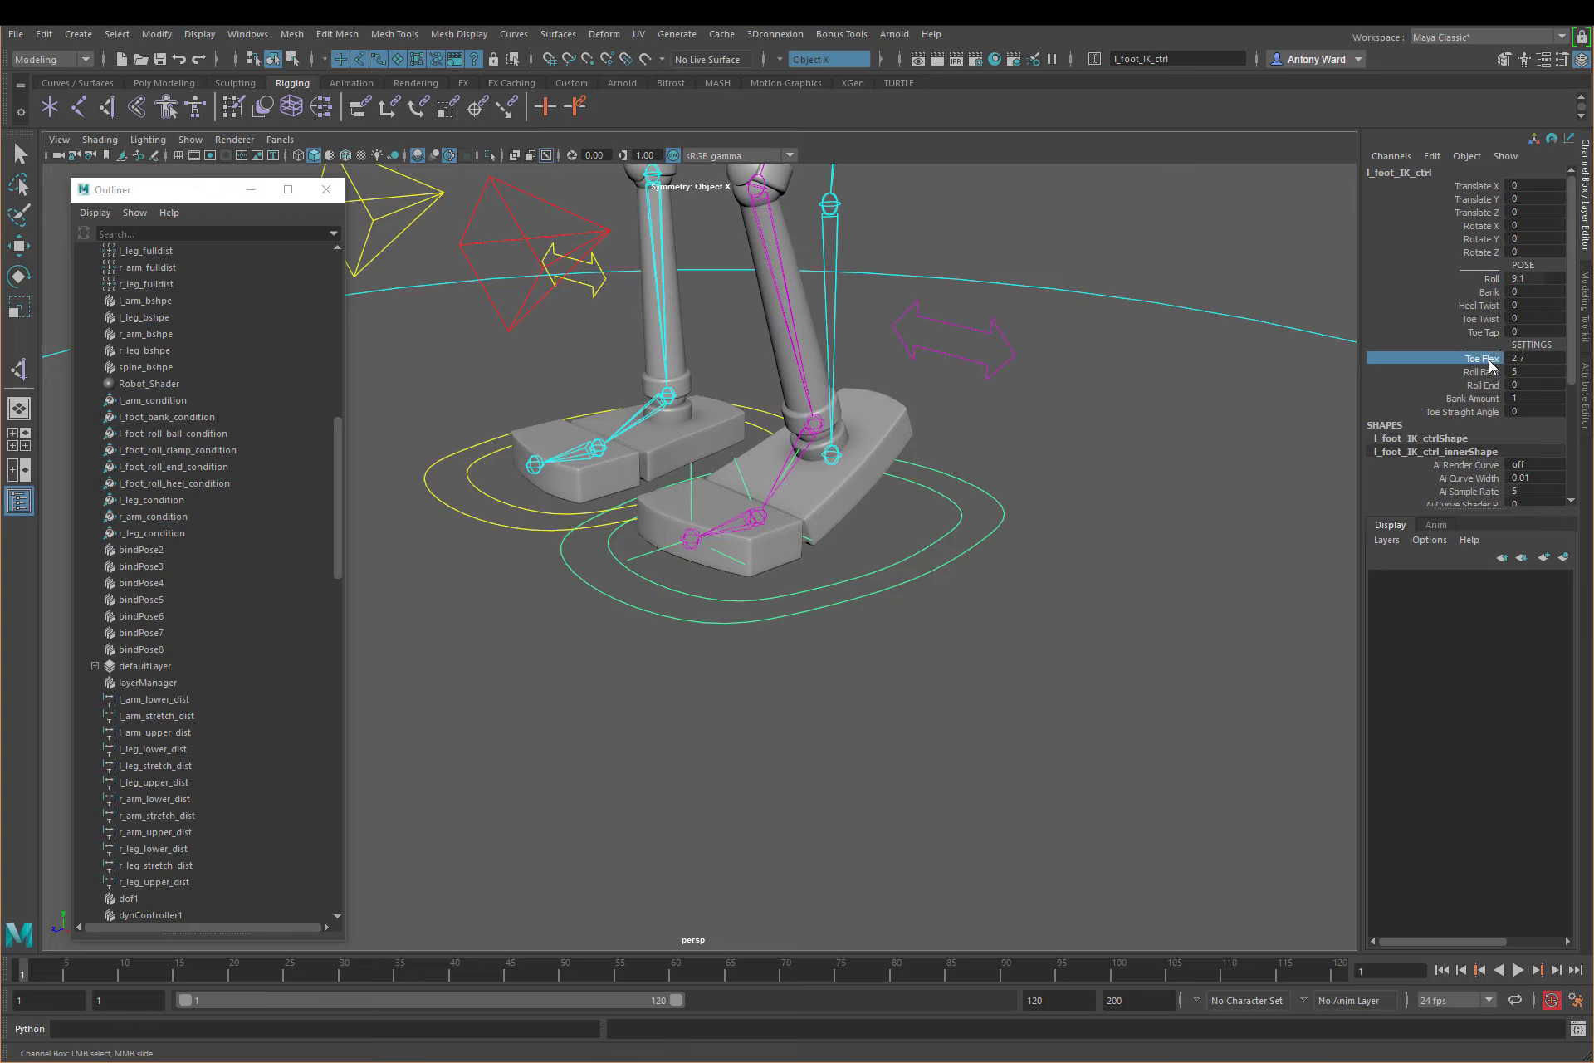
pyautogui.moveTo(960, 532); pyautogui.dragTo(1000, 518, button='middle')
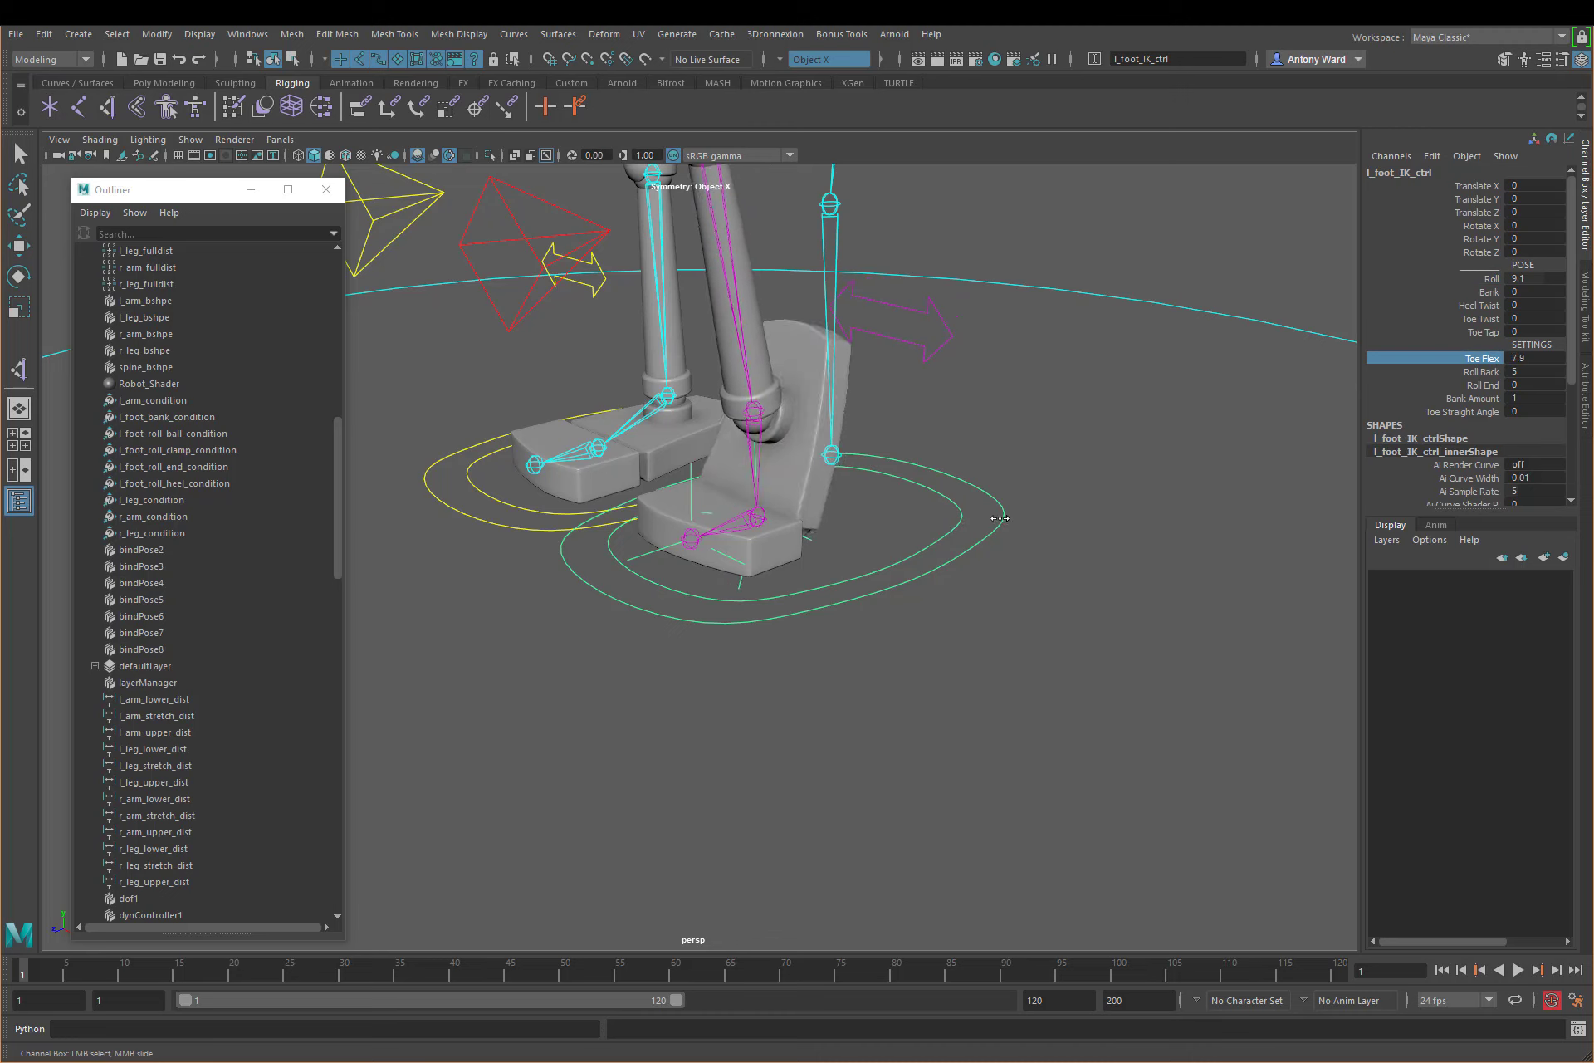
pyautogui.moveTo(999, 518); pyautogui.dragTo(951, 508, button='middle')
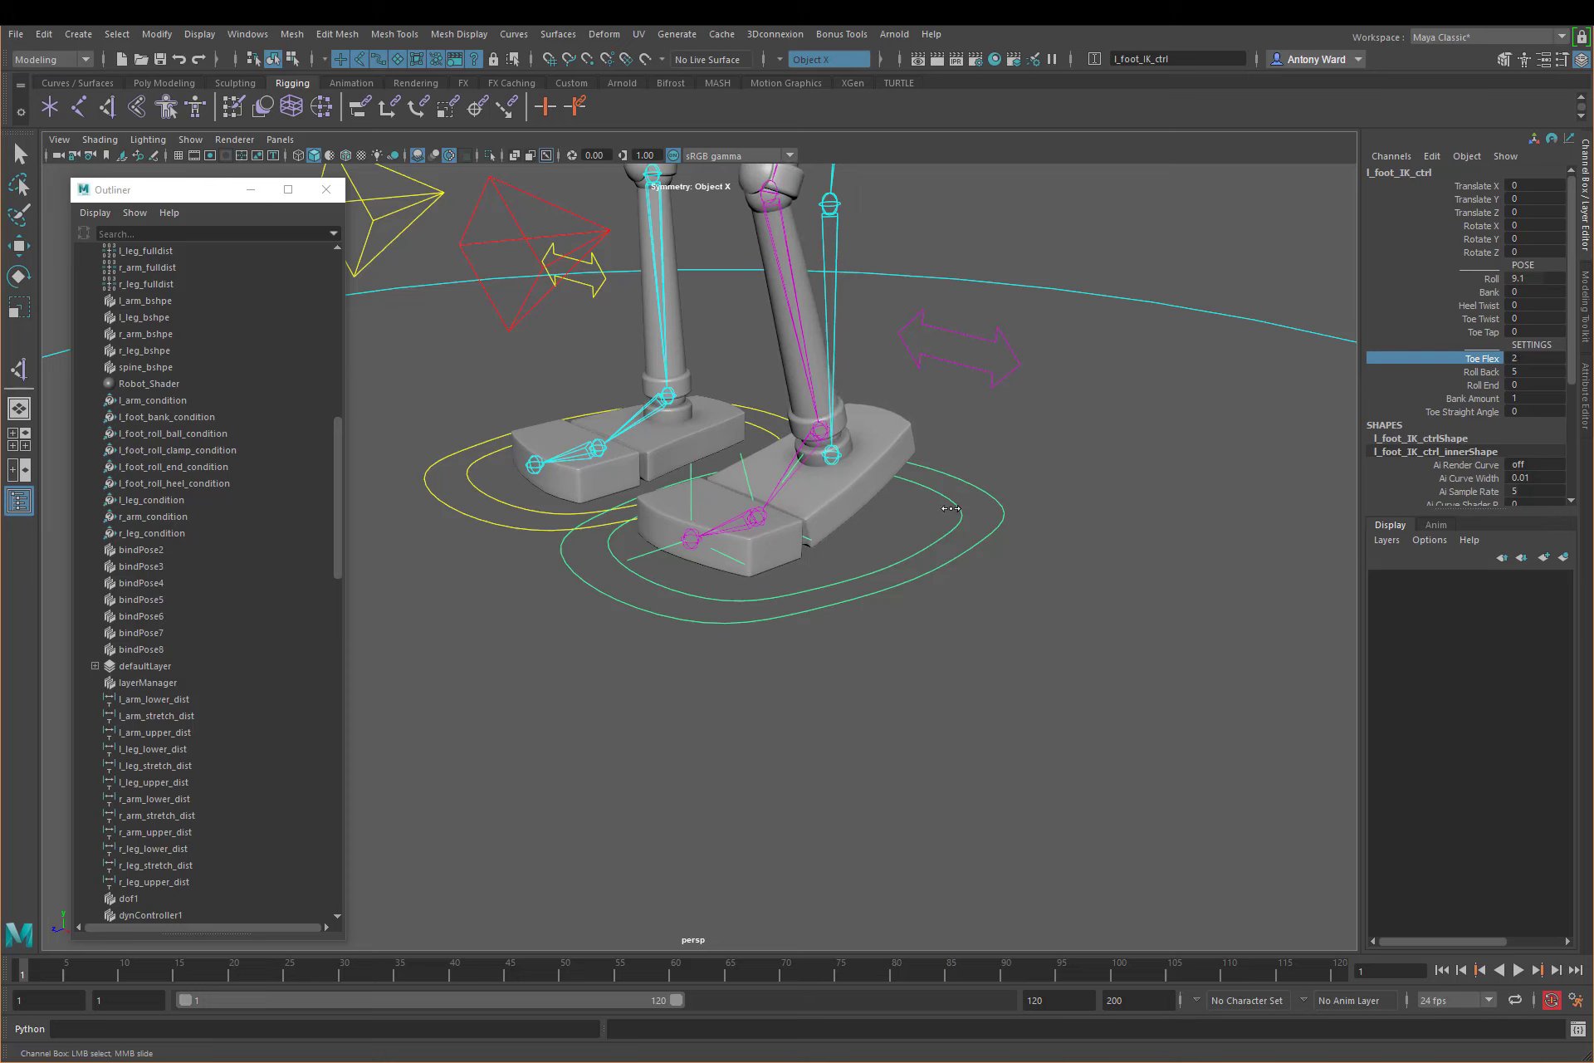
pyautogui.click(1491, 279)
pyautogui.moveTo(1153, 448)
pyautogui.mouseDown(button='middle')
pyautogui.moveTo(973, 471)
pyautogui.moveTo(1165, 479)
pyautogui.mouseUp(button='middle')
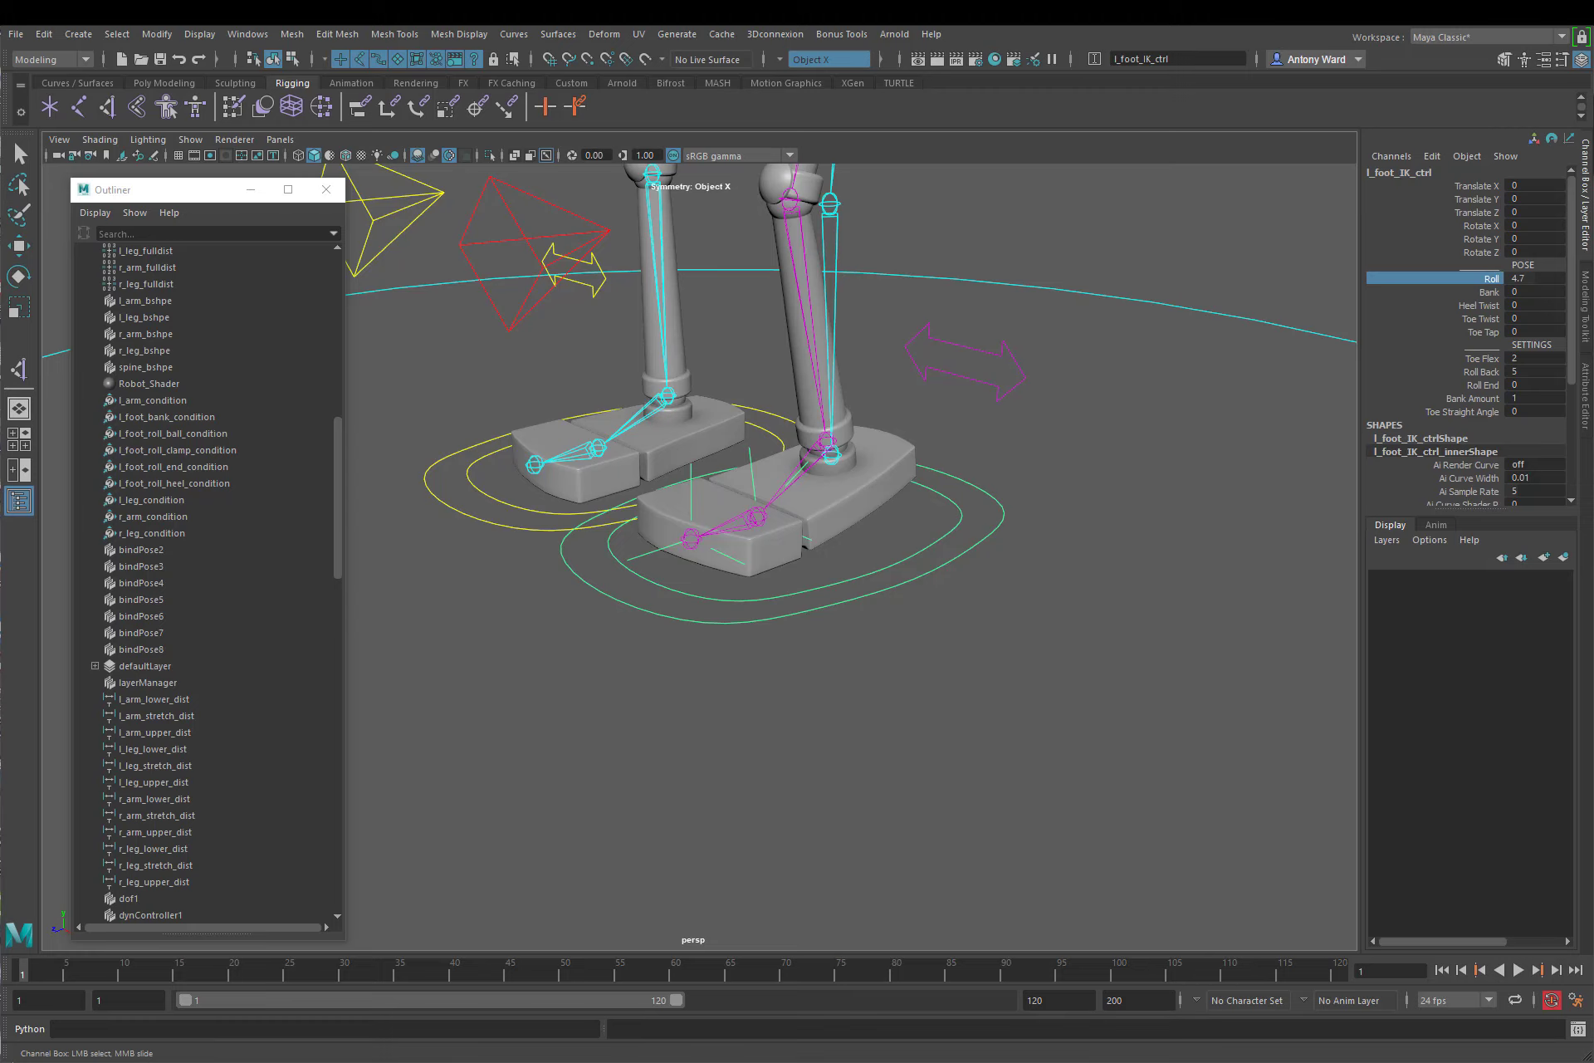
pyautogui.click(1113, 615)
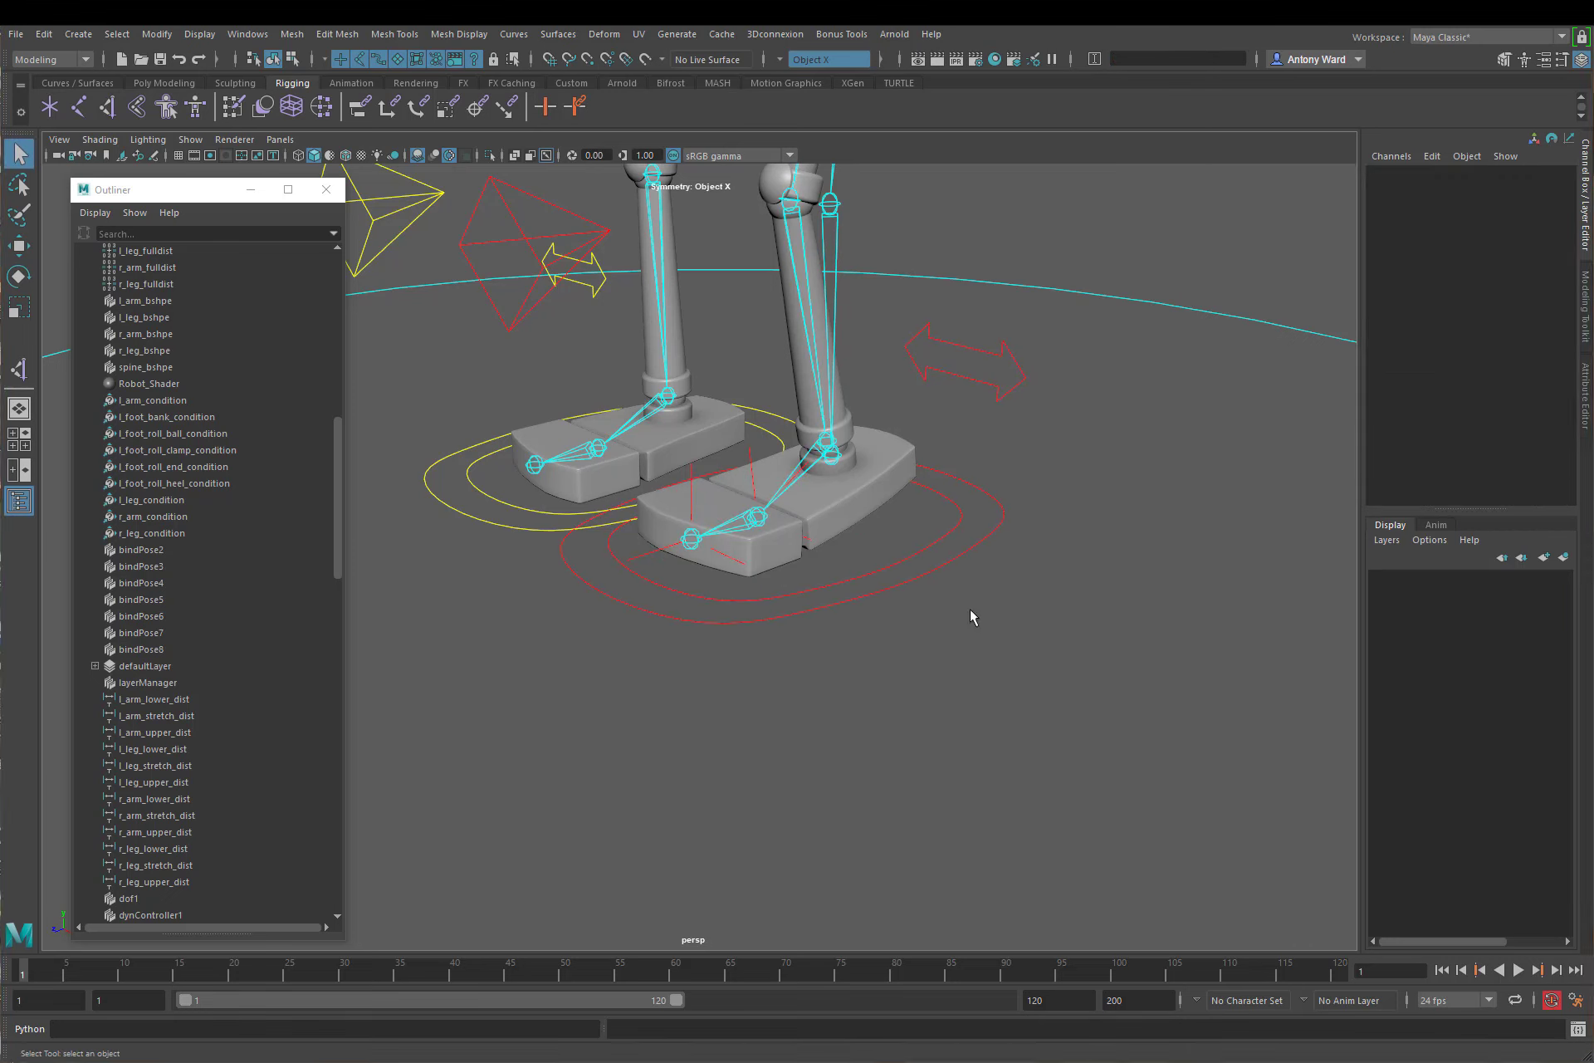
# Step: Open the Node Editor, clear its graph, and move the window clear of the Outliner
pyautogui.click(253, 36)
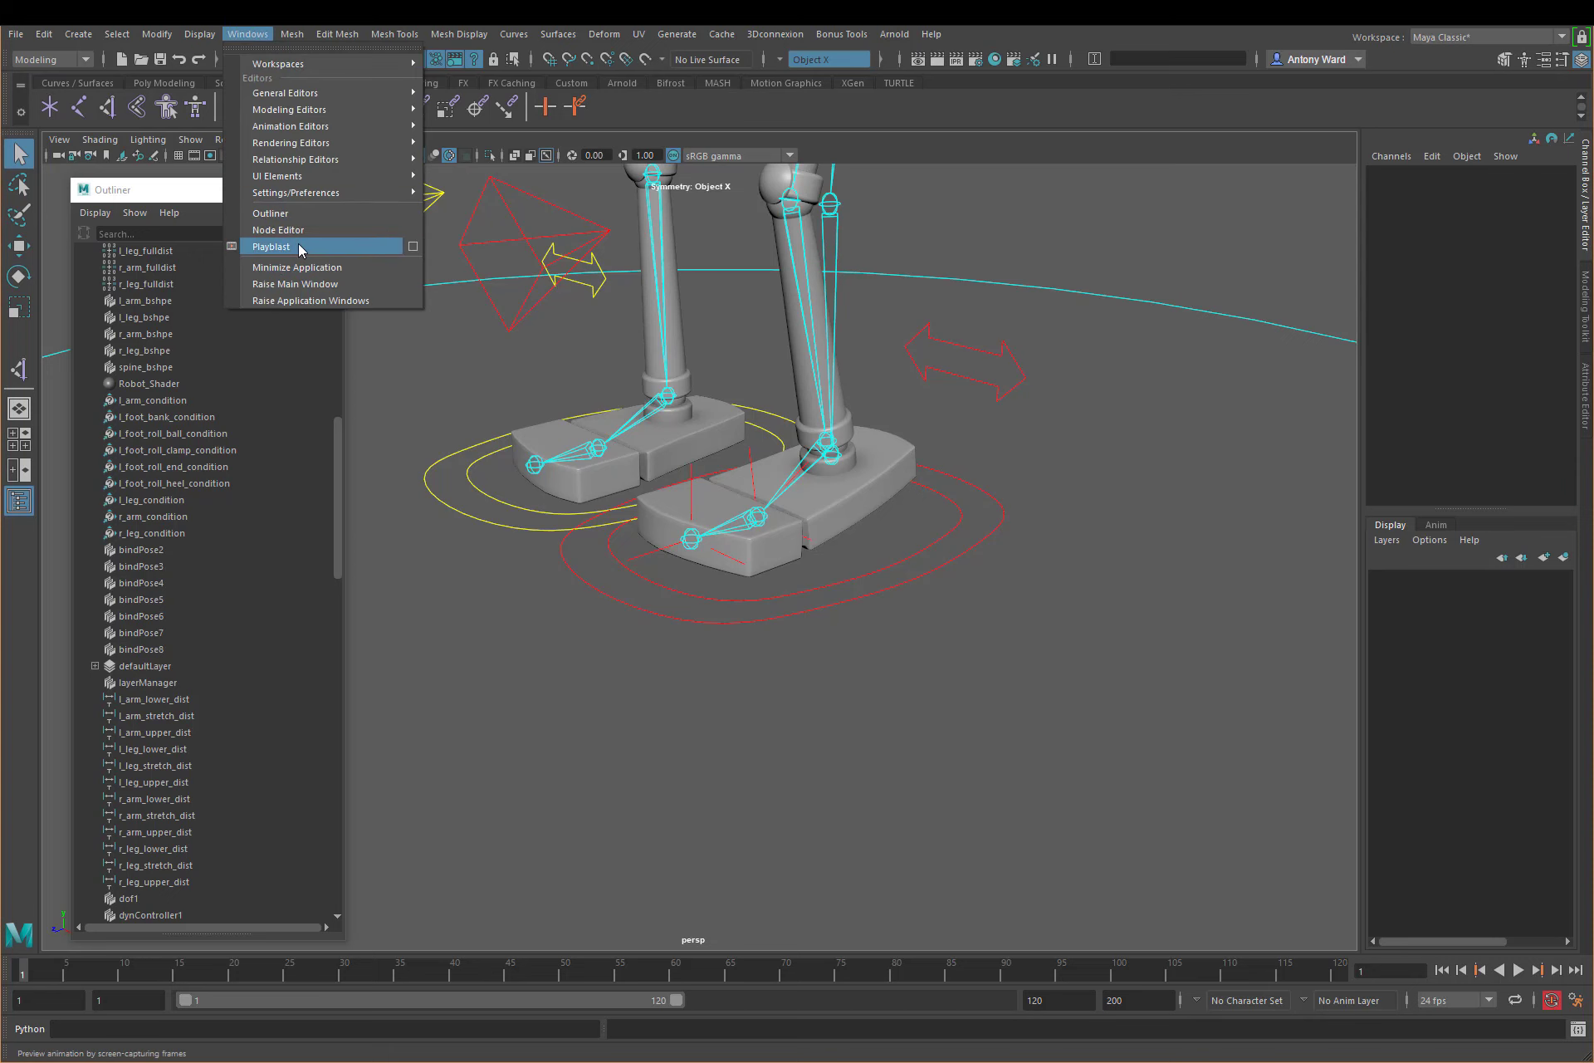
pyautogui.click(302, 236)
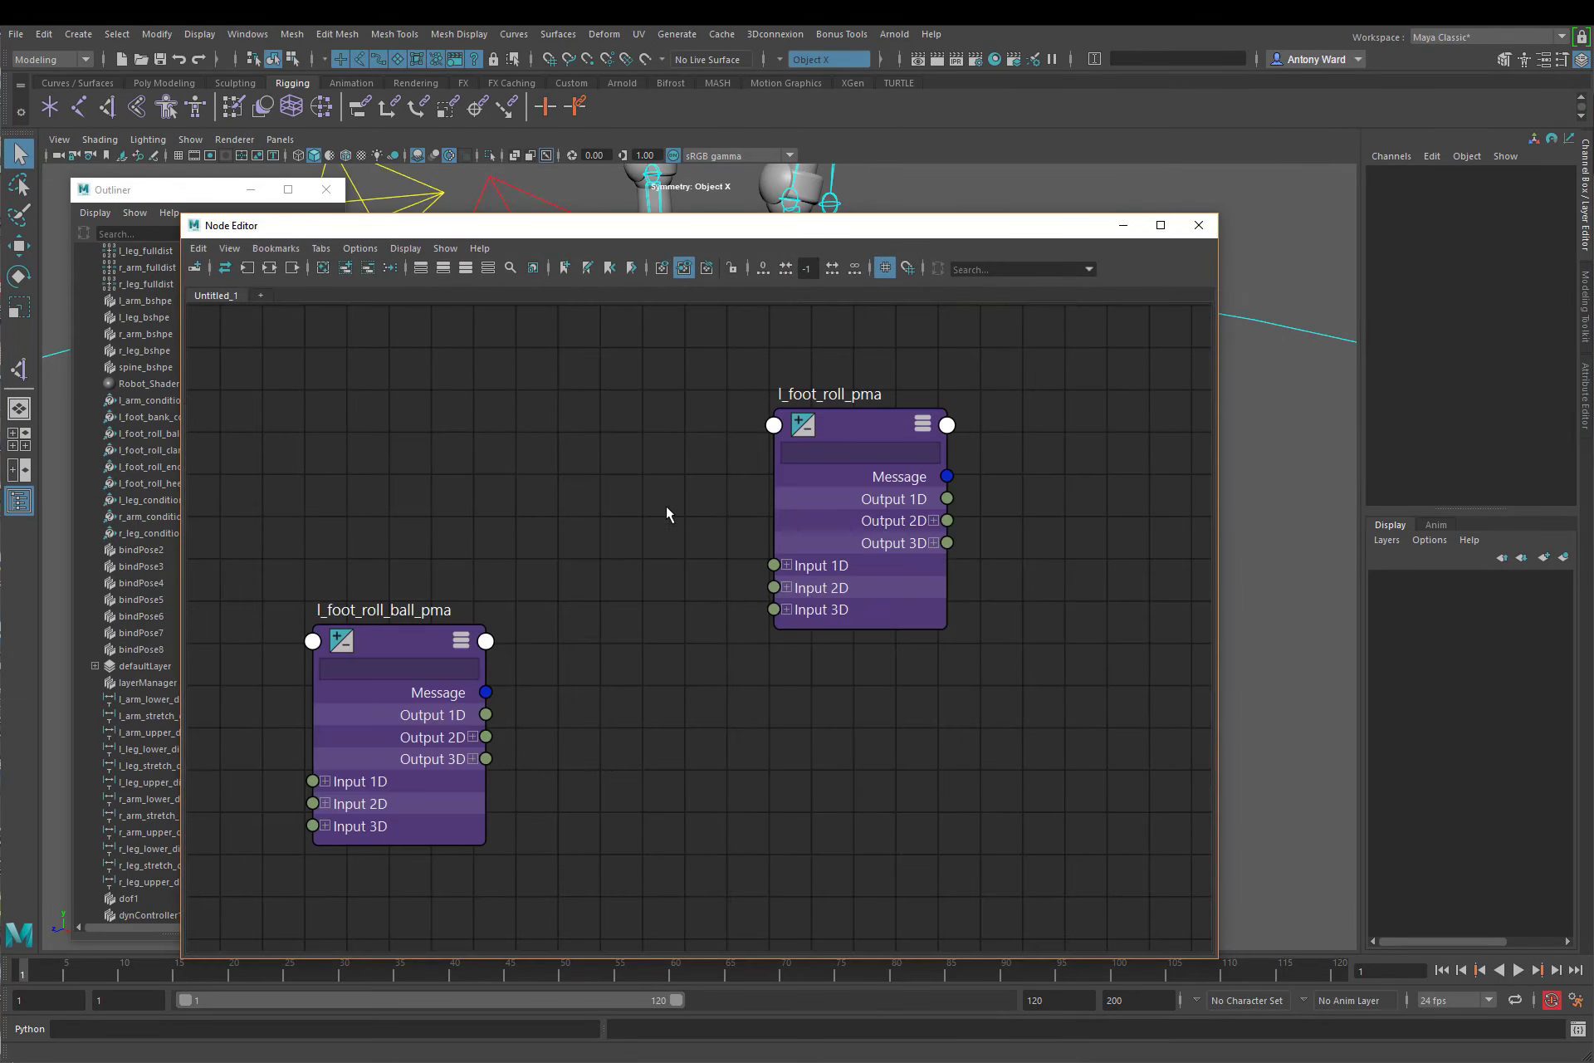
pyautogui.click(324, 269)
pyautogui.moveTo(532, 226); pyautogui.dragTo(739, 176)
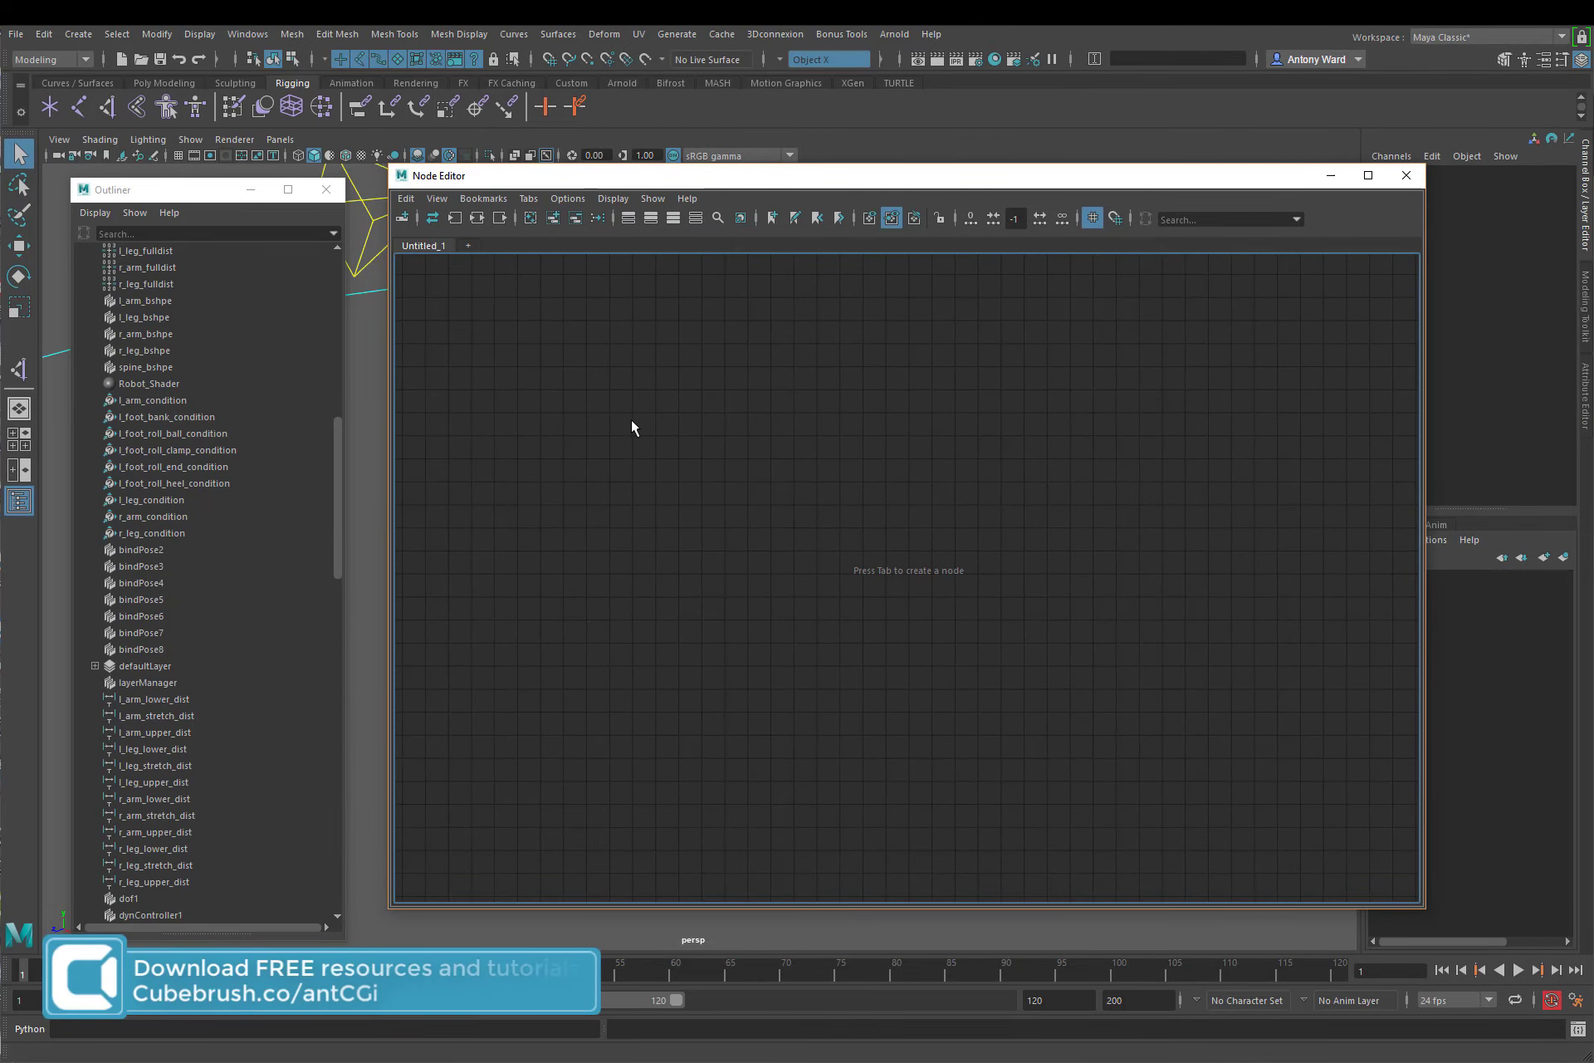
# Step: Create a condition node in the empty Node Editor graph
pyautogui.keyDown('alt'); pyautogui.moveTo(771, 518); pyautogui.dragTo(753, 522, button='middle'); pyautogui.keyUp('alt')
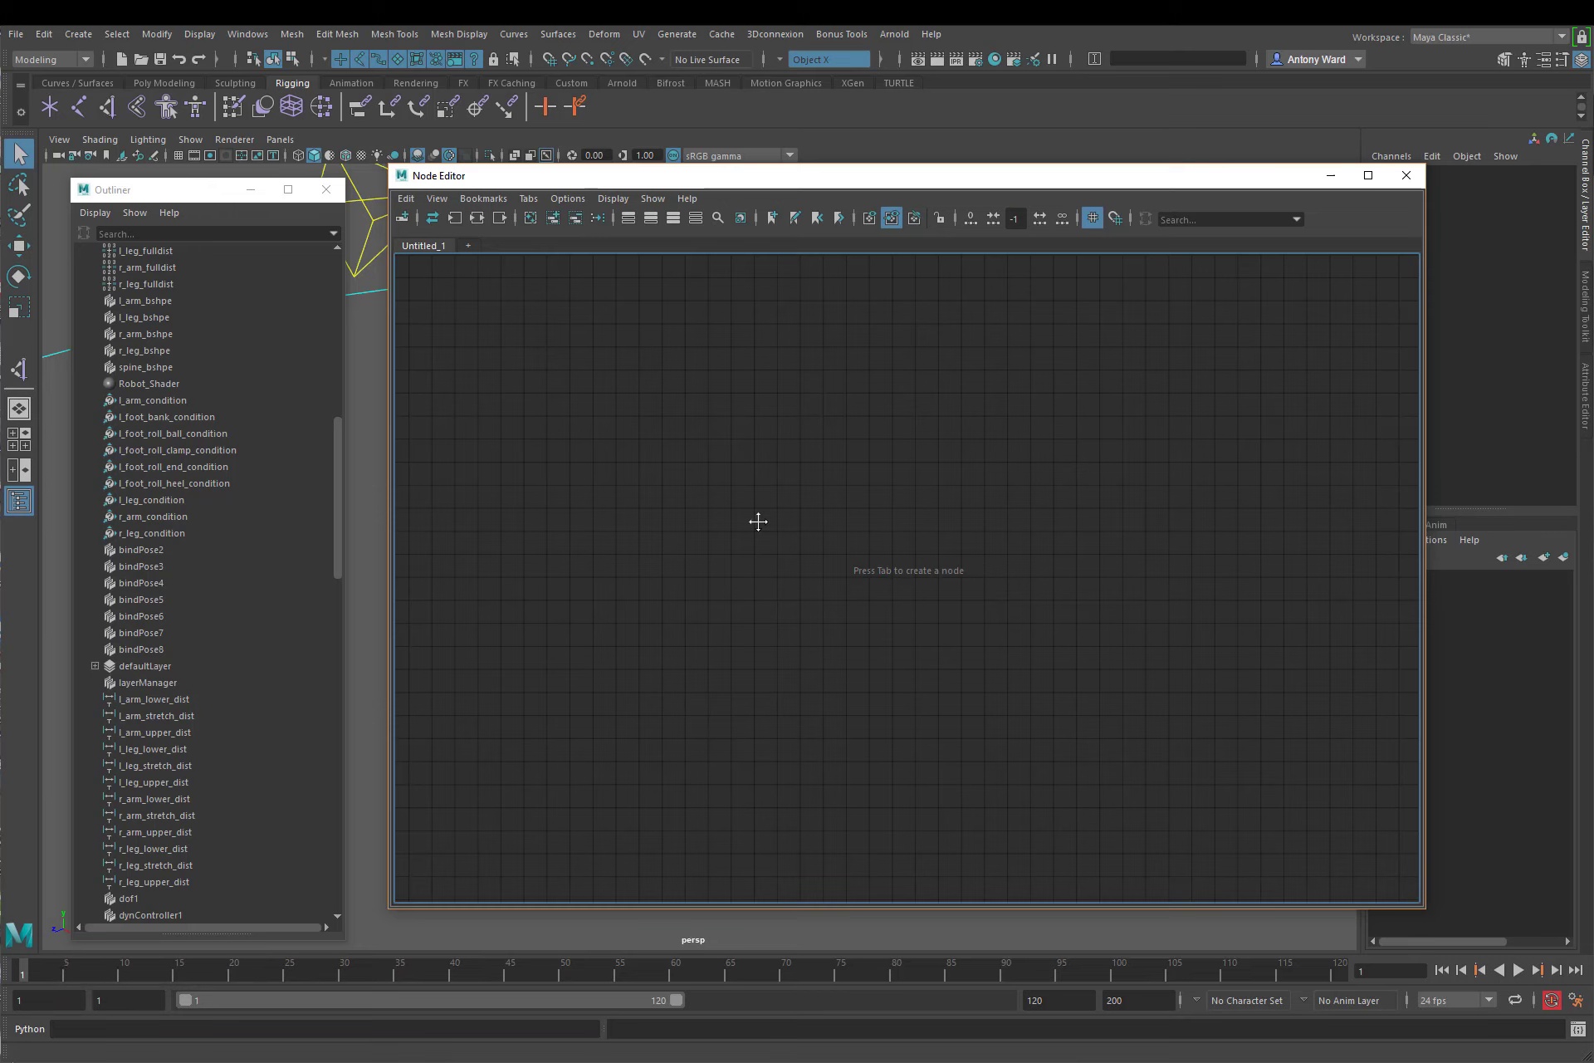
pyautogui.press('Tab')
pyautogui.write('condition')
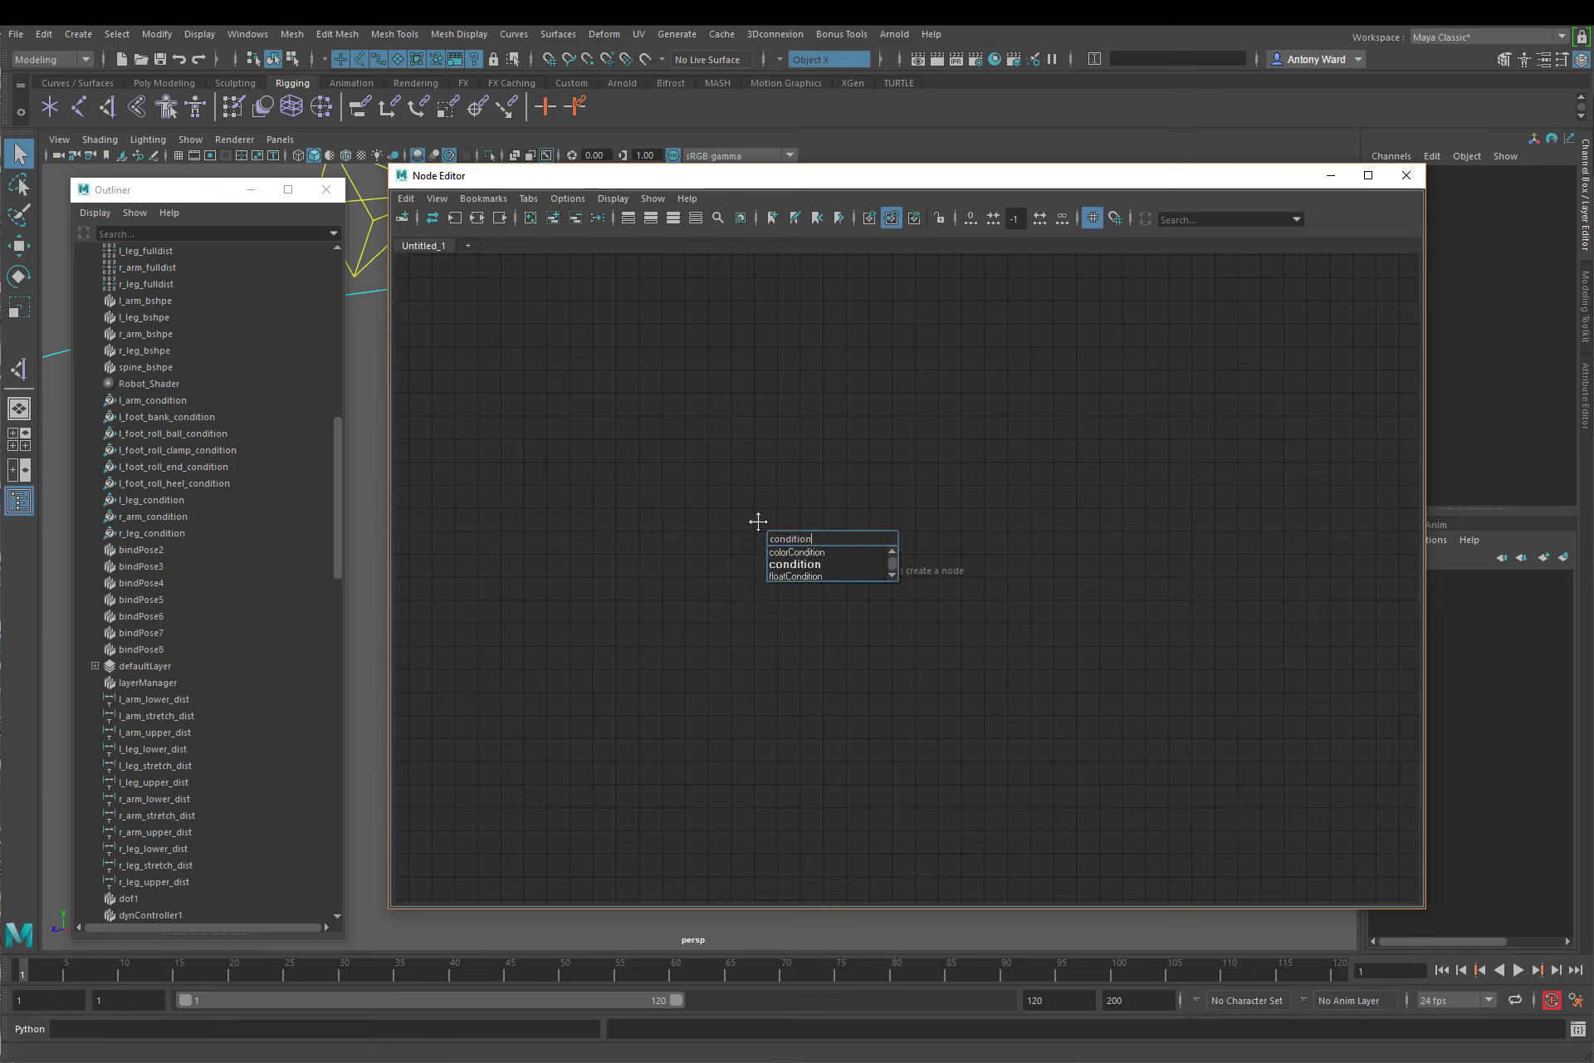
pyautogui.click(824, 563)
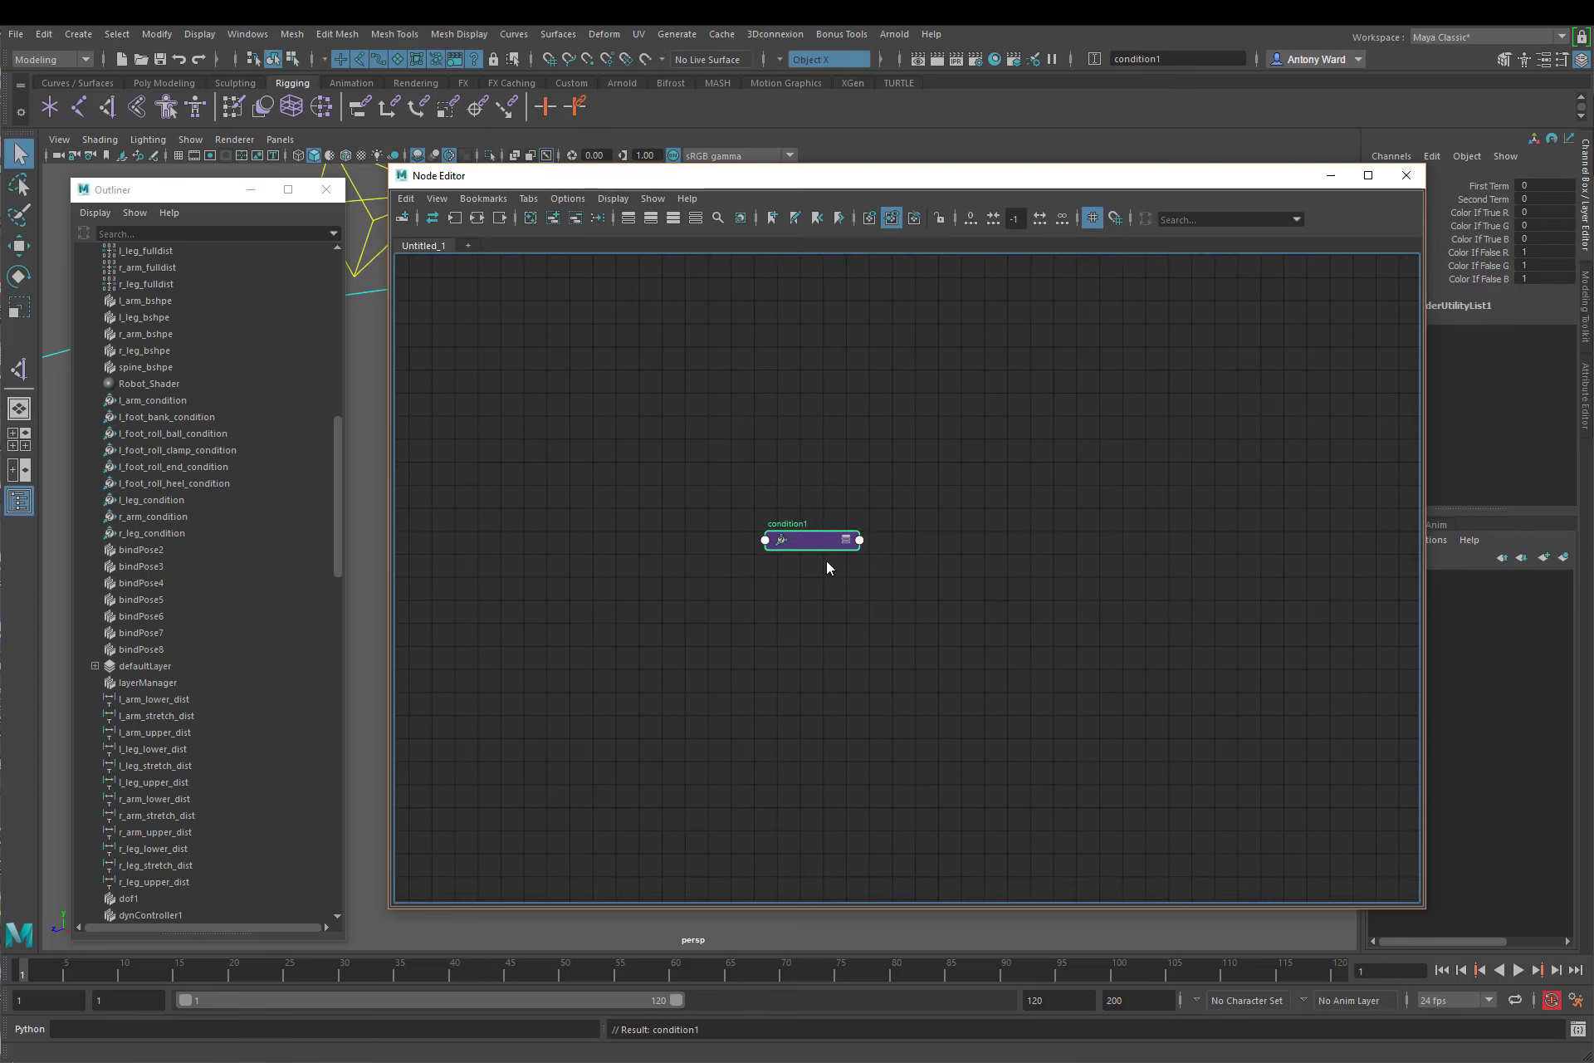
# Step: Expand the new condition node's attributes and colour channels, and rename it l_foot_tiptoe_condition
pyautogui.click(848, 541)
pyautogui.moveTo(807, 546); pyautogui.dragTo(623, 449)
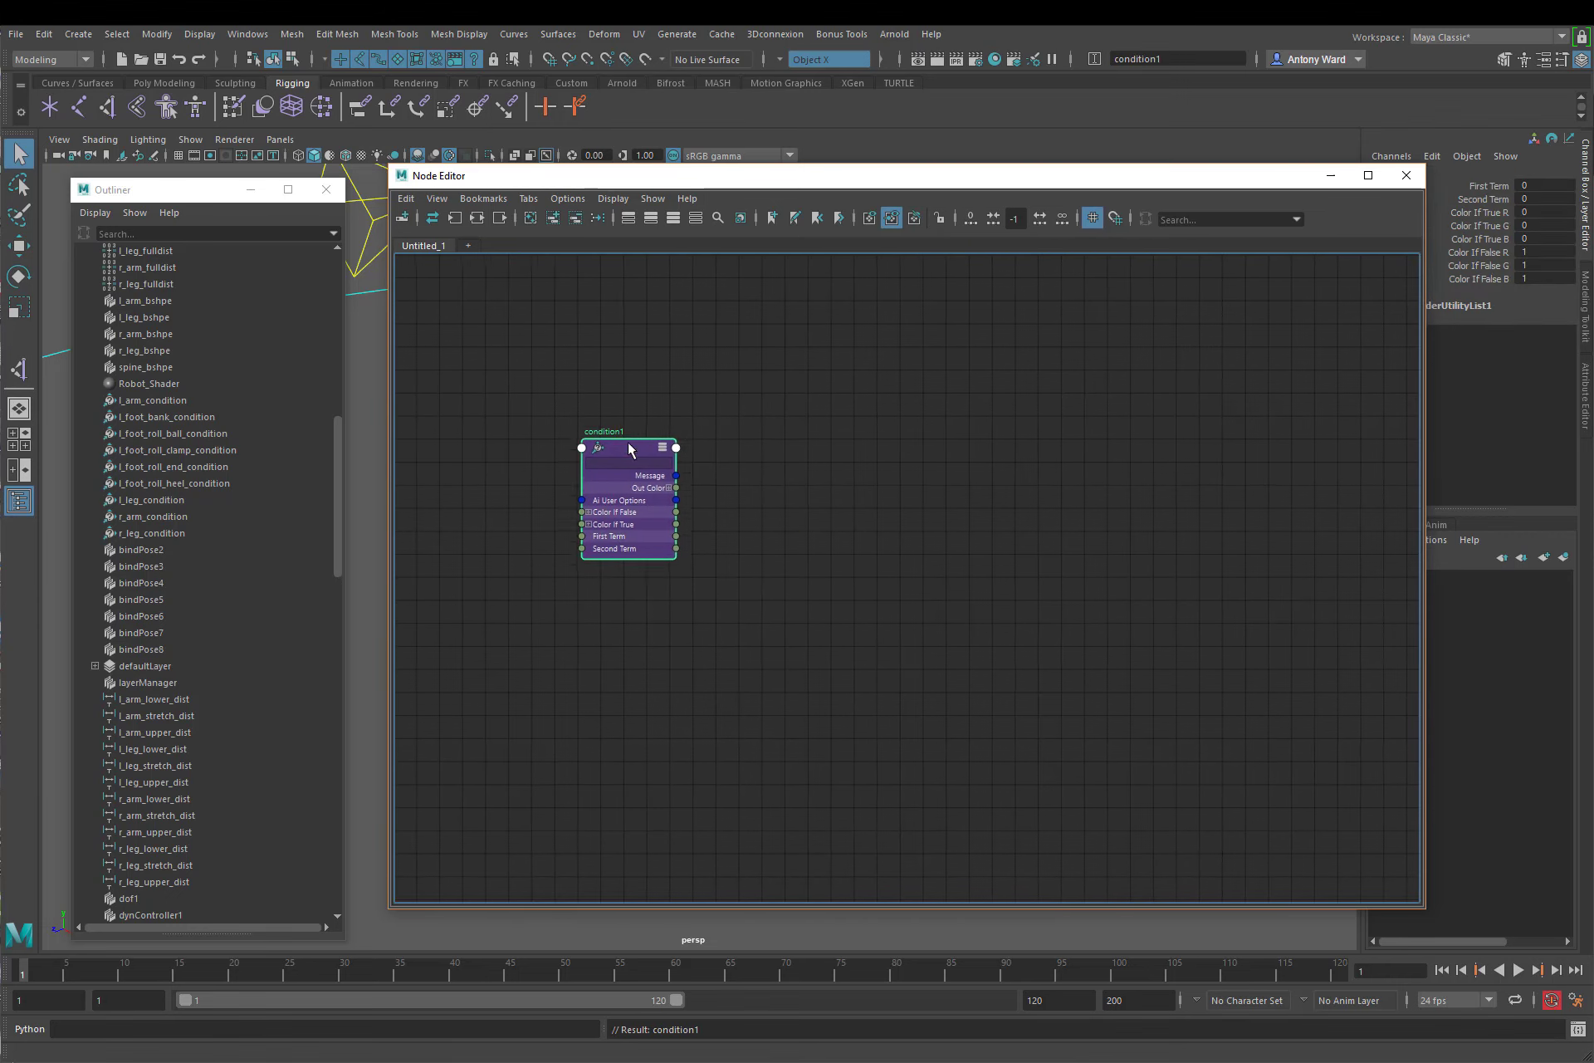
pyautogui.click(588, 519)
pyautogui.click(587, 507)
pyautogui.click(668, 483)
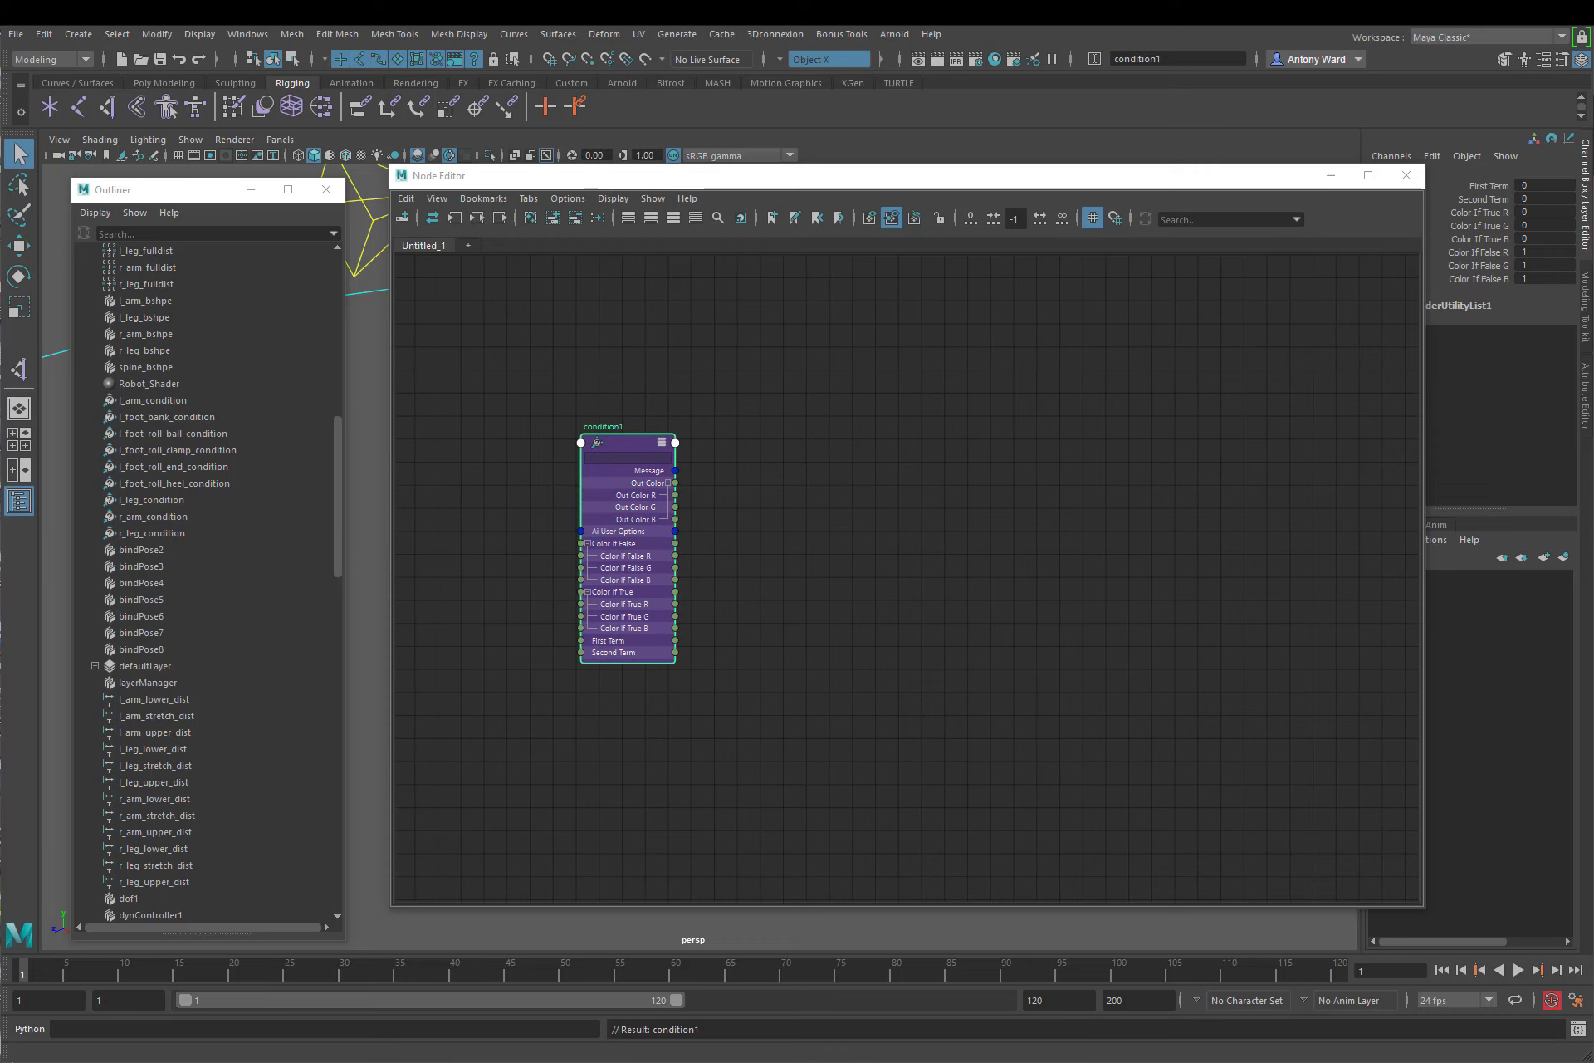
pyautogui.doubleClick(608, 427)
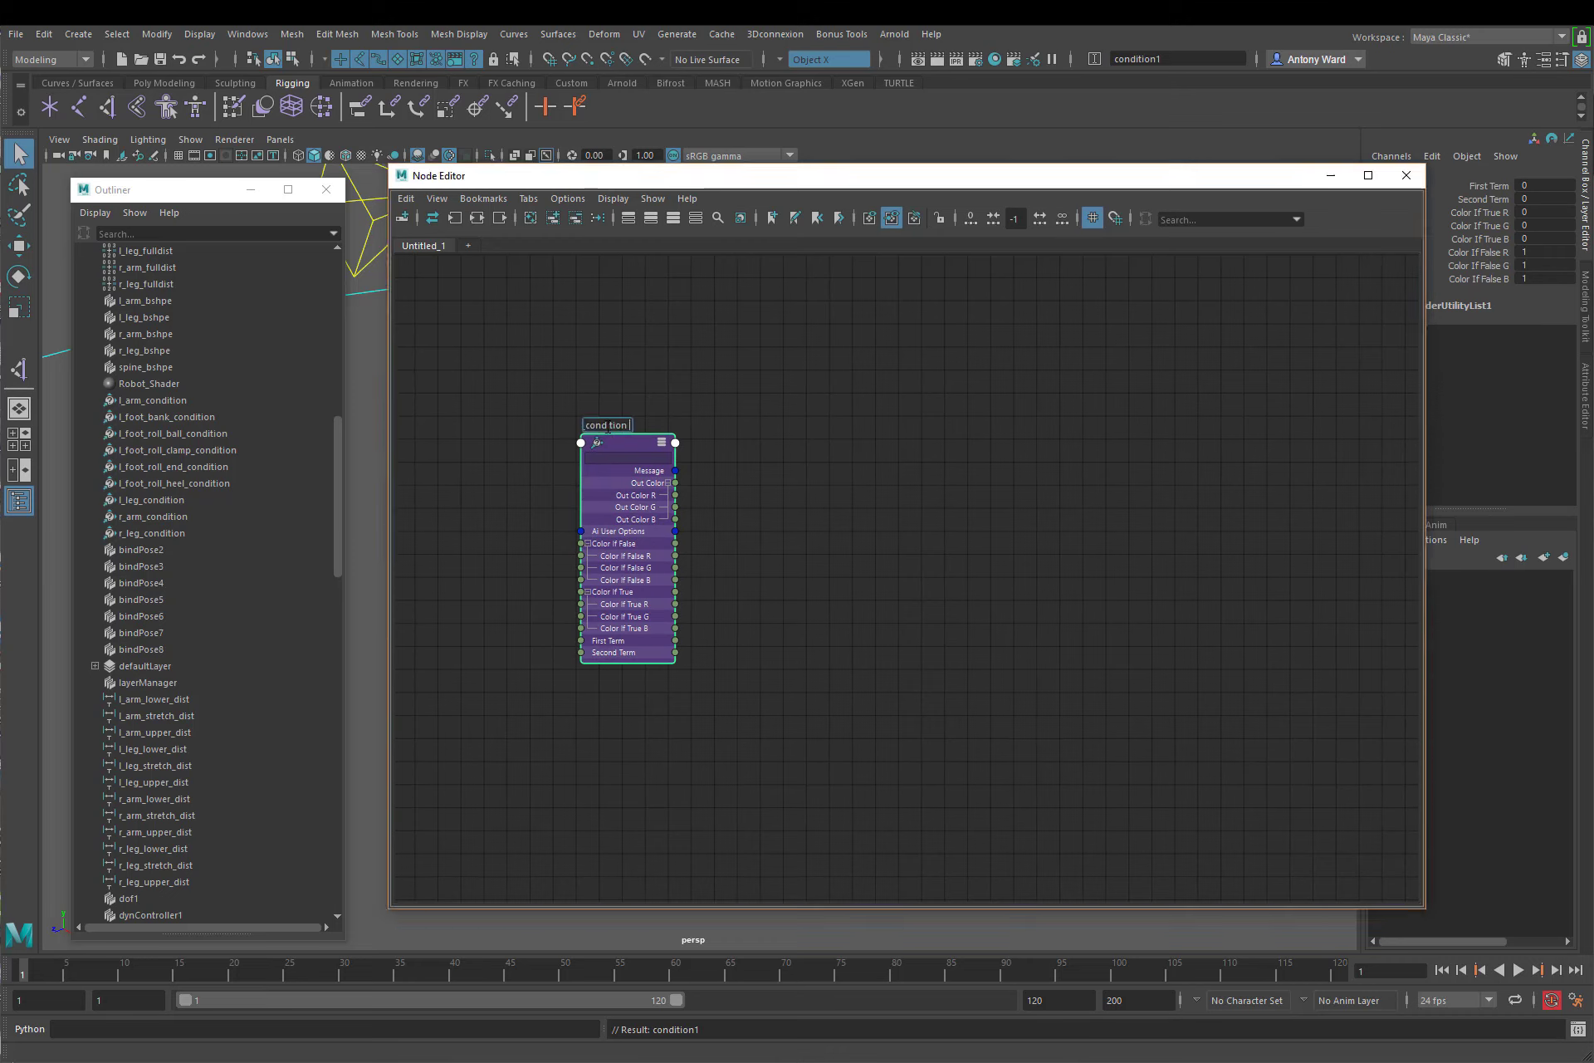
pyautogui.press('Return')
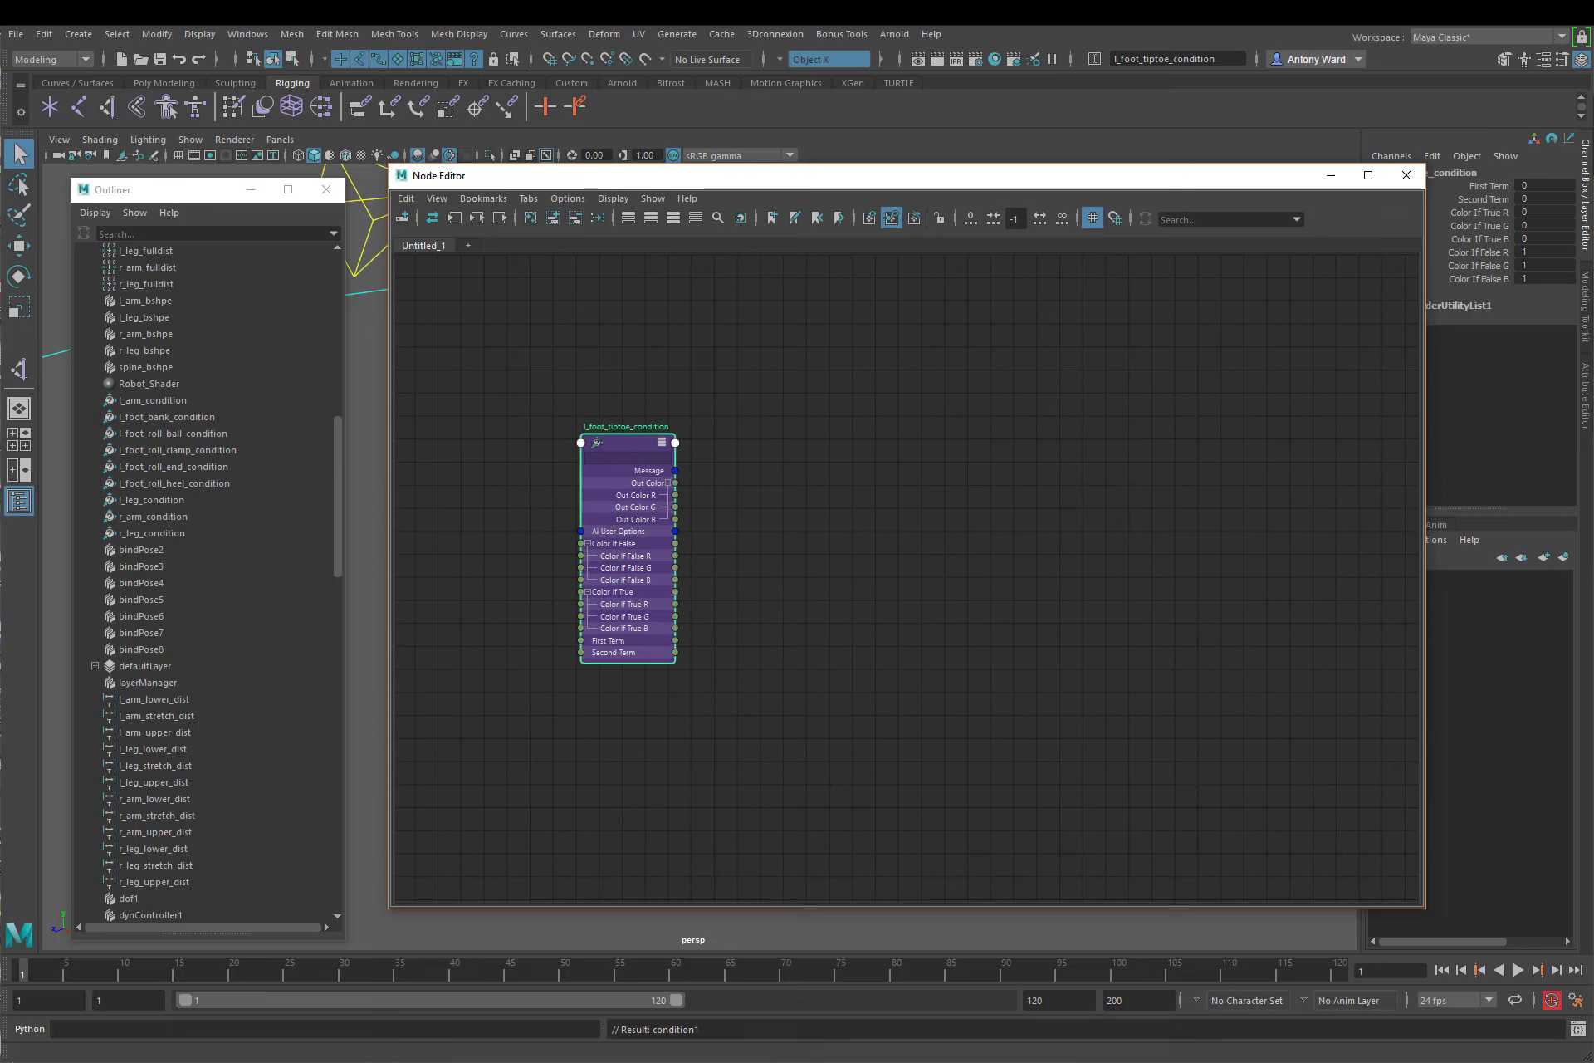
# Step: Create a plusMinusAverage node, expand its attributes, and place it beside l_foot_tiptoe_condition
pyautogui.click(961, 658)
pyautogui.press('Tab')
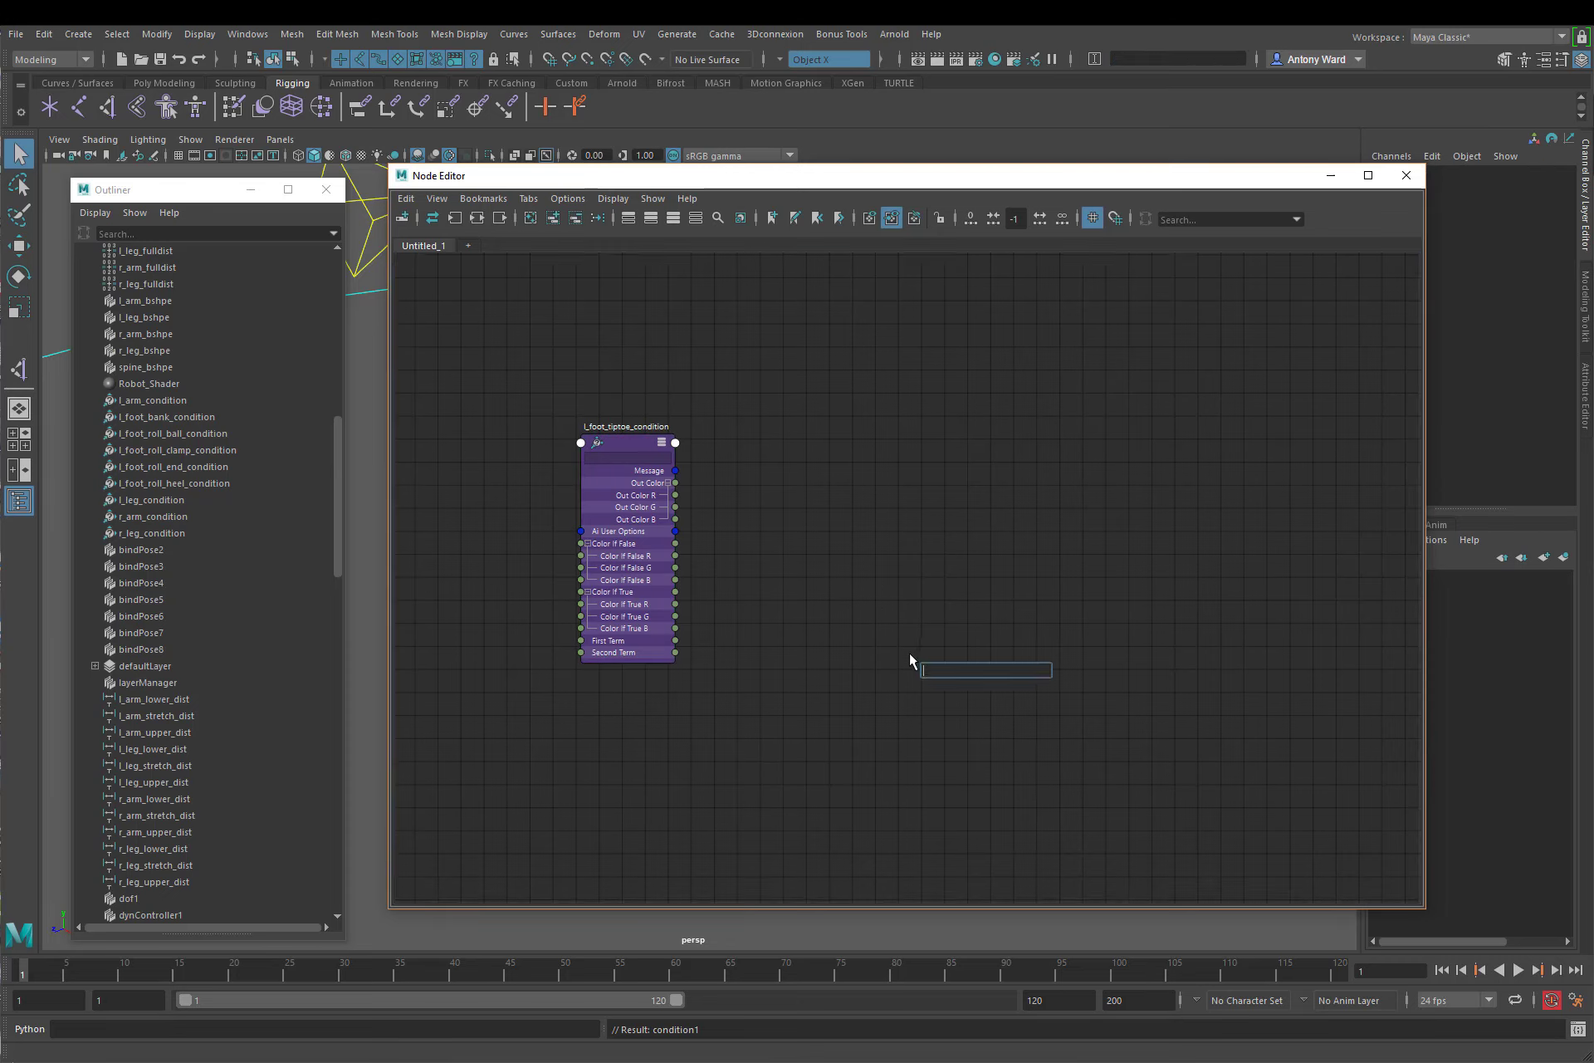
pyautogui.write('plus')
pyautogui.click(990, 686)
pyautogui.click(998, 671)
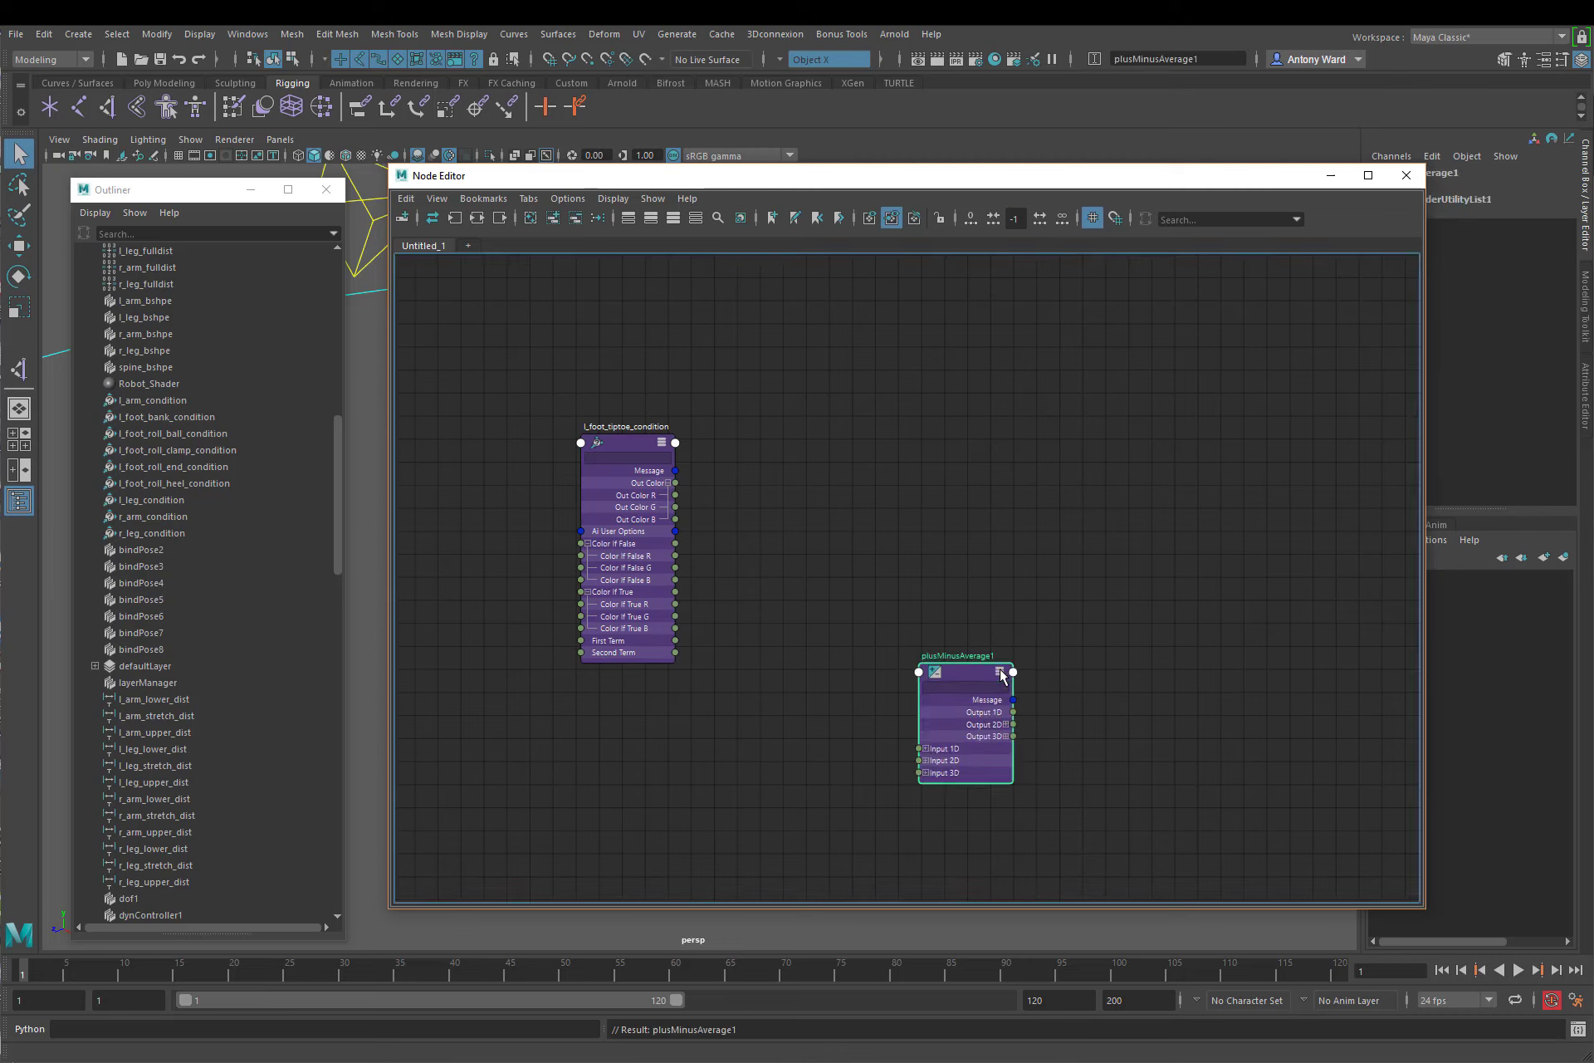
pyautogui.moveTo(986, 677); pyautogui.dragTo(854, 457)
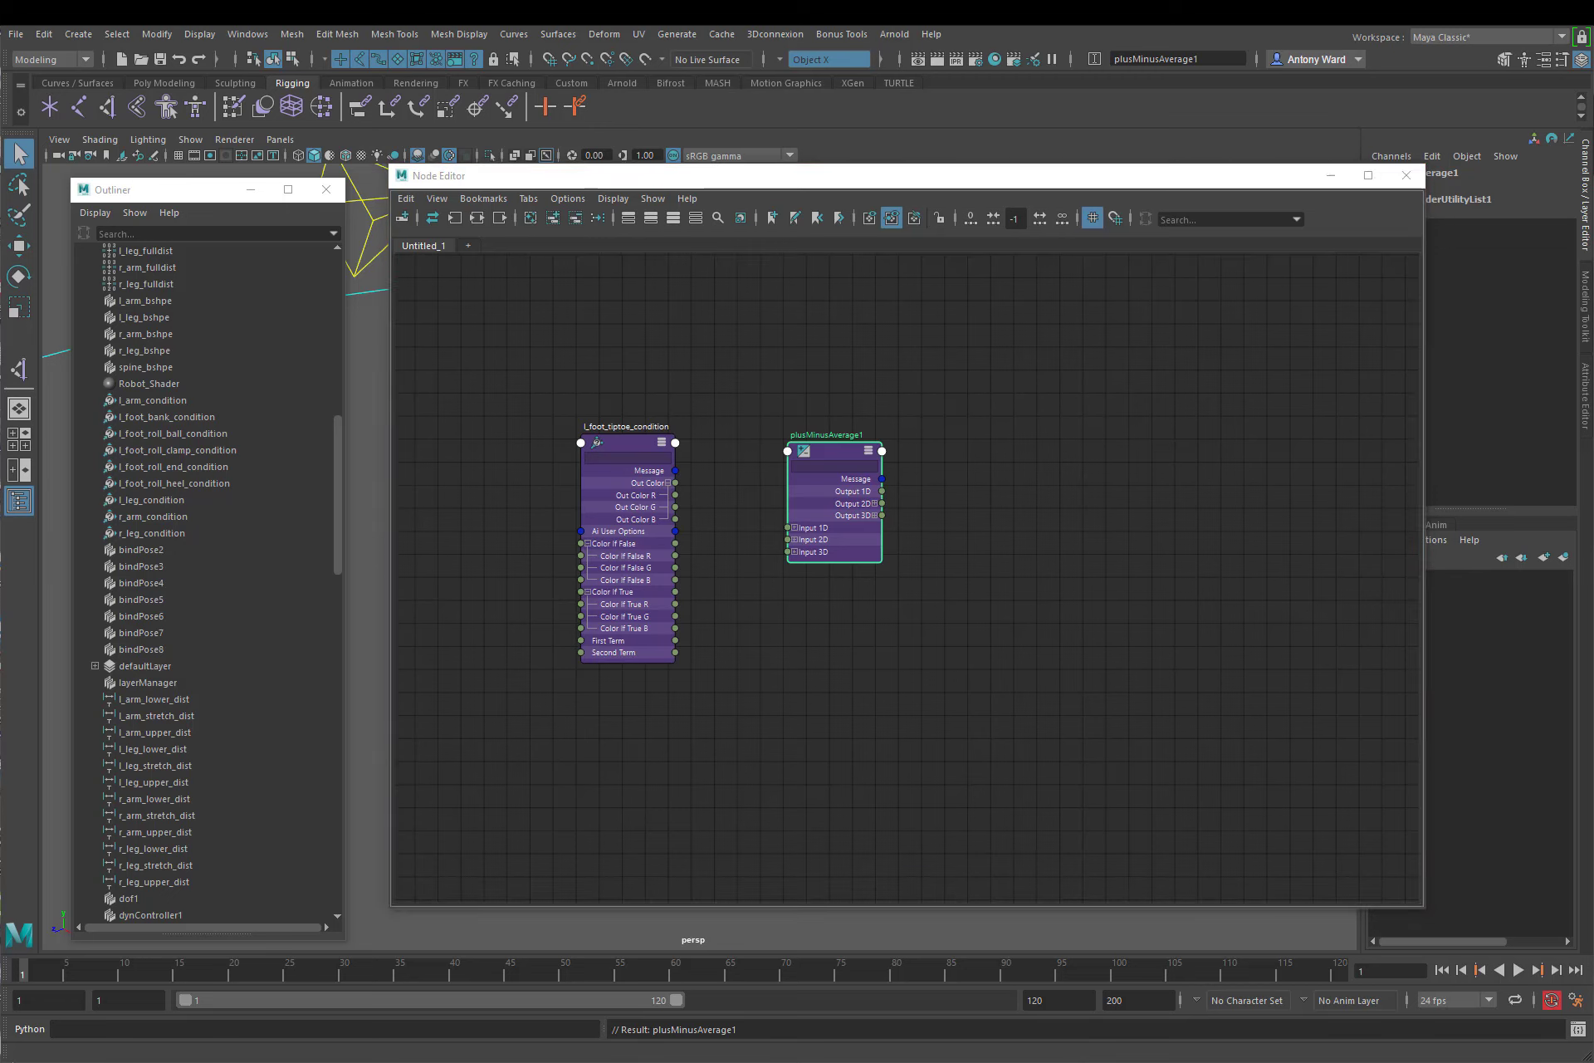
# Step: Rename the plusMinusAverage node to l_foot_tiptoe_pma
pyautogui.doubleClick(826, 435)
pyautogui.write('l_foot_tiptoe_pma')
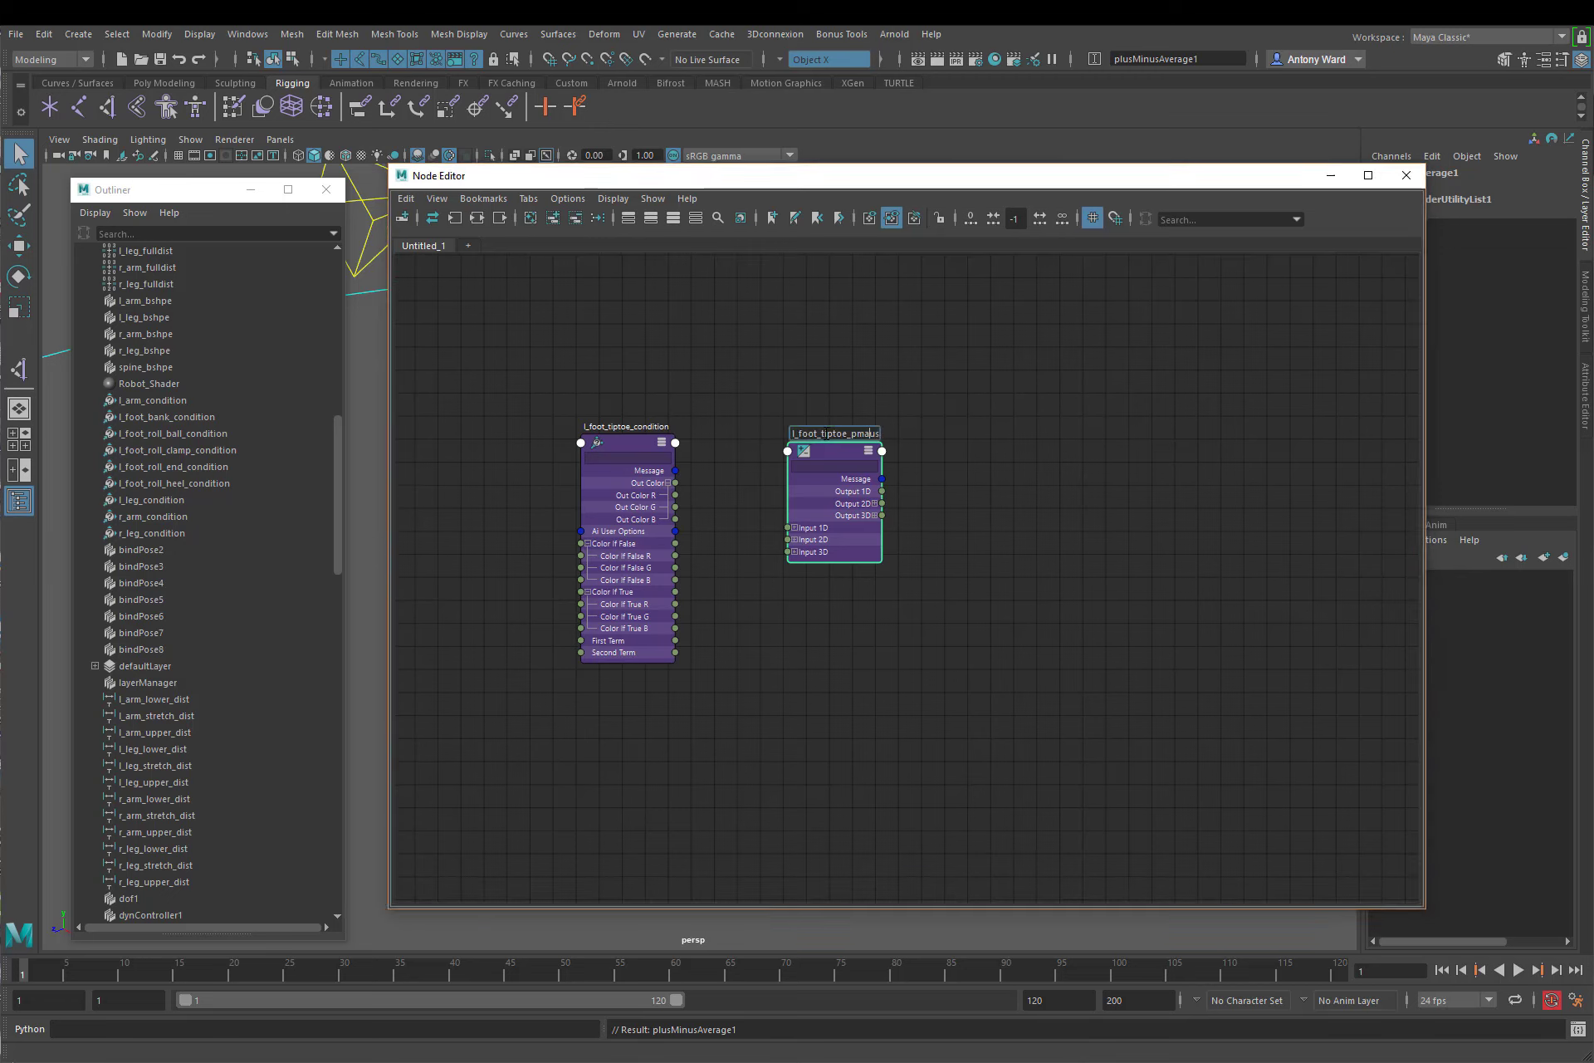
pyautogui.press('Delete')
pyautogui.press('Delete')
pyautogui.press('Return')
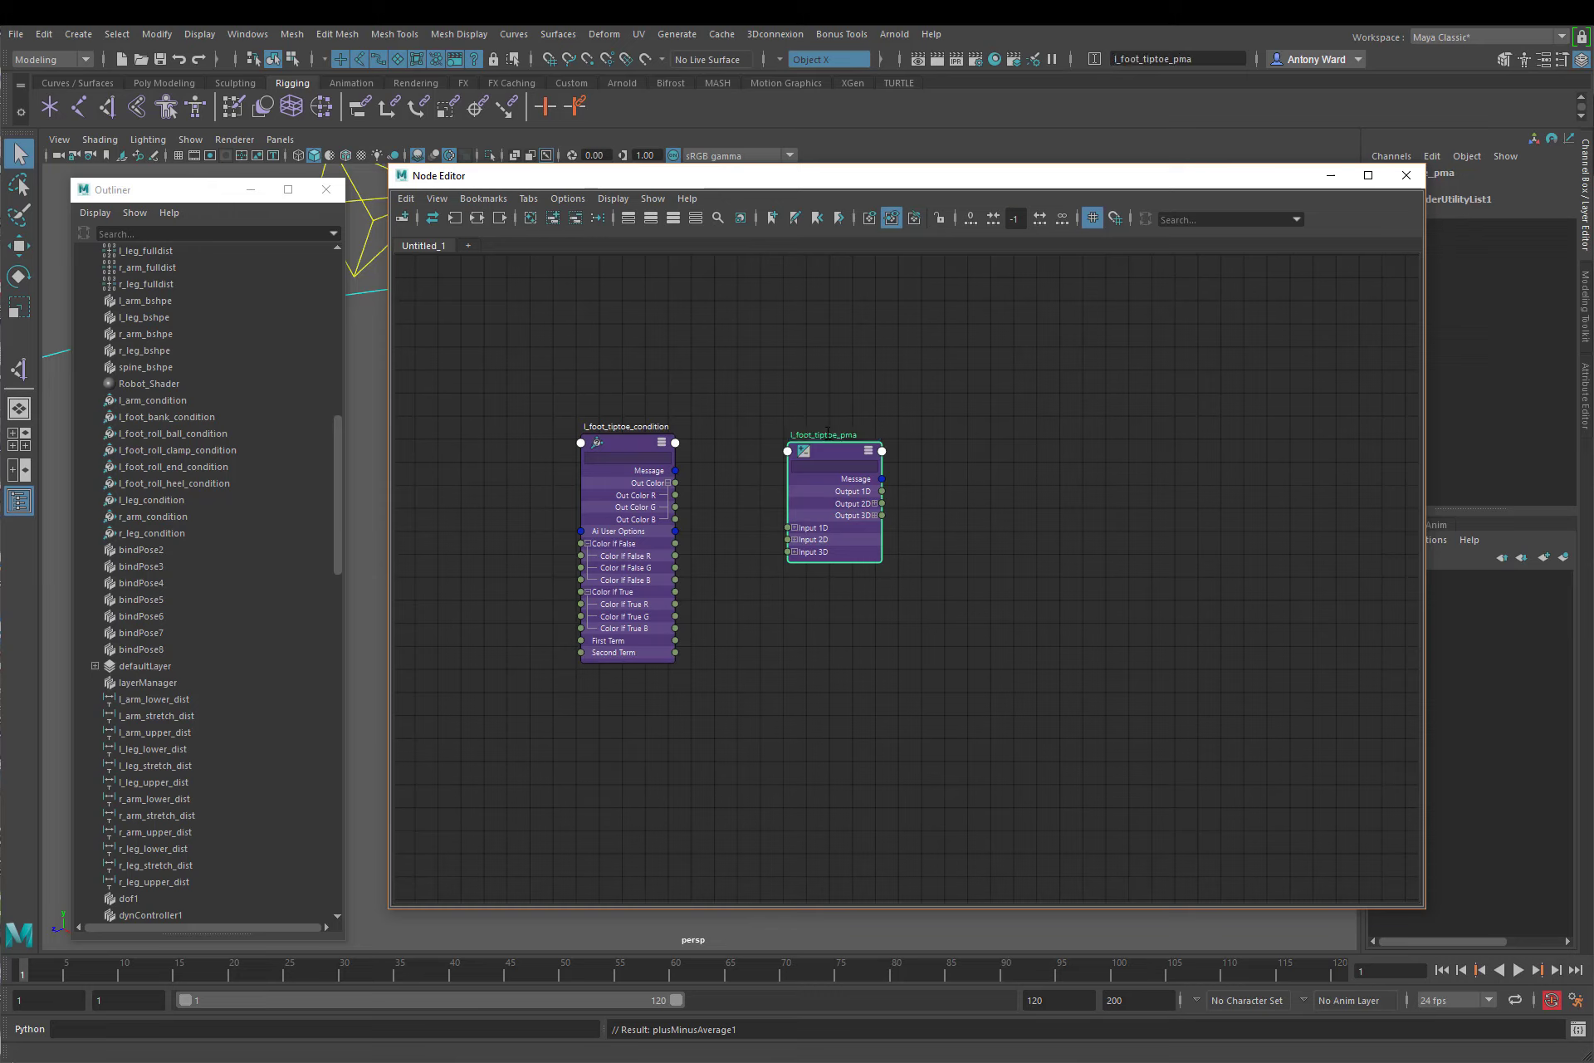
# Step: Set l_foot_tiptoe_condition's operation to Greater Than and its Second Term to 10
pyautogui.click(628, 447)
pyautogui.click(1582, 390)
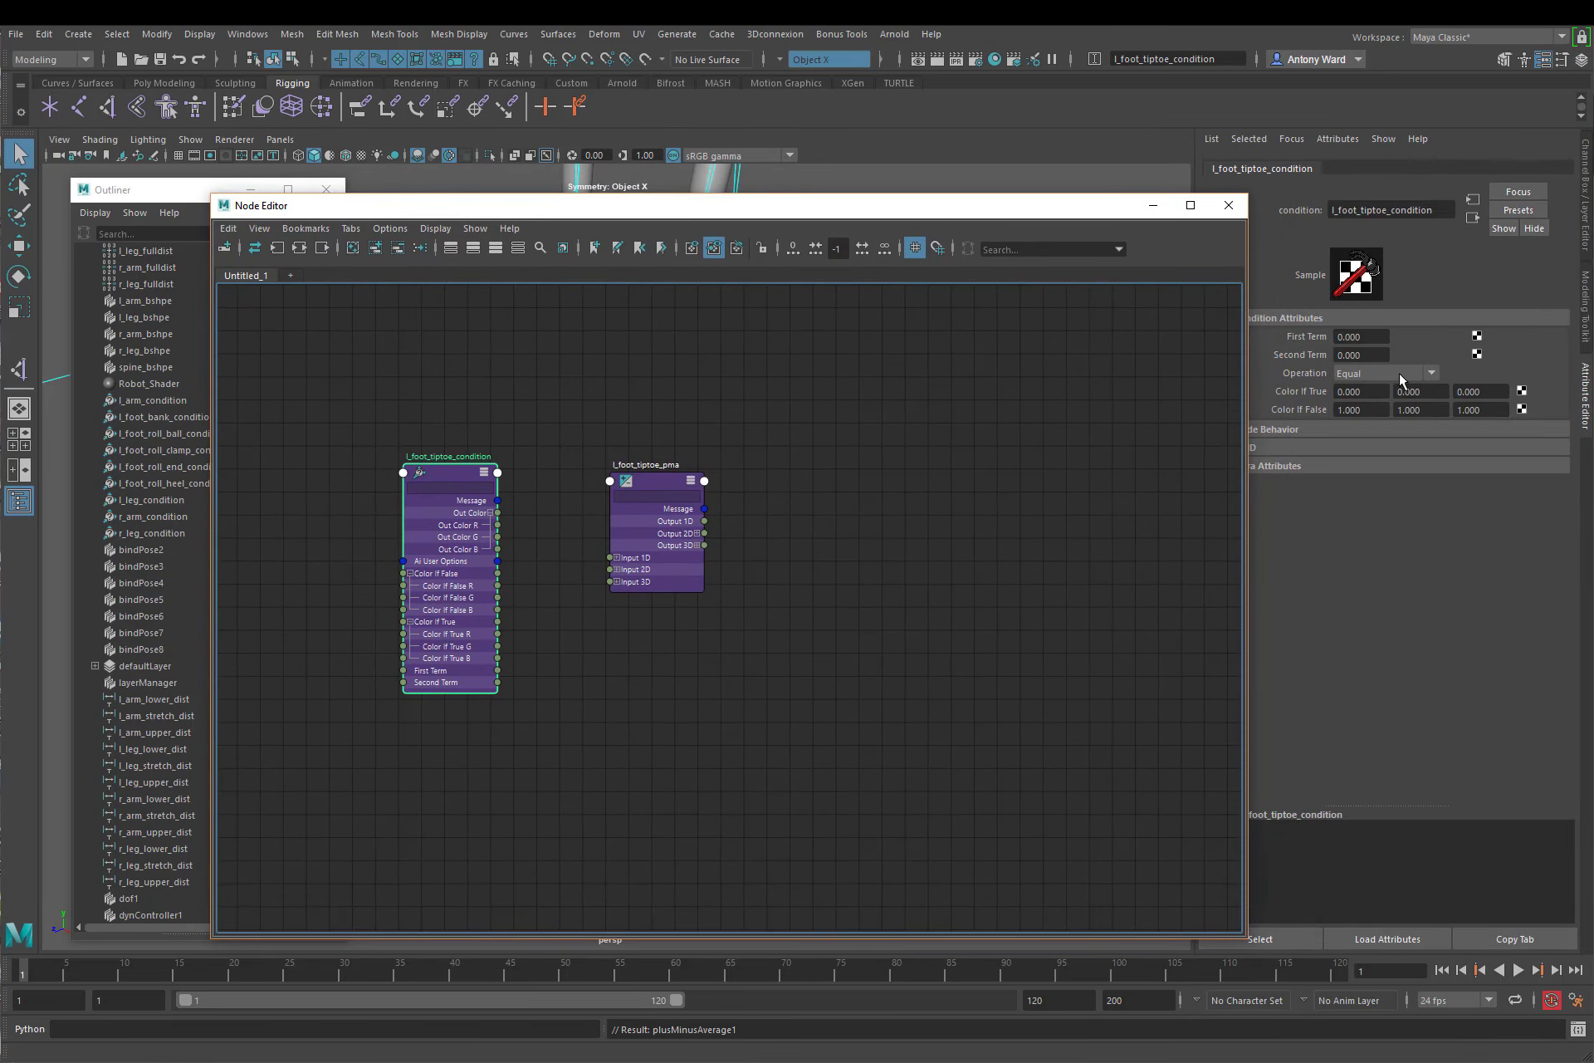
pyautogui.click(1398, 372)
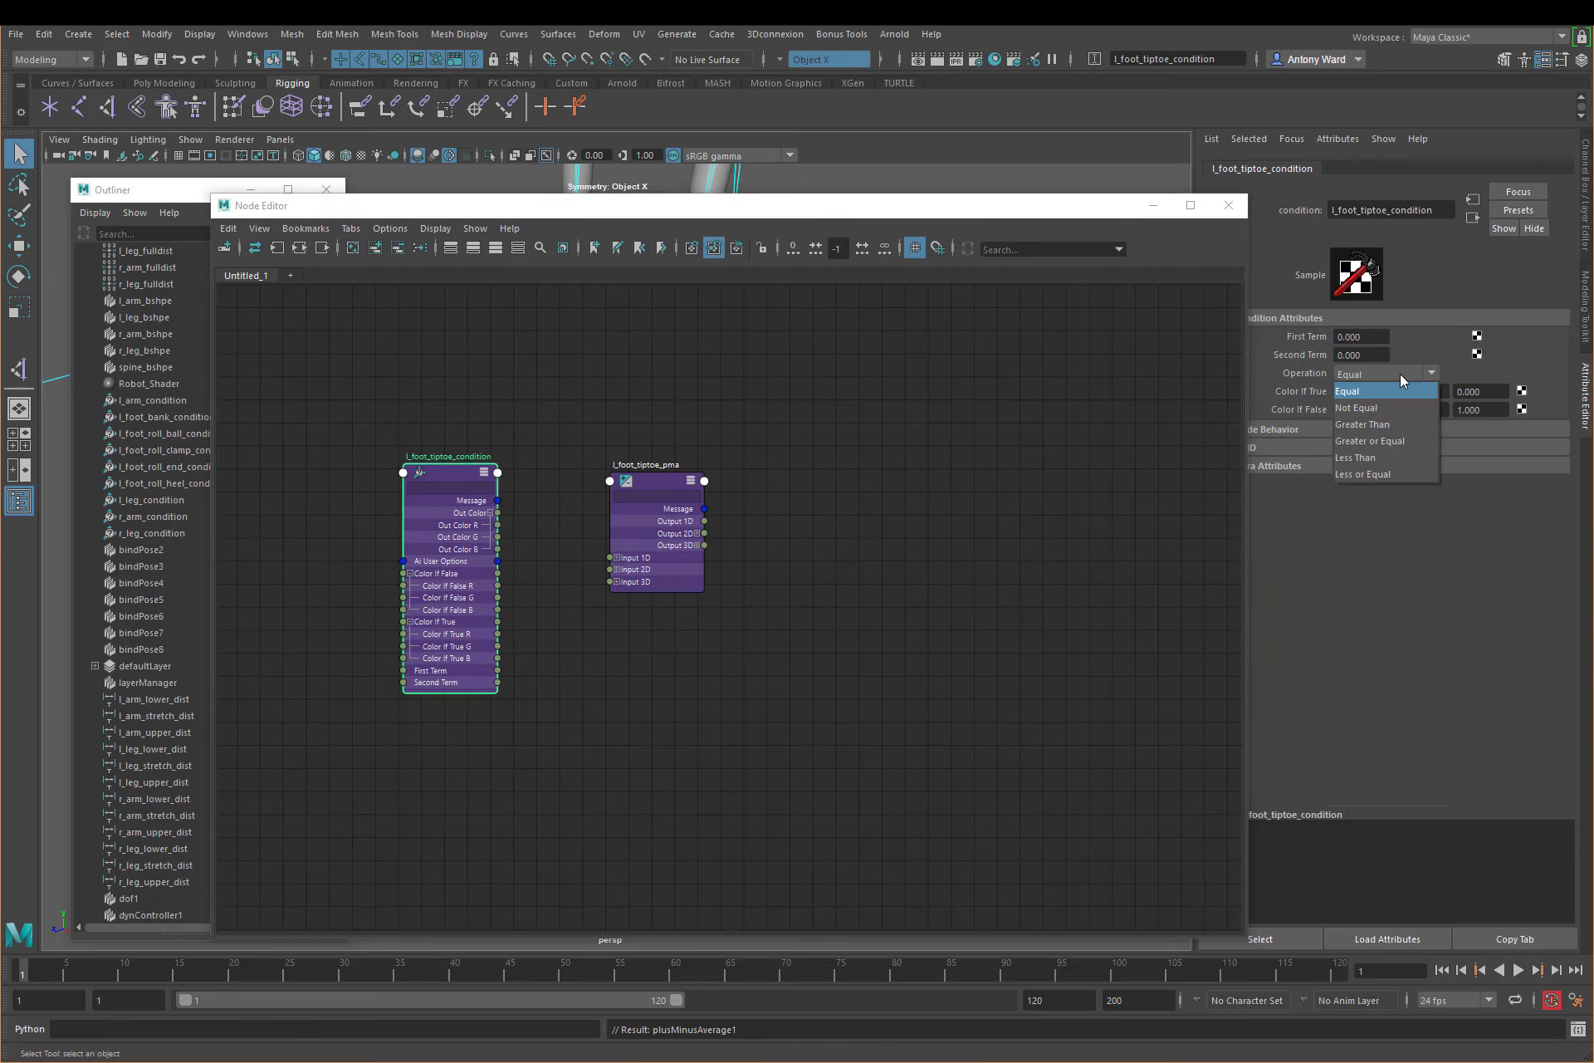
pyautogui.click(1372, 426)
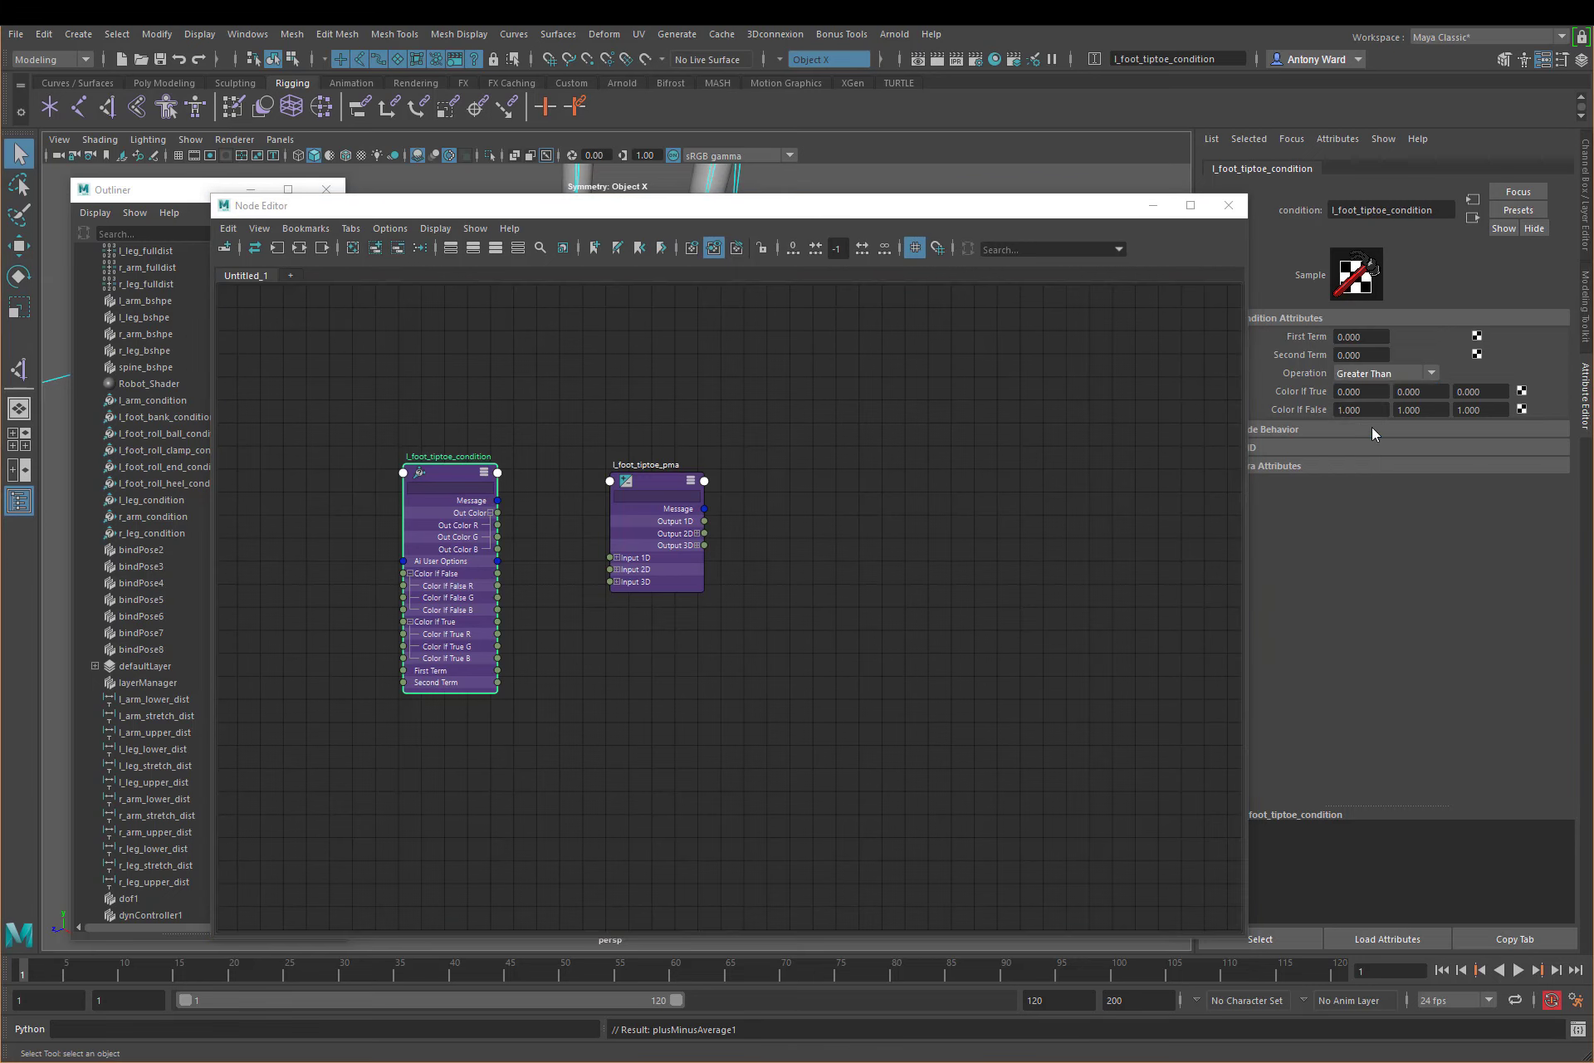
pyautogui.moveTo(1365, 355); pyautogui.dragTo(1314, 356)
pyautogui.write('10')
pyautogui.press('Return')
# Step: Set the red channel of Color If False on l_foot_tiptoe_condition to 0
pyautogui.moveTo(1362, 410); pyautogui.dragTo(1308, 413)
pyautogui.write('0')
pyautogui.press('Return')
# Step: Find l_foot_roll_multi in the Outliner and add it to the Node Editor graph
pyautogui.moveTo(644, 207); pyautogui.dragTo(880, 205)
pyautogui.click(223, 551)
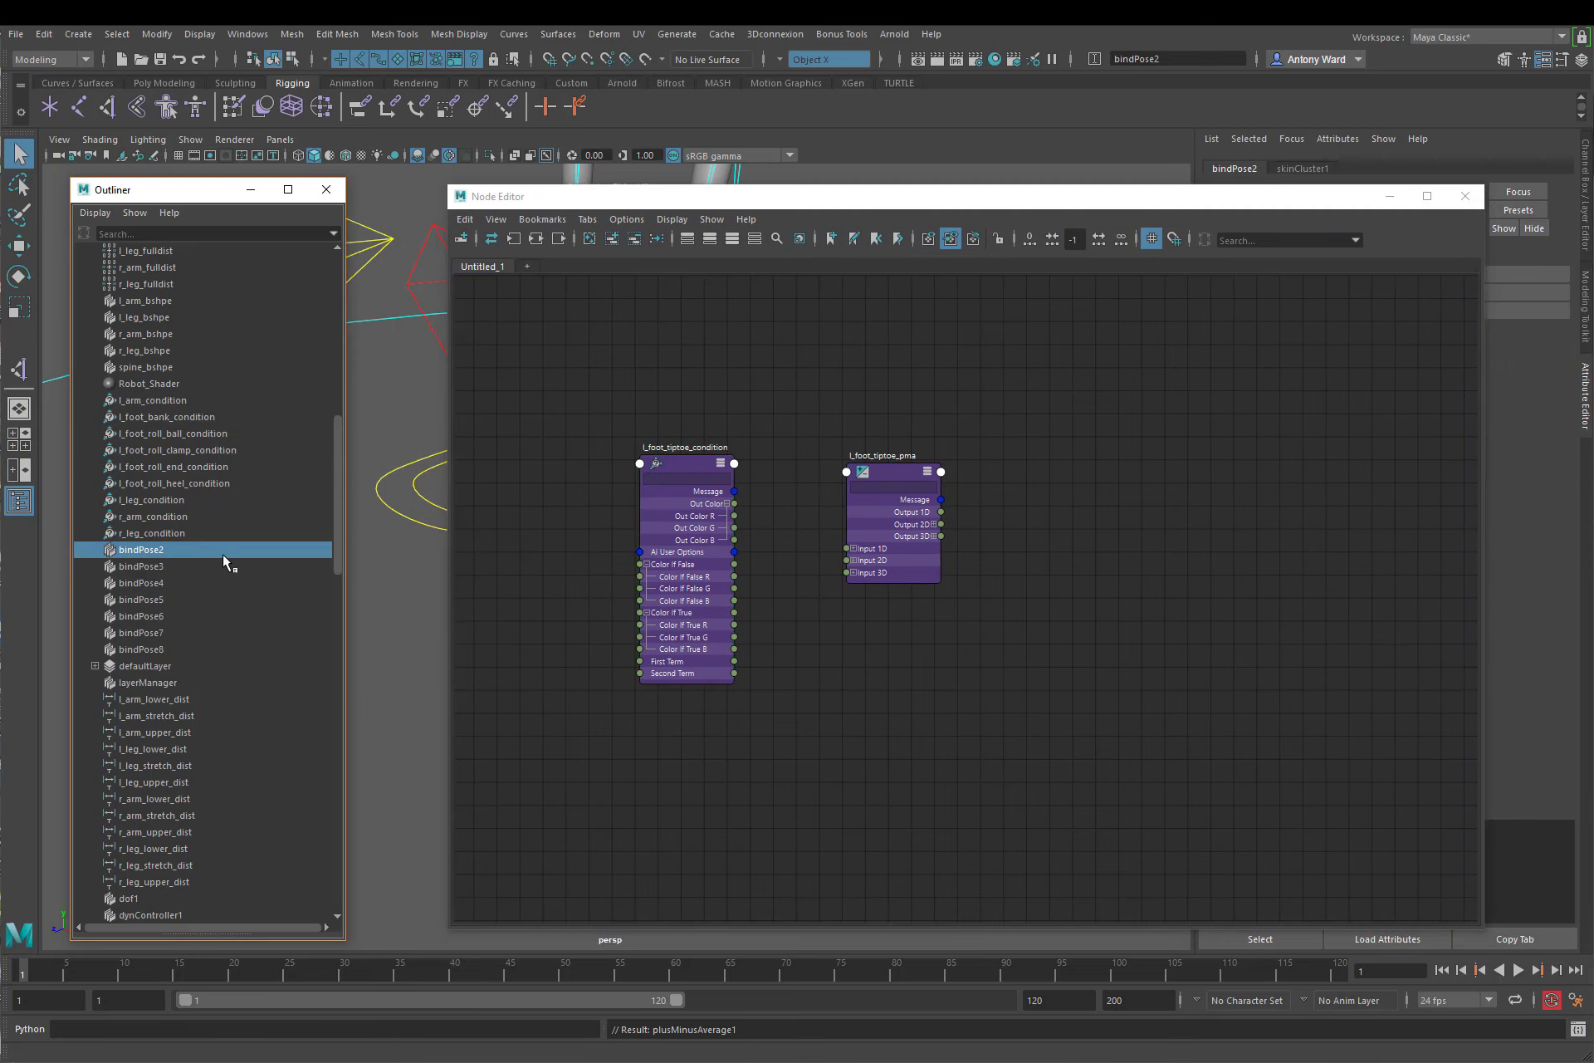
pyautogui.scroll(10, 223, 555)
pyautogui.scroll(-13, 223, 554)
pyautogui.scroll(-10, 222, 555)
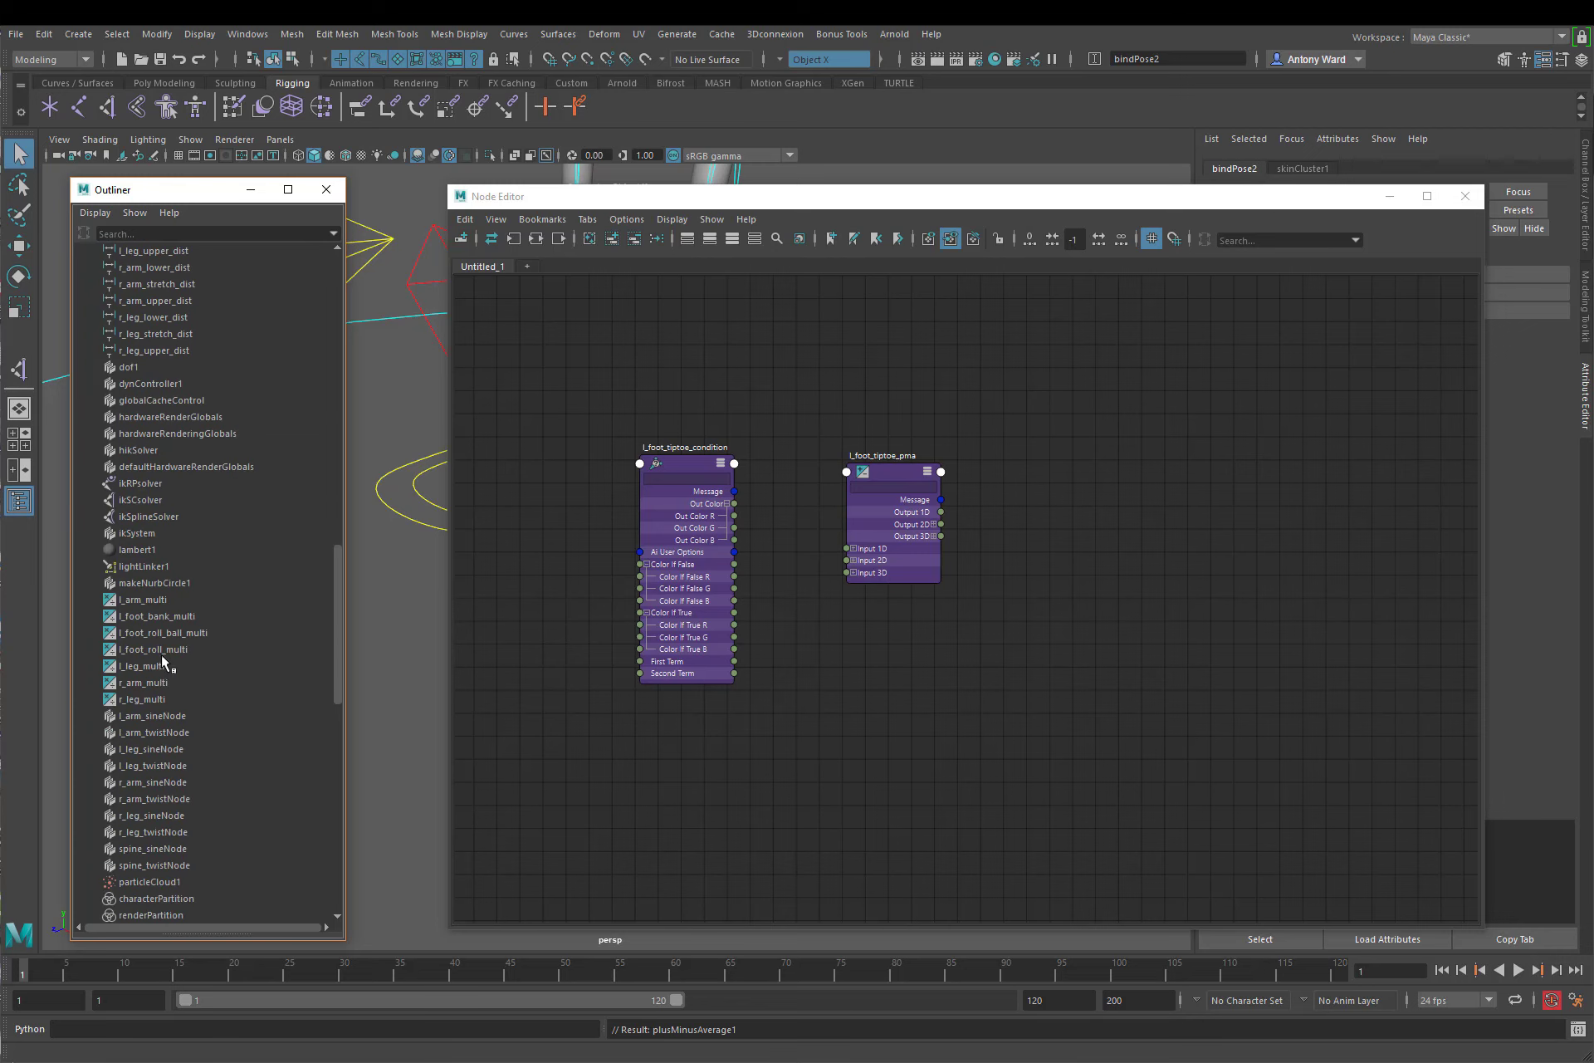
pyautogui.click(163, 650)
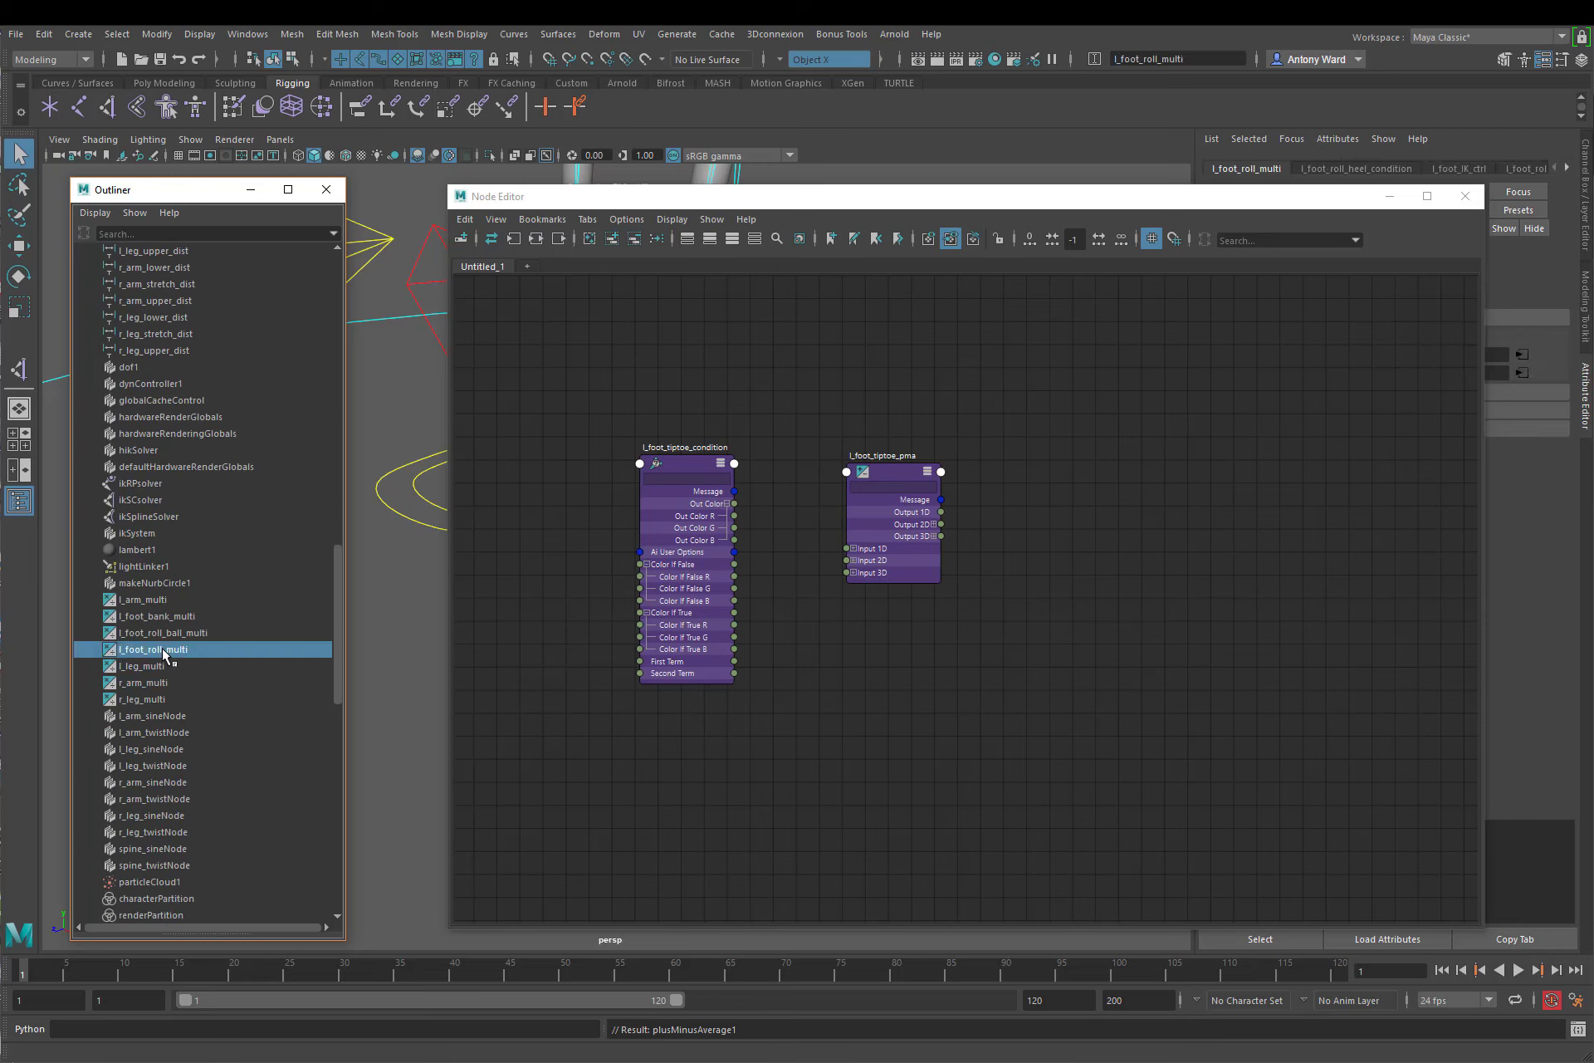
pyautogui.moveTo(162, 648); pyautogui.dragTo(1079, 511, button='middle')
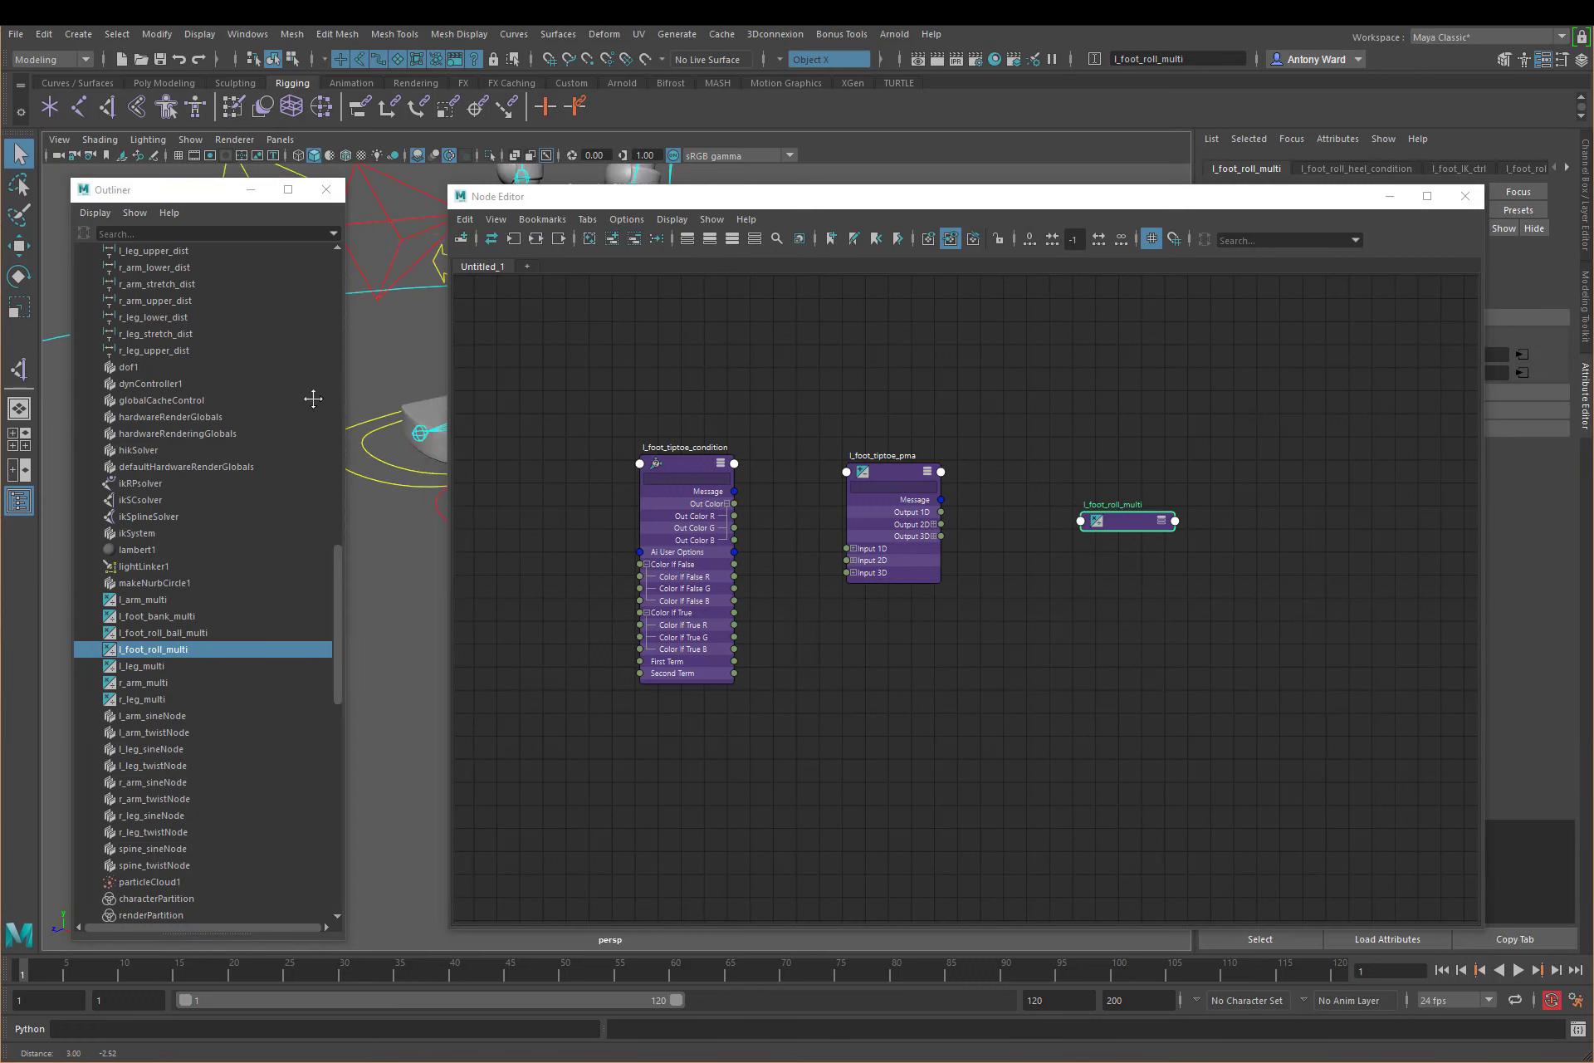
# Step: Add l_foot_IK_ctrl to the graph and remove its two shape nodes from it
pyautogui.click(384, 480)
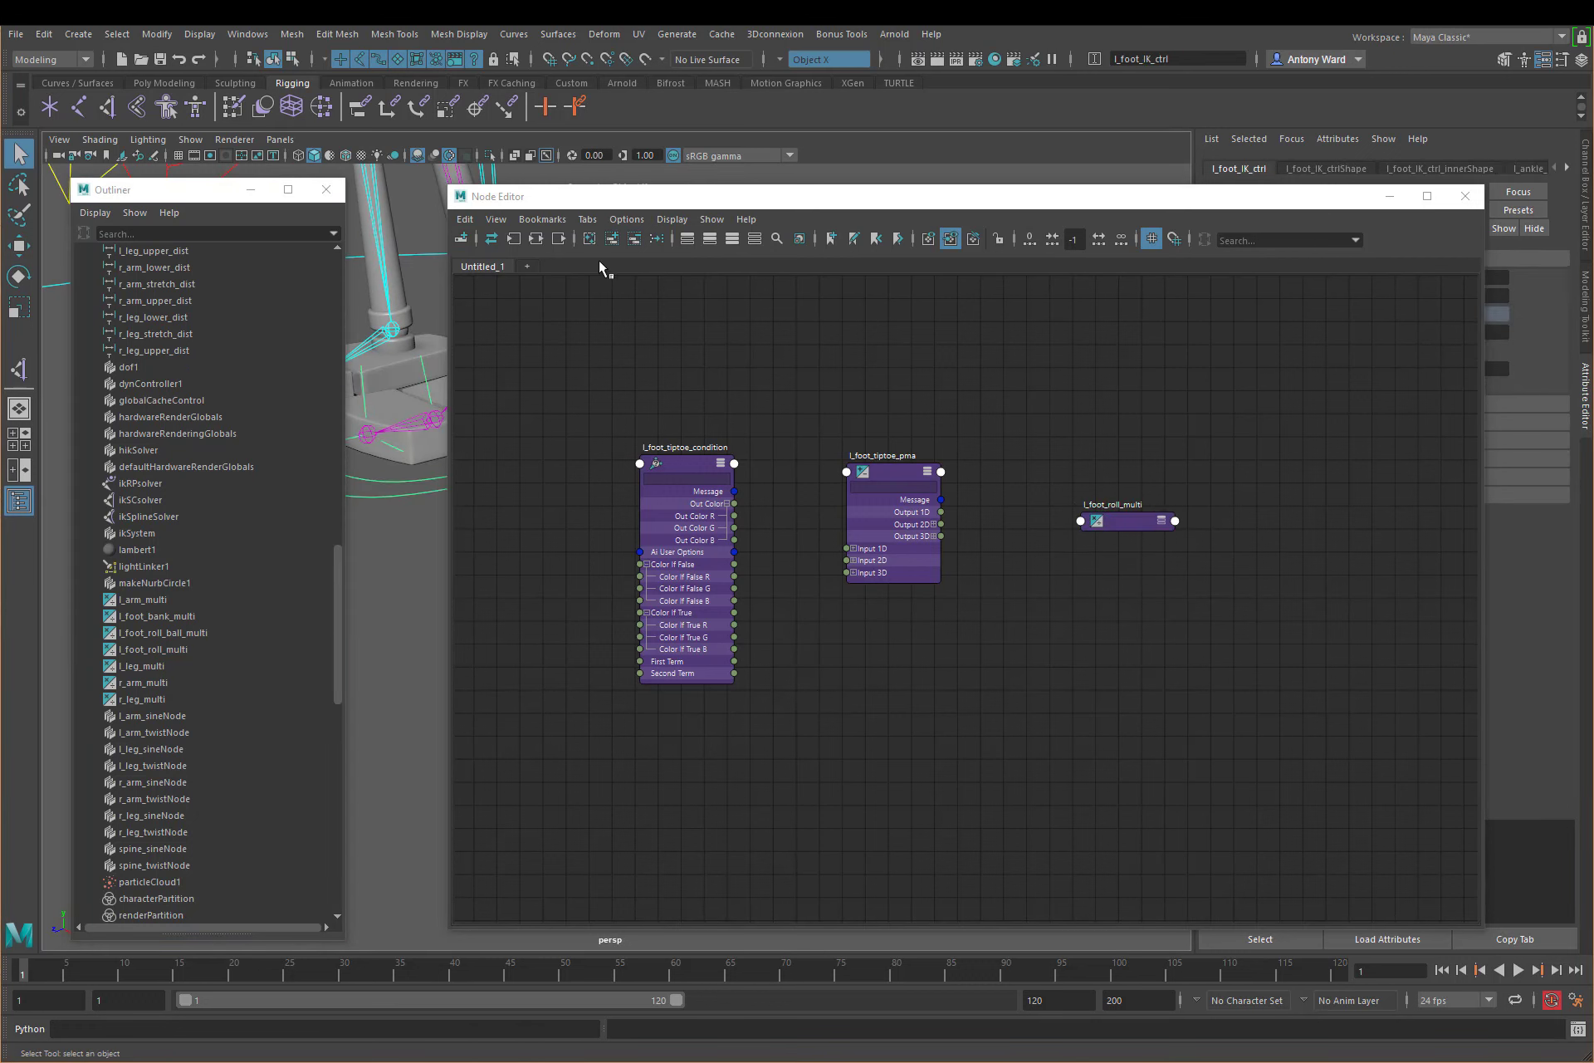
pyautogui.click(612, 238)
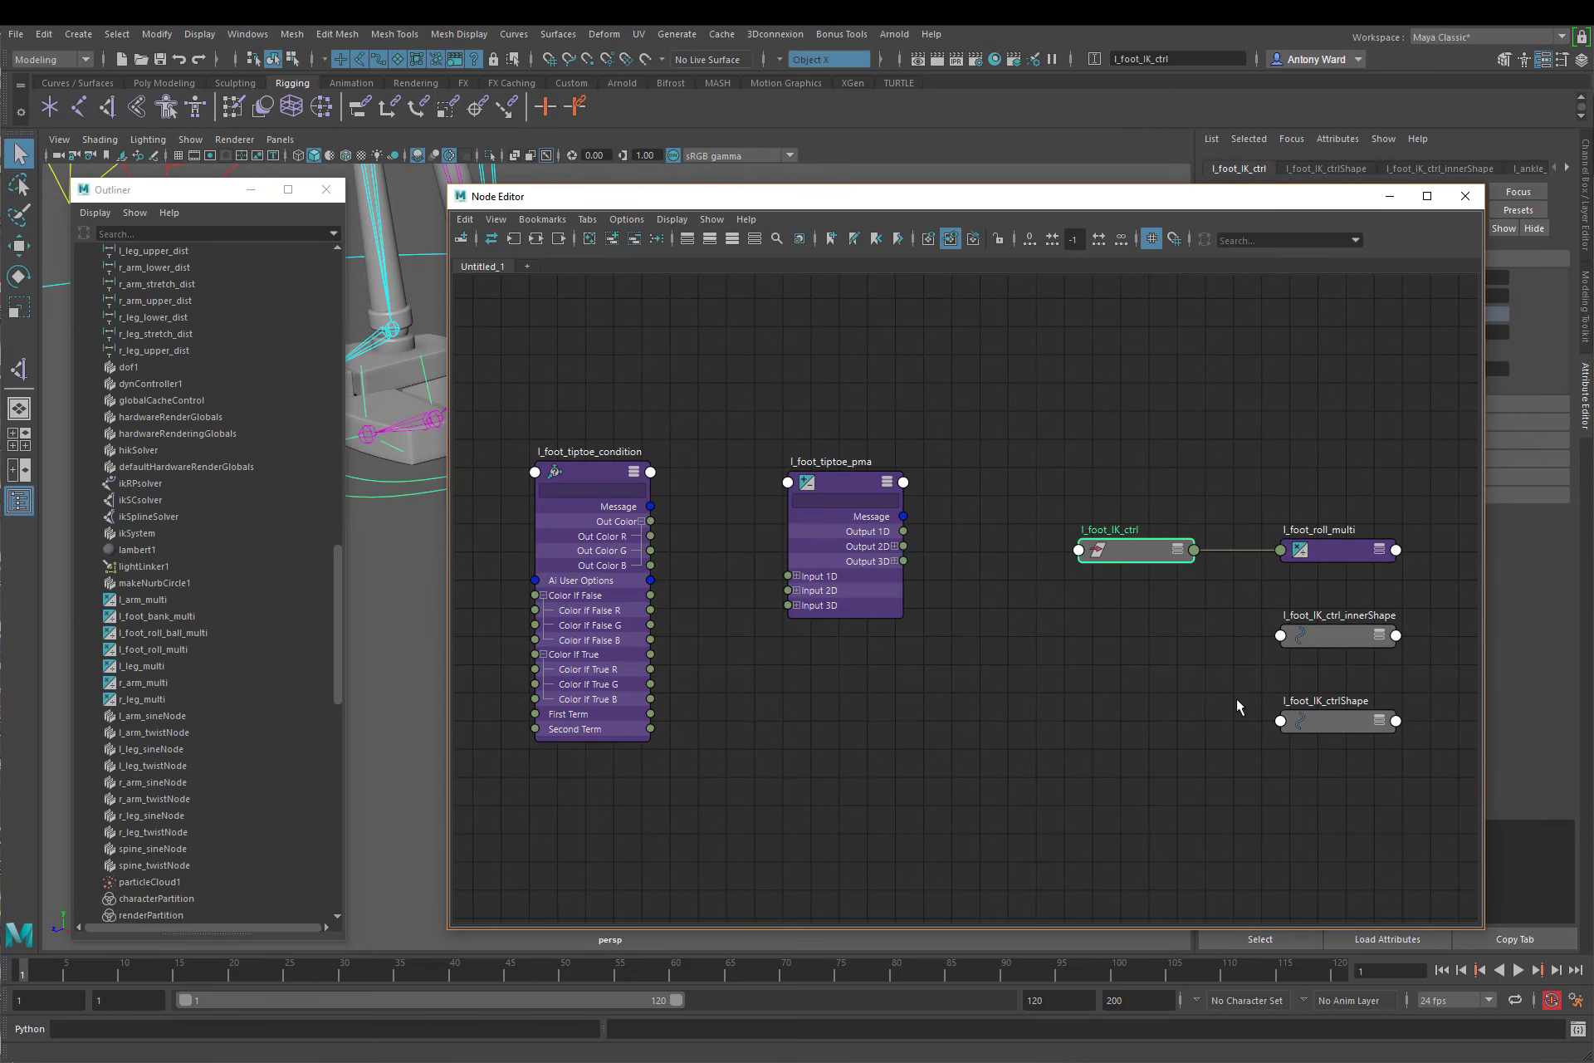
pyautogui.moveTo(1232, 609); pyautogui.dragTo(1352, 751)
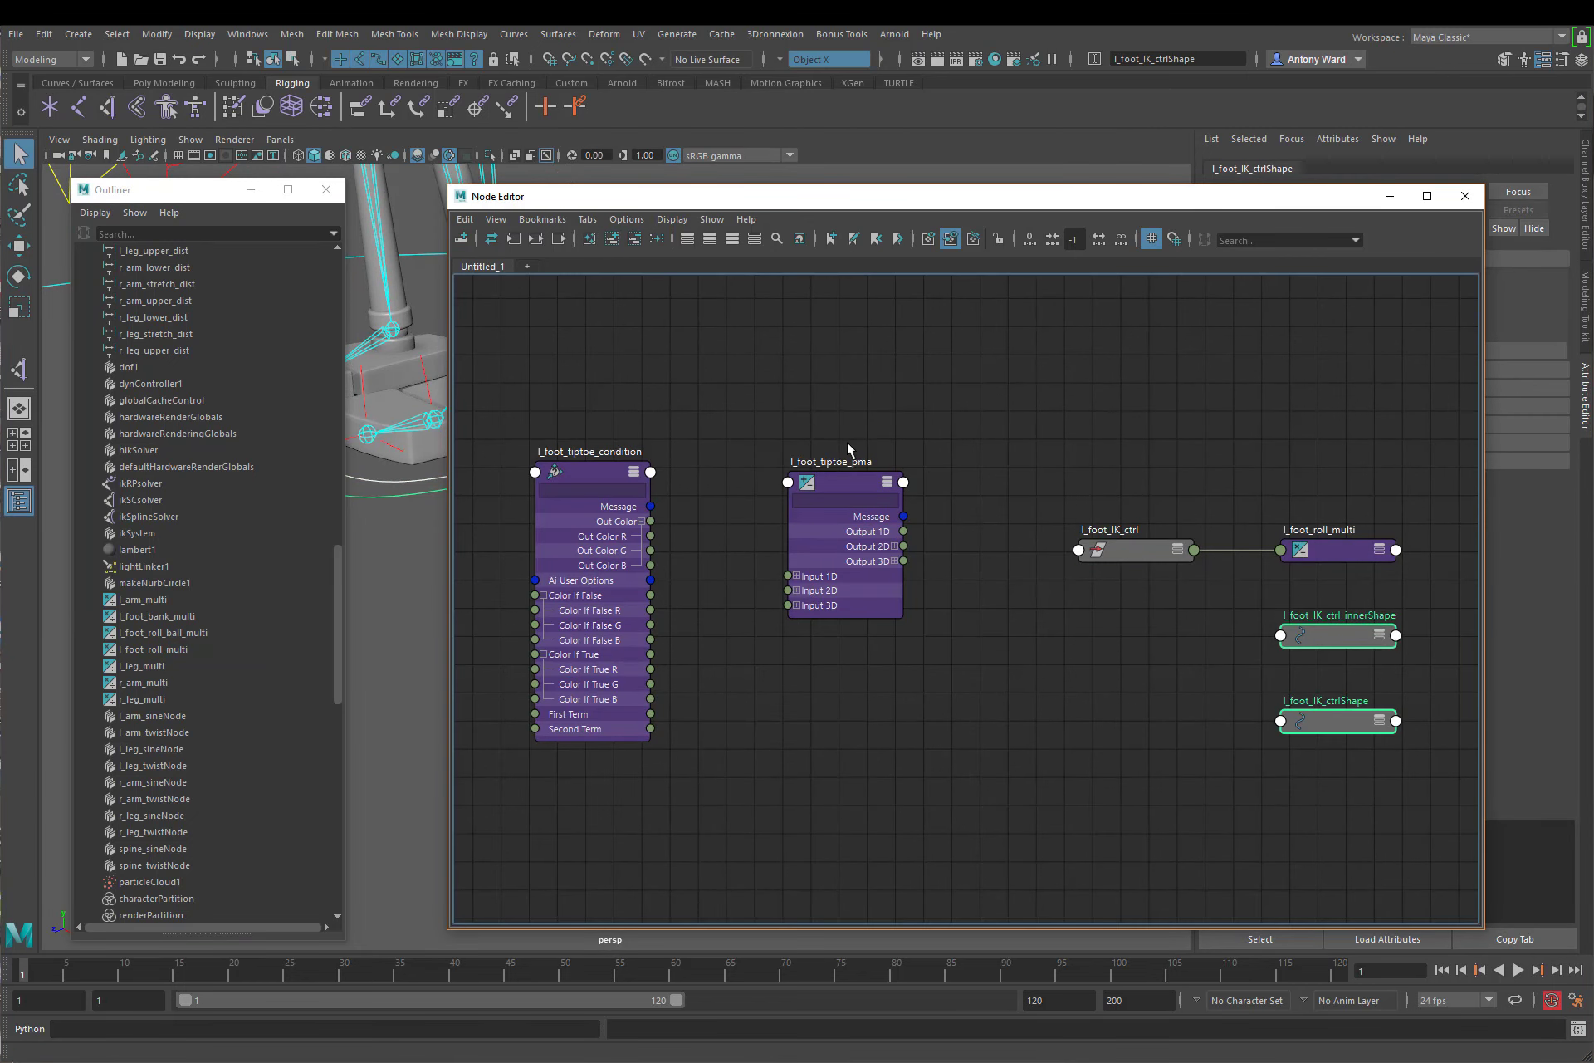
pyautogui.click(634, 238)
pyautogui.keyDown('alt'); pyautogui.moveTo(1238, 669); pyautogui.dragTo(1178, 645, button='right'); pyautogui.keyUp('alt')
pyautogui.keyDown('alt'); pyautogui.moveTo(1178, 645); pyautogui.dragTo(1239, 619, button='middle'); pyautogui.keyUp('alt')
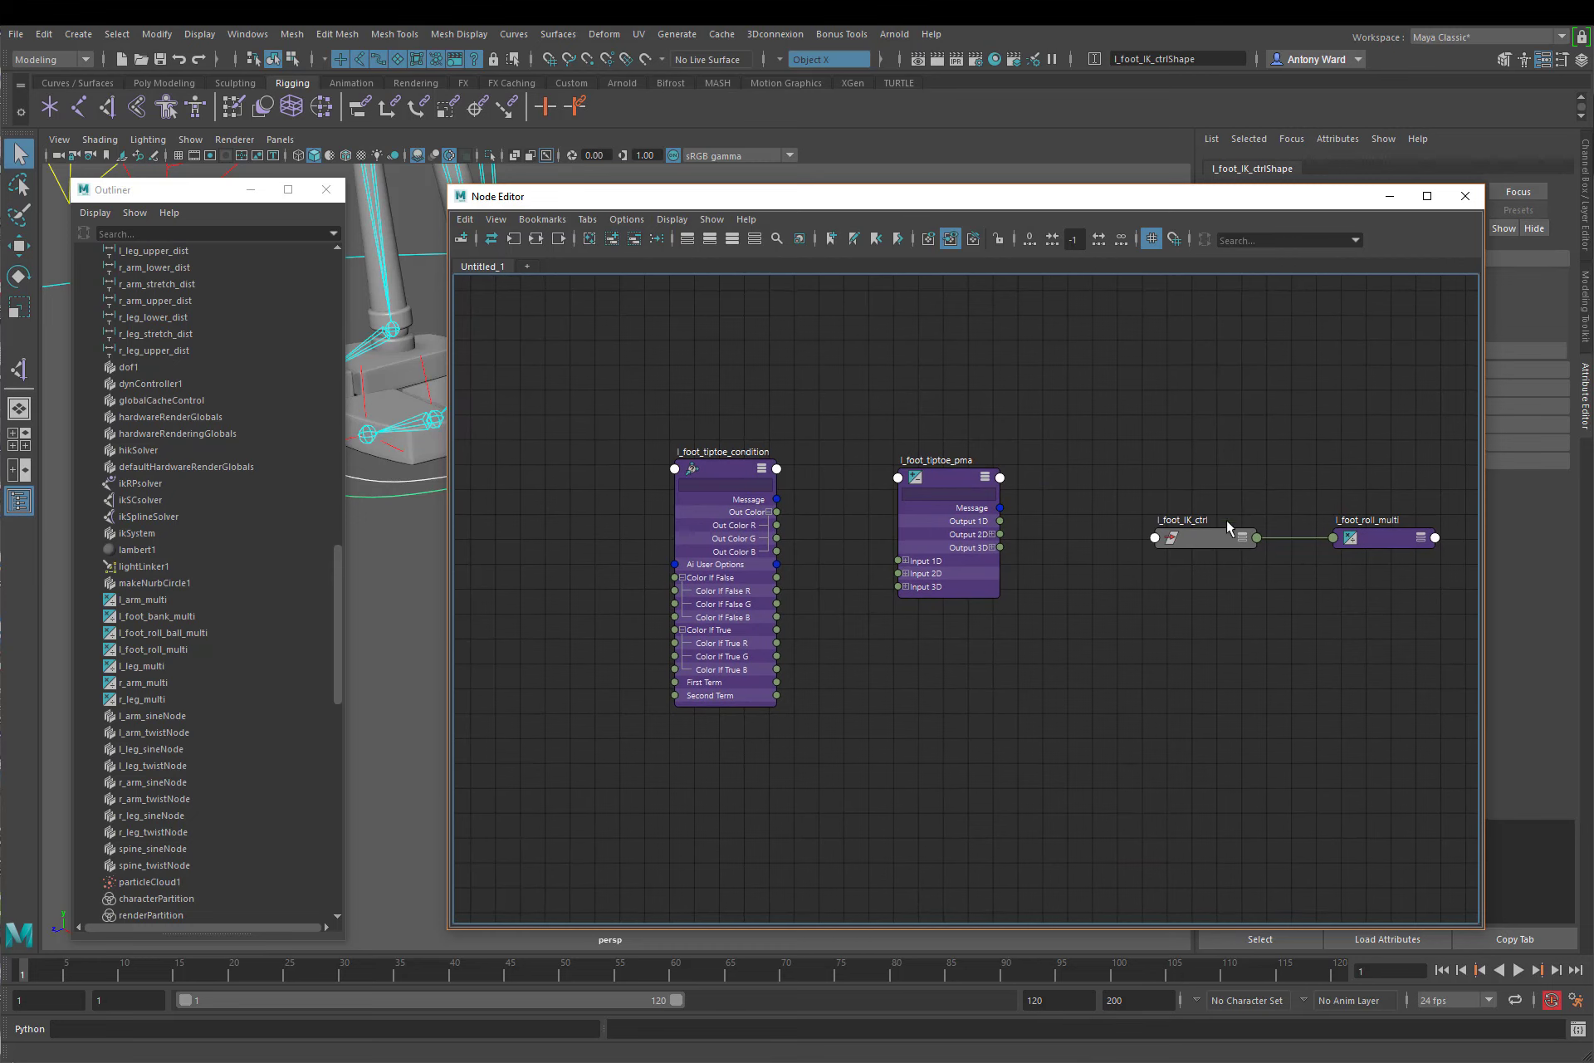
# Step: Show all attributes on l_foot_IK_ctrl and l_foot_roll_multi, and arrange the tiptoe nodes below and beside them
pyautogui.moveTo(1216, 460); pyautogui.dragTo(560, 322)
pyautogui.click(732, 238)
pyautogui.keyDown('alt'); pyautogui.moveTo(828, 510); pyautogui.dragTo(1017, 534, button='middle'); pyautogui.keyUp('alt')
pyautogui.click(1015, 533)
pyautogui.moveTo(943, 519); pyautogui.dragTo(1014, 589)
pyautogui.moveTo(1132, 497); pyautogui.dragTo(1180, 546)
pyautogui.click(1176, 448)
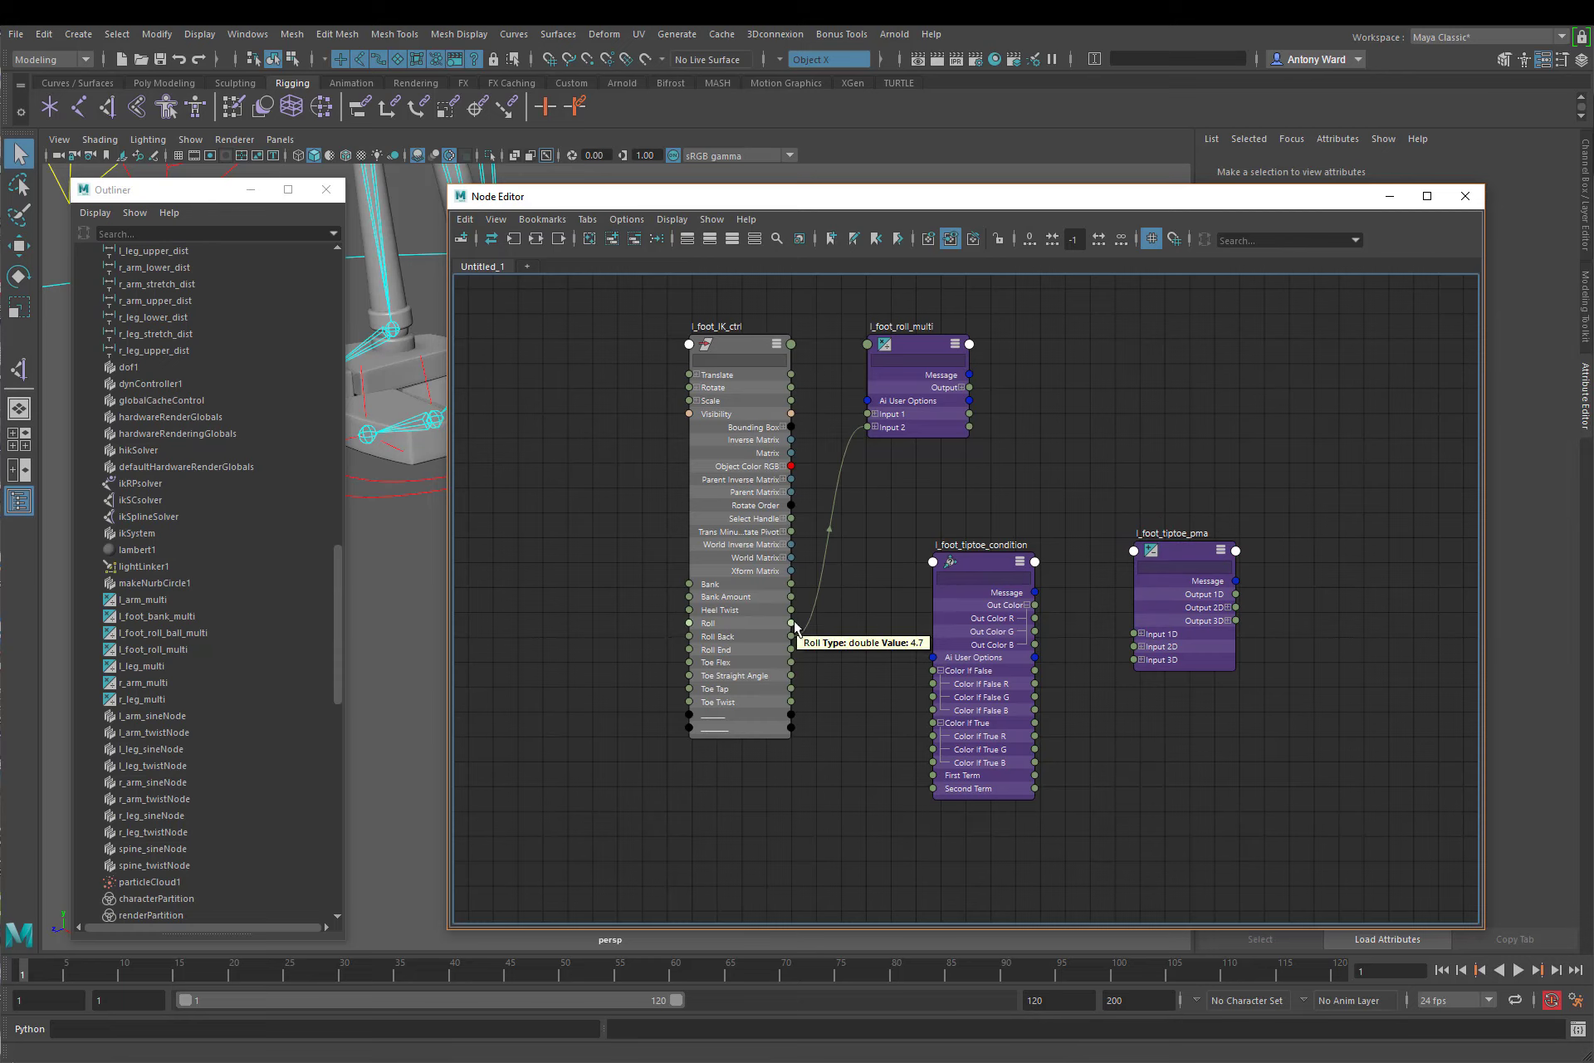
# Step: Connect l_foot_IK_ctrl's Roll to l_foot_tiptoe_condition's First Term and to Input 1D[0] of l_foot_tiptoe_pma
pyautogui.moveTo(793, 624); pyautogui.dragTo(932, 776)
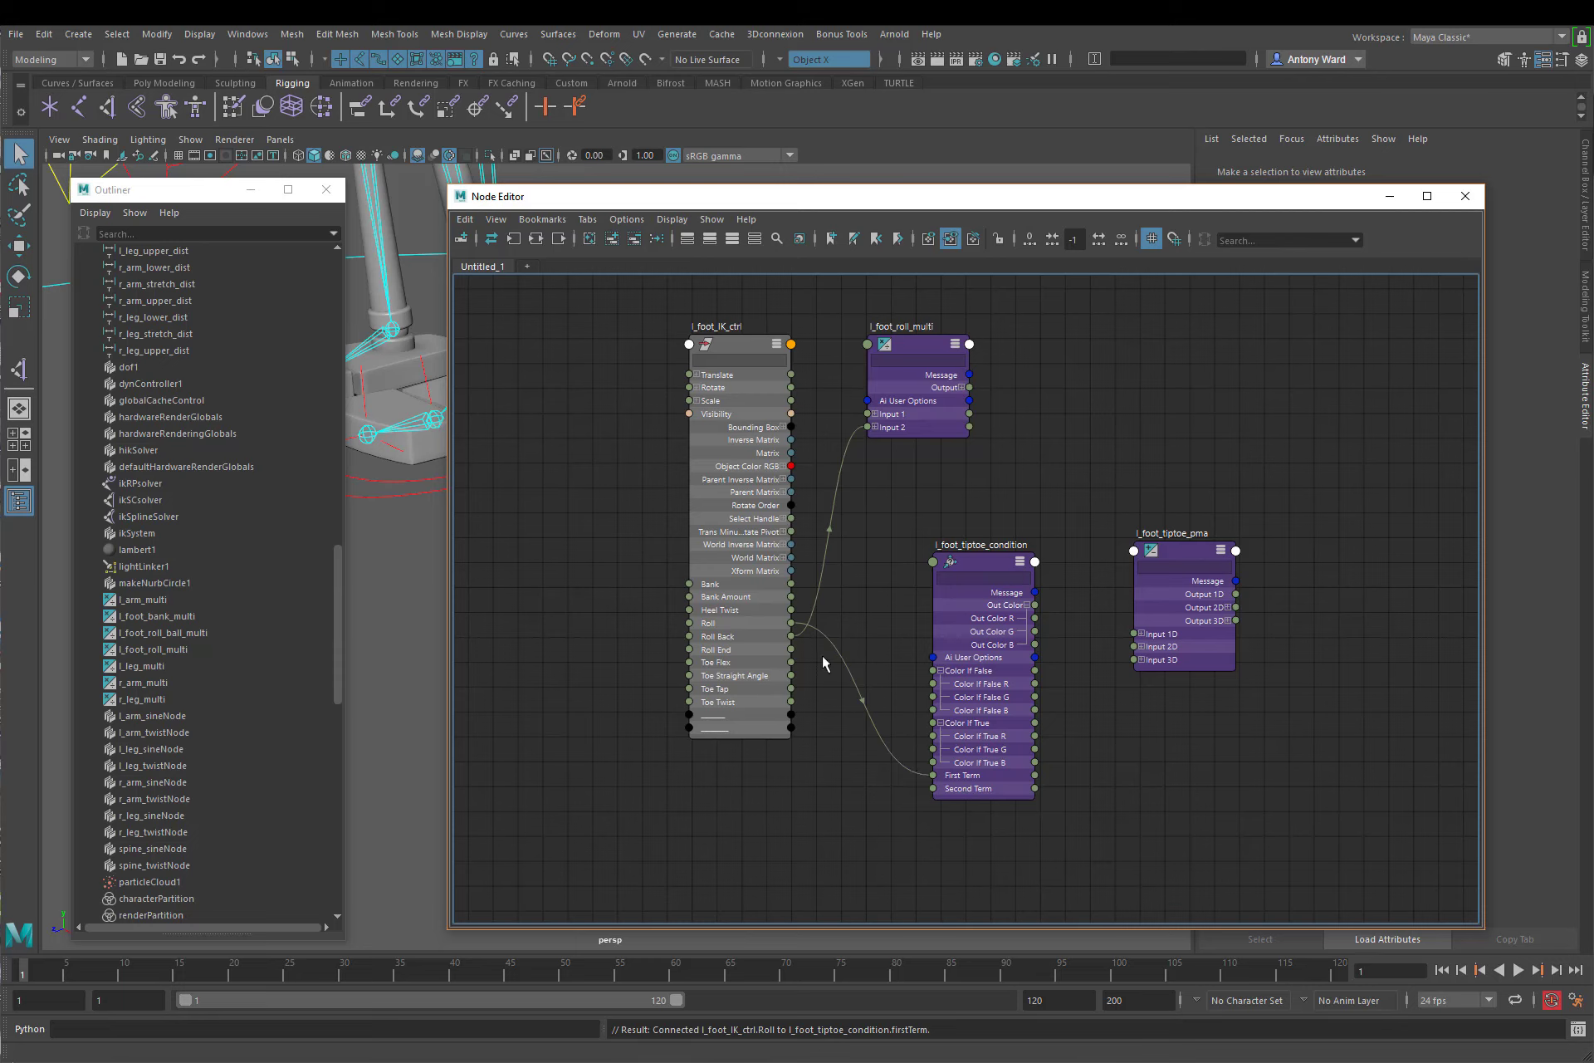
pyautogui.click(1142, 634)
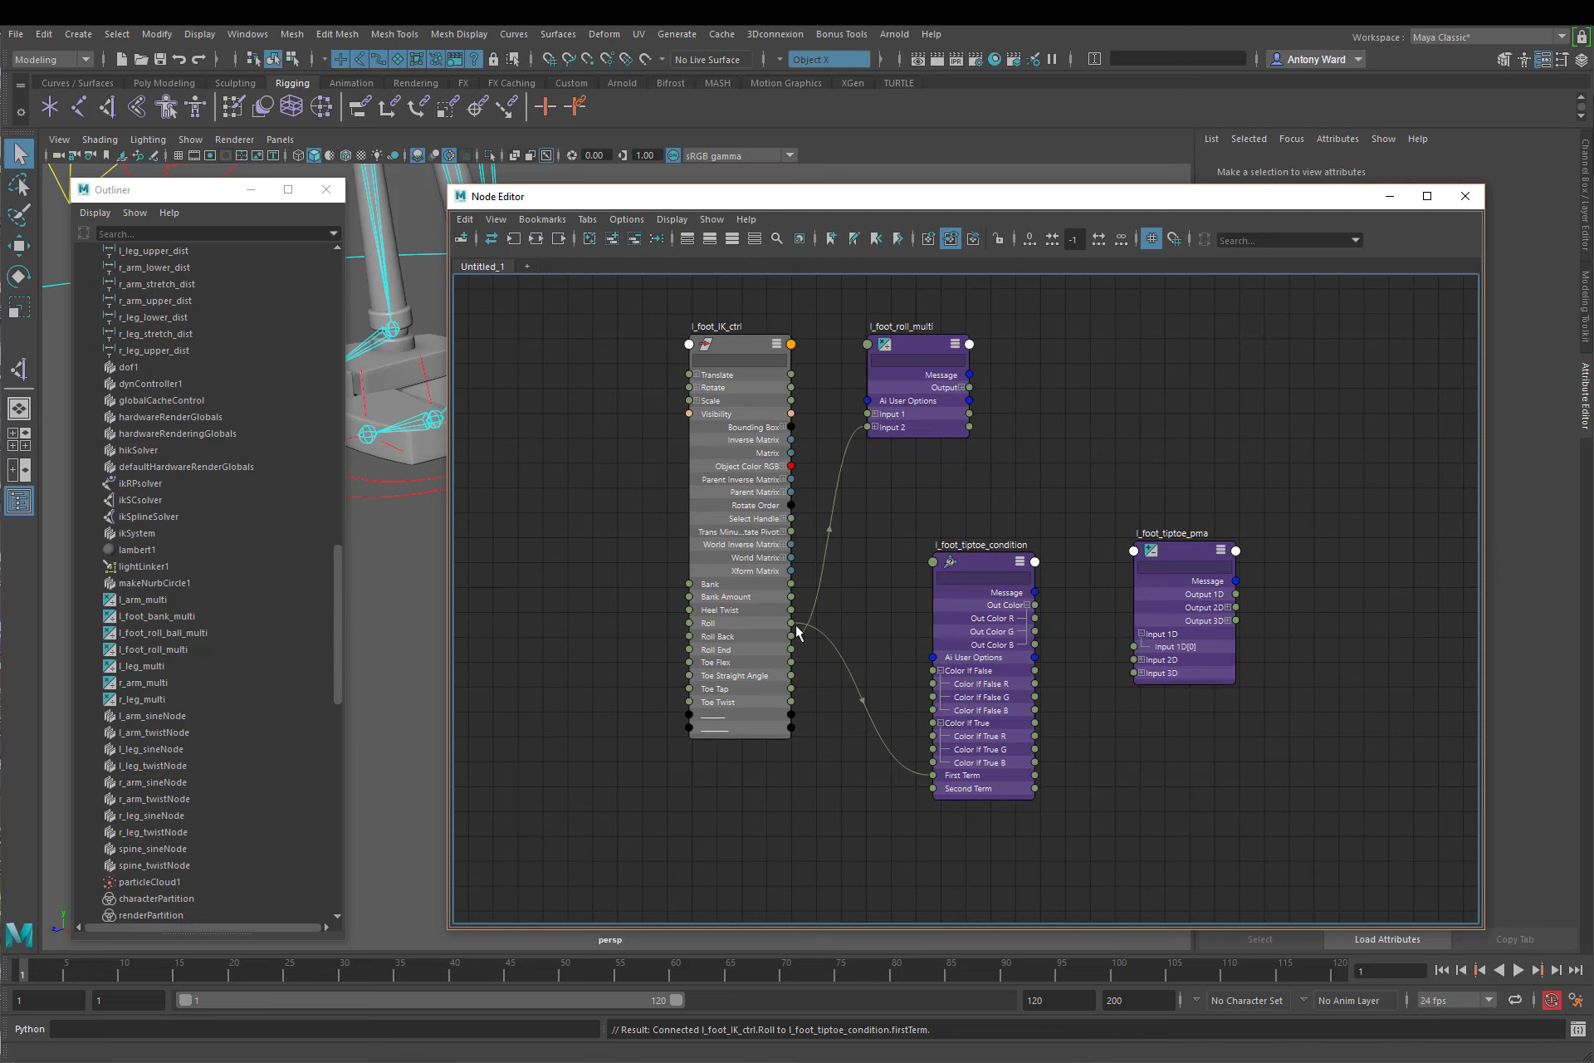
pyautogui.moveTo(792, 623); pyautogui.dragTo(1134, 647)
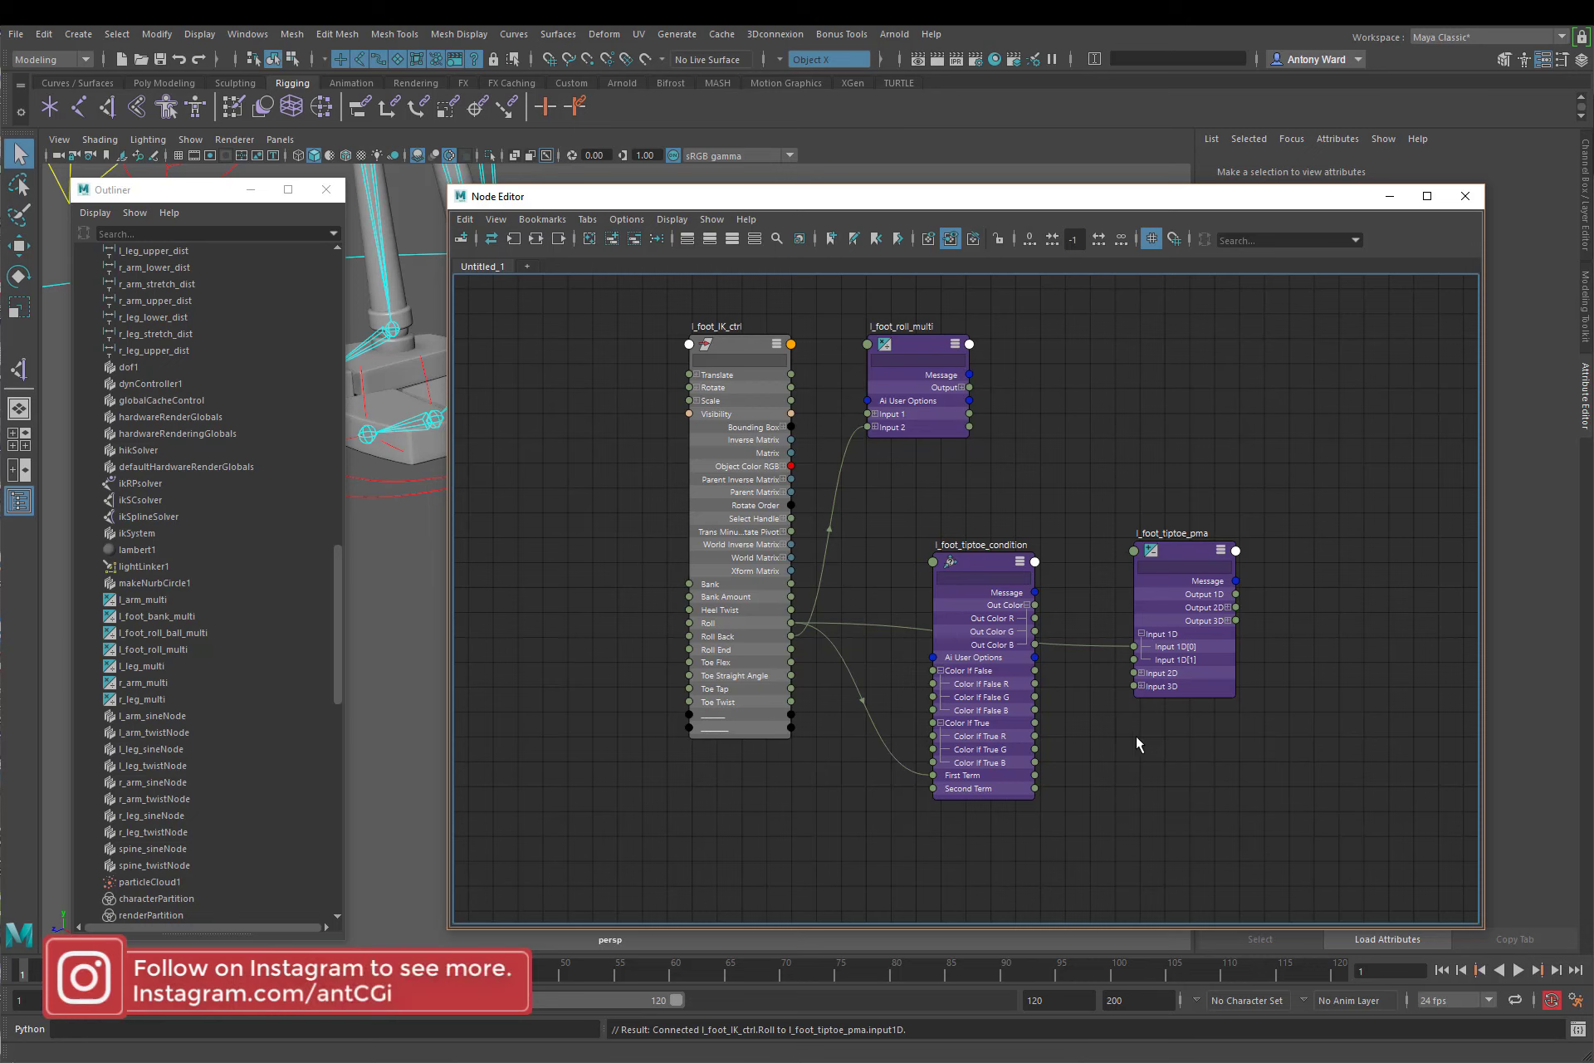
# Step: Set the operation of l_foot_tiptoe_pma to Subtract
pyautogui.click(1186, 550)
pyautogui.moveTo(1228, 203); pyautogui.dragTo(1012, 190)
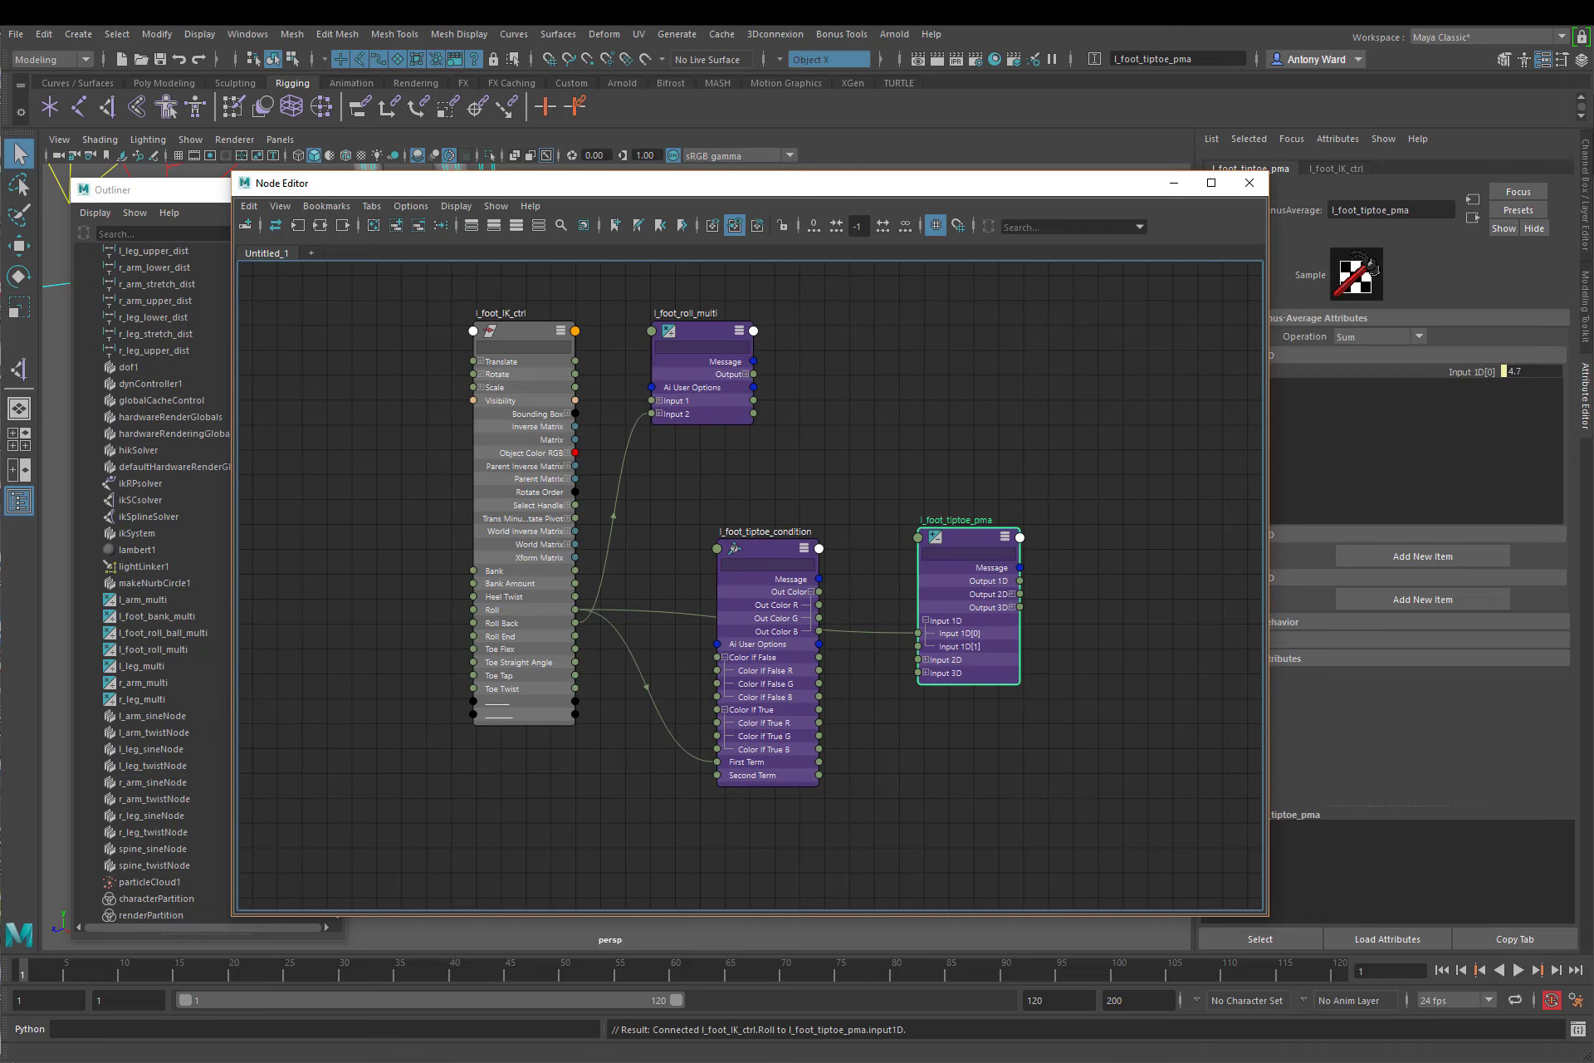
pyautogui.click(1380, 338)
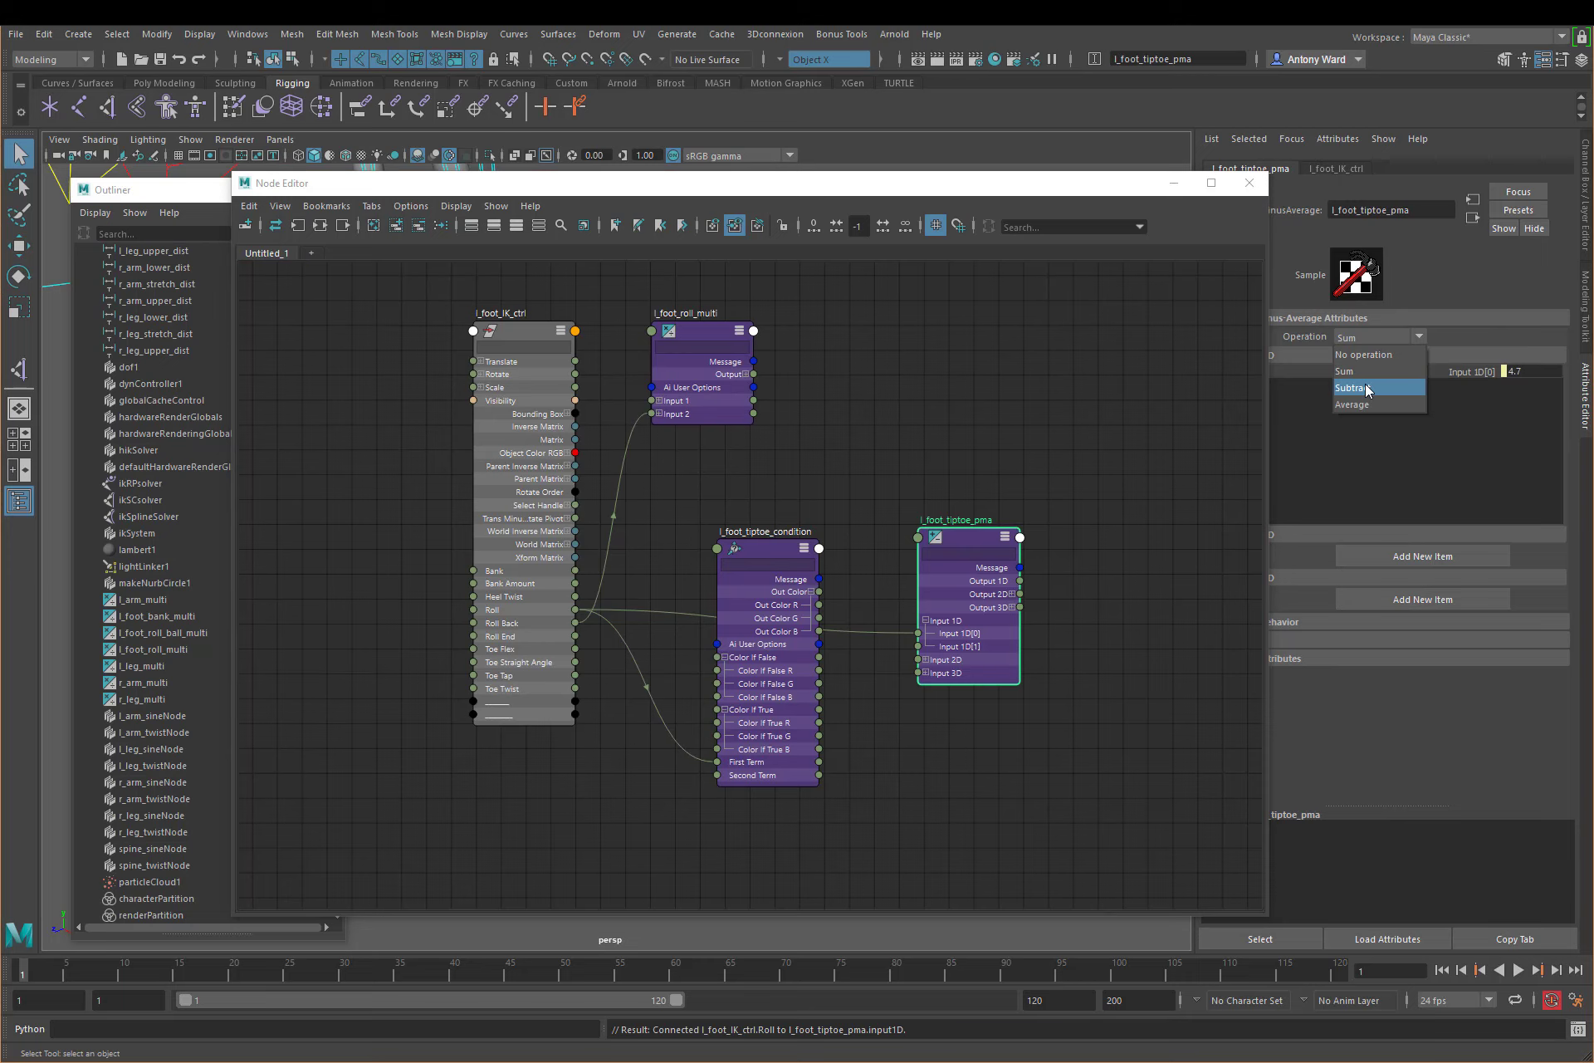
pyautogui.click(1367, 390)
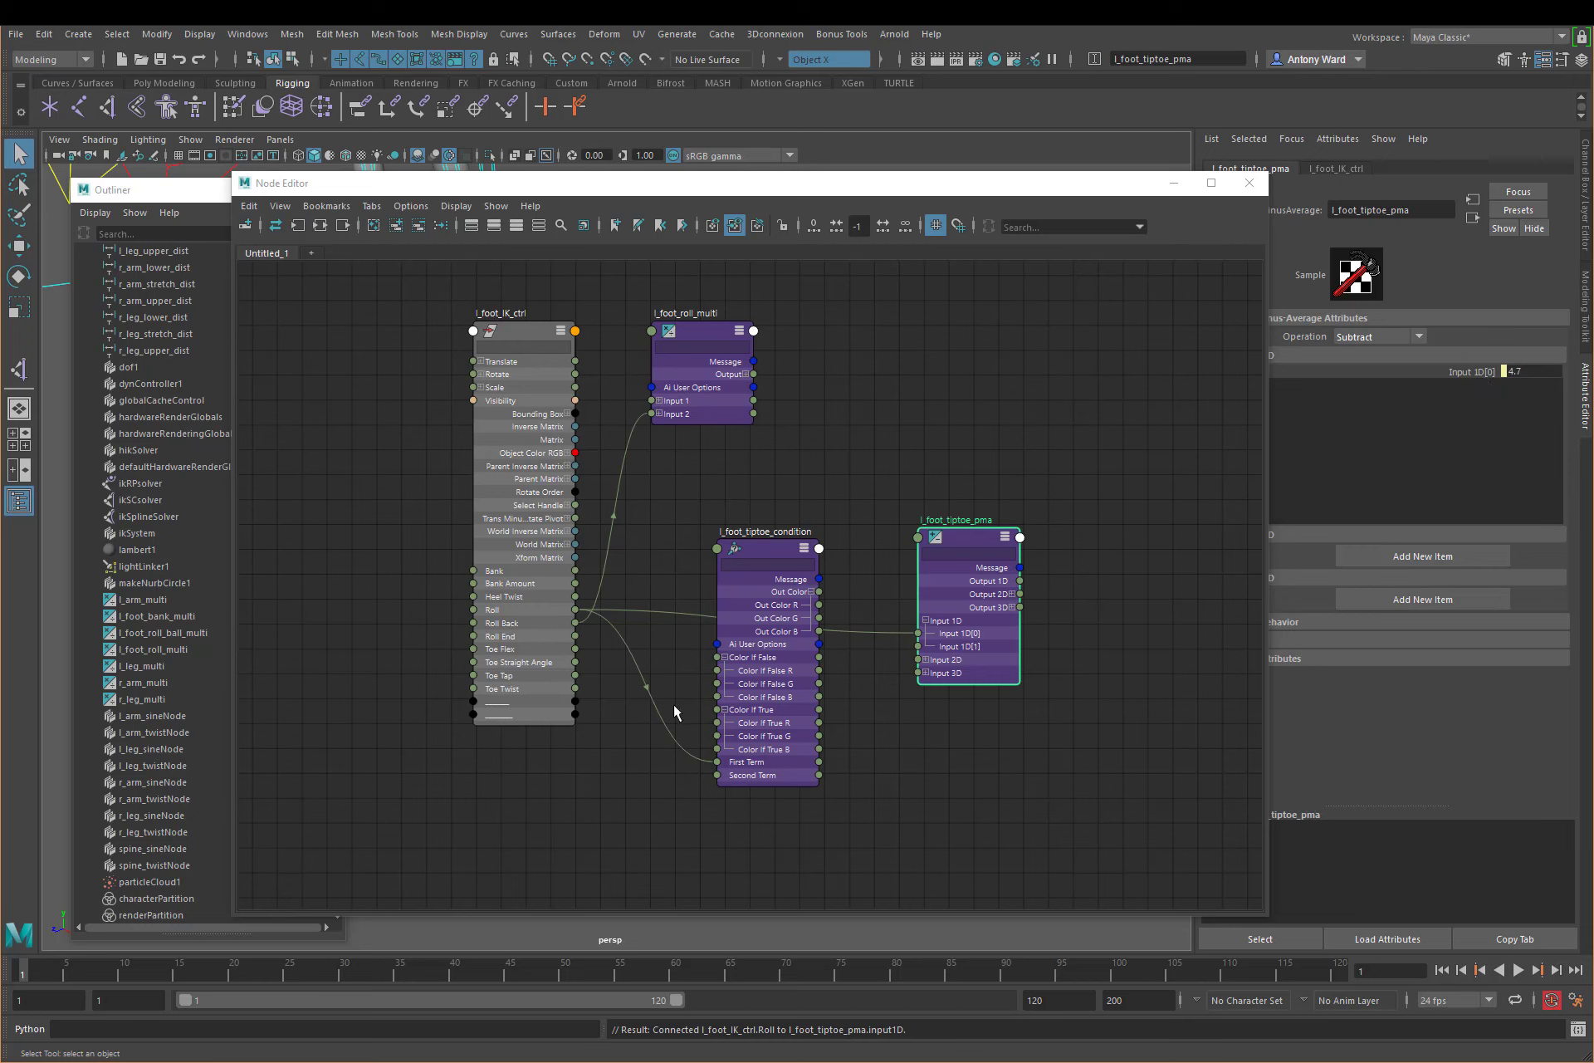
# Step: Add Input 1D[1] to l_foot_tiptoe_pma by connecting Roll and deleting that connection, and set the input to 10
pyautogui.moveTo(576, 610); pyautogui.dragTo(917, 646)
pyautogui.click(896, 652)
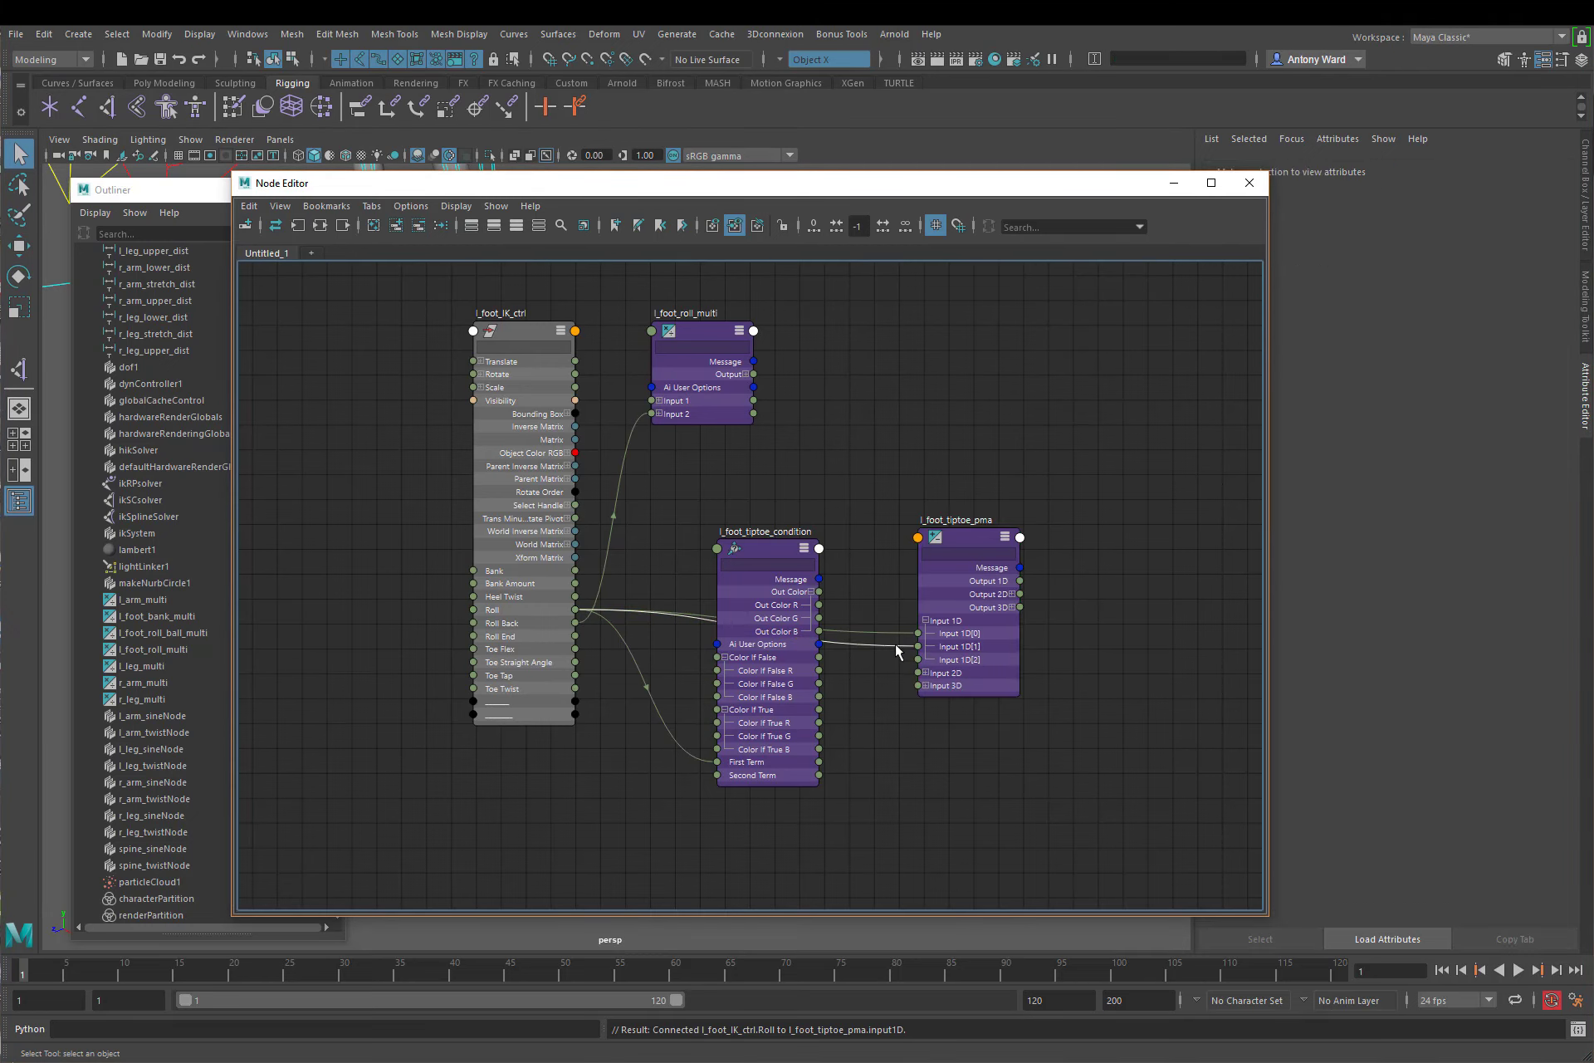
pyautogui.press('Delete')
pyautogui.click(955, 546)
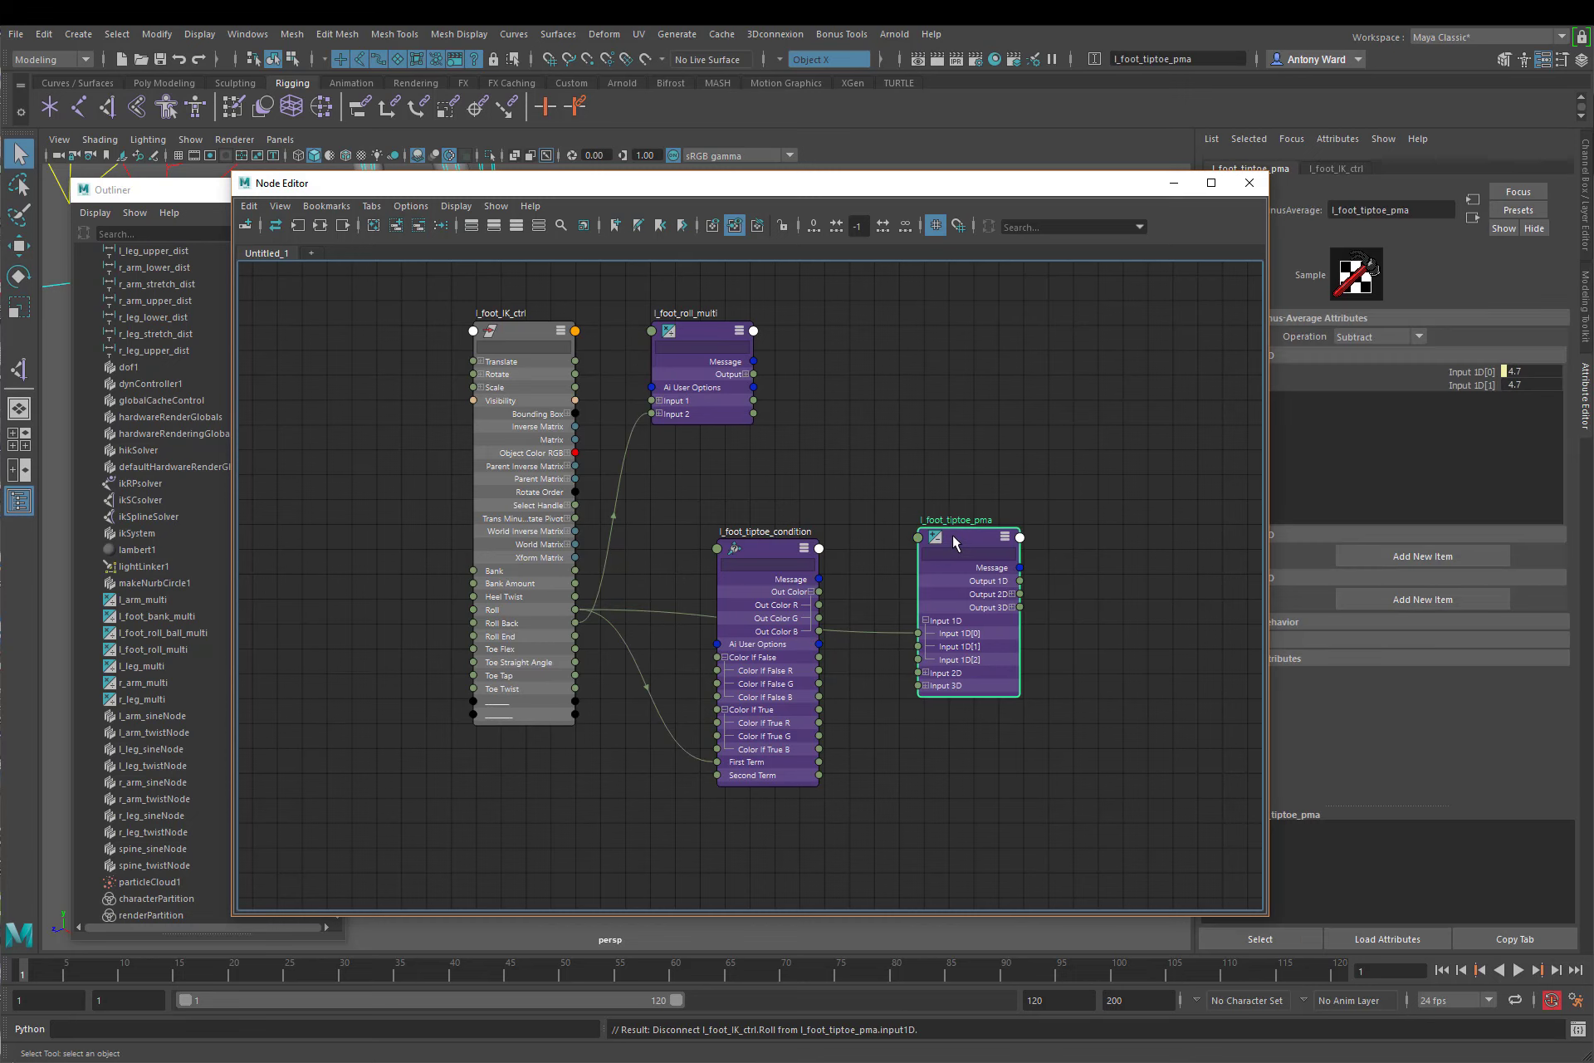
pyautogui.click(1540, 384)
pyautogui.write('10')
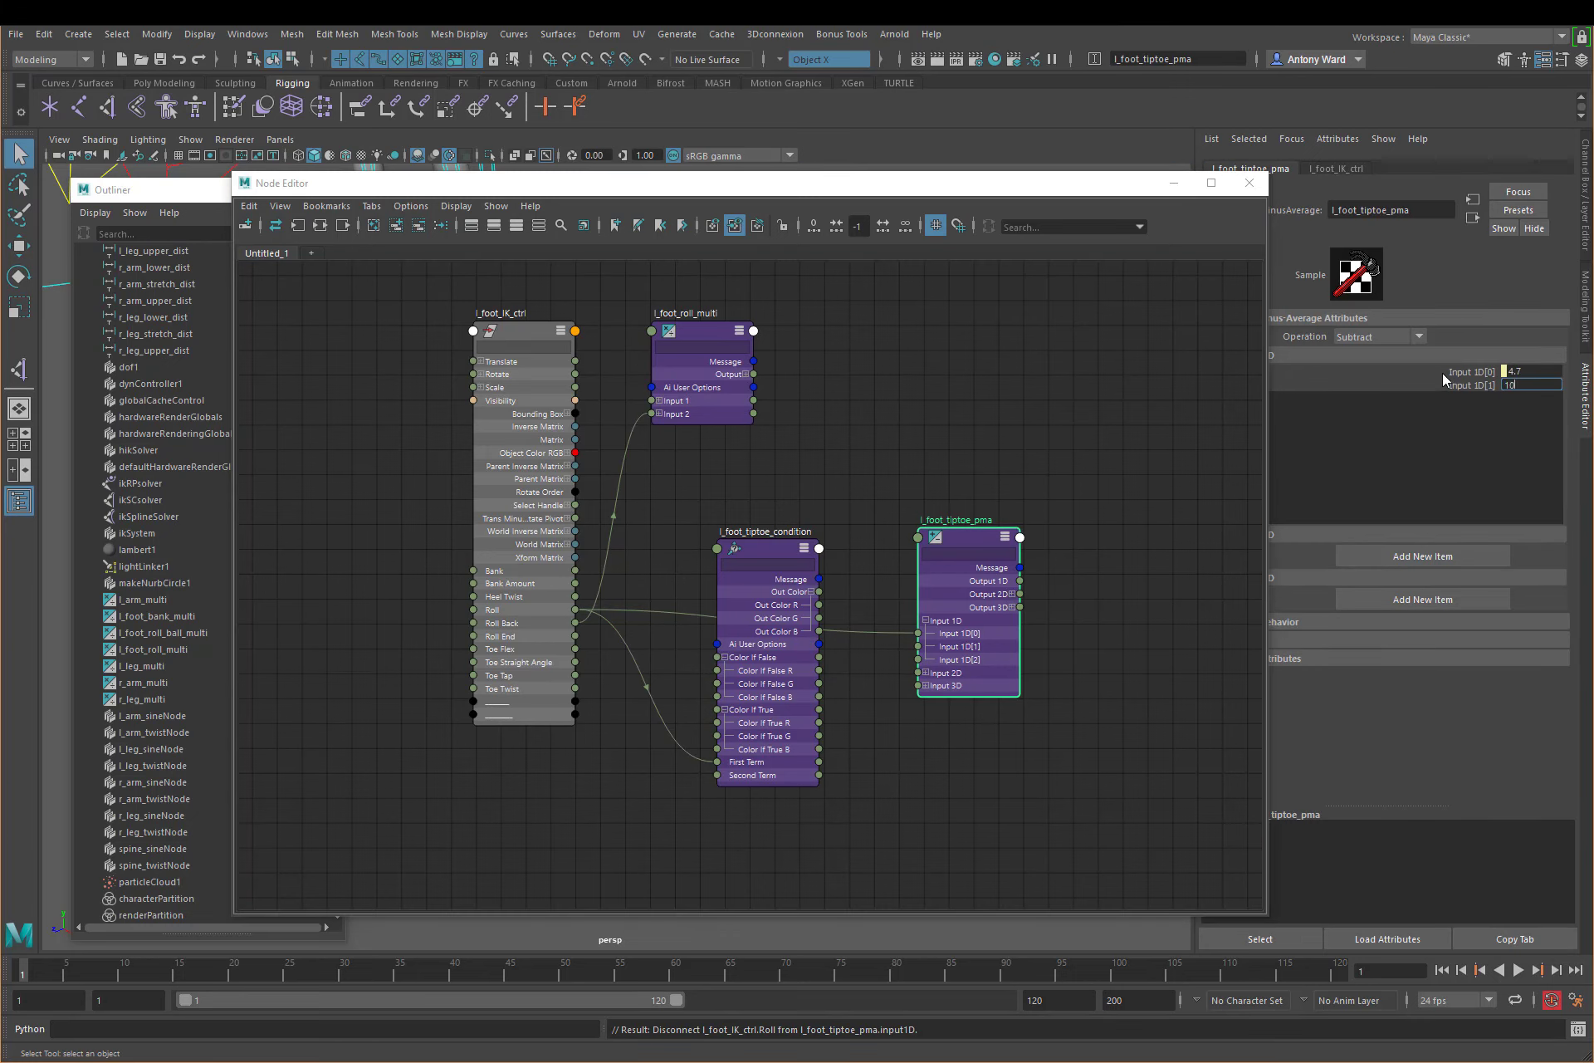
pyautogui.press('Return')
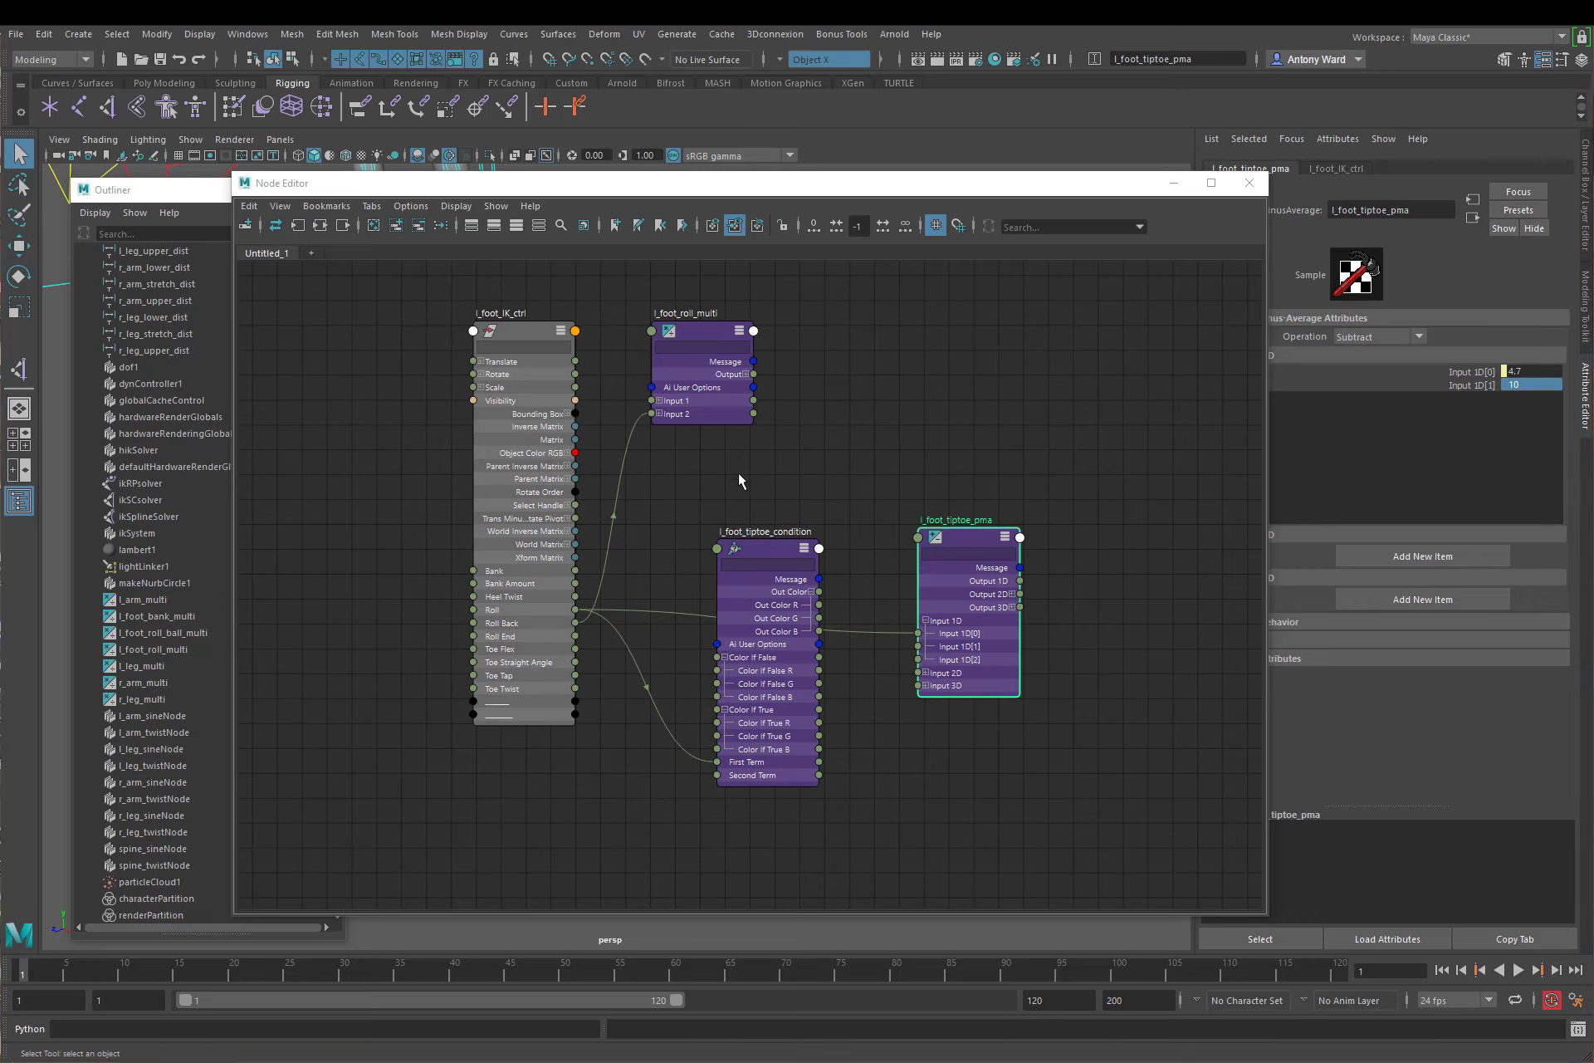
# Step: Connect l_foot_tiptoe_pma's Output 1D to Color If True R on l_foot_tiptoe_condition
pyautogui.moveTo(737, 467)
pyautogui.keyDown('alt'); pyautogui.mouseDown(button='middle')
pyautogui.moveTo(722, 462)
pyautogui.moveTo(719, 484)
pyautogui.mouseUp(button='middle'); pyautogui.keyUp('alt')
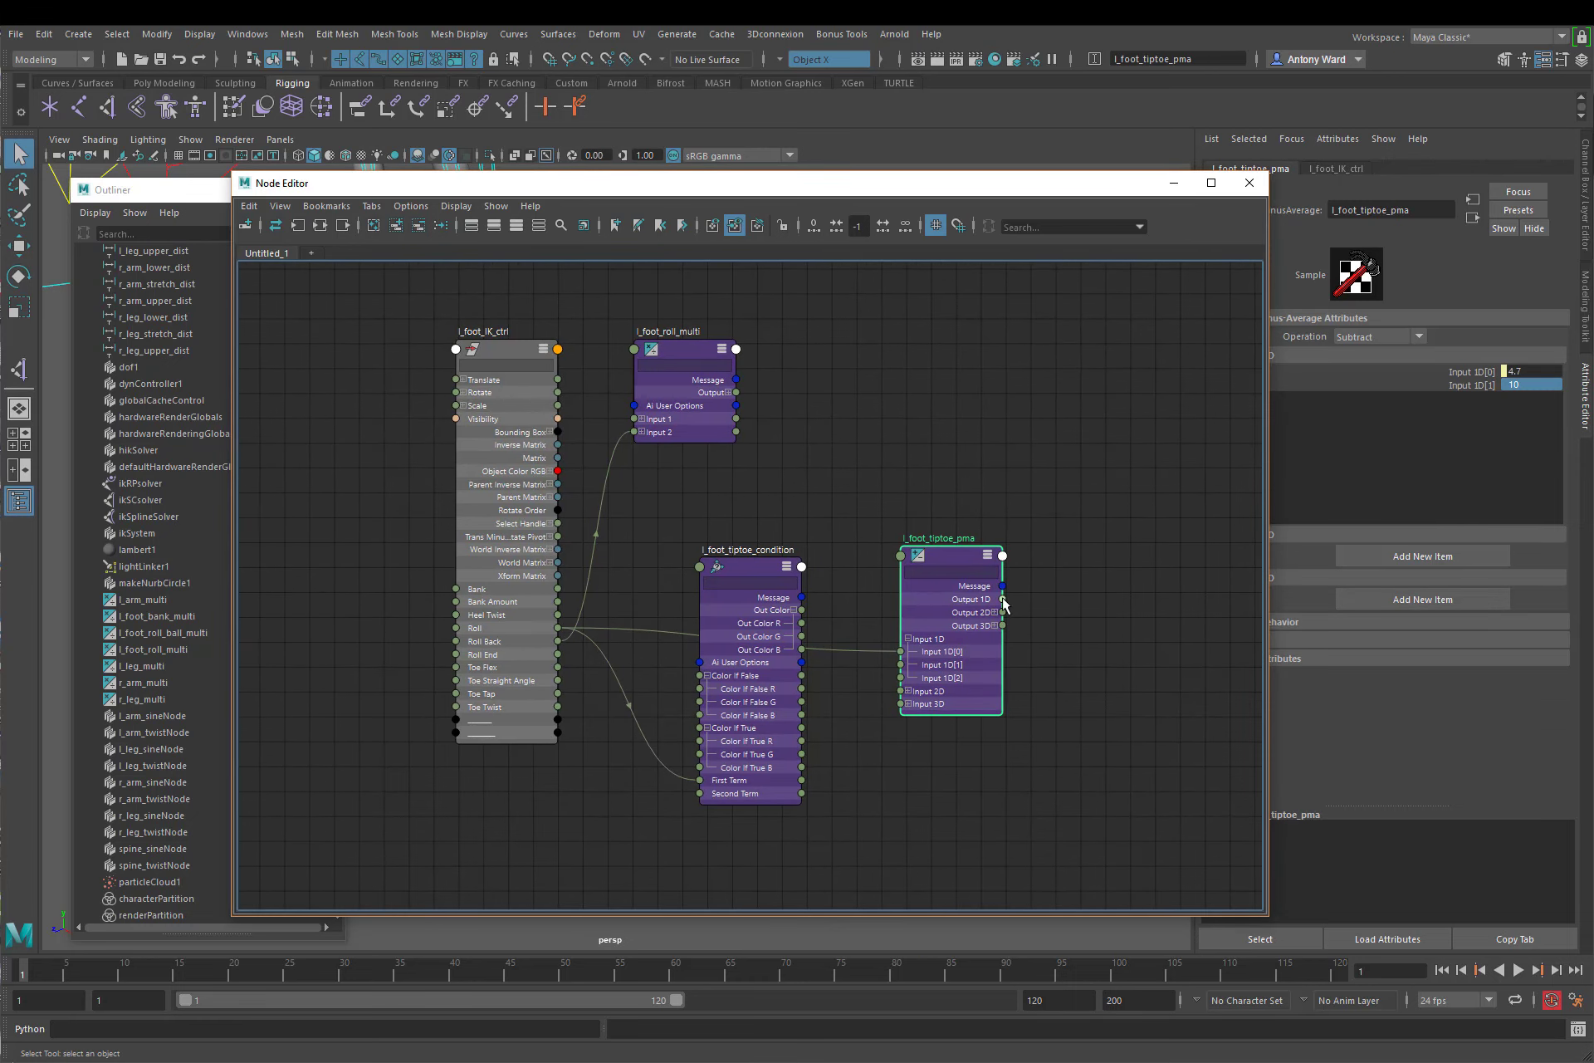
pyautogui.moveTo(1003, 603)
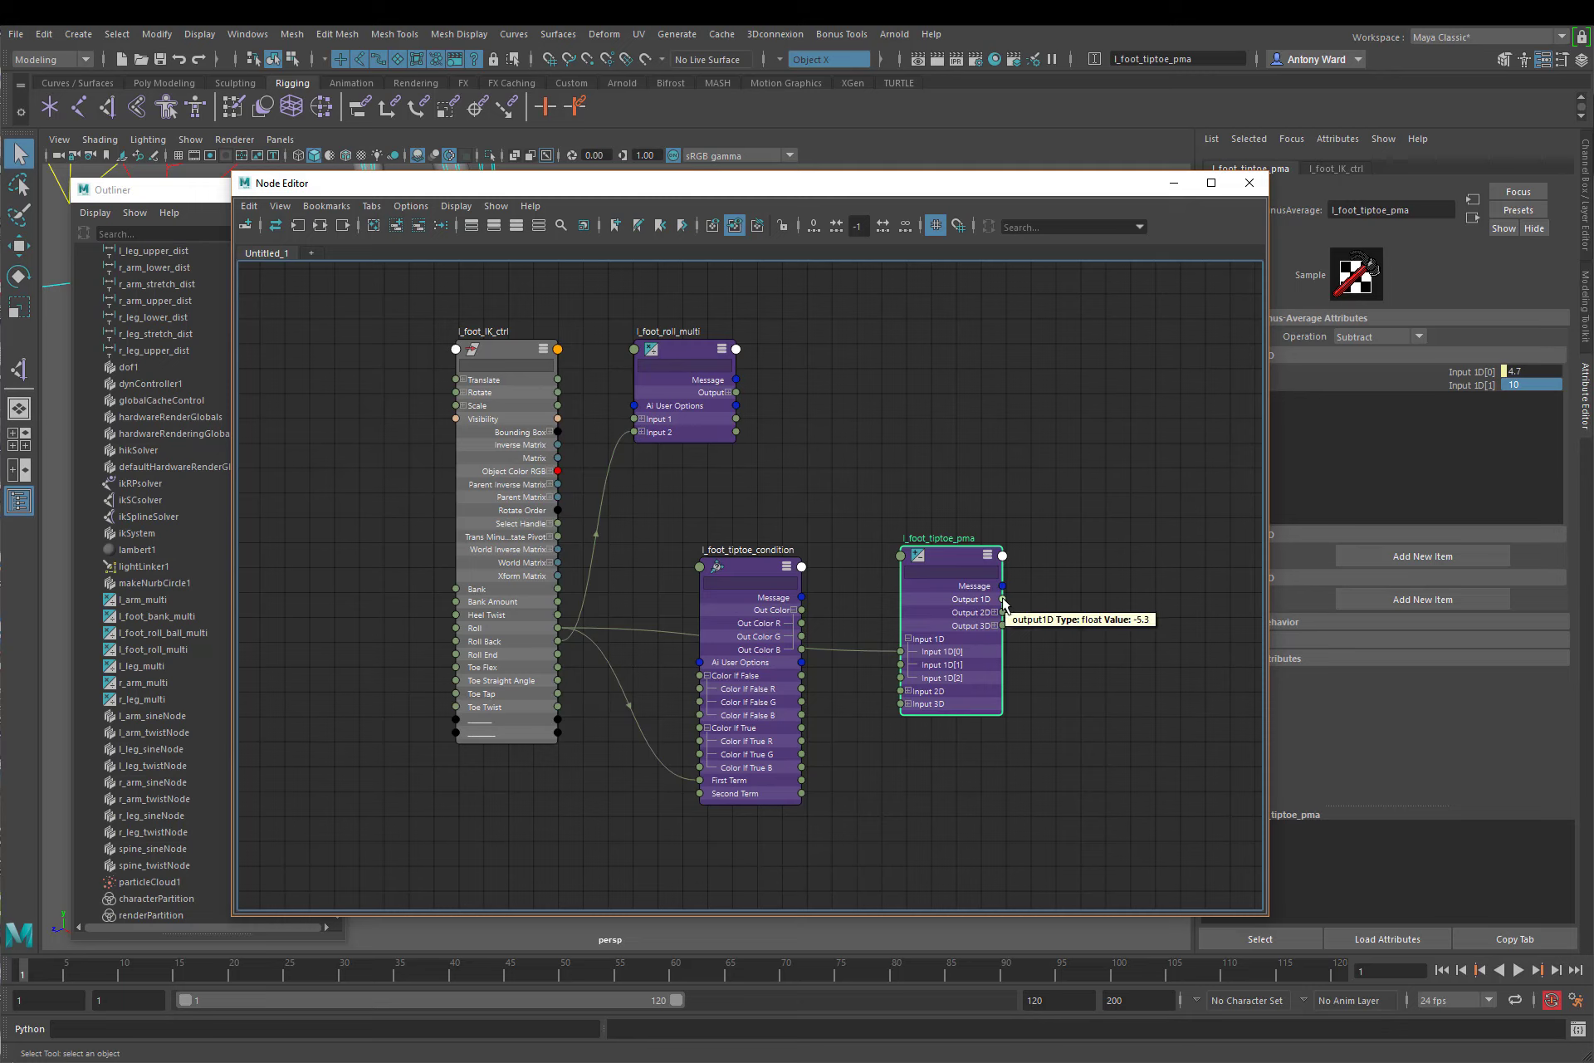
pyautogui.moveTo(1003, 601); pyautogui.dragTo(699, 743)
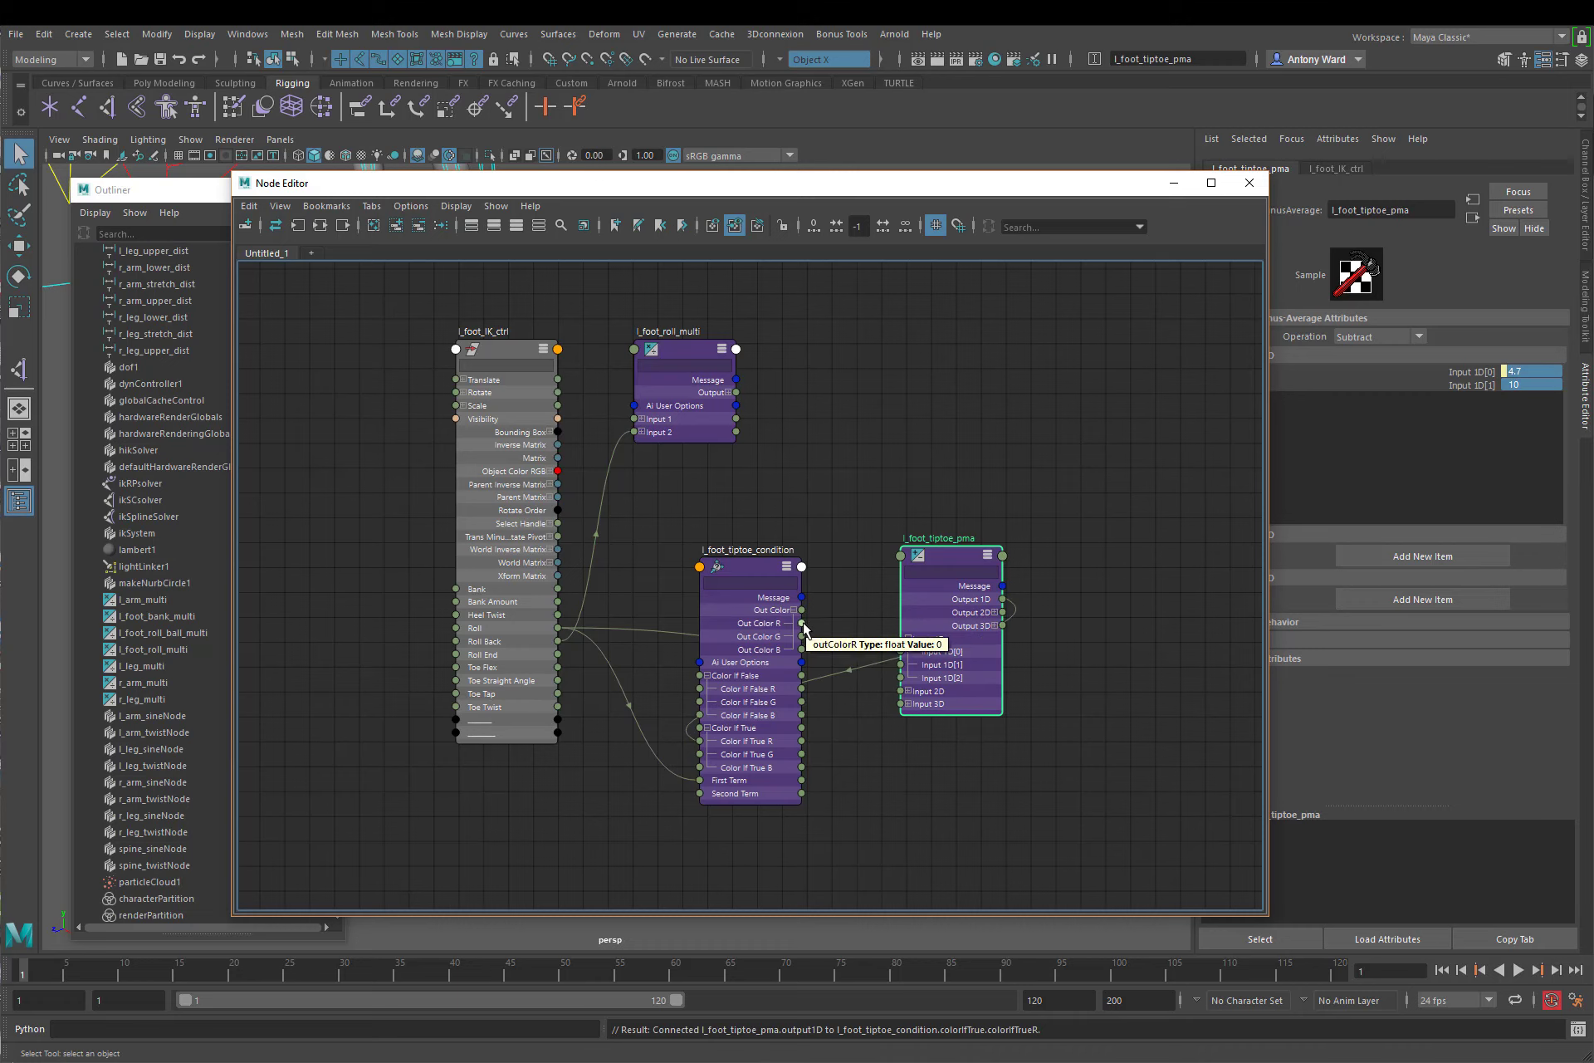
pyautogui.moveTo(803, 623); pyautogui.dragTo(858, 522)
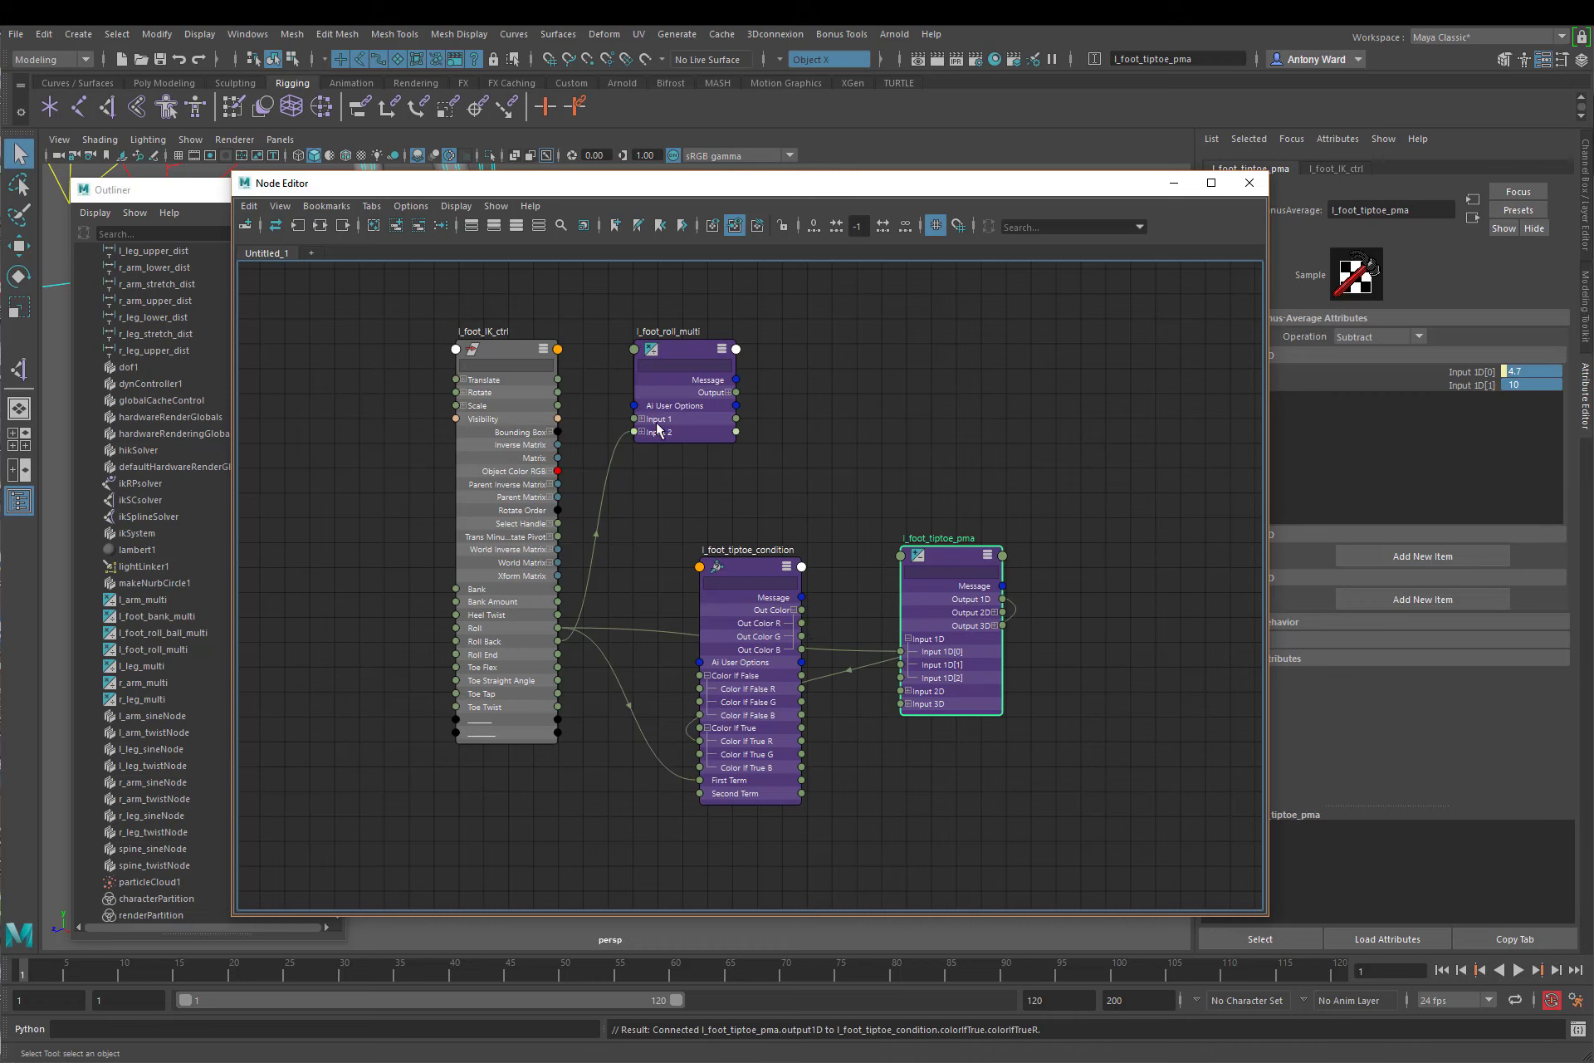
# Step: Connect l_foot_tiptoe_condition's Out Color R to Input 1Z of l_foot_roll_multi and check the multiplier's Z inputs
pyautogui.click(643, 420)
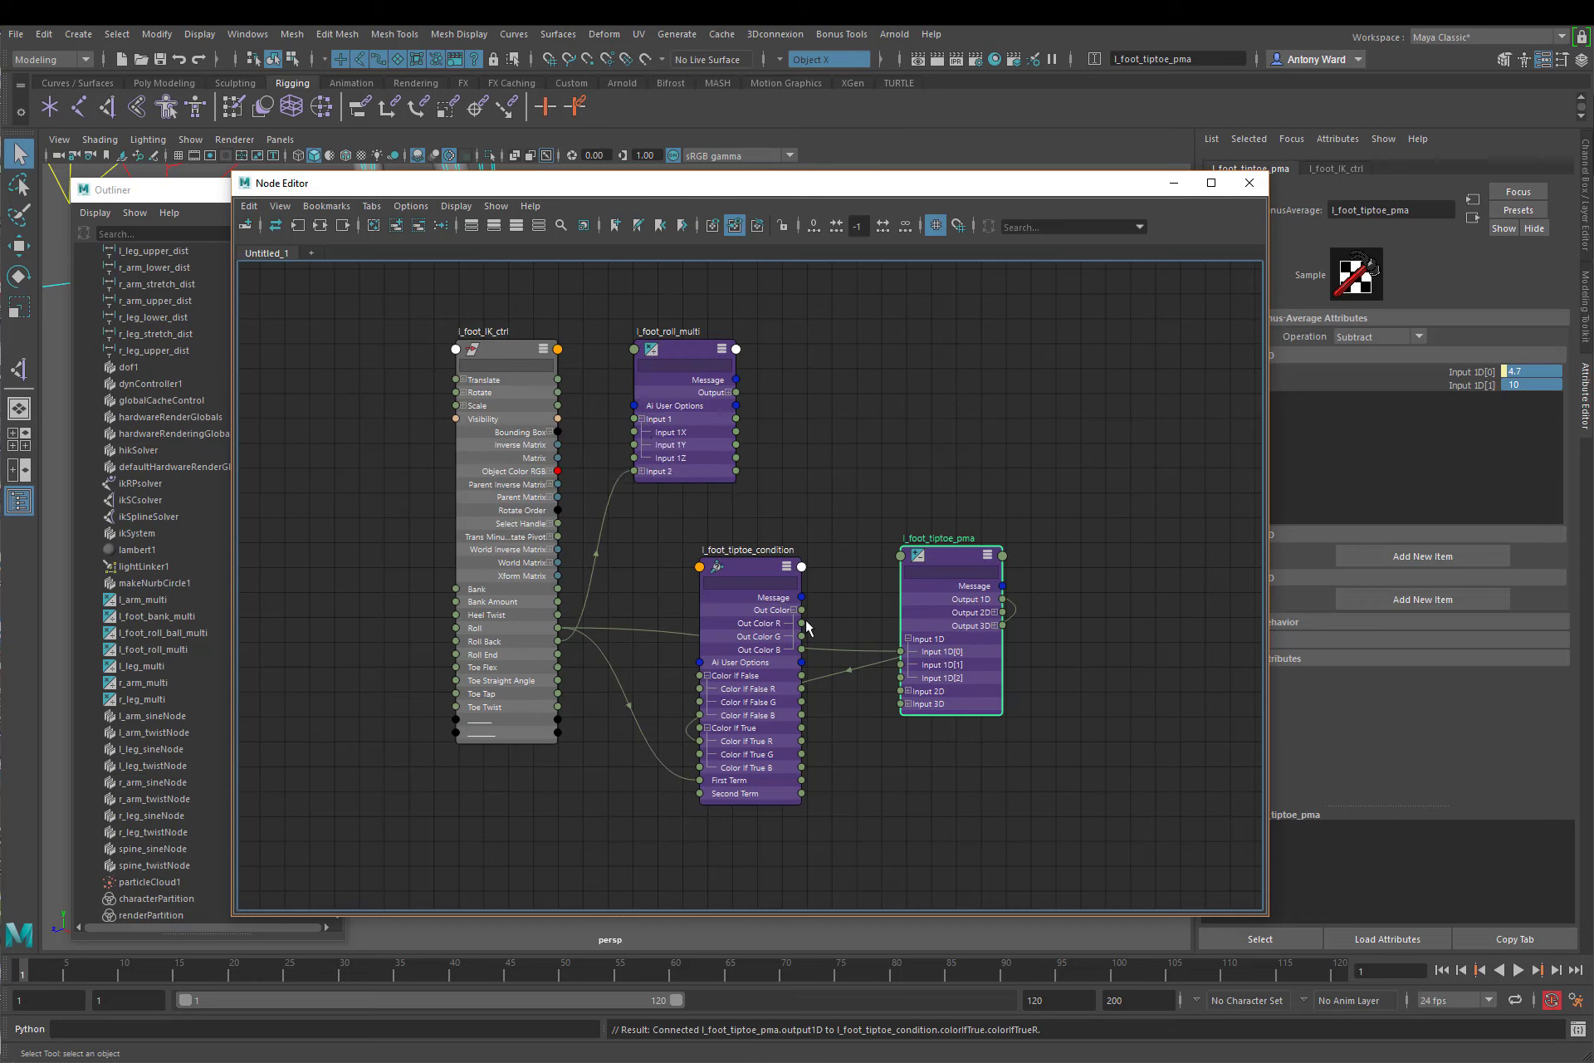
pyautogui.moveTo(802, 623); pyautogui.dragTo(634, 457)
pyautogui.click(682, 353)
pyautogui.doubleClick(1483, 372)
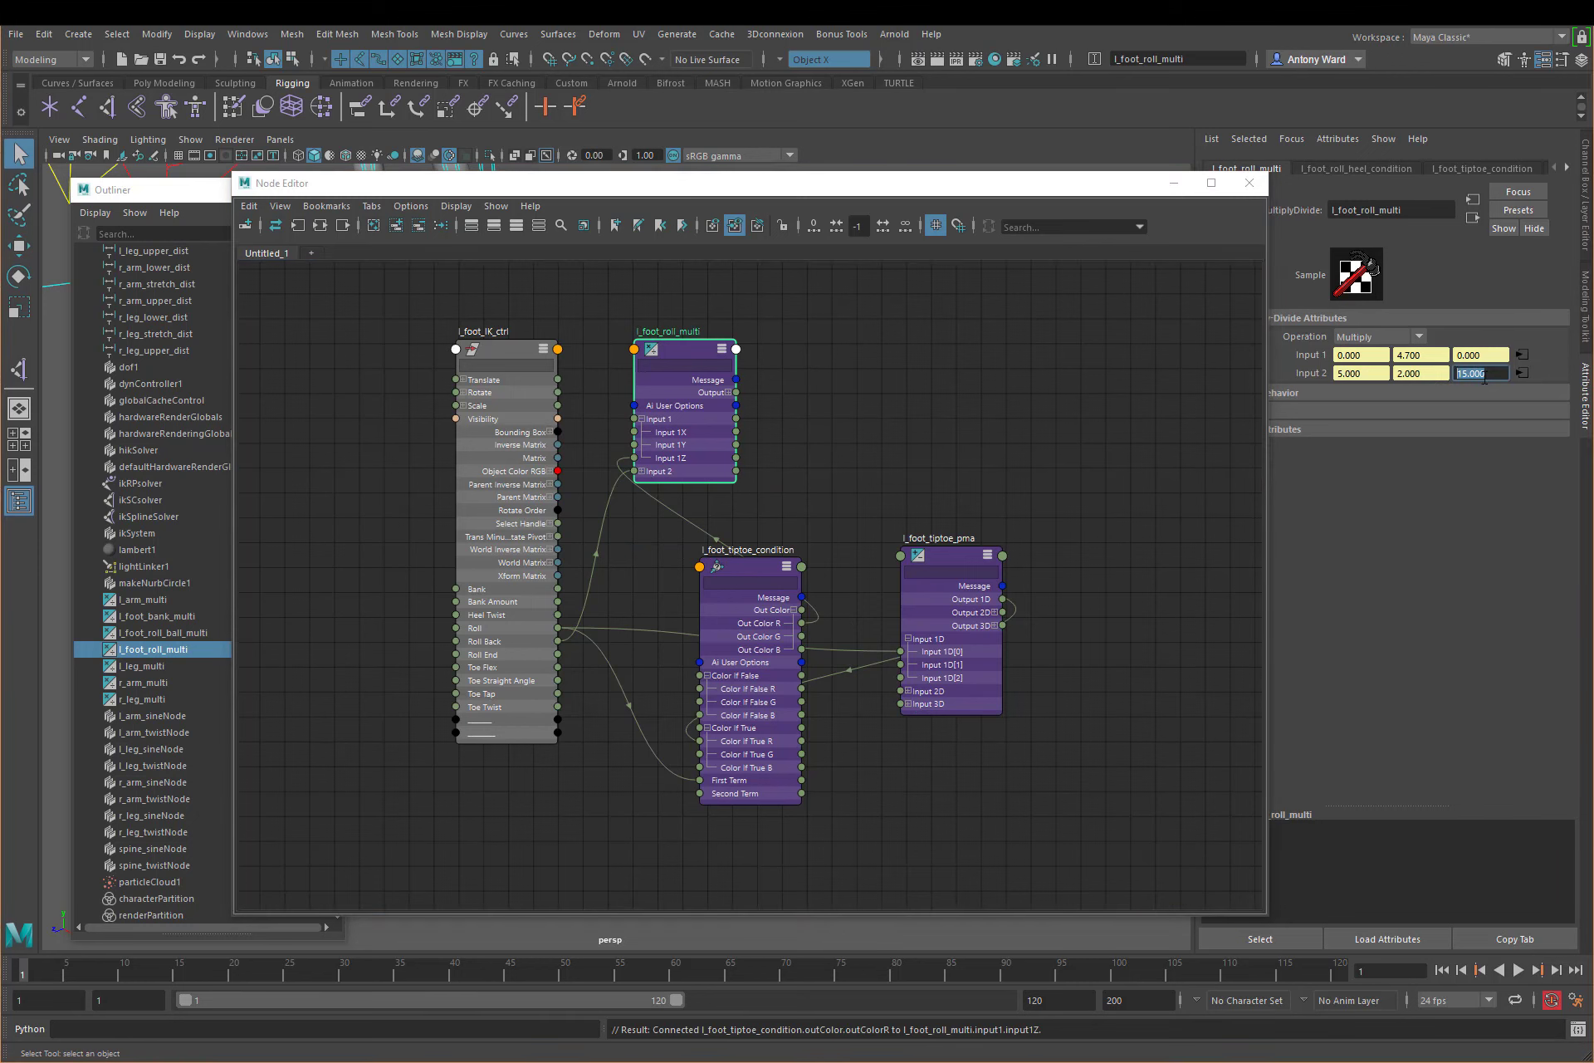
pyautogui.click(1464, 355)
pyautogui.click(797, 403)
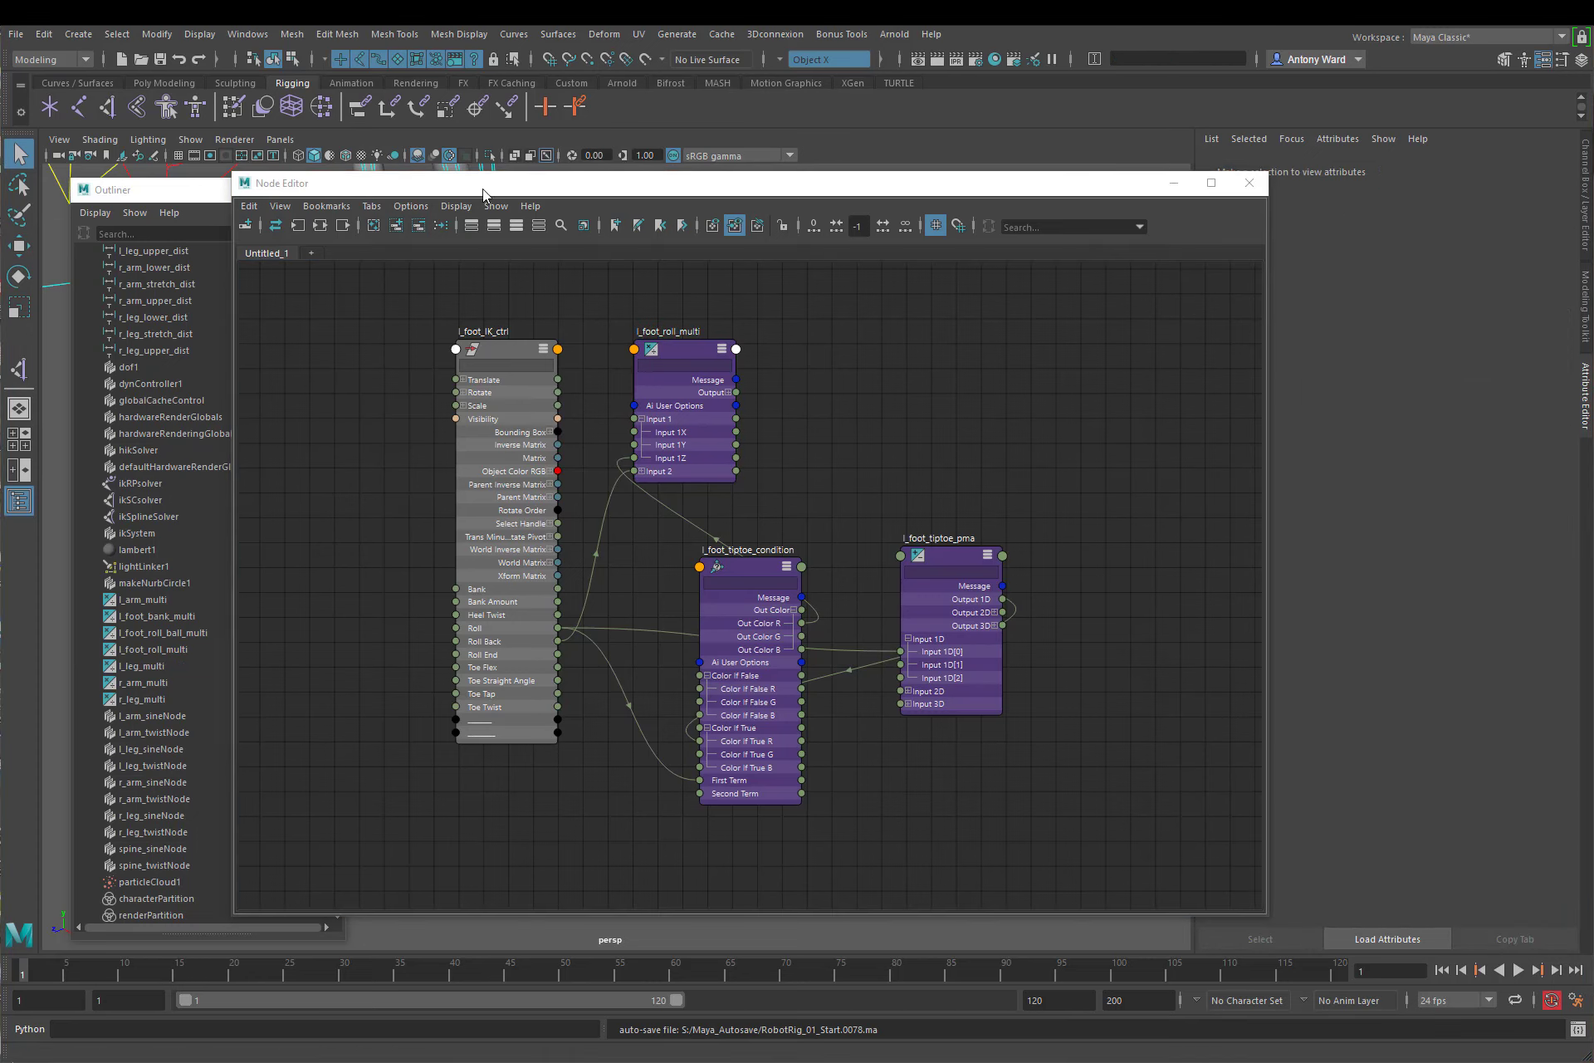
# Step: Add l_foot_roll_end_condition and l_foot_end_pivot from the Outliner to the node graph
pyautogui.moveTo(484, 193); pyautogui.dragTo(652, 188)
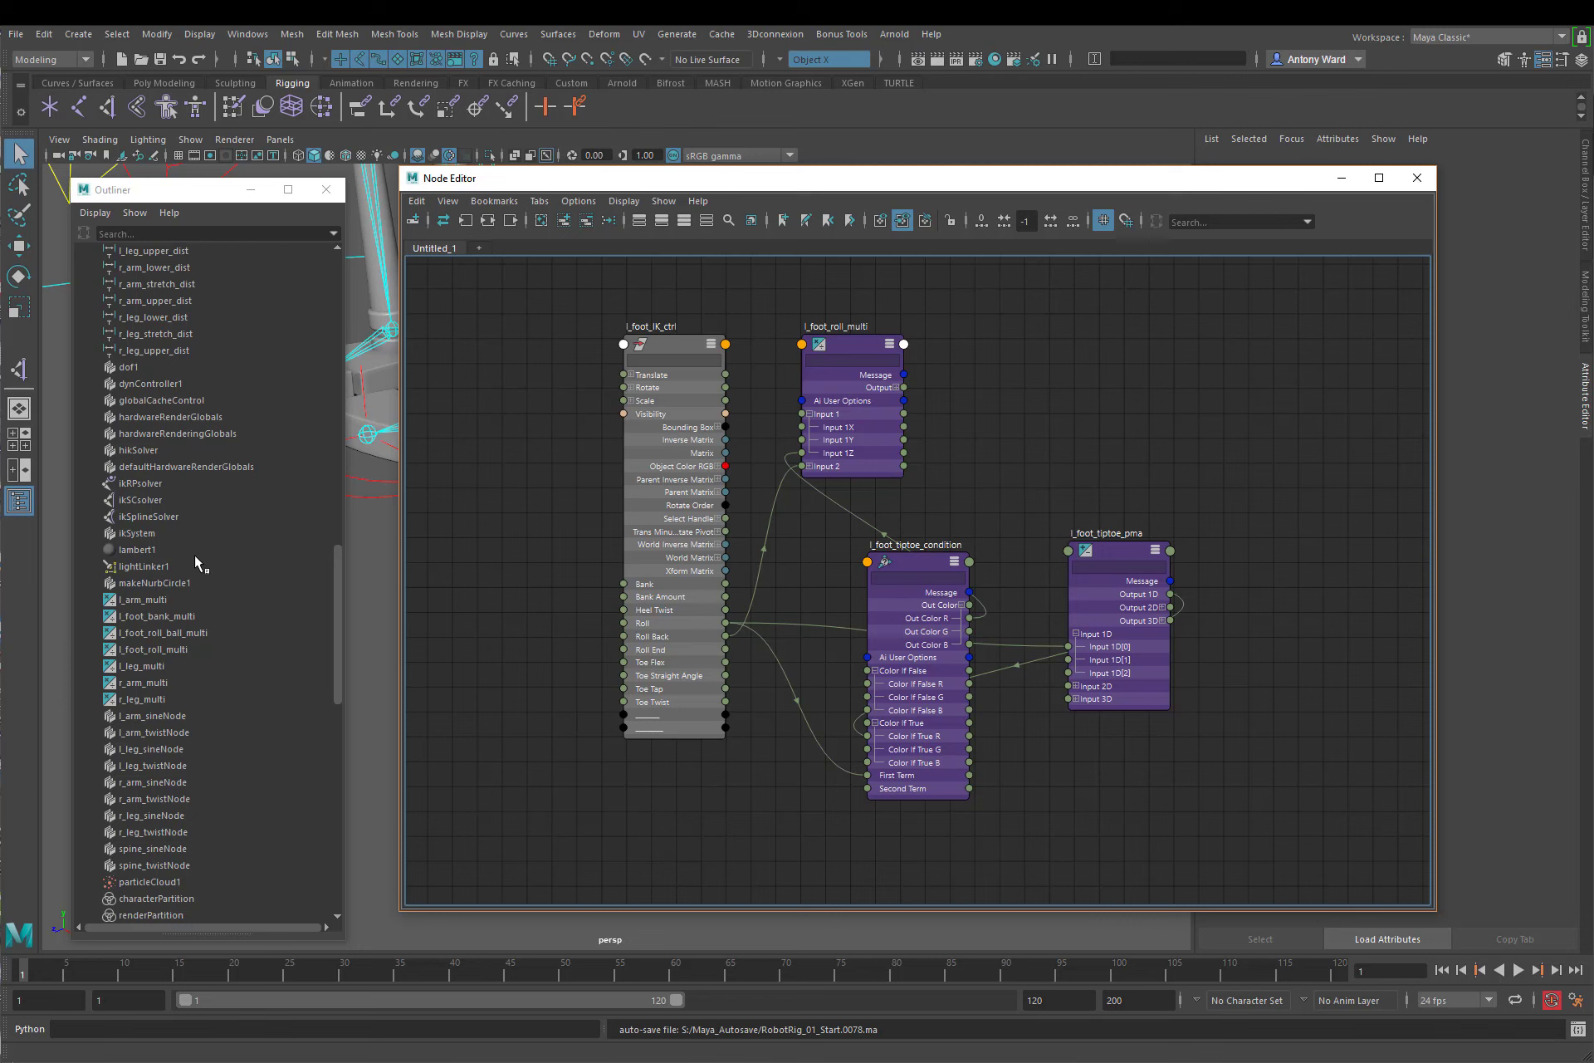
pyautogui.click(216, 544)
pyautogui.scroll(10, 218, 540)
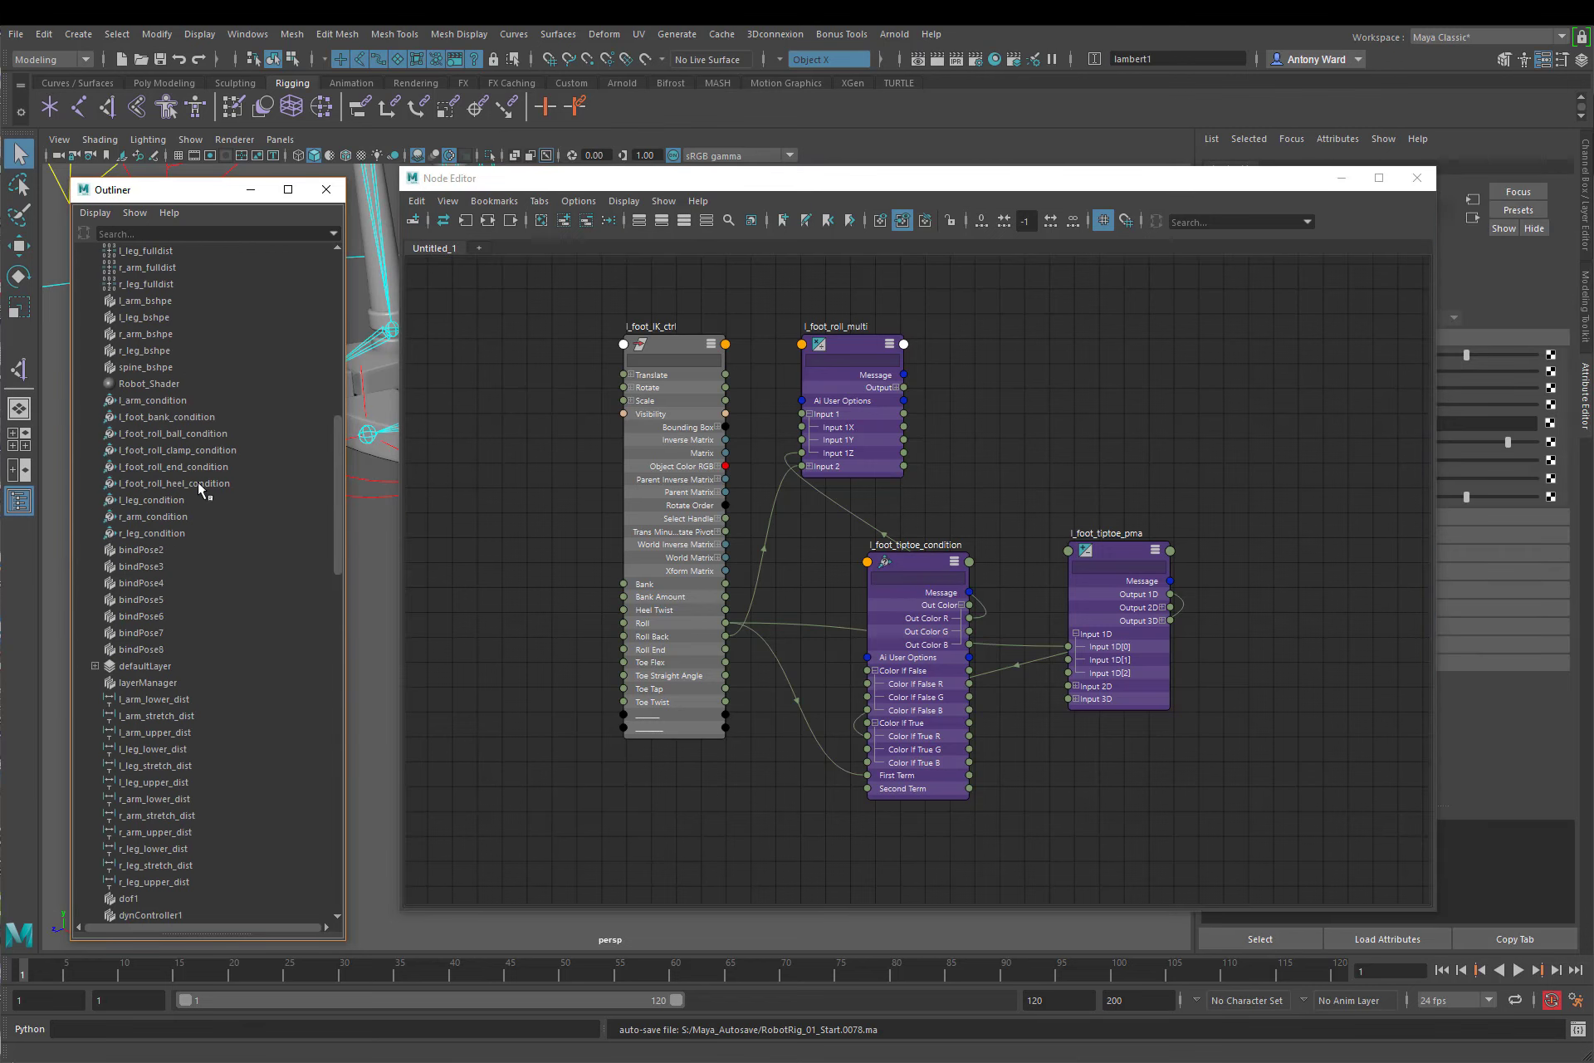
pyautogui.click(183, 467)
pyautogui.moveTo(183, 467); pyautogui.dragTo(1190, 400, button='middle')
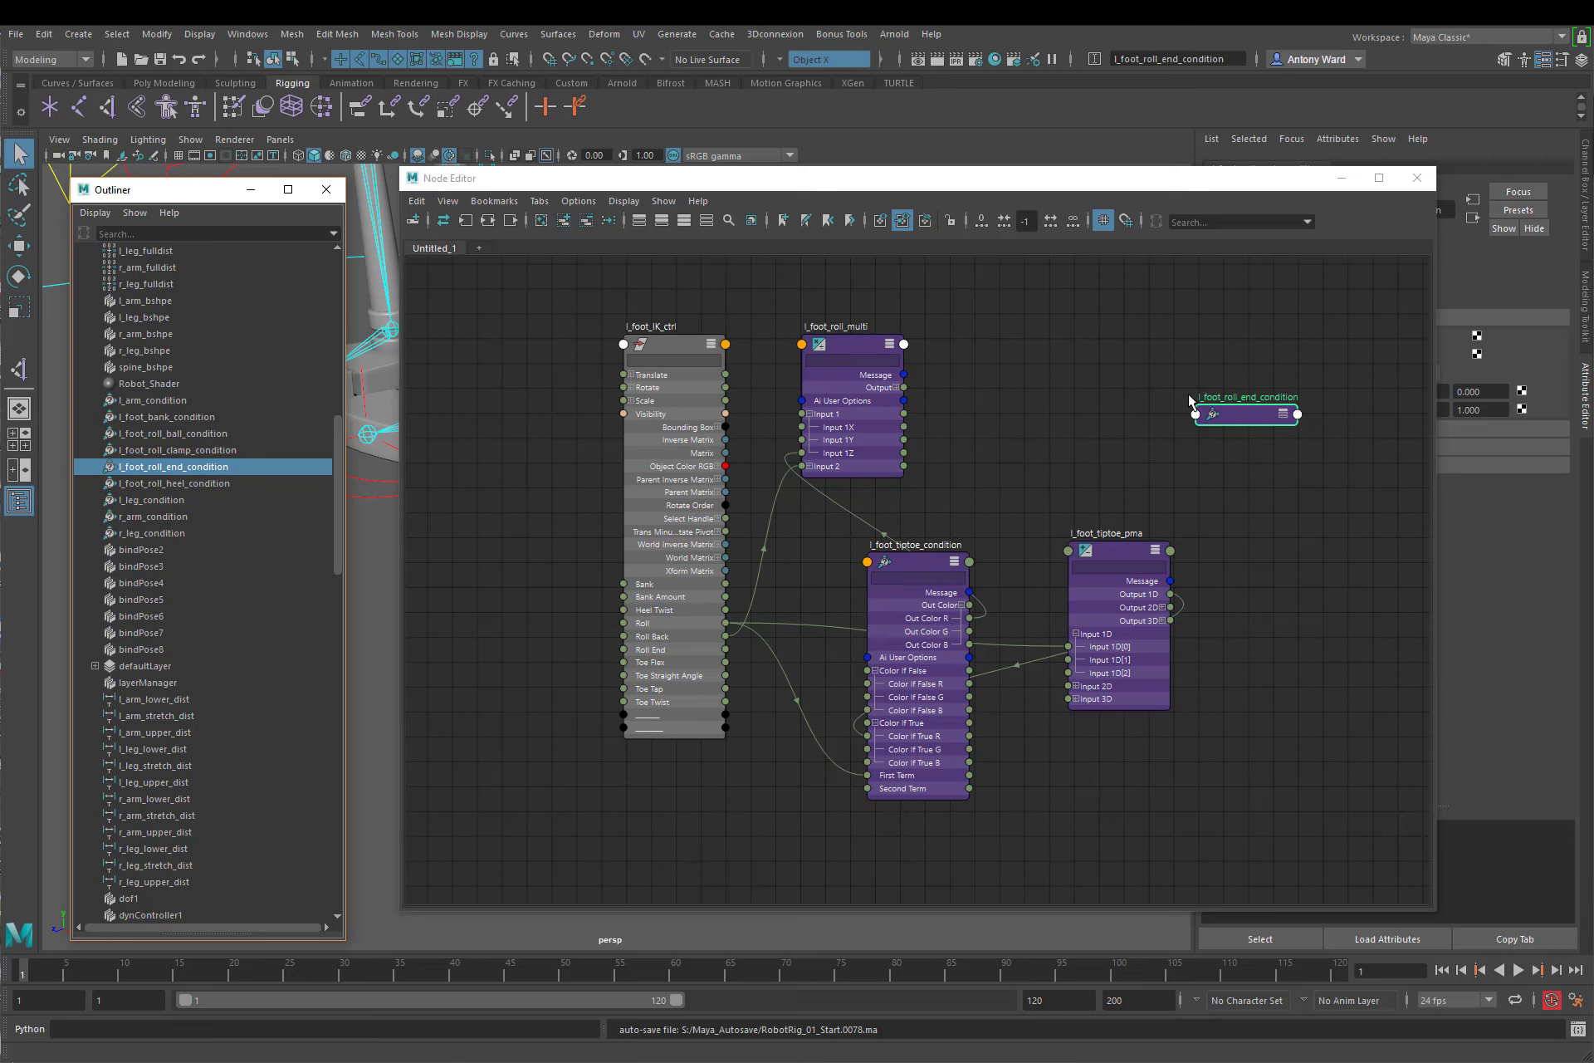
pyautogui.scroll(10, 237, 455)
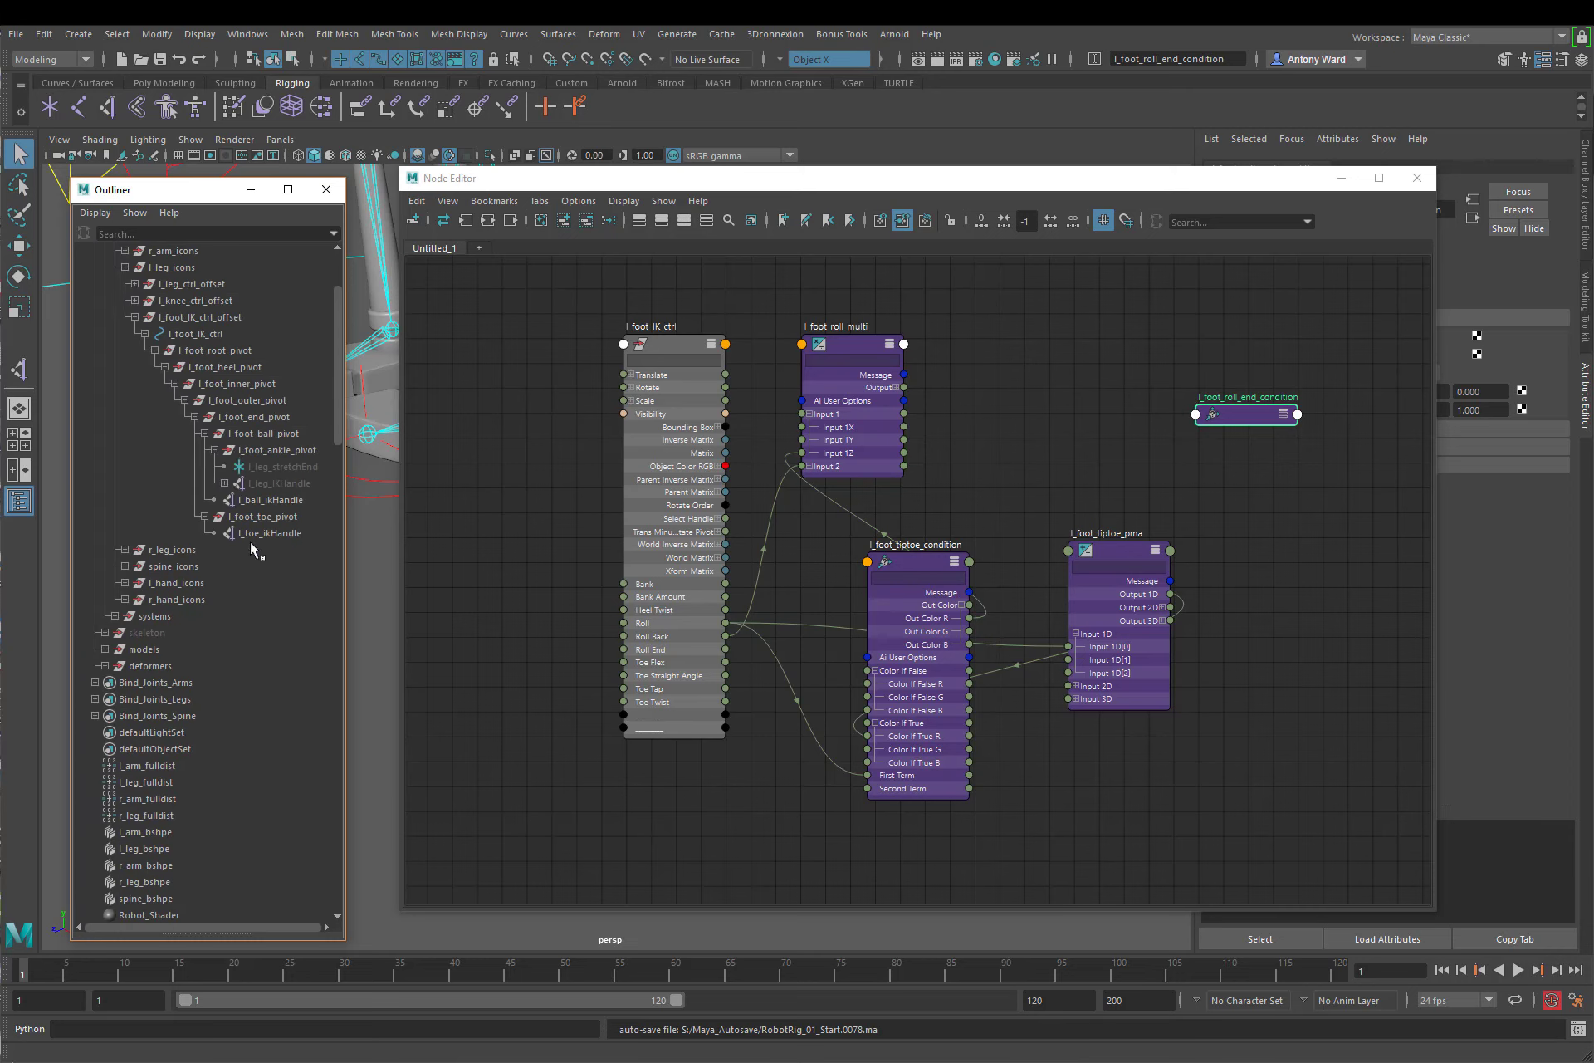
pyautogui.click(254, 417)
pyautogui.moveTo(253, 416); pyautogui.dragTo(1369, 425, button='middle')
pyautogui.moveTo(1231, 498); pyautogui.dragTo(1106, 505, button='middle')
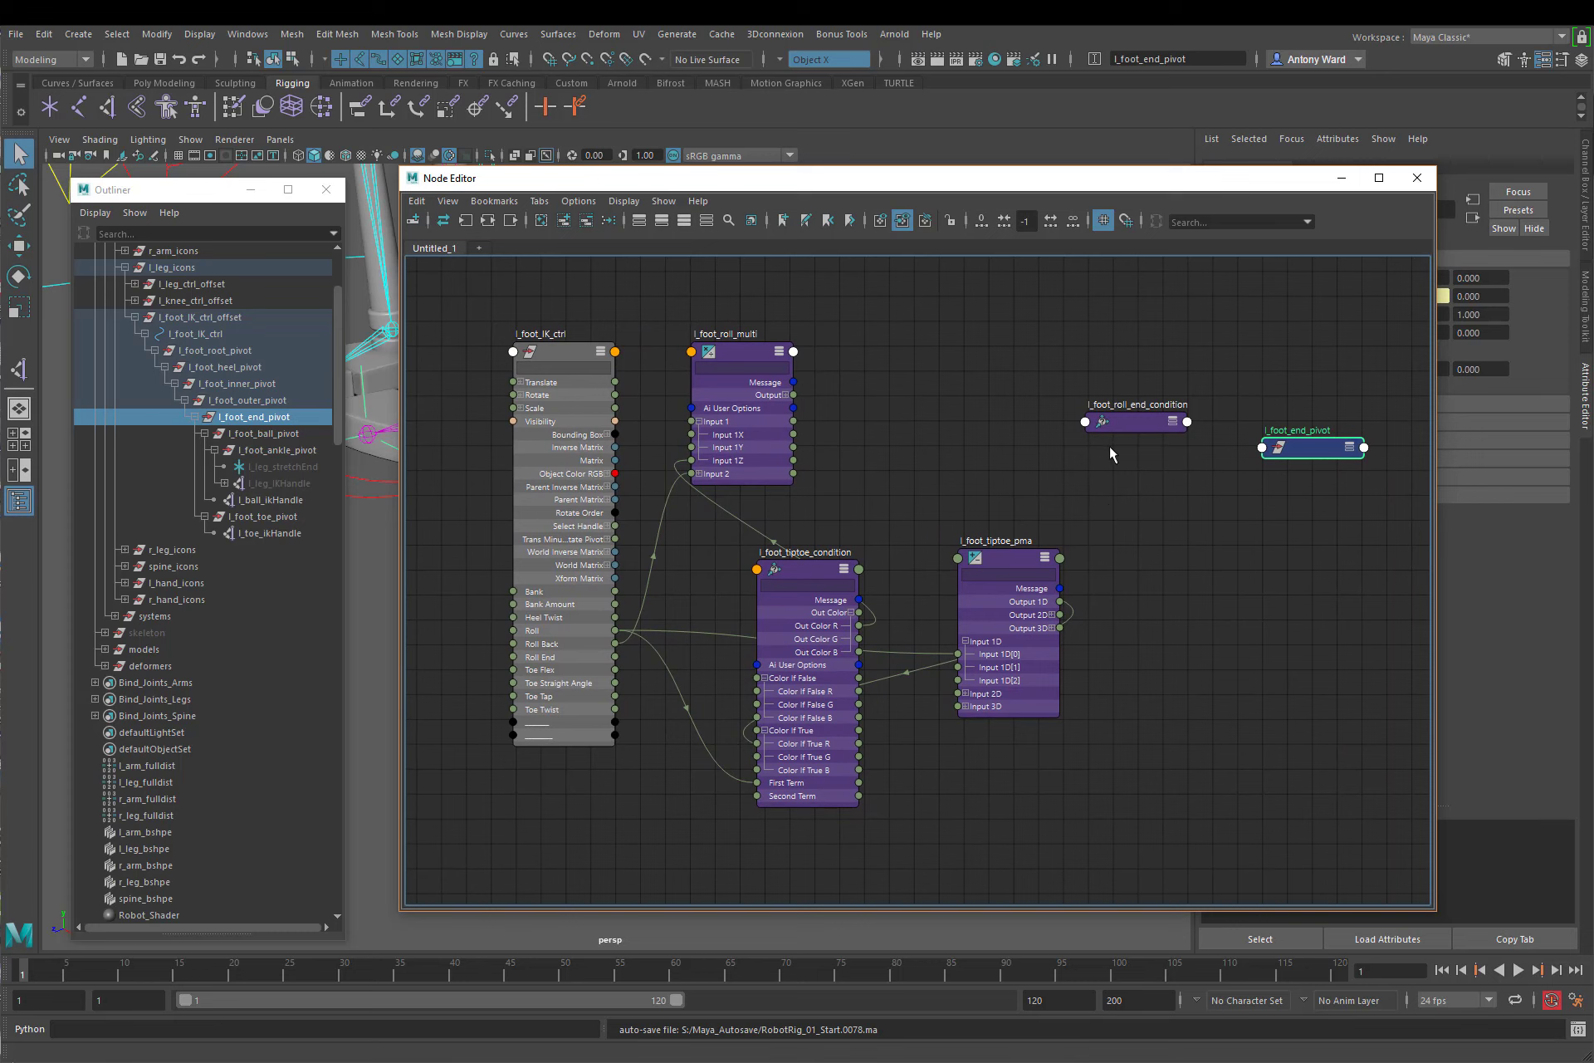
# Step: Expand the color attributes of l_foot_roll_end_condition and Rotate of l_foot_end_pivot, and move both nodes higher in the graph
pyautogui.click(1172, 421)
pyautogui.click(1092, 504)
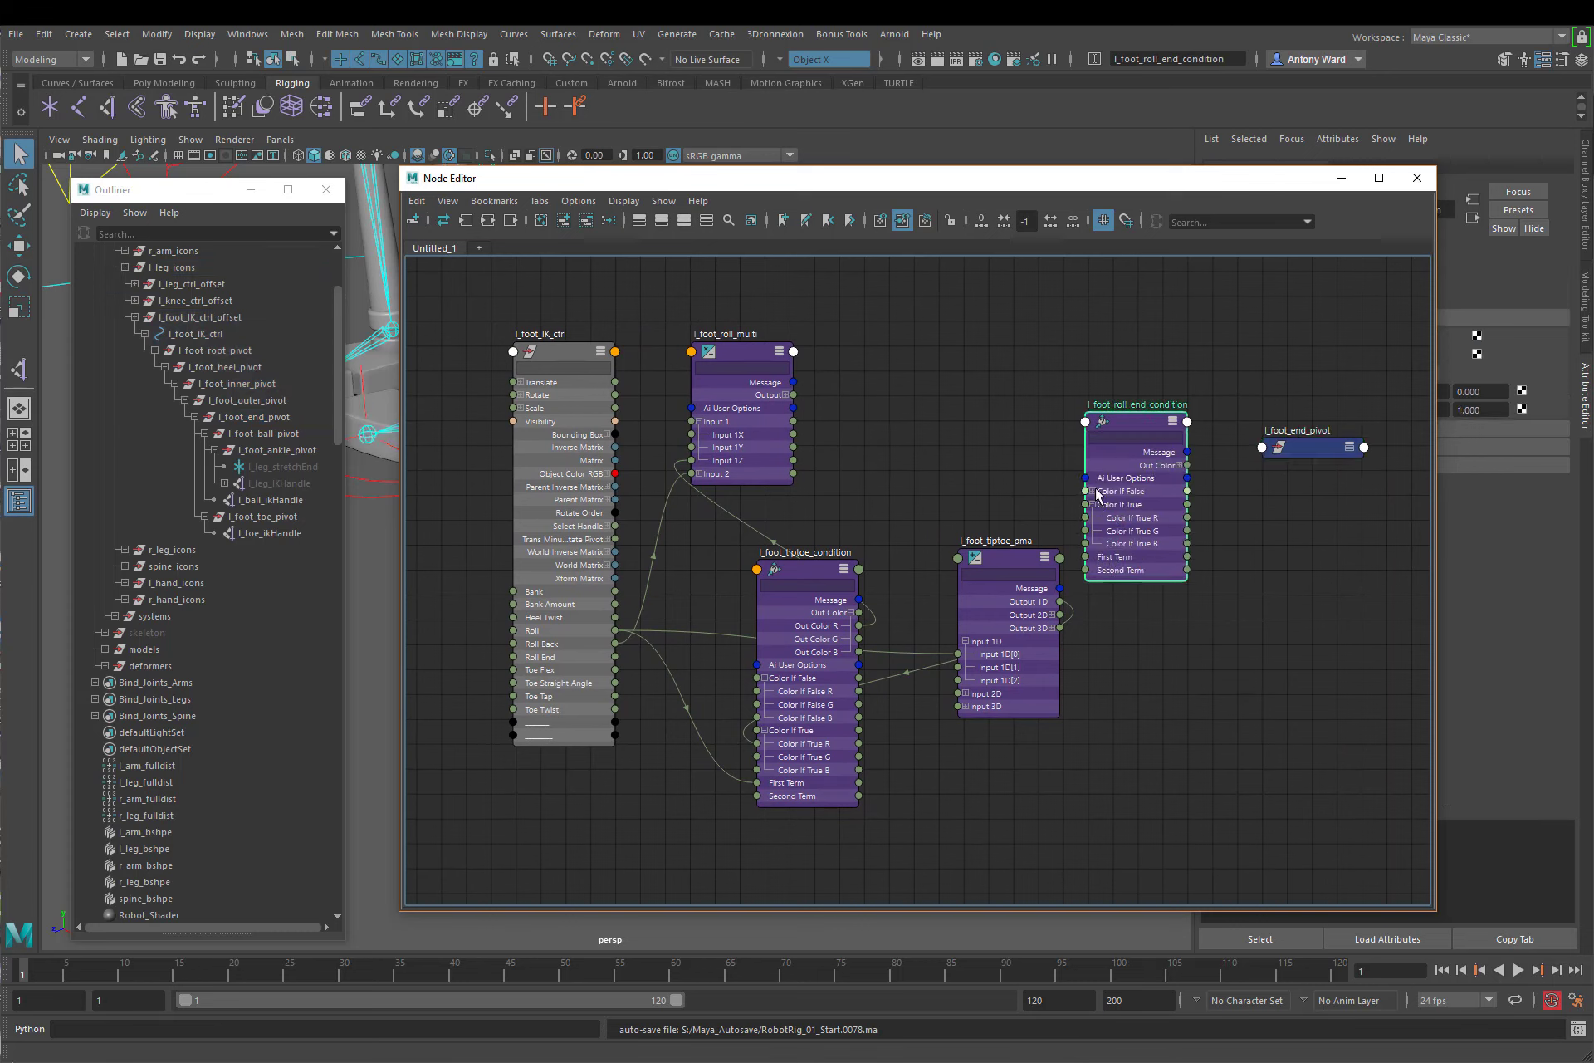
pyautogui.click(1092, 490)
pyautogui.click(1349, 447)
pyautogui.click(1268, 491)
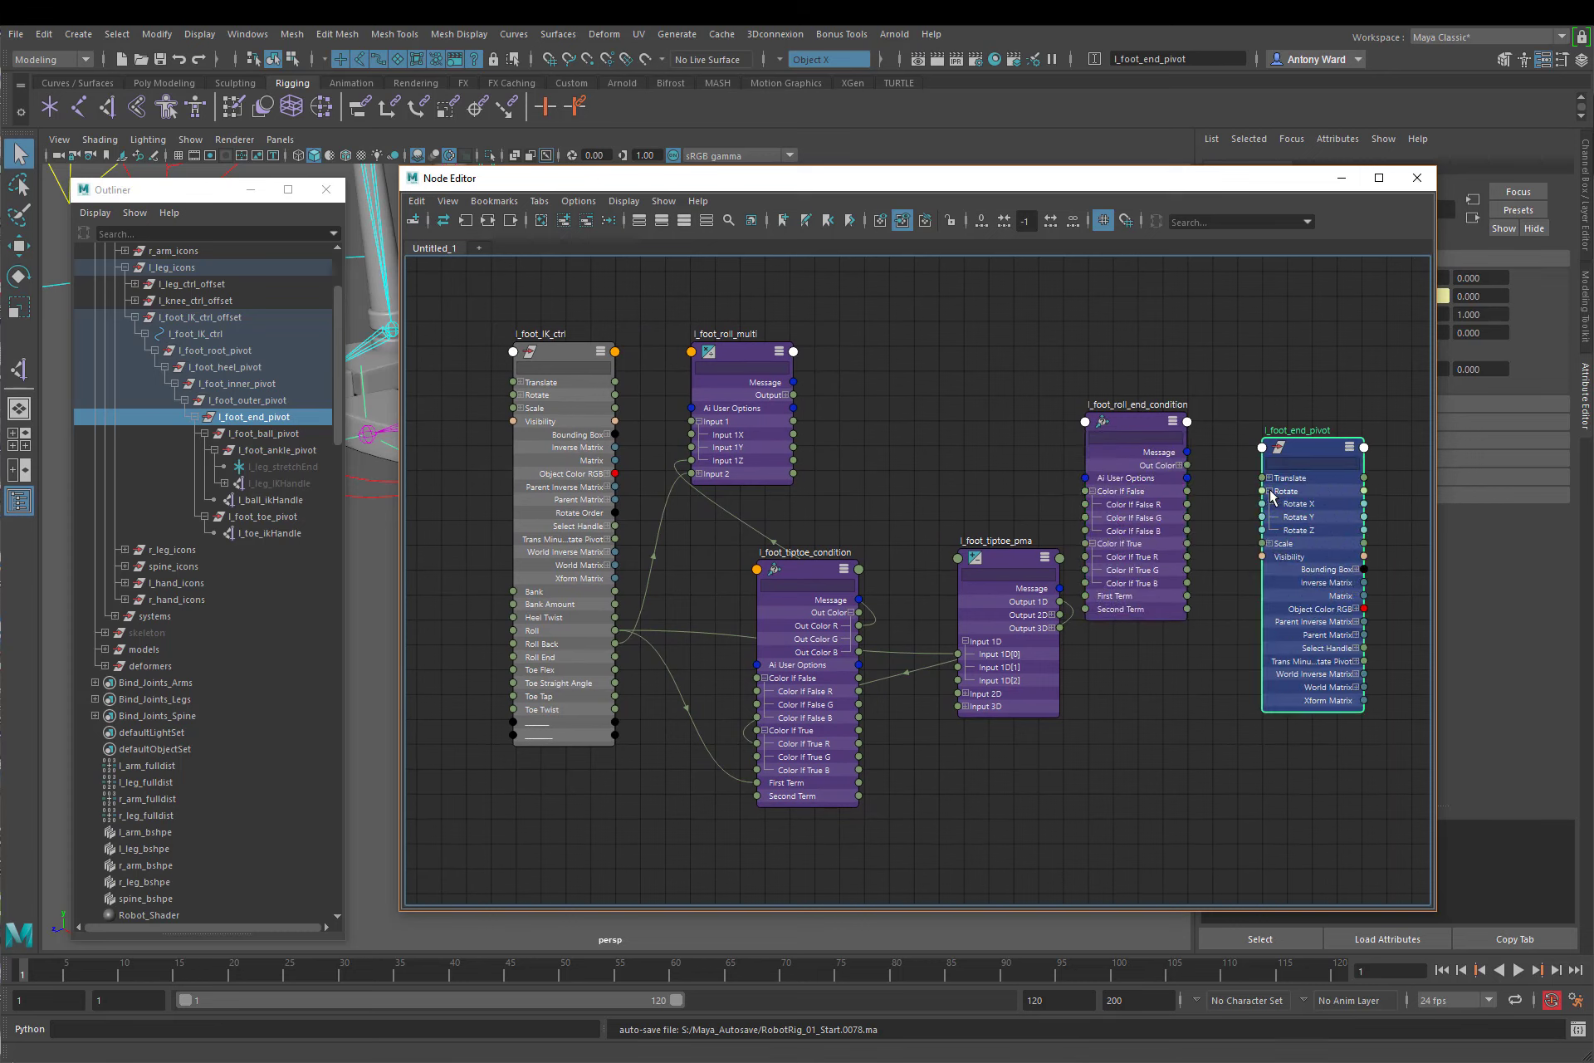
pyautogui.moveTo(1140, 425); pyautogui.dragTo(1074, 307)
pyautogui.moveTo(1320, 454); pyautogui.dragTo(1276, 332)
# Step: Connect l_foot_IK_ctrl's Roll End to Second Term and Color If True R of l_foot_roll_end_condition
pyautogui.click(903, 479)
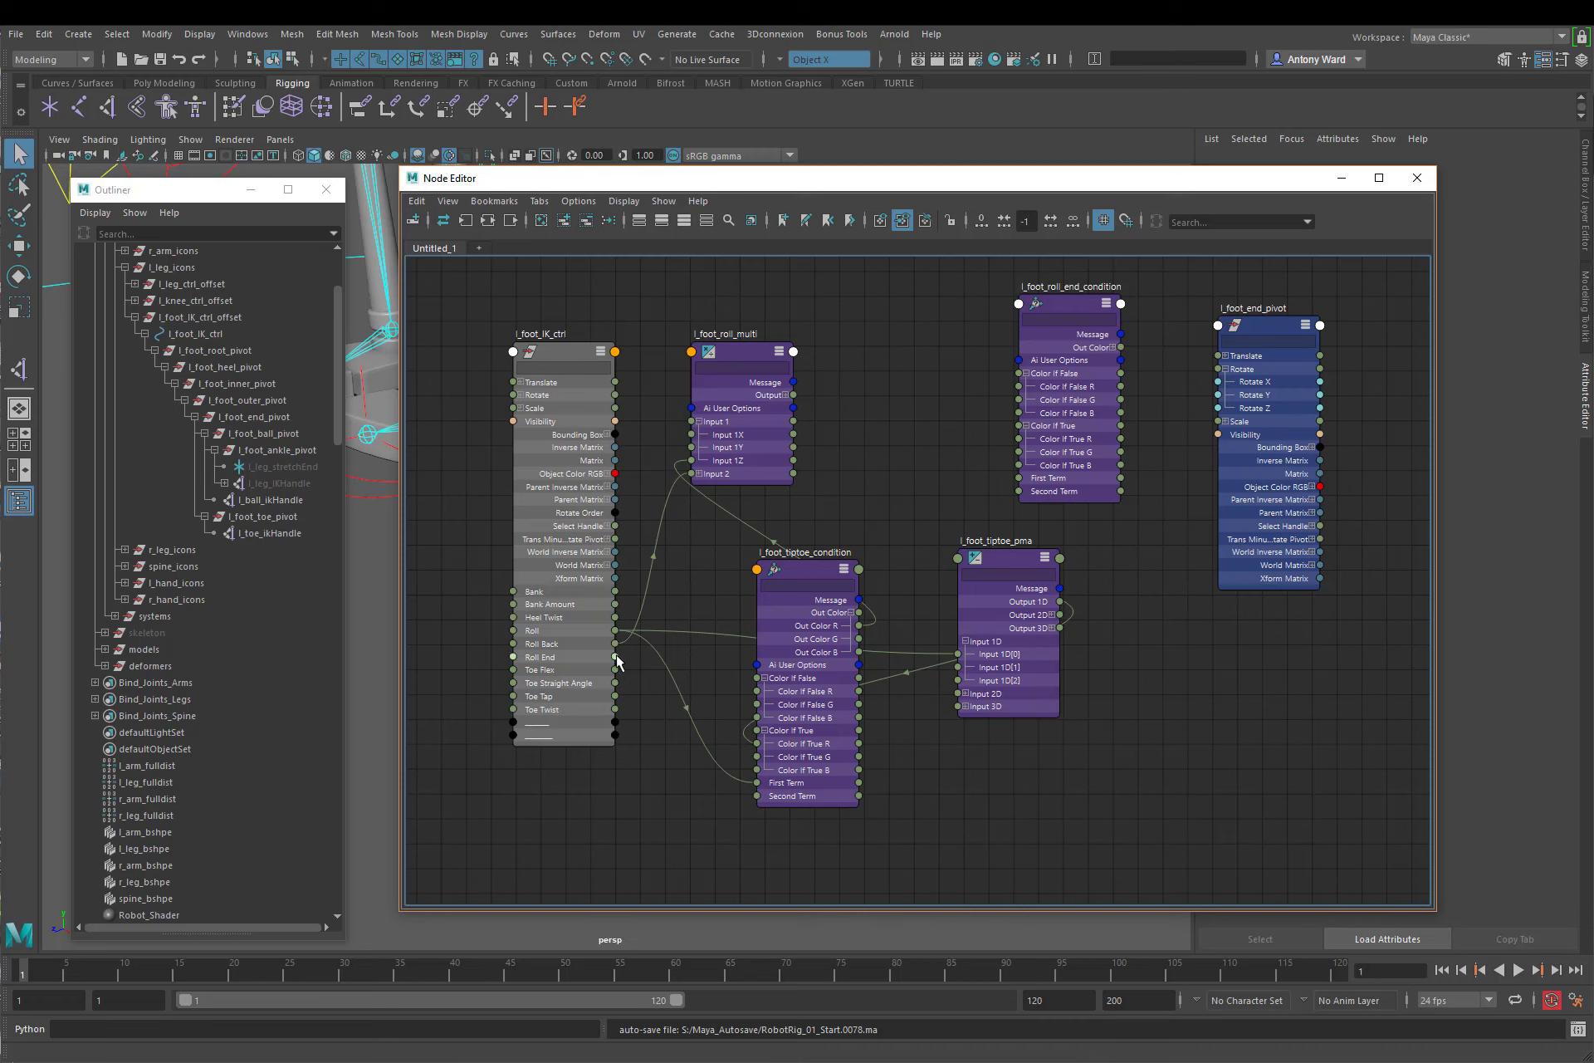
pyautogui.moveTo(617, 660); pyautogui.dragTo(1023, 489)
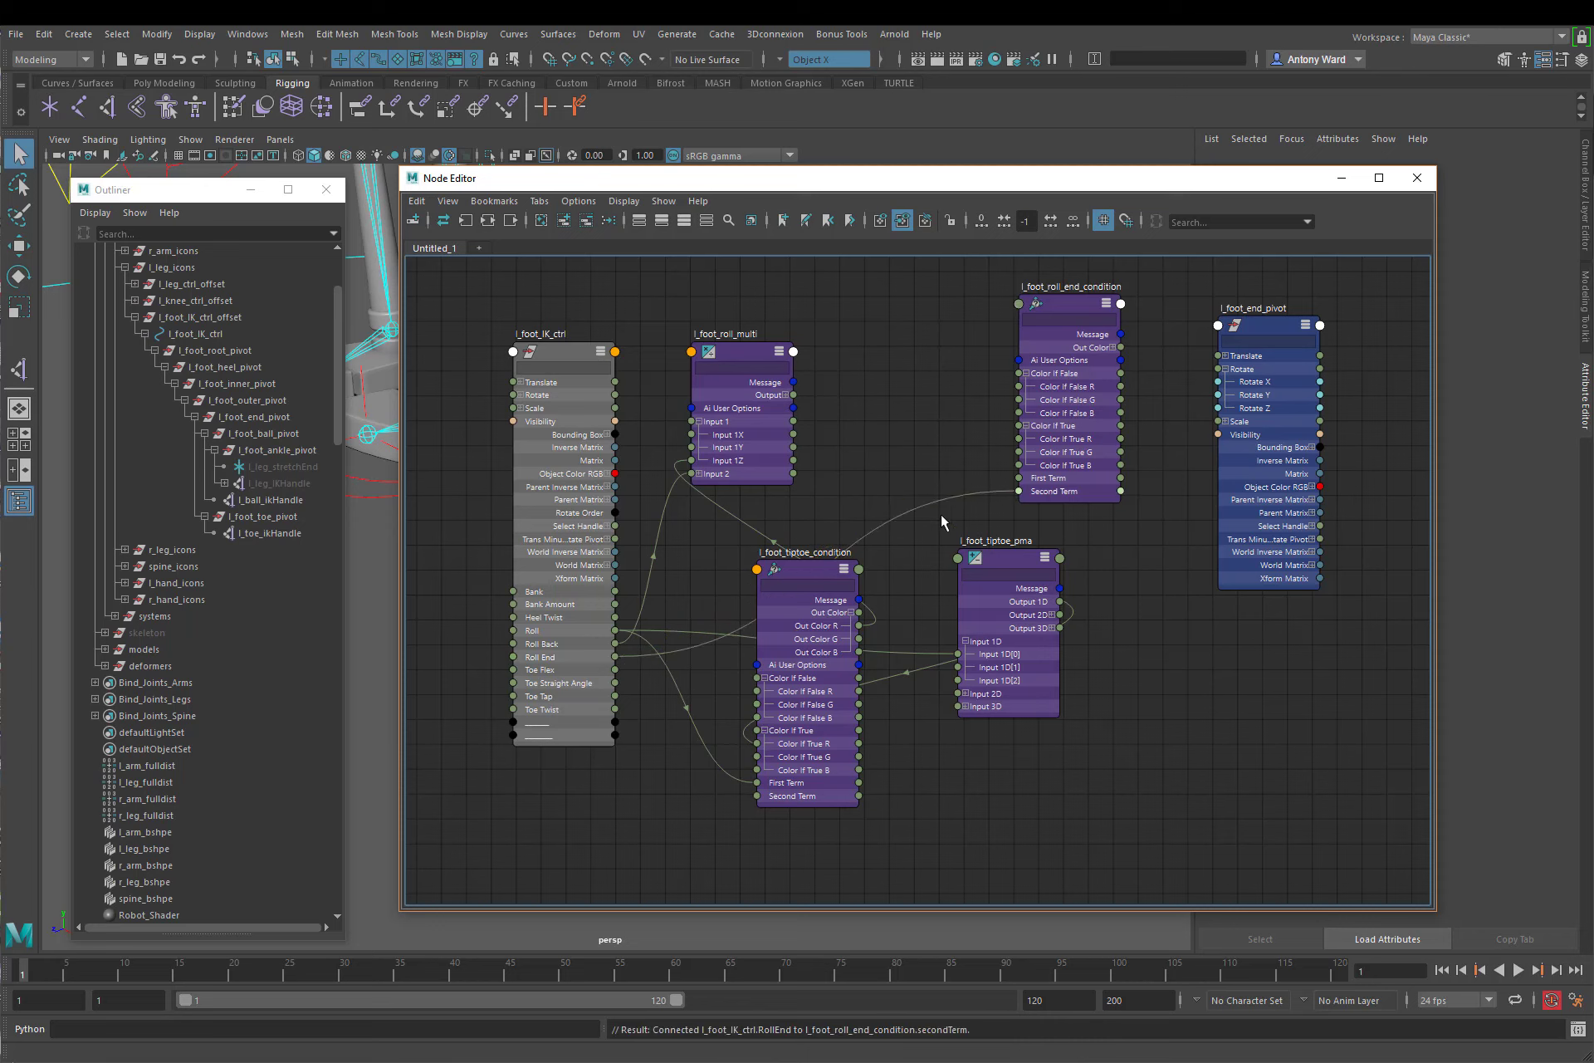
pyautogui.moveTo(615, 656); pyautogui.dragTo(1019, 439)
# Step: Connect l_foot_roll_multi's Output Z to First Term and Color If False R of l_foot_roll_end_condition
pyautogui.click(785, 396)
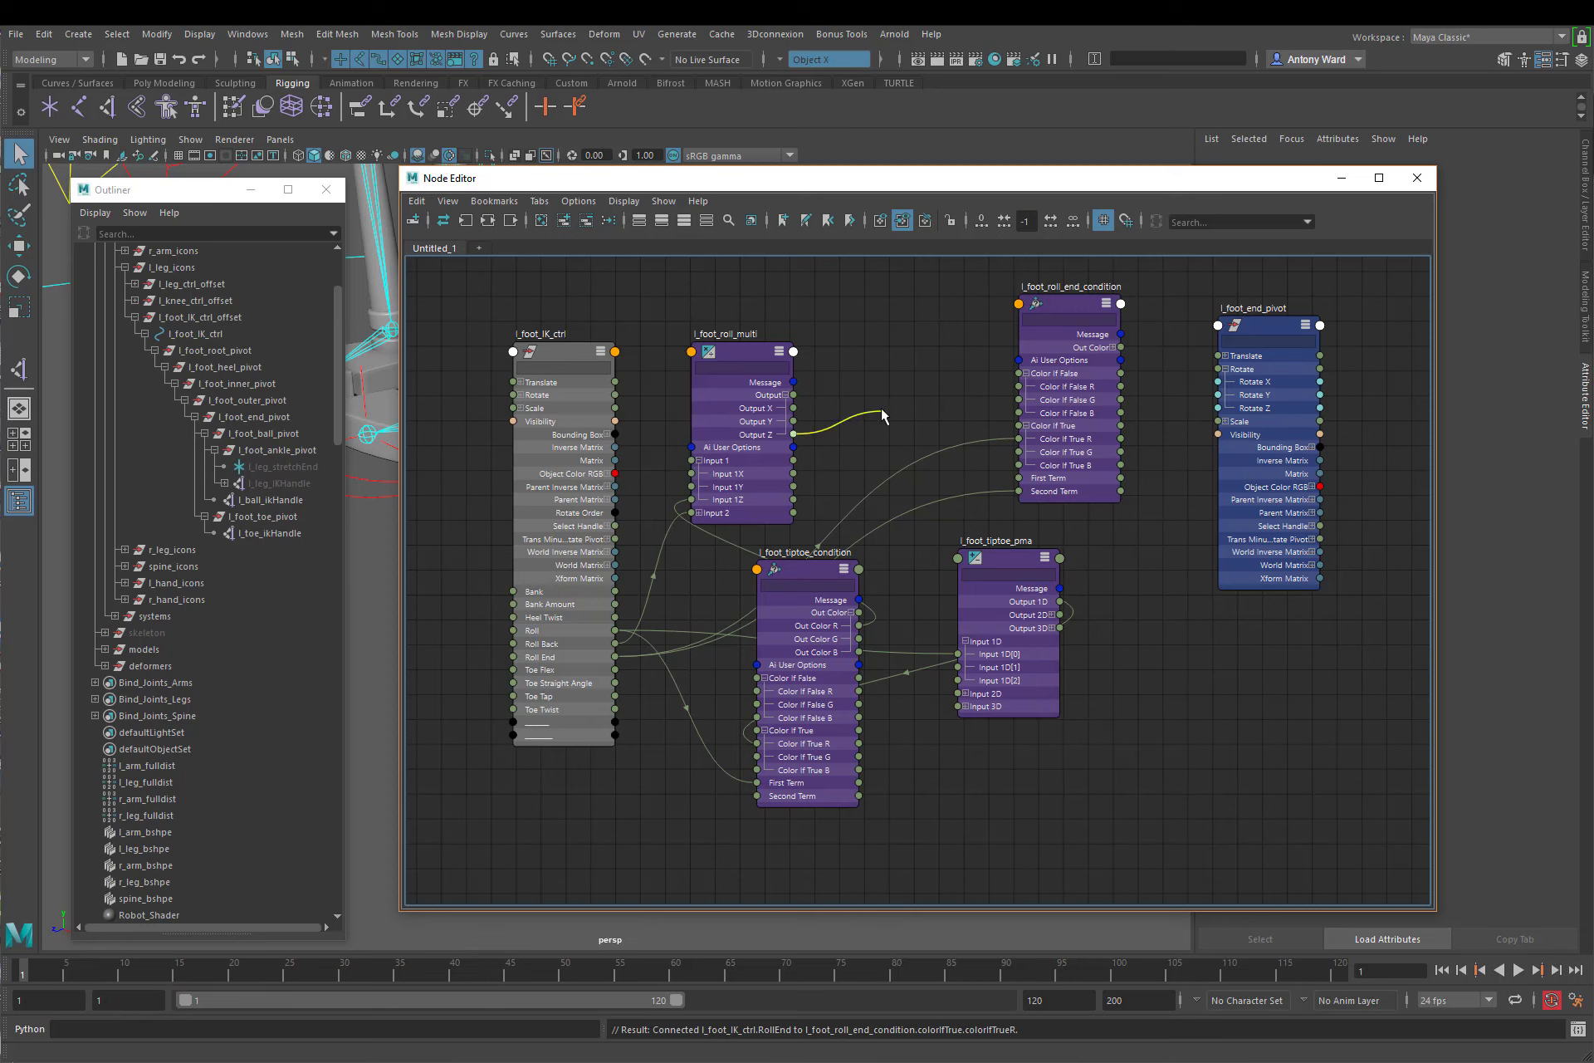
pyautogui.moveTo(880, 407); pyautogui.dragTo(1020, 477)
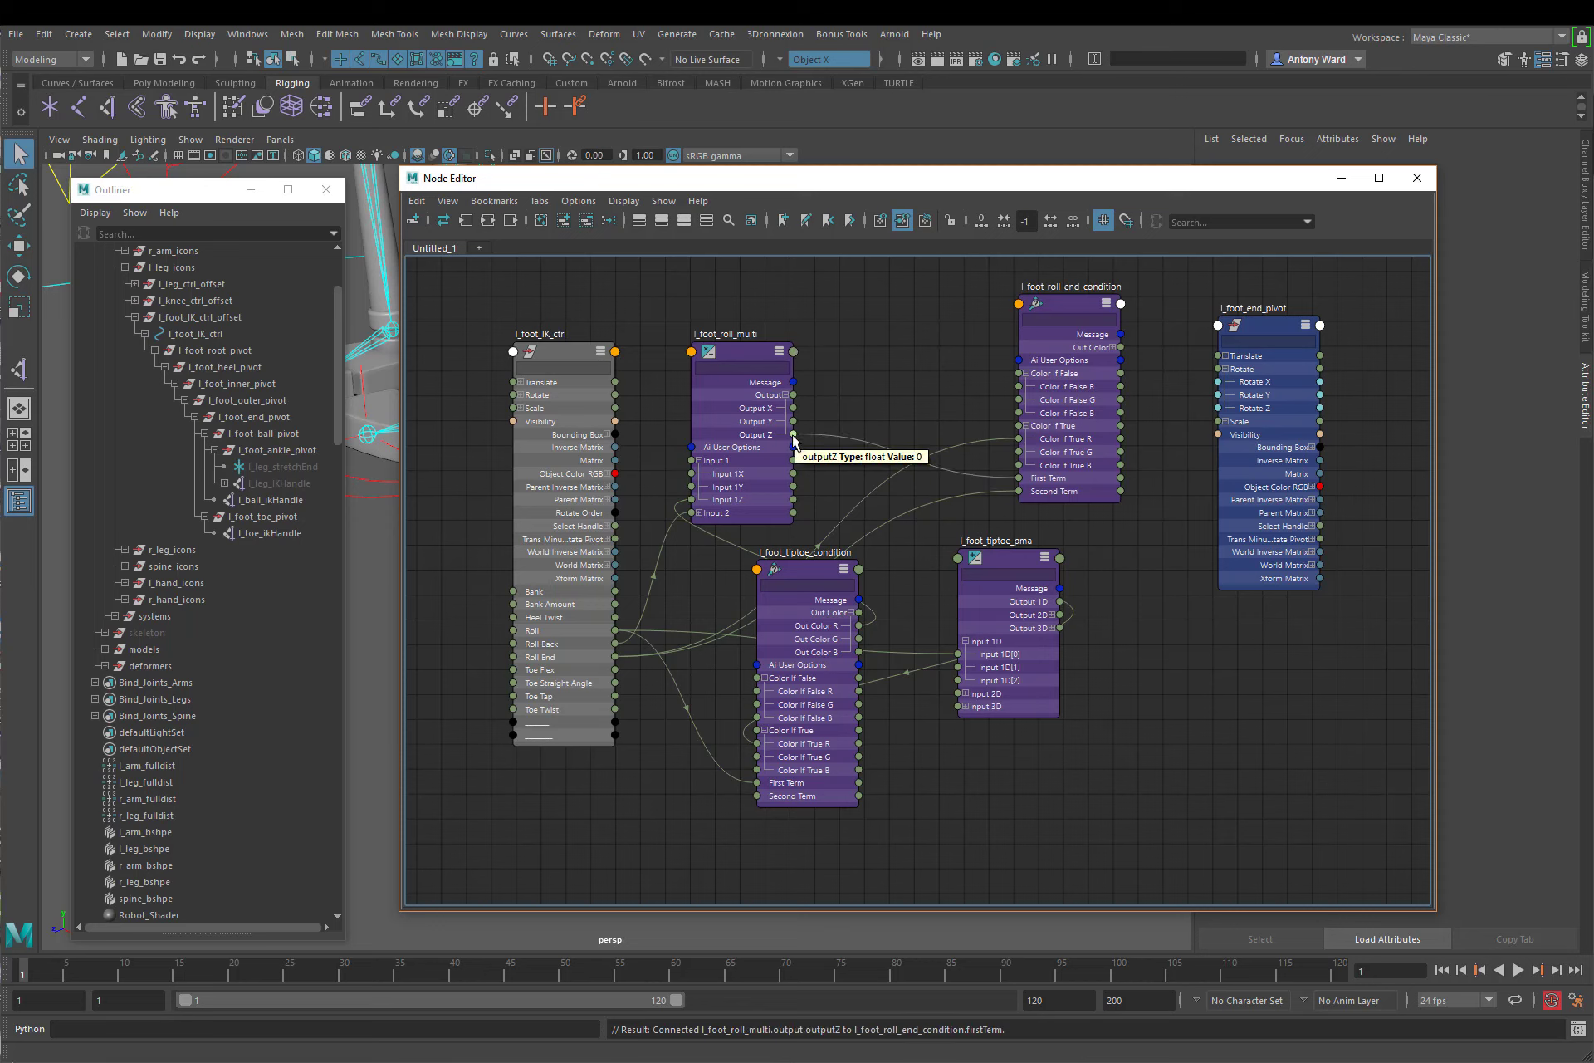
pyautogui.moveTo(794, 434); pyautogui.dragTo(1019, 392)
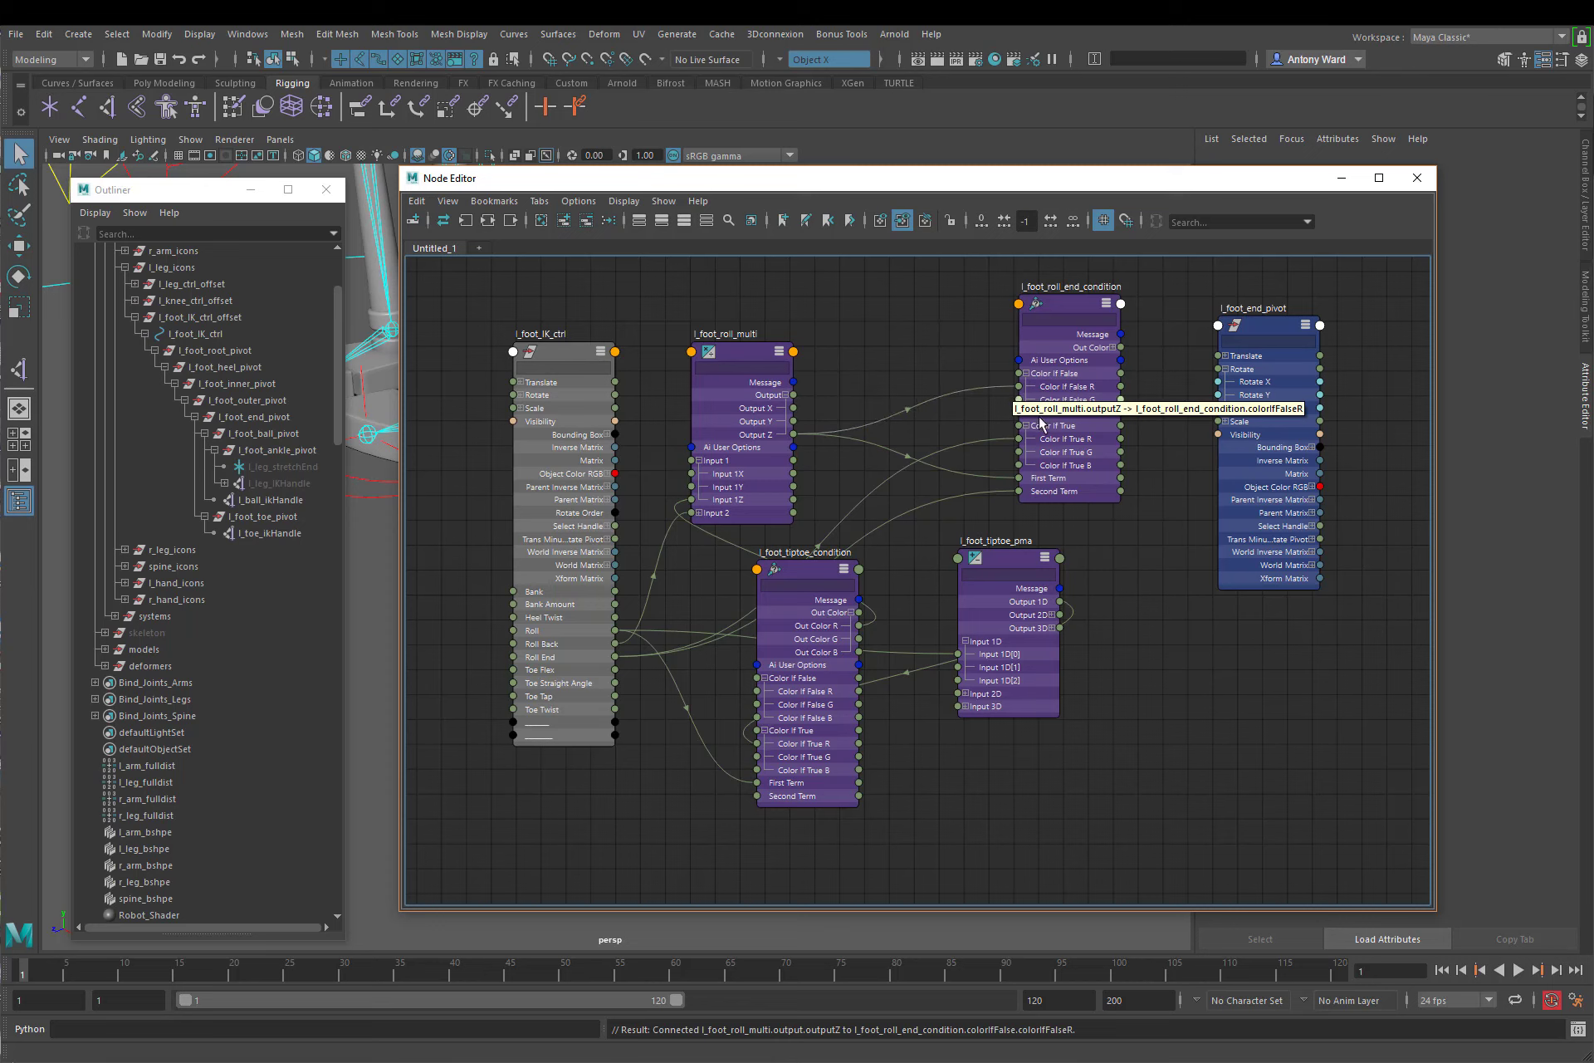
# Step: Connect l_foot_roll_end_condition's Out Color R to Rotate X of l_foot_end_pivot and rearrange the node graph
pyautogui.click(1114, 347)
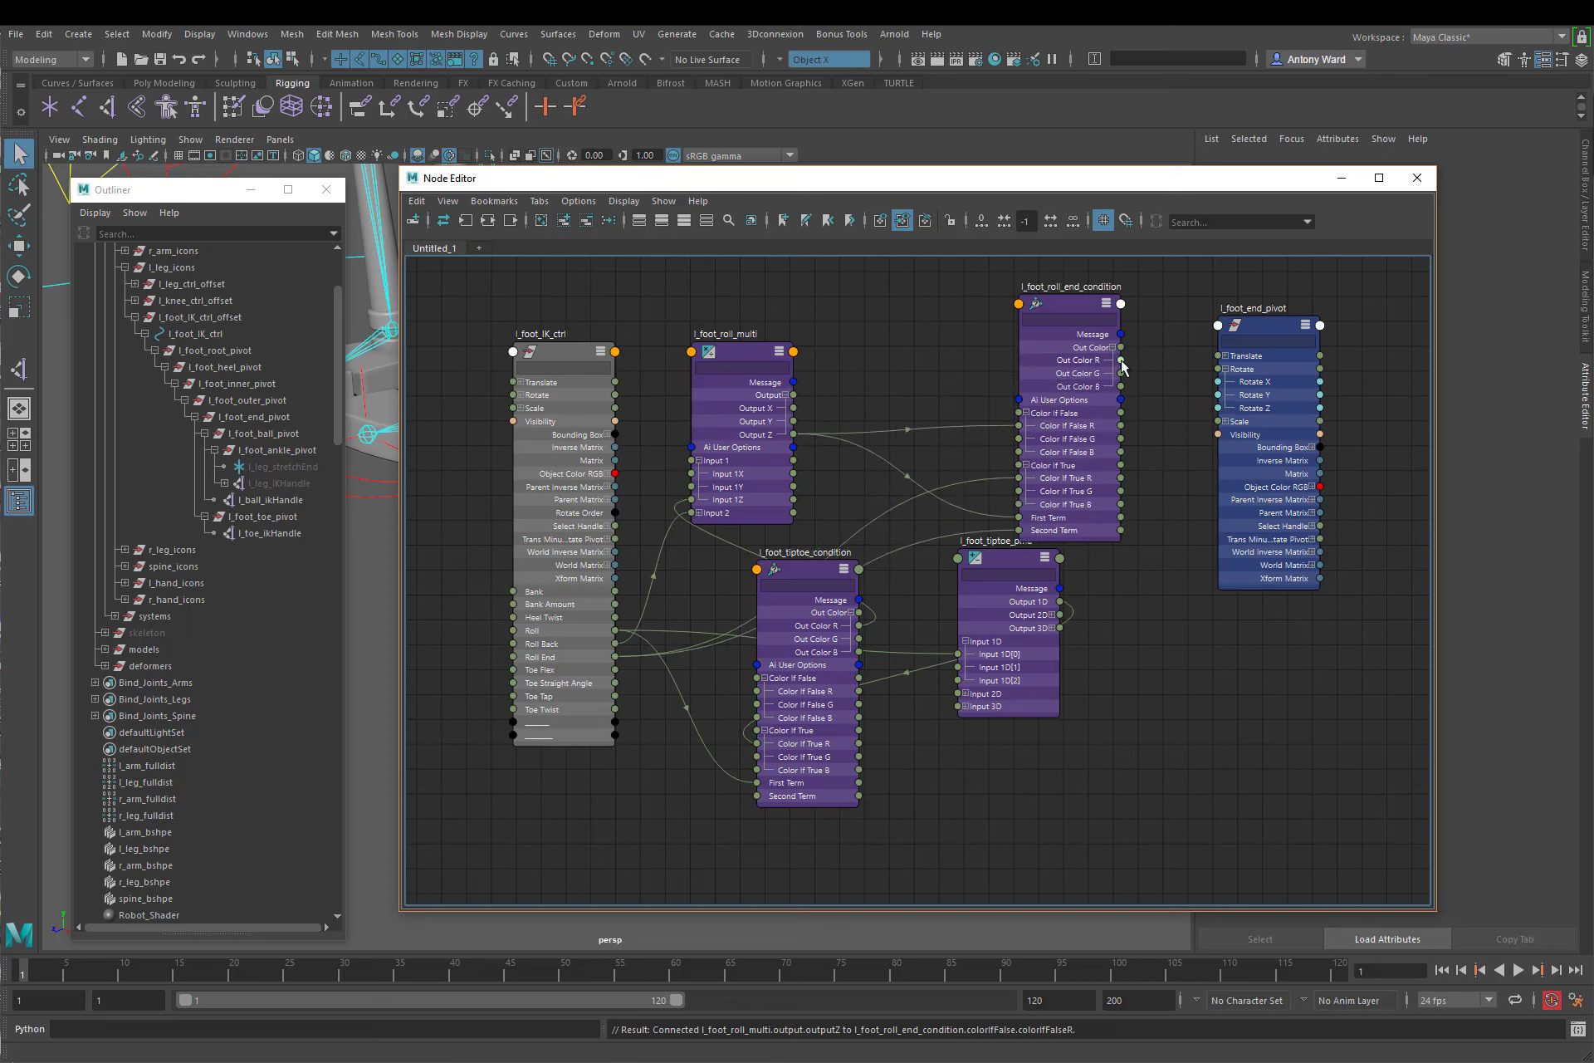
pyautogui.moveTo(1121, 360); pyautogui.dragTo(1218, 382)
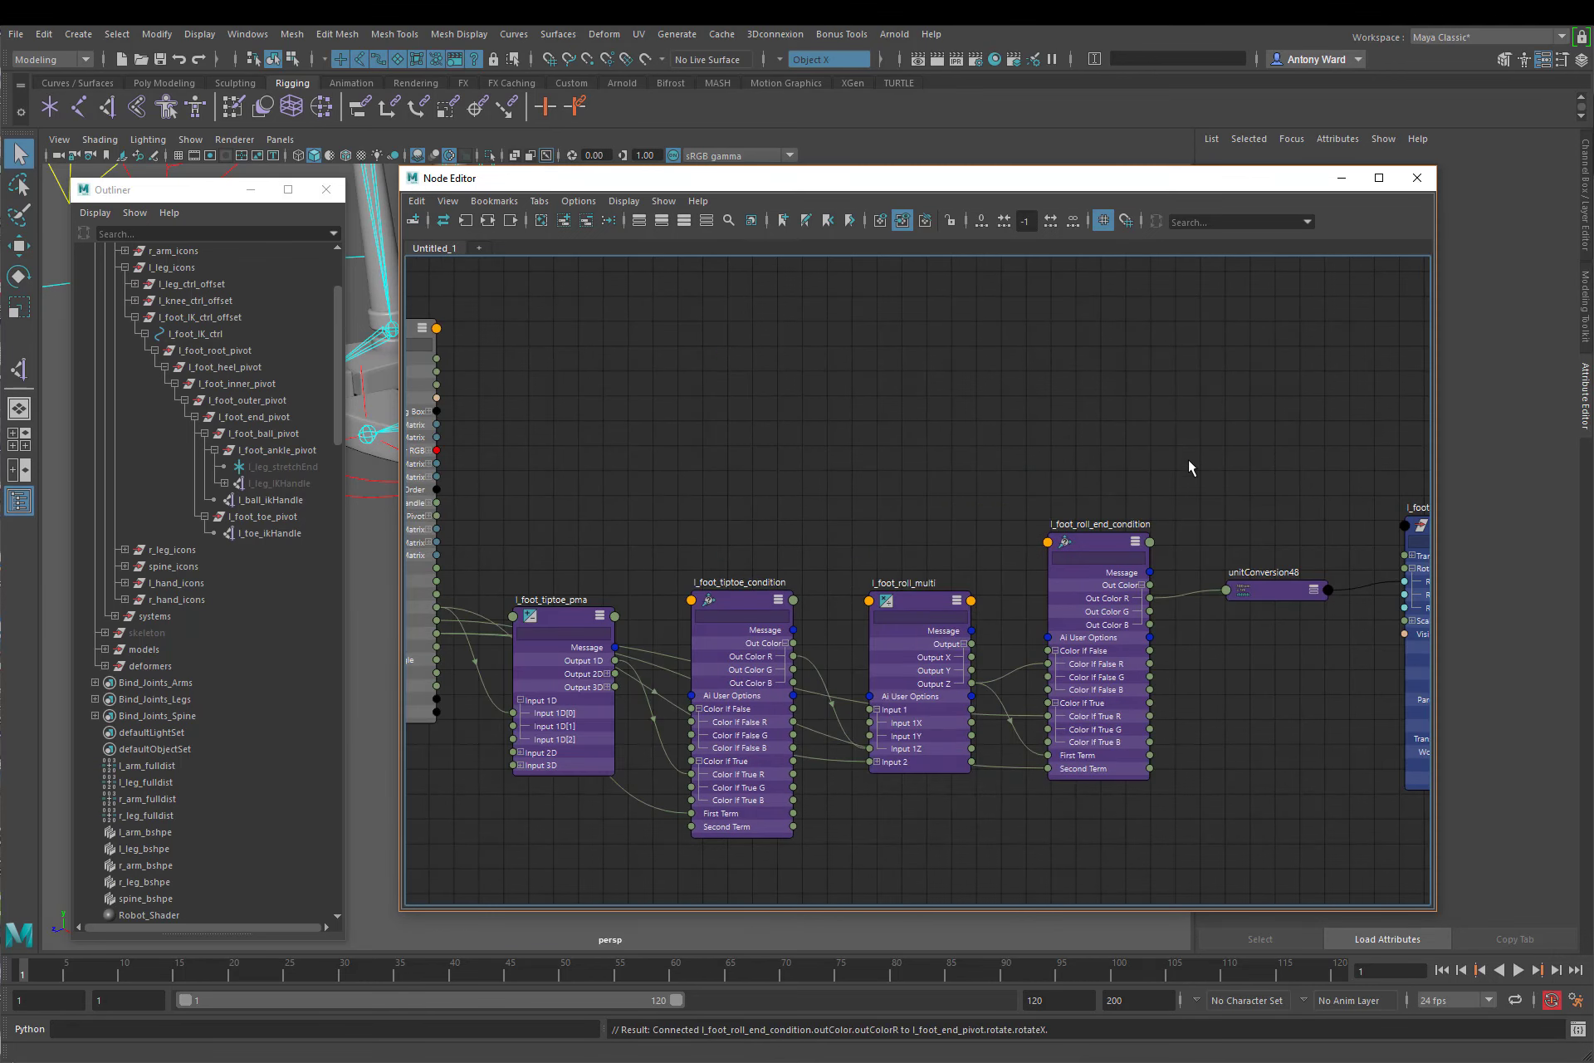
pyautogui.press('a')
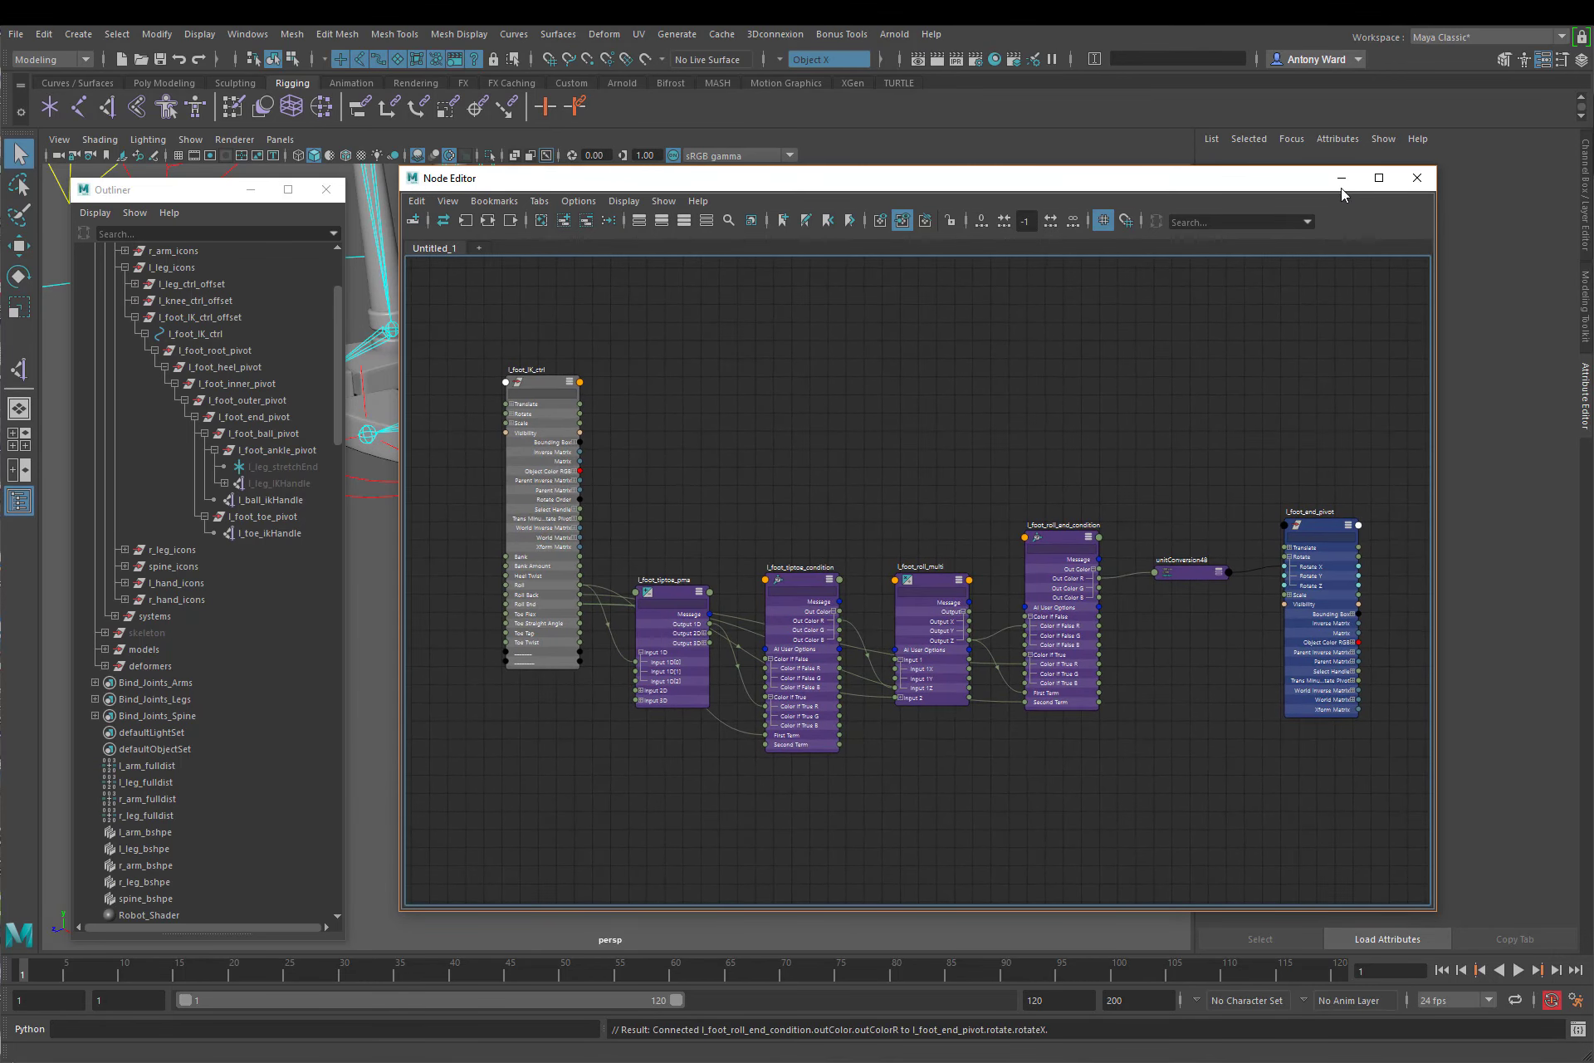
# Step: Minimize the Node Editor and pick the Roll attribute of l_foot_IK_ctrl to test the foot roll
pyautogui.click(1343, 181)
pyautogui.keyDown('alt'); pyautogui.moveTo(771, 475); pyautogui.dragTo(877, 500, button='middle'); pyautogui.keyUp('alt')
pyautogui.moveTo(878, 496); pyautogui.dragTo(899, 534)
pyautogui.click(1586, 199)
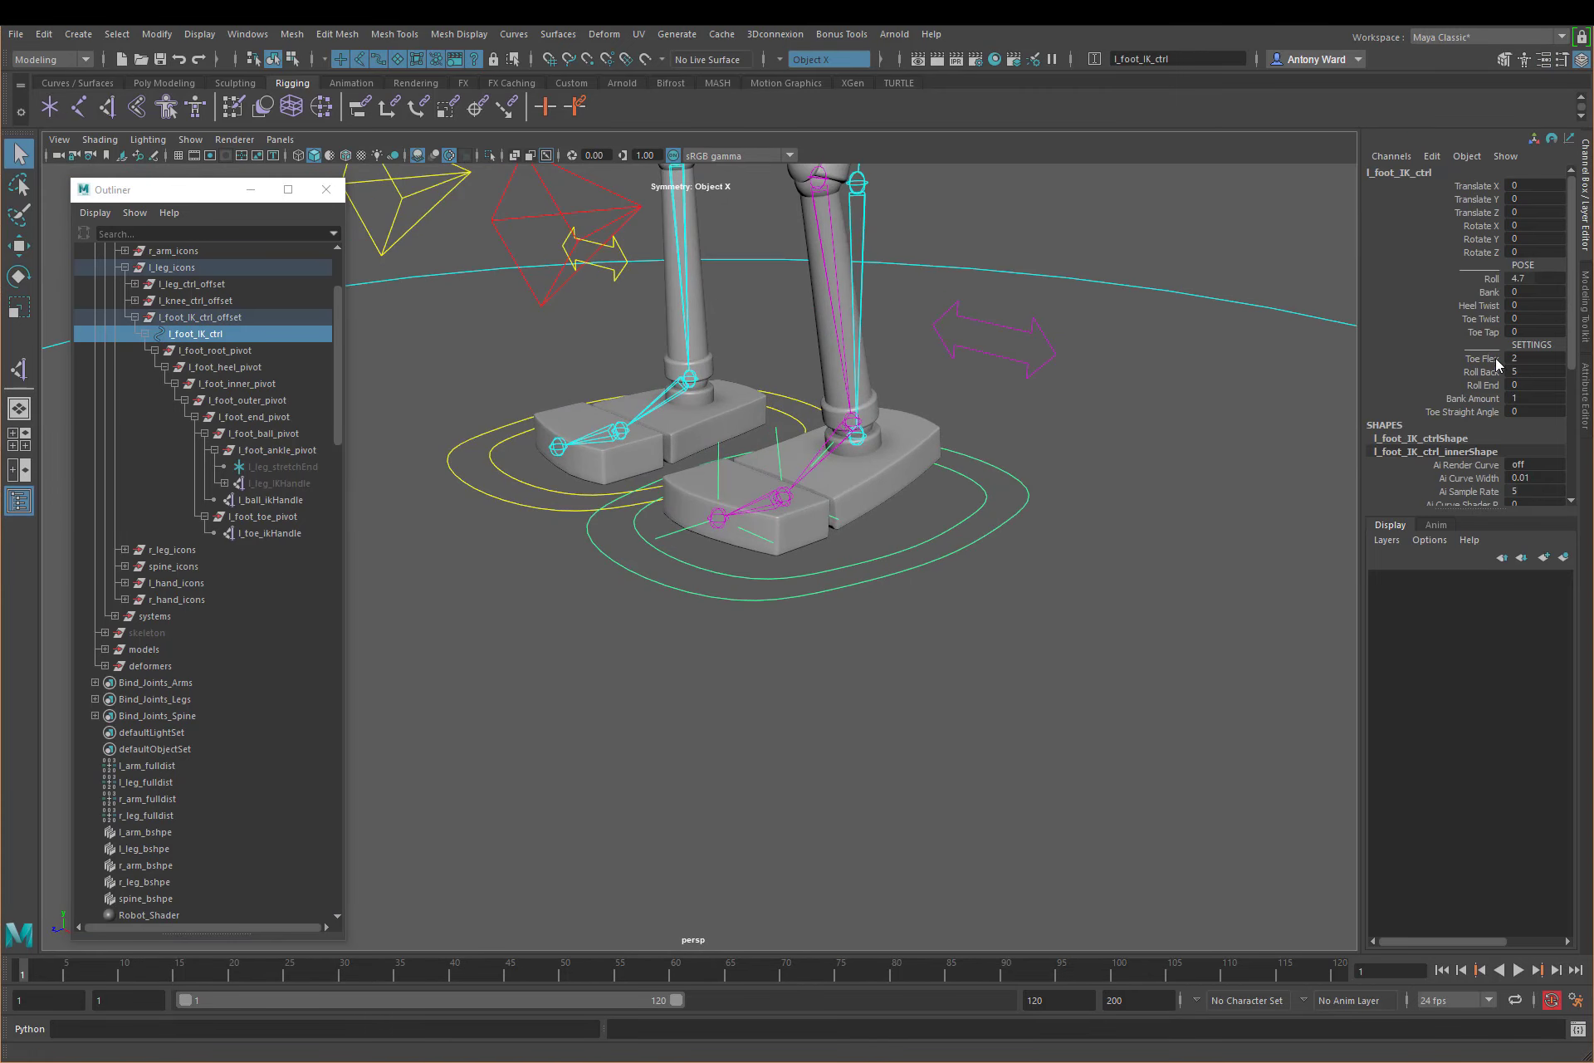
pyautogui.click(1491, 278)
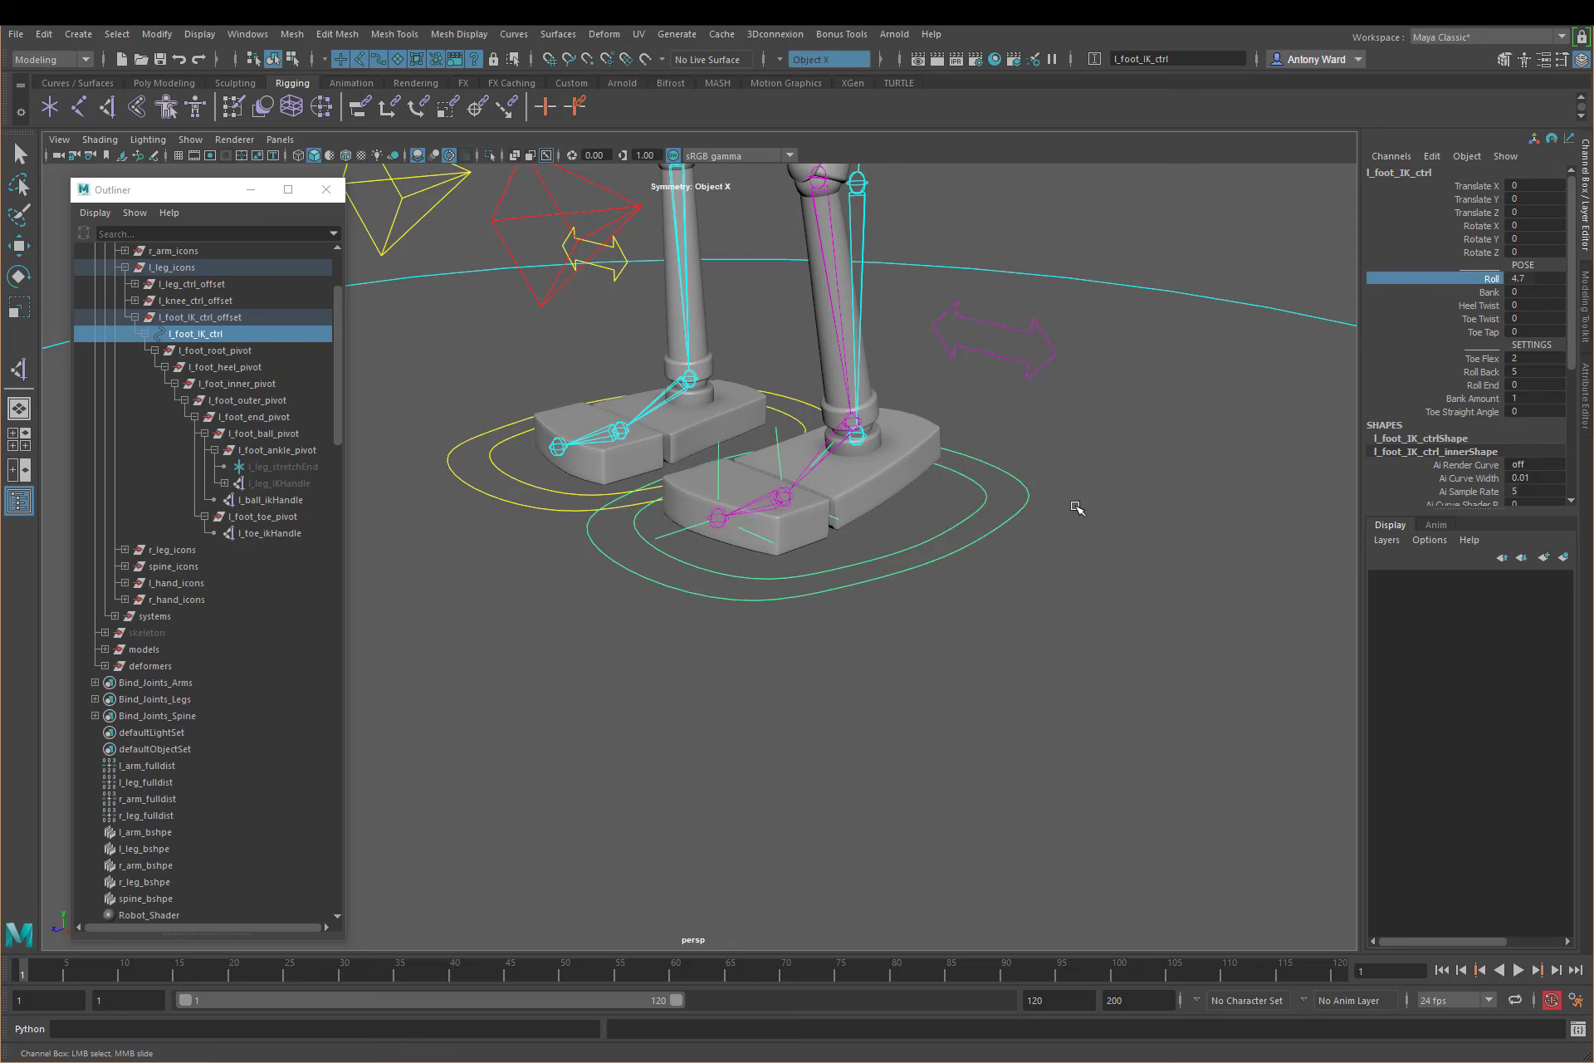
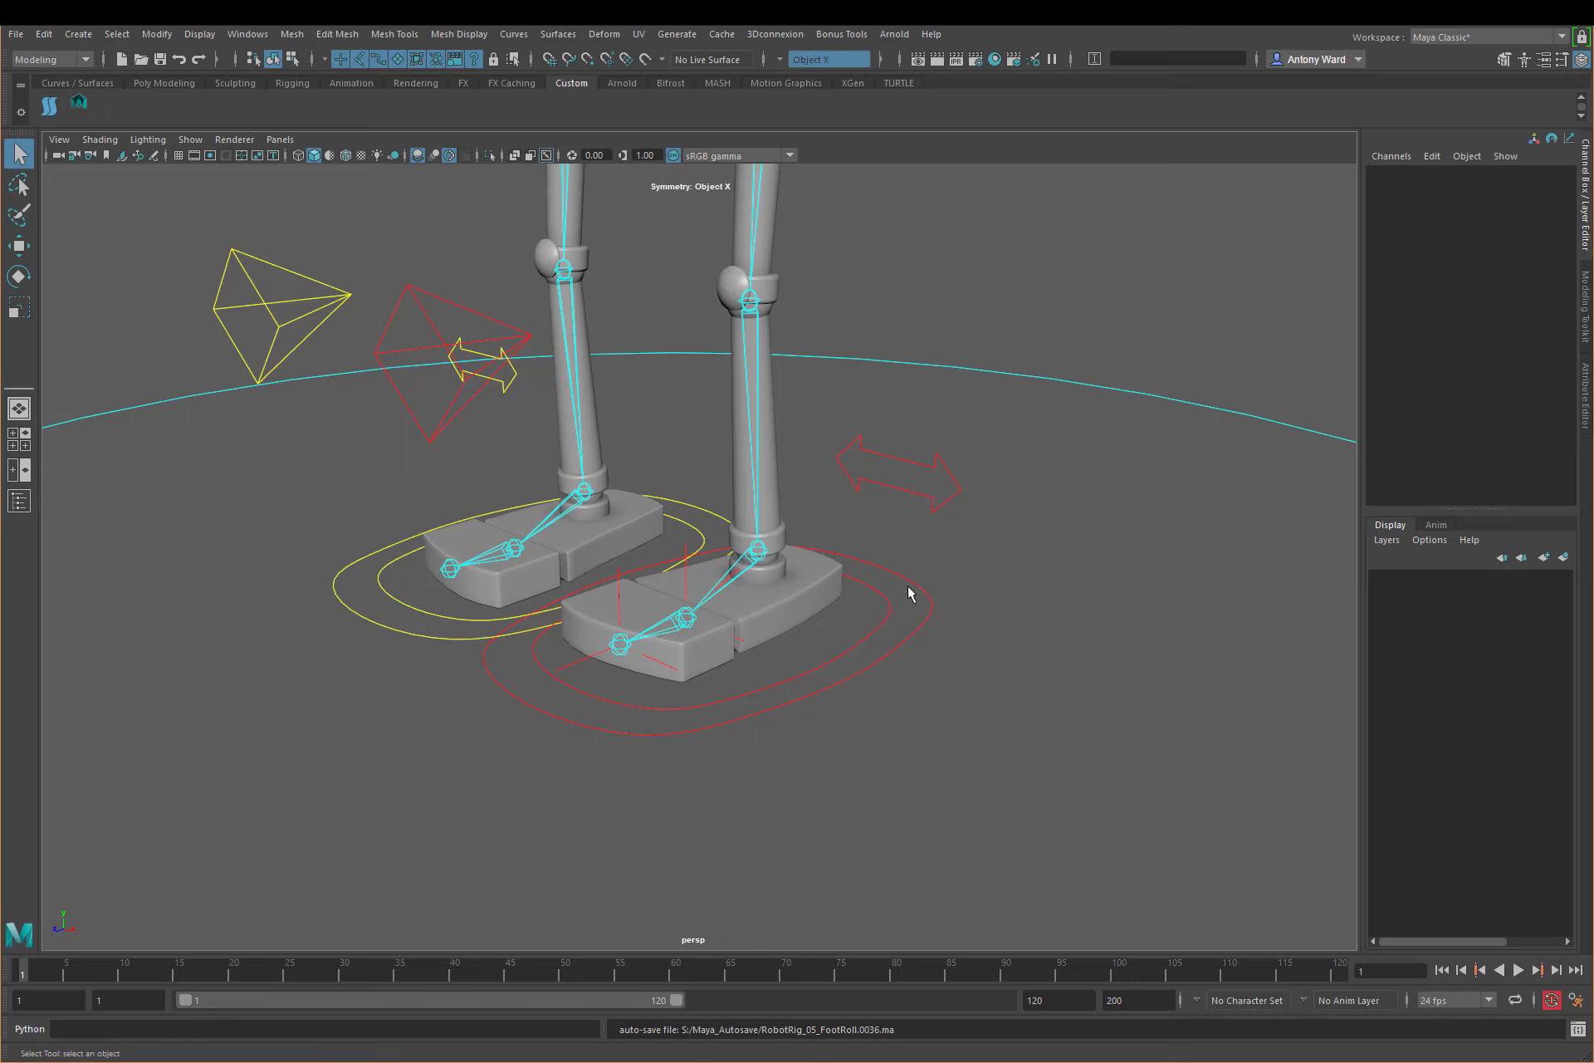
# Step: Select l_foot_IK_ctrl, test its Roll attribute by scrubbing it, and reset Roll to 0
pyautogui.moveTo(910, 592); pyautogui.dragTo(1002, 665)
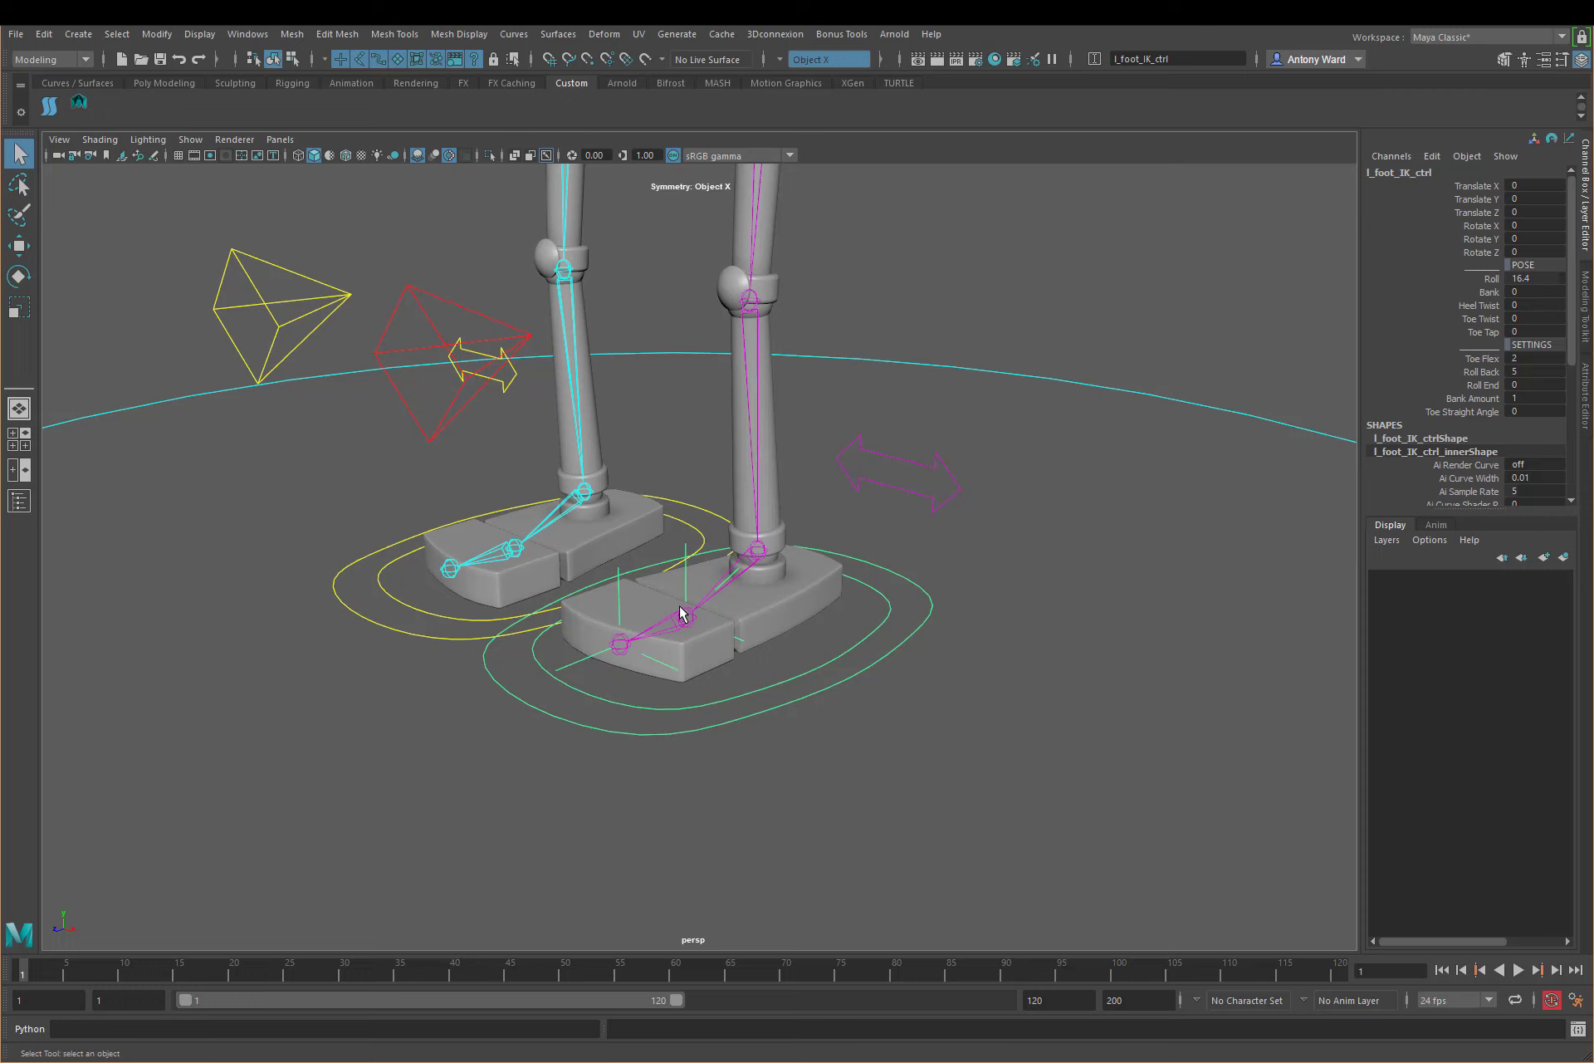
pyautogui.click(1492, 279)
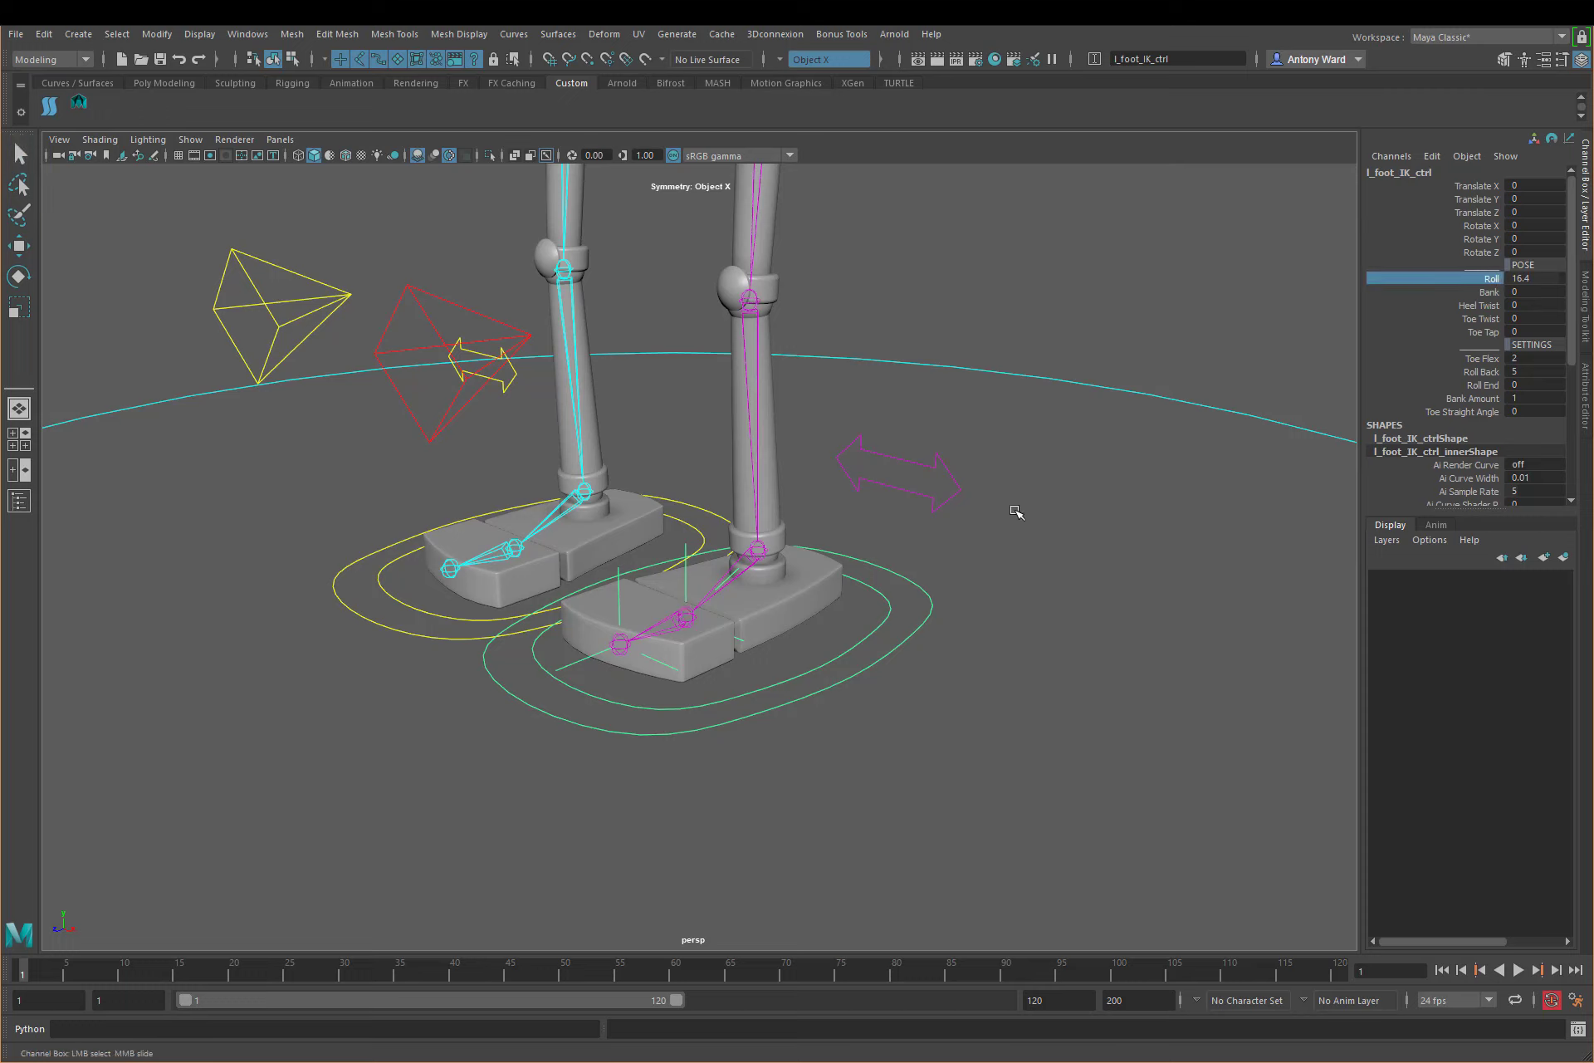
pyautogui.moveTo(1018, 510); pyautogui.dragTo(971, 508, button='middle')
pyautogui.doubleClick(1528, 279)
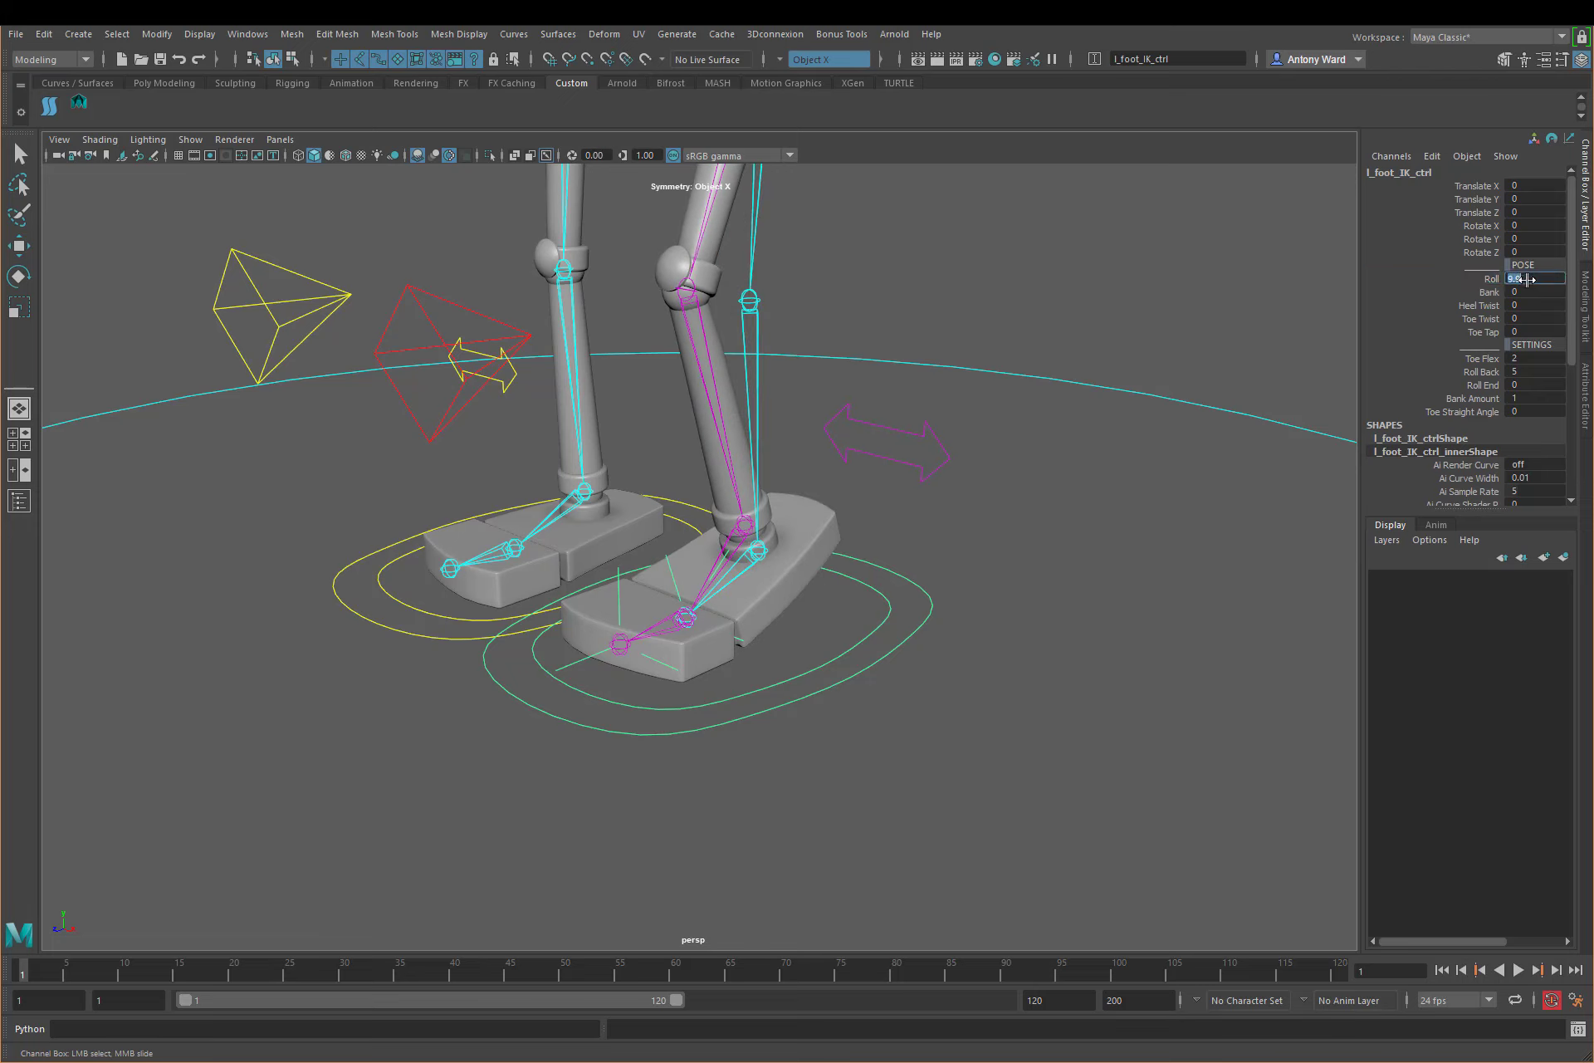
pyautogui.write('0')
pyautogui.press('Return')
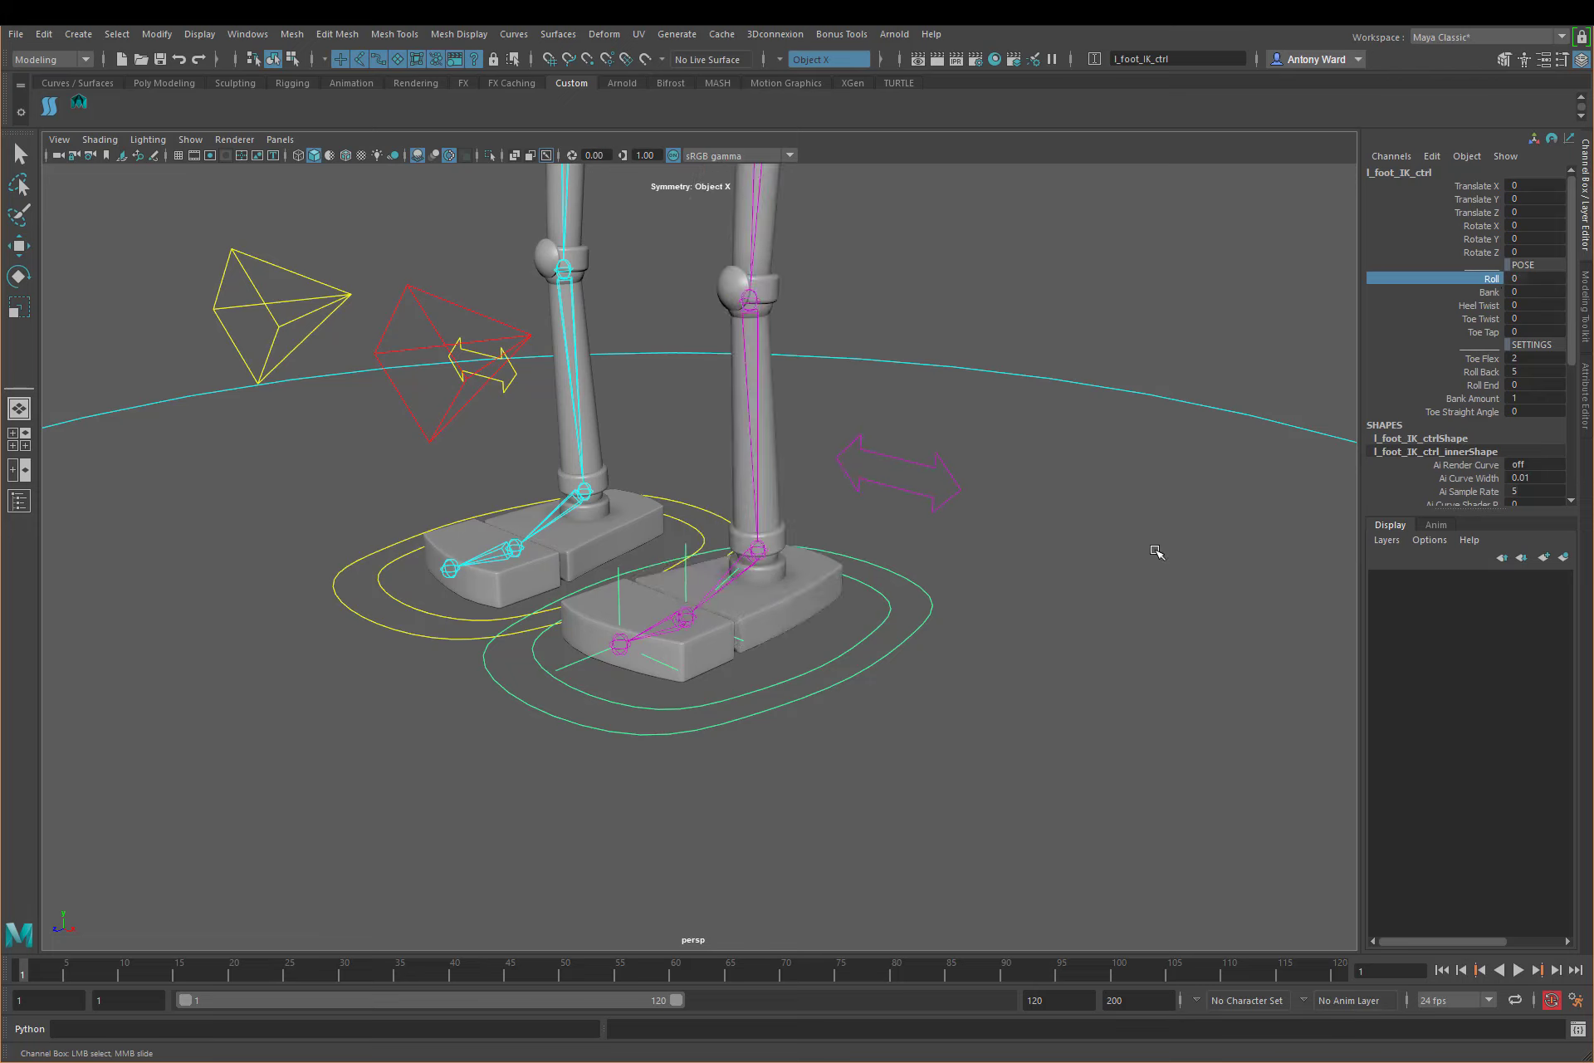
# Step: Test the foot roll again, scrubbing Roll on l_foot_IK_ctrl up to 20
pyautogui.moveTo(1092, 584)
pyautogui.mouseDown(button='middle')
pyautogui.moveTo(992, 569)
pyautogui.moveTo(1217, 569)
pyautogui.moveTo(1092, 569)
pyautogui.mouseUp(button='middle')
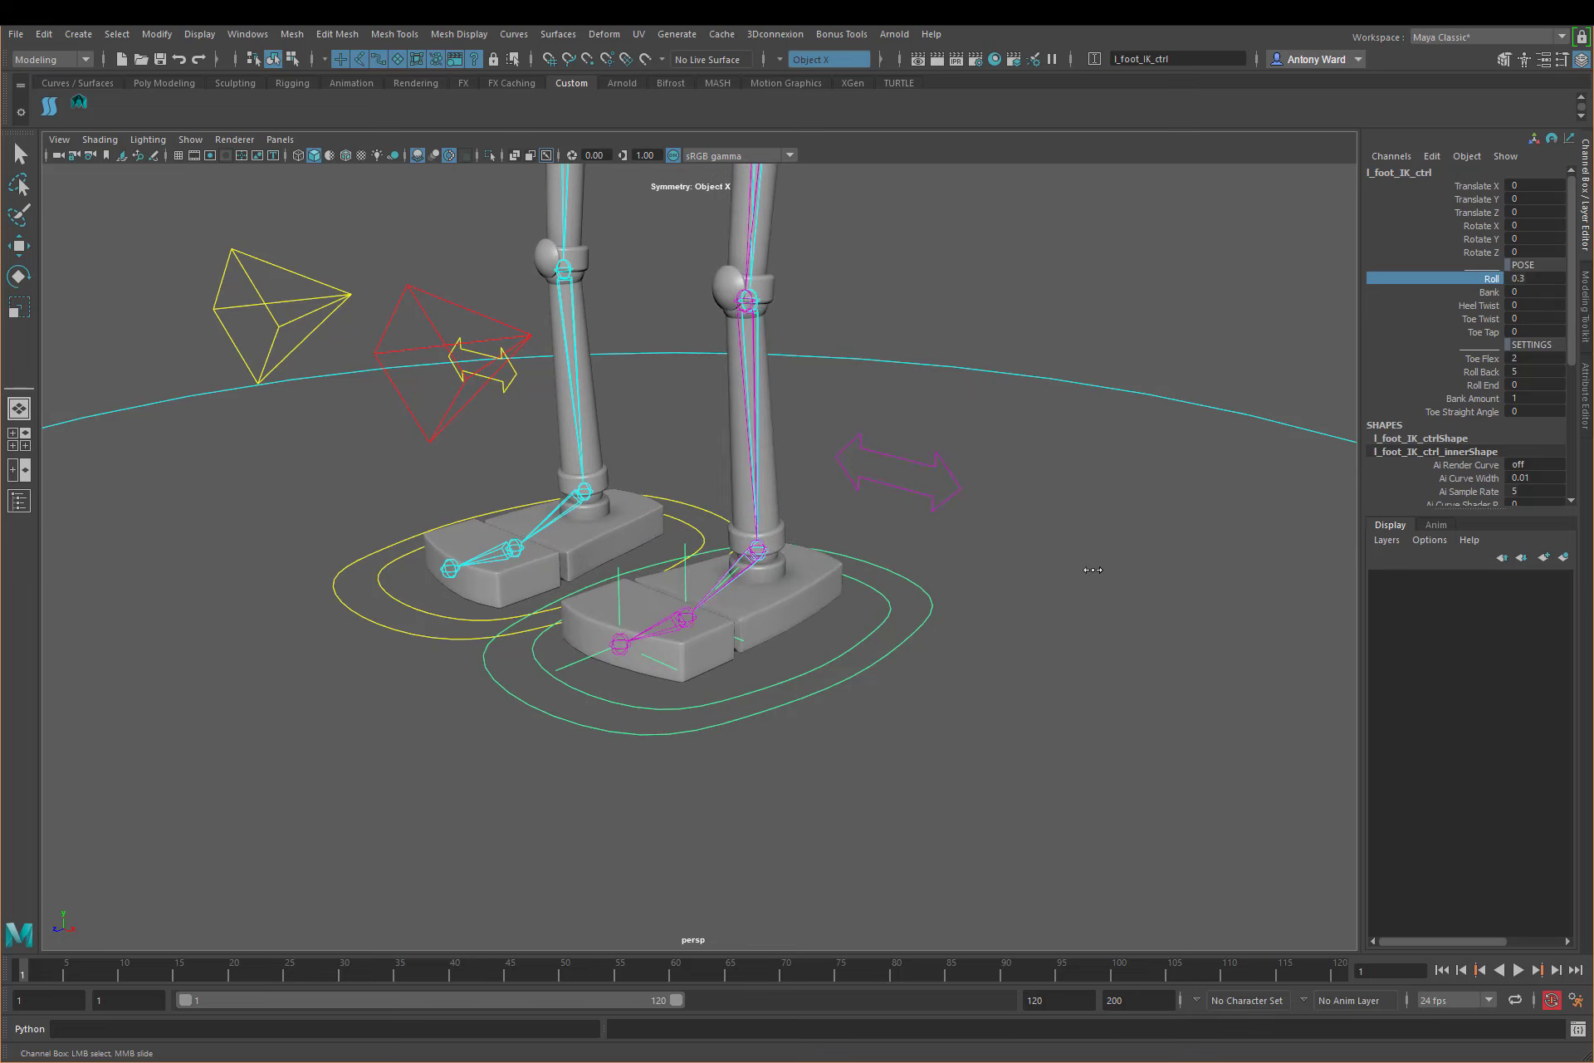
pyautogui.click(1490, 385)
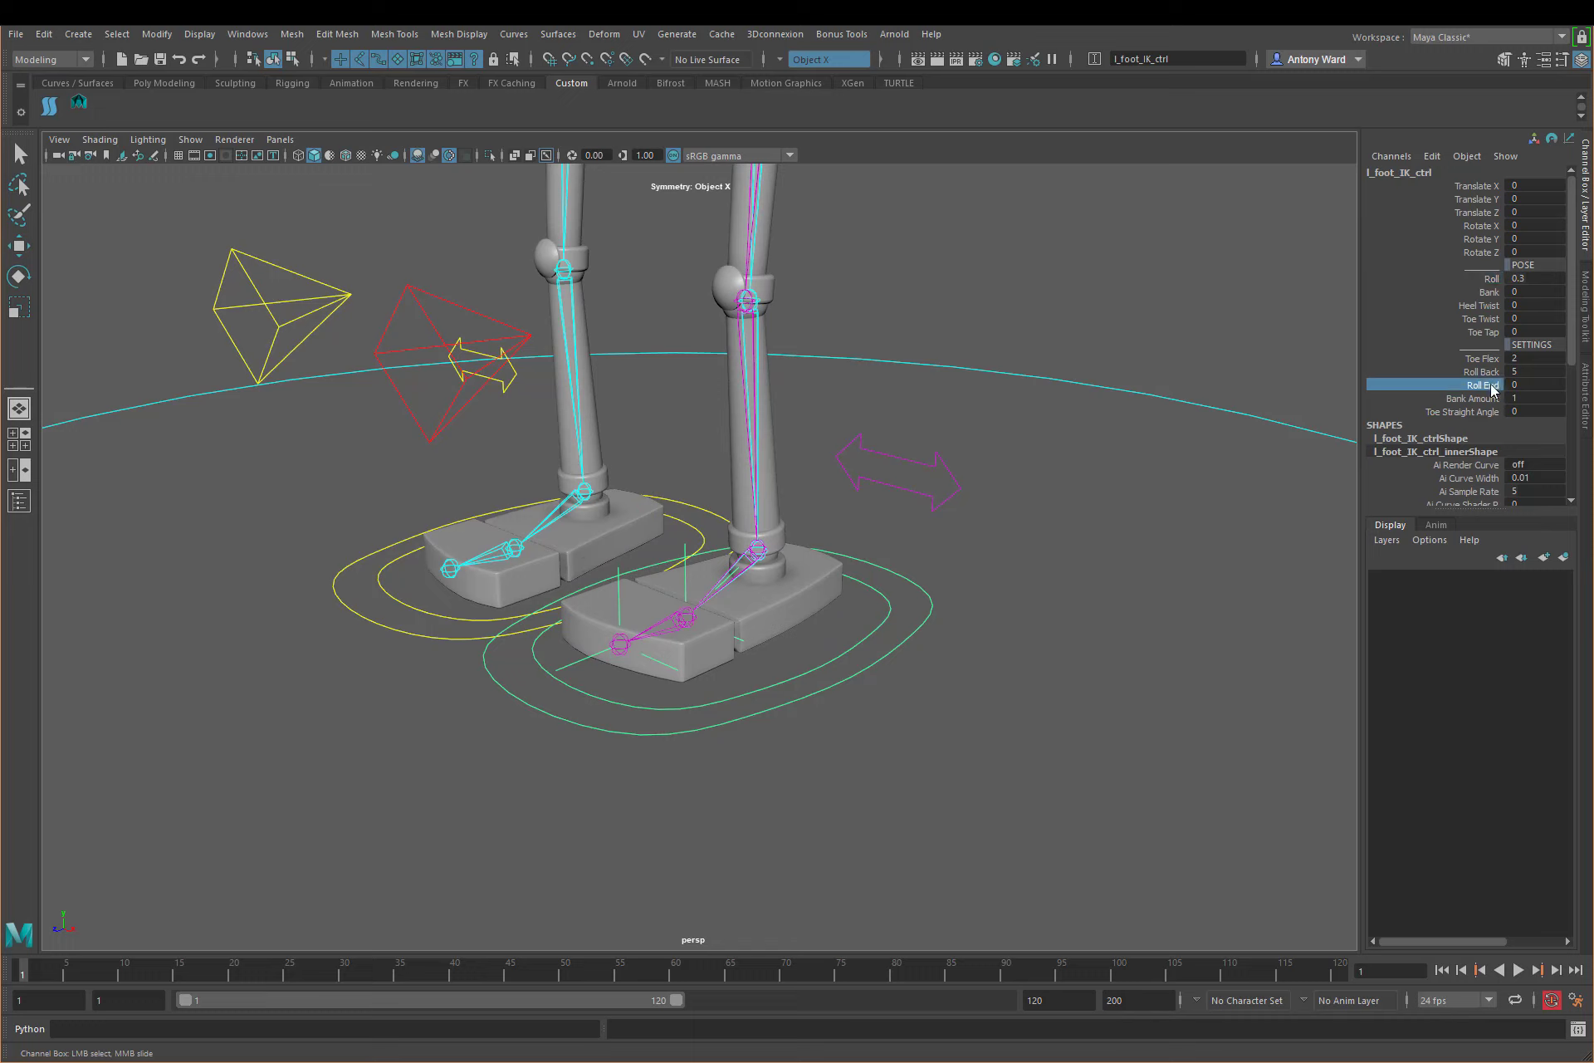
pyautogui.click(1496, 280)
pyautogui.moveTo(1037, 438); pyautogui.dragTo(1239, 443, button='middle')
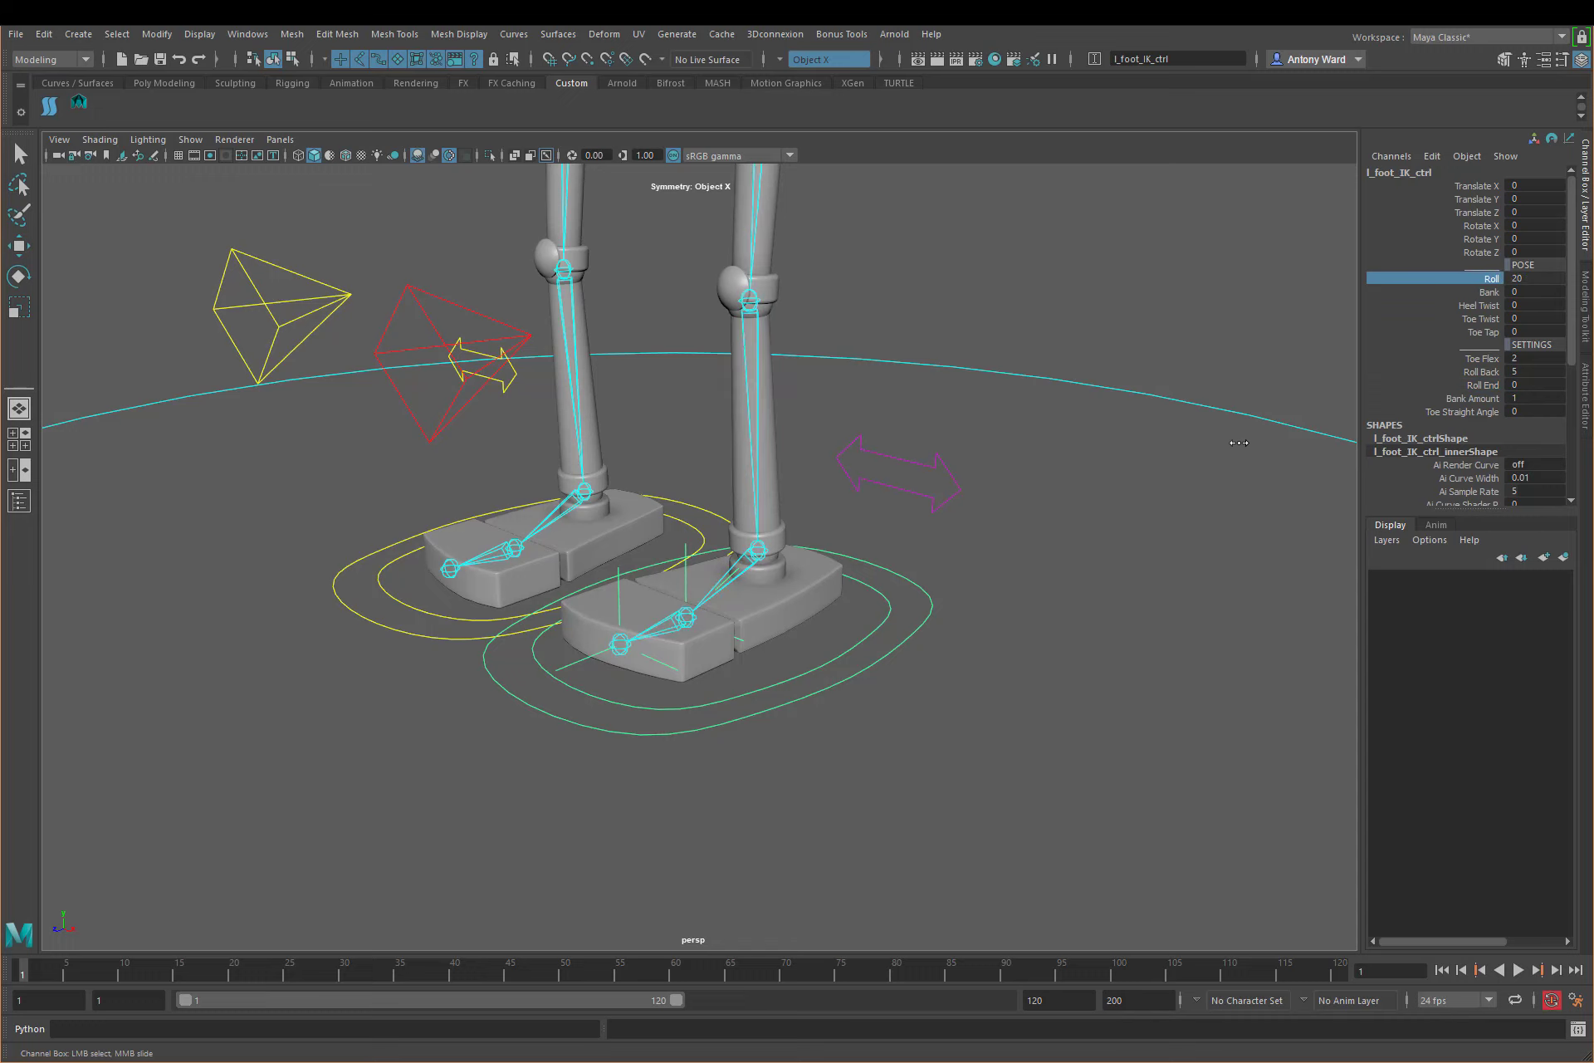
# Step: Try out Roll End on l_foot_IK_ctrl interactively, finishing with a value of 70
pyautogui.click(1492, 385)
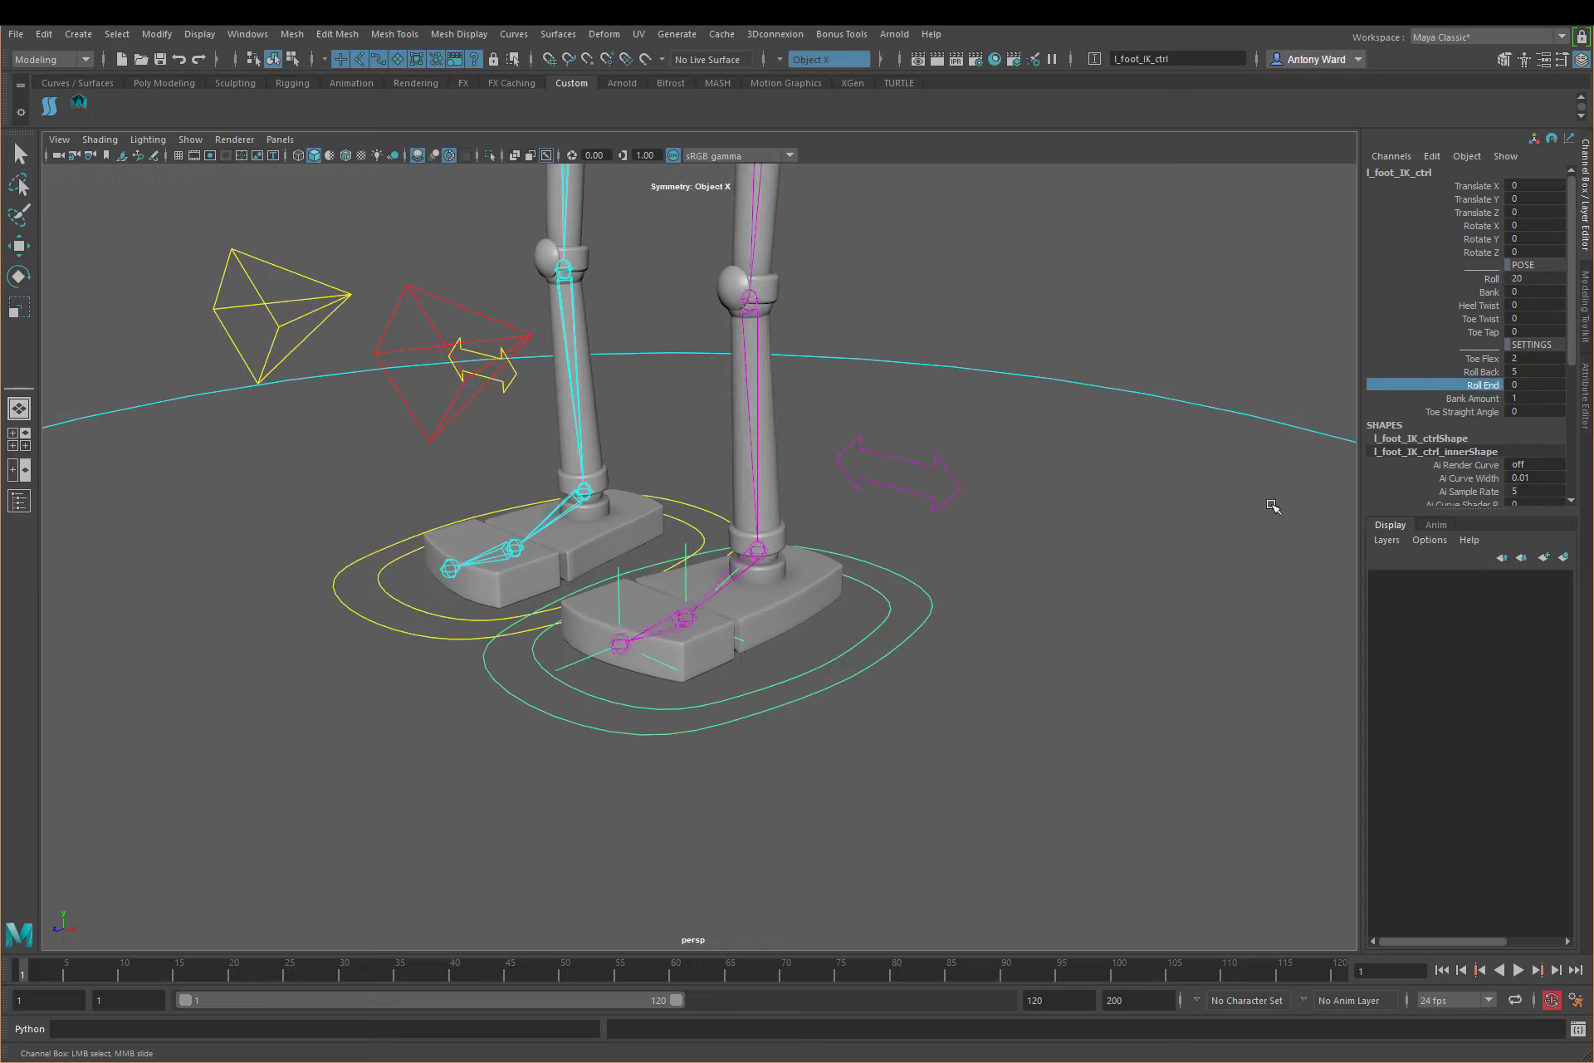
pyautogui.moveTo(910, 496); pyautogui.dragTo(1185, 498, button='middle')
pyautogui.doubleClick(1528, 384)
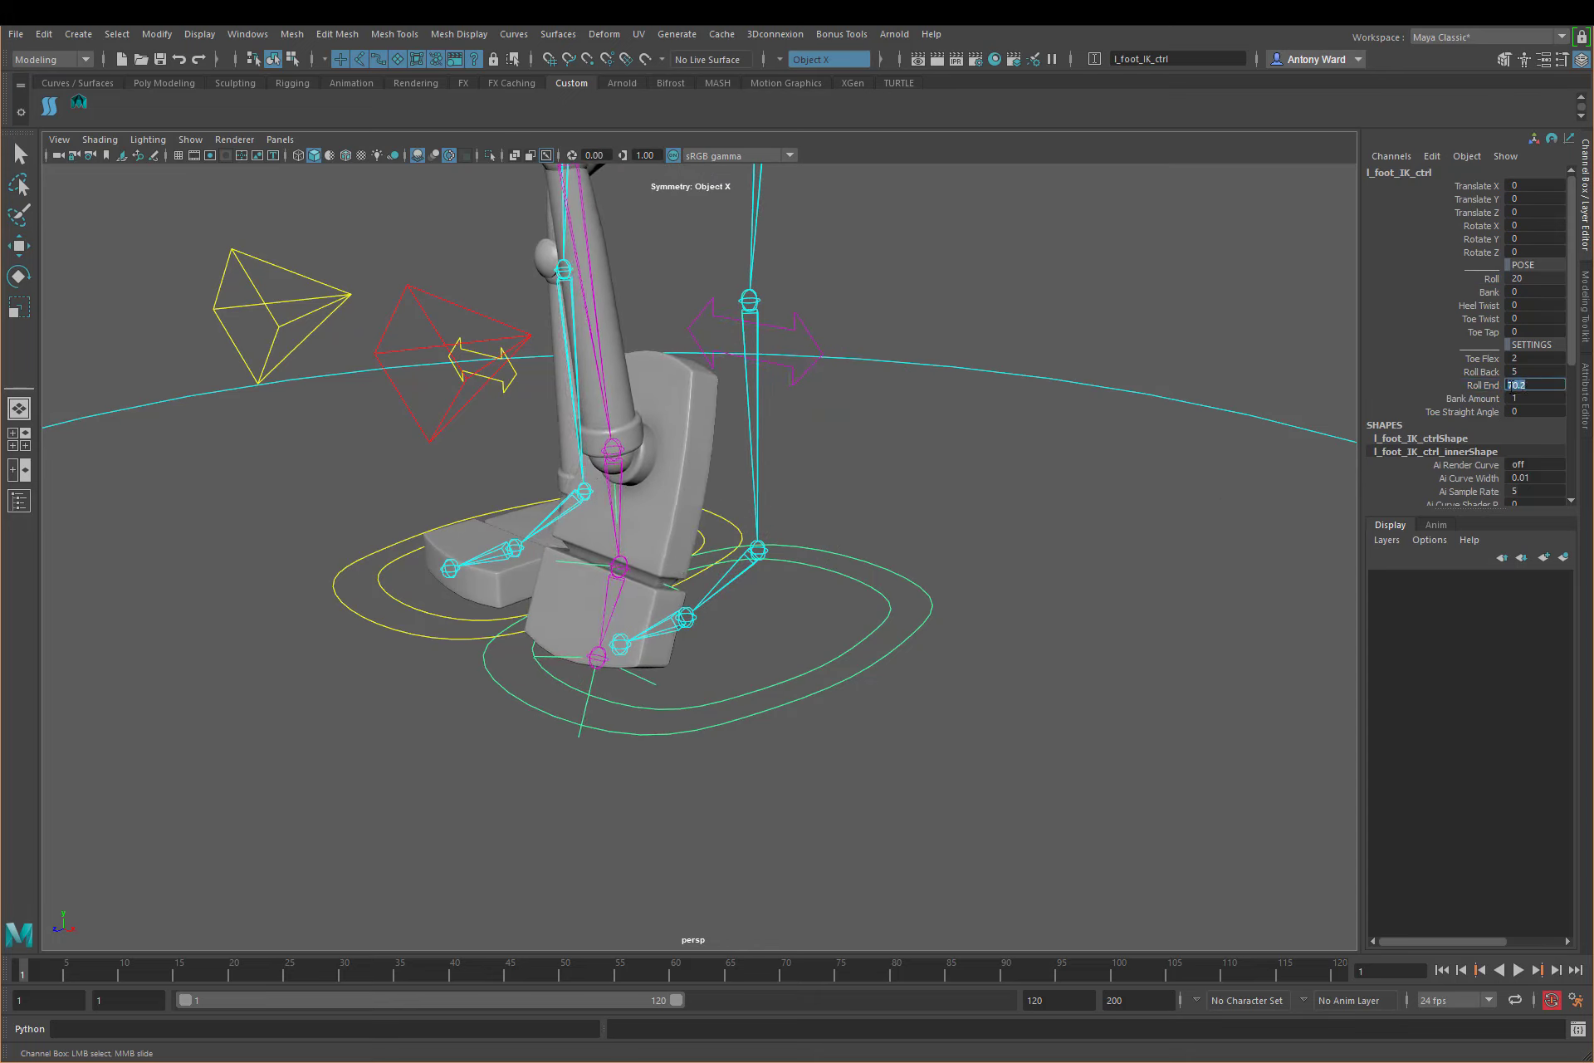
pyautogui.press('Return')
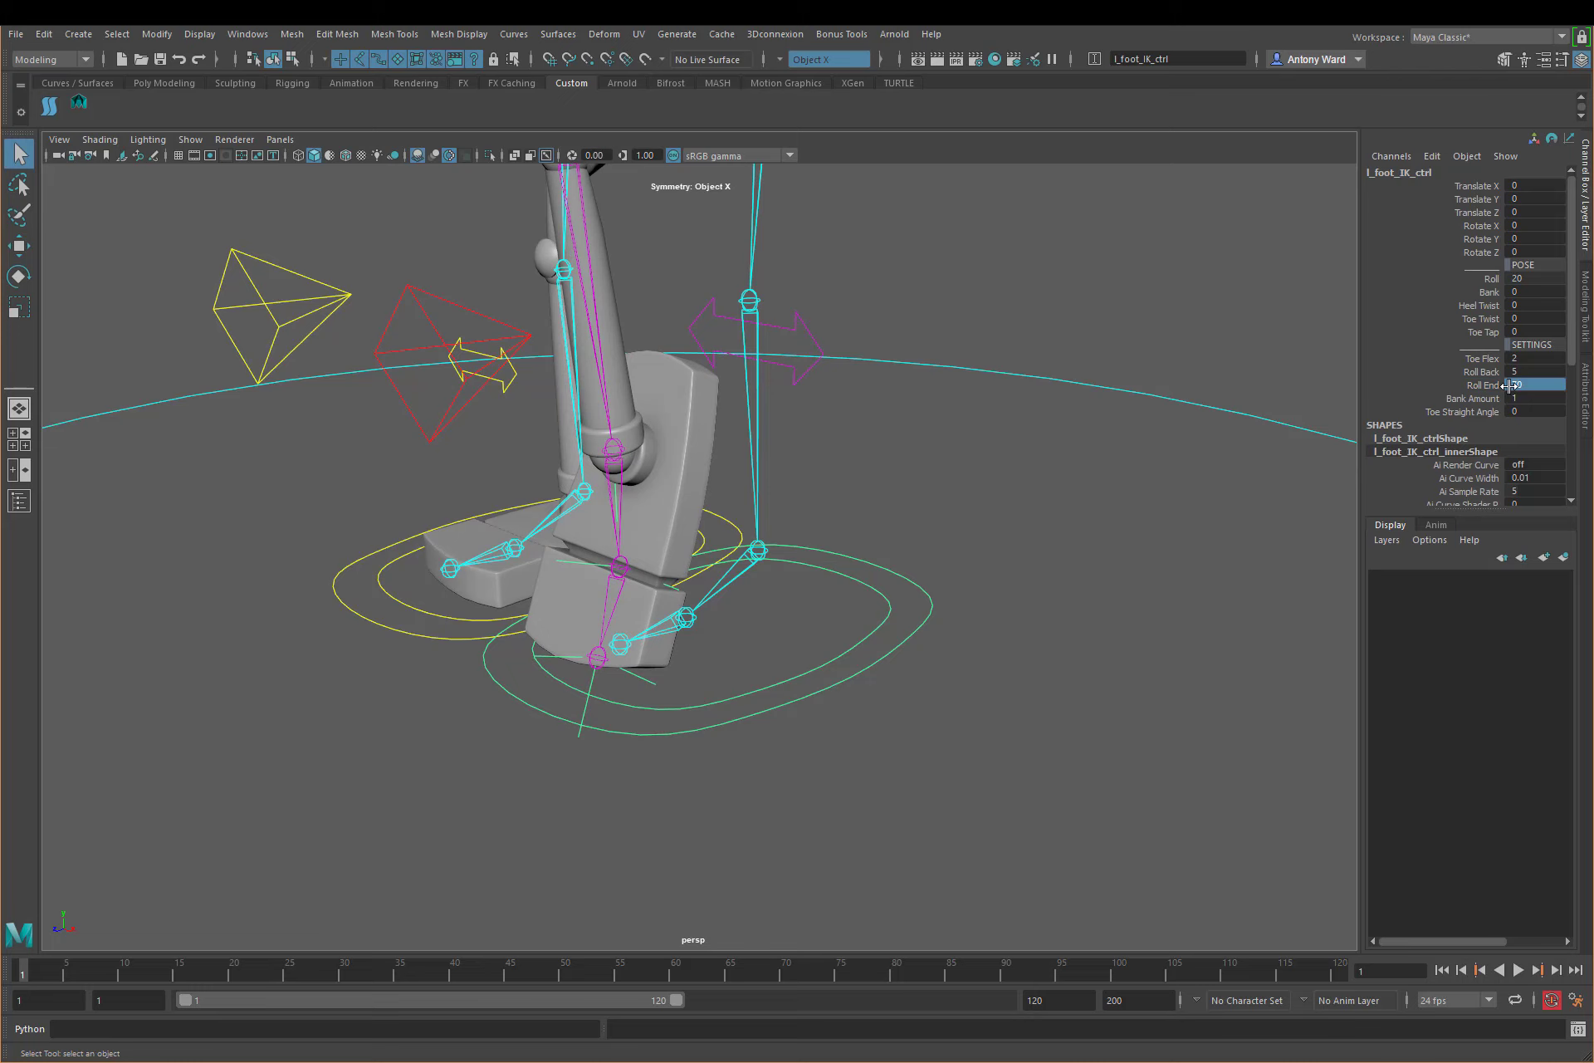
# Step: Test the roll with the new Roll End by scrubbing Roll backward and forward to about 9.8
pyautogui.click(1492, 281)
pyautogui.moveTo(999, 636); pyautogui.dragTo(821, 638, button='middle')
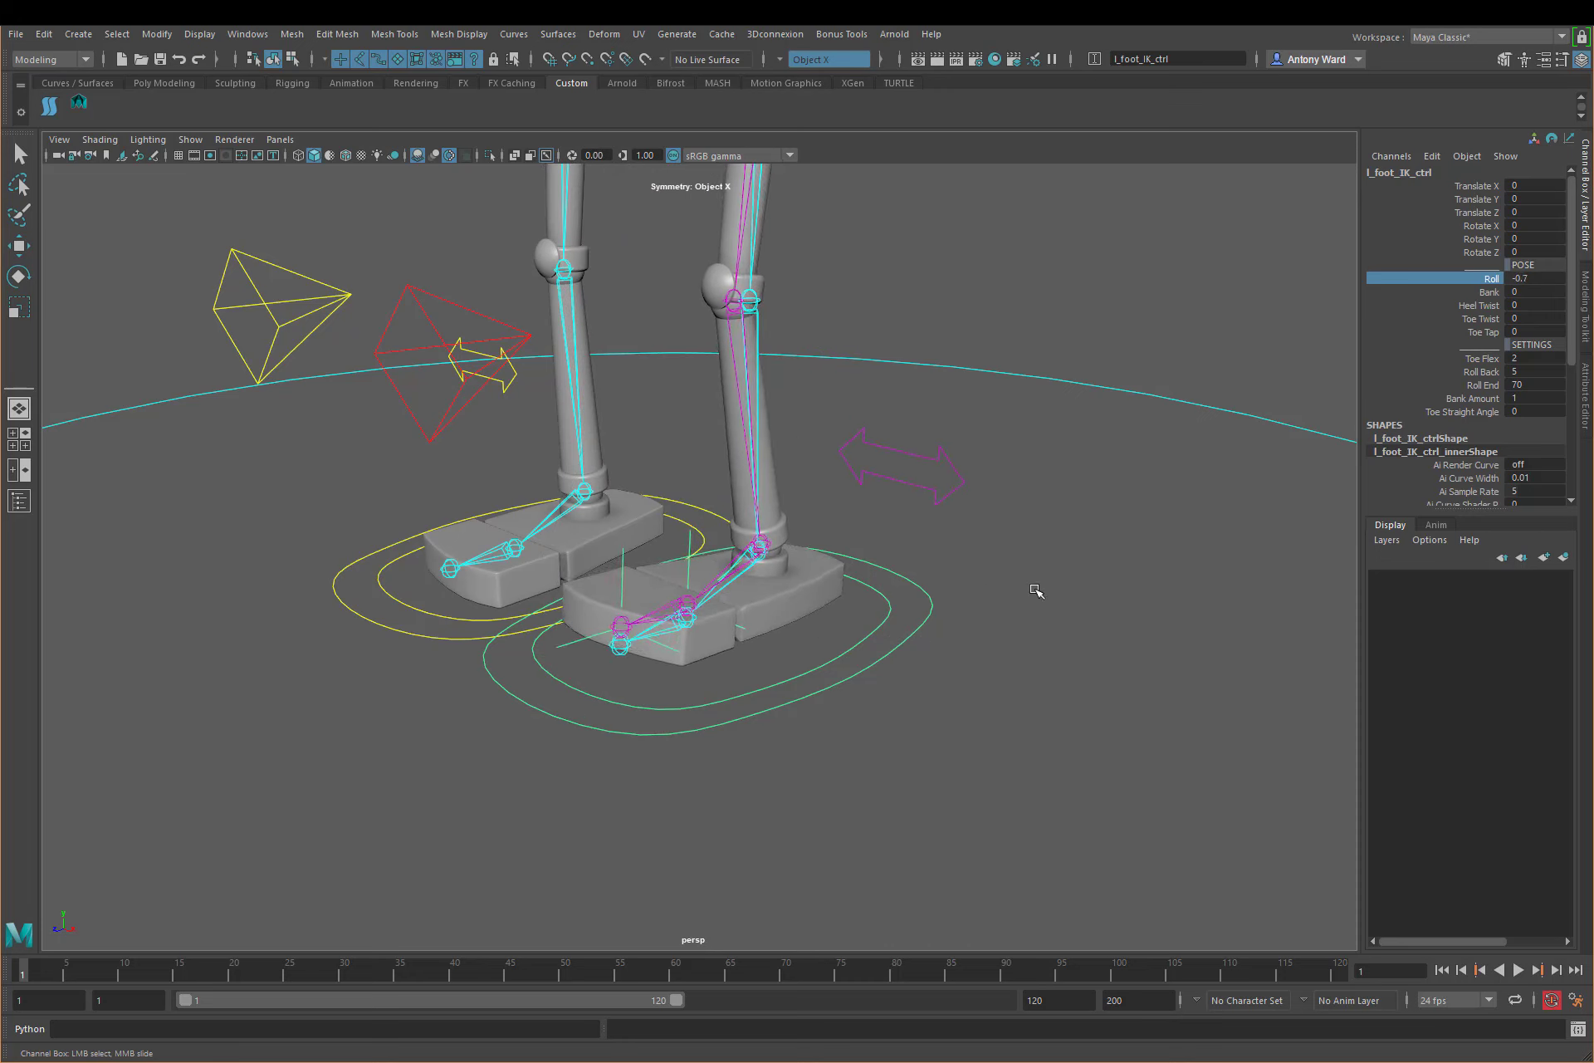
pyautogui.moveTo(1036, 591); pyautogui.dragTo(1159, 572, button='middle')
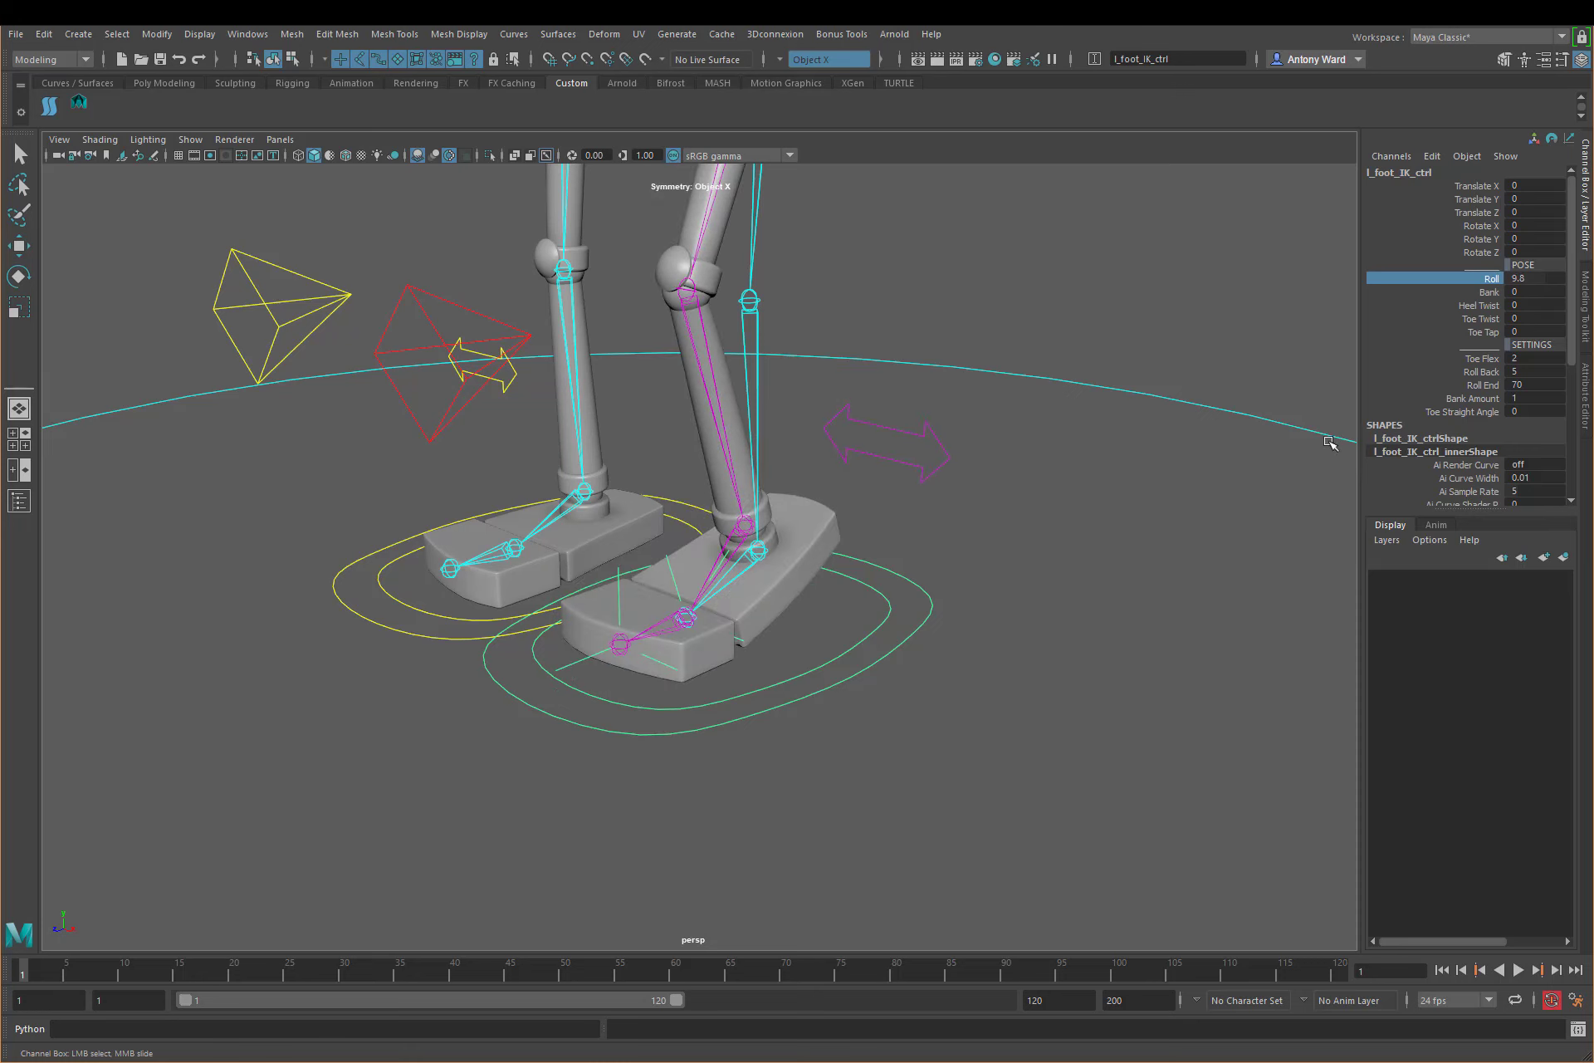
# Step: Set Toe Flex on l_foot_IK_ctrl to 5 and test it, scrubbing Roll back to about 0.1
pyautogui.click(1486, 358)
pyautogui.moveTo(1123, 442); pyautogui.dragTo(1152, 441, button='middle')
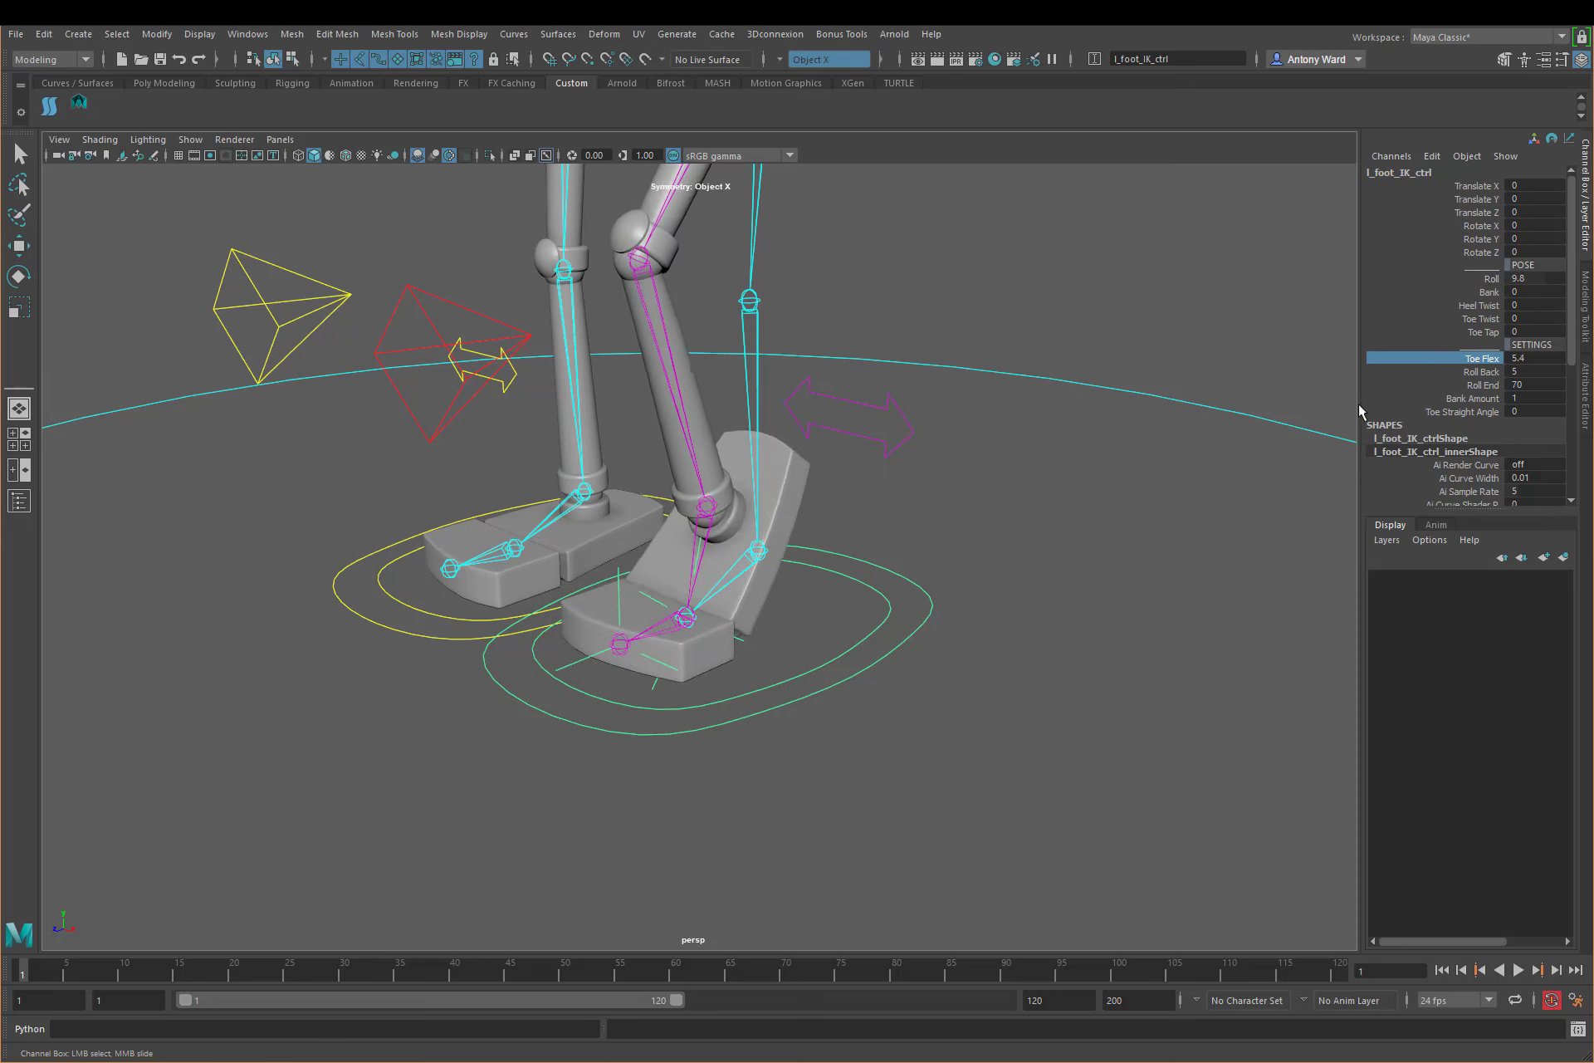
pyautogui.doubleClick(1530, 357)
pyautogui.write('5')
pyautogui.press('Return')
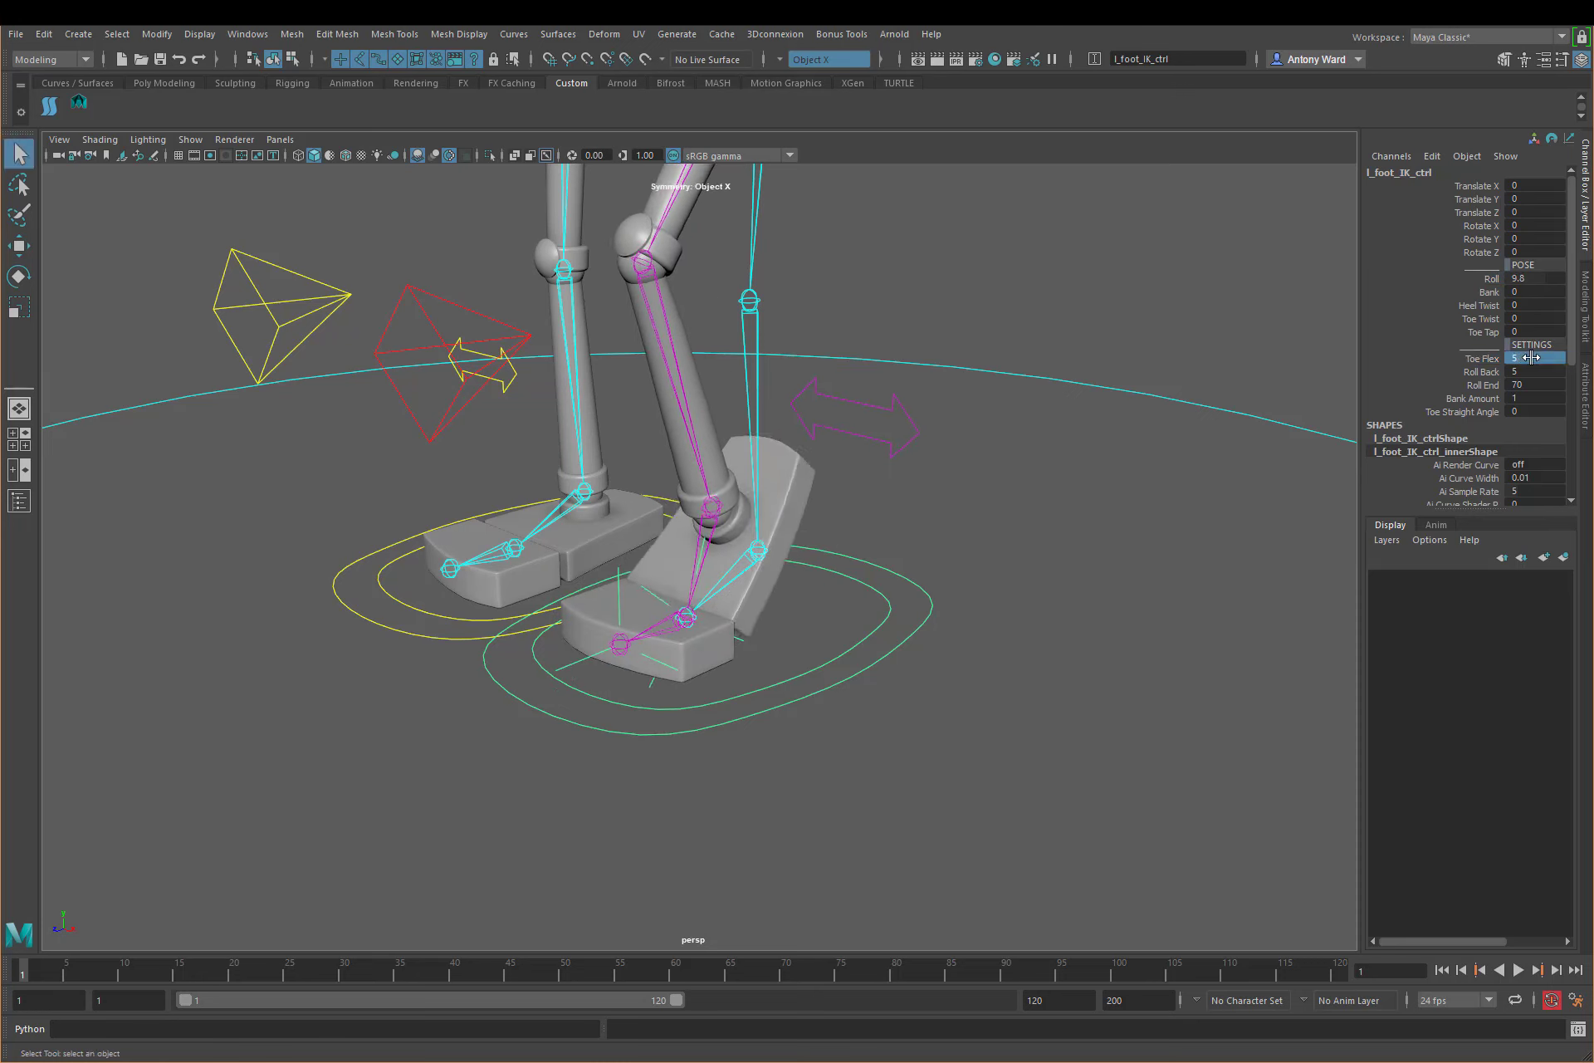
pyautogui.click(1493, 280)
pyautogui.moveTo(1071, 506); pyautogui.dragTo(1014, 541, button='middle')
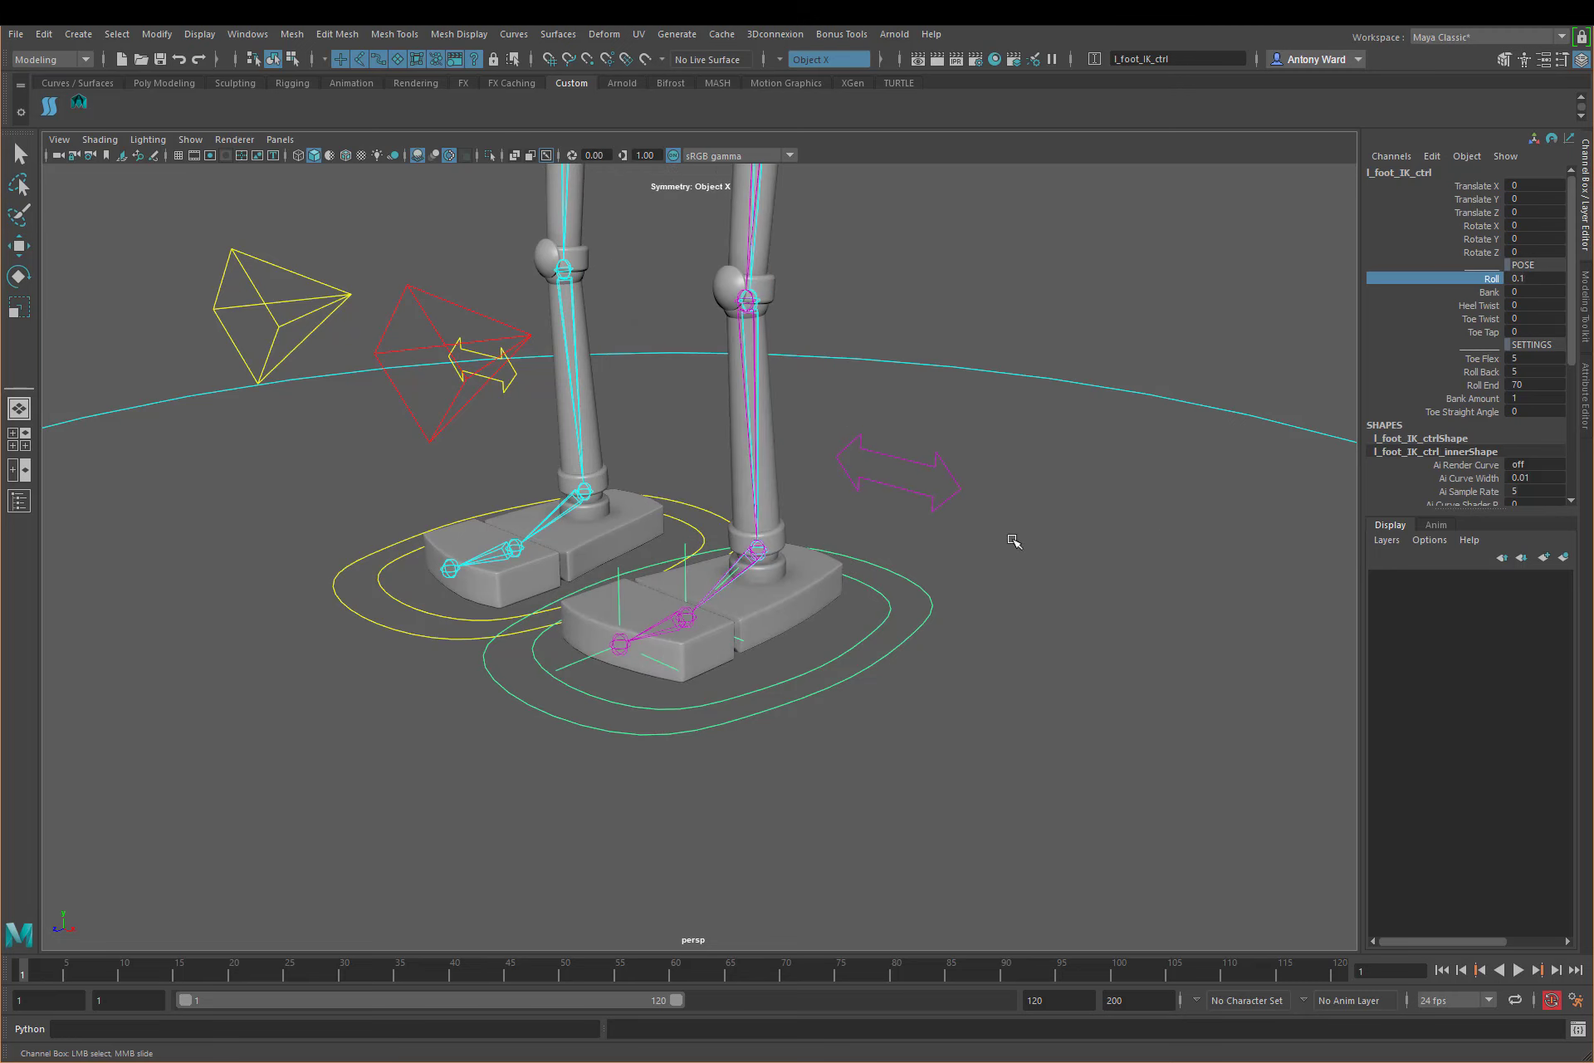
# Step: Try scrubbing the Bank attribute of l_foot_IK_ctrl and undo the change
pyautogui.click(1494, 292)
pyautogui.moveTo(1100, 401)
pyautogui.mouseDown(button='middle')
pyautogui.moveTo(1154, 407)
pyautogui.moveTo(1037, 411)
pyautogui.moveTo(1129, 415)
pyautogui.moveTo(1089, 421)
pyautogui.mouseUp(button='middle')
pyautogui.hotkey('ctrl', 'z')
# Step: Review the Roll, Toe Flex, Roll Back, Roll End and Toe Straight Angle attributes of l_foot_IK_ctrl
pyautogui.click(1482, 278)
pyautogui.moveTo(1486, 358); pyautogui.dragTo(1490, 387)
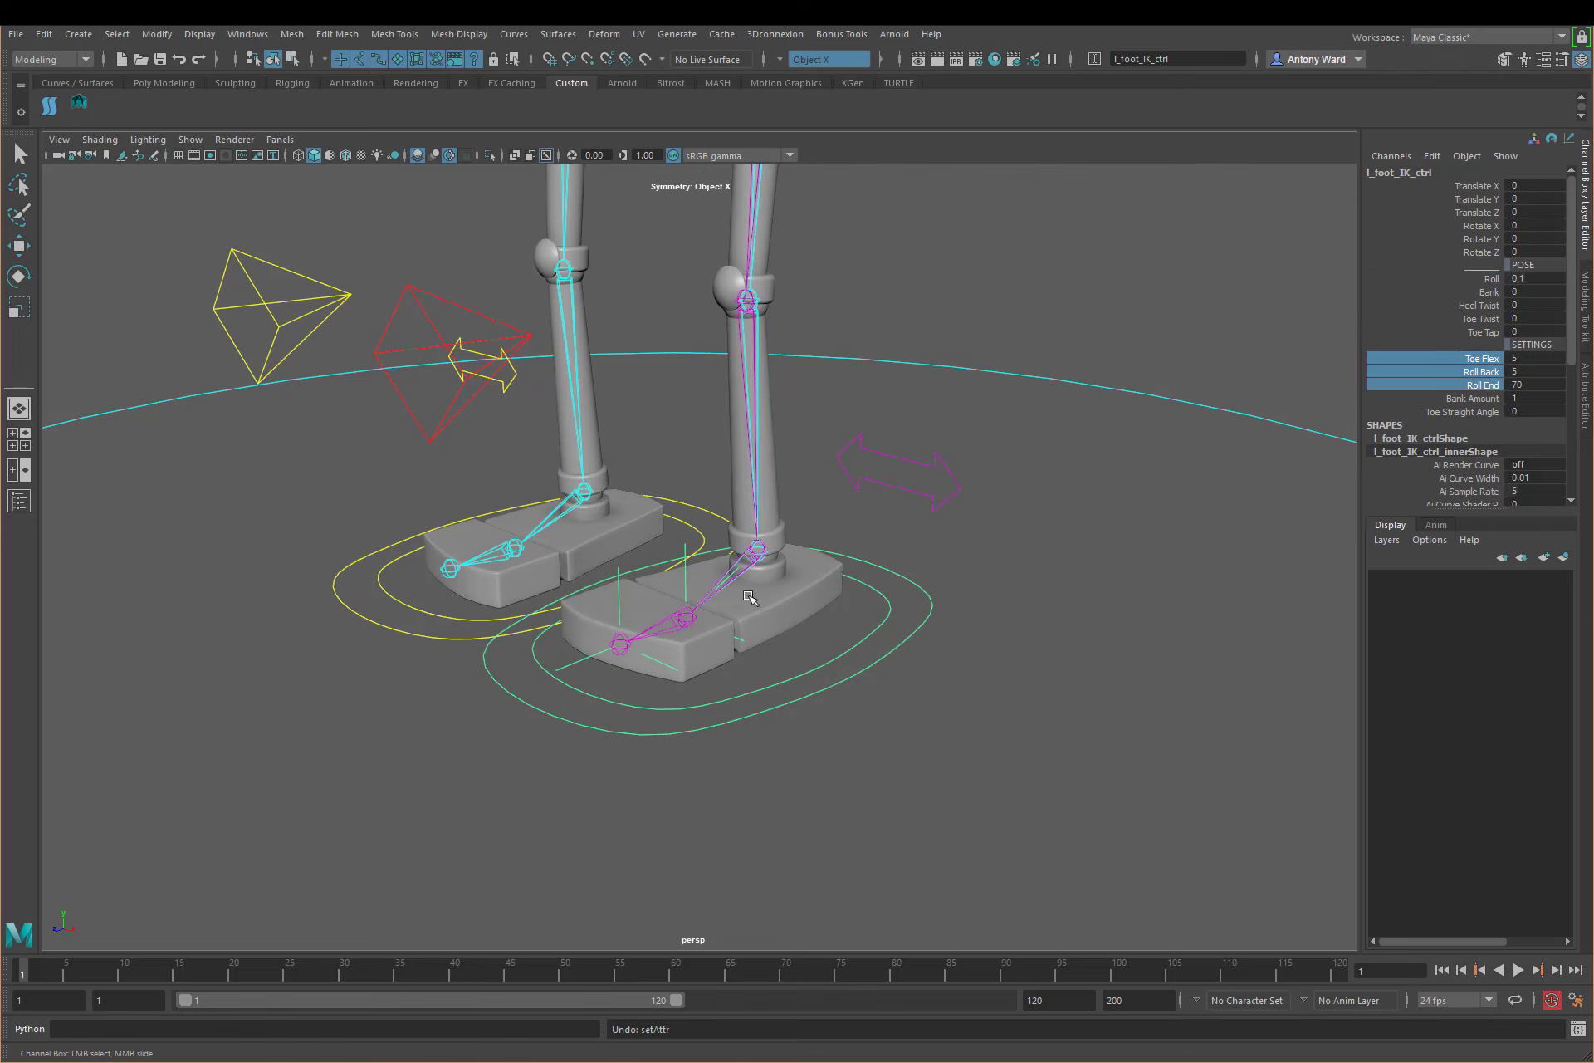
pyautogui.keyDown('alt'); pyautogui.moveTo(749, 597); pyautogui.dragTo(767, 601); pyautogui.keyUp('alt')
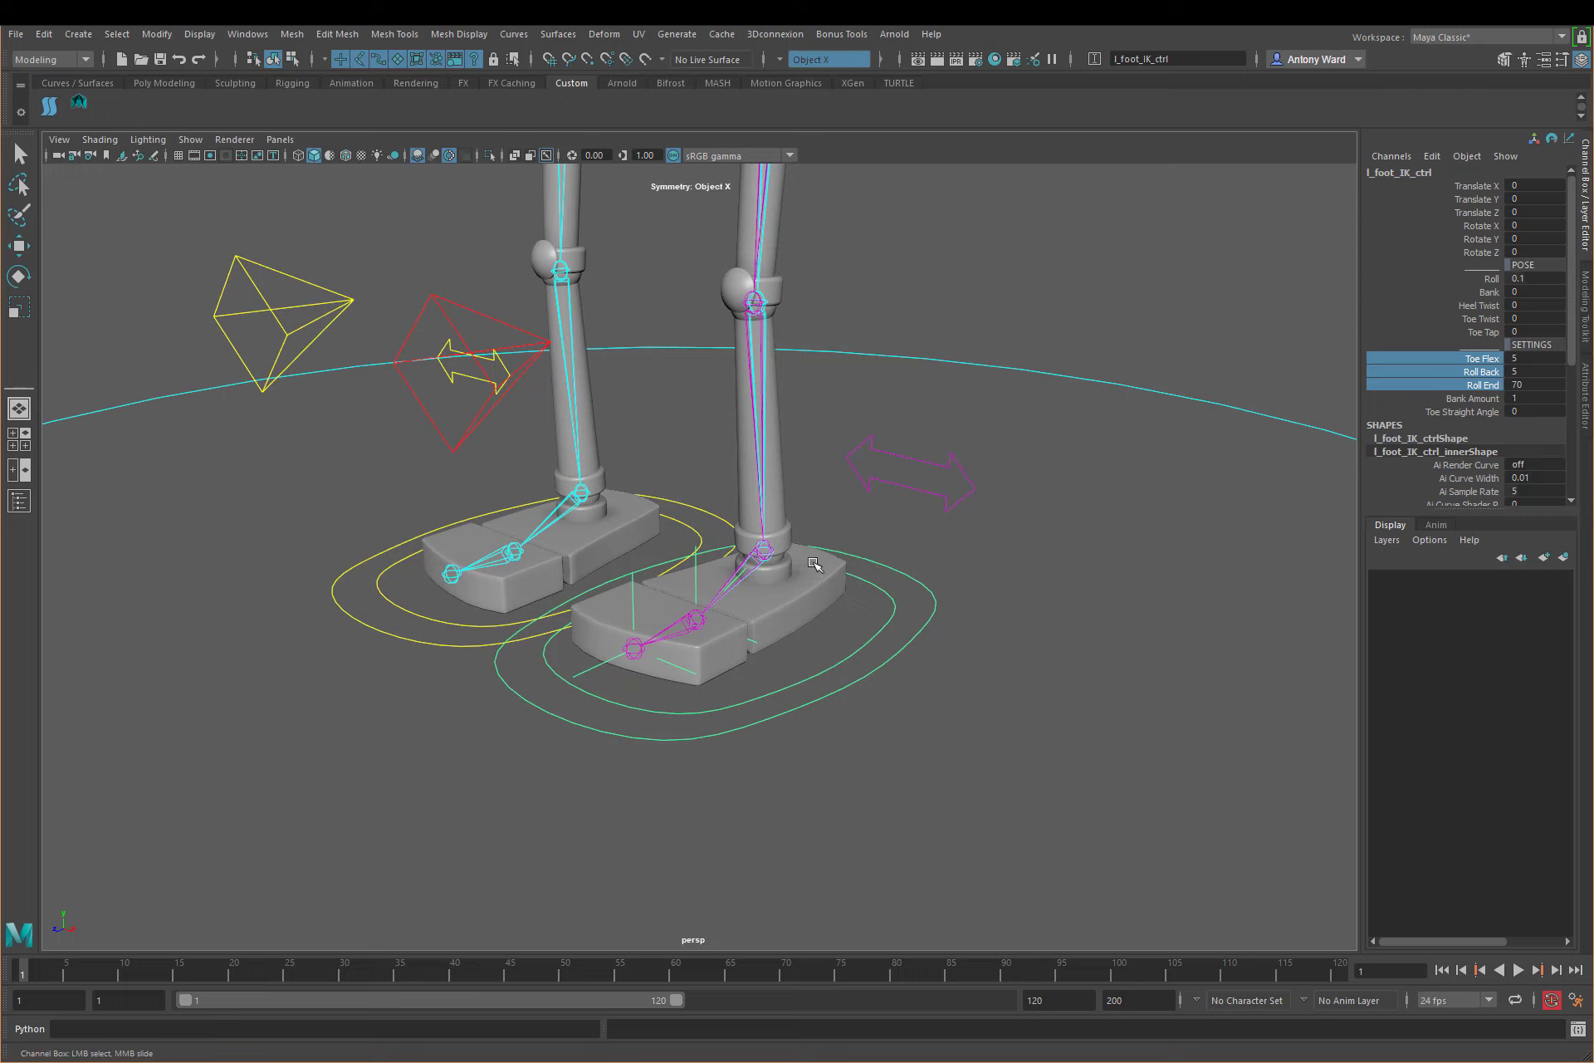
pyautogui.click(1088, 570)
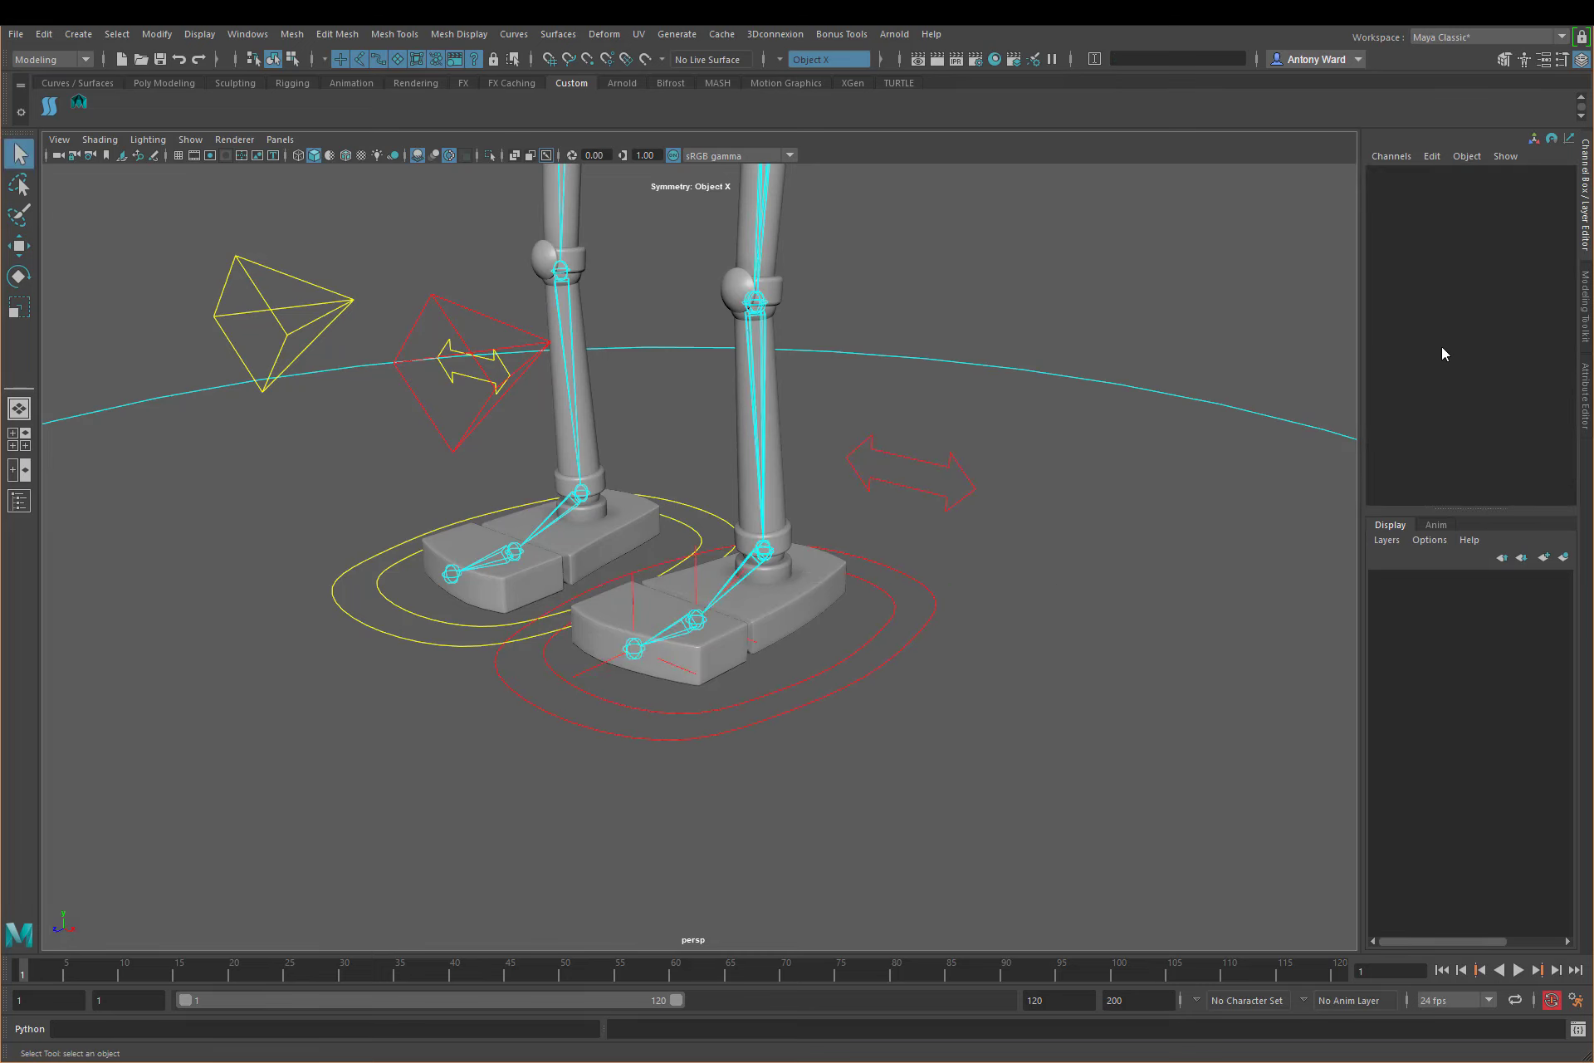
pyautogui.click(921, 635)
pyautogui.click(1477, 412)
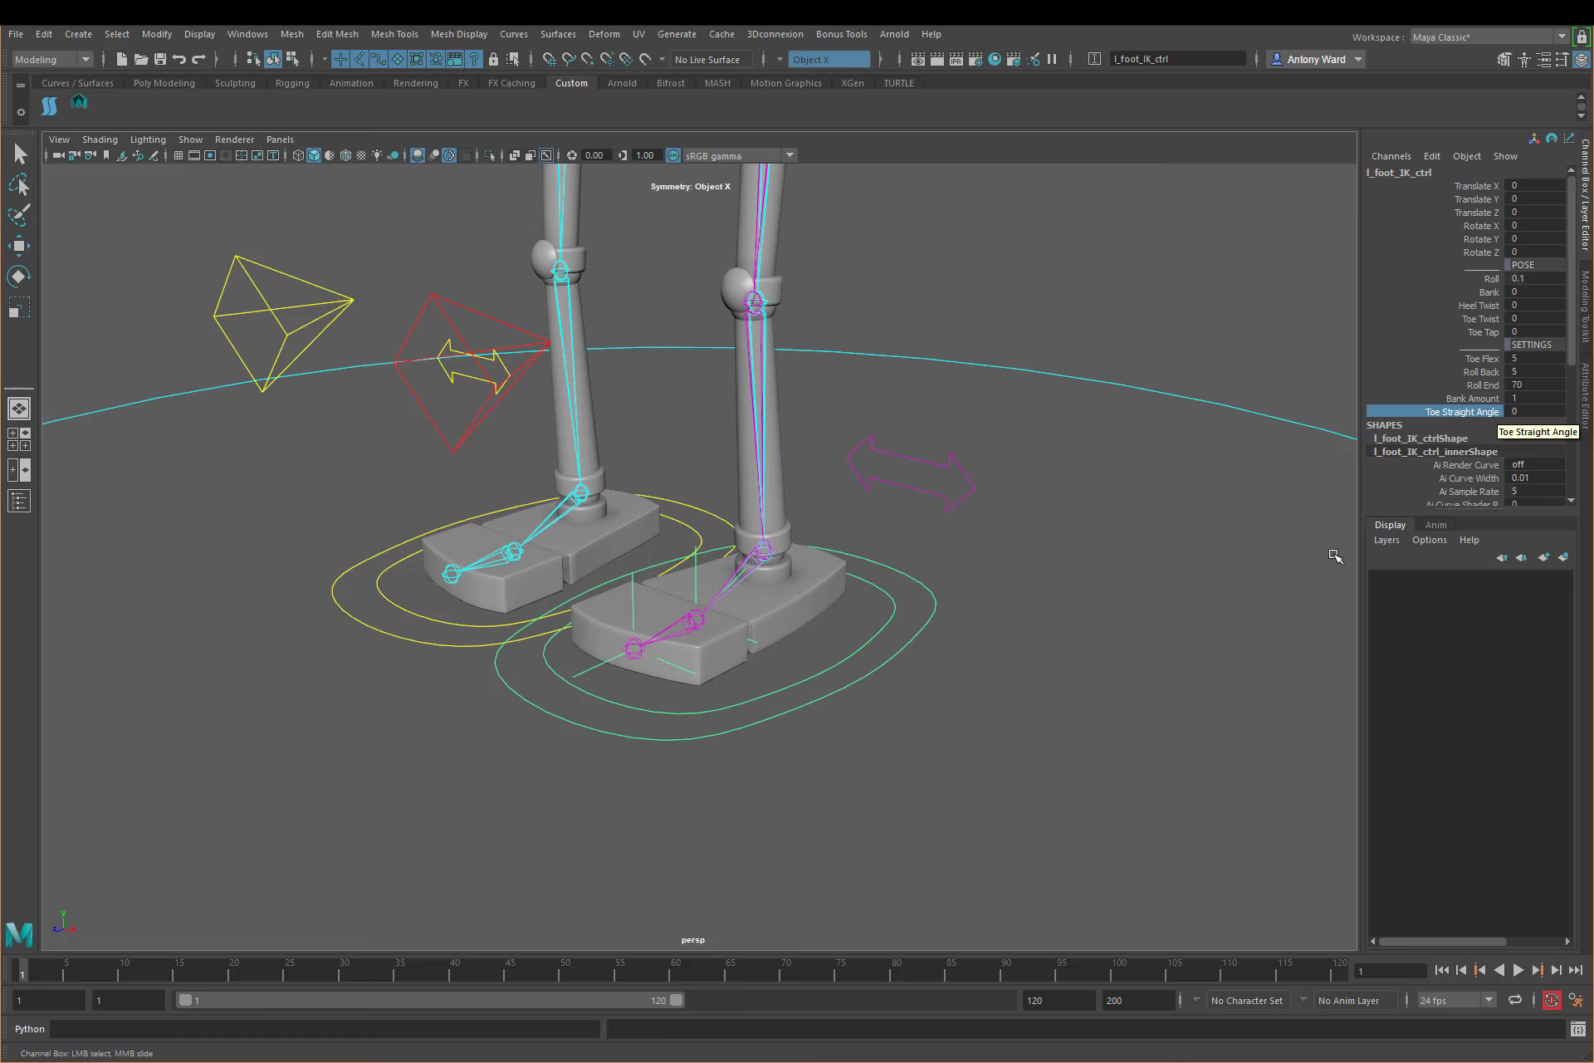
pyautogui.keyDown('alt'); pyautogui.moveTo(968, 583); pyautogui.dragTo(959, 577); pyautogui.keyUp('alt')
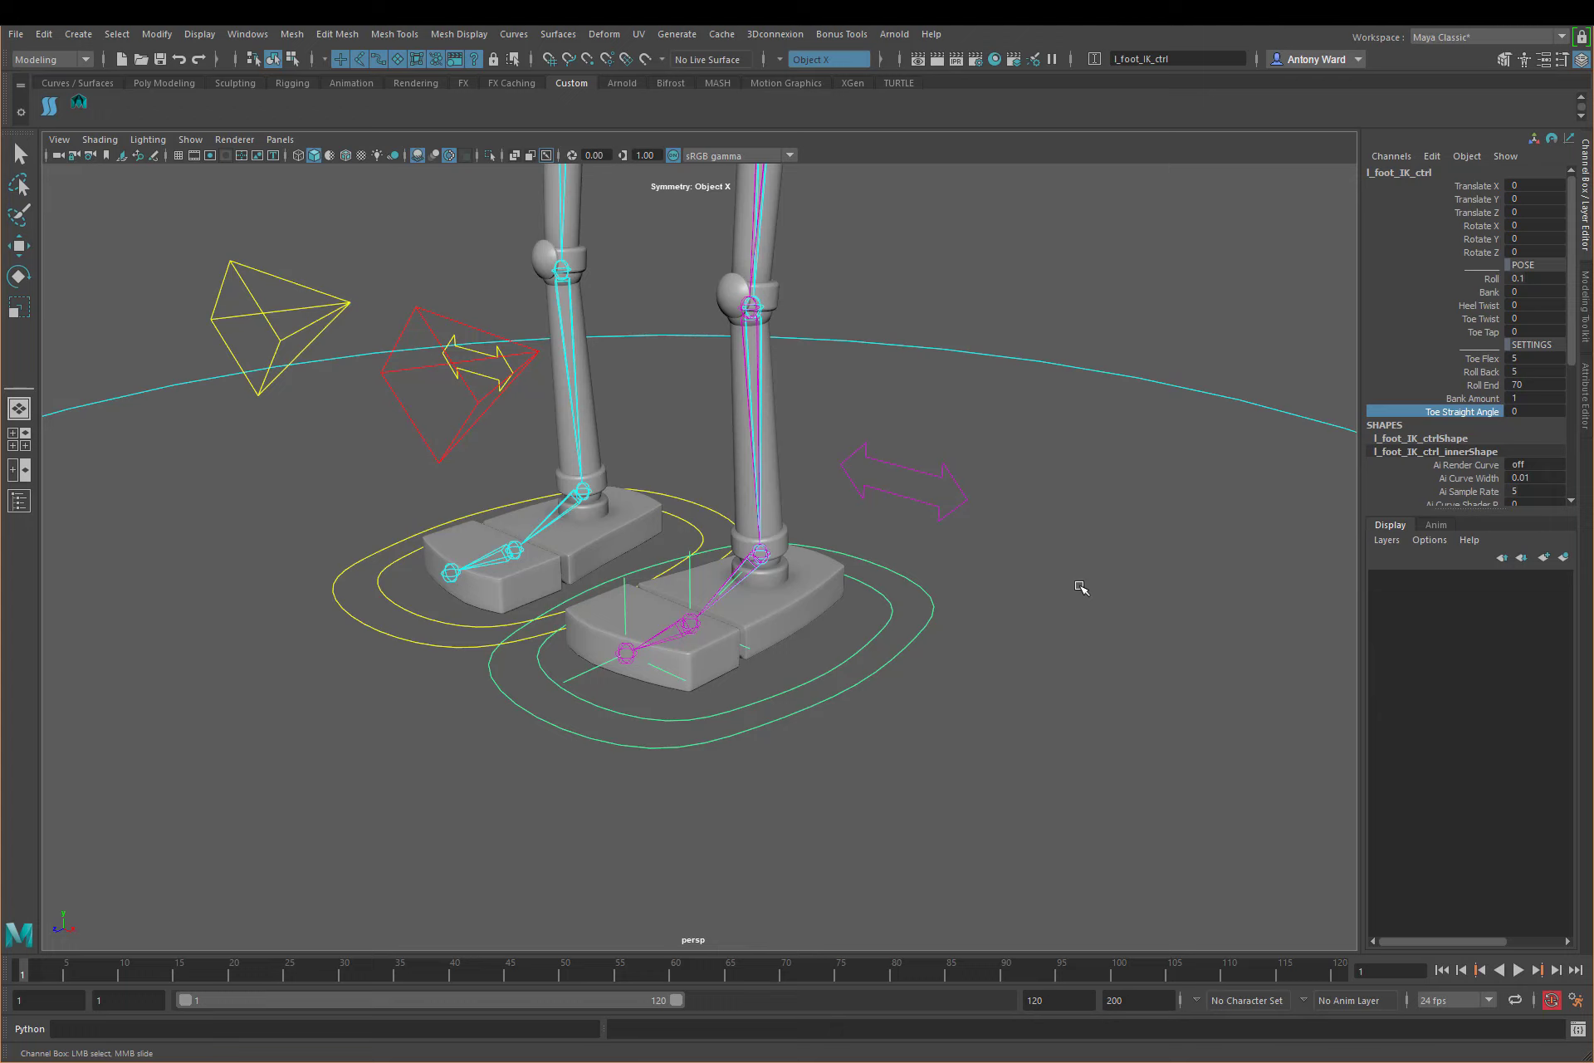
# Step: Deselect the foot control, open the Node Editor and clear its graph
pyautogui.click(363, 249)
pyautogui.click(248, 34)
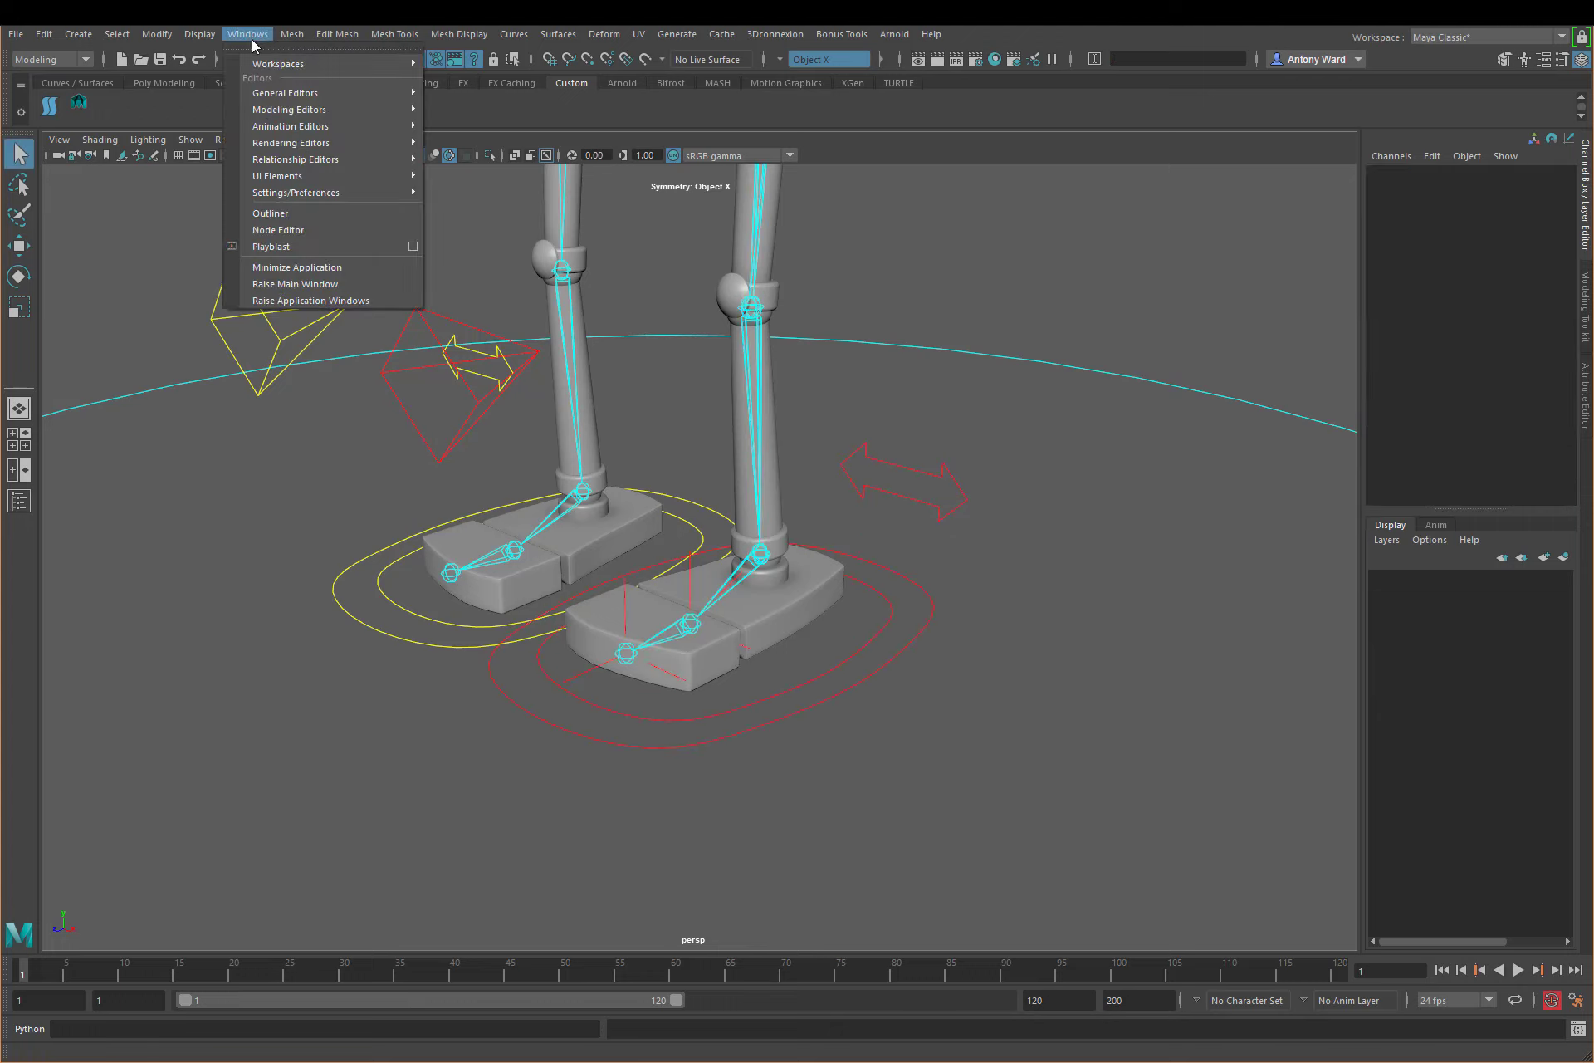
pyautogui.click(297, 229)
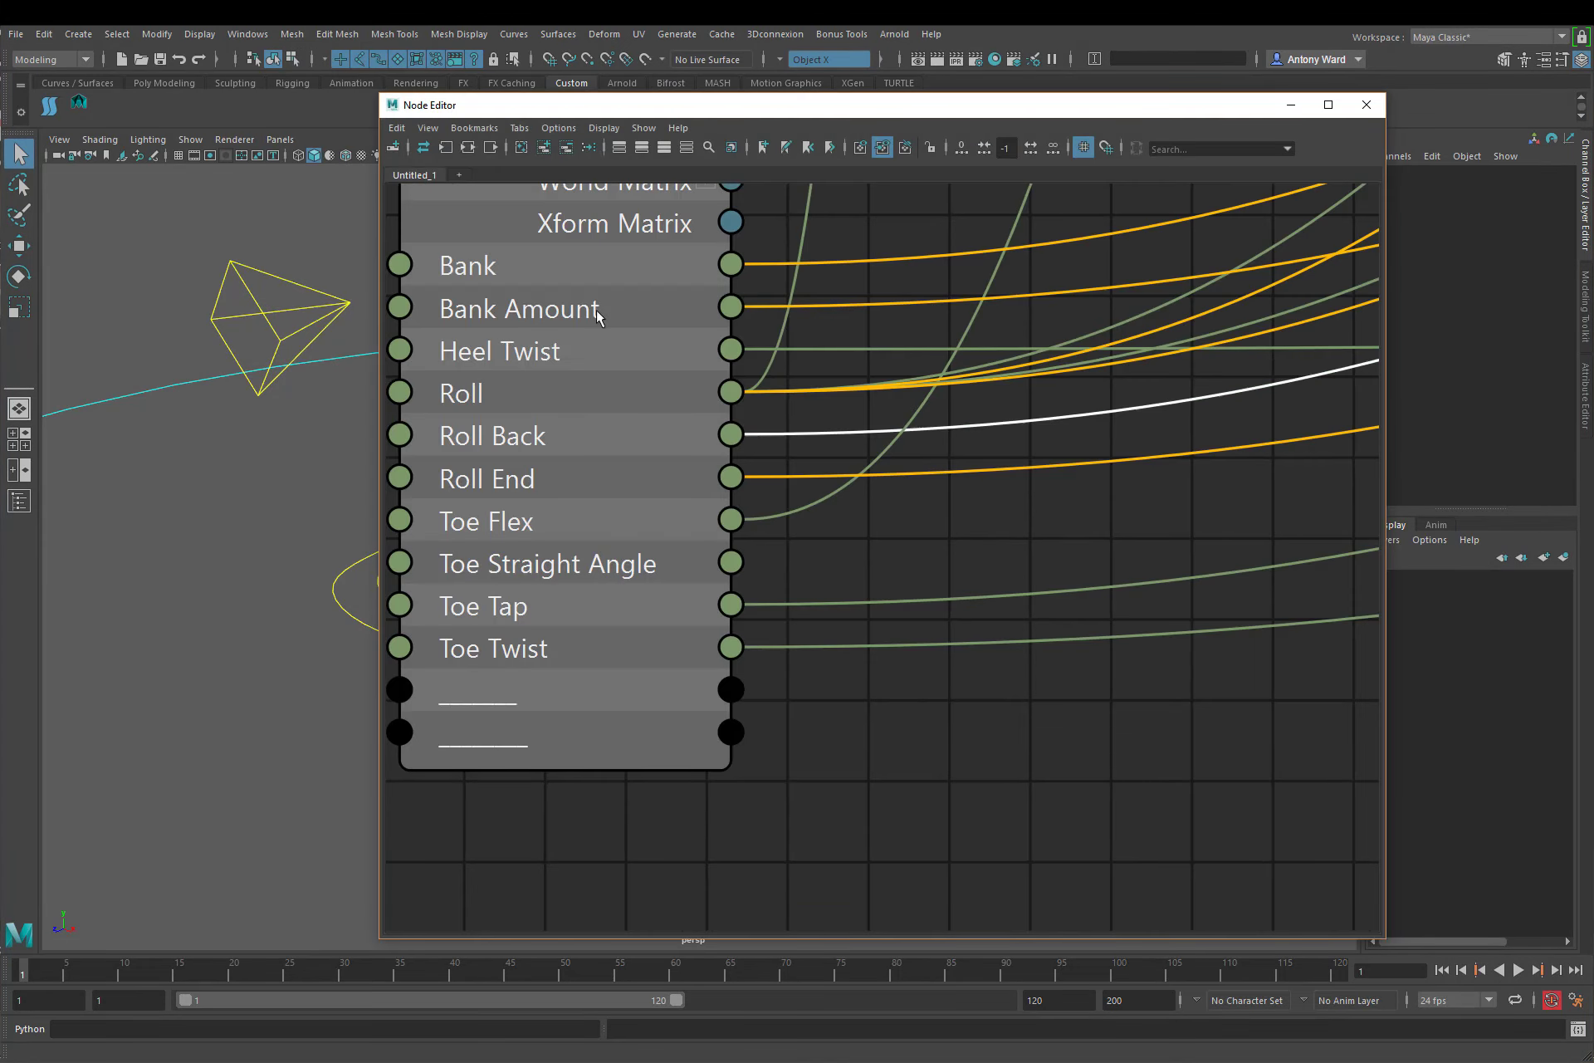
pyautogui.click(521, 147)
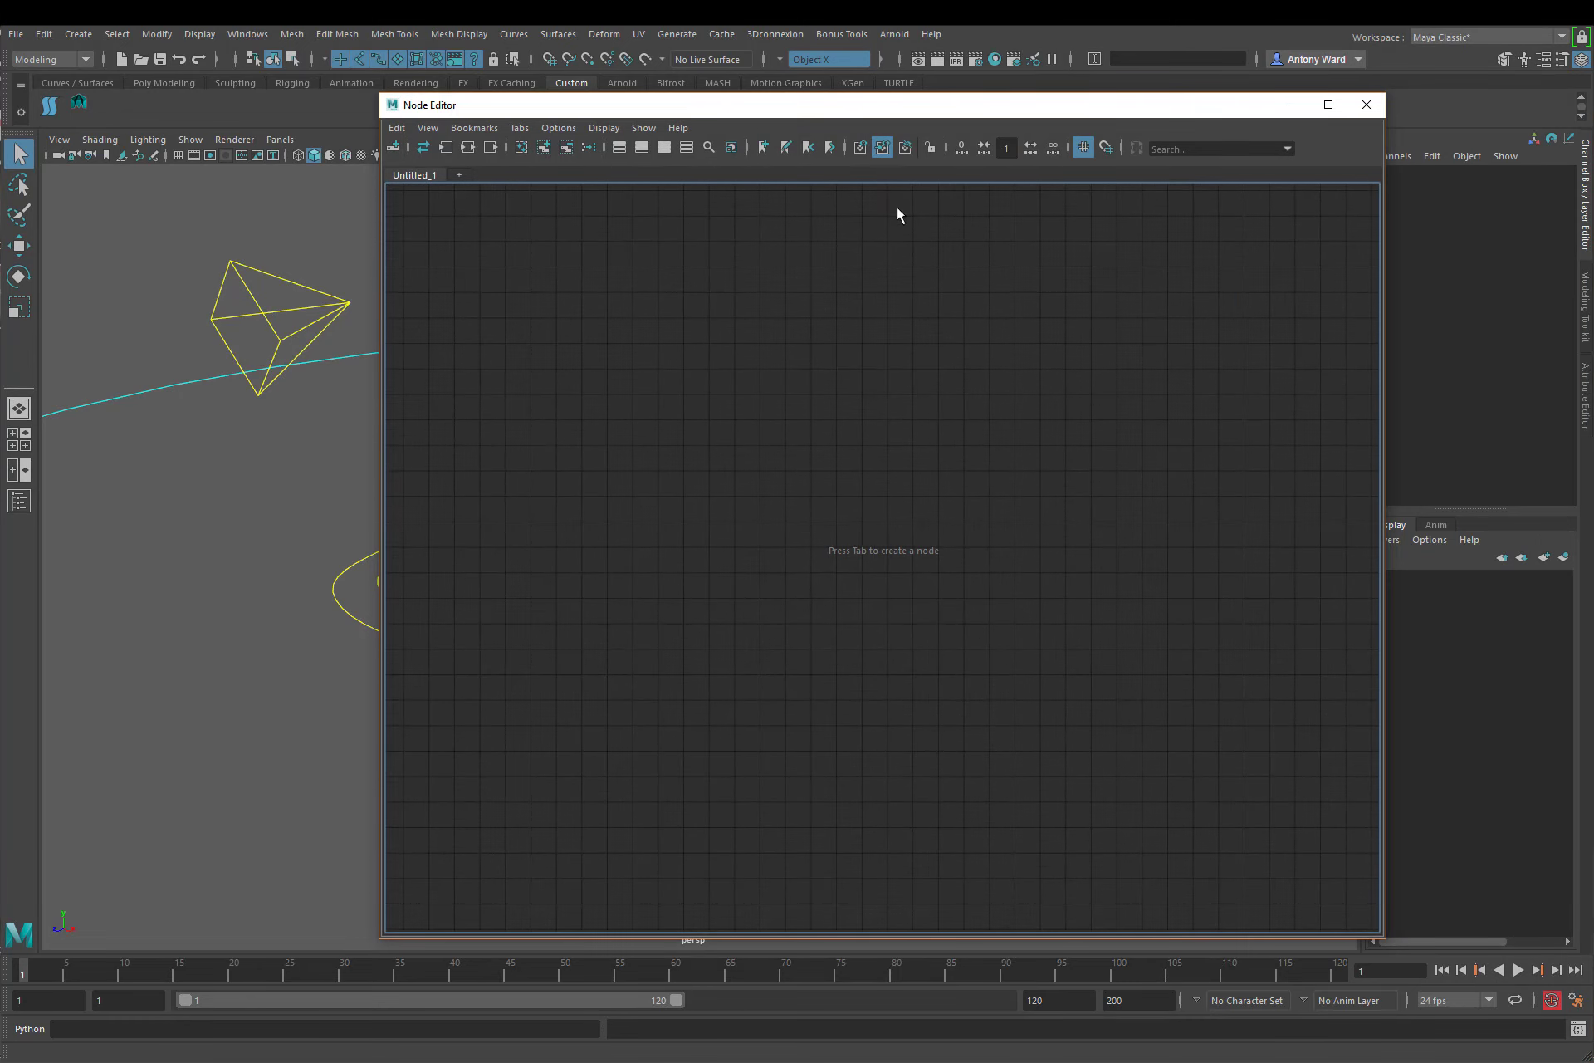
# Step: Add l_foot_IK_ctrl to the empty node graph and remove its two shape nodes from the graph
pyautogui.moveTo(875, 110); pyautogui.dragTo(985, 120)
pyautogui.keyDown('alt'); pyautogui.moveTo(315, 463); pyautogui.dragTo(214, 490, button='middle'); pyautogui.keyUp('alt')
pyautogui.click(357, 629)
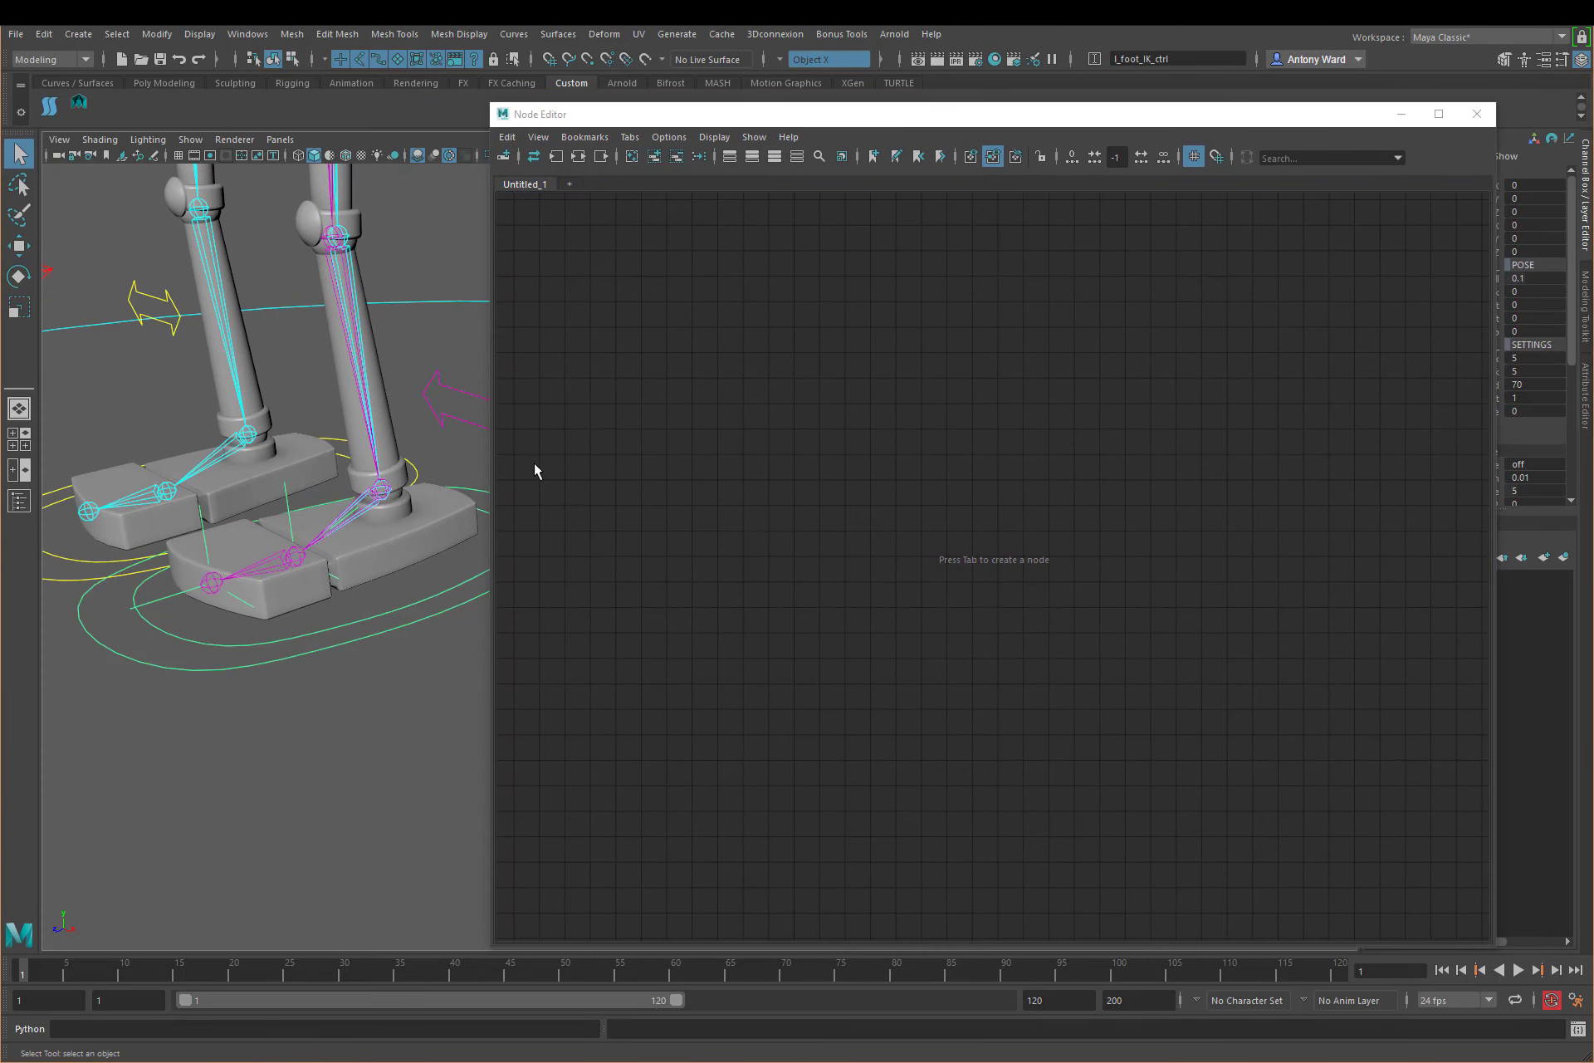
pyautogui.click(654, 157)
pyautogui.moveTo(1133, 774); pyautogui.dragTo(993, 891)
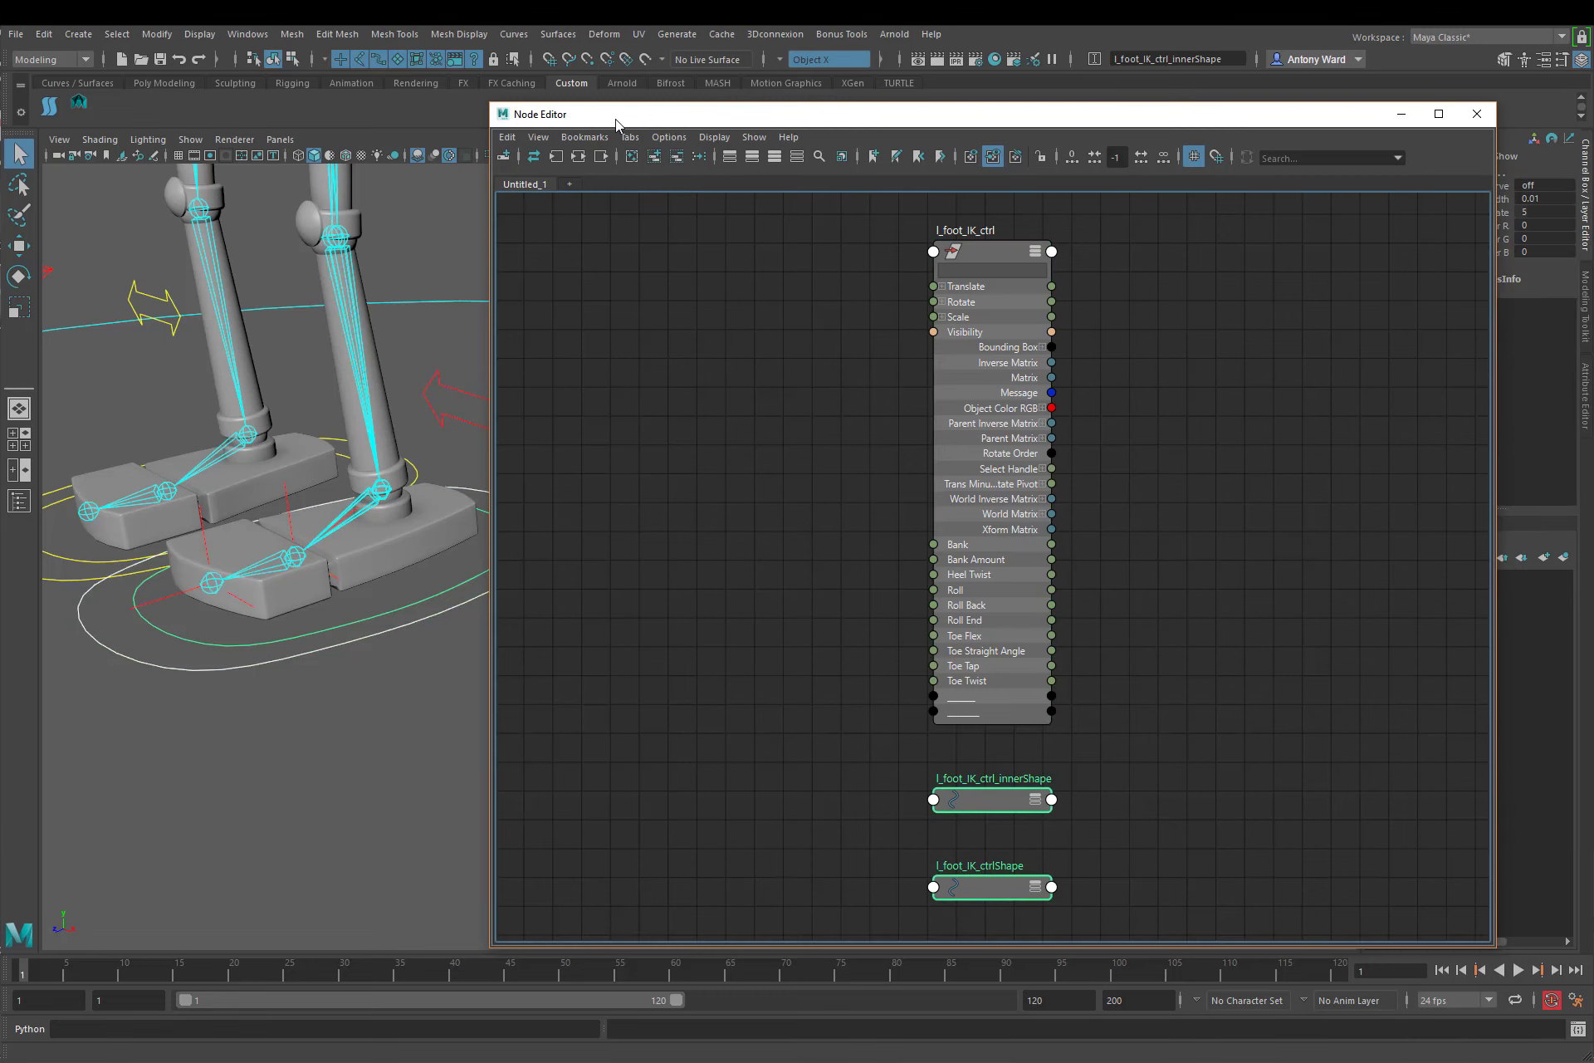
pyautogui.click(676, 157)
pyautogui.keyDown('alt'); pyautogui.moveTo(1182, 538); pyautogui.dragTo(900, 555, button='middle'); pyautogui.keyUp('alt')
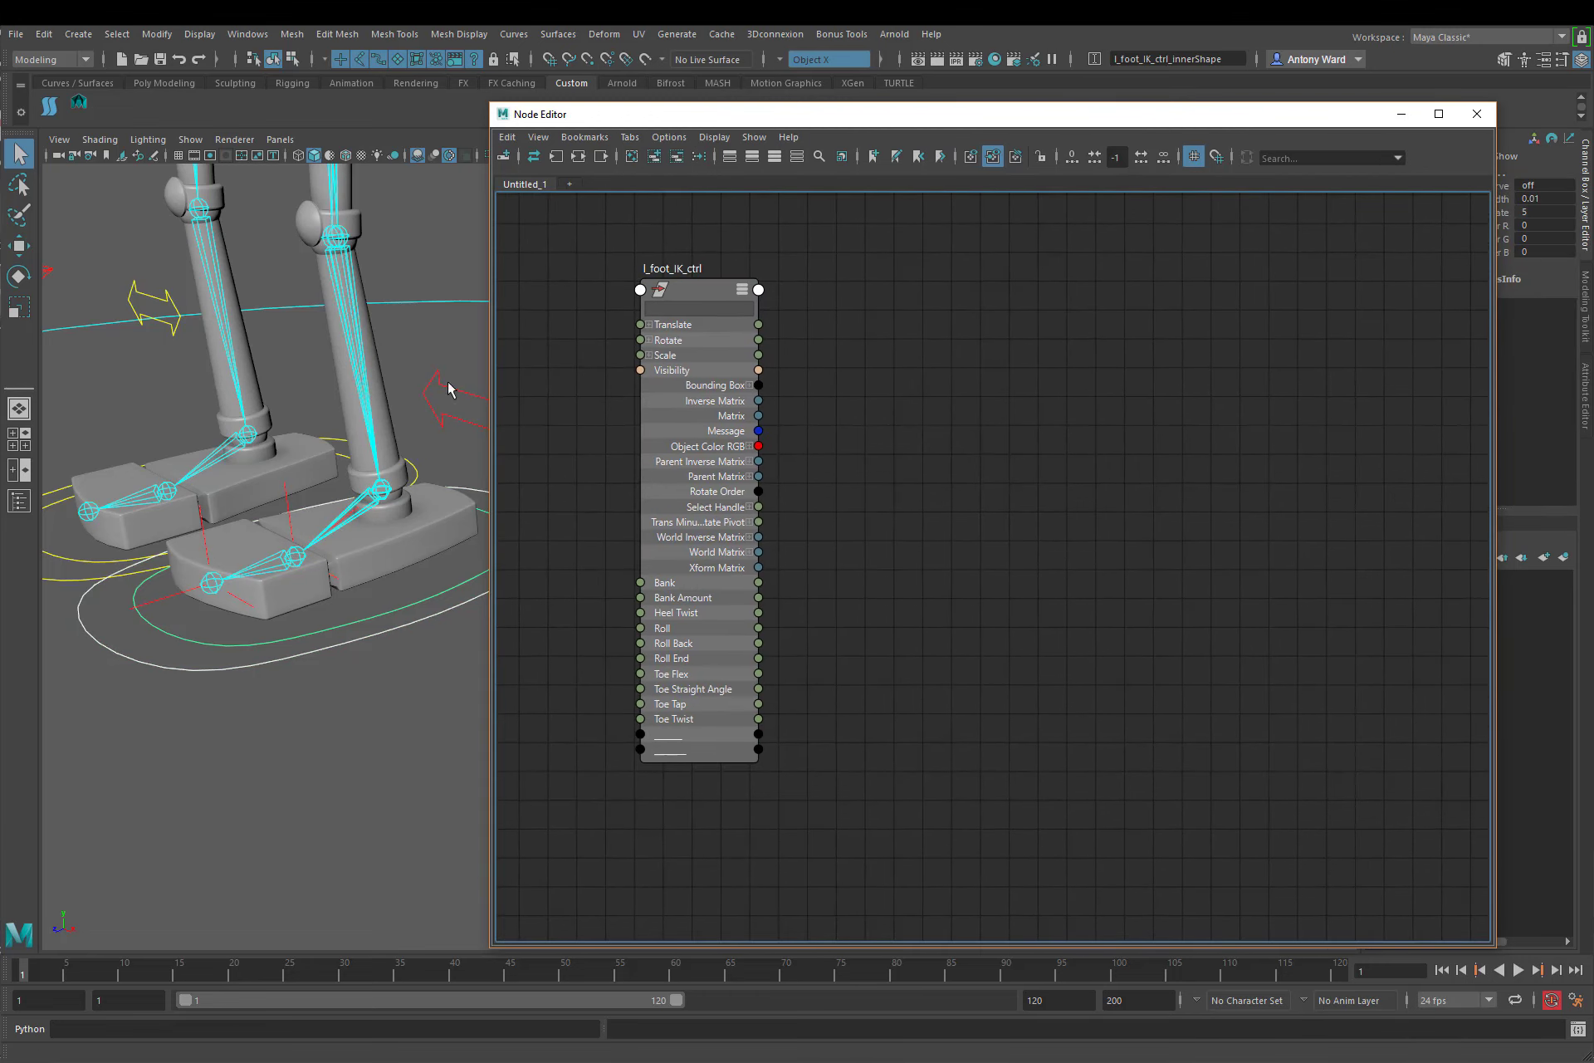
# Step: Open the Outliner and add l_foot_tiptoe_condition and l_foot_roll_ball_condition to the node graph
pyautogui.click(248, 34)
pyautogui.click(271, 214)
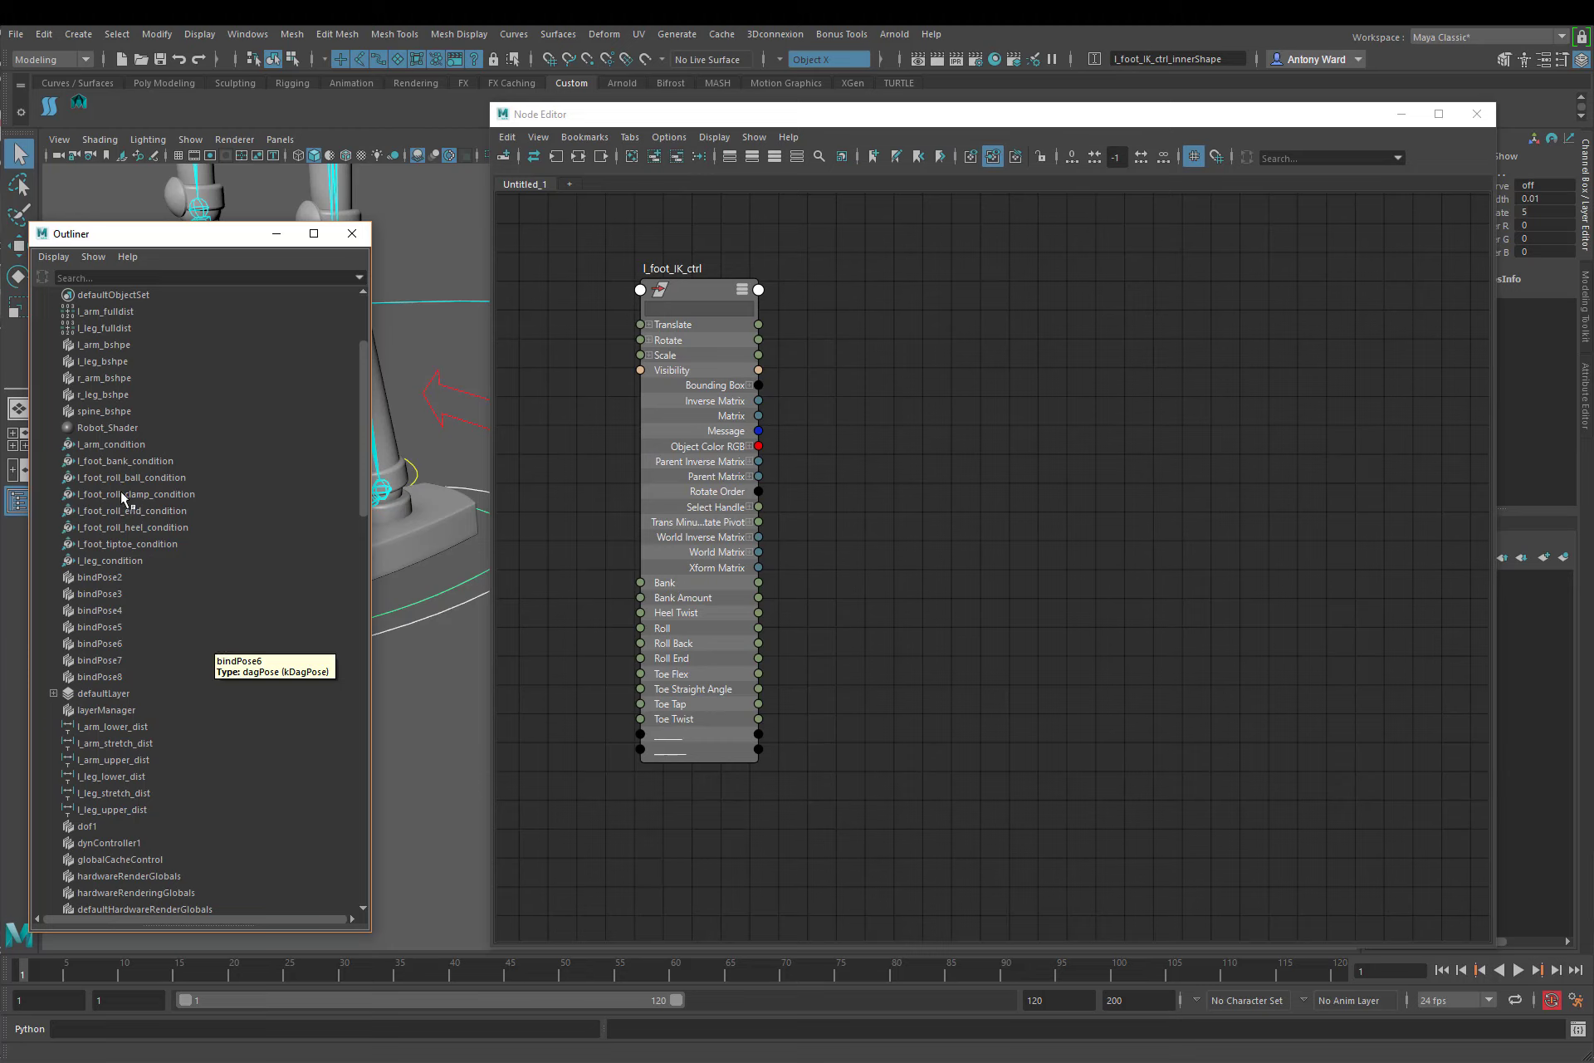
pyautogui.click(139, 548)
pyautogui.moveTo(152, 545); pyautogui.dragTo(903, 329, button='middle')
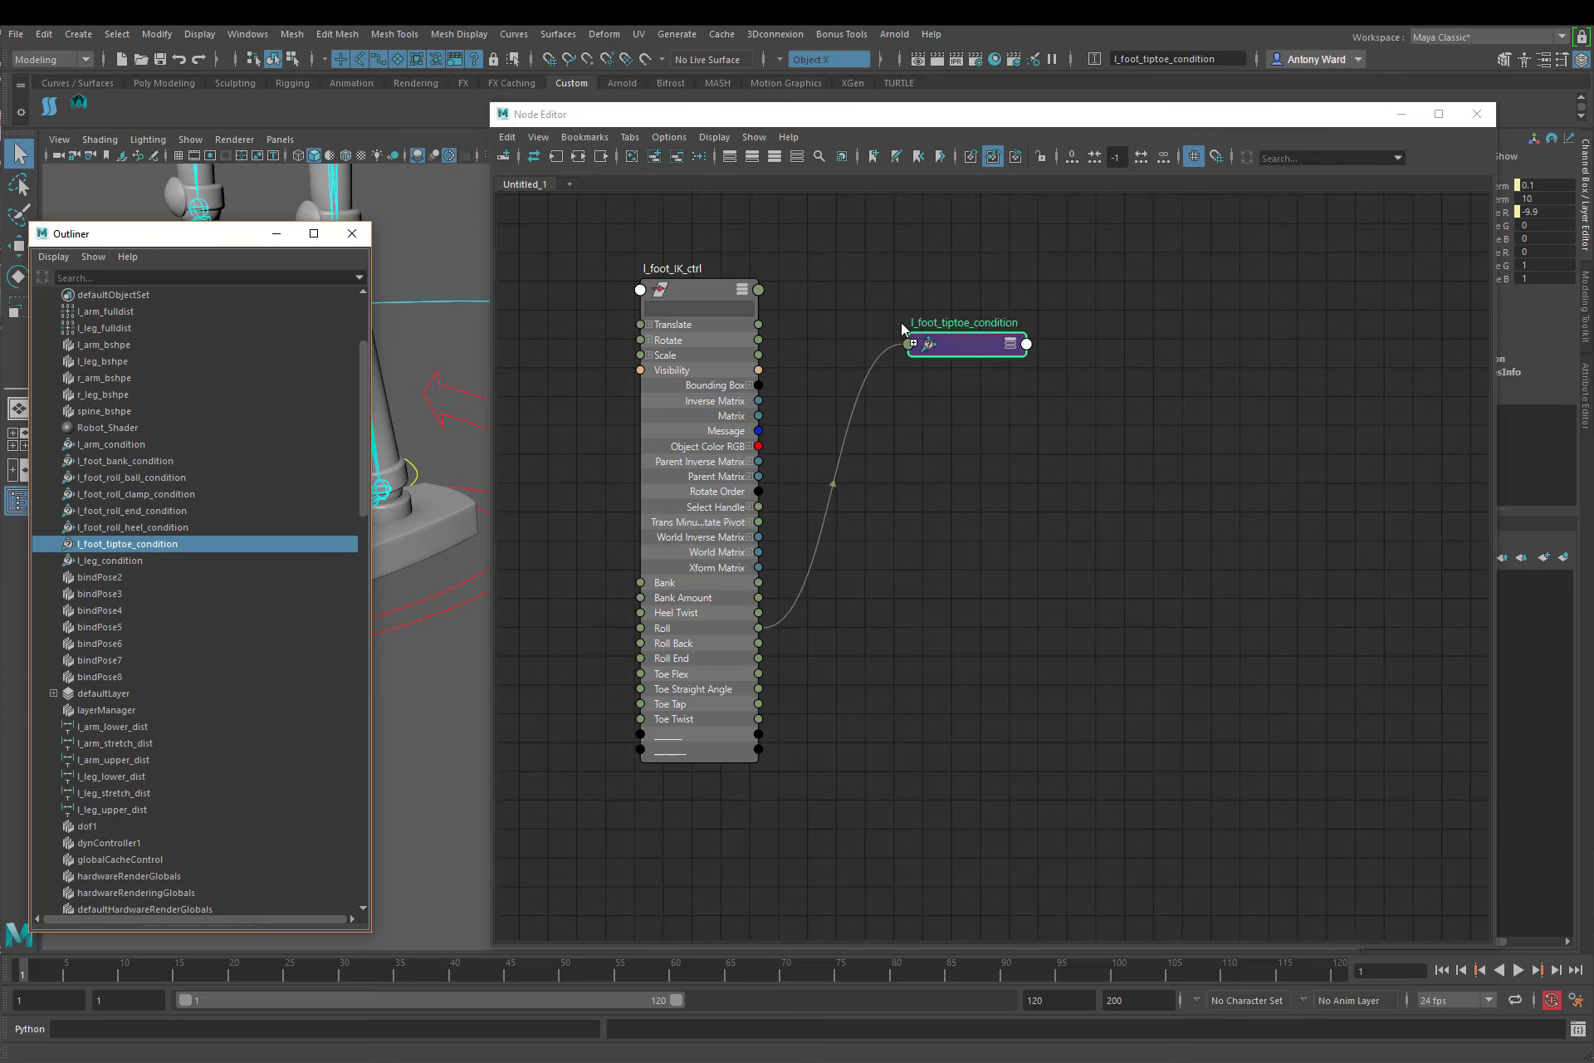
pyautogui.scroll(-3, 188, 660)
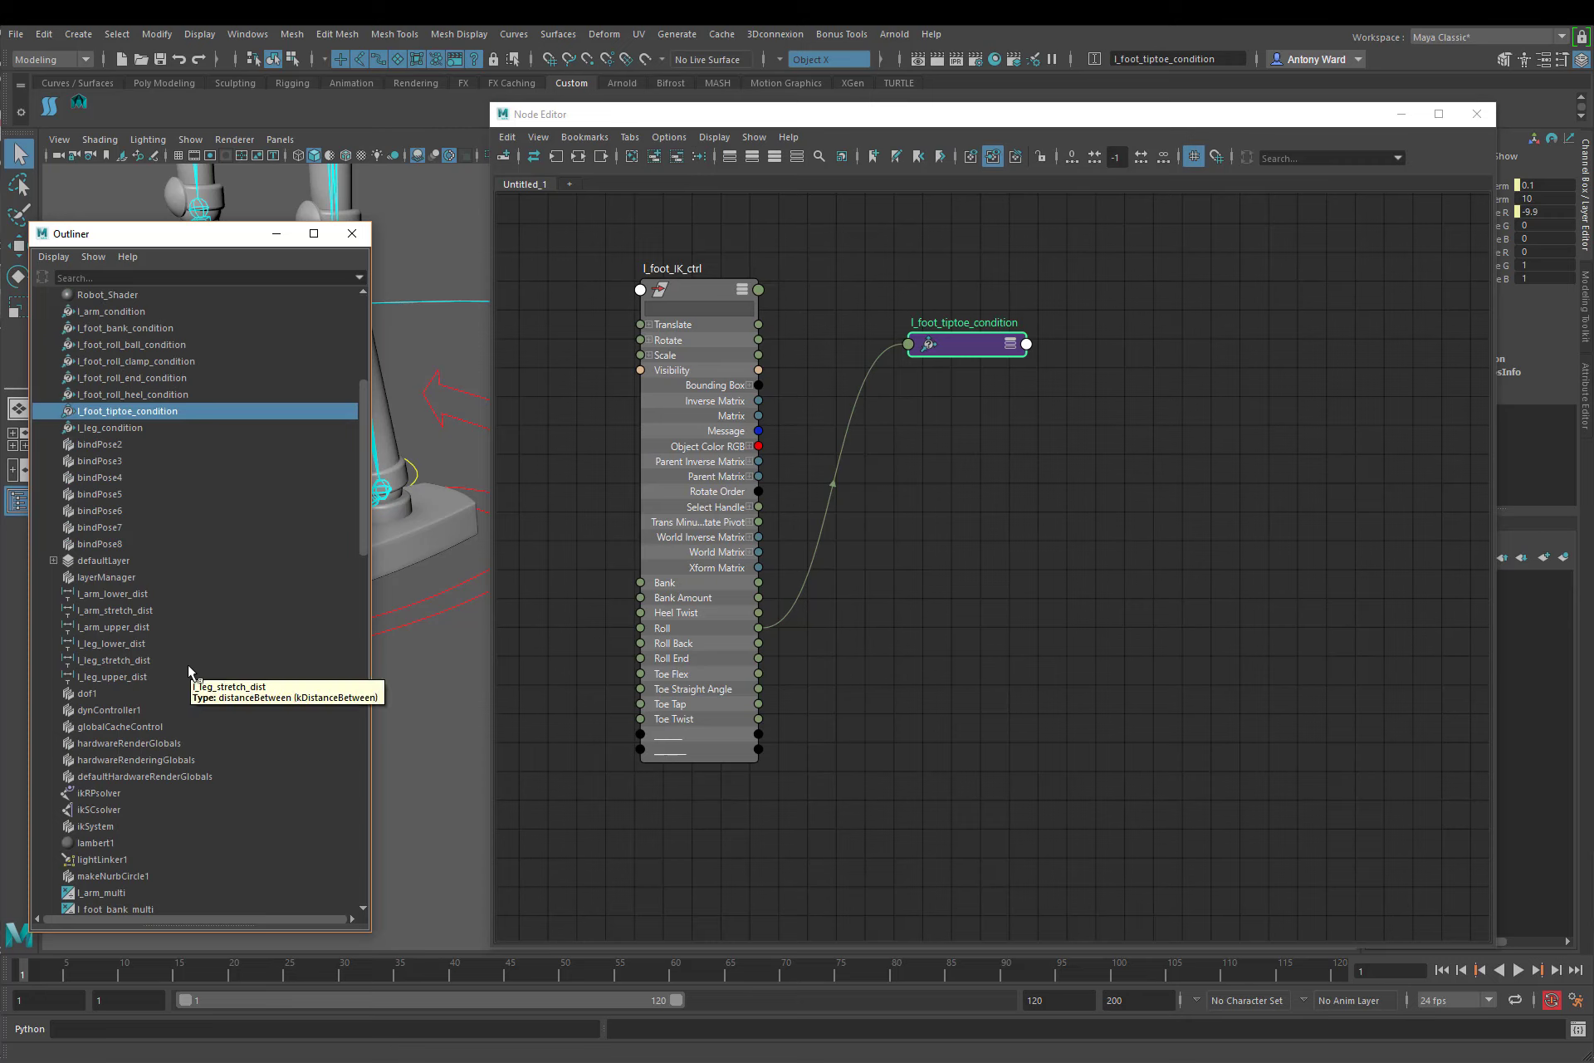
pyautogui.scroll(3, 188, 665)
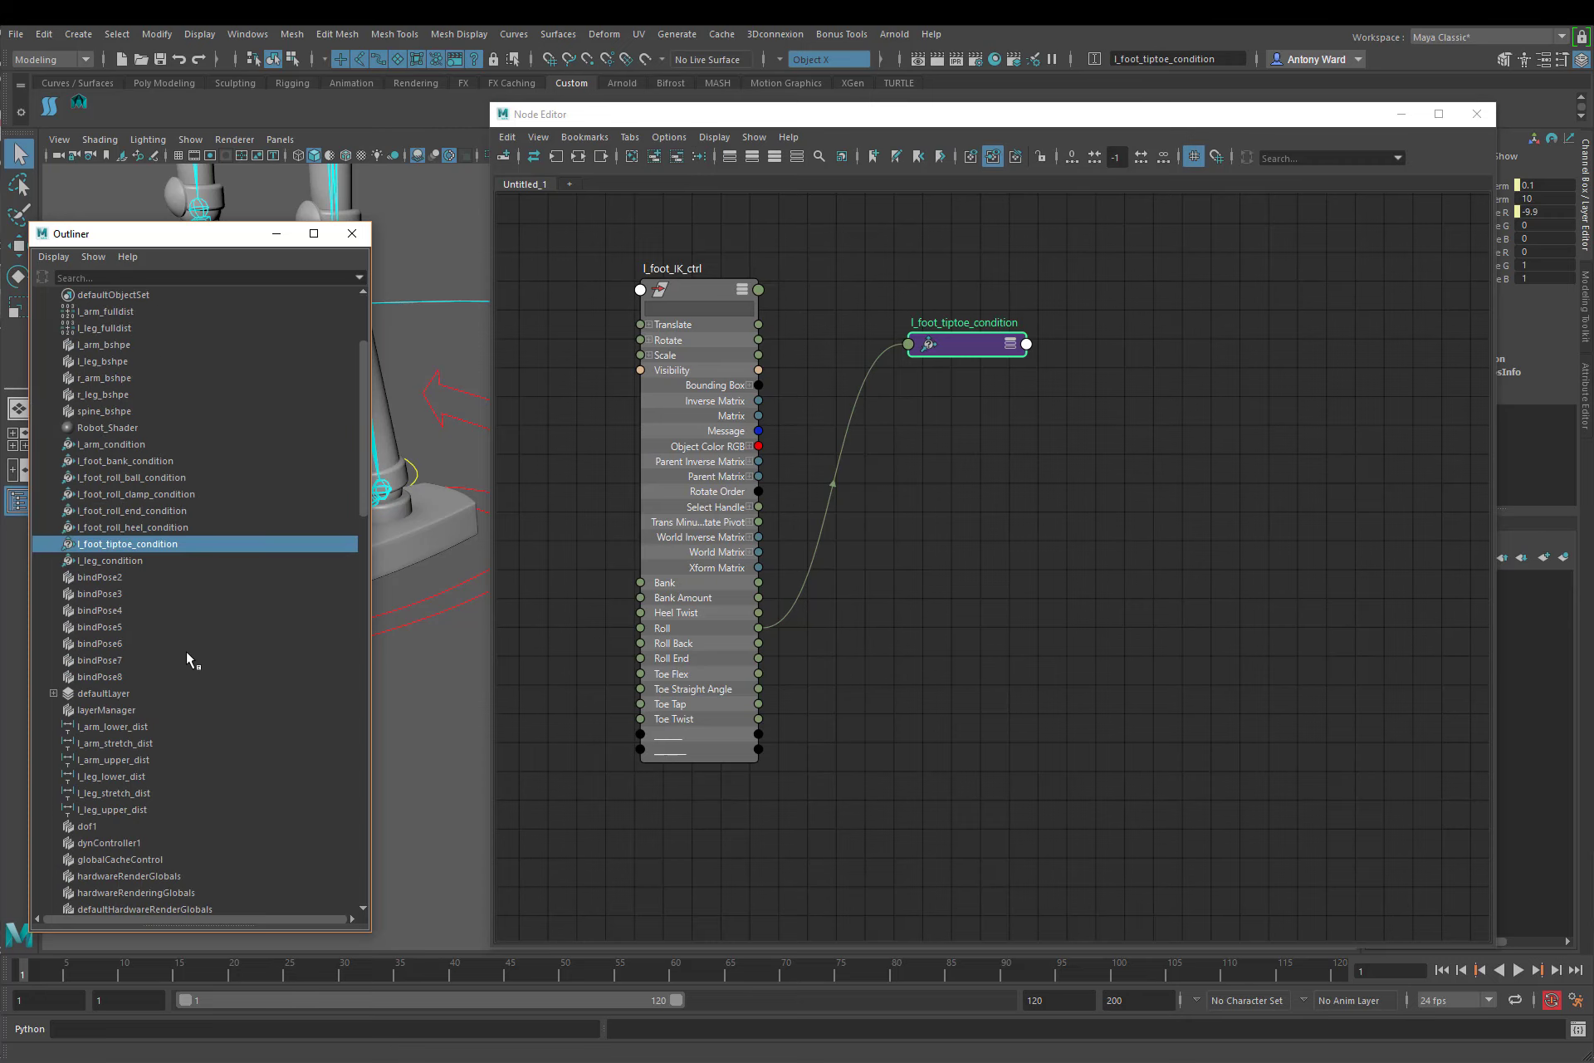
pyautogui.click(120, 478)
pyautogui.moveTo(120, 479); pyautogui.dragTo(1069, 402, button='middle')
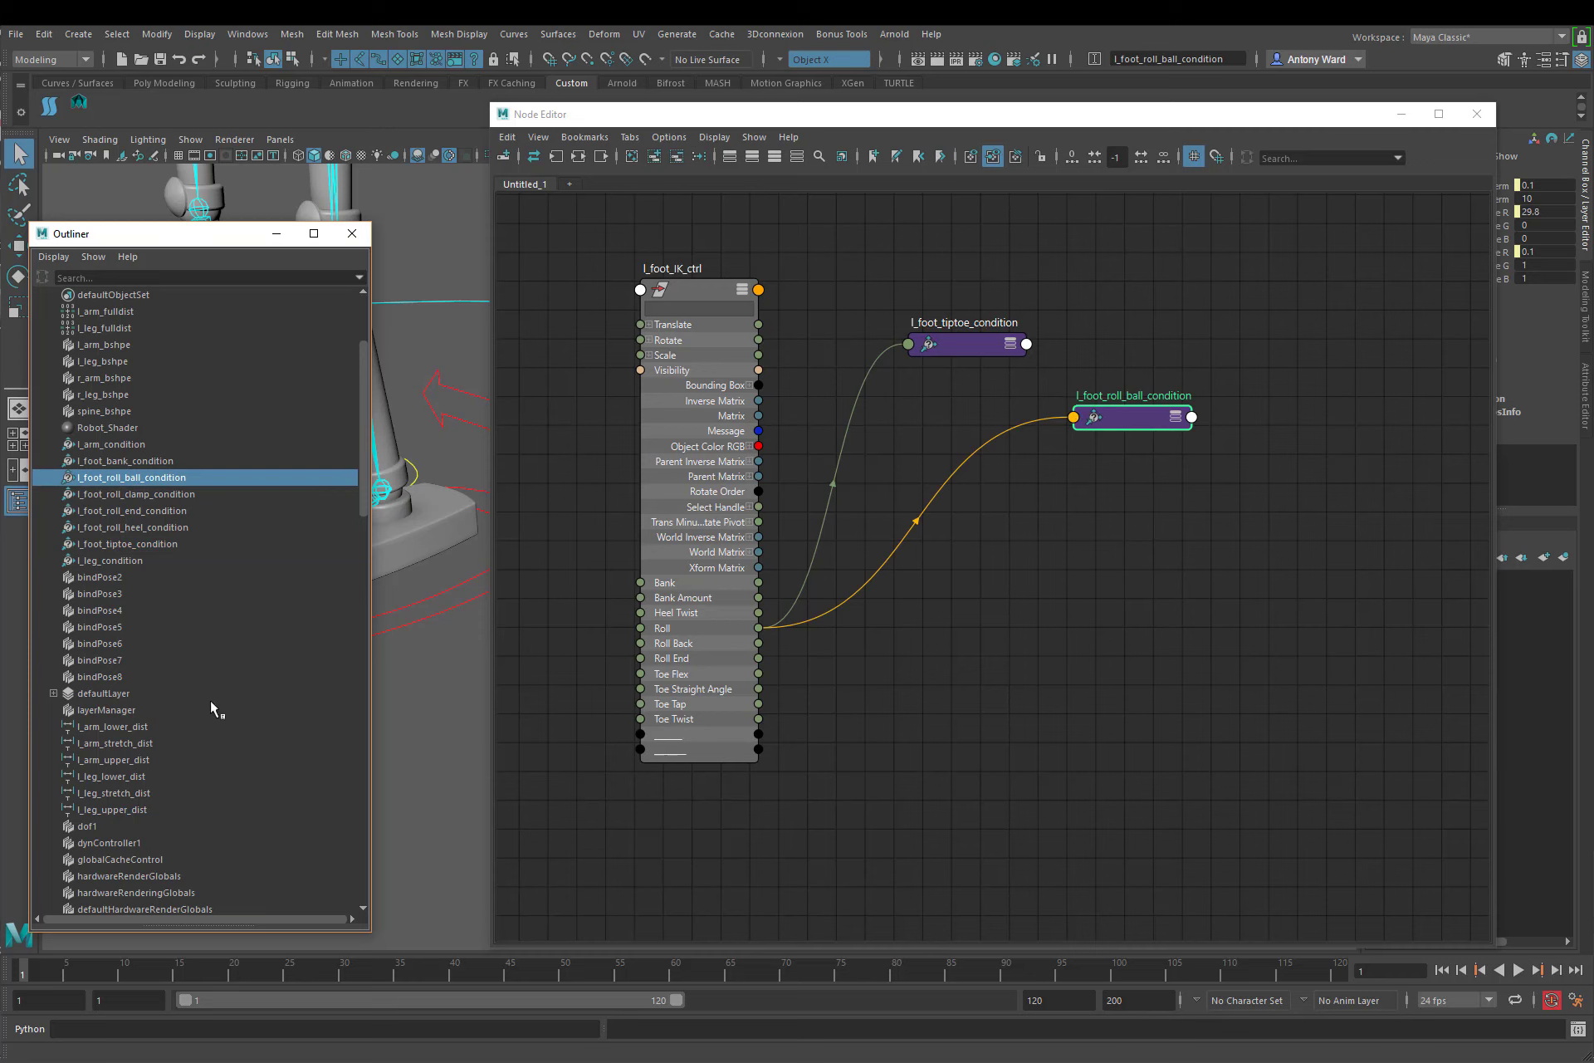
# Step: Add l_foot_tiptoe_pma and l_foot_roll_pma from the Outliner to the node graph
pyautogui.scroll(-6, 145, 689)
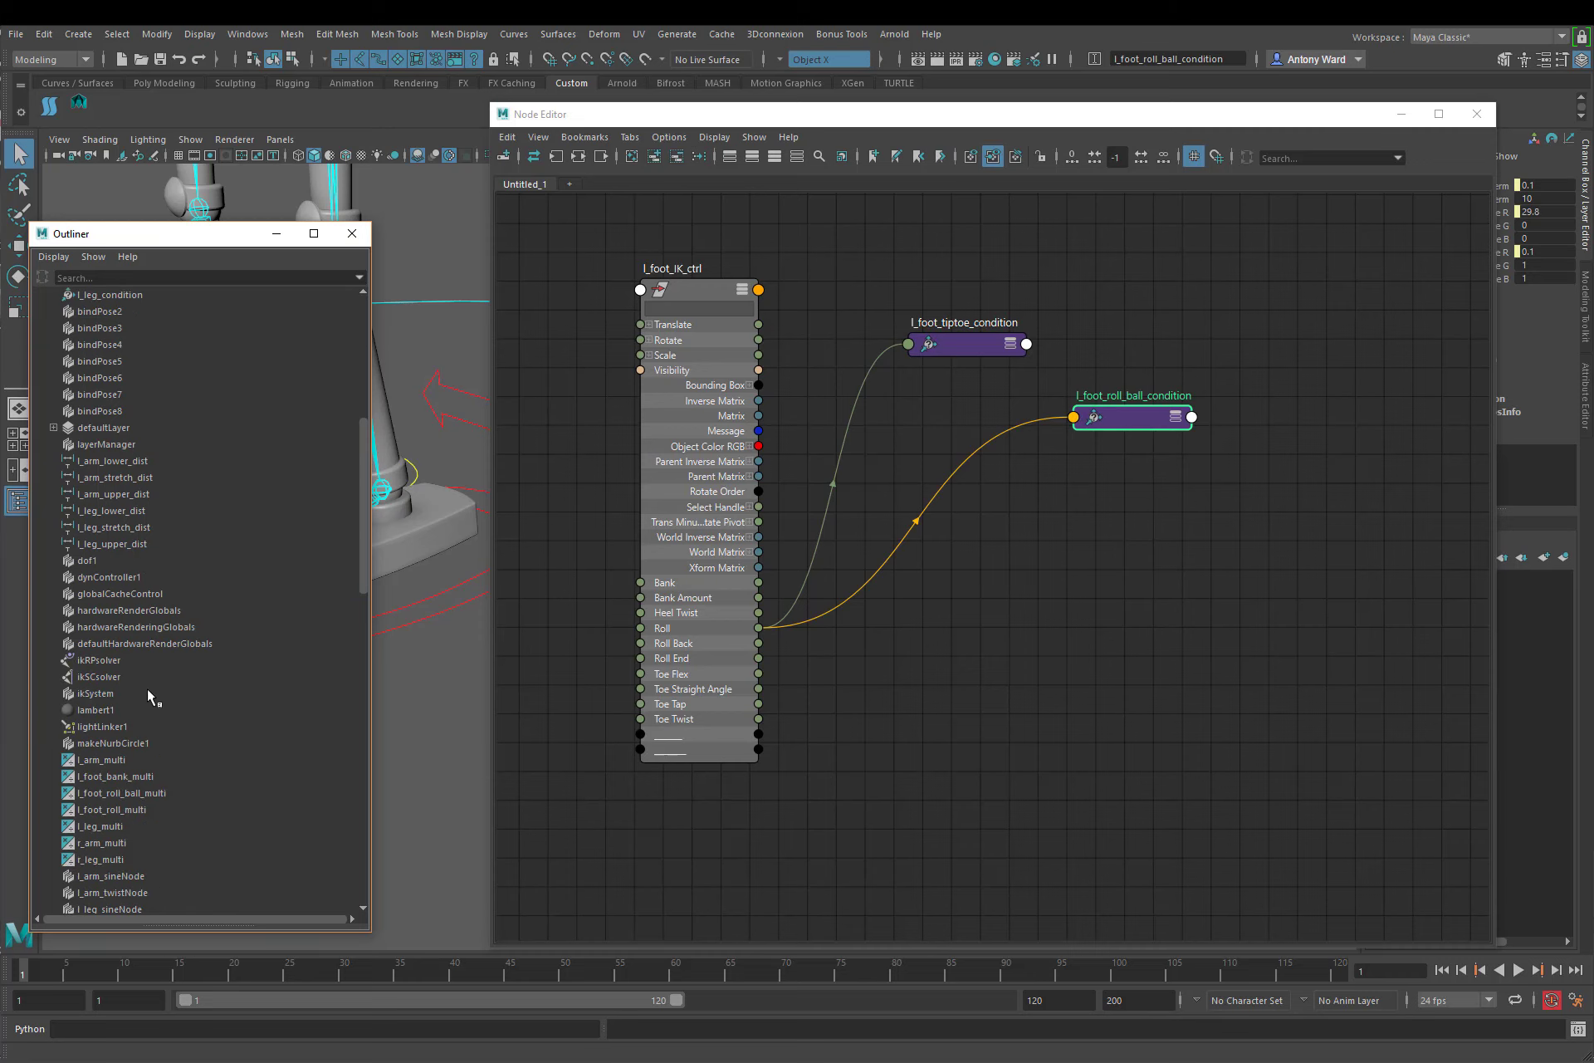
pyautogui.scroll(-6, 148, 690)
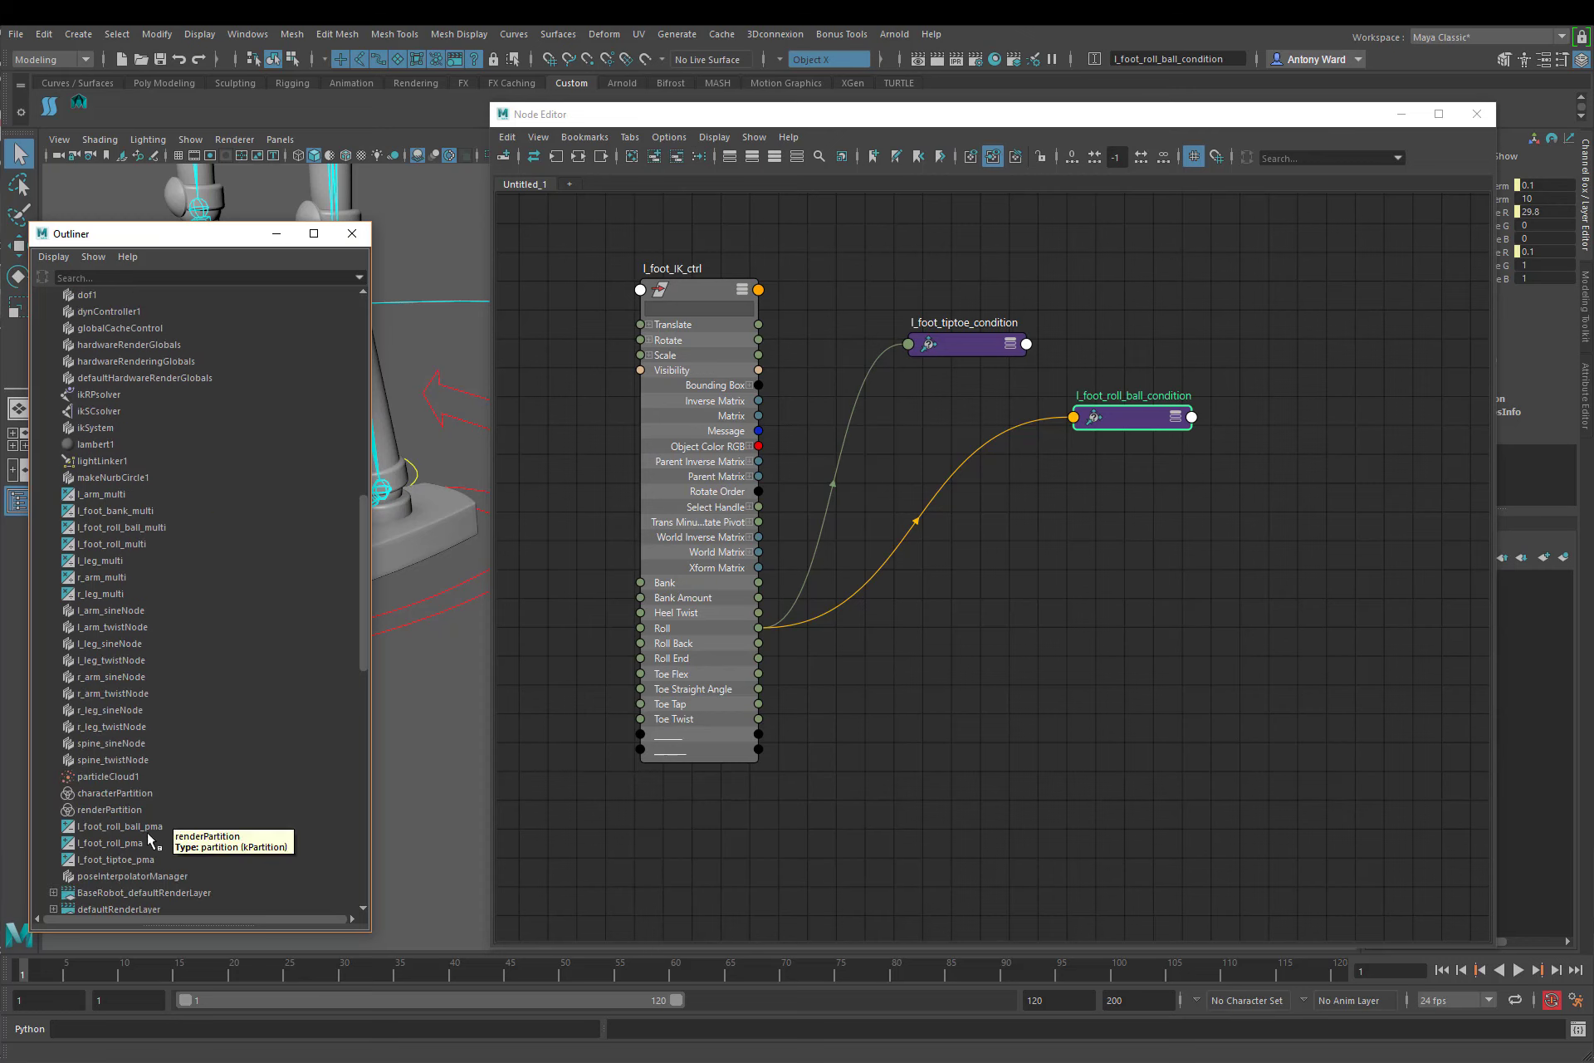
pyautogui.click(137, 859)
pyautogui.moveTo(750, 735); pyautogui.dragTo(1130, 613, button='middle')
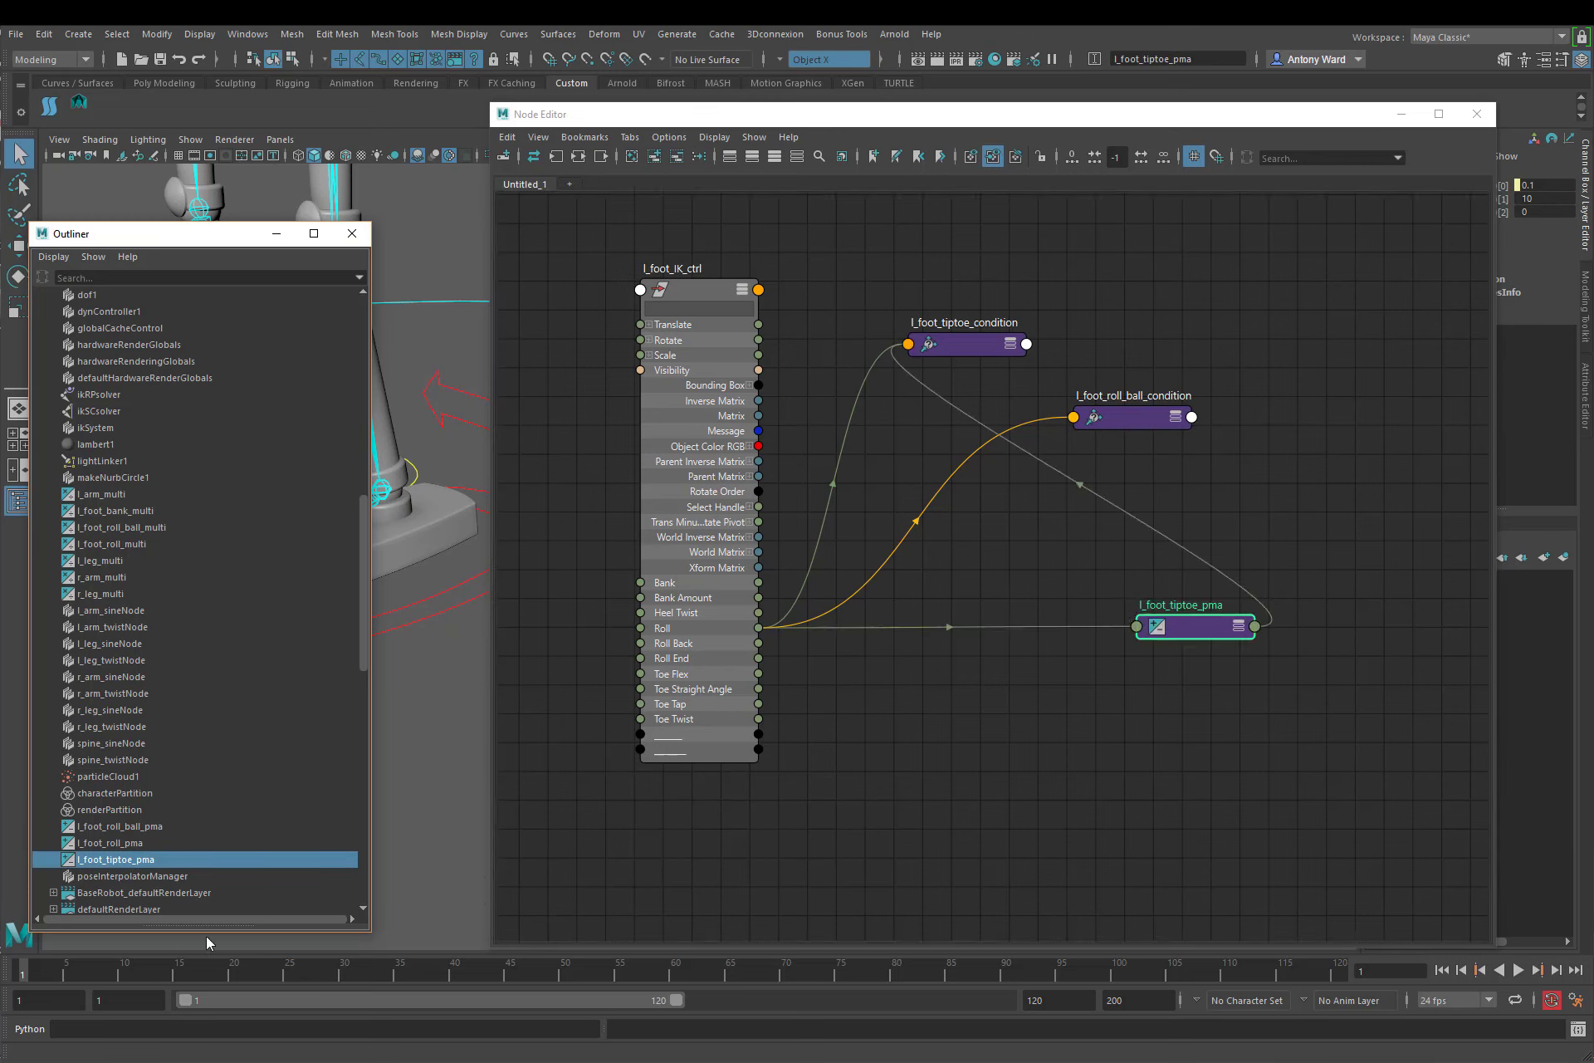
pyautogui.click(126, 842)
pyautogui.moveTo(120, 843); pyautogui.dragTo(1204, 710, button='middle')
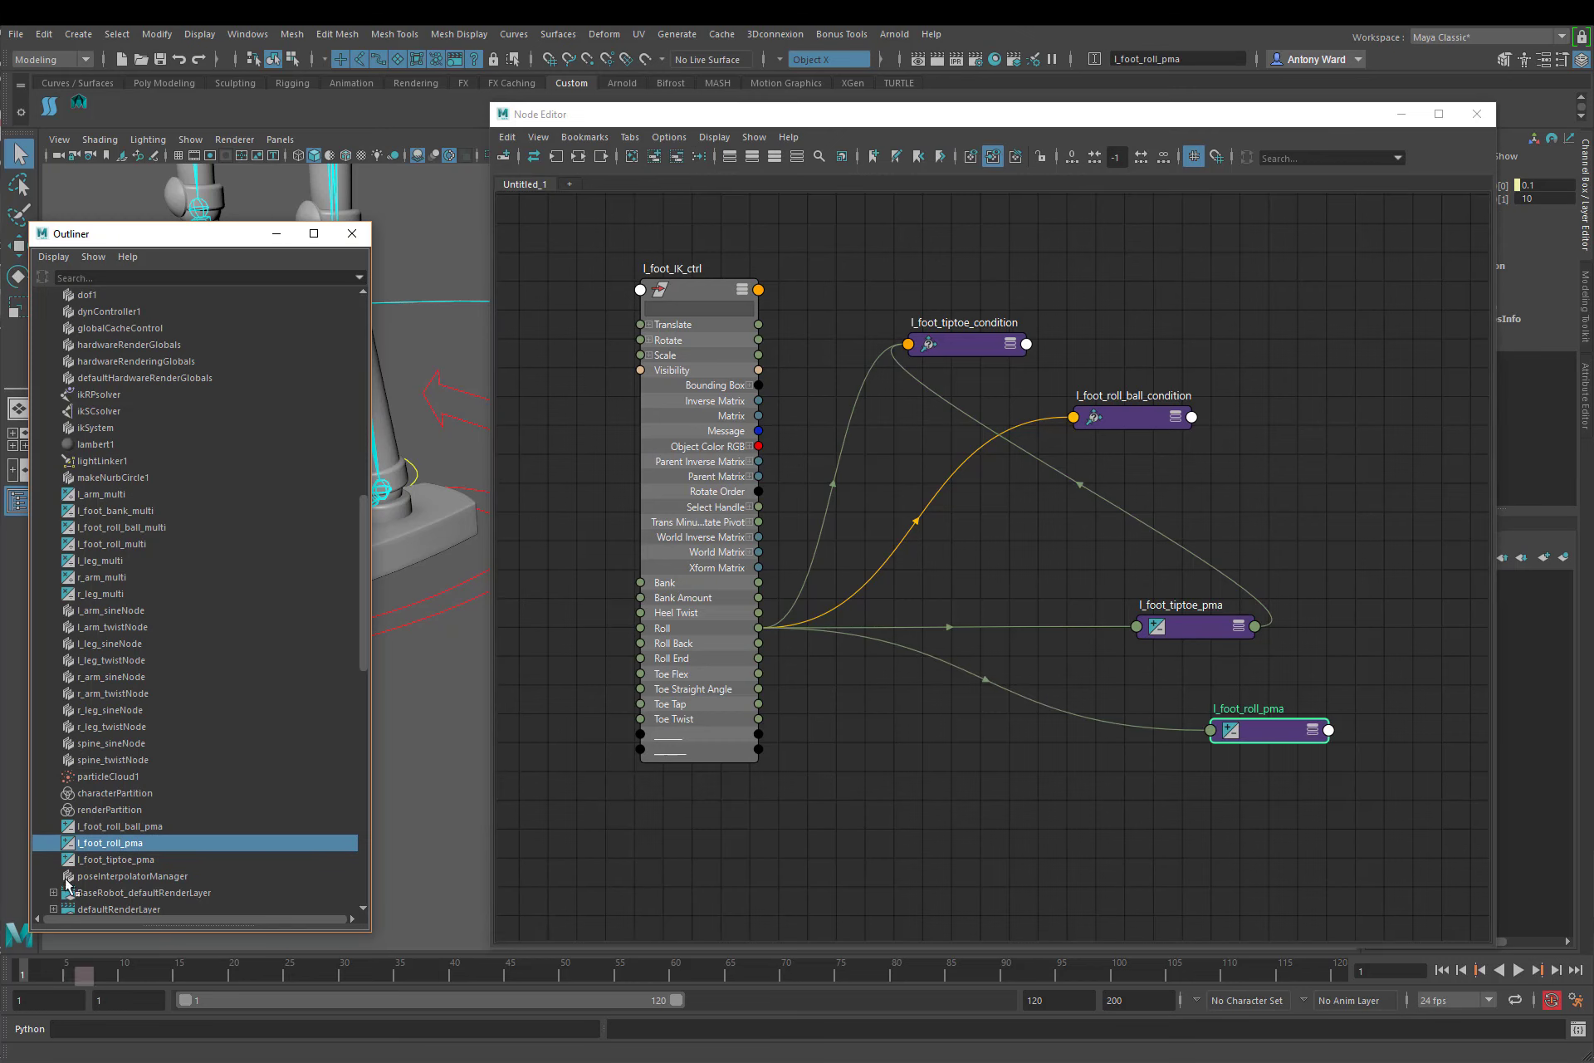
# Step: Add l_foot_roll_ball_pma from the Outliner to the node graph and move the Node Editor window clear of the Channel Box
pyautogui.click(143, 826)
pyautogui.moveTo(143, 830); pyautogui.dragTo(1088, 812, button='middle')
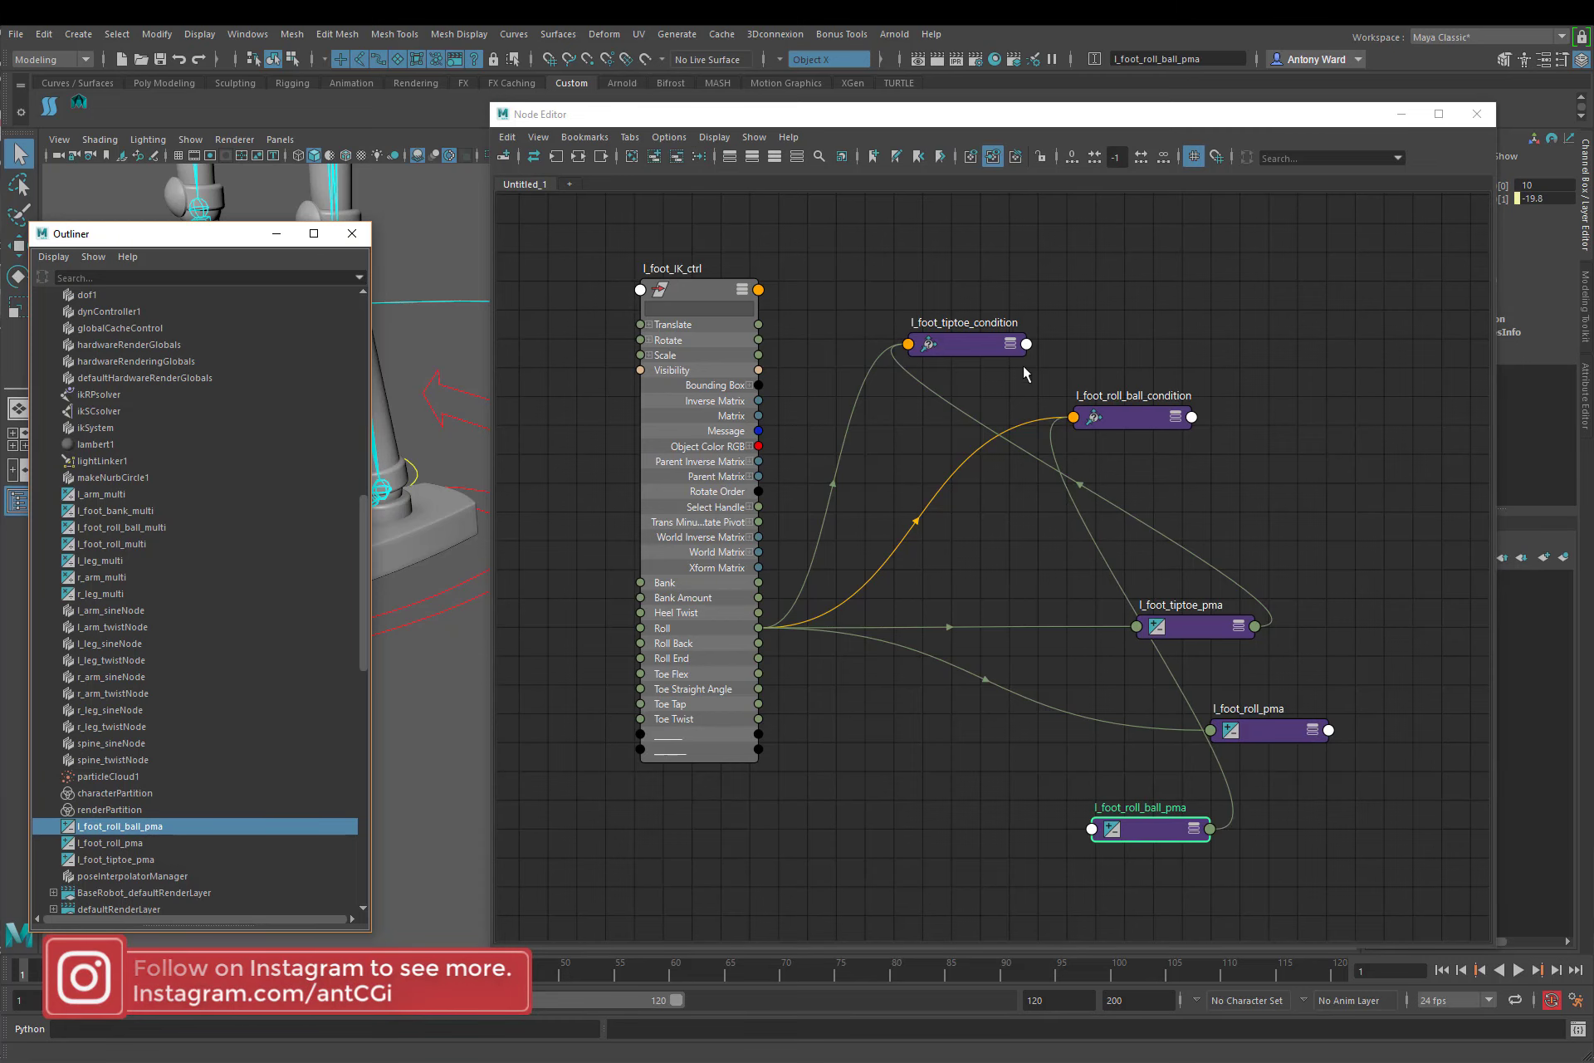
pyautogui.moveTo(1144, 122); pyautogui.dragTo(1012, 124)
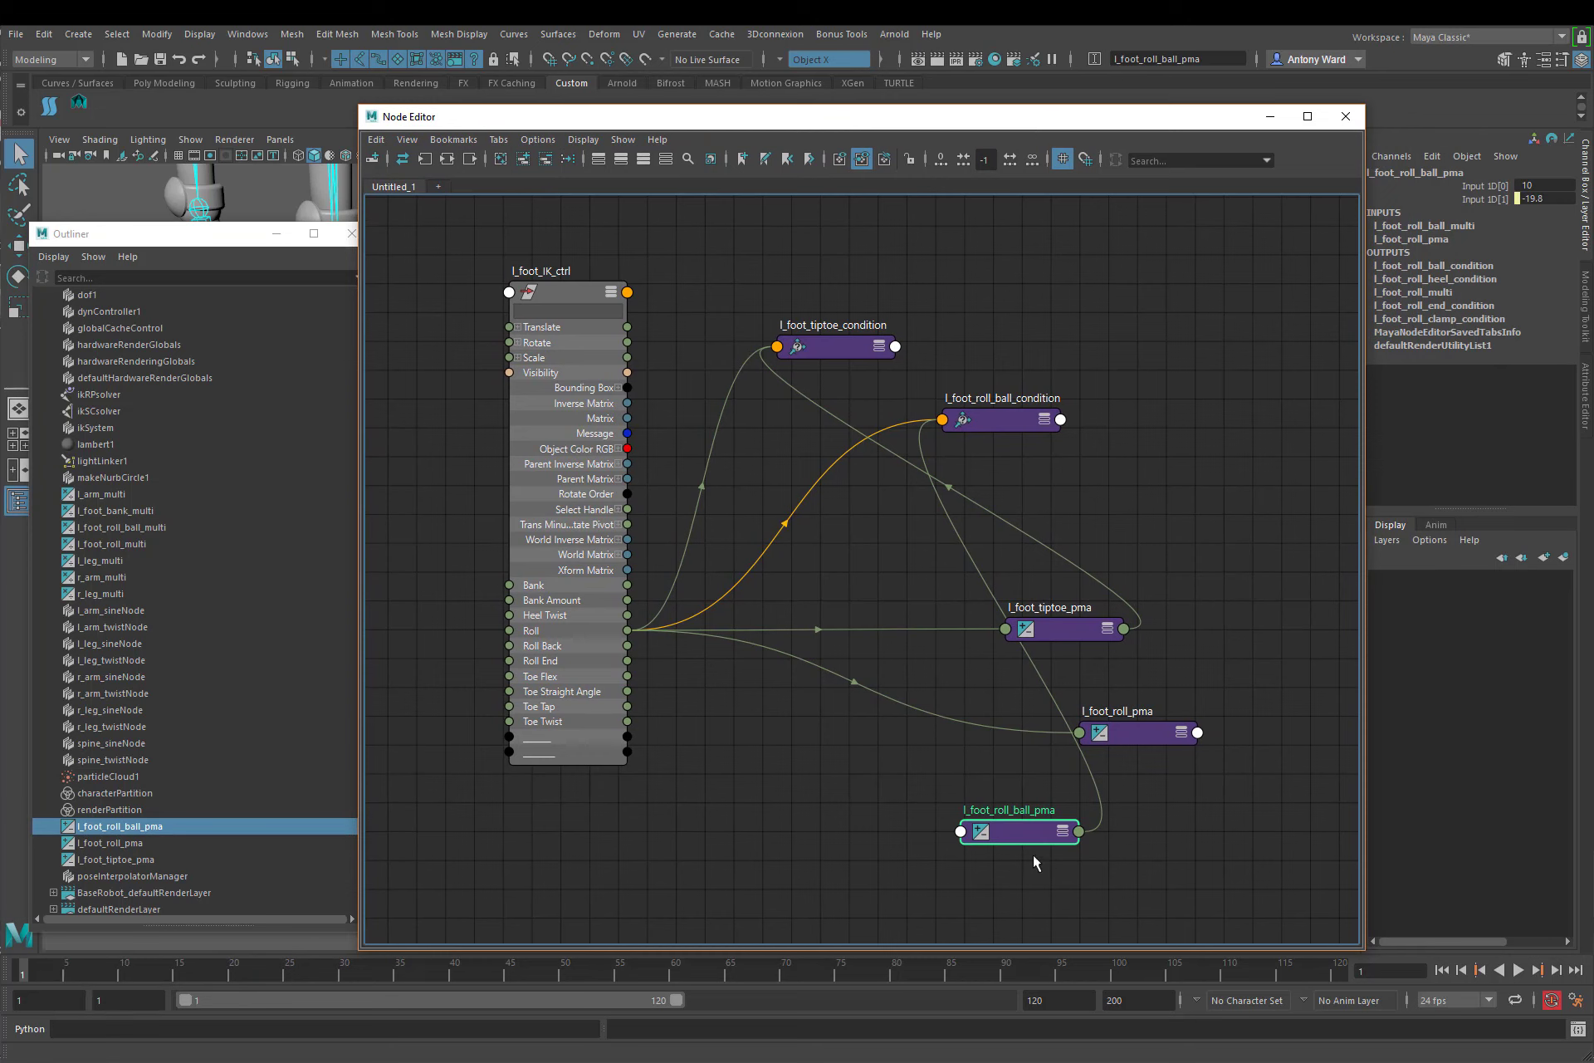
# Step: Expand l_foot_roll_ball_pma and connect the foot control's Toe Straight Angle to its Input 1D[0], repositioning the node for clarity
pyautogui.click(1065, 840)
pyautogui.moveTo(1025, 828); pyautogui.dragTo(884, 664)
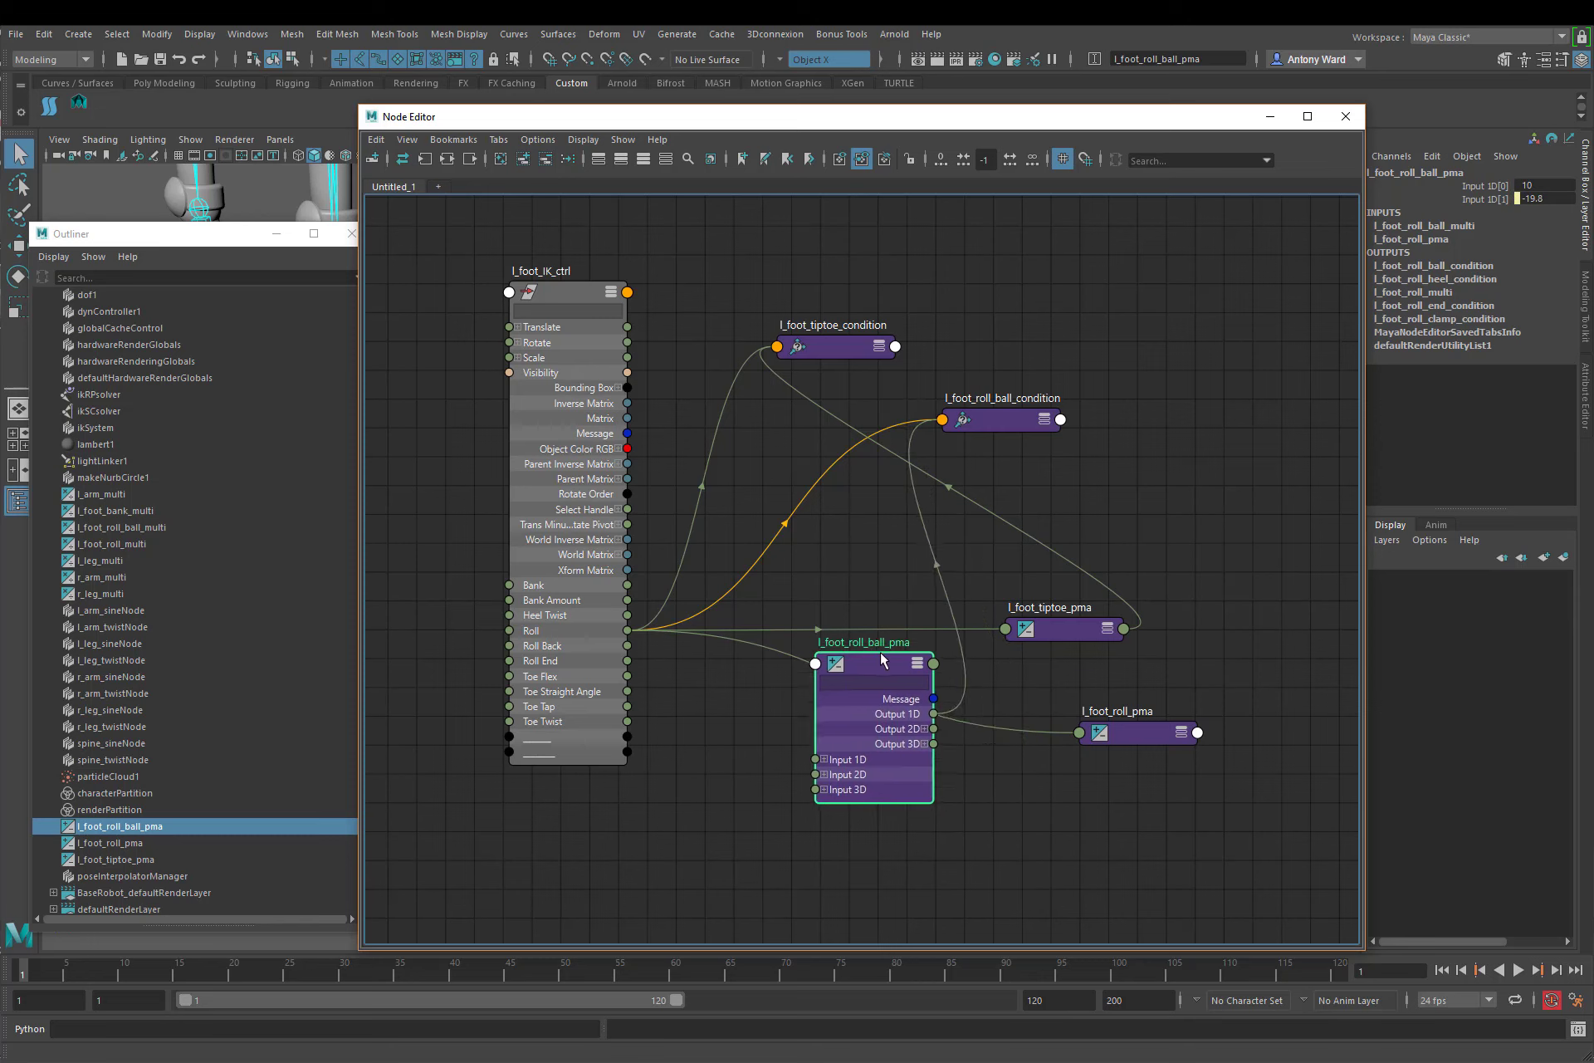
pyautogui.click(824, 759)
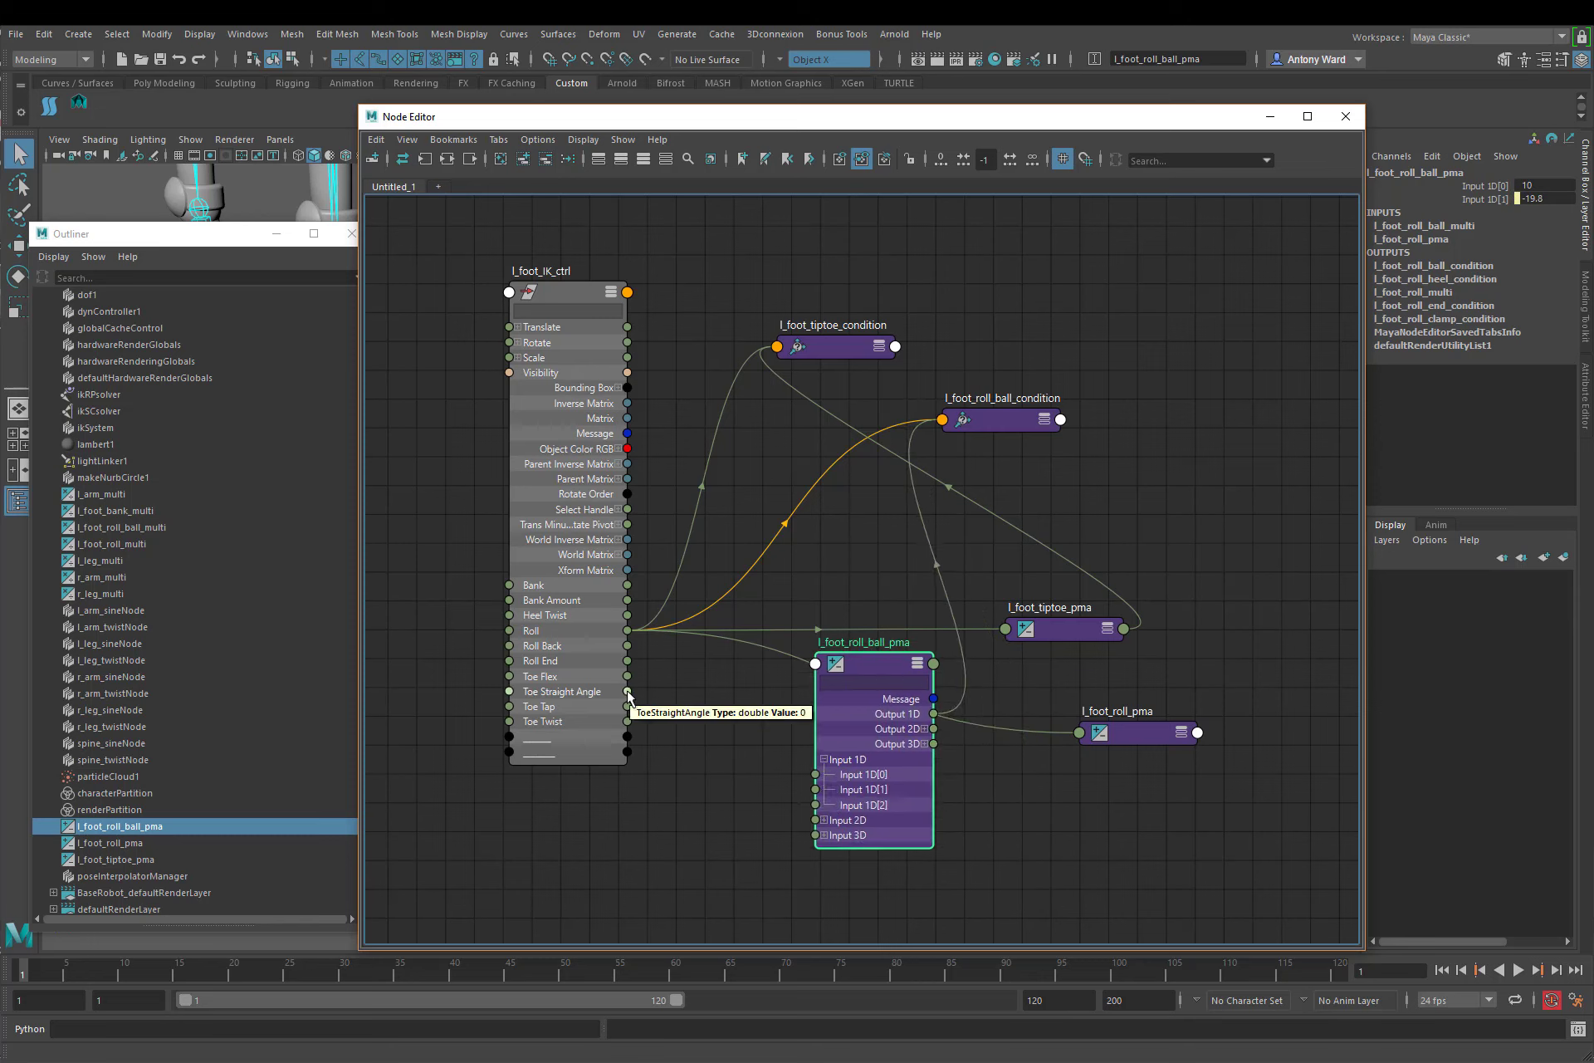
pyautogui.moveTo(628, 692); pyautogui.dragTo(815, 776)
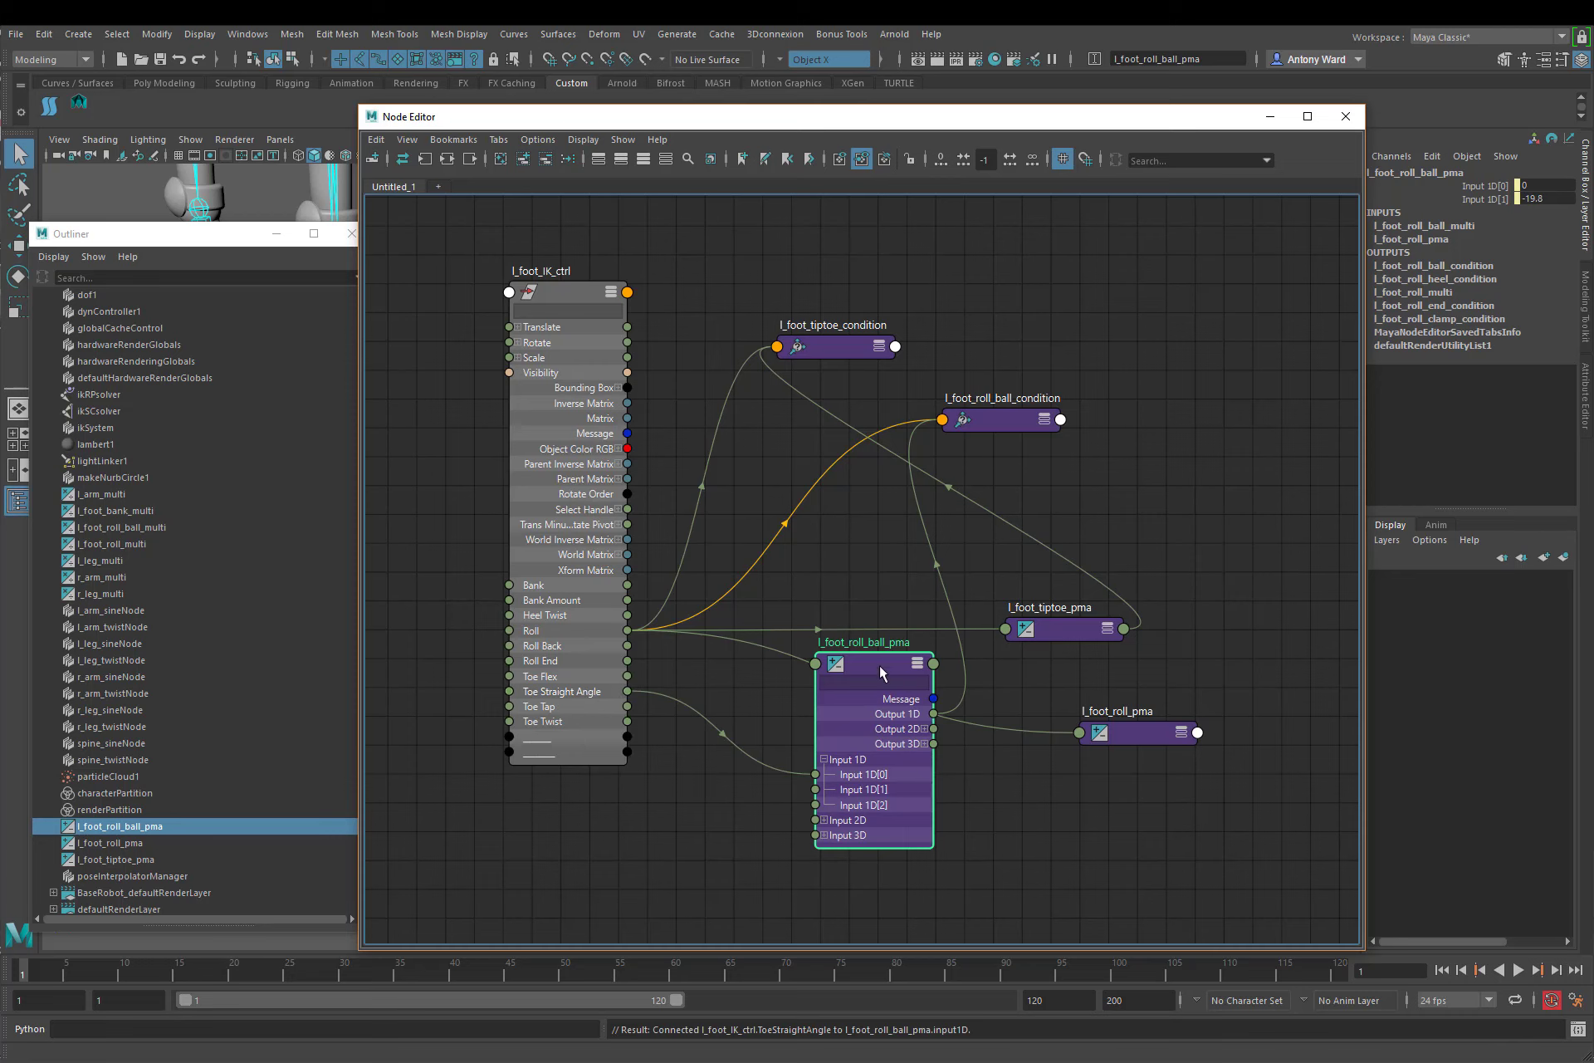
pyautogui.moveTo(885, 669); pyautogui.dragTo(819, 700)
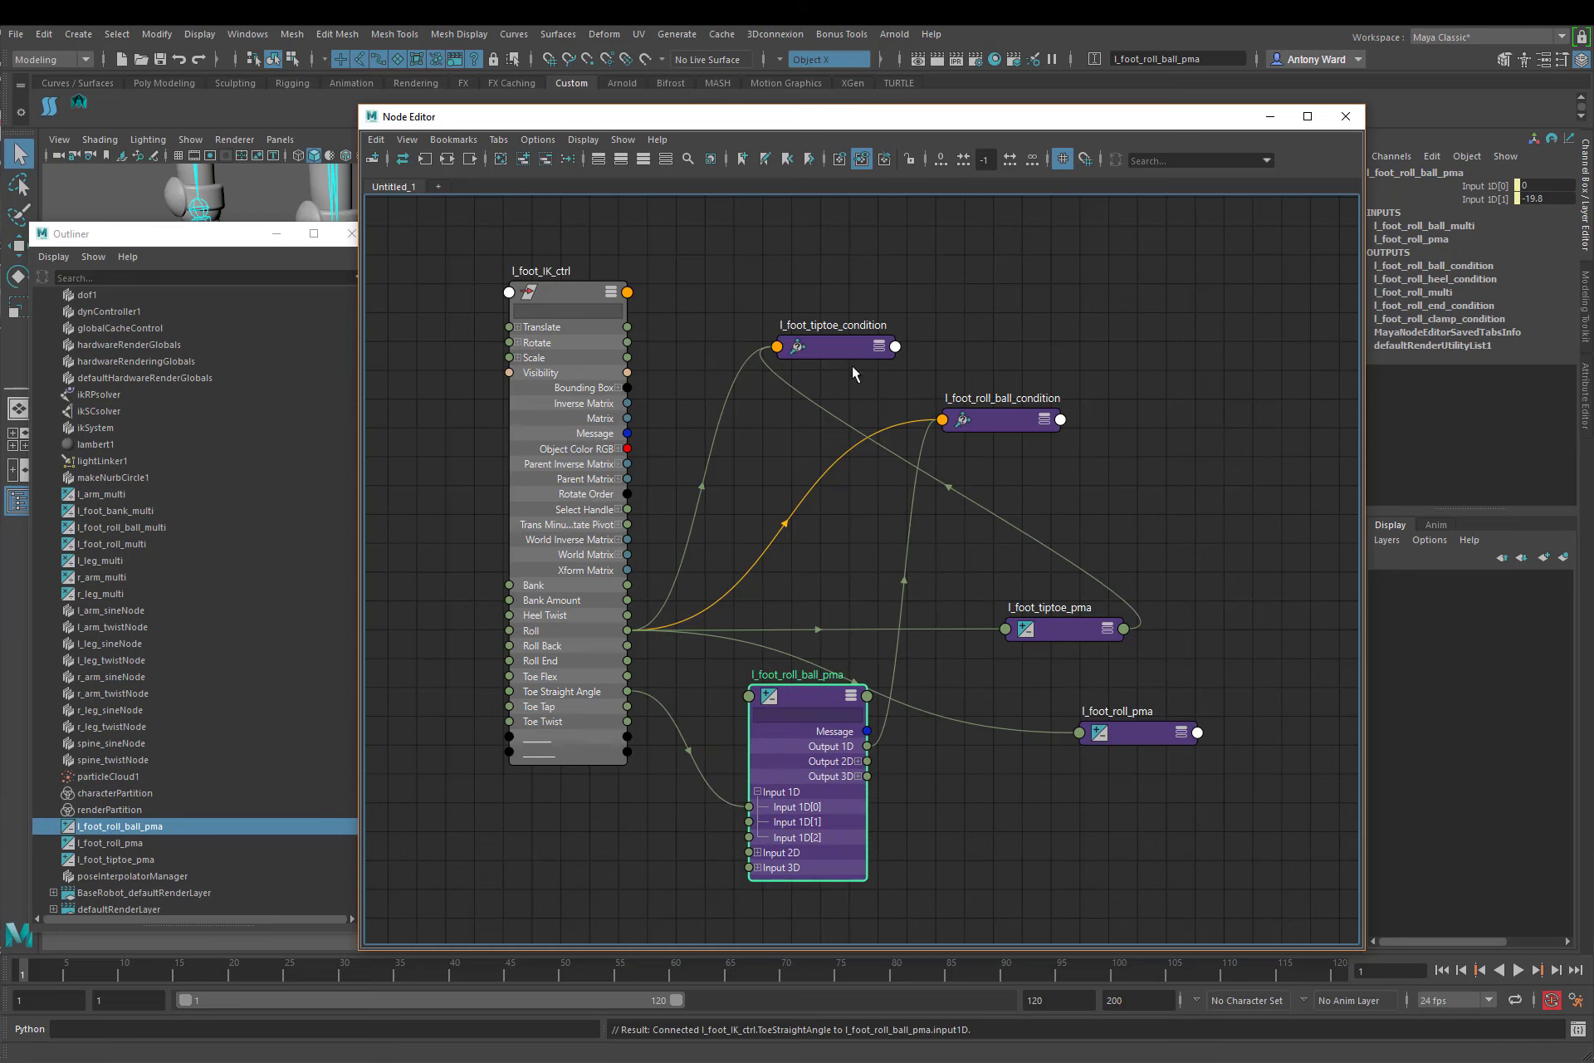
# Step: Expand l_foot_tiptoe_pma and connect the foot control's Toe Straight Angle to its Input 1D[1]
pyautogui.click(1109, 631)
pyautogui.moveTo(1069, 636); pyautogui.dragTo(1018, 494)
pyautogui.click(939, 594)
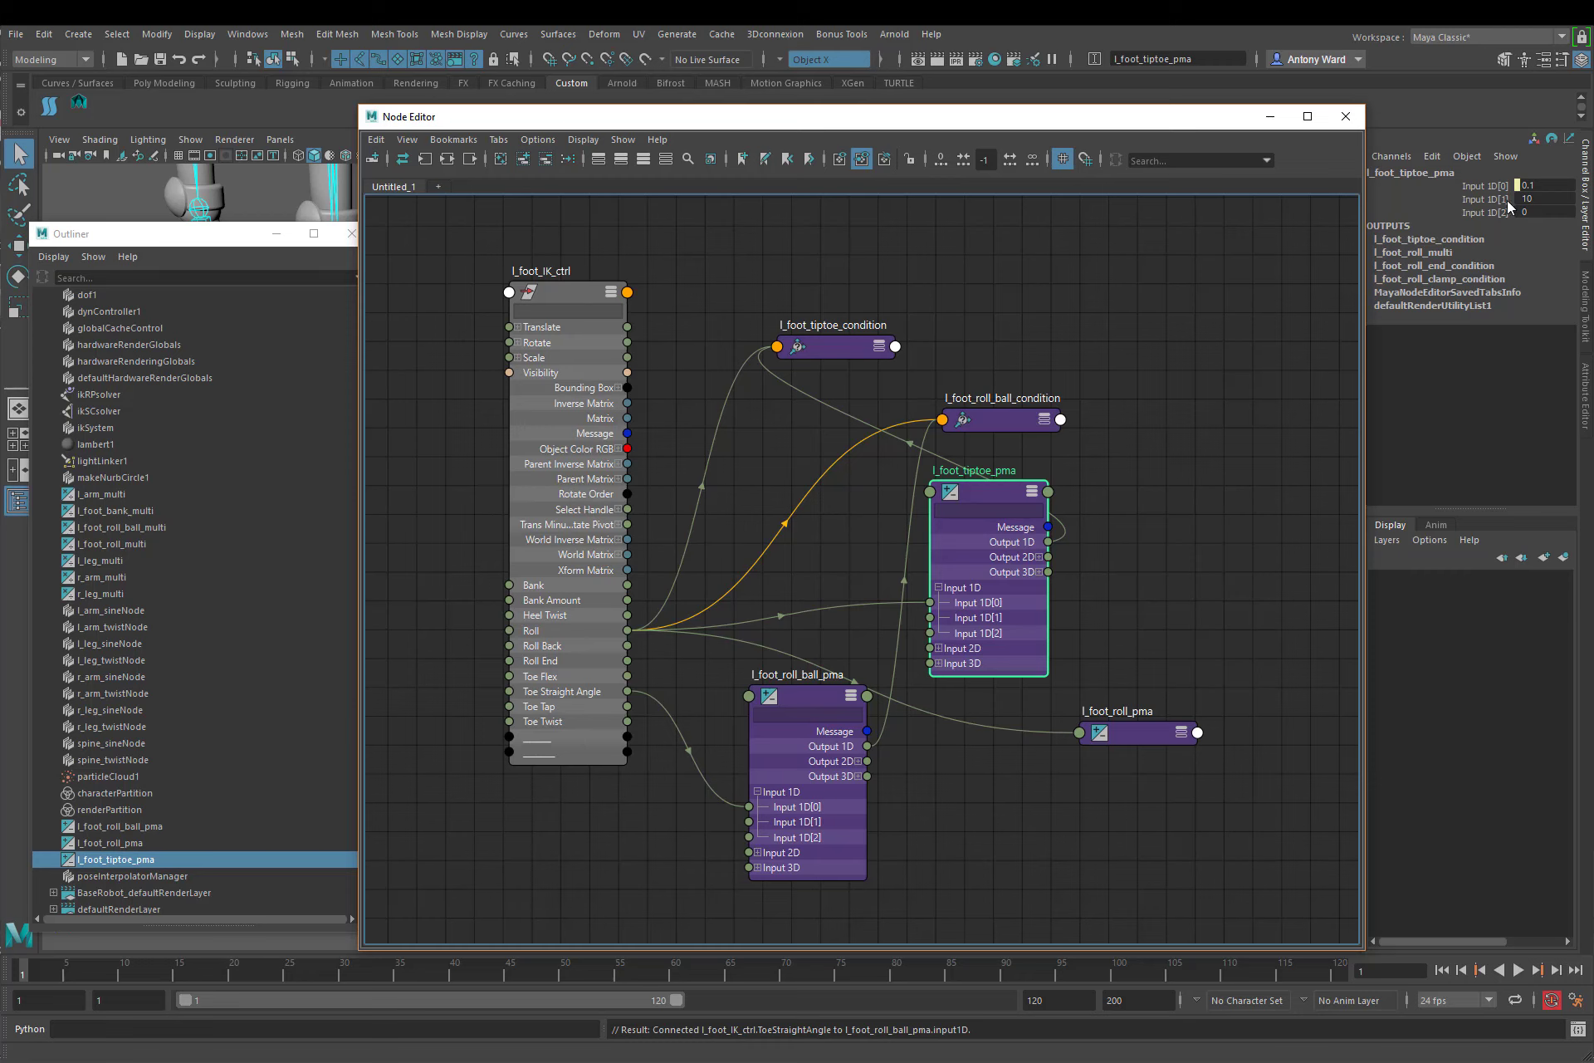
pyautogui.moveTo(627, 691); pyautogui.dragTo(929, 618)
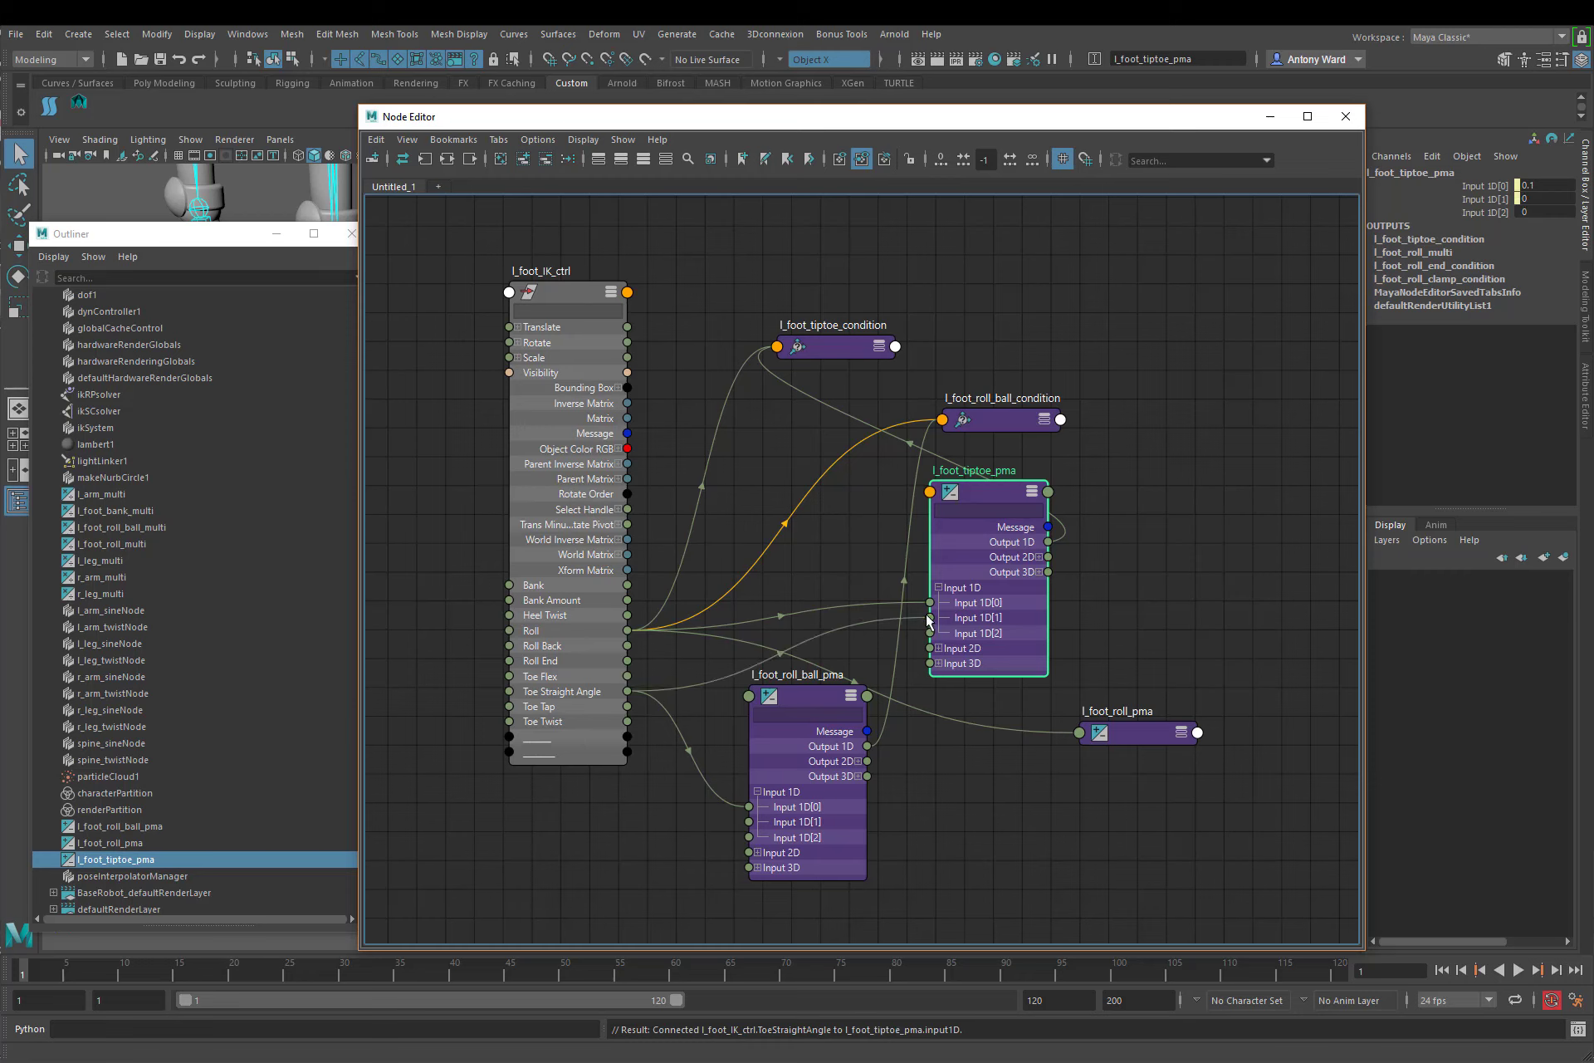
# Step: Expand l_foot_roll_pma and connect the foot control's Toe Straight Angle to its Input 1D[1]
pyautogui.click(1181, 734)
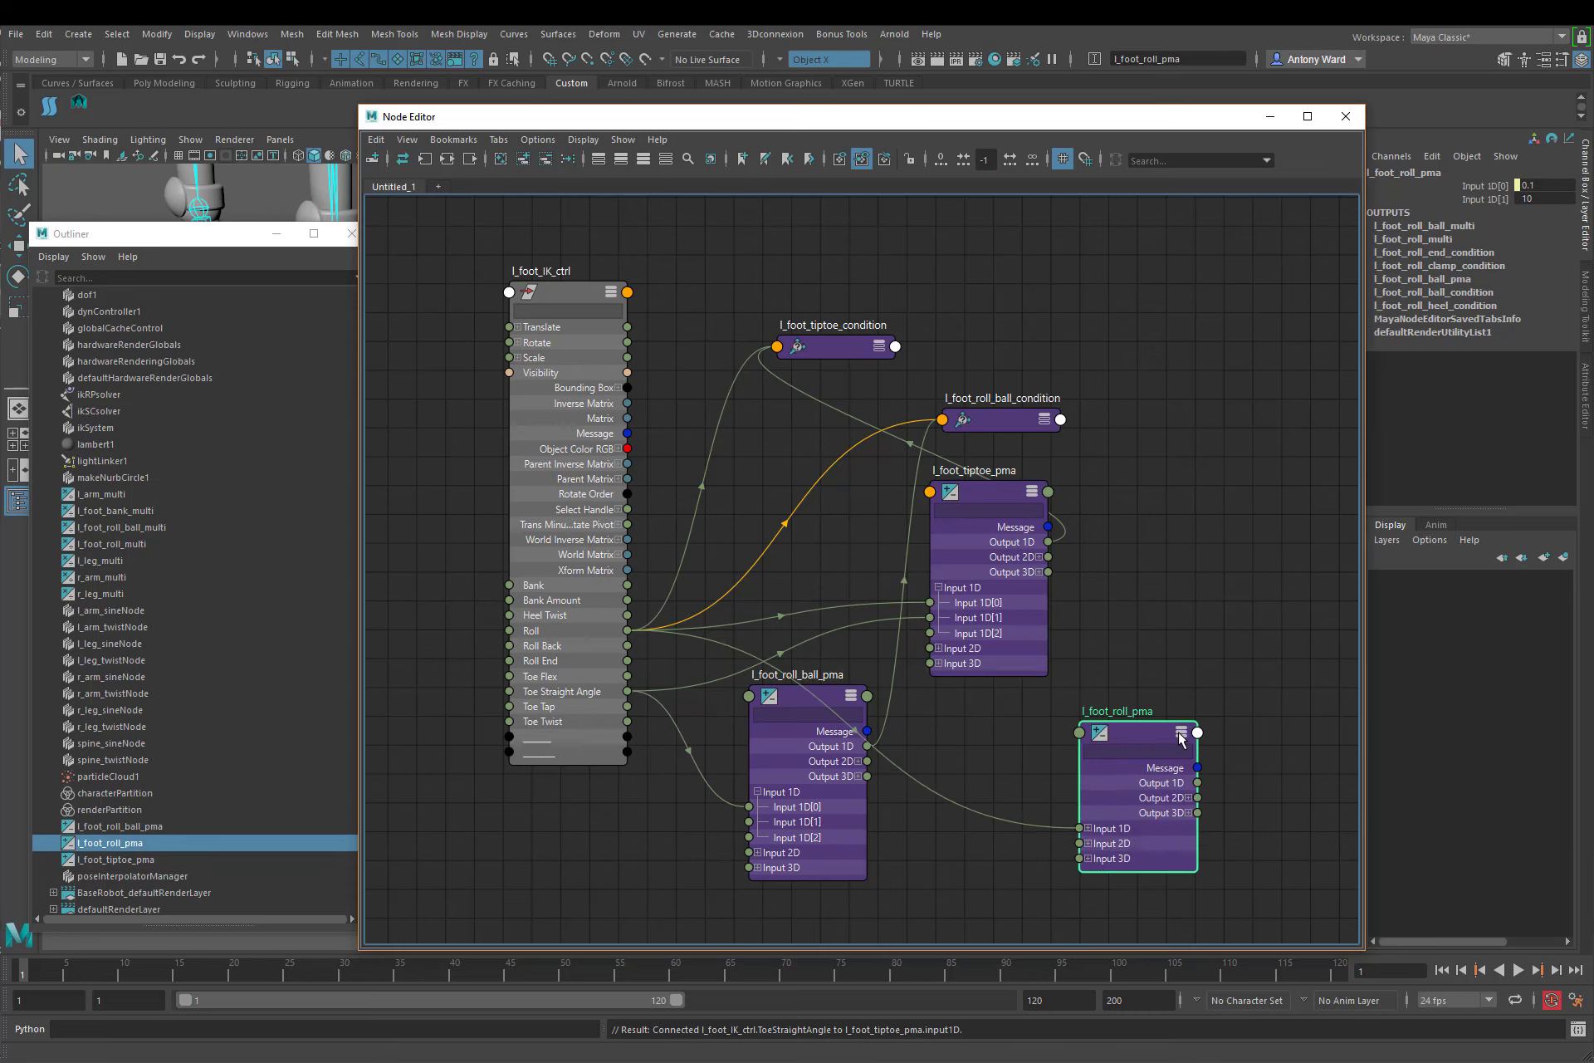
pyautogui.click(1088, 828)
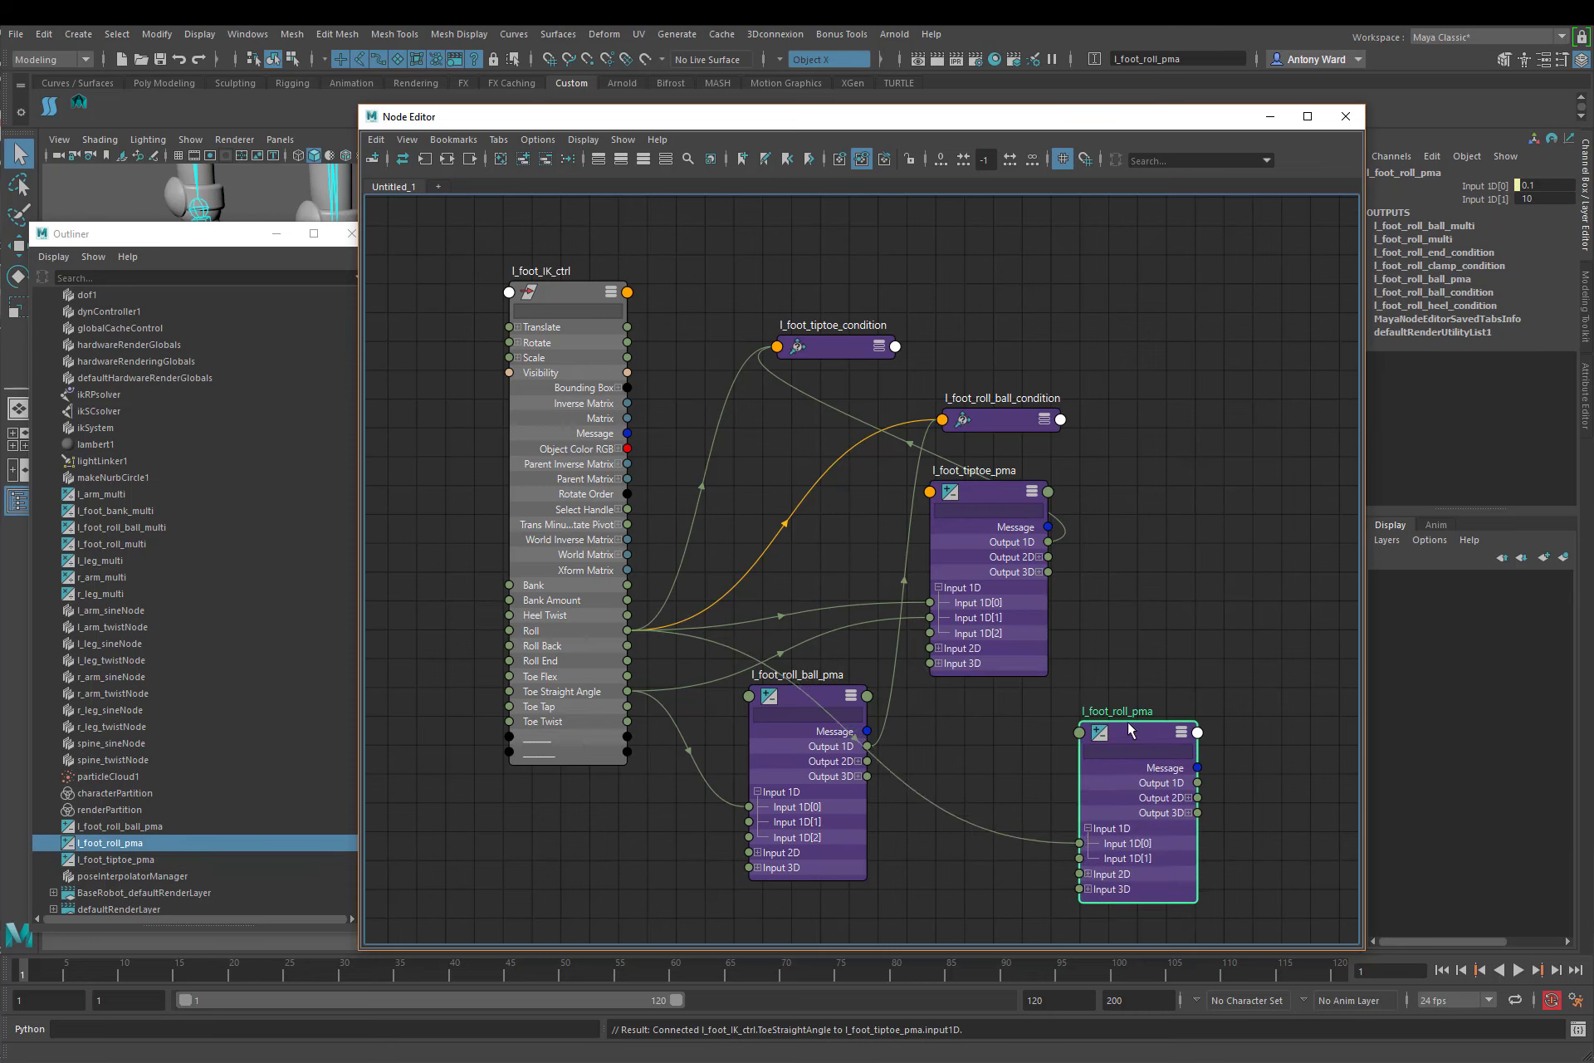
pyautogui.moveTo(1129, 731); pyautogui.dragTo(1121, 691)
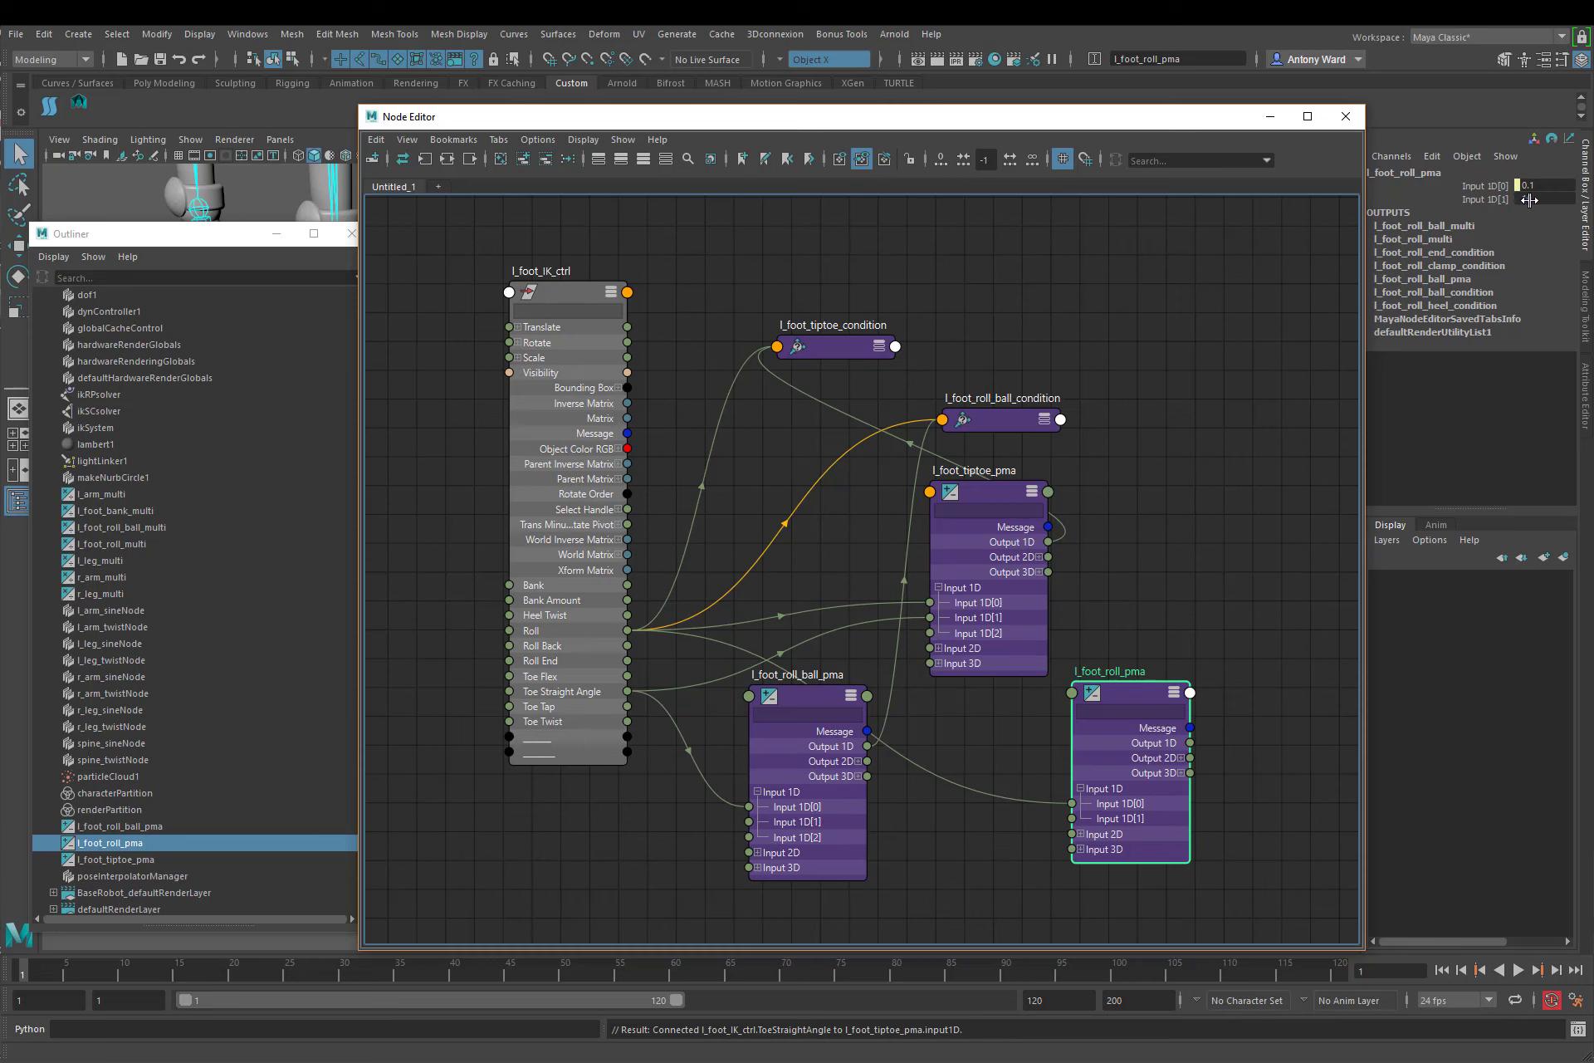
pyautogui.moveTo(628, 691); pyautogui.dragTo(1071, 818)
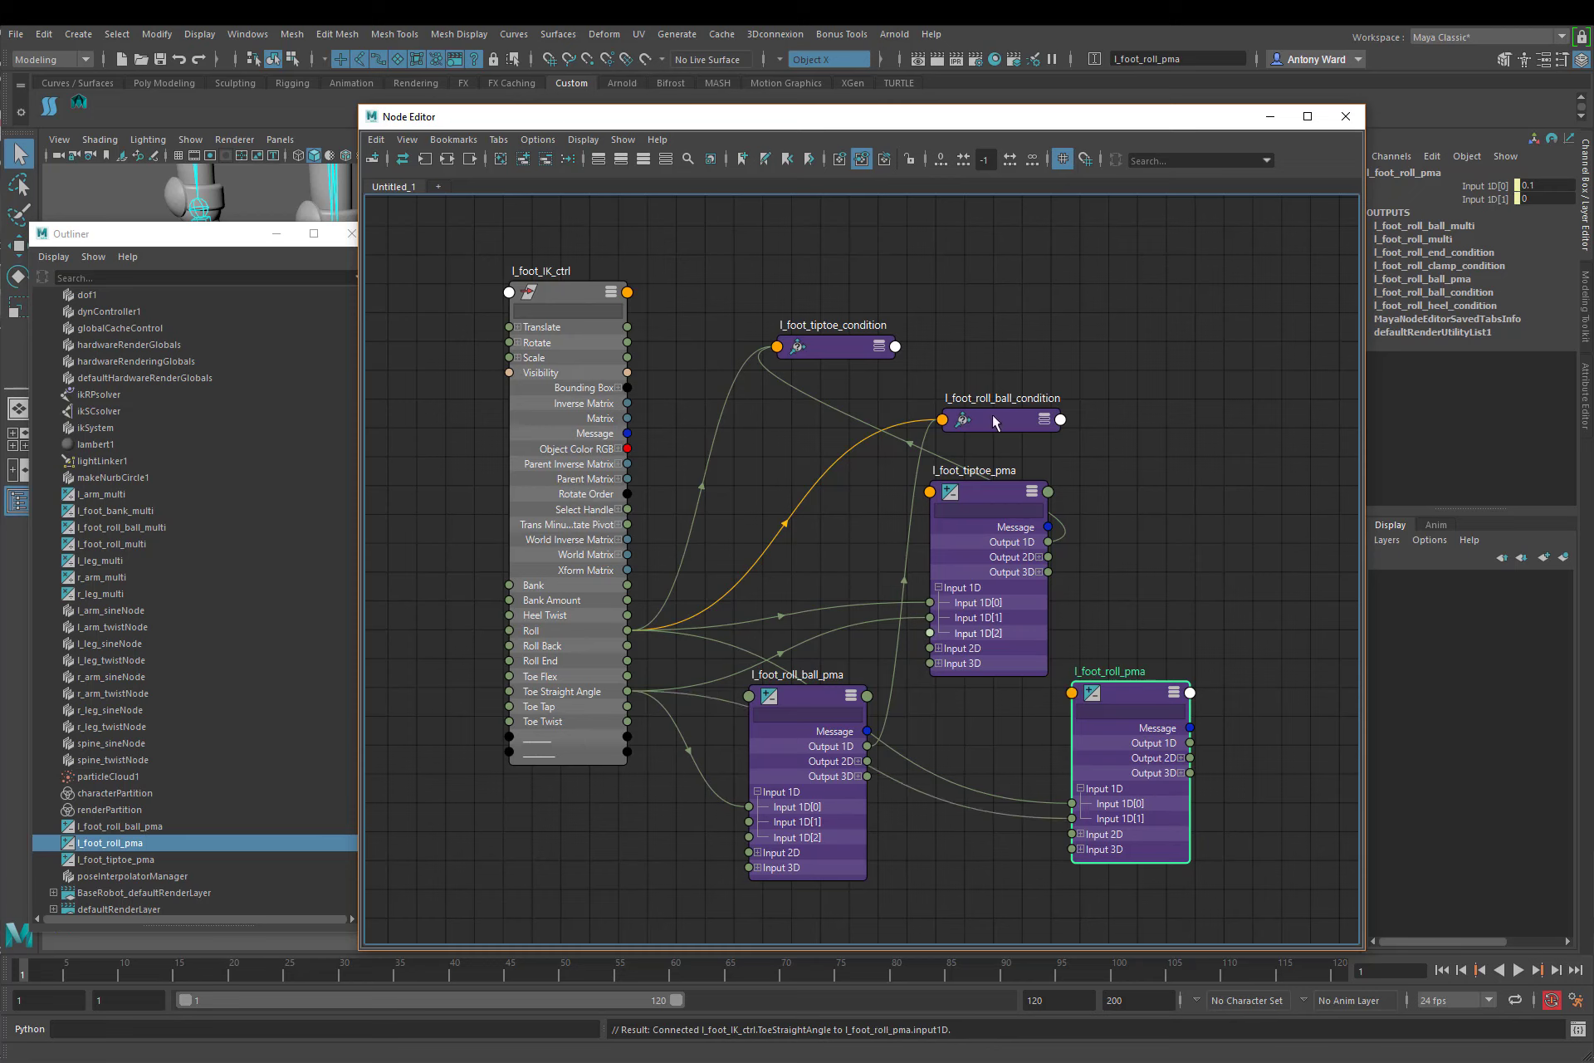
# Step: Expand l_foot_tiptoe_condition and connect the foot control's Toe Straight Angle to its Second Term
pyautogui.click(863, 355)
pyautogui.press('3')
pyautogui.moveTo(838, 350); pyautogui.dragTo(814, 282)
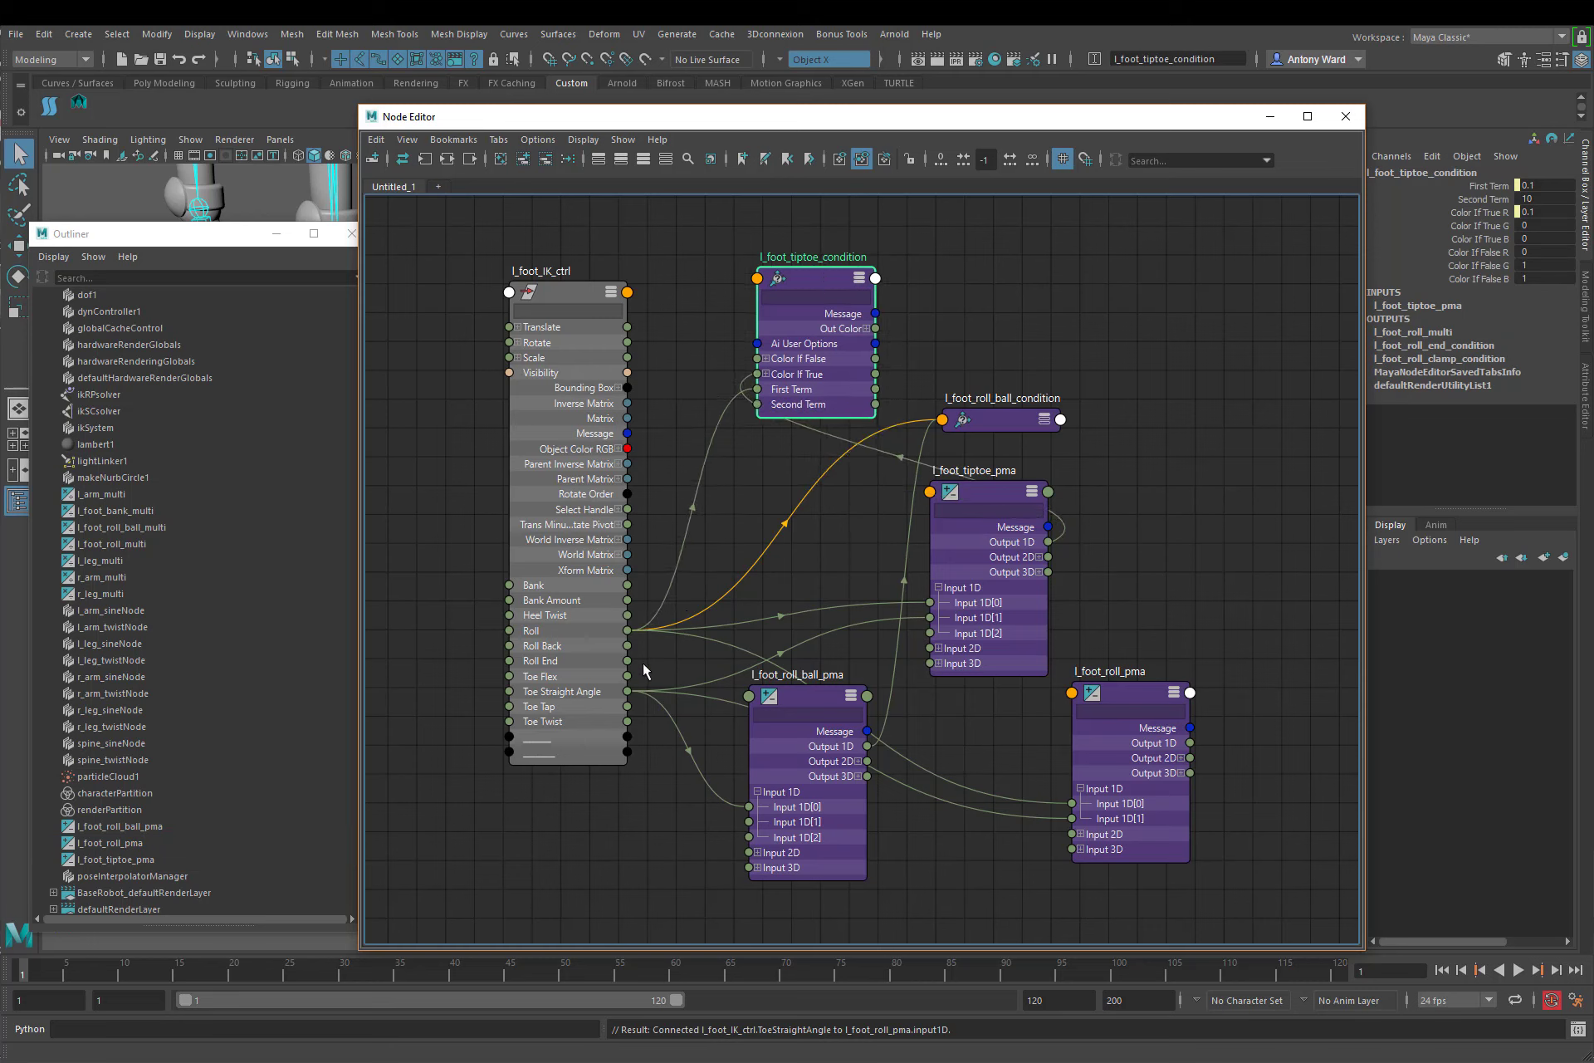
pyautogui.moveTo(628, 690); pyautogui.dragTo(757, 404)
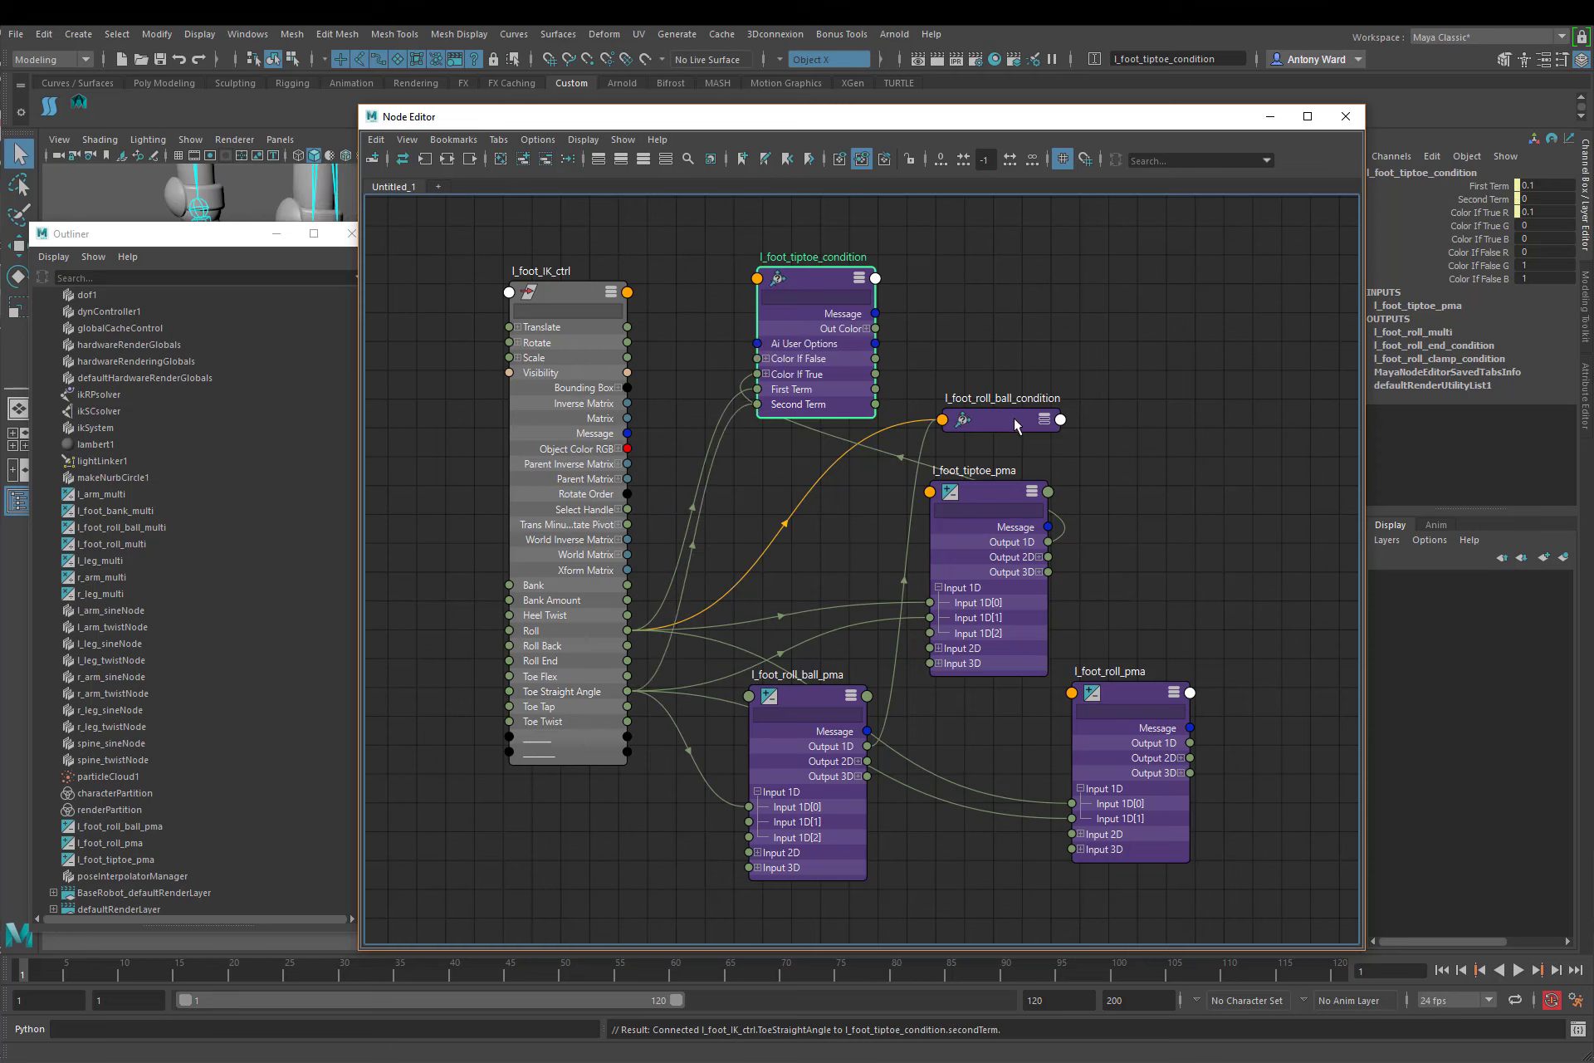
# Step: Connect Toe Straight Angle to the Second Term of l_foot_roll_ball_condition and close the Node Editor
pyautogui.click(1044, 420)
pyautogui.click(1045, 420)
pyautogui.moveTo(1044, 423); pyautogui.dragTo(1053, 270)
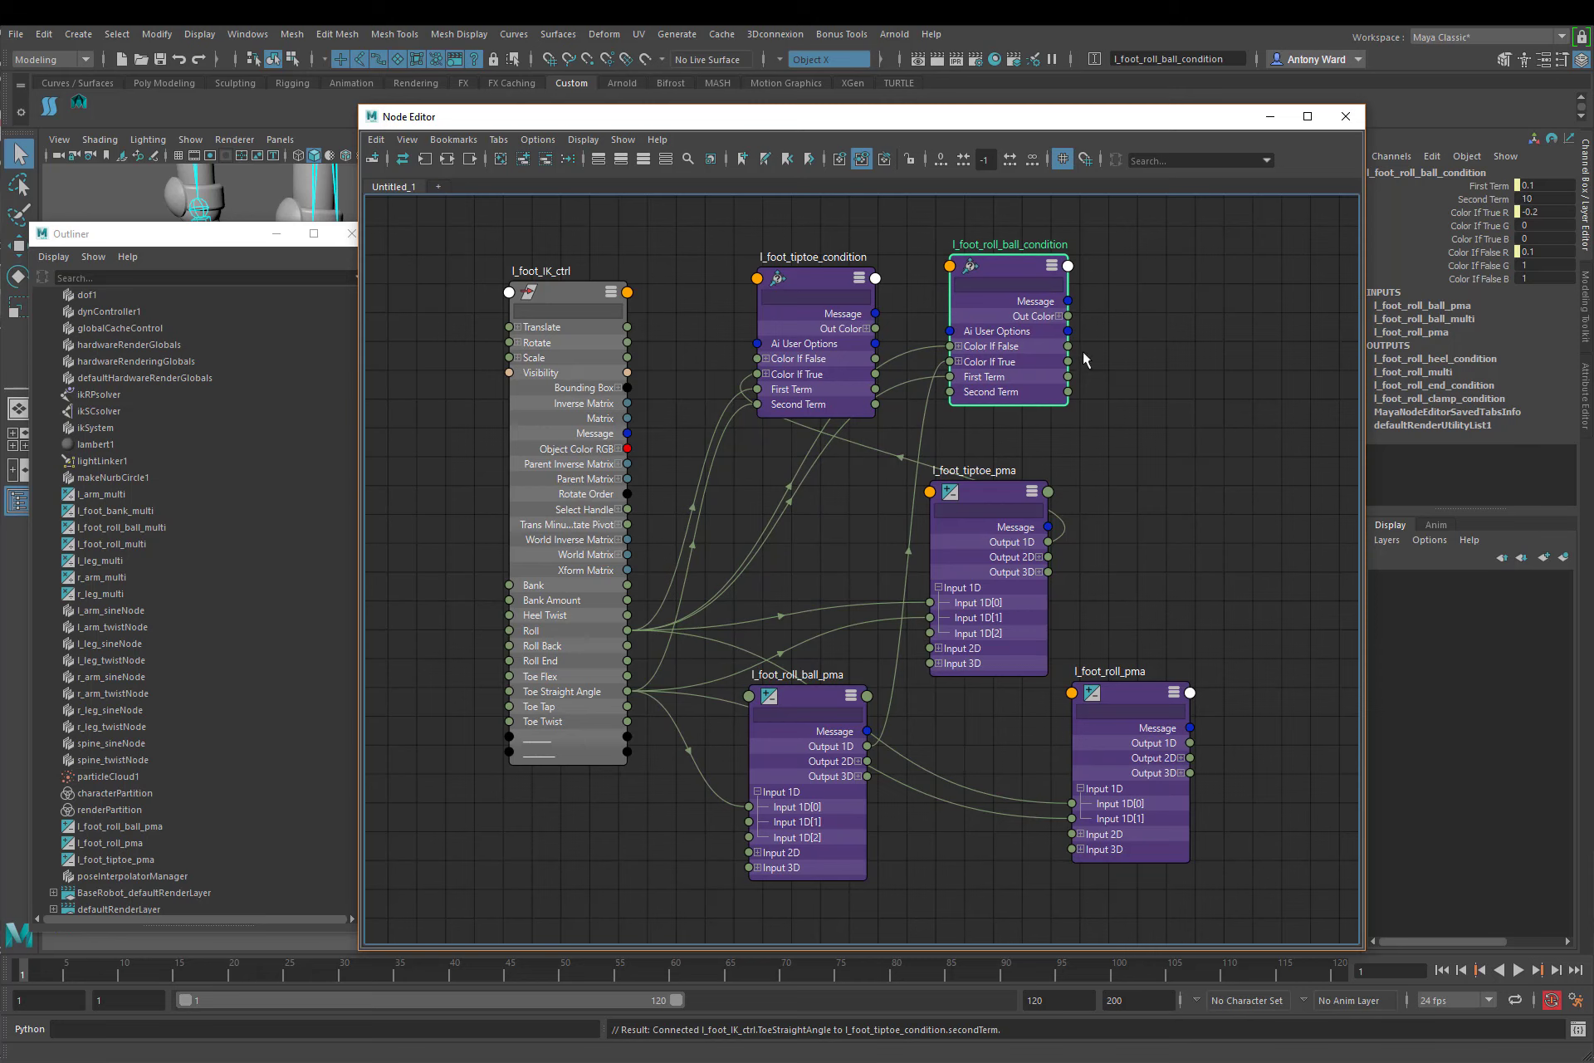
pyautogui.moveTo(627, 691); pyautogui.dragTo(950, 392)
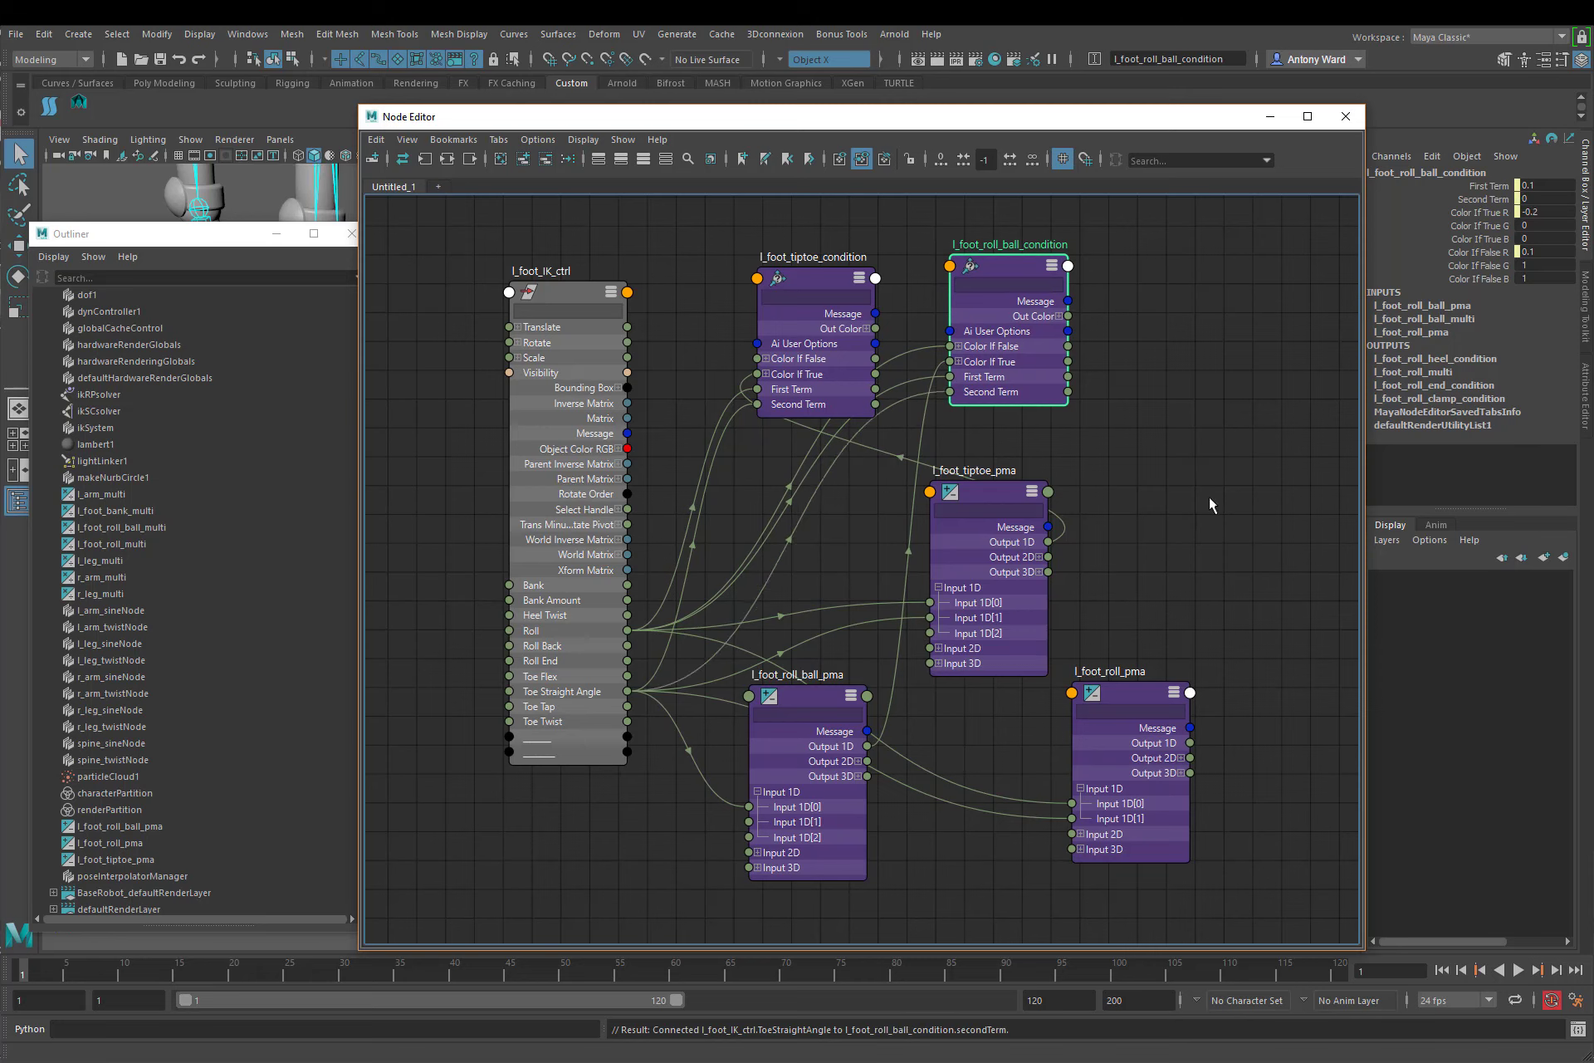
pyautogui.click(1348, 121)
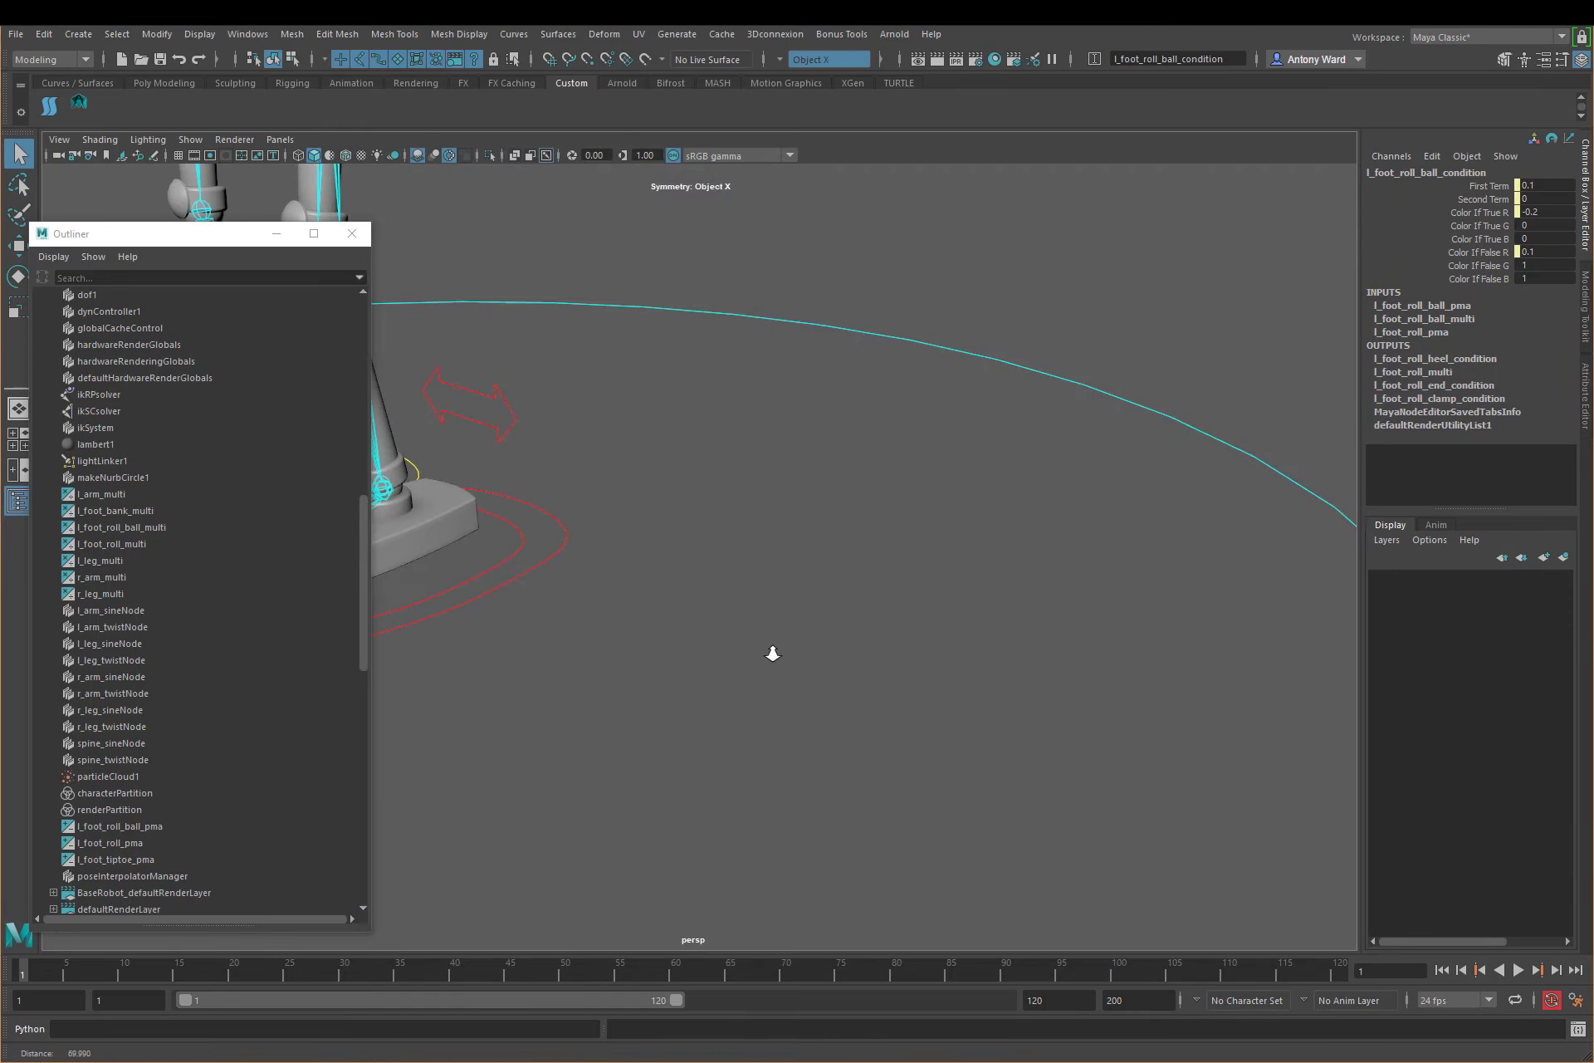
# Step: Select l_foot_IK_ctrl at the left foot and set its Toe Straight Angle to 10
pyautogui.keyDown('alt'); pyautogui.moveTo(773, 650); pyautogui.dragTo(1031, 670, button='middle'); pyautogui.keyUp('alt')
pyautogui.moveTo(910, 551); pyautogui.dragTo(926, 630)
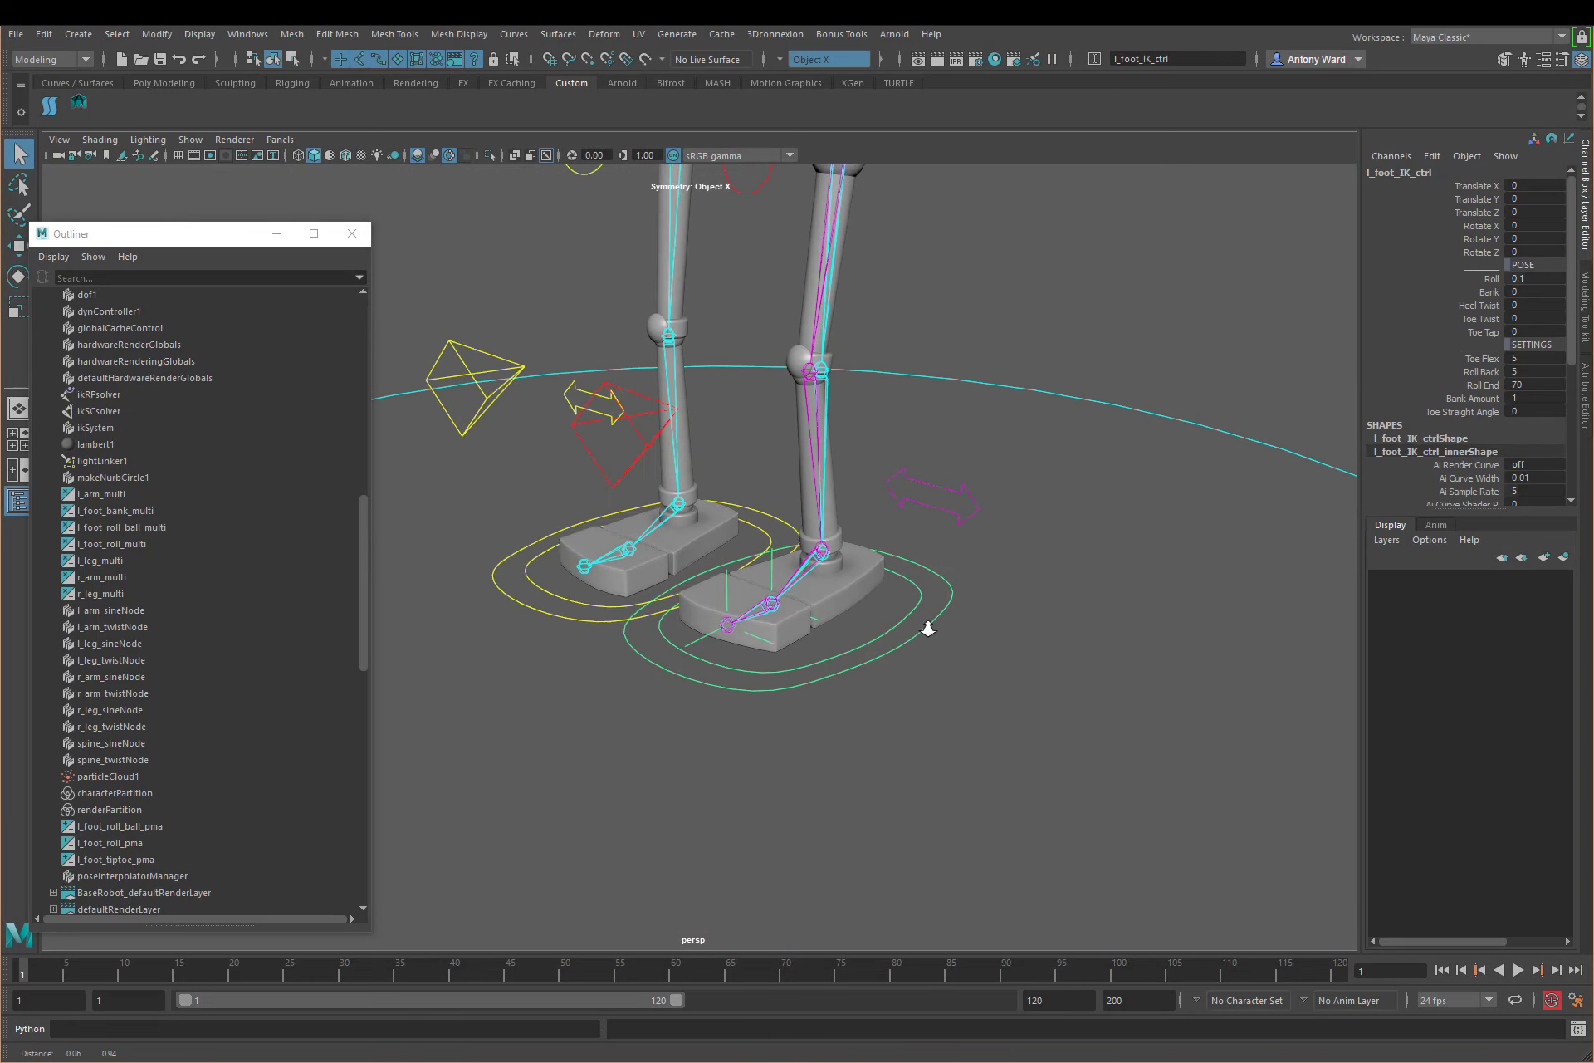
pyautogui.keyDown('alt'); pyautogui.moveTo(925, 629); pyautogui.dragTo(980, 618, button='right'); pyautogui.keyUp('alt')
pyautogui.doubleClick(1524, 411)
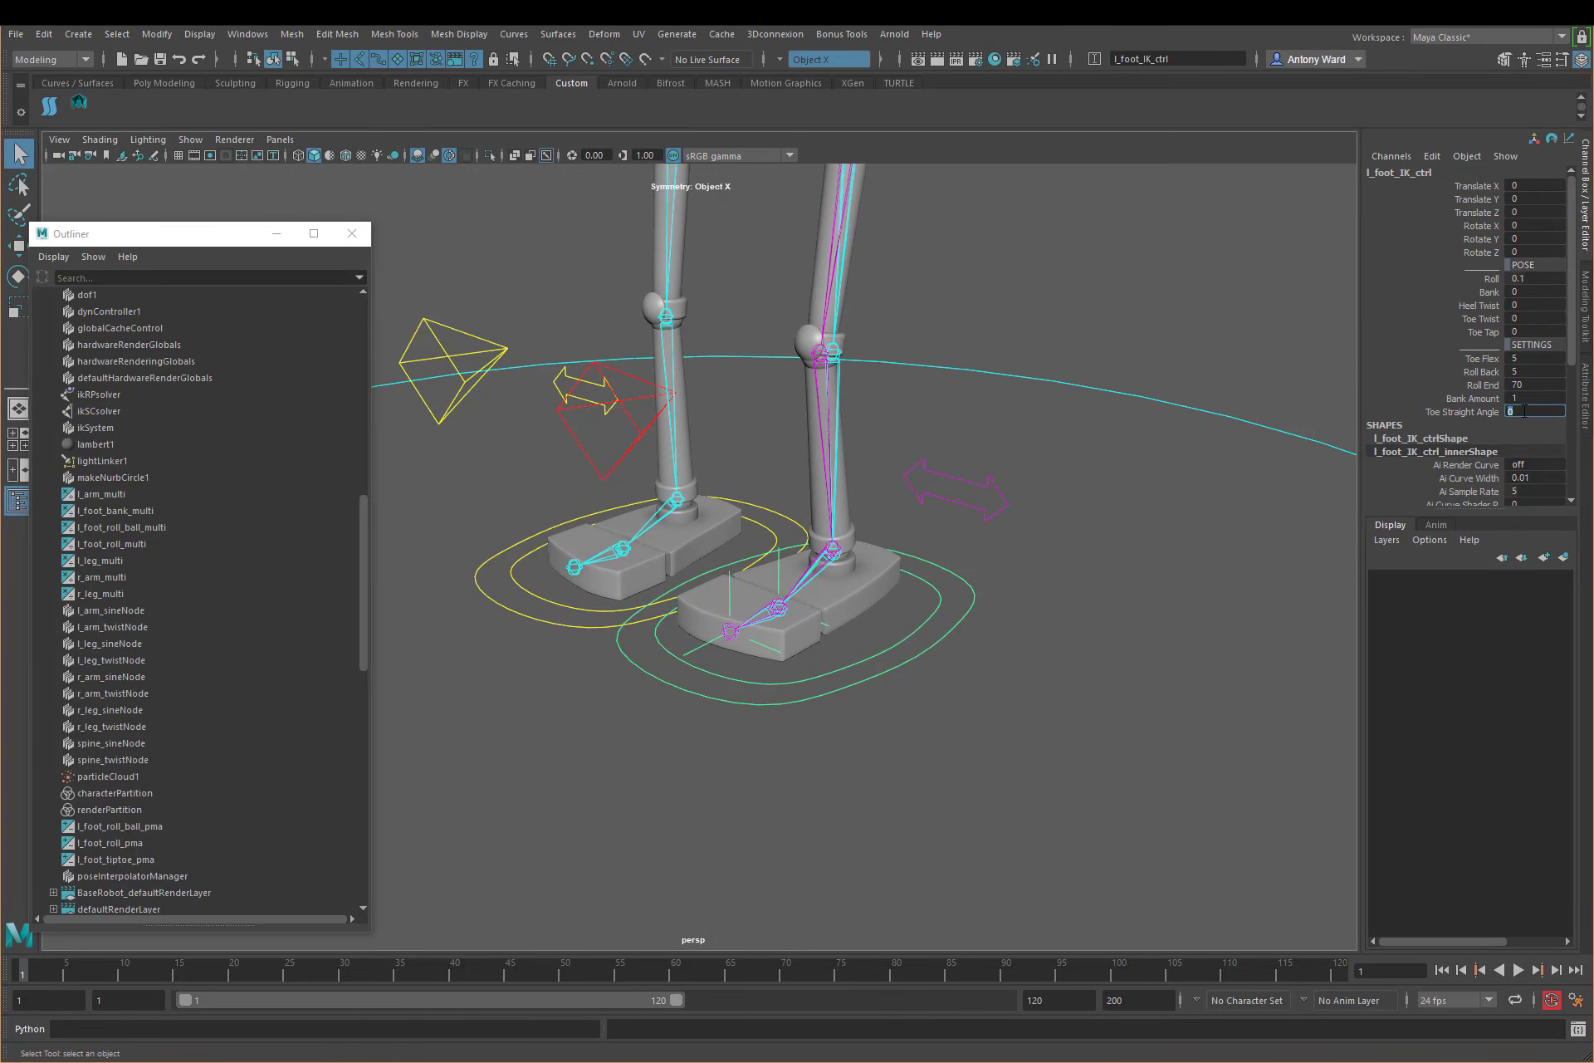
pyautogui.write('10')
pyautogui.press('Return')
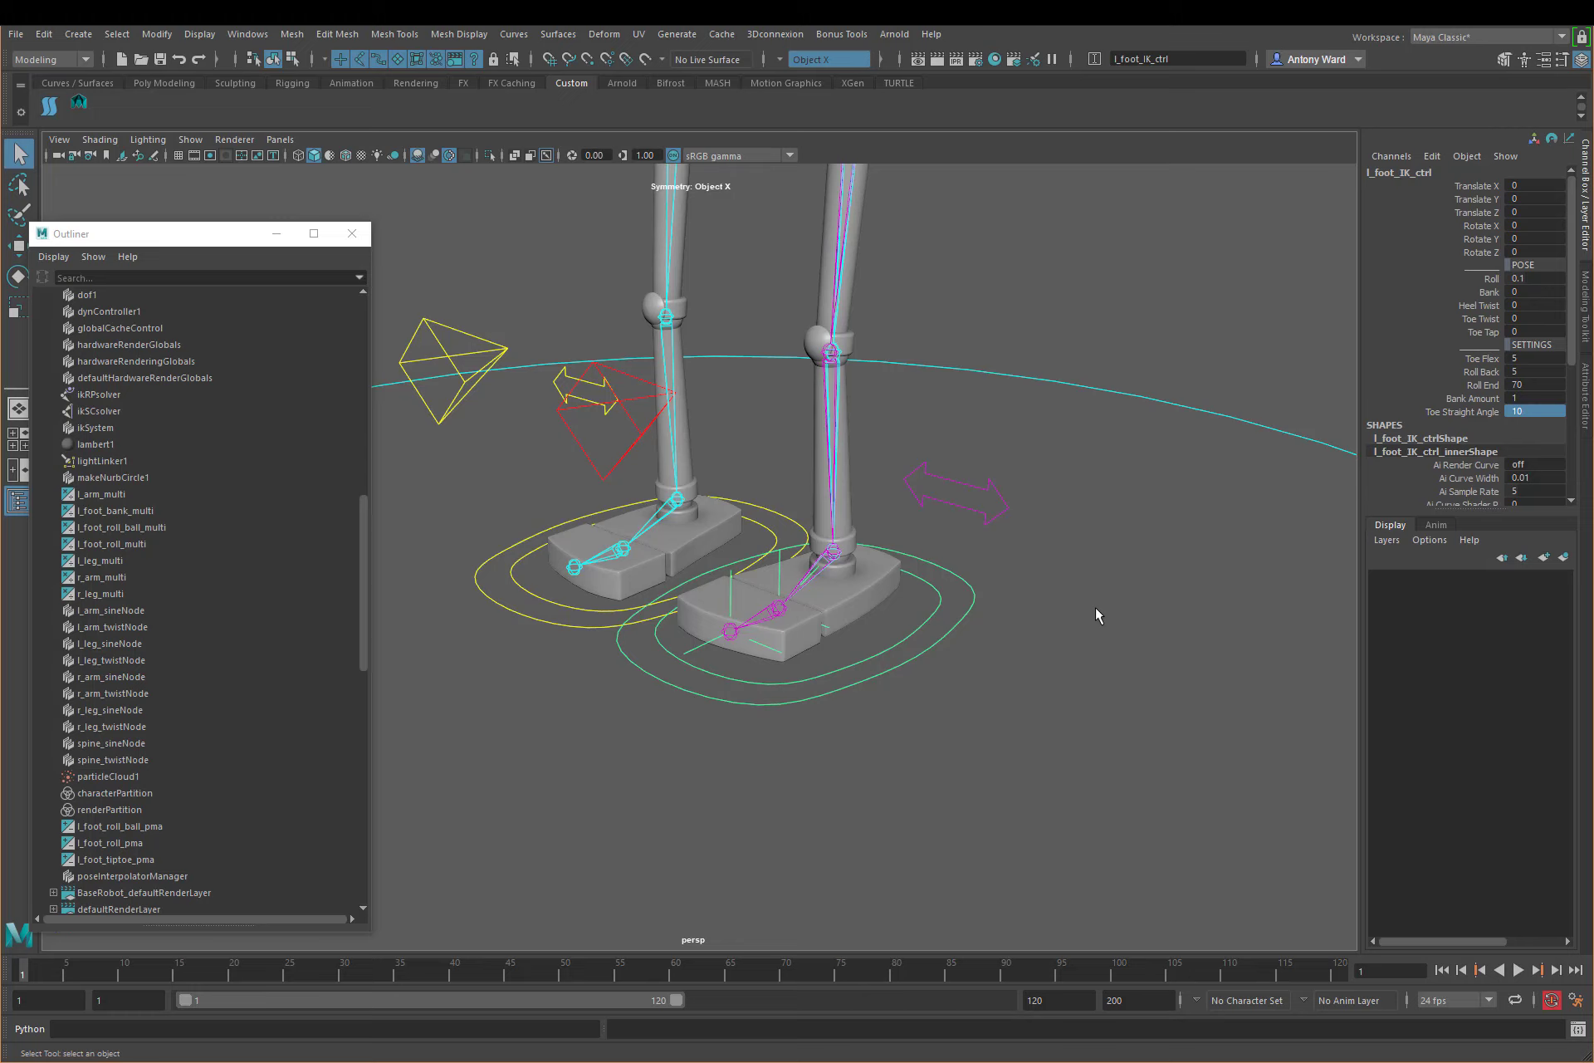
# Step: Test the left foot's Roll up to 10 and close the Outliner for a clear view of the foot
pyautogui.click(1492, 279)
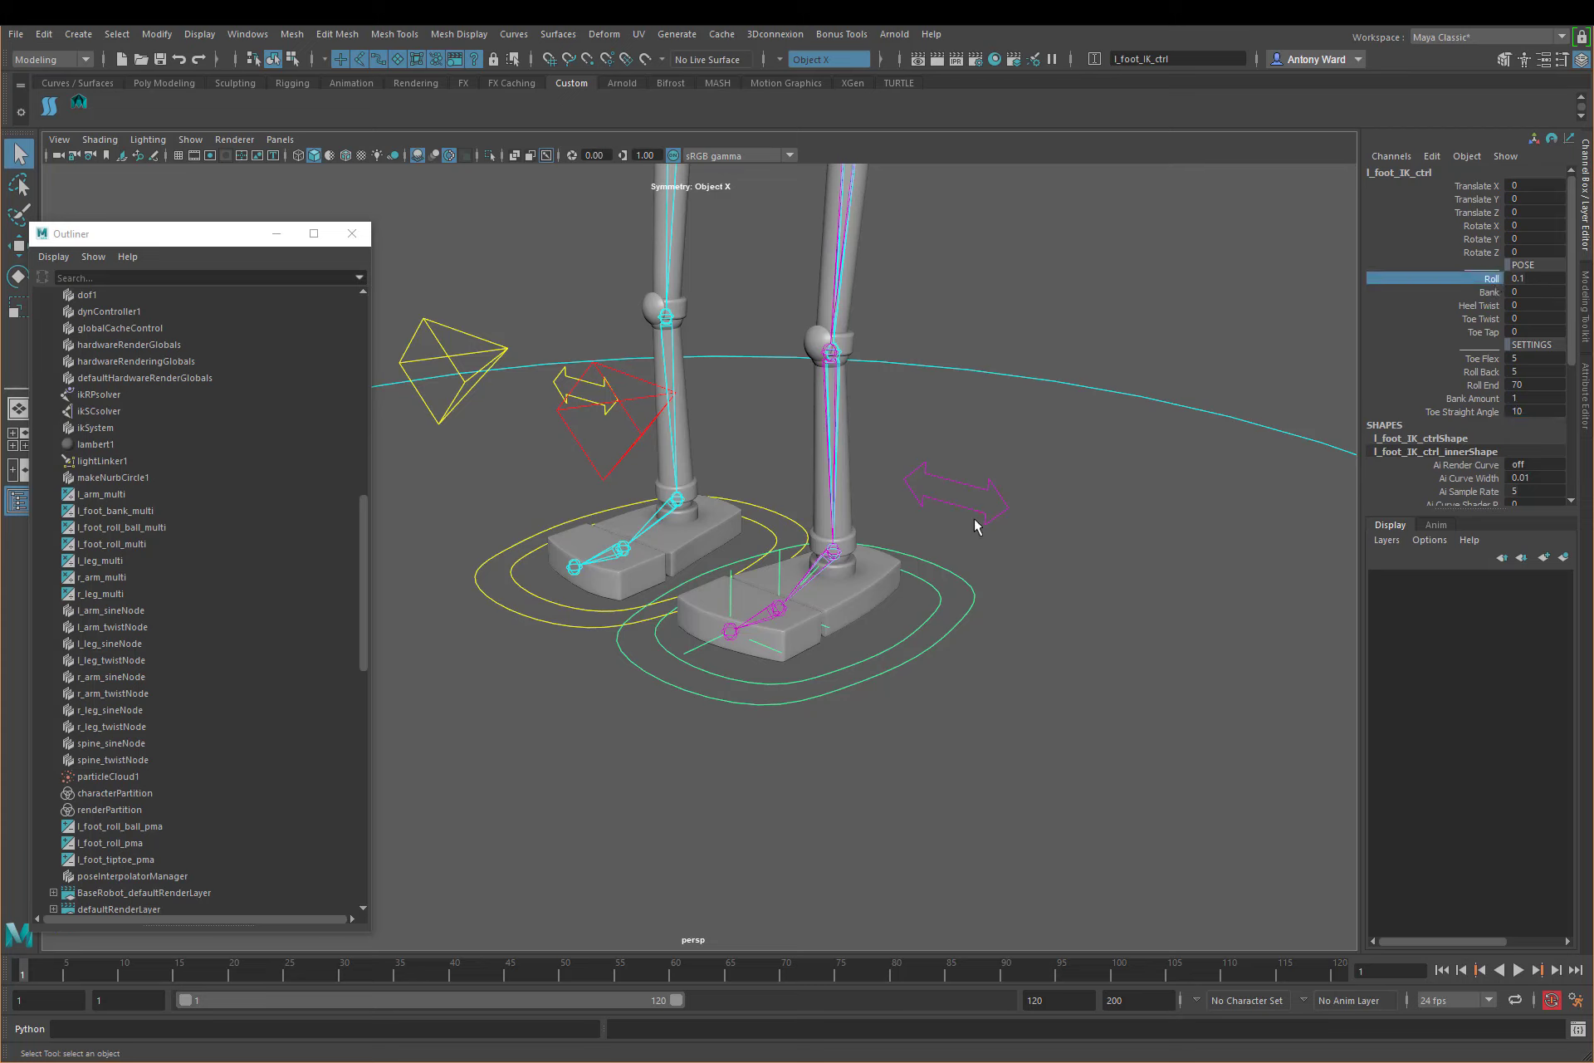
pyautogui.click(1483, 283)
pyautogui.keyDown('alt'); pyautogui.moveTo(1055, 535); pyautogui.dragTo(1049, 530); pyautogui.keyUp('alt')
pyautogui.moveTo(990, 538); pyautogui.dragTo(1011, 540, button='middle')
pyautogui.click(355, 233)
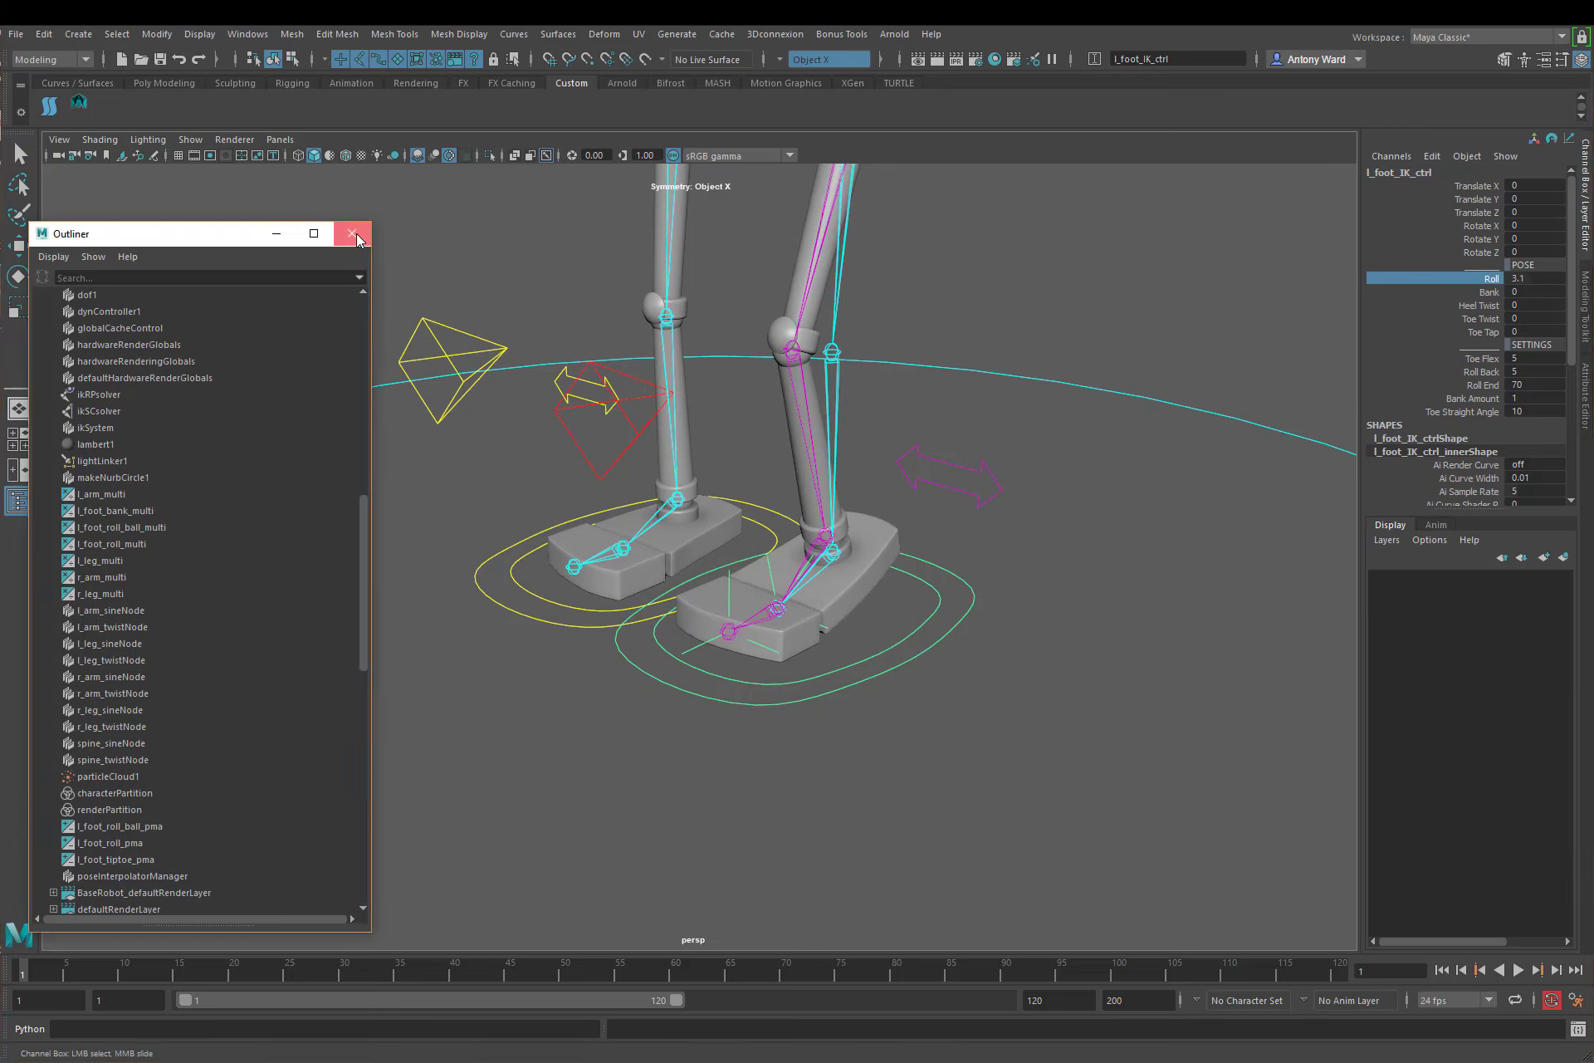
pyautogui.keyDown('alt'); pyautogui.moveTo(1033, 632); pyautogui.dragTo(988, 626, button='middle'); pyautogui.keyUp('alt')
pyautogui.moveTo(1014, 599); pyautogui.dragTo(1080, 601, button='middle')
pyautogui.moveTo(1049, 600); pyautogui.dragTo(1080, 599, button='middle')
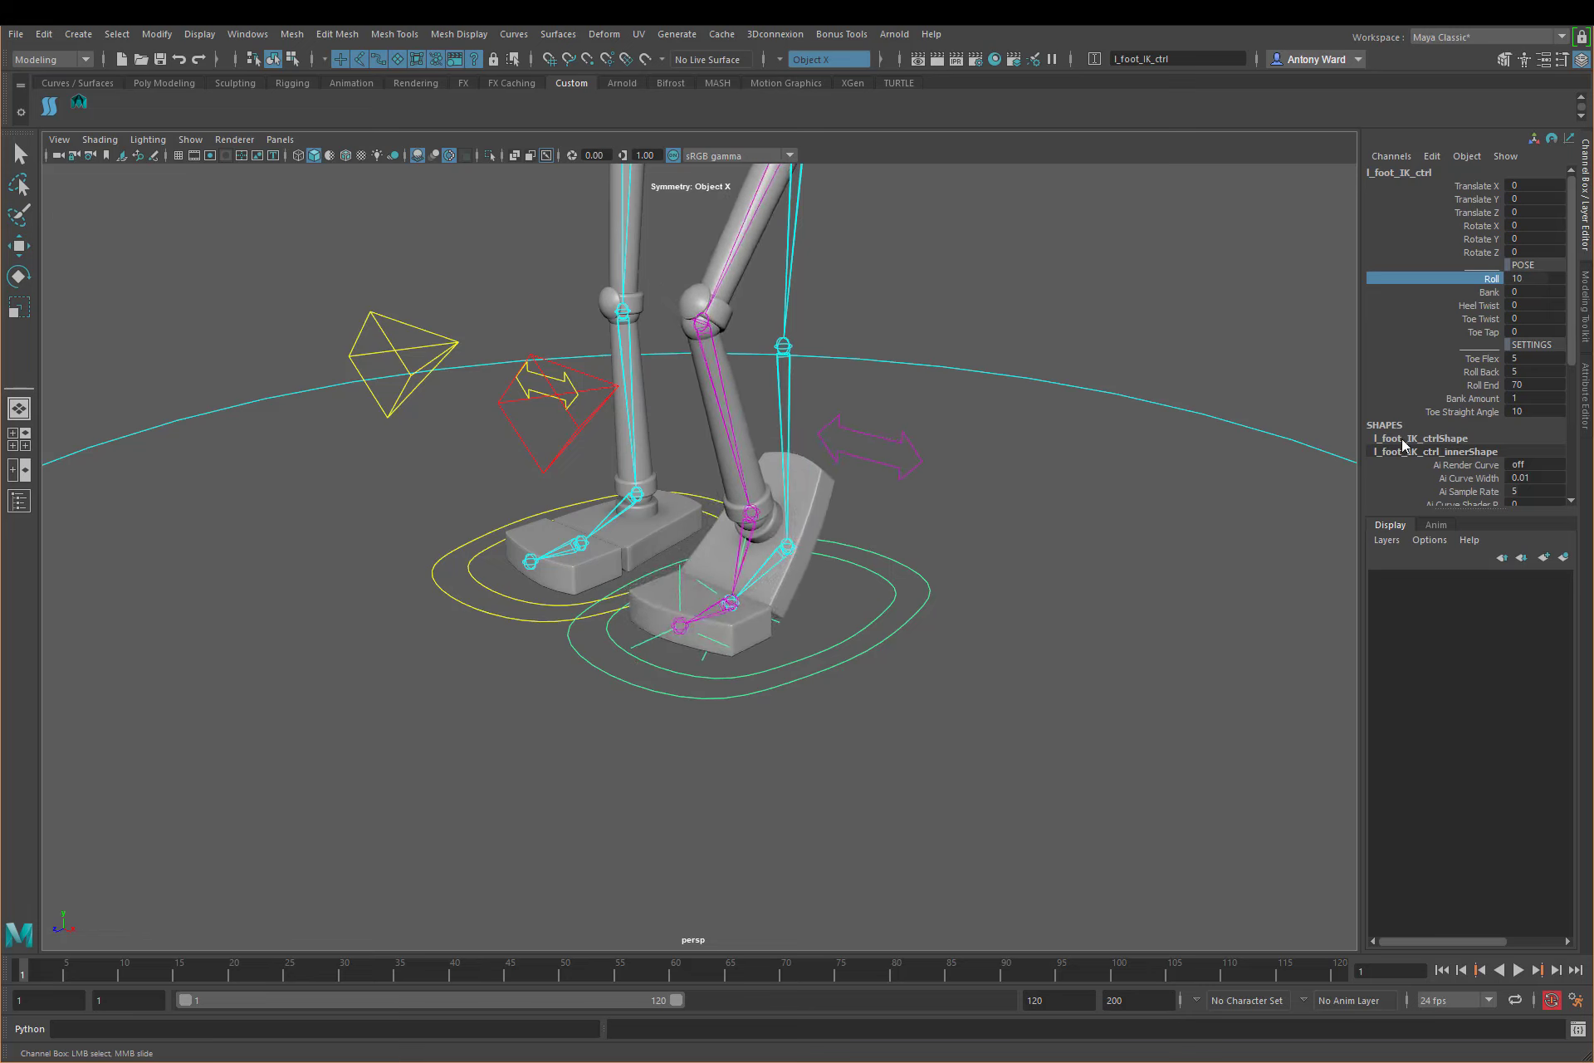
# Step: Lower the left foot's Toe Straight Angle to 8 and test the tiptoe motion by raising Roll to about 13.1
pyautogui.click(1457, 412)
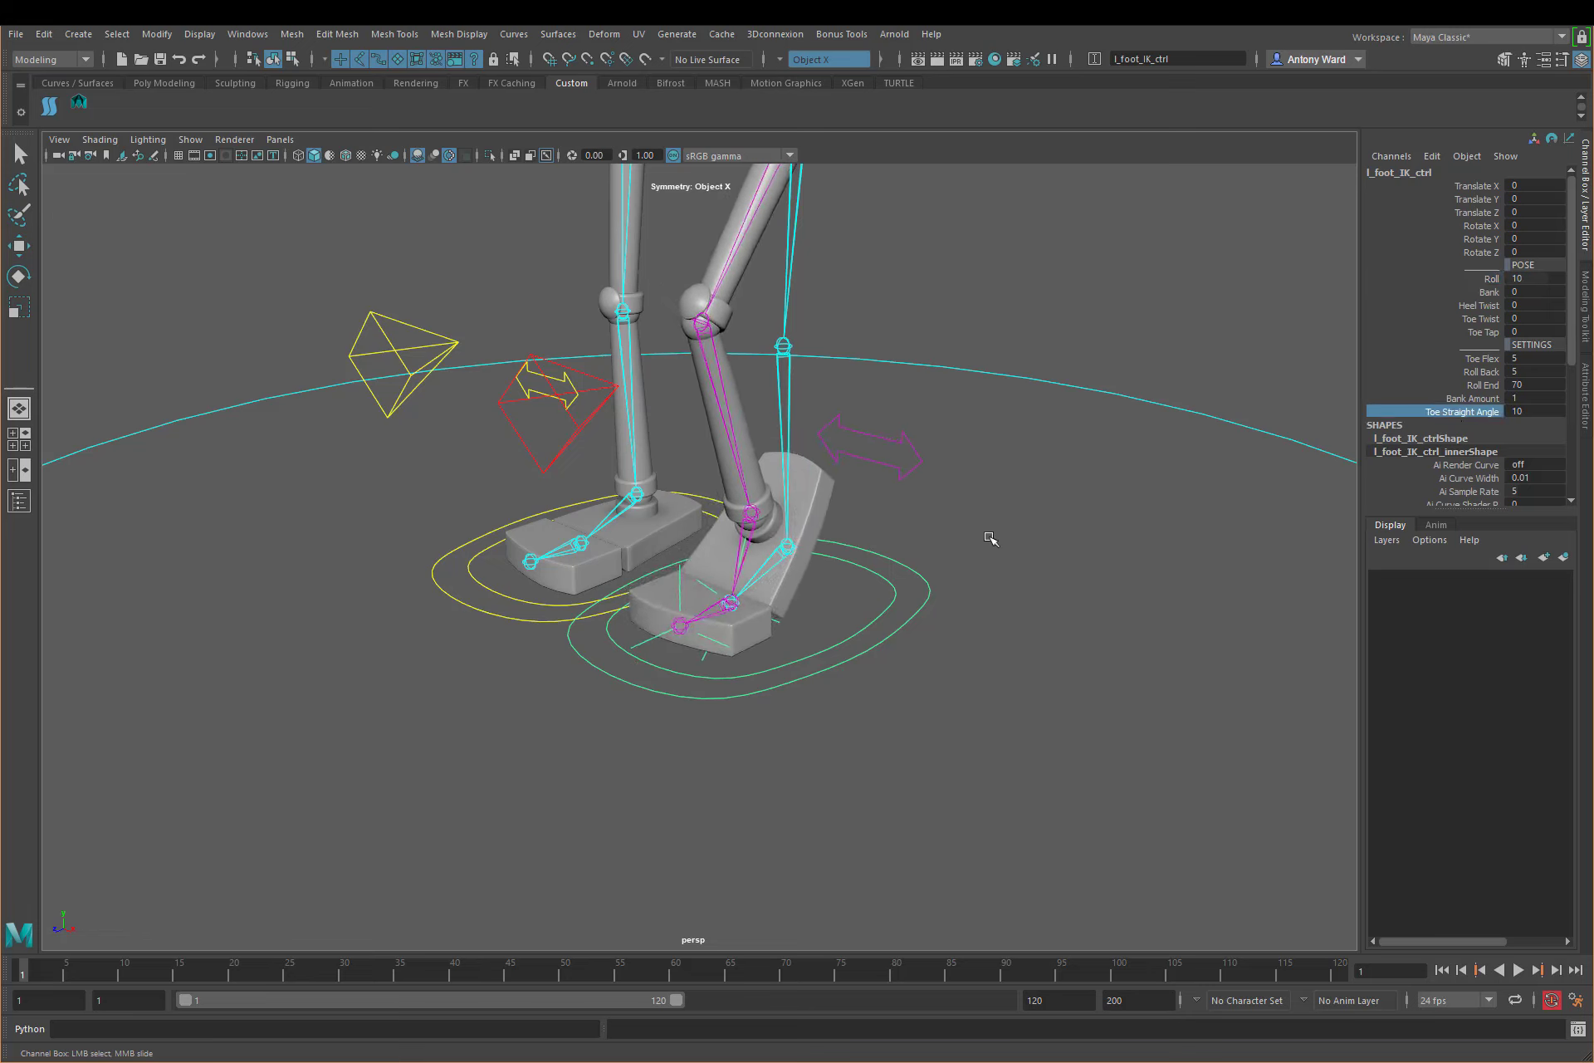
pyautogui.moveTo(990, 538); pyautogui.dragTo(973, 535, button='middle')
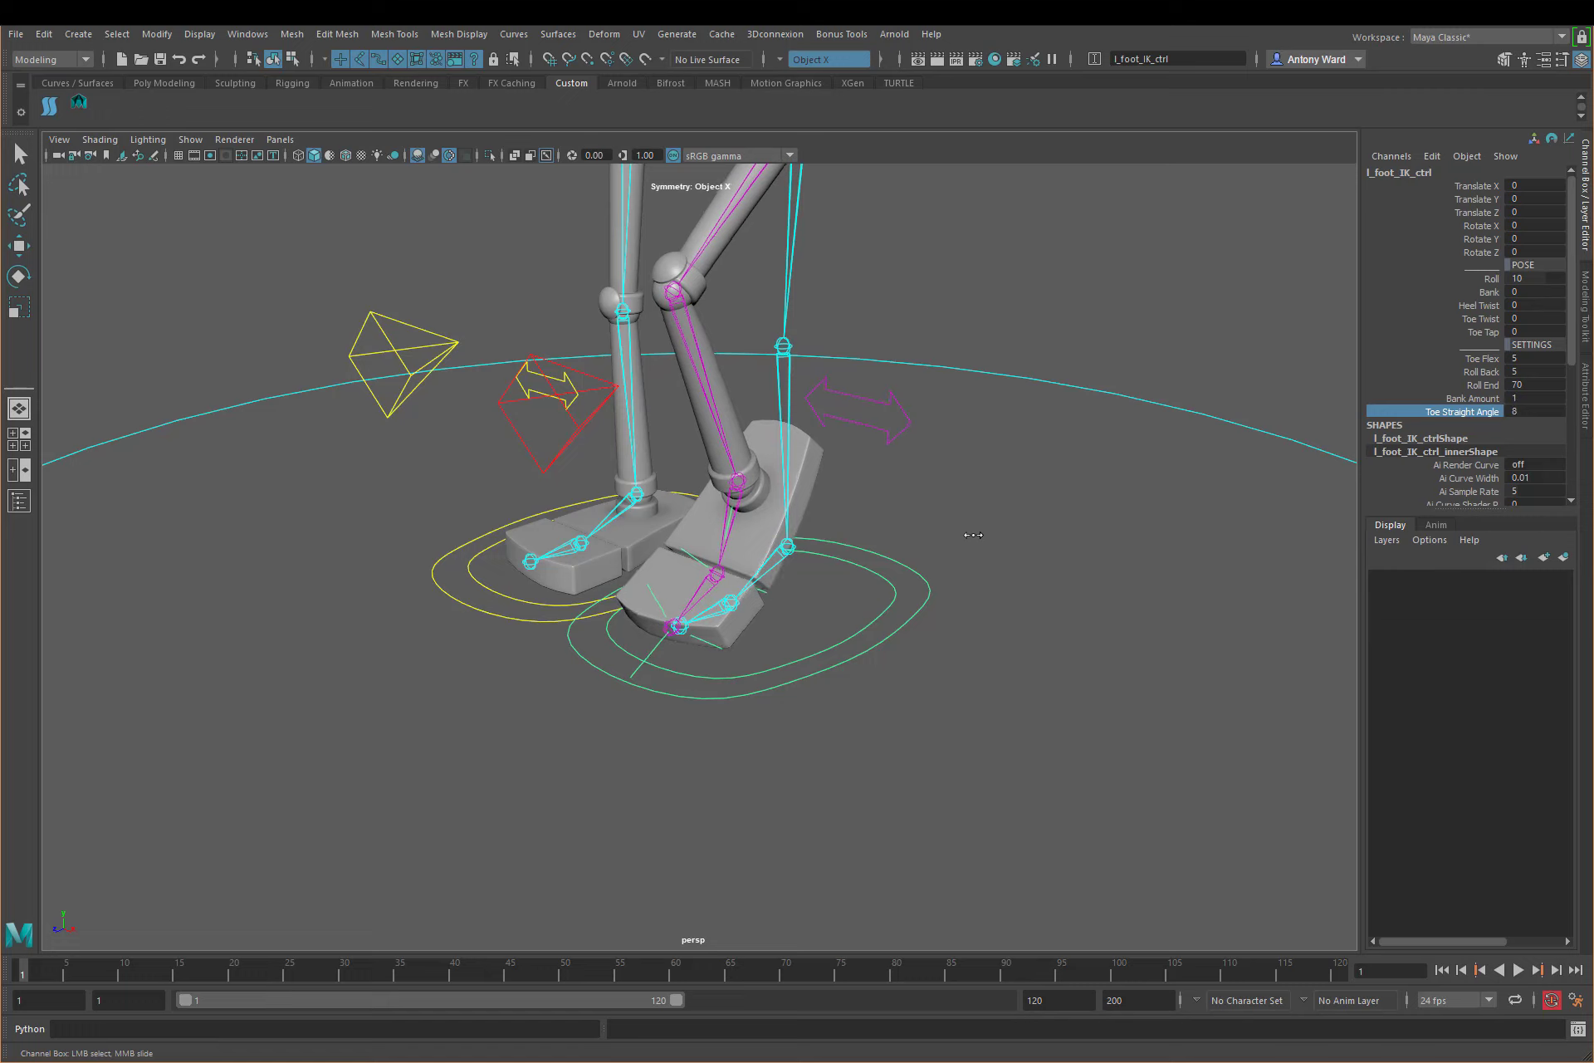
pyautogui.click(1491, 279)
pyautogui.moveTo(1054, 541)
pyautogui.mouseDown(button='middle')
pyautogui.moveTo(892, 561)
pyautogui.moveTo(1049, 563)
pyautogui.mouseUp(button='middle')
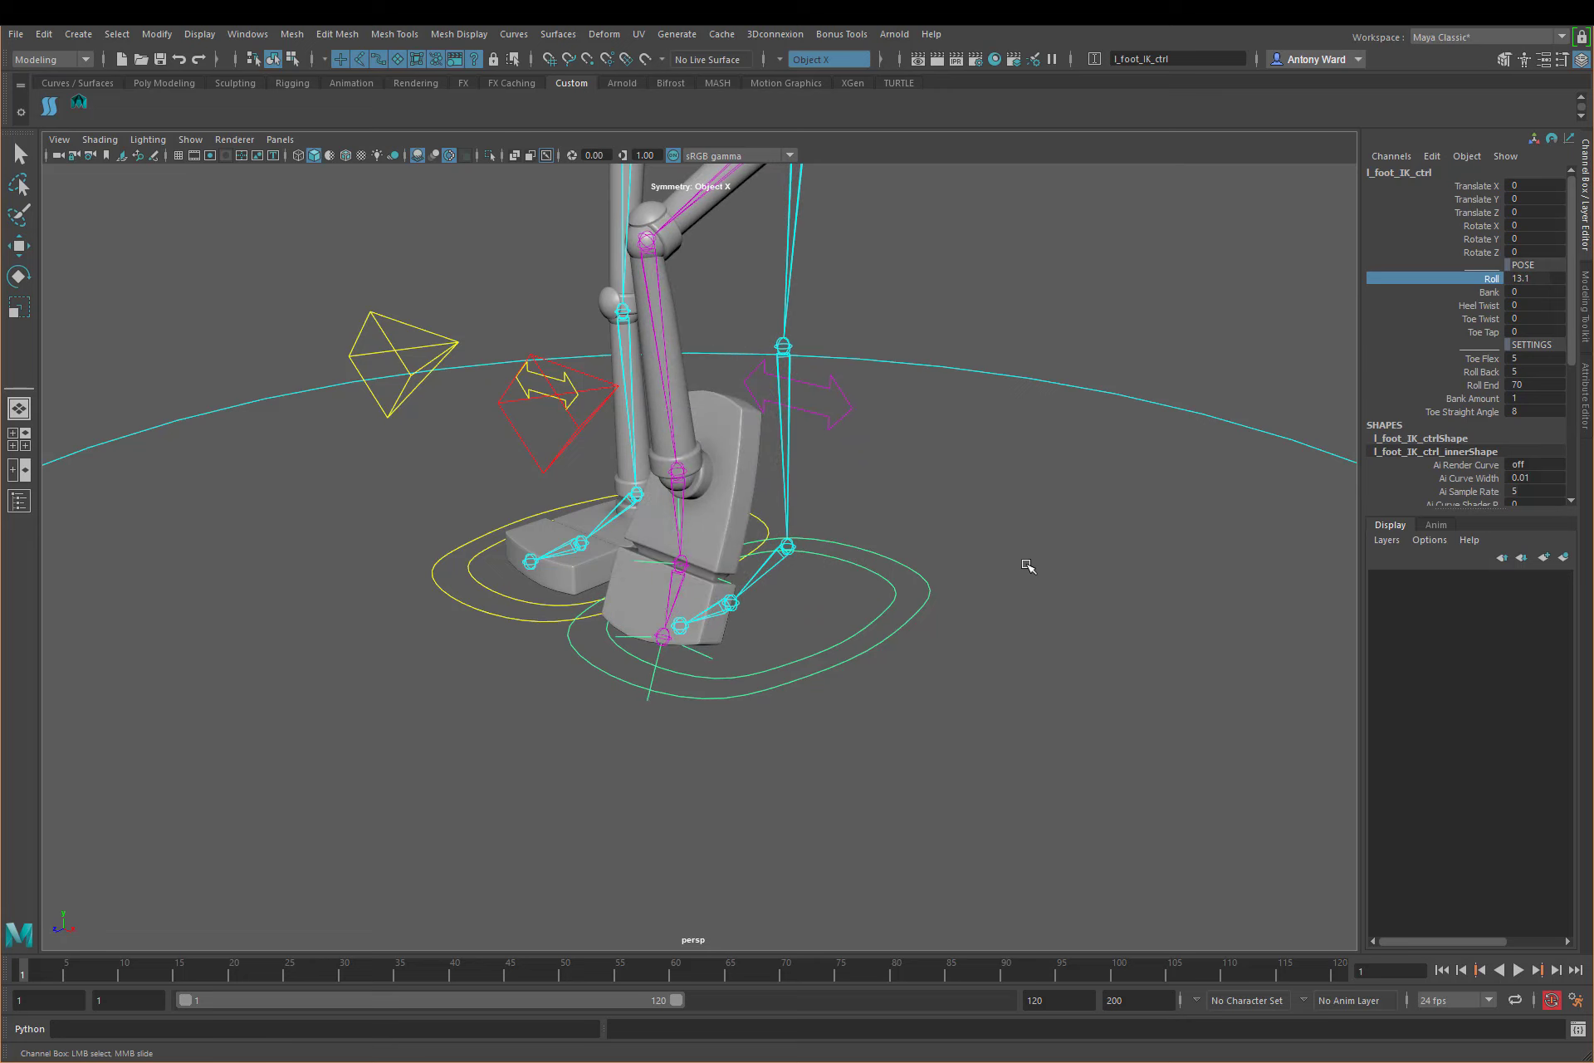
pyautogui.keyDown('alt'); pyautogui.moveTo(831, 516); pyautogui.dragTo(845, 516, button='middle'); pyautogui.keyUp('alt')
pyautogui.keyDown('alt'); pyautogui.moveTo(845, 516); pyautogui.dragTo(967, 506, button='right'); pyautogui.keyUp('alt')
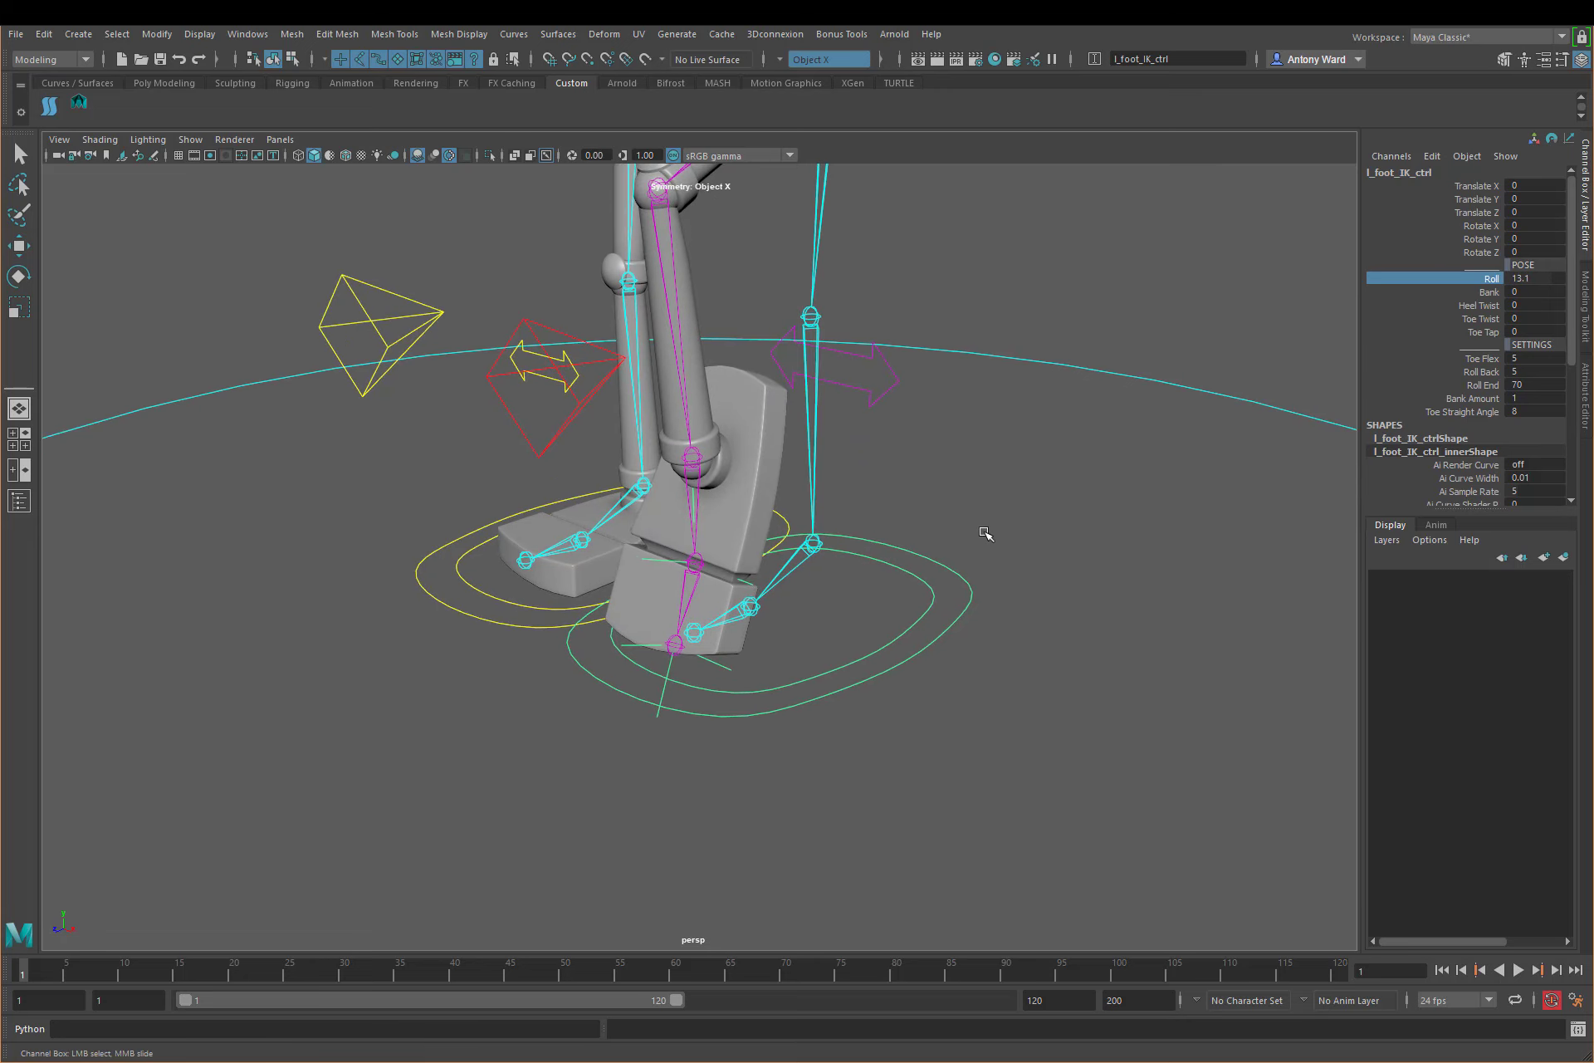
pyautogui.keyDown('alt'); pyautogui.moveTo(985, 533); pyautogui.dragTo(962, 580); pyautogui.keyUp('alt')
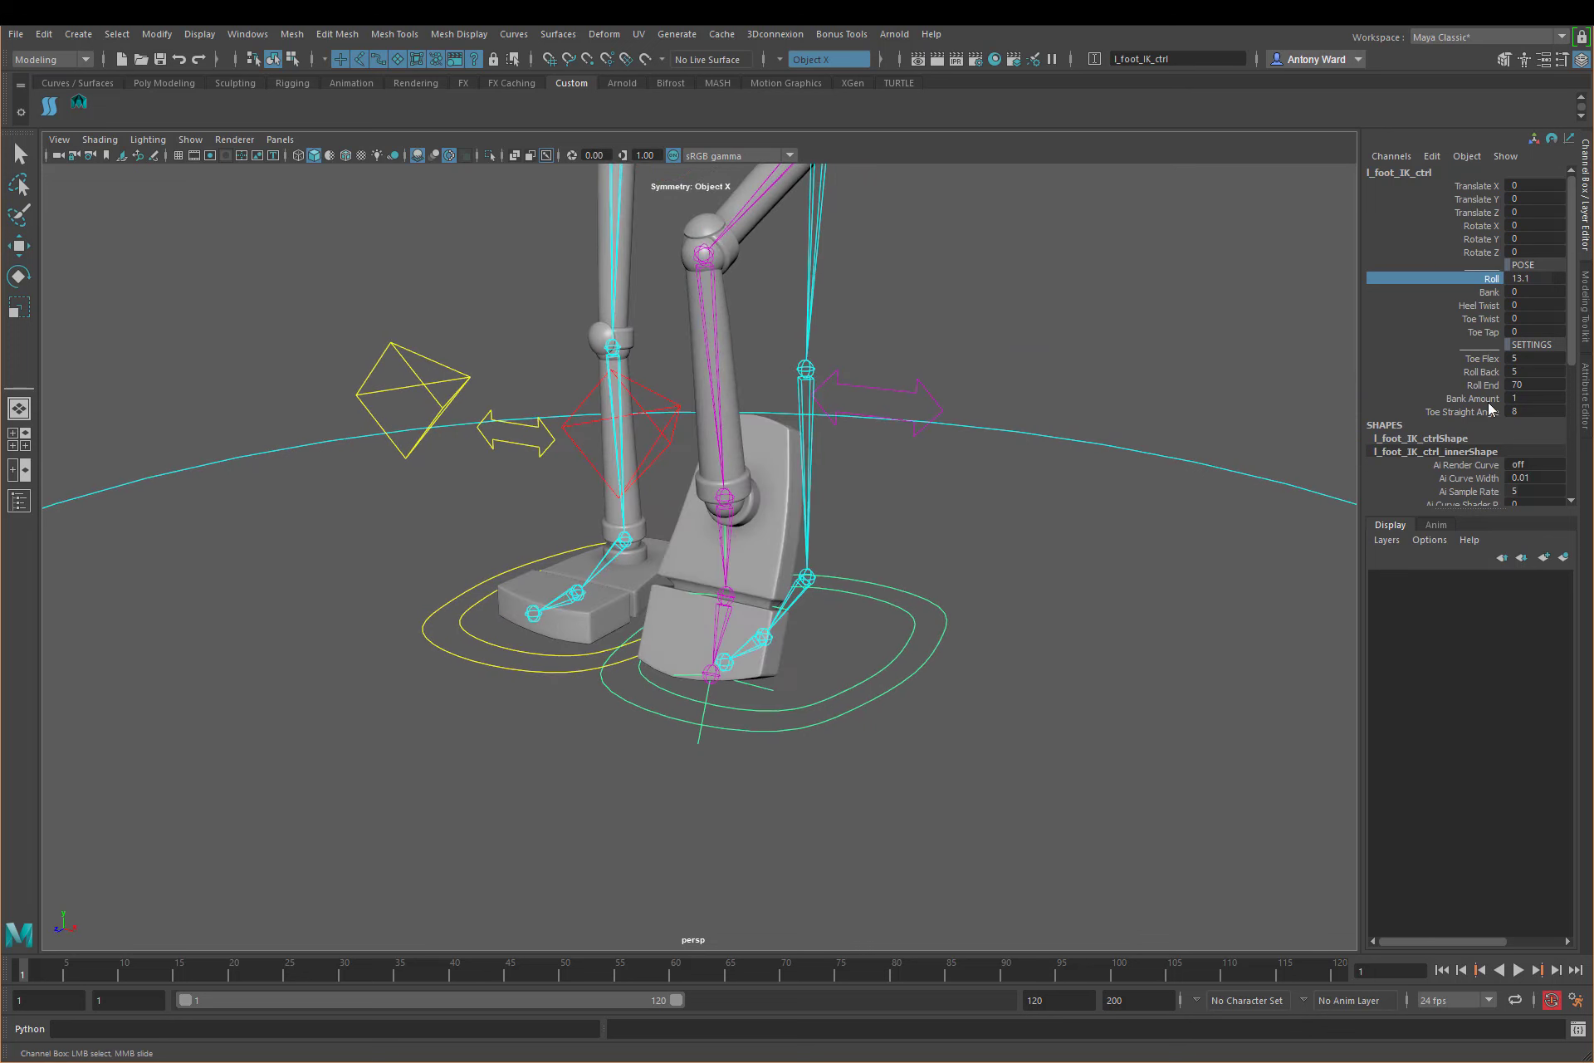
# Step: Reset the left foot's Roll to 0 and deselect its control
pyautogui.click(1550, 279)
pyautogui.write('0')
pyautogui.press('Return')
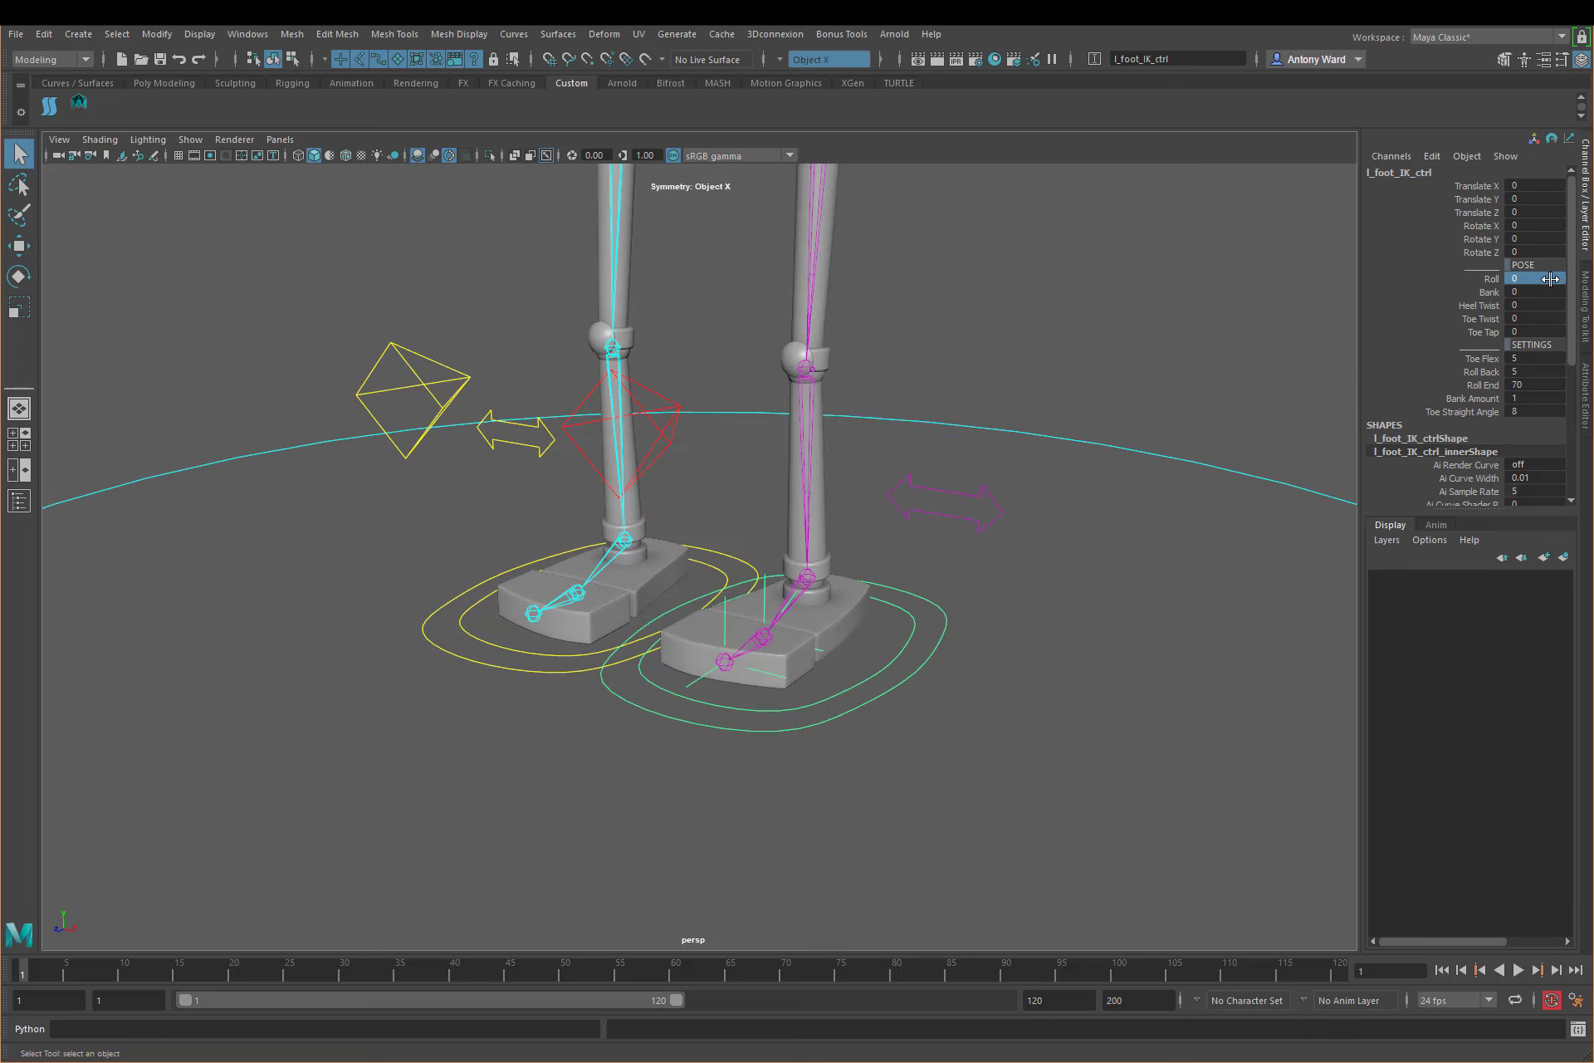
pyautogui.click(1033, 707)
# Step: Select r_foot_IK_ctrl and examine the right foot's pose attributes and settings
pyautogui.keyDown('alt'); pyautogui.moveTo(818, 600); pyautogui.dragTo(805, 636); pyautogui.keyUp('alt')
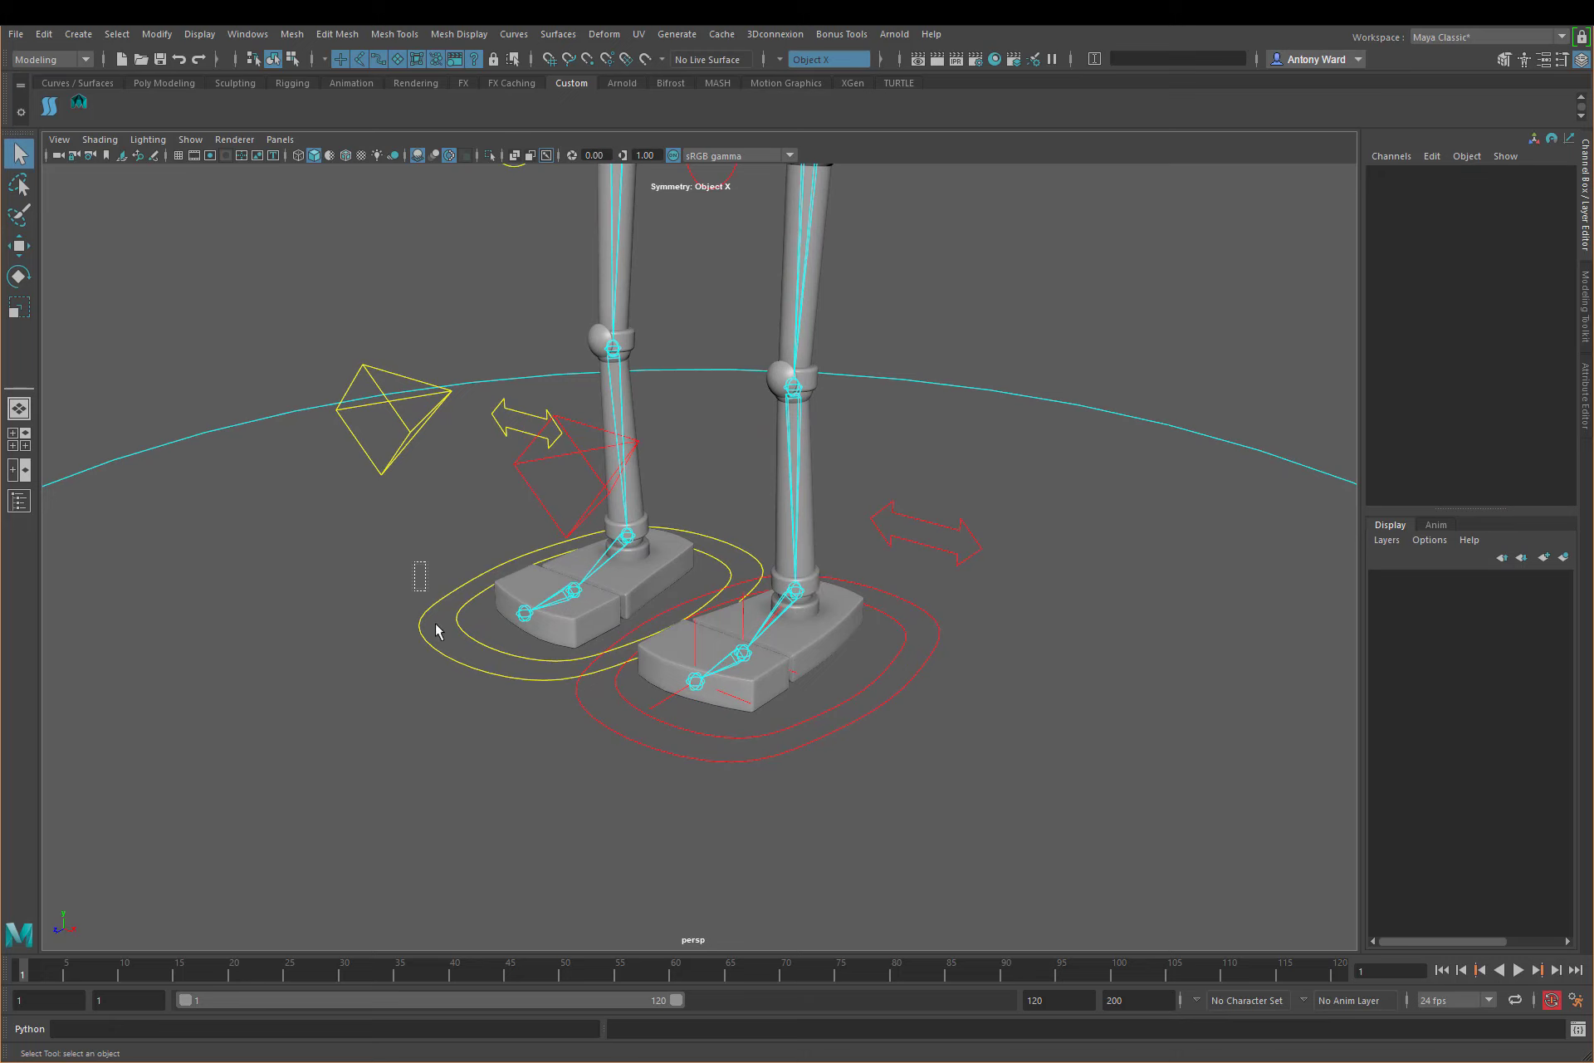
pyautogui.click(516, 573)
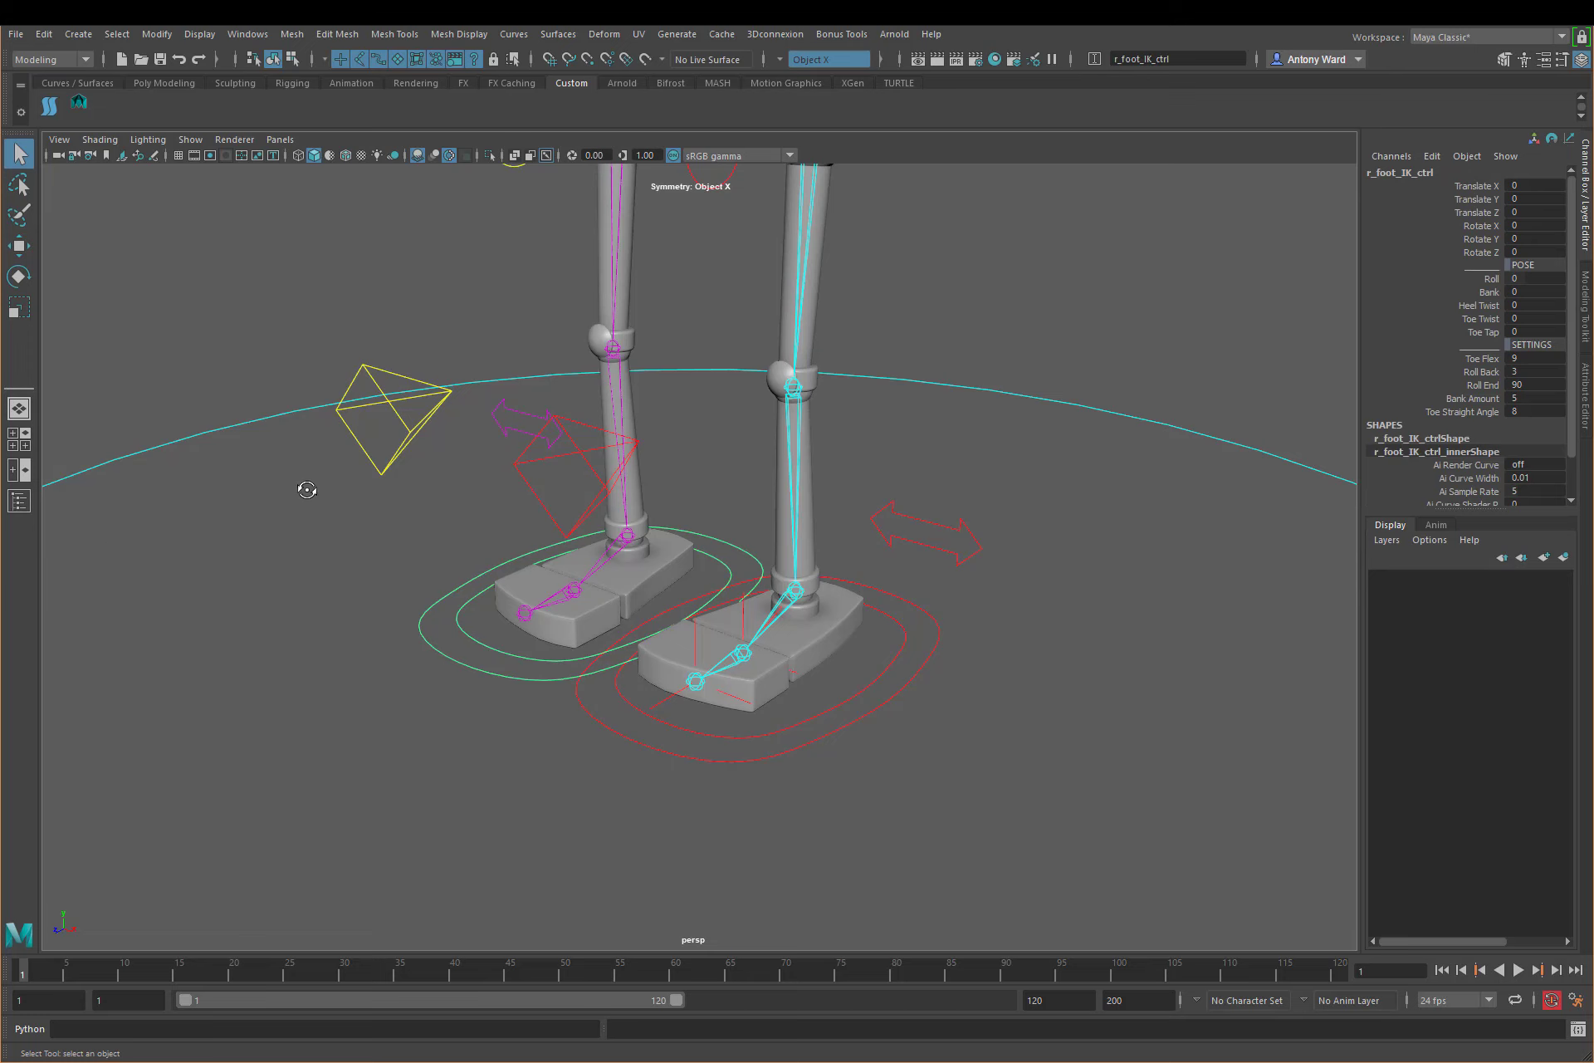
pyautogui.keyDown('alt'); pyautogui.moveTo(307, 488); pyautogui.dragTo(323, 490); pyautogui.keyUp('alt')
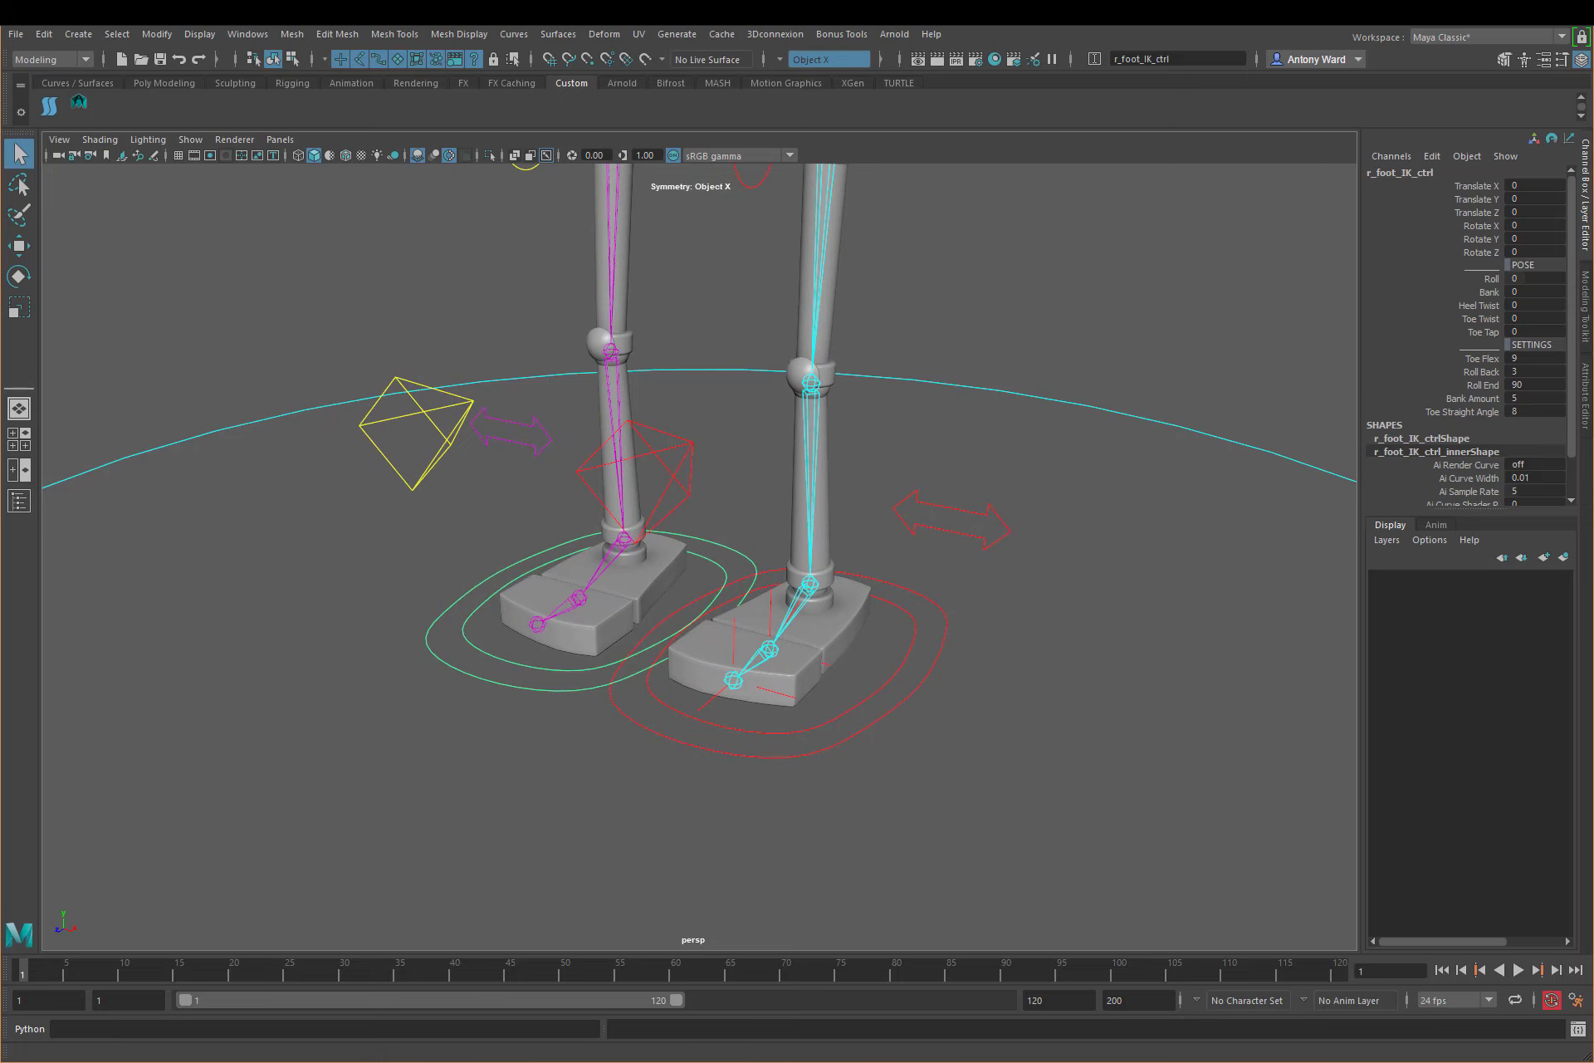
# Step: Hide the joints in the viewport and select the left and right foot IK controls together
pyautogui.keyDown('alt'); pyautogui.moveTo(416, 626); pyautogui.dragTo(538, 650); pyautogui.keyUp('alt')
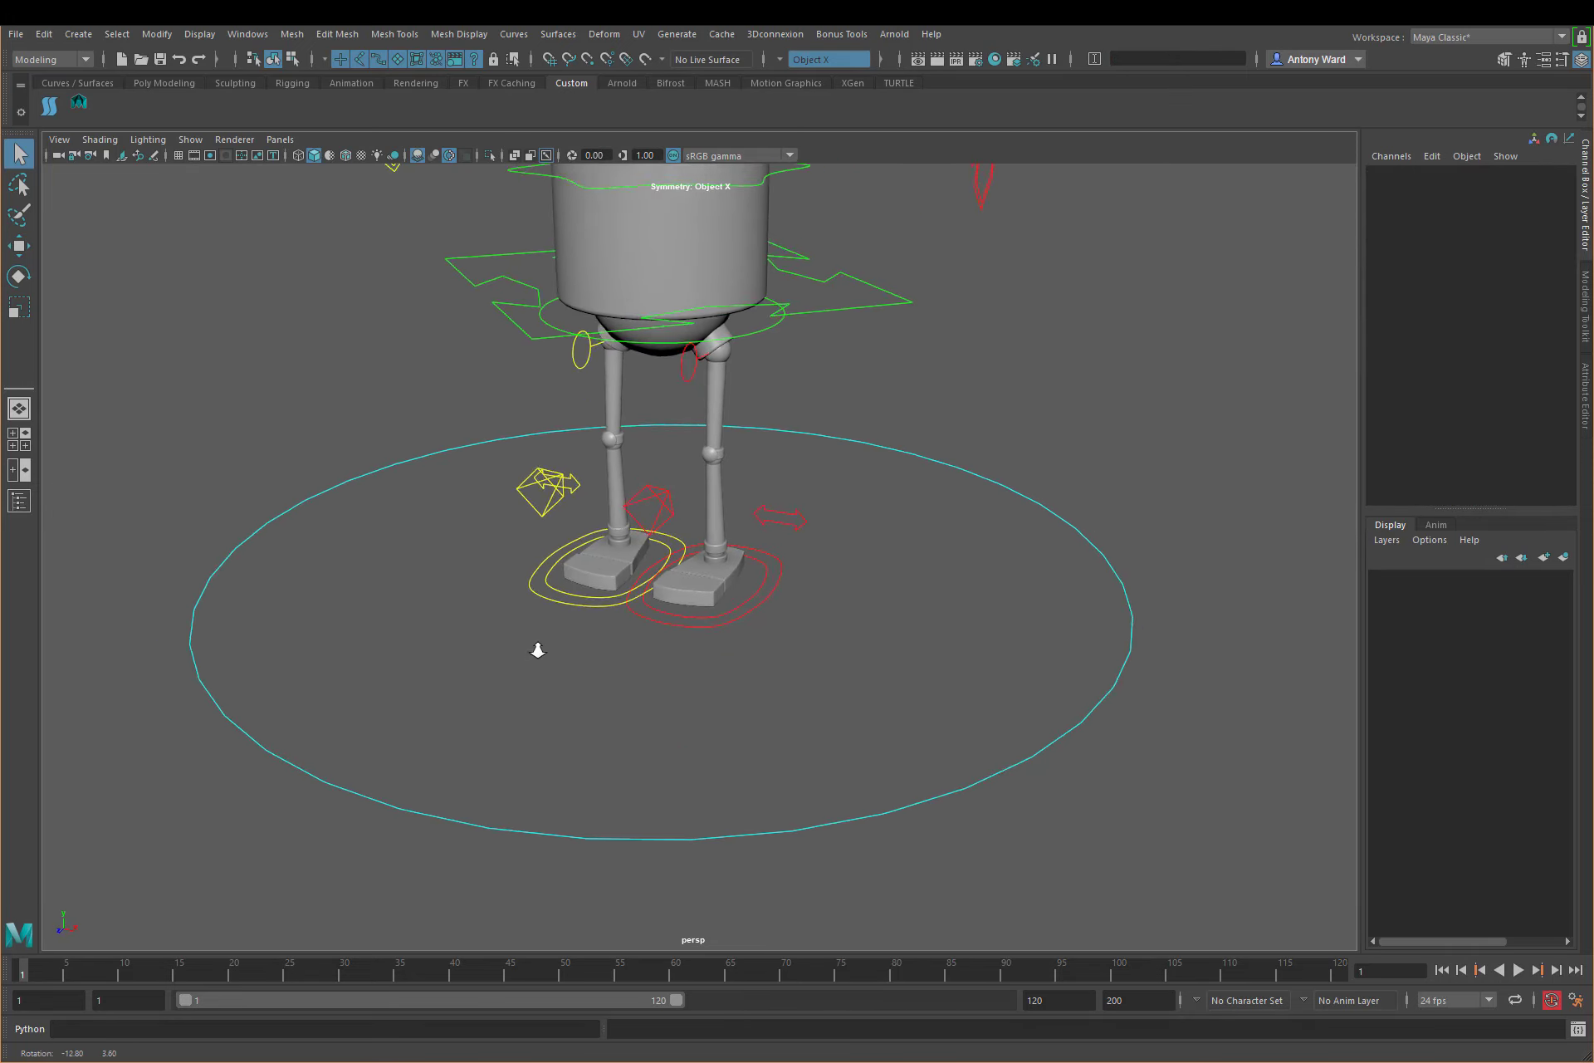
pyautogui.keyDown('alt'); pyautogui.moveTo(538, 650); pyautogui.dragTo(1079, 649, button='right'); pyautogui.keyUp('alt')
pyautogui.keyDown('alt'); pyautogui.moveTo(850, 690); pyautogui.dragTo(938, 710, button='middle'); pyautogui.keyUp('alt')
pyautogui.keyDown('alt'); pyautogui.moveTo(810, 706); pyautogui.dragTo(797, 669); pyautogui.keyUp('alt')
pyautogui.keyDown('alt'); pyautogui.moveTo(797, 670); pyautogui.dragTo(963, 674, button='right'); pyautogui.keyUp('alt')
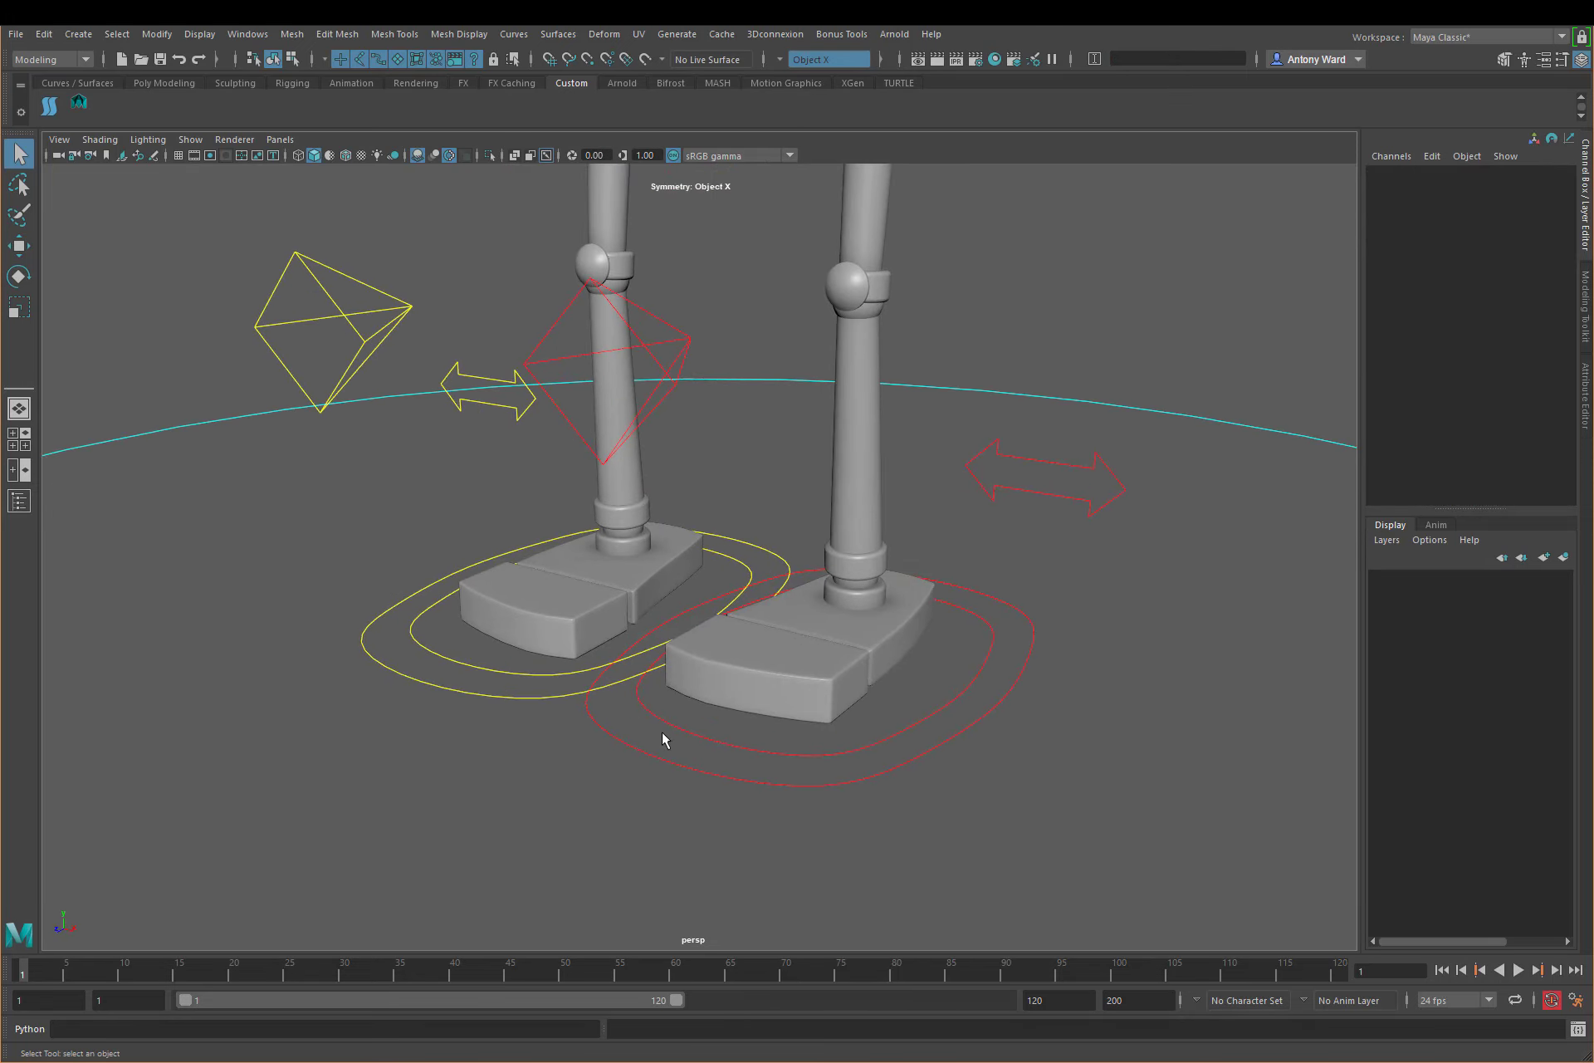
pyautogui.click(592, 728)
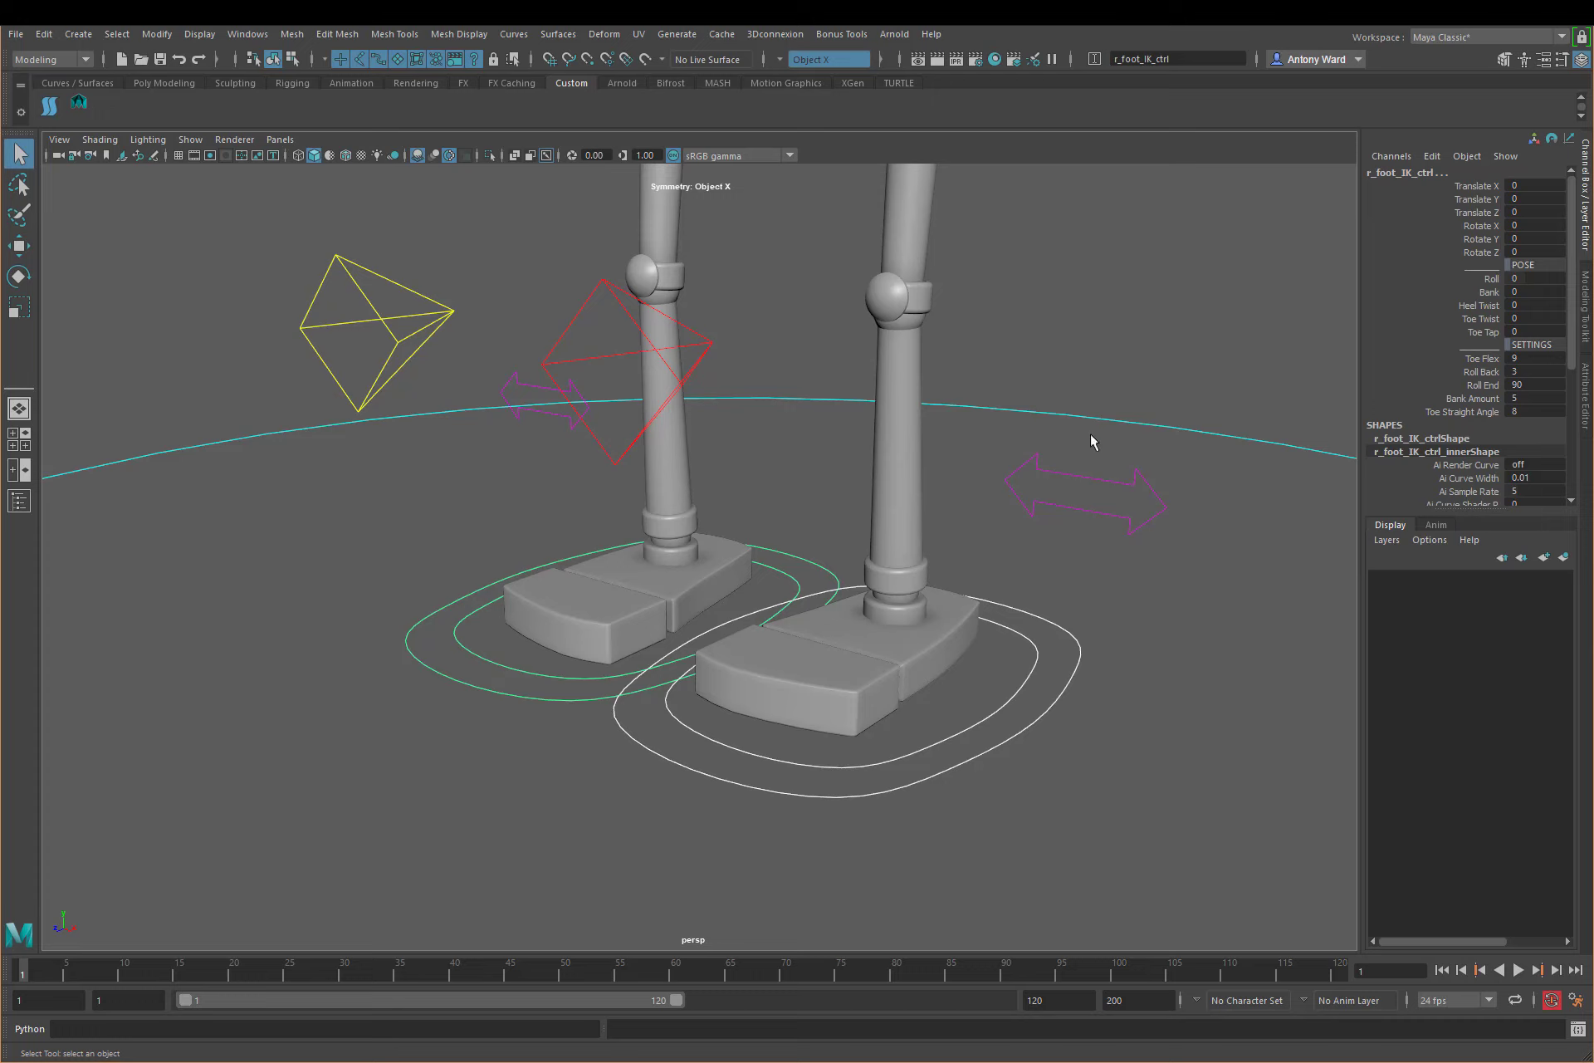
# Step: Test Roll on both feet together by lowering it to about -3.1
pyautogui.keyDown('alt'); pyautogui.moveTo(932, 509); pyautogui.dragTo(864, 495); pyautogui.keyUp('alt')
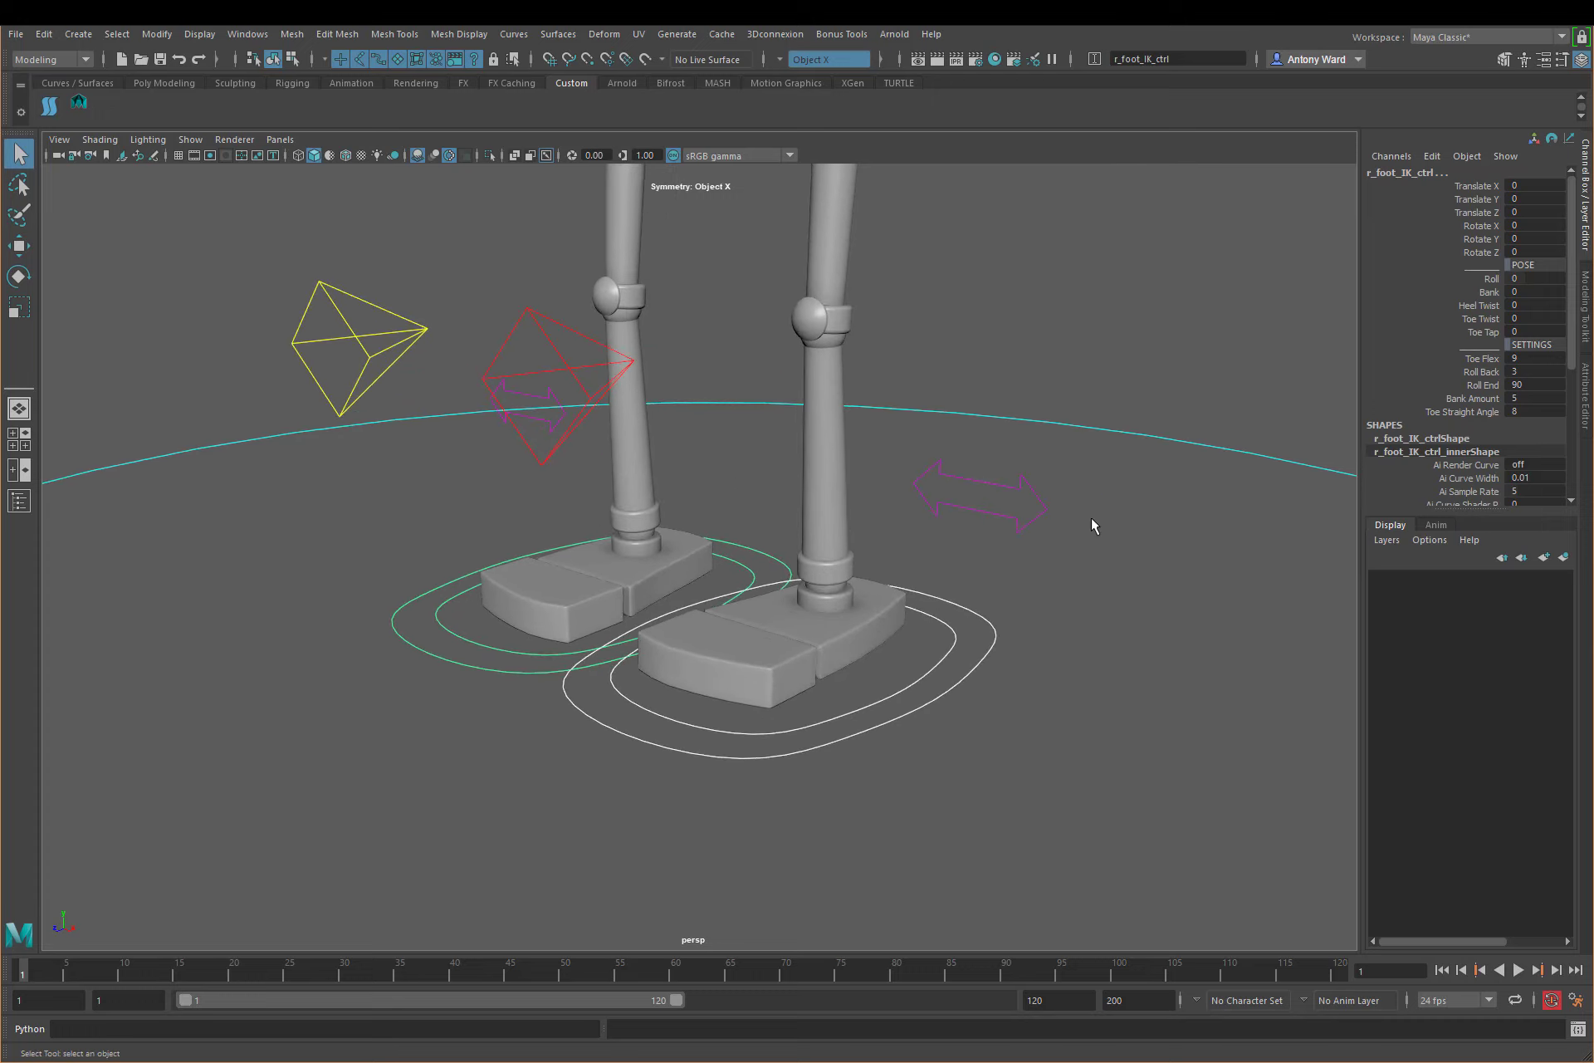
pyautogui.click(1491, 277)
pyautogui.keyDown('alt'); pyautogui.moveTo(1071, 558); pyautogui.dragTo(1024, 558); pyautogui.keyUp('alt')
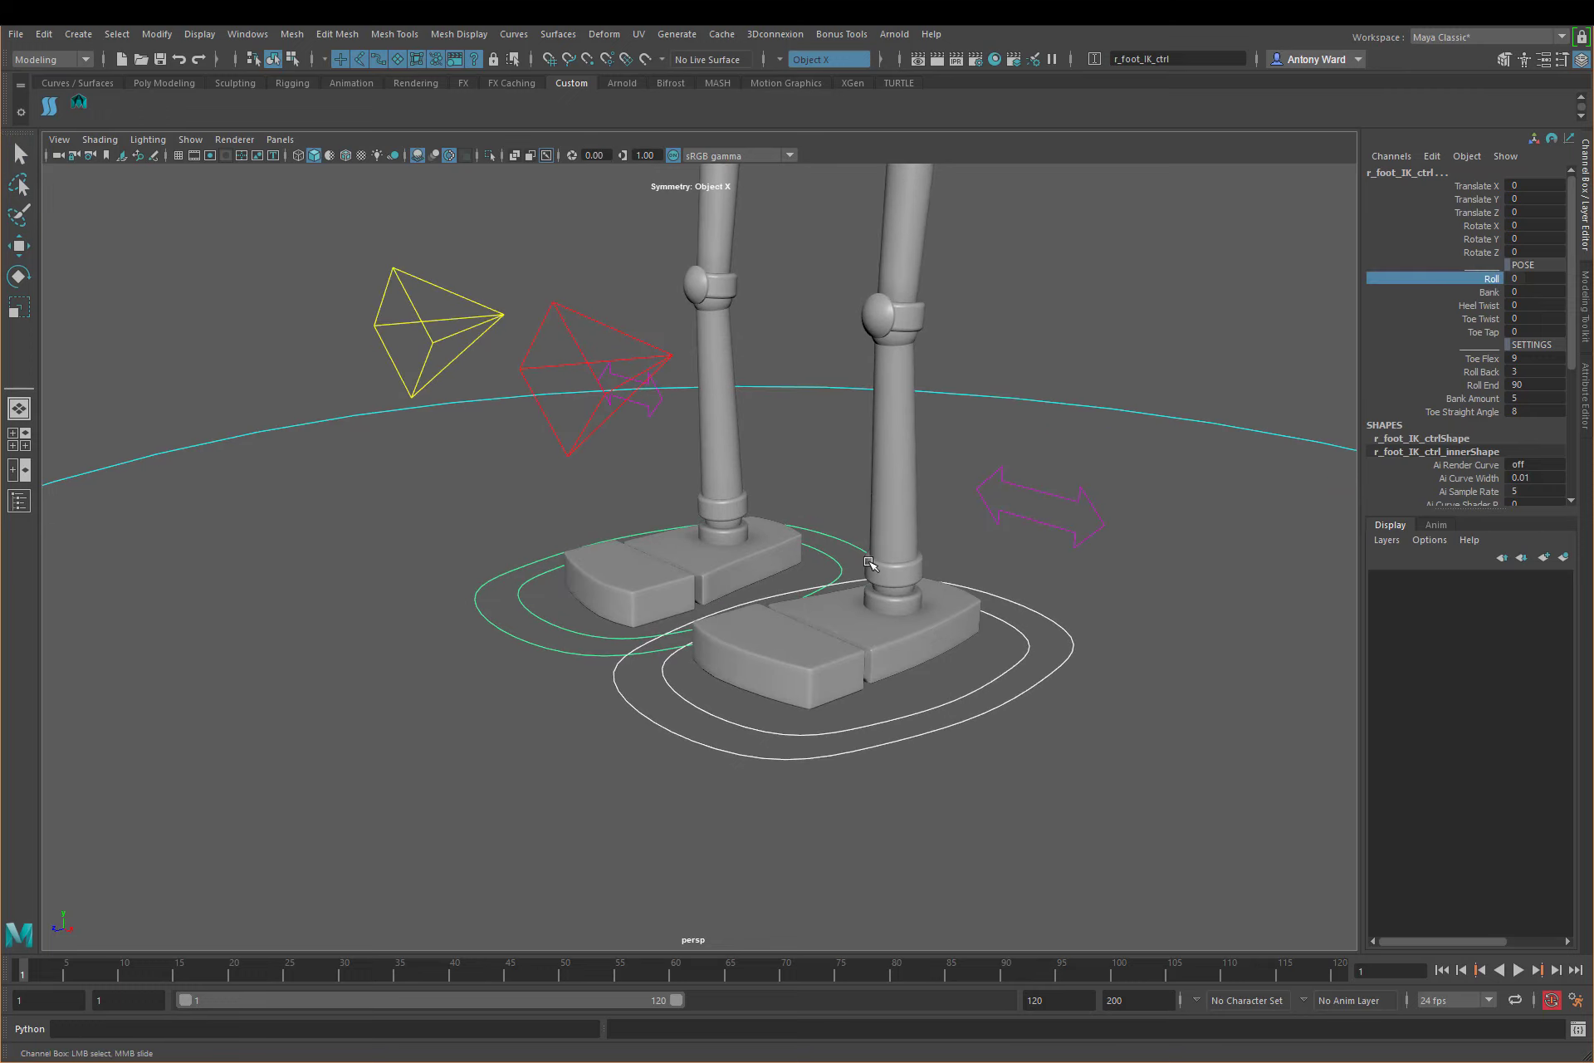
pyautogui.keyDown('alt'); pyautogui.moveTo(868, 561); pyautogui.dragTo(879, 535); pyautogui.keyUp('alt')
pyautogui.moveTo(896, 526)
pyautogui.mouseDown(button='middle')
pyautogui.moveTo(790, 520)
pyautogui.moveTo(1005, 511)
pyautogui.moveTo(827, 515)
pyautogui.moveTo(996, 511)
pyautogui.moveTo(831, 516)
pyautogui.moveTo(979, 515)
pyautogui.moveTo(872, 514)
pyautogui.mouseUp(button='middle')
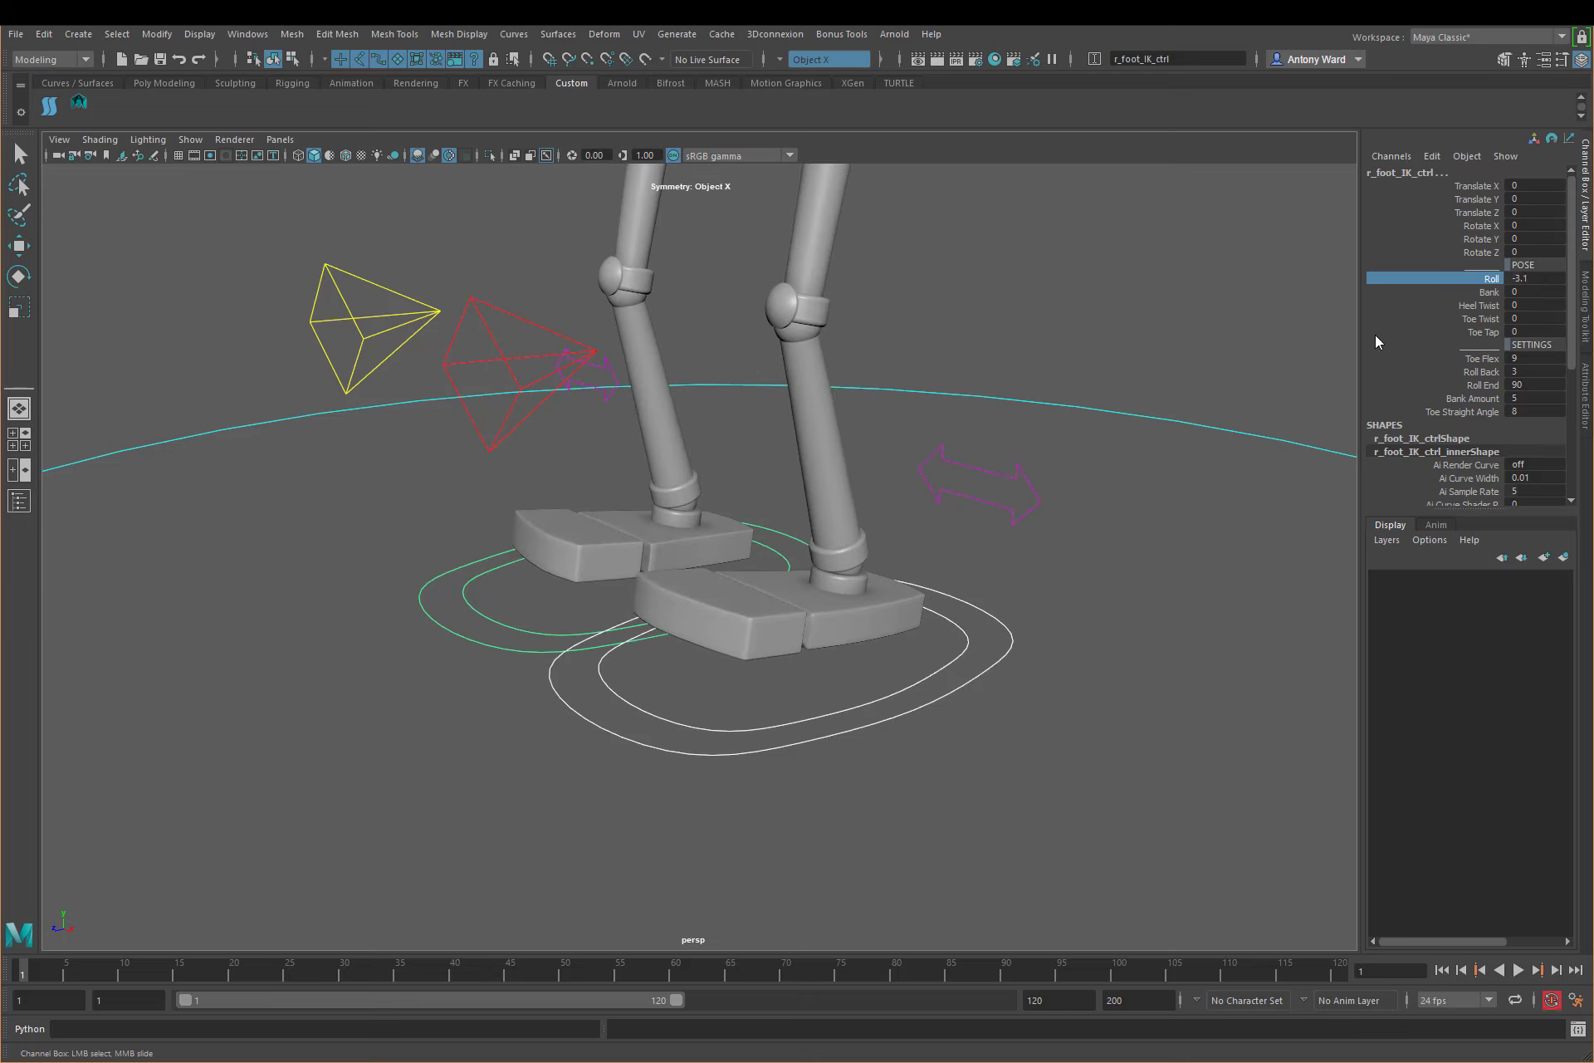
# Step: Test the Bank and Heel Twist attributes on both feet, undoing the Roll change and each test
pyautogui.click(1489, 292)
pyautogui.moveTo(1060, 413); pyautogui.dragTo(1079, 415, button='middle')
pyautogui.hotkey('ctrl', 'z')
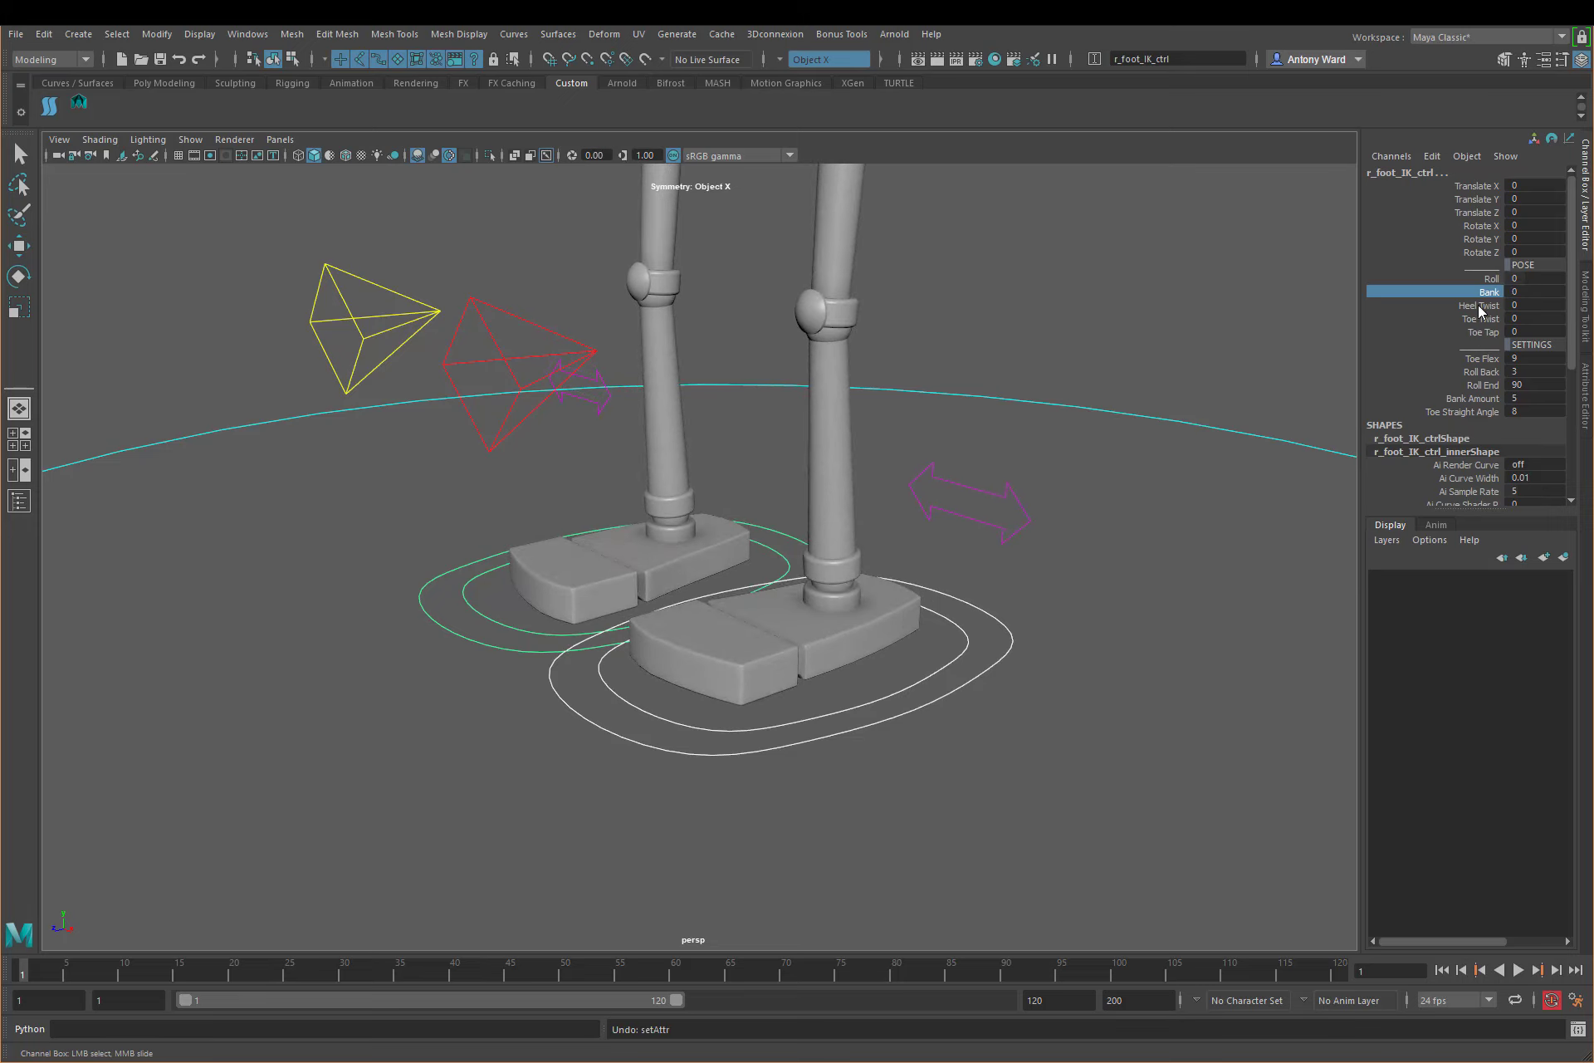
pyautogui.click(1479, 306)
pyautogui.moveTo(1138, 378)
pyautogui.mouseDown(button='middle')
pyautogui.moveTo(1212, 384)
pyautogui.moveTo(1116, 381)
pyautogui.mouseUp(button='middle')
pyautogui.hotkey('ctrl', 'z')
# Step: Test the Toe Twist and Toe Tap attributes on both feet, undoing each change
pyautogui.click(1484, 320)
pyautogui.hotkey('ctrl', 'z')
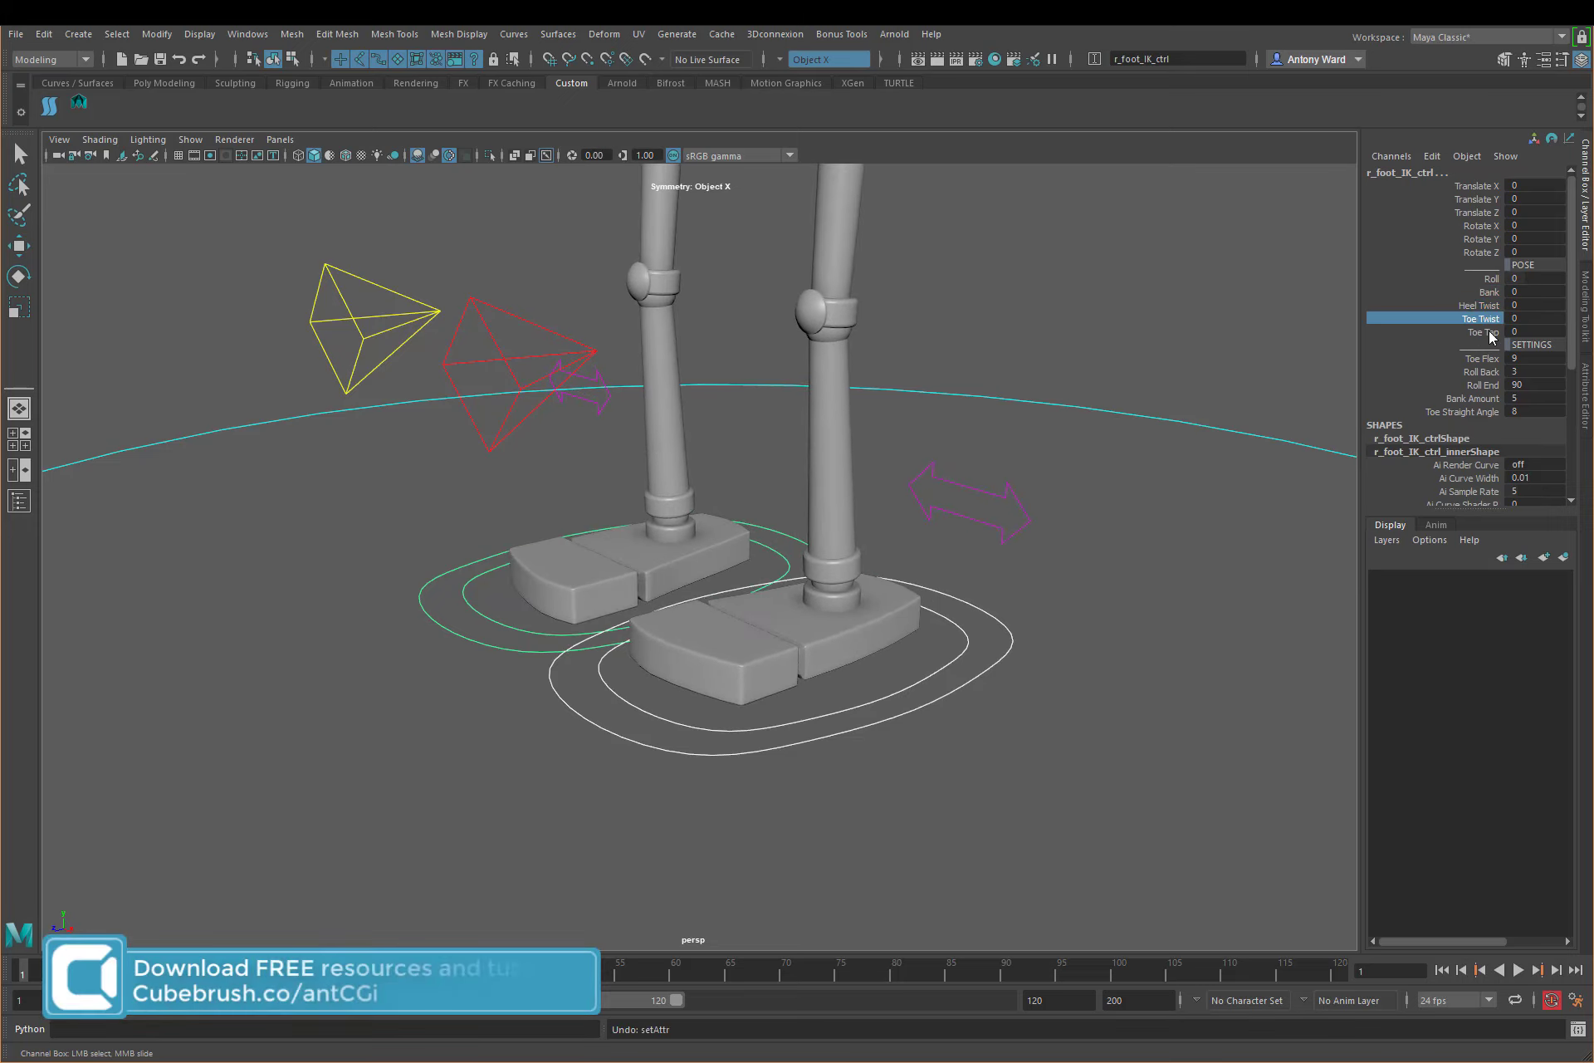
pyautogui.click(1483, 332)
pyautogui.moveTo(997, 375)
pyautogui.mouseDown(button='middle')
pyautogui.moveTo(1021, 374)
pyautogui.moveTo(971, 373)
pyautogui.moveTo(1021, 373)
pyautogui.moveTo(1004, 375)
pyautogui.mouseUp(button='middle')
pyautogui.hotkey('ctrl', 'z')
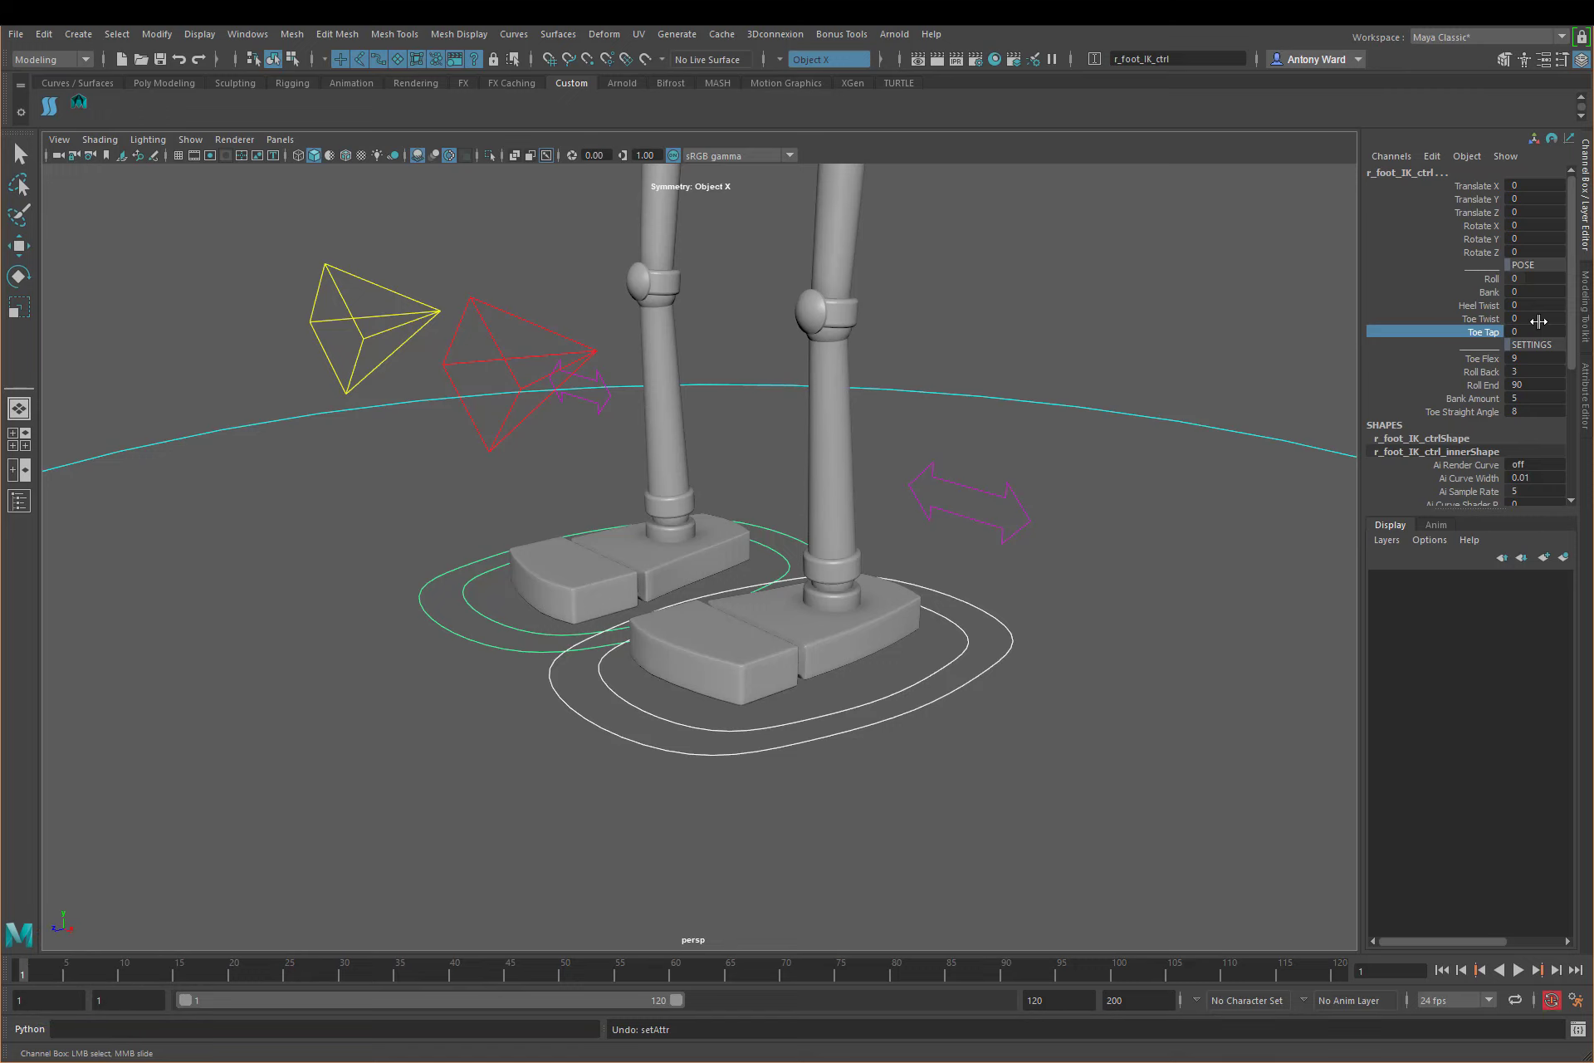
# Step: Select each foot's IK control in turn to compare their attributes, ending on r_foot_IK_ctrl
pyautogui.keyDown('alt'); pyautogui.moveTo(784, 529); pyautogui.dragTo(810, 534); pyautogui.keyUp('alt')
pyautogui.keyDown('alt'); pyautogui.moveTo(772, 656); pyautogui.dragTo(887, 644, button='middle'); pyautogui.keyUp('alt')
pyautogui.keyDown('alt'); pyautogui.moveTo(887, 644); pyautogui.dragTo(837, 652, button='right'); pyautogui.keyUp('alt')
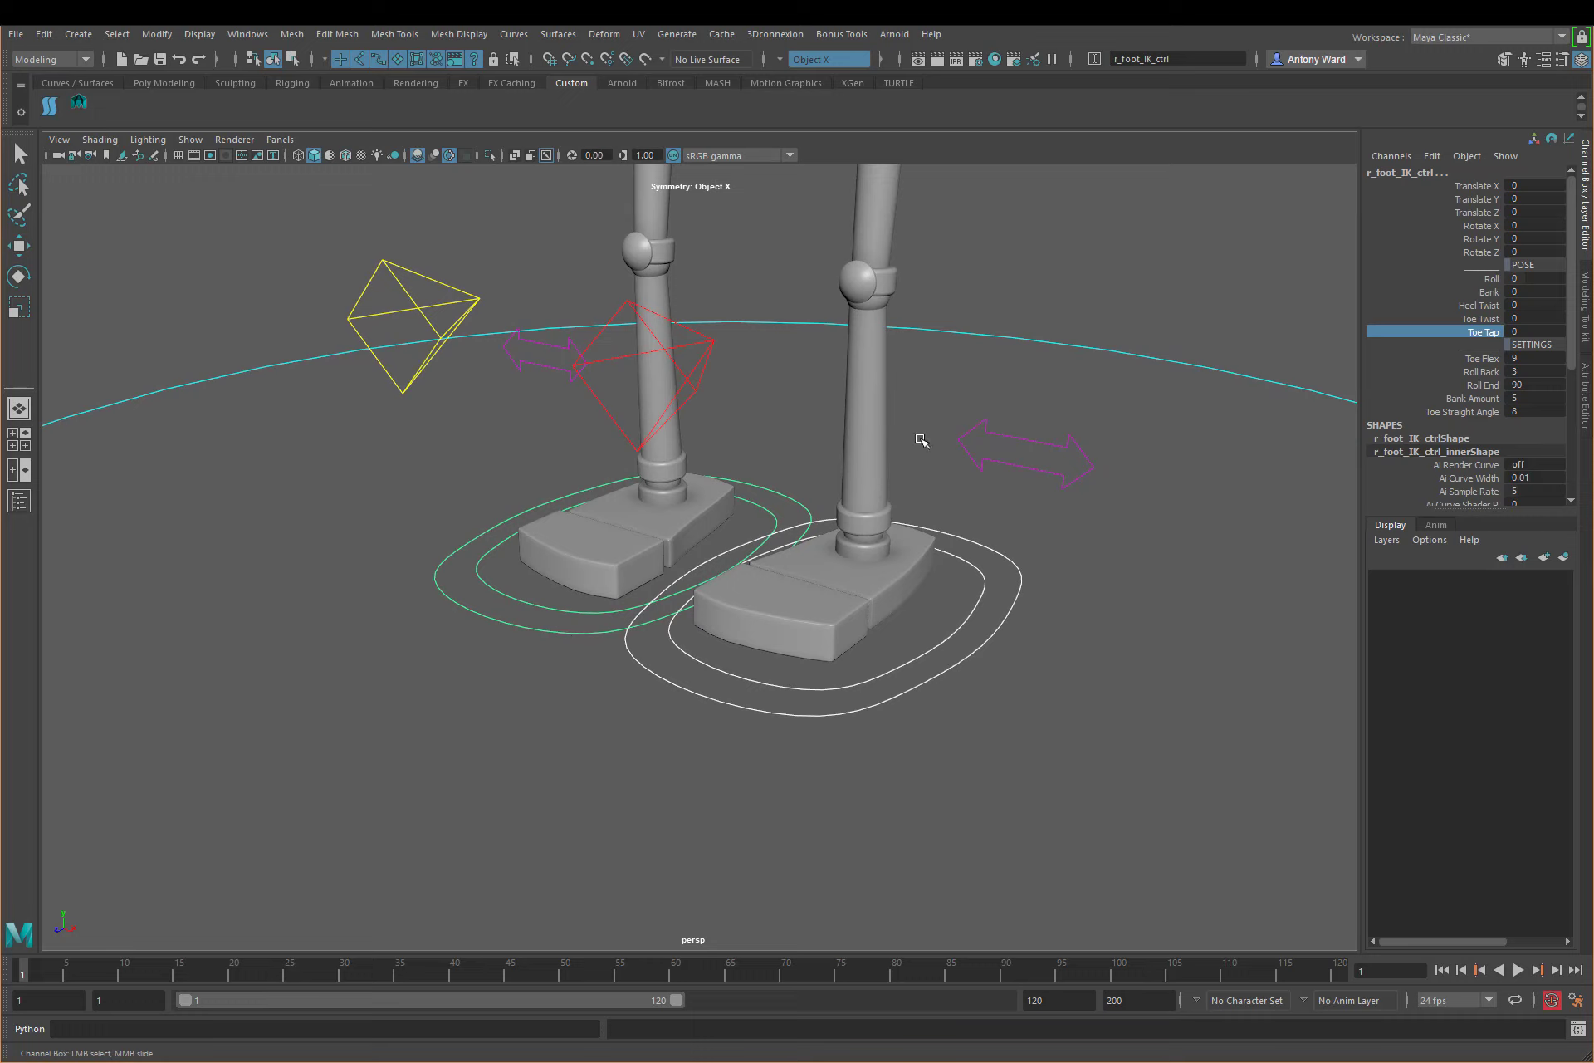
pyautogui.click(551, 631)
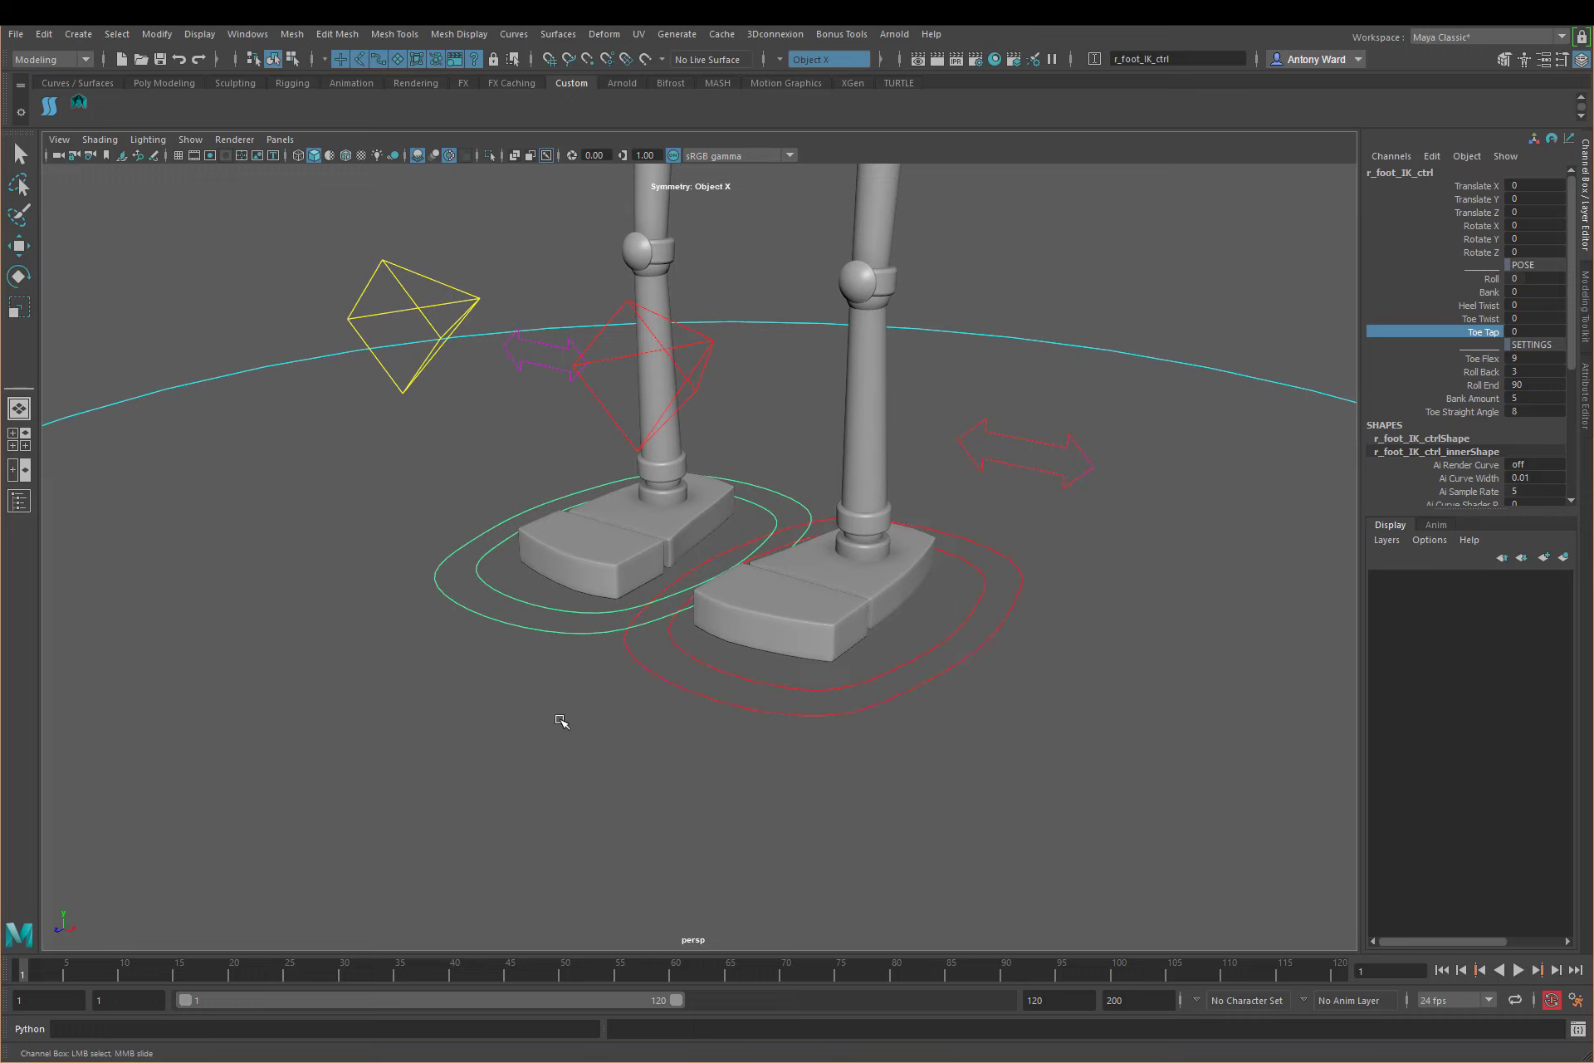
pyautogui.click(821, 520)
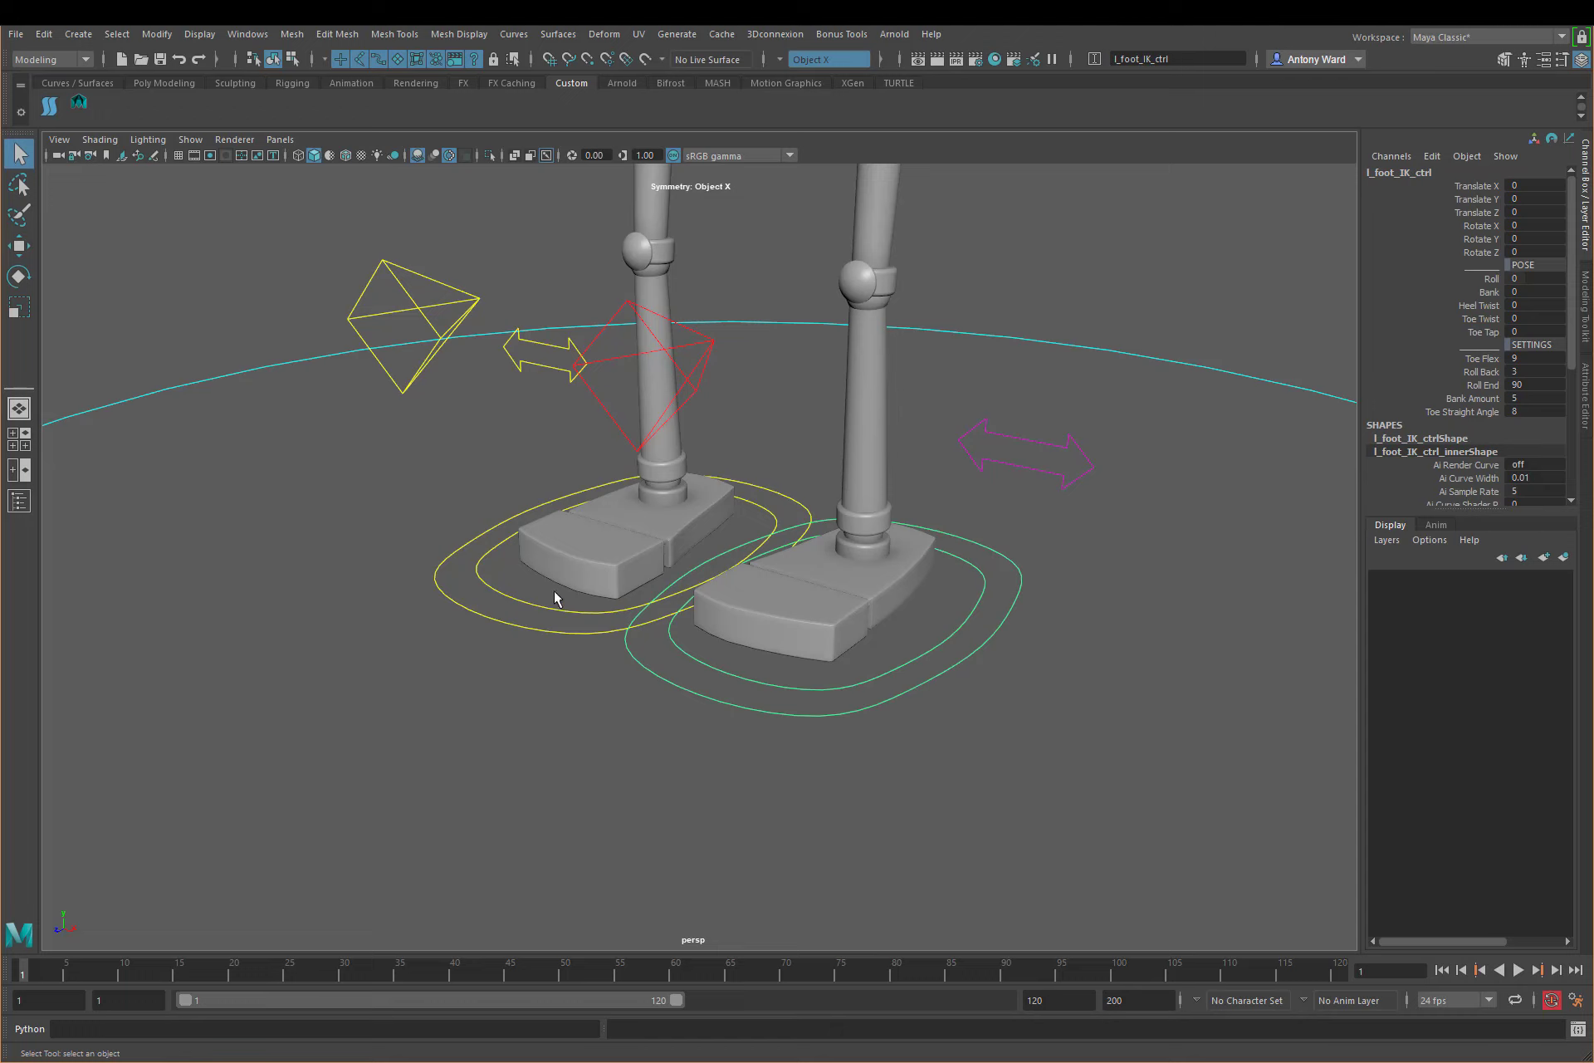
pyautogui.click(545, 627)
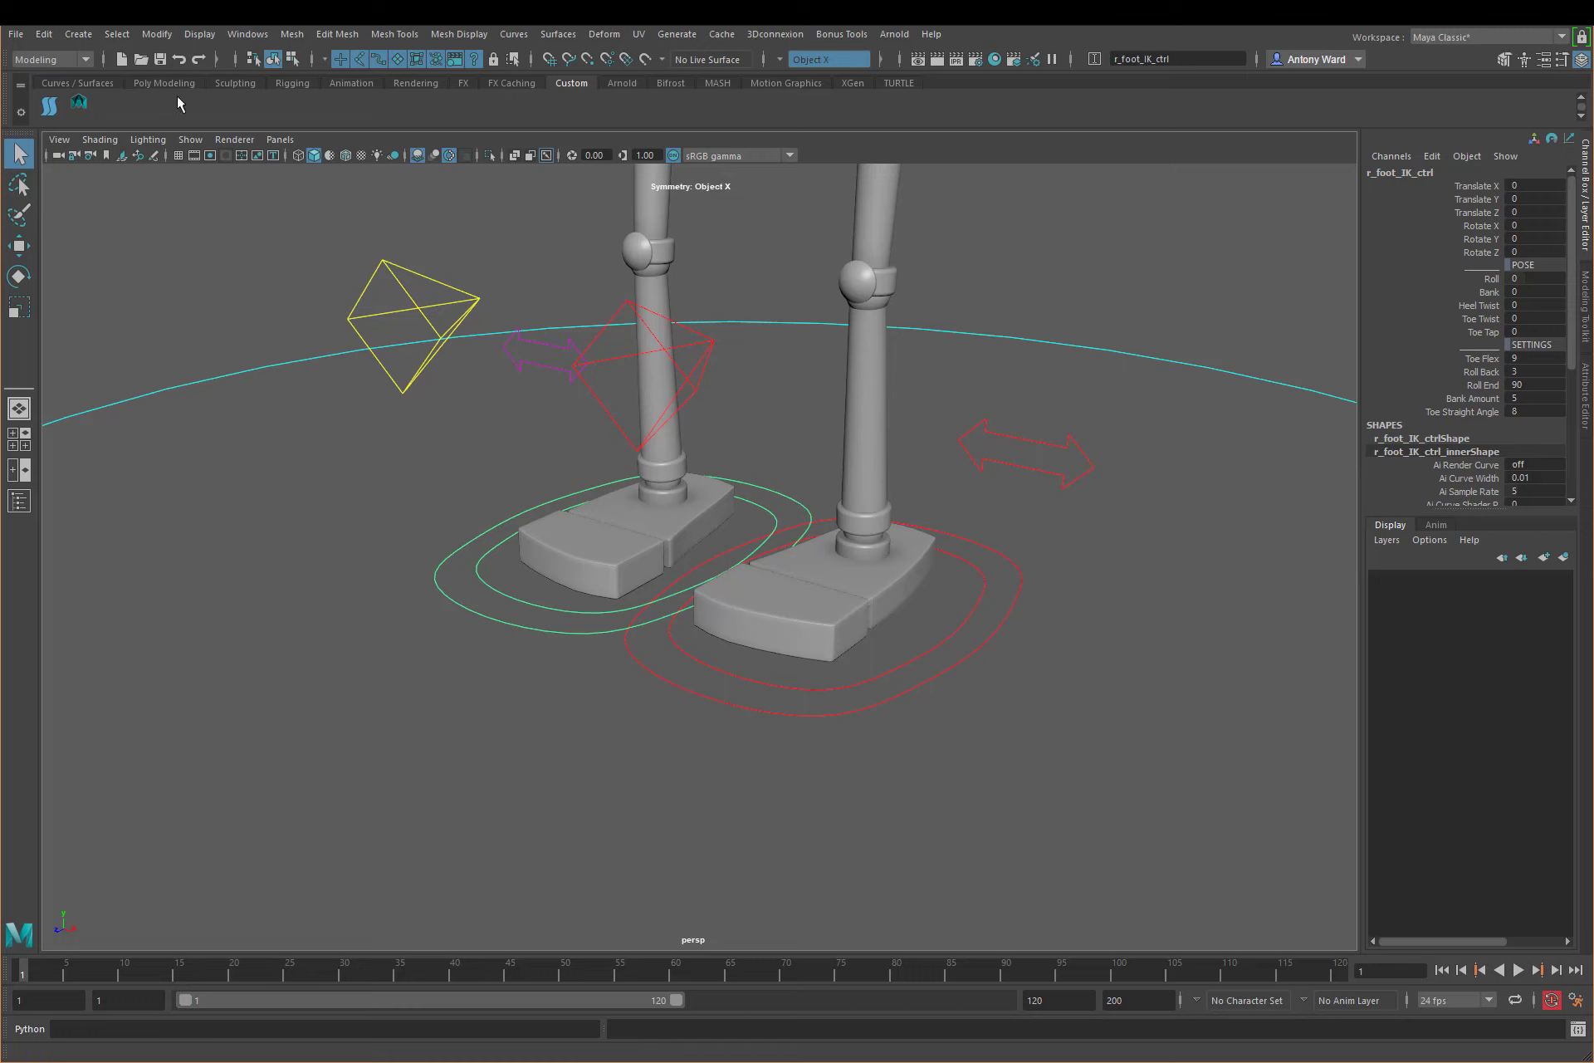
# Step: Open the Node Editor with an empty graph and open the Outliner beside it
pyautogui.click(247, 34)
pyautogui.click(304, 225)
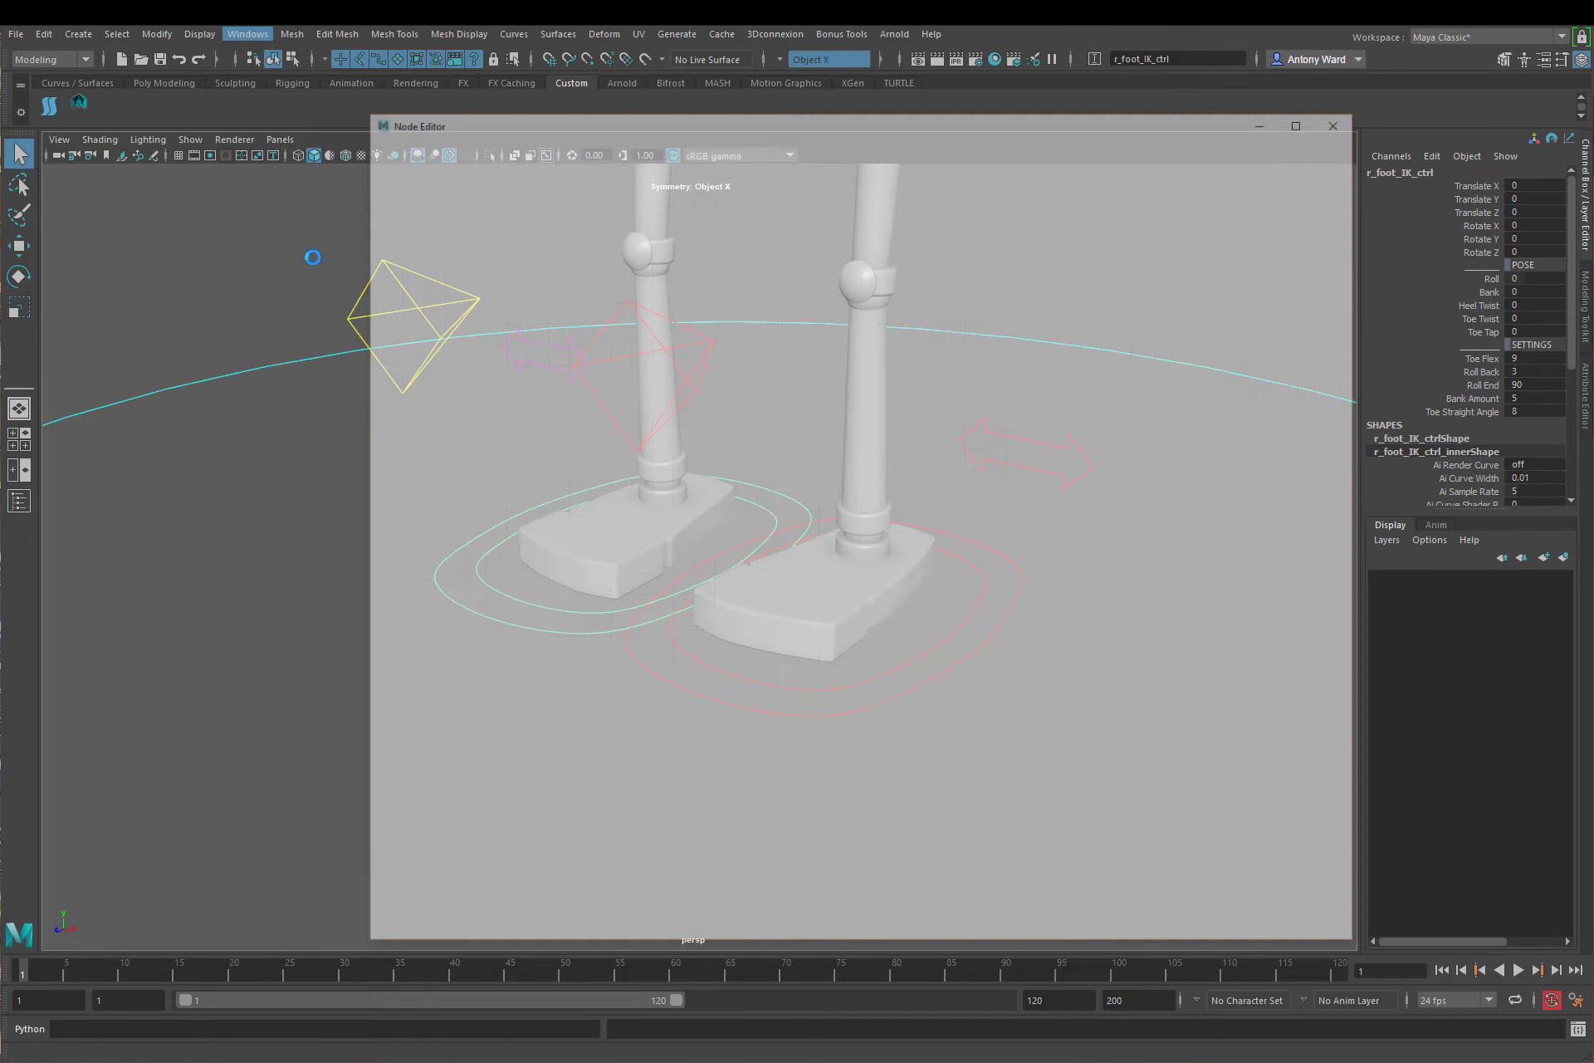
pyautogui.click(500, 159)
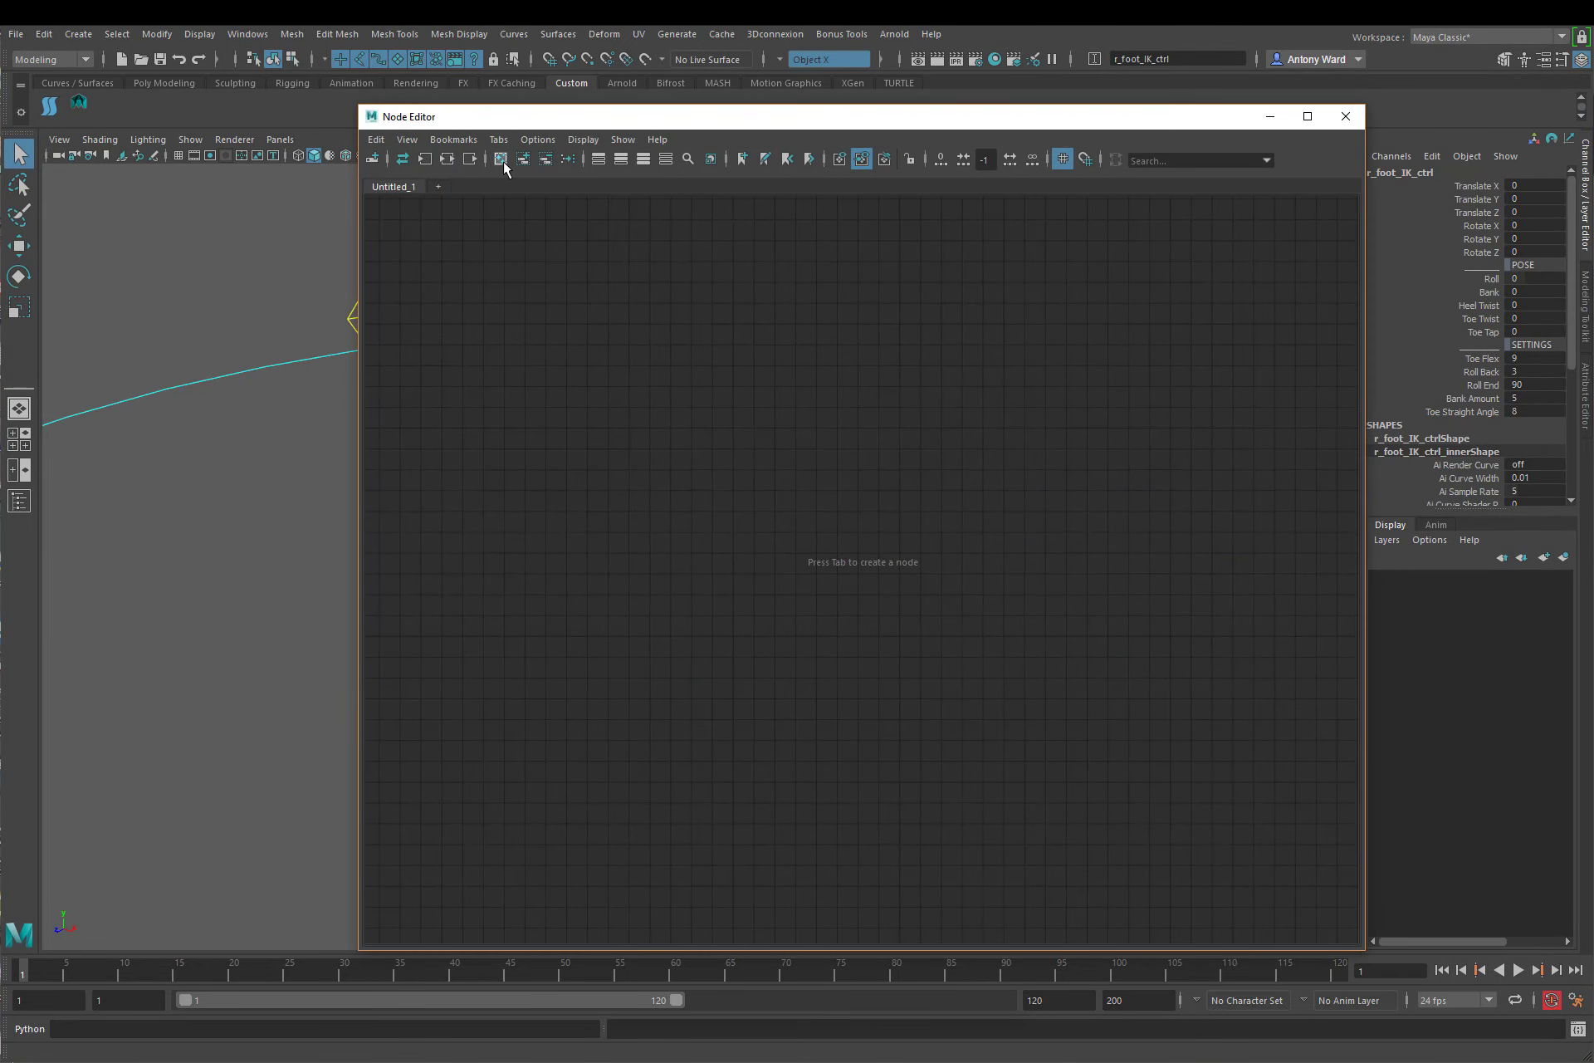
pyautogui.click(231, 35)
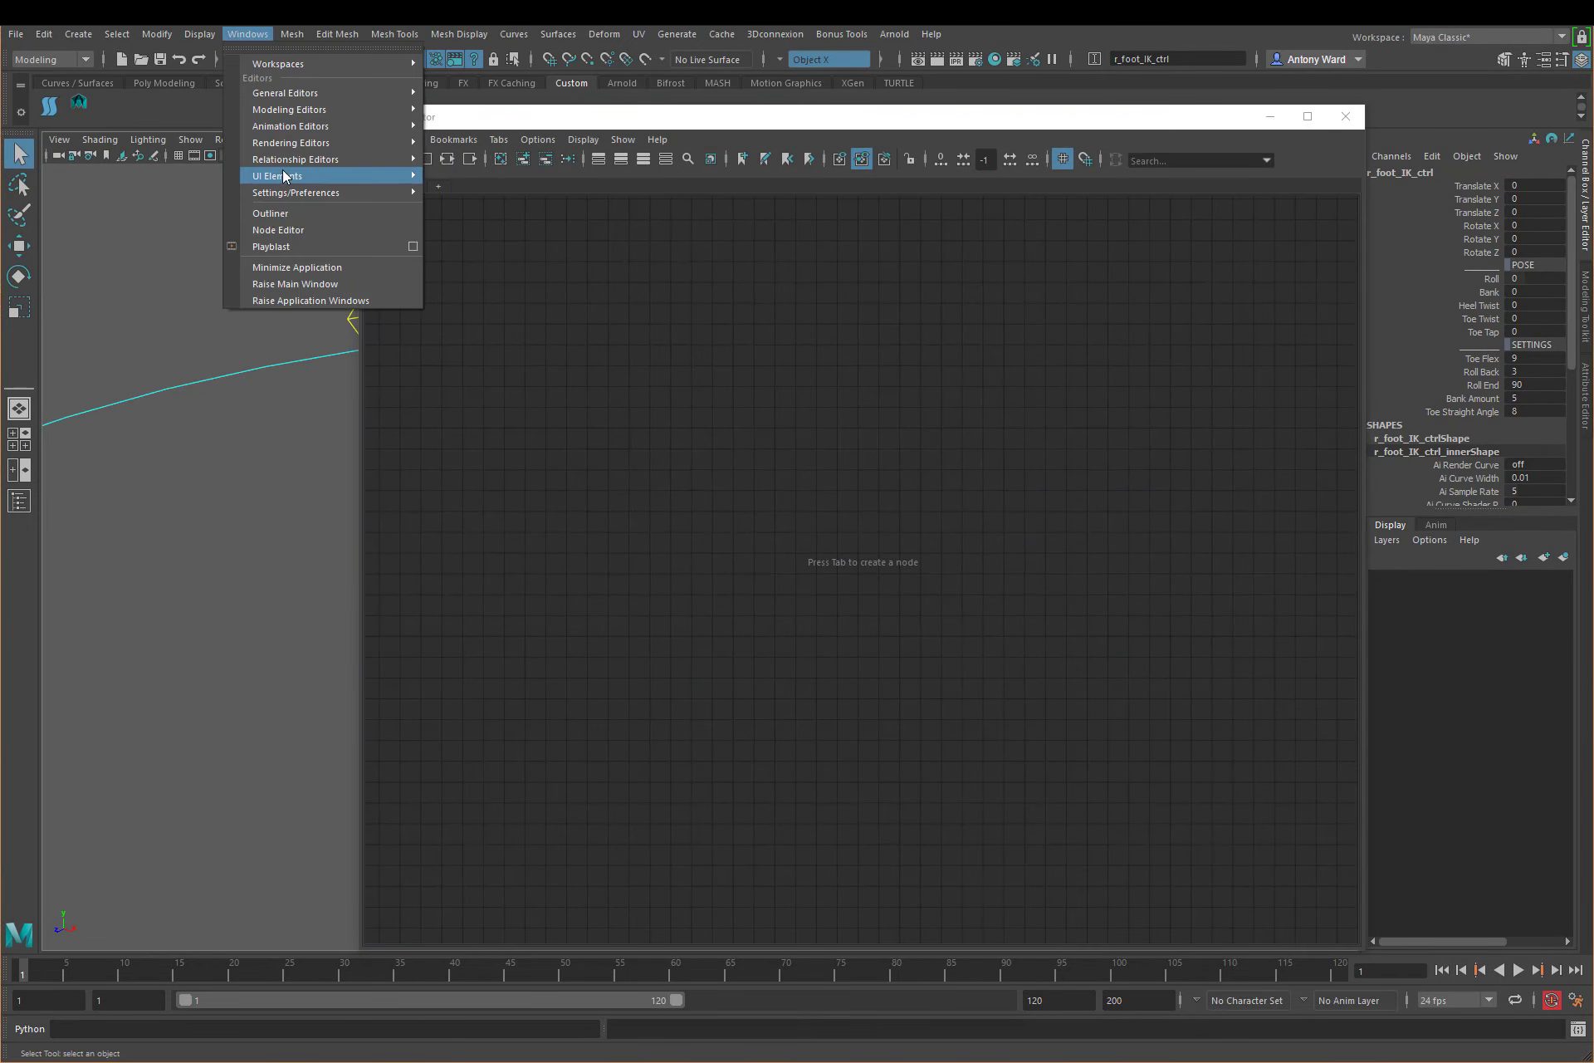
pyautogui.click(297, 227)
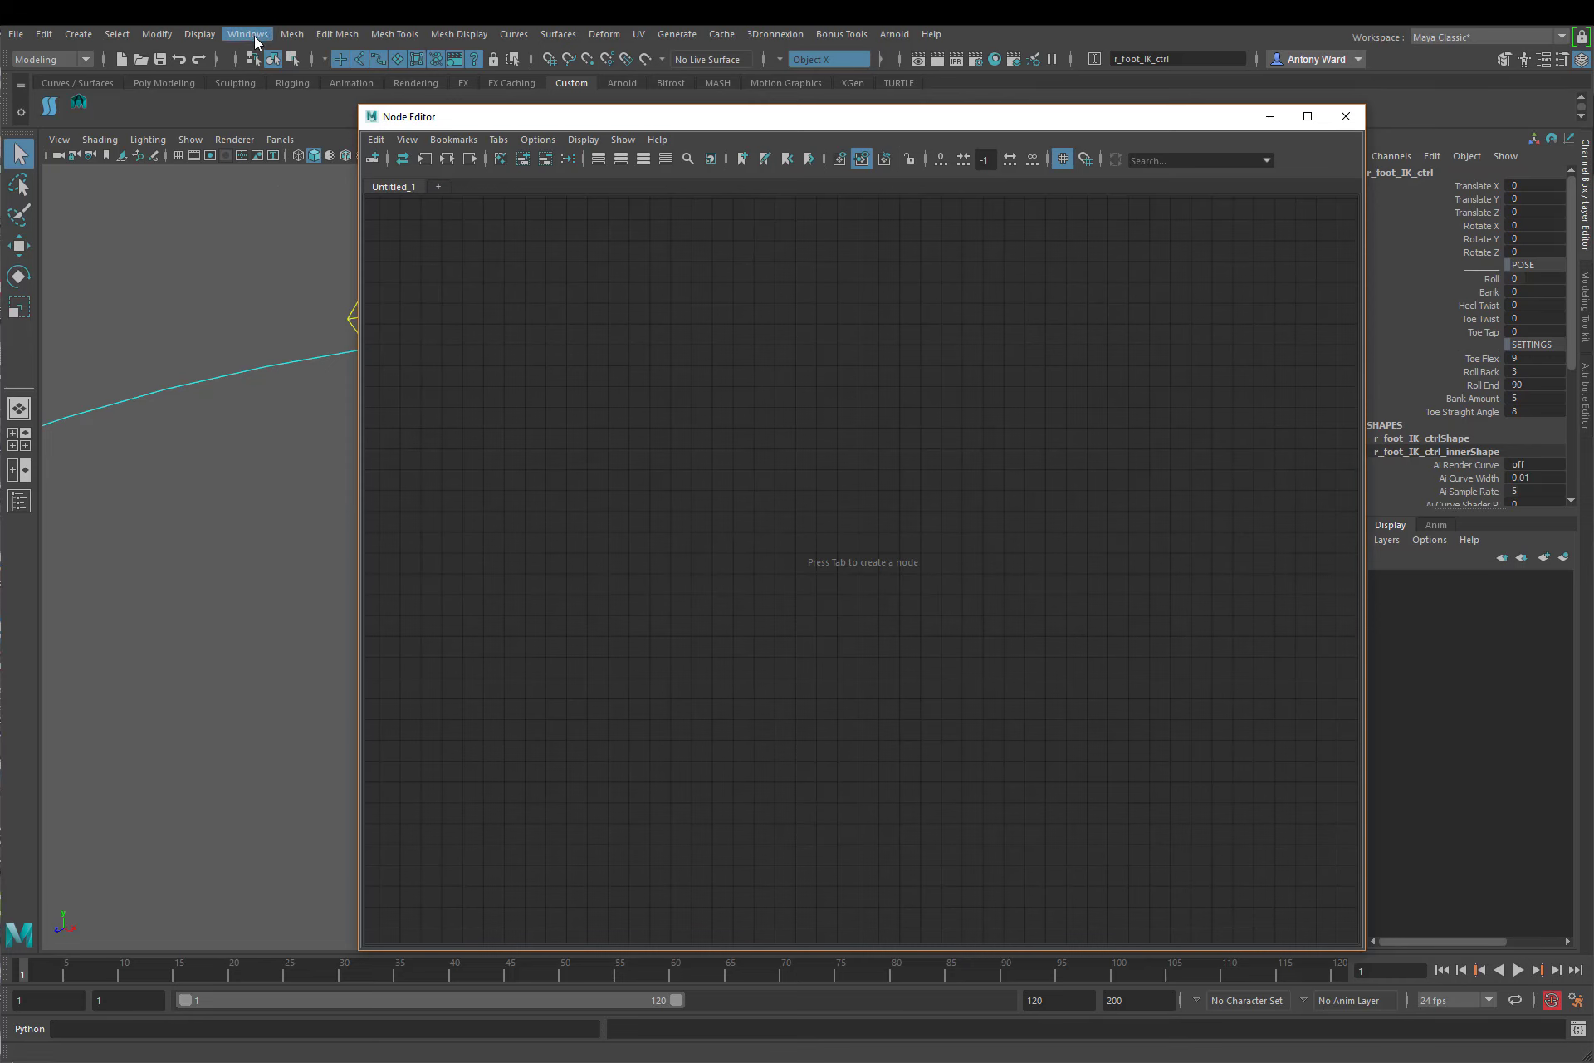
pyautogui.click(254, 37)
pyautogui.click(309, 216)
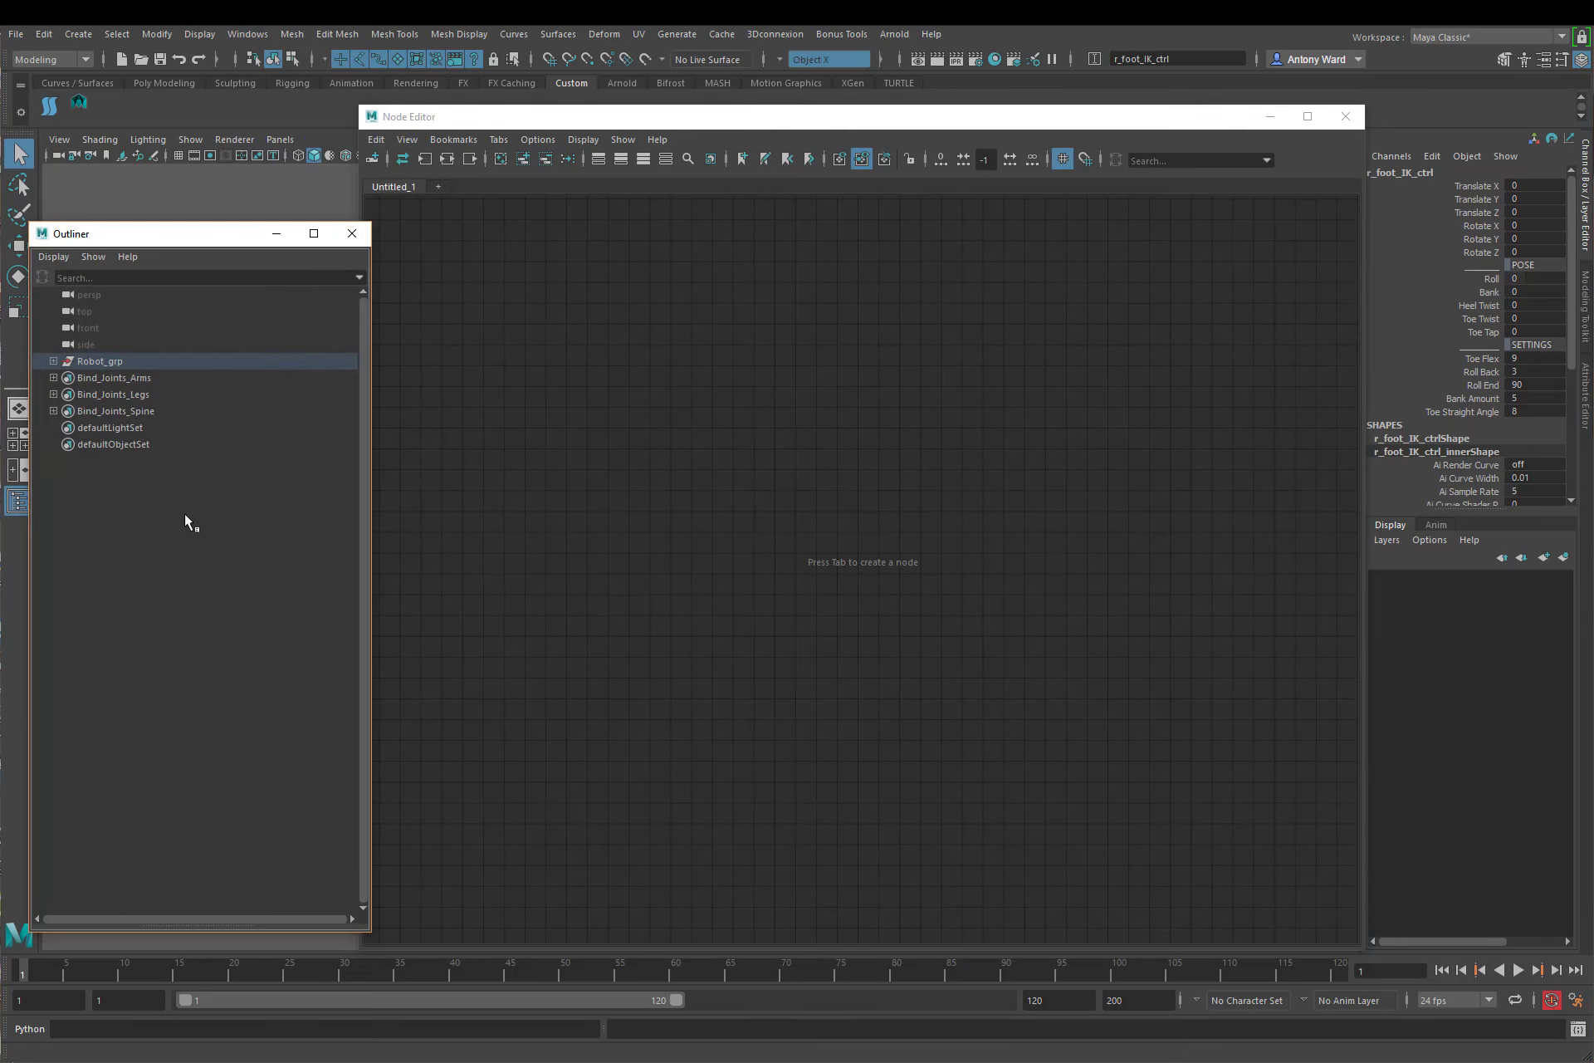
# Step: List the non-DAG nodes in the Outliner, and add r_foot_bank_multi to the node graph with its attributes expanded
pyautogui.rightClick(199, 534)
pyautogui.click(218, 545)
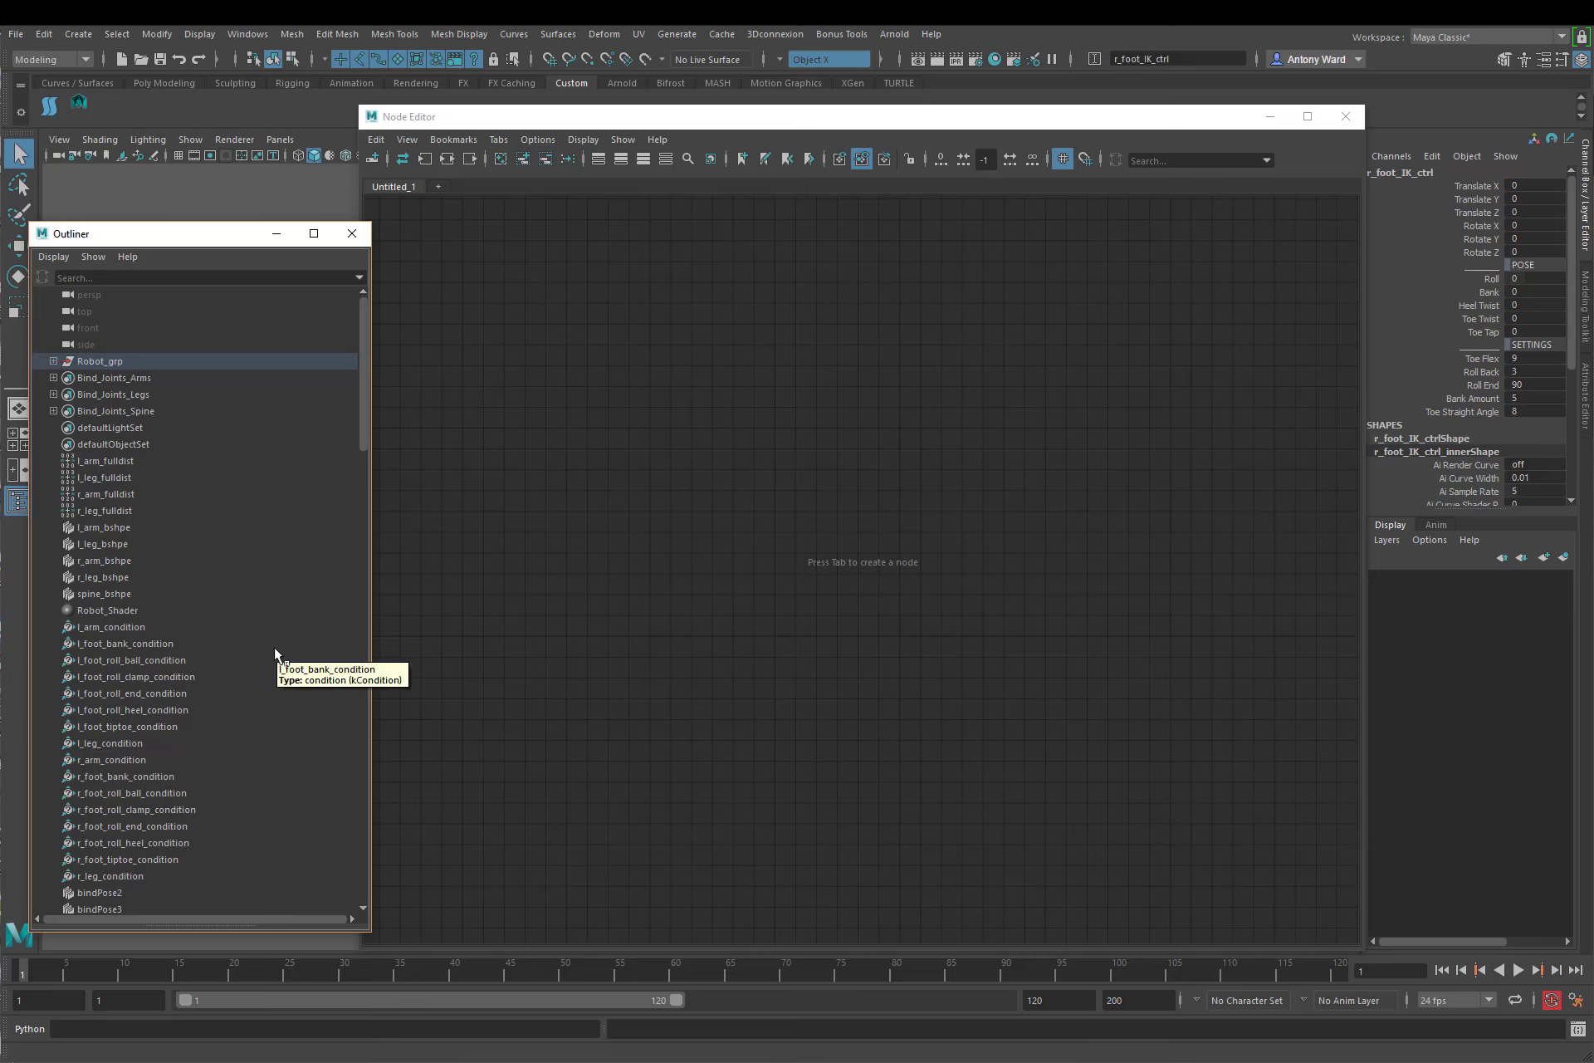
pyautogui.scroll(-3, 272, 646)
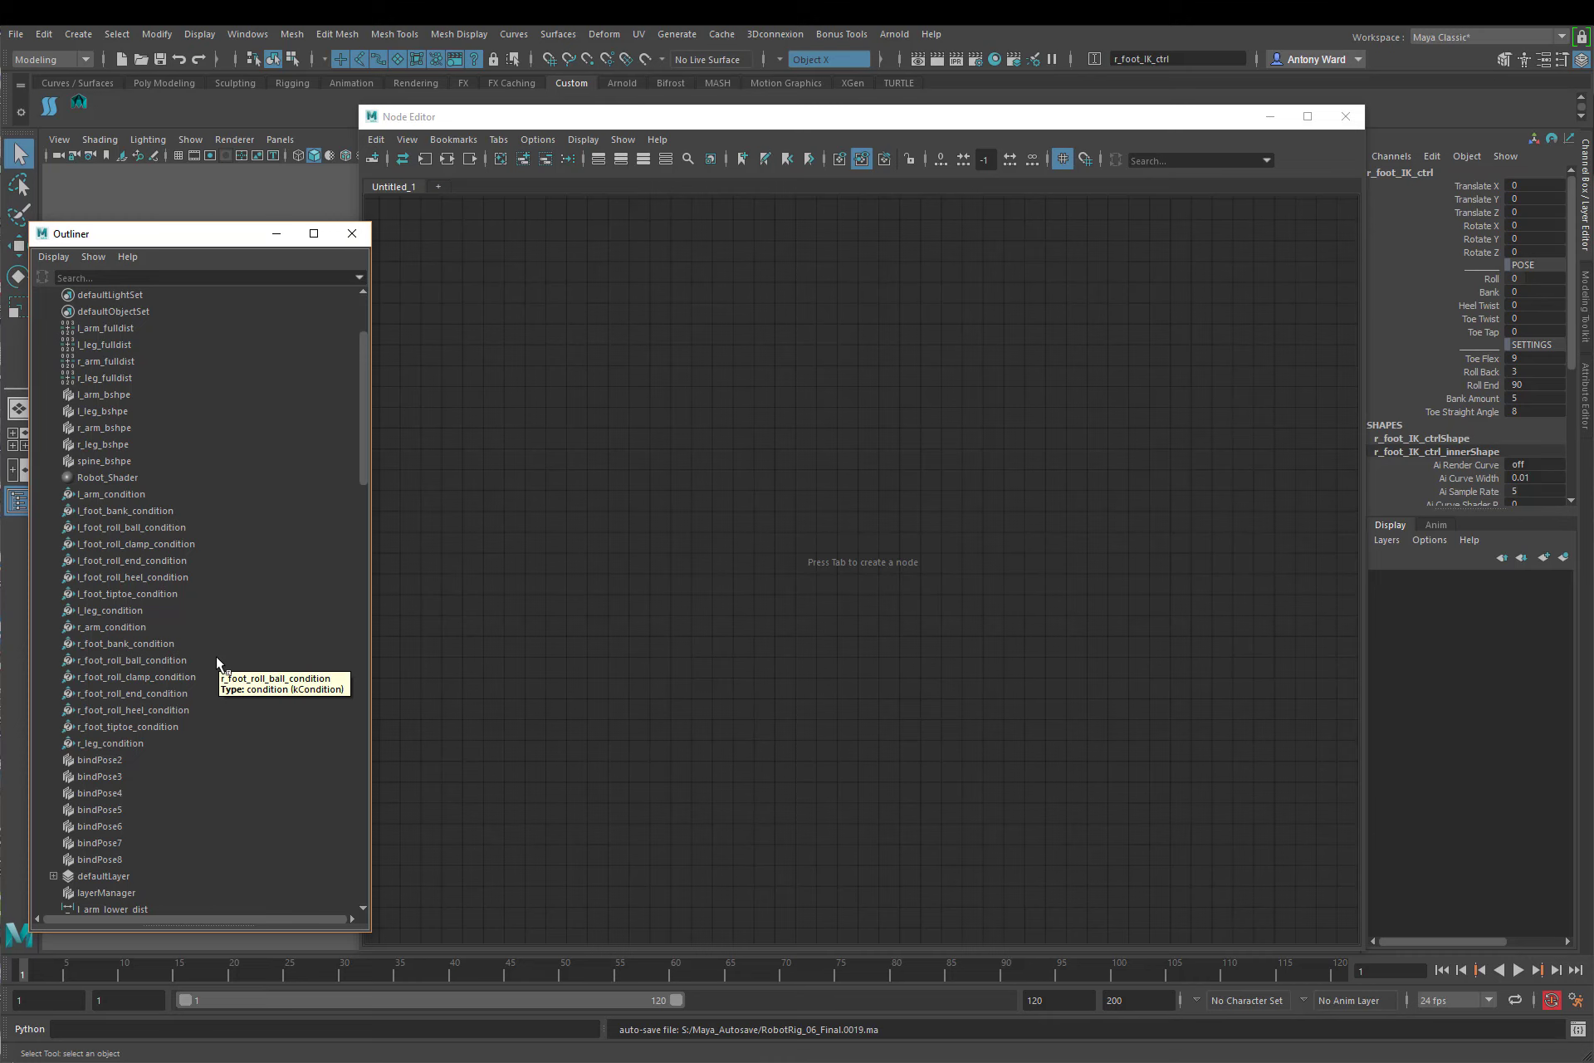
pyautogui.scroll(-13, 219, 662)
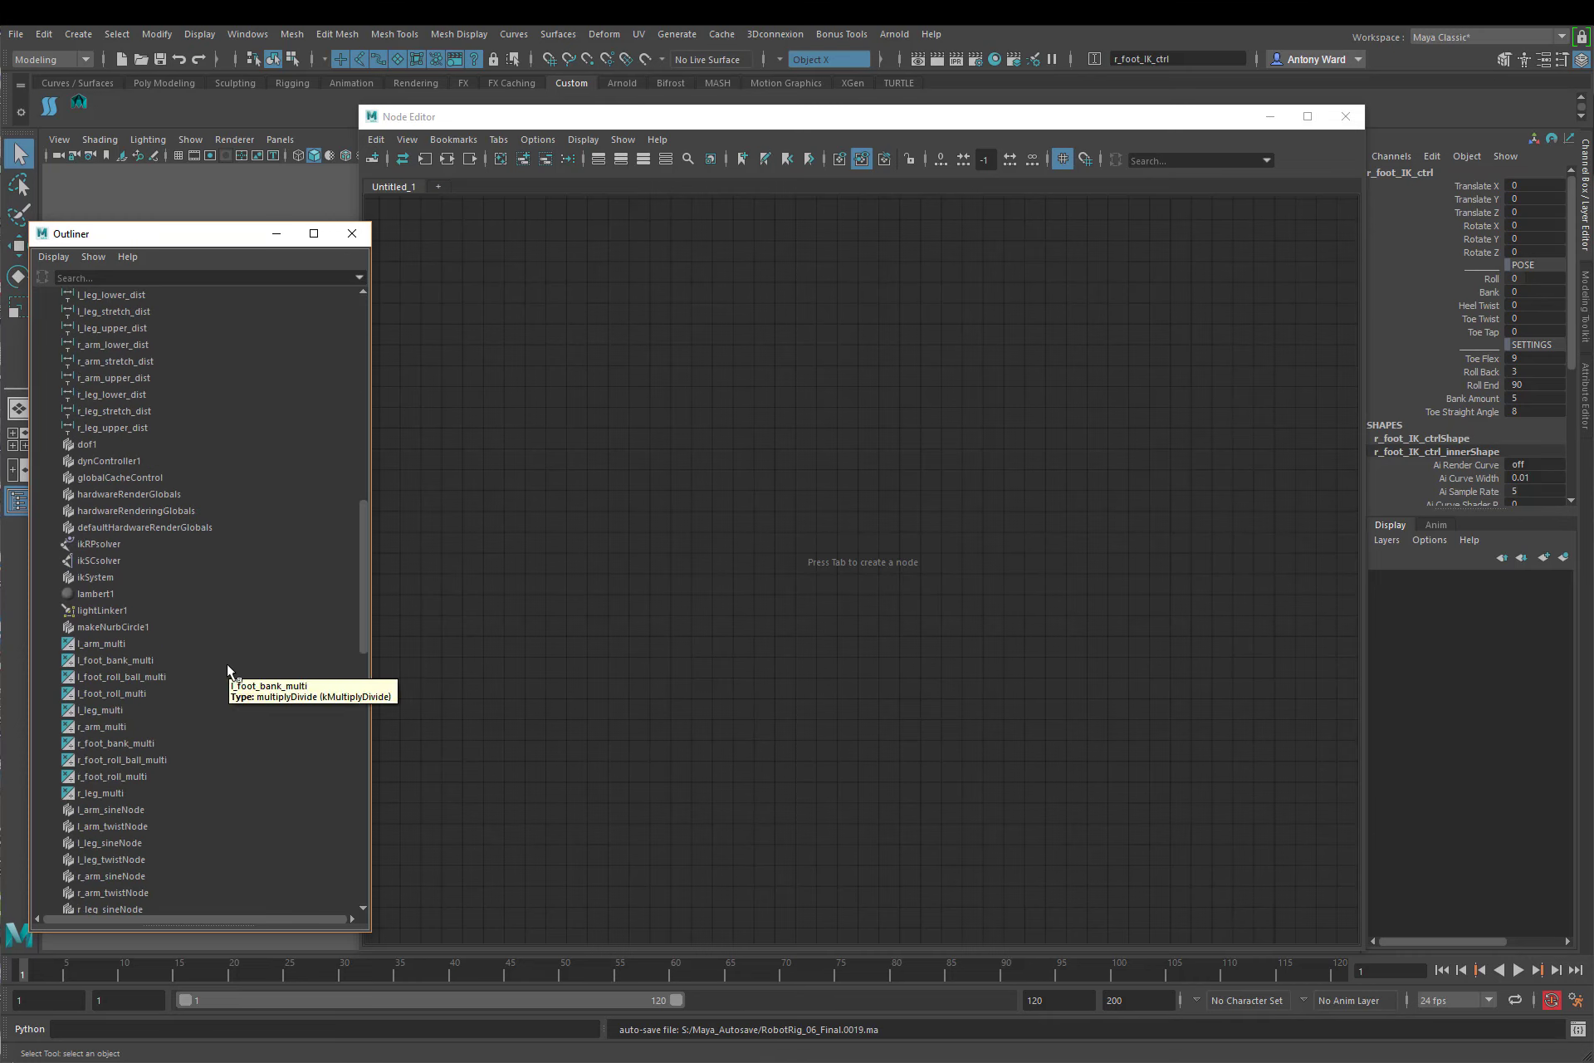
pyautogui.click(139, 745)
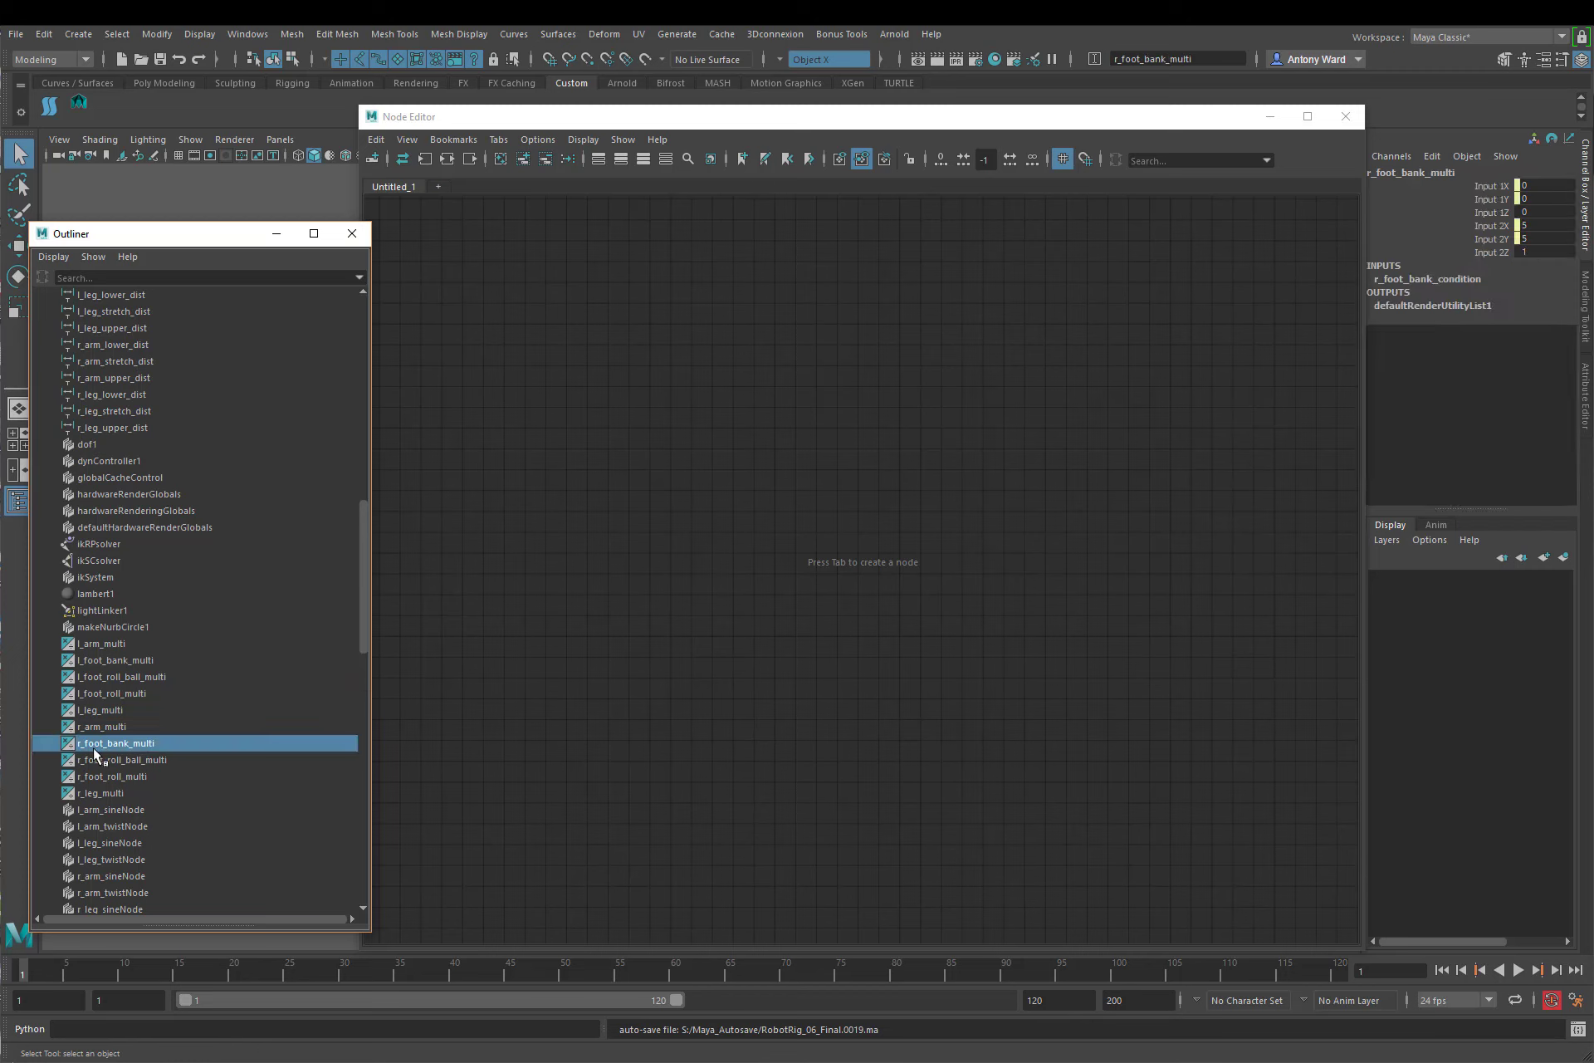
pyautogui.moveTo(93, 750); pyautogui.dragTo(664, 539)
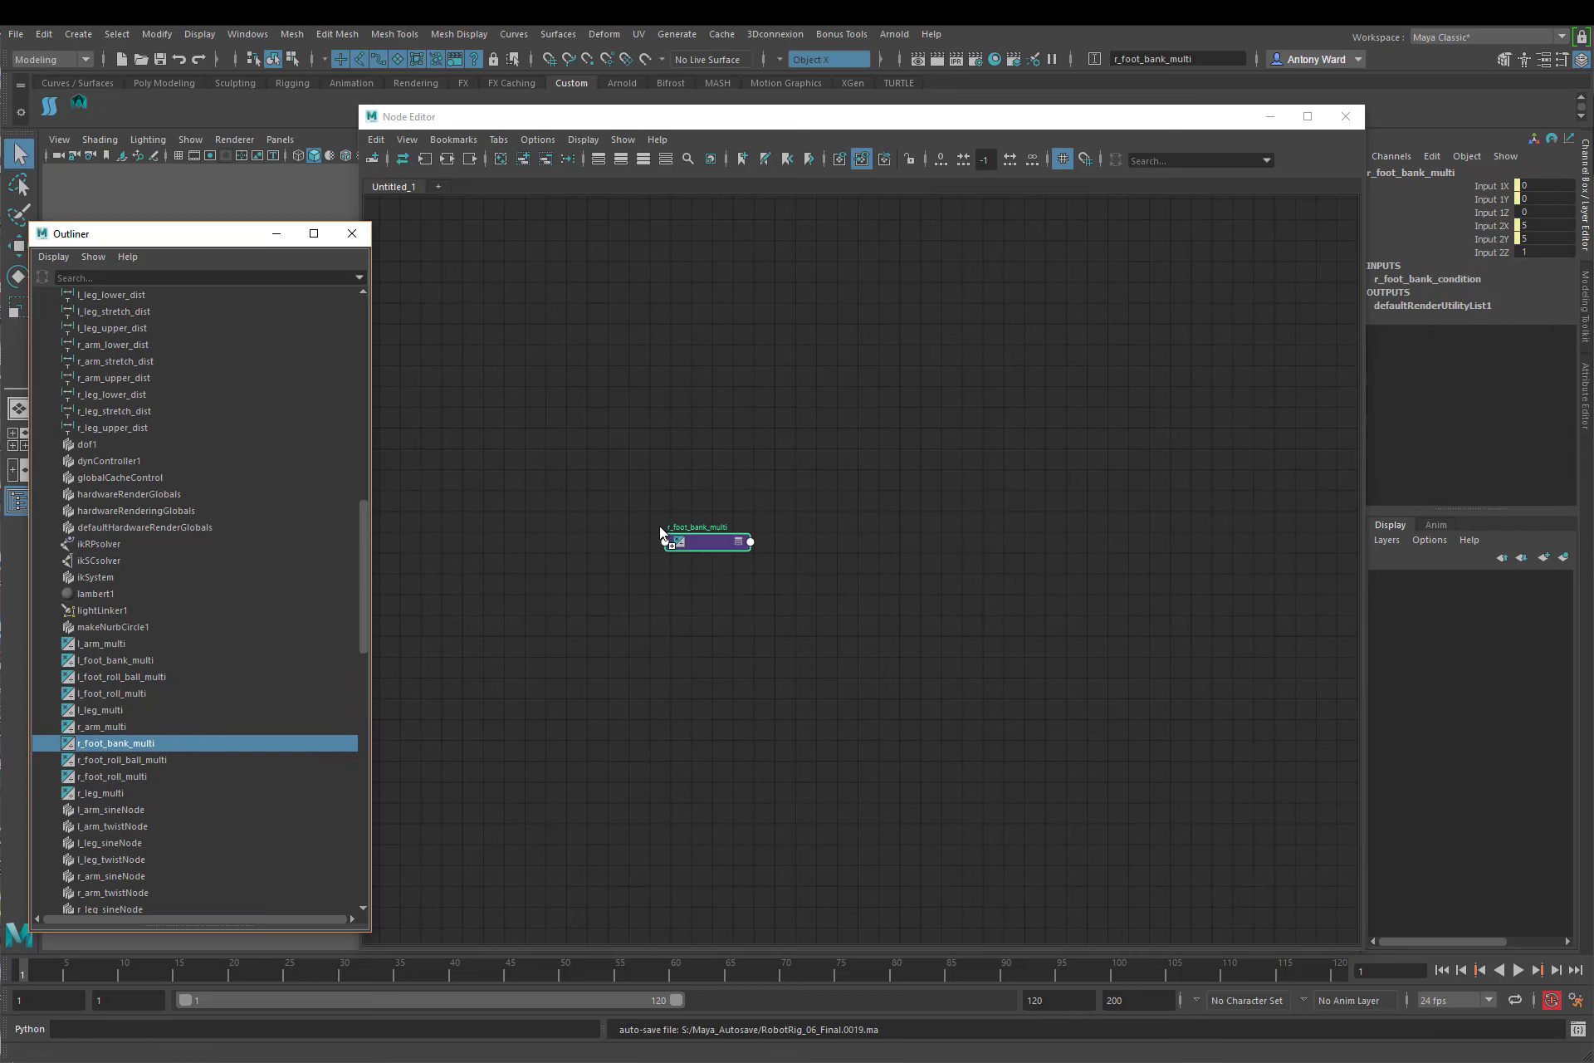
pyautogui.click(737, 543)
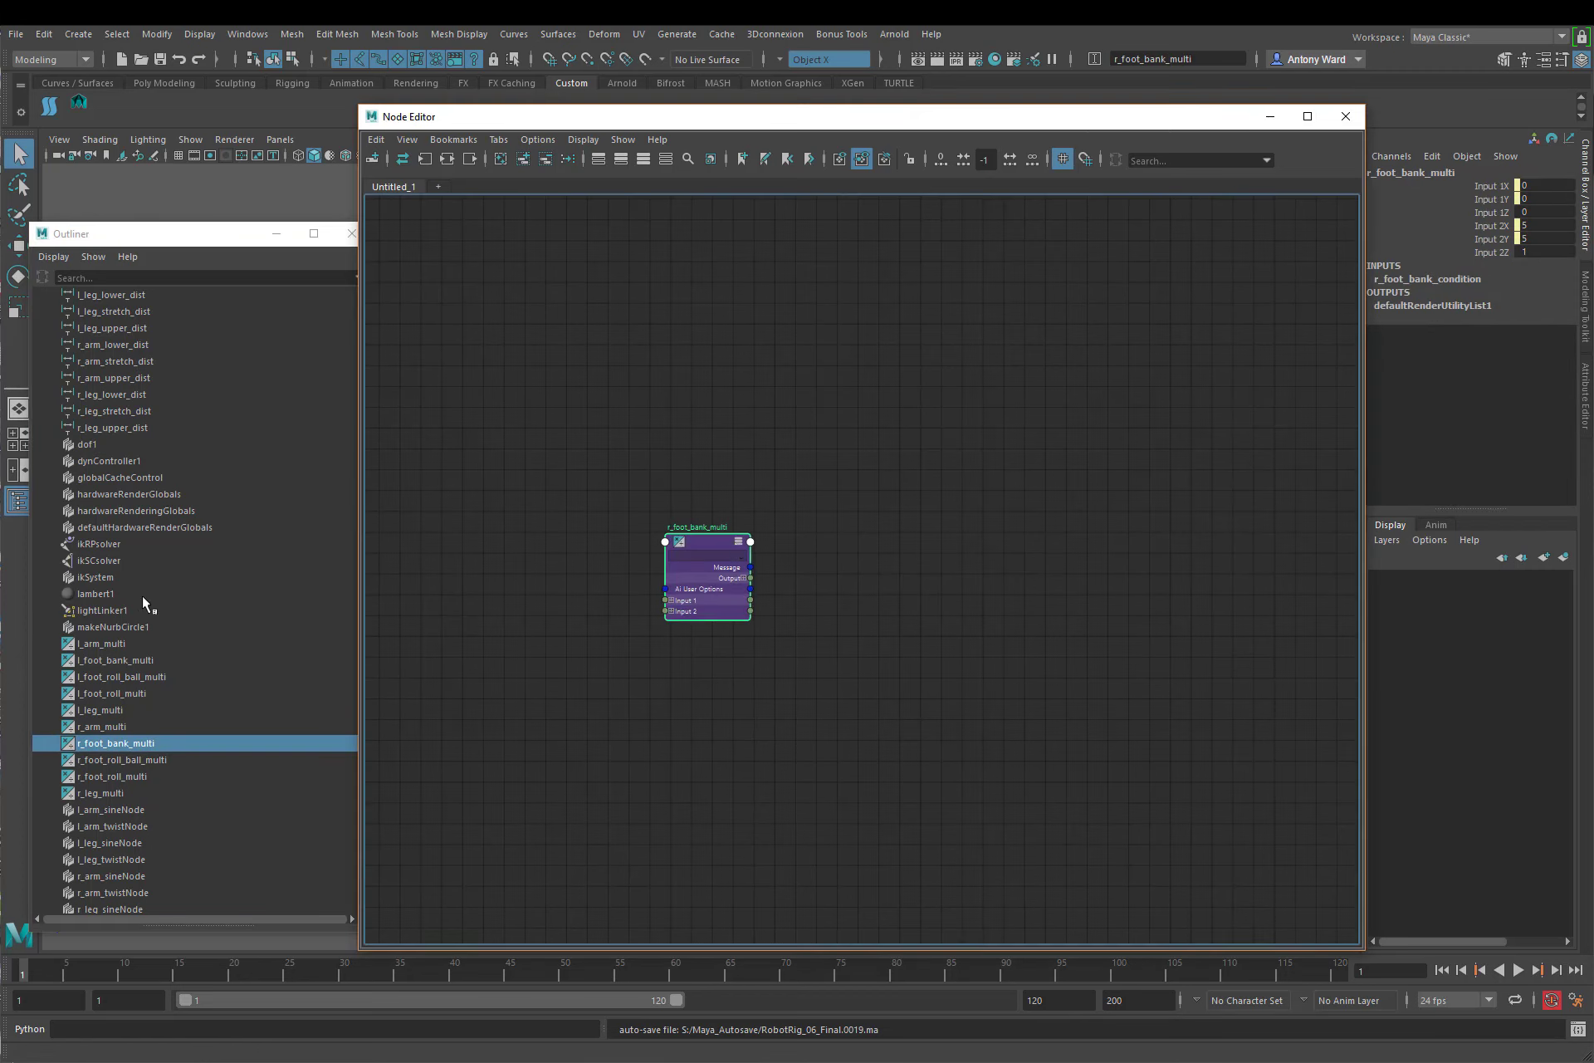
# Step: Reveal the hierarchy under r_foot_IK_ctrl in the Outliner and add r_foot_inner_pivot and r_foot_outer_pivot to the node graph
pyautogui.scroll(15, 142, 596)
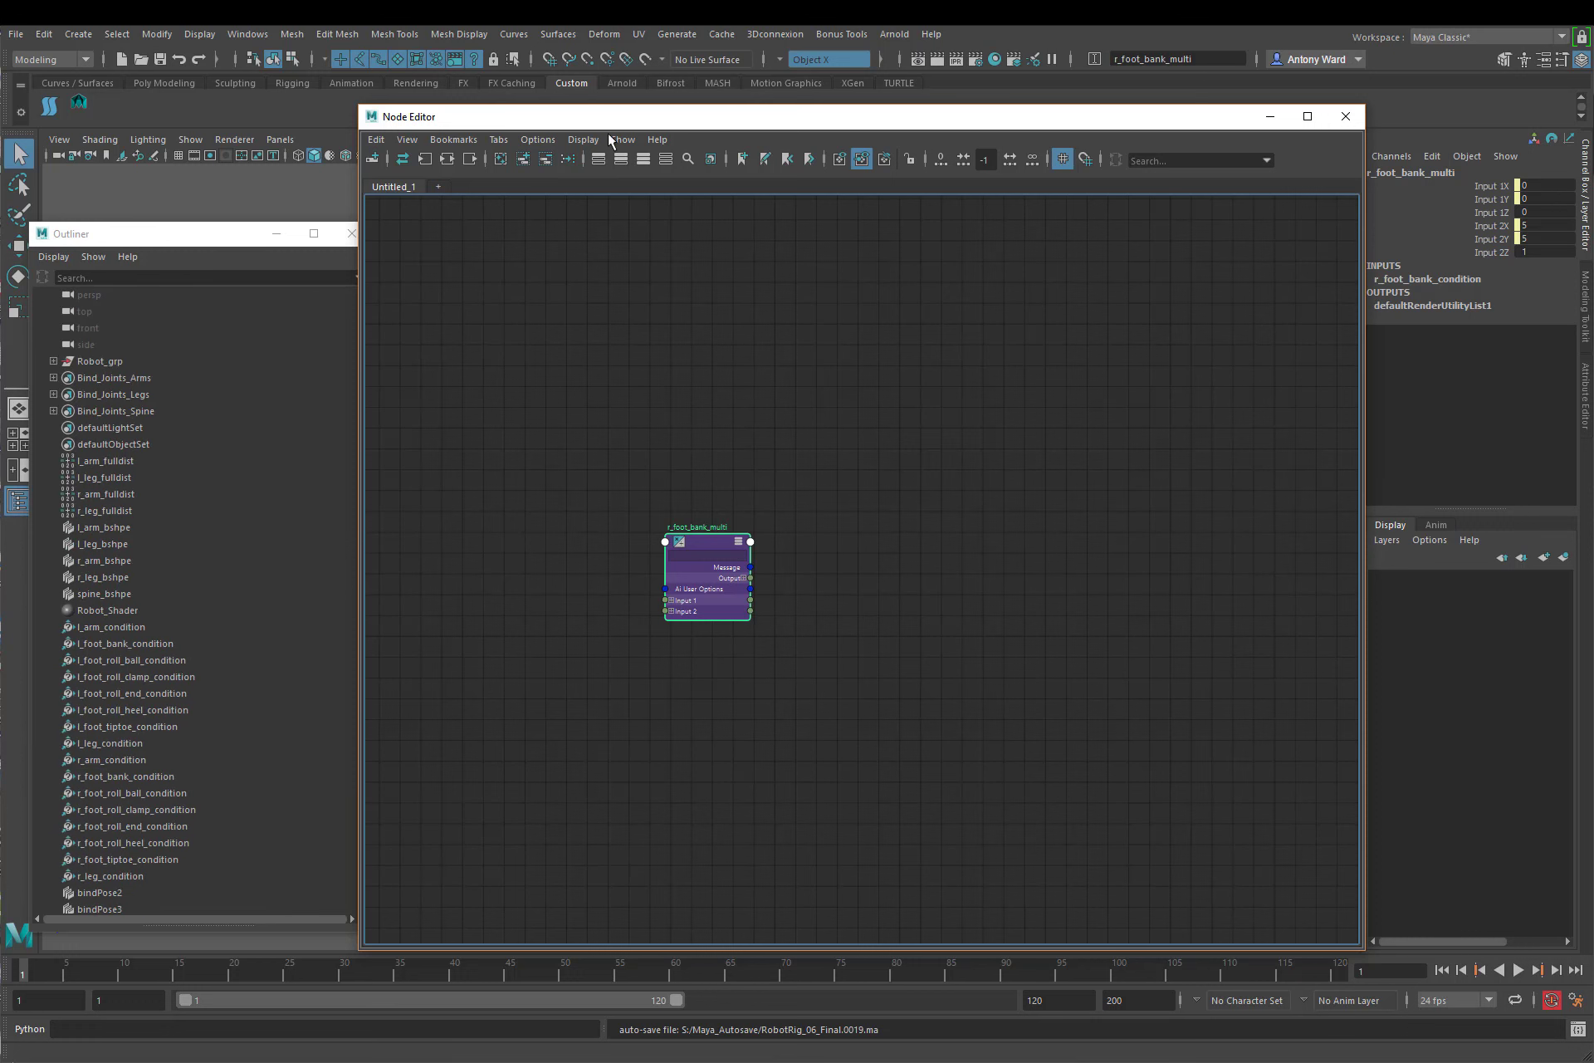
pyautogui.moveTo(603, 121); pyautogui.dragTo(862, 109)
pyautogui.click(510, 629)
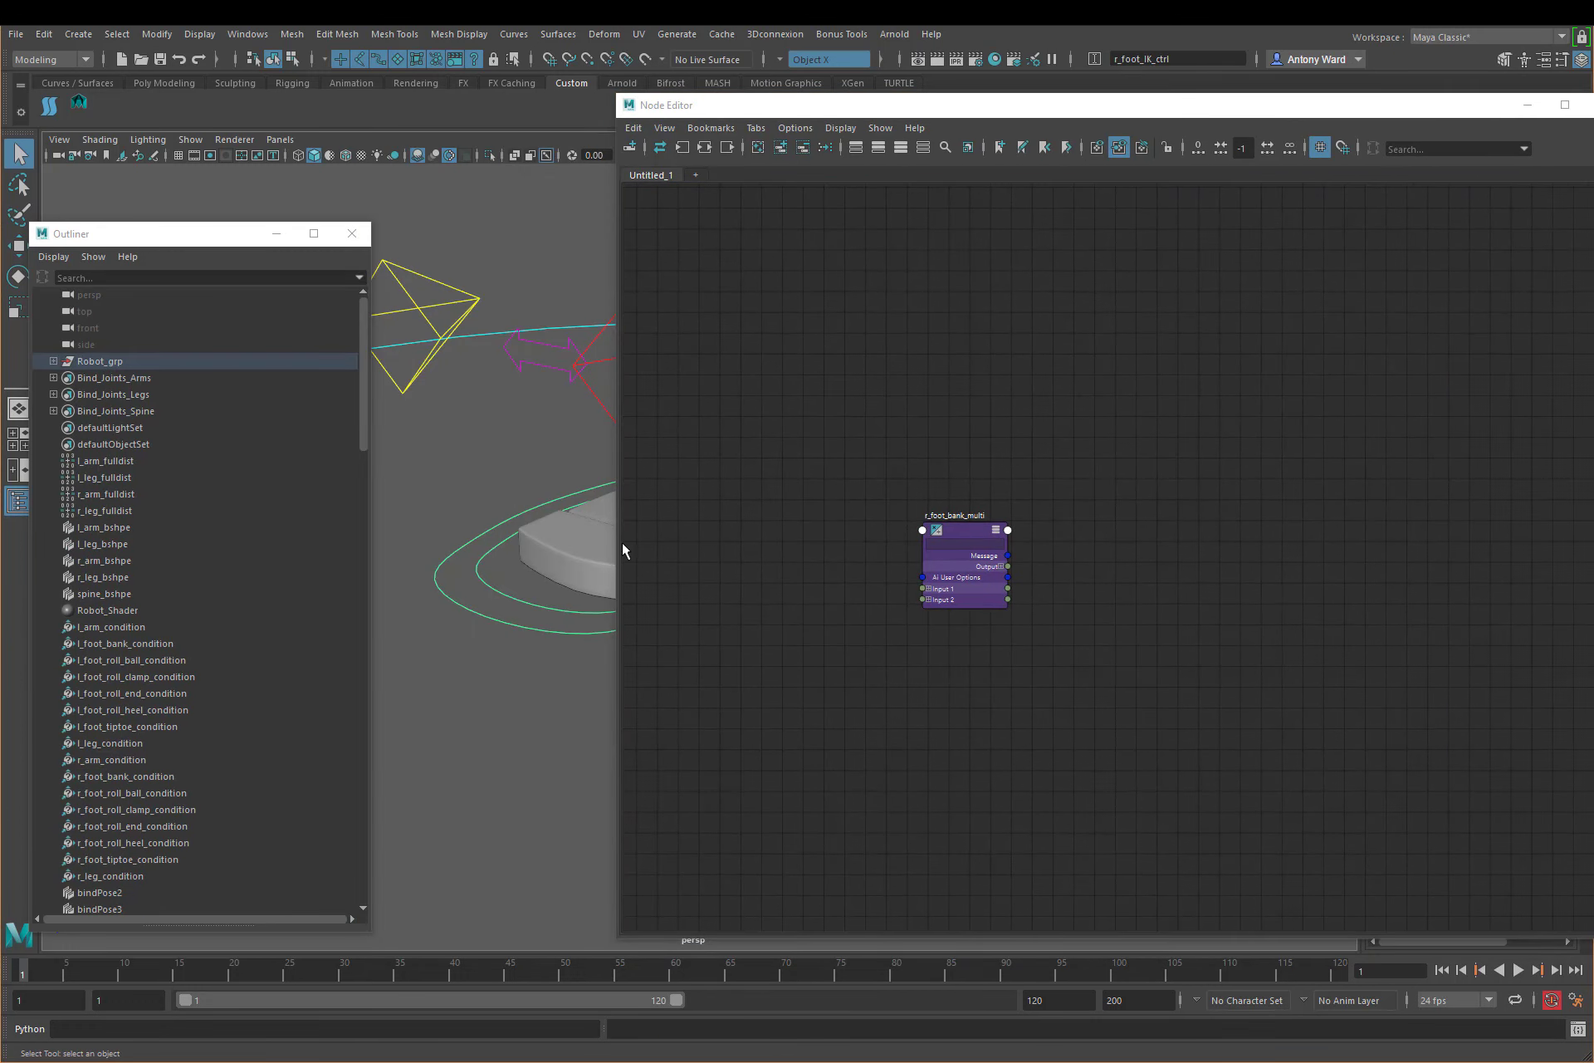
pyautogui.rightClick(147, 433)
pyautogui.click(197, 517)
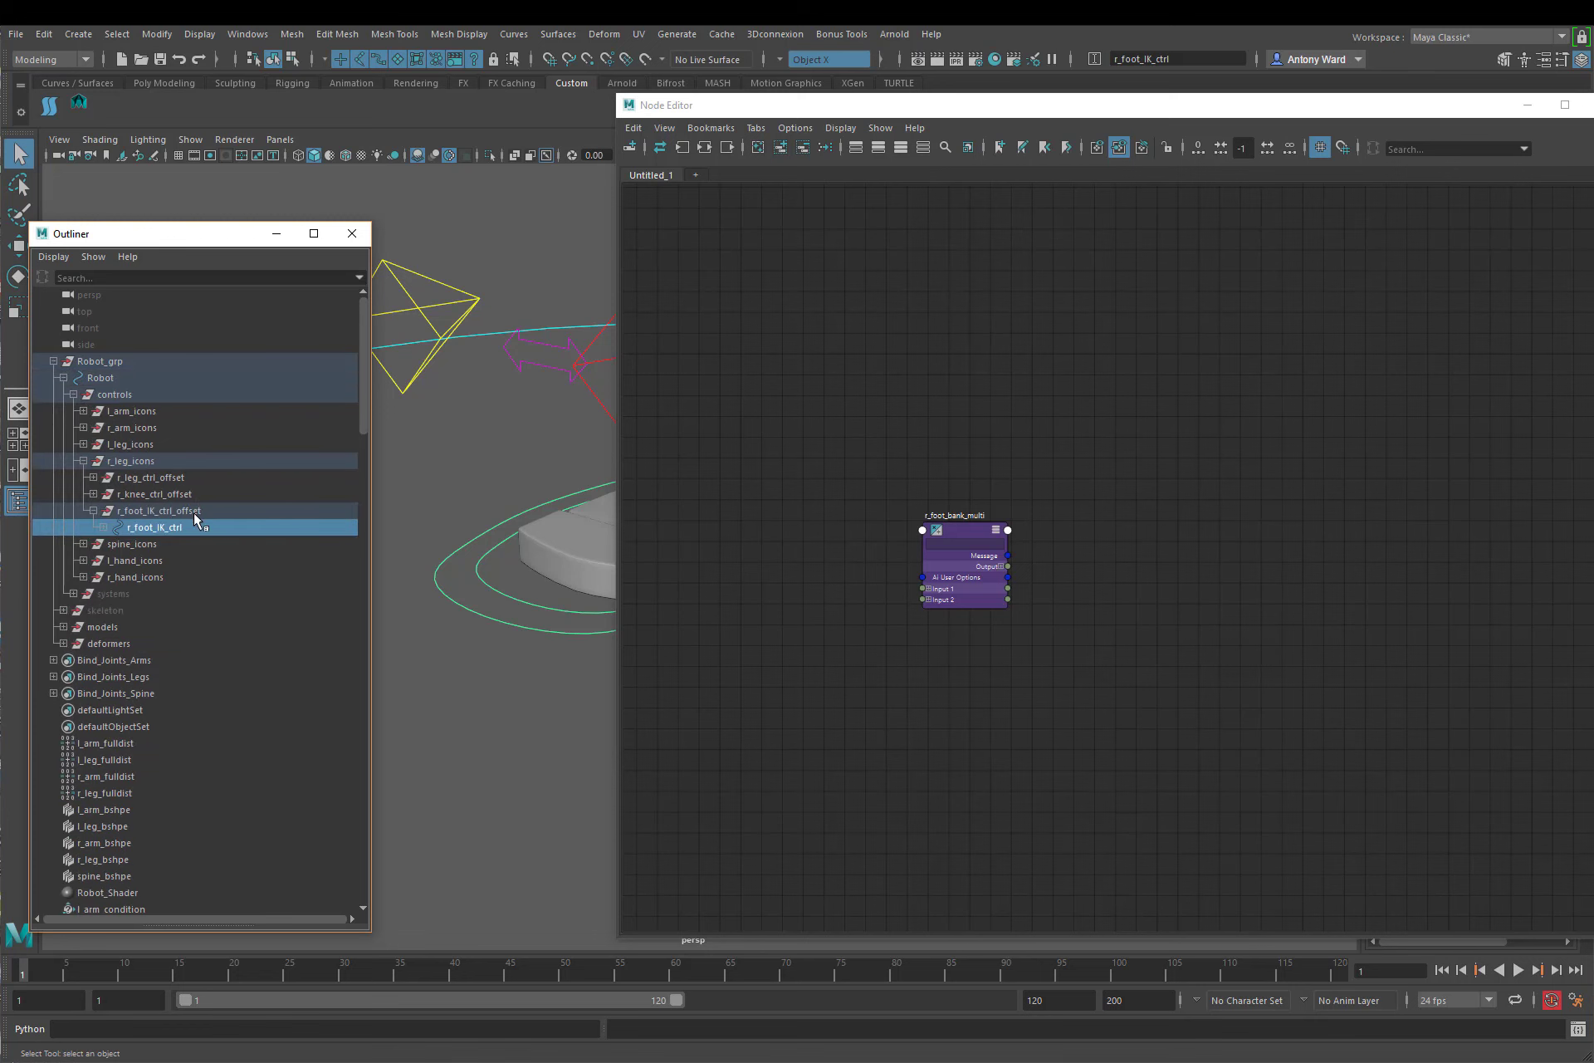
pyautogui.keyDown('shift'); pyautogui.click(103, 527); pyautogui.keyUp('shift')
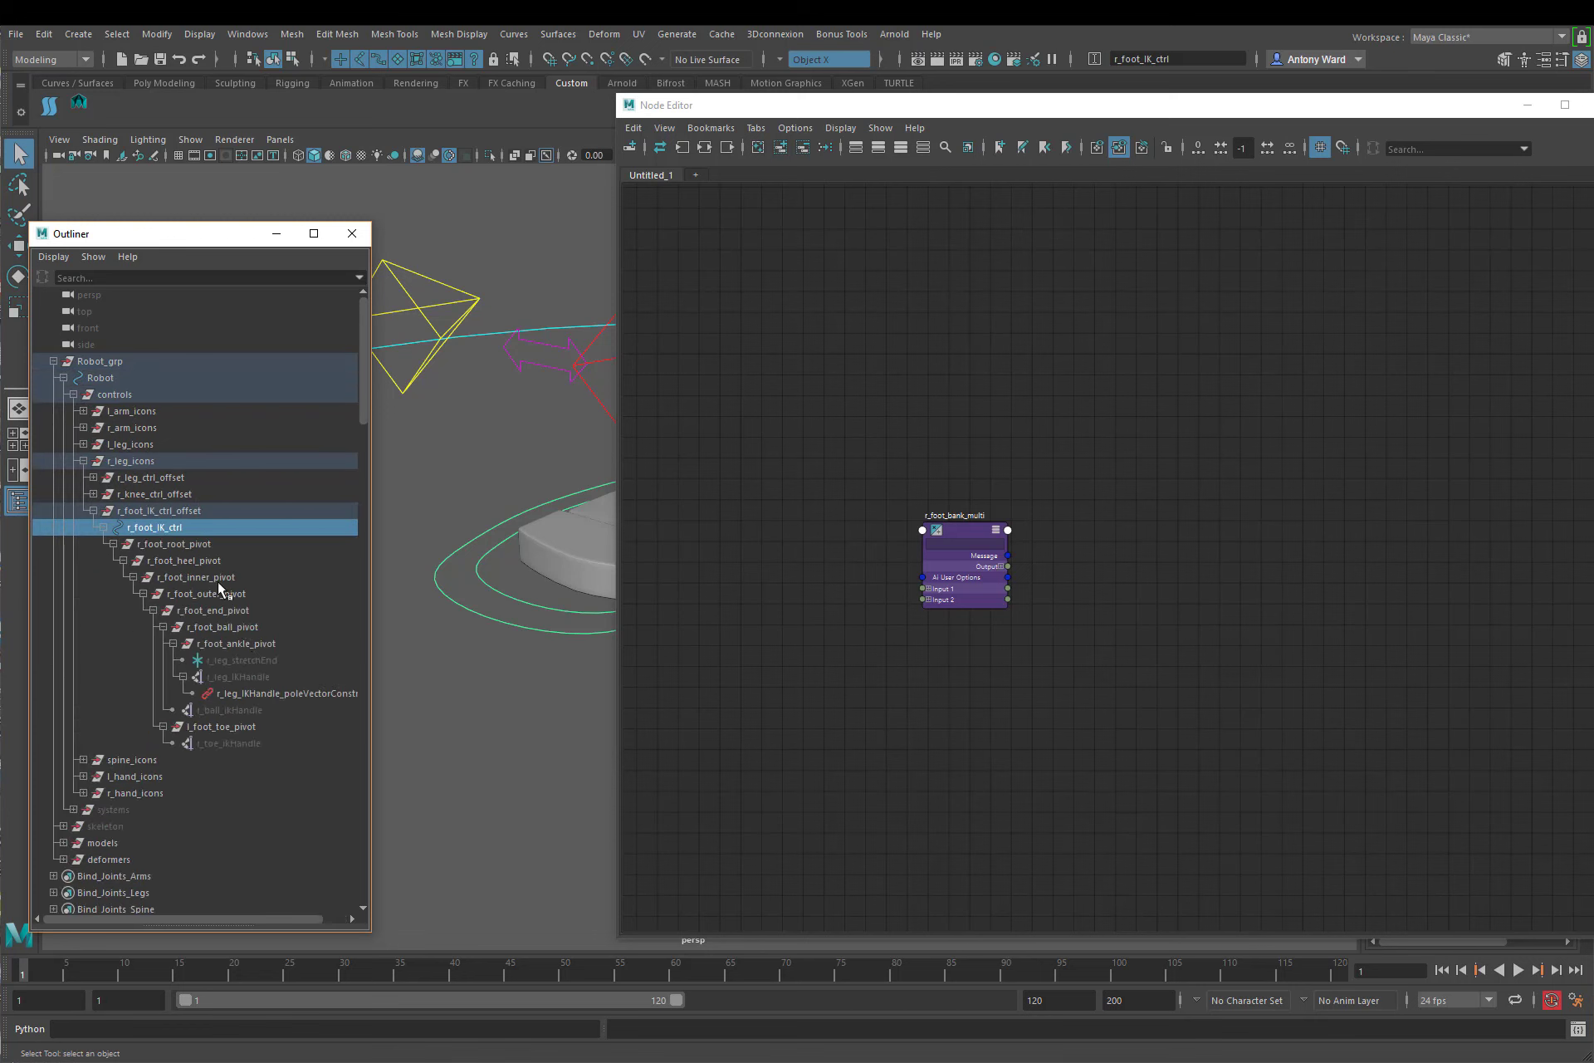
pyautogui.moveTo(218, 581); pyautogui.dragTo(218, 590)
pyautogui.moveTo(217, 591); pyautogui.dragTo(1102, 486, button='middle')
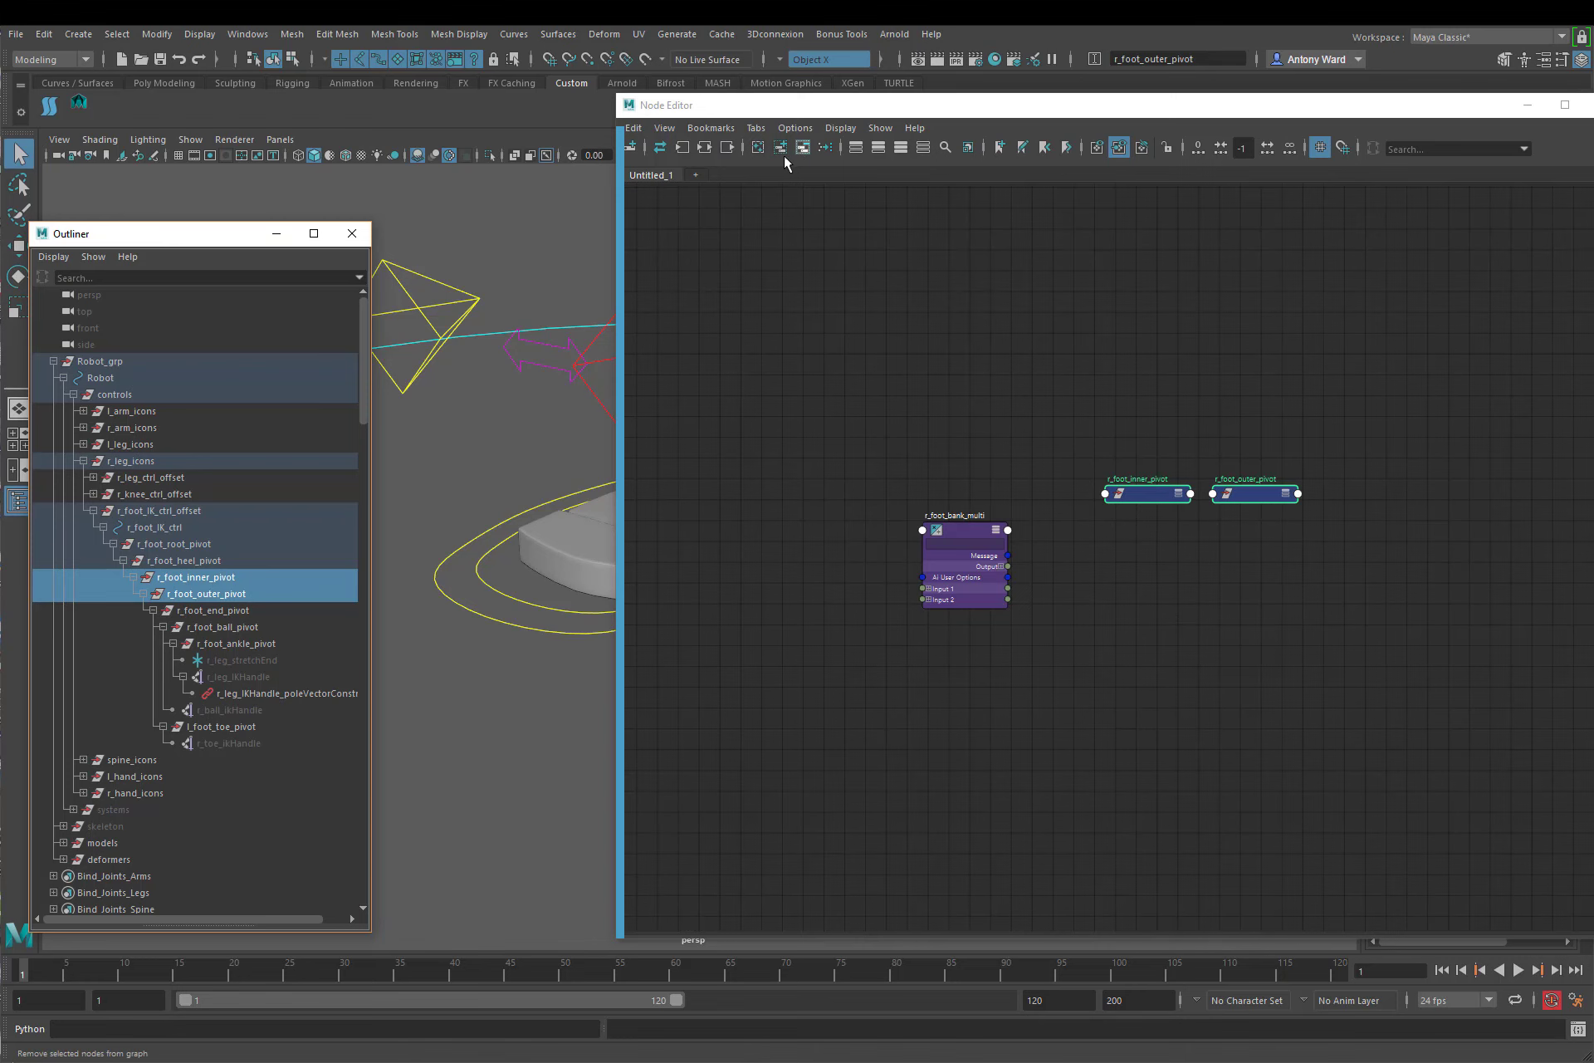
# Step: Graph the connections of the two pivot nodes, expand r_foot_outer_pivot's attributes and place it well above r_foot_inner_pivot
pyautogui.click(705, 150)
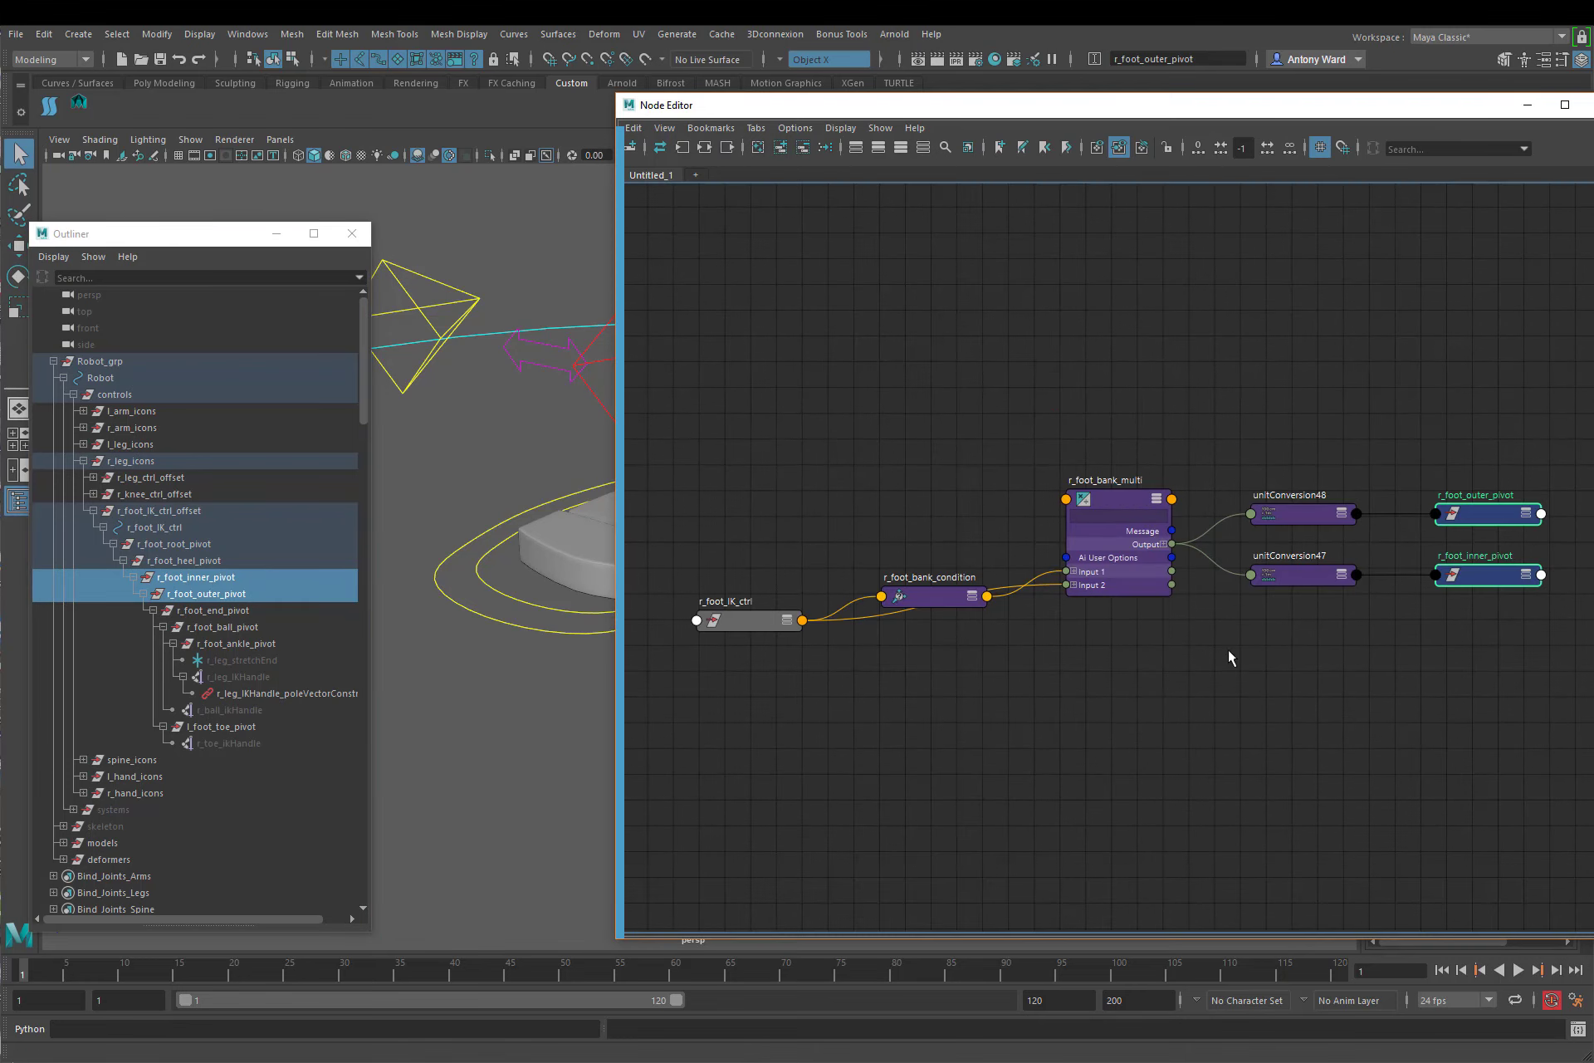
pyautogui.keyDown('alt'); pyautogui.moveTo(1171, 606); pyautogui.dragTo(974, 604, button='middle'); pyautogui.keyUp('alt')
pyautogui.scroll(3, 1030, 592)
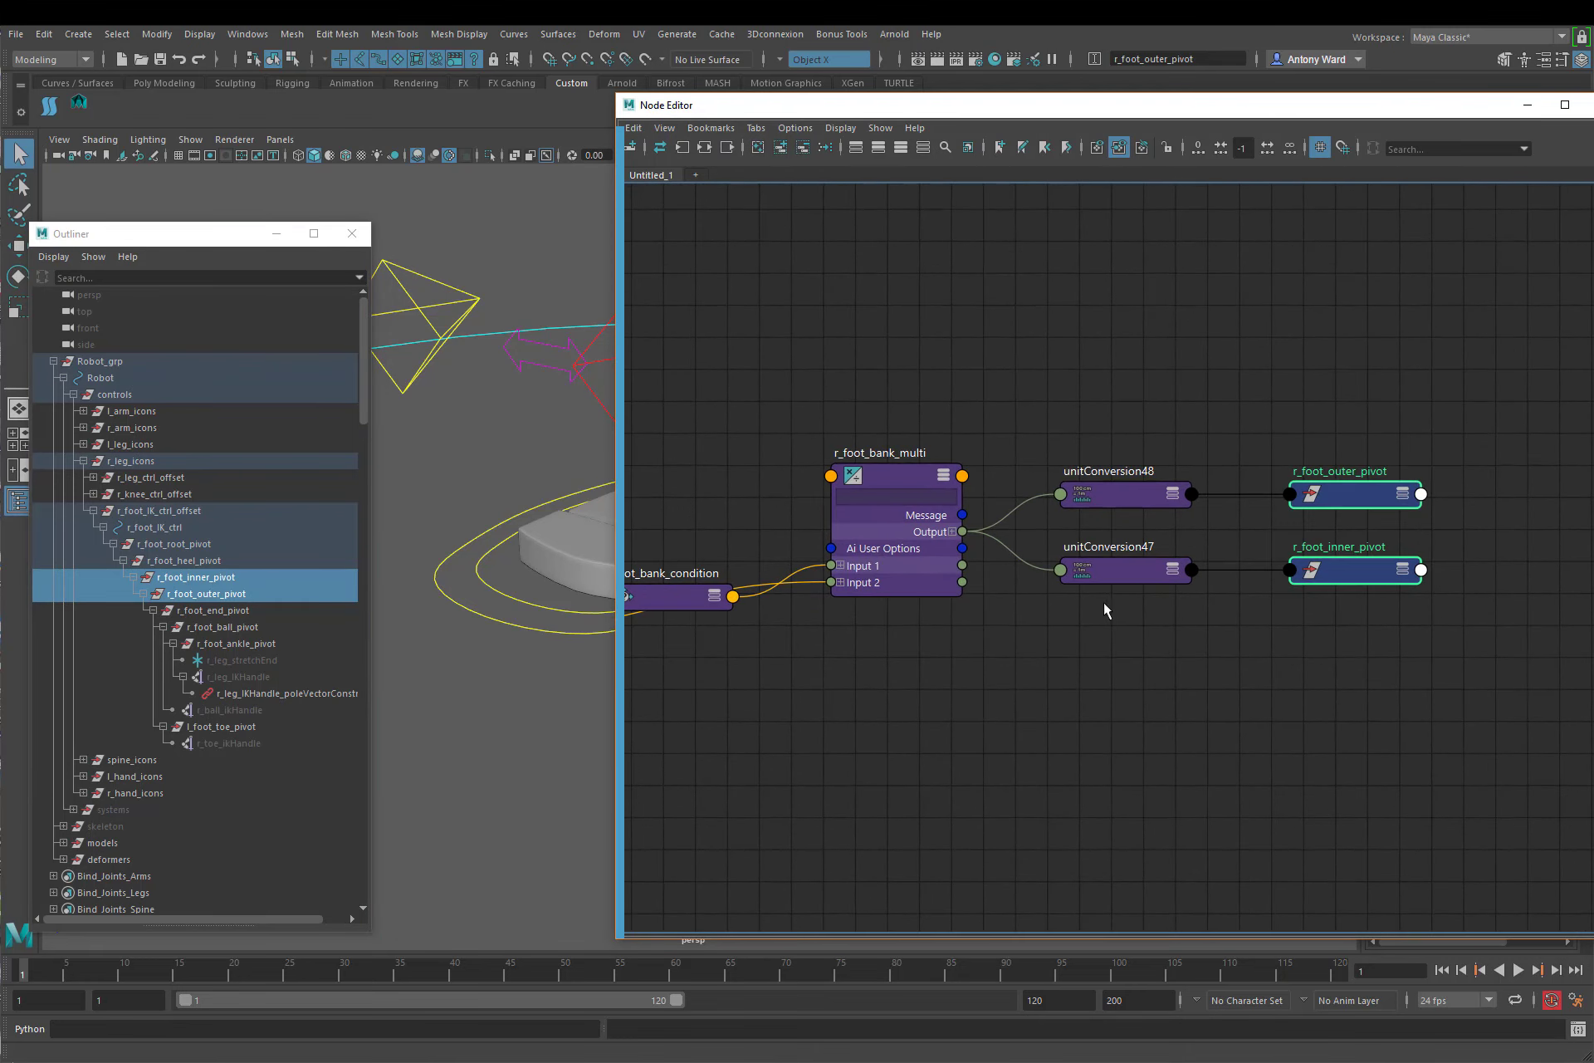
pyautogui.click(1403, 494)
pyautogui.click(1403, 493)
pyautogui.moveTo(1362, 491); pyautogui.dragTo(1367, 231)
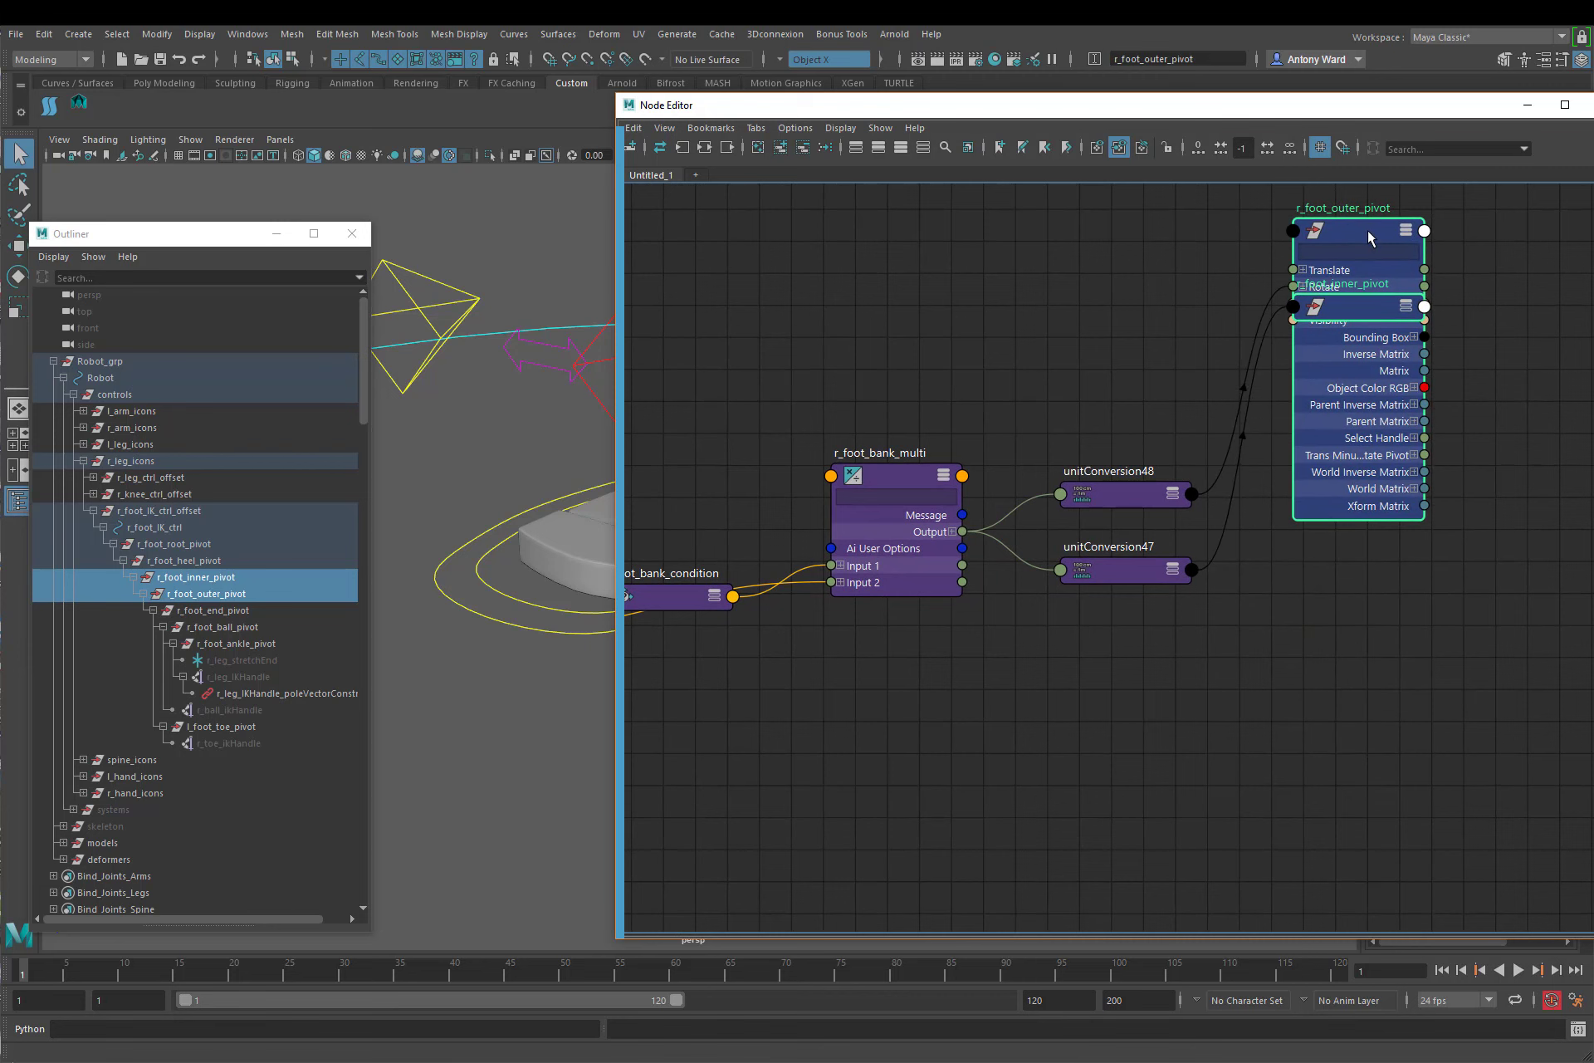
pyautogui.click(1465, 290)
pyautogui.moveTo(1350, 307); pyautogui.dragTo(1351, 630)
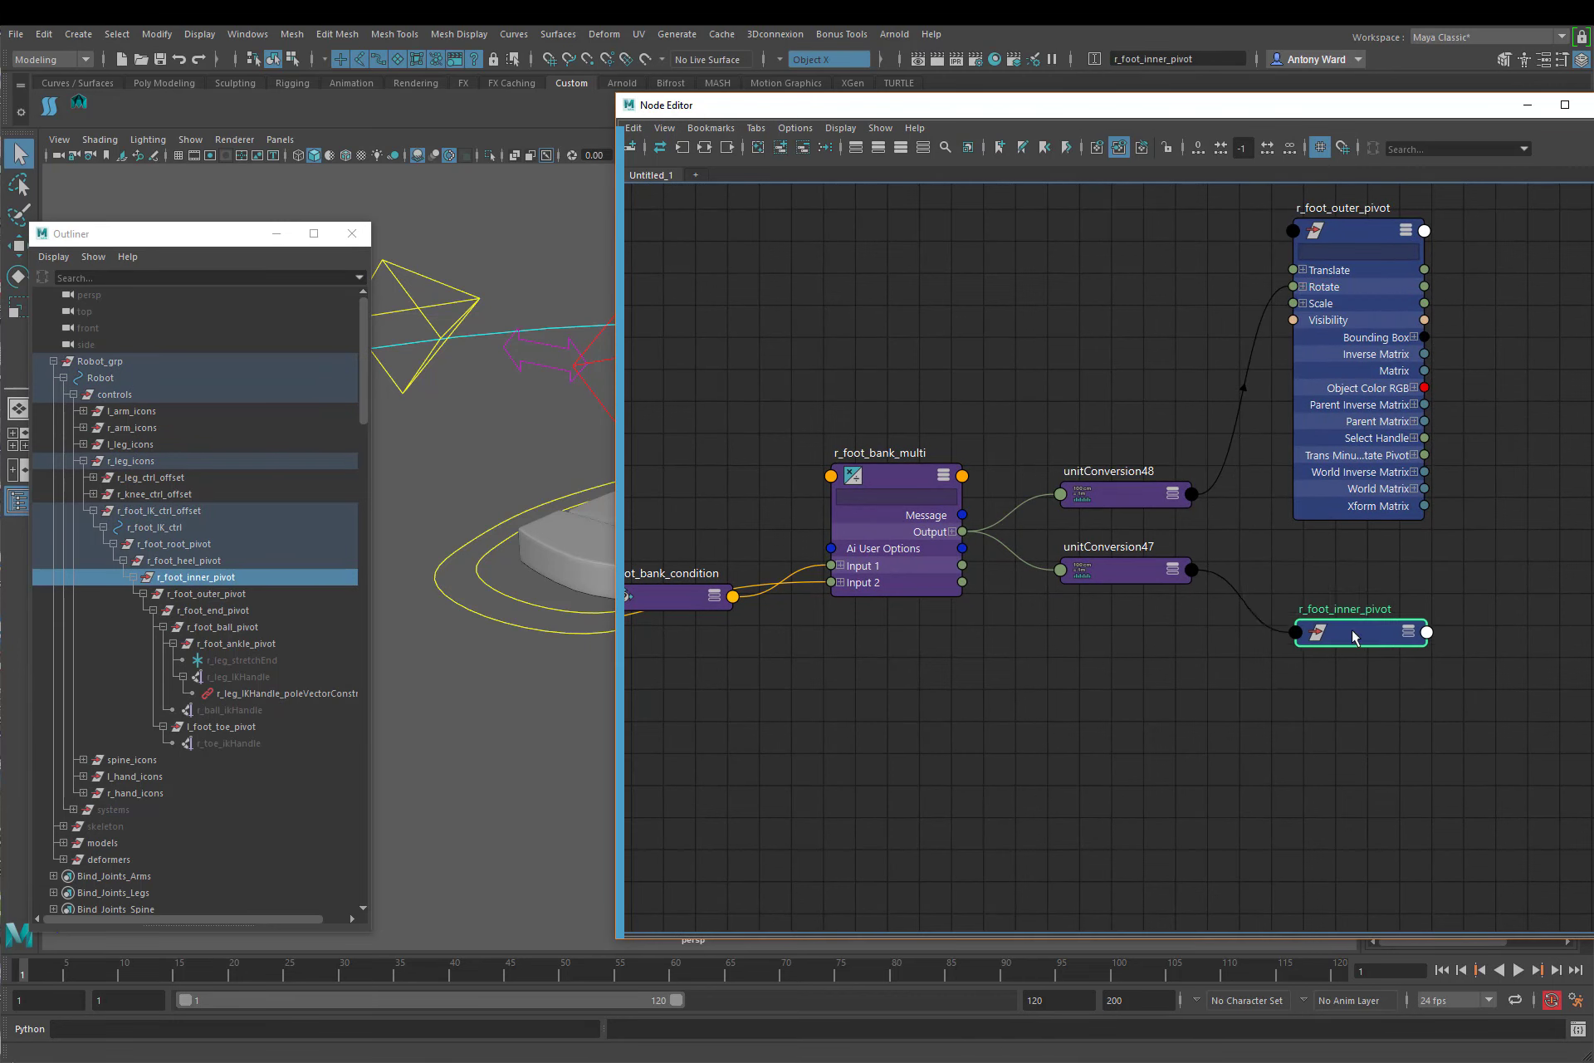
# Step: Expand r_foot_inner_pivot's attributes and show the individual Rotate axes on both pivot nodes
pyautogui.click(1408, 633)
pyautogui.click(1408, 631)
pyautogui.click(1304, 685)
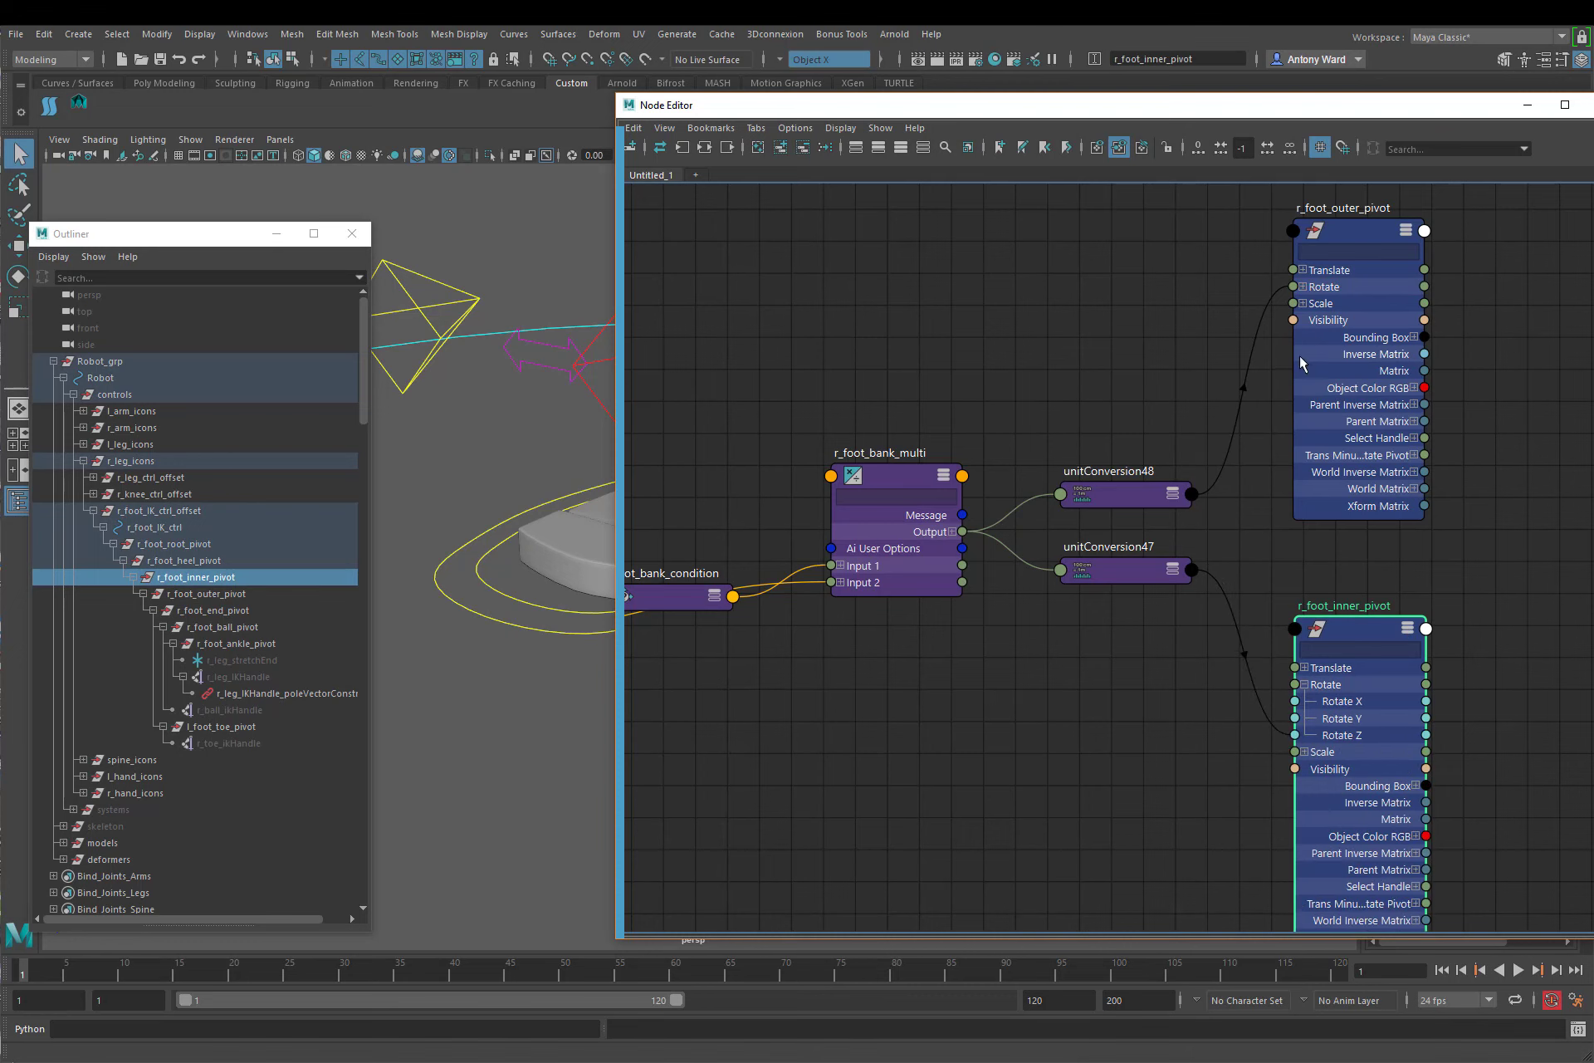
pyautogui.click(1302, 288)
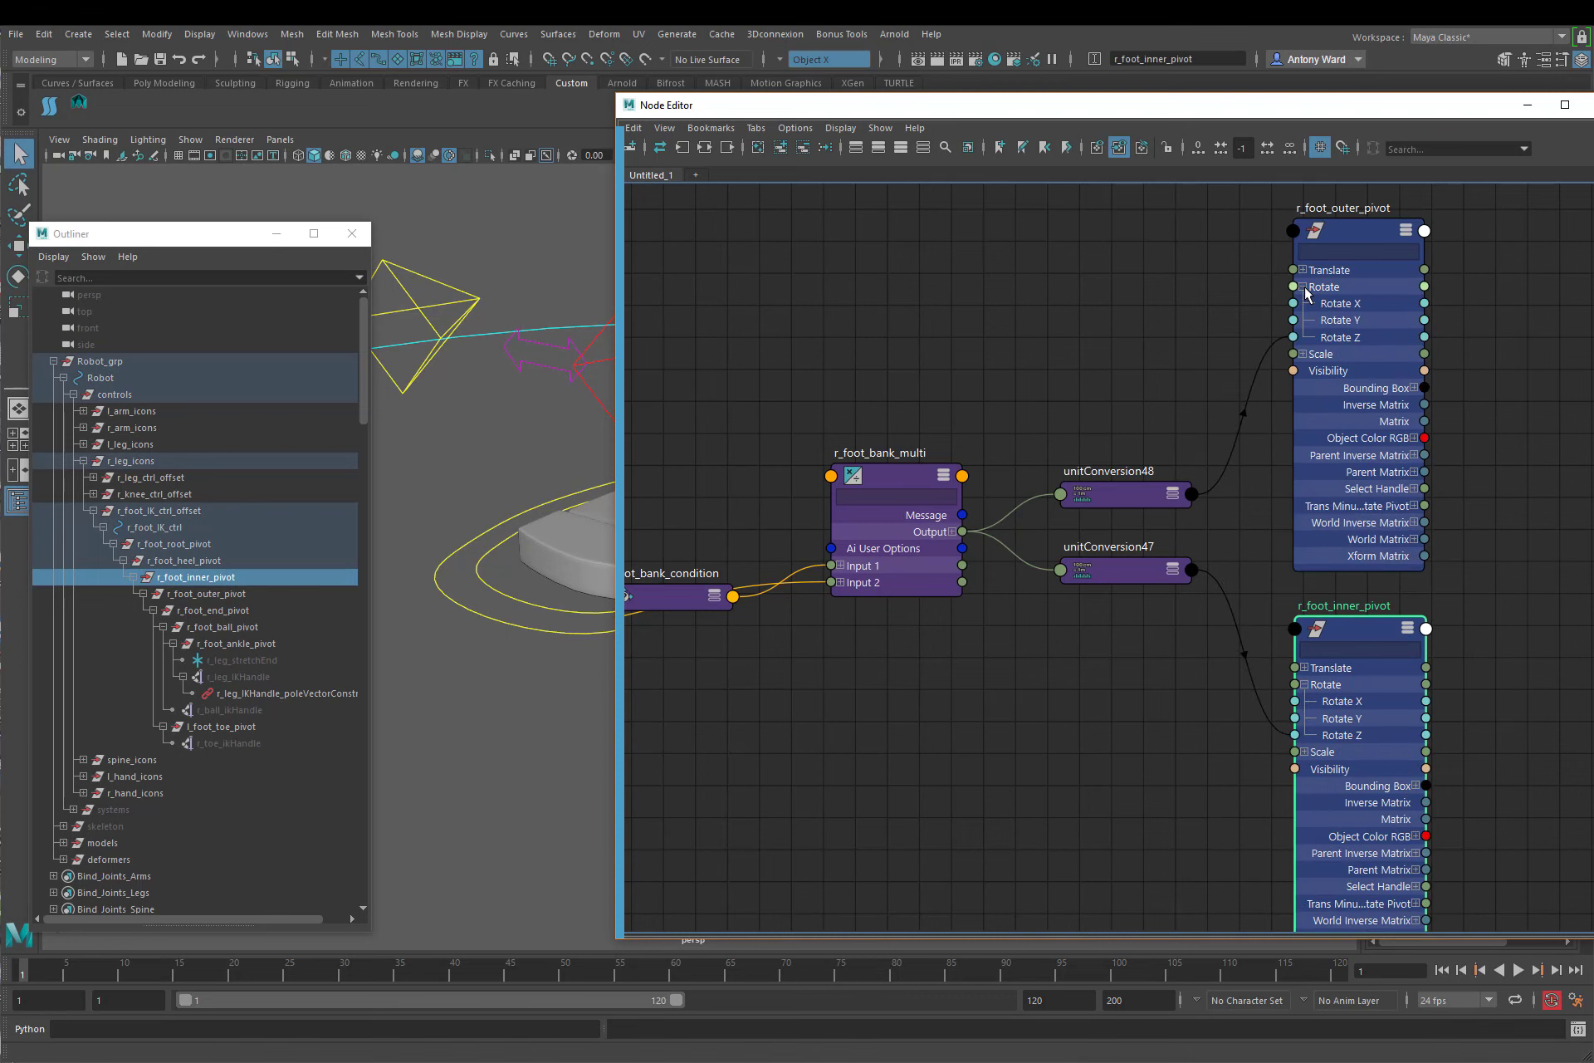
# Step: Expand r_foot_bank_multi's Output and trace how its axes connect through the unit conversions to the pivots' Rotate Z
pyautogui.click(952, 531)
pyautogui.keyDown('alt'); pyautogui.moveTo(1154, 721); pyautogui.dragTo(1127, 689, button='middle'); pyautogui.keyUp('alt')
pyautogui.keyDown('alt'); pyautogui.moveTo(1127, 689); pyautogui.dragTo(1107, 663, button='right'); pyautogui.keyUp('alt')
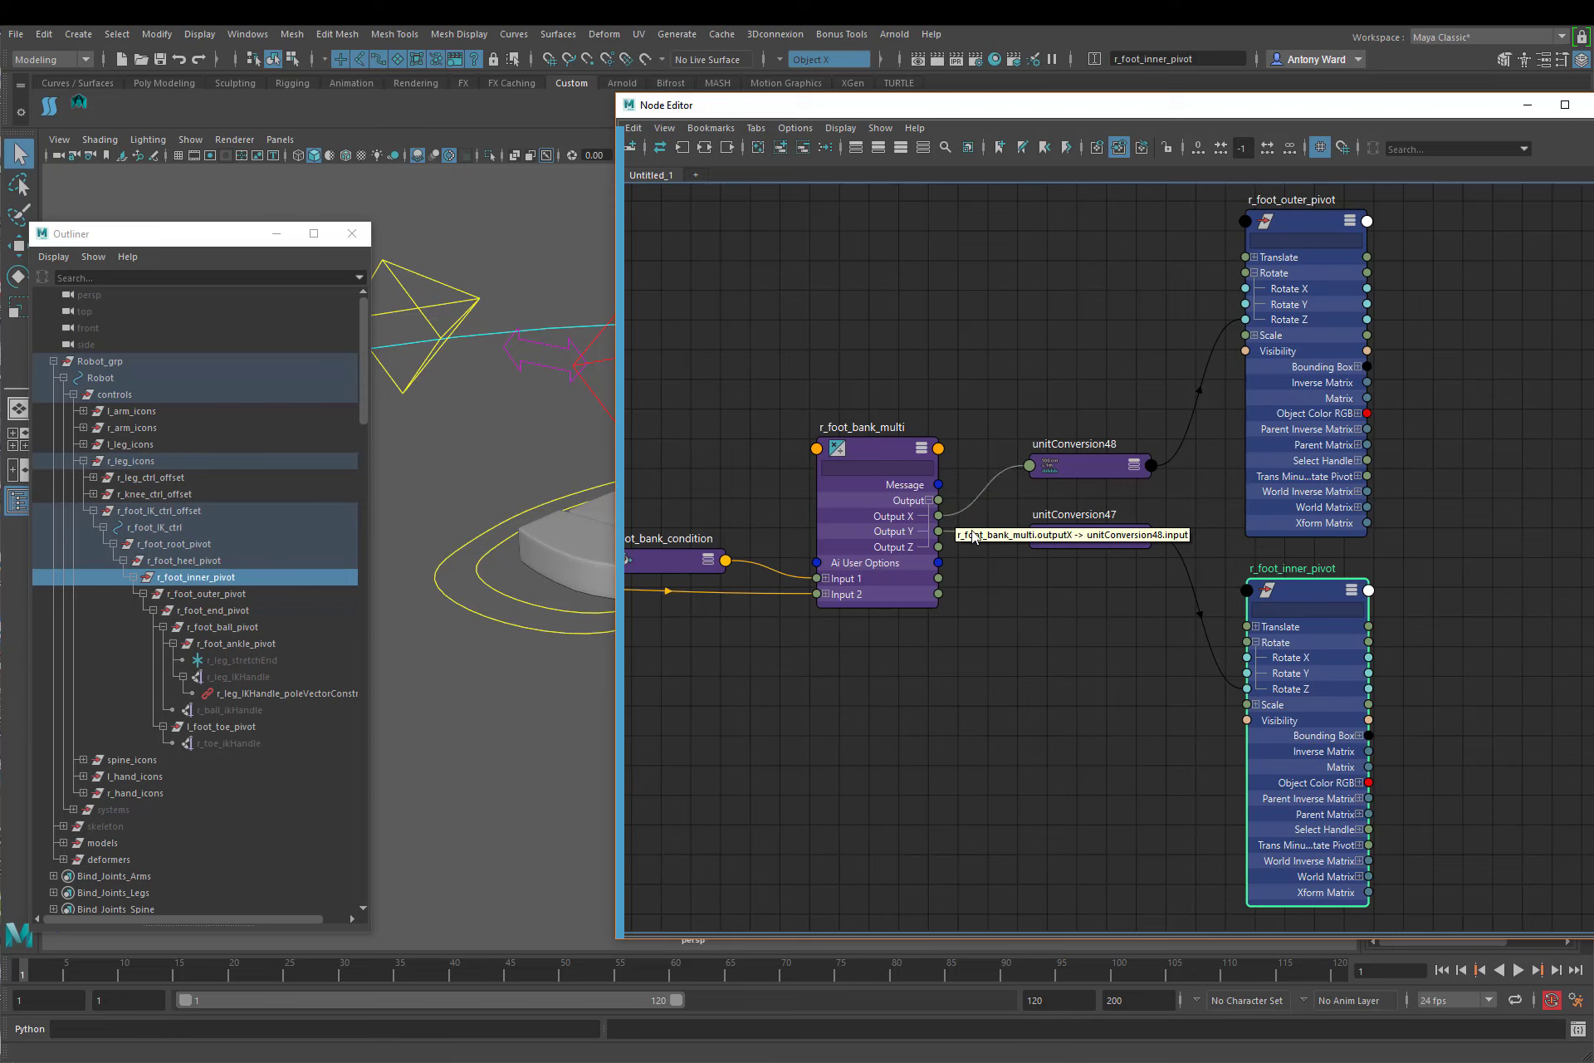
pyautogui.moveTo(938, 532); pyautogui.dragTo(1030, 536)
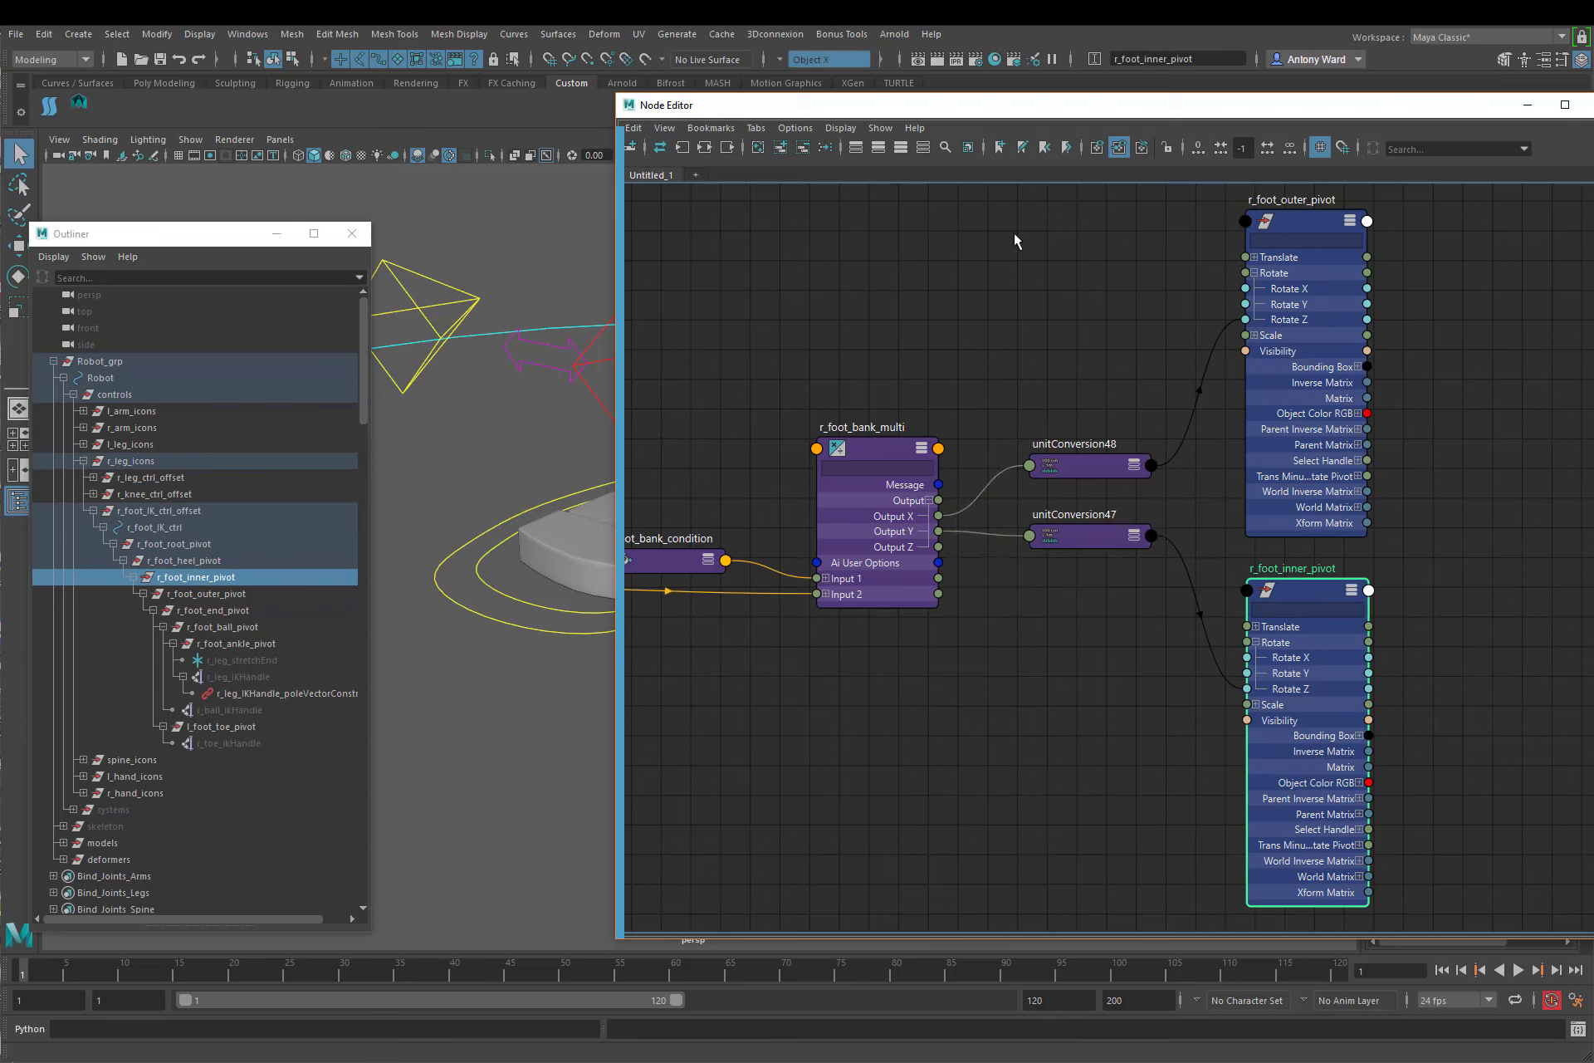
pyautogui.moveTo(955, 105); pyautogui.dragTo(998, 113)
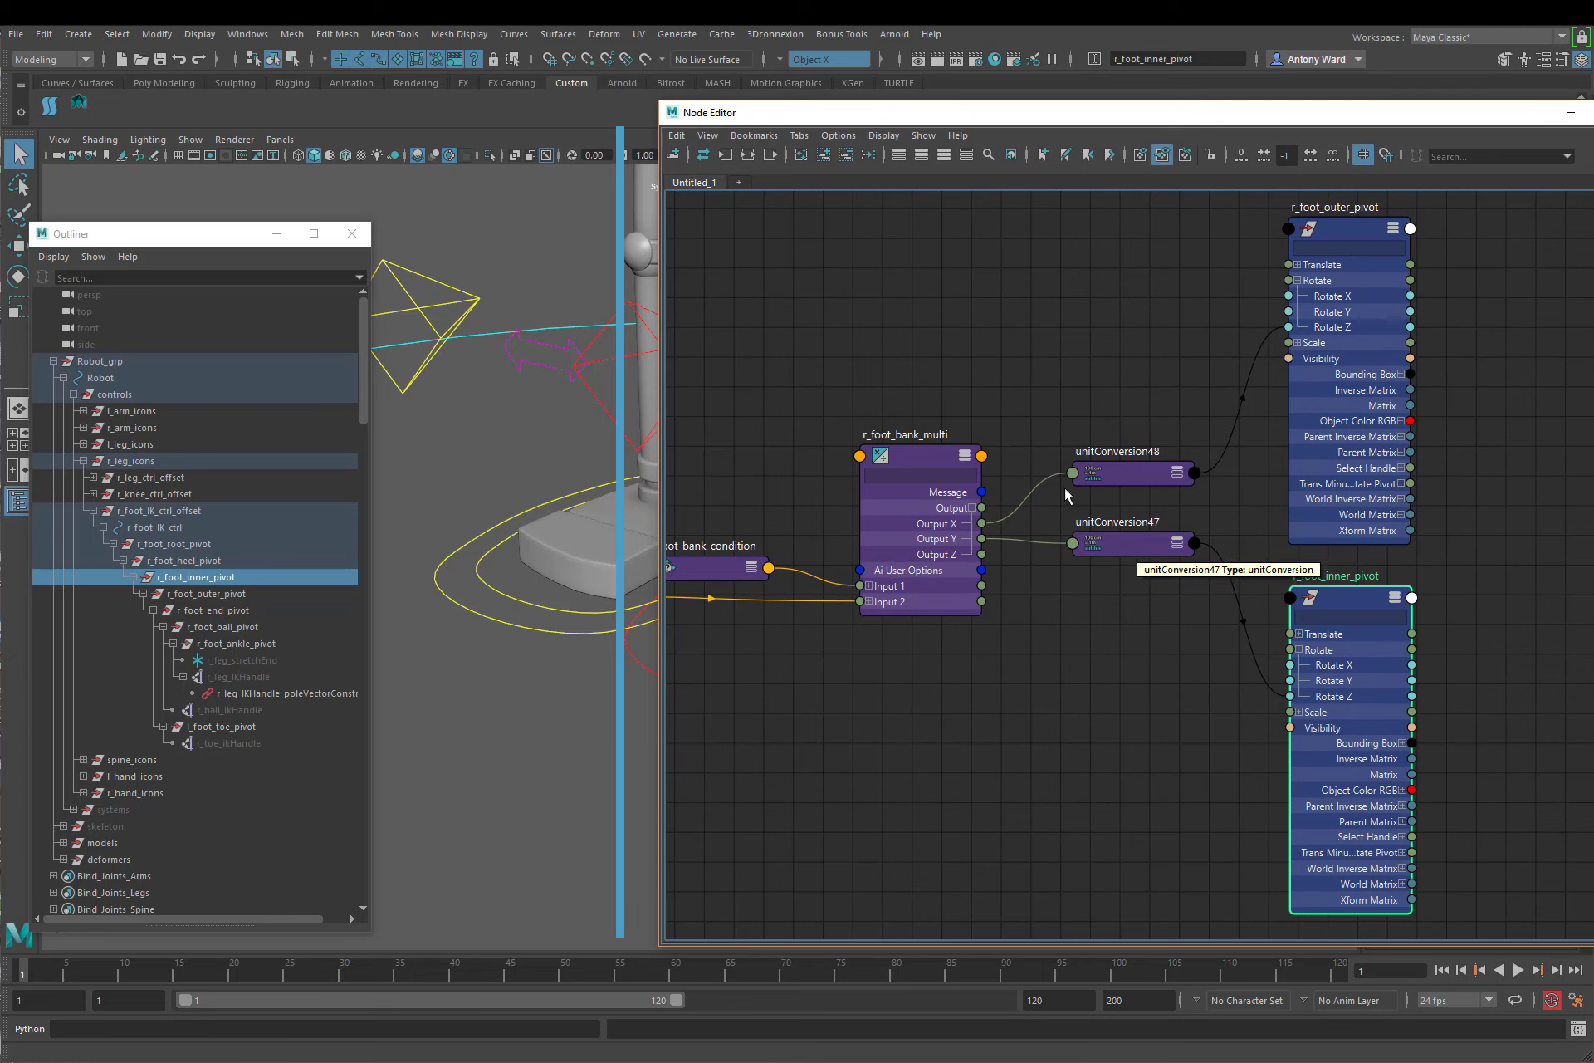
# Step: Detach r_foot_bank_multi's Output X from unitConversion48 and delete both unit conversion nodes feeding the pivots' Rotate Z
pyautogui.moveTo(1063, 479); pyautogui.dragTo(1292, 704)
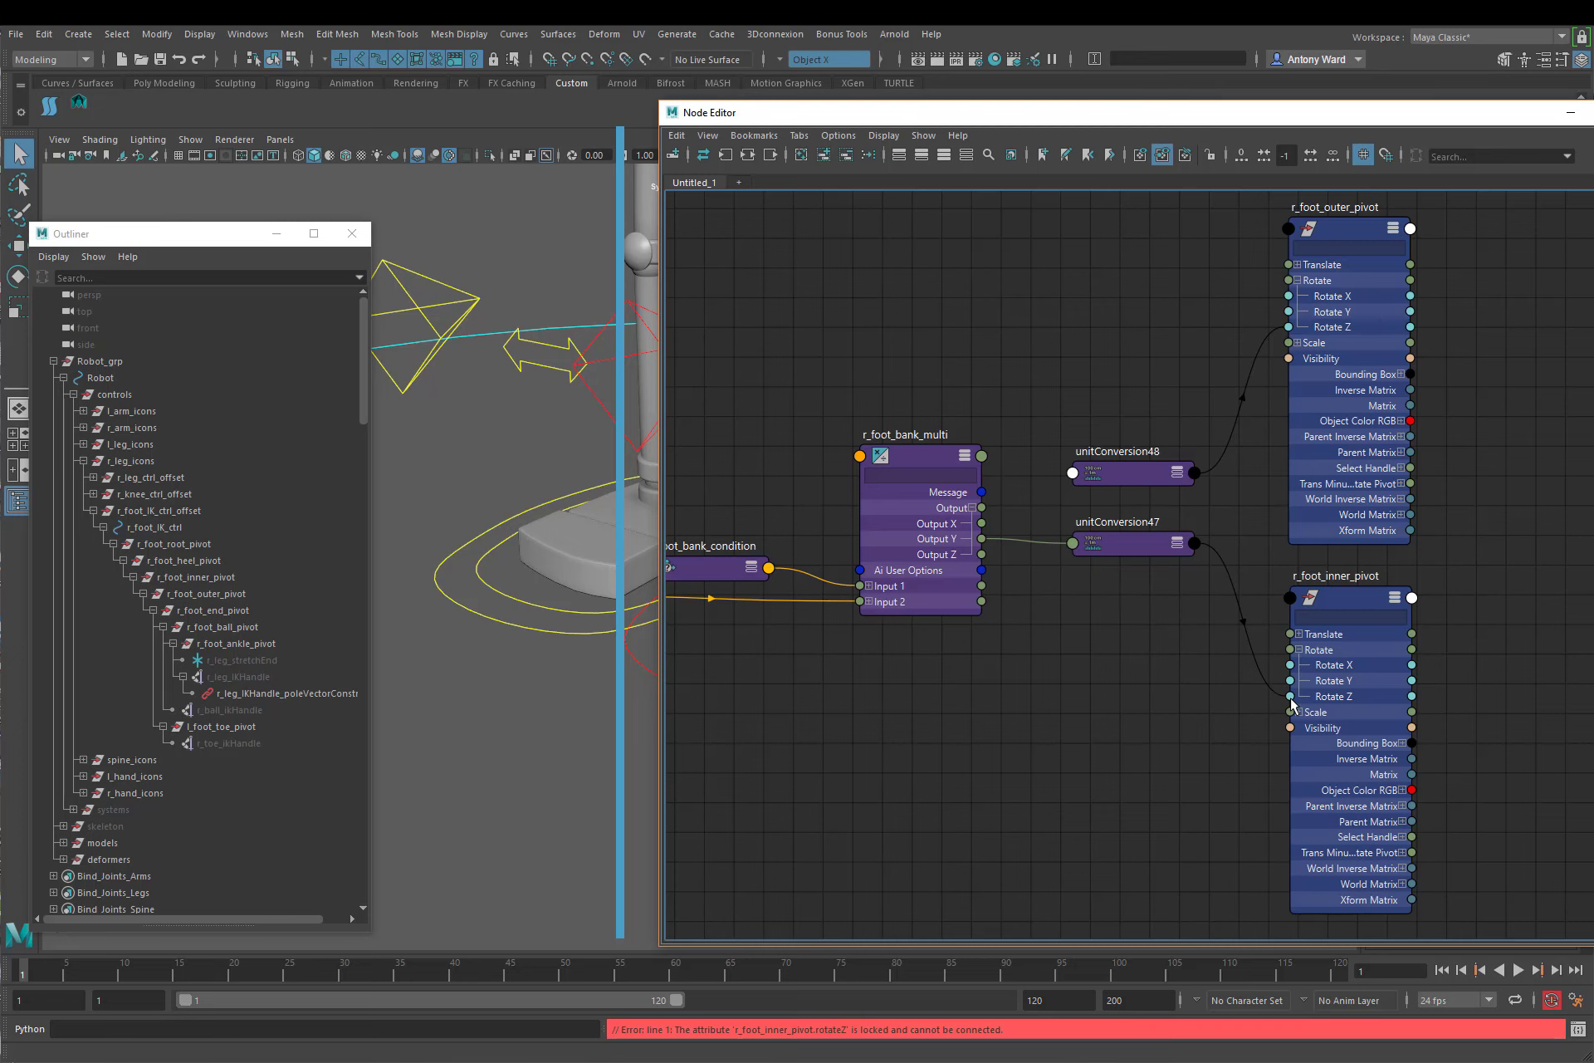
pyautogui.click(1151, 540)
pyautogui.keyDown('shift'); pyautogui.click(1135, 475); pyautogui.keyUp('shift')
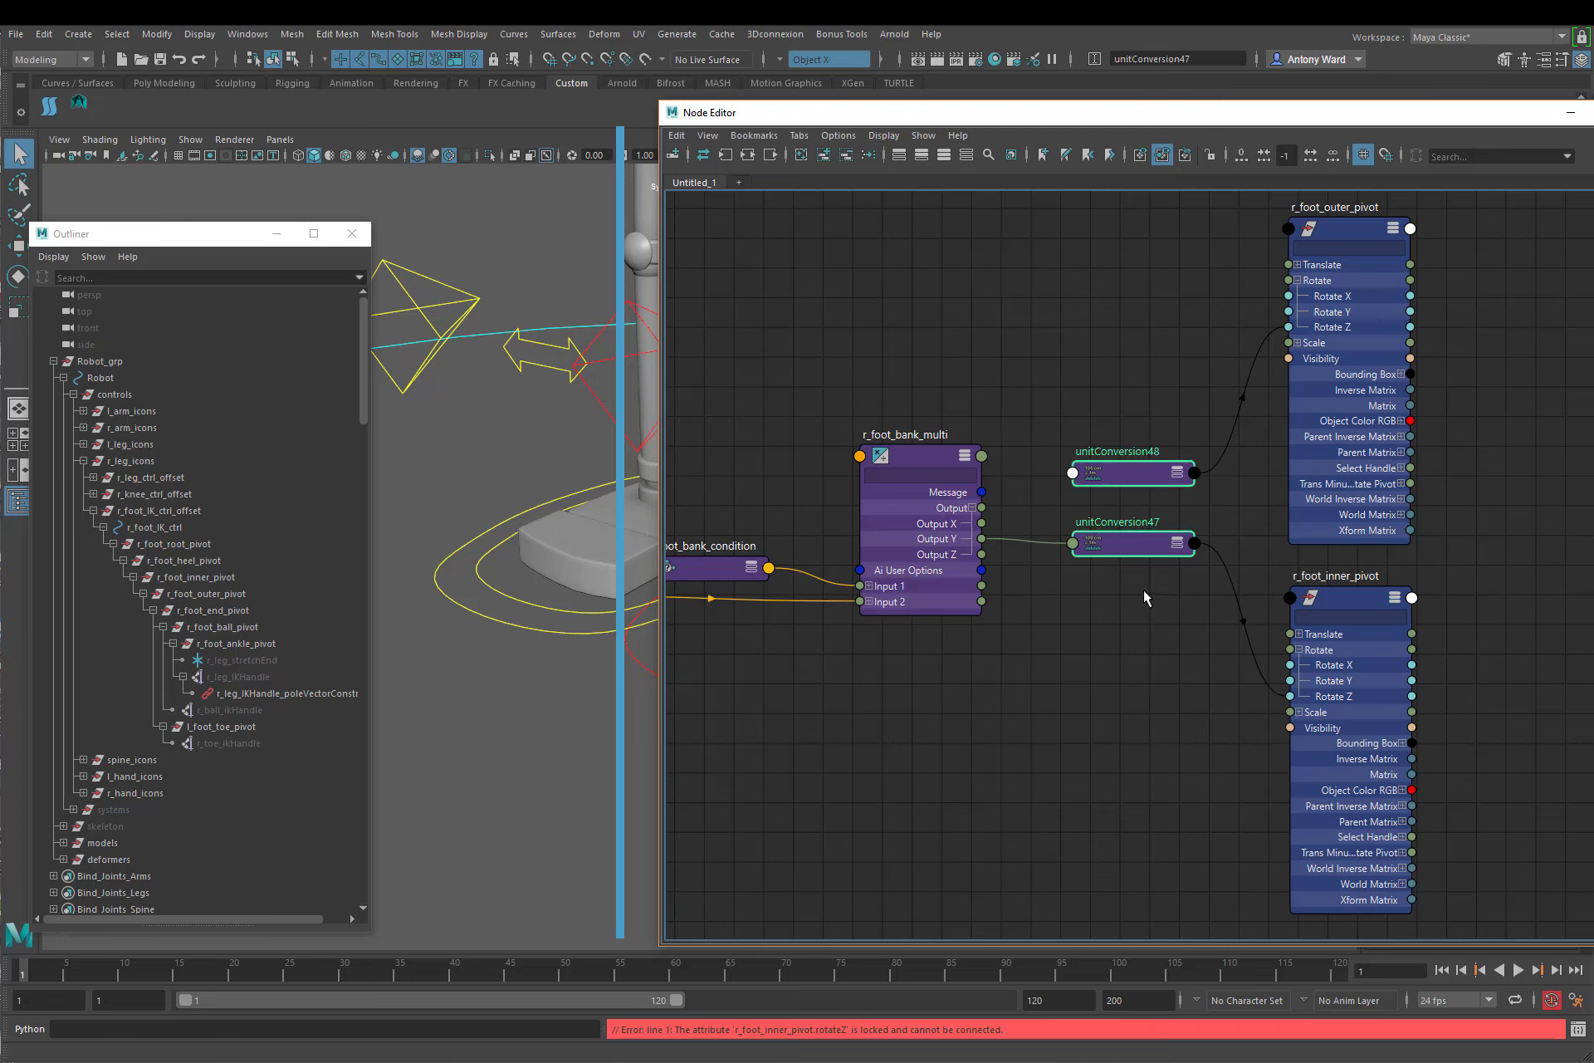
pyautogui.press('Delete')
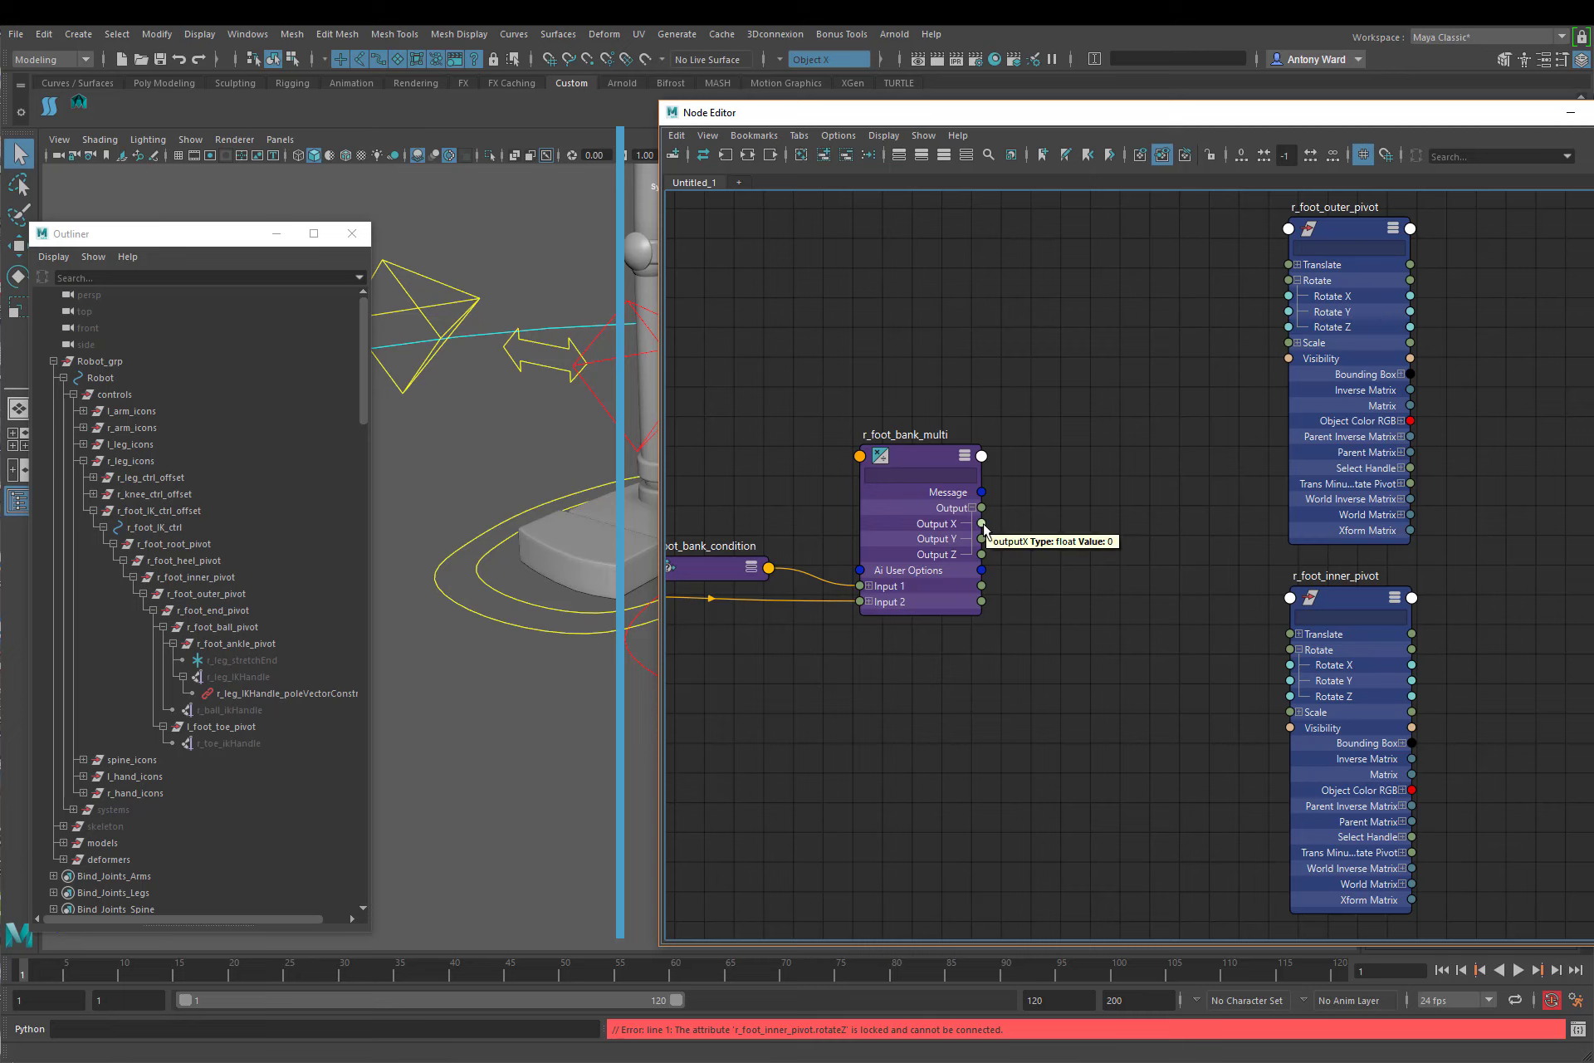
# Step: Try to connect r_foot_bank_multi's Output X to r_foot_inner_pivot's Rotate X, and unlock all channels on both pivot nodes
pyautogui.moveTo(982, 523); pyautogui.dragTo(1073, 521)
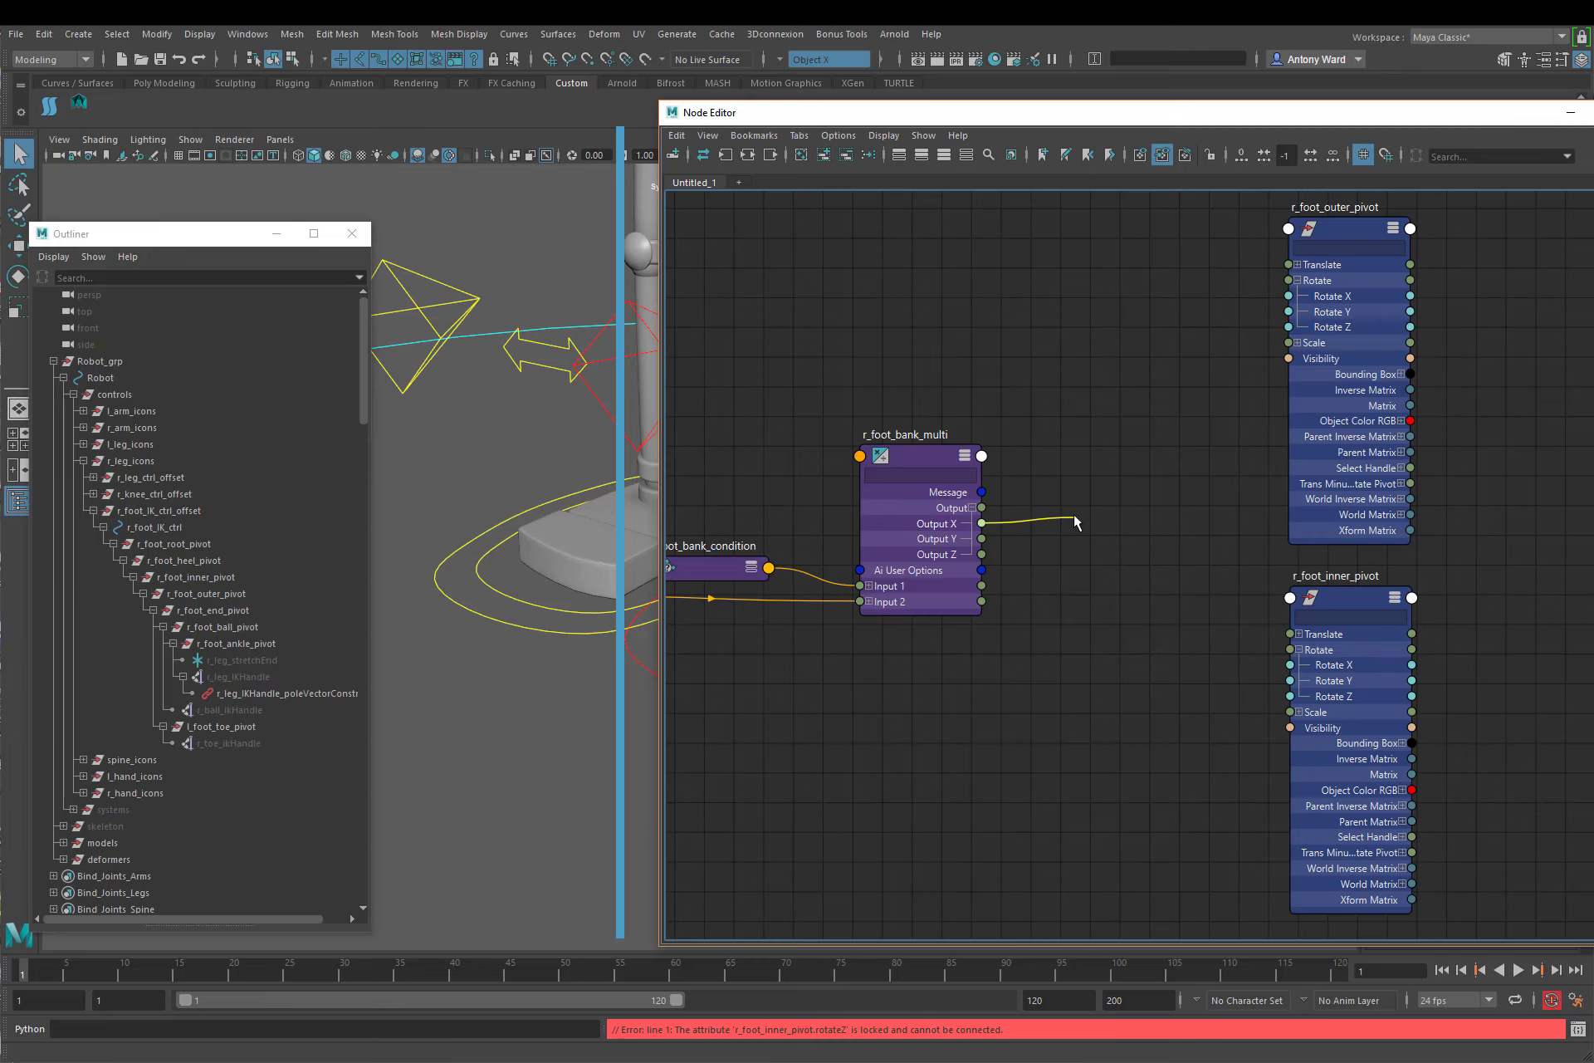
pyautogui.moveTo(1074, 515); pyautogui.dragTo(1289, 664)
pyautogui.click(1355, 598)
pyautogui.keyDown('shift'); pyautogui.click(1343, 225); pyautogui.keyUp('shift')
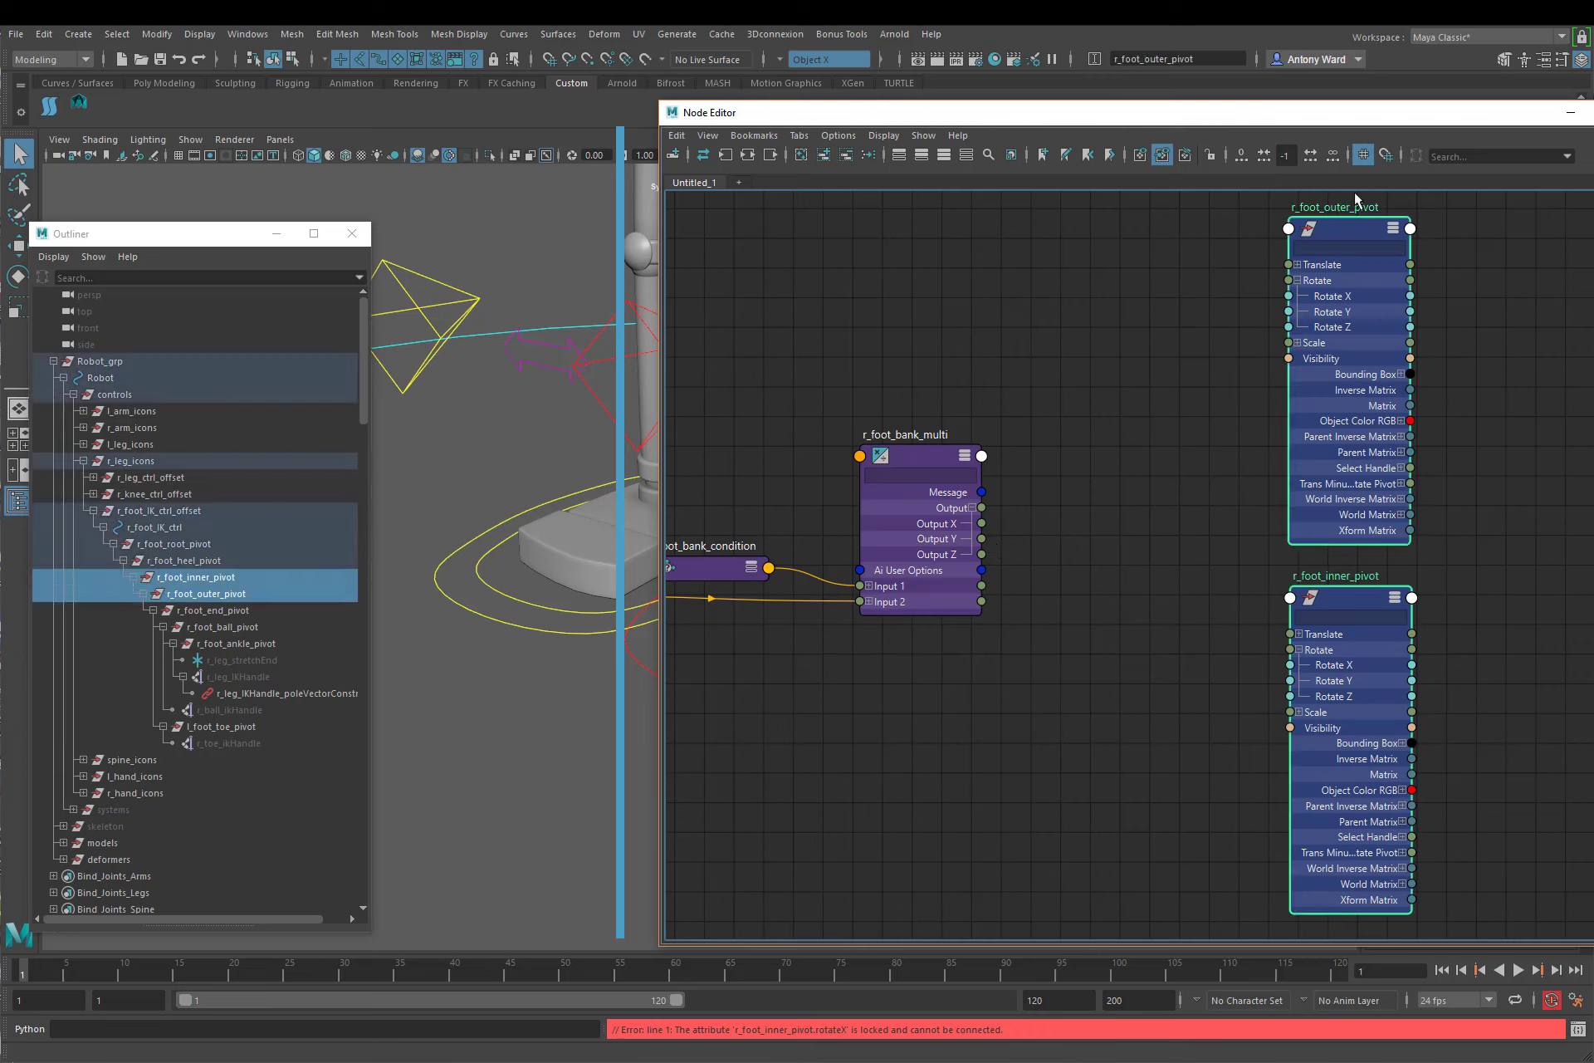
pyautogui.moveTo(1388, 118); pyautogui.dragTo(983, 210)
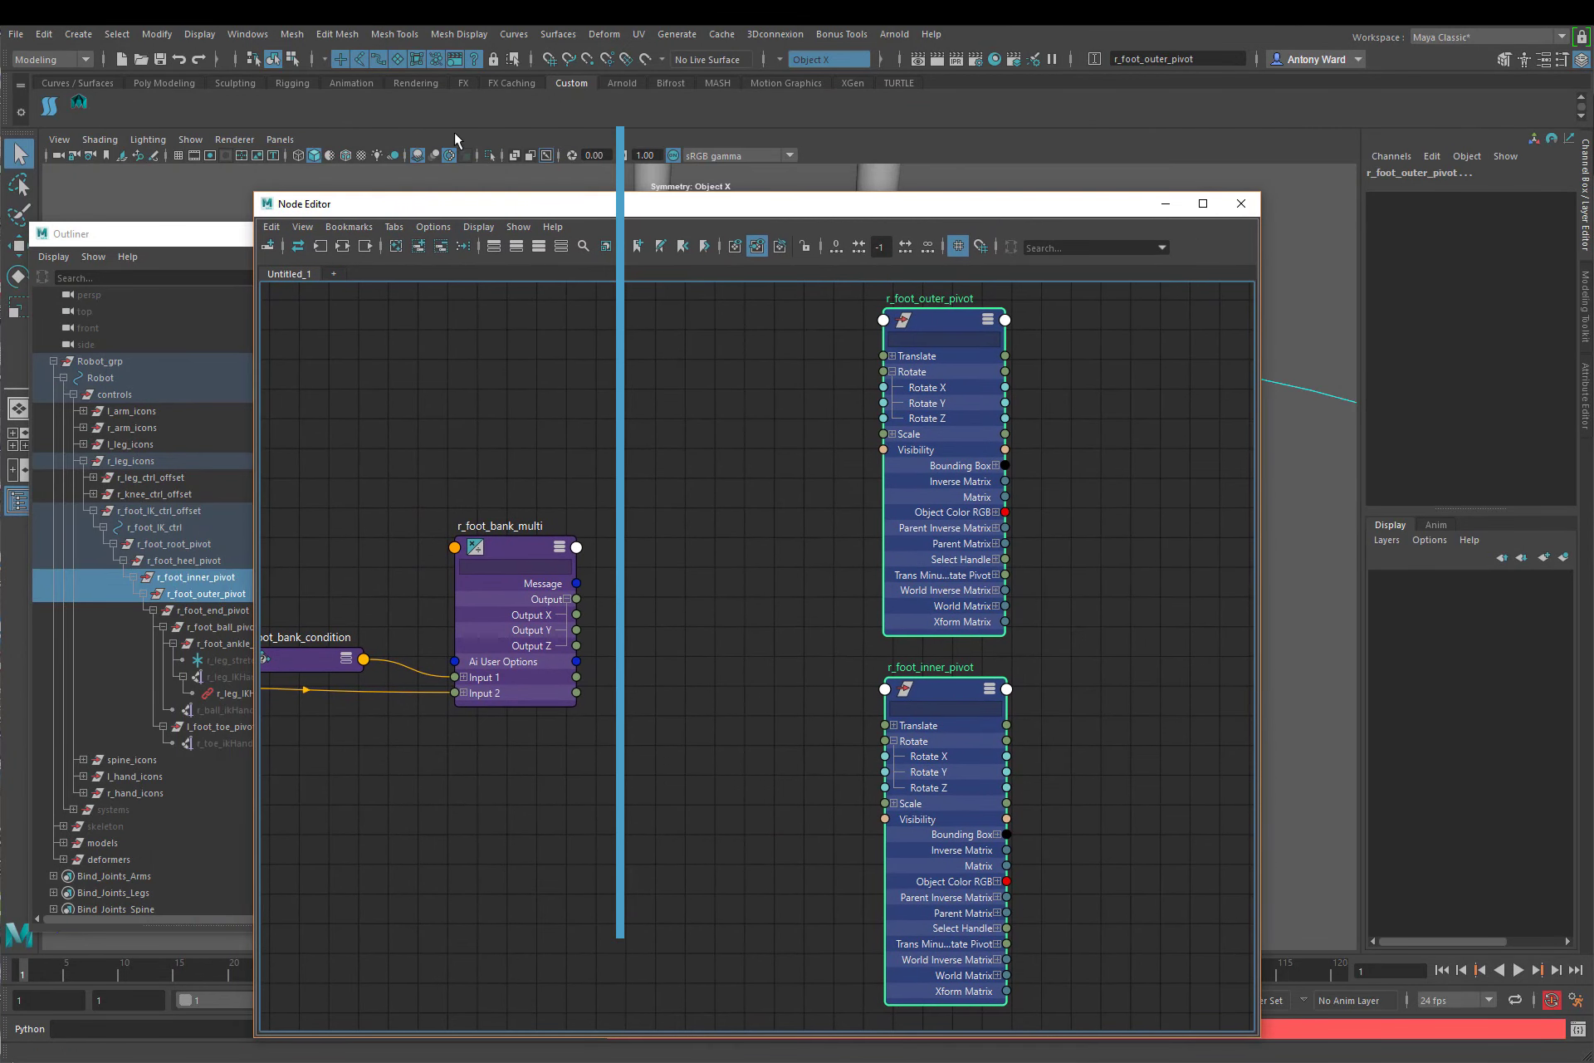
pyautogui.click(81, 102)
pyautogui.moveTo(1048, 194); pyautogui.dragTo(1343, 103)
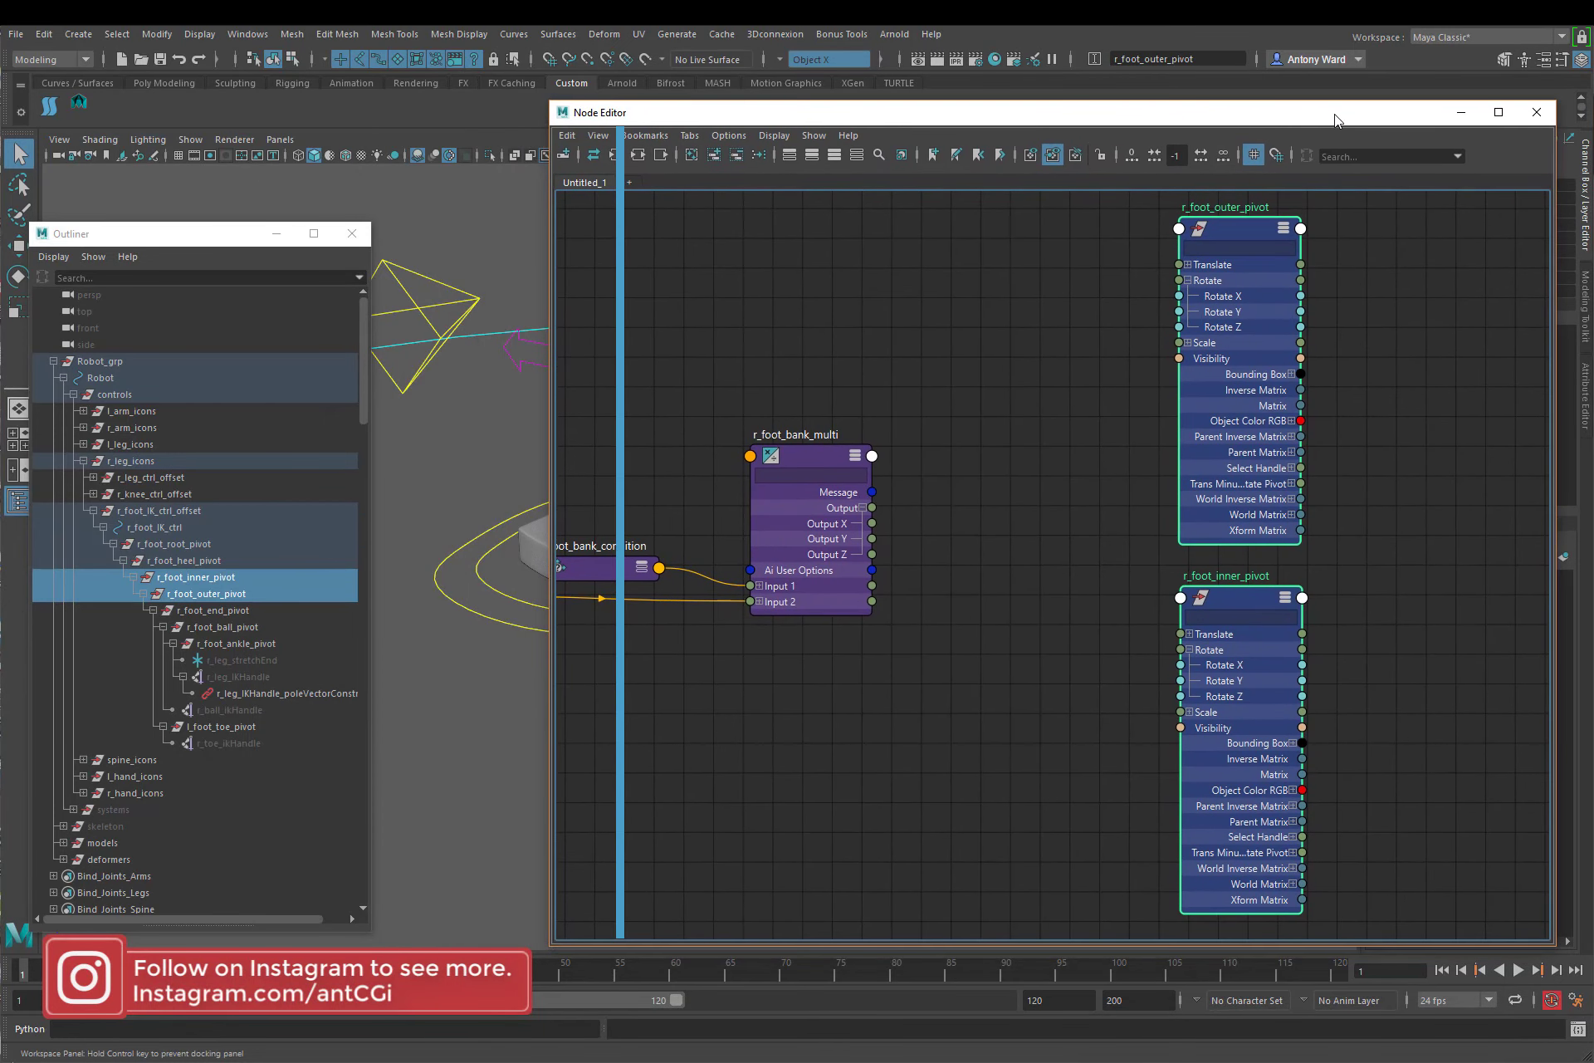
pyautogui.click(997, 575)
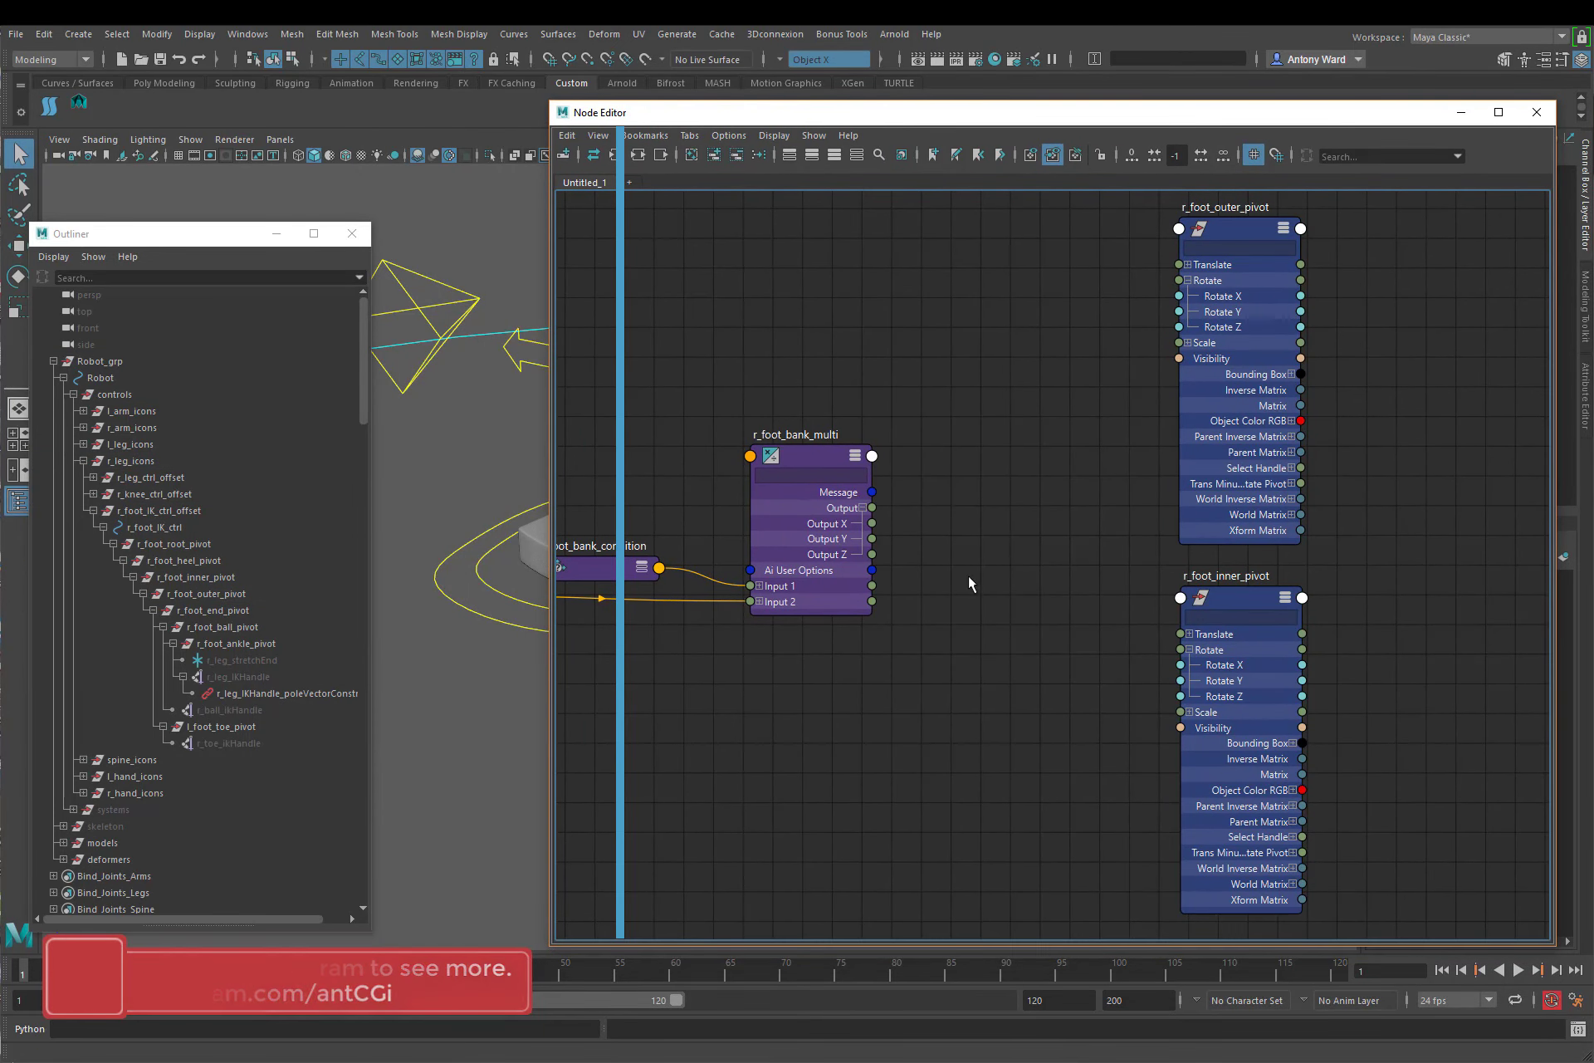
# Step: Connect r_foot_bank_multi's Output Y to r_foot_outer_pivot's Rotate X and Output X to r_foot_inner_pivot's Rotate X
pyautogui.moveTo(873, 525); pyautogui.dragTo(1178, 666)
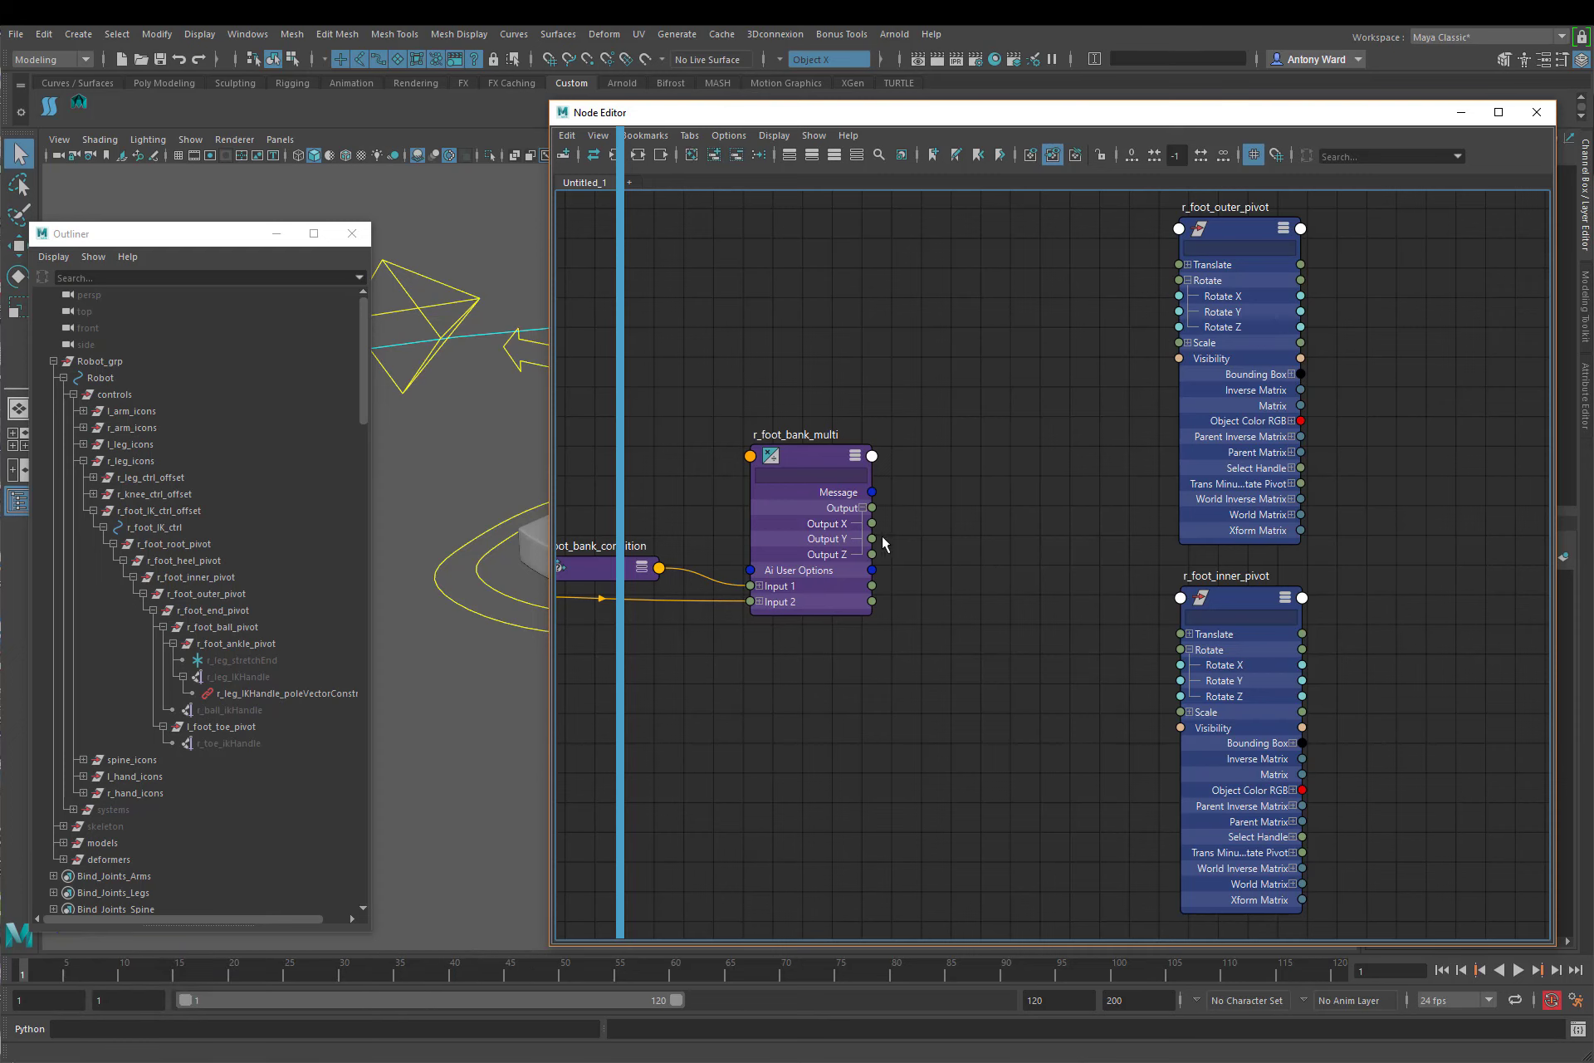
pyautogui.moveTo(873, 539); pyautogui.dragTo(1181, 292)
pyautogui.keyDown('alt'); pyautogui.moveTo(1183, 383); pyautogui.dragTo(1049, 428, button='middle'); pyautogui.keyUp('alt')
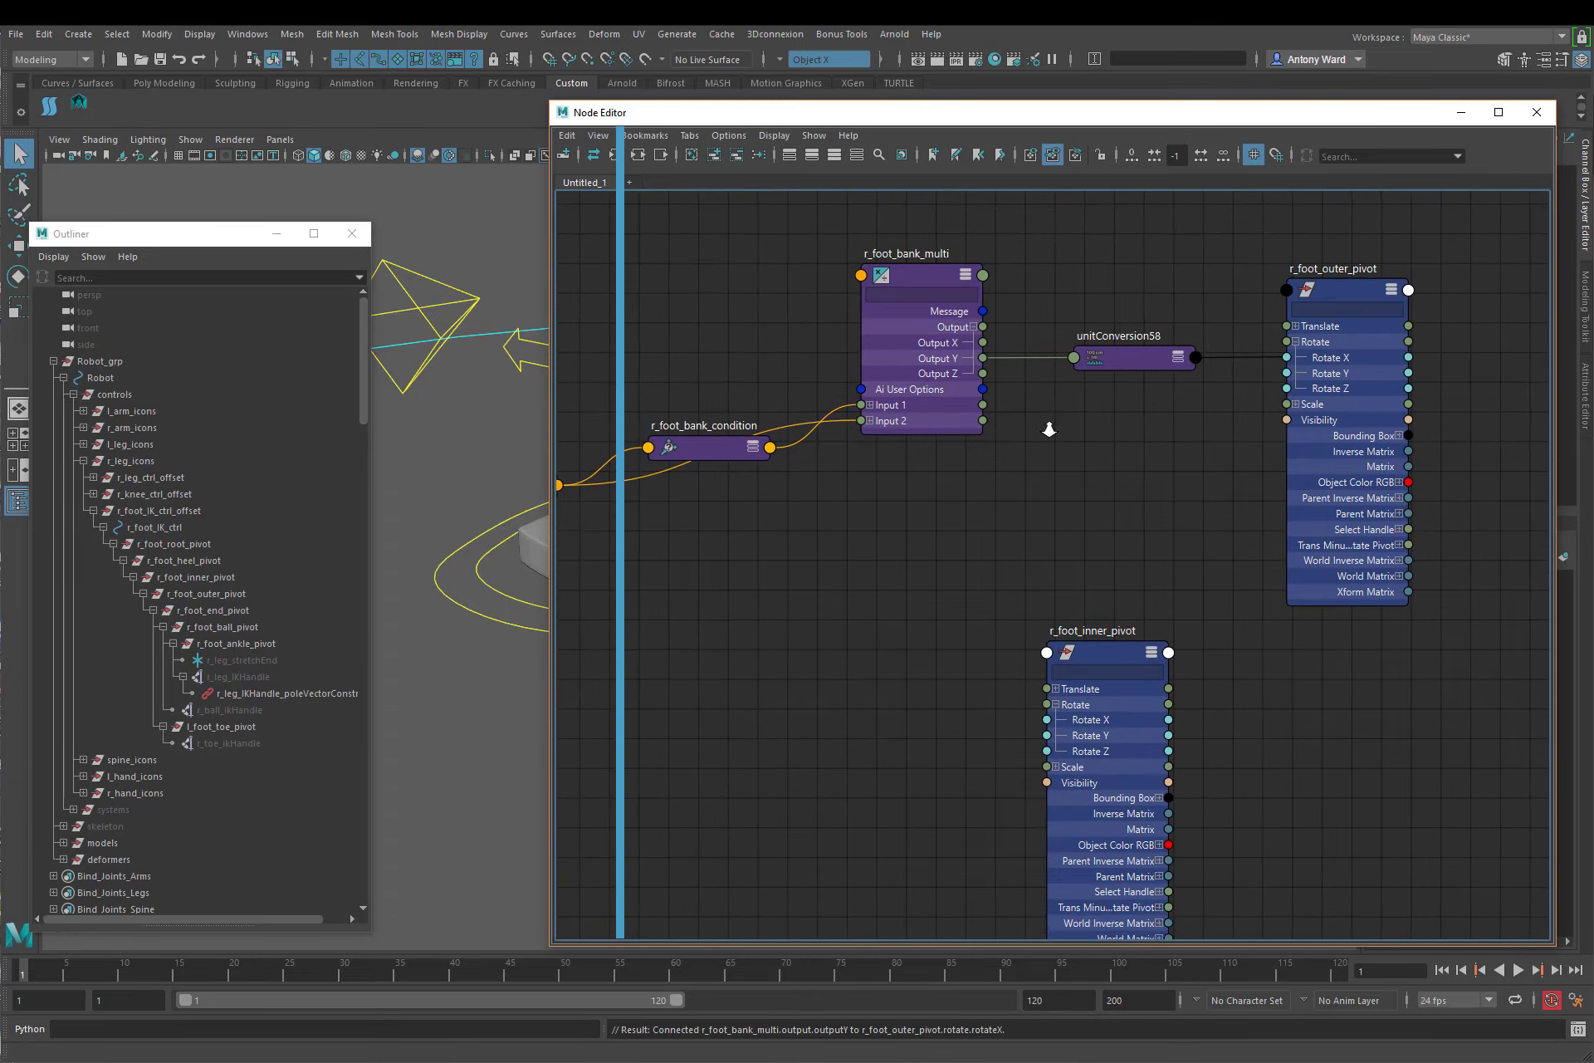
pyautogui.scroll(-1, 1049, 428)
pyautogui.moveTo(991, 352); pyautogui.dragTo(1051, 691)
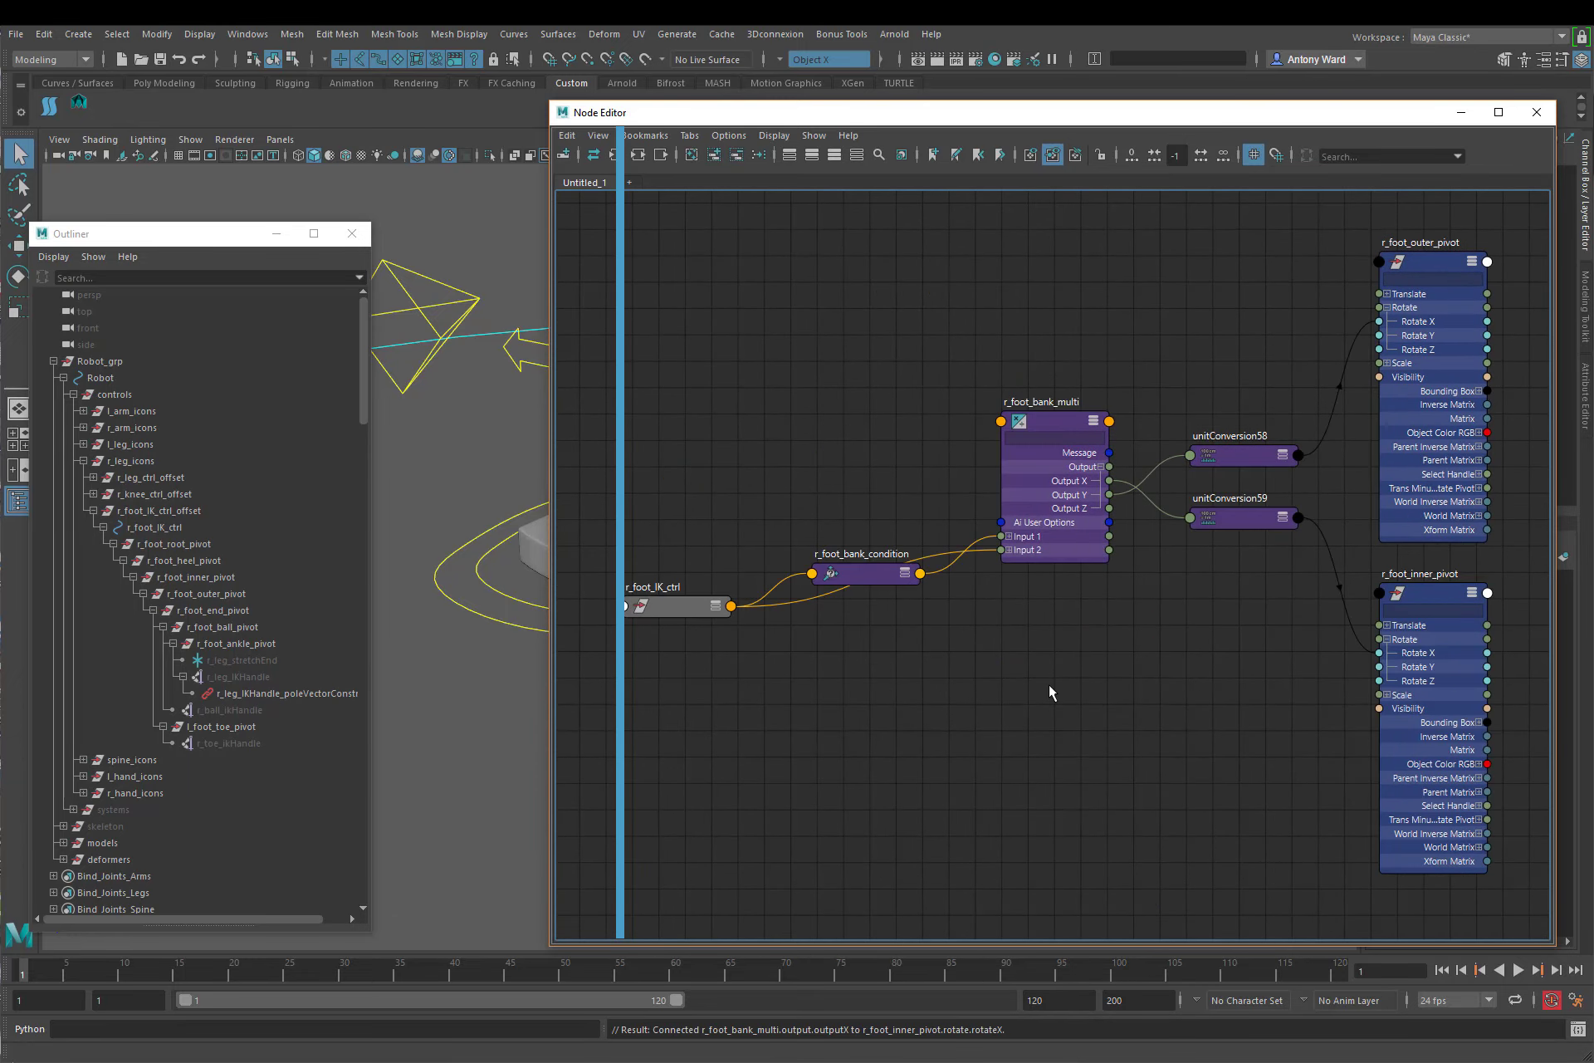
# Step: Select r_foot_IK_ctrl in the viewport, test its Bank attribute at about -6.1 and undo the change
pyautogui.moveTo(890, 123); pyautogui.dragTo(1268, 125)
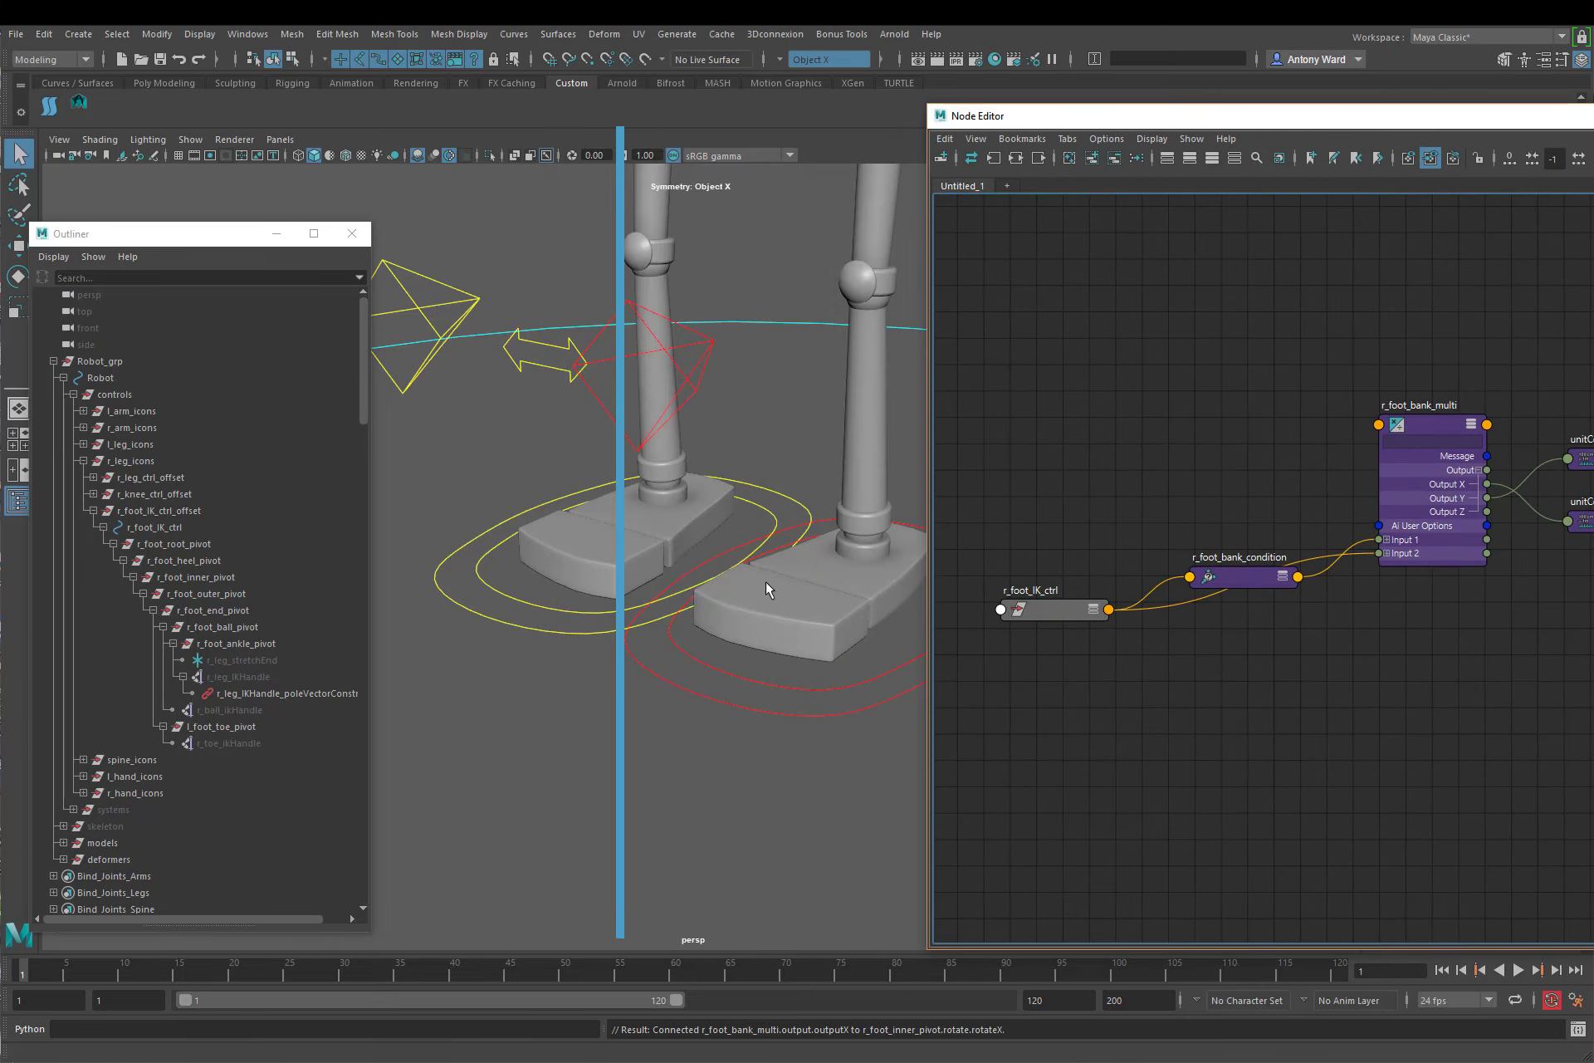
pyautogui.click(527, 635)
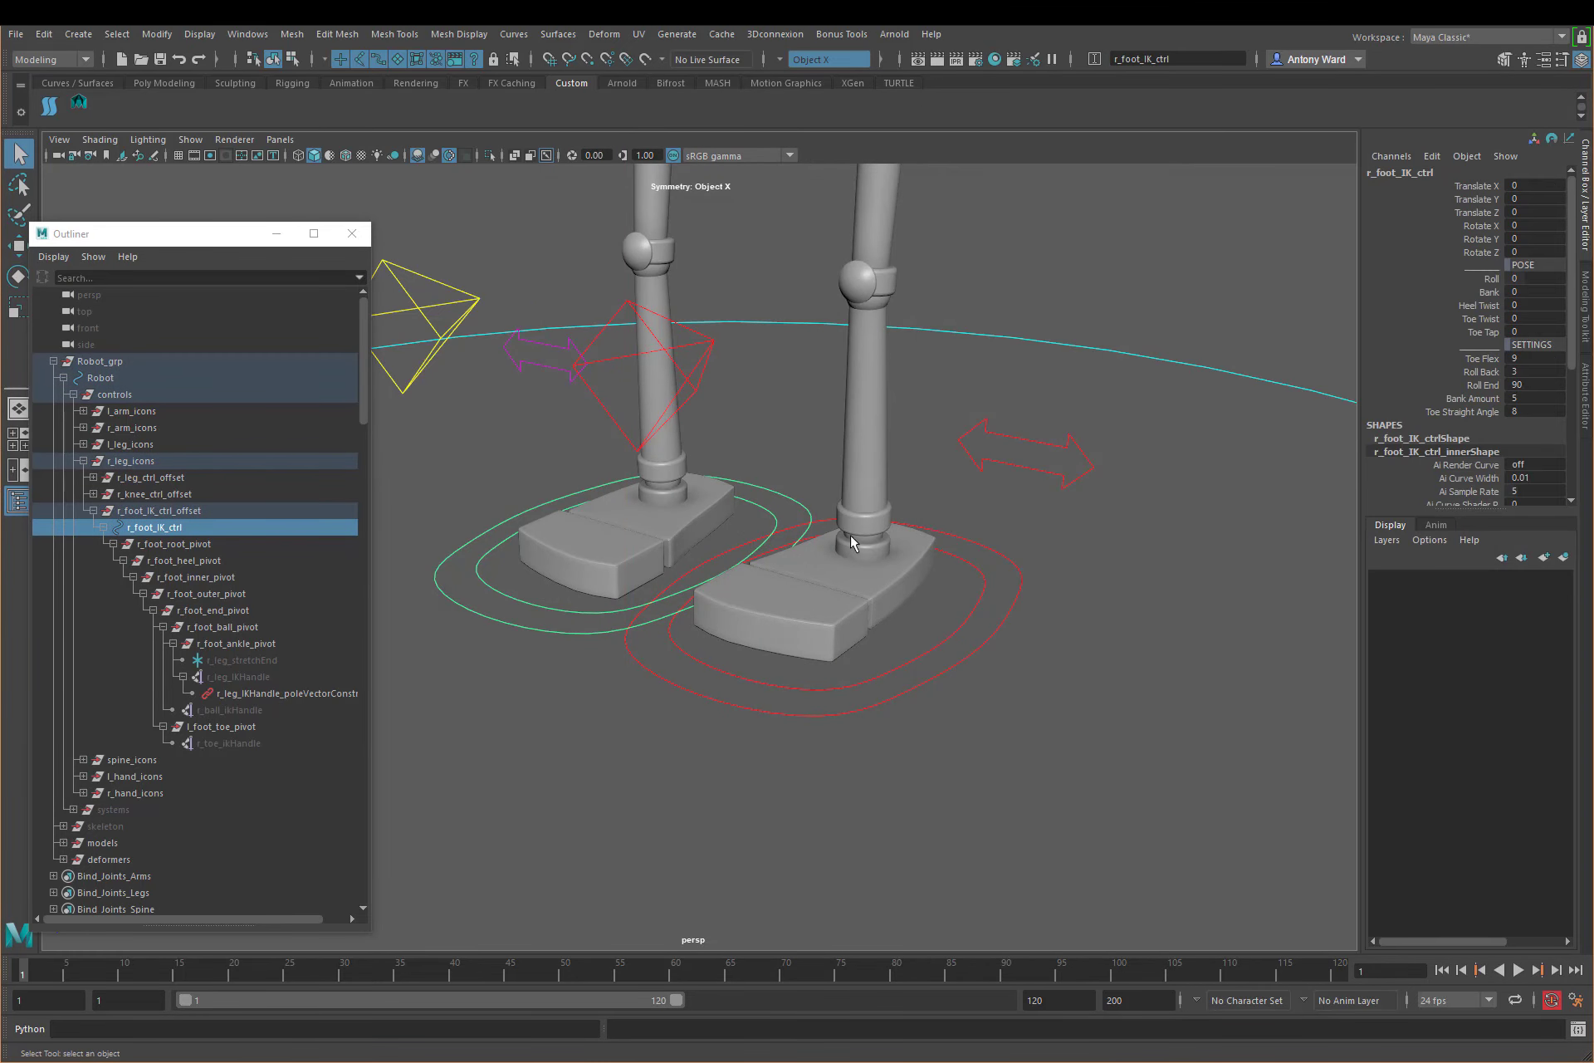
pyautogui.click(1494, 292)
pyautogui.moveTo(953, 458); pyautogui.dragTo(917, 455, button='middle')
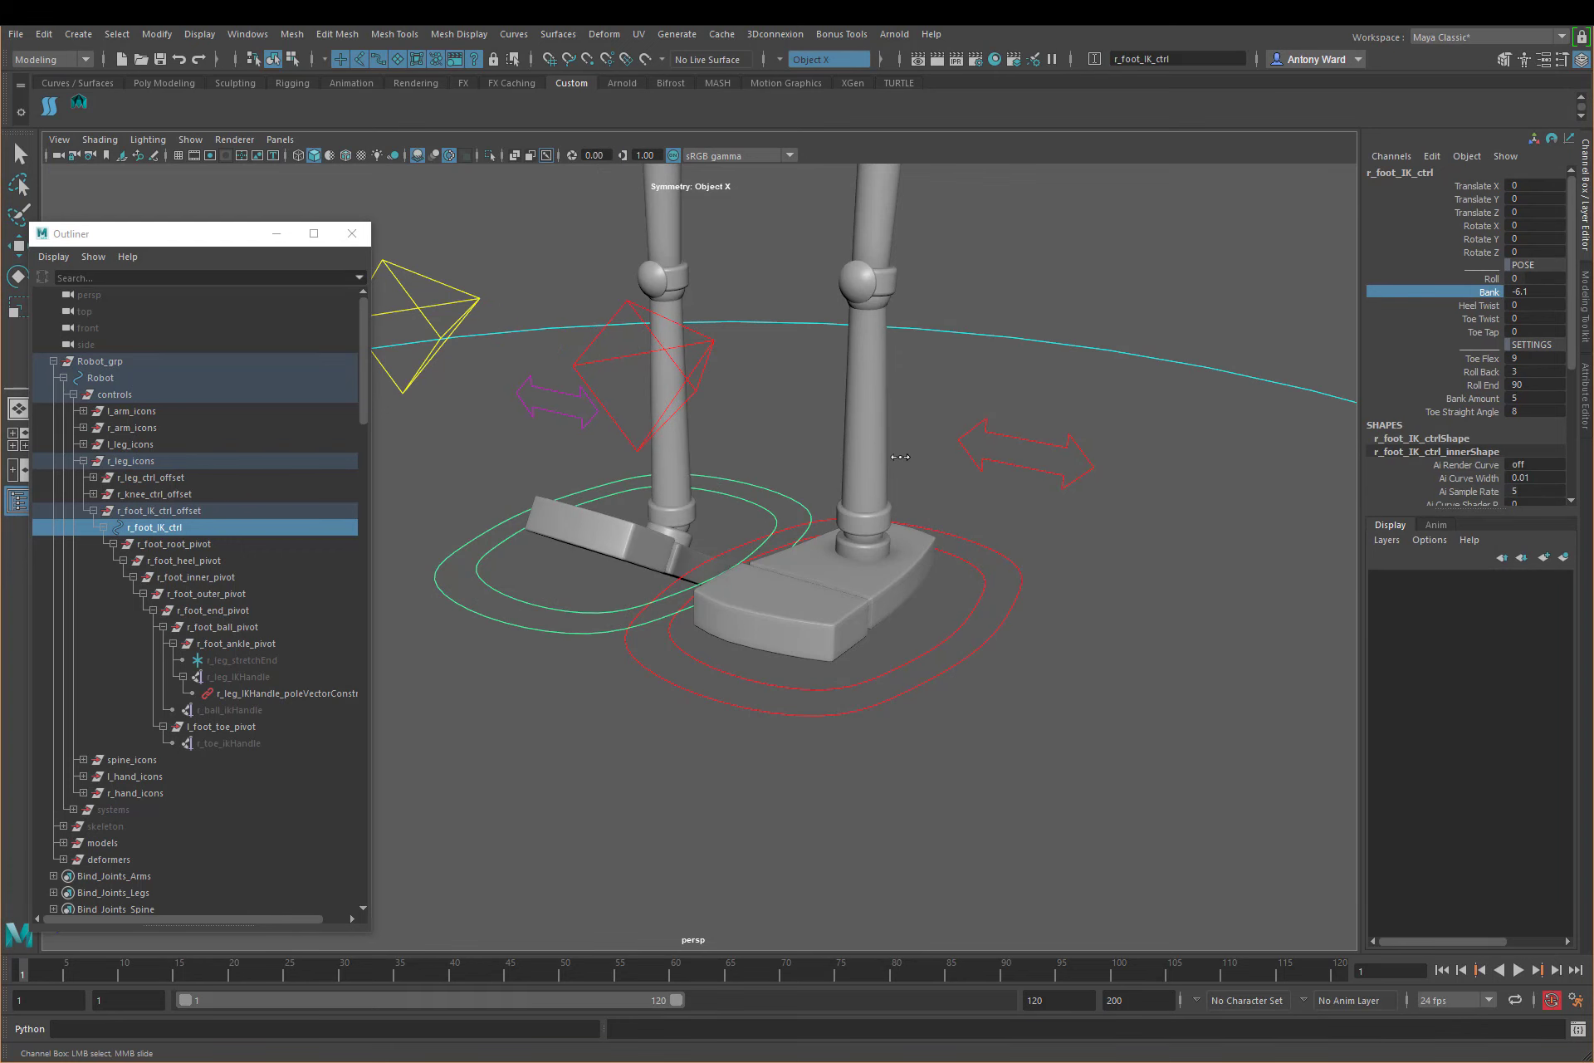
pyautogui.hotkey('ctrl', 'z')
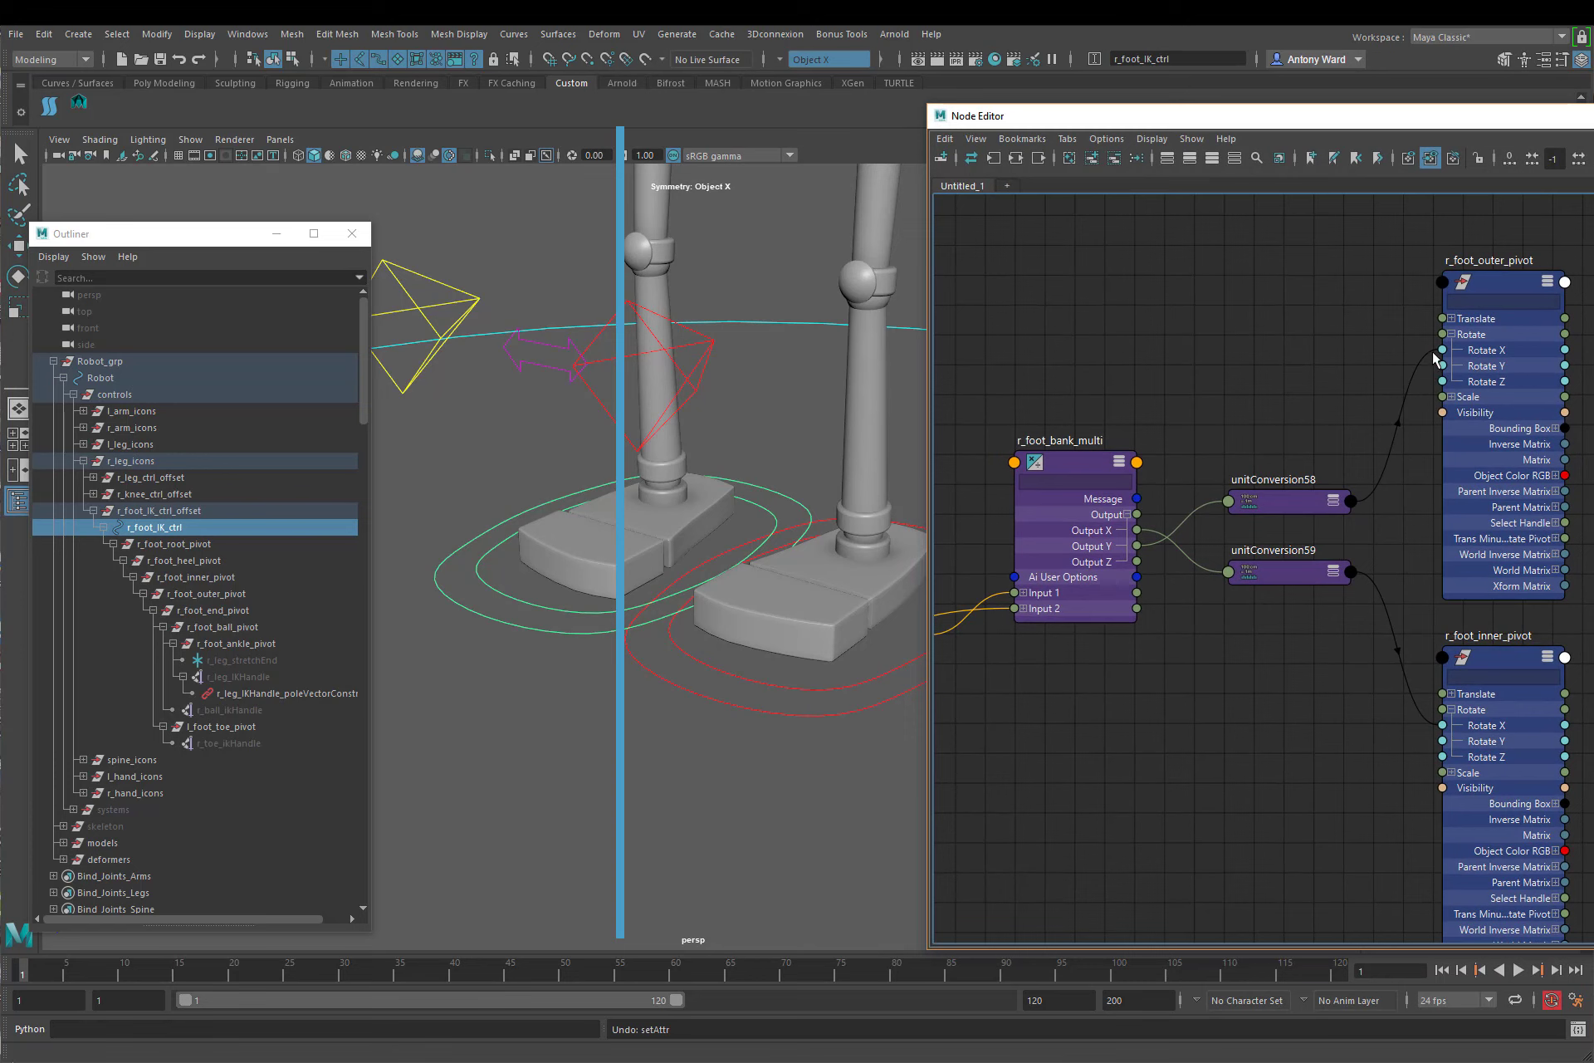
# Step: Move both pivots' incoming connections from Rotate X to Rotate Z, test r_foot_IK_ctrl's Bank at about 3.6 and undo it
pyautogui.moveTo(1433, 367); pyautogui.dragTo(1442, 382)
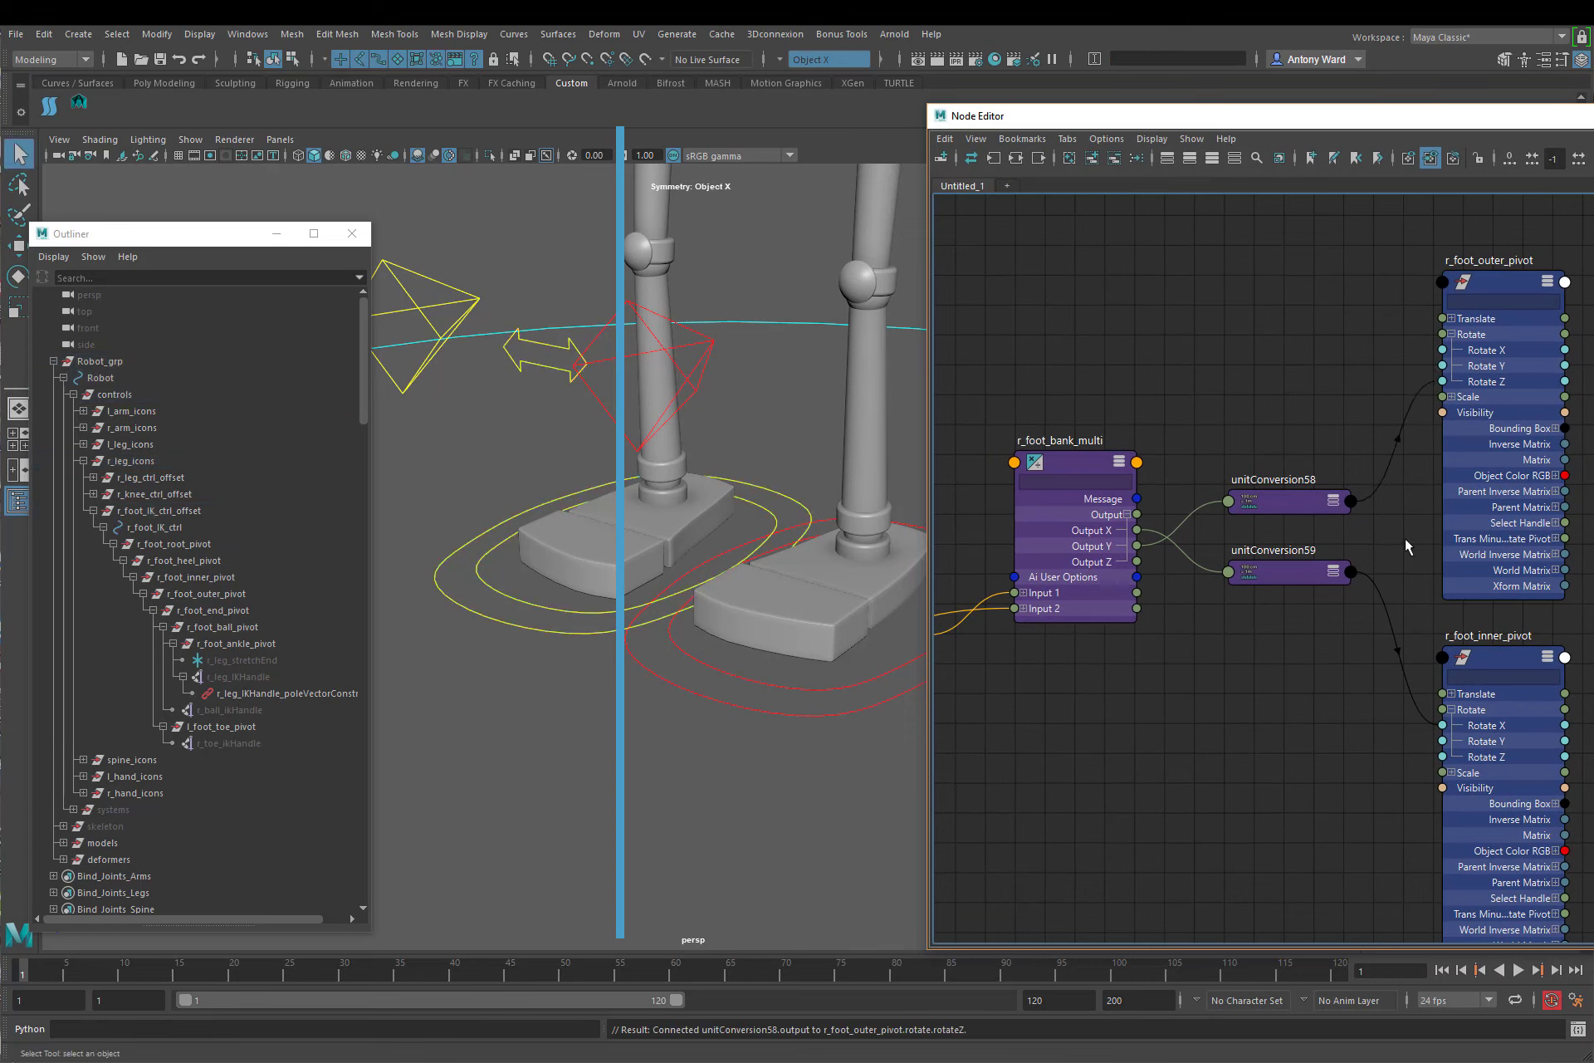
pyautogui.moveTo(1428, 726); pyautogui.dragTo(1442, 759)
pyautogui.click(1593, 116)
pyautogui.click(601, 634)
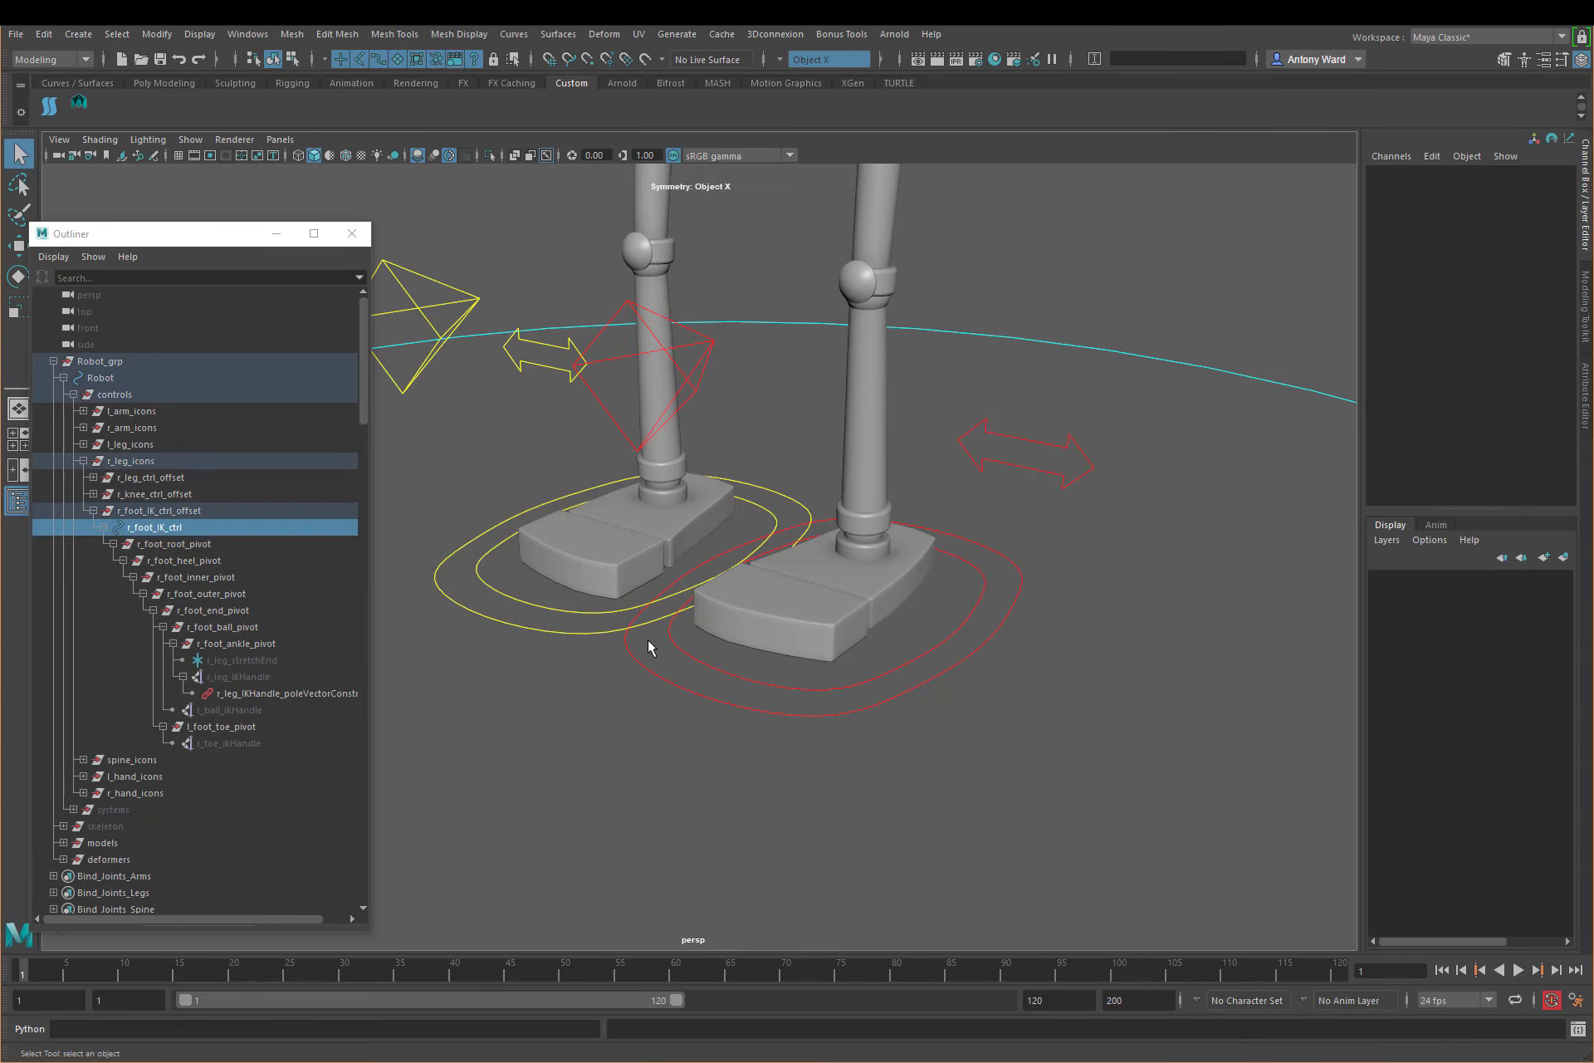
pyautogui.click(1486, 292)
pyautogui.moveTo(1004, 427); pyautogui.dragTo(1047, 408, button='middle')
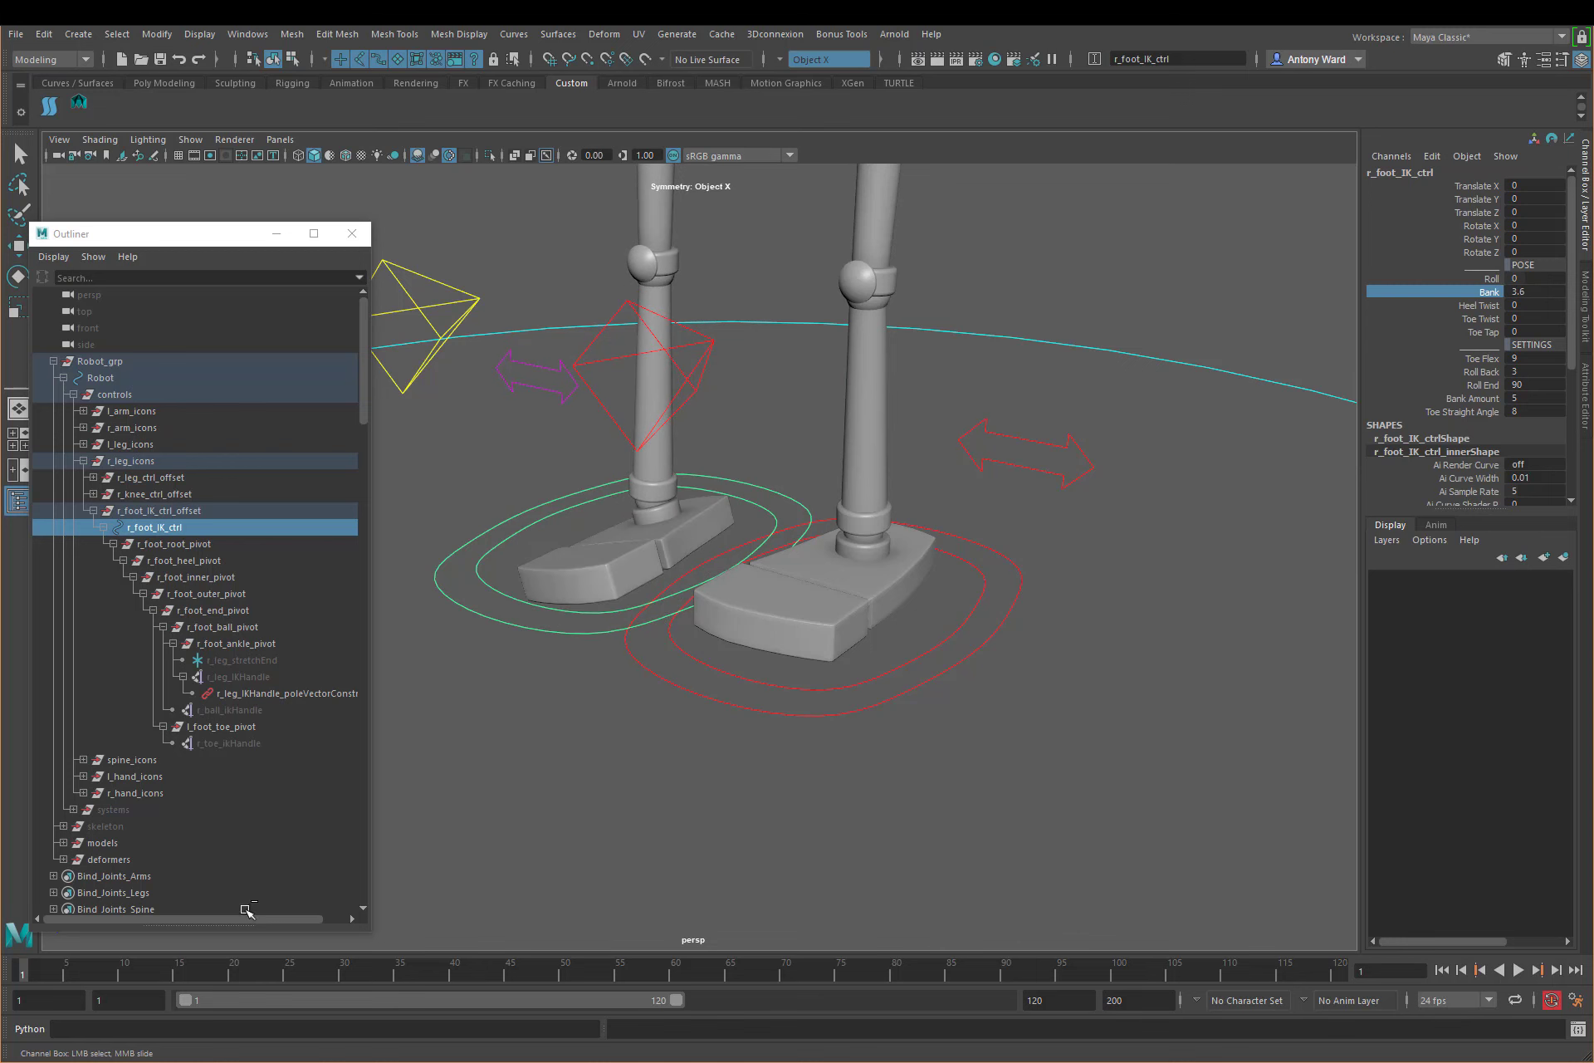
pyautogui.hotkey('ctrl', 'z')
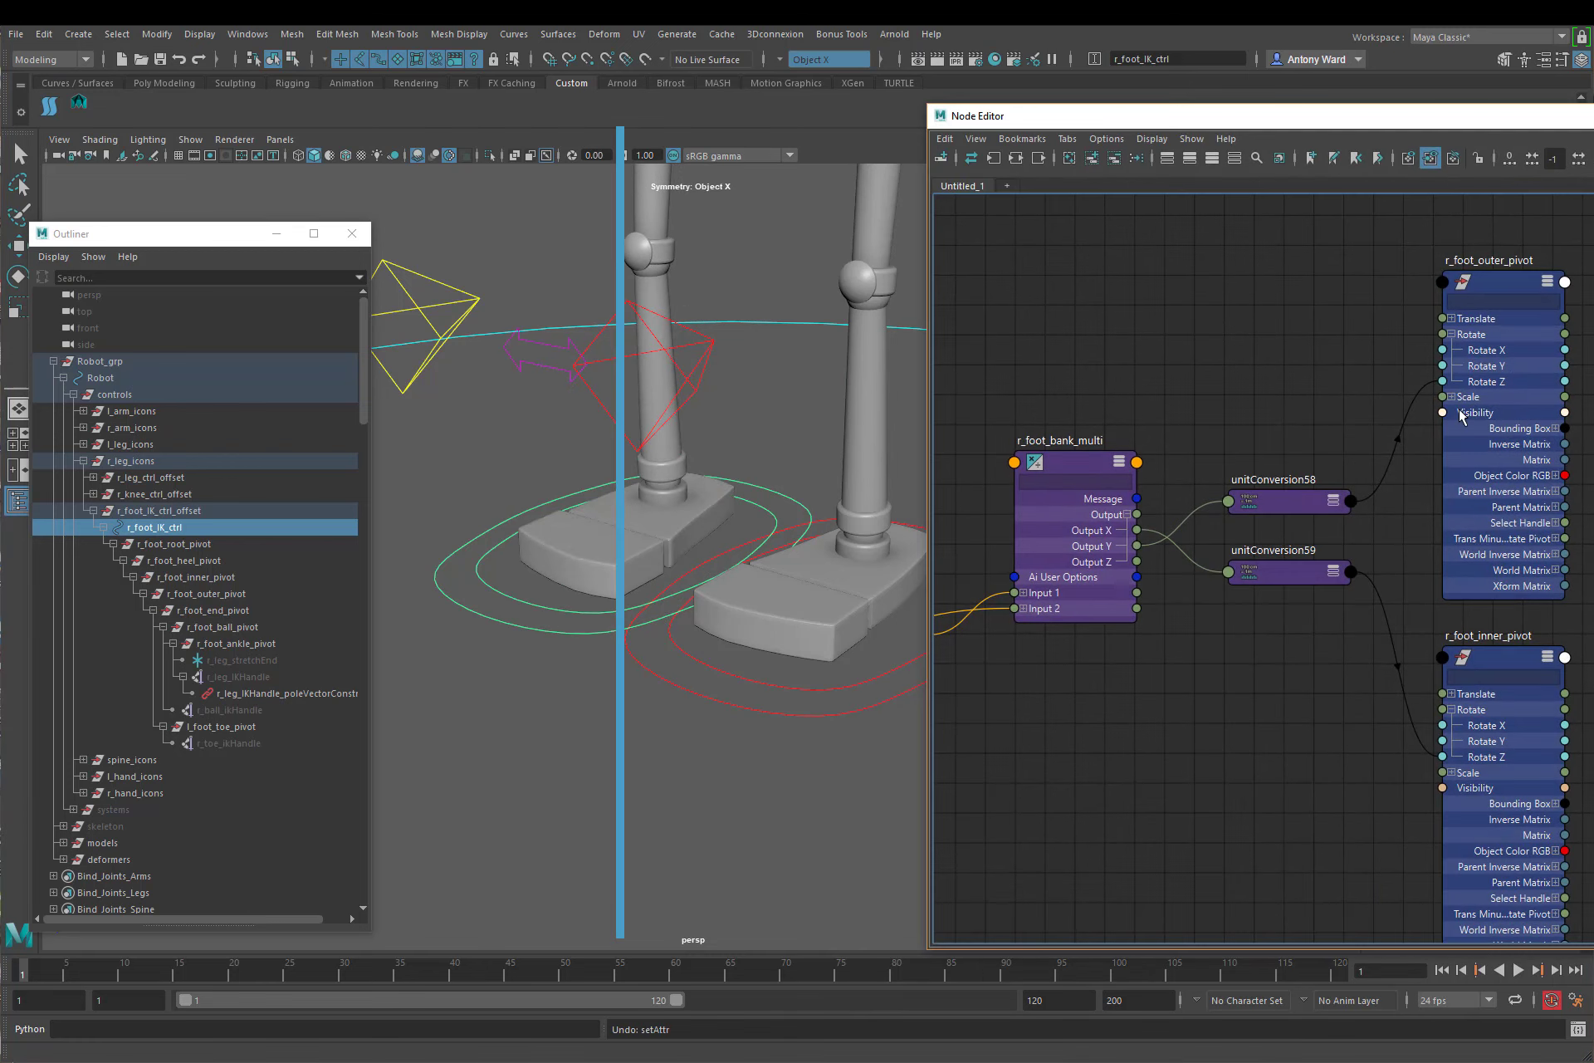
# Step: Delete both unit conversion nodes and connect r_foot_bank_multi's Output X to r_foot_outer_pivot's Rotate Z
pyautogui.moveTo(1261, 465); pyautogui.dragTo(1298, 604)
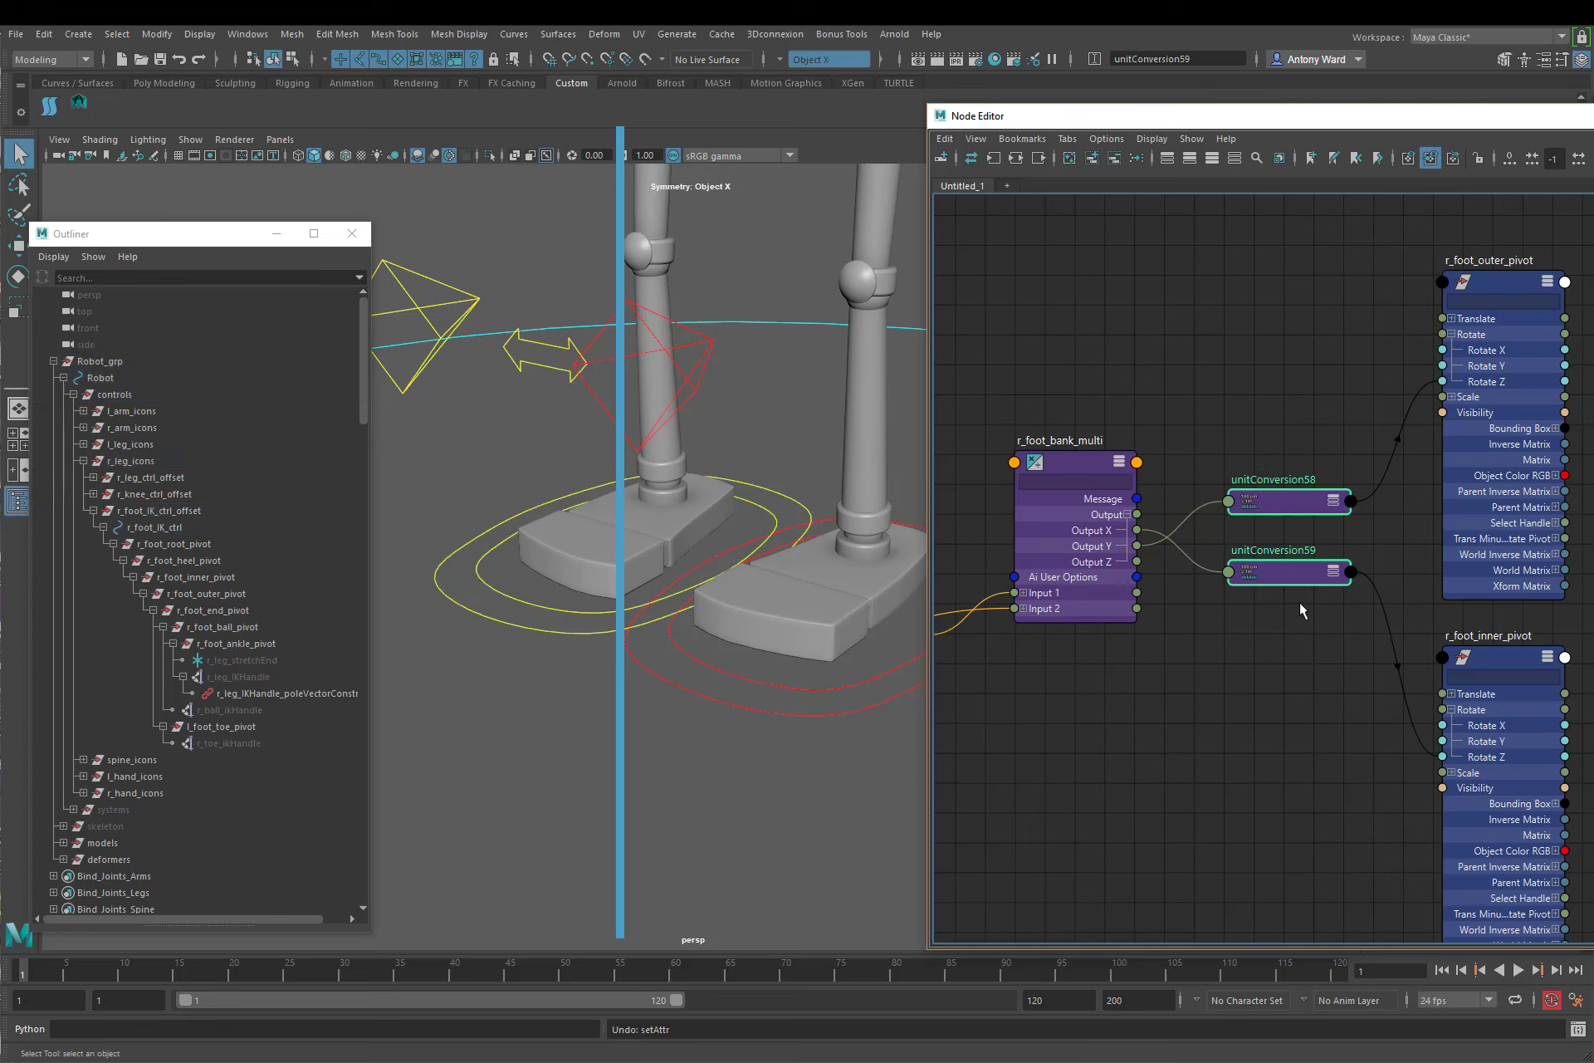
pyautogui.press('Delete')
pyautogui.moveTo(1136, 530); pyautogui.dragTo(1442, 381)
pyautogui.moveTo(1140, 554); pyautogui.dragTo(1448, 731)
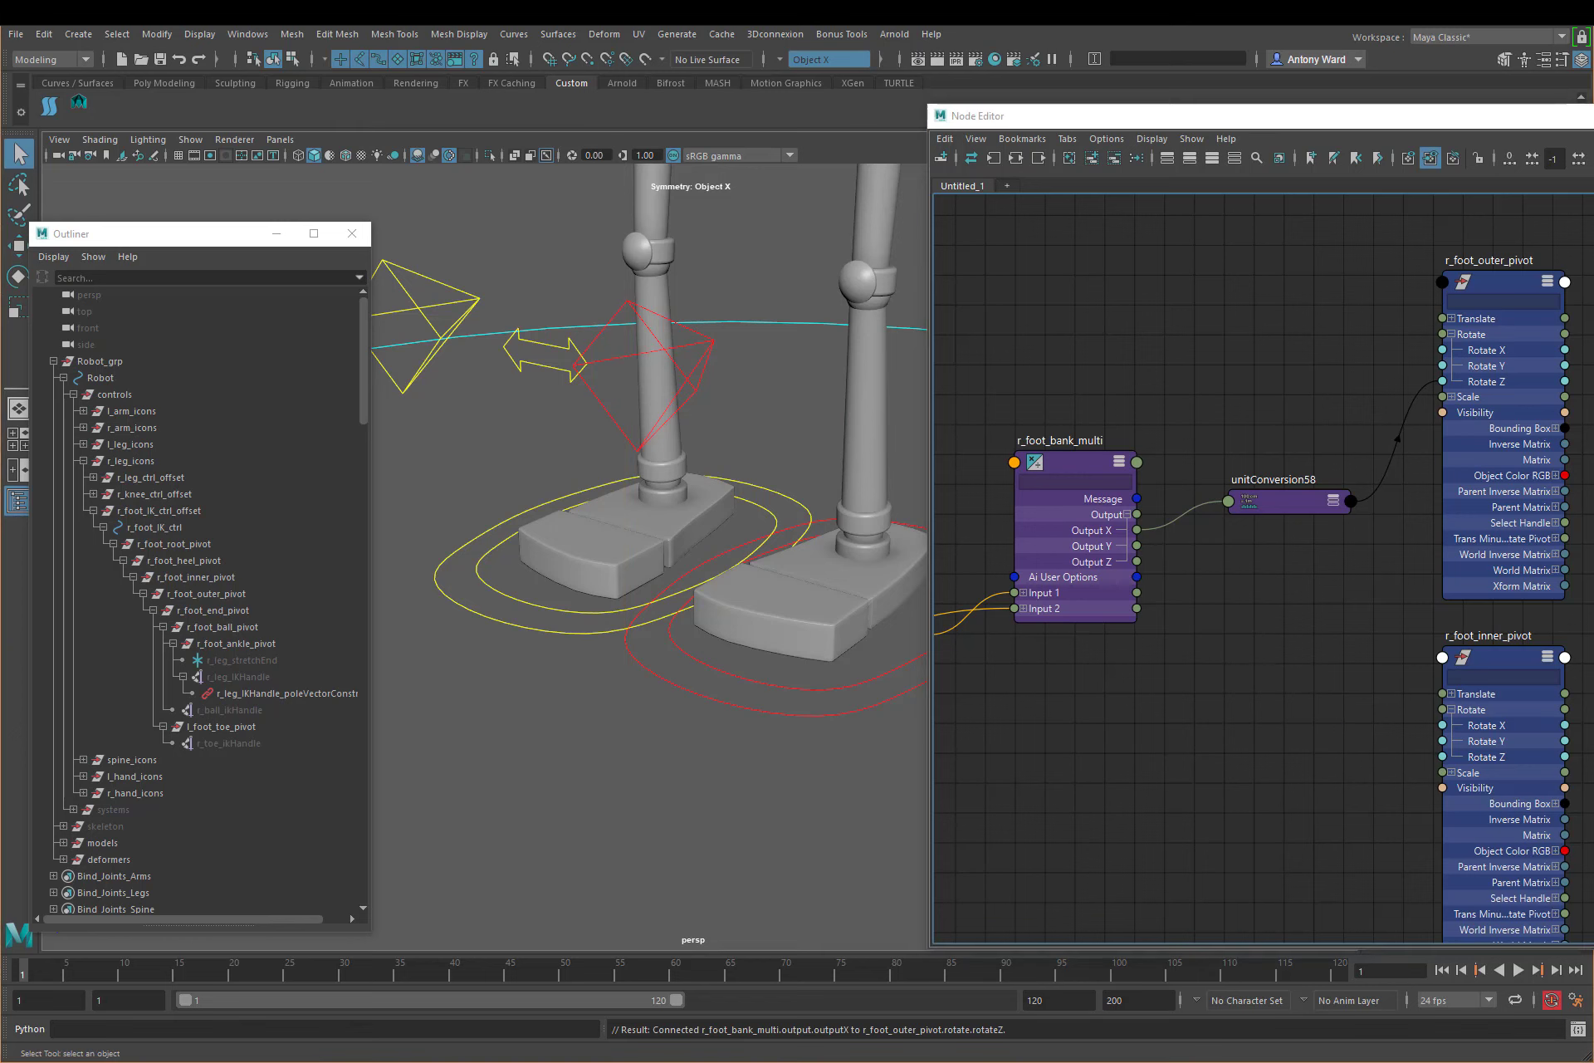
# Step: Test the right foot control's Bank attribute with only the outer pivot connected, and undo the change
pyautogui.click(554, 610)
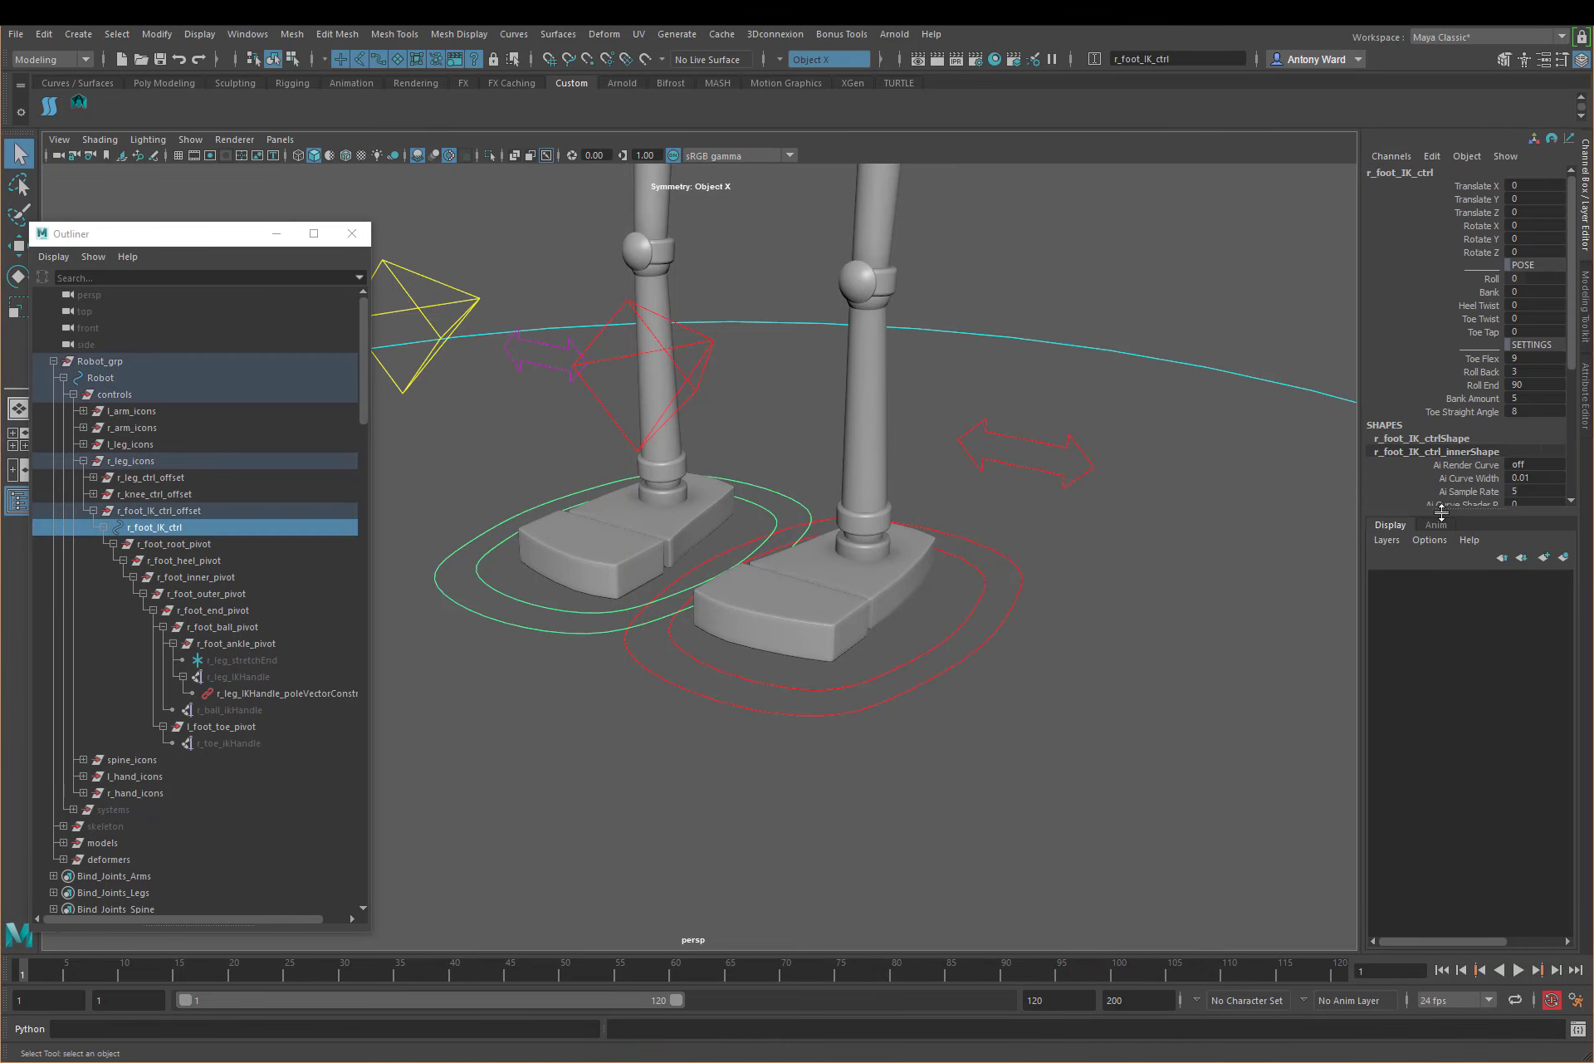
pyautogui.click(1491, 291)
pyautogui.moveTo(855, 452); pyautogui.dragTo(765, 447, button='middle')
pyautogui.hotkey('ctrl', 'z')
pyautogui.hotkey('ctrl', 'z')
pyautogui.hotkey('ctrl', 'z')
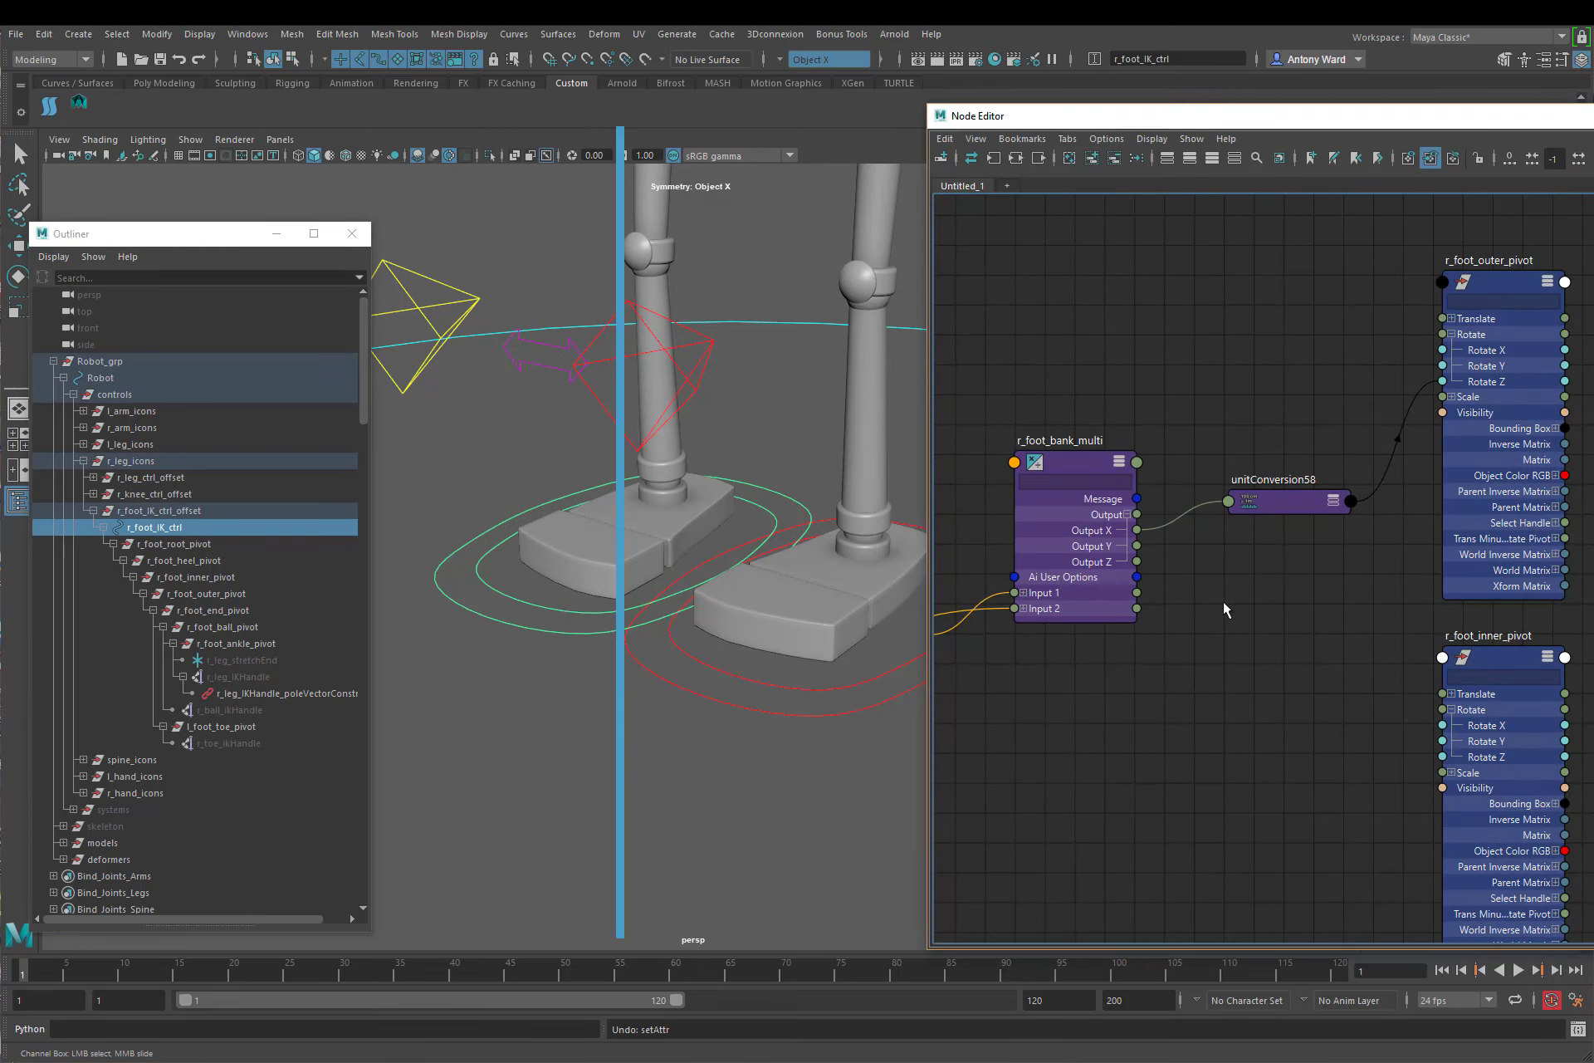
# Step: Connect r_foot_bank_multi's Output Y to r_foot_inner_pivot's Rotate Z, then test the foot's Bank and undo the test
pyautogui.moveTo(1136, 546); pyautogui.dragTo(1442, 756)
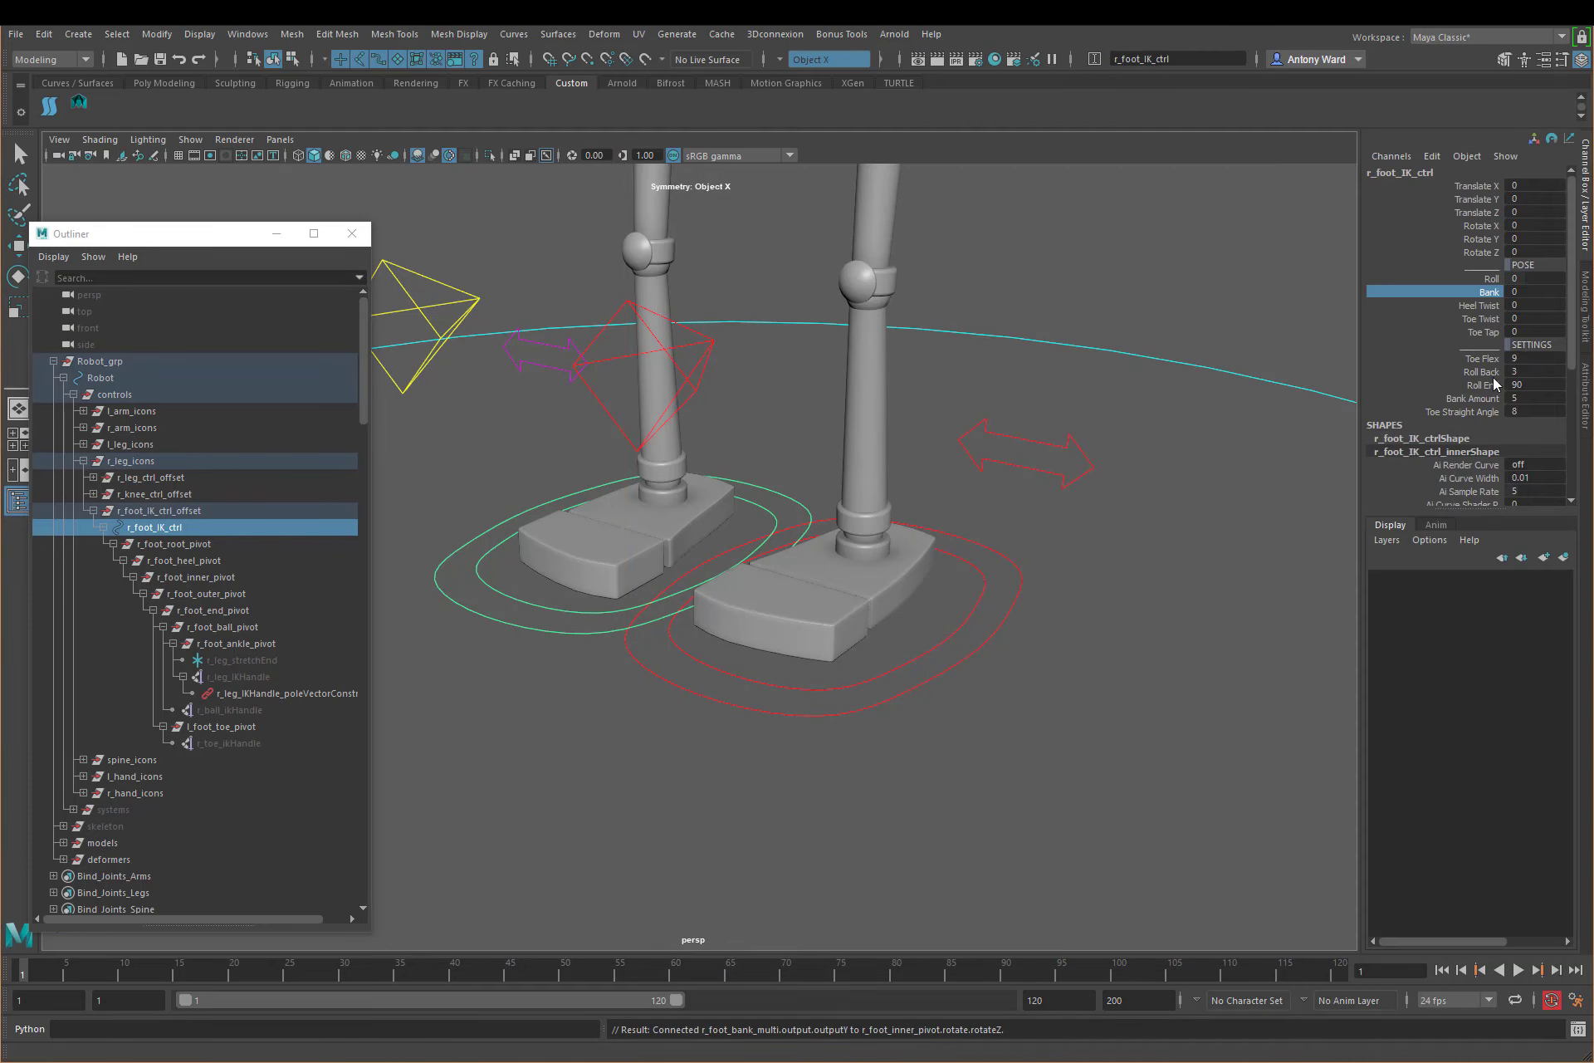
pyautogui.click(1486, 293)
pyautogui.moveTo(1309, 377); pyautogui.dragTo(983, 495, button='middle')
pyautogui.hotkey('ctrl', 'z')
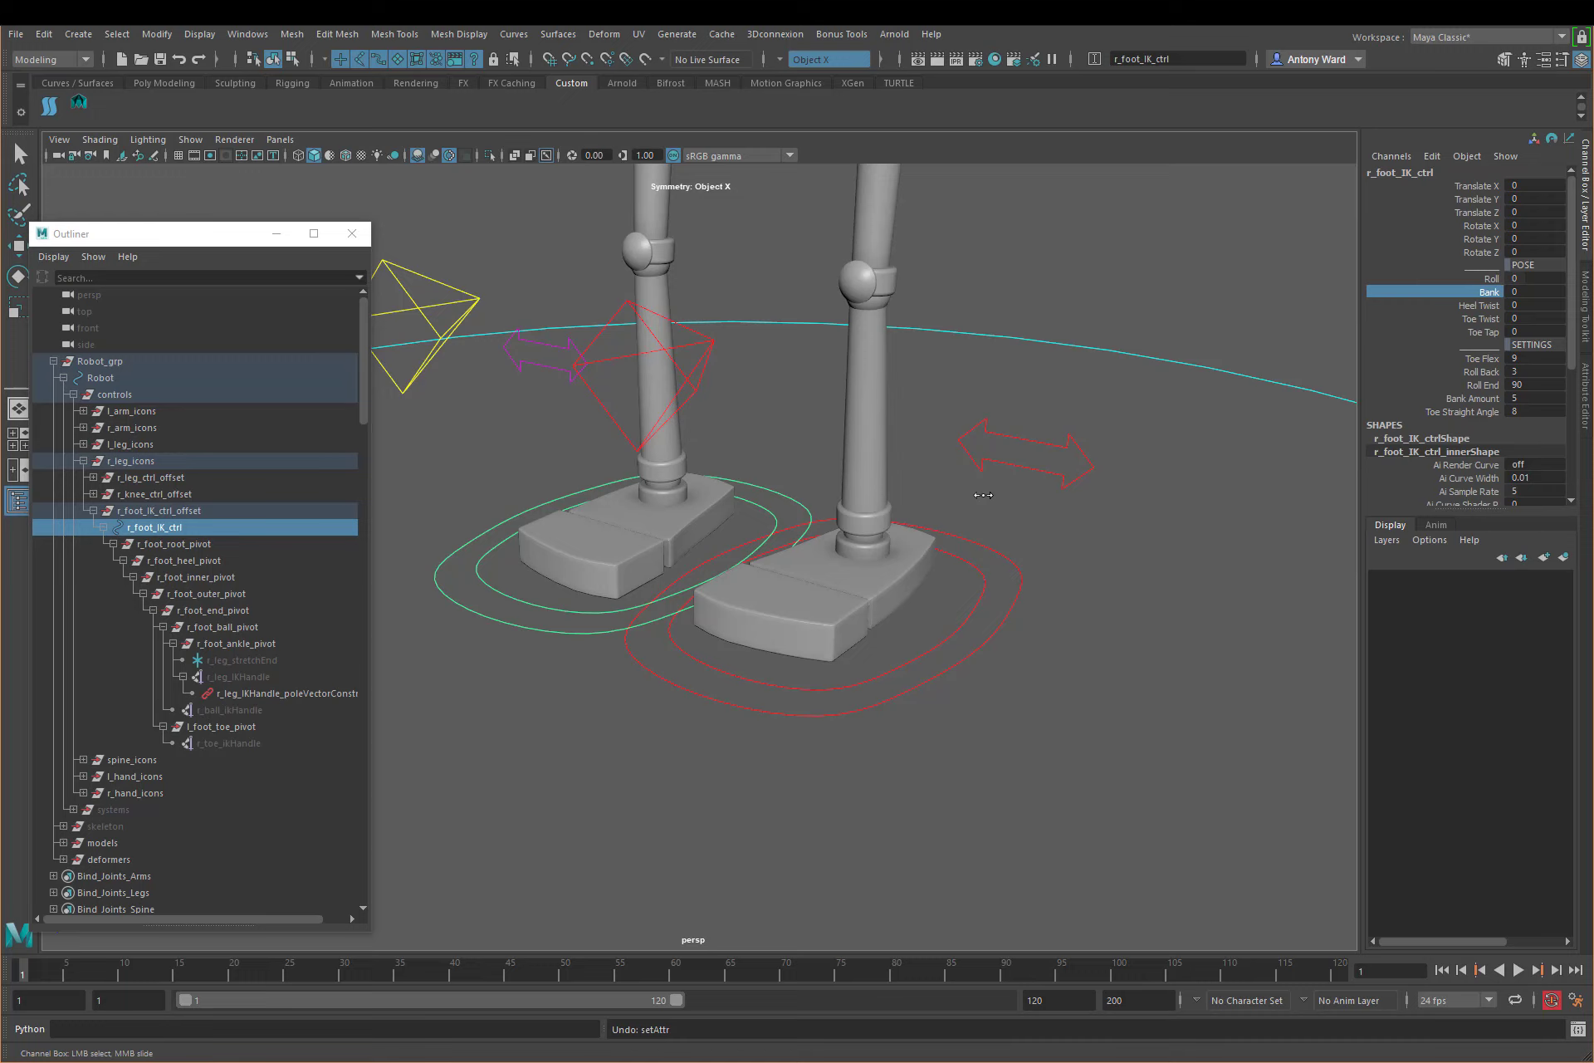
# Step: Close the Outliner and bring the whole robot into view to examine the complete control rig
pyautogui.moveTo(833, 586)
pyautogui.mouseDown(button='middle')
pyautogui.moveTo(864, 581)
pyautogui.moveTo(735, 576)
pyautogui.moveTo(822, 591)
pyautogui.mouseUp(button='middle')
pyautogui.scroll(-6, 822, 591)
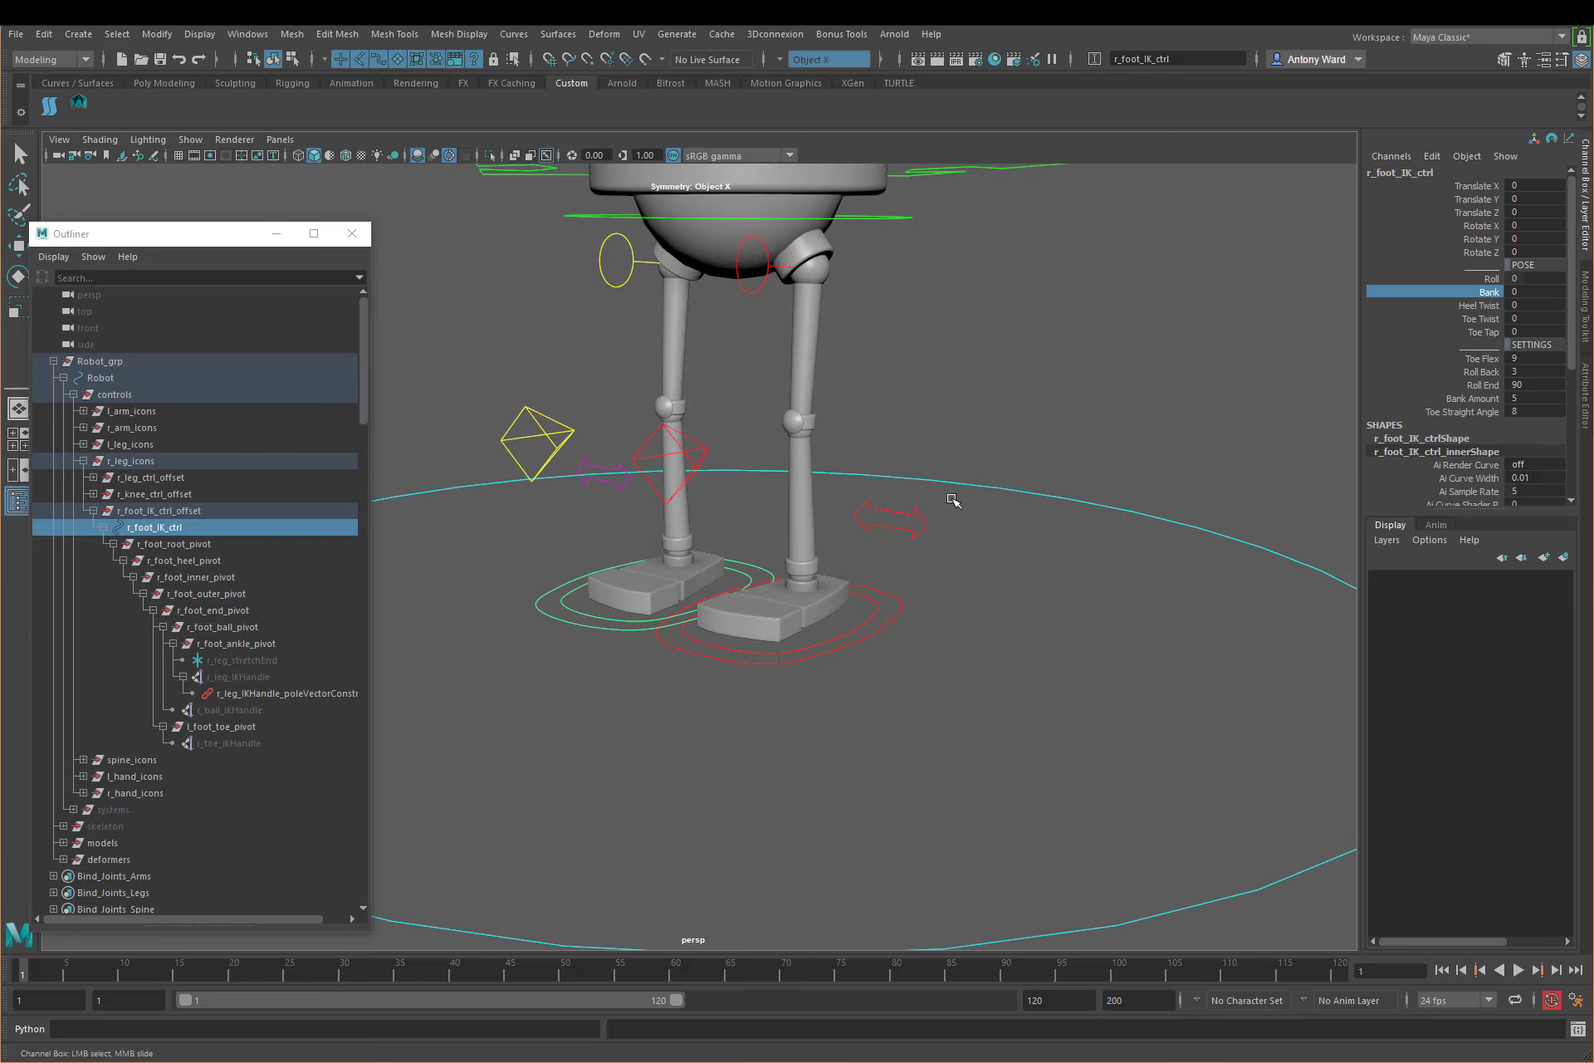
pyautogui.keyDown('alt'); pyautogui.moveTo(953, 500); pyautogui.dragTo(967, 633, button='middle'); pyautogui.keyUp('alt')
pyautogui.keyDown('alt'); pyautogui.moveTo(967, 632); pyautogui.dragTo(709, 645, button='right'); pyautogui.keyUp('alt')
pyautogui.keyDown('alt'); pyautogui.moveTo(851, 594); pyautogui.dragTo(855, 719, button='middle'); pyautogui.keyUp('alt')
pyautogui.keyDown('alt'); pyautogui.moveTo(854, 719); pyautogui.dragTo(664, 693, button='right'); pyautogui.keyUp('alt')
pyautogui.keyDown('alt'); pyautogui.moveTo(833, 662); pyautogui.dragTo(829, 715, button='middle'); pyautogui.keyUp('alt')
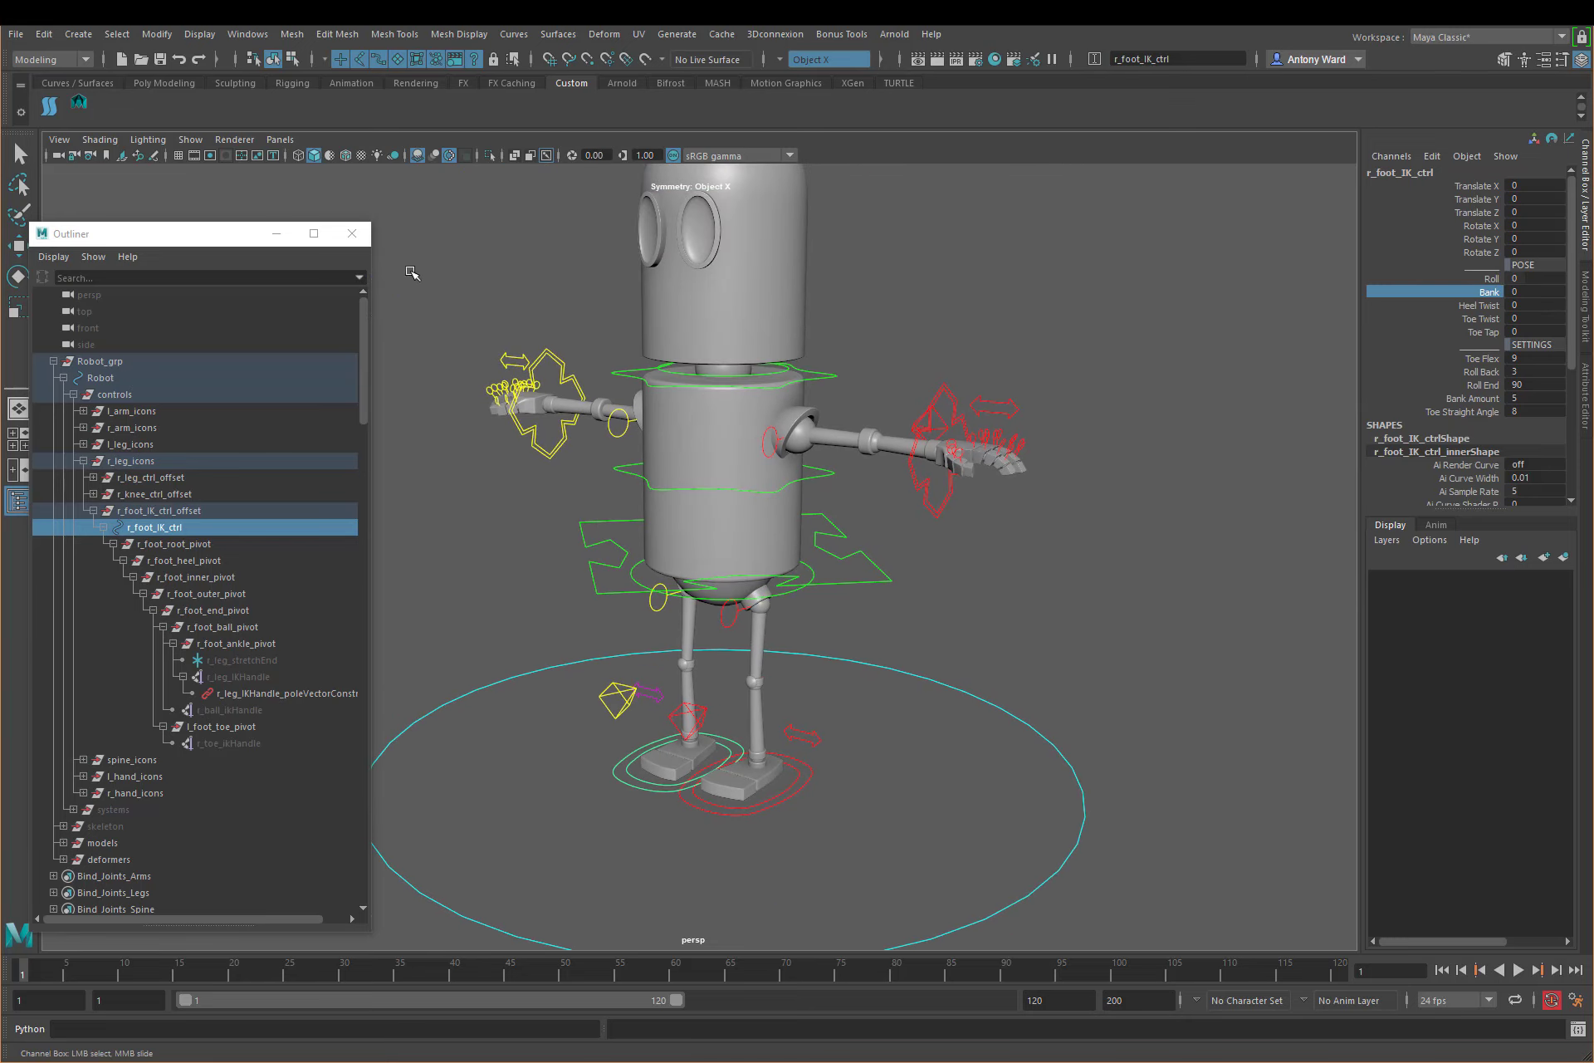
pyautogui.click(353, 234)
pyautogui.keyDown('alt'); pyautogui.moveTo(923, 593); pyautogui.dragTo(898, 620); pyautogui.keyUp('alt')
pyautogui.keyDown('alt'); pyautogui.moveTo(800, 683); pyautogui.dragTo(756, 690, button='middle'); pyautogui.keyUp('alt')
pyautogui.keyDown('alt'); pyautogui.moveTo(755, 690); pyautogui.dragTo(690, 669, button='right'); pyautogui.keyUp('alt')
pyautogui.keyDown('alt'); pyautogui.moveTo(782, 574); pyautogui.dragTo(818, 551); pyautogui.keyUp('alt')
# Step: Test moving l_arm_IK_ctrl and r_arm_IK_ctrl, undoing each move
pyautogui.click(866, 508)
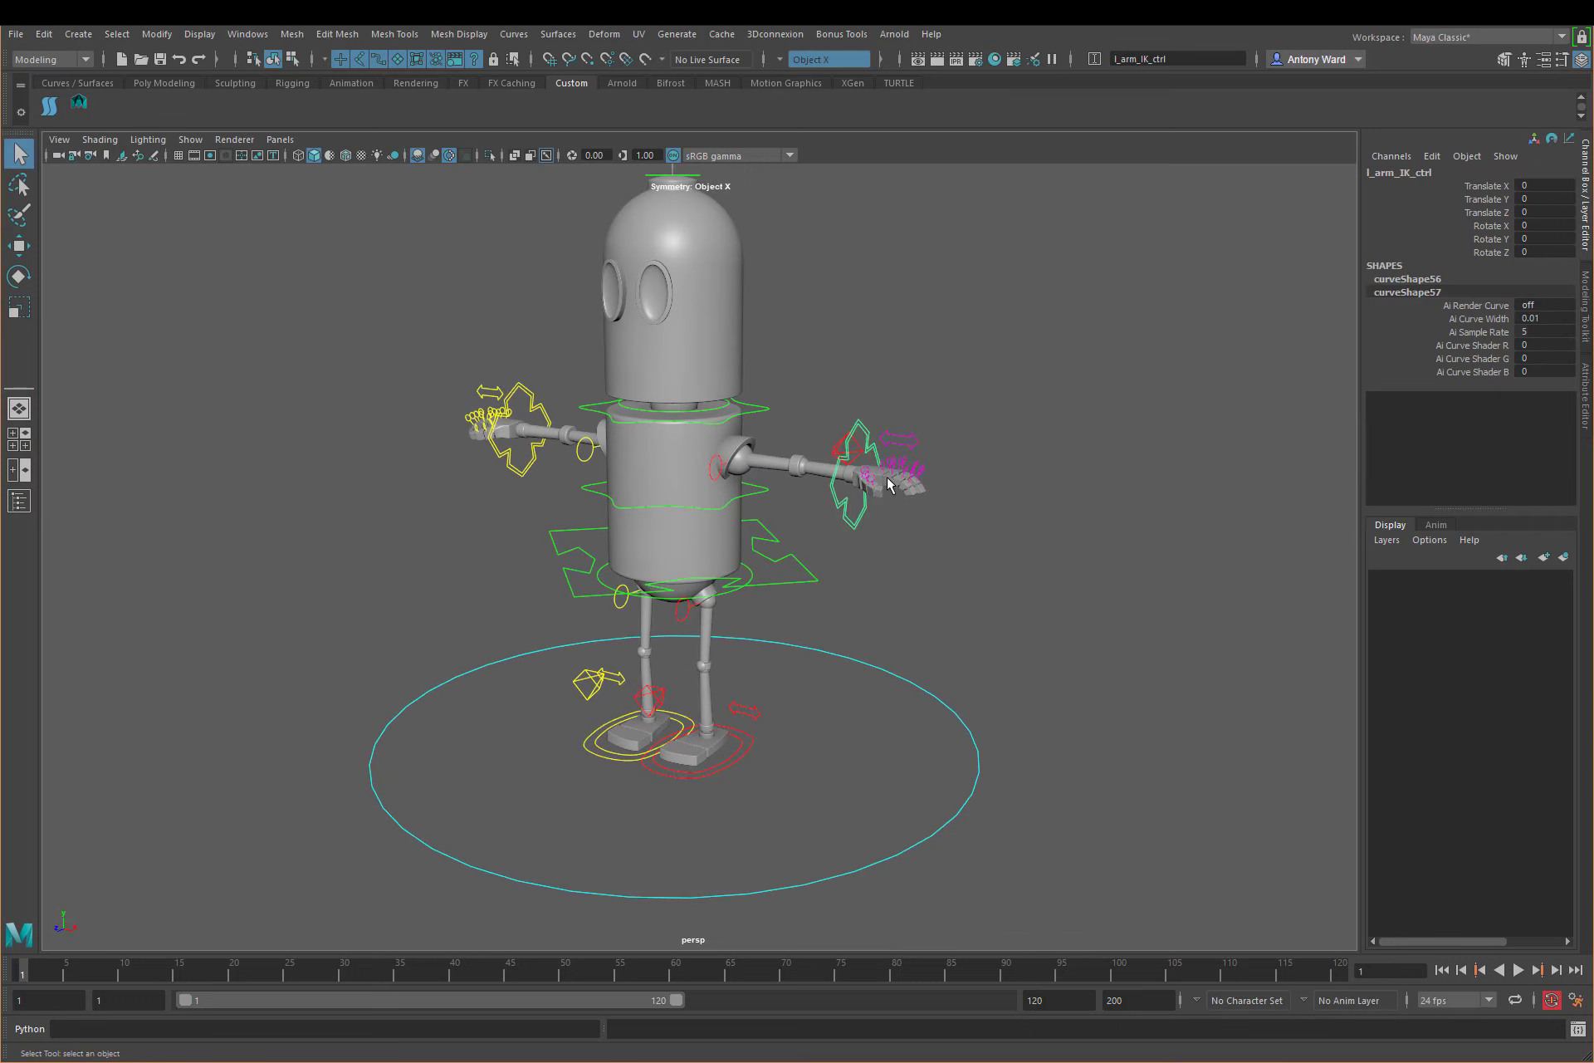
pyautogui.press('w')
pyautogui.moveTo(865, 478); pyautogui.dragTo(918, 470)
pyautogui.hotkey('ctrl', 'z')
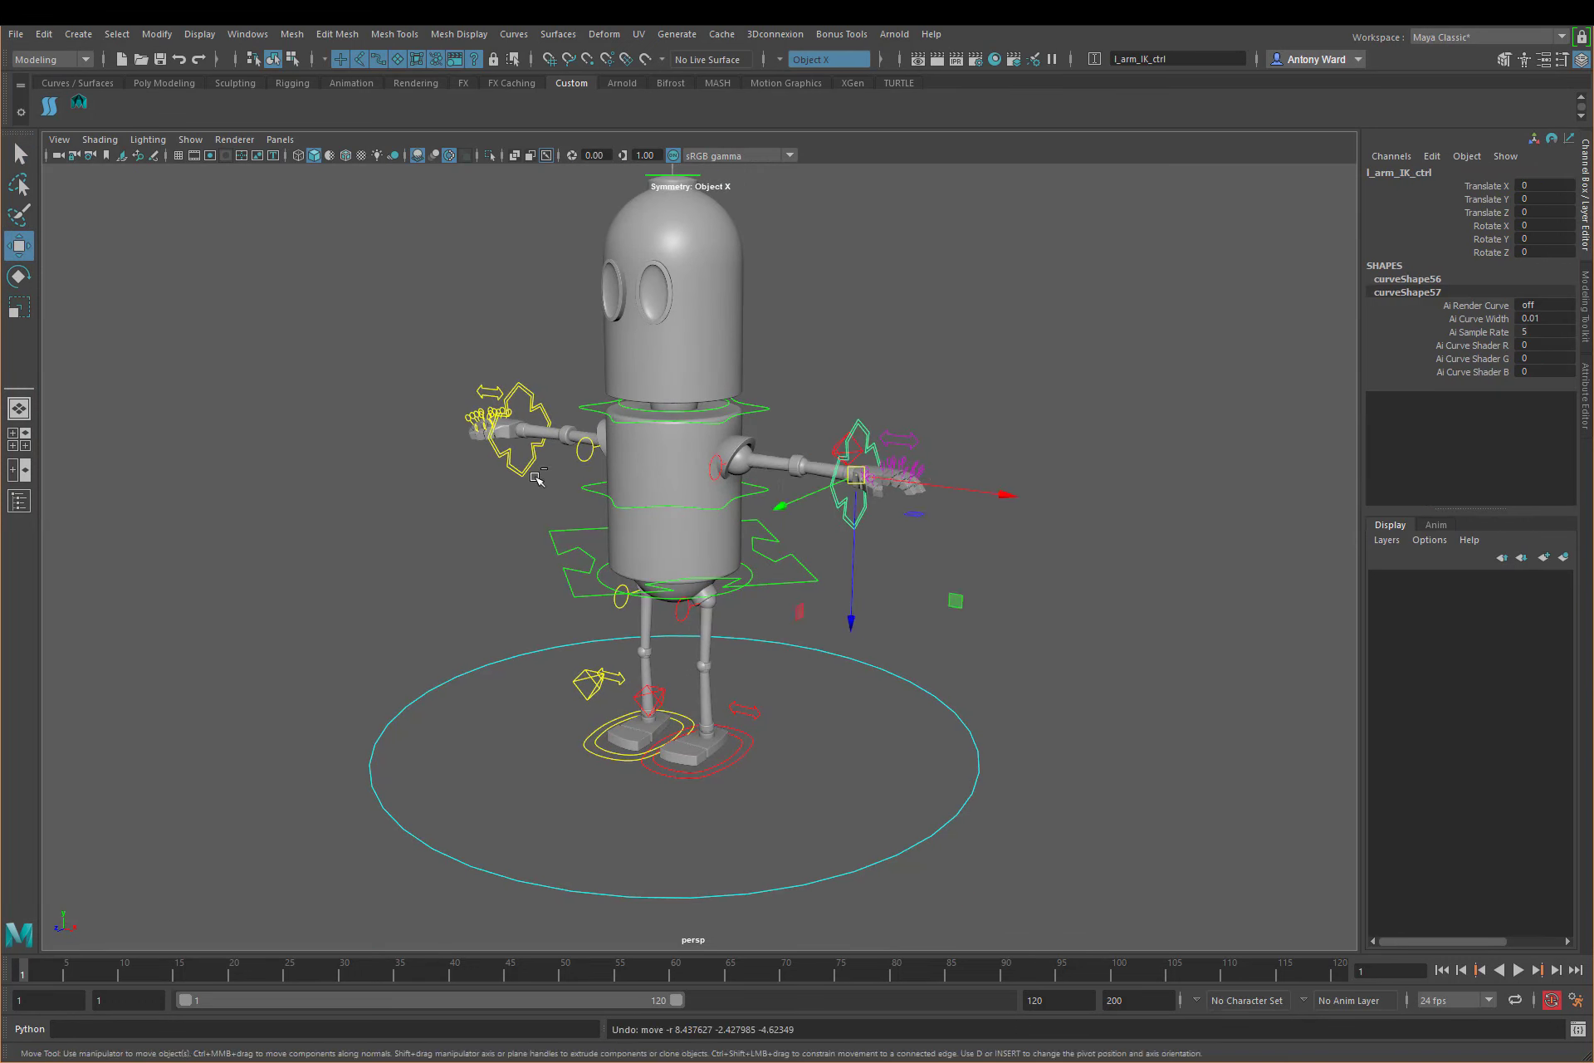
pyautogui.moveTo(509, 512); pyautogui.dragTo(513, 441)
pyautogui.hotkey('ctrl', 'z')
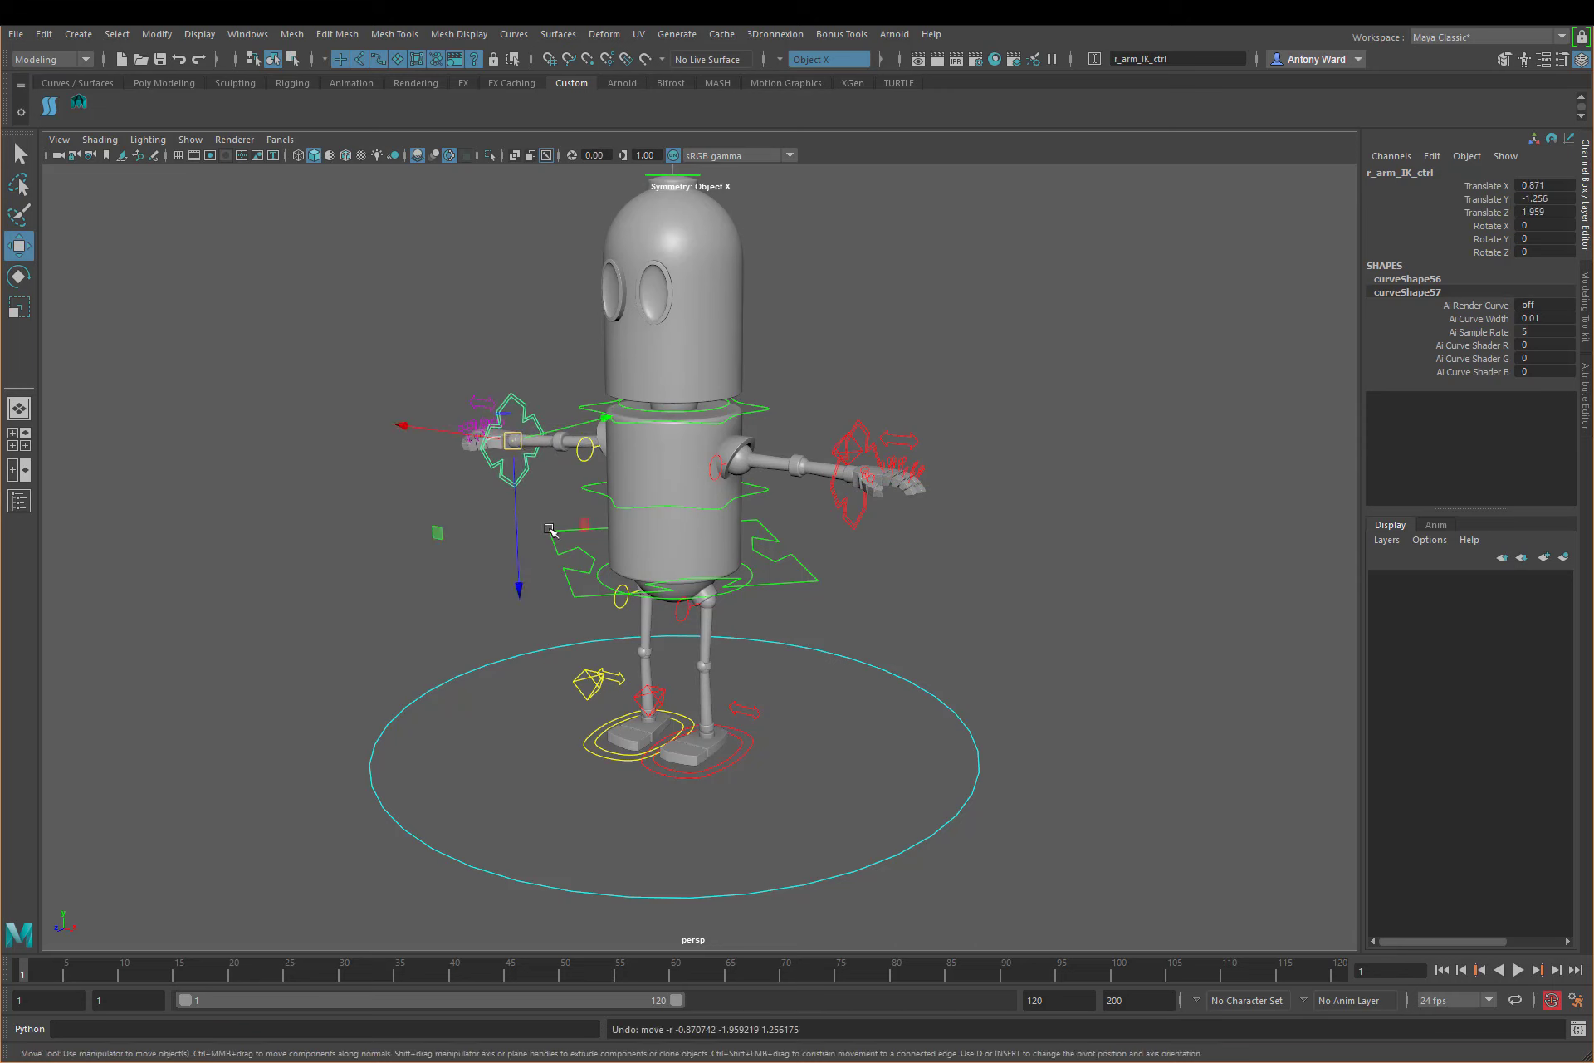
# Step: Show the left arm's toon controls through l_arm_ctrl, test moving the elbow one, undo the move and reselect l_arm_ctrl
pyautogui.click(913, 443)
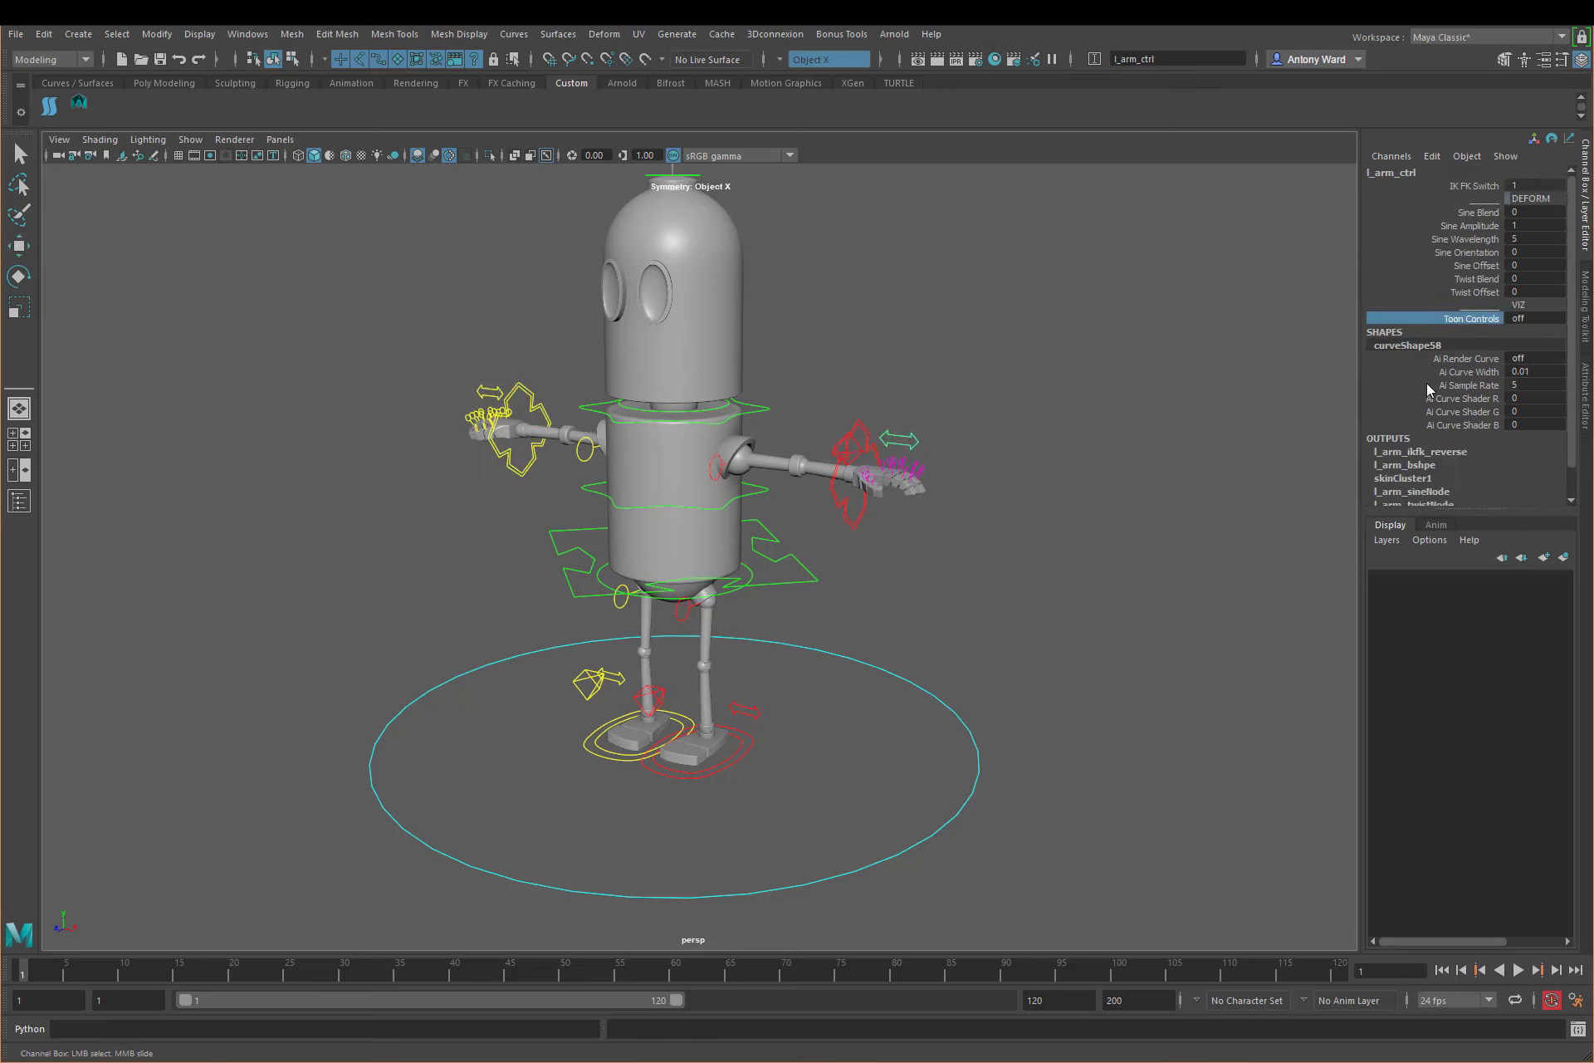
pyautogui.click(798, 478)
pyautogui.moveTo(798, 484)
pyautogui.mouseDown()
pyautogui.moveTo(822, 448)
pyautogui.moveTo(797, 477)
pyautogui.mouseUp()
pyautogui.hotkey('ctrl', 'z')
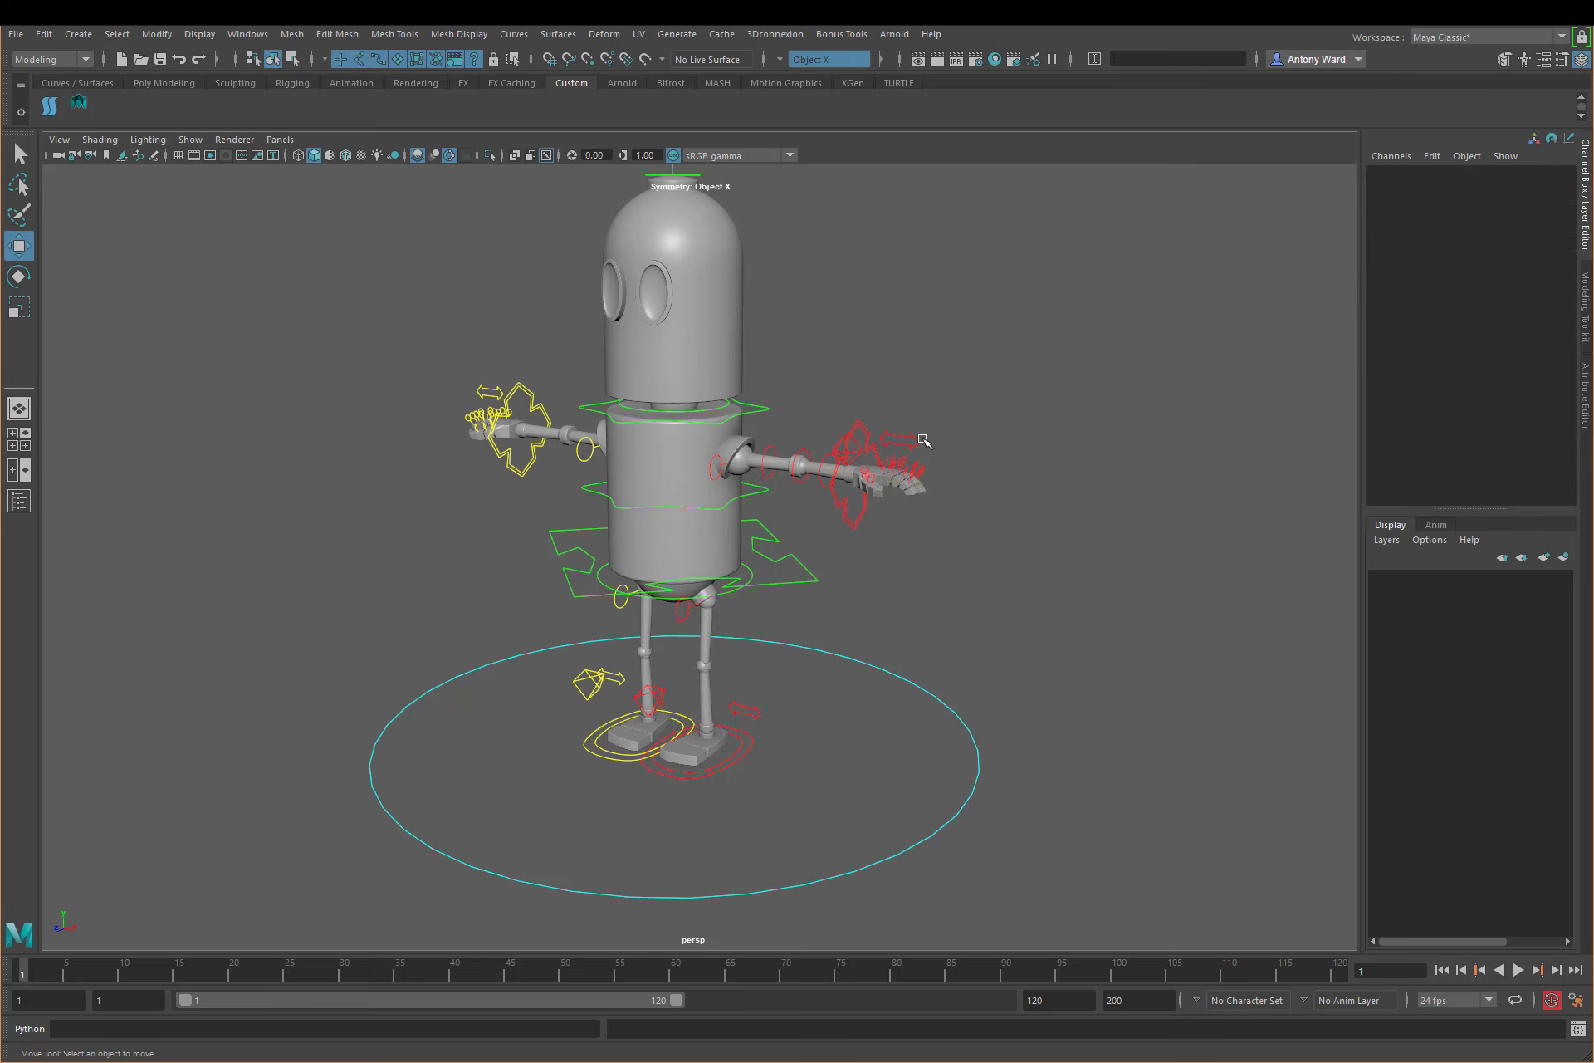
pyautogui.click(917, 441)
# Step: Test rotating hip_ctrl, undo the rotation and clear the selection
pyautogui.moveTo(1083, 573); pyautogui.dragTo(646, 727, button='middle')
pyautogui.keyDown('alt'); pyautogui.moveTo(646, 727); pyautogui.dragTo(770, 596, button='right'); pyautogui.keyUp('alt')
pyautogui.click(771, 540)
pyautogui.press('e')
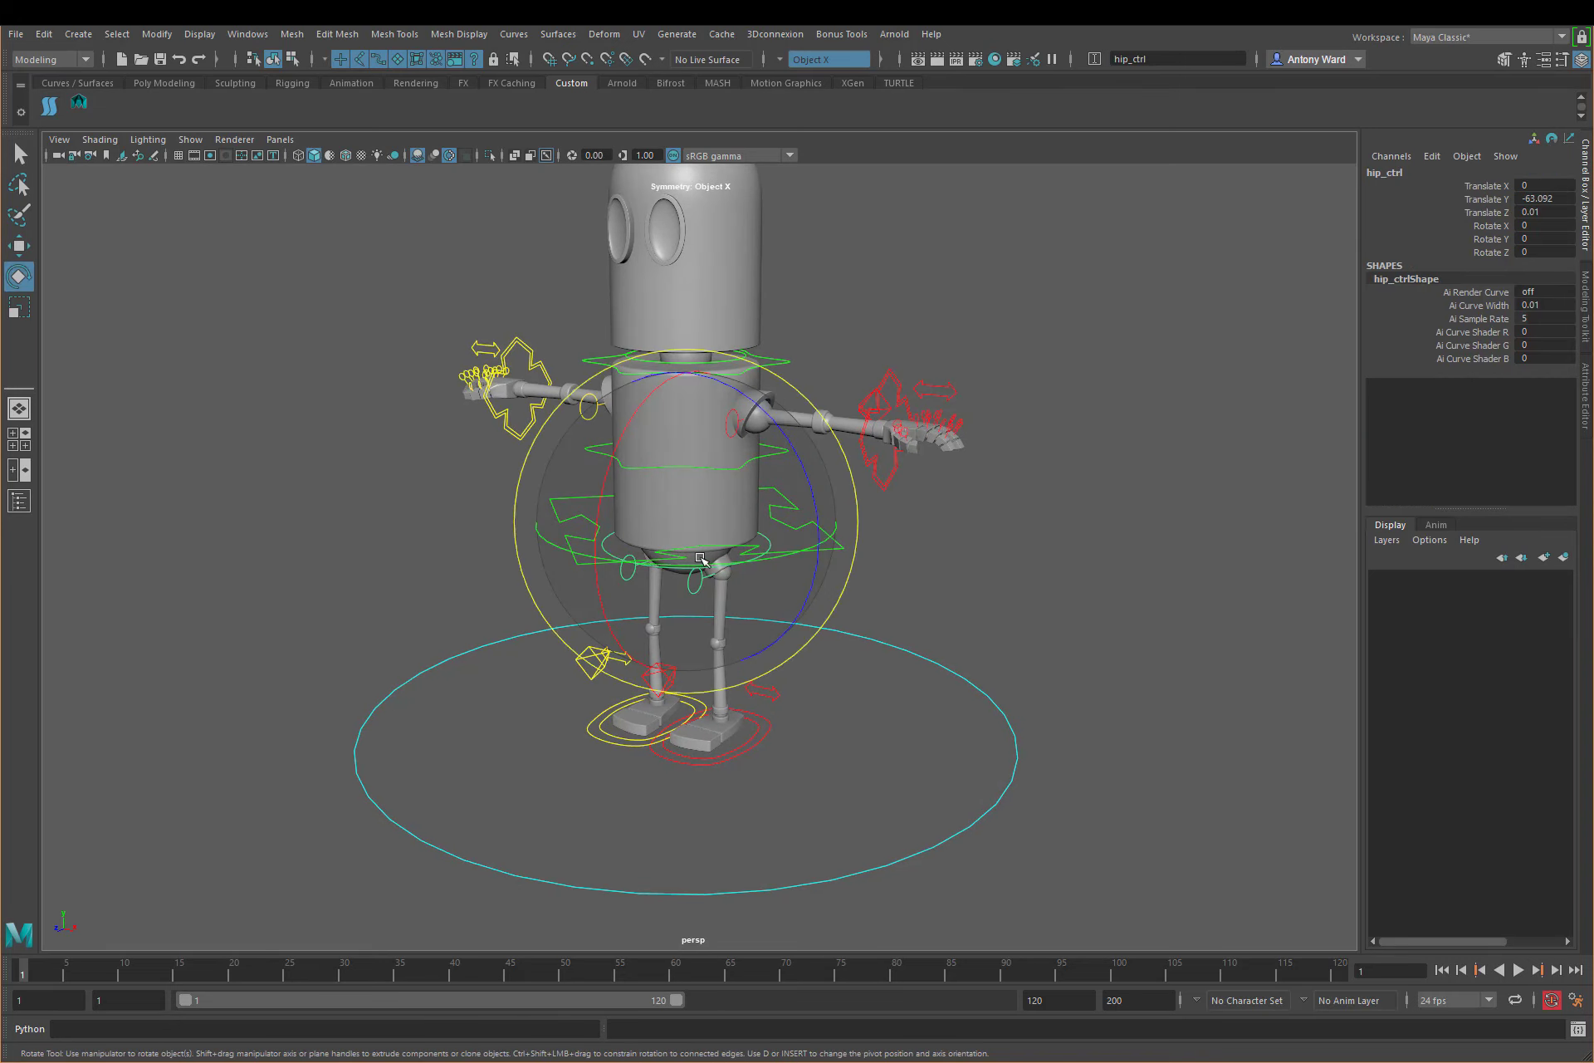
pyautogui.moveTo(770, 541)
pyautogui.mouseDown()
pyautogui.moveTo(669, 486)
pyautogui.moveTo(747, 531)
pyautogui.mouseUp()
pyautogui.hotkey('ctrl', 'z')
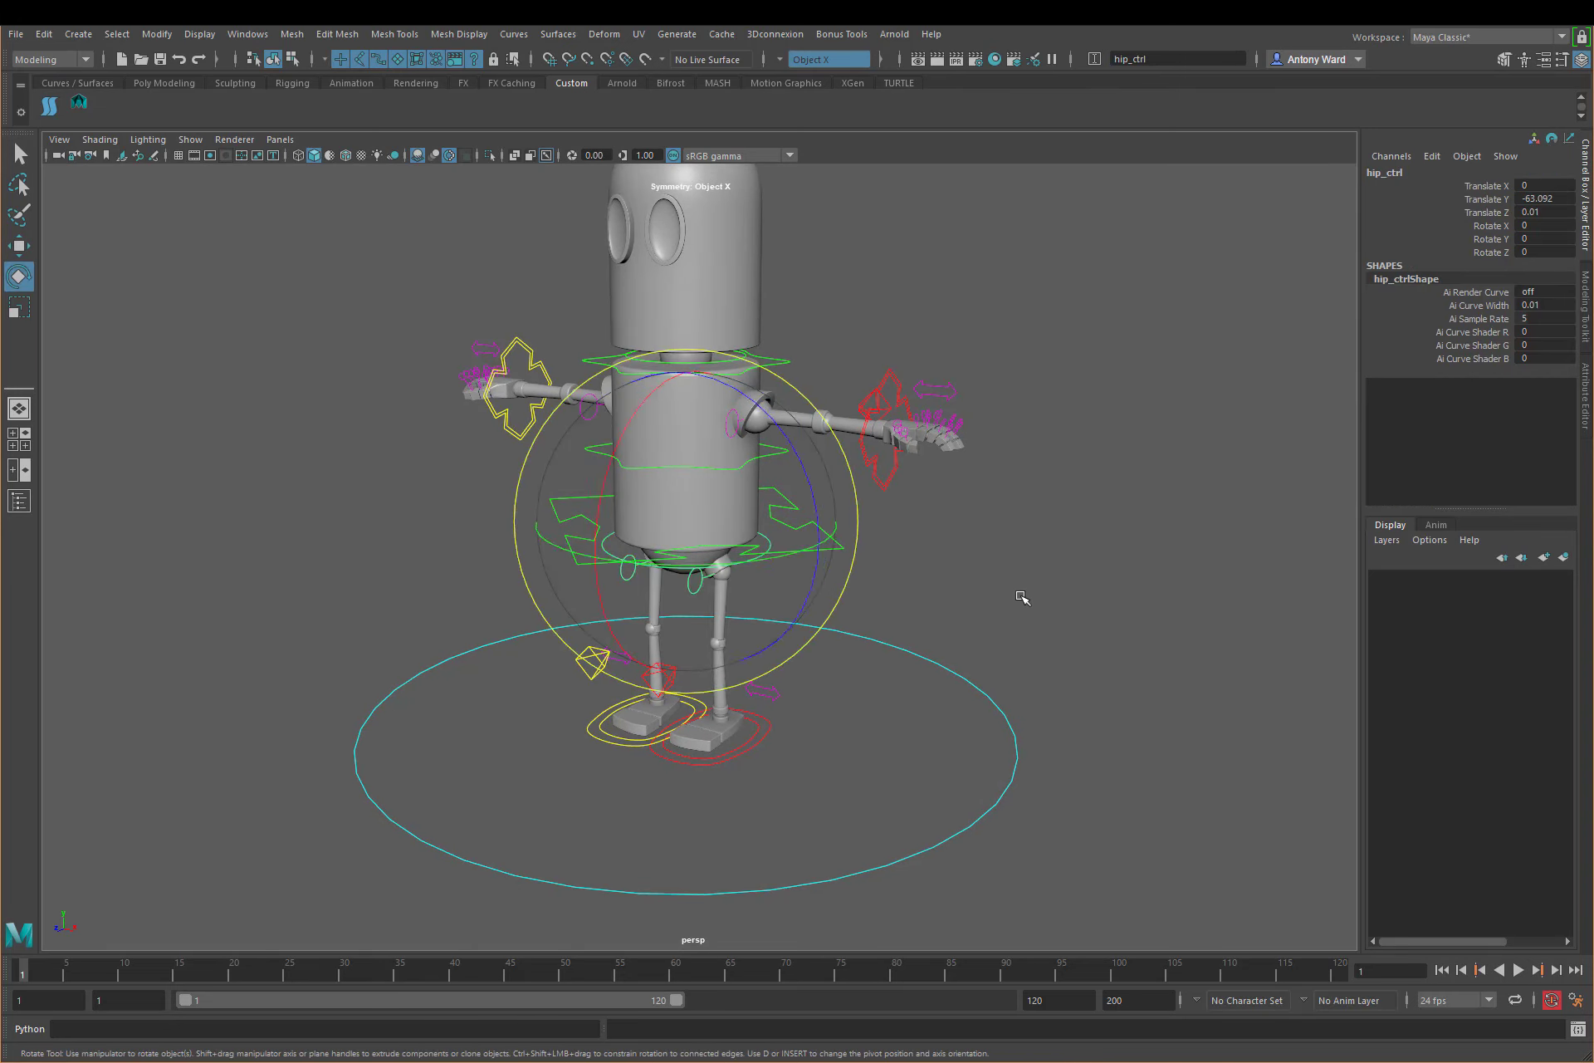
pyautogui.click(1021, 598)
pyautogui.press('w')
pyautogui.keyDown('alt'); pyautogui.moveTo(558, 776); pyautogui.dragTo(550, 682, button='middle'); pyautogui.keyUp('alt')
pyautogui.keyDown('alt'); pyautogui.moveTo(549, 683); pyautogui.dragTo(847, 551, button='right'); pyautogui.keyUp('alt')
pyautogui.keyDown('alt'); pyautogui.moveTo(847, 551); pyautogui.dragTo(841, 551, button='middle'); pyautogui.keyUp('alt')
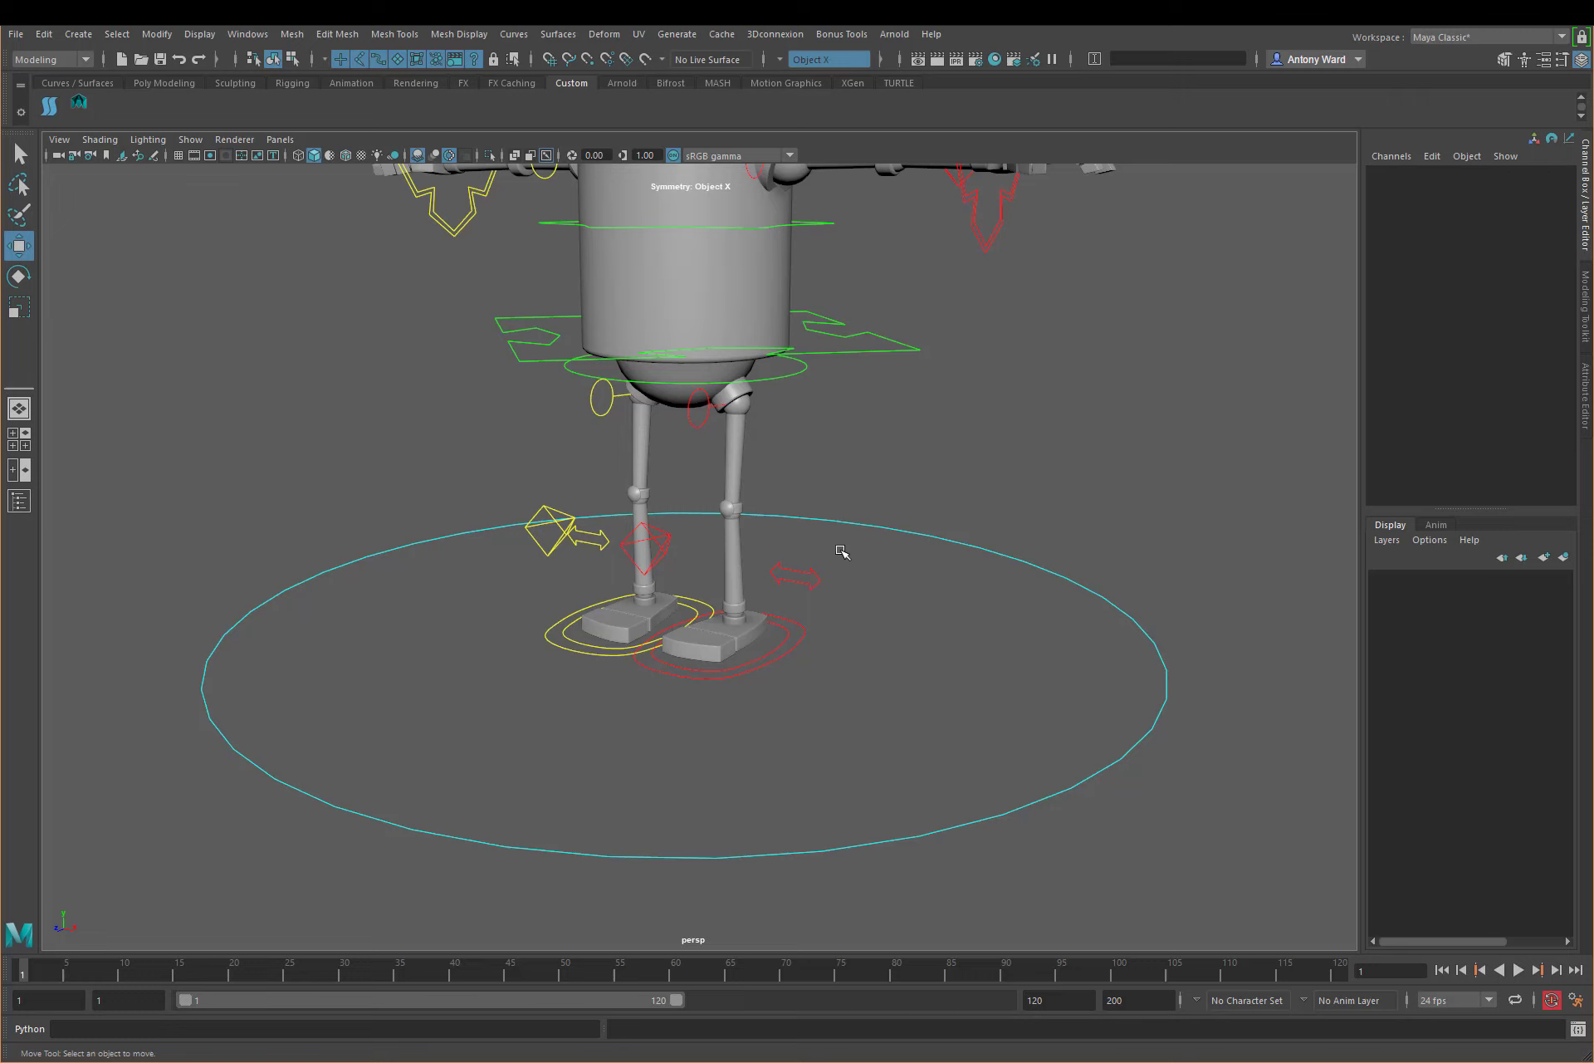
# Step: Test the Roll and Bank attributes of r_foot_IK_ctrl, undoing each change
pyautogui.keyDown('alt'); pyautogui.moveTo(634, 646); pyautogui.dragTo(589, 646); pyautogui.keyUp('alt')
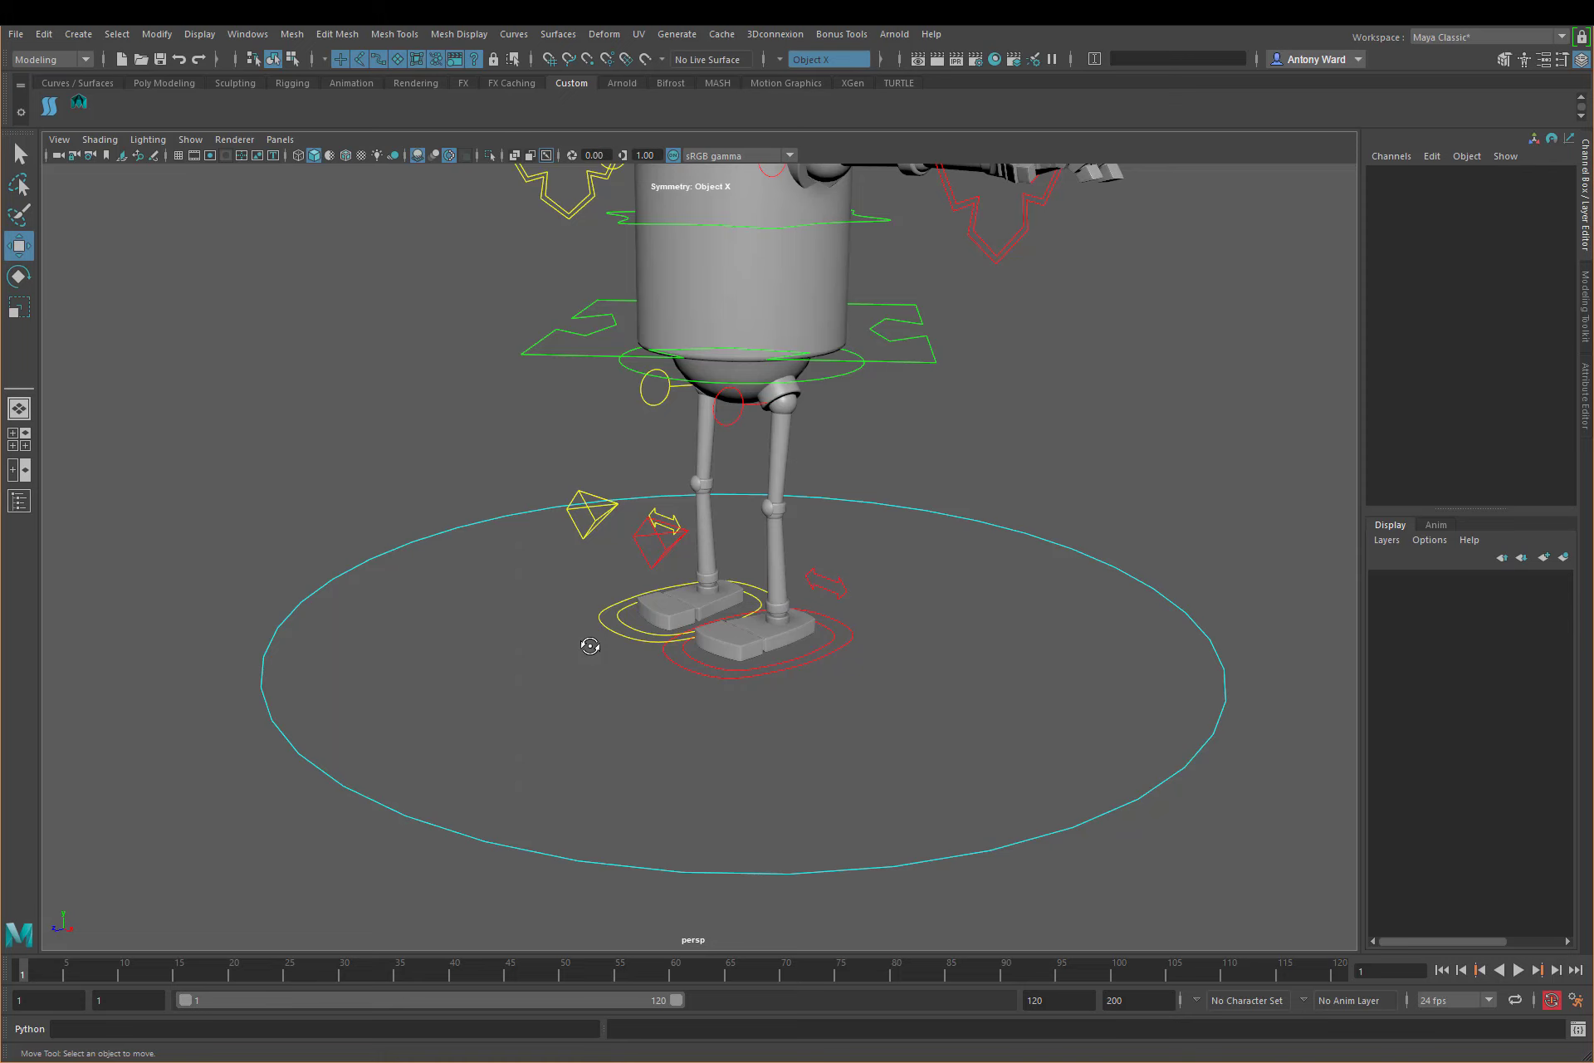
pyautogui.keyDown('alt'); pyautogui.moveTo(490, 693); pyautogui.dragTo(506, 686); pyautogui.keyUp('alt')
pyautogui.keyDown('alt'); pyautogui.moveTo(505, 687); pyautogui.dragTo(555, 664, button='middle'); pyautogui.keyUp('alt')
pyautogui.keyDown('alt'); pyautogui.moveTo(681, 664); pyautogui.dragTo(822, 681, button='right'); pyautogui.keyUp('alt')
pyautogui.click(674, 669)
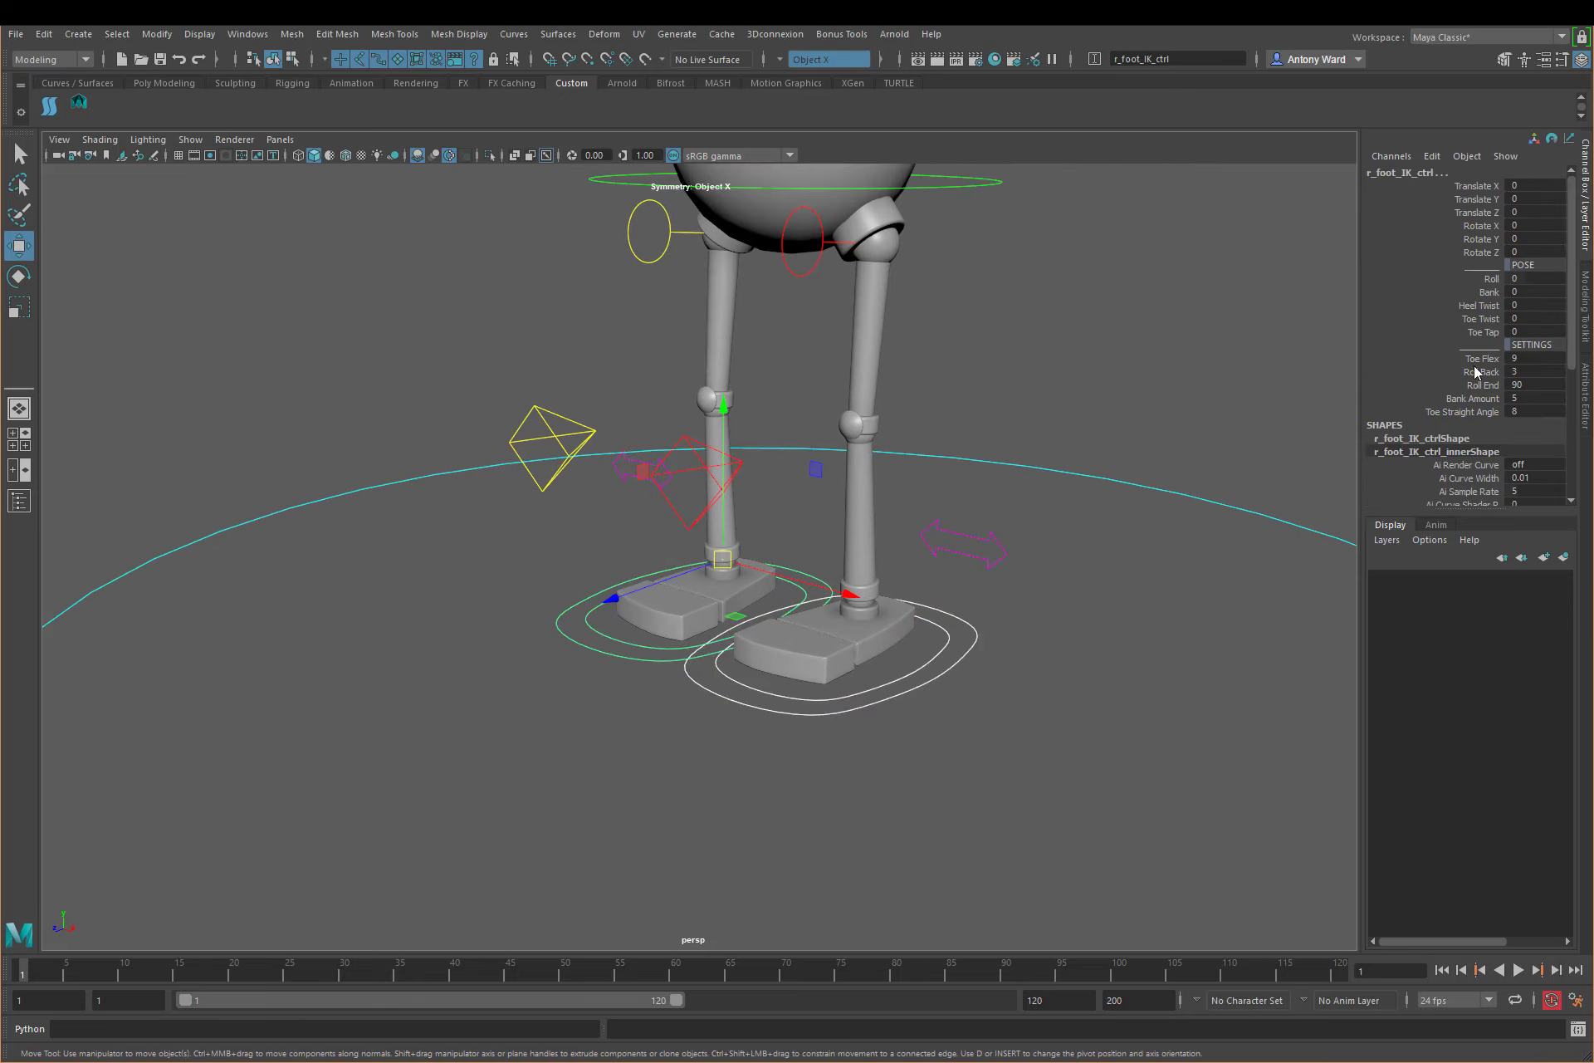
pyautogui.click(1491, 279)
pyautogui.moveTo(800, 441); pyautogui.dragTo(856, 460, button='middle')
pyautogui.hotkey('ctrl', 'z')
pyautogui.click(1490, 292)
pyautogui.moveTo(1283, 399); pyautogui.dragTo(1030, 441, button='middle')
pyautogui.hotkey('ctrl', 'z')
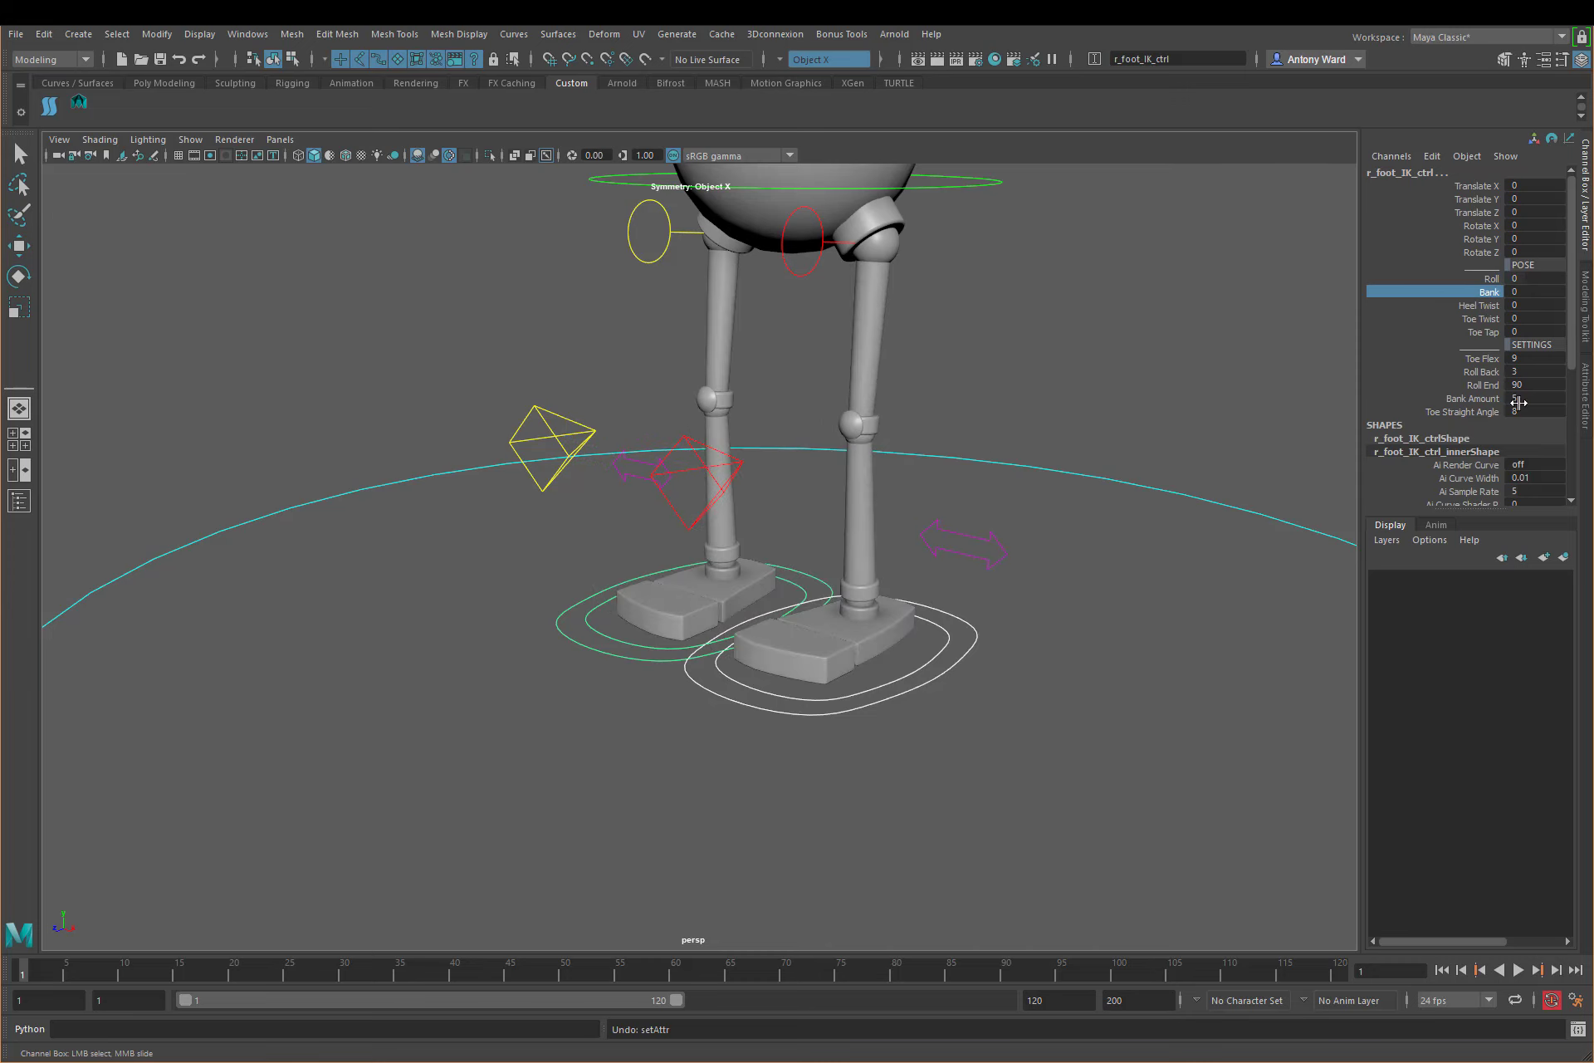
# Step: Highlight the foot control's settings from Toe Flex to Toe Straight Angle, then deselect the control and examine the whole robot rig
pyautogui.moveTo(1490, 359); pyautogui.dragTo(1480, 415)
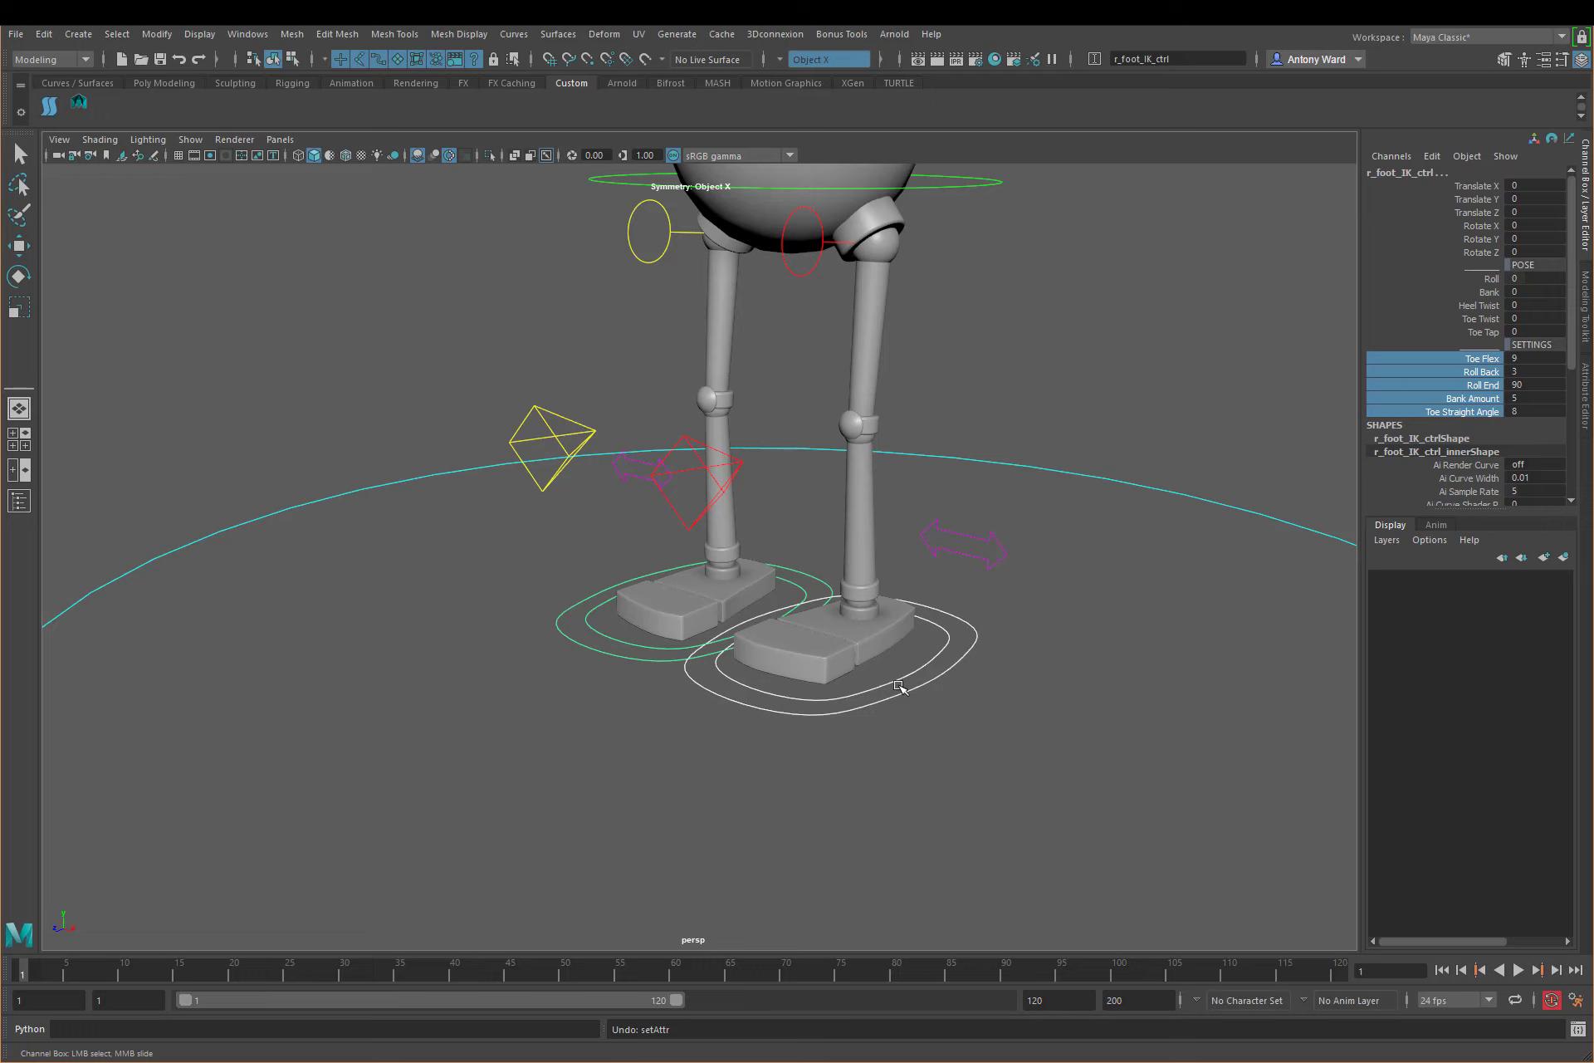
pyautogui.click(1035, 715)
pyautogui.keyDown('alt'); pyautogui.moveTo(1106, 358); pyautogui.dragTo(731, 365, button='right'); pyautogui.keyUp('alt')
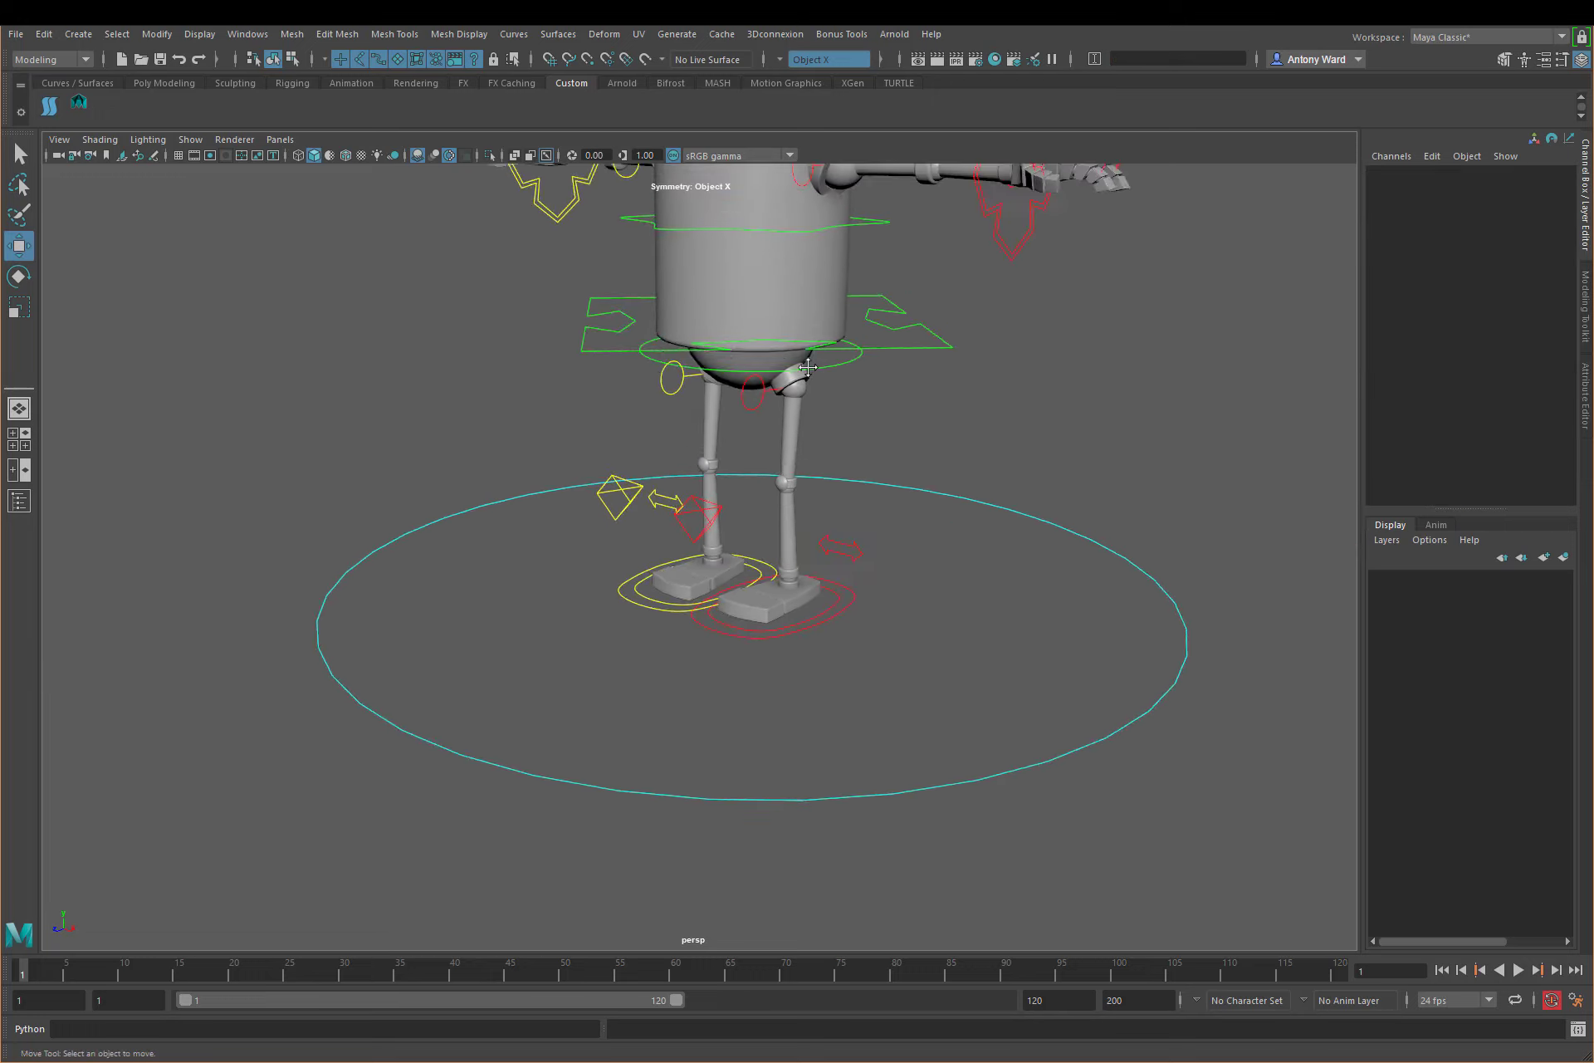
pyautogui.keyDown('alt'); pyautogui.moveTo(731, 365); pyautogui.dragTo(686, 635, button='middle'); pyautogui.keyUp('alt')
pyautogui.keyDown('alt'); pyautogui.moveTo(686, 635); pyautogui.dragTo(394, 643, button='right'); pyautogui.keyUp('alt')
pyautogui.keyDown('alt'); pyautogui.moveTo(691, 623); pyautogui.dragTo(728, 604); pyautogui.keyUp('alt')
pyautogui.keyDown('alt'); pyautogui.moveTo(729, 605); pyautogui.dragTo(724, 658, button='middle'); pyautogui.keyUp('alt')
pyautogui.moveTo(724, 657)
pyautogui.keyDown('alt'); pyautogui.mouseDown(button='right')
pyautogui.moveTo(689, 658)
pyautogui.moveTo(702, 650)
pyautogui.mouseUp(button='right'); pyautogui.keyUp('alt')
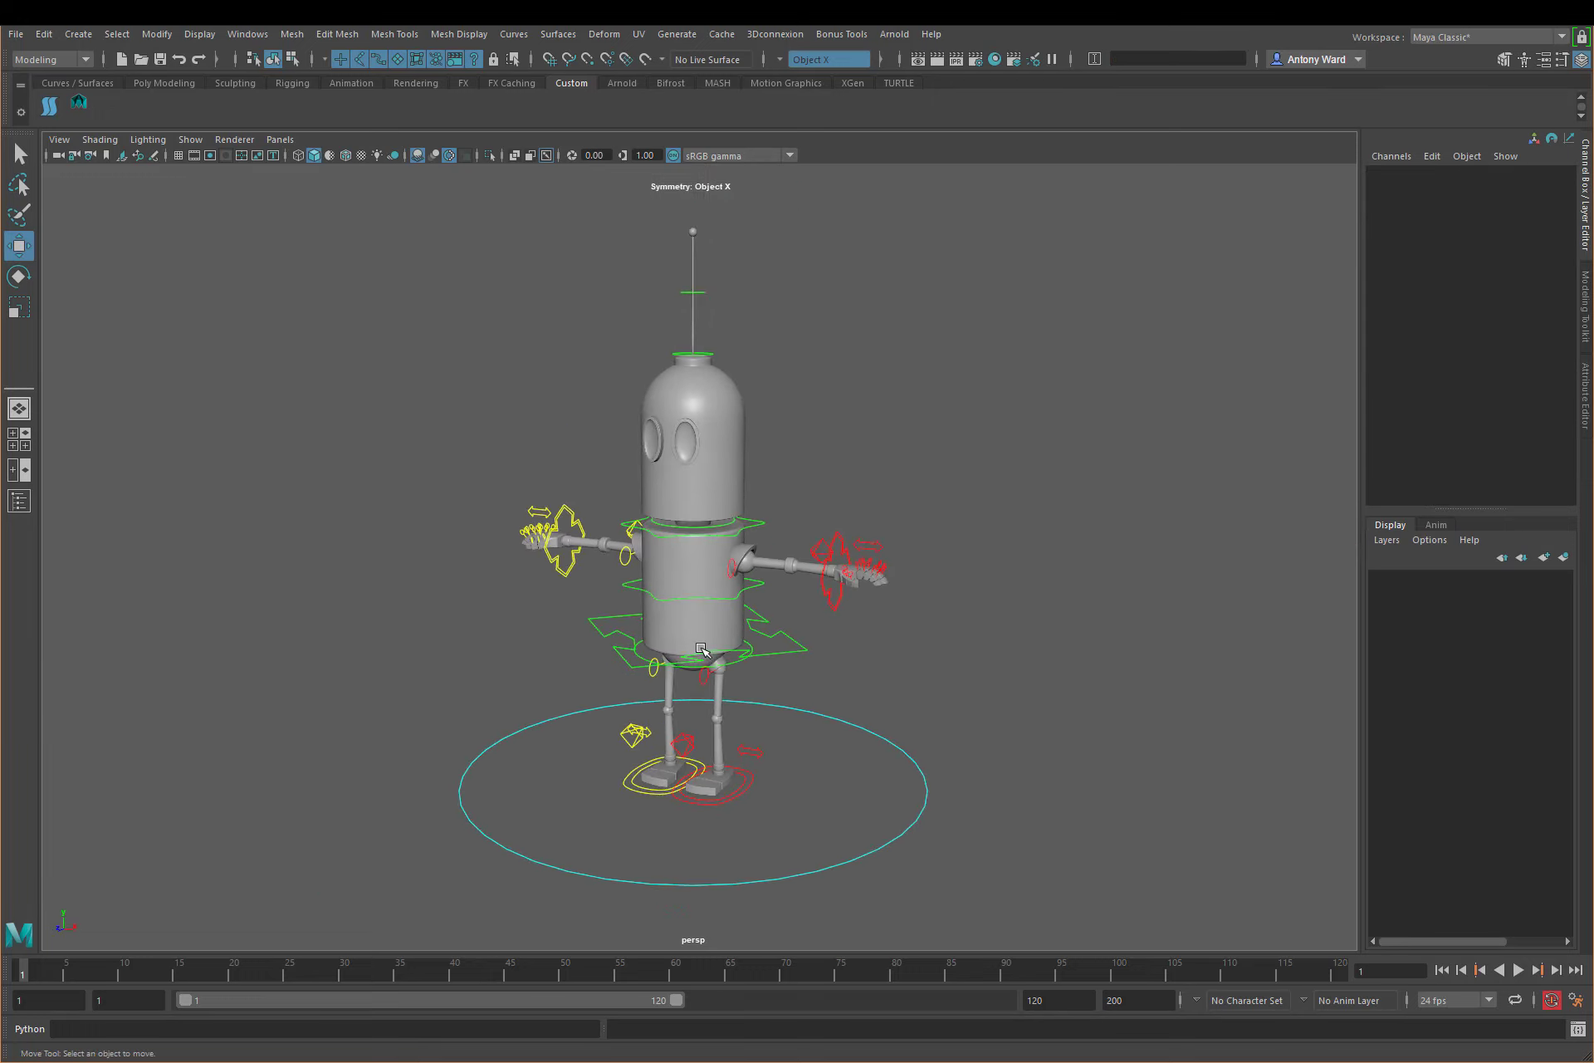